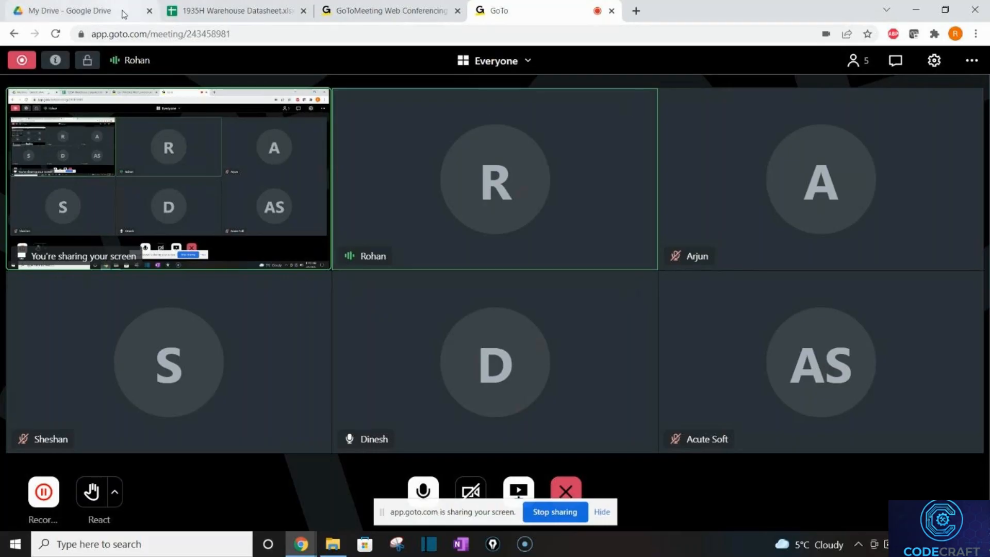
# Switch to the 1935H Warehouse Datasheet browser tab to show its Queries sheet.
pyautogui.click(215, 16)
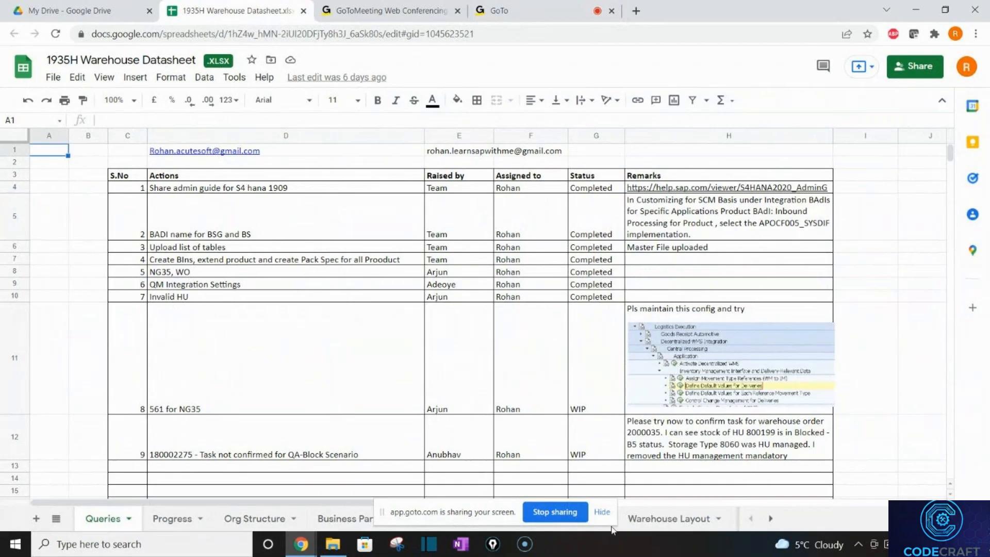
# Dismiss the screen-sharing notice, open the Progress sheet and select the Yard Management entry in E24.
pyautogui.click(602, 511)
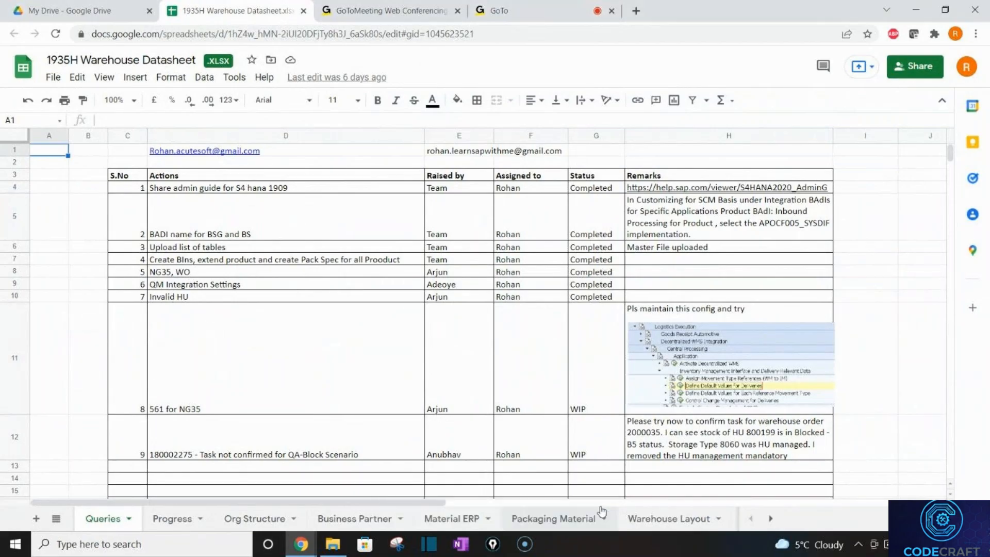
pyautogui.click(165, 517)
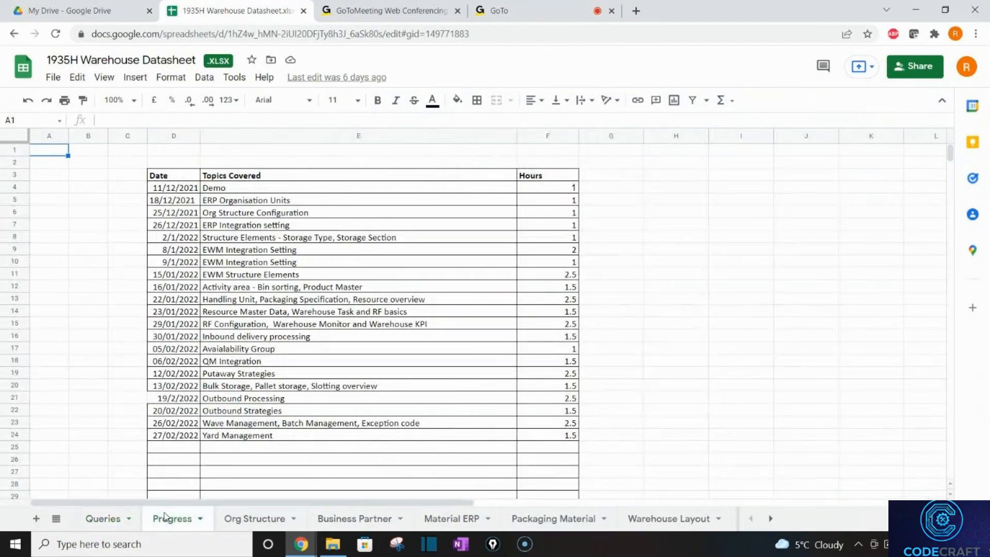
pyautogui.click(253, 439)
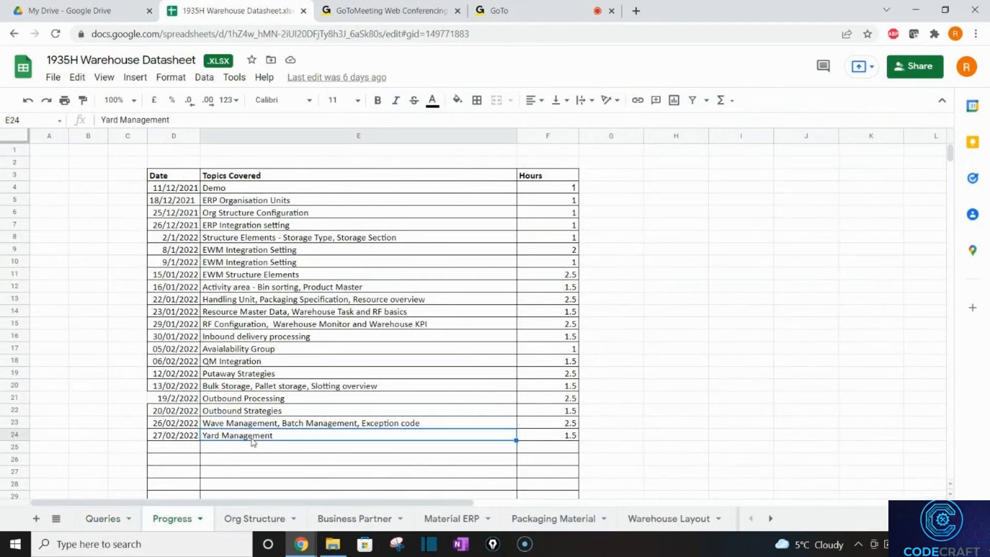
pyautogui.click(771, 521)
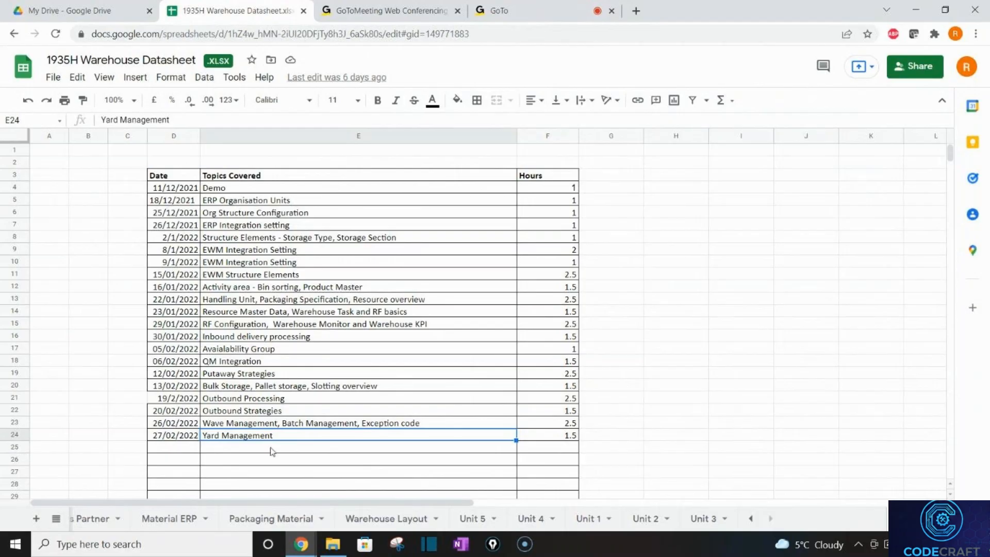
pyautogui.click(256, 426)
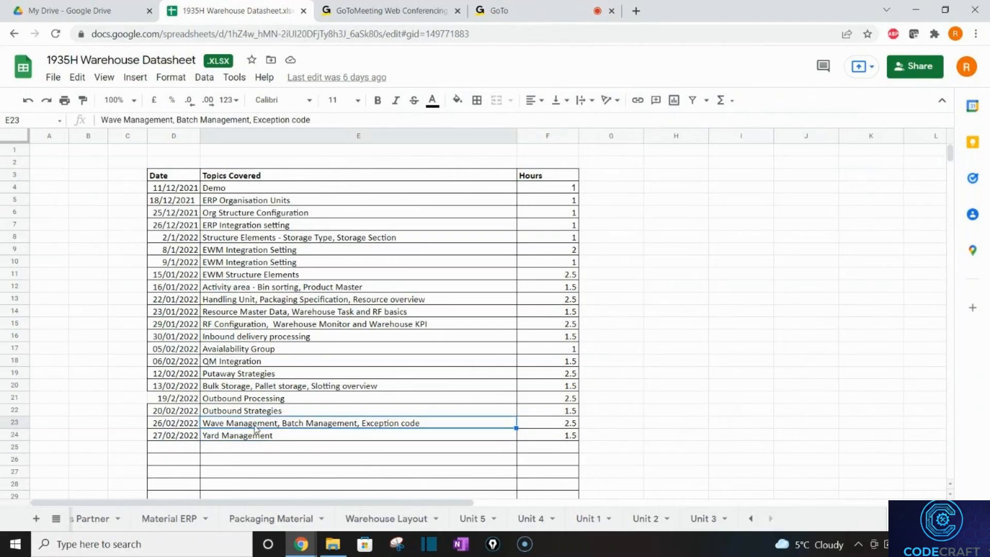
pyautogui.click(235, 453)
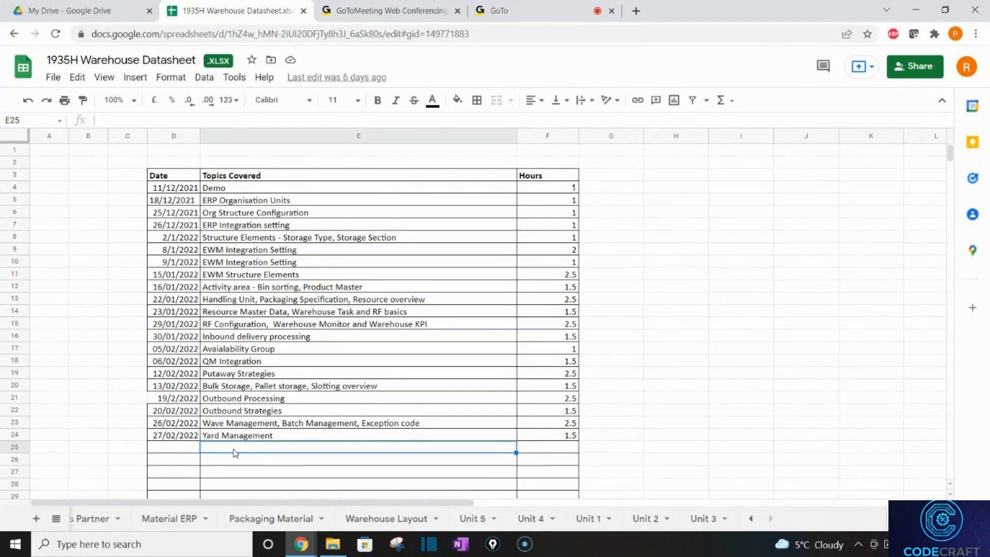
# Open the Delivery Integration and WOCR presentation from S4 HANA 1909 > Unit 7 - DDC and WOCR.
pyautogui.click(333, 544)
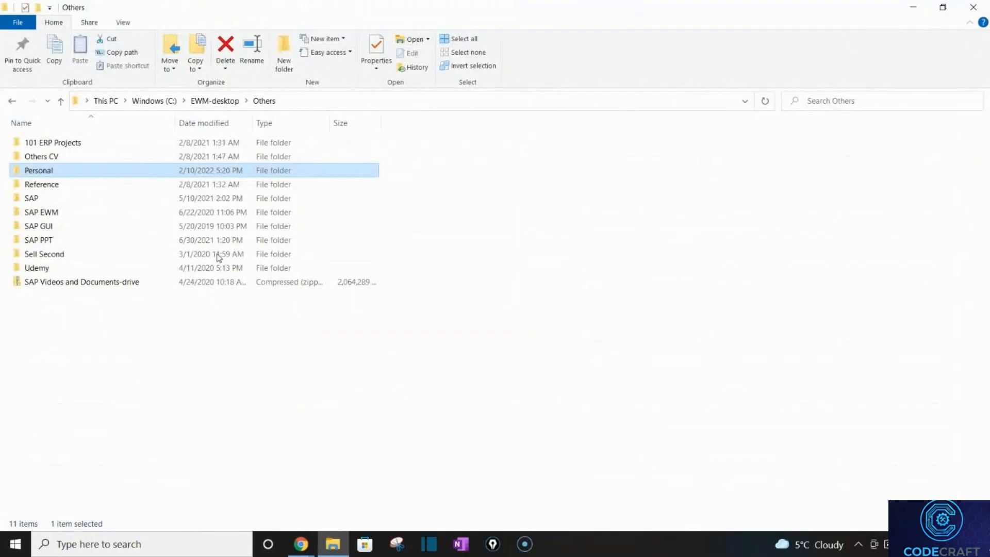
pyautogui.click(974, 8)
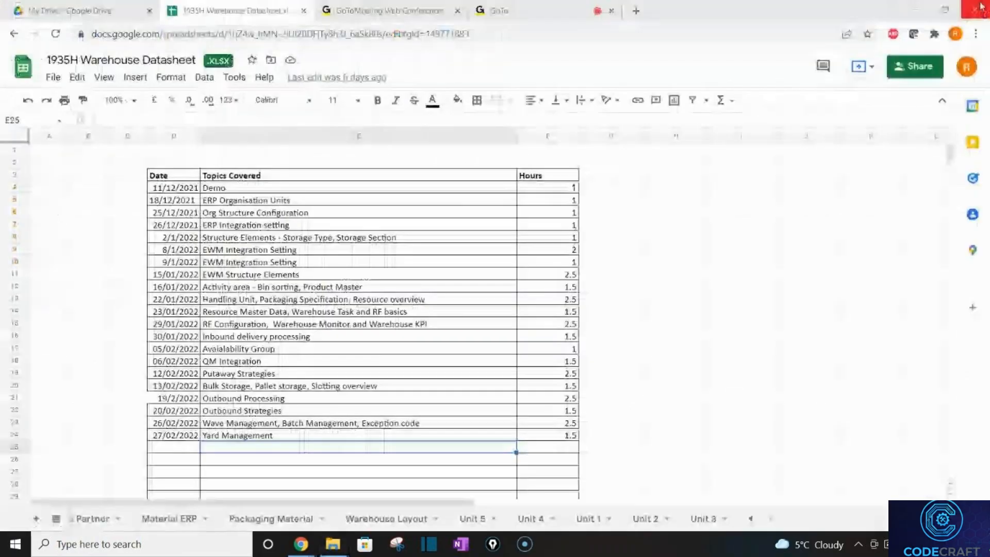
pyautogui.click(916, 10)
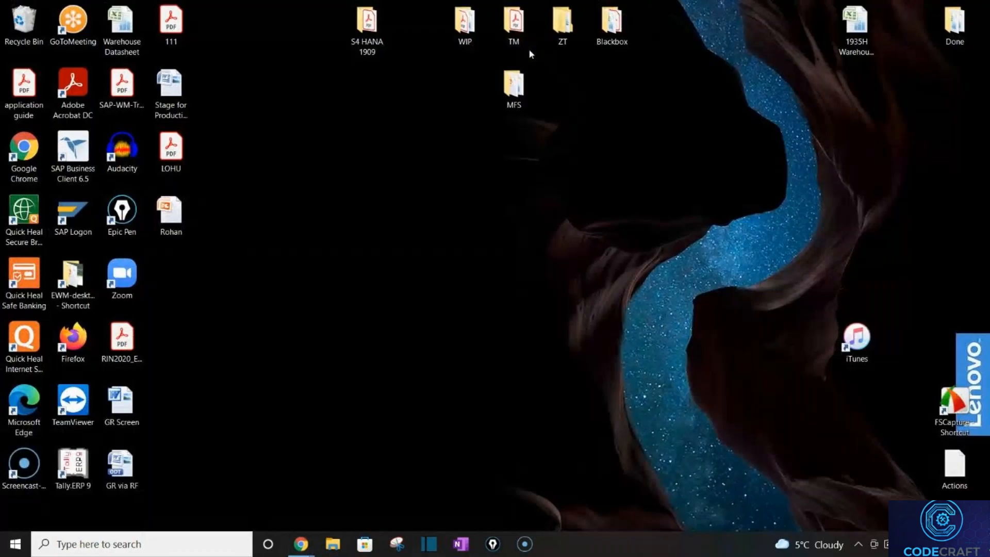
pyautogui.doubleClick(376, 35)
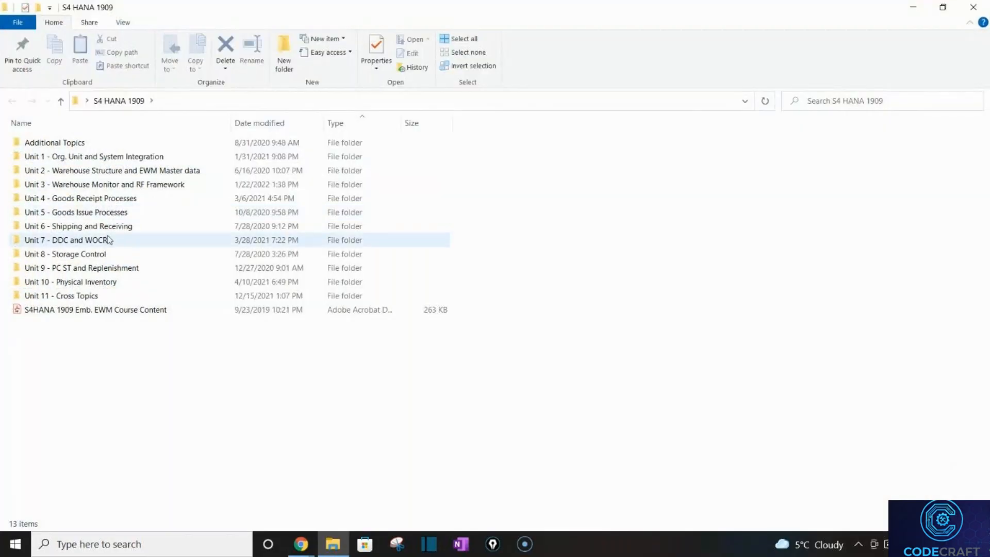
pyautogui.doubleClick(108, 240)
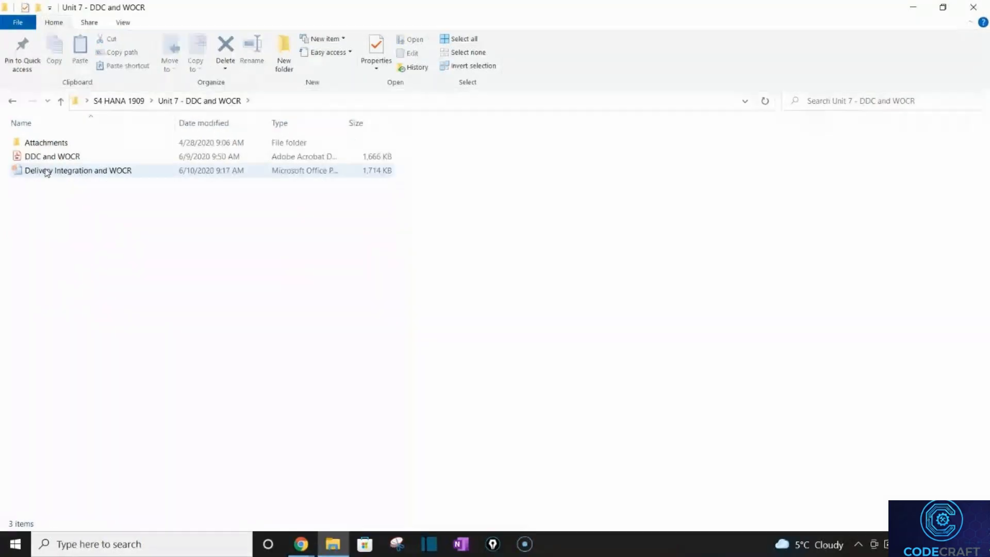
pyautogui.click(47, 171)
pyautogui.doubleClick(47, 173)
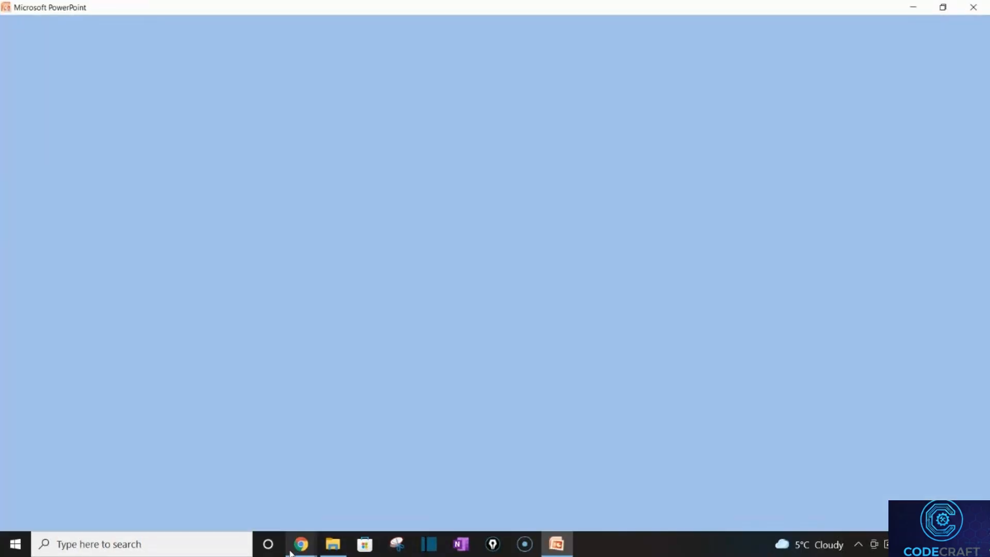
pyautogui.click(290, 551)
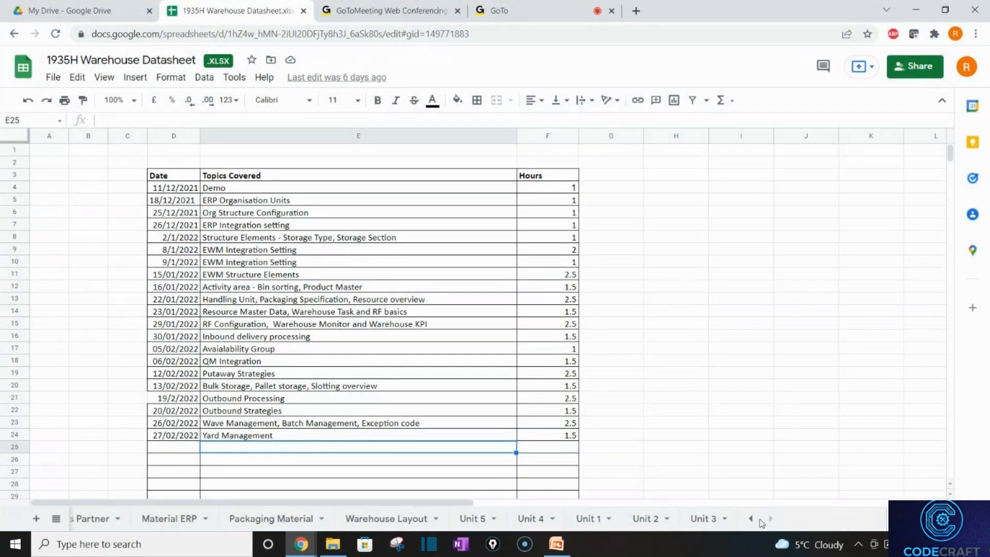
# Add a new blank sheet and rename it Unit7.
pyautogui.click(36, 521)
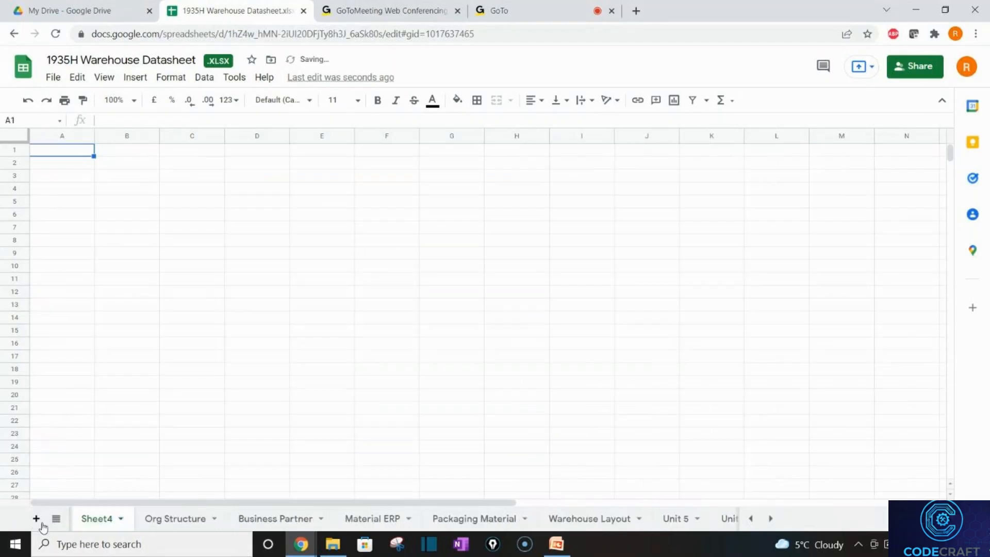
pyautogui.doubleClick(95, 519)
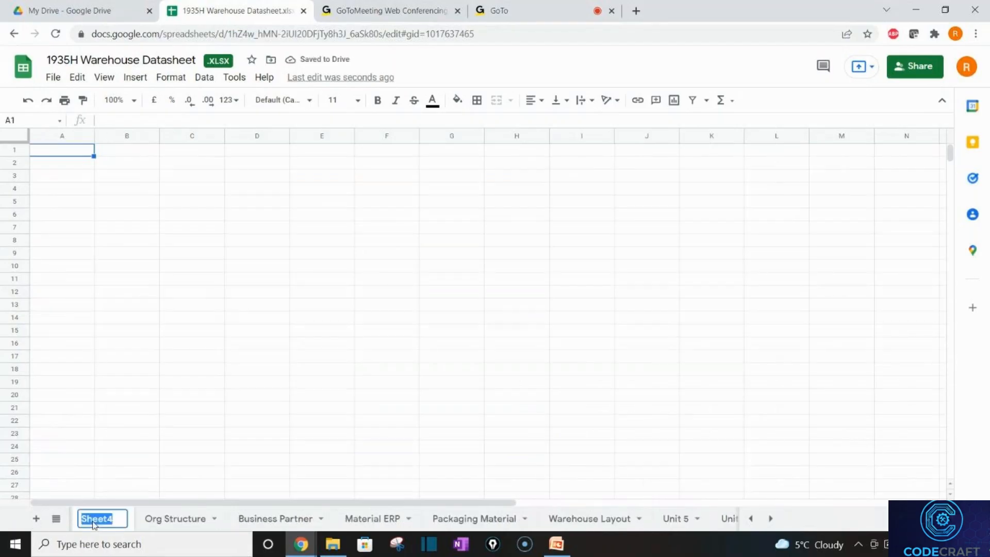
pyautogui.write('Unit')
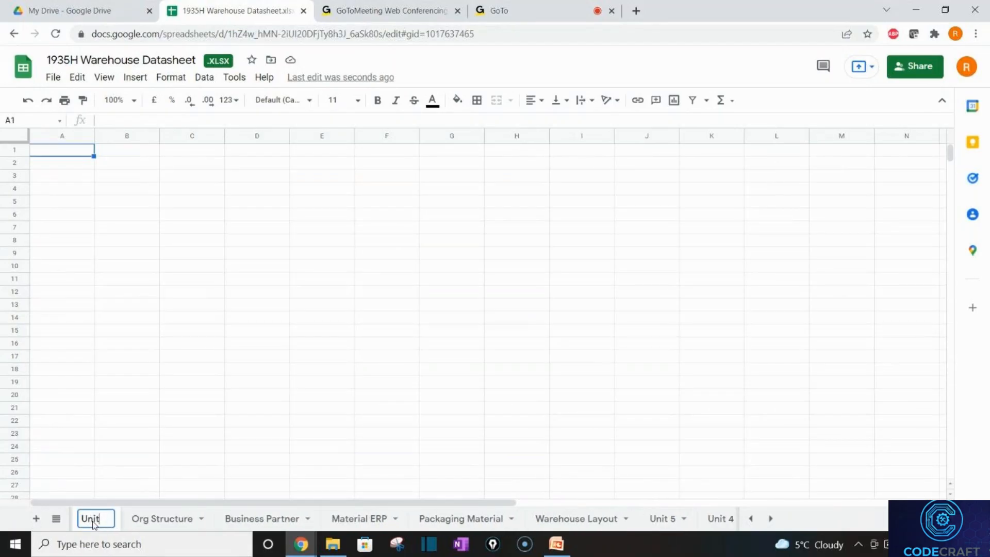
pyautogui.write('7')
pyautogui.click(159, 451)
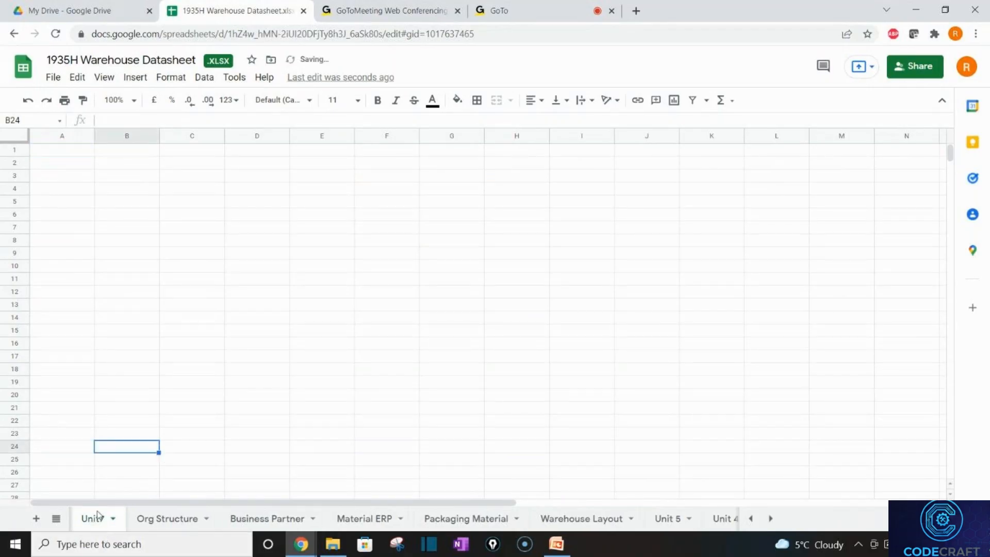
# Reorder the sheets so Unit7 follows Warehouse Layout, then open Unit7 at cell B15.
pyautogui.moveTo(96, 516); pyautogui.dragTo(375, 519)
pyautogui.moveTo(449, 488); pyautogui.dragTo(397, 479)
pyautogui.click(399, 480)
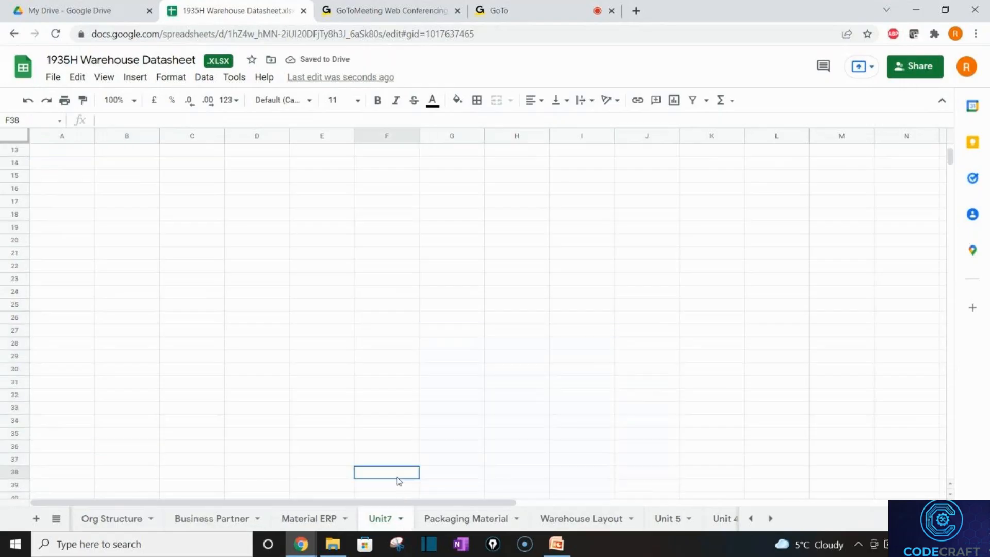
pyautogui.moveTo(387, 520); pyautogui.dragTo(580, 525)
pyautogui.moveTo(570, 520); pyautogui.dragTo(496, 515)
pyautogui.click(619, 519)
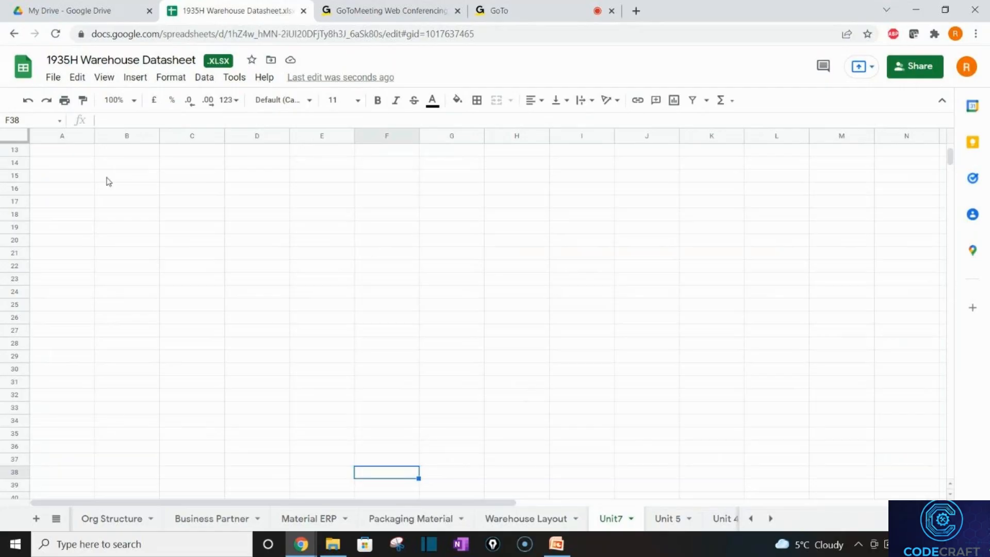
pyautogui.click(108, 178)
# Enter 'Delivery Integration' in B15 and 'WOCR' in B21, correcting its capitalisation.
pyautogui.write('Delive')
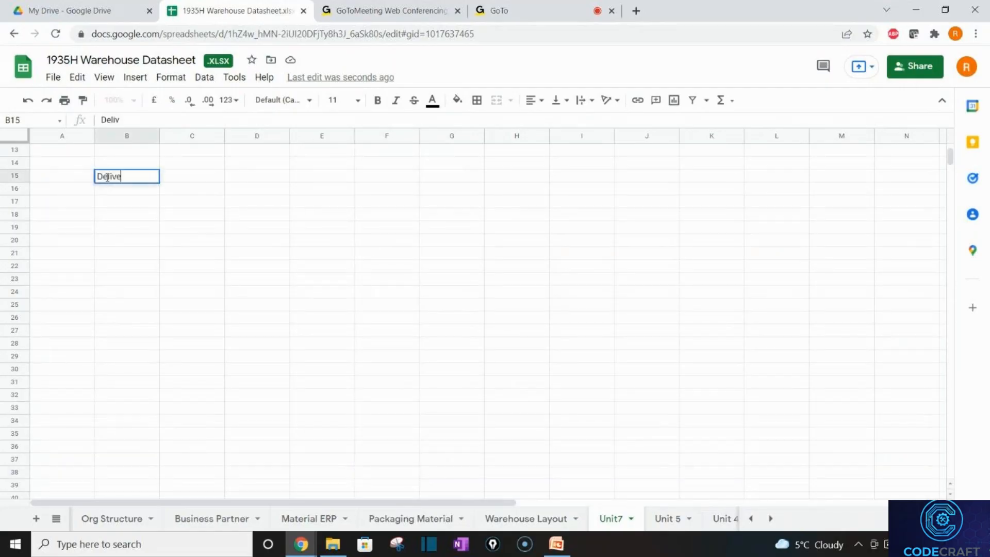
pyautogui.write('ry Integration')
pyautogui.press('Return')
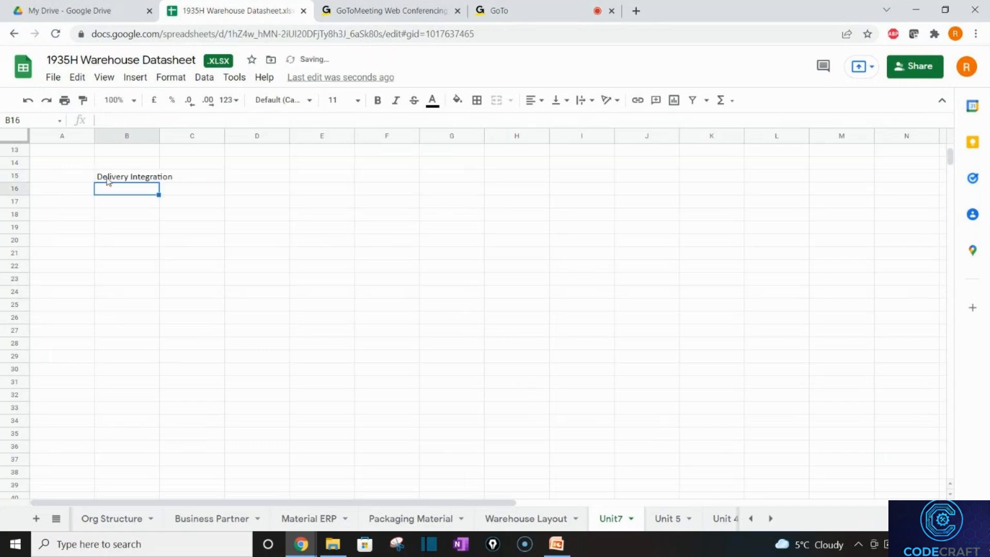
pyautogui.click(129, 384)
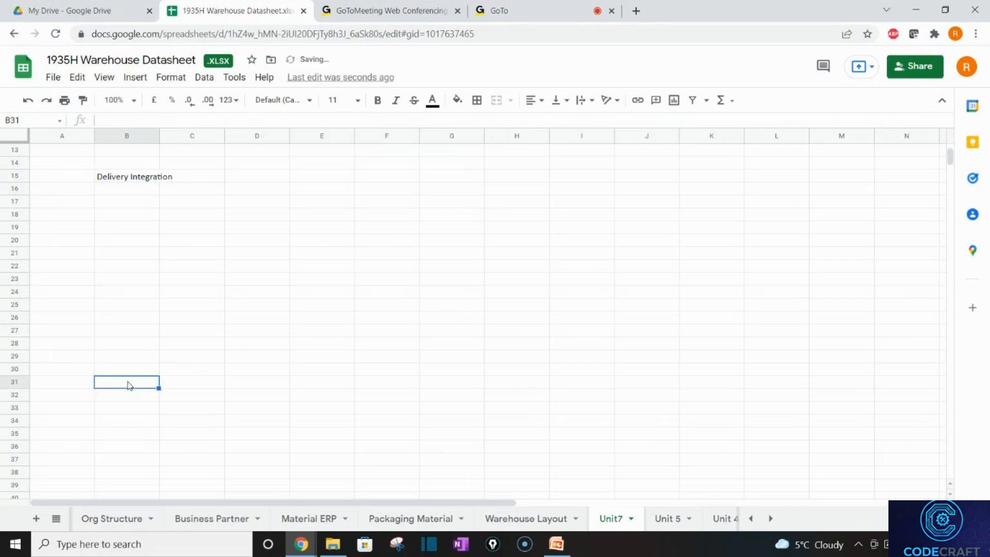
pyautogui.click(124, 253)
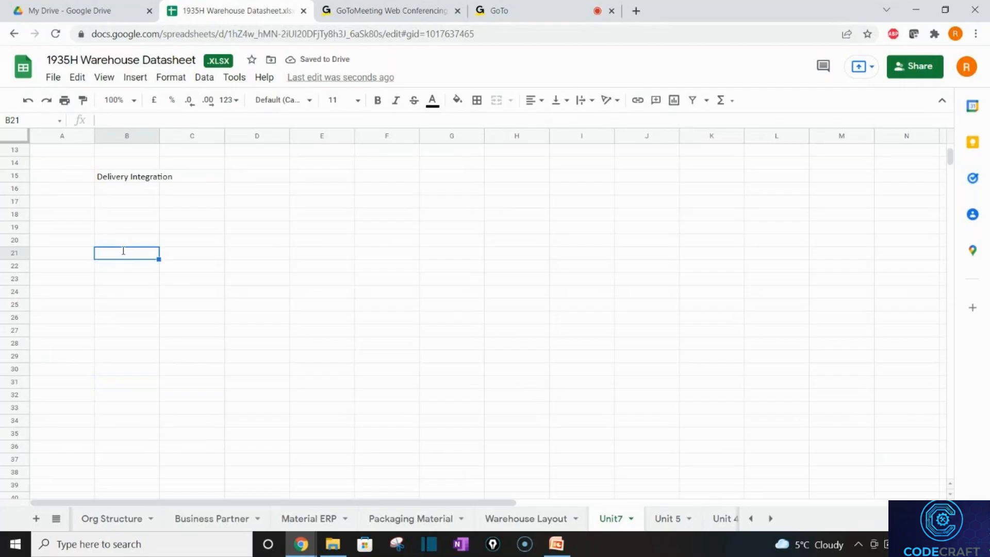
pyautogui.write('WoCr')
pyautogui.press('Return')
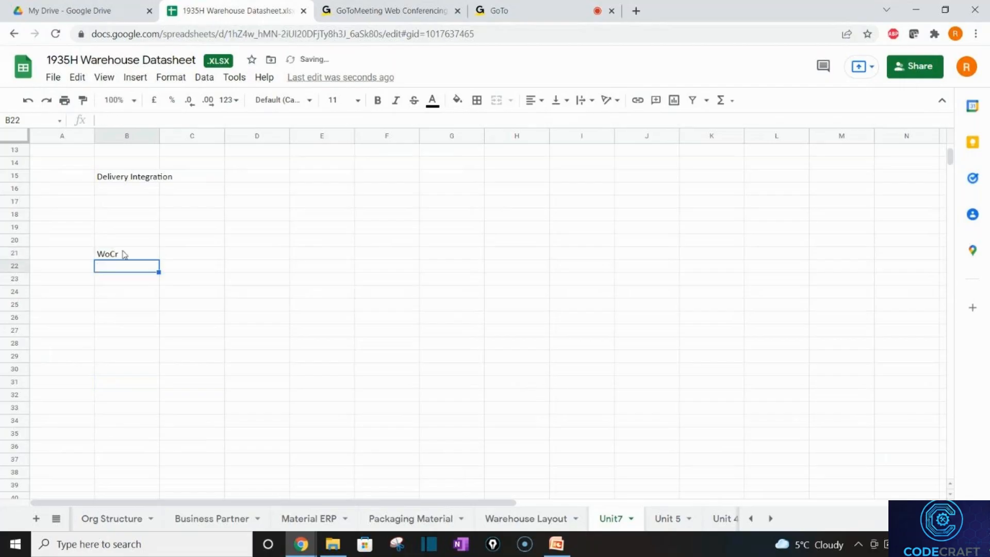
pyautogui.click(123, 253)
pyautogui.write('W')
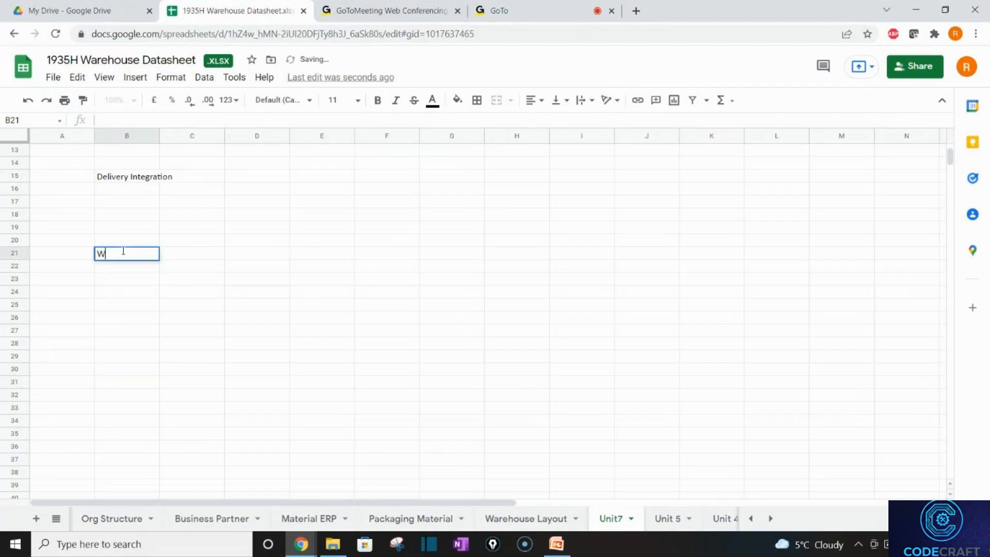
pyautogui.write('OCR')
pyautogui.press('Return')
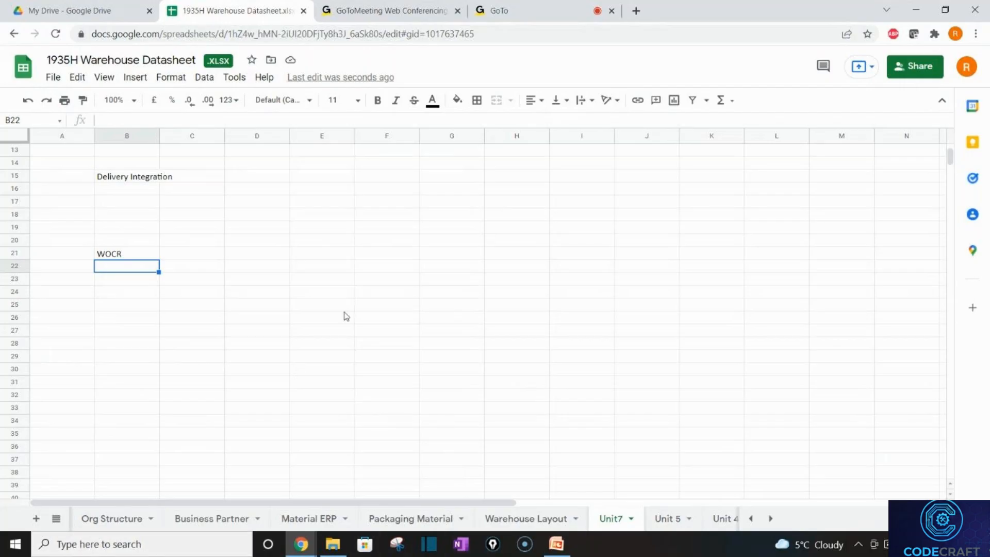
pyautogui.click(138, 253)
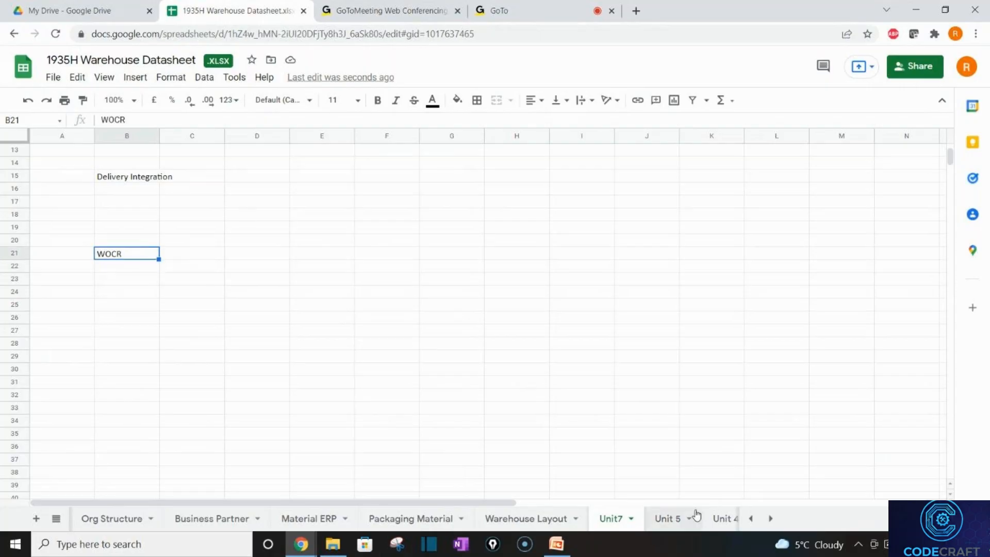
# Open the Unit 5 sheet and jump down through its Strategies, Partial Qty First and Delivery - PGI sections.
pyautogui.click(720, 517)
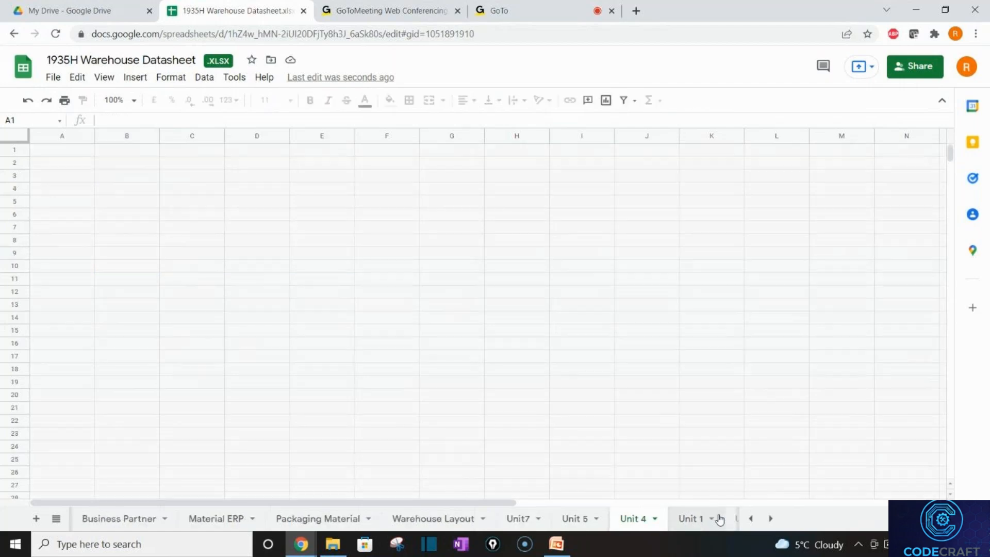
pyautogui.click(557, 343)
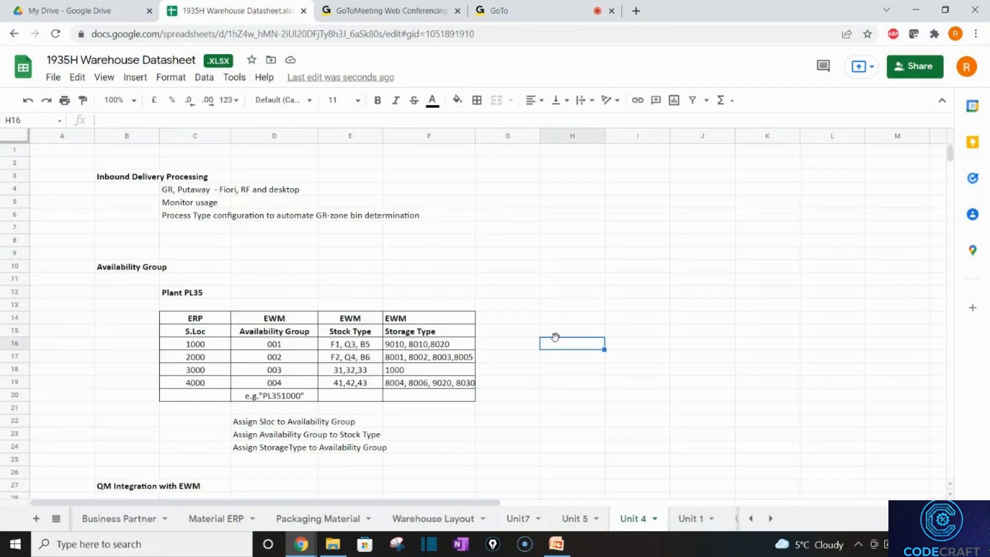
pyautogui.click(572, 518)
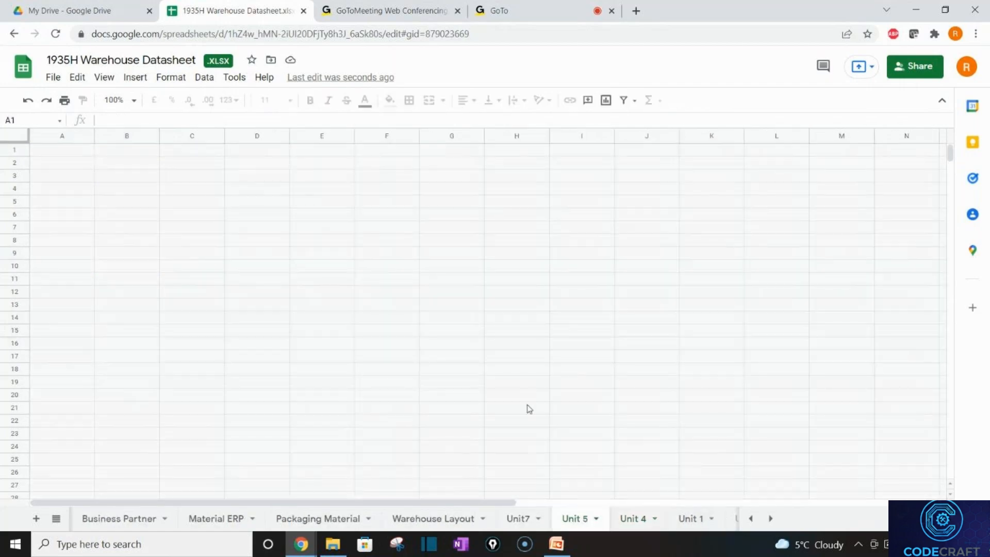
pyautogui.click(387, 344)
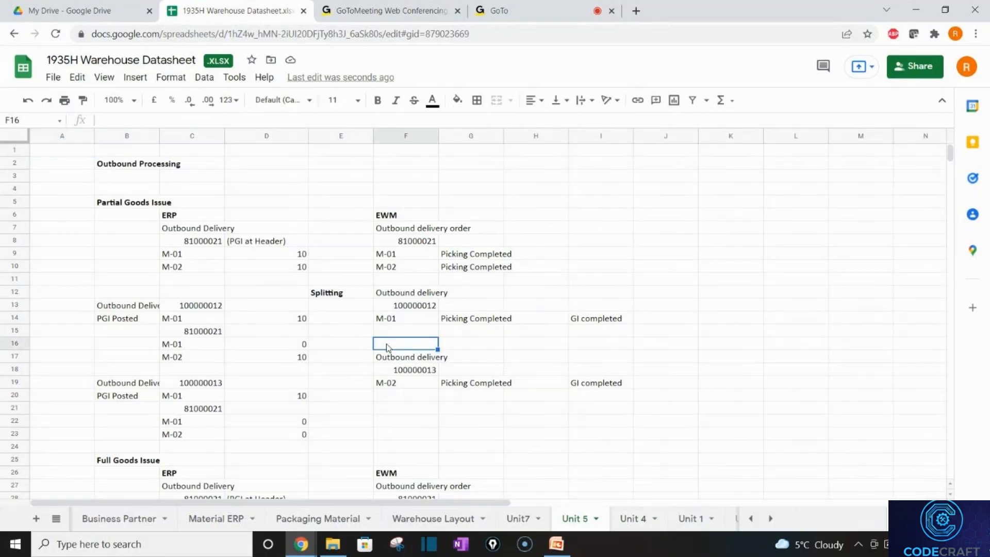
pyautogui.press('Down')
pyautogui.press('Down')
pyautogui.press('Down')
pyautogui.press('Down')
pyautogui.press('Down')
pyautogui.press('Down')
pyautogui.press('Down')
pyautogui.press('Down')
pyautogui.press('Down')
pyautogui.press('Down')
pyautogui.press('Down')
pyautogui.press('Down')
pyautogui.press('Down')
pyautogui.press('Down')
pyautogui.press('Down')
pyautogui.press('Down')
pyautogui.press('Down')
pyautogui.press('Down')
pyautogui.press('Down')
pyautogui.press('Down')
pyautogui.press('Down')
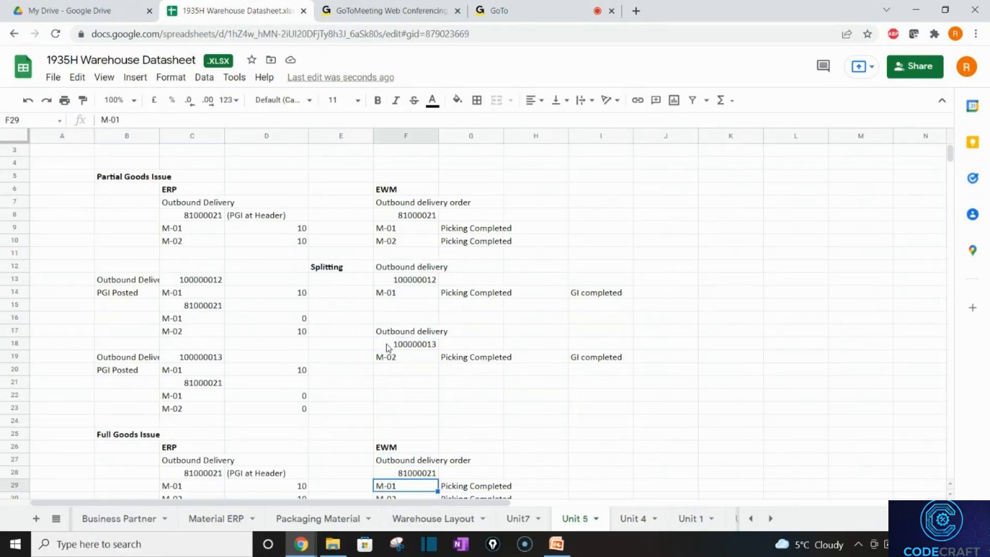
pyautogui.press('Down')
pyautogui.press('Down')
pyautogui.press('Down')
pyautogui.press('Down')
pyautogui.press('Down')
pyautogui.press('Down')
pyautogui.press('Down')
pyautogui.press('Down')
pyautogui.press('Down')
pyautogui.press('Down')
pyautogui.press('Down')
pyautogui.press('Down')
pyautogui.press('Down')
pyautogui.press('Down')
pyautogui.press('Down')
pyautogui.press('Down')
pyautogui.press('Down')
pyautogui.press('Down')
pyautogui.press('Down')
pyautogui.press('Down')
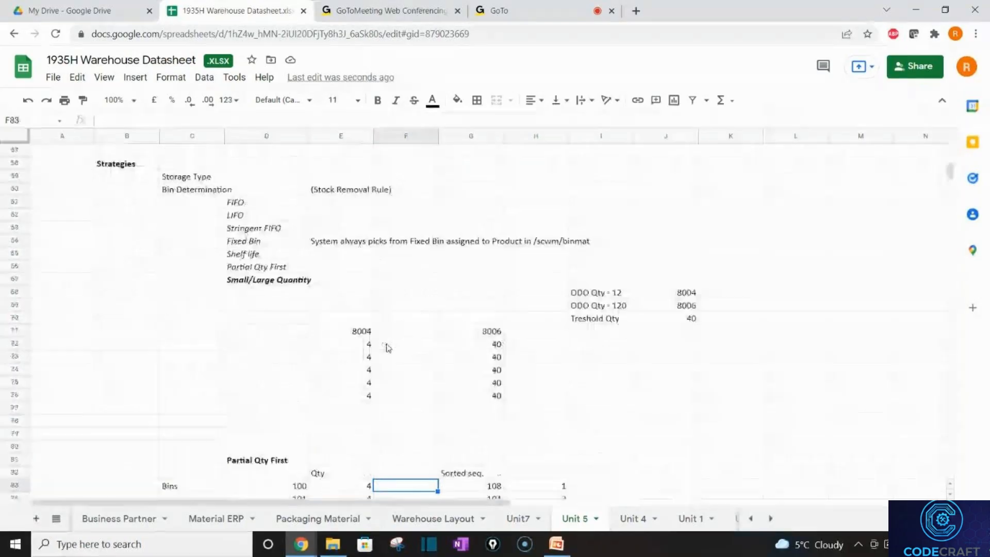
pyautogui.press('Down')
pyautogui.press('Down')
pyautogui.press('Down')
pyautogui.press('Down')
pyautogui.press('Down')
pyautogui.press('Down')
pyautogui.press('Down')
pyautogui.press('Down')
pyautogui.press('Down')
pyautogui.press('Down')
pyautogui.press('Down')
pyautogui.press('Down')
pyautogui.press('Down')
pyautogui.press('Down')
pyautogui.press('Down')
pyautogui.press('Down')
pyautogui.press('Down')
pyautogui.press('Down')
pyautogui.press('Down')
pyautogui.press('Down')
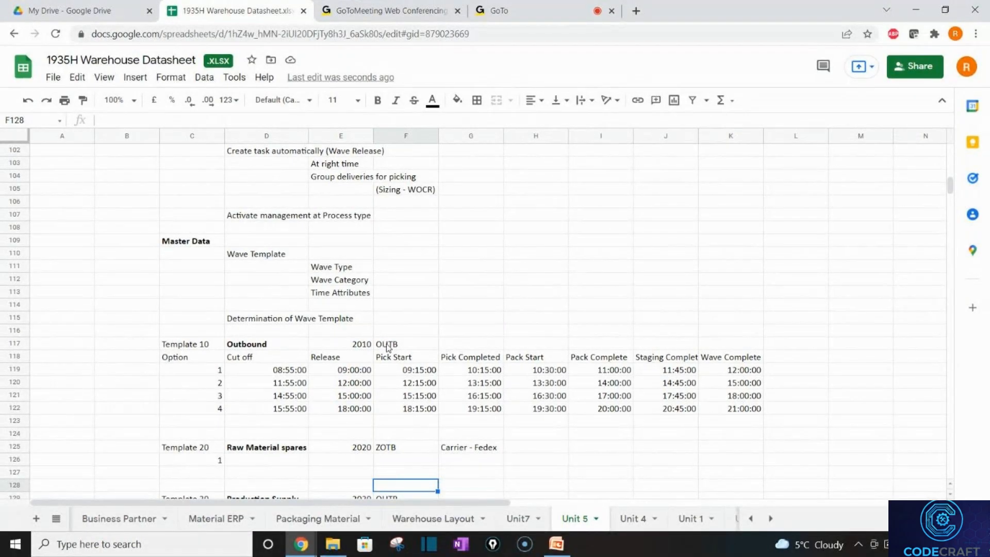
pyautogui.press('Down')
pyautogui.press('Down')
pyautogui.press('Down')
pyautogui.press('Down')
pyautogui.press('Down')
pyautogui.press('Down')
pyautogui.press('Down')
pyautogui.press('Down')
pyautogui.press('Down')
pyautogui.press('Down')
pyautogui.press('Down')
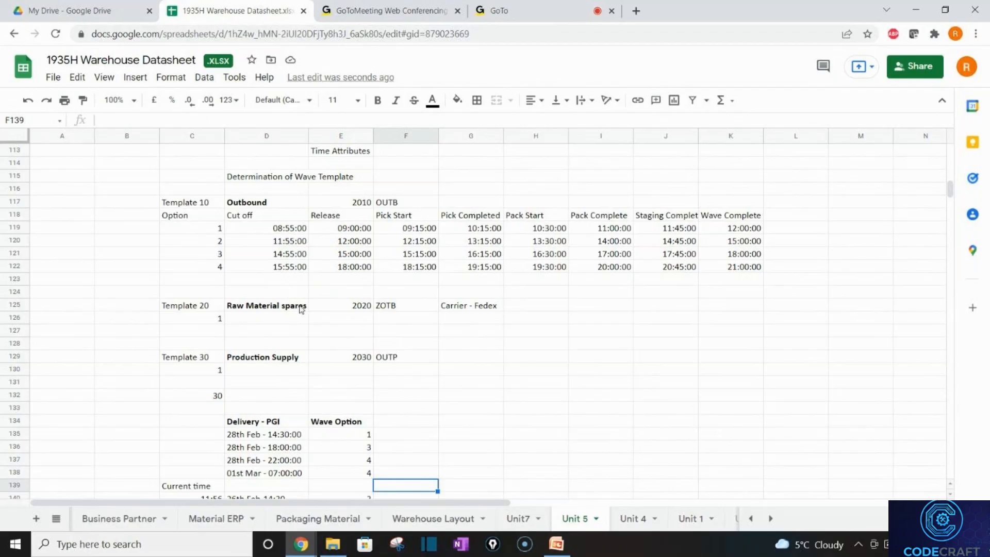
# Browse the Template 10 and Template 30 wave times and Wave Option values, ending at Wave Type.
pyautogui.click(290, 286)
pyautogui.press('Down')
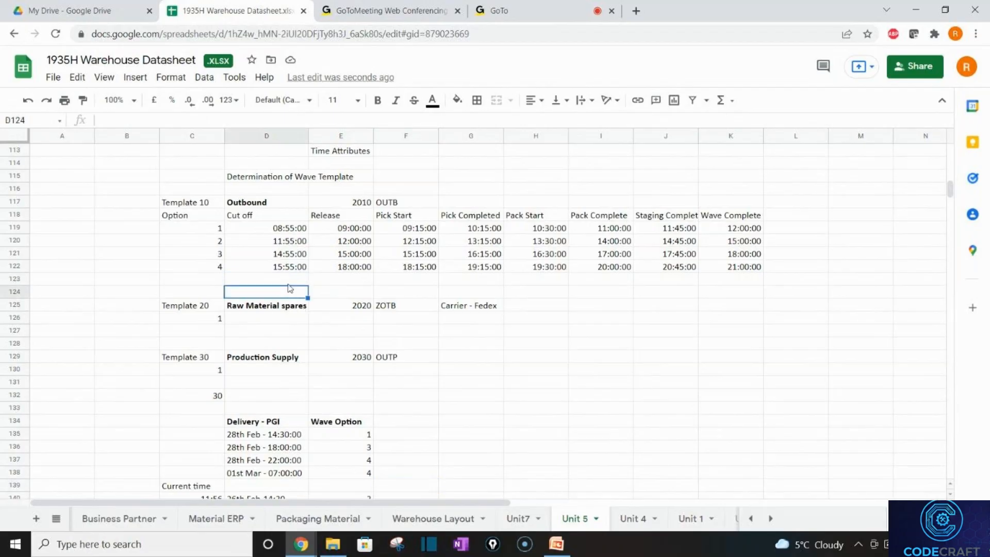
pyautogui.press('Down')
pyautogui.press('Down')
pyautogui.press('Down')
pyautogui.press('Down')
pyautogui.press('Down')
pyautogui.press('Down')
pyautogui.press('Down')
pyautogui.press('Down')
pyautogui.press('Down')
pyautogui.press('Down')
pyautogui.press('Down')
pyautogui.press('Down')
pyautogui.press('Down')
pyautogui.press('Down')
pyautogui.press('Down')
pyautogui.press('Down')
pyautogui.press('Down')
pyautogui.press('Down')
pyautogui.press('Down')
pyautogui.press('Down')
pyautogui.press('Down')
pyautogui.press('Down')
pyautogui.press('Down')
pyautogui.press('Down')
pyautogui.press('Down')
pyautogui.press('Down')
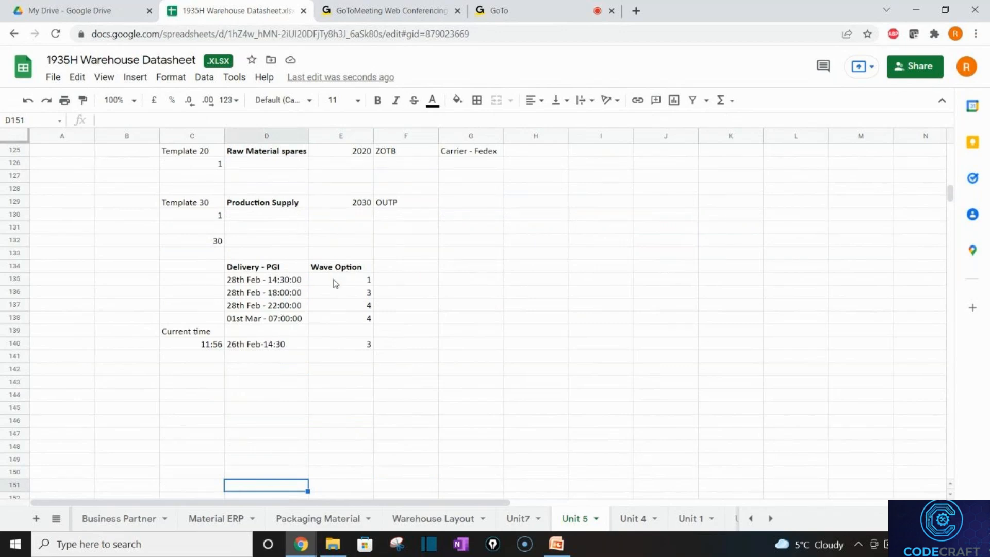
pyautogui.click(349, 319)
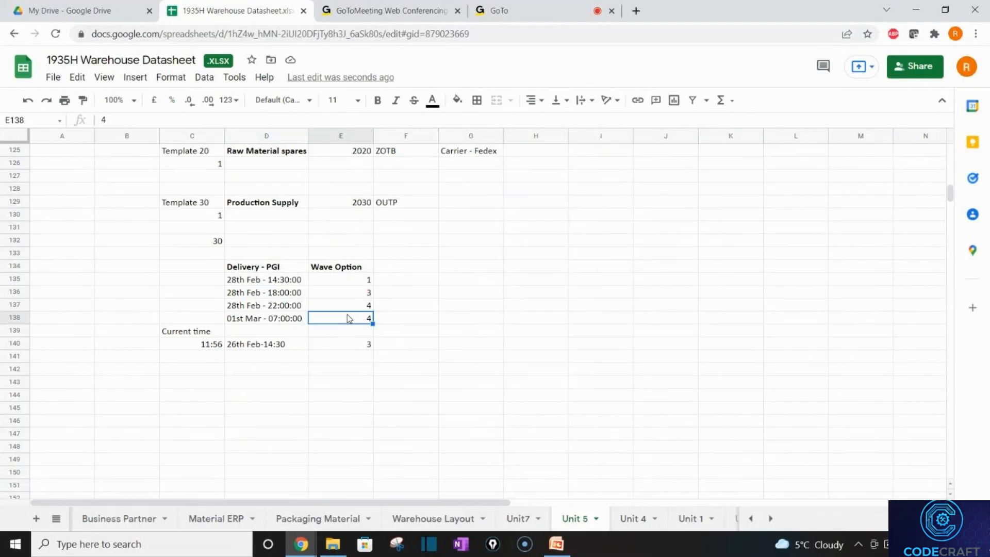
pyautogui.press('Up')
pyautogui.press('Up')
pyautogui.press('Up')
pyautogui.press('Up')
pyautogui.press('Up')
pyautogui.press('Up')
pyautogui.press('Up')
pyautogui.press('Up')
pyautogui.press('Up')
pyautogui.press('Up')
pyautogui.press('Up')
pyautogui.press('Up')
pyautogui.press('Up')
pyautogui.press('Up')
pyautogui.press('Up')
pyautogui.press('Up')
pyautogui.press('Up')
pyautogui.press('Up')
pyautogui.press('Up')
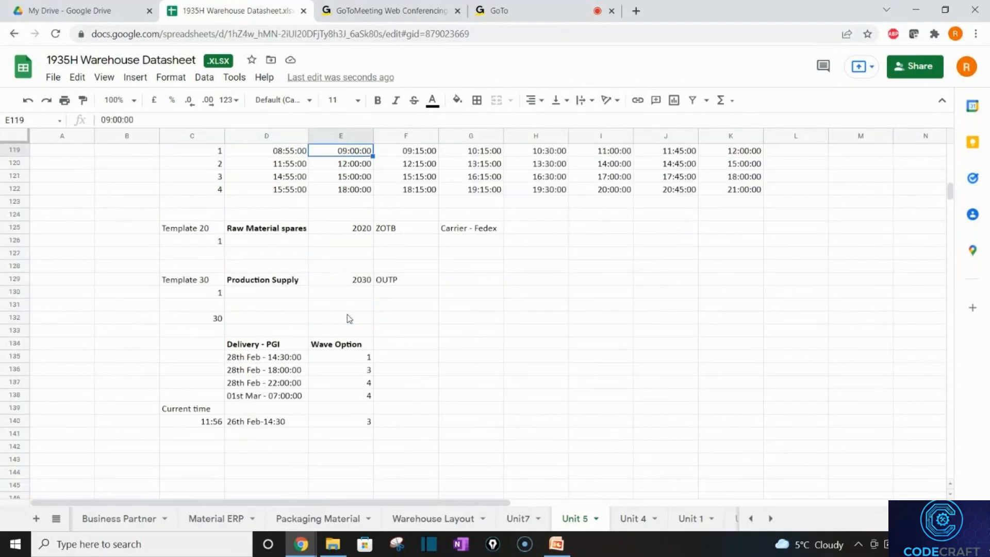
pyautogui.press('Up')
pyautogui.press('Up')
pyautogui.press('Up')
pyautogui.press('Up')
pyautogui.press('Up')
pyautogui.press('Up')
pyautogui.press('Up')
pyautogui.press('Up')
pyautogui.press('Up')
pyautogui.press('Up')
pyautogui.press('Up')
pyautogui.press('Up')
pyautogui.press('Up')
pyautogui.press('Up')
pyautogui.press('Up')
pyautogui.press('Up')
pyautogui.press('Up')
pyautogui.press('Up')
pyautogui.press('Up')
pyautogui.press('Up')
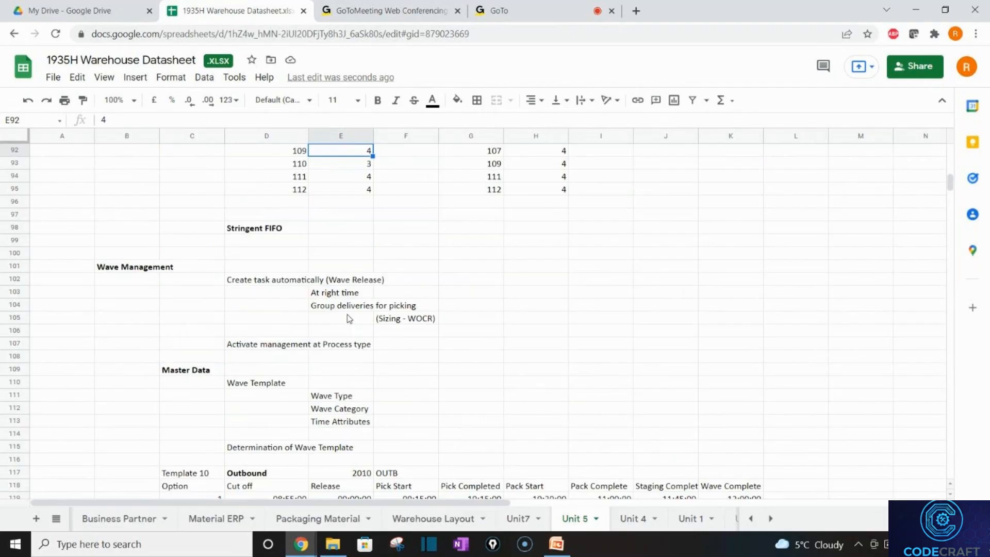
pyautogui.press('Up')
pyautogui.press('Up')
pyautogui.press('Up')
pyautogui.press('Up')
pyautogui.press('Up')
pyautogui.press('Up')
pyautogui.press('Up')
pyautogui.press('Up')
pyautogui.press('Up')
pyautogui.press('Up')
pyautogui.press('Up')
pyautogui.press('Up')
pyautogui.press('Up')
pyautogui.press('Up')
pyautogui.press('Up')
pyautogui.press('Up')
pyautogui.press('Up')
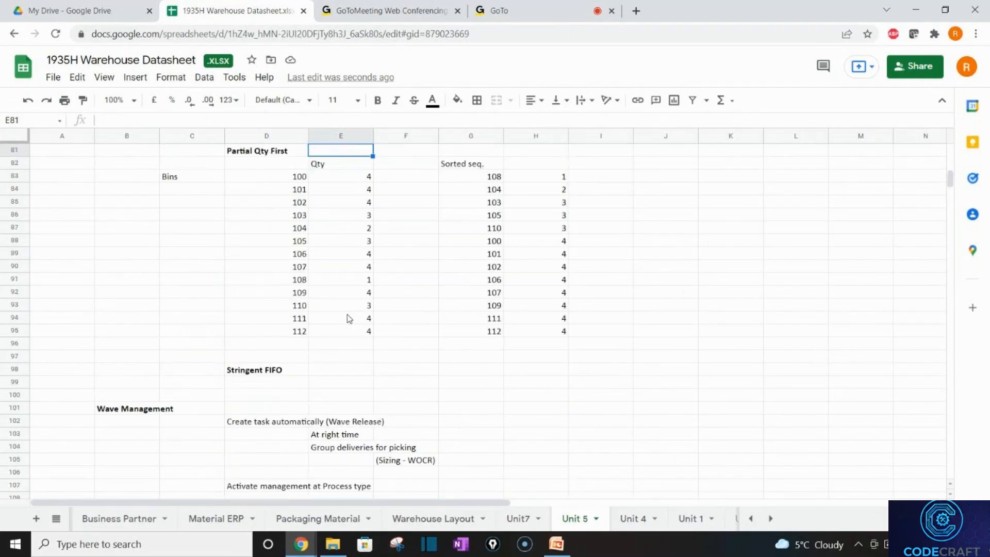
pyautogui.press('Down')
pyautogui.press('Down')
pyautogui.press('Down')
pyautogui.press('Down')
pyautogui.press('Down')
pyautogui.press('Down')
pyautogui.press('Down')
pyautogui.press('Down')
pyautogui.press('Down')
pyautogui.press('Down')
pyautogui.press('Down')
pyautogui.press('Down')
pyautogui.press('Down')
pyautogui.press('Down')
pyautogui.press('Down')
pyautogui.press('Down')
pyautogui.press('Down')
pyautogui.press('Down')
pyautogui.press('Down')
pyautogui.press('Down')
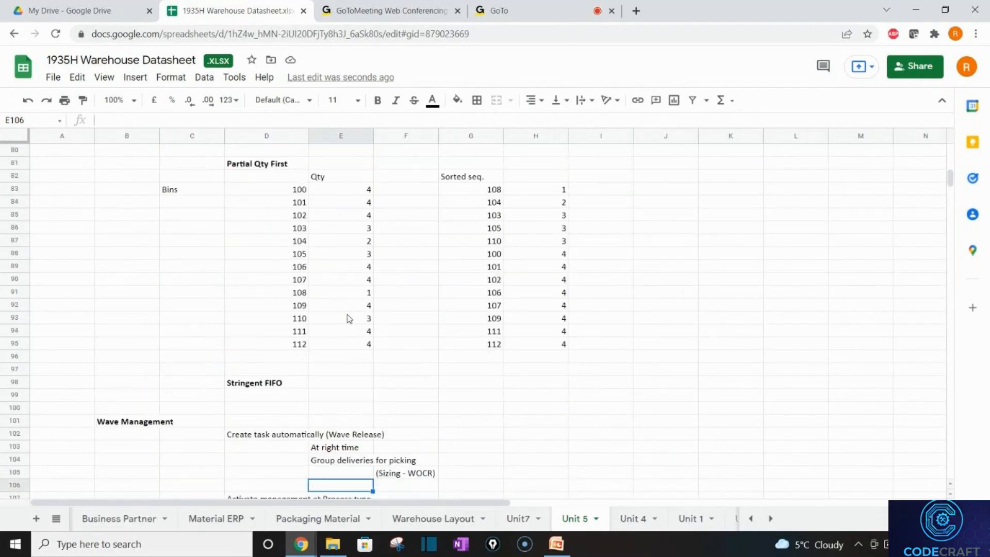
# Jump to the Unit 5 Wave Option heading, then return to the Unit7 sheet.
pyautogui.press('Down')
pyautogui.press('Down')
pyautogui.press('Down')
pyautogui.press('Down')
pyautogui.press('Down')
pyautogui.press('Down')
pyautogui.press('Down')
pyautogui.press('Down')
pyautogui.press('Down')
pyautogui.press('Down')
pyautogui.press('Down')
pyautogui.press('Down')
pyautogui.press('Down')
pyautogui.press('Down')
pyautogui.press('Down')
pyautogui.press('Down')
pyautogui.press('Down')
pyautogui.press('Down')
pyautogui.press('Down')
pyautogui.press('Down')
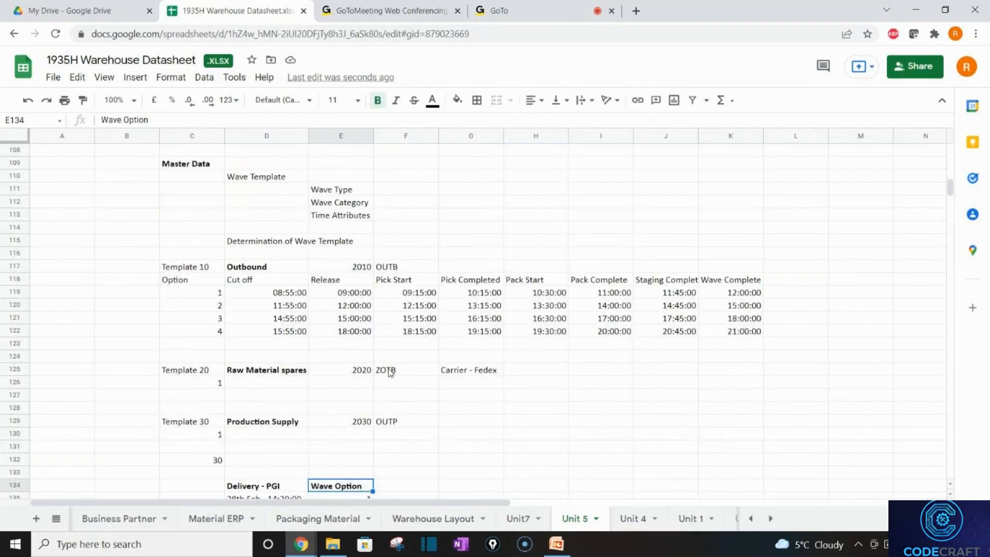
pyautogui.click(390, 410)
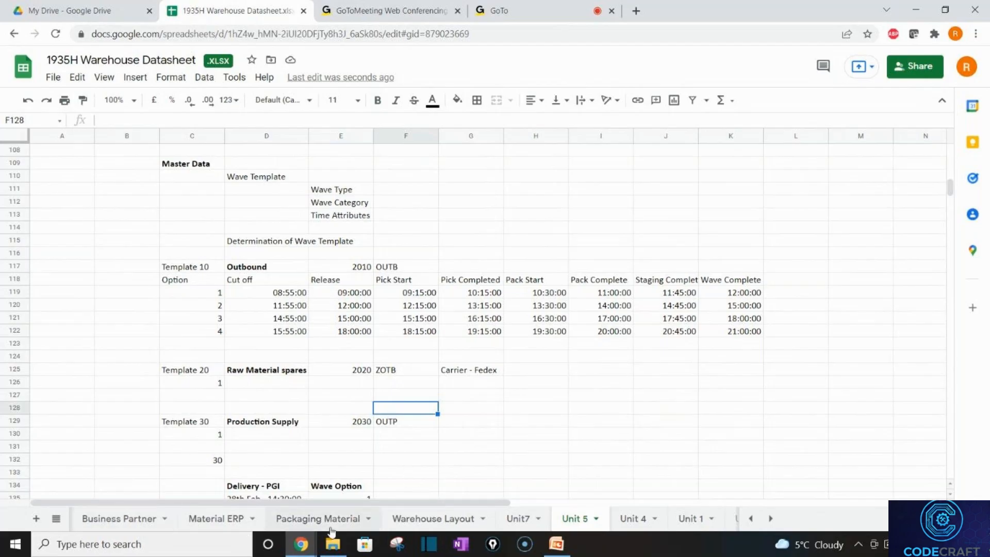
pyautogui.click(517, 518)
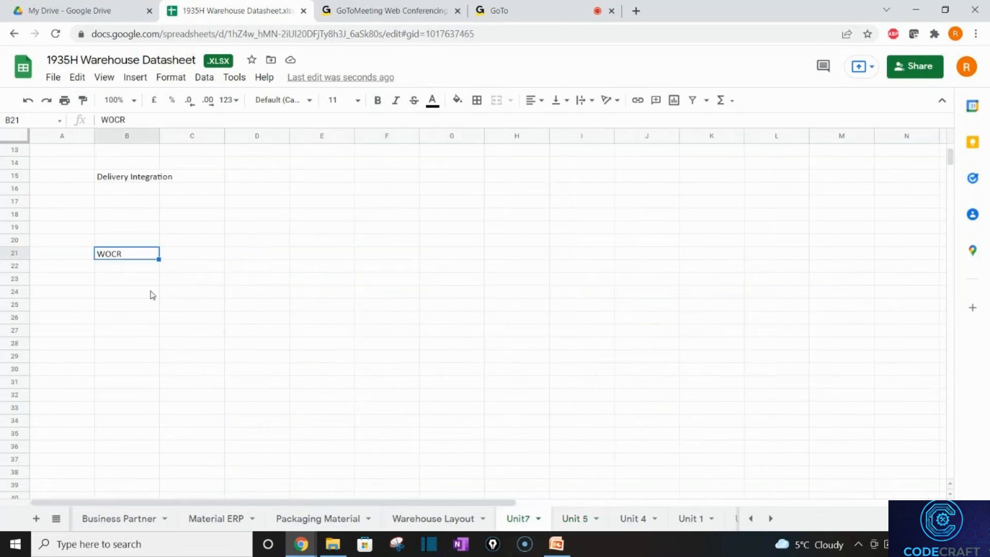
# Enter 'Wave 100' in C23 and 'Delivery -800001' in D23 through D25.
pyautogui.click(170, 286)
pyautogui.write('W')
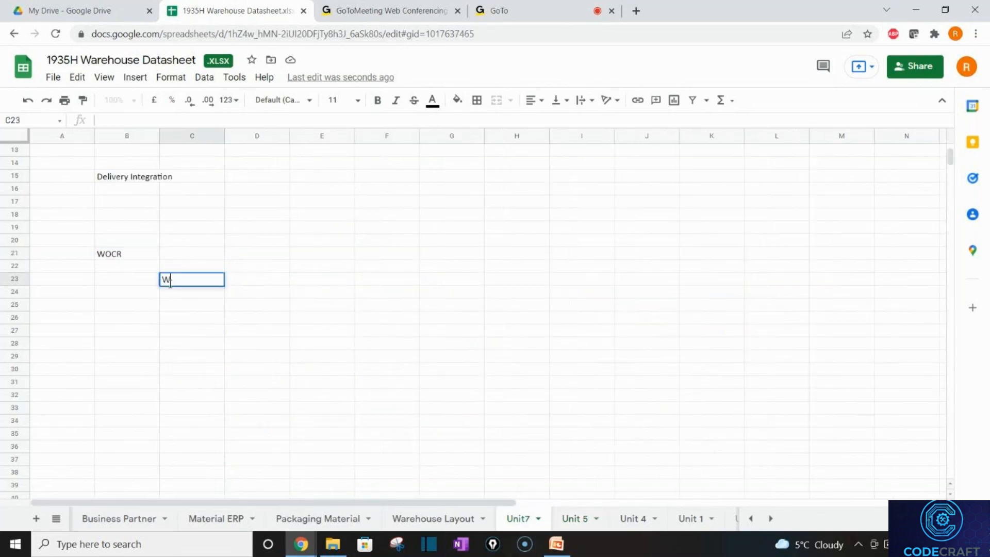
pyautogui.write('ave 100')
pyautogui.press('Tab')
pyautogui.write('Deliv')
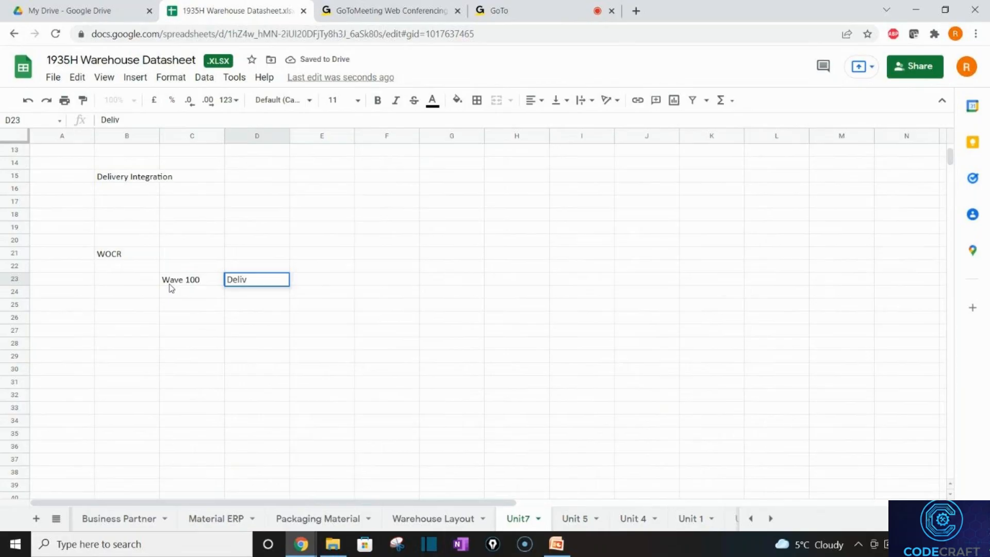
pyautogui.write('ery -800001')
pyautogui.press('Return')
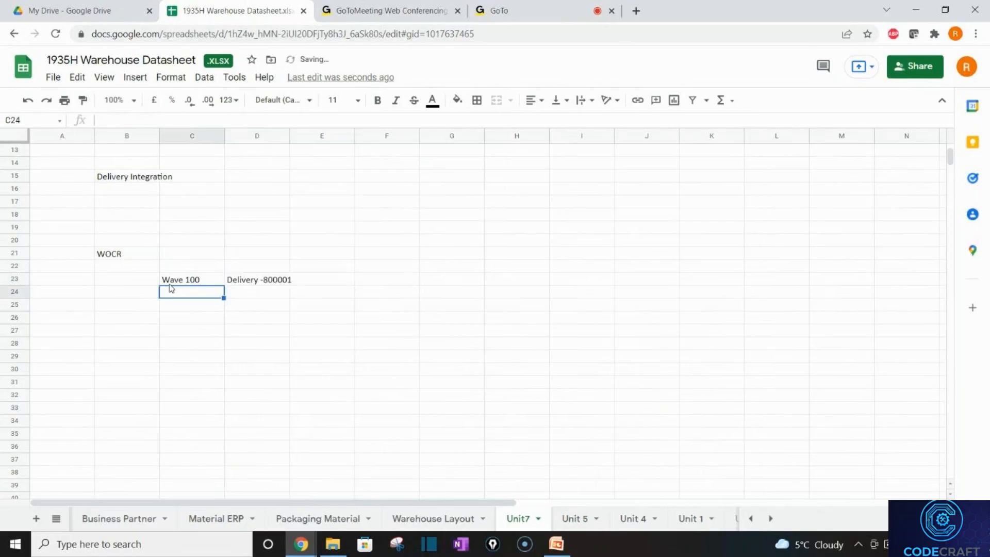
pyautogui.press('Right')
pyautogui.write('De')
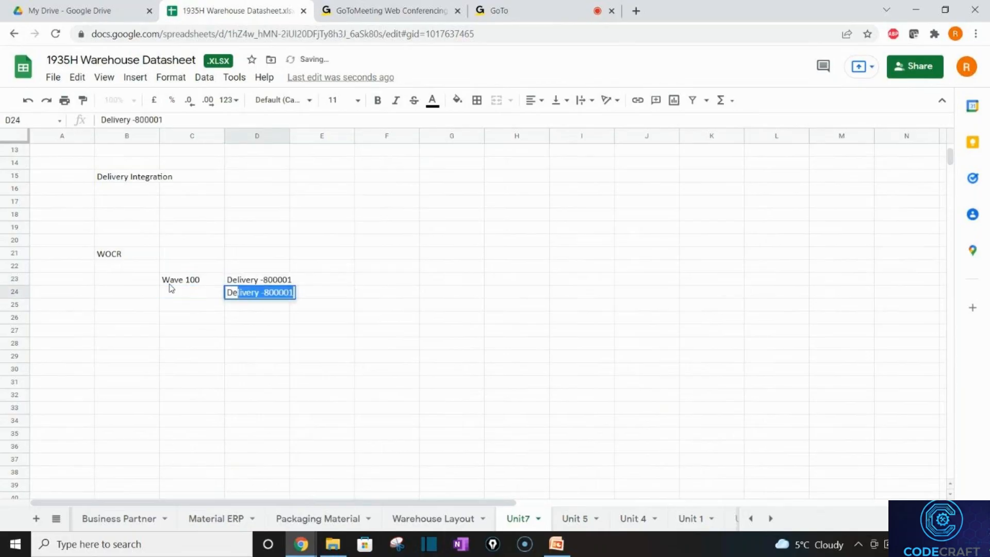
pyautogui.press('Return')
pyautogui.press('Right')
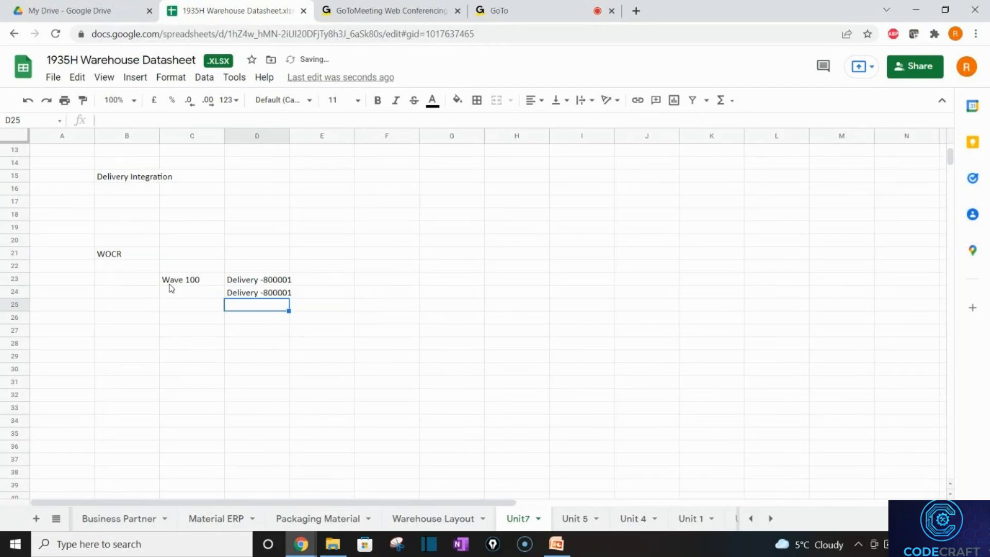
pyautogui.write('D')
pyautogui.press('Tab')
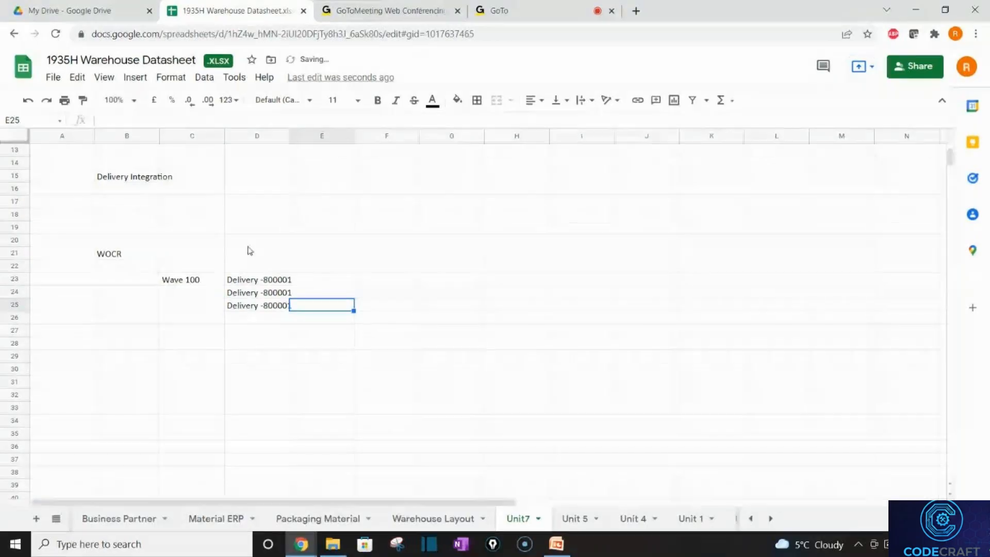
# Change the D24 and D25 deliveries to -800002 and -800003.
pyautogui.click(231, 277)
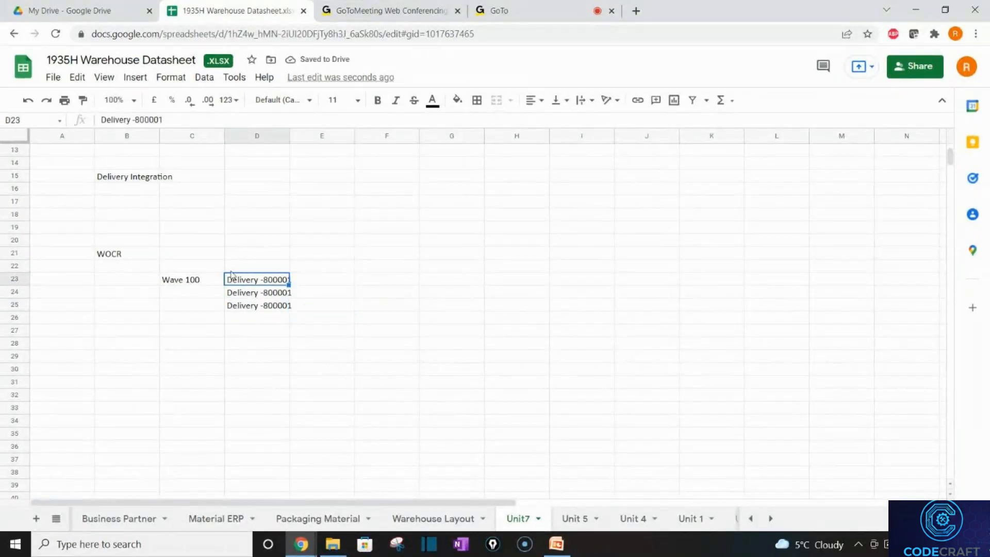
pyautogui.press('Down')
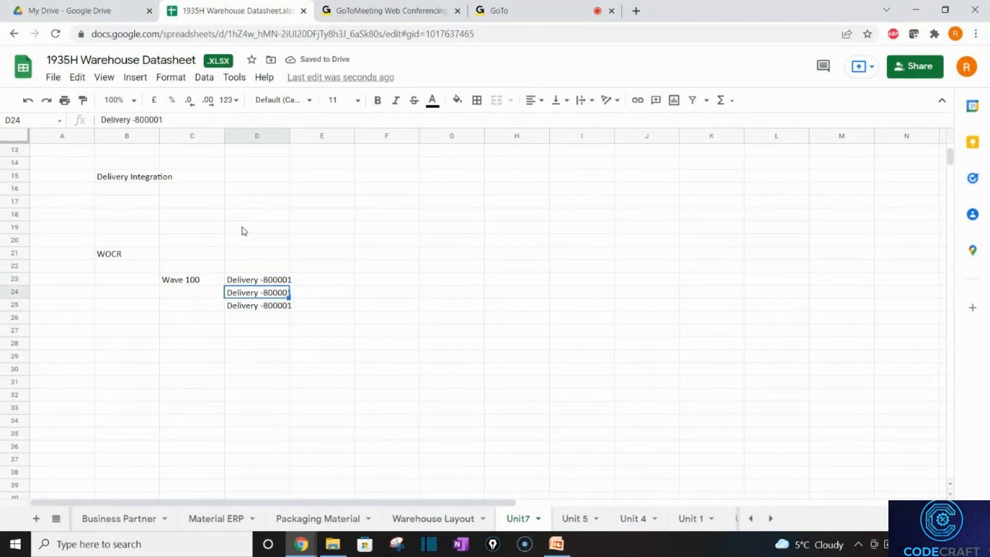
pyautogui.click(172, 119)
pyautogui.press('BackSpace')
pyautogui.write('2')
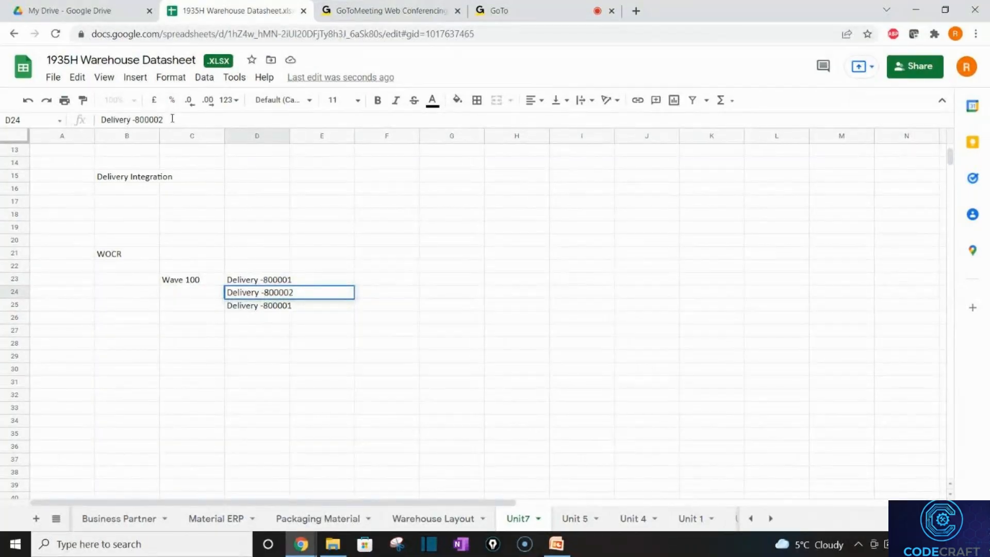
pyautogui.press('Return')
pyautogui.click(172, 119)
pyautogui.press('BackSpace')
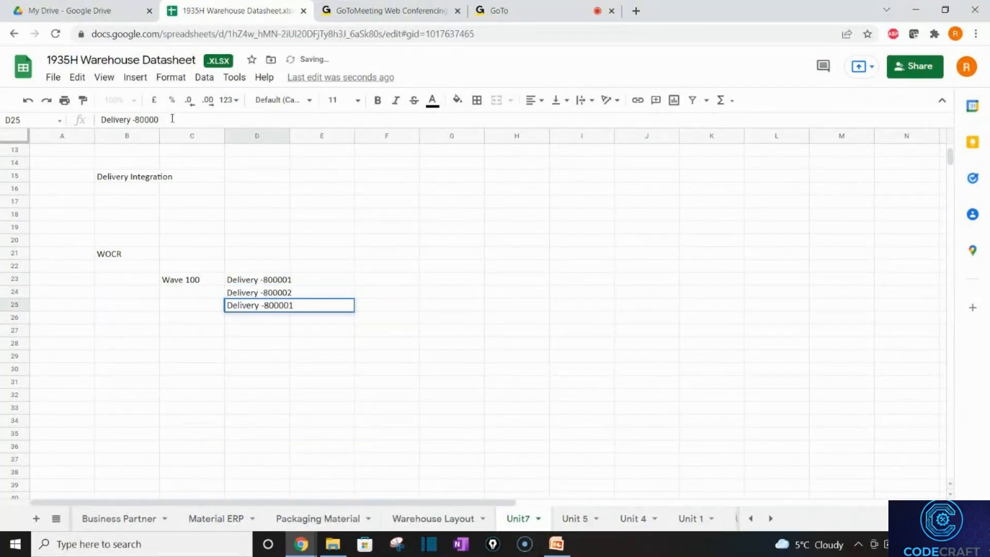
pyautogui.write('3')
pyautogui.press('Tab')
pyautogui.press('Tab')
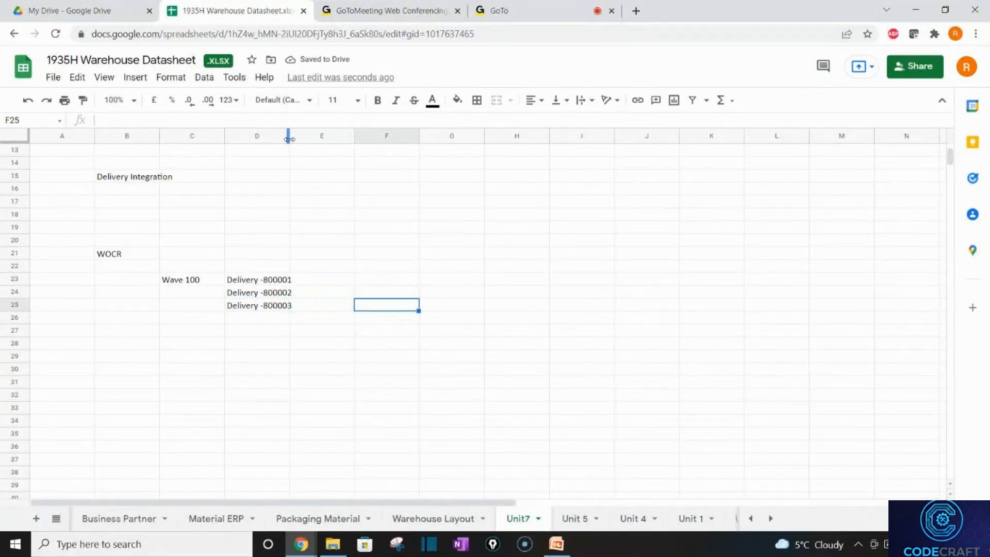
# Widen column D and enter 'Product T-T100' in E23, trimming the mistyped 'Production'.
pyautogui.moveTo(289, 140); pyautogui.dragTo(296, 141)
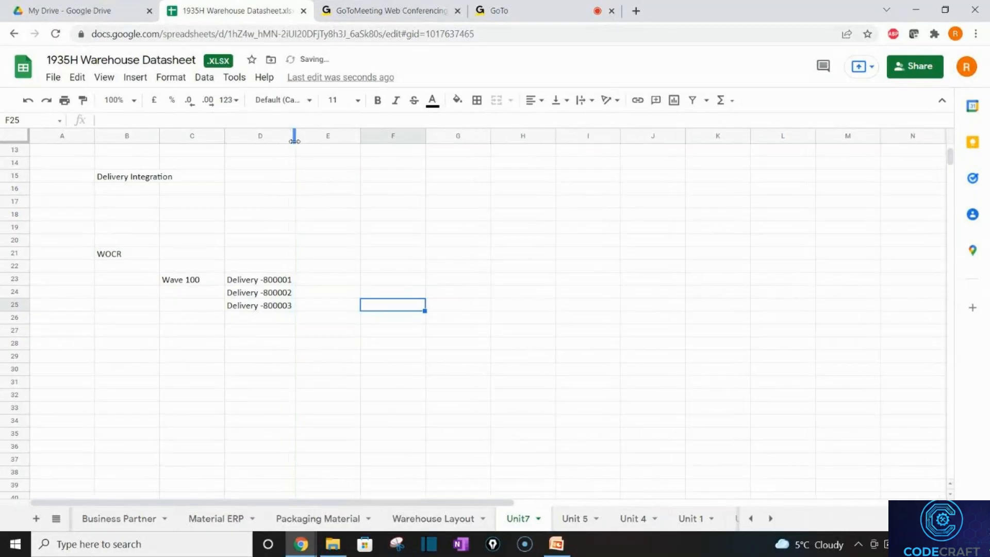
pyautogui.click(319, 283)
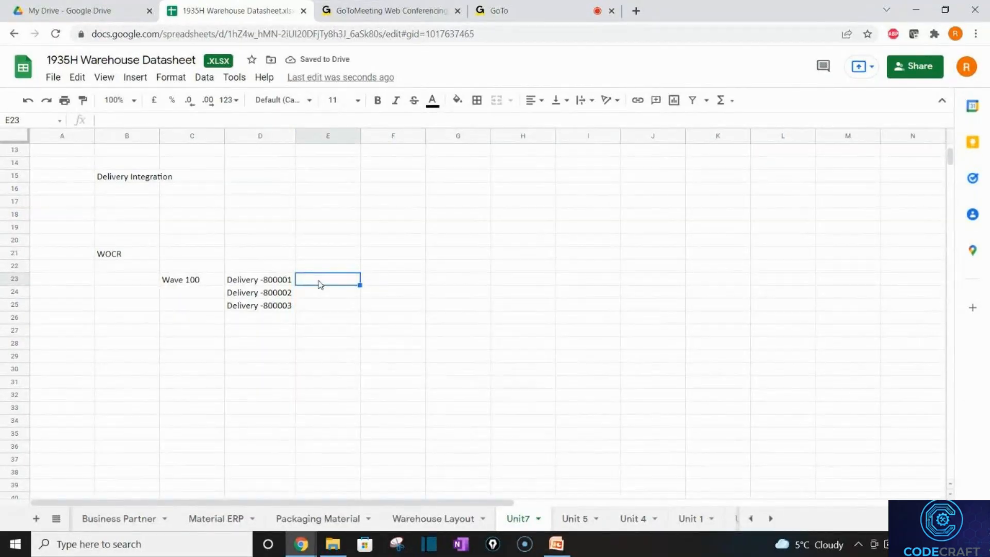
pyautogui.write('Produc')
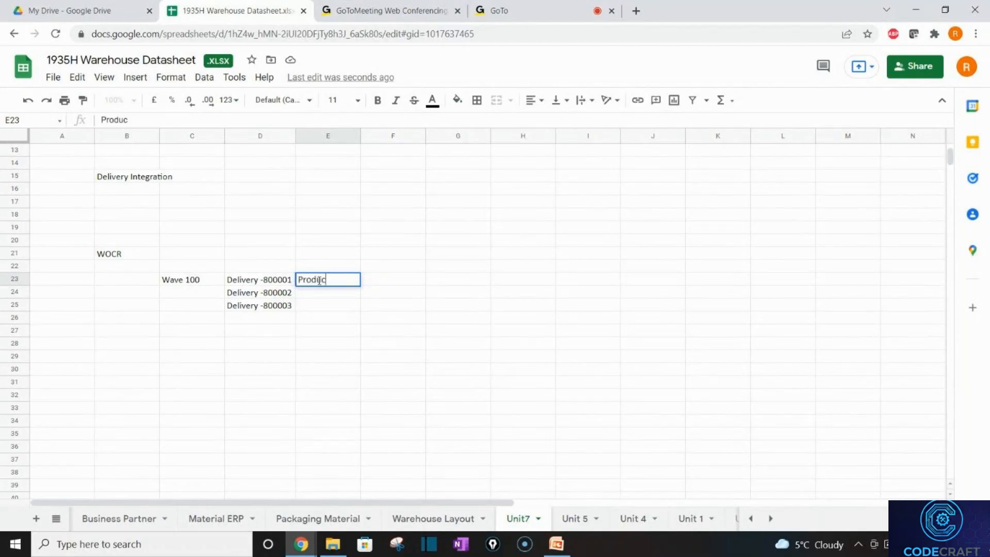
pyautogui.write('tion T-T100')
pyautogui.press('Return')
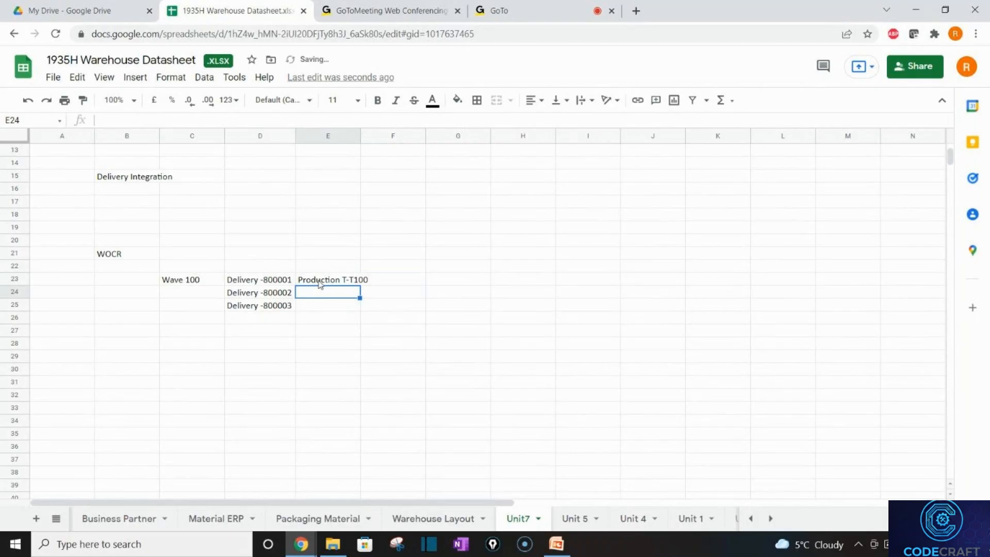
pyautogui.click(319, 283)
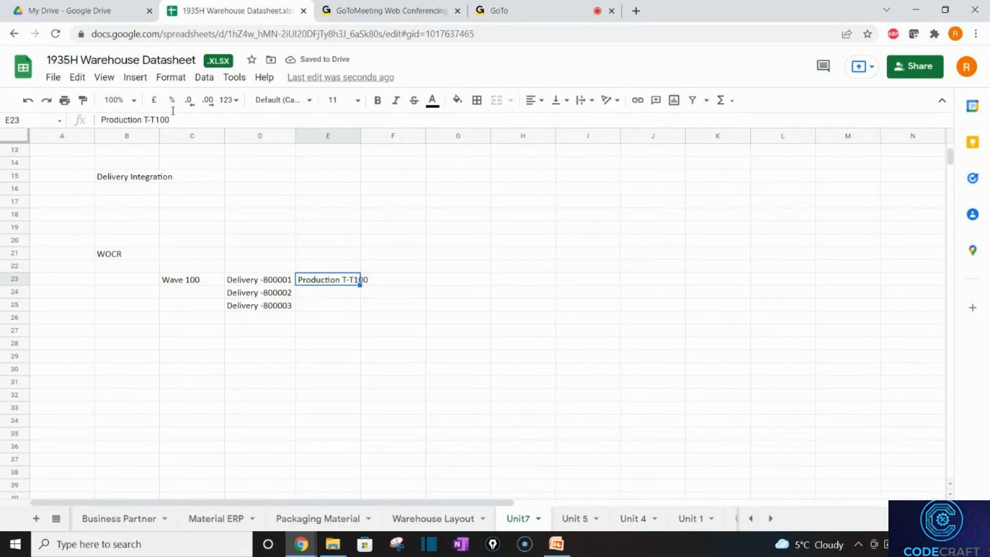
pyautogui.press('BackSpace')
pyautogui.press('BackSpace')
pyautogui.press('BackSpace')
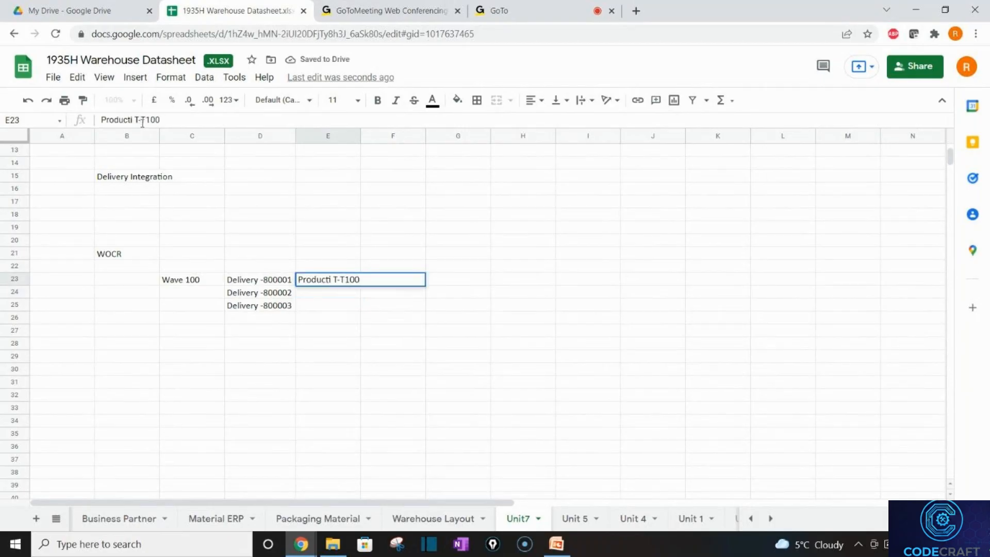
pyautogui.press('Return')
# Fill E24 and E25 with Product T-T100 as well.
pyautogui.write('Product T-T100')
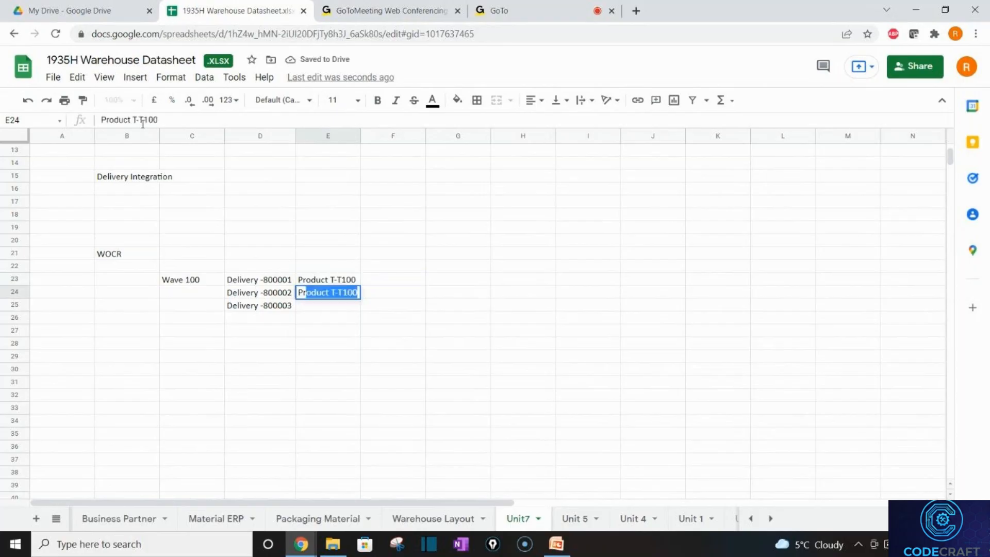
pyautogui.press('Return')
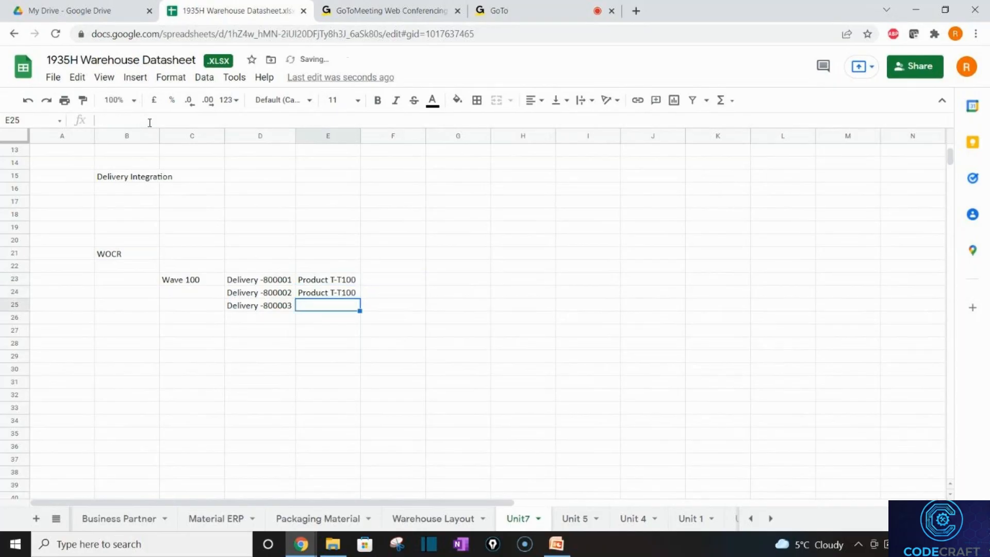
pyautogui.write('Product T-T100')
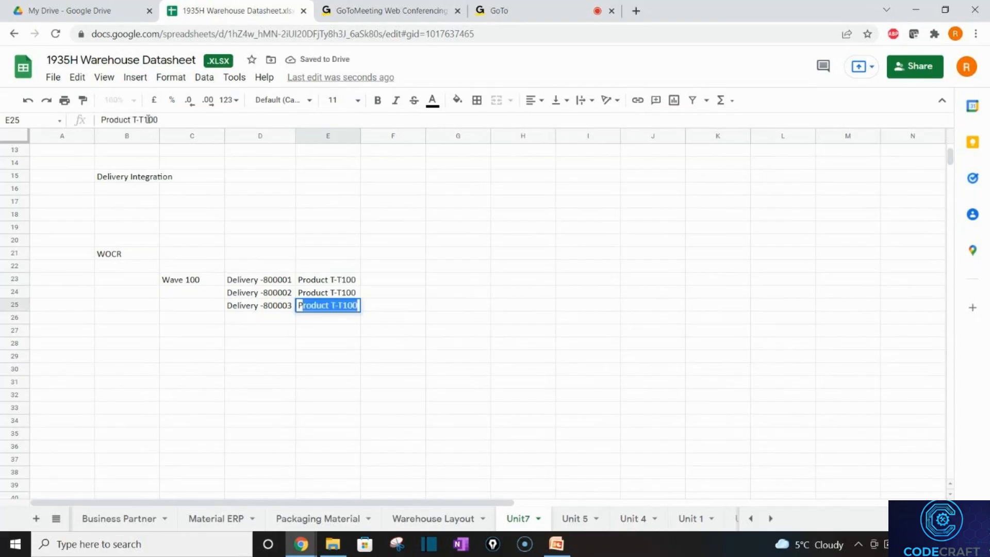
pyautogui.click(149, 120)
pyautogui.click(428, 356)
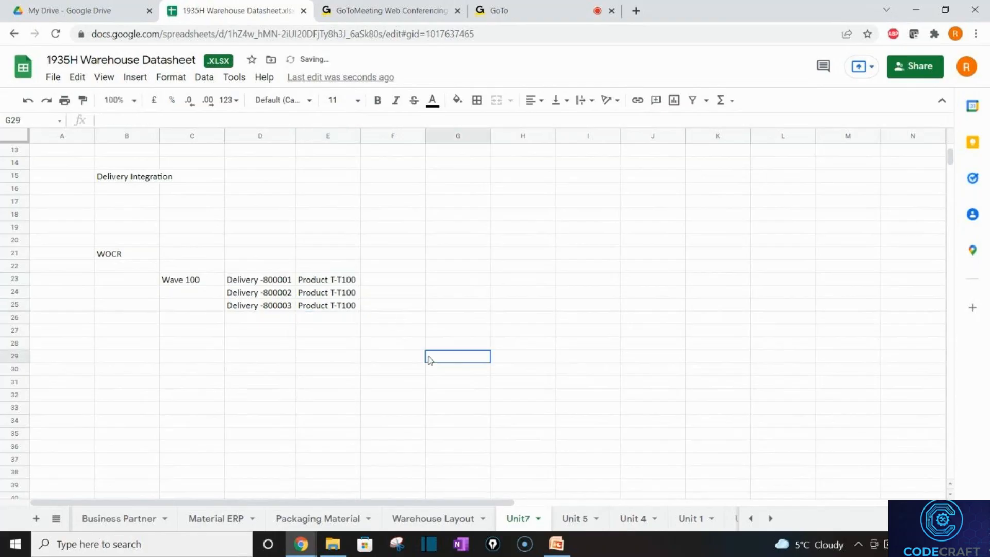
# Change the second delivery's product in E24 to Product T-T200.
pyautogui.click(344, 295)
pyautogui.doubleClick(345, 294)
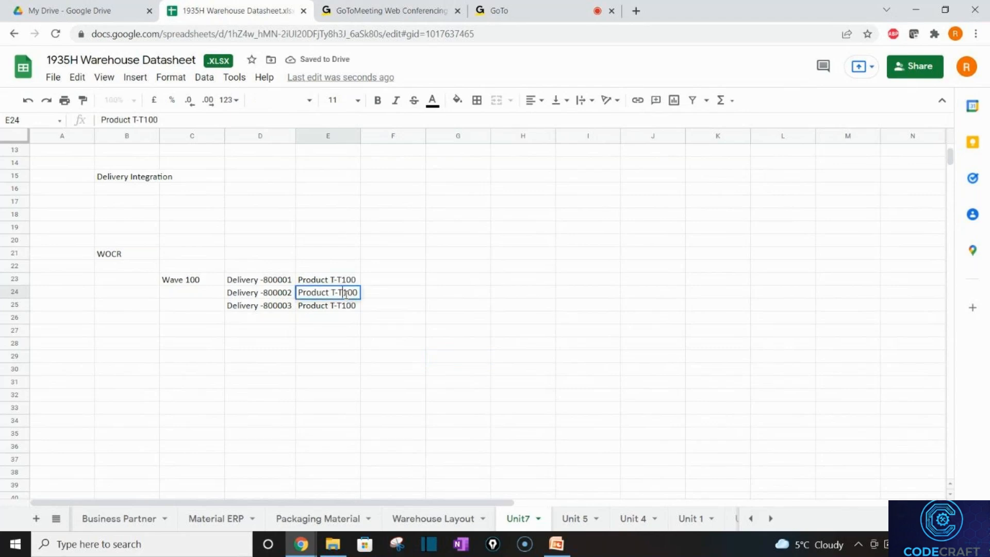
pyautogui.press('Delete')
pyautogui.write('2')
pyautogui.press('Return')
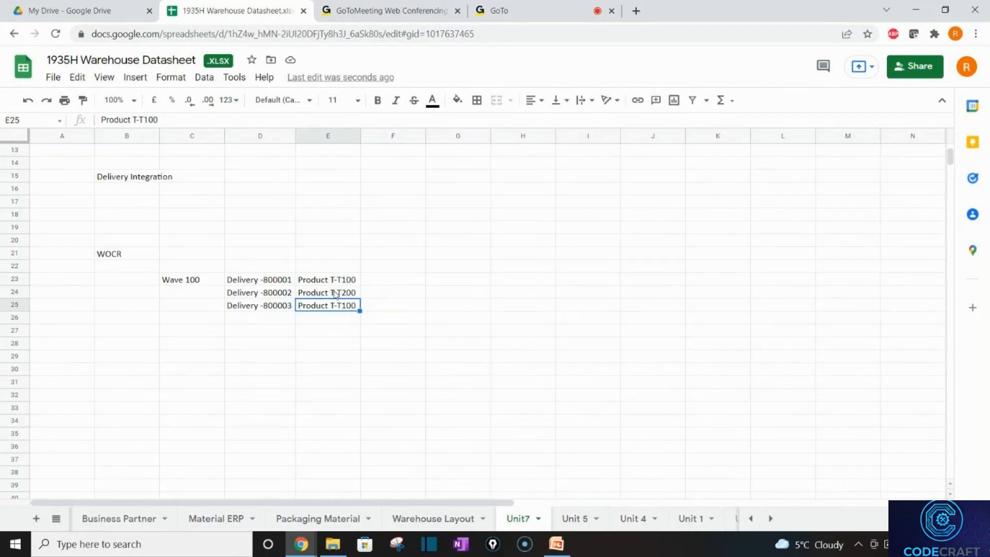
pyautogui.click(381, 282)
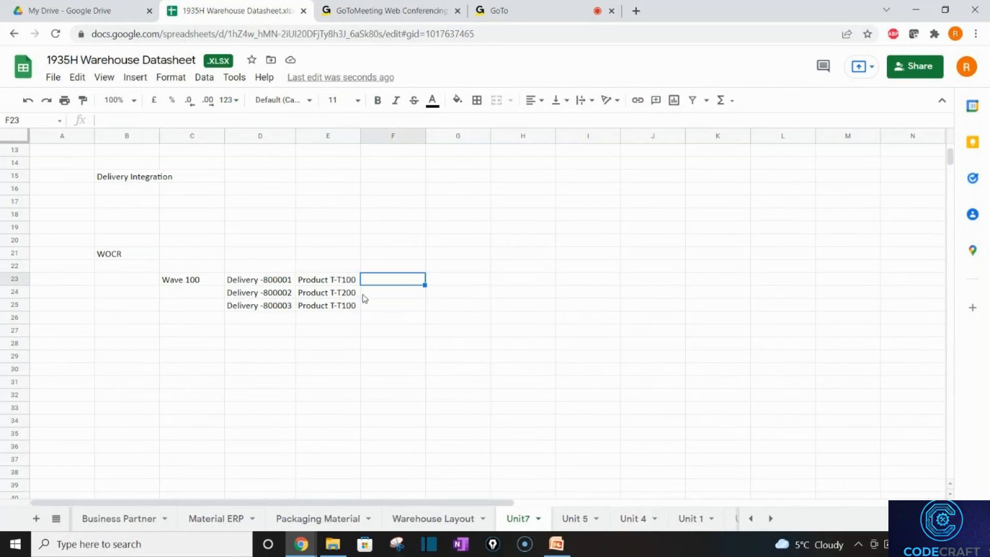
# Put 'Without WOCR' in F22 and WOCR1, WOCR2, WOCR3 in F23:F25.
pyautogui.click(376, 264)
pyautogui.write('W')
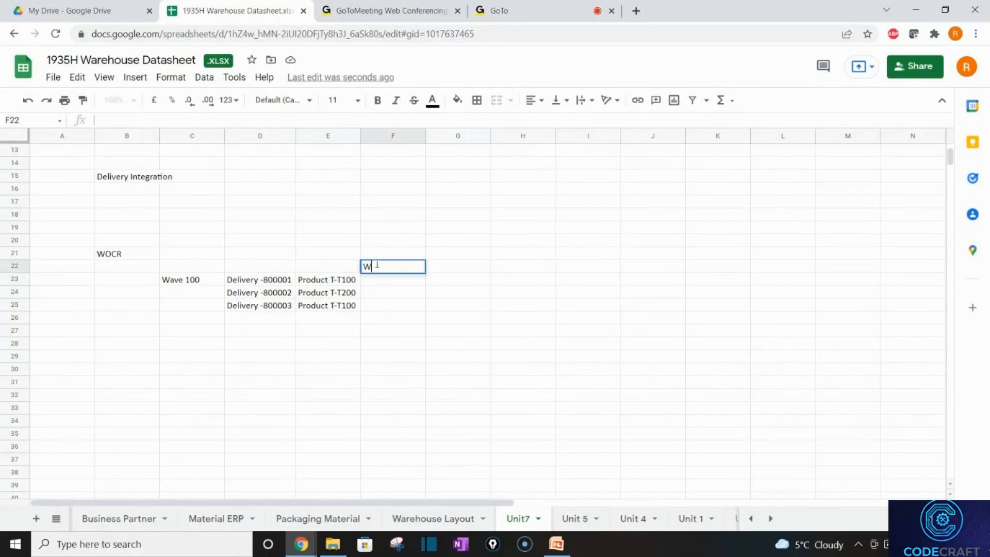
pyautogui.write('ithout WOCR')
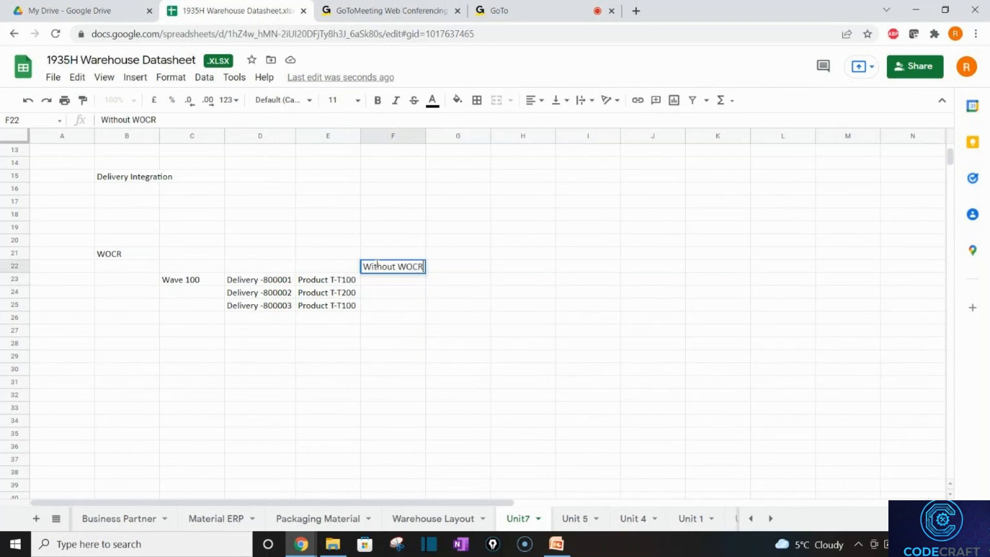
pyautogui.press('Return')
pyautogui.write('WOCR1')
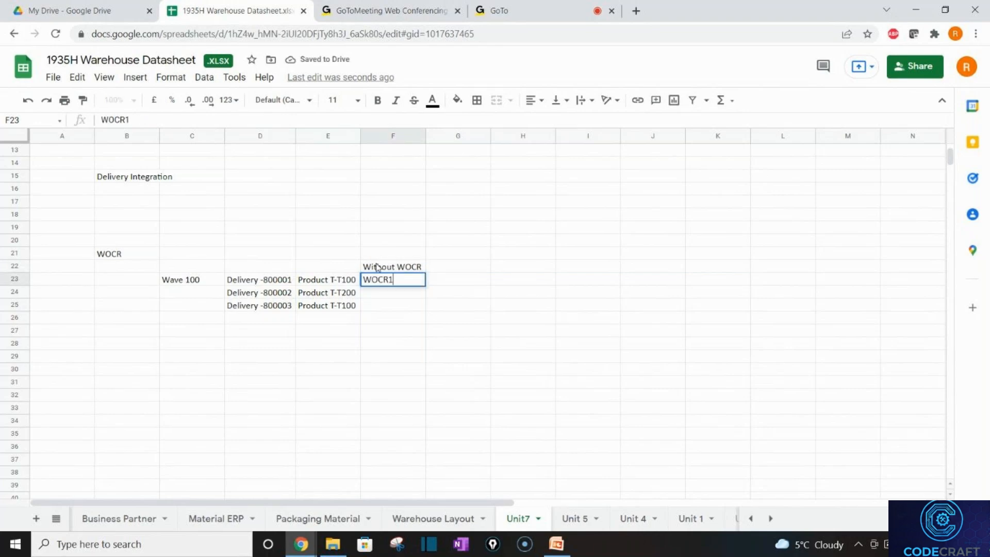
pyautogui.press('Return')
pyautogui.write('WOCR2')
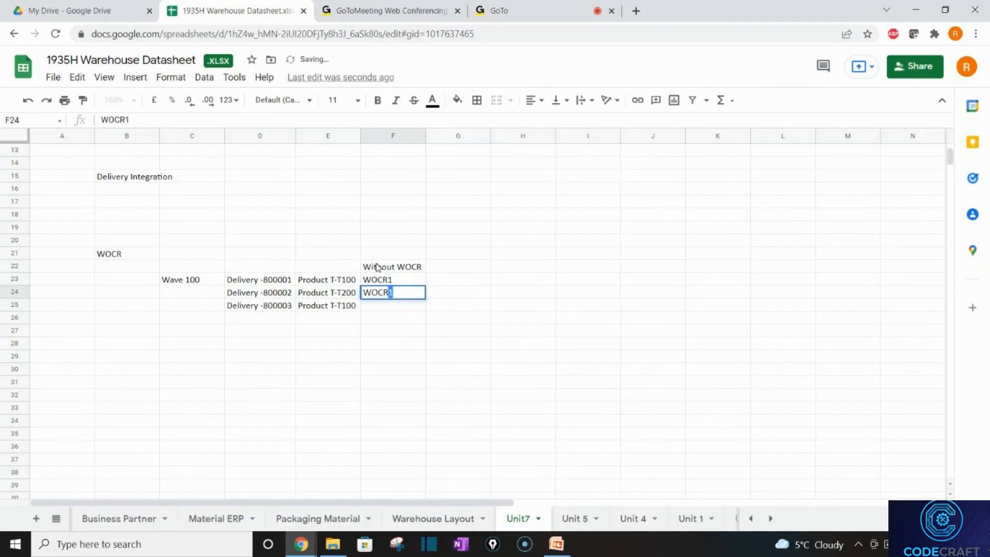
pyautogui.press('Return')
pyautogui.write('WOCR3')
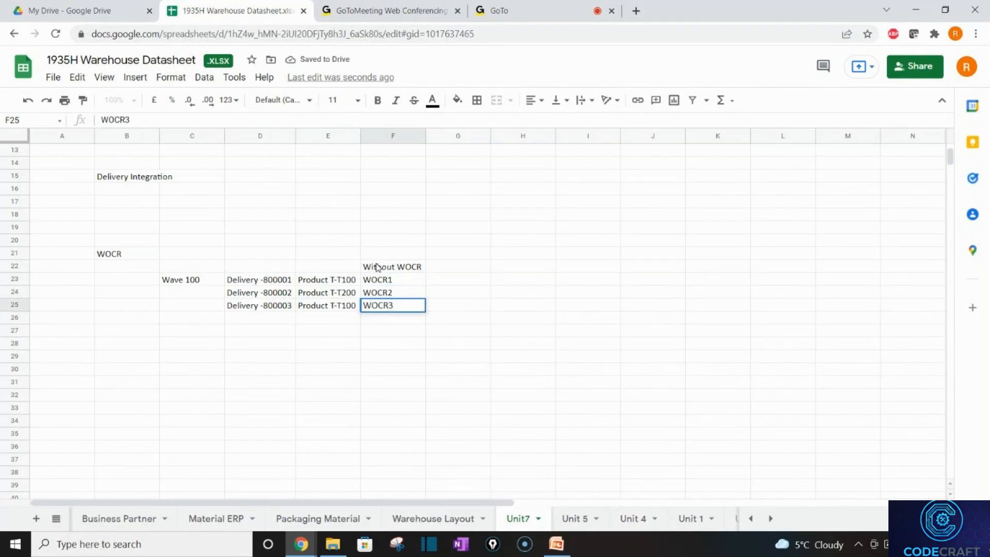
pyautogui.press('Return')
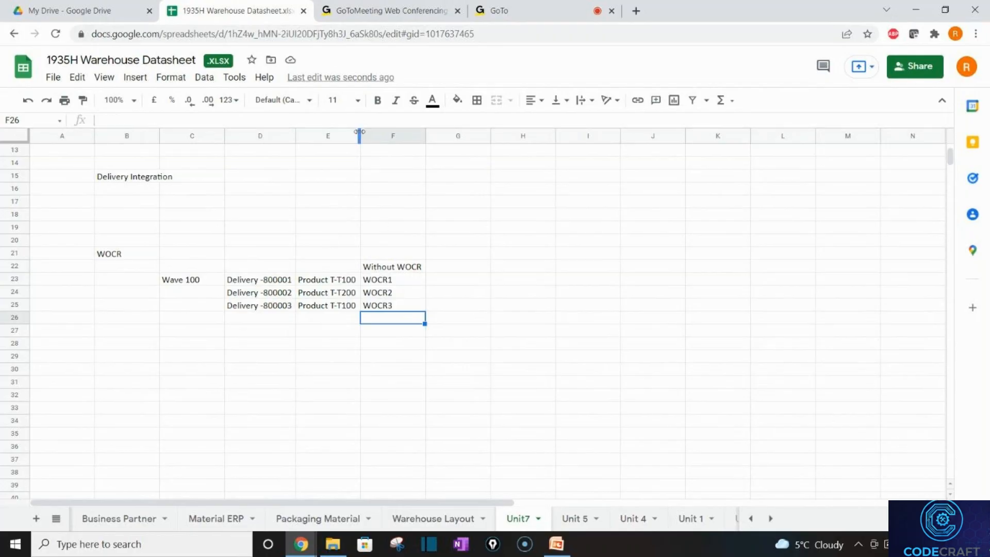
pyautogui.moveTo(360, 131); pyautogui.dragTo(411, 132)
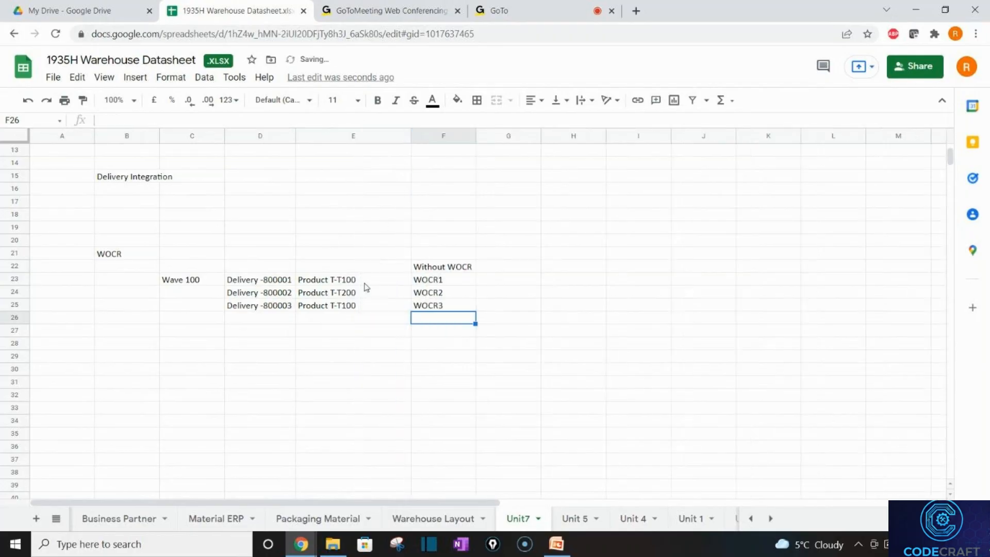
pyautogui.click(365, 282)
pyautogui.doubleClick(365, 283)
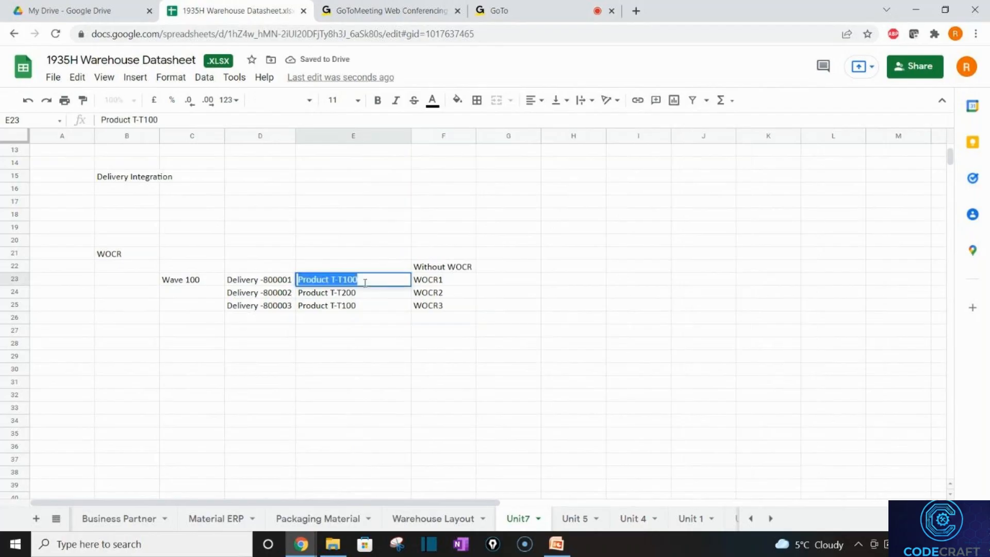
pyautogui.click(365, 283)
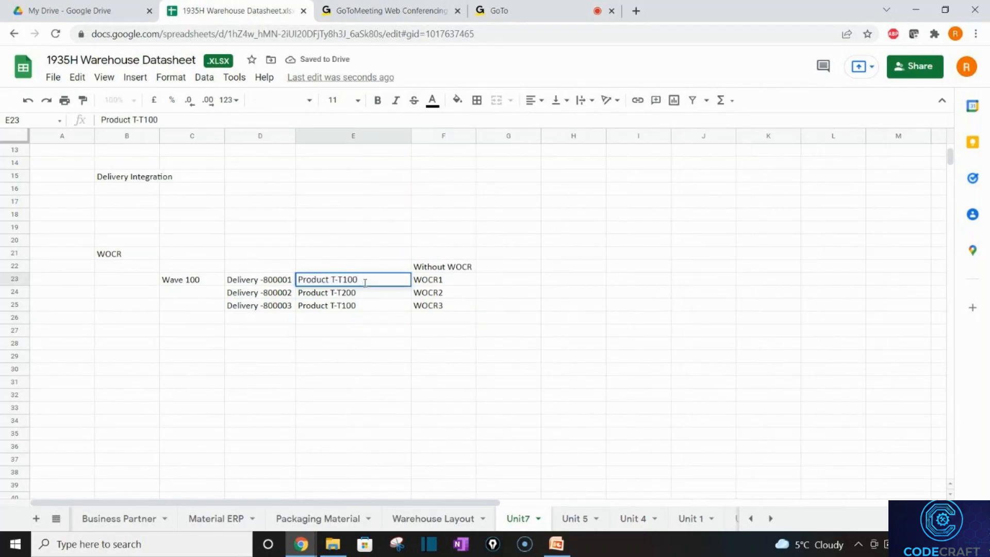
pyautogui.write('(8001')
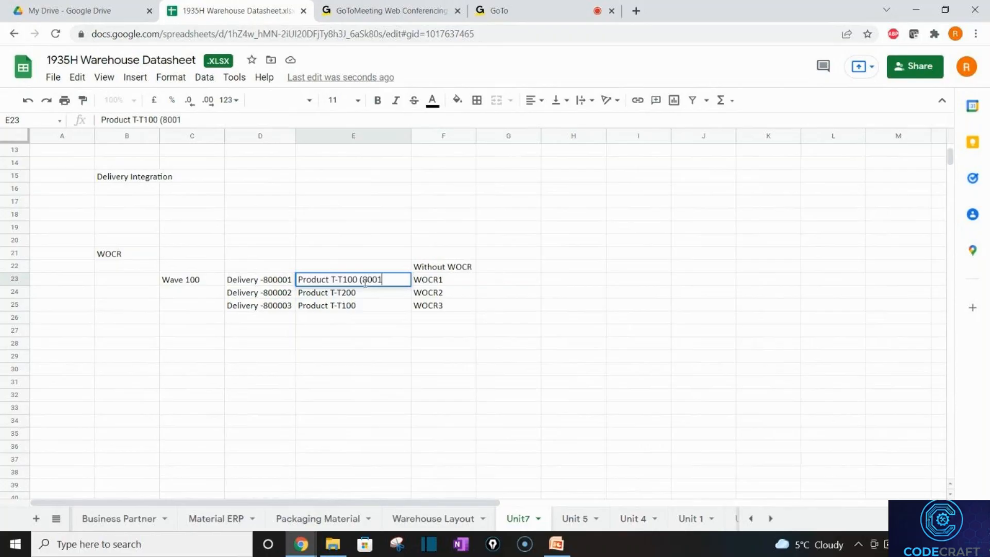
pyautogui.write(')')
pyautogui.press('Return')
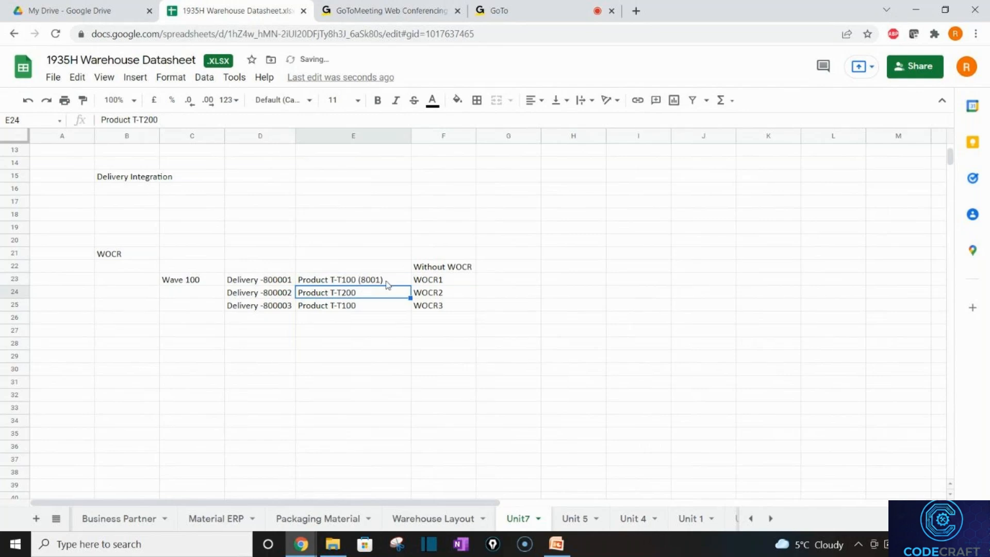
pyautogui.doubleClick(385, 280)
pyautogui.press('BackSpace')
pyautogui.press('BackSpace')
pyautogui.press('BackSpace')
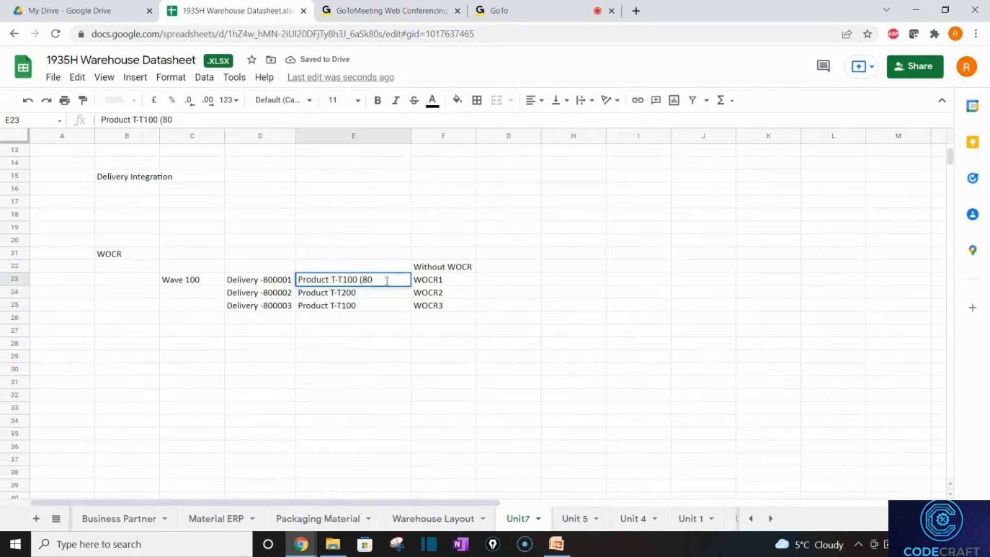
pyautogui.press('BackSpace')
pyautogui.press('BackSpace')
pyautogui.press('BackSpace')
pyautogui.click(393, 270)
pyautogui.write('Produ')
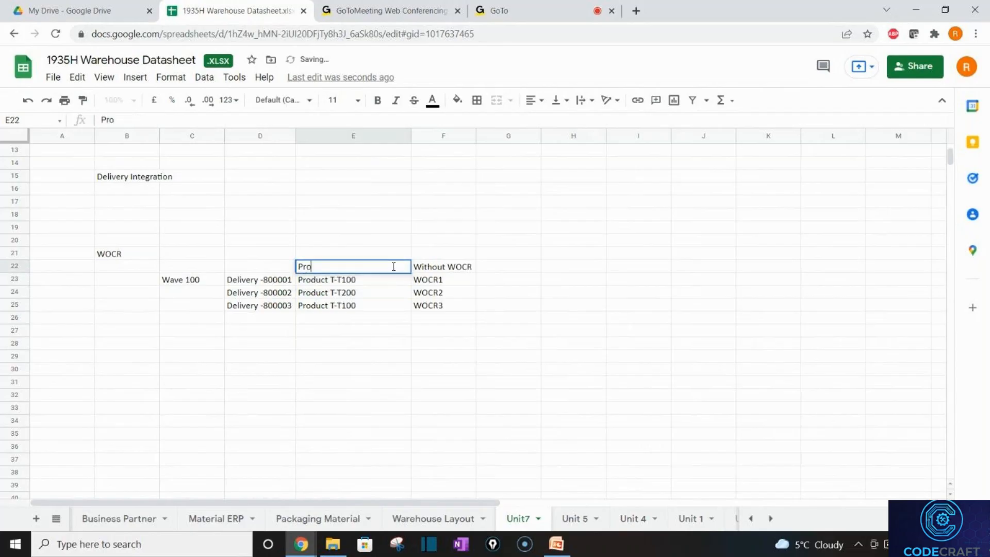
pyautogui.write('in ')
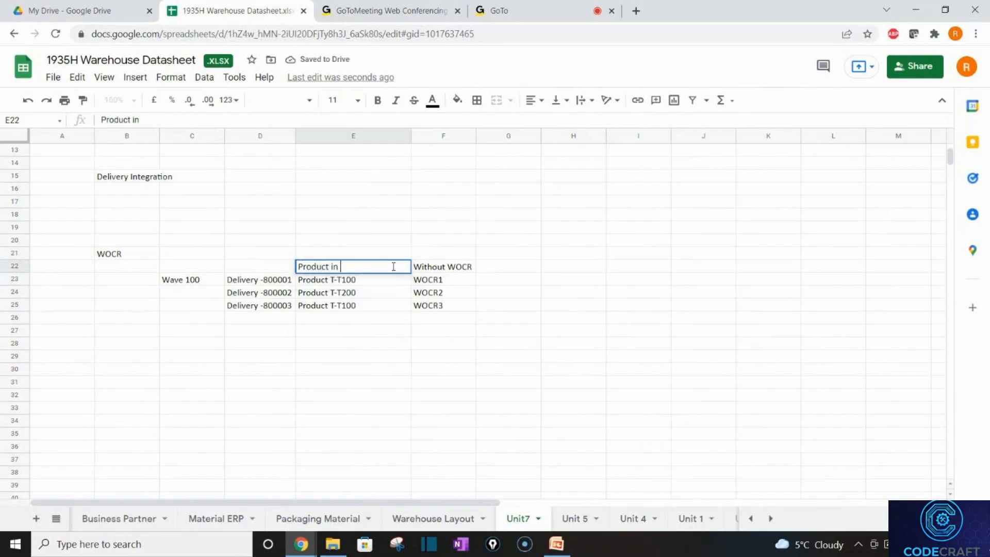
pyautogui.write('ST 8001')
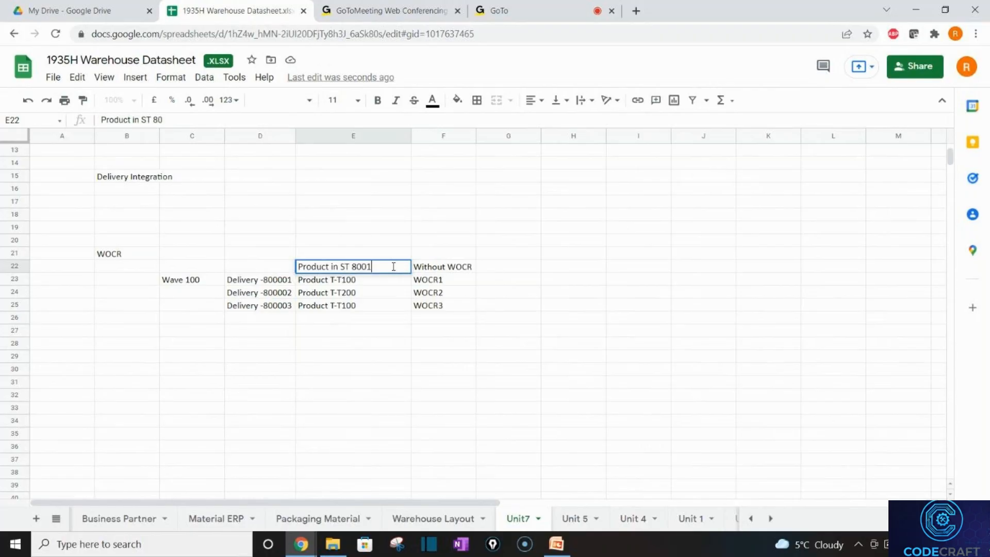
pyautogui.press('Return')
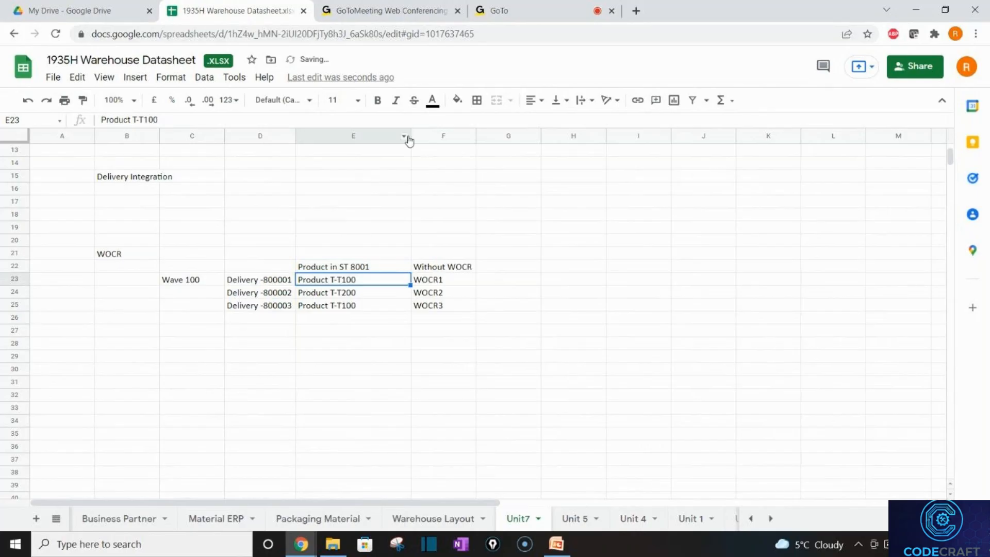
pyautogui.scroll(3, 372, 145)
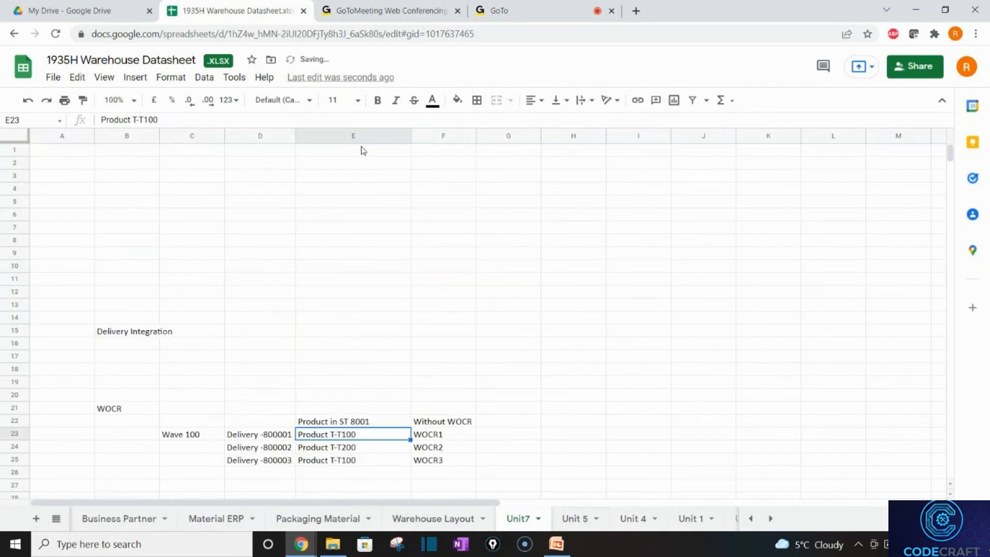
pyautogui.click(413, 259)
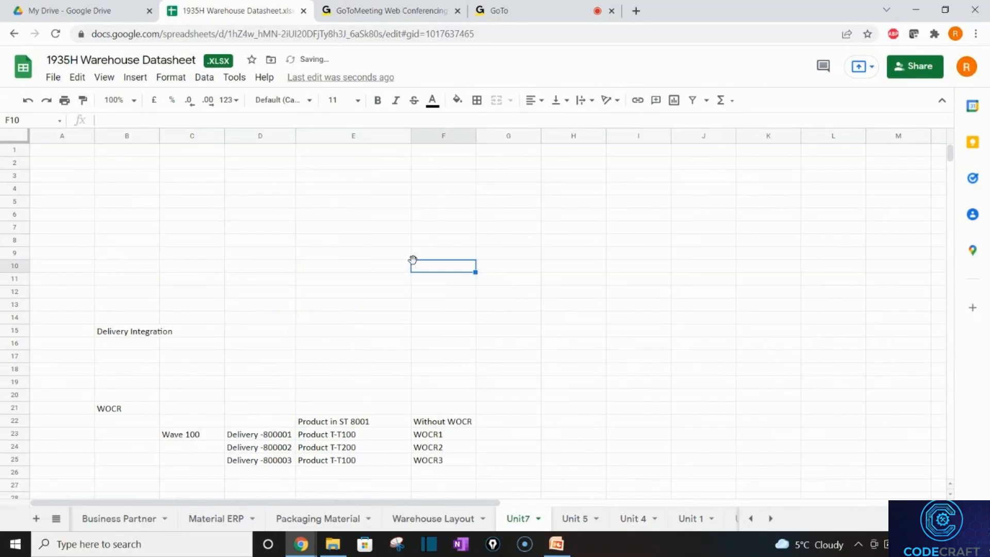
pyautogui.press('Down')
pyautogui.press('Down')
pyautogui.press('Down')
pyautogui.press('Down')
pyautogui.press('Down')
pyautogui.press('Down')
pyautogui.press('Down')
pyautogui.press('Down')
pyautogui.press('Down')
pyautogui.press('Down')
pyautogui.press('Down')
pyautogui.press('Down')
pyautogui.press('Down')
pyautogui.press('Down')
pyautogui.press('Down')
pyautogui.press('Down')
pyautogui.press('Down')
pyautogui.press('Down')
pyautogui.press('Down')
pyautogui.press('Down')
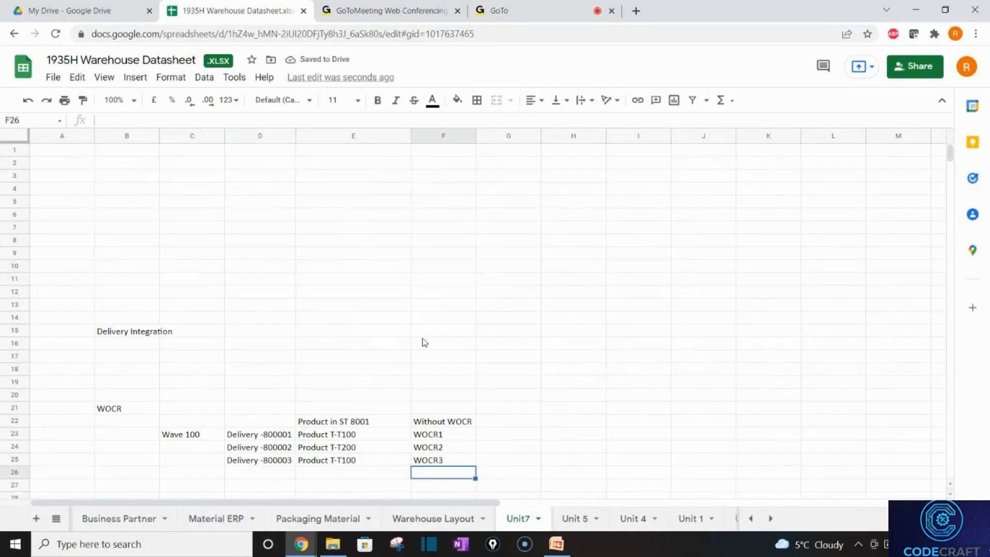
pyautogui.press('Down')
pyautogui.press('Down')
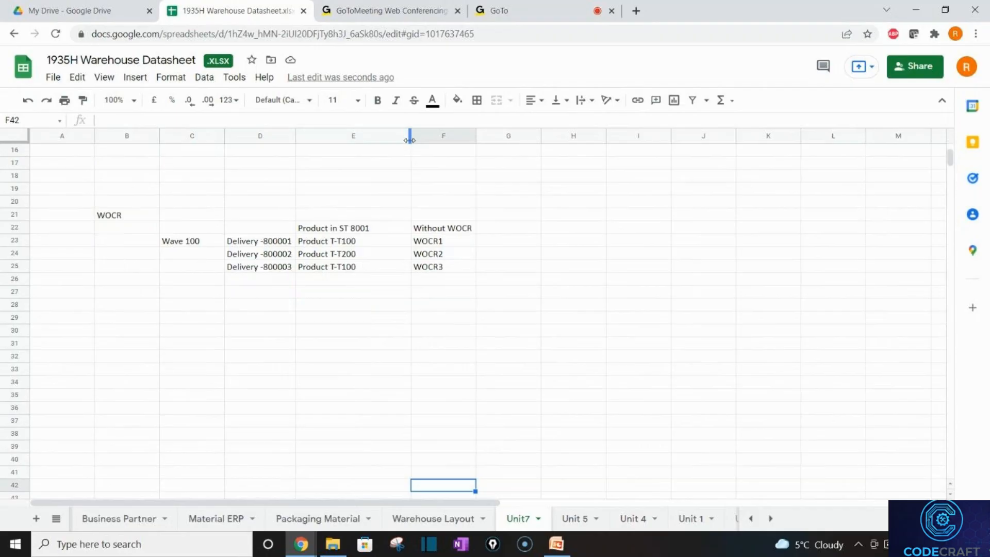
pyautogui.moveTo(409, 136); pyautogui.dragTo(375, 139)
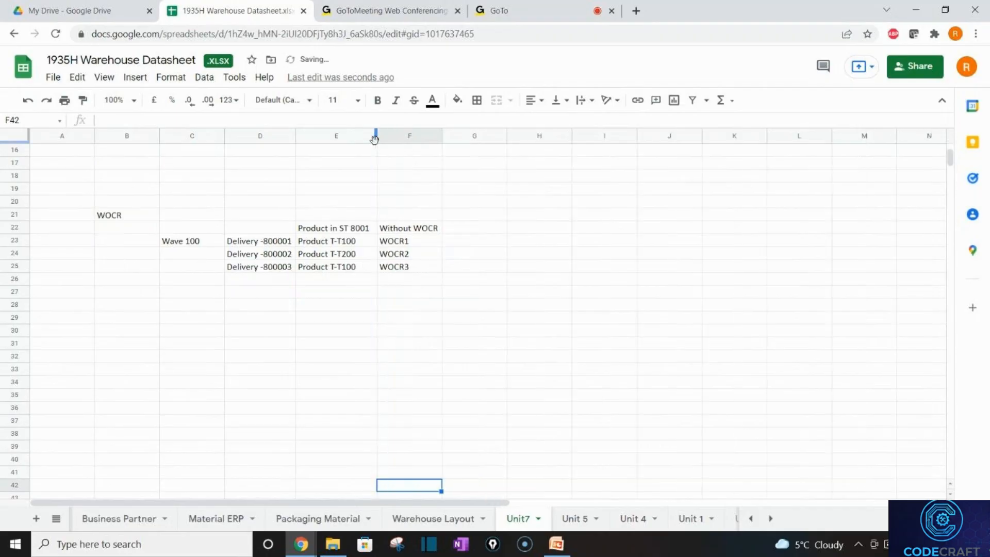
pyautogui.click(451, 297)
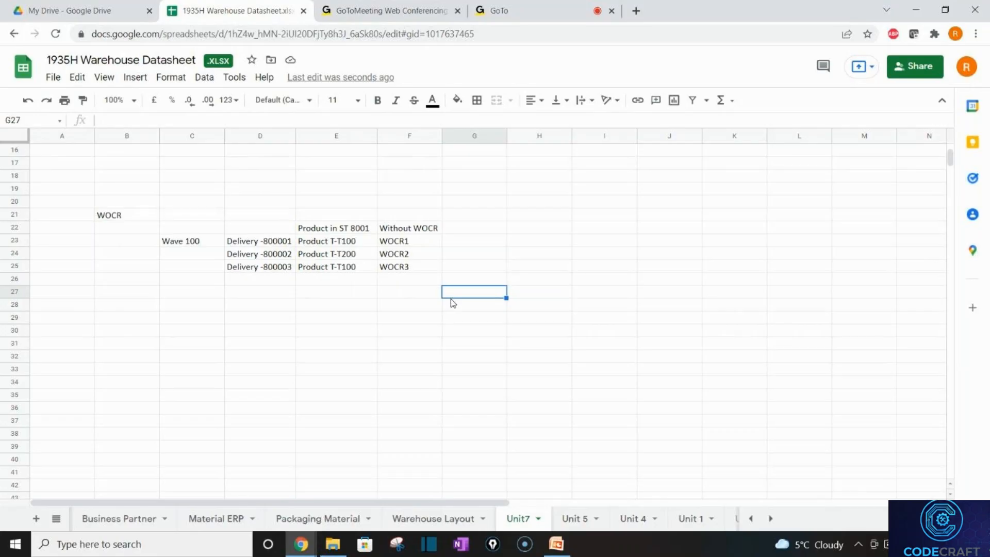
pyautogui.click(455, 231)
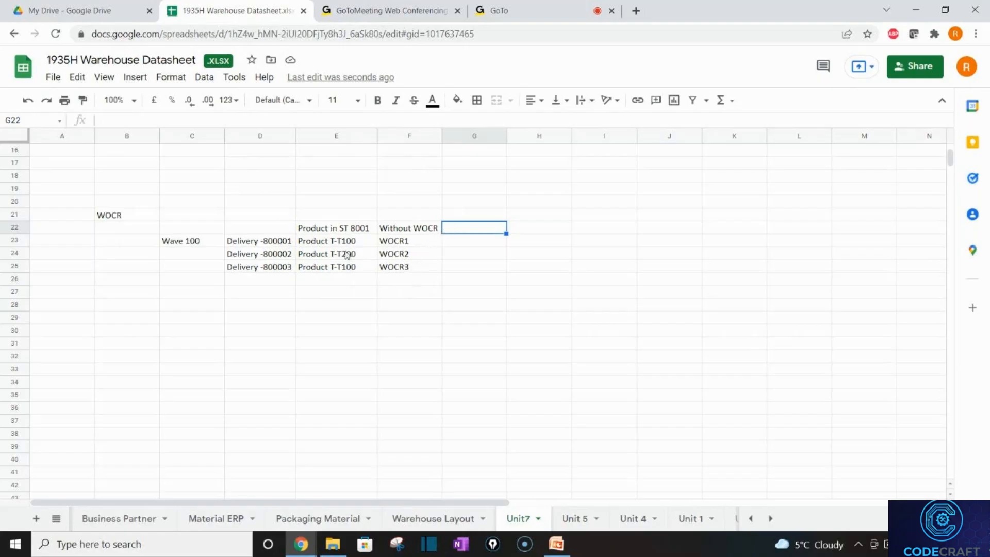
pyautogui.click(396, 244)
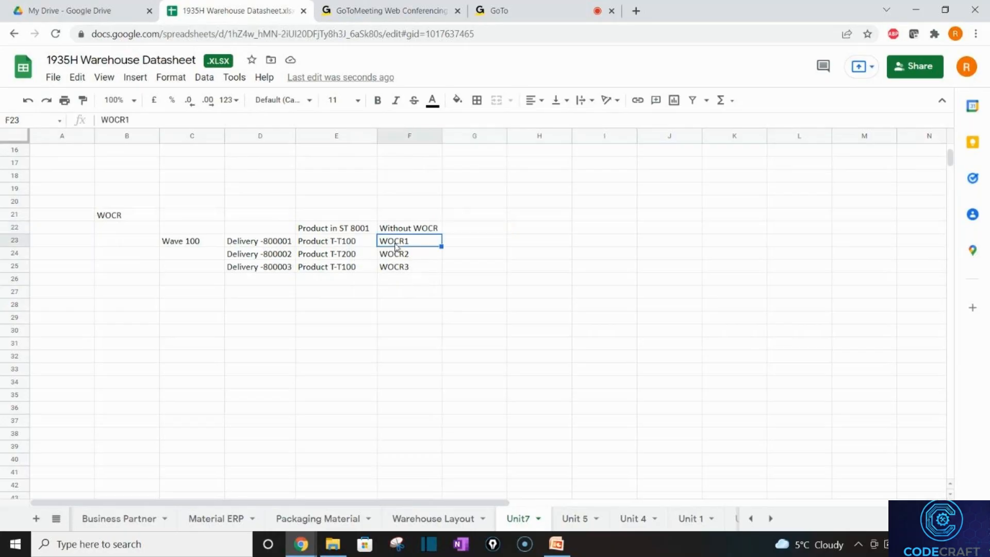
pyautogui.click(334, 247)
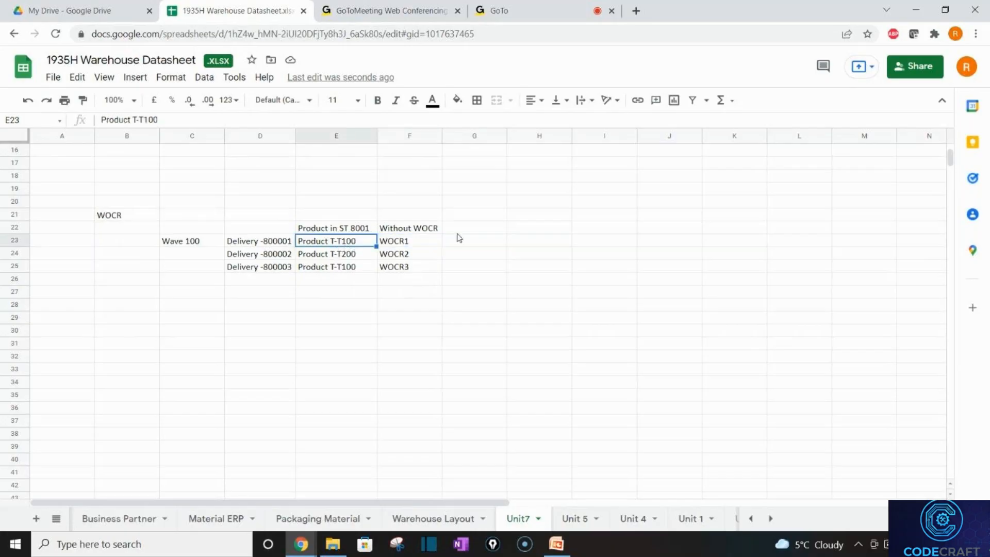
pyautogui.click(404, 259)
pyautogui.click(374, 261)
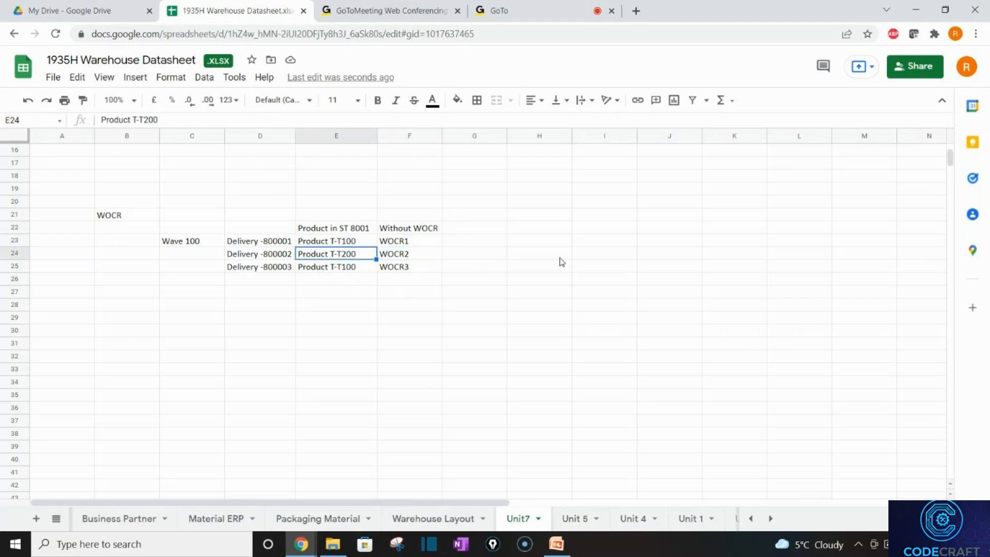
pyautogui.click(559, 260)
pyautogui.click(393, 268)
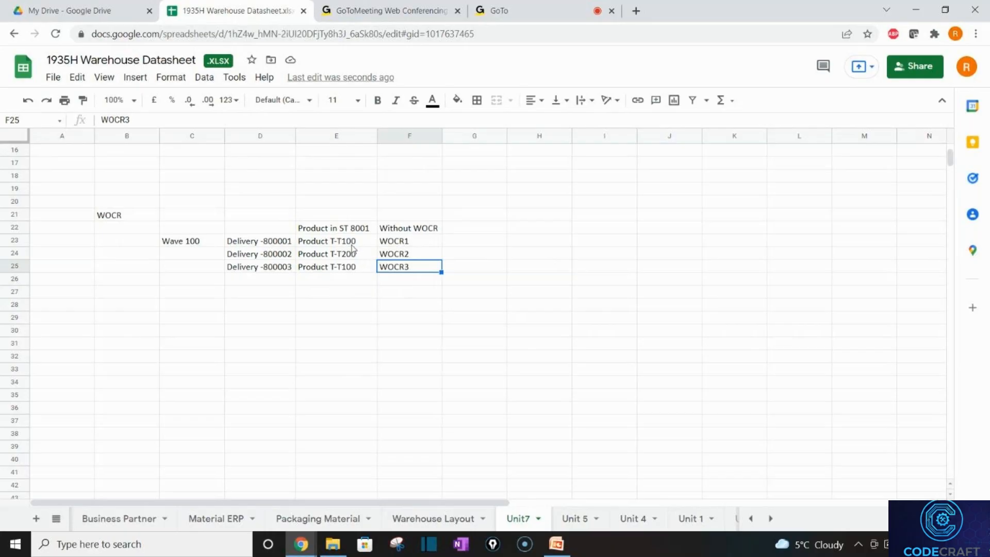
pyautogui.click(456, 231)
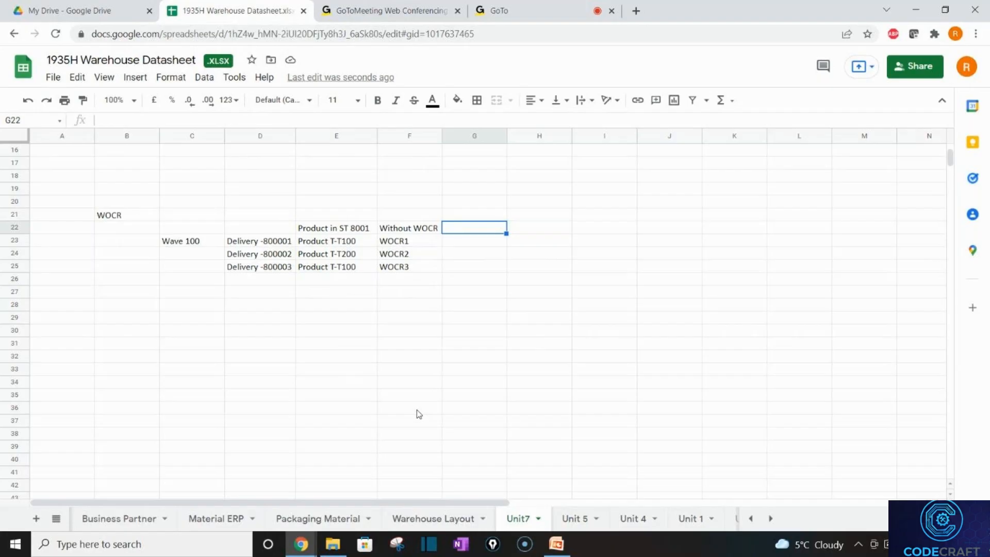
# Enter WOCR1 in G22 and rename F23–F25 to WO 1, WO 2 and WO 3.
pyautogui.write('WOCR1')
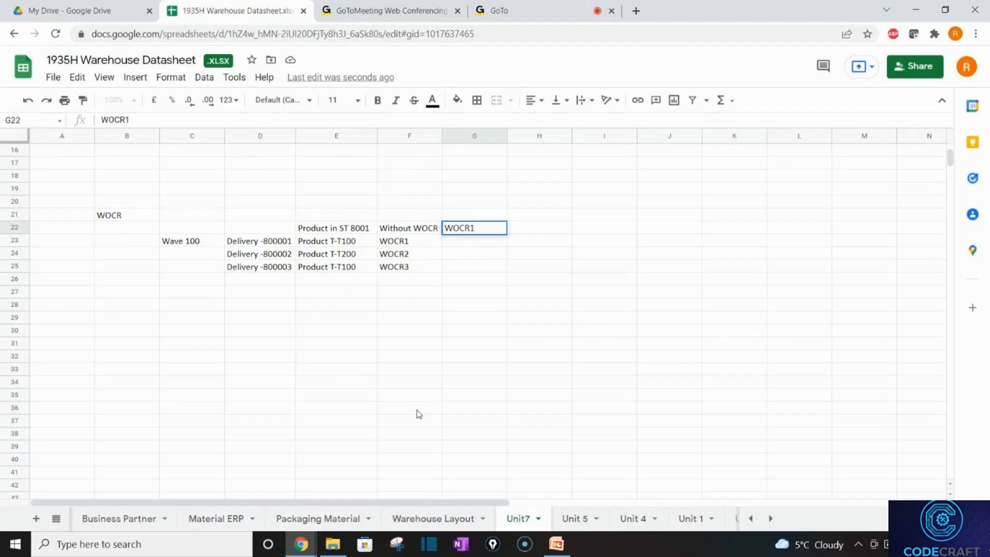
pyautogui.press('Return')
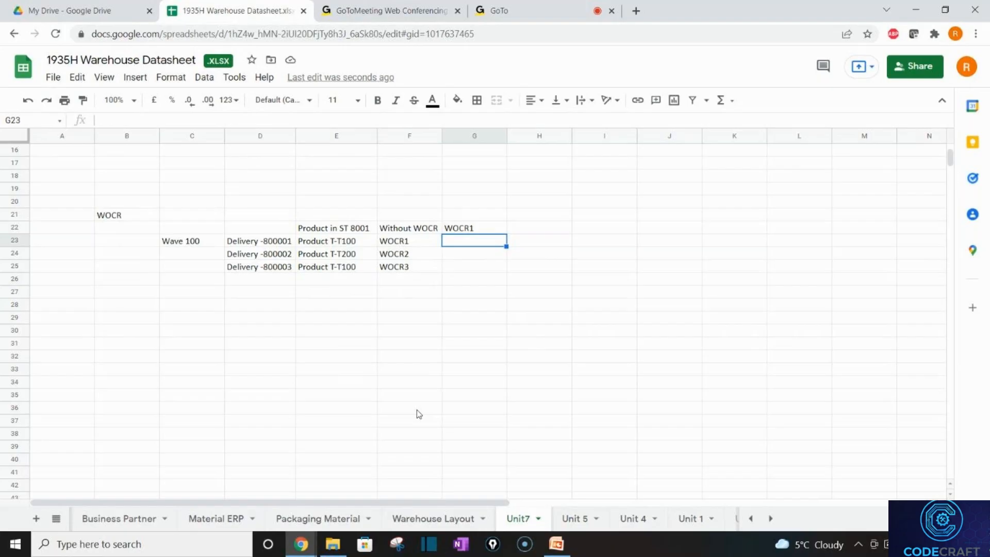
pyautogui.doubleClick(397, 244)
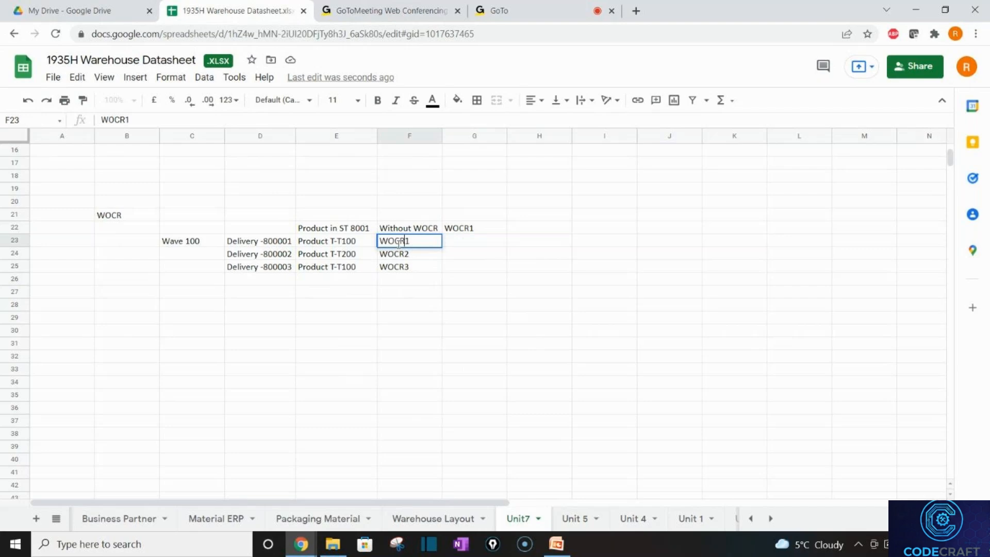
pyautogui.press('BackSpace')
pyautogui.press('BackSpace')
pyautogui.press('Return')
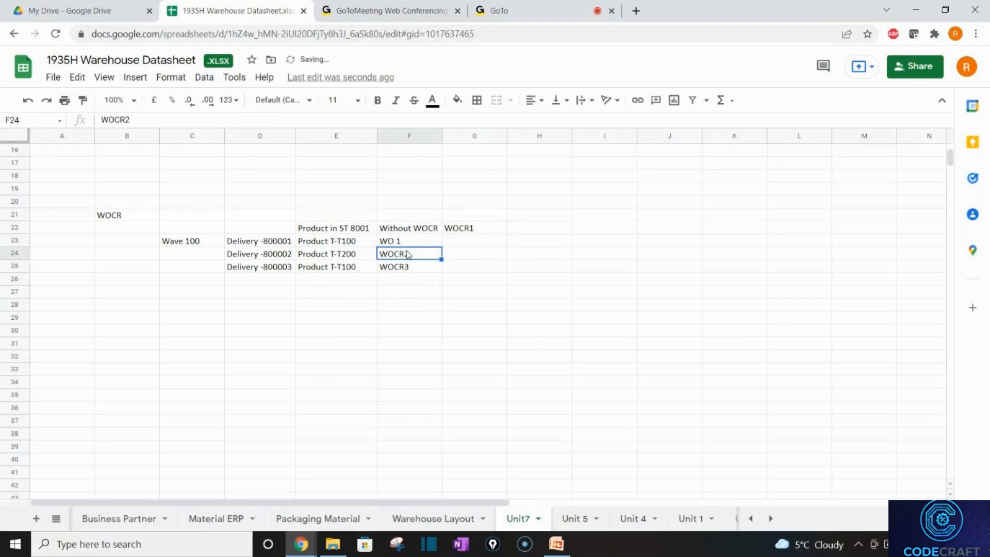
pyautogui.doubleClick(405, 256)
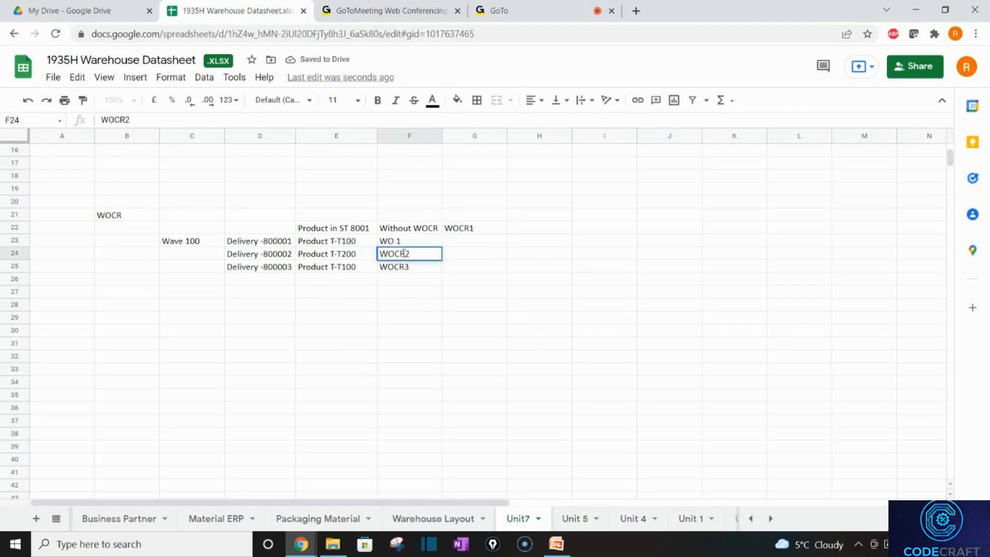
pyautogui.press('BackSpace')
pyautogui.press('BackSpace')
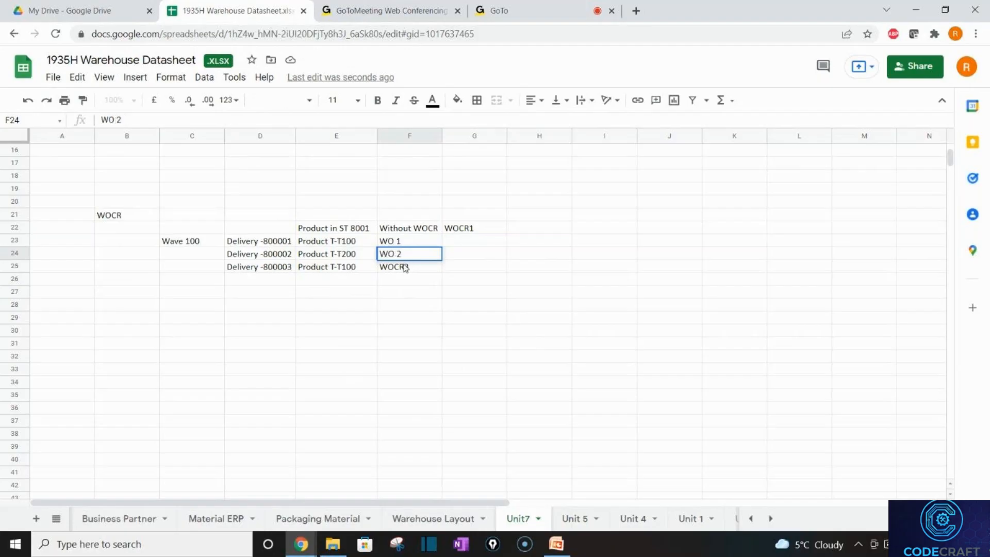
pyautogui.click(407, 266)
pyautogui.doubleClick(406, 266)
pyautogui.click(406, 266)
pyautogui.press('BackSpace')
pyautogui.press('BackSpace')
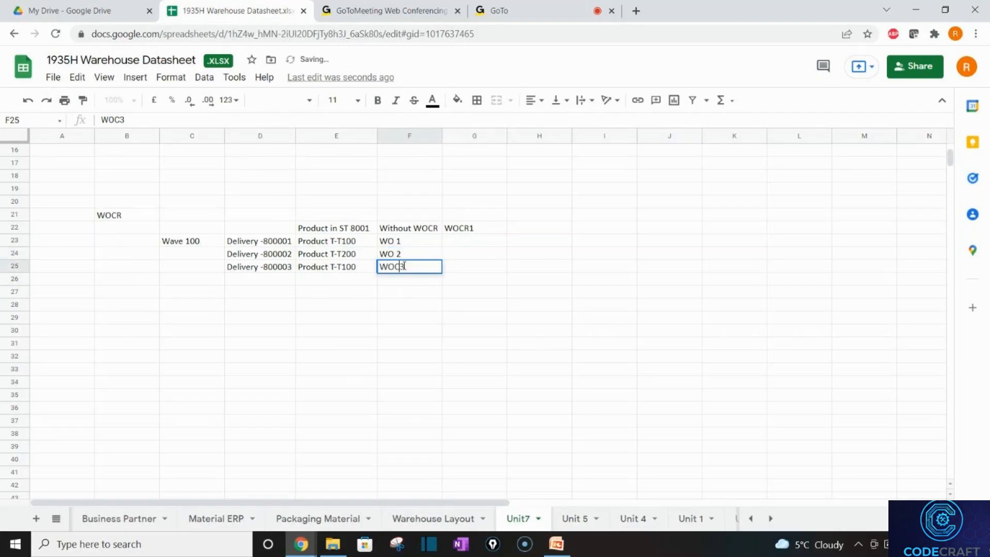
pyautogui.click(447, 281)
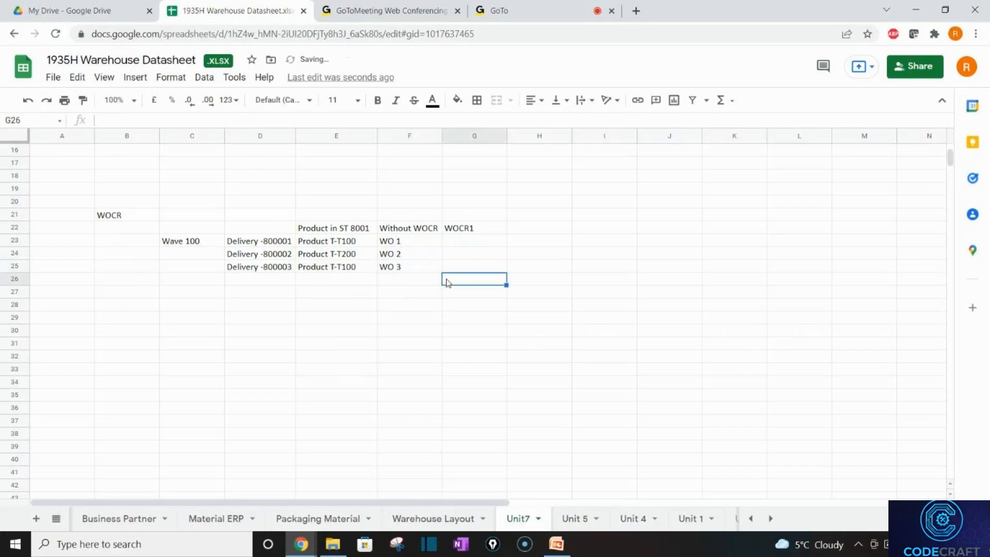
# Change the G22 heading to WOCR (Option1).
pyautogui.doubleClick(490, 228)
pyautogui.press('BackSpace')
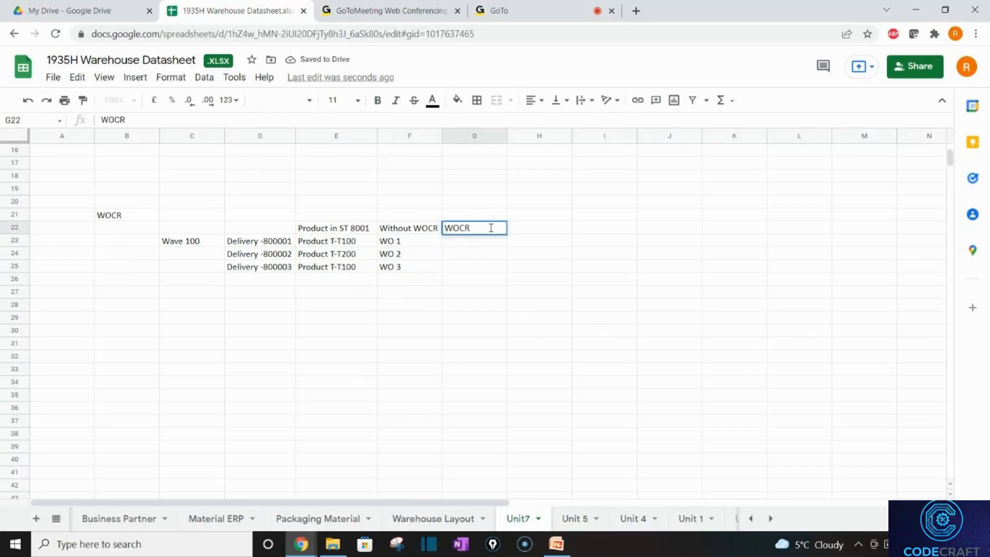
pyautogui.write('(Option1)')
pyautogui.press('Return')
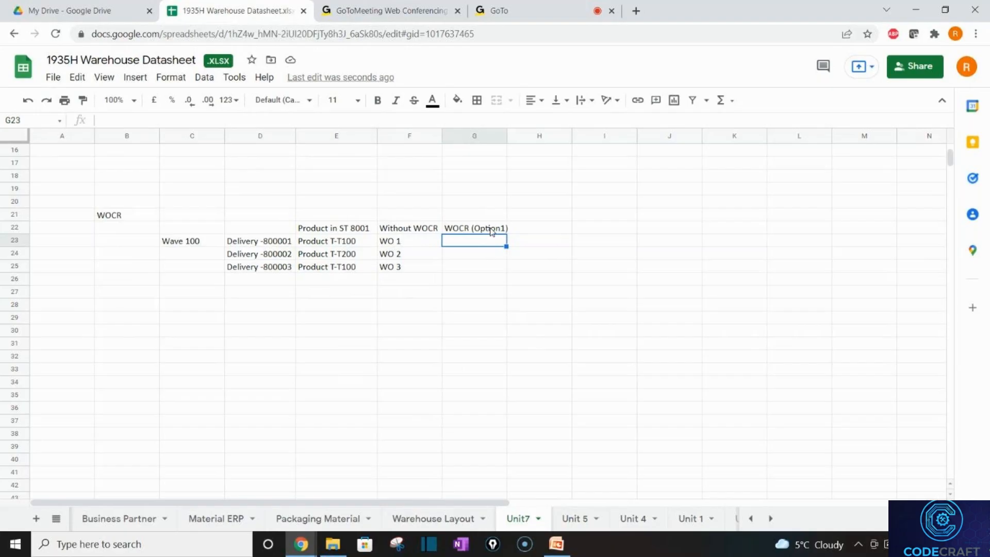
# Enter WO 1 in G23 and G25 of the WOCR (Option1) column.
pyautogui.write('WO1')
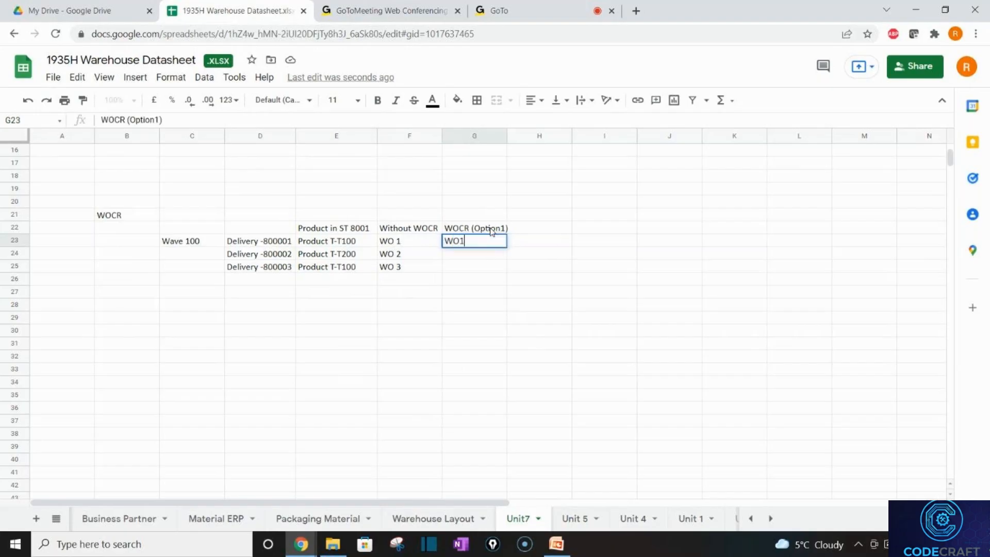
pyautogui.press('BackSpace')
pyautogui.write('1')
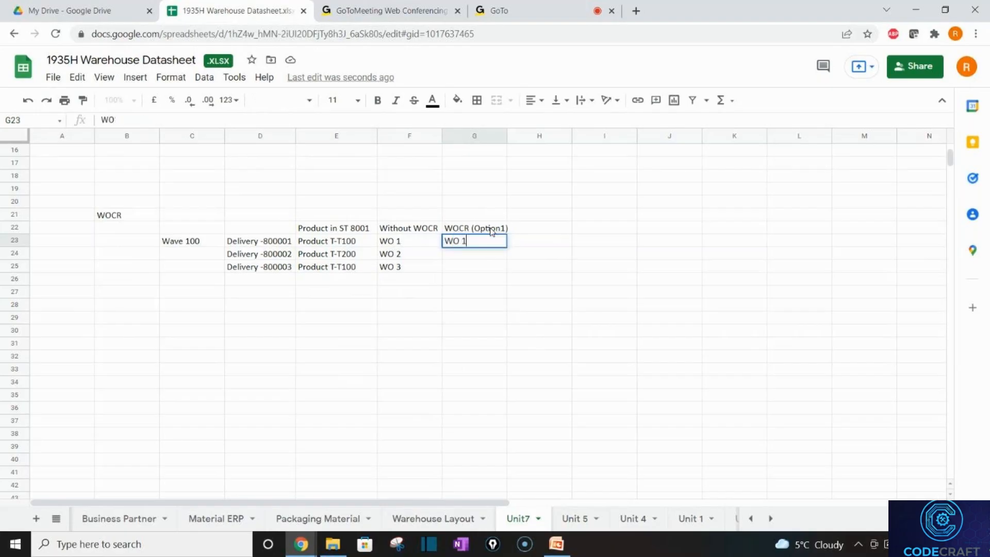
pyautogui.click(489, 265)
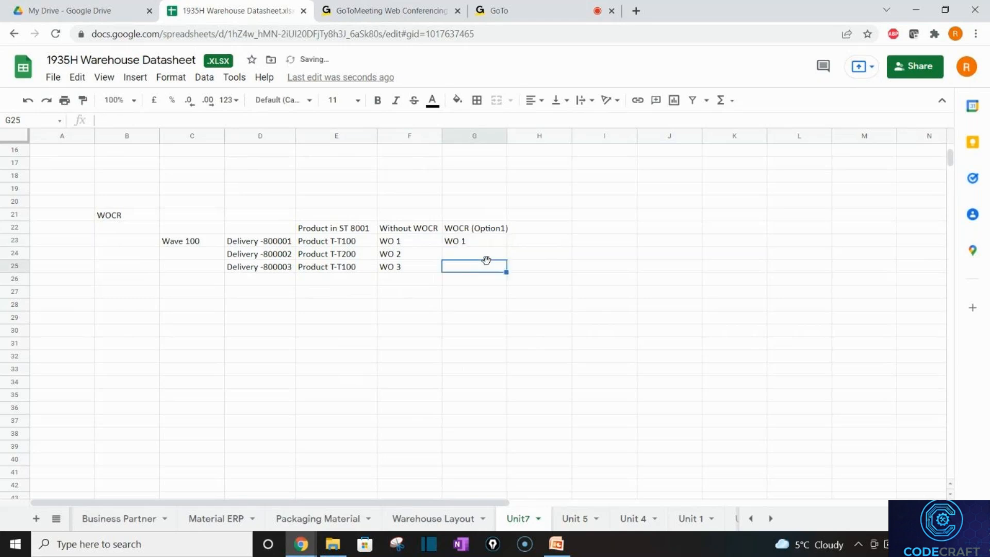
pyautogui.write('WO1')
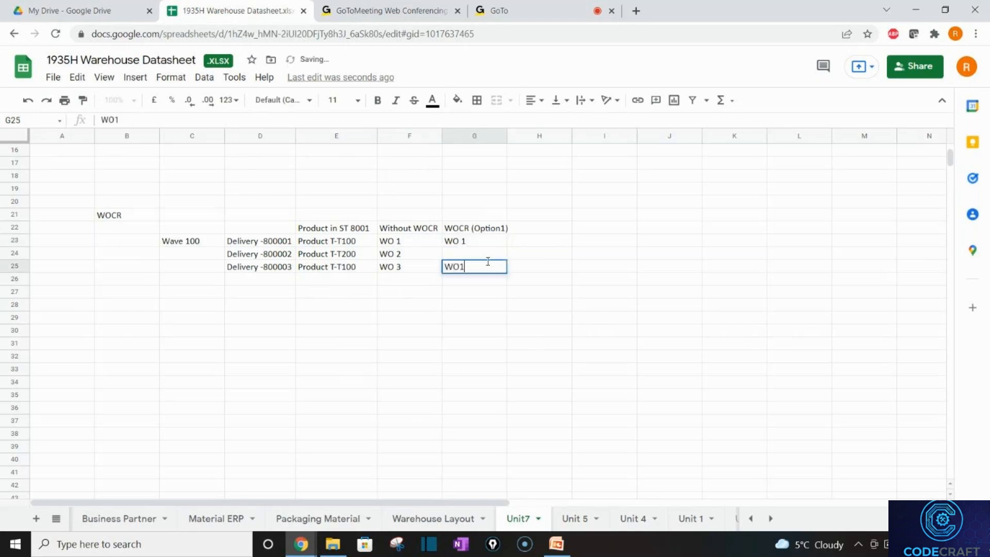
pyautogui.press('BackSpace')
pyautogui.write('1')
pyautogui.press('Return')
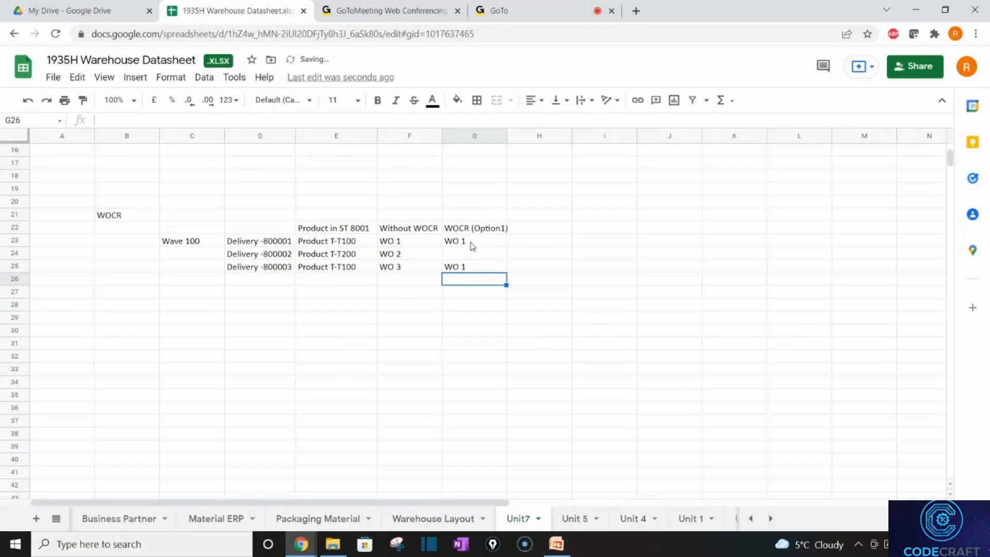
pyautogui.click(470, 244)
pyautogui.click(467, 268)
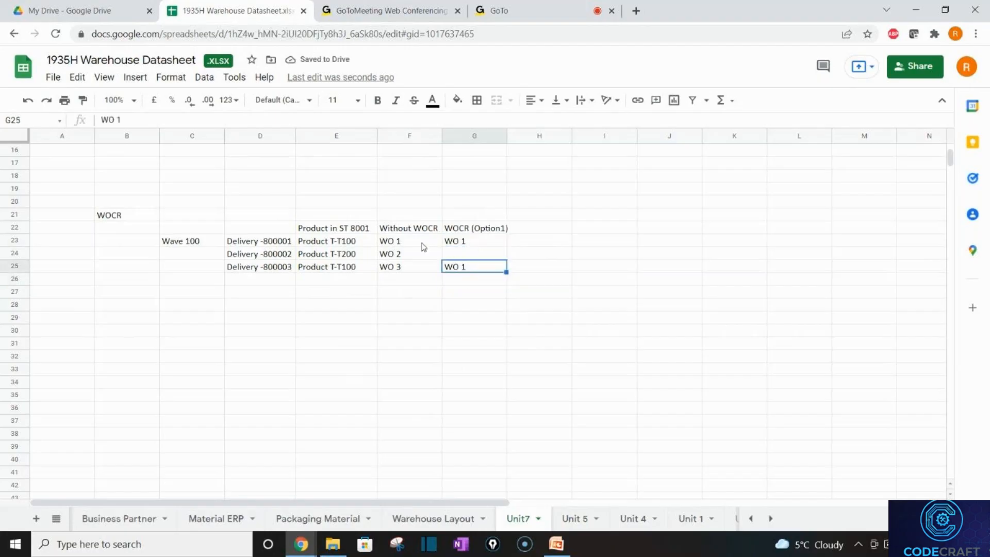
# Enter WO 2 in G24 and widen column G slightly.
pyautogui.click(328, 240)
pyautogui.click(349, 274)
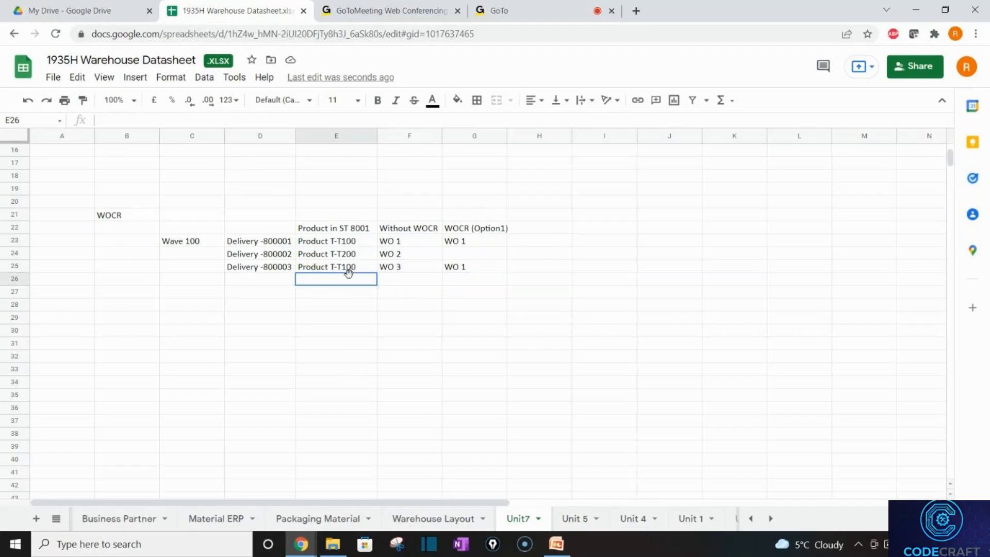
pyautogui.click(487, 258)
pyautogui.write('WO 2')
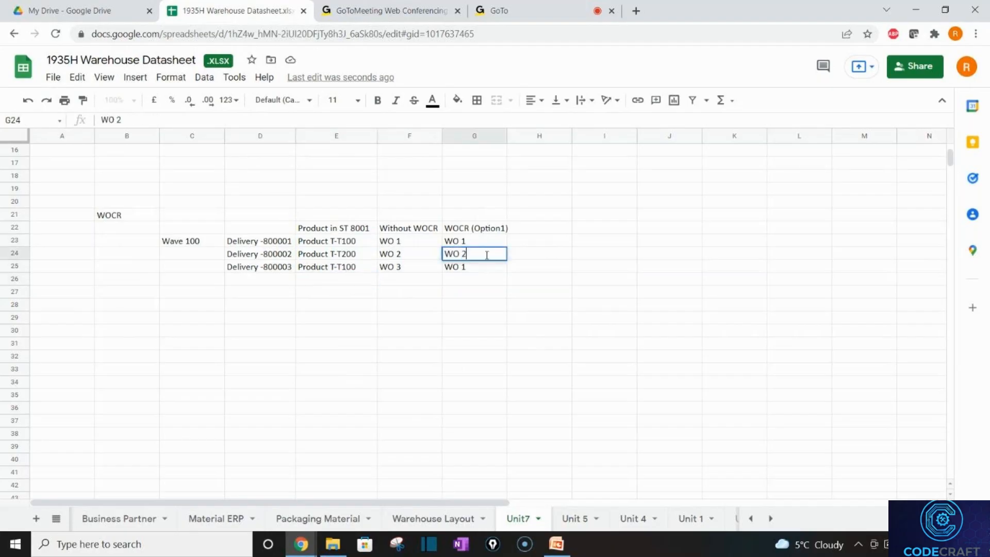
pyautogui.press('Return')
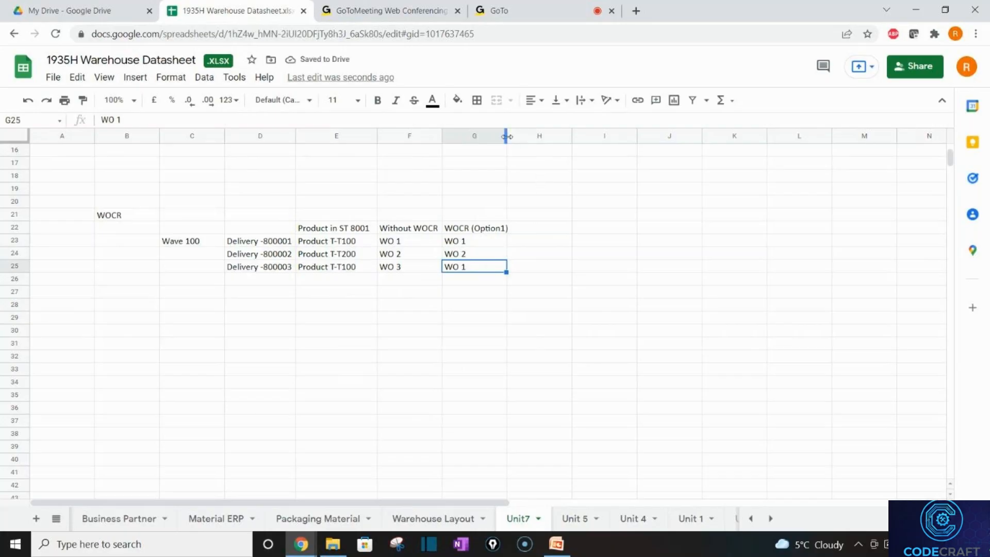
pyautogui.moveTo(507, 136); pyautogui.dragTo(512, 136)
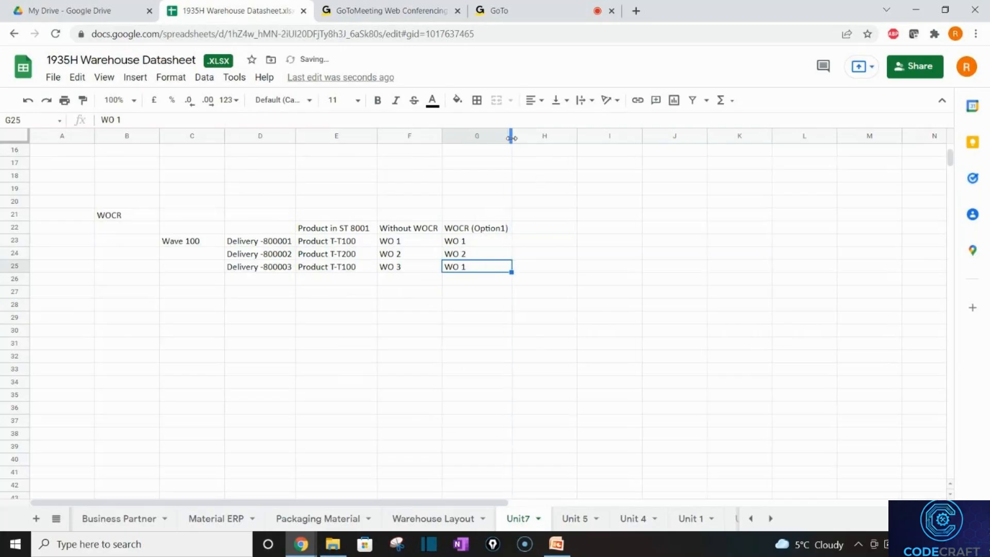
pyautogui.click(545, 227)
pyautogui.click(502, 233)
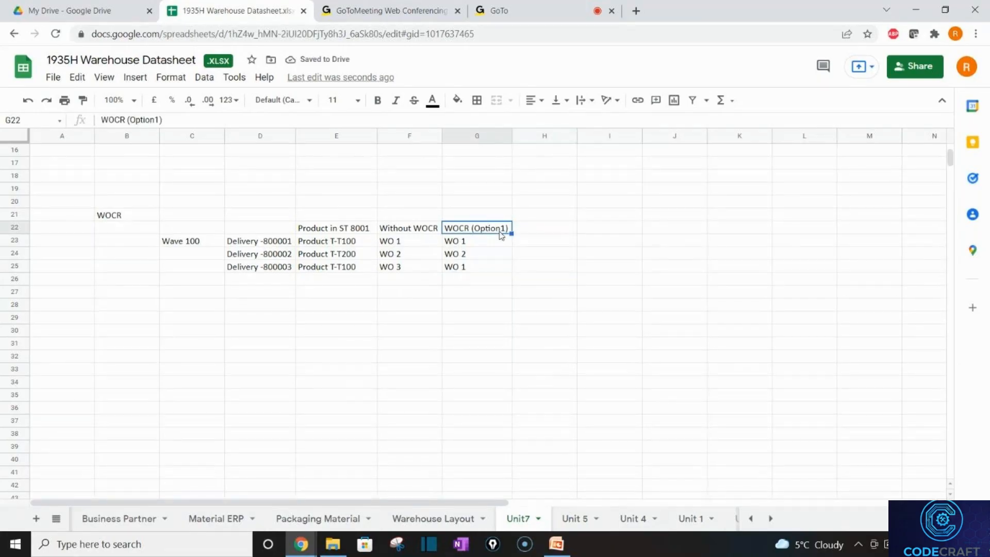
# Copy the heading into H22 and change it to WOCR (Option2).
pyautogui.hotkey('ctrl', 'c')
pyautogui.press('Right')
pyautogui.hotkey('ctrl', 'v')
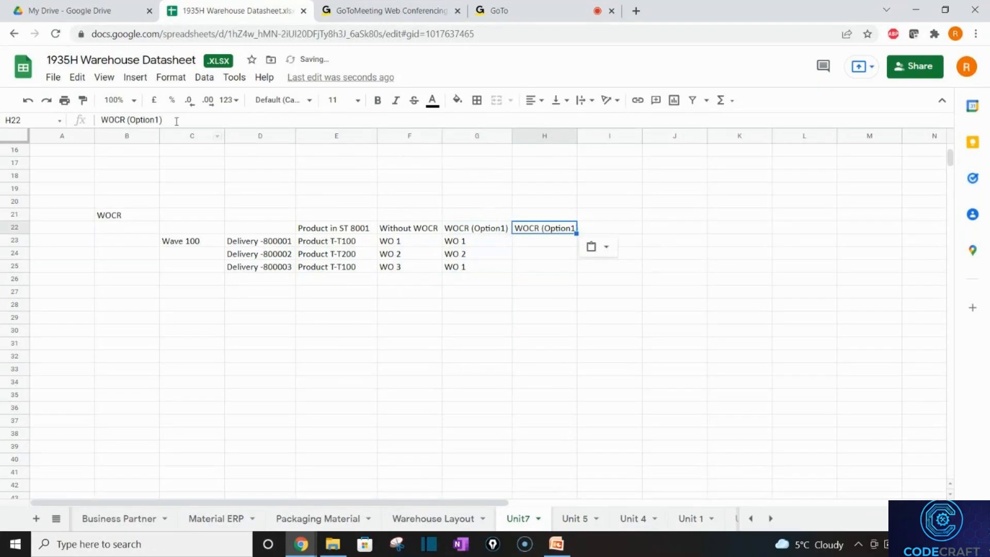
pyautogui.click(158, 119)
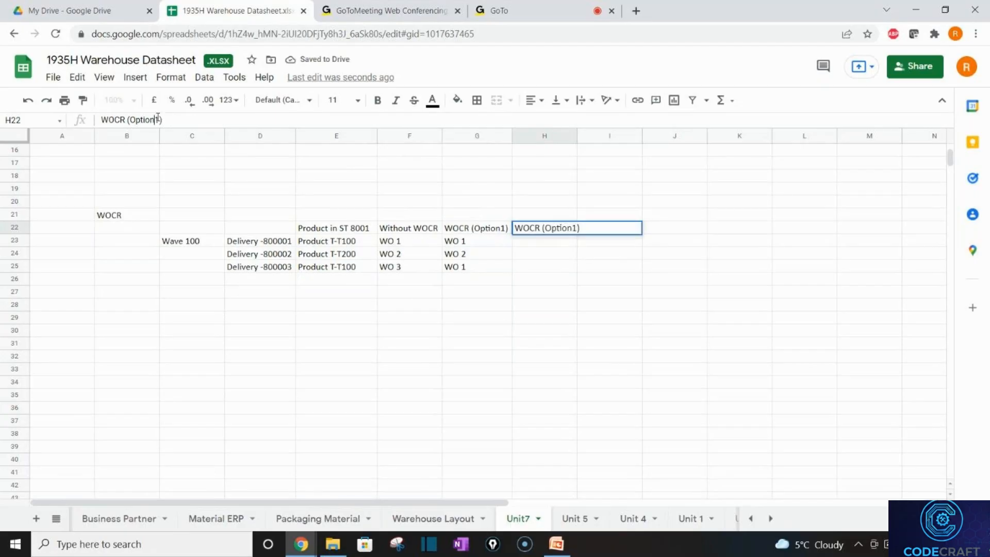
pyautogui.press('BackSpace')
pyautogui.write('2')
pyautogui.press('Return')
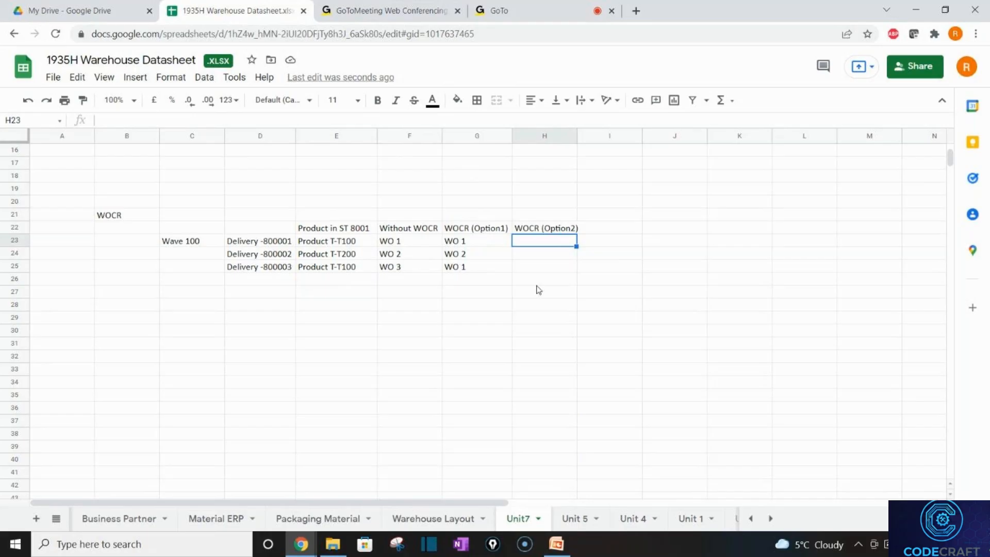
# Fill WO 1 for all three deliveries in column H, then review the products in E23–E25.
pyautogui.write('WO 1')
pyautogui.press('Return')
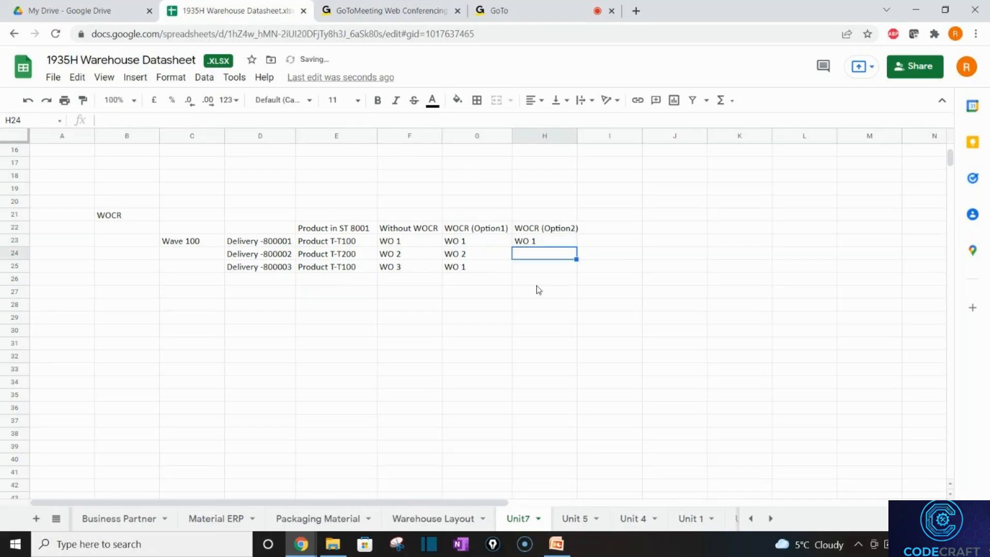
pyautogui.write('WO')
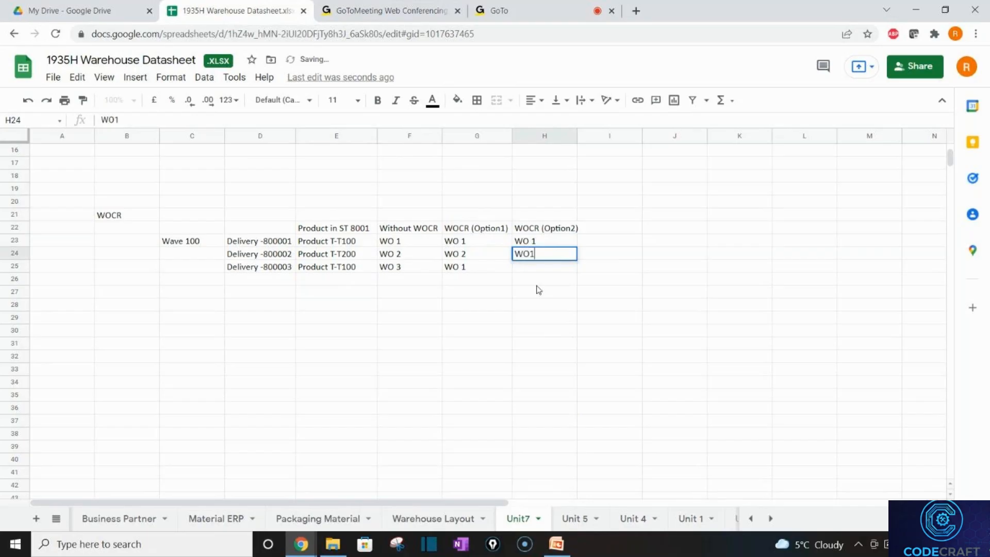
pyautogui.write(' 1')
pyautogui.press('Return')
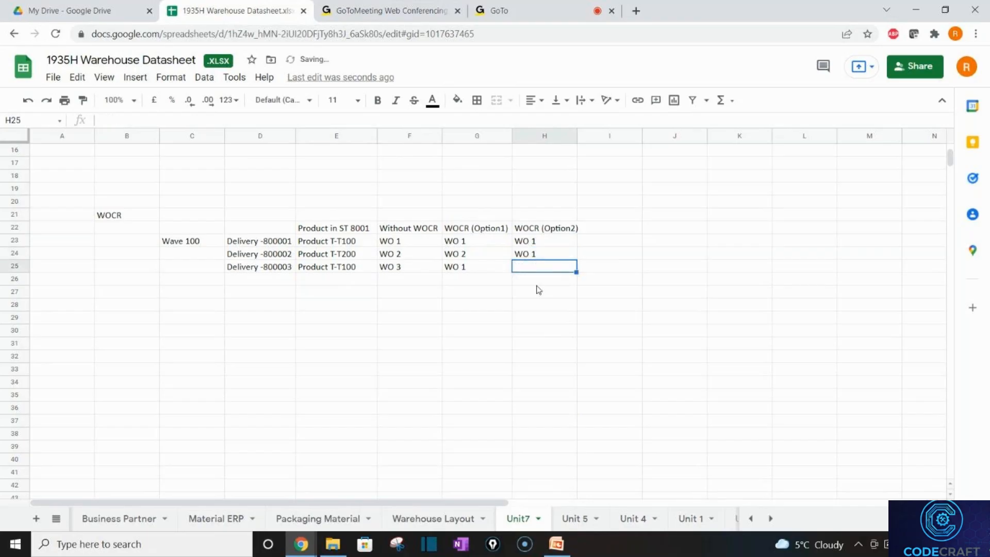
pyautogui.write('WO 1')
pyautogui.press('Return')
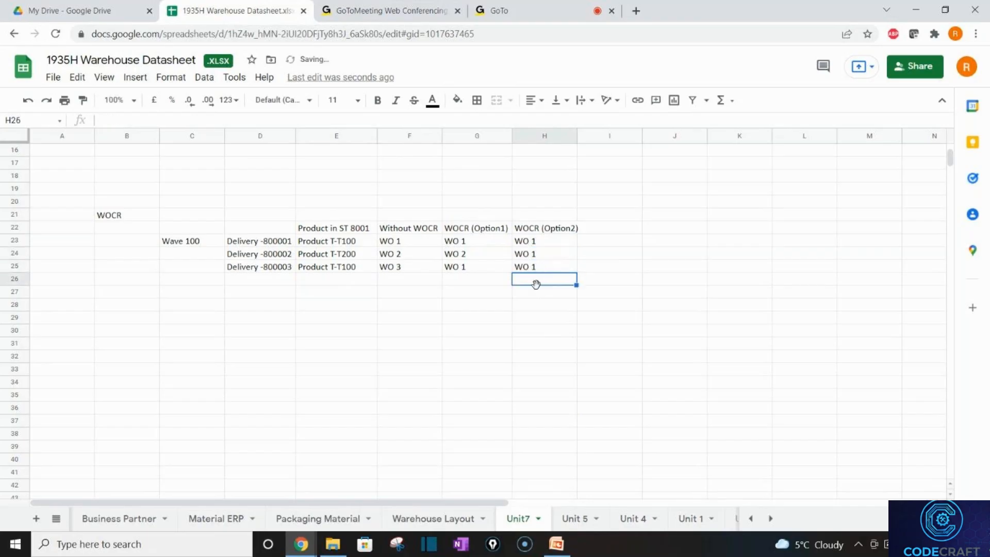
pyautogui.click(338, 242)
pyautogui.click(343, 256)
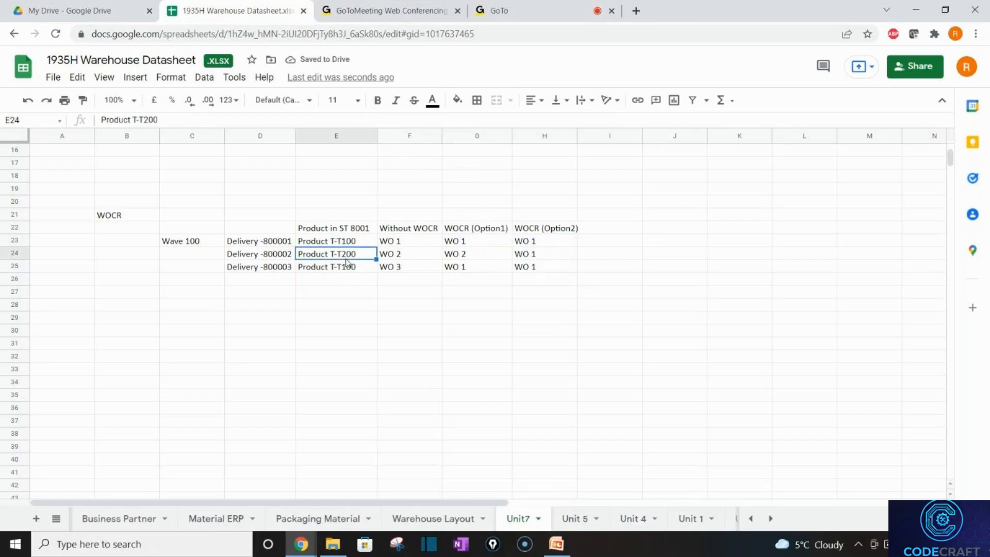
pyautogui.click(354, 271)
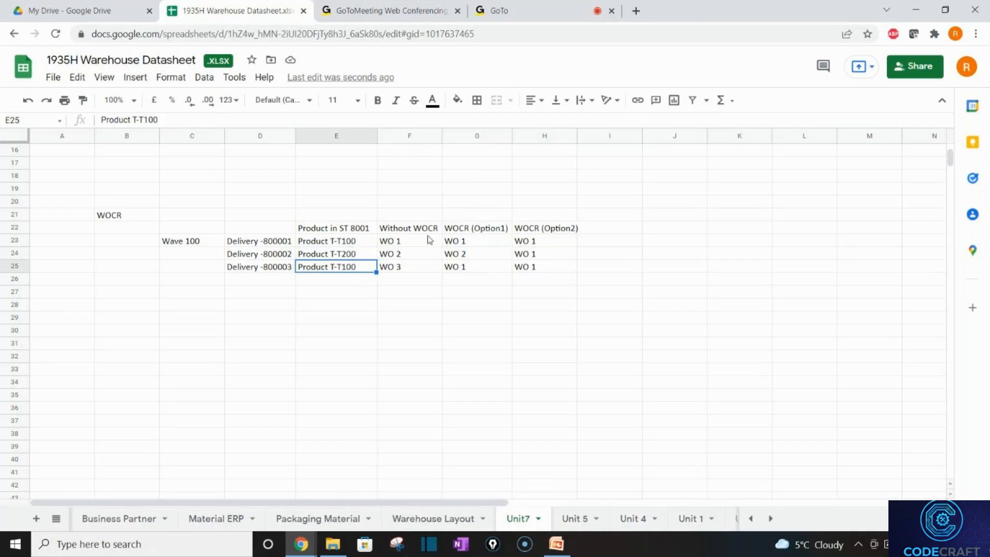
pyautogui.click(336, 255)
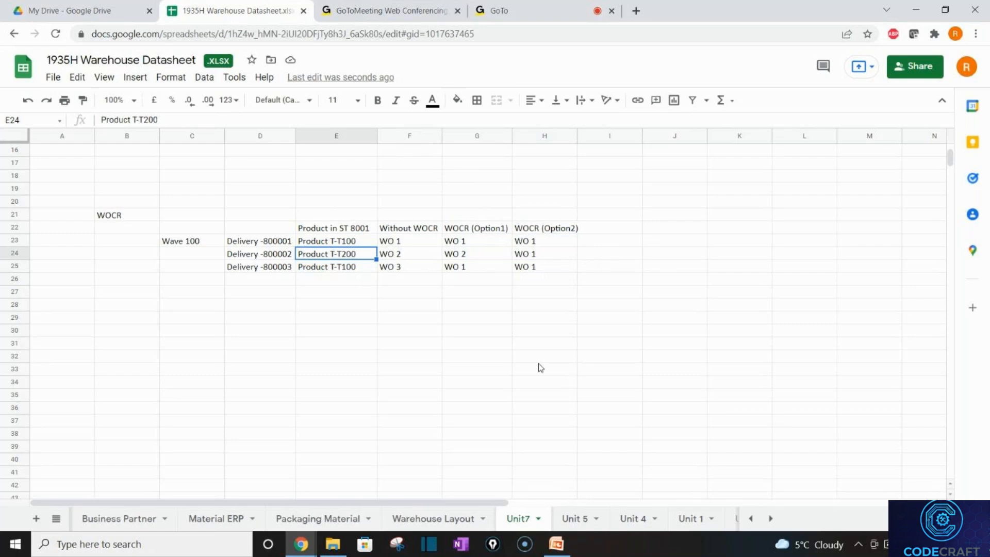
# Make the WOCR title in B21 bold, then move down column C below the table.
pyautogui.click(132, 220)
pyautogui.hotkey('ctrl', 'b')
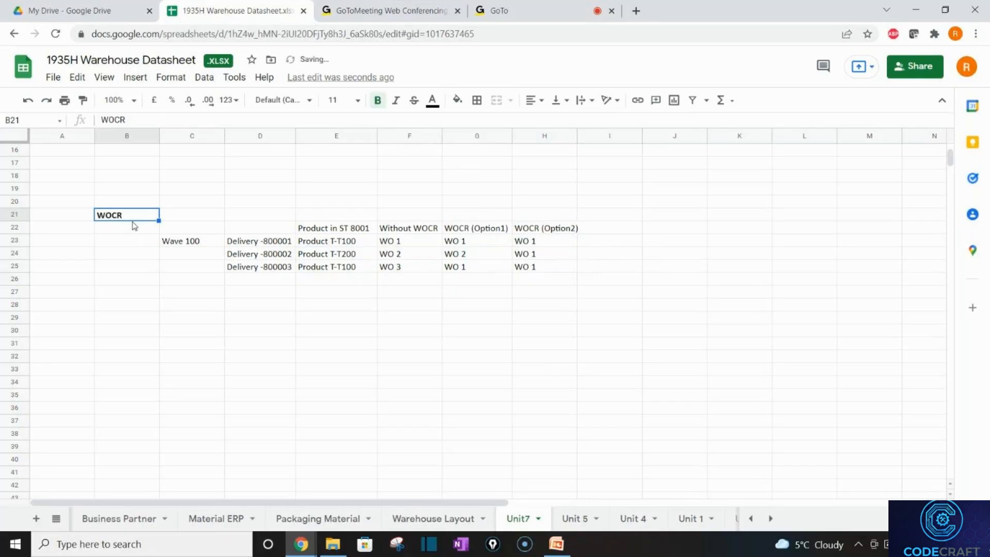
pyautogui.click(222, 292)
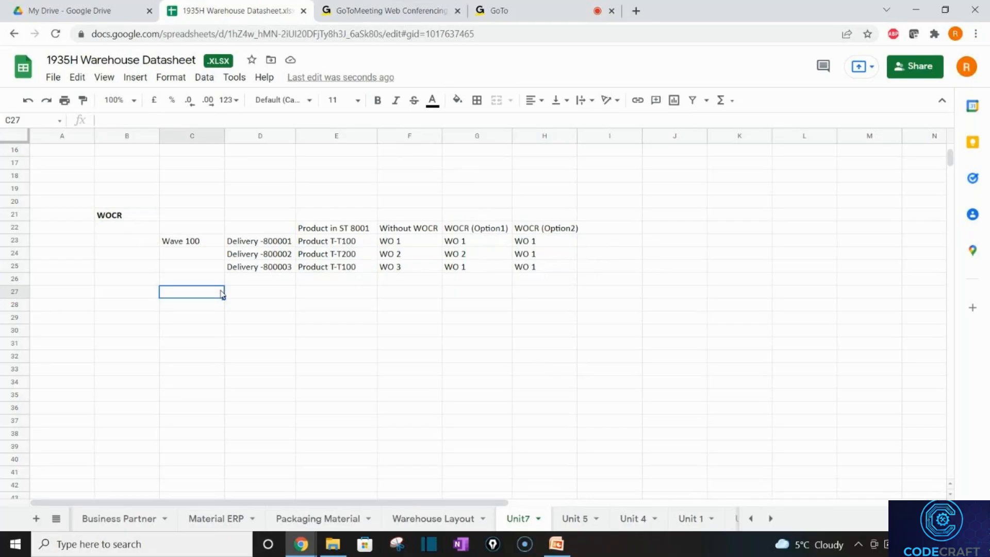
pyautogui.press('Down')
pyautogui.press('Down')
pyautogui.press('Down')
pyautogui.press('Down')
pyautogui.press('Down')
pyautogui.press('Down')
pyautogui.press('Down')
pyautogui.press('Down')
pyautogui.press('Down')
pyautogui.press('Down')
pyautogui.press('Down')
pyautogui.press('Down')
pyautogui.press('Down')
pyautogui.press('Down')
pyautogui.press('Down')
pyautogui.press('Down')
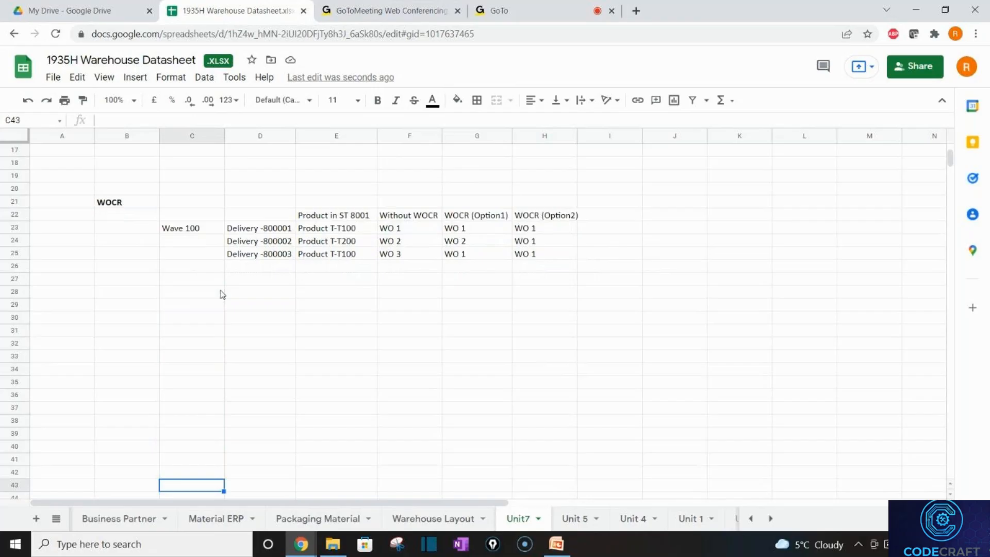
pyautogui.press('Down')
pyautogui.press('Down')
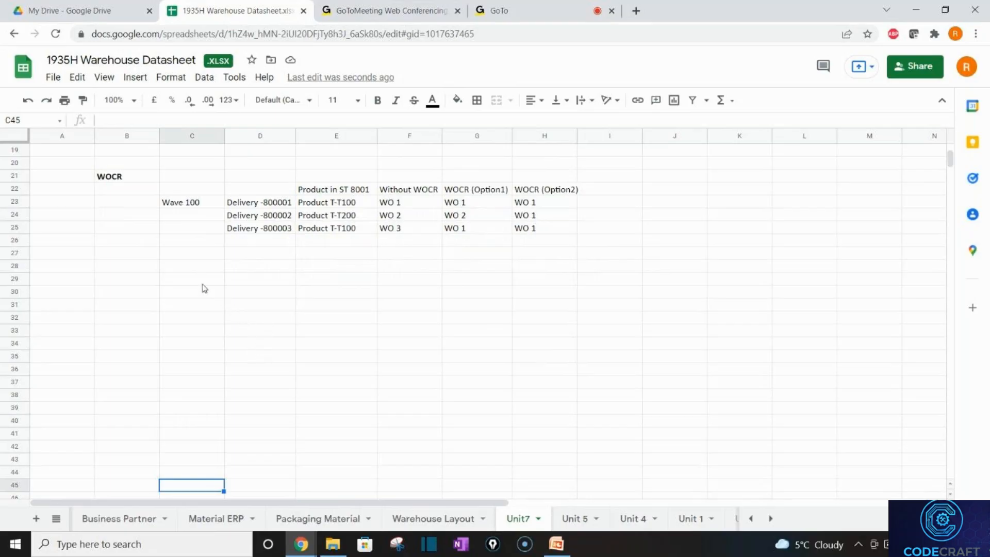
# Type Parameters in C28, then Filter, Limit and Determination of Rule in D29–D31.
pyautogui.click(184, 271)
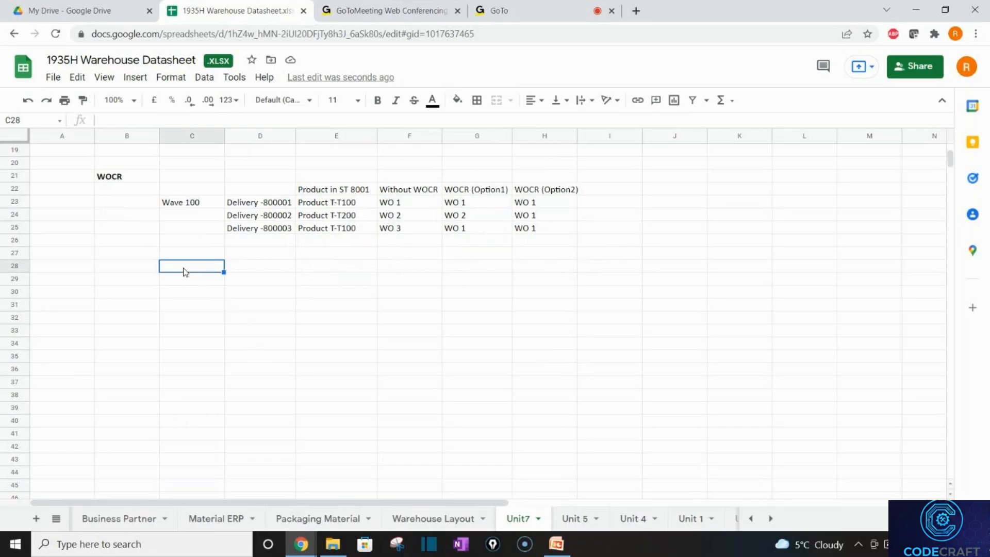
pyautogui.write('Paramt')
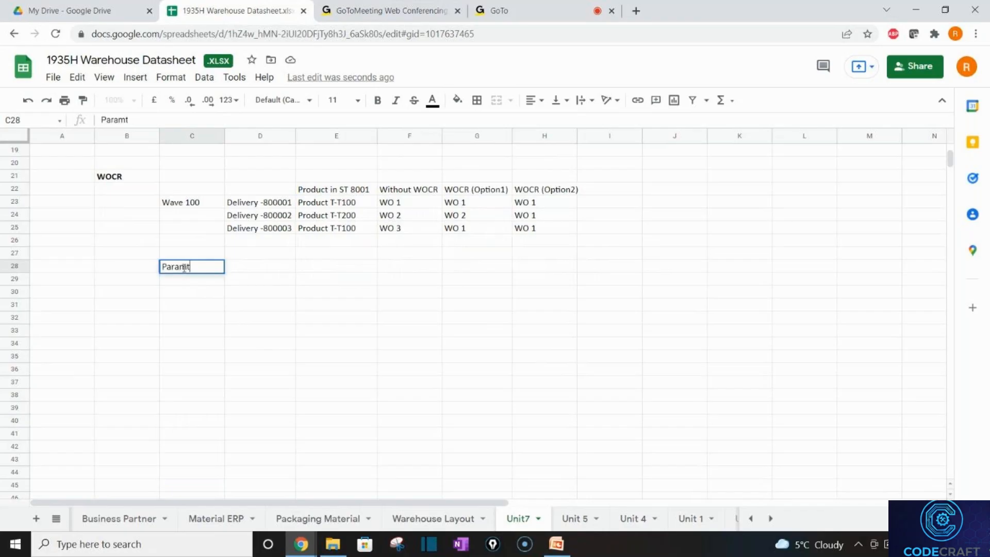
pyautogui.press('BackSpace')
pyautogui.write('eters')
pyautogui.press('Return')
pyautogui.press('Right')
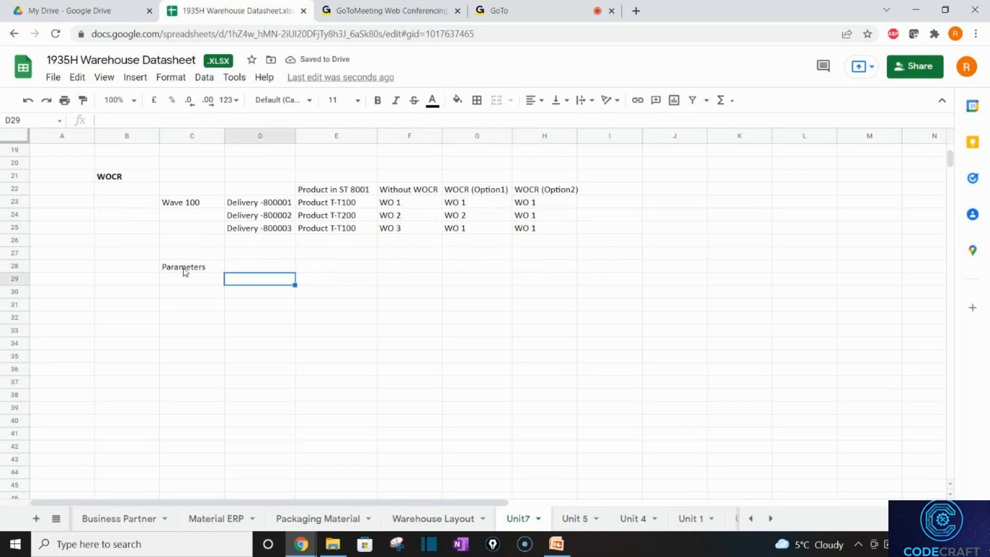
pyautogui.write('Filter')
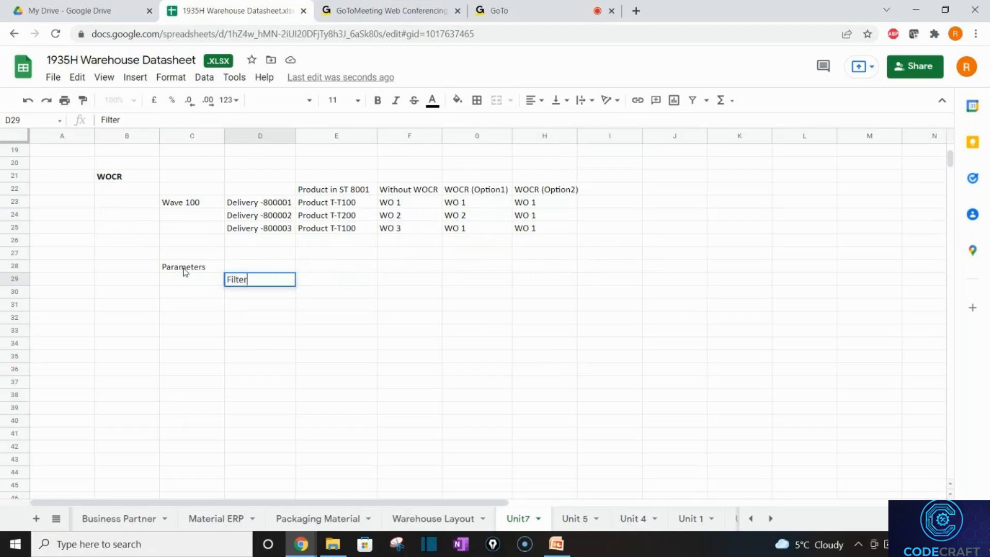
pyautogui.press('Return')
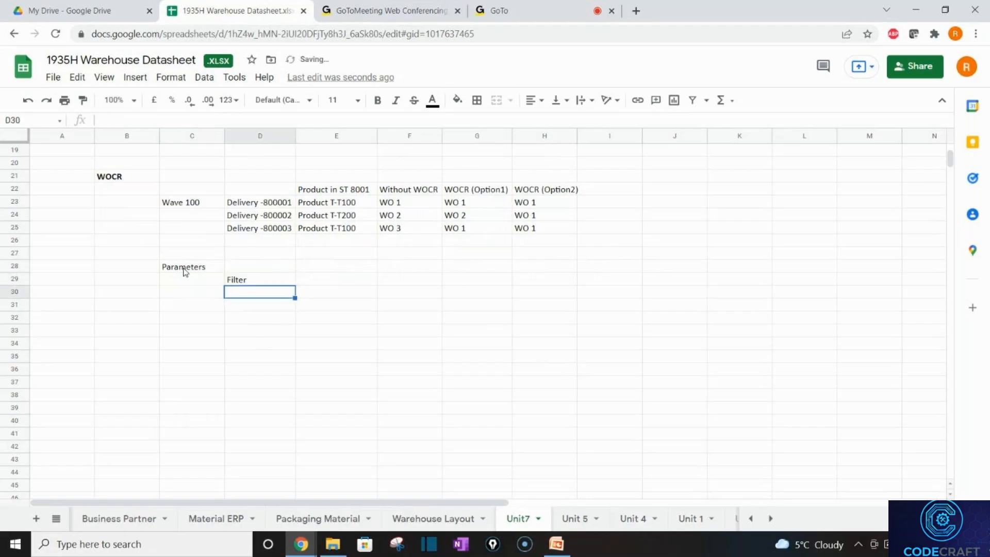
pyautogui.write('Limit')
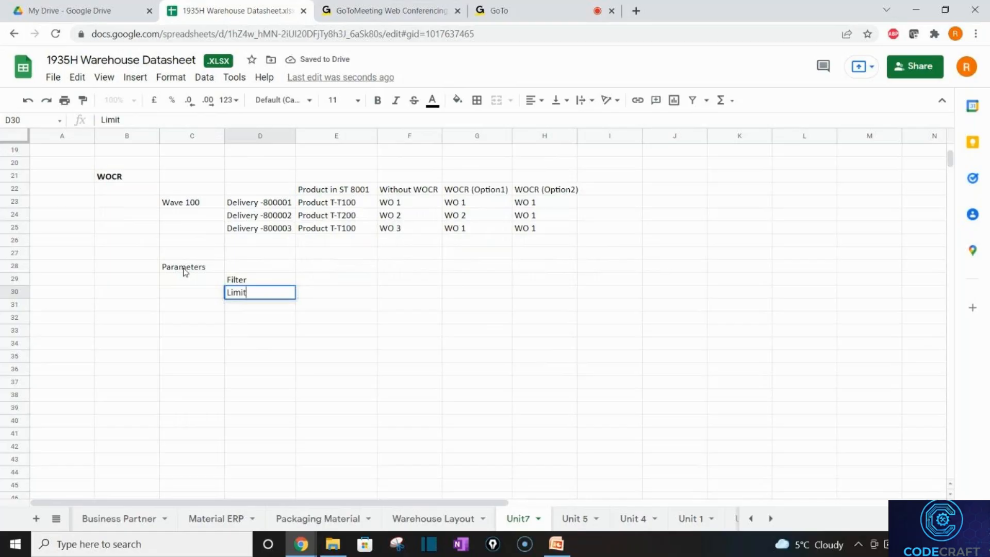
pyautogui.press('Return')
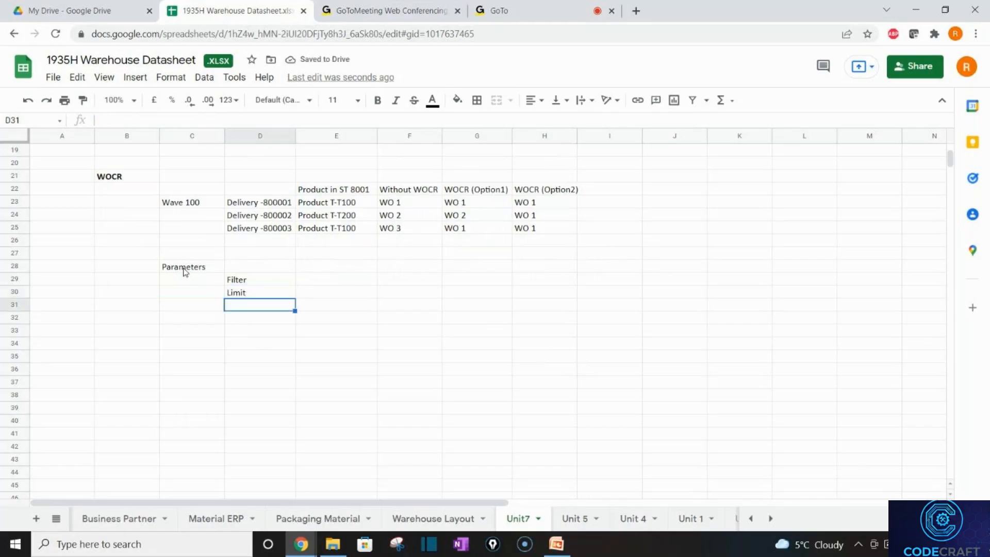
pyautogui.write('Dete')
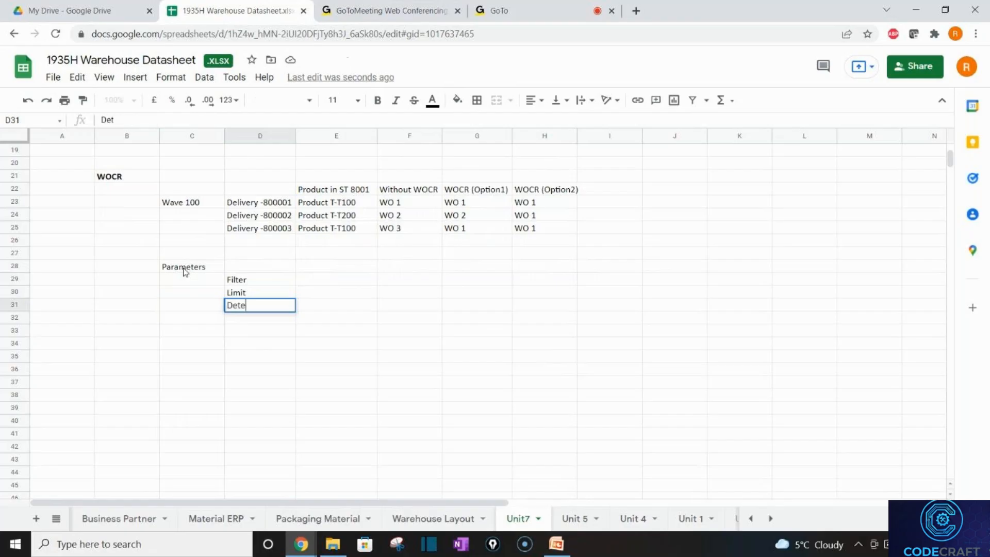
pyautogui.write('rminato')
pyautogui.press('BackSpace')
pyautogui.write('ion of')
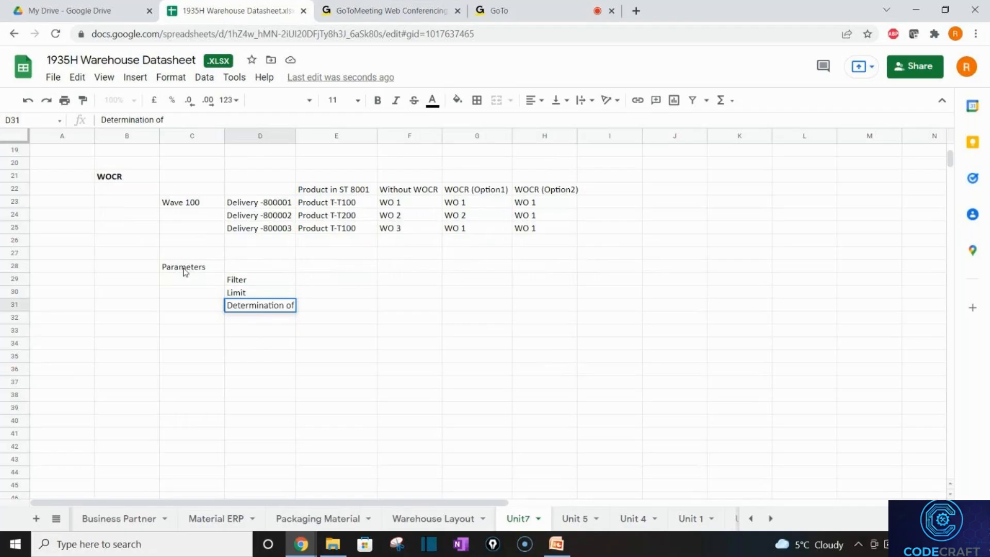
pyautogui.write(' Rule')
pyautogui.press('Return')
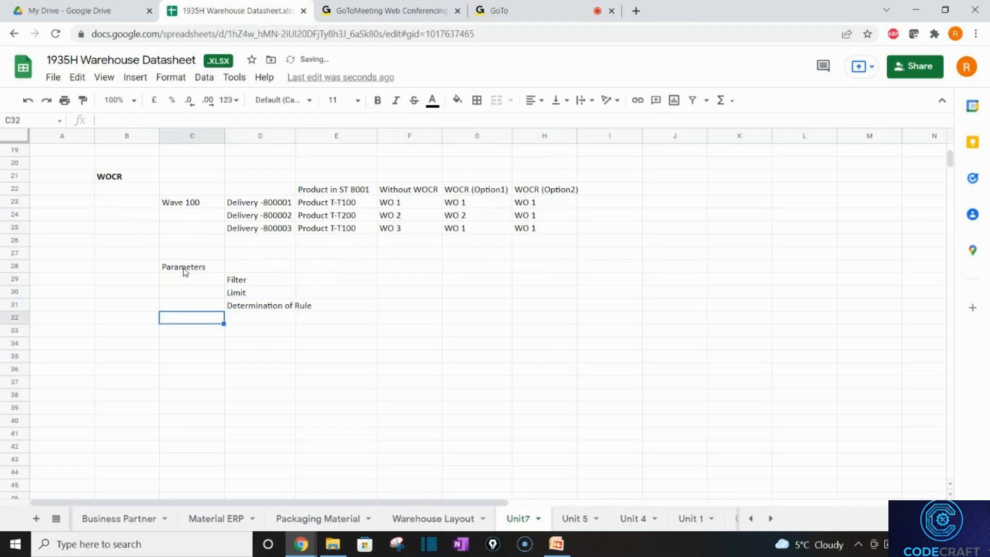
# Move Determination of Rule down to D32 and enter Packaging profile in D31.
pyautogui.click(242, 308)
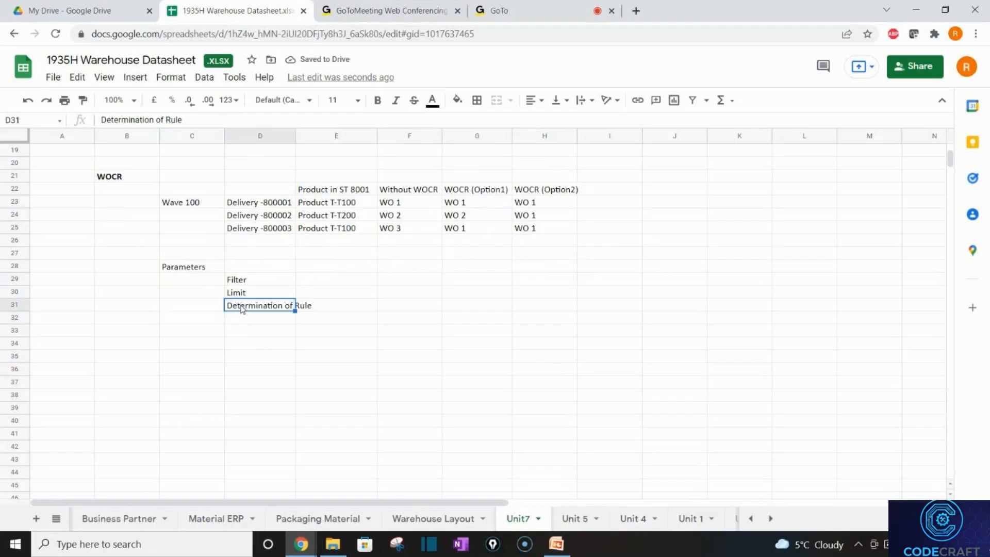
pyautogui.hotkey('ctrl', 'x')
pyautogui.click(245, 320)
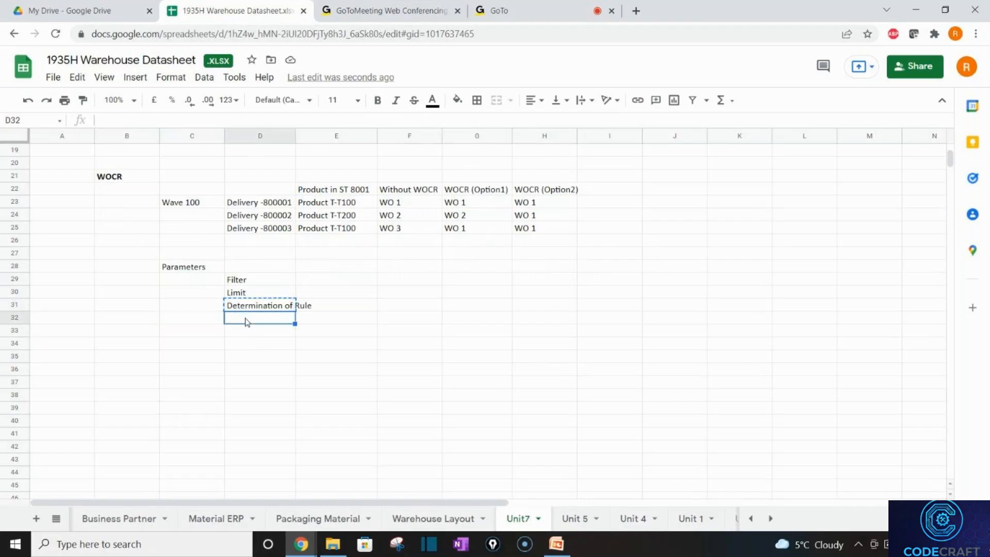
pyautogui.hotkey('ctrl', 'v')
pyautogui.click(247, 306)
pyautogui.write('D')
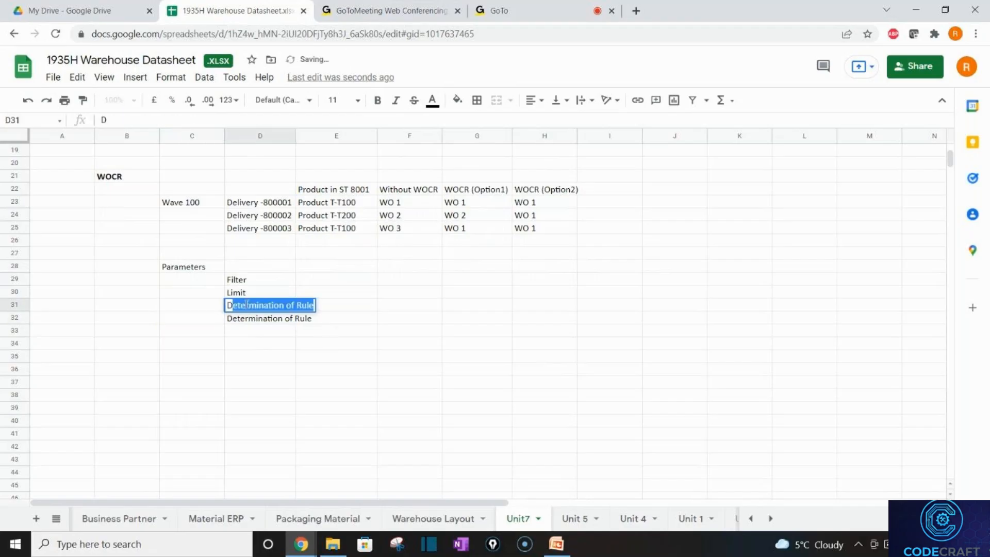
pyautogui.press('BackSpace')
pyautogui.press('BackSpace')
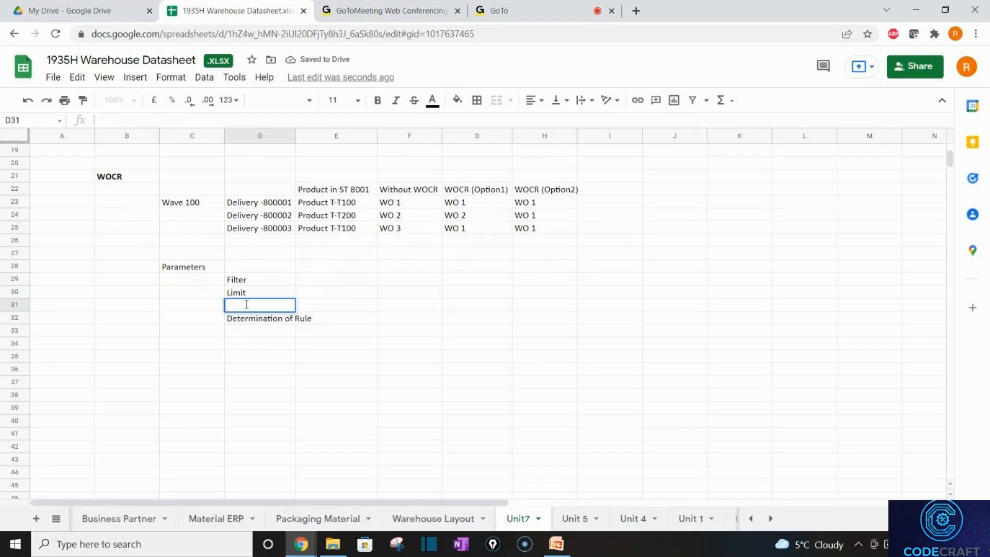
pyautogui.write('Packaging')
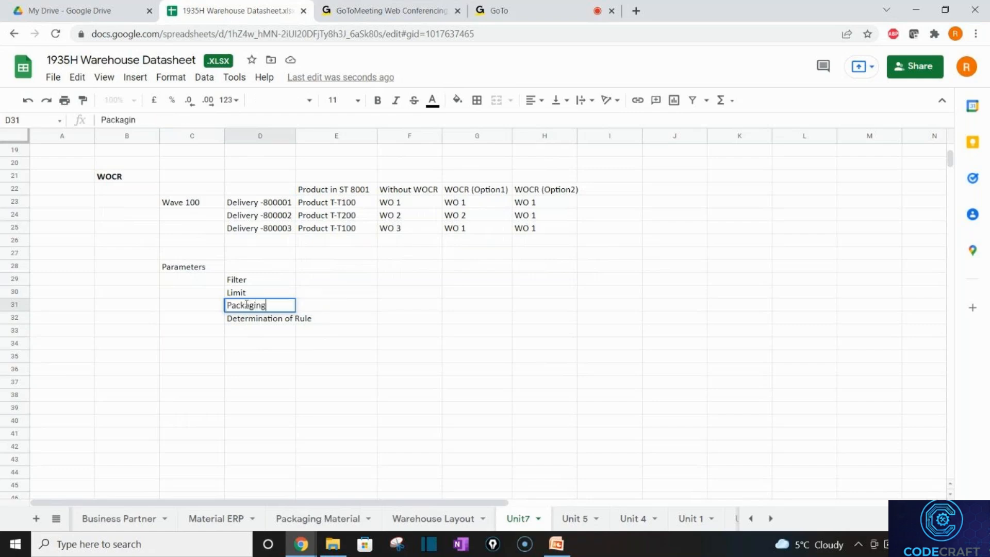
pyautogui.write(' profile')
pyautogui.press('Return')
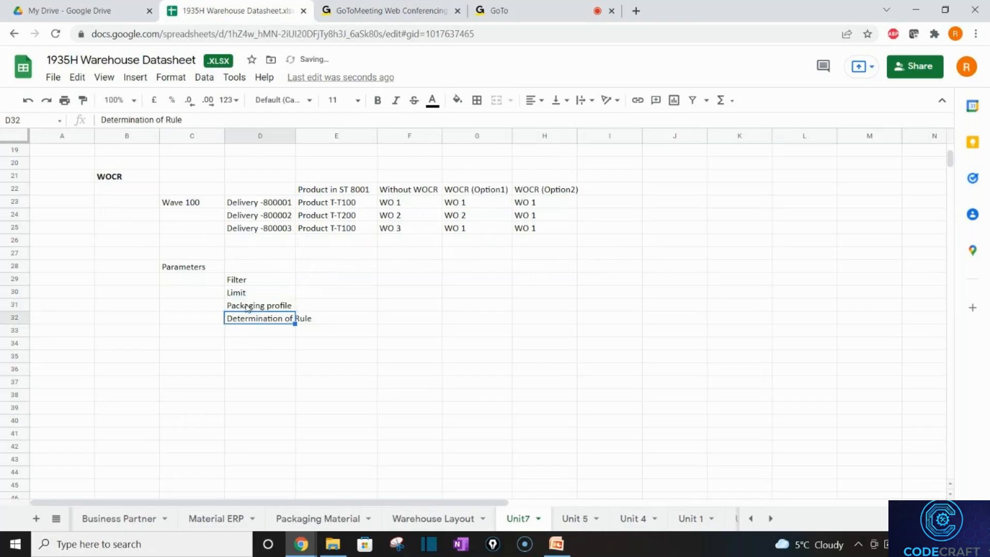
pyautogui.click(281, 283)
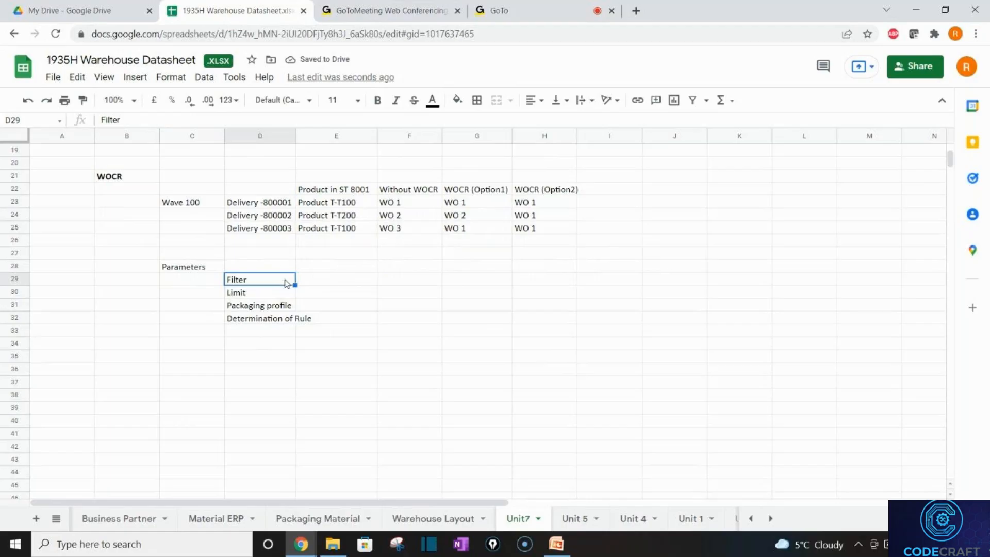
# Review the Delivery and Product entries in the WOCR table, then select E29 beside Filter.
pyautogui.click(317, 285)
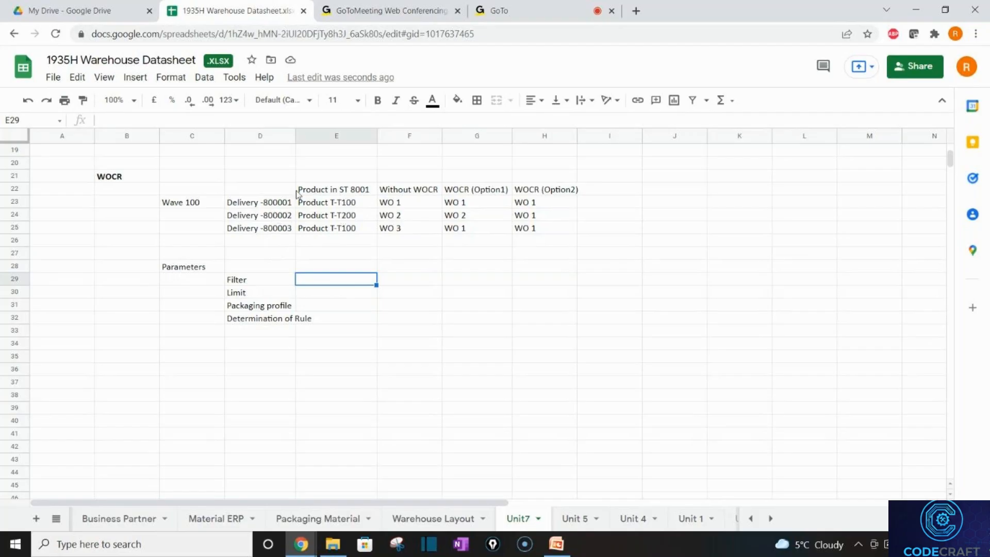
pyautogui.click(276, 203)
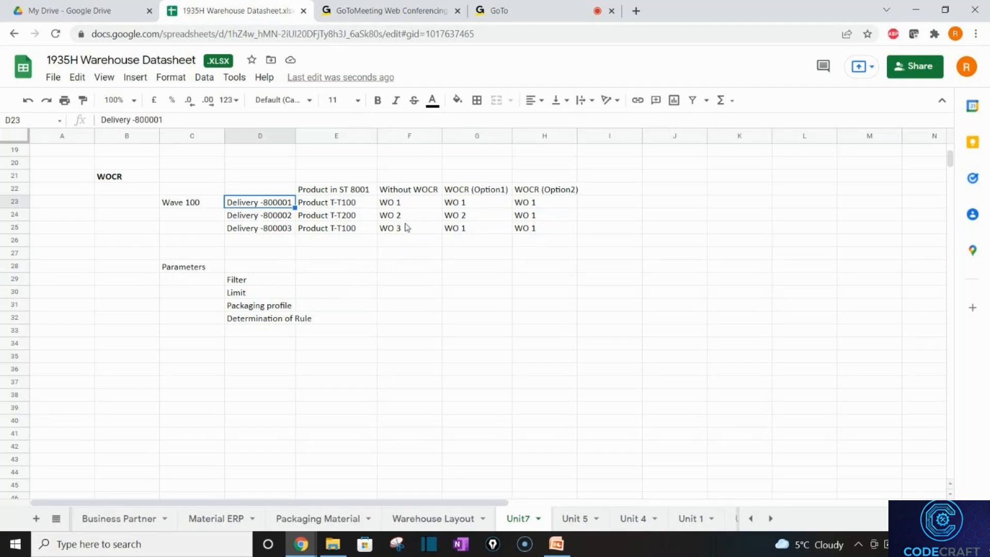
pyautogui.click(345, 195)
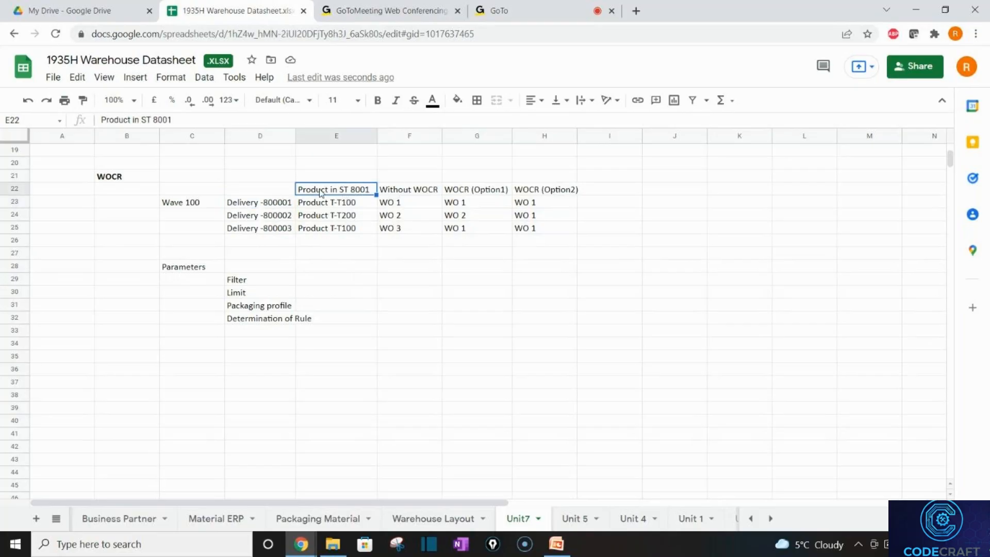
pyautogui.click(324, 280)
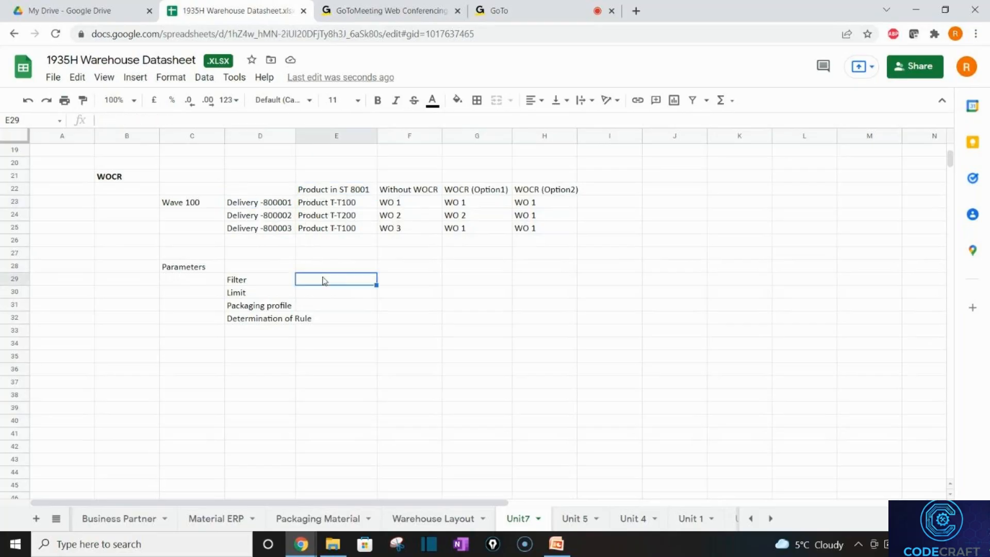
# Enter 'Route, Source AA' as the Filter value in E29, undoing an accidental delete.
pyautogui.write('Route')
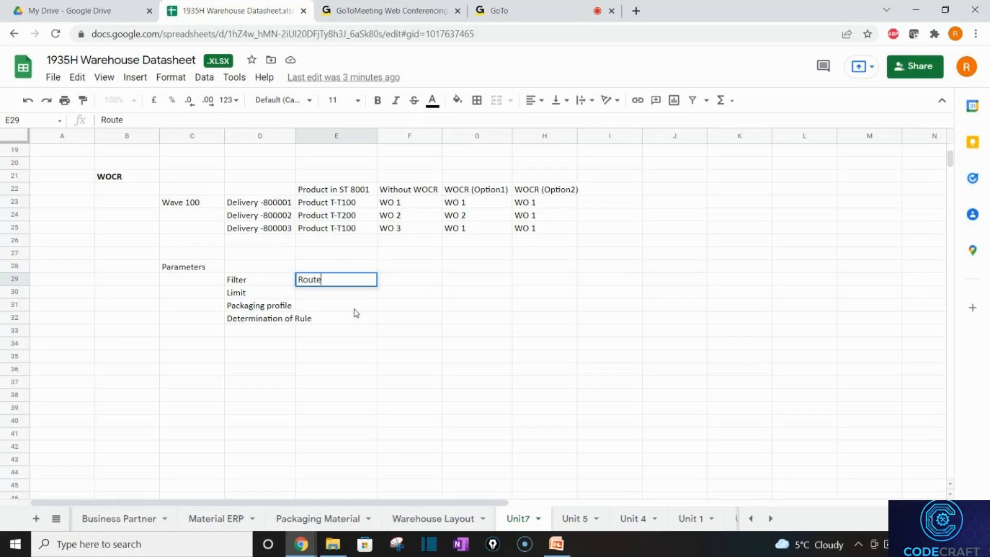
pyautogui.write(', Source AA')
pyautogui.press('Return')
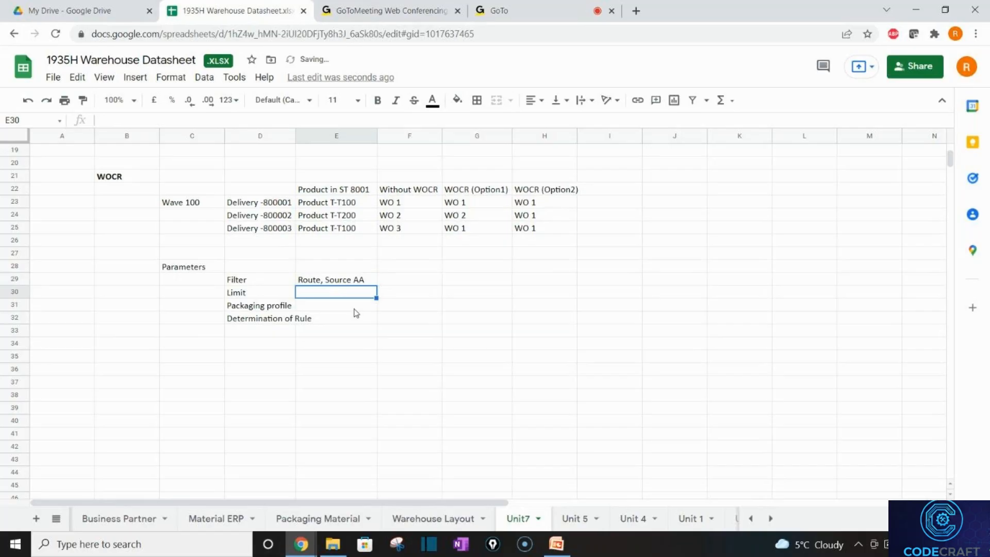
pyautogui.click(367, 283)
pyautogui.press('Delete')
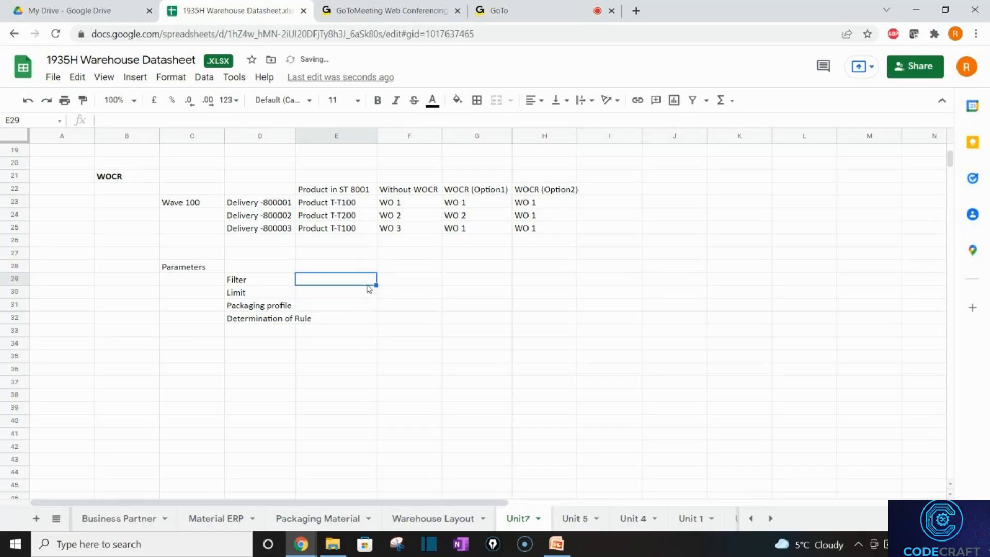
pyautogui.hotkey('ctrl', 'z')
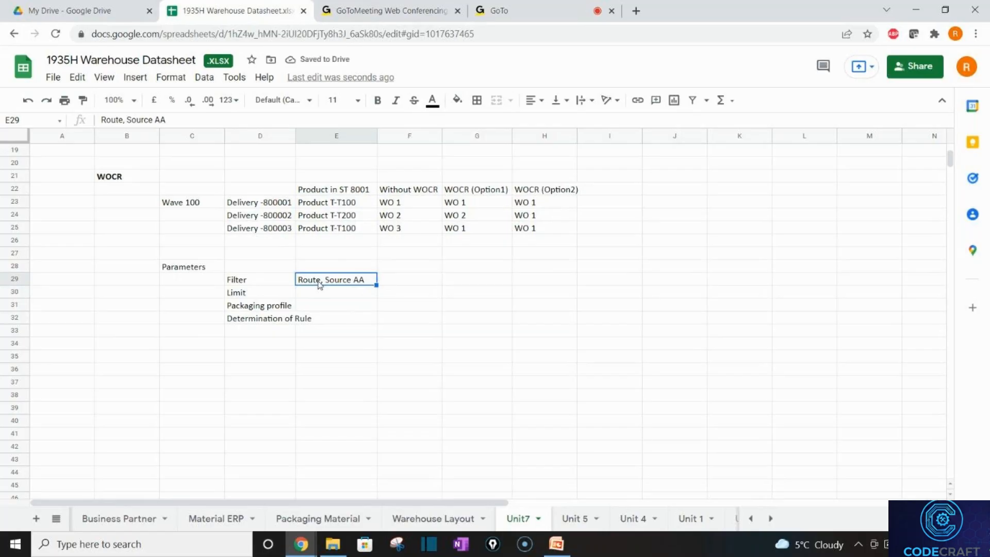
pyautogui.click(319, 283)
# Append ' - Which delivery item a rule is applicable' to the Filter value in E29.
pyautogui.doubleClick(370, 279)
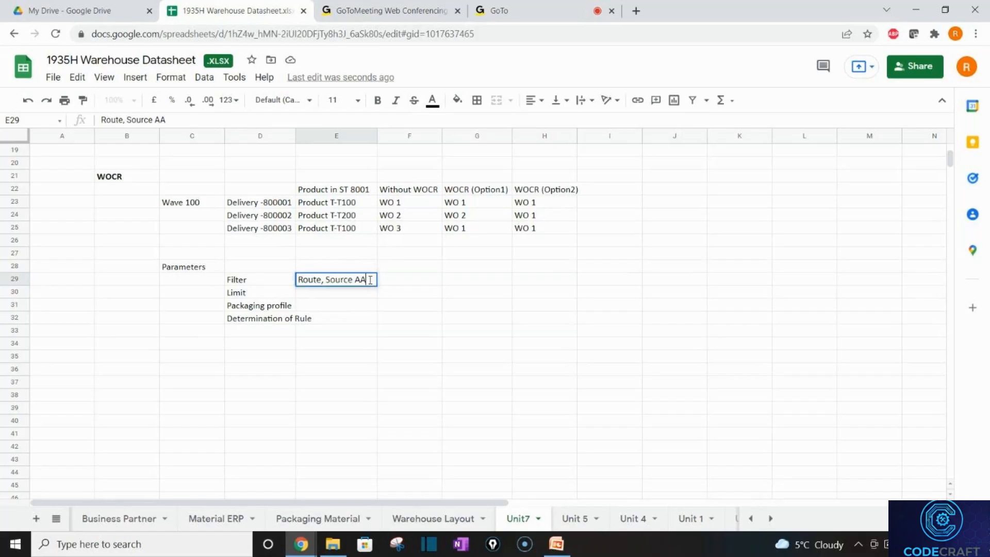
pyautogui.write('- Whoch')
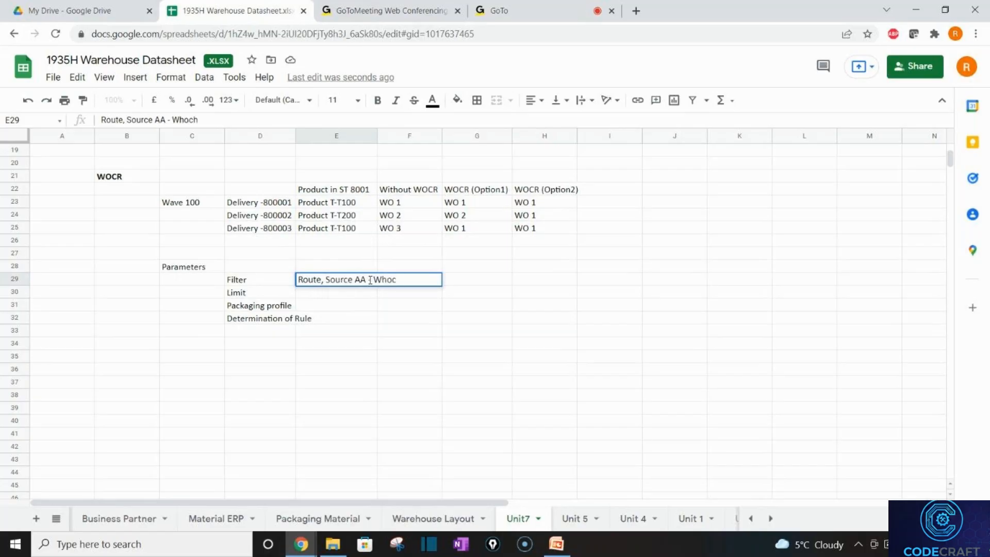
pyautogui.press('BackSpace')
pyautogui.press('BackSpace')
pyautogui.press('BackSpace')
pyautogui.write('ich de')
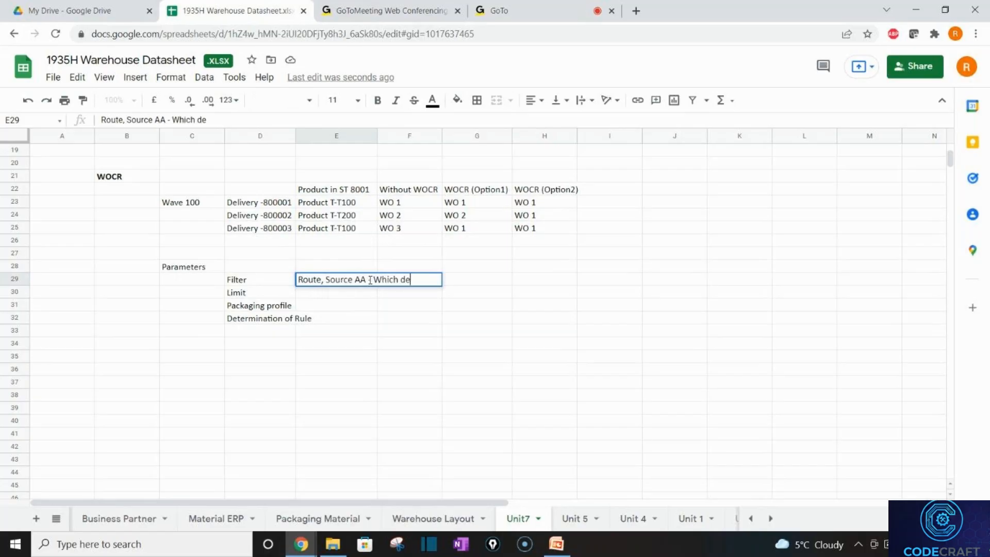
pyautogui.write('livery item a')
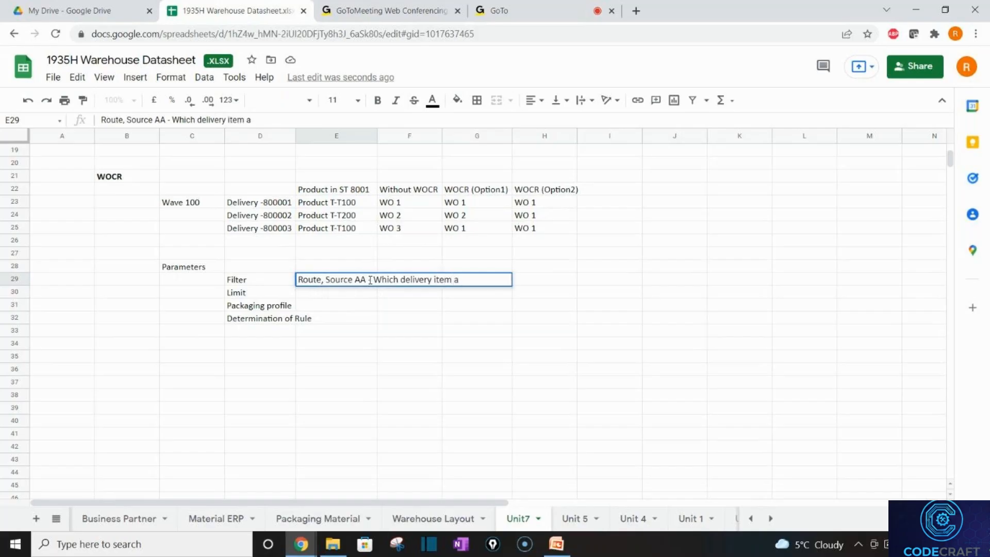
pyautogui.write(' rule is applicab')
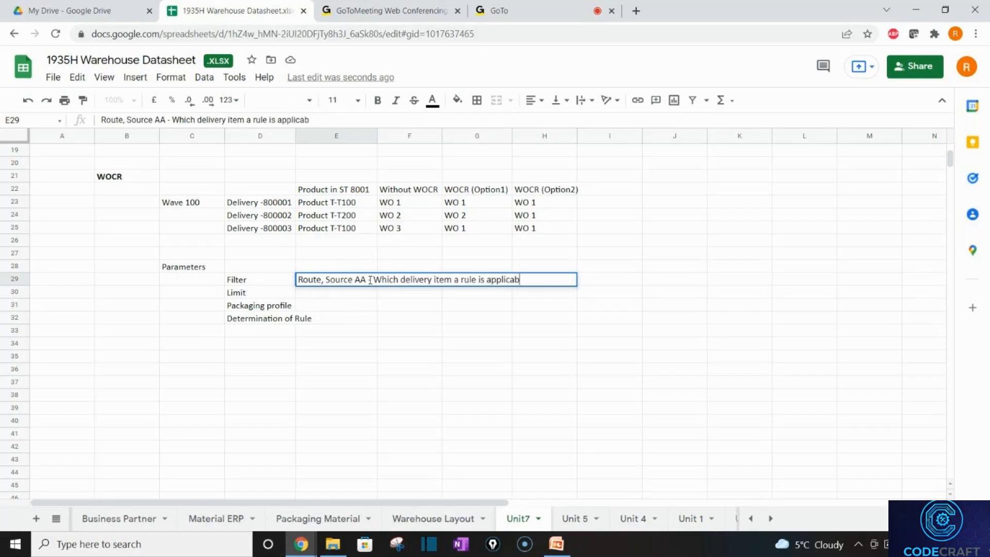
pyautogui.write('le')
pyautogui.press('Return')
pyautogui.press('Right')
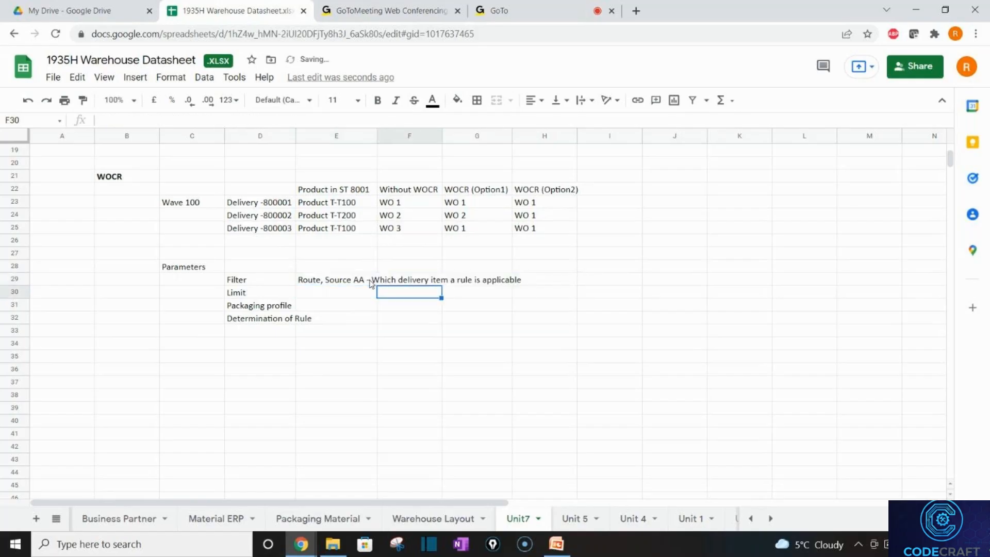
pyautogui.click(384, 319)
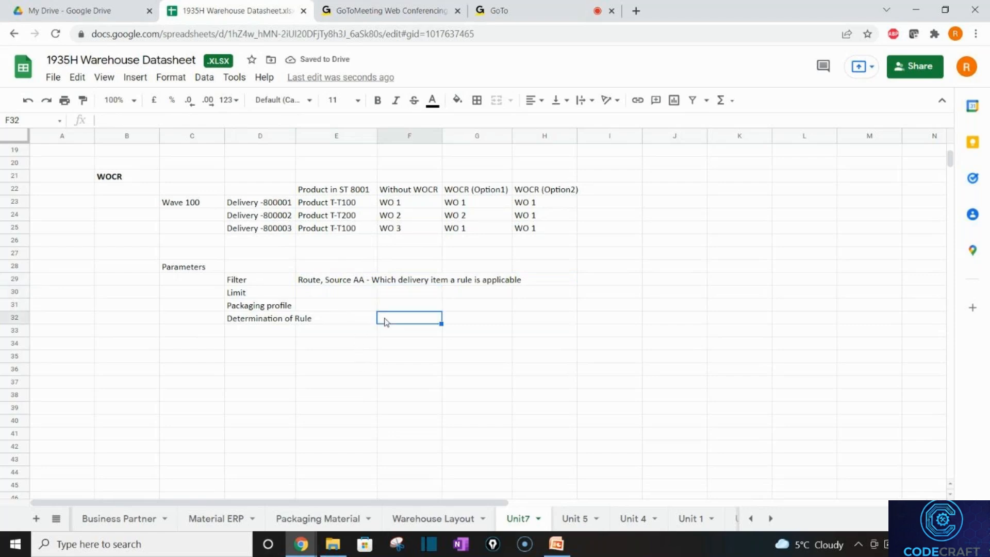
# Enter WOCR 1, WOCR 2 and WOCR 3 in F32:F34.
pyautogui.write('WOCR')
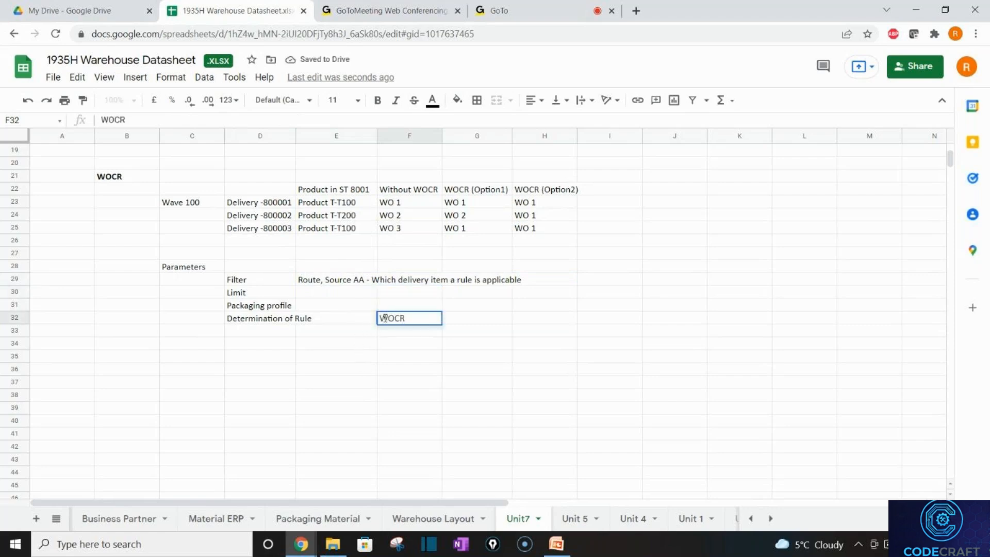
pyautogui.write(' 1')
pyautogui.press('Return')
pyautogui.write('WOCR 1')
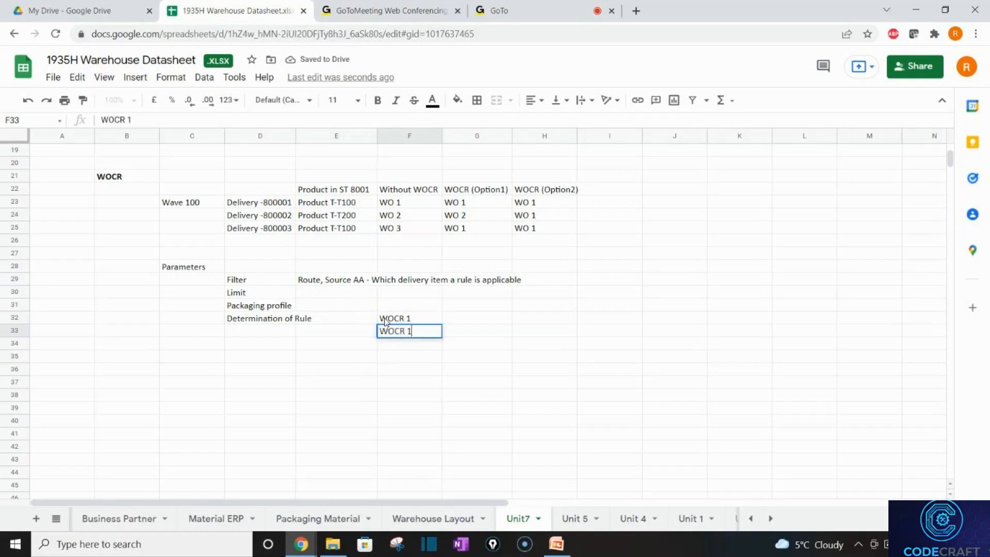
pyautogui.press('BackSpace')
pyautogui.write('2')
pyautogui.press('Return')
pyautogui.write('WO')
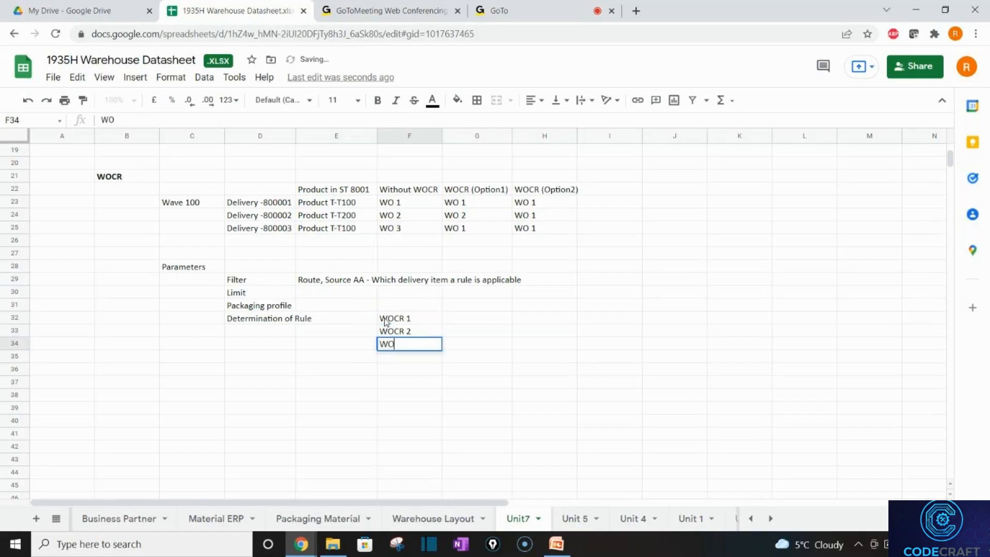
pyautogui.write('CR 3')
pyautogui.press('Tab')
# Enter FL01, FL02 and FL03 in G32:G34 beside the WOCR entries.
pyautogui.click(472, 322)
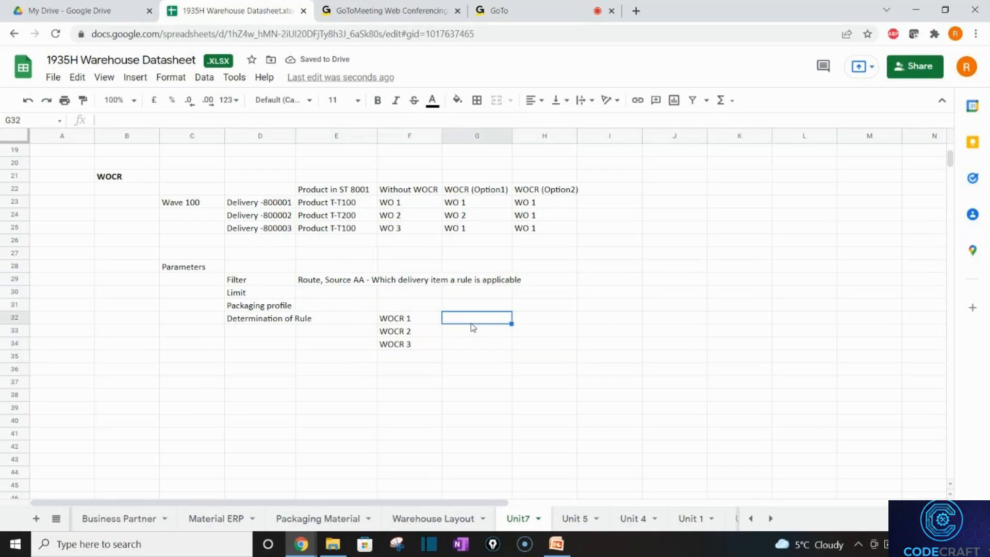
pyautogui.write('FL01')
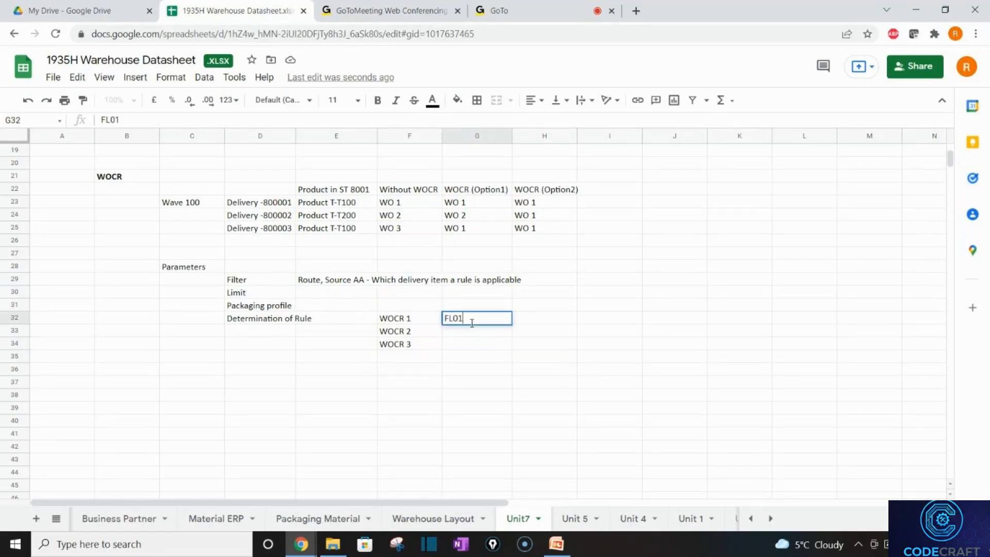
pyautogui.press('Return')
pyautogui.write('FL02')
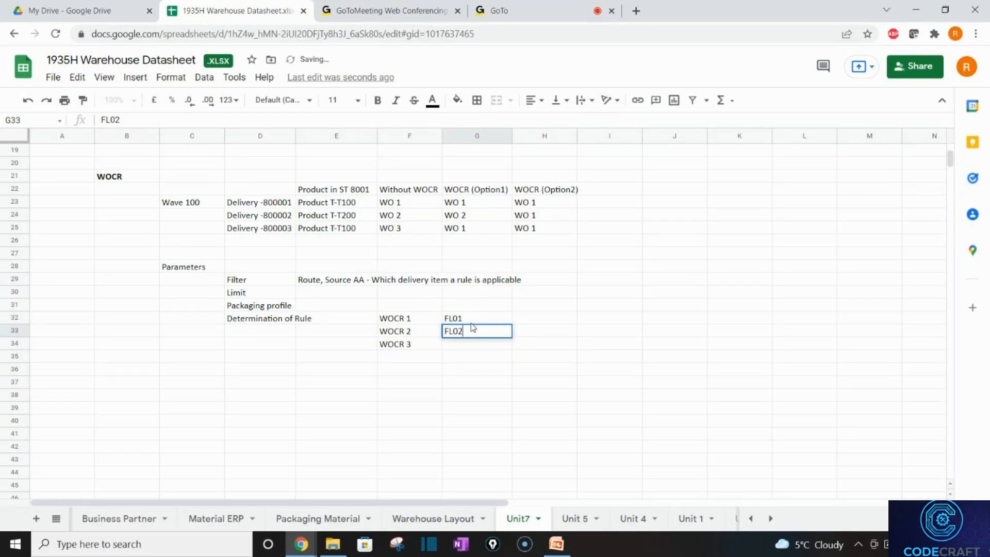
pyautogui.press('Return')
pyautogui.write('FL')
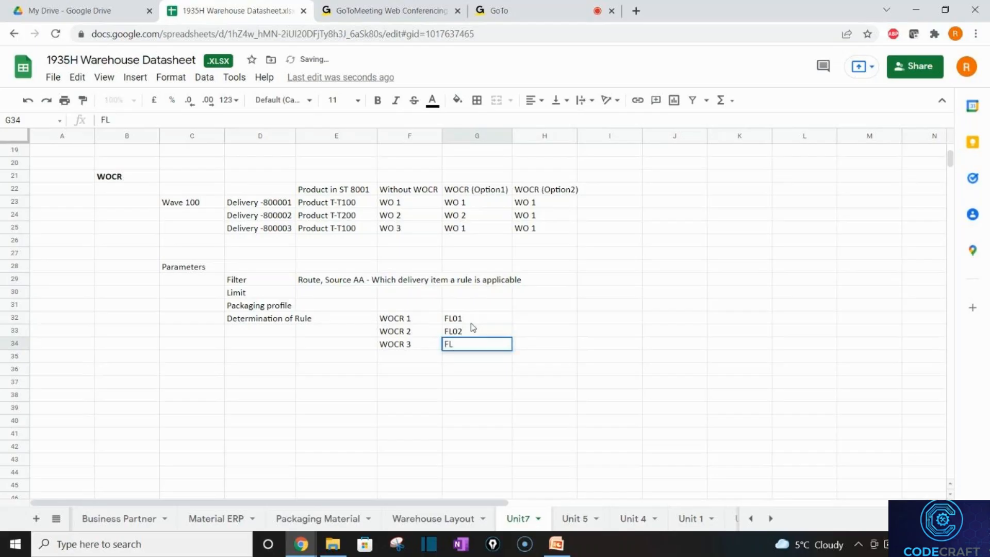
pyautogui.write('03')
pyautogui.press('Tab')
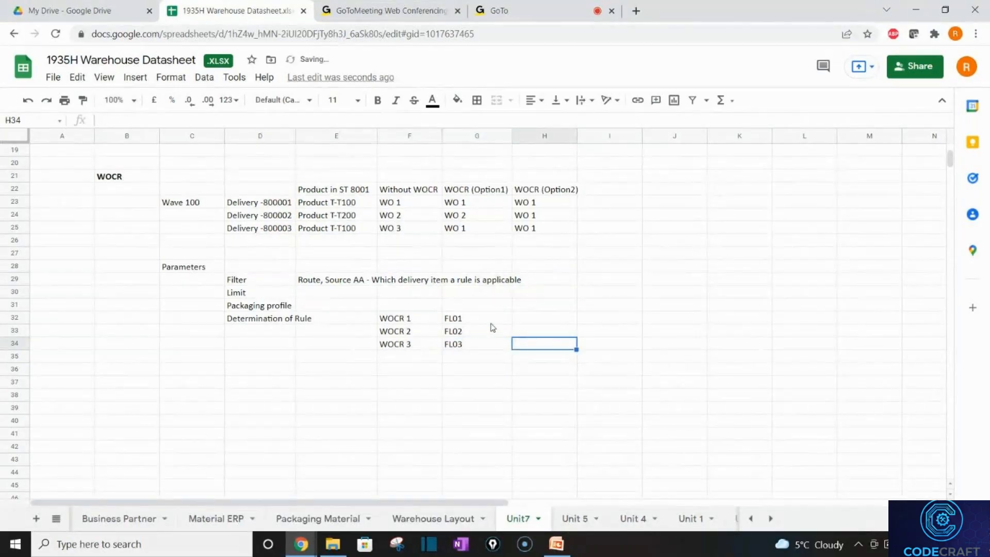
# Add rule numbers TR00001 and TR00002 in column H beside WOCR 1 and WOCR 2, then review the rows.
pyautogui.click(524, 321)
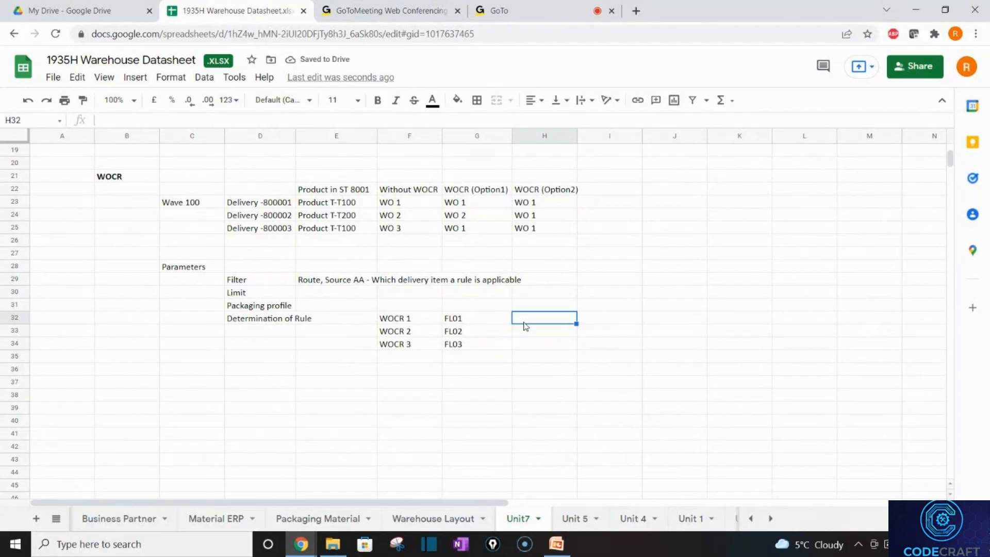
pyautogui.write('T')
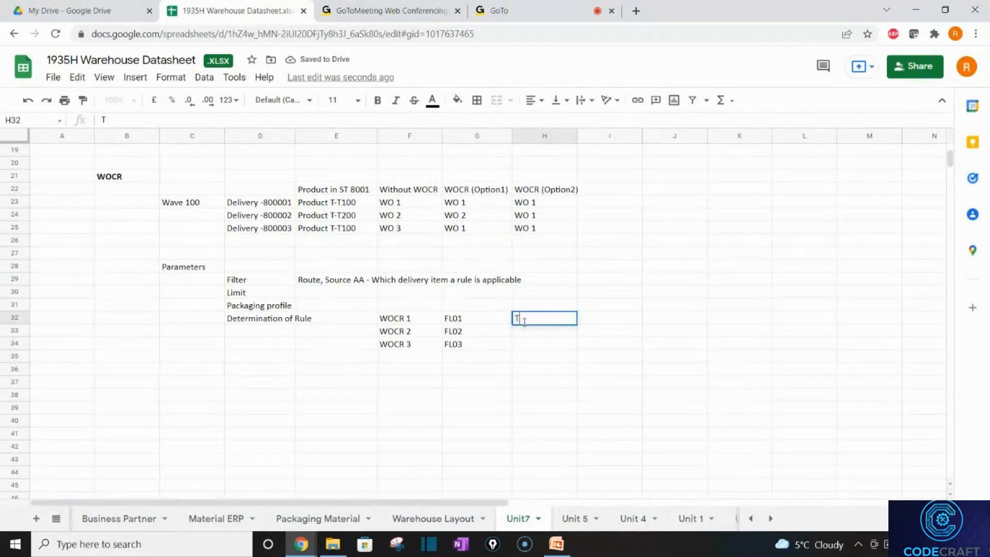
pyautogui.write('R00001')
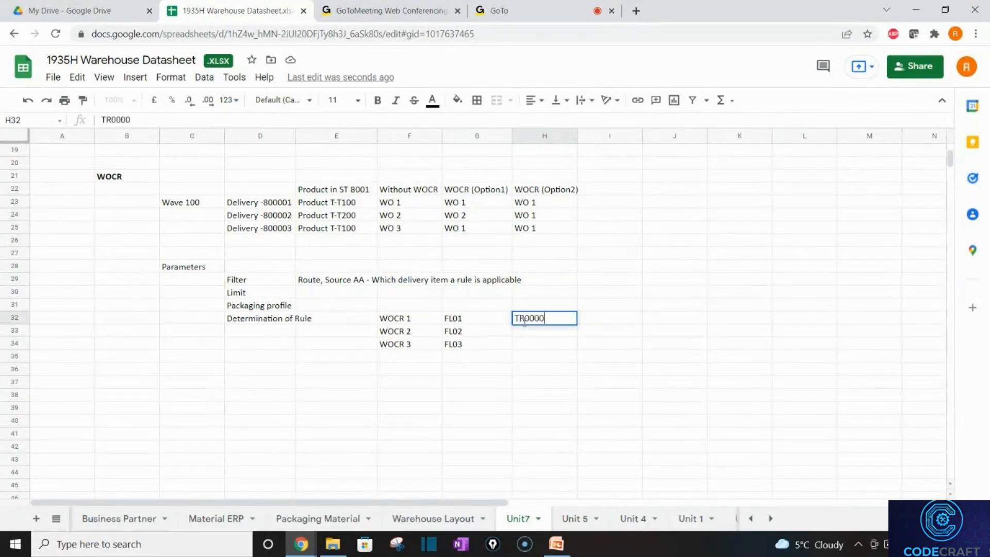
pyautogui.press('Return')
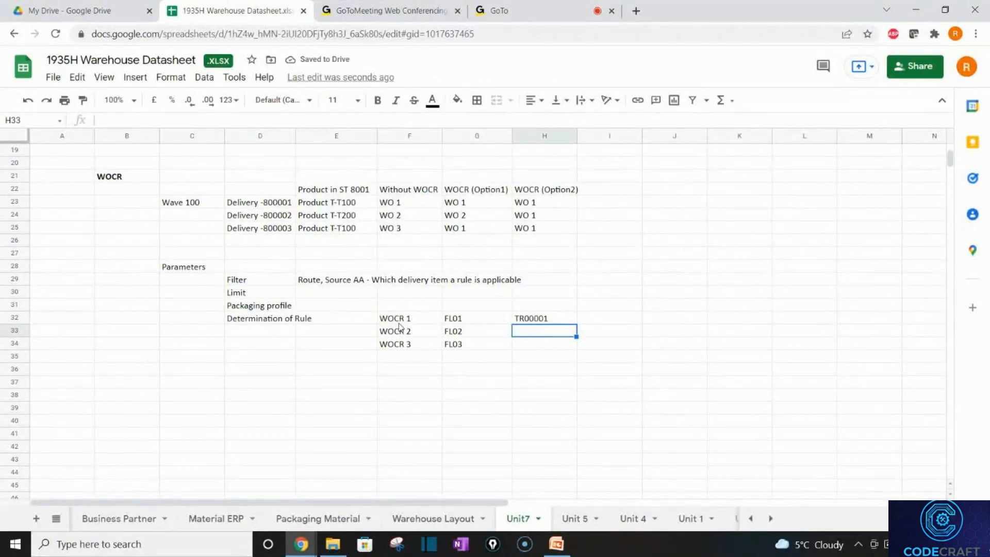
pyautogui.write('TR00')
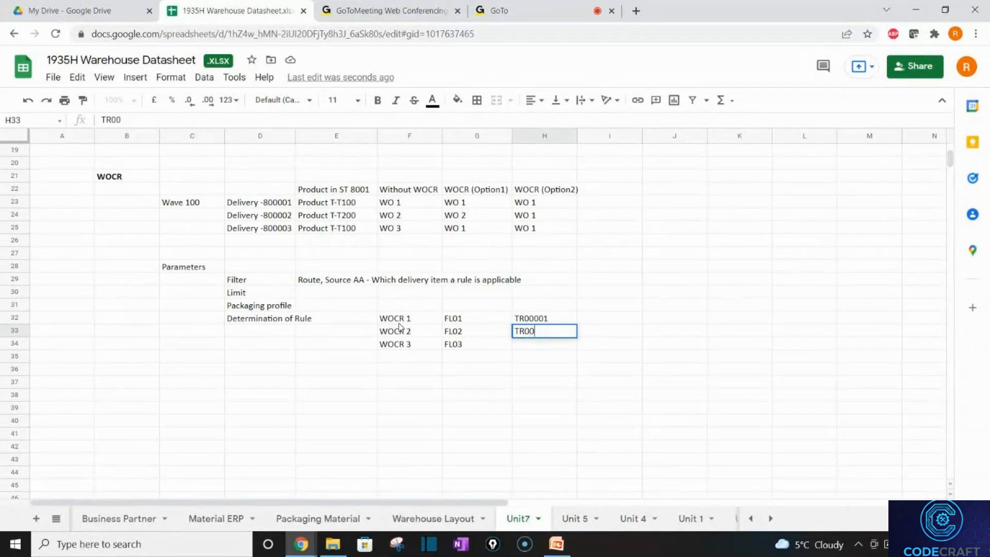
pyautogui.write('002')
pyautogui.press('Tab')
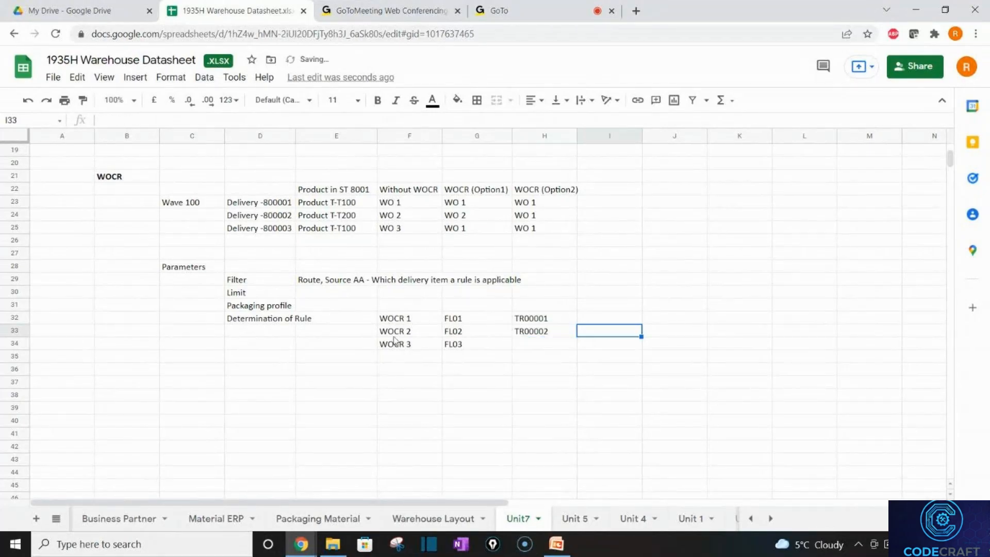
pyautogui.click(398, 331)
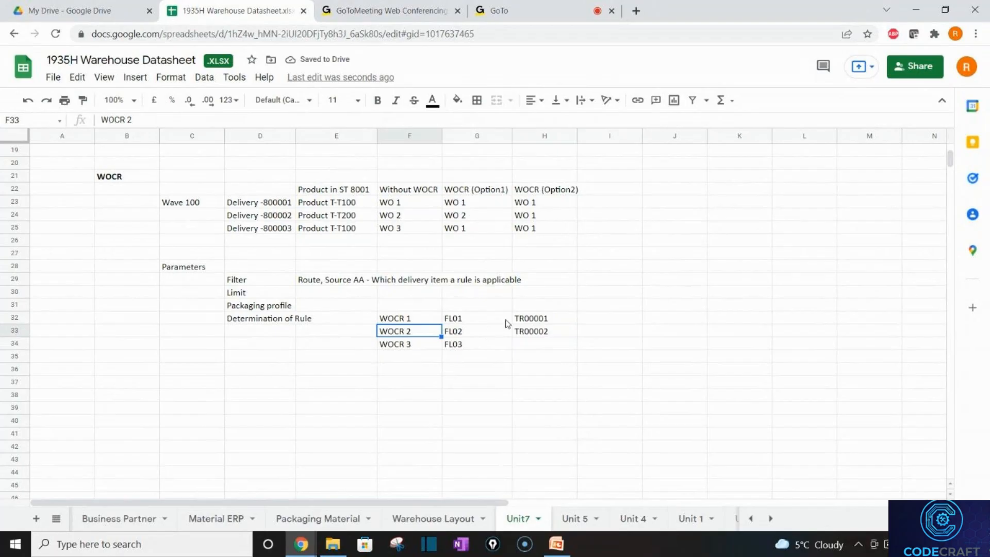
pyautogui.click(522, 334)
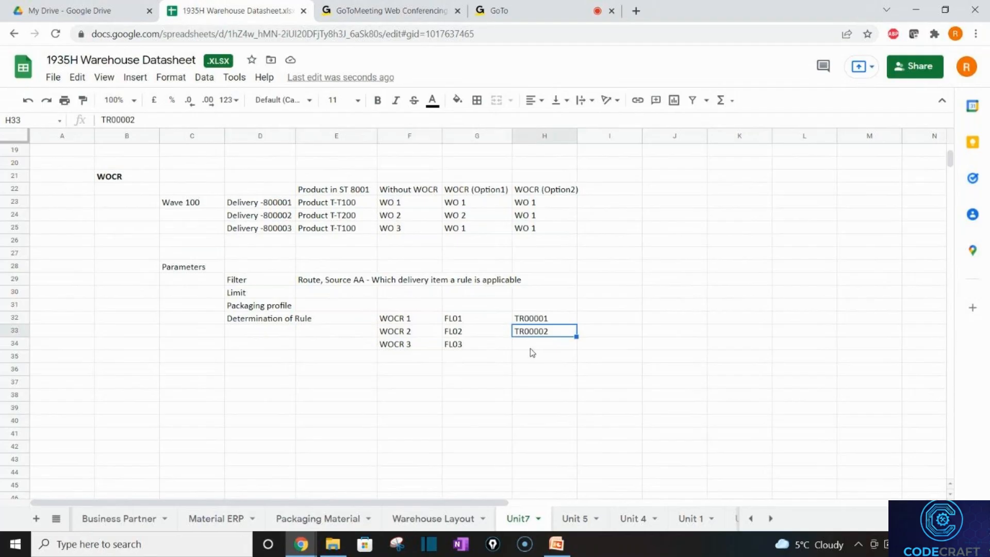
pyautogui.click(457, 320)
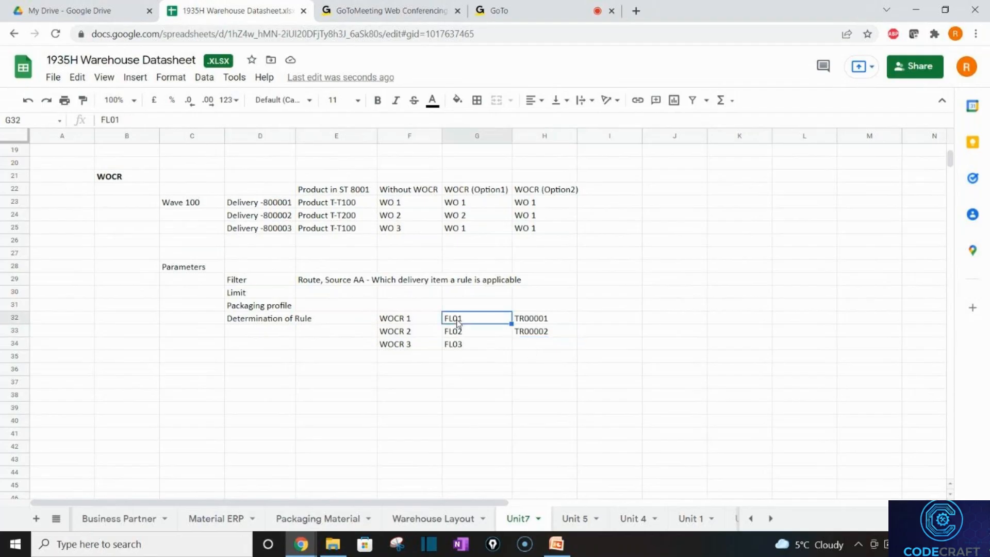
pyautogui.click(414, 322)
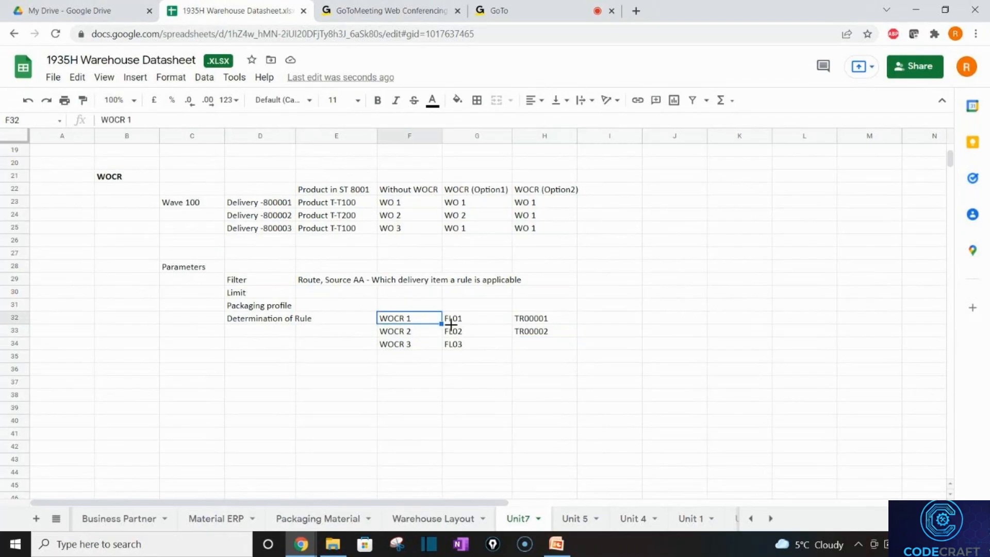
pyautogui.click(530, 325)
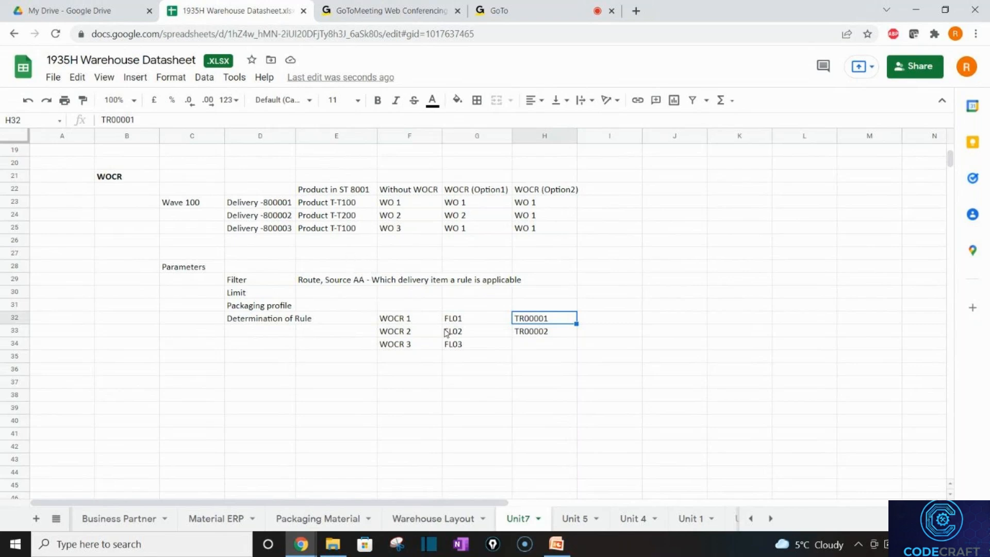
pyautogui.click(408, 320)
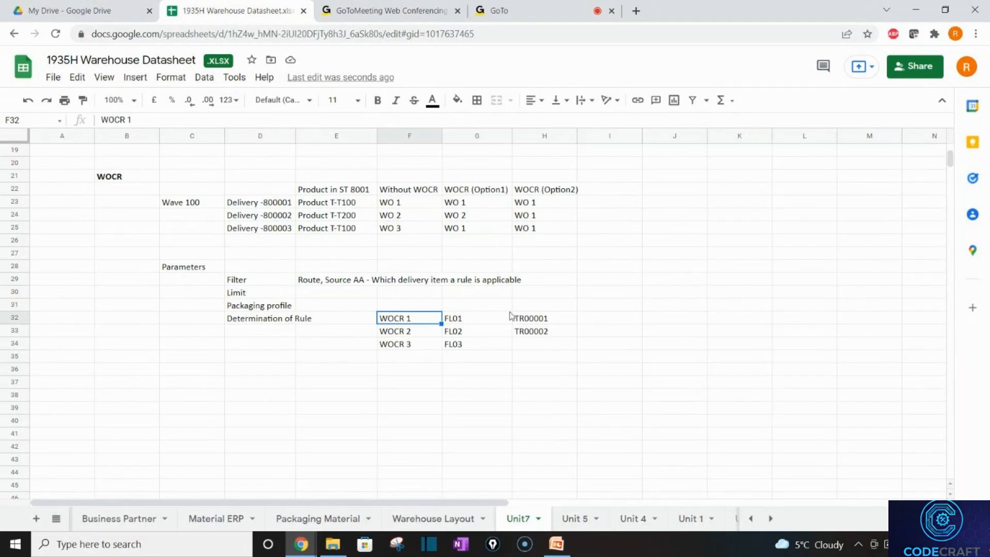
# Enter rule number TR00003 in H34, next to FL03 and below TR00001.
pyautogui.click(526, 324)
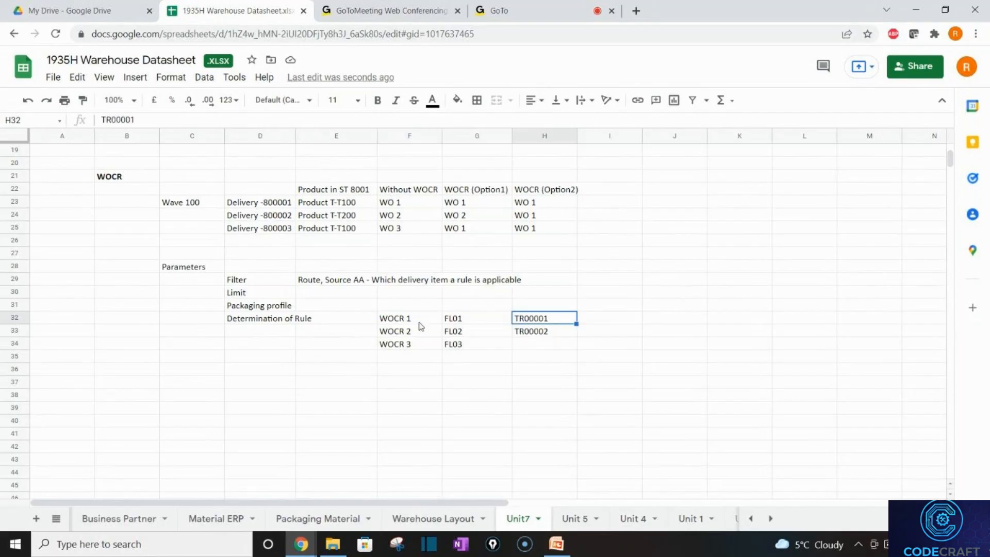
pyautogui.click(539, 344)
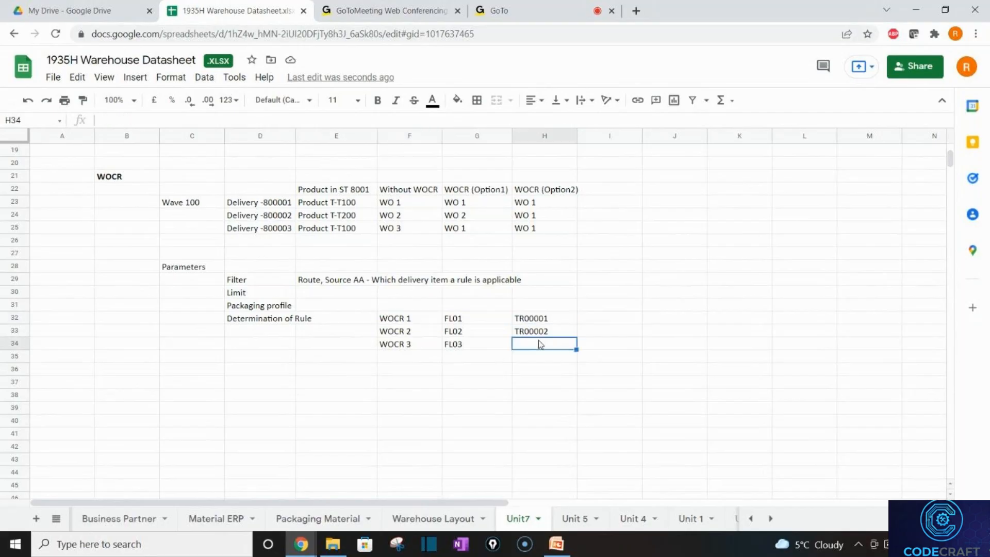
pyautogui.write('TR0003')
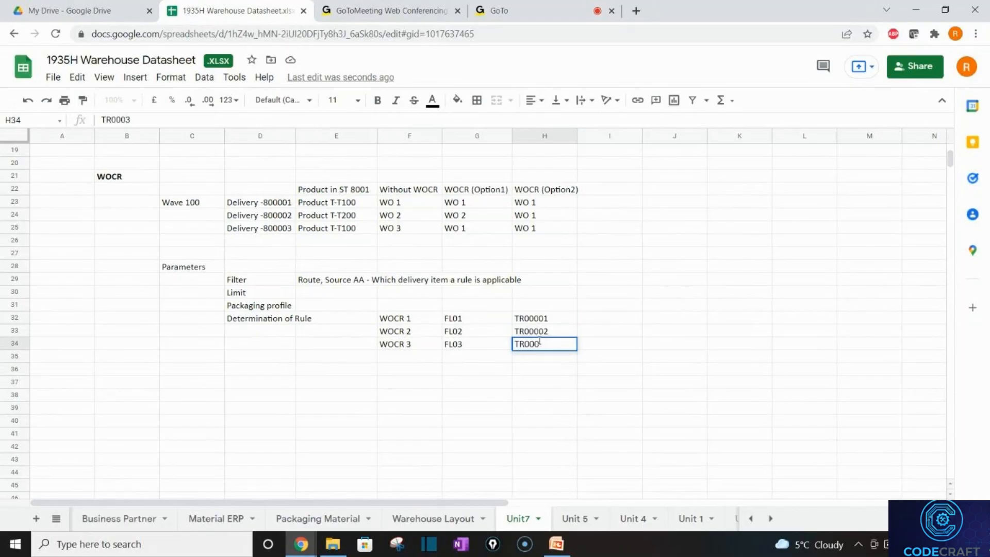
pyautogui.write('03')
pyautogui.press('Return')
pyautogui.click(541, 323)
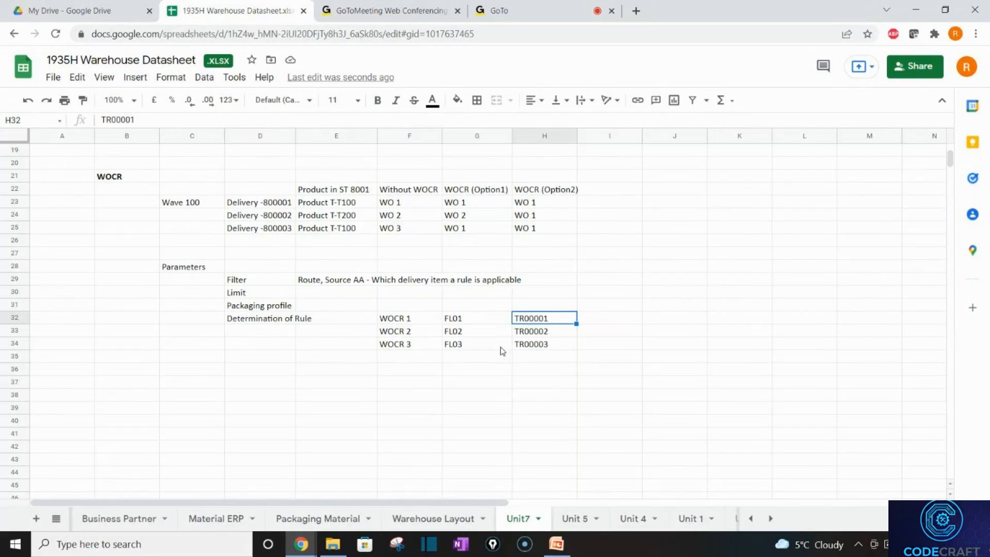
pyautogui.click(264, 284)
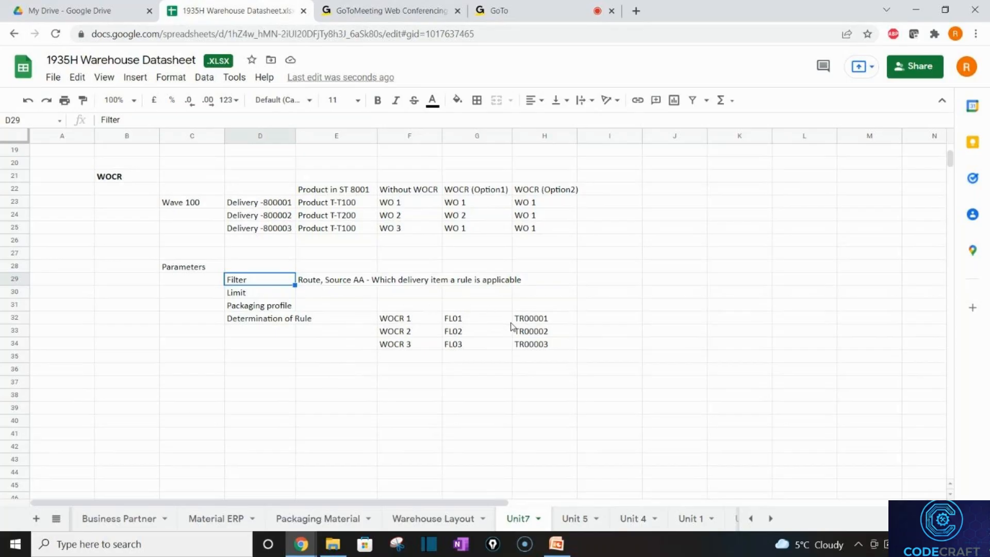
# Enter DEF in F35, the empty cell below WOCR 3.
pyautogui.moveTo(498, 320); pyautogui.dragTo(508, 350)
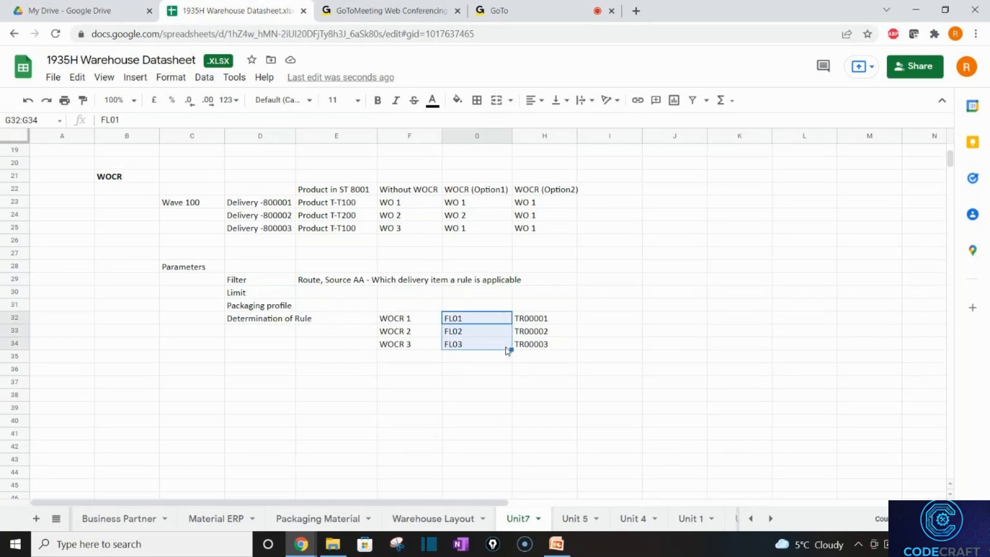
pyautogui.click(536, 362)
pyautogui.click(393, 359)
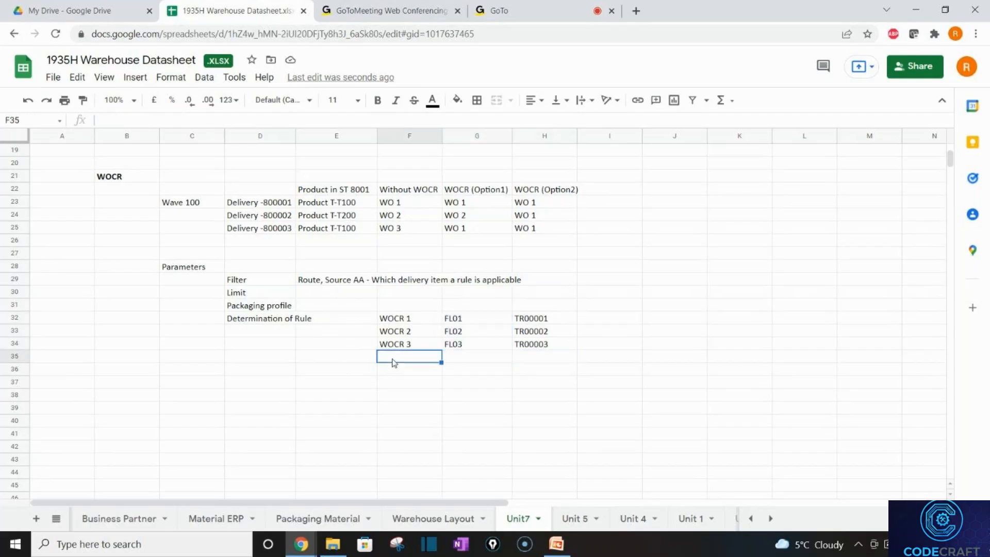
pyautogui.write('DEF')
pyautogui.press('Tab')
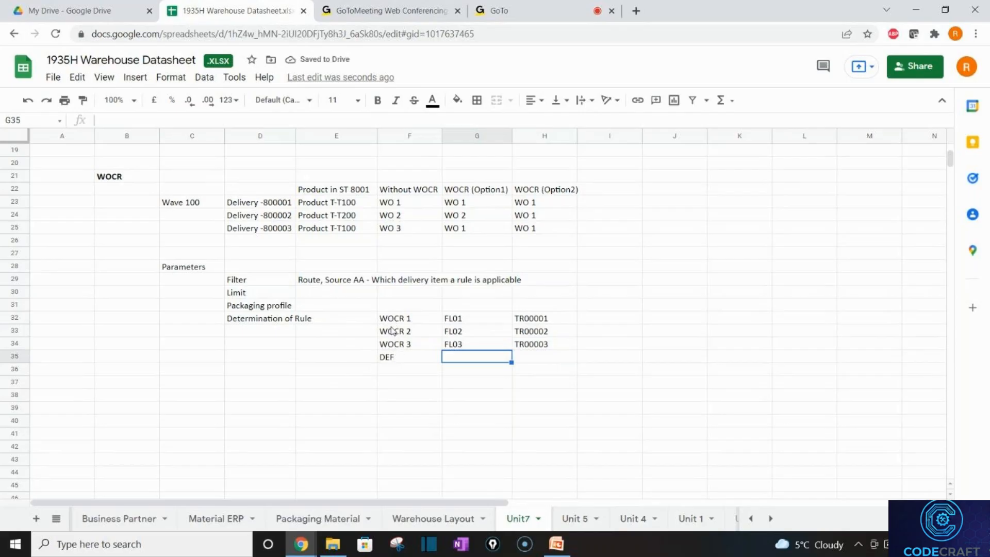
# Extend the F35 entry from DEF to DEF/UNDE.
pyautogui.click(382, 362)
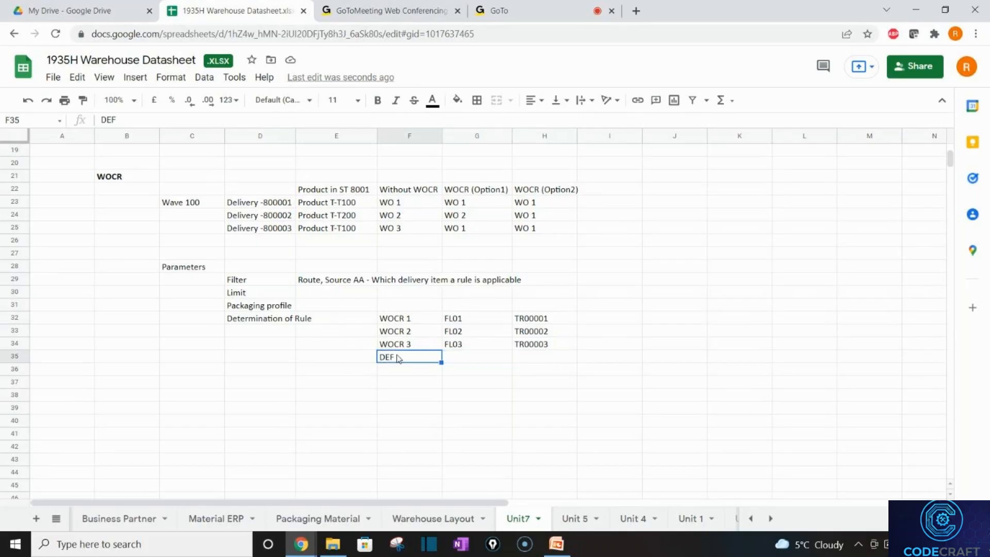
pyautogui.doubleClick(399, 358)
pyautogui.write('/UNDE')
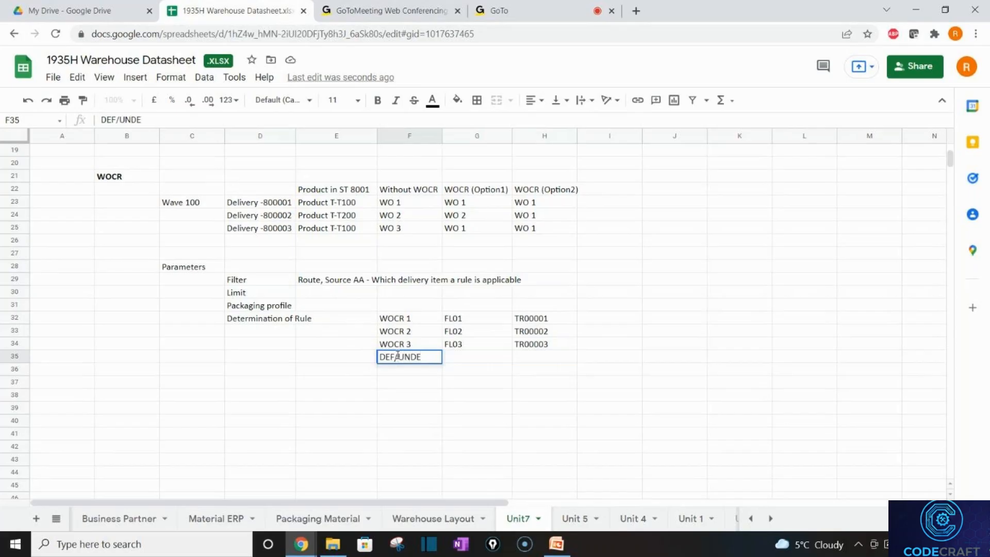
pyautogui.click(438, 409)
pyautogui.click(405, 357)
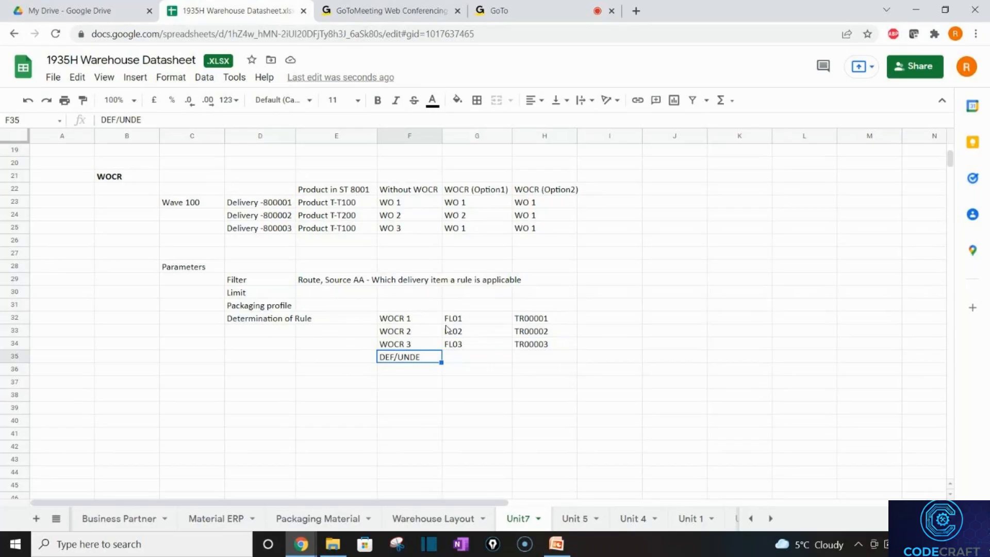
pyautogui.click(281, 242)
pyautogui.click(310, 295)
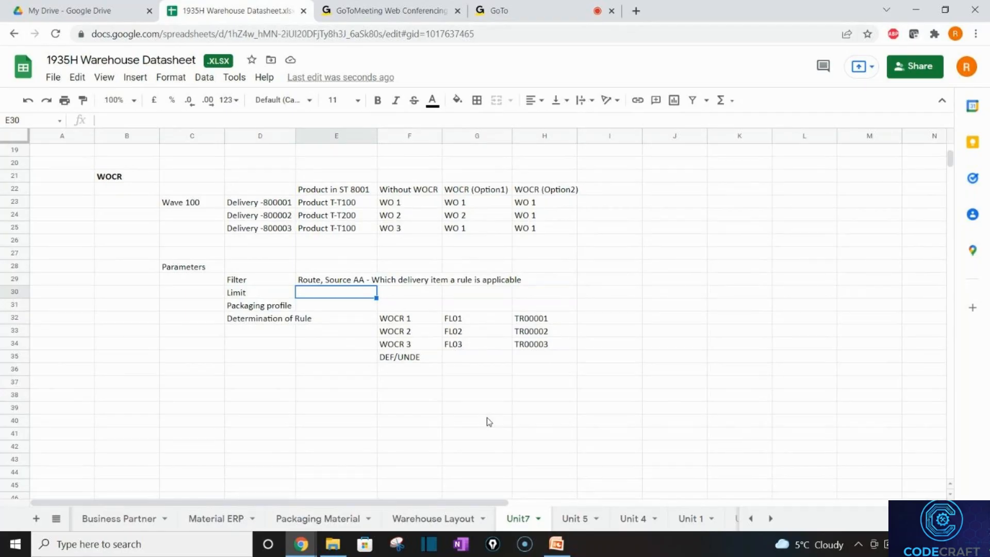
# Fill the Limit row with 'WO size' and '5 WO for 50 task (Size 10 task per order)'.
pyautogui.write('WO size')
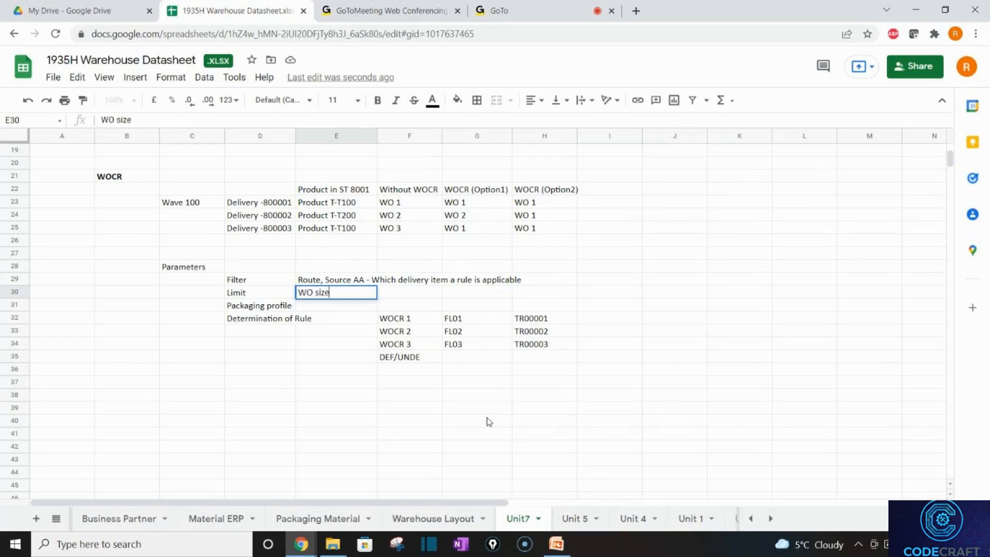
pyautogui.press('Return')
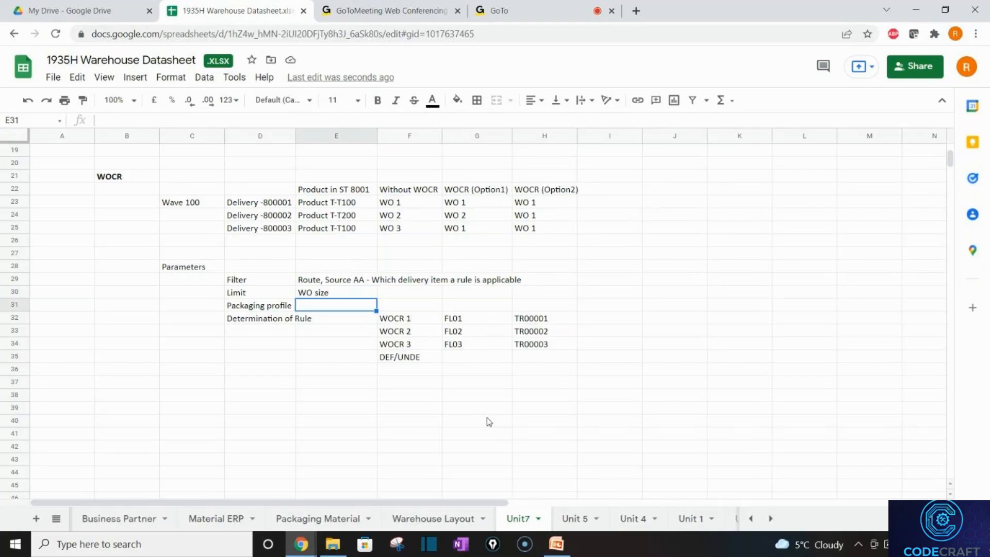
pyautogui.click(396, 298)
pyautogui.doubleClick(395, 296)
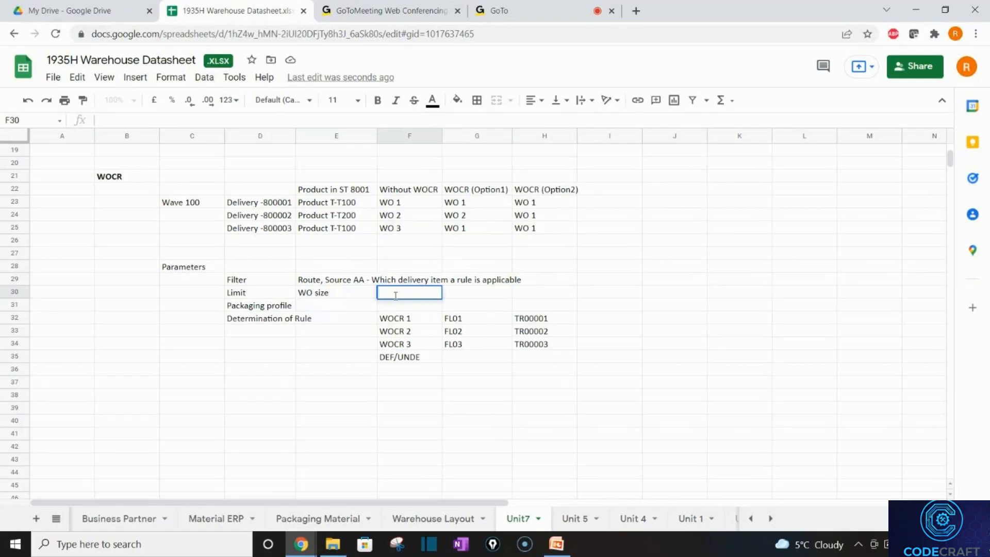
pyautogui.write('5 WO for 50 ')
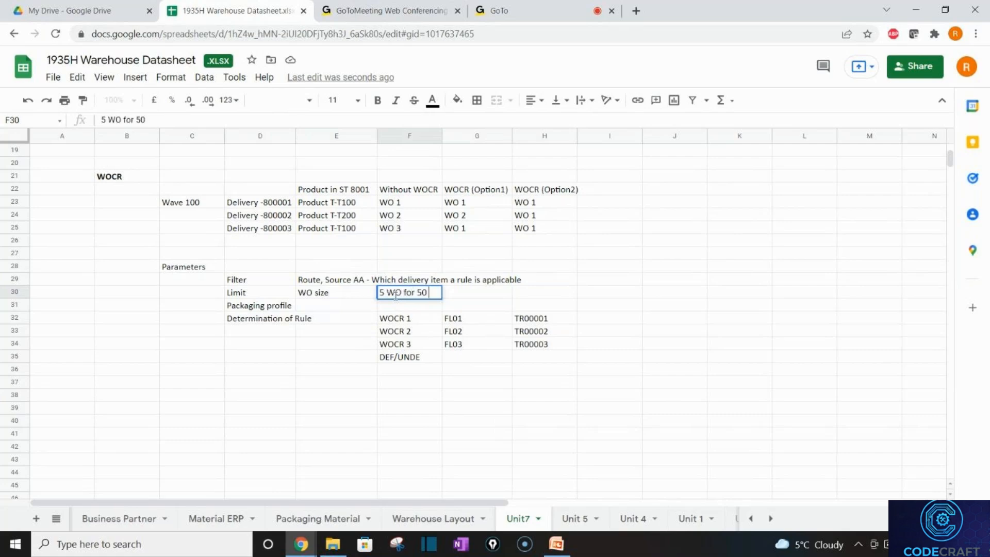
pyautogui.write('task')
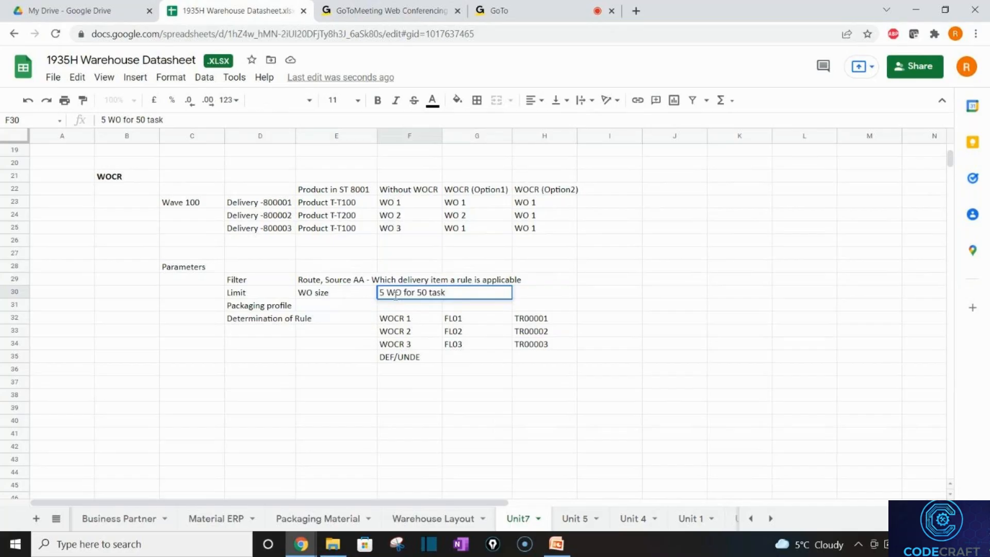
pyautogui.write('.')
pyautogui.press('BackSpace')
pyautogui.write('(Size ')
pyautogui.write('10')
pyautogui.write(' task')
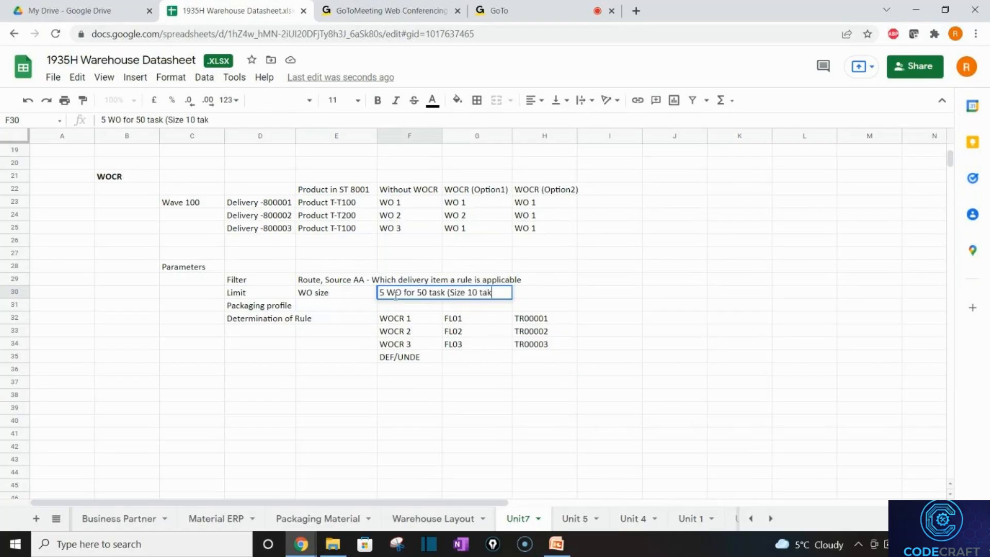
pyautogui.write(' per p')
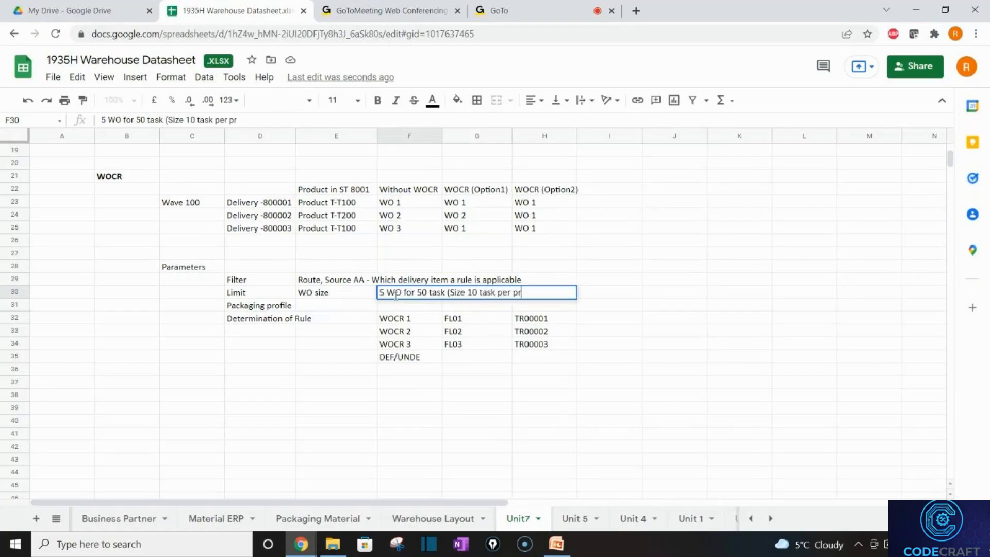
pyautogui.press('BackSpace')
pyautogui.write('order)')
pyautogui.press('Return')
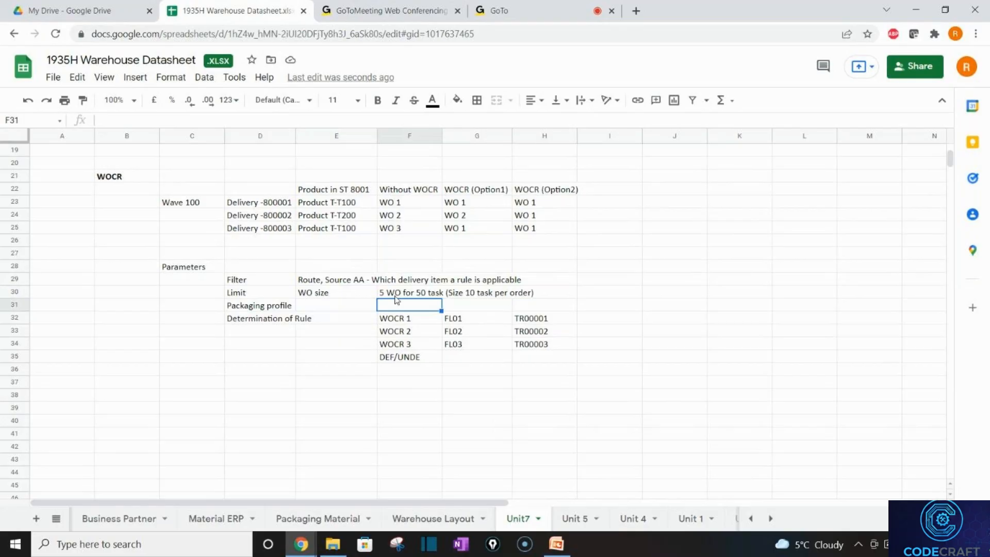
pyautogui.press('Left')
pyautogui.press('Left')
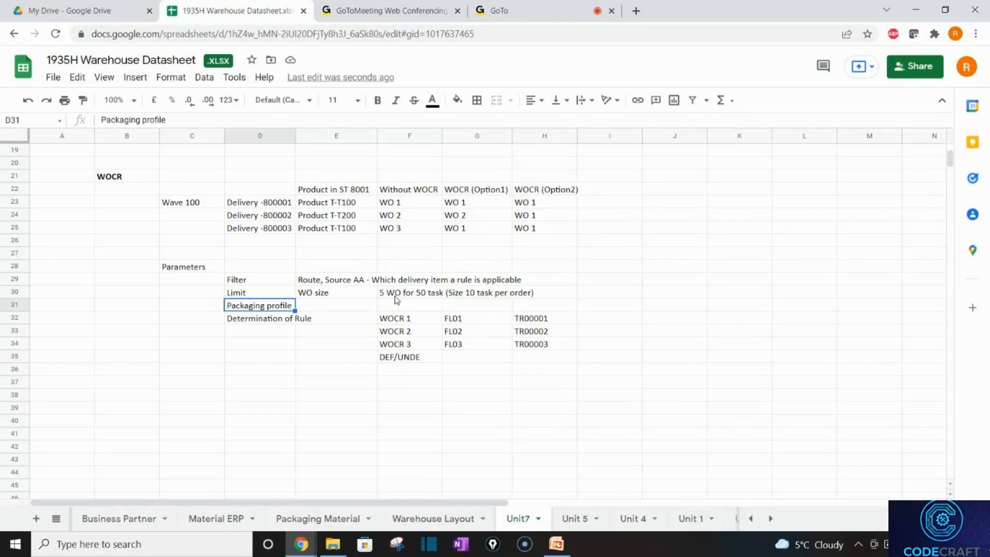
# Enter 'Packaging material proposal' in E31 beside Packaging profile.
pyautogui.press('Right')
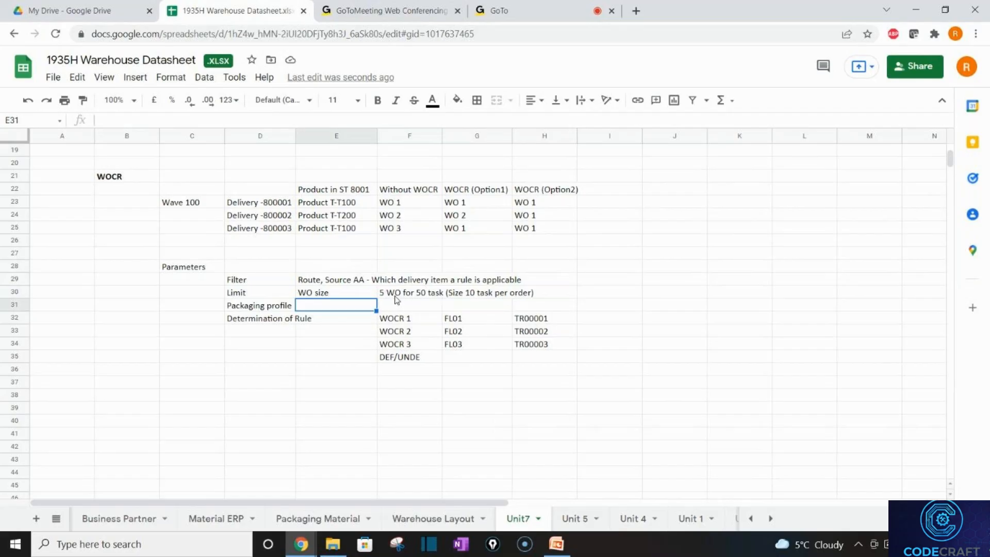
pyautogui.write('Packagi')
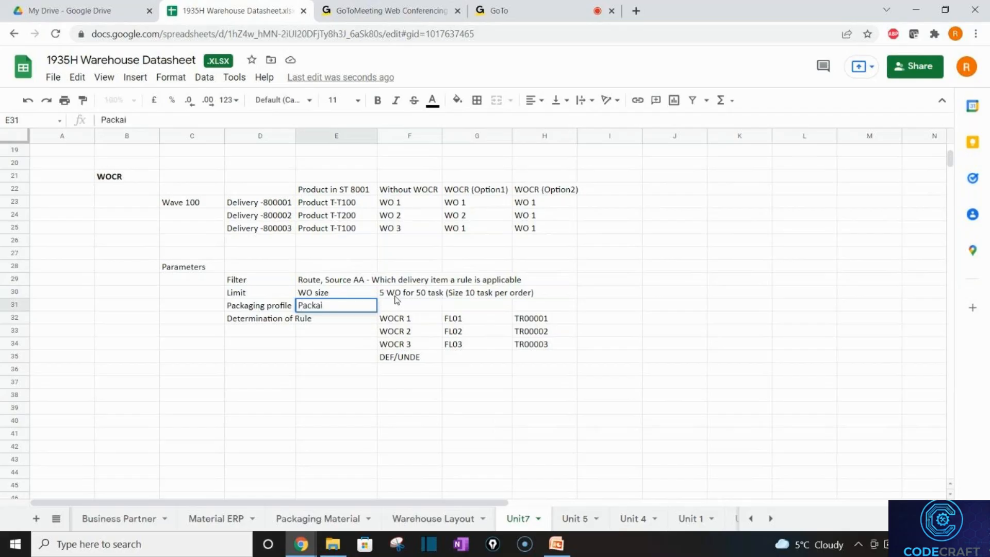
pyautogui.write('ng material')
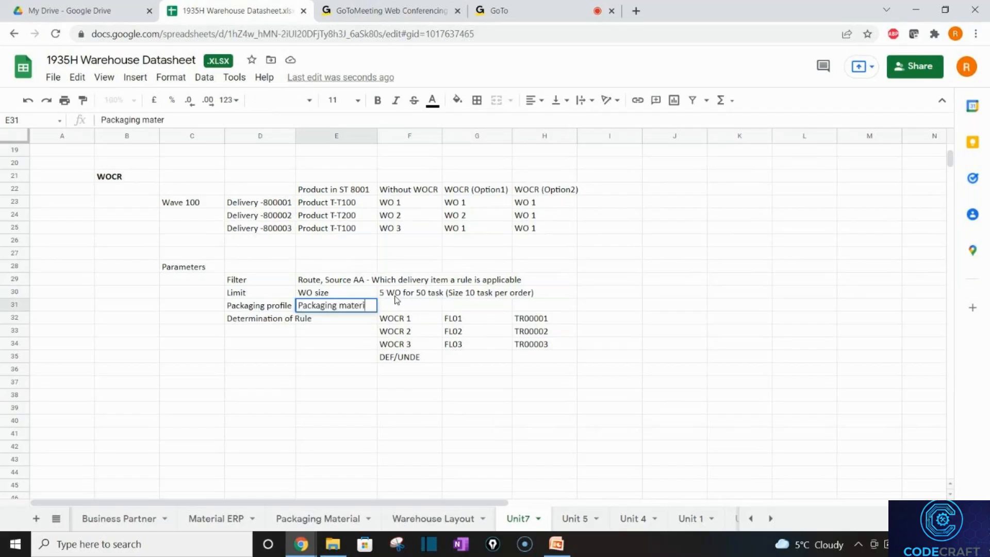
pyautogui.write(' proposal')
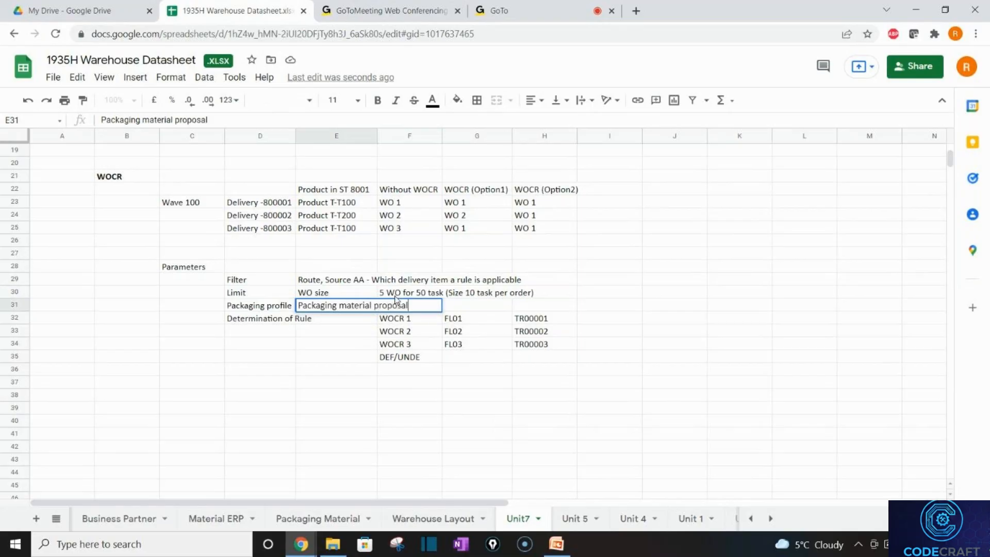
pyautogui.press('Return')
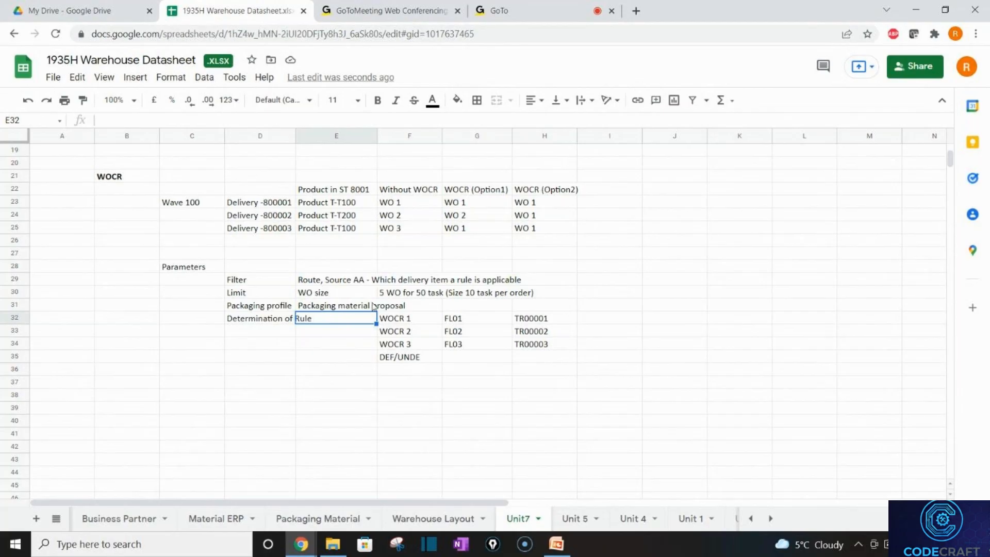
pyautogui.click(373, 306)
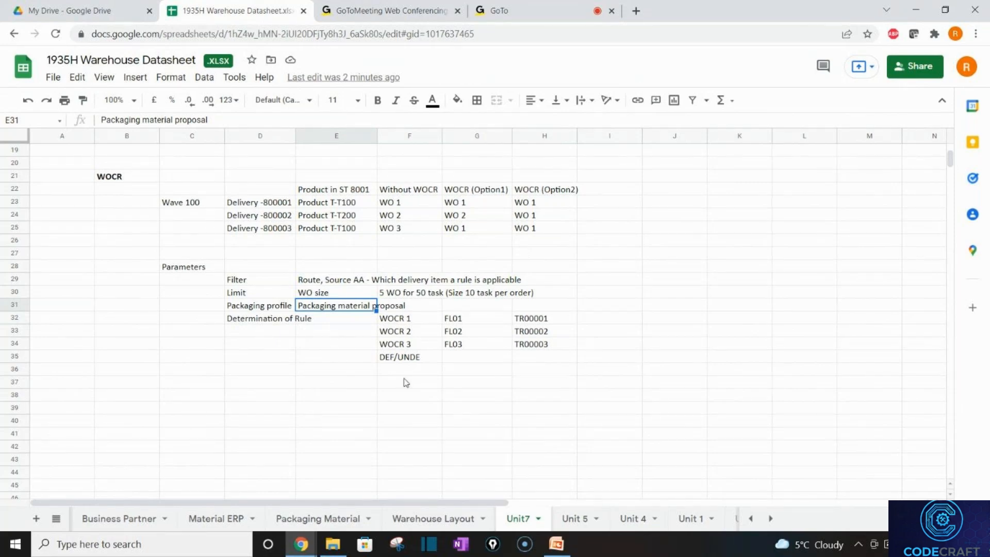
# Open the Warehouse Layout sheet and point out the packing area and pump storage.
pyautogui.click(415, 515)
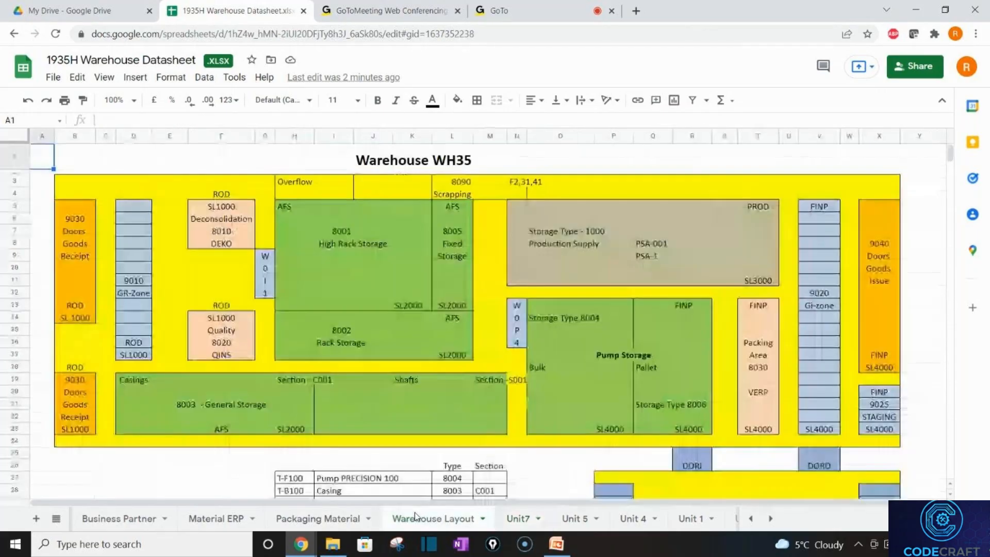
pyautogui.click(764, 330)
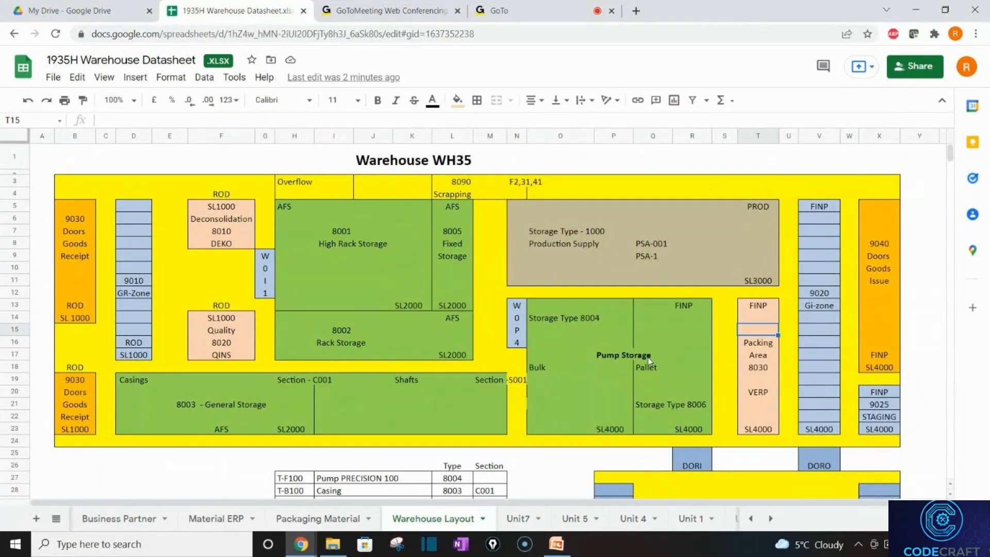
pyautogui.click(617, 342)
pyautogui.moveTo(661, 343); pyautogui.dragTo(467, 359)
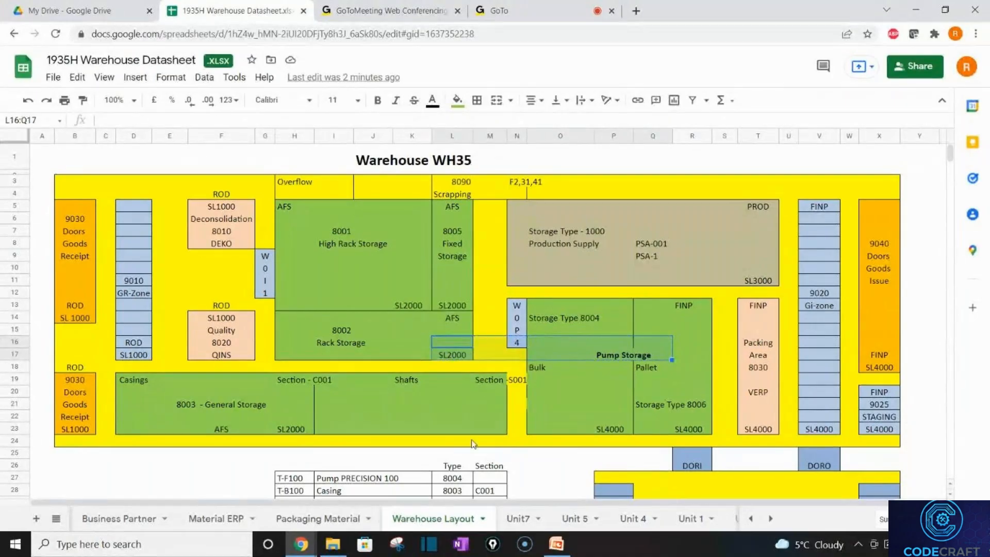
pyautogui.click(772, 332)
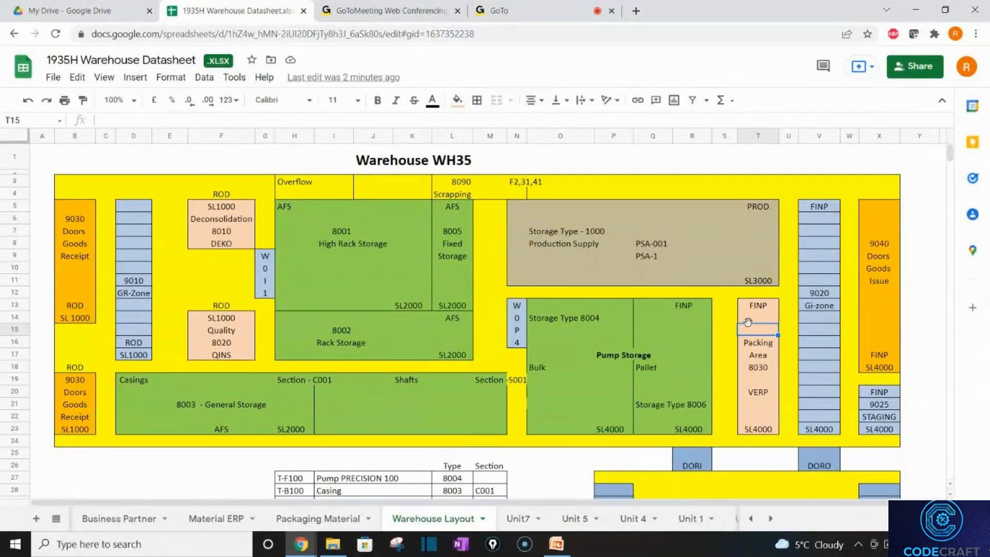
# Walk through Pump Storage's pallet, bin and Bulk sections, then the Gi-zone goods issue area.
pyautogui.click(647, 335)
pyautogui.click(605, 358)
pyautogui.click(636, 374)
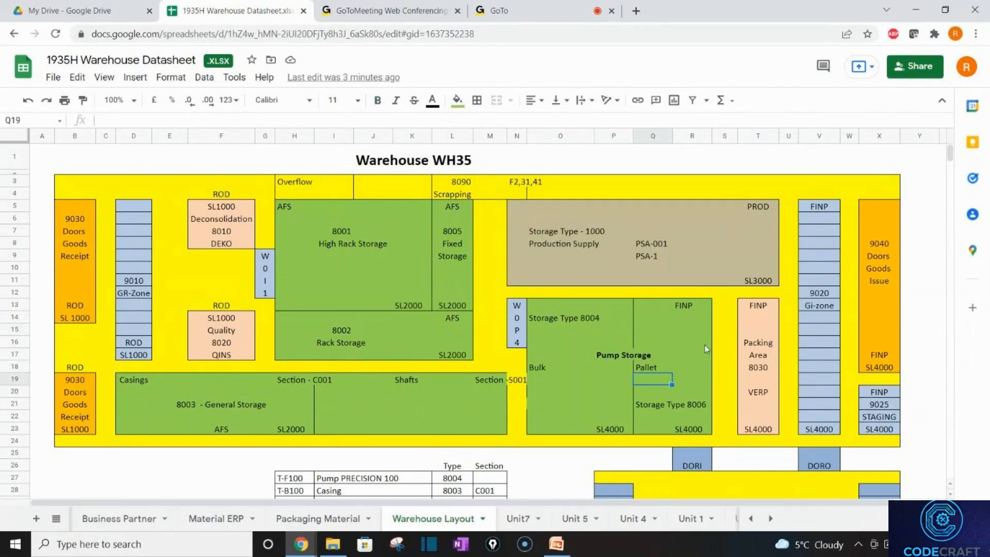
pyautogui.click(762, 355)
pyautogui.click(618, 376)
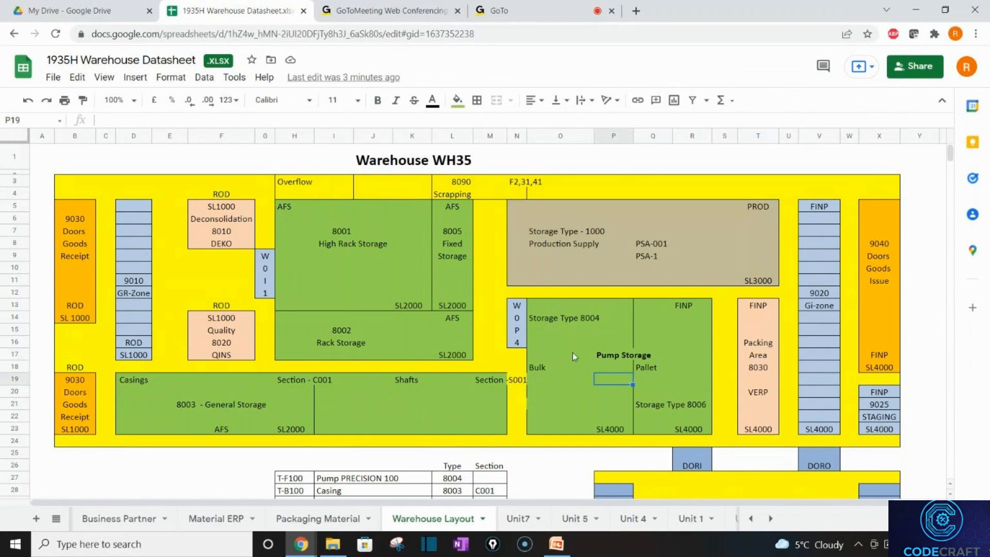
pyautogui.click(573, 351)
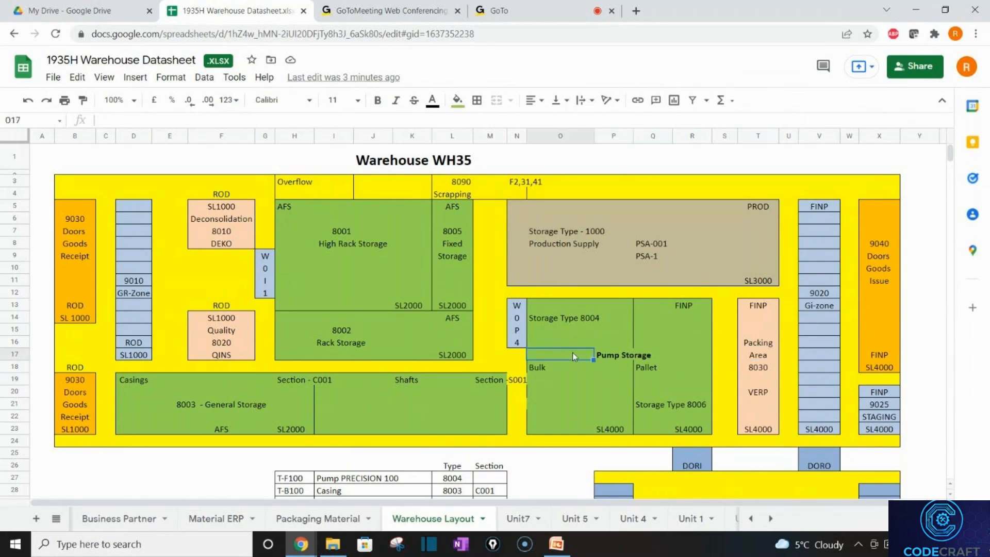
pyautogui.click(814, 305)
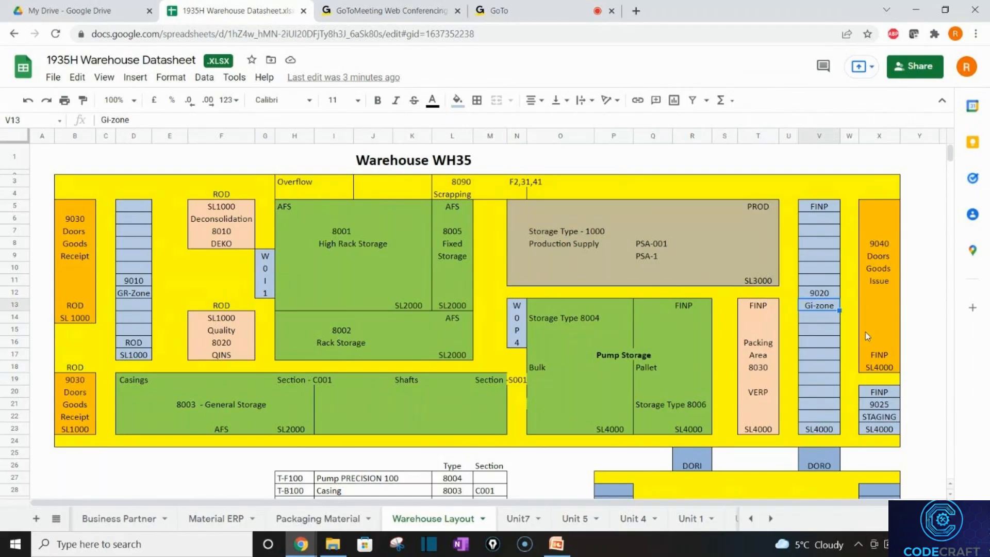
# Return to the Unit7 sheet and step through rules WOCR 1, WOCR 2, WOCR 3 and DEF/UNDE.
pyautogui.click(517, 518)
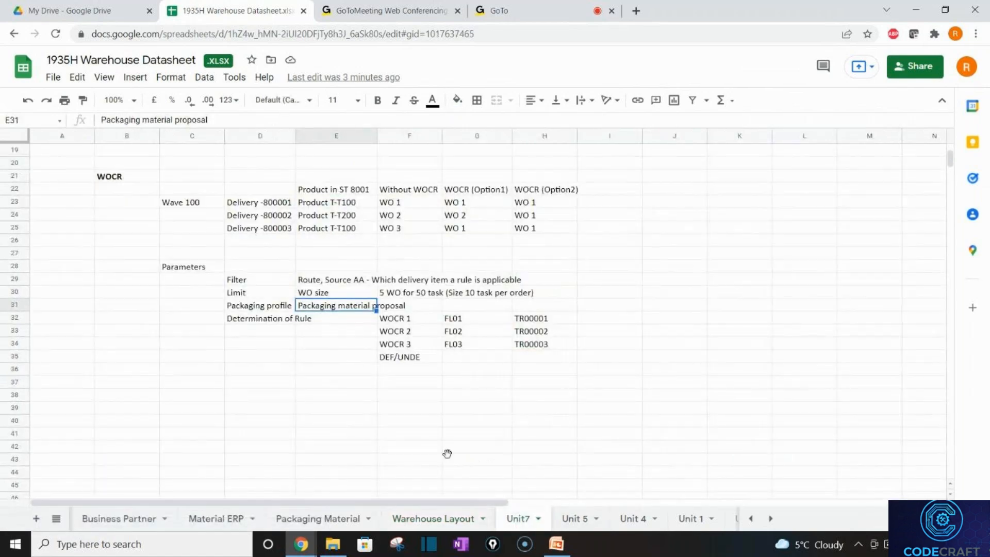
pyautogui.click(447, 453)
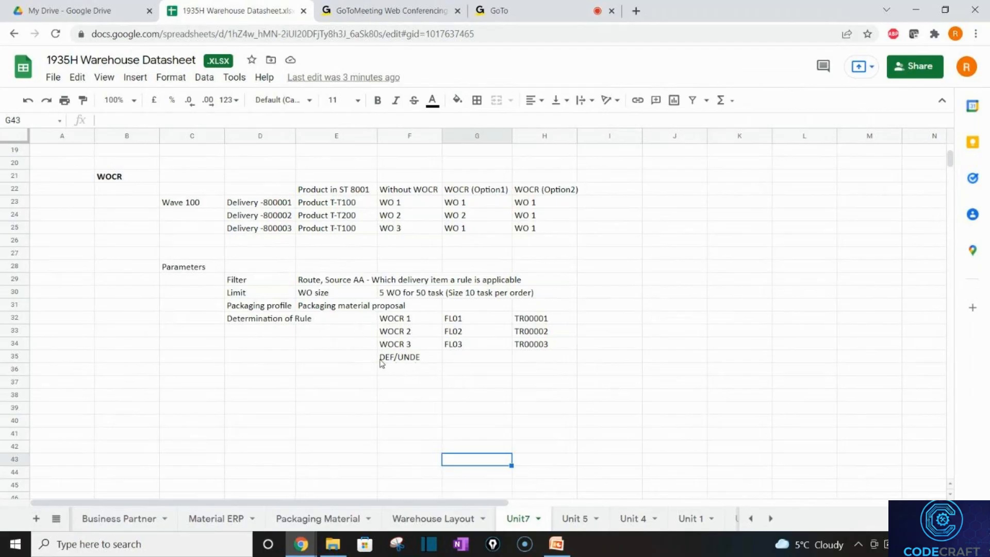
pyautogui.click(403, 320)
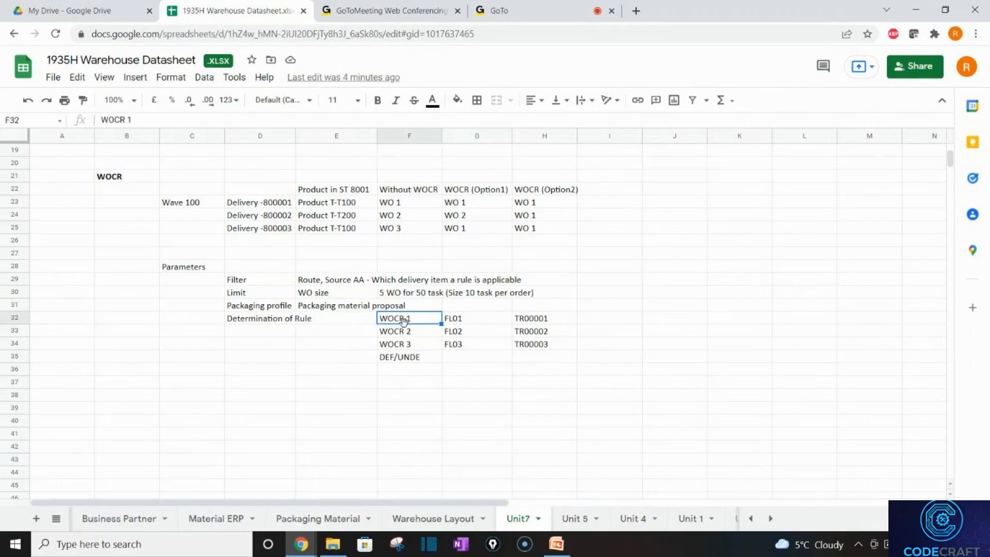
pyautogui.press('Down')
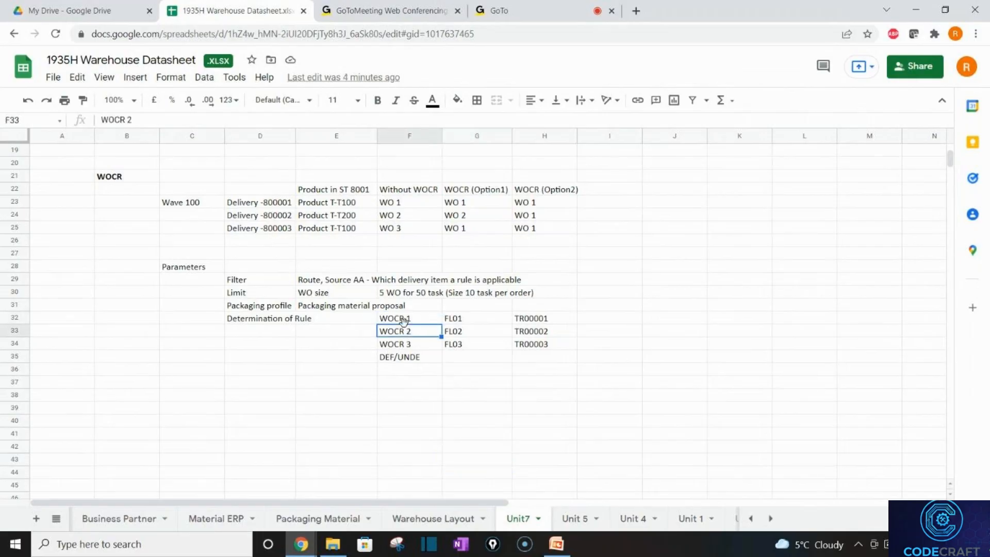
pyautogui.press('Down')
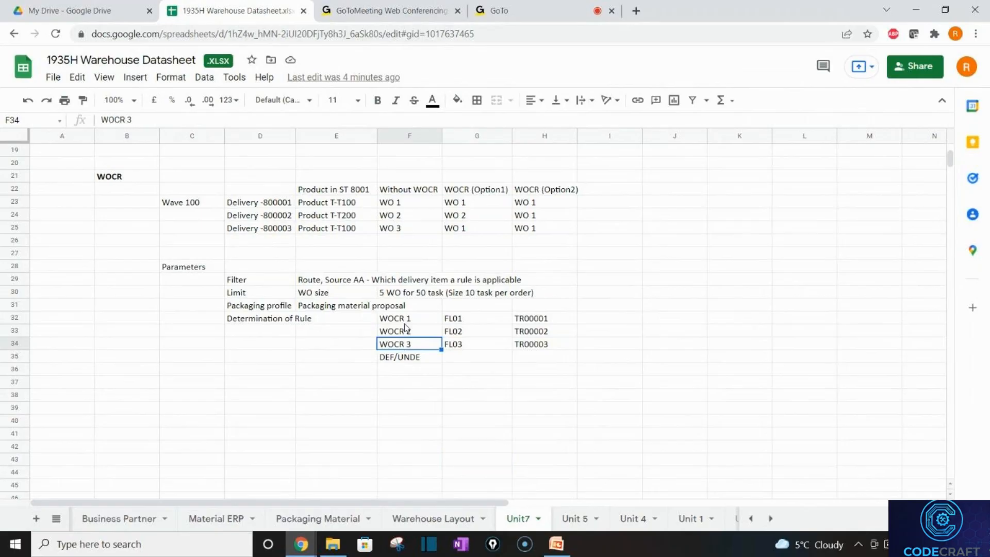
pyautogui.press('Down')
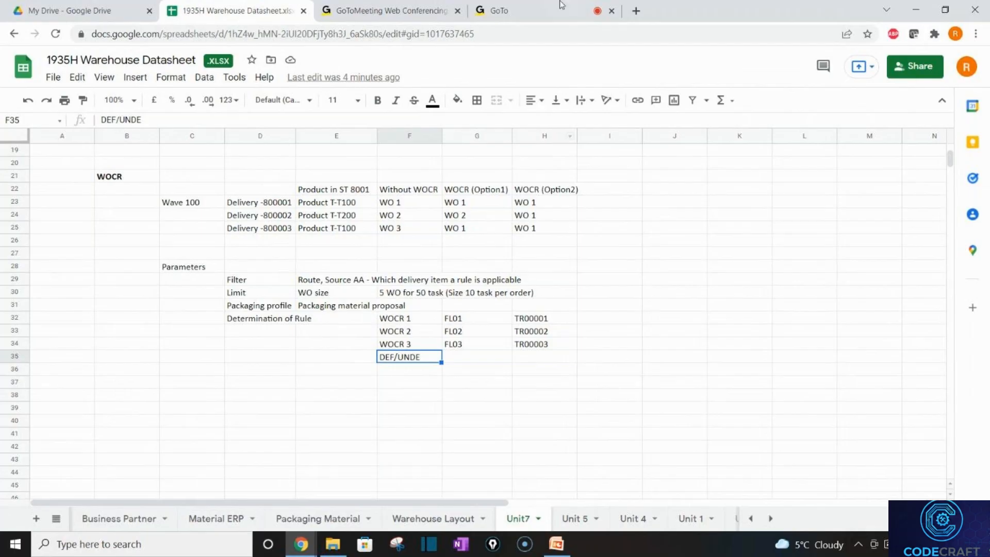
# Glance at the GoTo meeting tab, then select the Packaging material proposal entry.
pyautogui.click(514, 6)
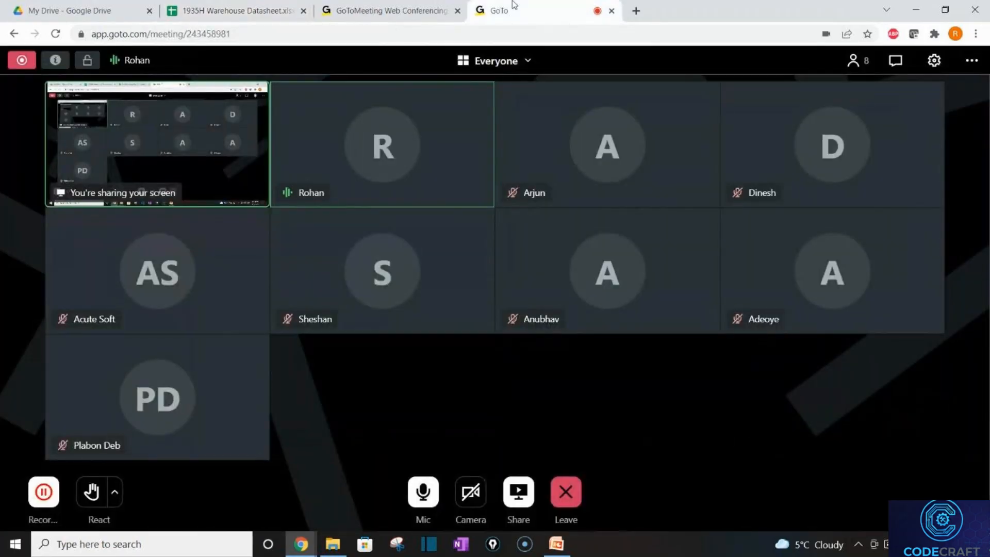
pyautogui.click(229, 8)
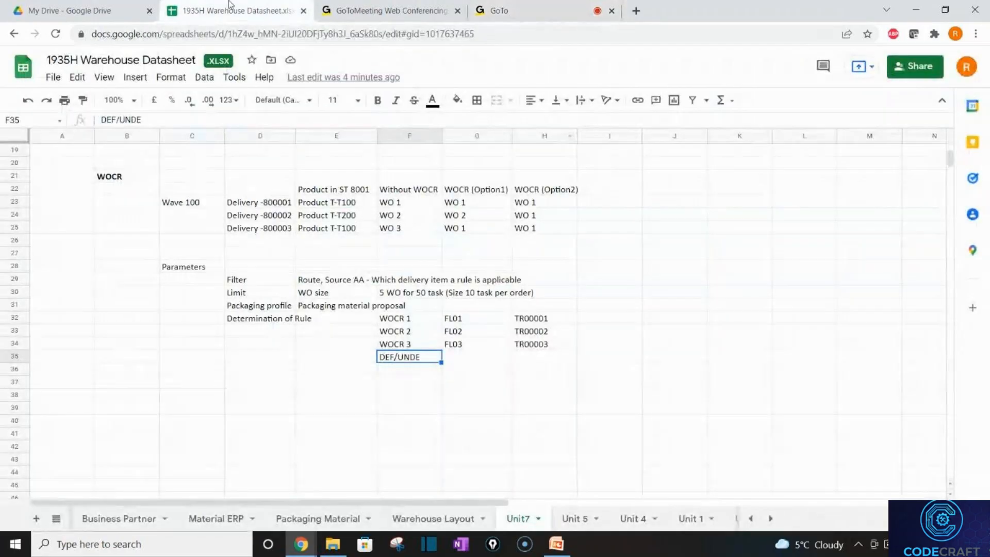
pyautogui.click(320, 309)
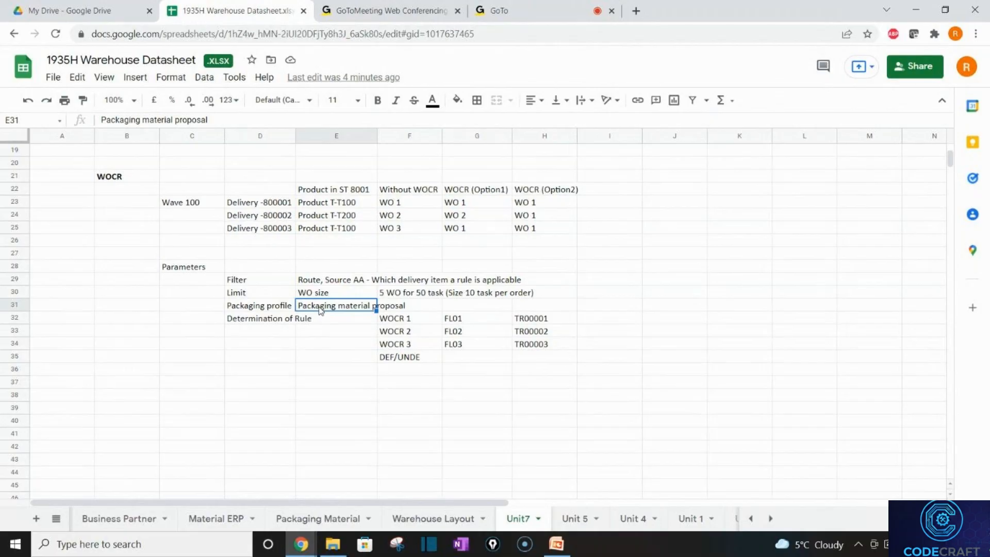
# Launch Remote Desktop Connection via Run and connect to 183.82.121.251, accepting the certificate warning.
pyautogui.click(111, 549)
pyautogui.write('run')
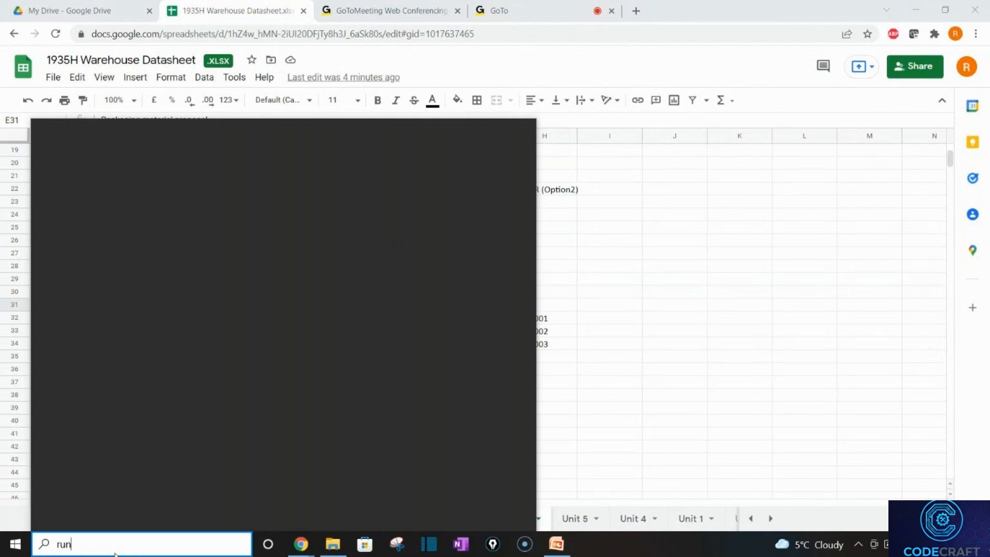
pyautogui.press('Return')
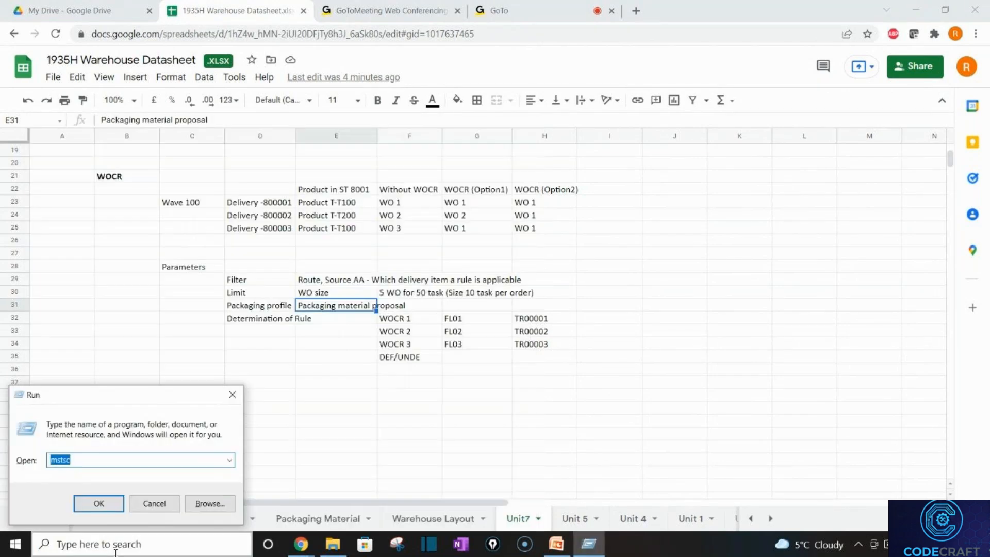
pyautogui.press('Return')
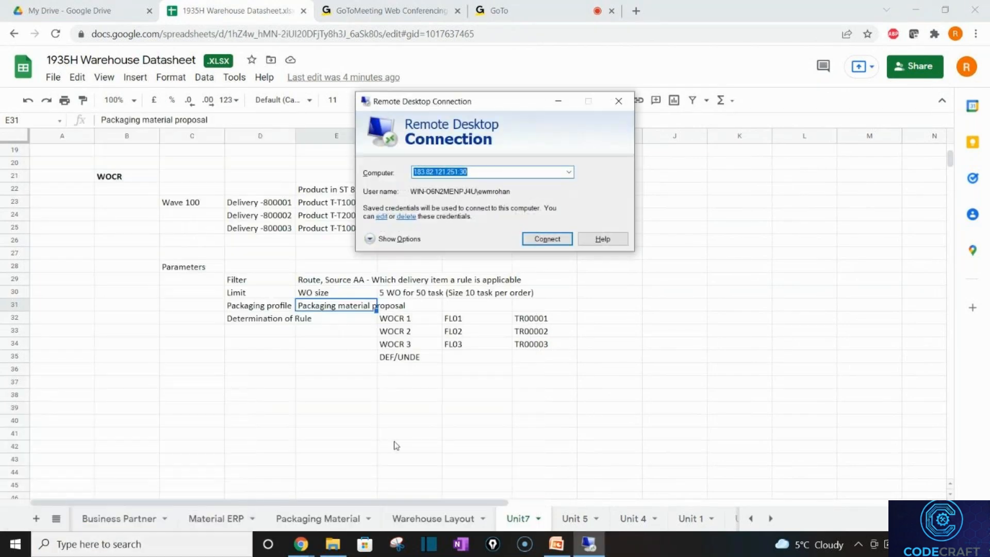
pyautogui.click(556, 244)
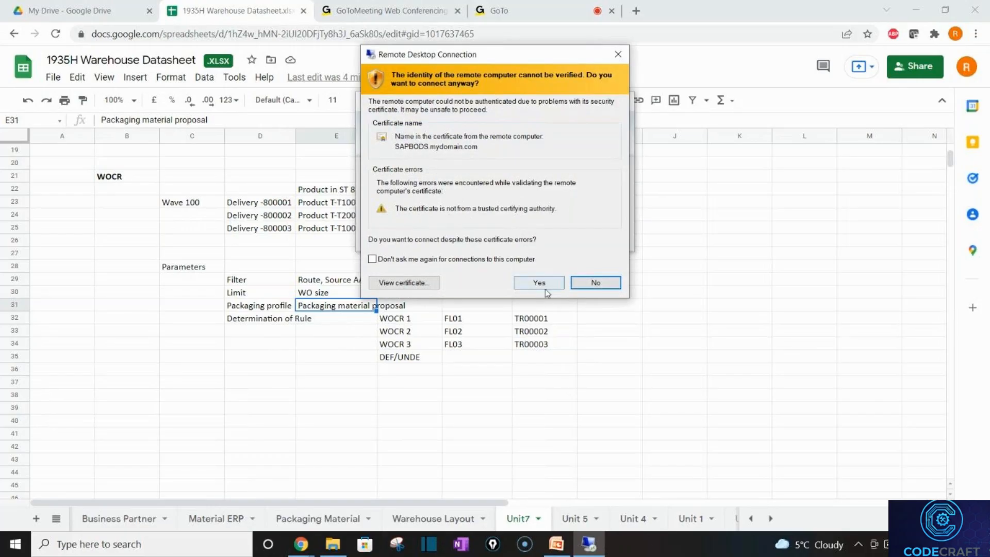
pyautogui.click(546, 288)
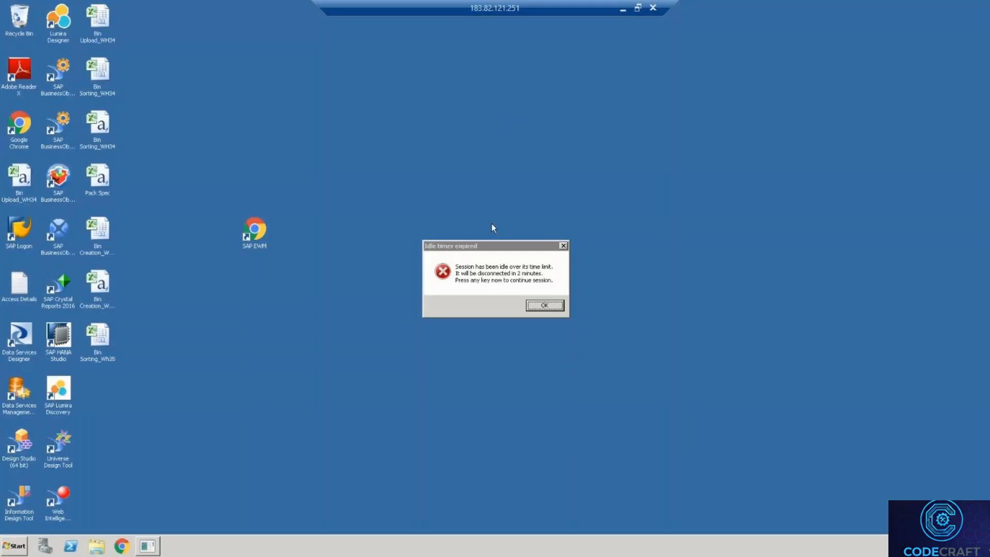
# Dismiss the idle warning, open SAP Logon to the ewm S4H system, then minimize the remote session.
pyautogui.click(544, 304)
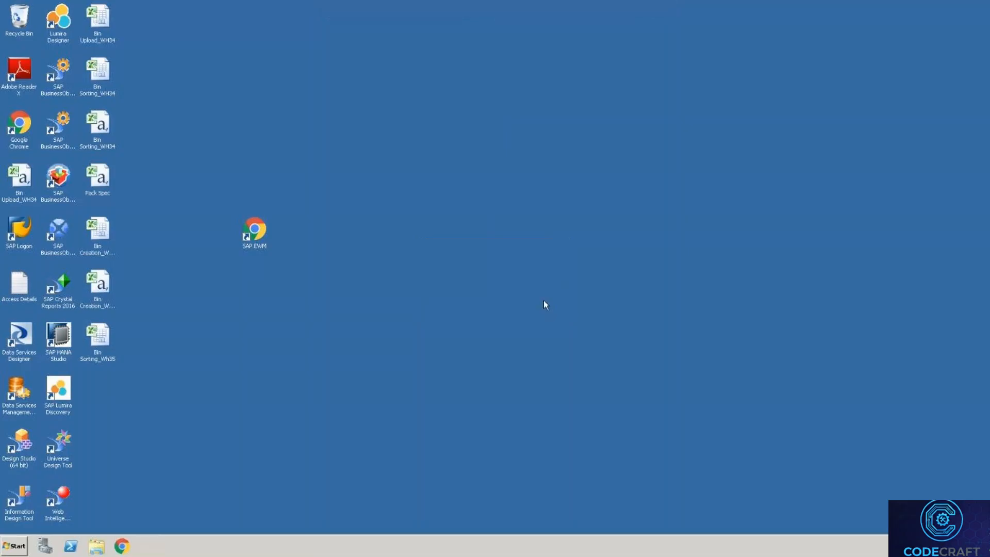
pyautogui.doubleClick(20, 232)
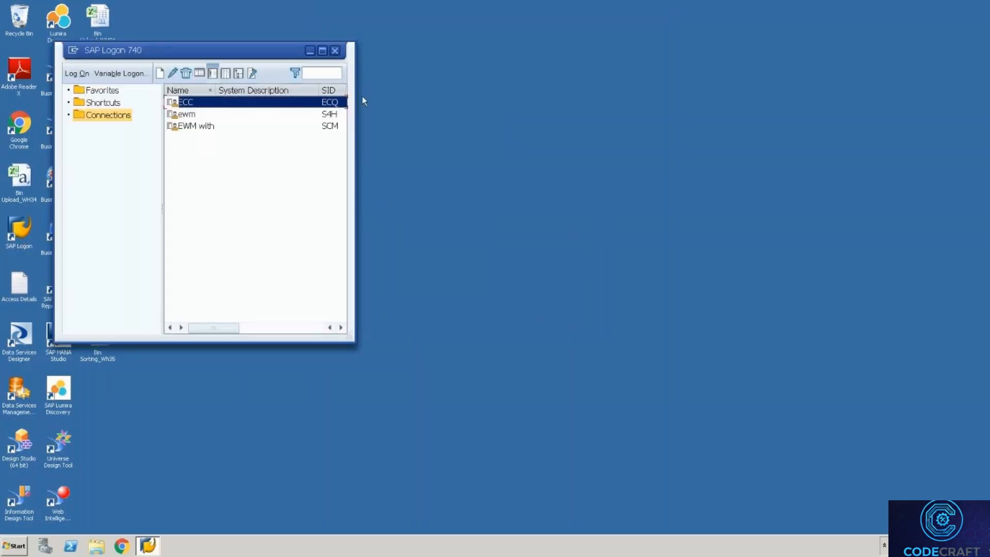
pyautogui.click(301, 119)
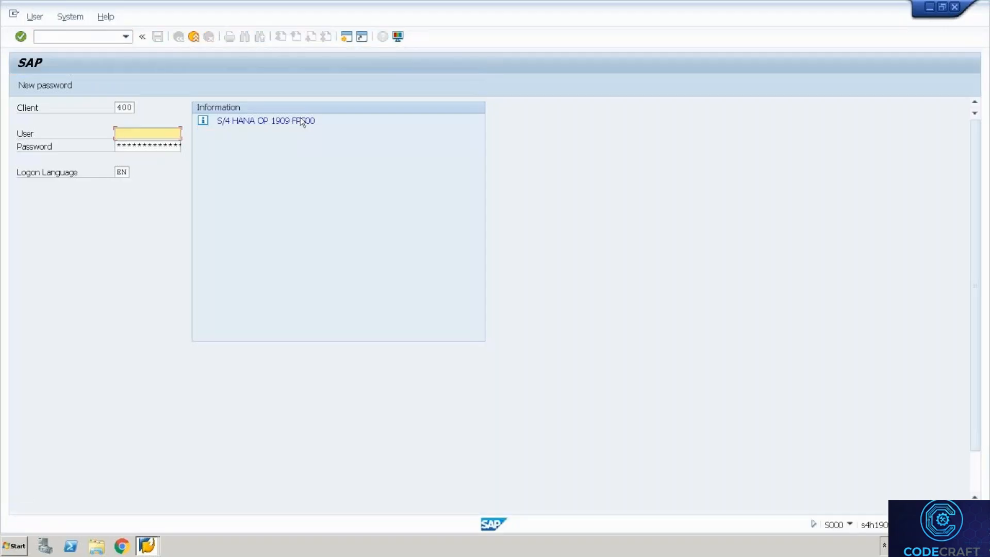
pyautogui.press('ctrl+alt+Break')
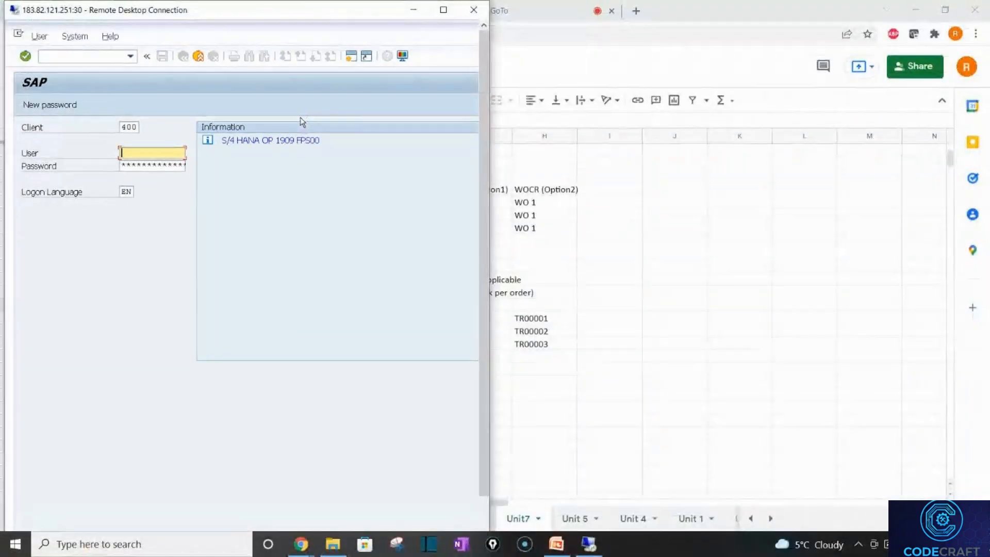
pyautogui.click(413, 9)
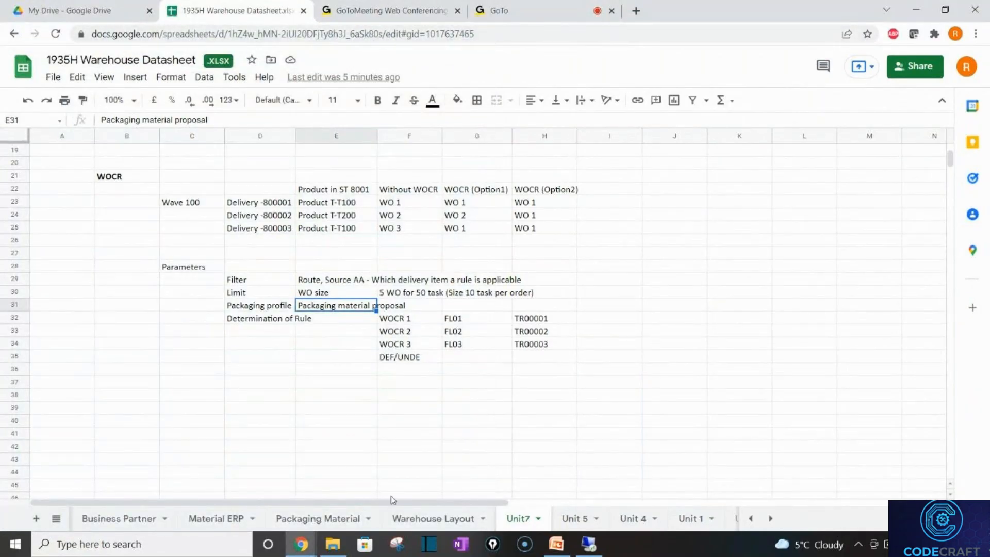
# On the Warehouse Layout sheet, point out 8001 High Rack Storage and the 9010 GR-Zone bins.
pyautogui.click(412, 516)
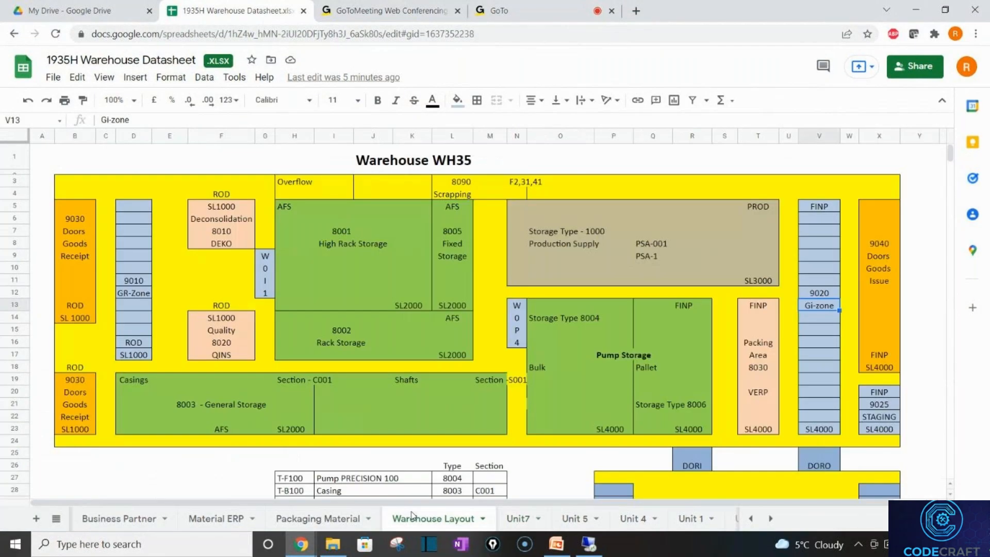
pyautogui.click(128, 243)
pyautogui.click(379, 281)
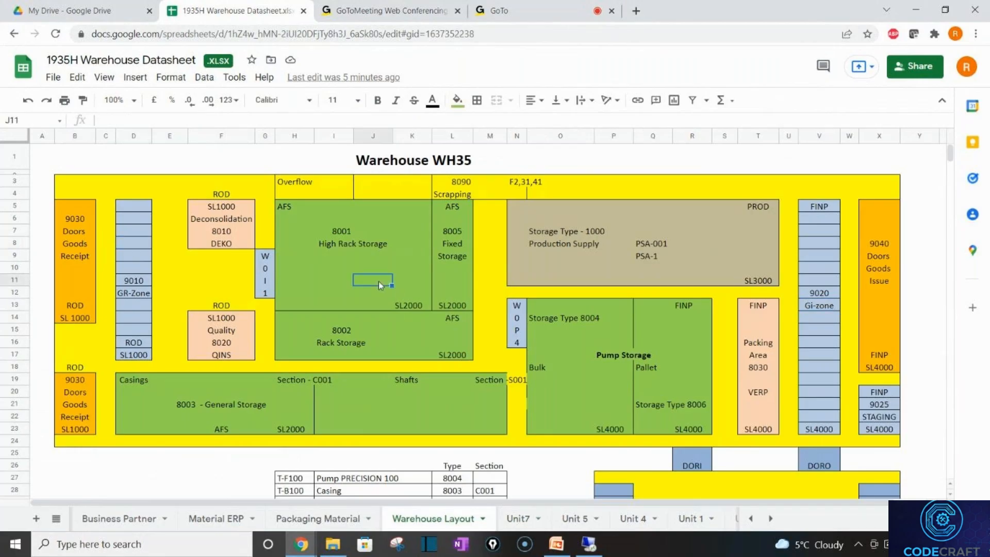
pyautogui.click(141, 268)
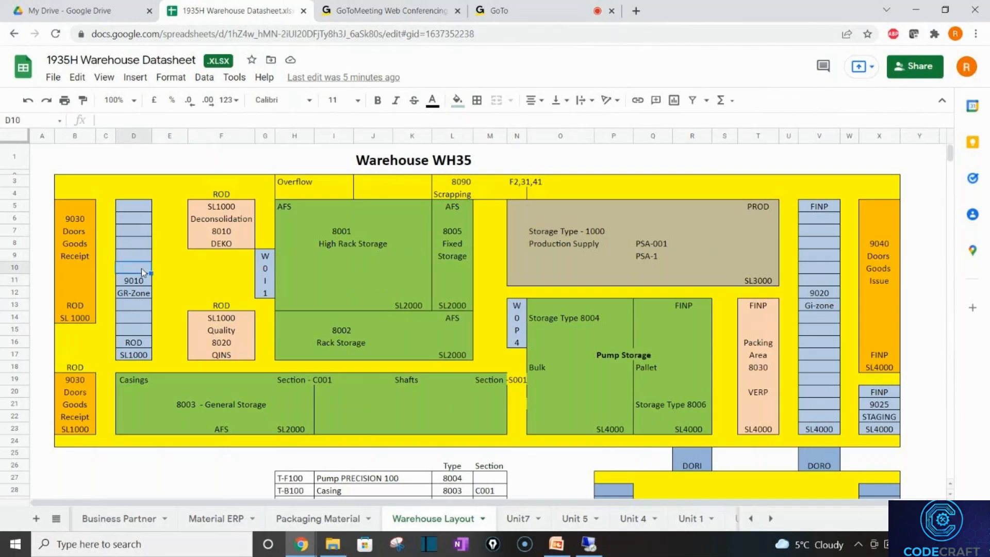
pyautogui.click(138, 233)
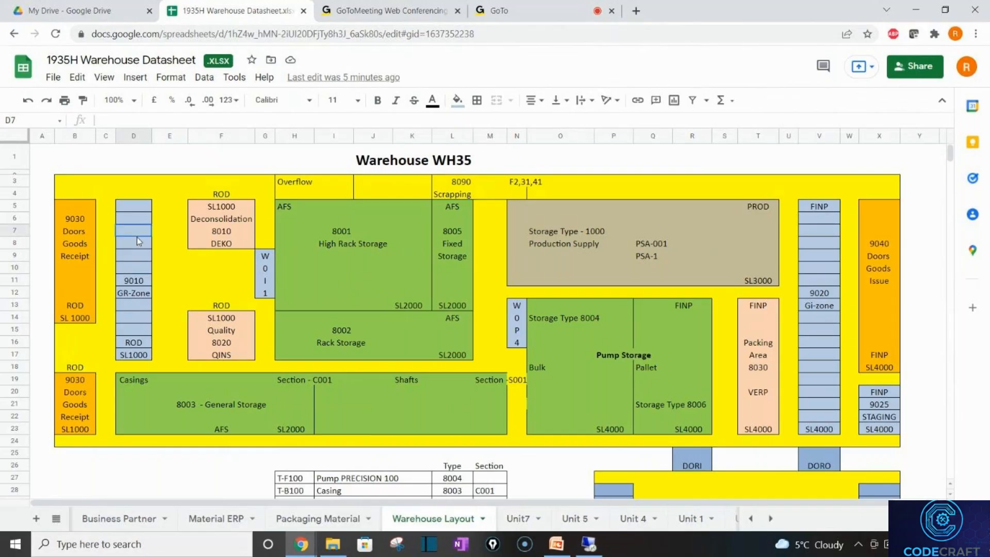
pyautogui.click(320, 280)
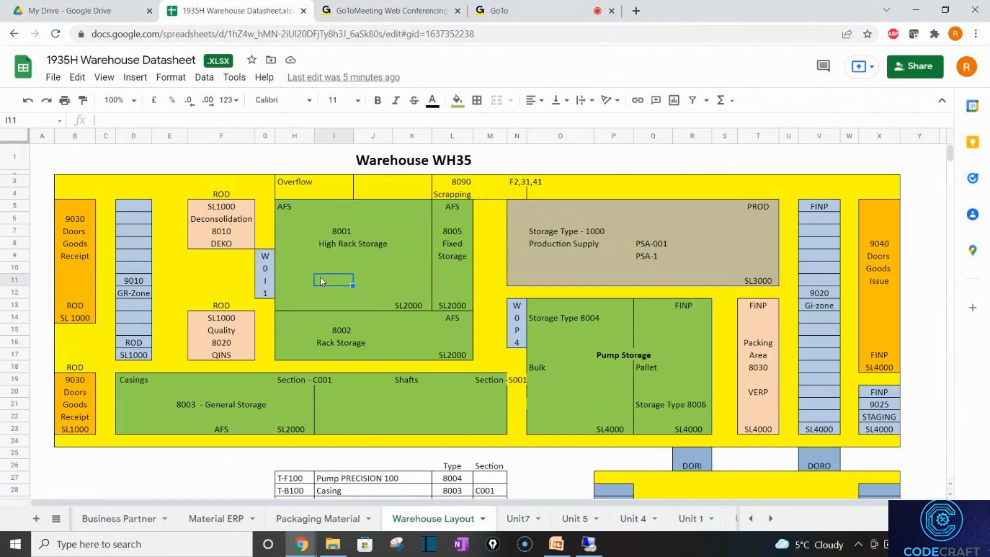
pyautogui.hotkey('alt', 'Tab')
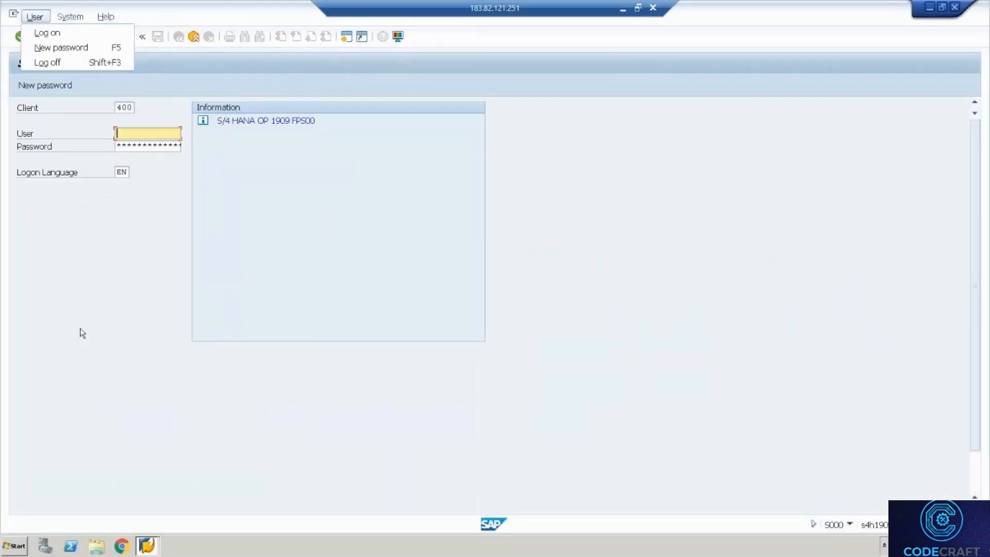
# Log on to client 400 with the saved user name and the account password.
pyautogui.click(88, 290)
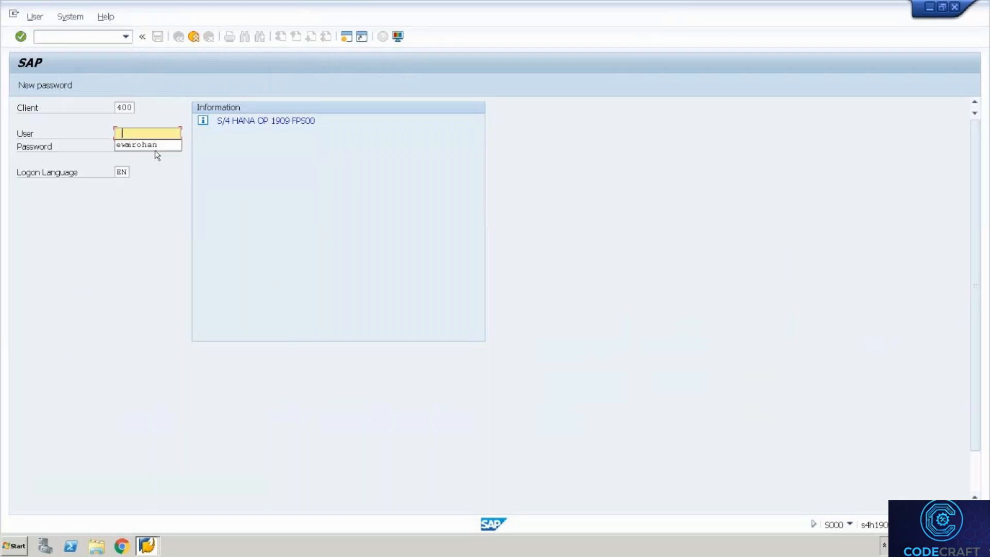
pyautogui.press('Down')
pyautogui.press('Tab')
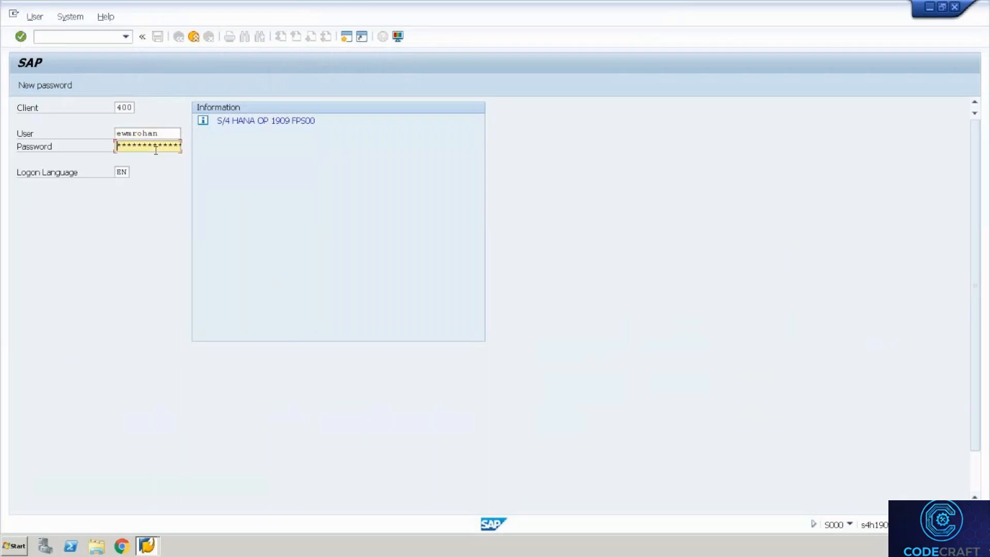
pyautogui.write('******************')
pyautogui.press('Return')
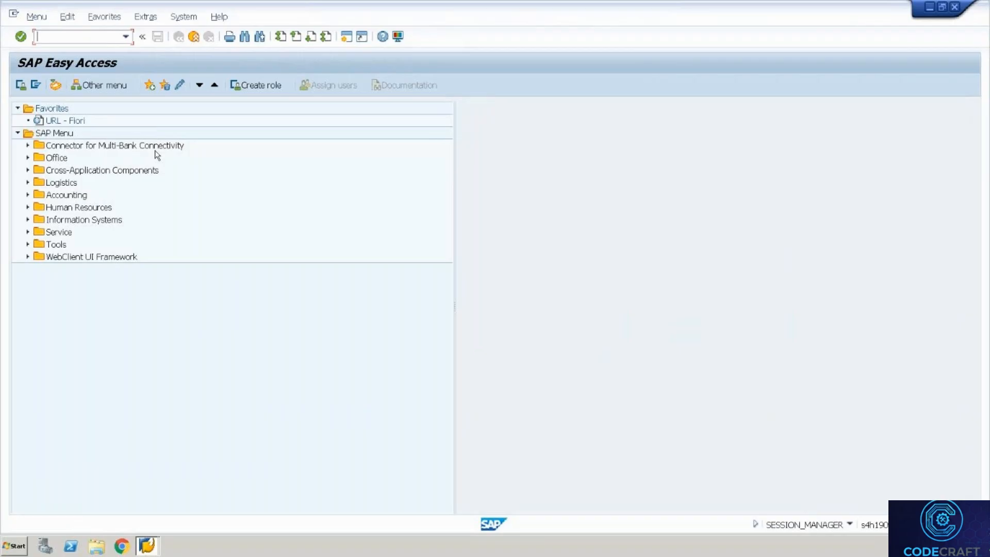
# Open the SPRO Reference IMG and expand SCM EWM > Cross-Process Settings > Warehouse Order.
pyautogui.write('spro')
pyautogui.press('Return')
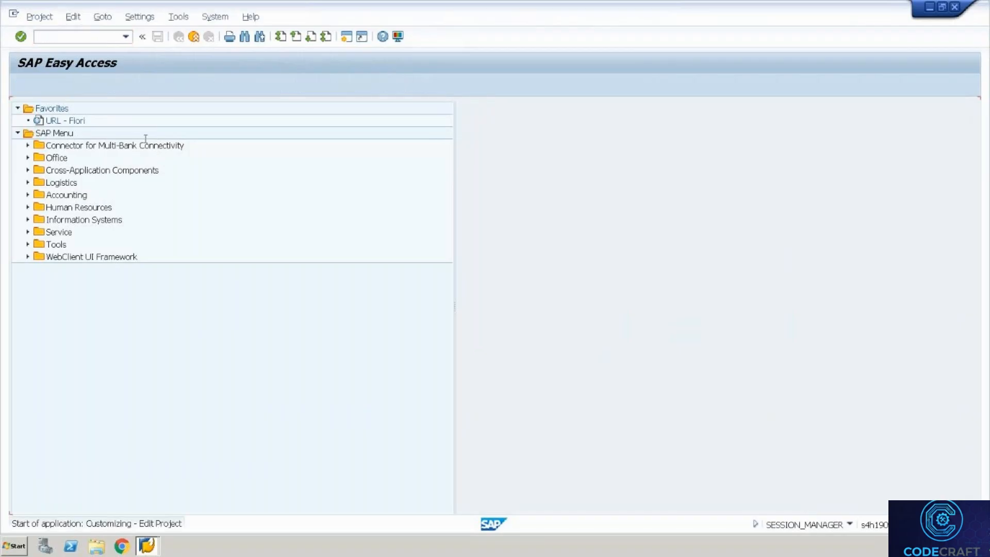
pyautogui.click(82, 84)
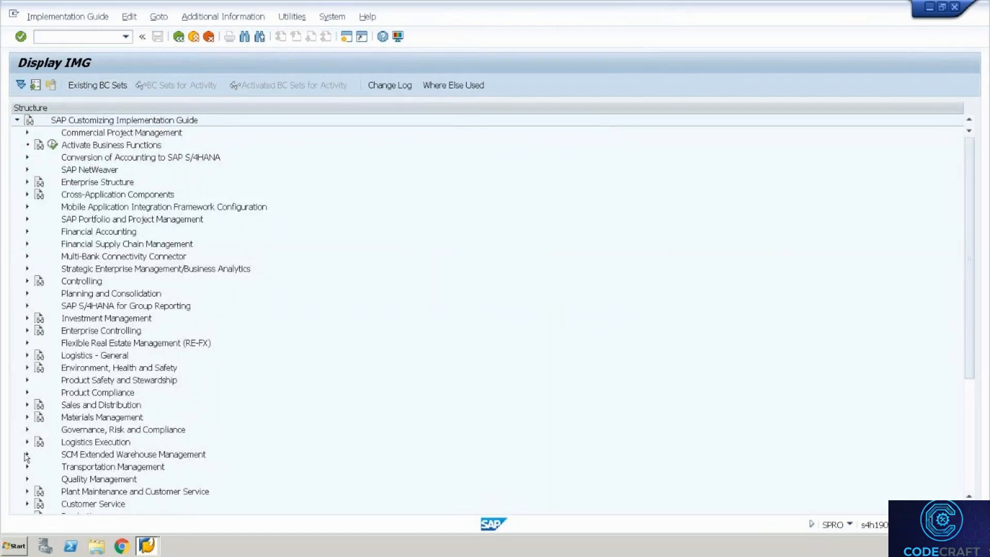
pyautogui.click(26, 454)
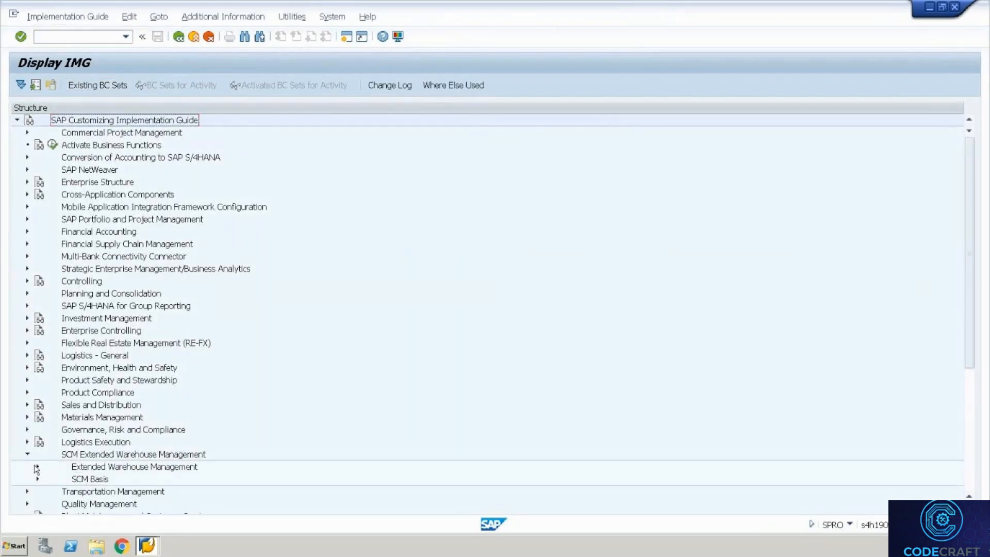
pyautogui.click(37, 467)
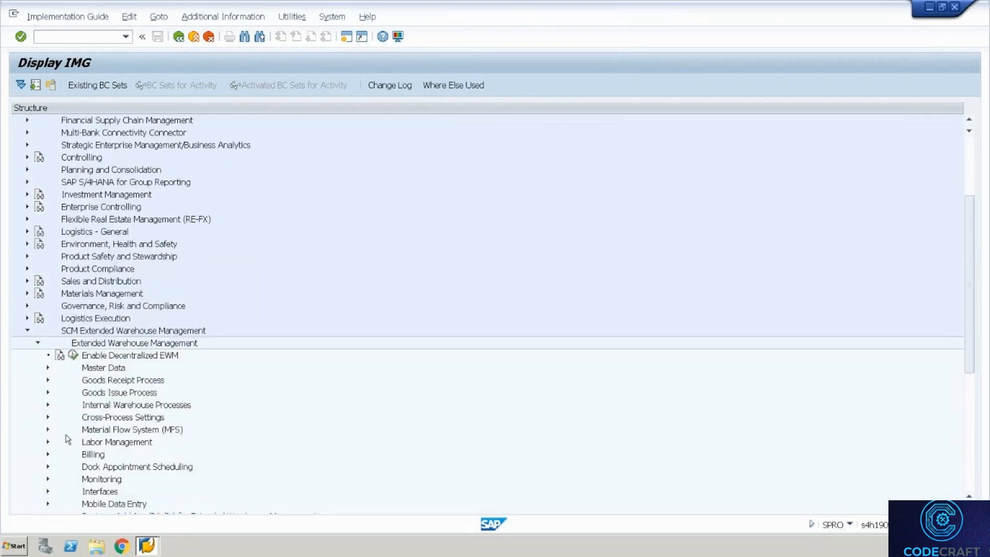
pyautogui.click(46, 417)
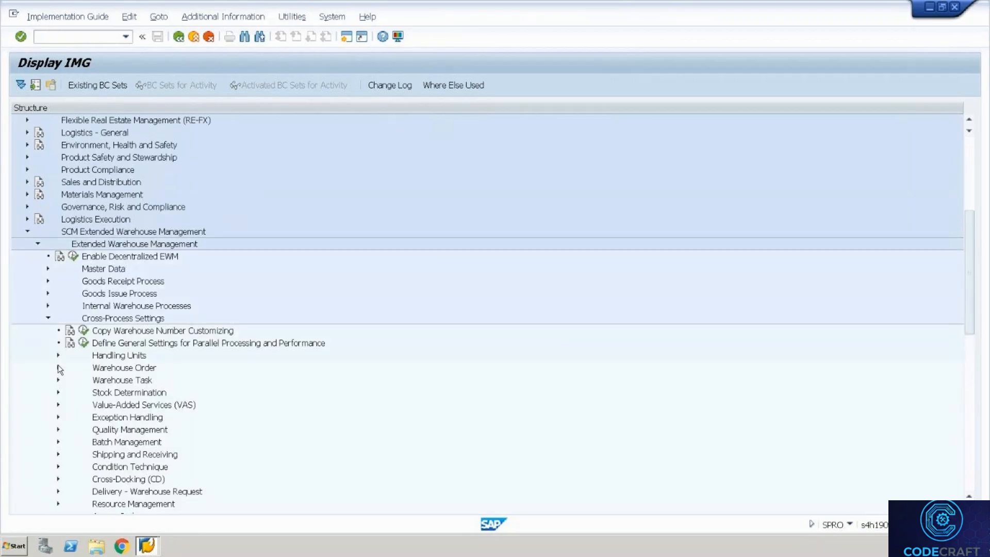
pyautogui.click(58, 367)
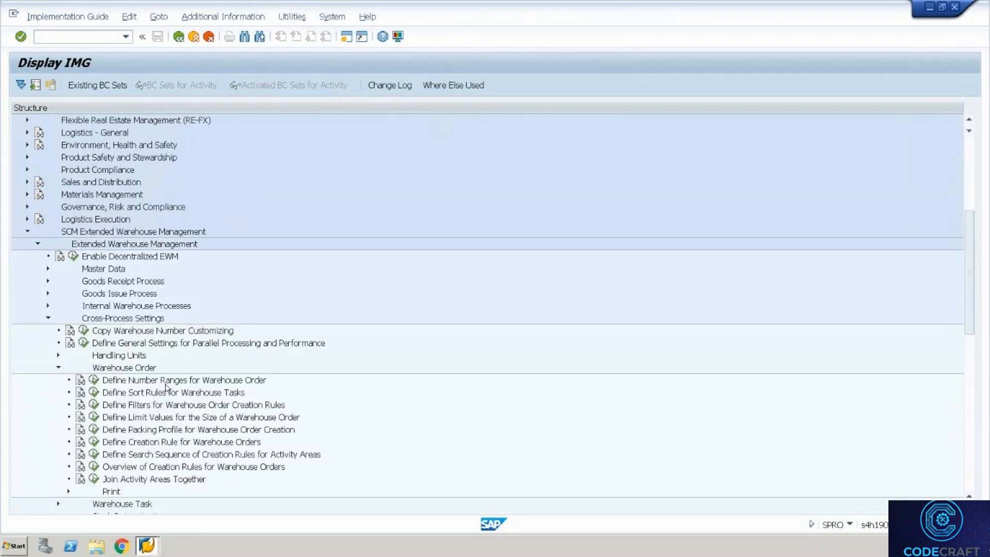
# Point out the filter, size-limit, packing-profile and creation-rule activities, then window the remote session.
pyautogui.click(147, 409)
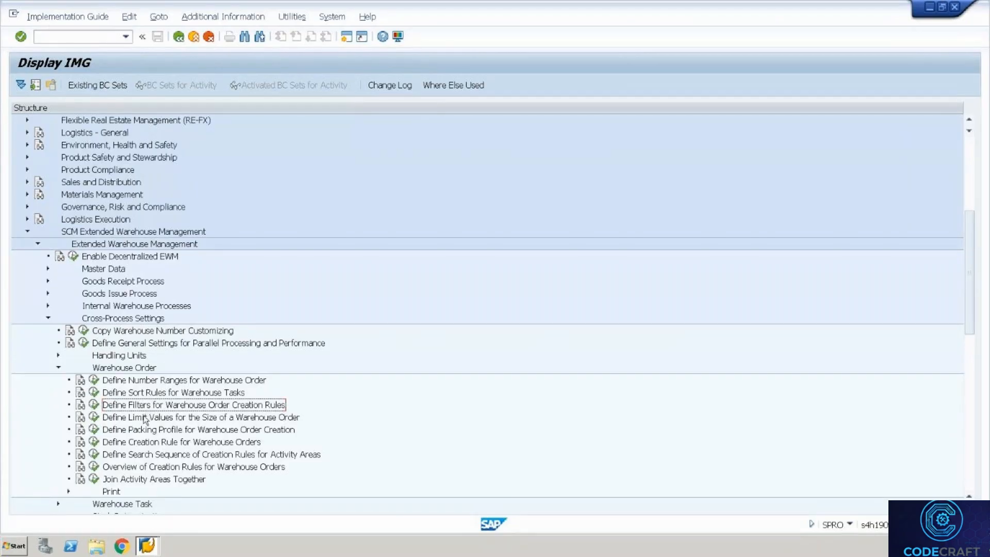
pyautogui.click(144, 419)
pyautogui.click(141, 432)
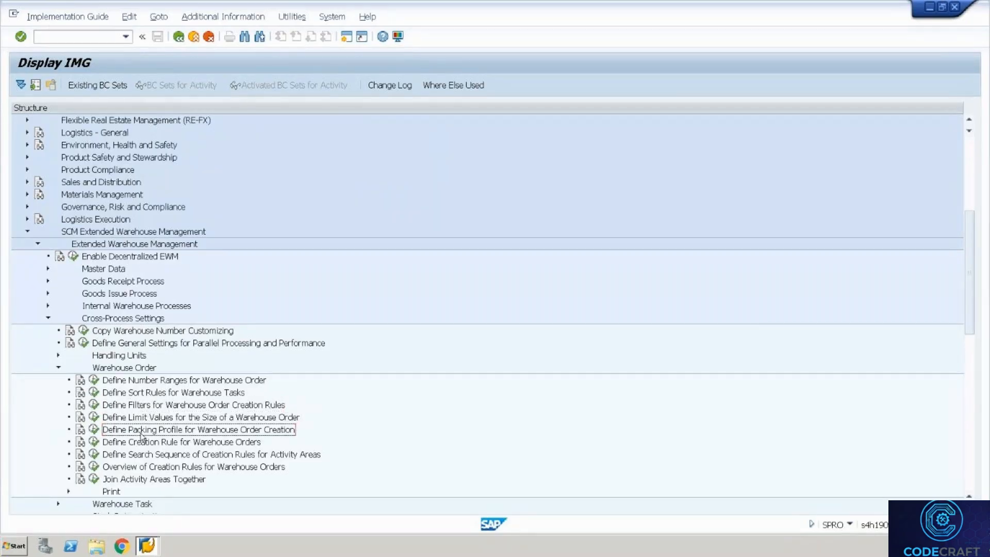
pyautogui.click(136, 444)
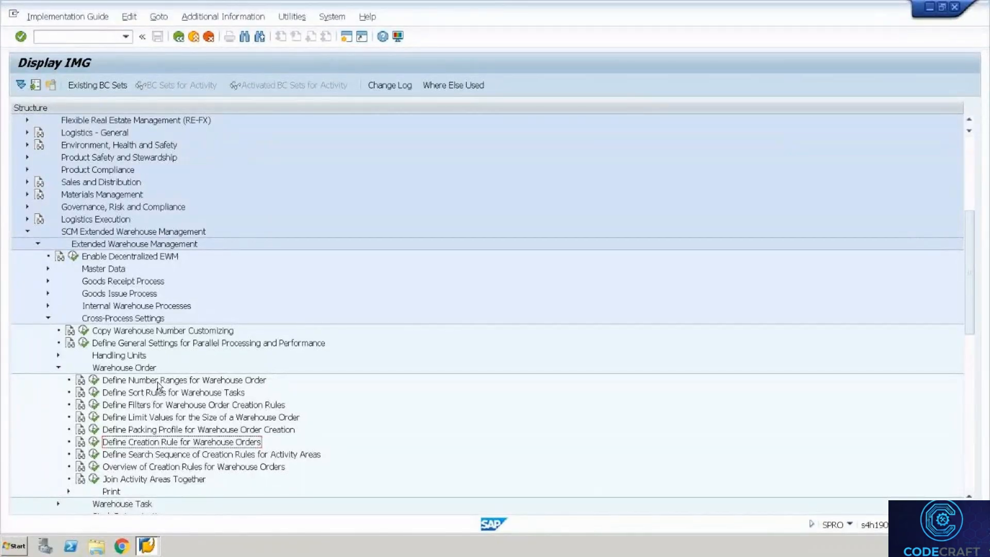
pyautogui.press('ctrl+alt+Break')
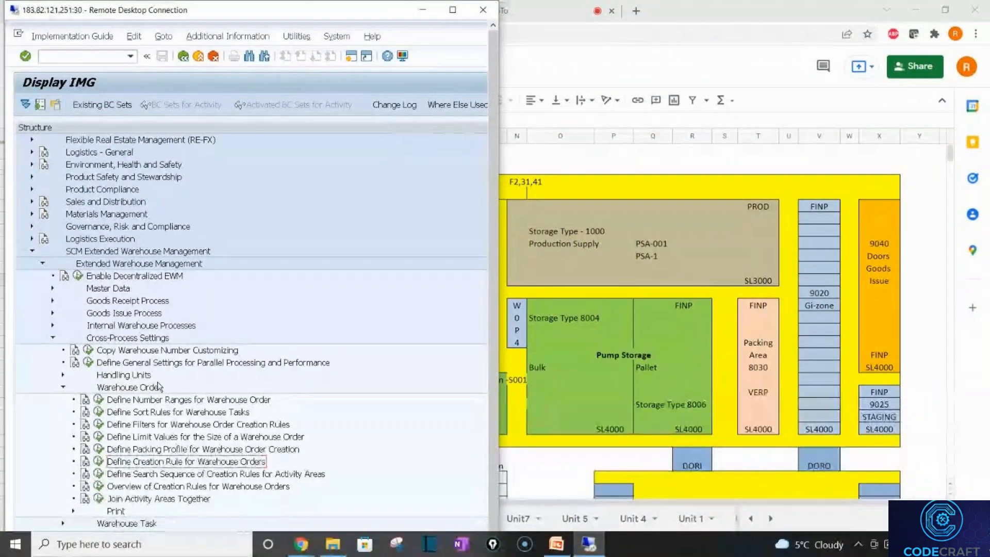
# Bring Google Sheets forward and review the Unit 1 and Unit 2 sheets.
pyautogui.click(617, 401)
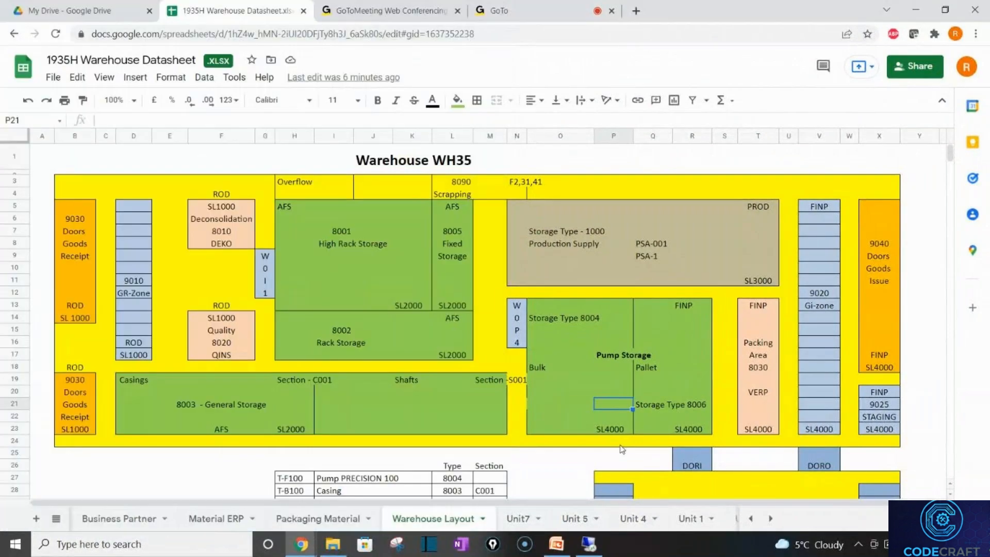
pyautogui.click(698, 524)
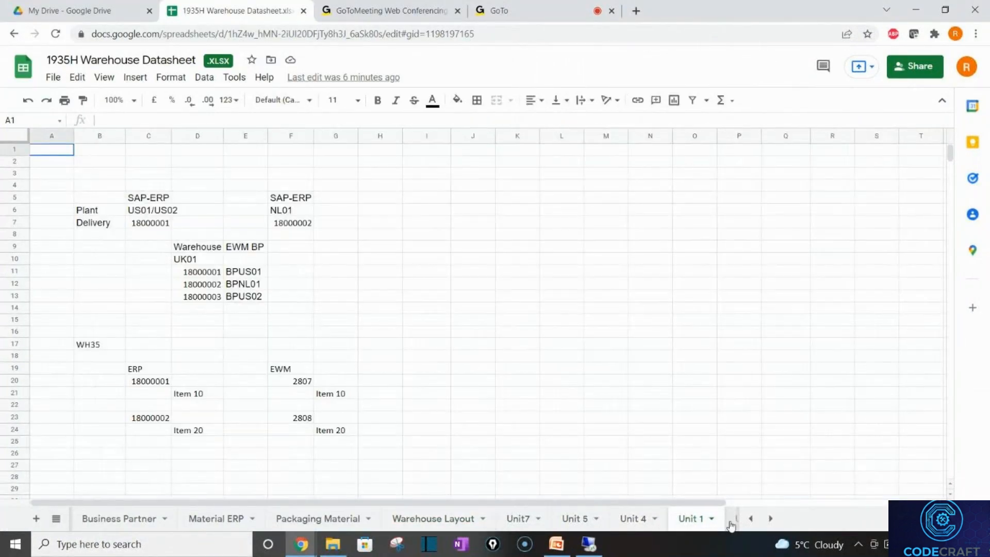
pyautogui.click(728, 521)
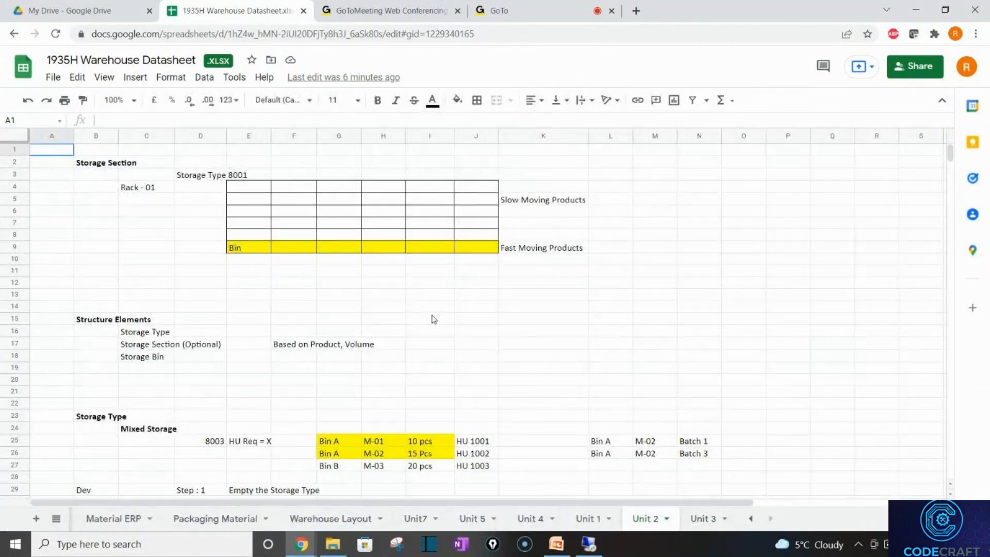
pyautogui.click(433, 319)
pyautogui.press('Up')
pyautogui.press('Up')
pyautogui.press('Up')
pyautogui.press('Up')
pyautogui.press('Up')
pyautogui.press('Up')
pyautogui.press('Up')
pyautogui.press('Up')
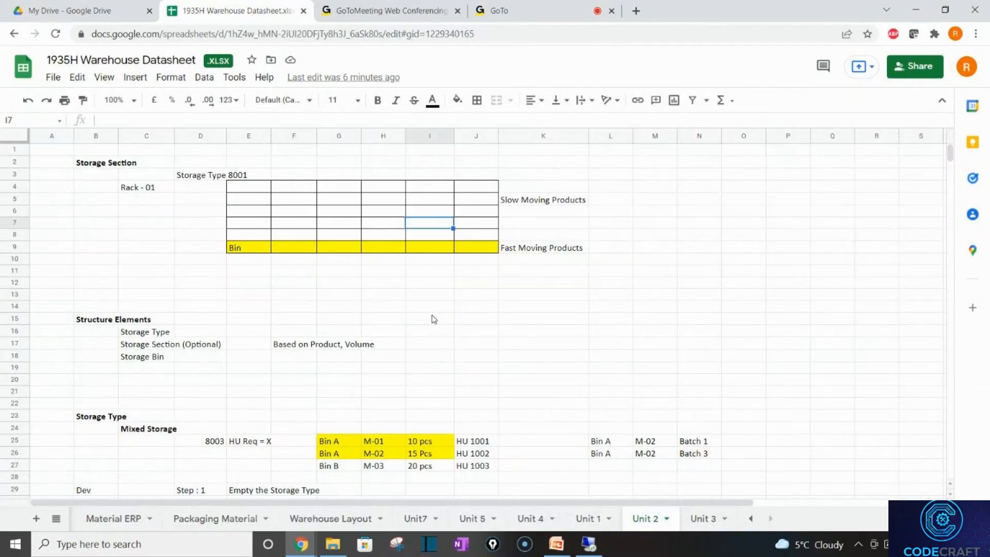
pyautogui.press('Up')
pyautogui.press('Up')
pyautogui.press('Up')
pyautogui.press('Up')
pyautogui.press('Up')
pyautogui.press('Up')
pyautogui.press('Down')
pyautogui.press('Down')
pyautogui.press('Down')
pyautogui.press('Down')
pyautogui.press('Down')
pyautogui.press('Down')
pyautogui.press('Down')
pyautogui.press('Down')
pyautogui.press('Down')
pyautogui.press('Down')
pyautogui.press('Down')
pyautogui.press('Down')
pyautogui.press('Down')
pyautogui.press('Down')
pyautogui.press('Down')
pyautogui.press('Down')
pyautogui.press('Down')
pyautogui.press('Down')
pyautogui.press('Down')
pyautogui.press('Down')
pyautogui.press('Down')
pyautogui.press('Down')
pyautogui.press('Down')
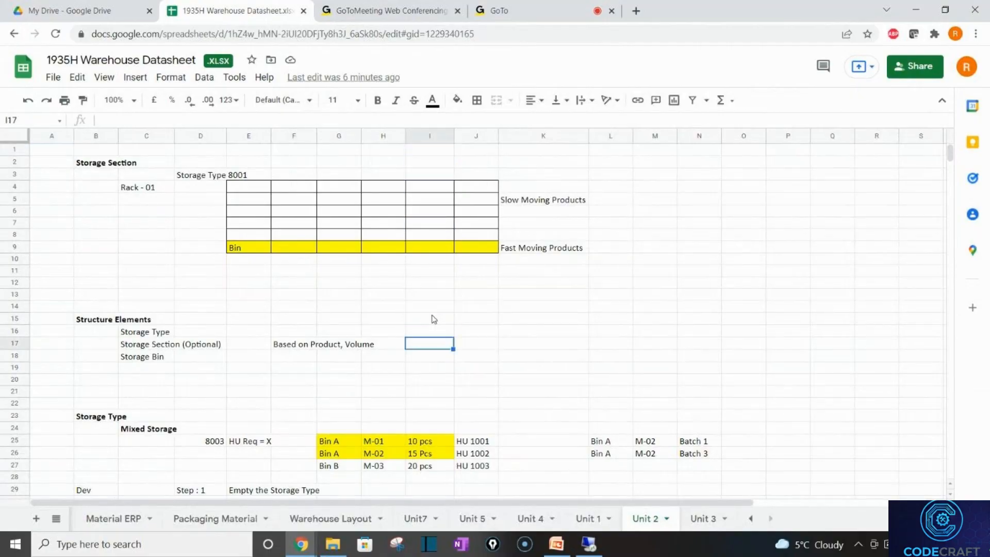
pyautogui.press('Down')
pyautogui.press('Down')
pyautogui.press('Down')
pyautogui.press('Down')
pyautogui.press('Down')
pyautogui.press('Down')
pyautogui.press('Down')
pyautogui.press('Down')
pyautogui.press('Down')
pyautogui.press('Down')
pyautogui.press('Down')
pyautogui.press('Down')
pyautogui.press('Down')
pyautogui.press('Down')
pyautogui.press('Down')
pyautogui.press('Down')
pyautogui.press('Down')
pyautogui.press('Down')
pyautogui.press('Down')
pyautogui.press('Down')
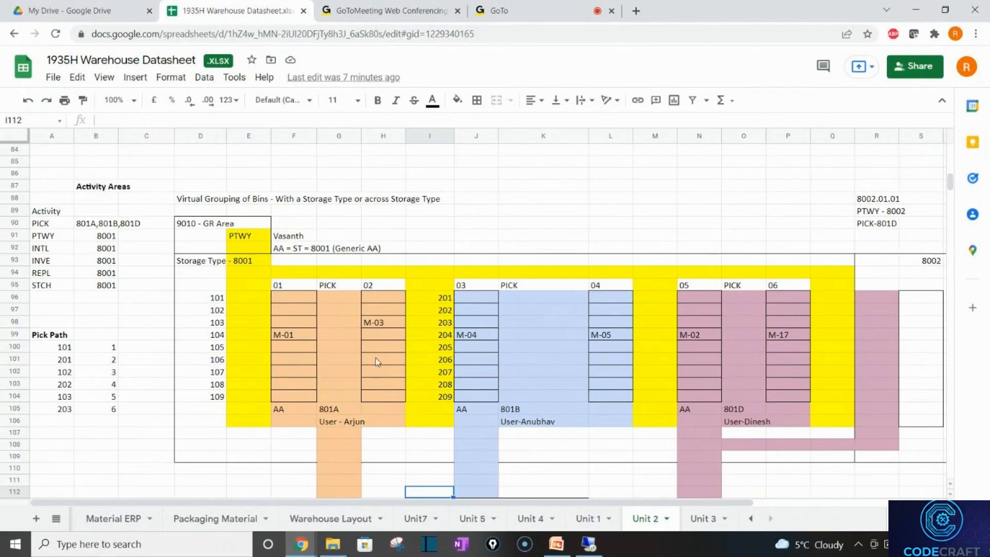
# Point out activity areas 801A, 801B and 801D, then show the Unit7 WOCR notes.
pyautogui.click(332, 359)
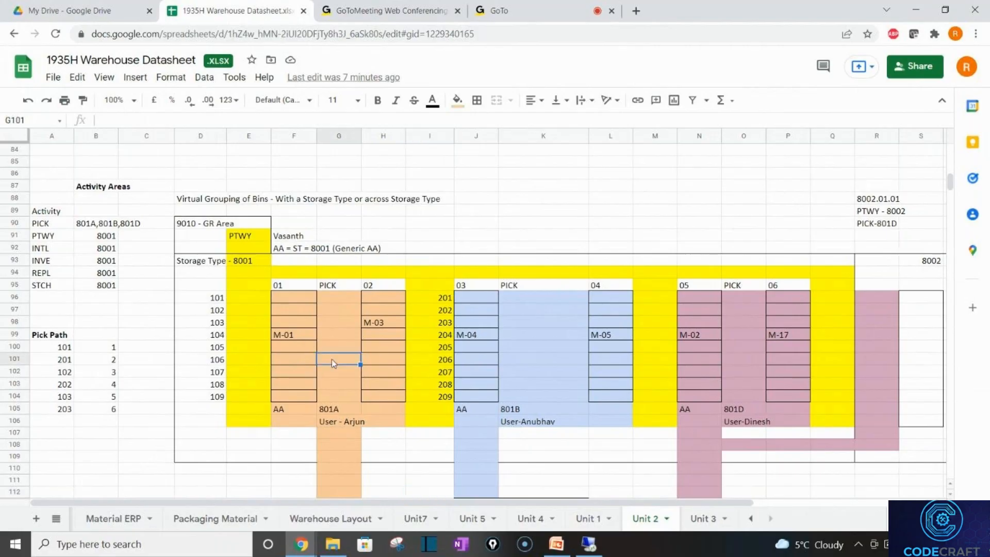
pyautogui.click(522, 400)
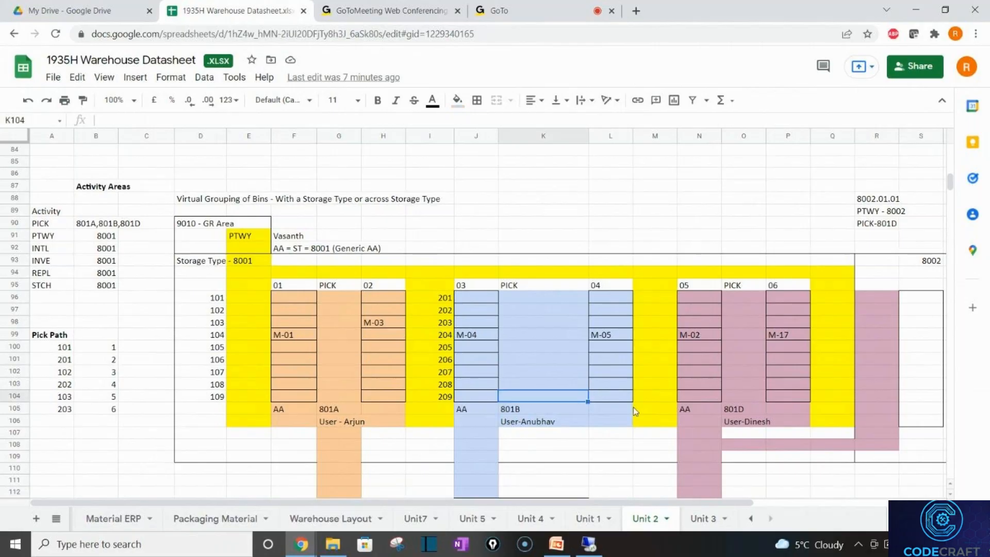
pyautogui.click(685, 372)
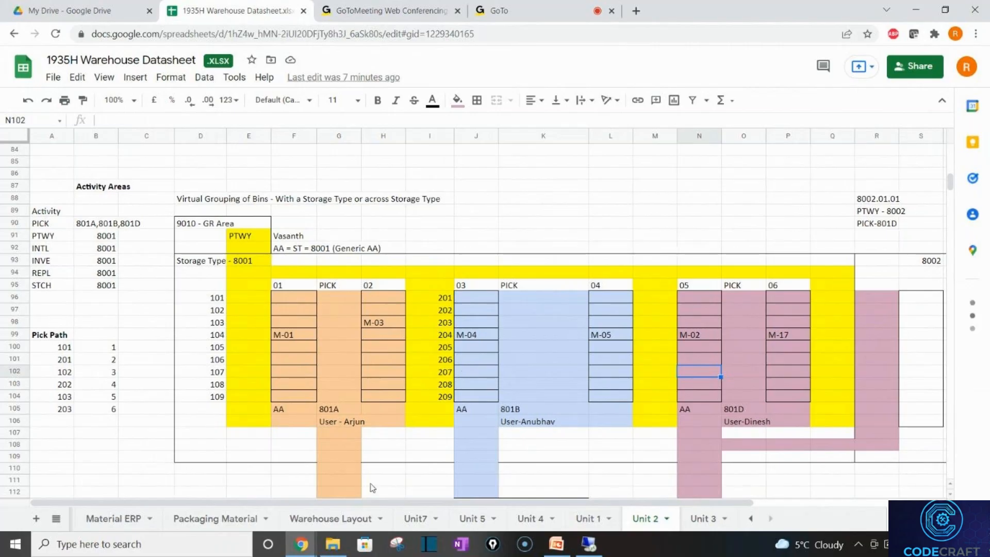
pyautogui.click(422, 517)
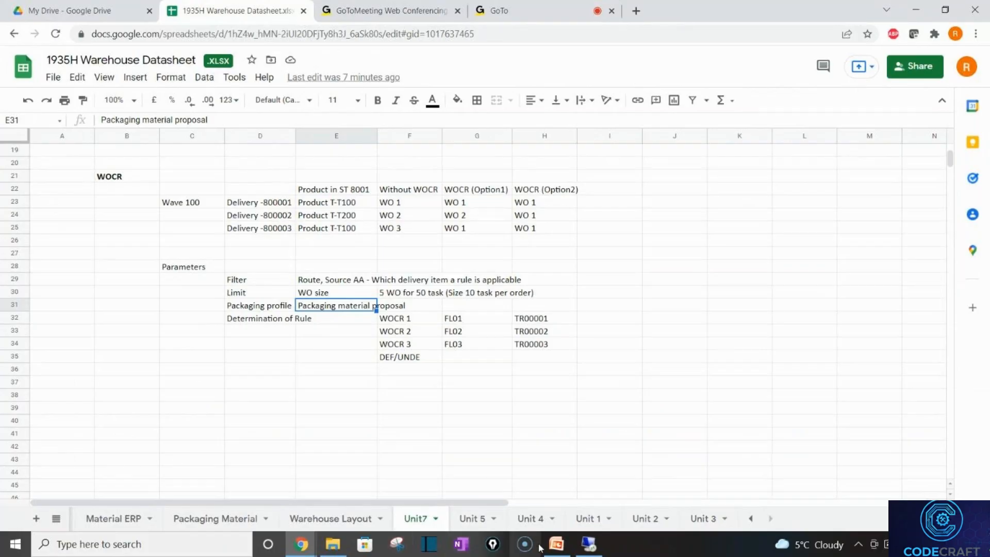
pyautogui.click(590, 544)
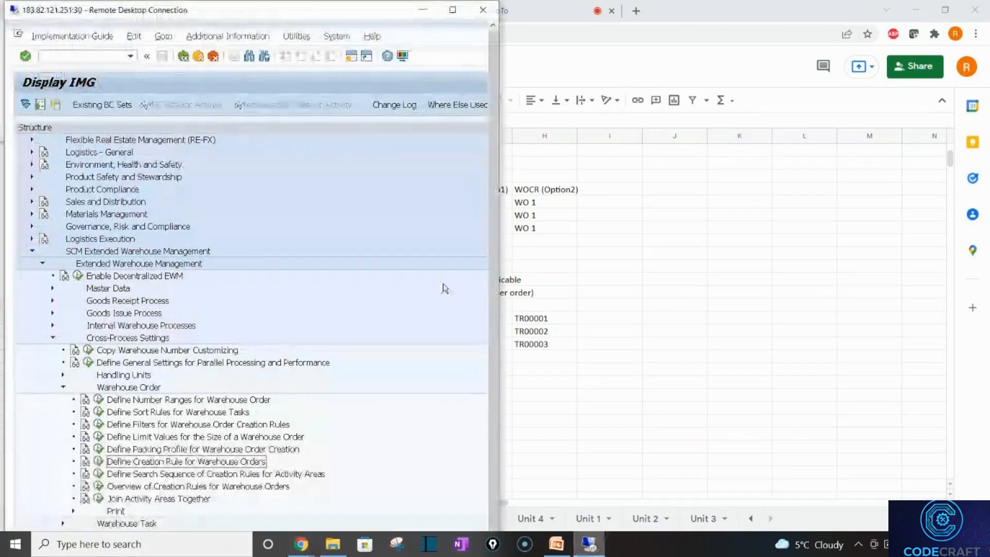
# Maximize the remote session and run Define Filters for Warehouse Order Creation Rules.
pyautogui.click(452, 9)
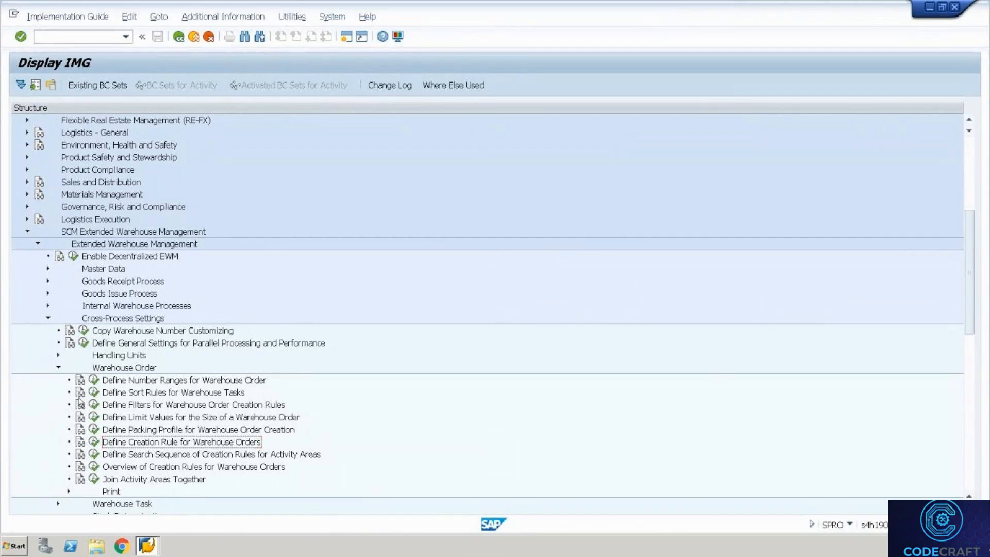
pyautogui.click(94, 405)
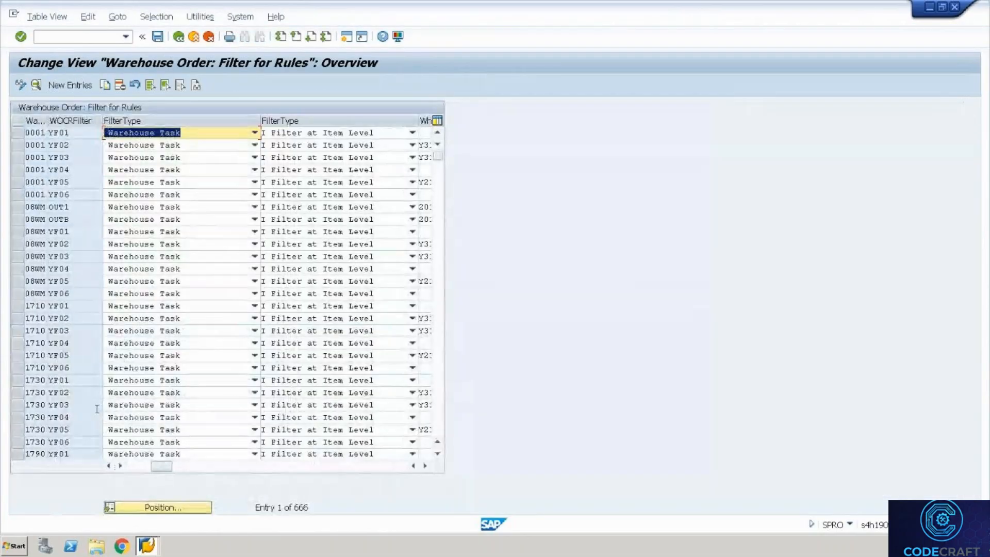
pyautogui.click(164, 509)
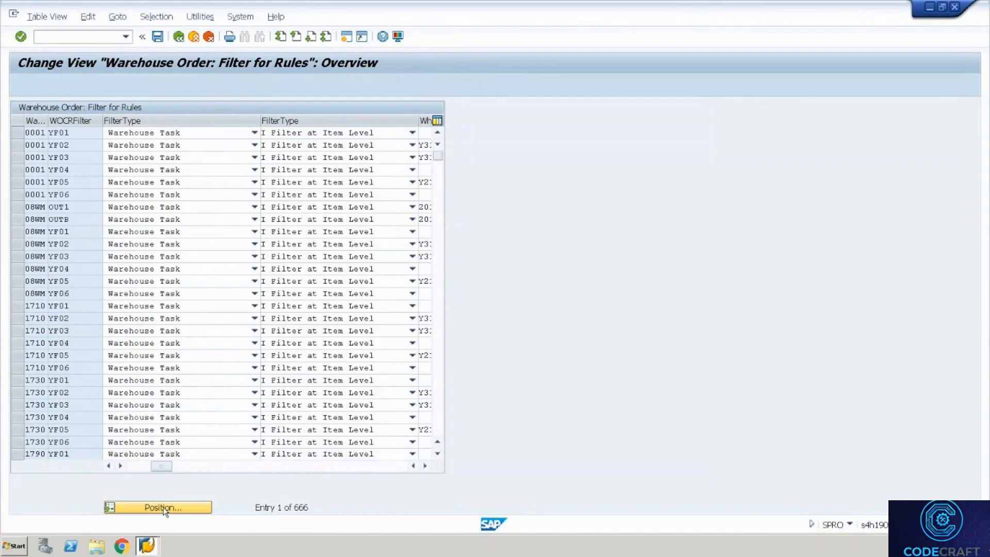
pyautogui.write('Wh35')
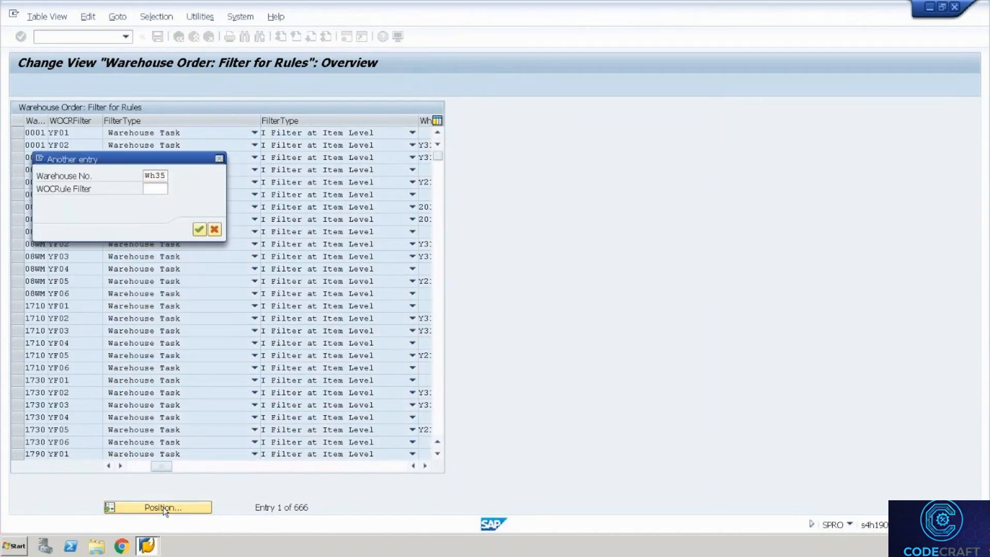
pyautogui.press('Return')
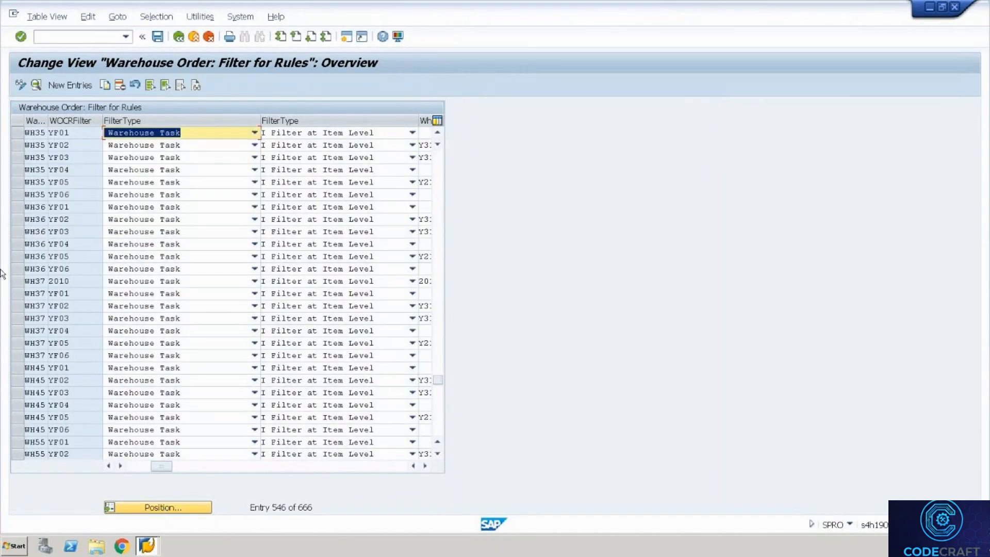
pyautogui.click(18, 138)
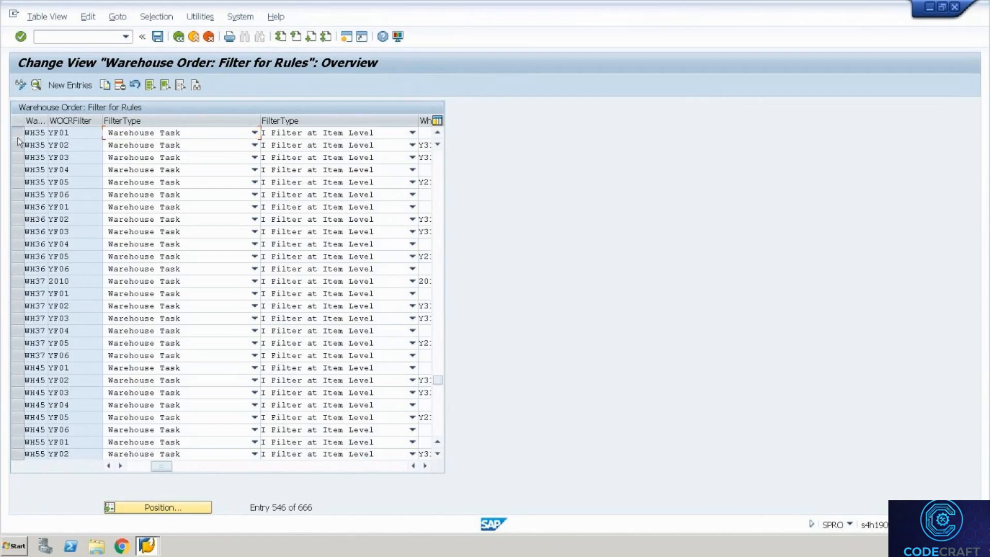
pyautogui.click(106, 85)
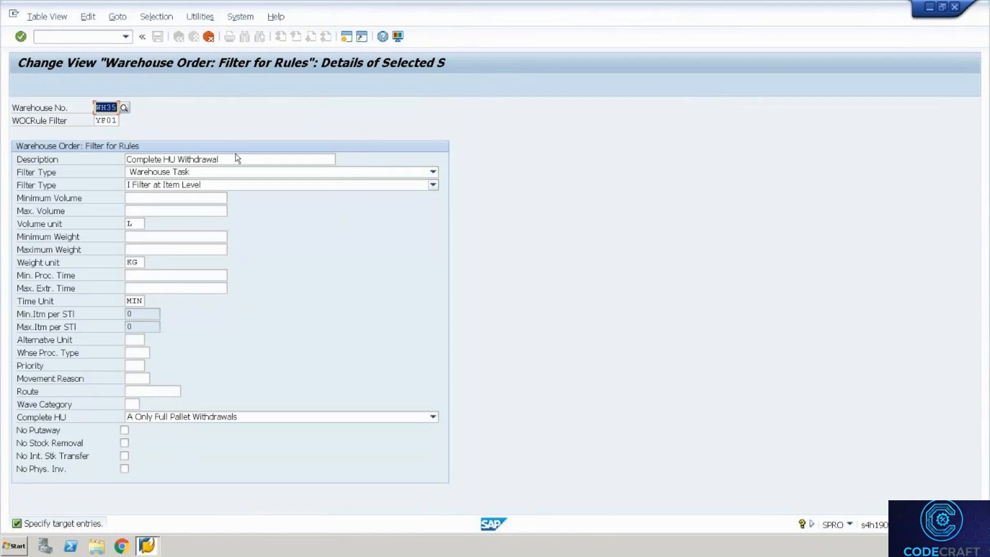
pyautogui.click(162, 416)
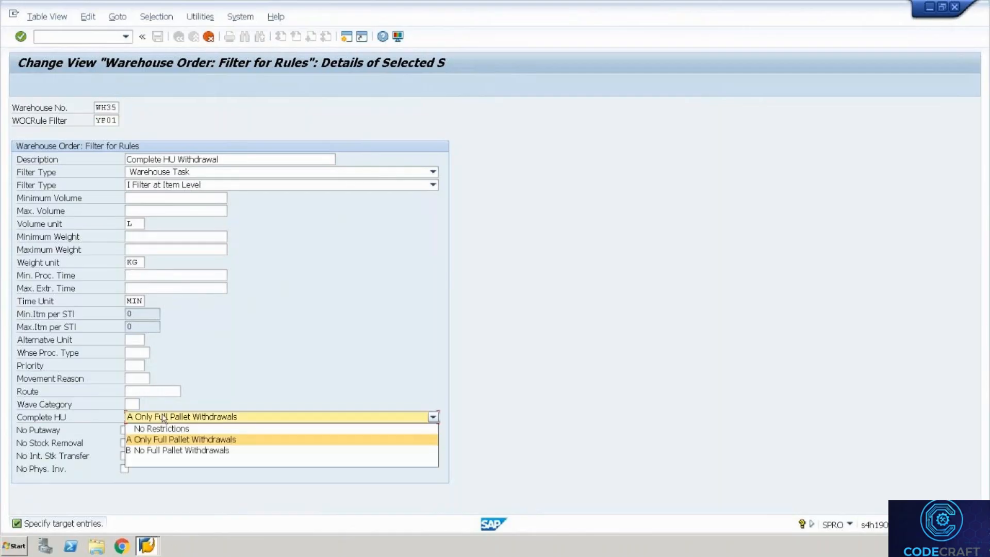
pyautogui.click(162, 416)
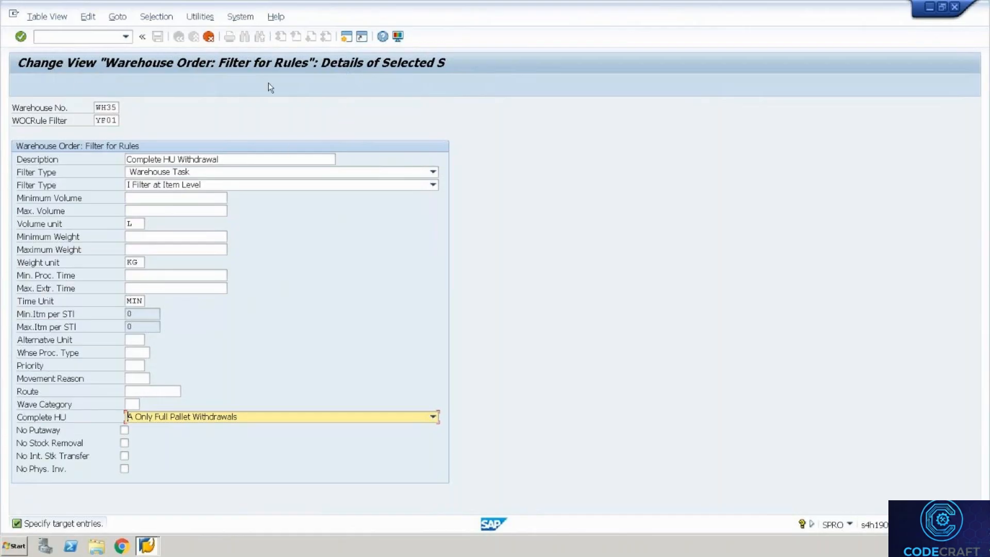
pyautogui.click(208, 37)
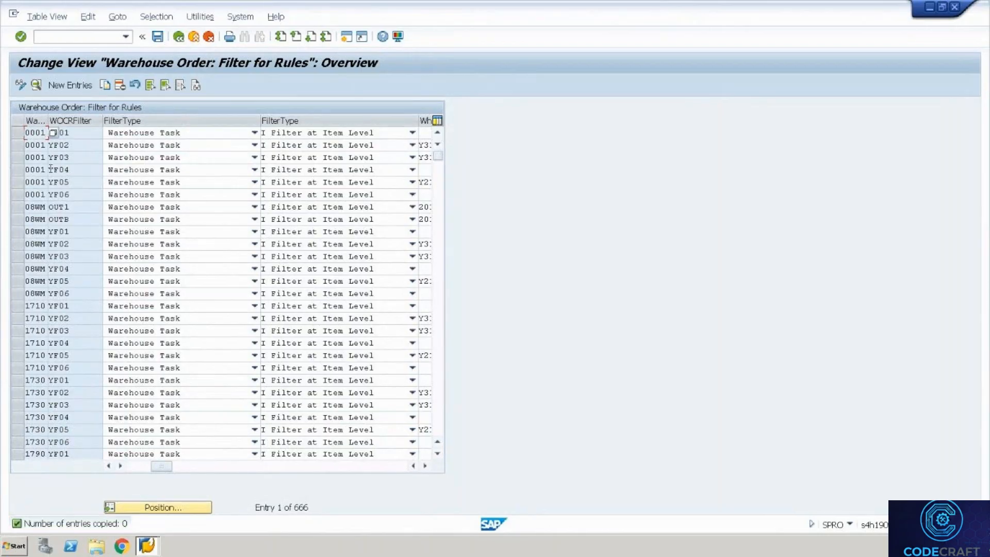
# Copy filter 0001 YF02 as warehouse WH35 filter FL01 and start typing its description.
pyautogui.doubleClick(80, 146)
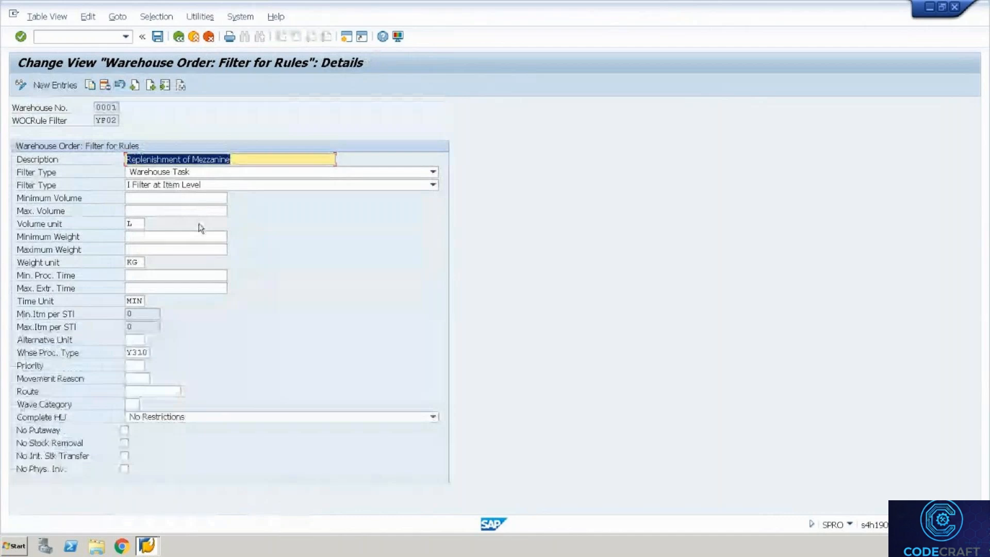
pyautogui.click(93, 90)
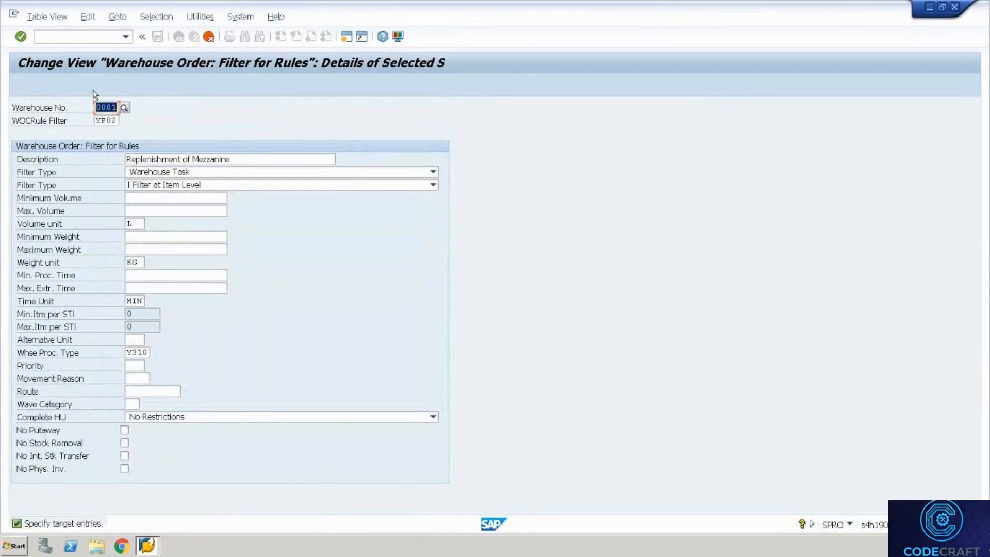
pyautogui.write('Wh')
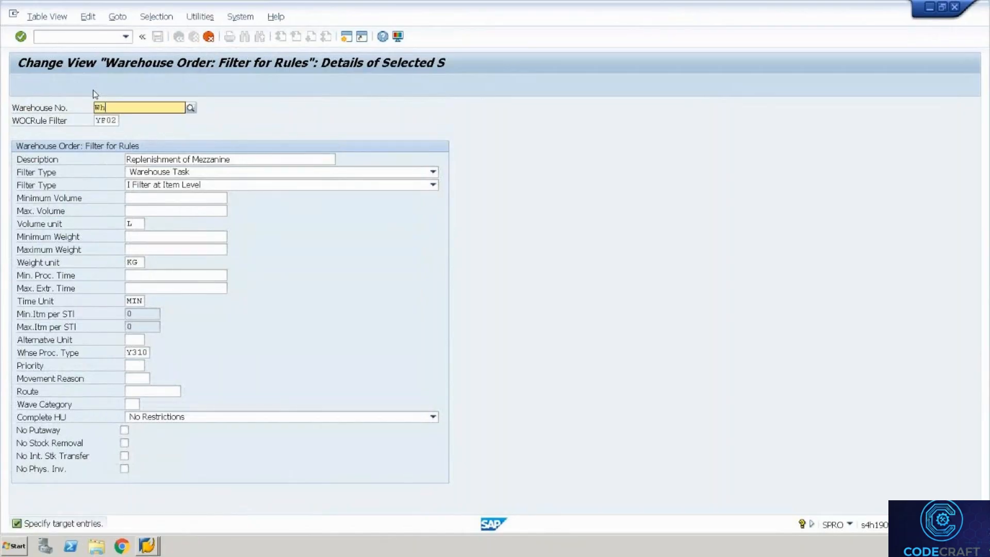
pyautogui.write('35')
pyautogui.press('Tab')
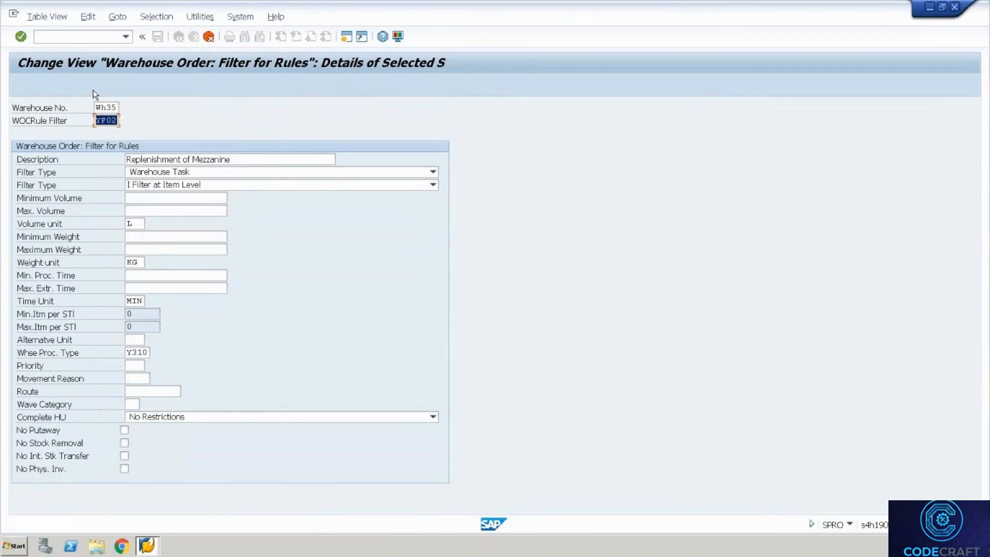
pyautogui.write('FL01')
pyautogui.press('Tab')
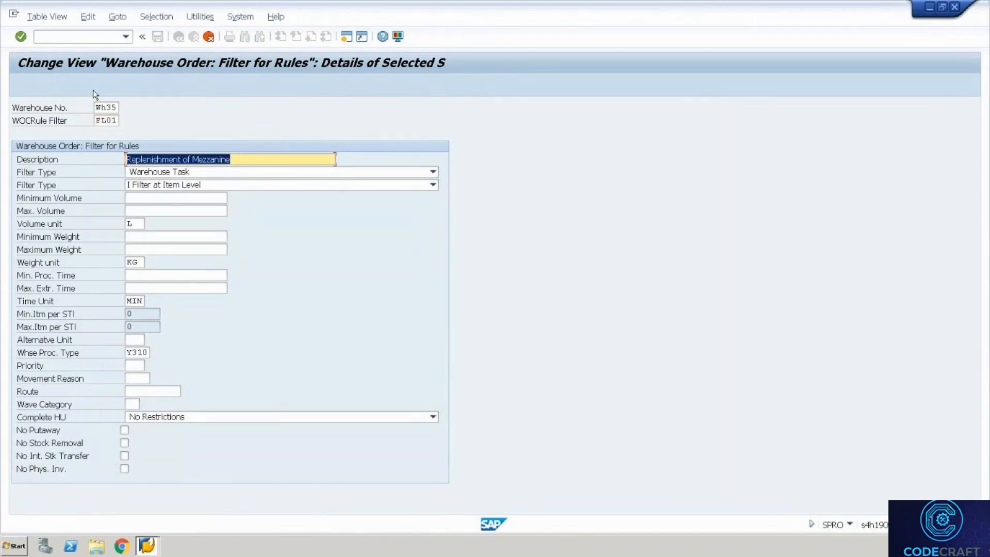
pyautogui.write('Pic')
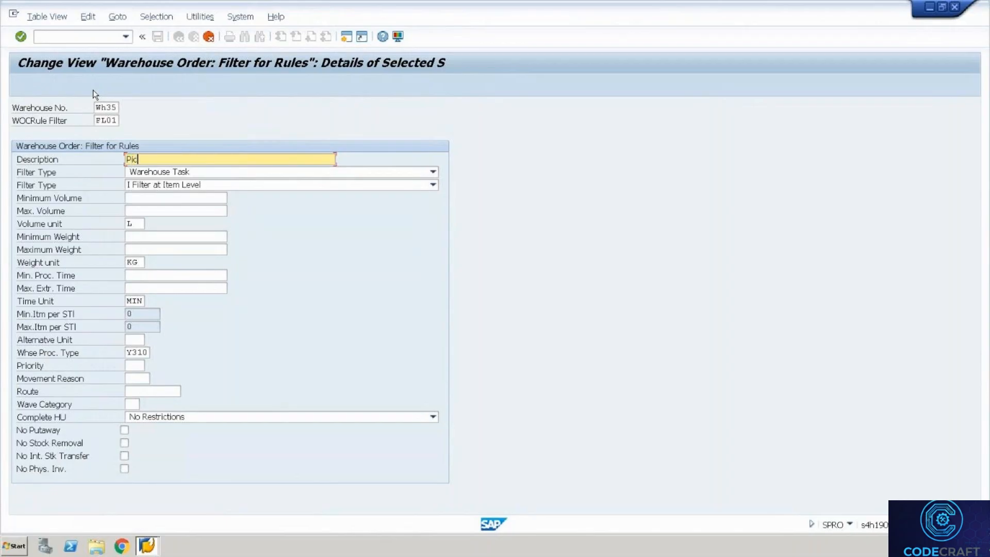
pyautogui.write('king')
# Describe the FL01 filter as 'Outbound Picking'.
pyautogui.press('BackSpace')
pyautogui.press('BackSpace')
pyautogui.press('BackSpace')
pyautogui.press('BackSpace')
pyautogui.press('BackSpace')
pyautogui.press('BackSpace')
pyautogui.press('BackSpace')
pyautogui.write('Outbound Picking')
pyautogui.click(129, 390)
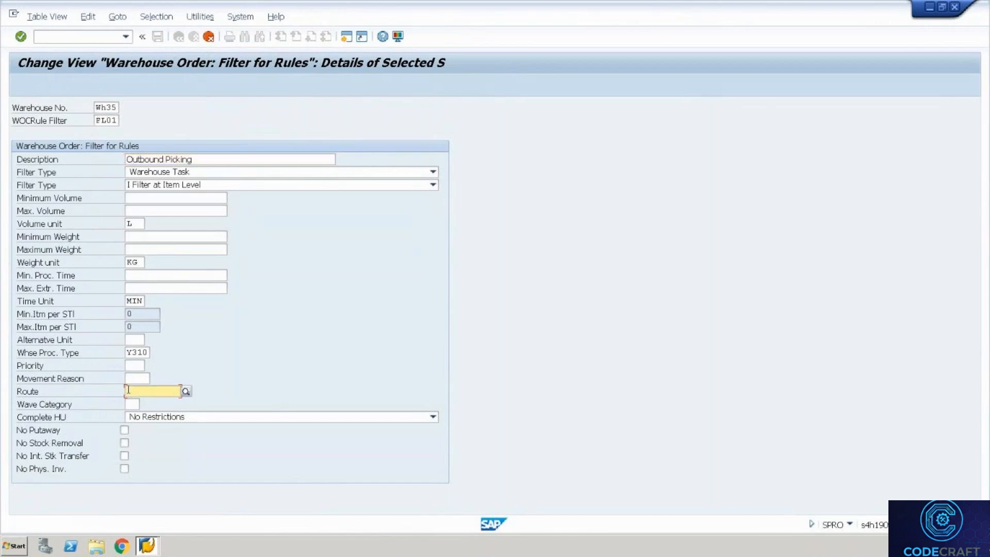
# Replace warehouse process type Y310 with 2010, leaving Priority, Movement Reason and Route unchanged.
pyautogui.click(126, 353)
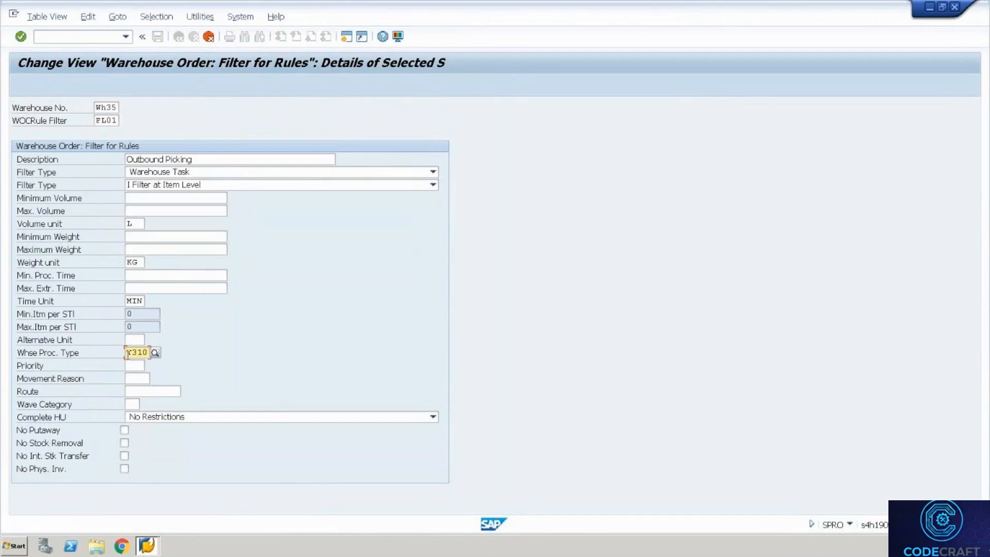
pyautogui.press('Delete')
pyautogui.press('Delete')
pyautogui.press('Delete')
pyautogui.press('Delete')
pyautogui.write('2010')
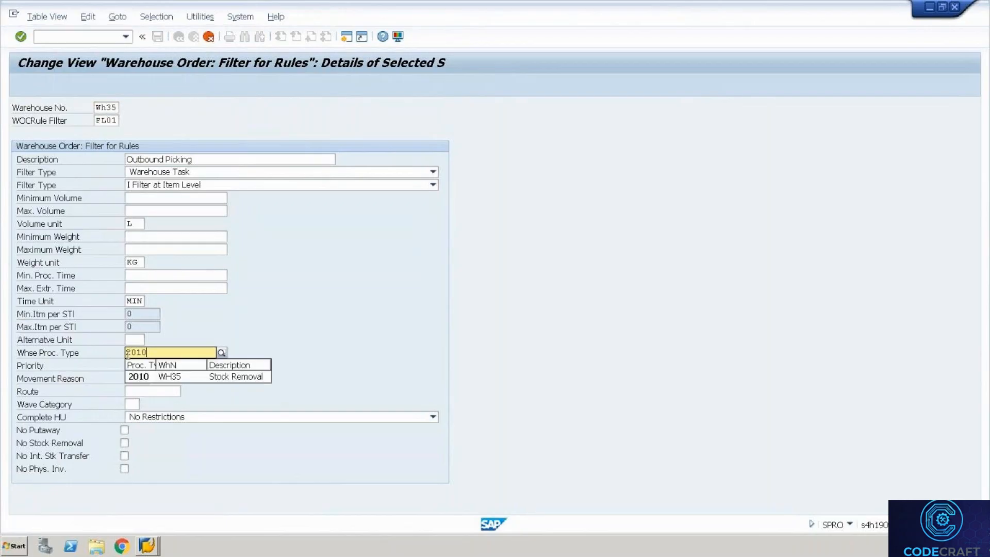
pyautogui.press('Tab')
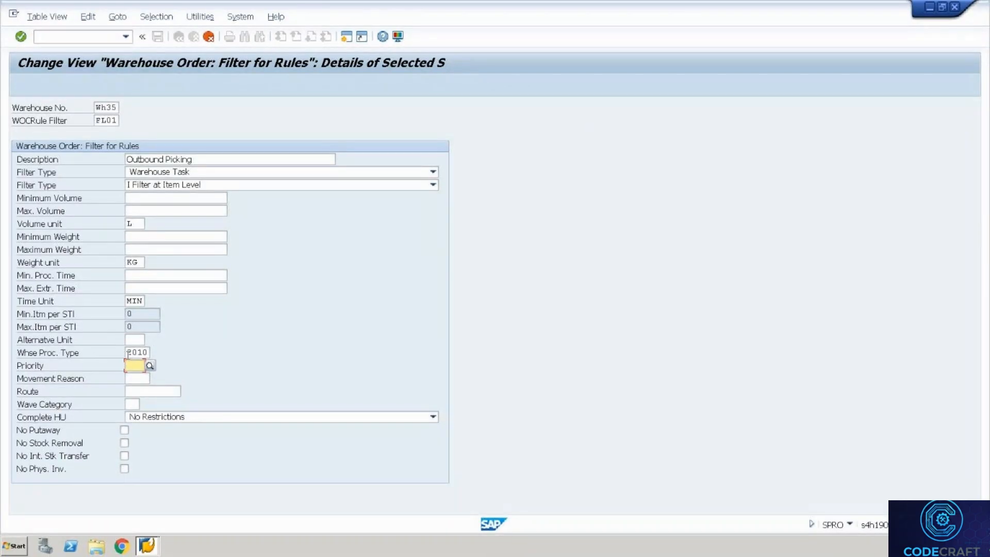
pyautogui.press('Tab')
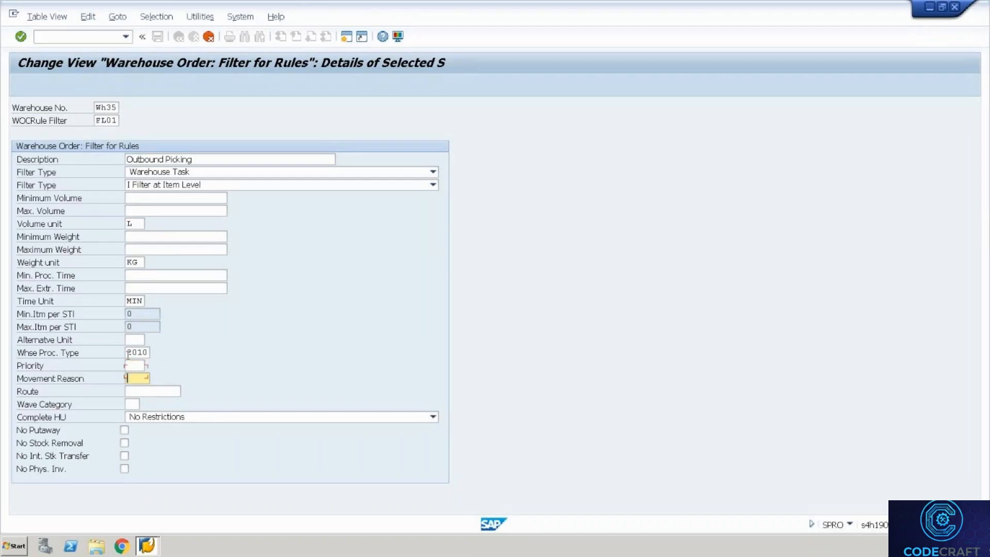
pyautogui.press('Tab')
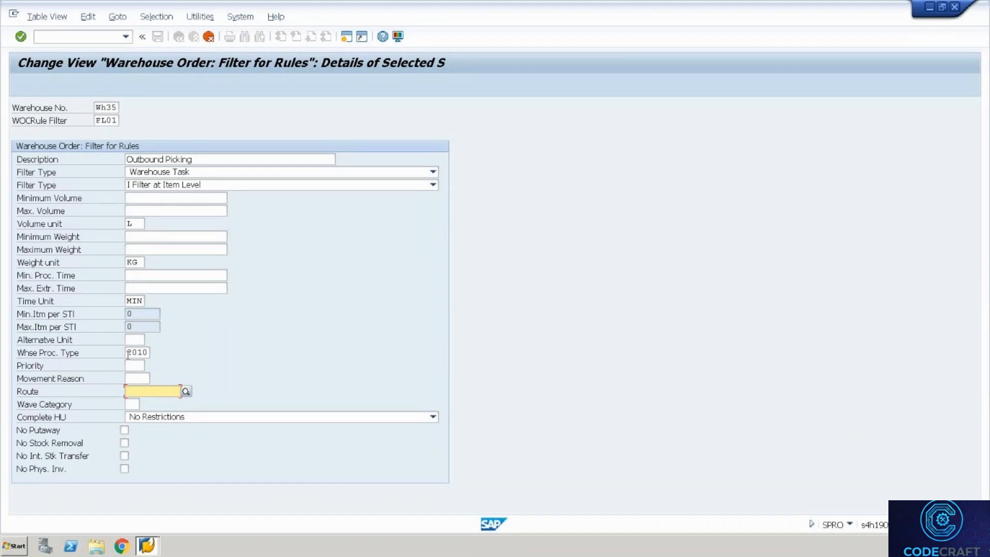
# Confirm the copied WH35 filter FL01 for Outbound Picking with process type 2010.
pyautogui.press('Tab')
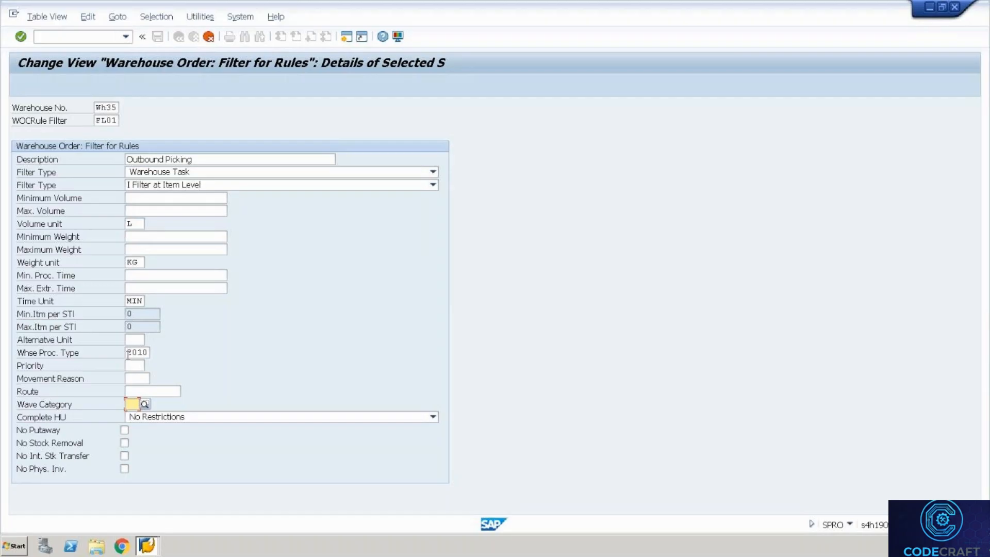
pyautogui.click(170, 199)
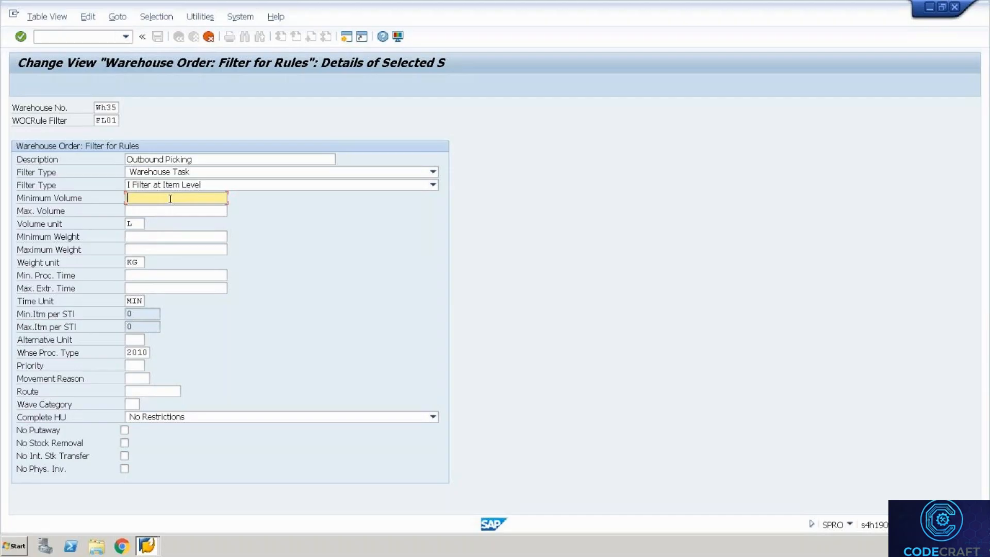
pyautogui.press('Tab')
pyautogui.press('Tab')
pyautogui.press('Tab')
pyautogui.press('Tab')
pyautogui.press('Tab')
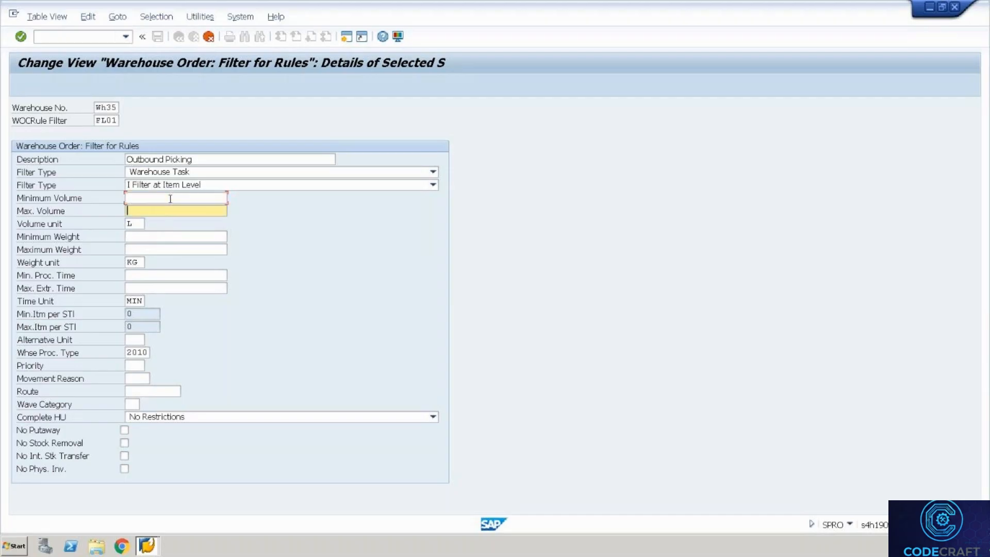
pyautogui.hotkey('shift', 'Tab')
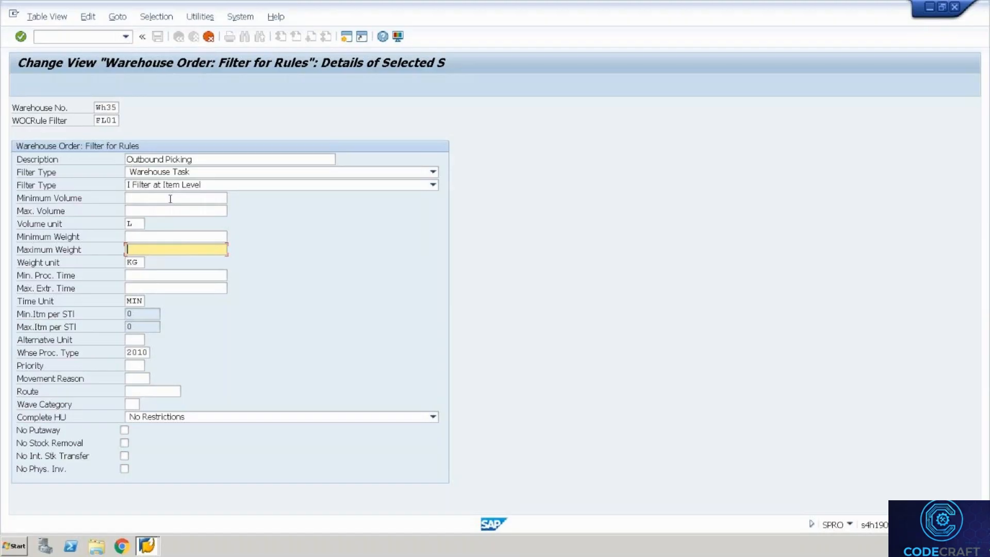
pyautogui.press('Up')
pyautogui.press('Up')
pyautogui.press('Up')
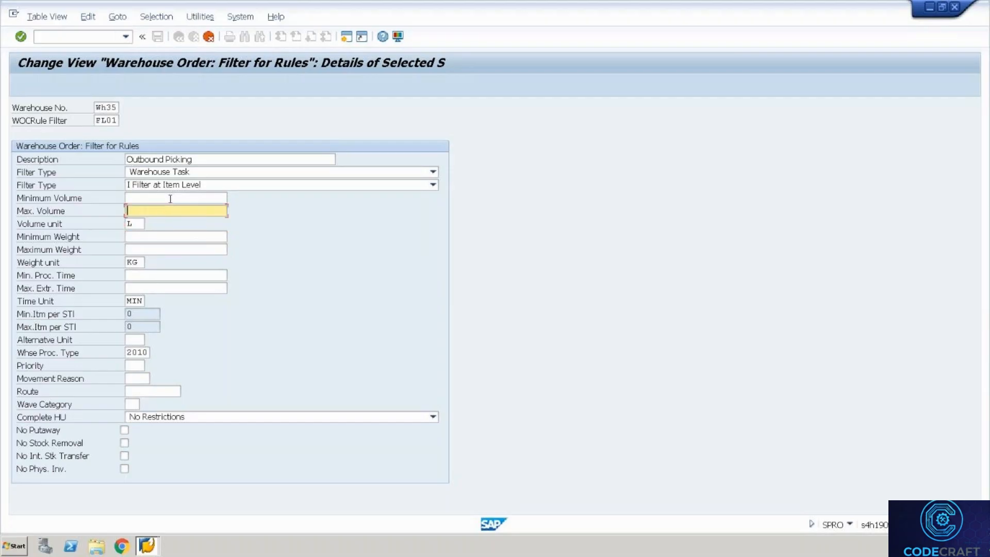
pyautogui.press('Up')
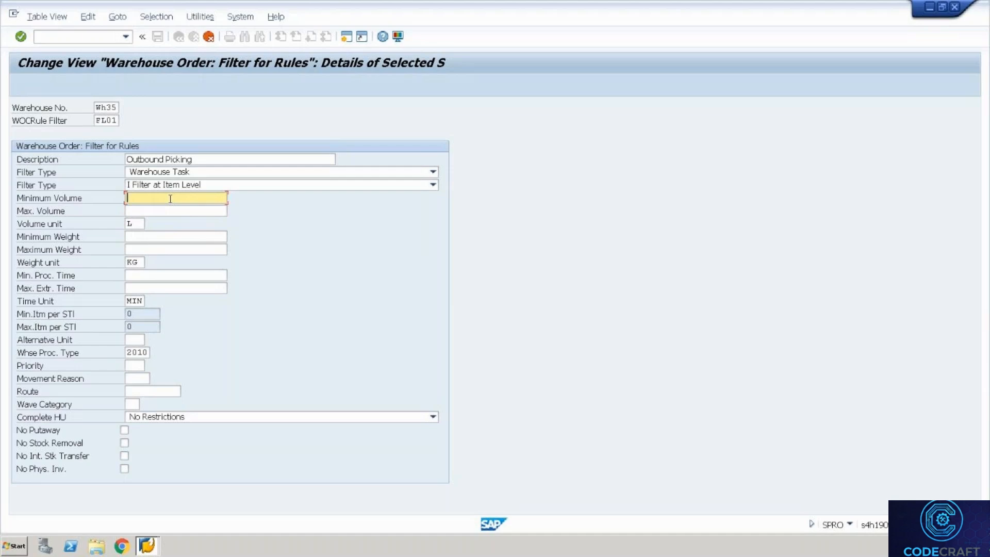
pyautogui.press('Return')
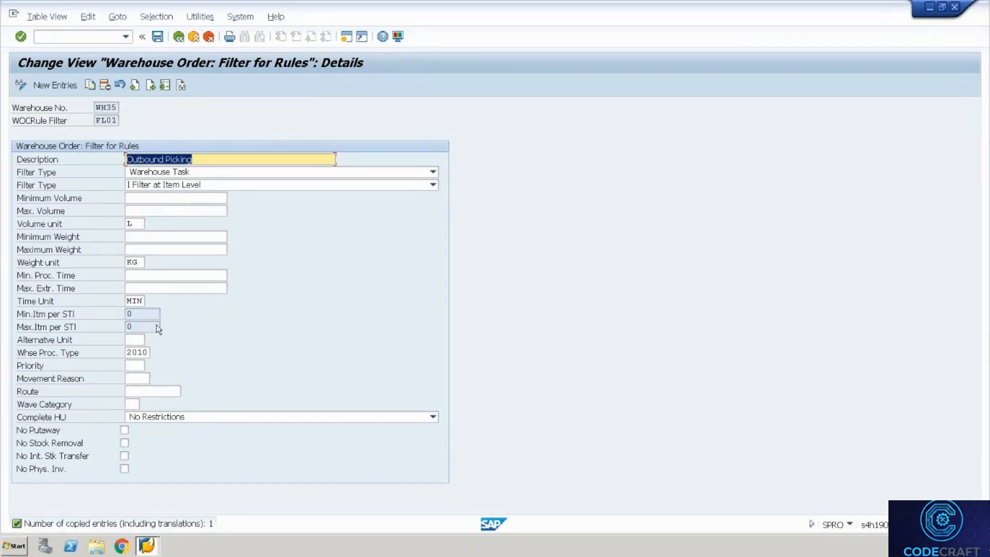
# Save filter FL01 under a customizing request.
pyautogui.hotkey('ctrl', 's')
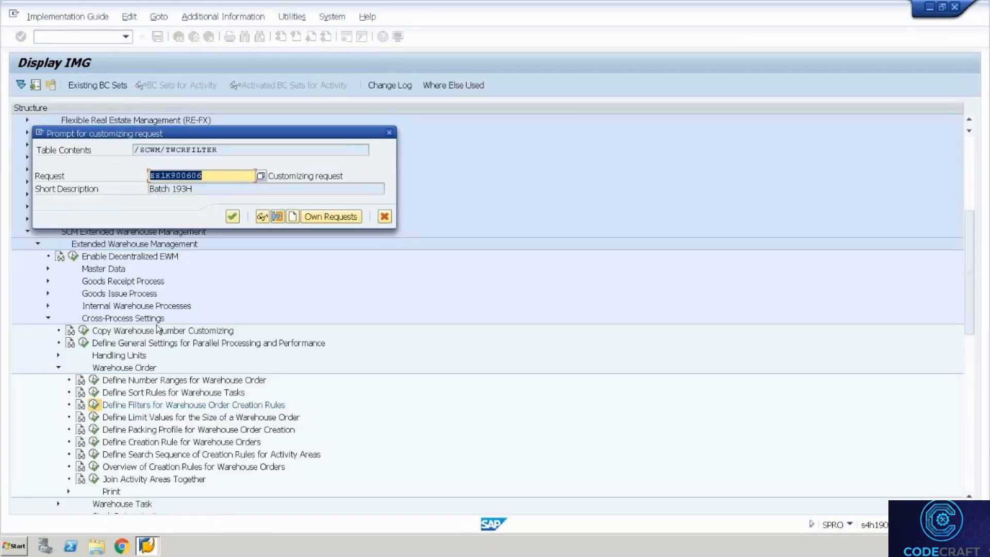
pyautogui.press('Return')
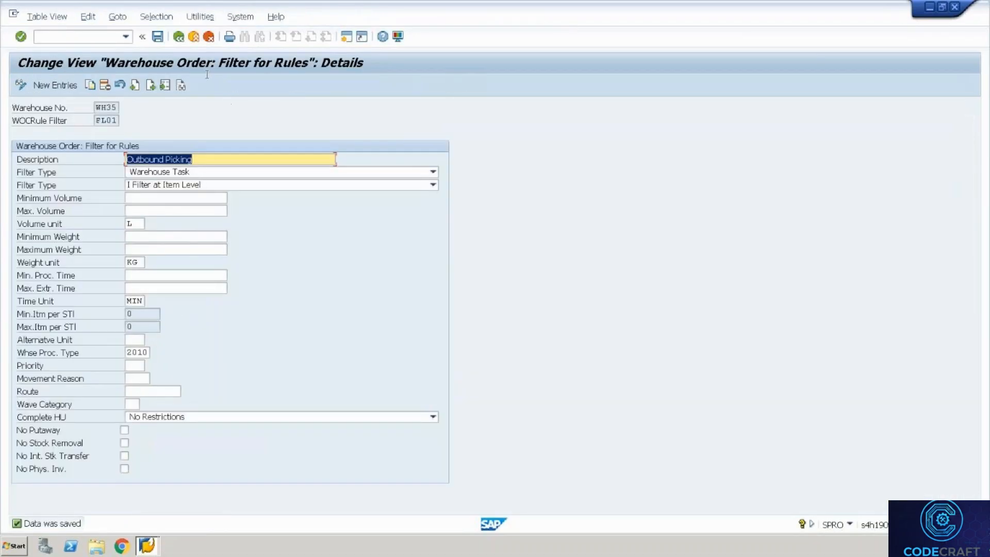
pyautogui.click(144, 395)
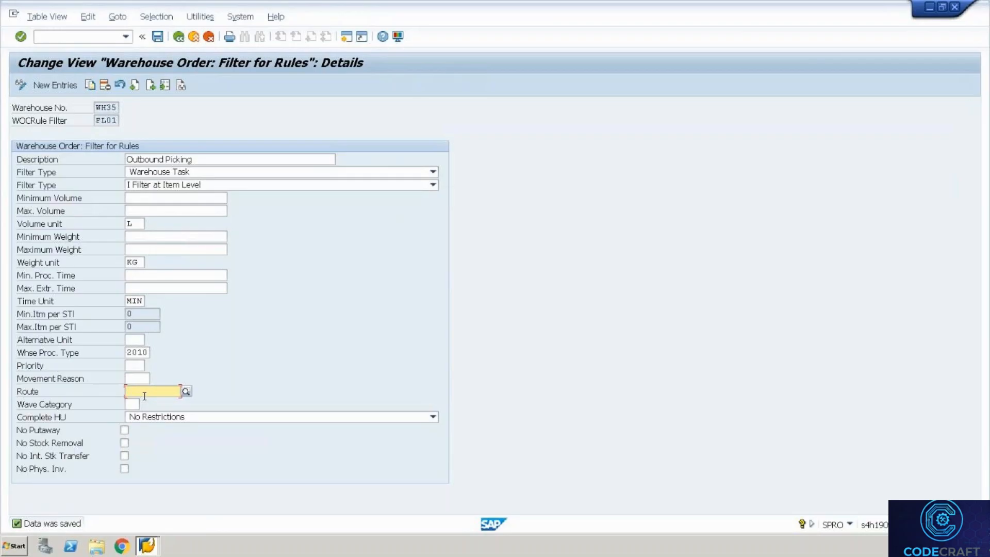
# Open the warehouse order Limits for Rules and position the list at warehouse WH35's entries.
pyautogui.click(177, 36)
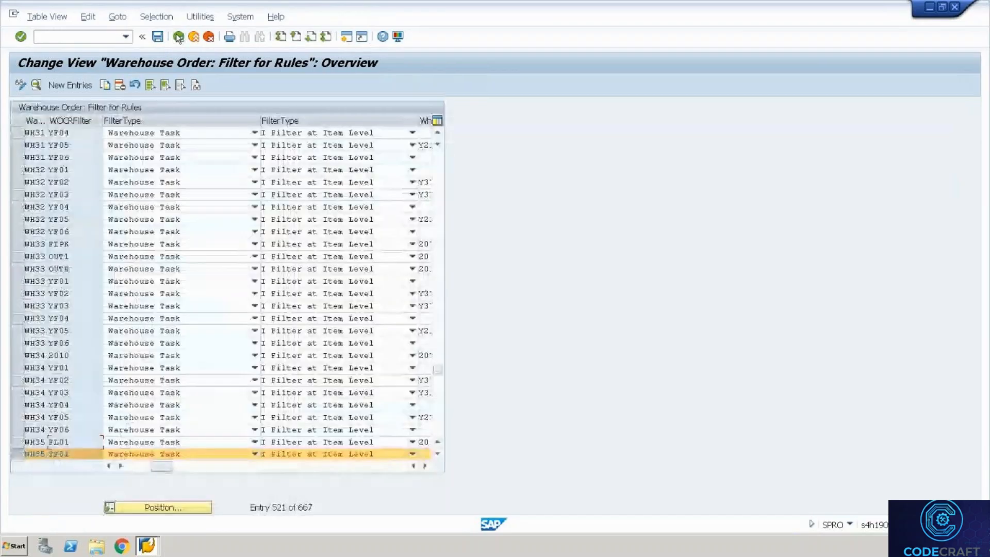
pyautogui.click(177, 37)
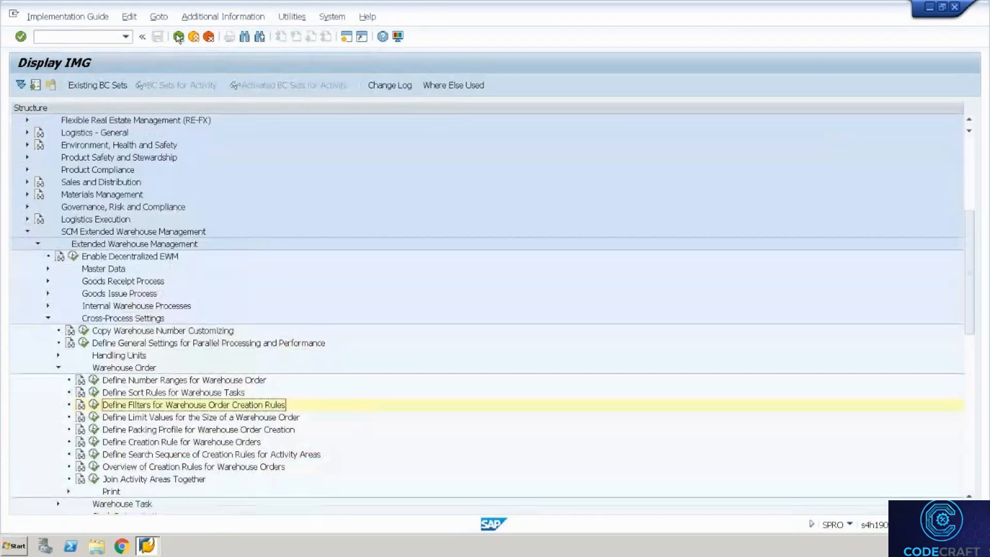
pyautogui.click(93, 416)
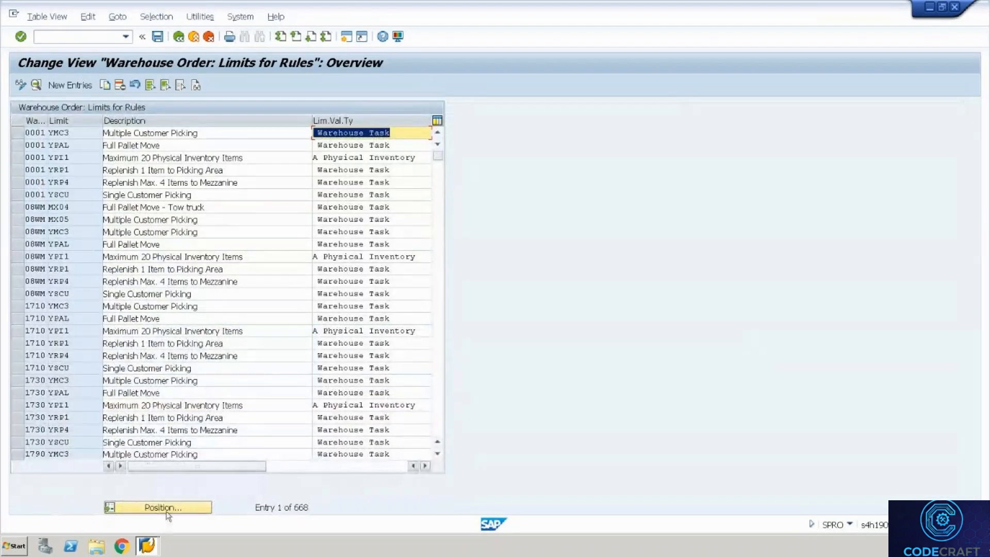
pyautogui.click(159, 507)
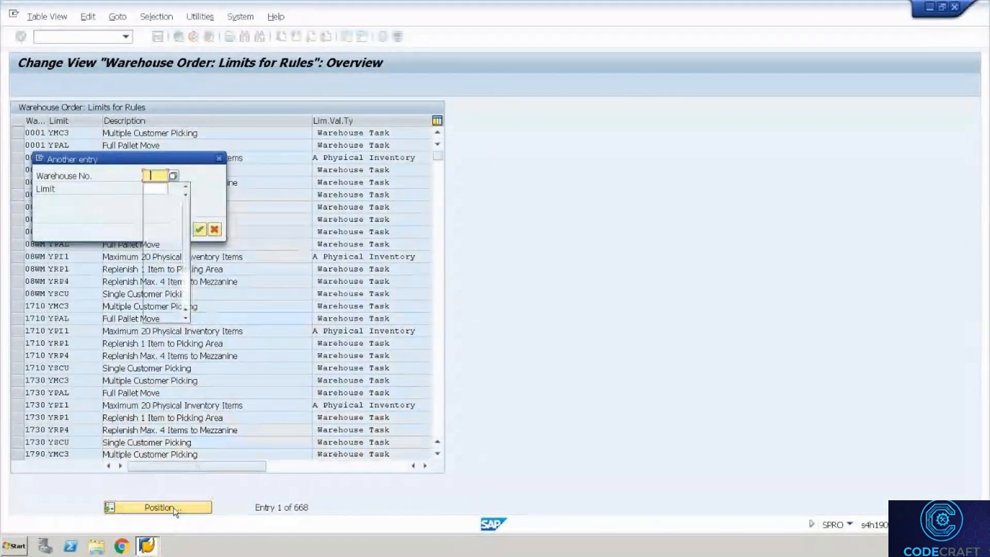
pyautogui.press('Down')
pyautogui.press('Return')
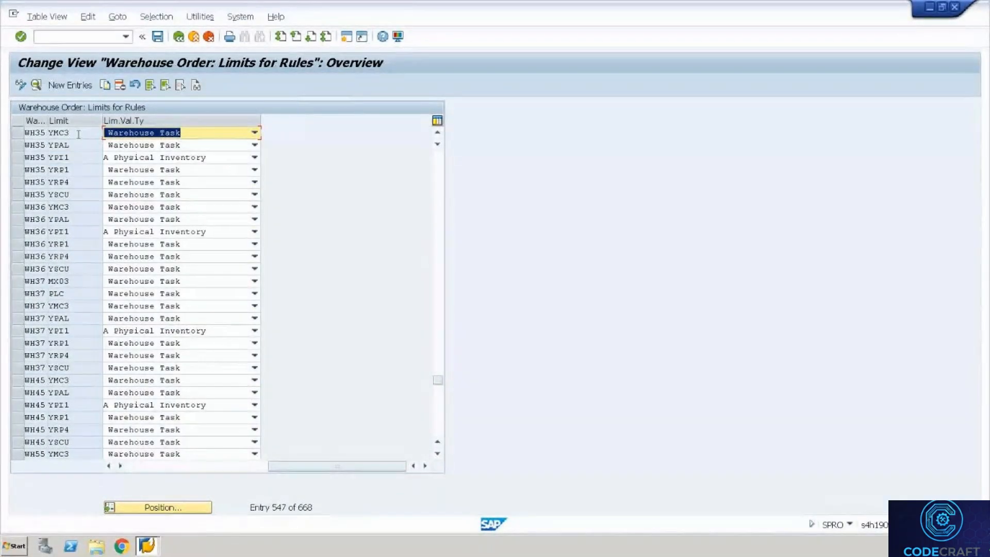
# Copy WH35 limit YMC3 as a new limit named LI01.
pyautogui.doubleClick(78, 134)
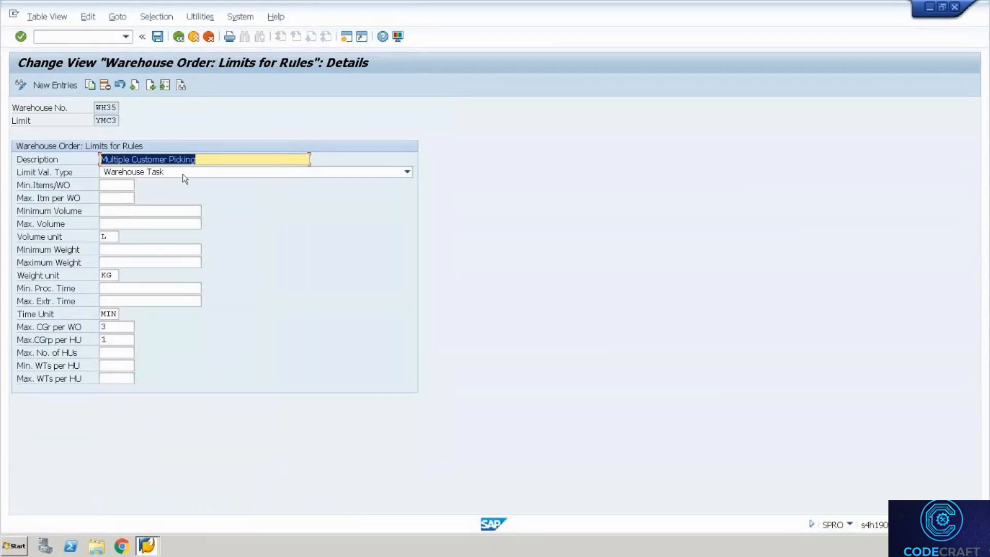
pyautogui.click(92, 87)
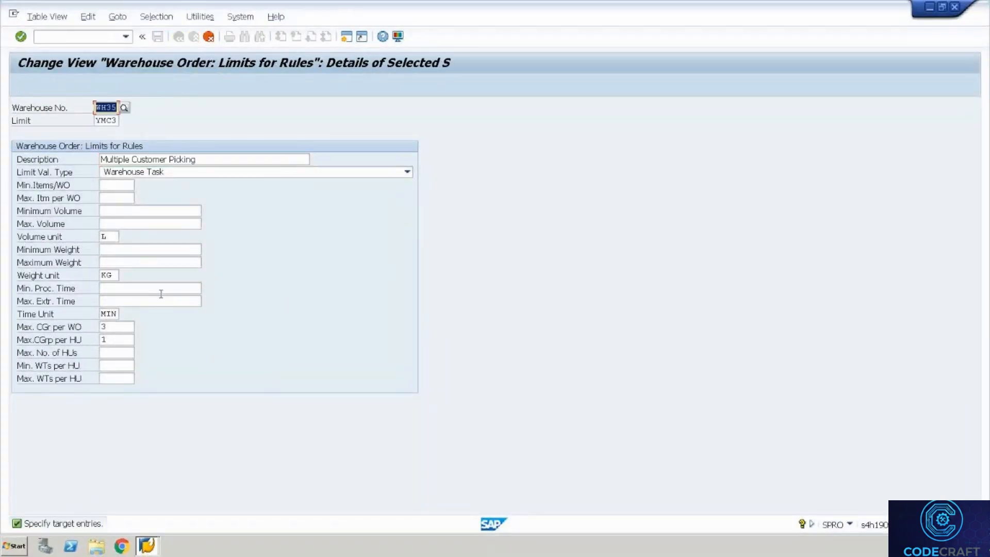
pyautogui.press('Tab')
pyautogui.write('L')
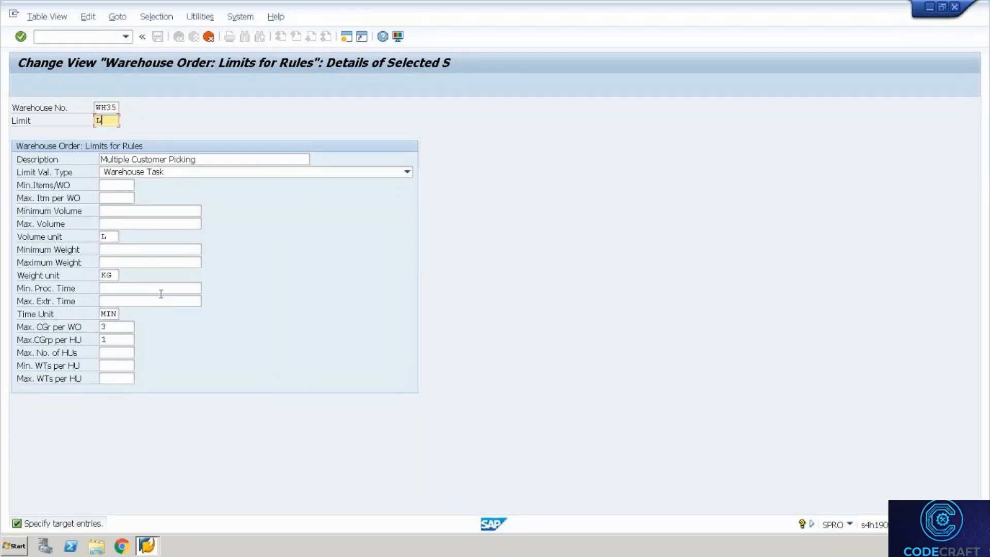
pyautogui.write('I01')
pyautogui.press('Tab')
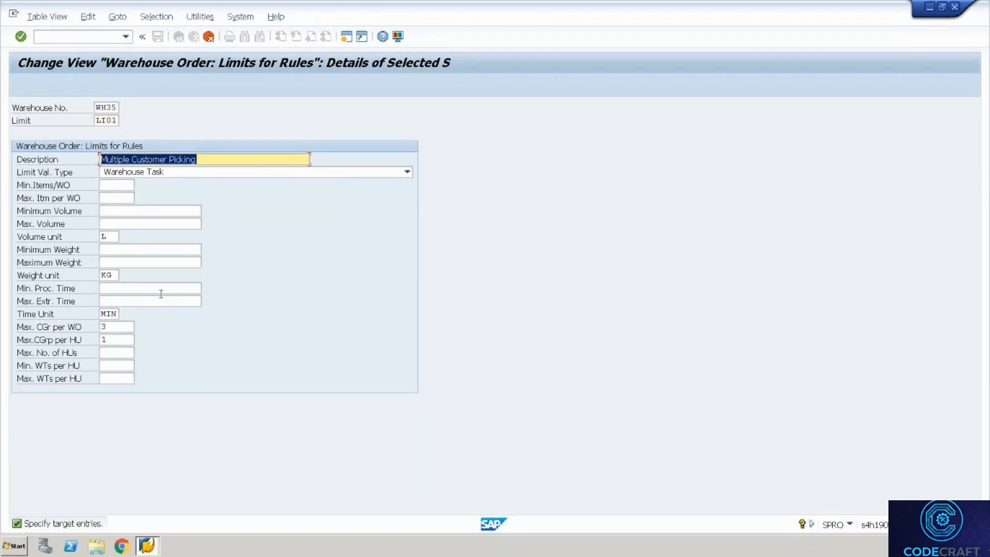
pyautogui.press('Tab')
pyautogui.press('Tab')
pyautogui.press('Tab')
pyautogui.press('Tab')
pyautogui.press('Tab')
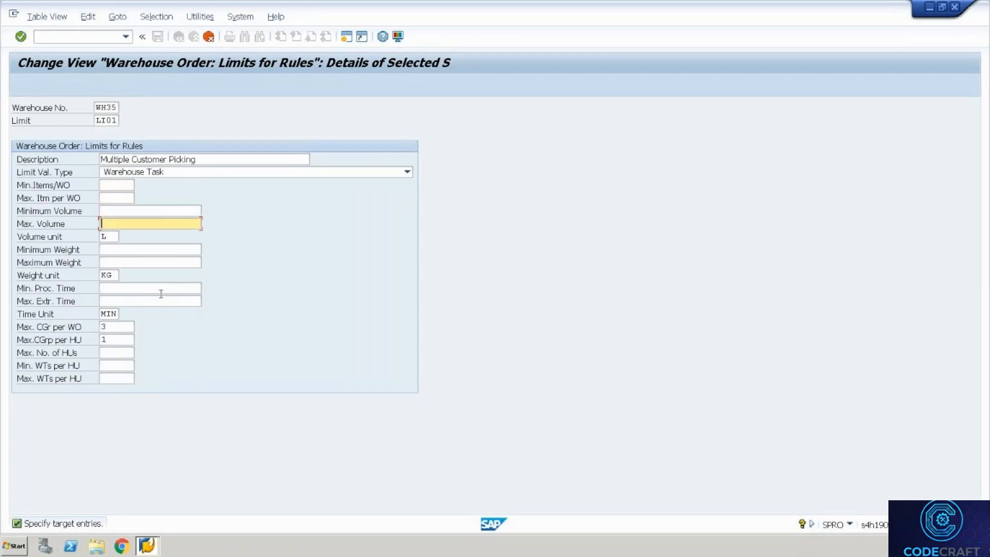
# Clear Max. CGr per WO and Max.CGrp per HU, set Min.Items/WO to 3, and save LI01.
pyautogui.click(122, 331)
pyautogui.press('BackSpace')
pyautogui.press('Tab')
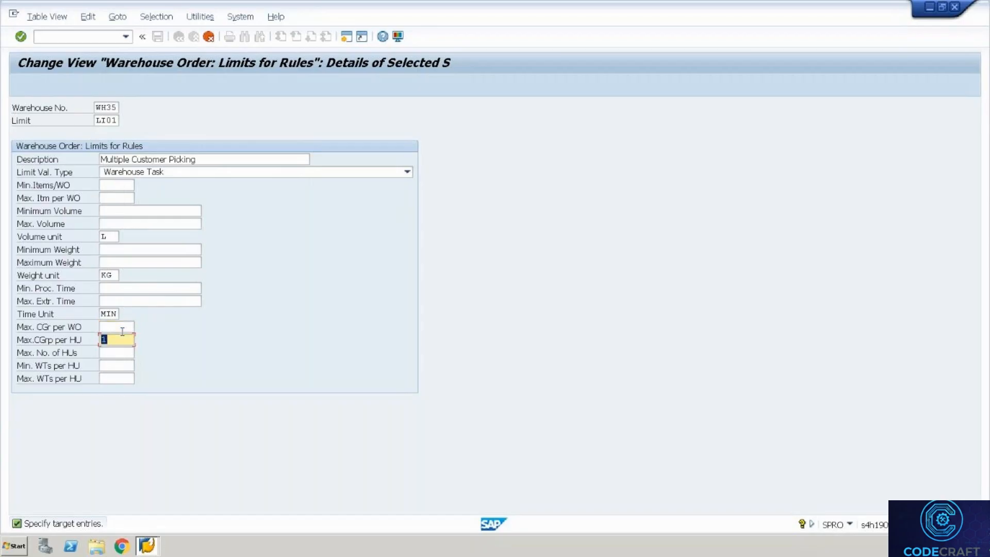
pyautogui.press('BackSpace')
pyautogui.click(128, 351)
pyautogui.click(125, 379)
pyautogui.click(127, 187)
pyautogui.write('3')
pyautogui.press('Return')
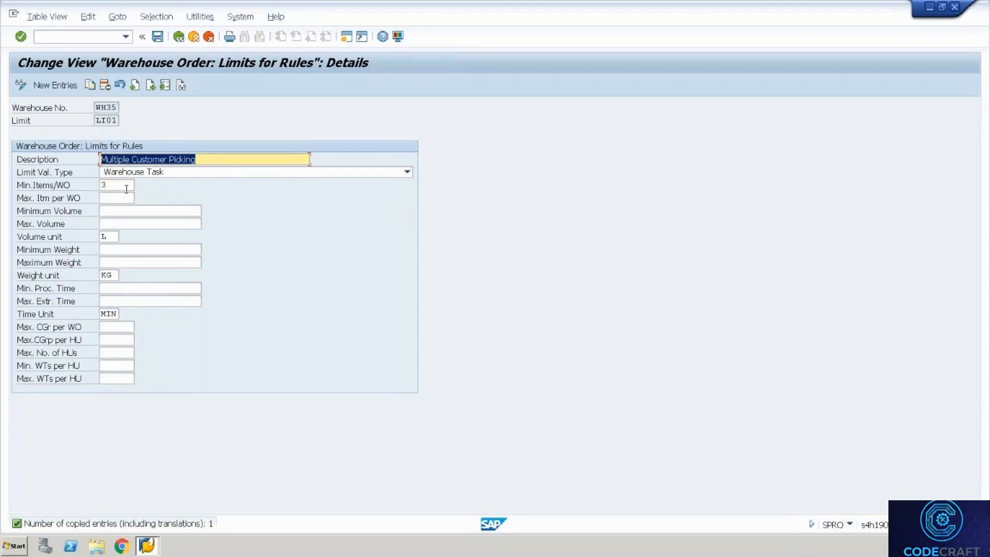
pyautogui.hotkey('ctrl', 's')
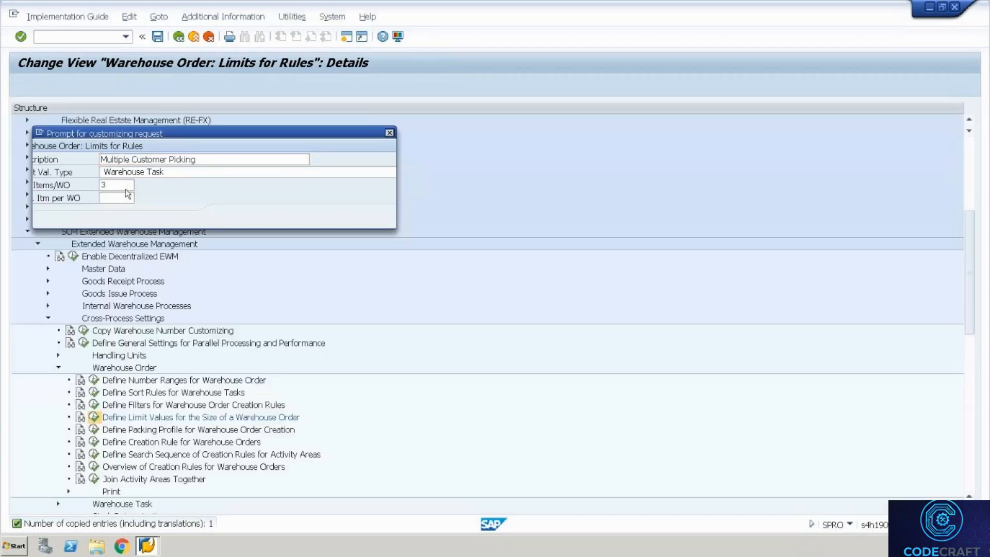
pyautogui.press('Return')
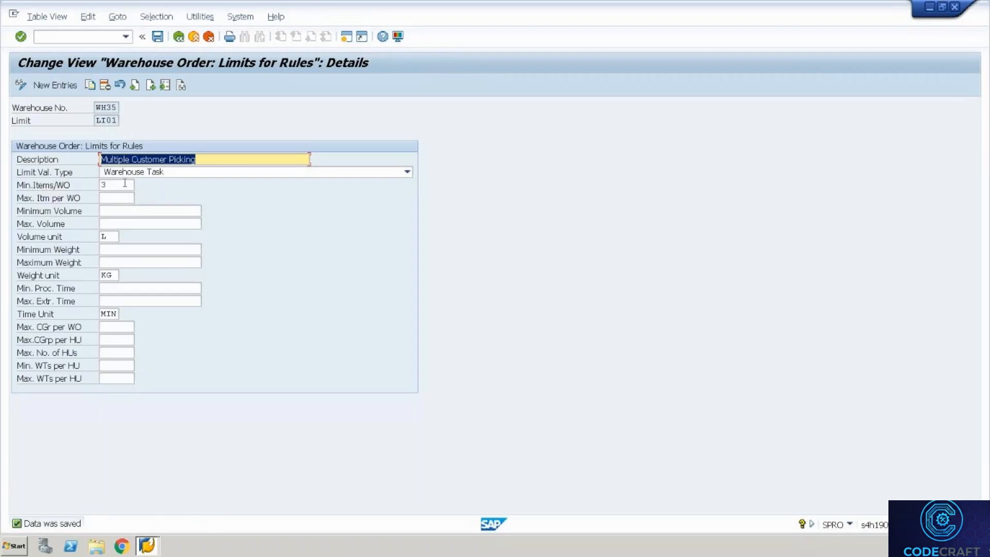
# Set Max. Itm per WO to 3 on limit LI01, save, and return to the overview.
pyautogui.click(124, 182)
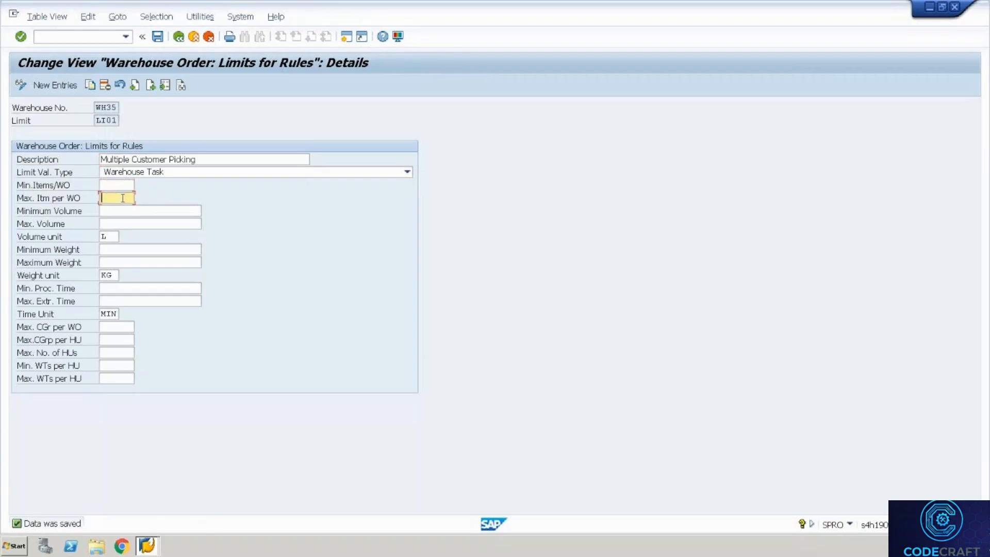
pyautogui.write('3')
pyautogui.press('Return')
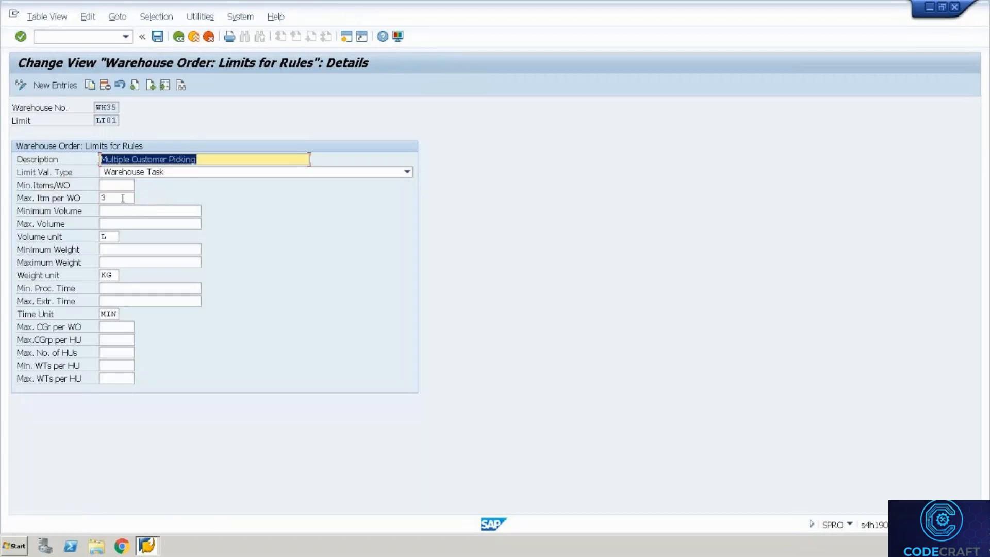
pyautogui.hotkey('ctrl', 's')
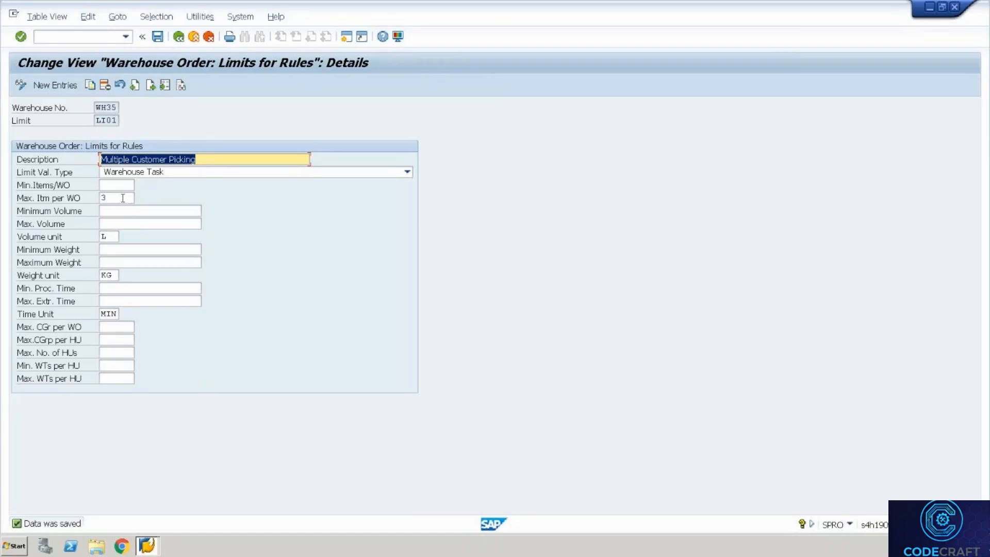
pyautogui.click(178, 37)
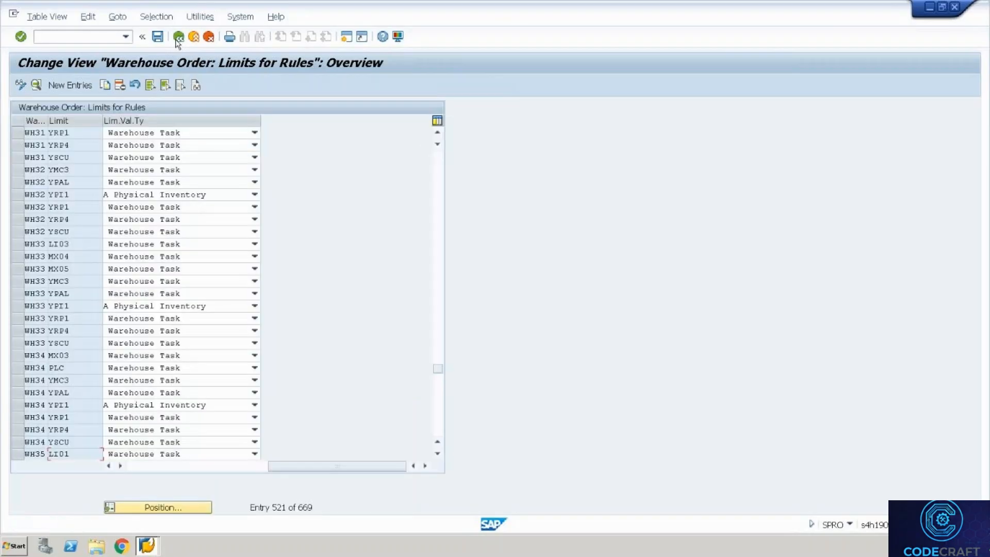
# Open the warehouse order creation rules and copy rule YO02 as a new entry.
pyautogui.click(178, 37)
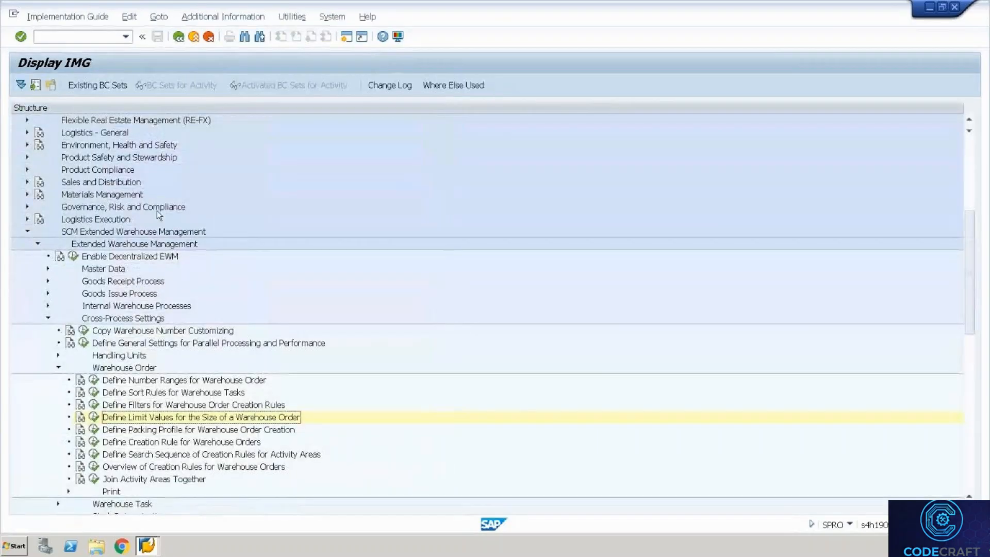
pyautogui.click(94, 442)
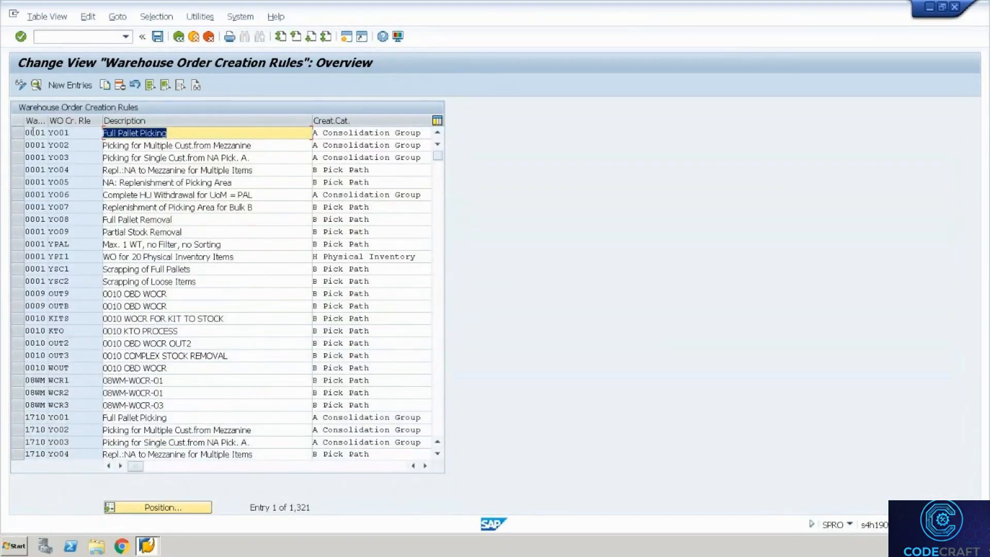
pyautogui.click(29, 144)
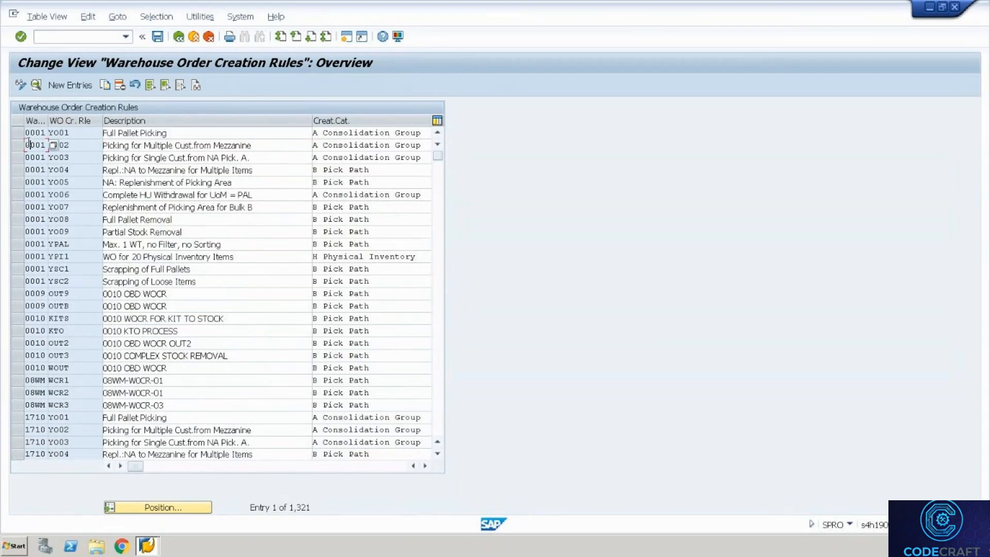
pyautogui.click(17, 145)
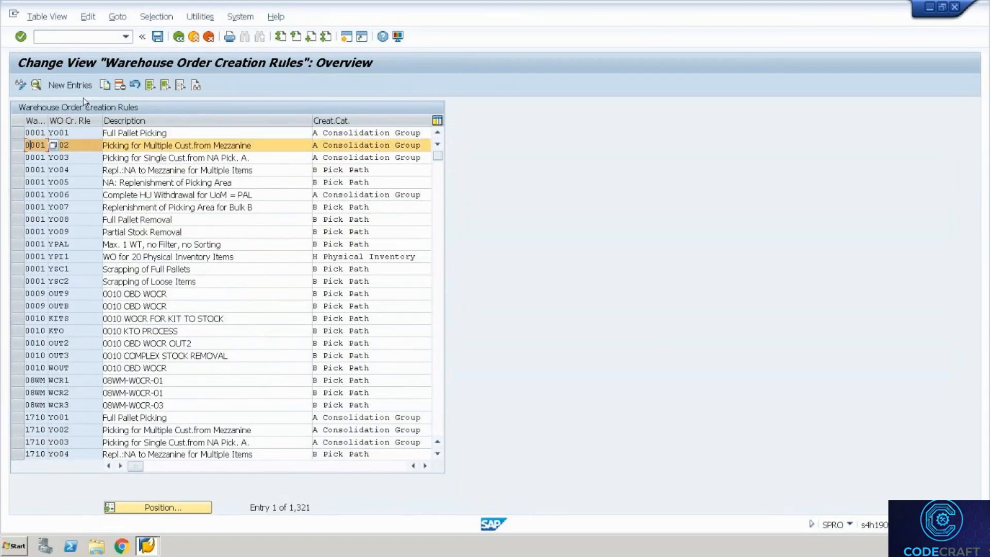
pyautogui.click(107, 84)
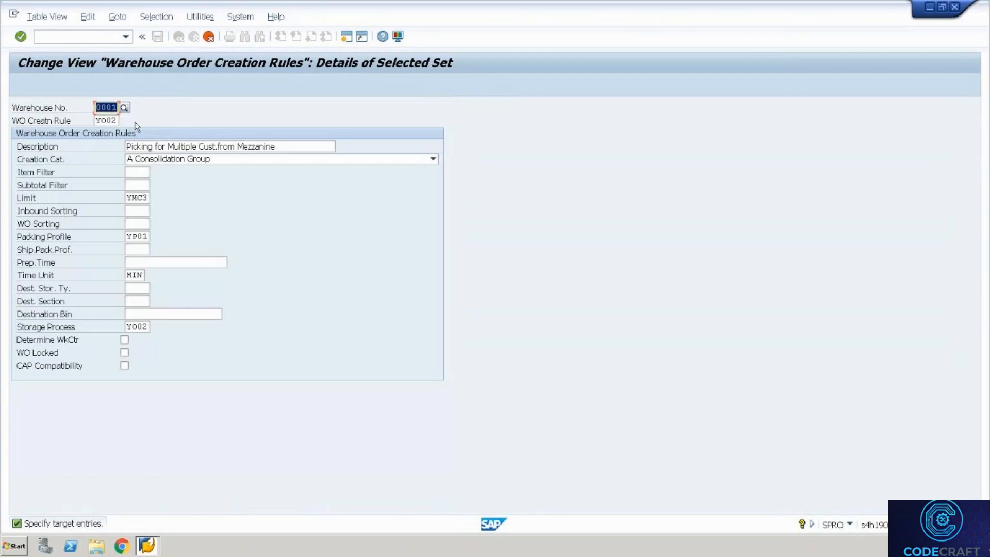
pyautogui.write('Wh35')
pyautogui.press('Tab')
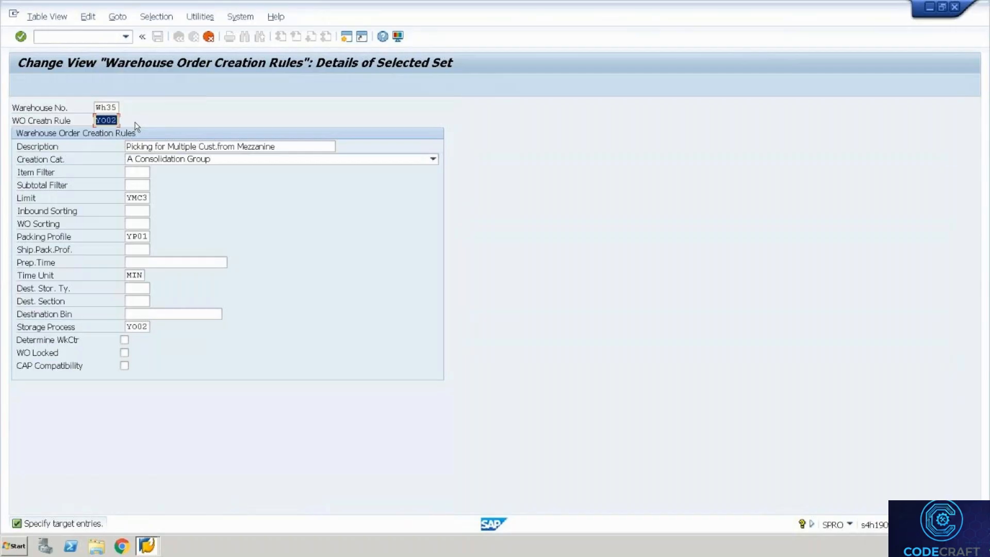
pyautogui.write('CR01')
pyautogui.press('Tab')
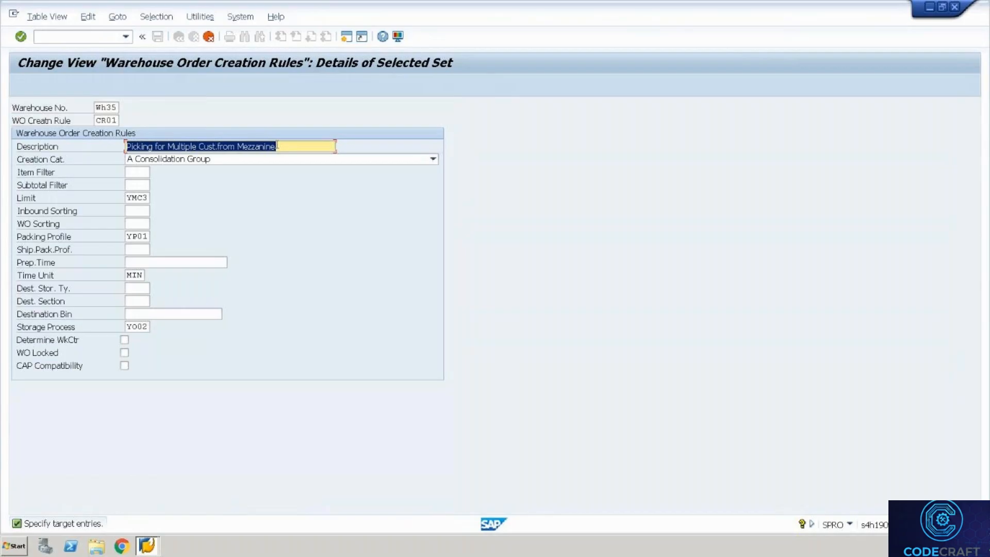
pyautogui.click(290, 146)
pyautogui.press('BackSpace')
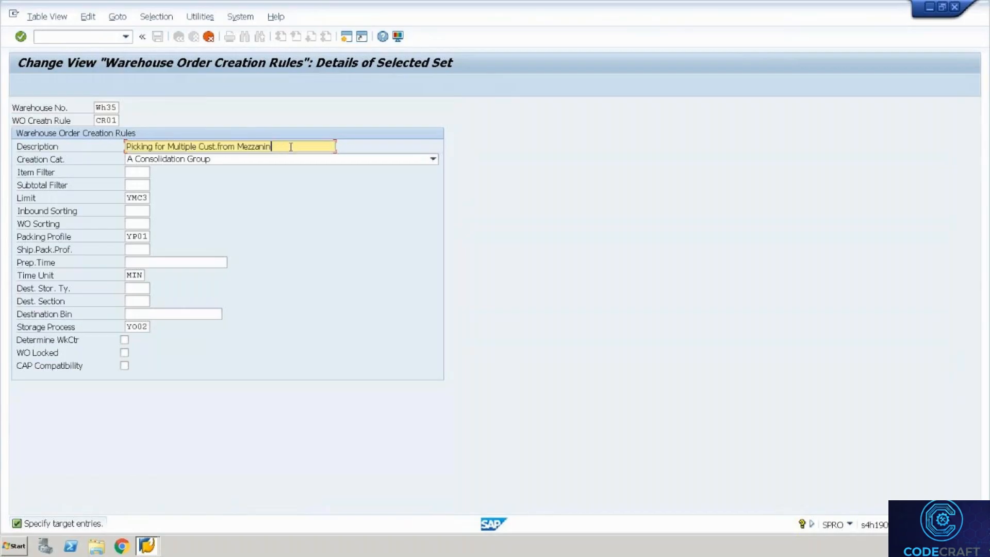
pyautogui.press('BackSpace')
pyautogui.press('BackSpace')
pyautogui.press('BackSpace')
pyautogui.press('BackSpace')
pyautogui.press('BackSpace')
pyautogui.press('BackSpace')
pyautogui.press('BackSpace')
pyautogui.press('BackSpace')
pyautogui.press('BackSpace')
pyautogui.press('BackSpace')
pyautogui.press('BackSpace')
pyautogui.press('BackSpace')
pyautogui.press('BackSpace')
pyautogui.press('BackSpace')
pyautogui.press('Tab')
pyautogui.press('Tab')
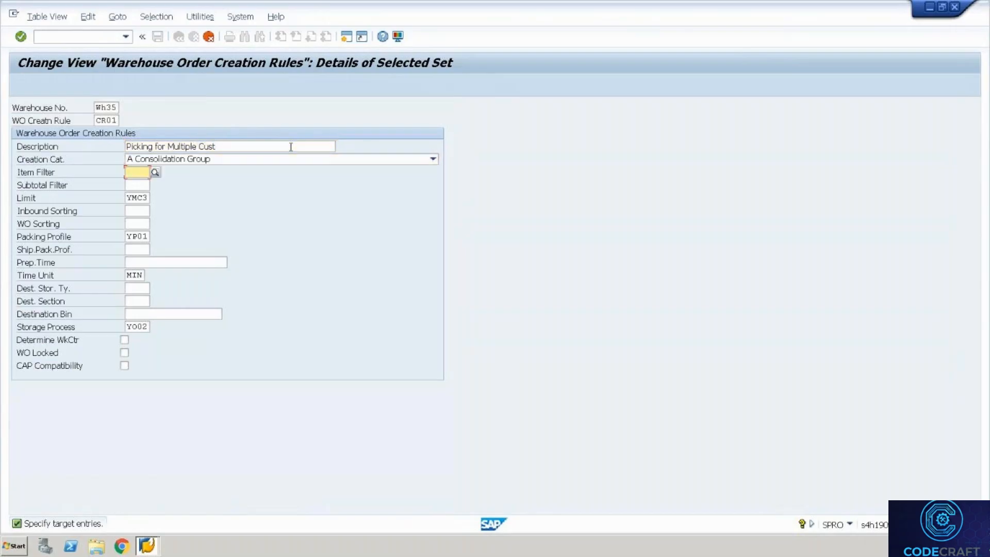
pyautogui.press('Tab')
pyautogui.press('Tab')
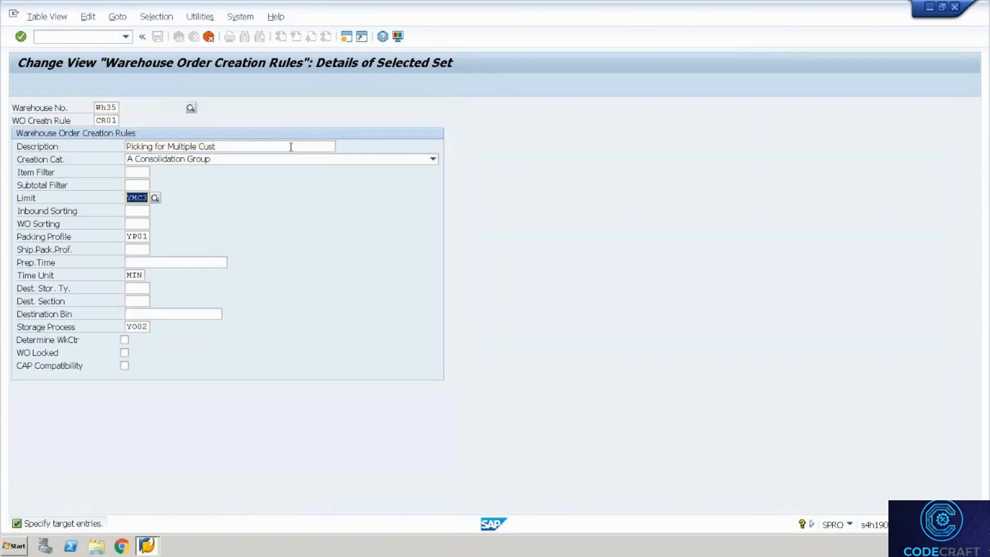
pyautogui.write('LI01')
pyautogui.press('Tab')
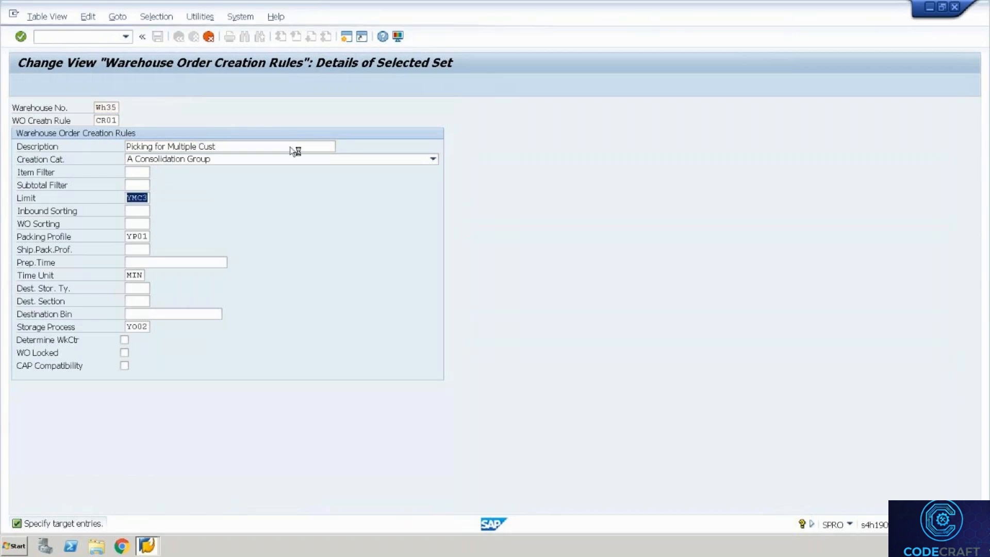
pyautogui.click(145, 172)
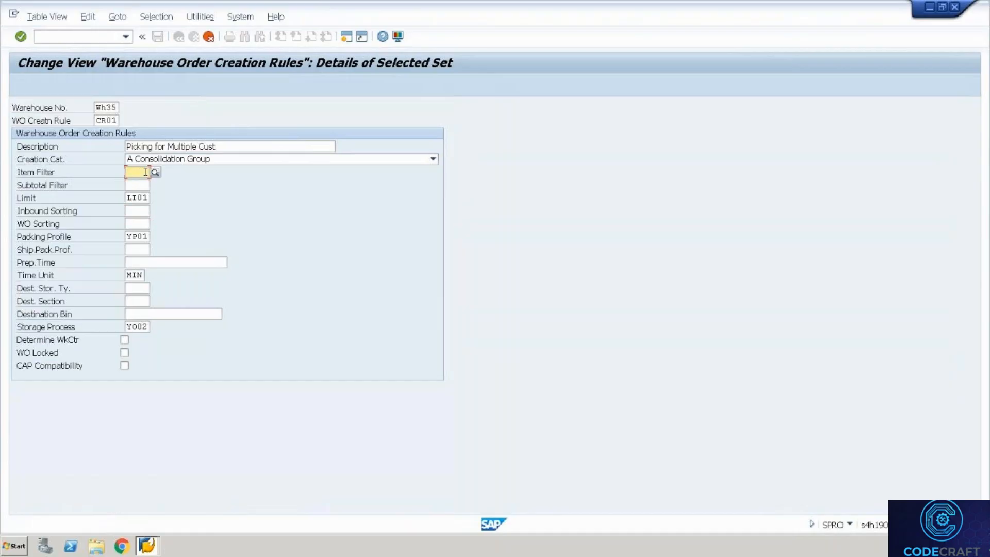
pyautogui.write('F')
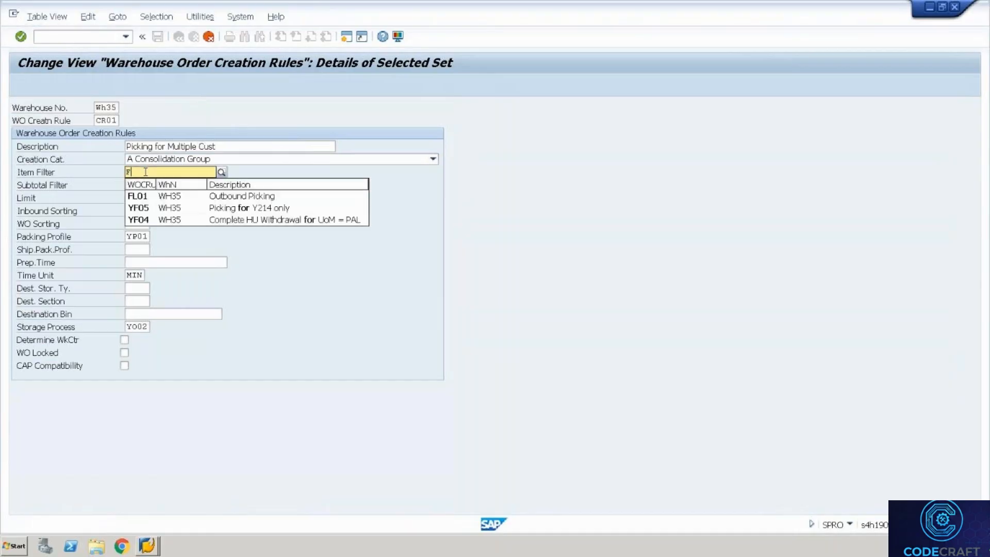
pyautogui.write('L')
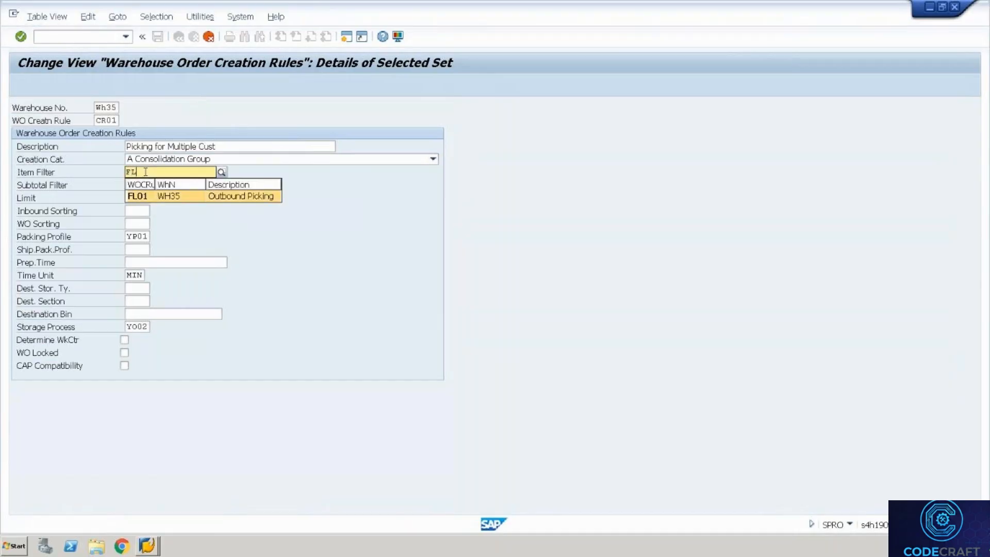
pyautogui.press('Return')
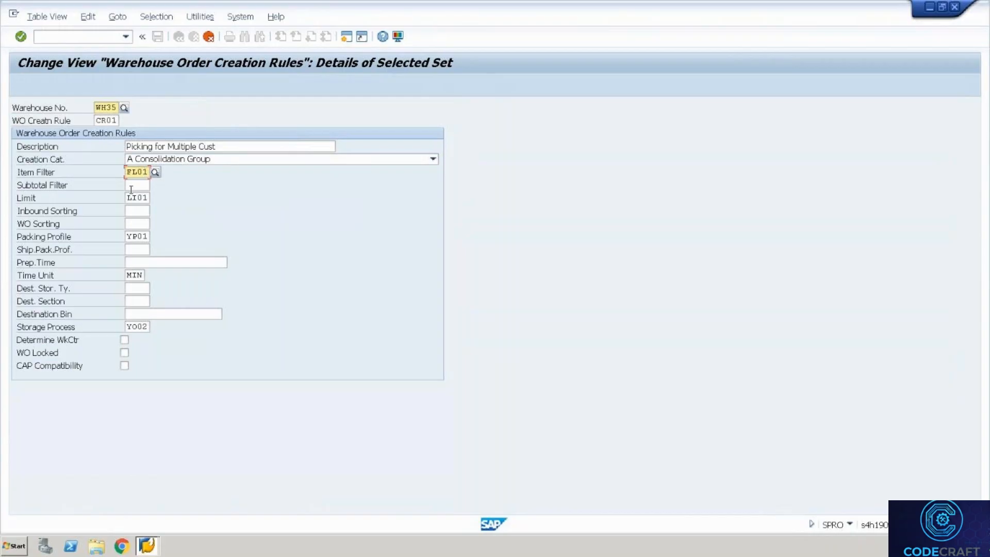
pyautogui.click(129, 237)
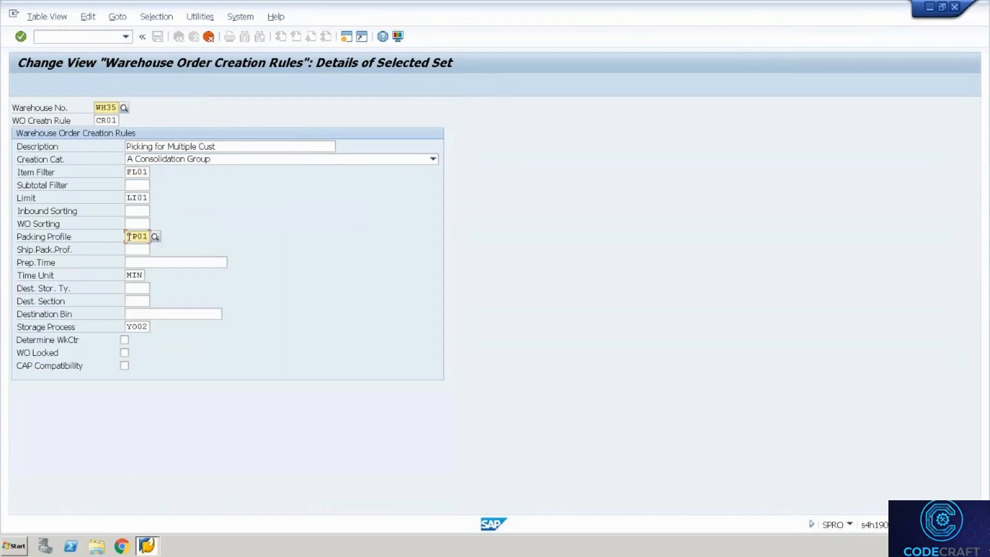
pyautogui.press('Delete')
pyautogui.press('Delete')
pyautogui.press('Delete')
pyautogui.press('Delete')
pyautogui.click(129, 329)
pyautogui.press('Delete')
pyautogui.press('Delete')
pyautogui.press('Delete')
pyautogui.press('Delete')
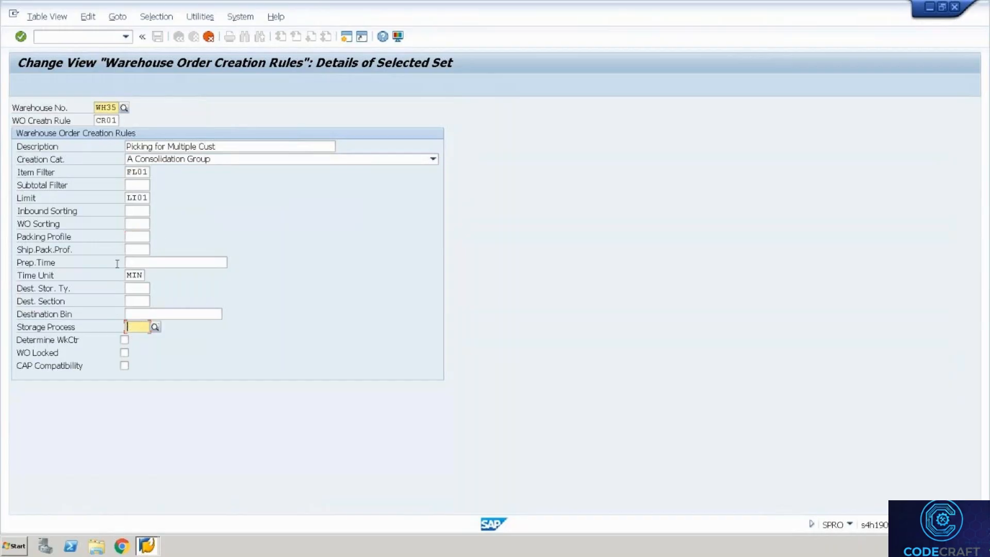
pyautogui.click(138, 234)
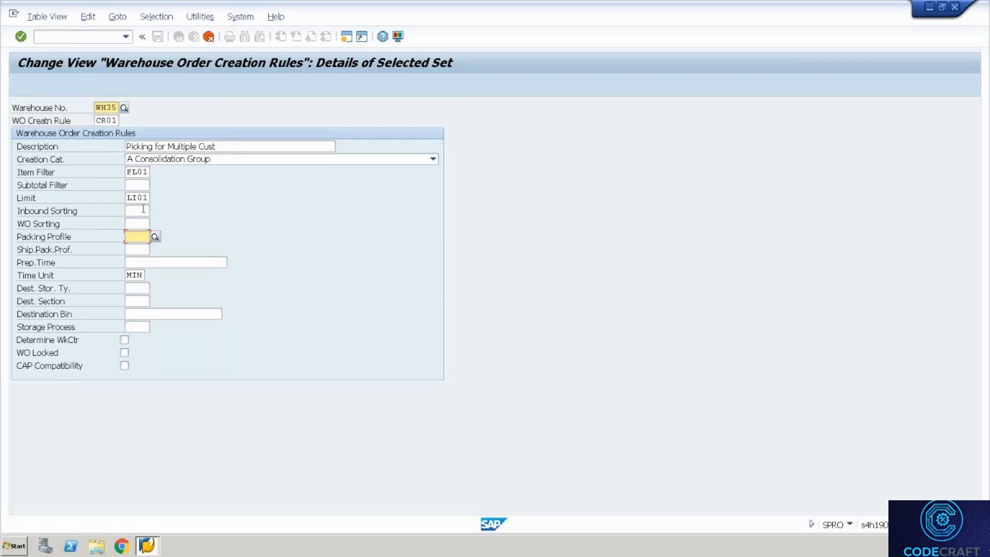
pyautogui.click(134, 211)
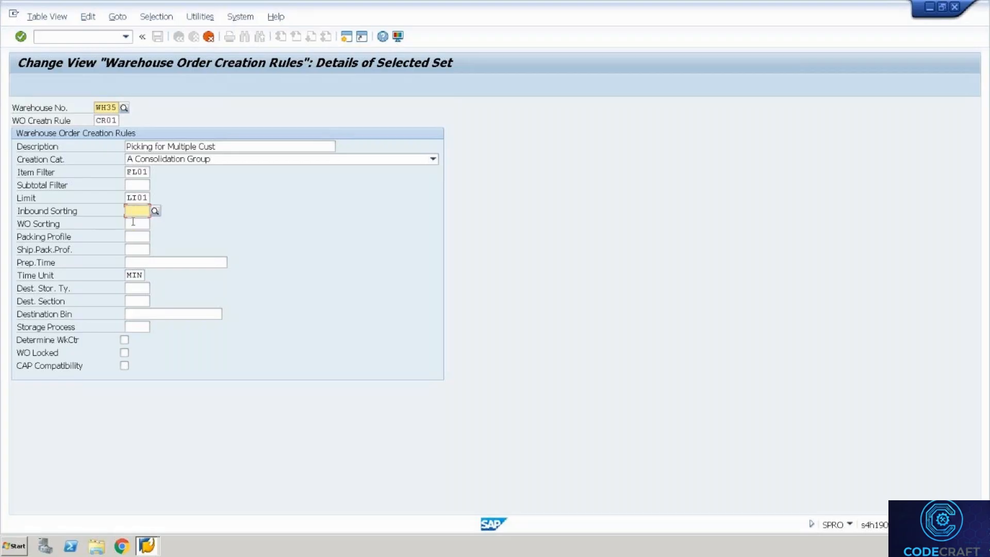
pyautogui.click(133, 221)
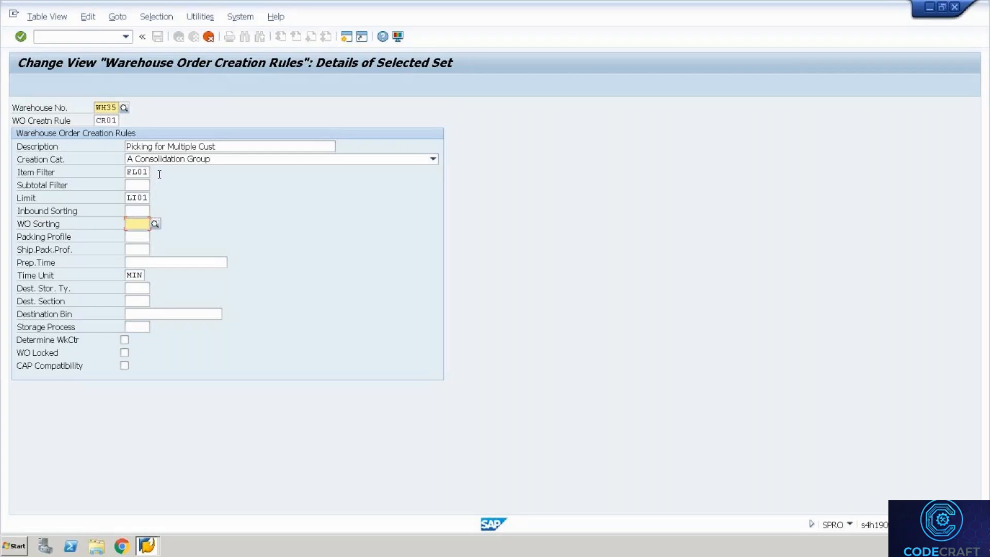
# Confirm the copy as new WH35 rule CR01, 'Picking for Multiple Cust'.
pyautogui.click(141, 189)
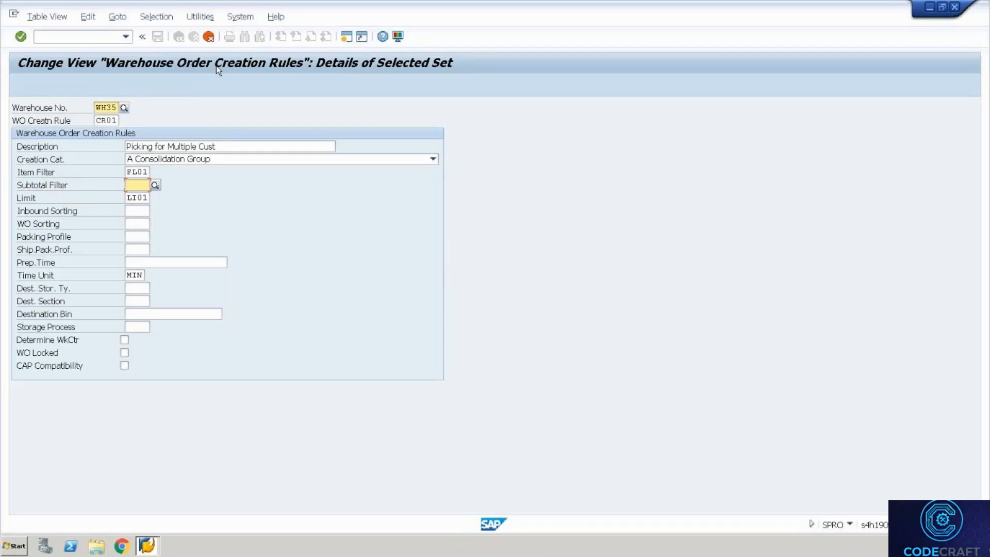
pyautogui.press('Return')
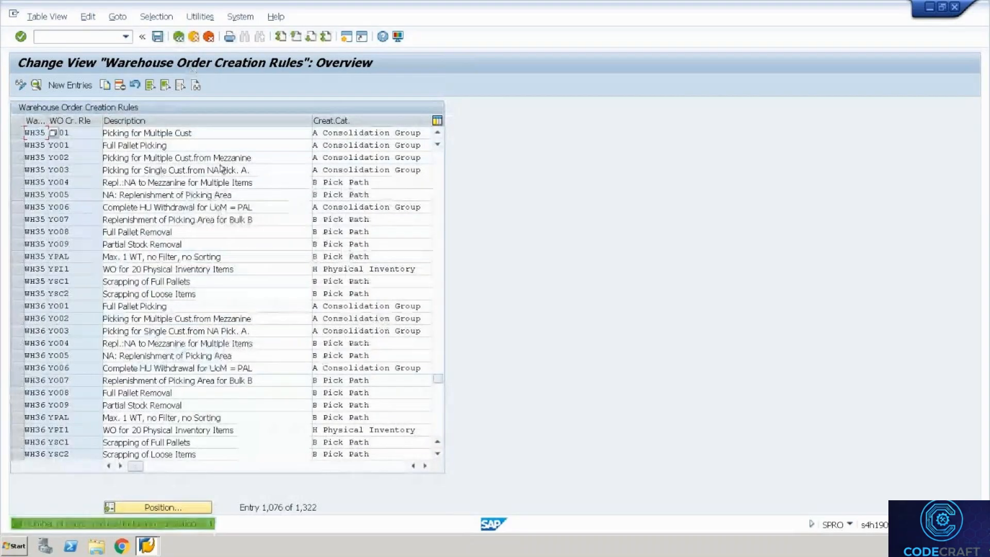
# Set rule CR01's creation category to B Pick Path, save it, and switch to the Google Sheets datasheet.
pyautogui.click(85, 133)
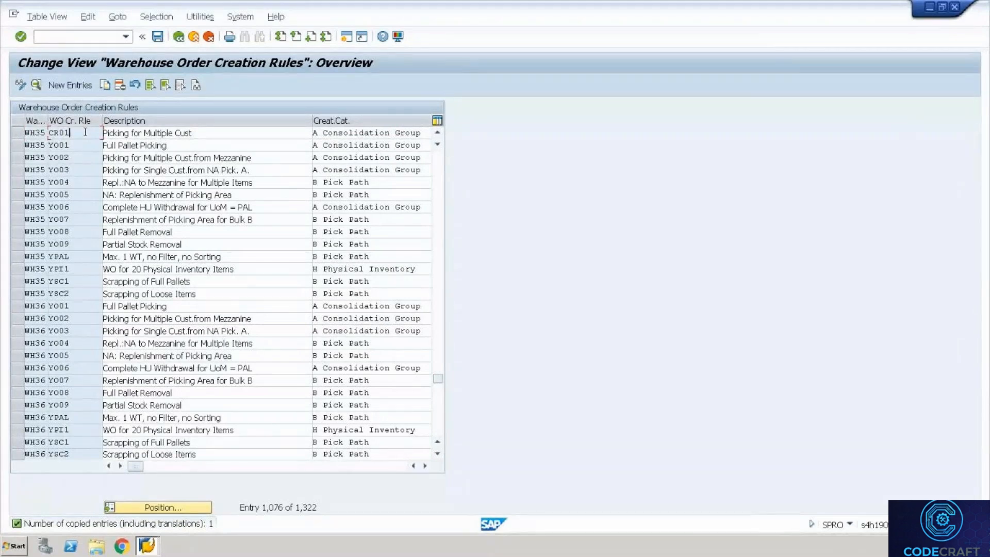
pyautogui.doubleClick(85, 133)
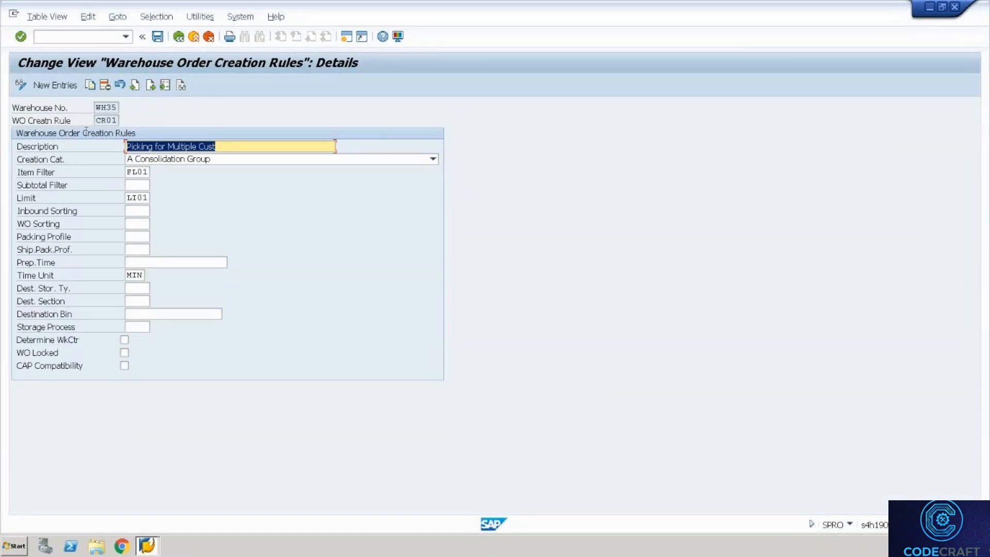
pyautogui.click(147, 160)
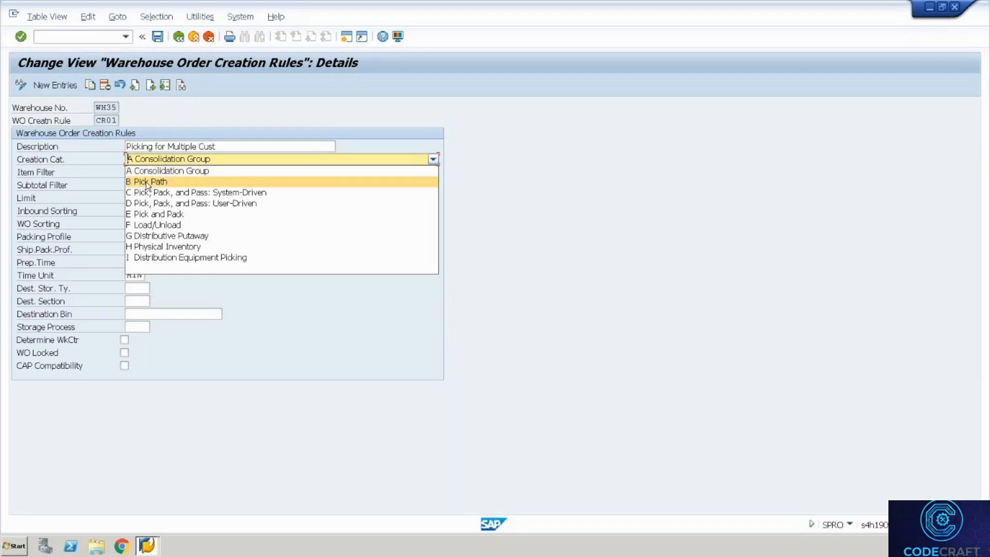
pyautogui.click(147, 181)
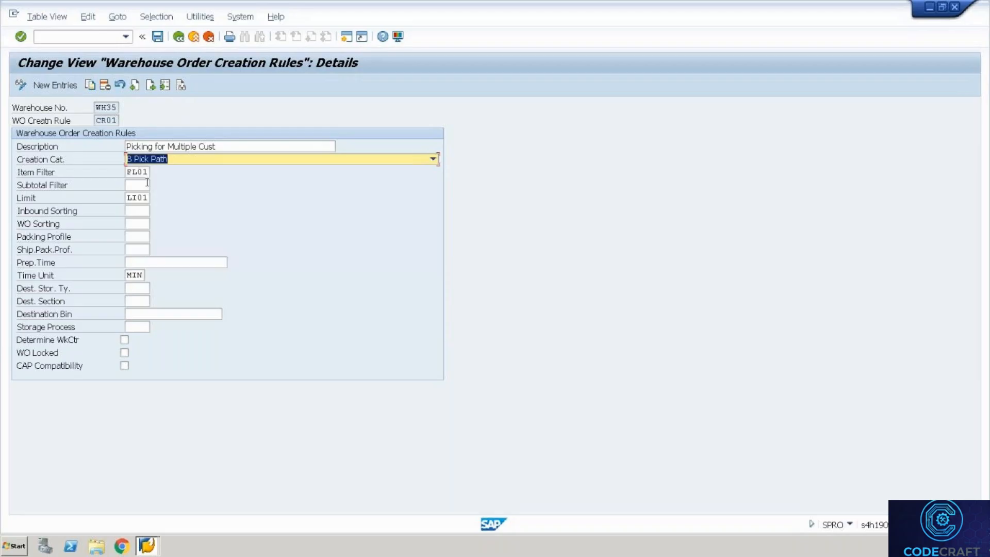
pyautogui.click(157, 40)
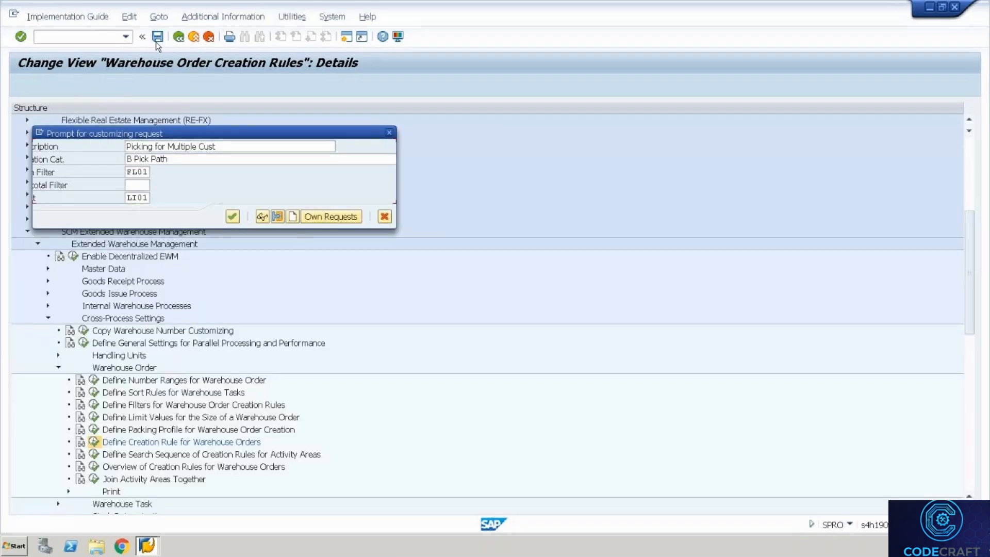
pyautogui.press('Return')
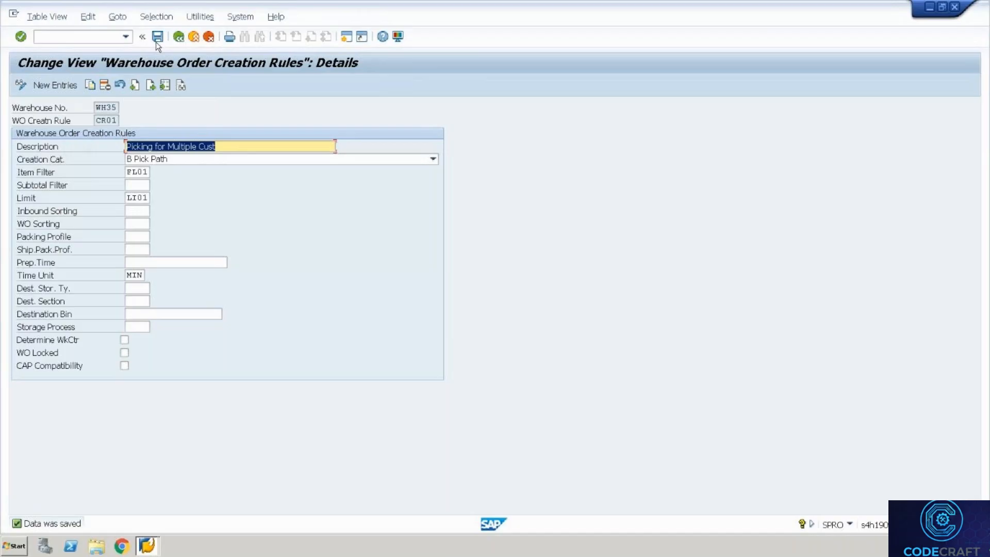
pyautogui.press('ctrl+alt+Break')
pyautogui.hotkey('alt', 'Tab')
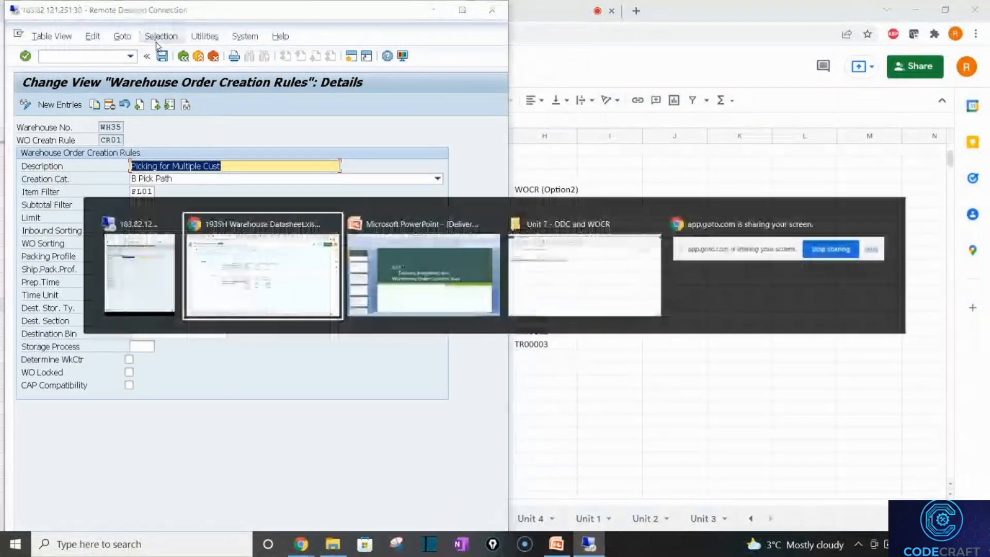
# Look through the Unit 3, Unit 5 and Unit 4 sheets, ending on Unit 2.
pyautogui.click(710, 522)
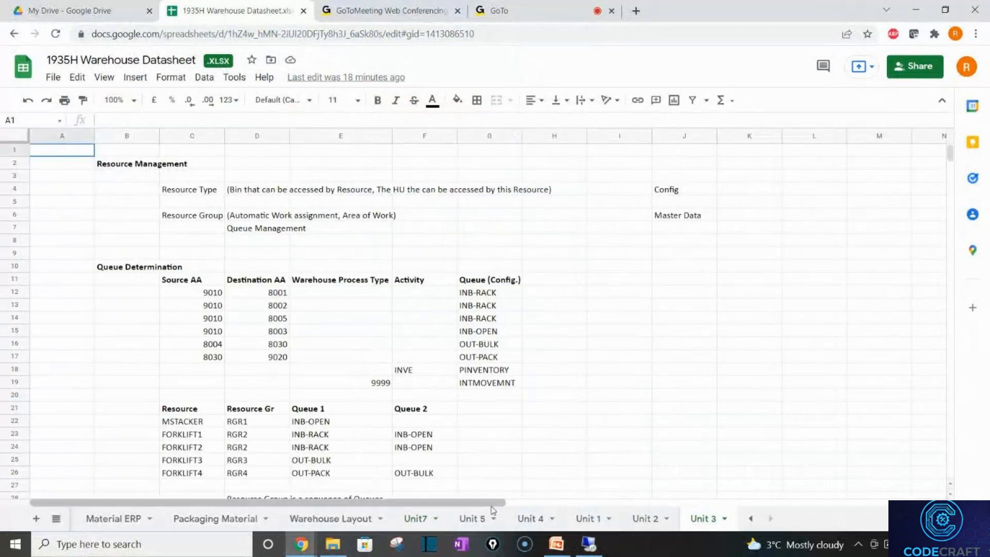
pyautogui.click(473, 519)
pyautogui.click(531, 519)
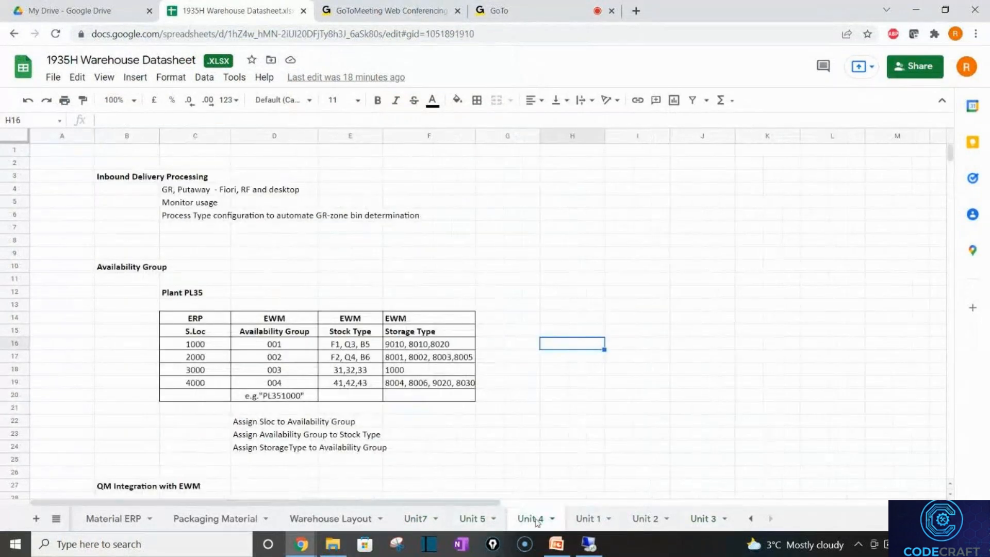
pyautogui.click(643, 518)
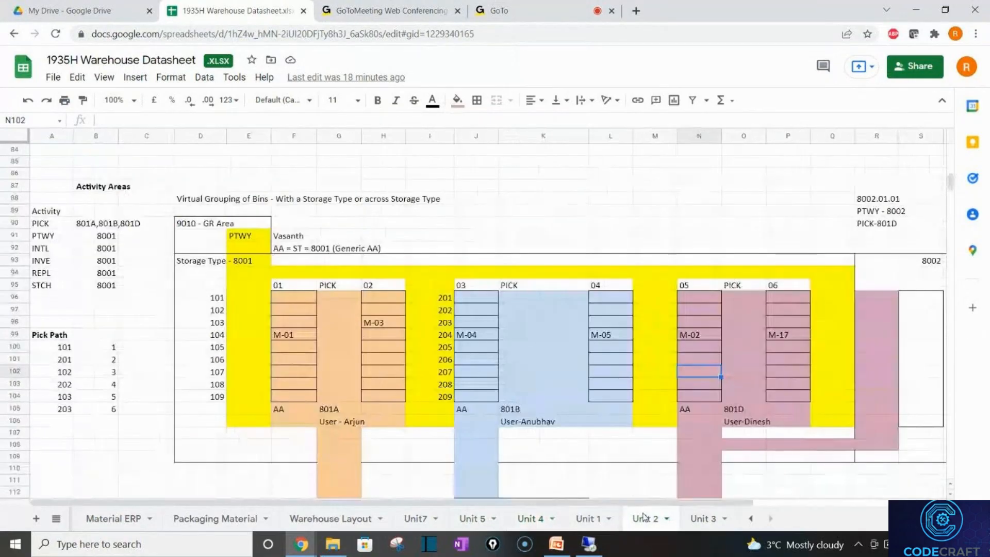
# Highlight bins 101–109 in D96:E105 and the F96–H97 bin slots, then return to SAP.
pyautogui.click(222, 301)
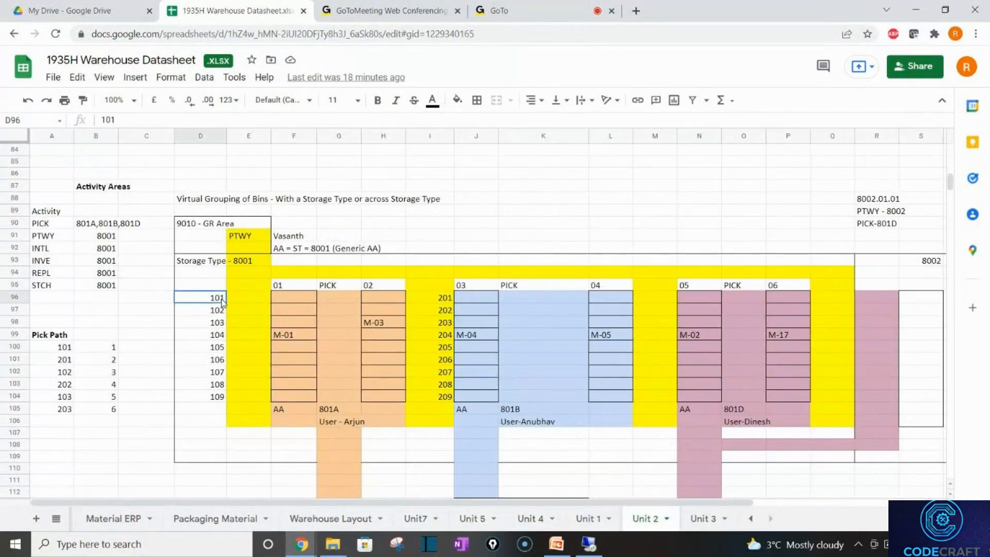
pyautogui.moveTo(223, 301); pyautogui.dragTo(229, 405)
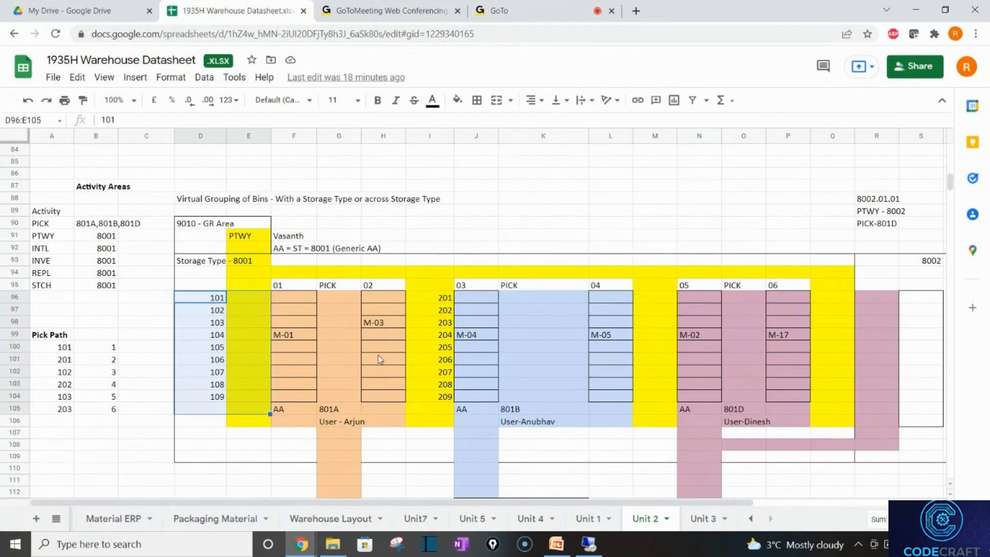
pyautogui.click(307, 304)
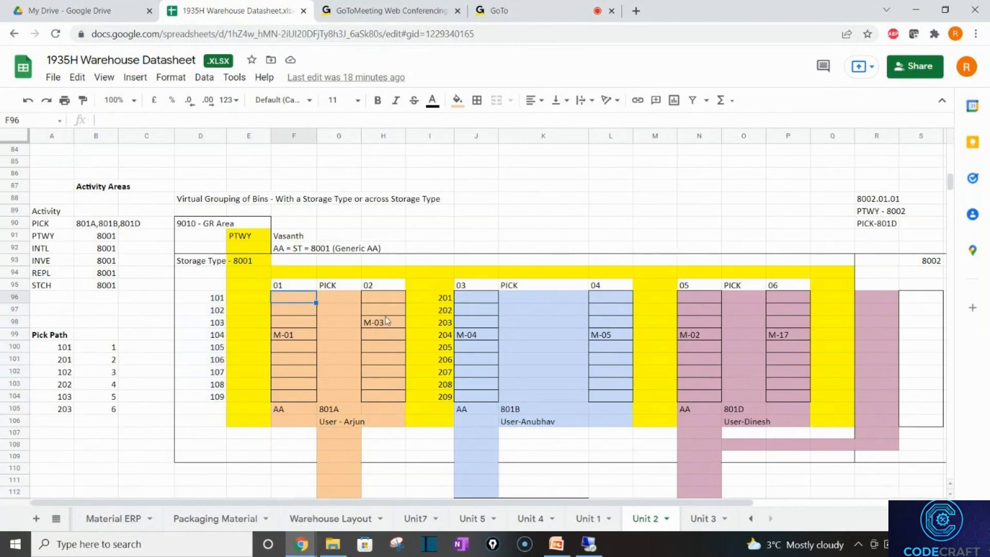
pyautogui.click(378, 293)
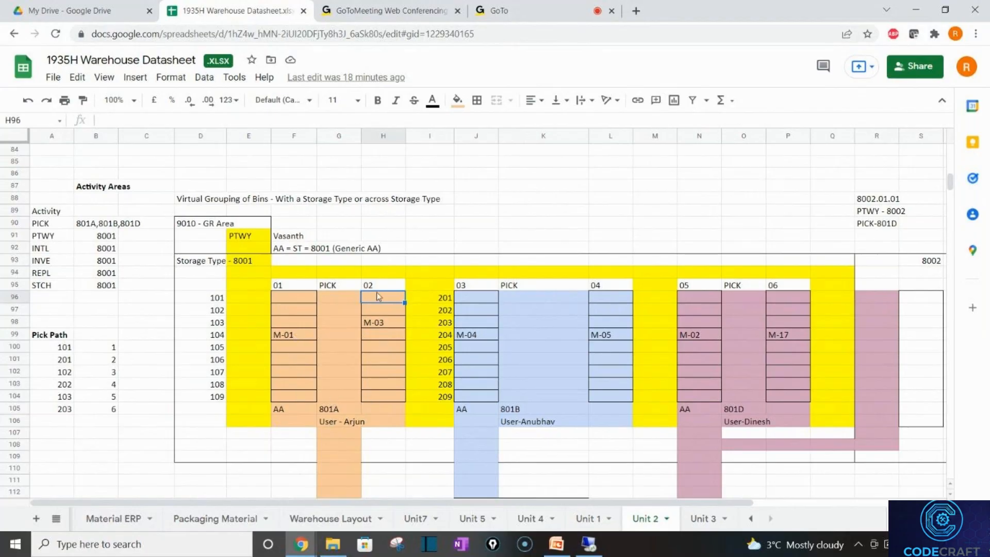
pyautogui.click(303, 298)
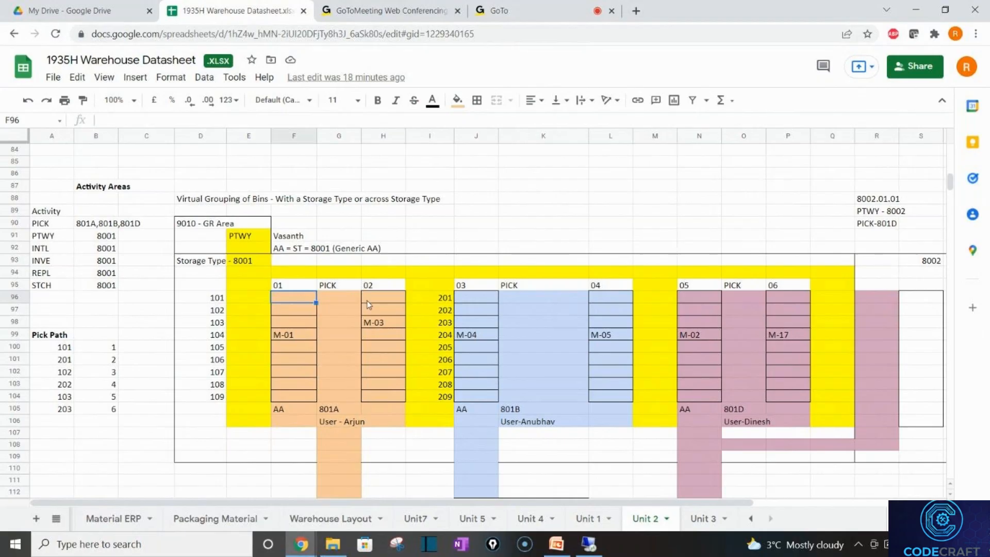
pyautogui.click(367, 301)
pyautogui.click(295, 312)
pyautogui.click(393, 313)
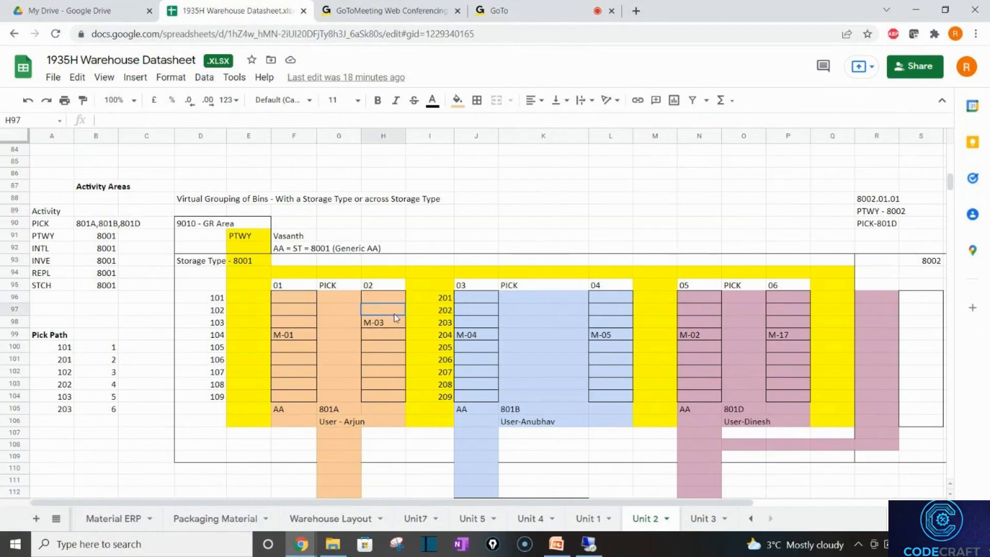
pyautogui.hotkey('alt', 'Tab')
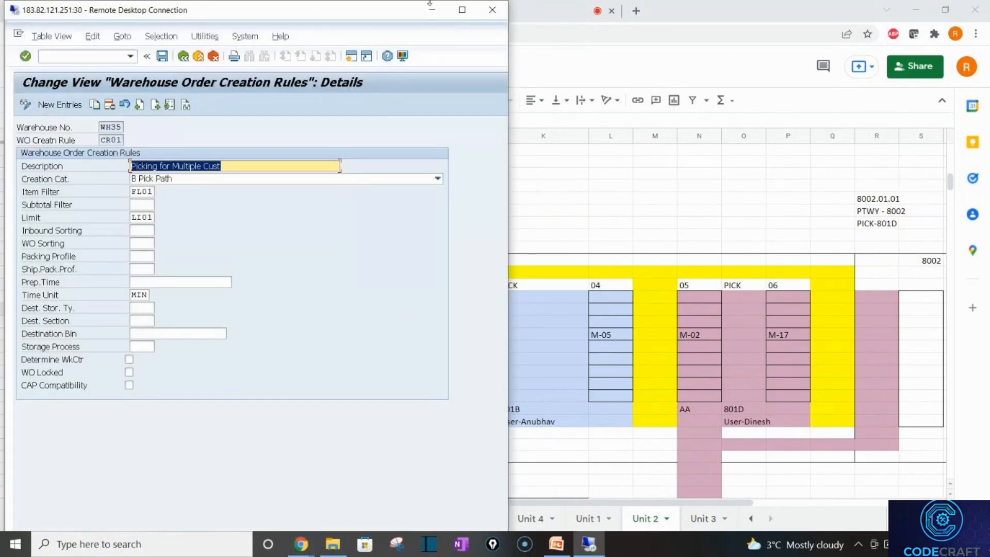
# Maximize the remote session, resave CR01, and open the creation-rule search sequence per activity area.
pyautogui.click(462, 9)
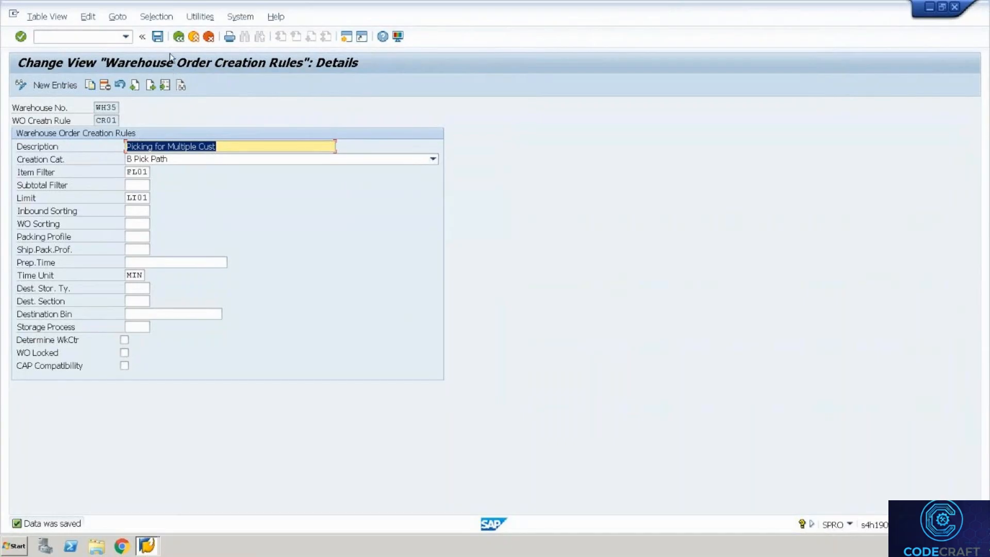
pyautogui.click(163, 39)
pyautogui.click(178, 37)
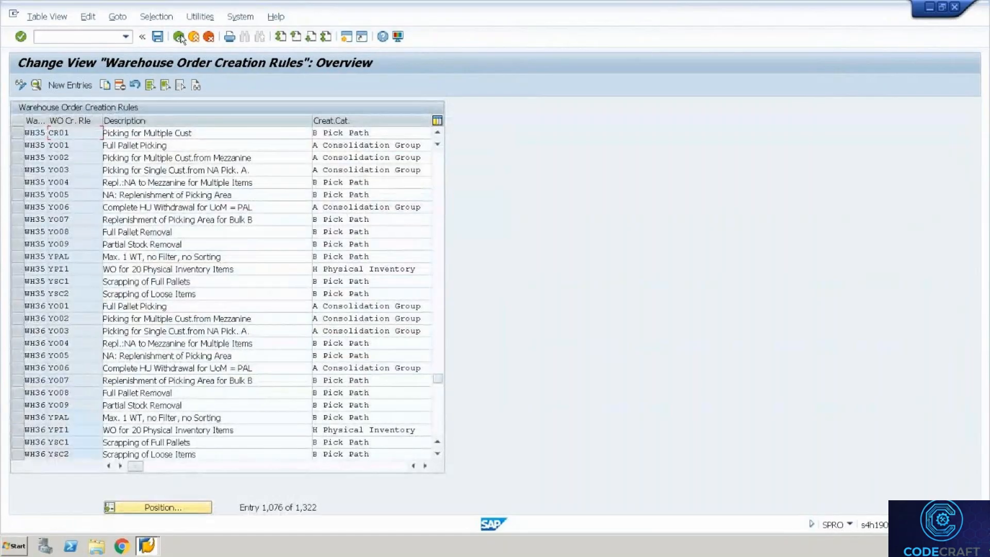
pyautogui.click(178, 37)
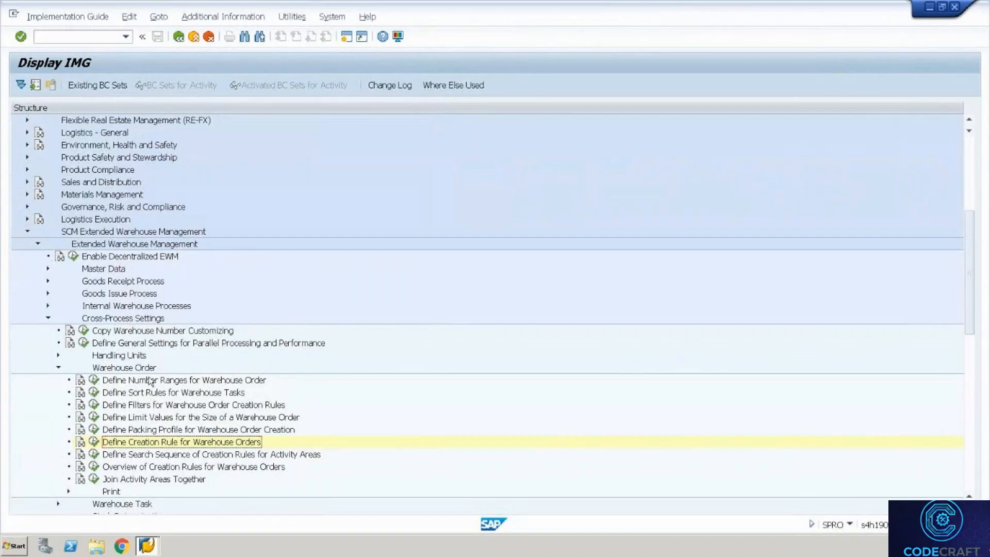
pyautogui.click(94, 454)
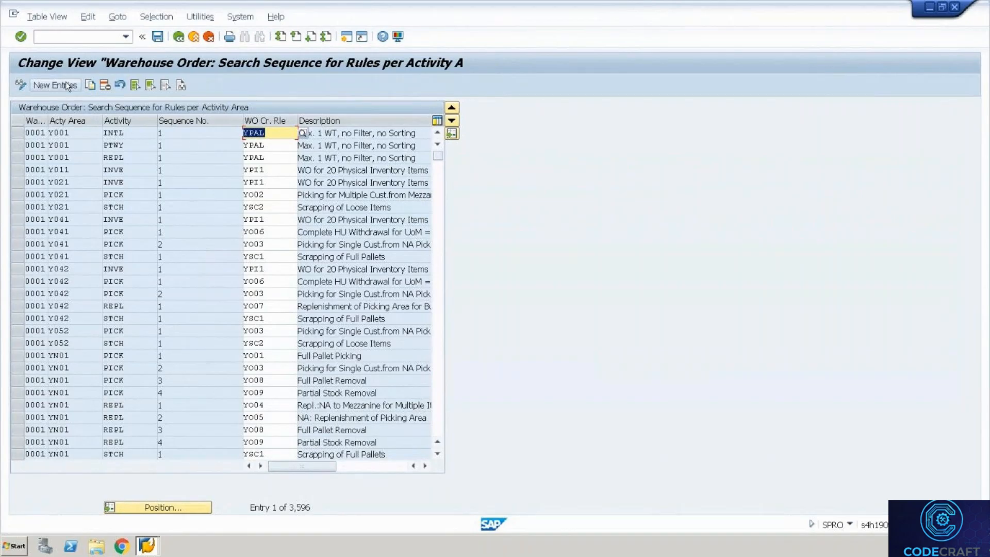
# Add and save a search-sequence entry WH35, area 8004, PICK, rule CR01.
pyautogui.click(67, 85)
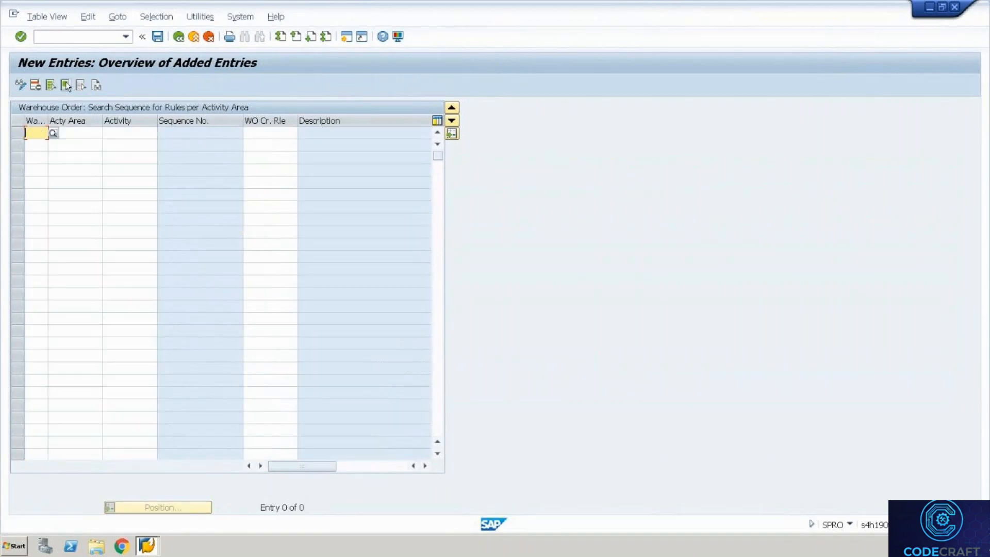
pyautogui.write('Wh35')
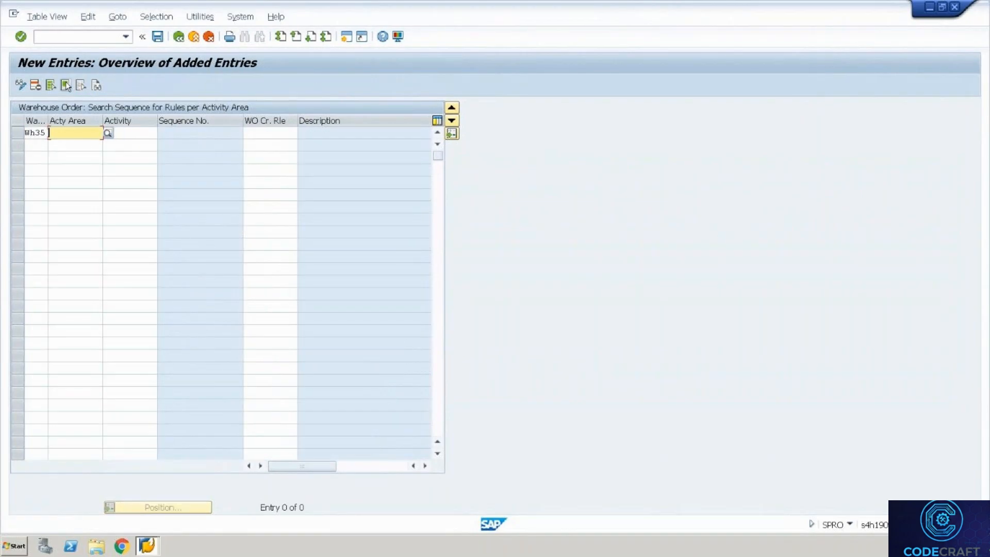
pyautogui.write('8004')
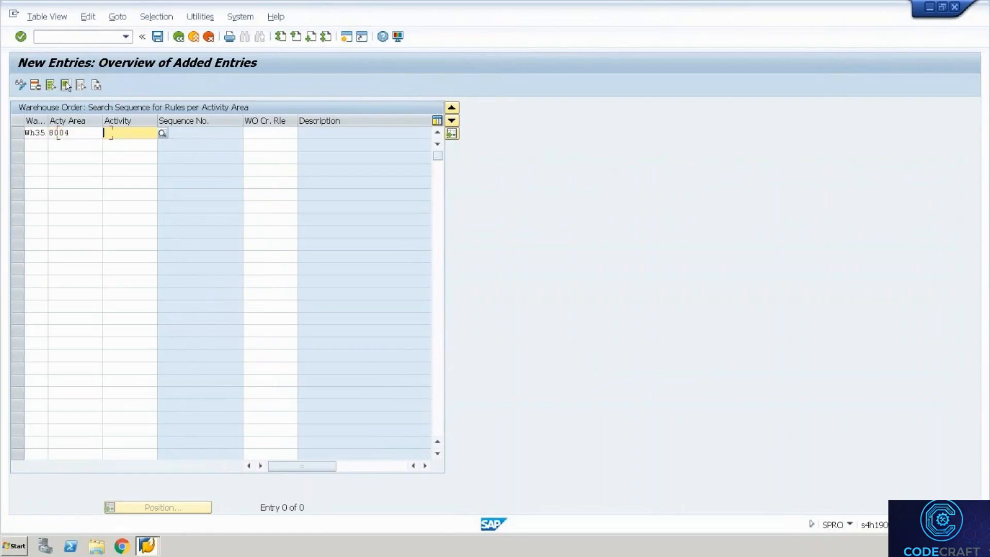
pyautogui.write('PICK')
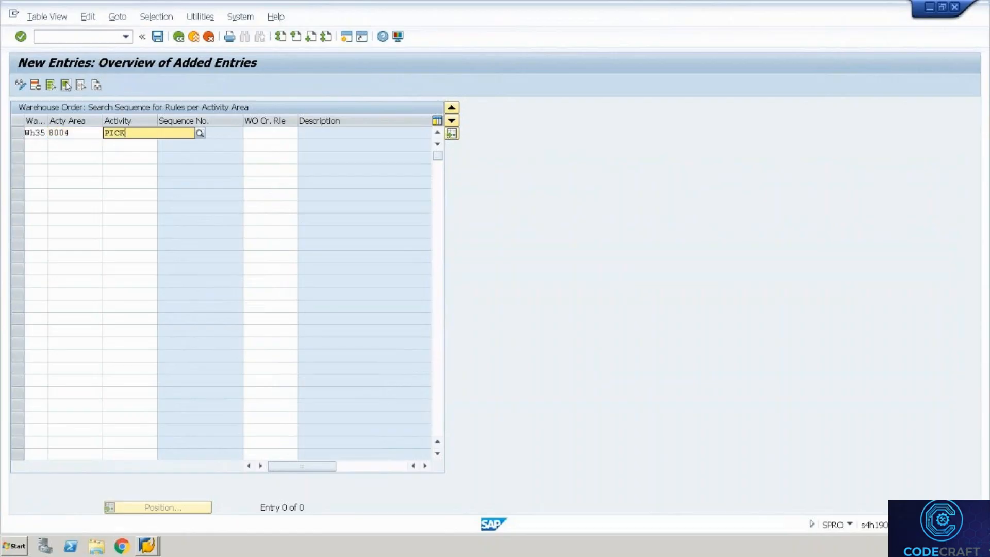
pyautogui.write('CR01')
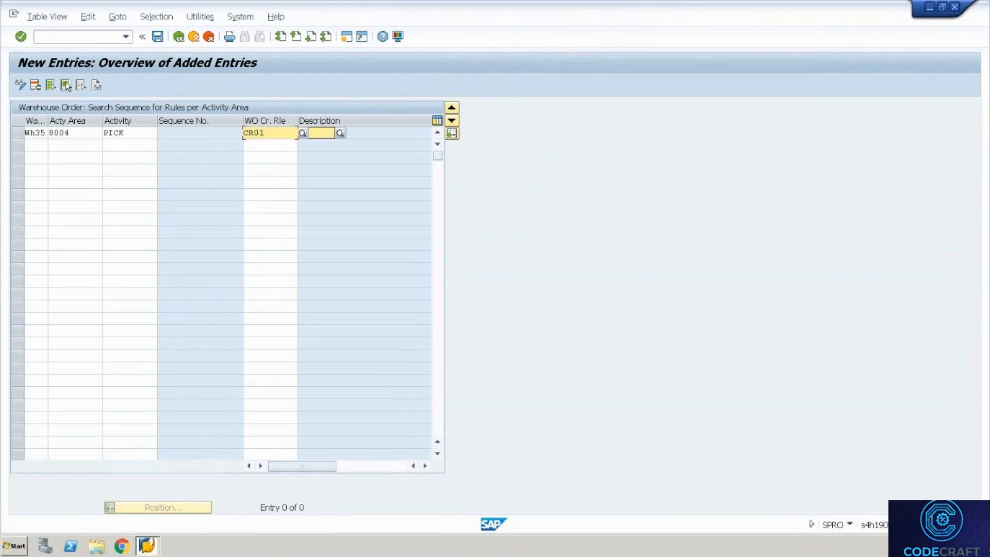
pyautogui.press('Return')
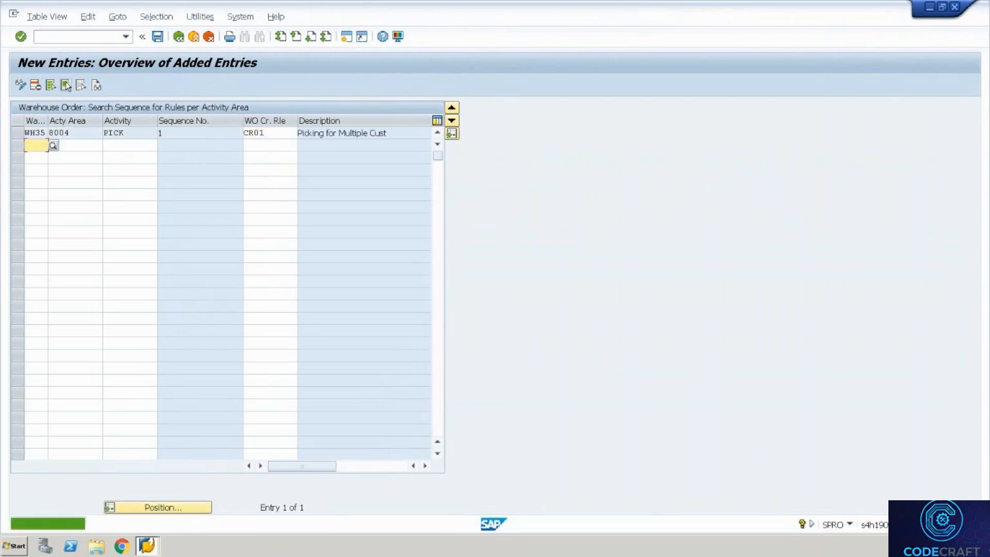
pyautogui.hotkey('ctrl', 's')
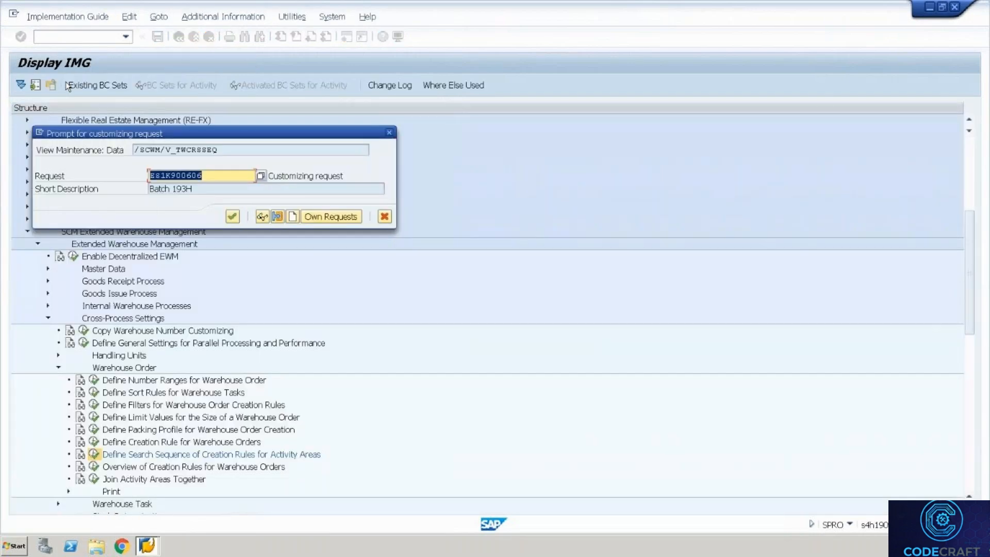
pyautogui.press('Return')
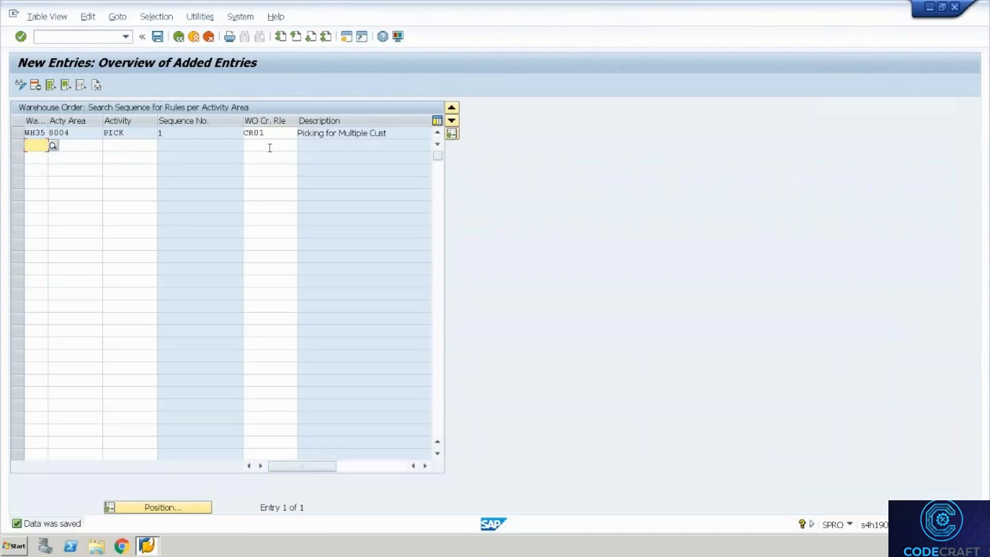
# Start a second row with WH35, activity area 8002, PICK and rule CR02.
pyautogui.write('Wh')
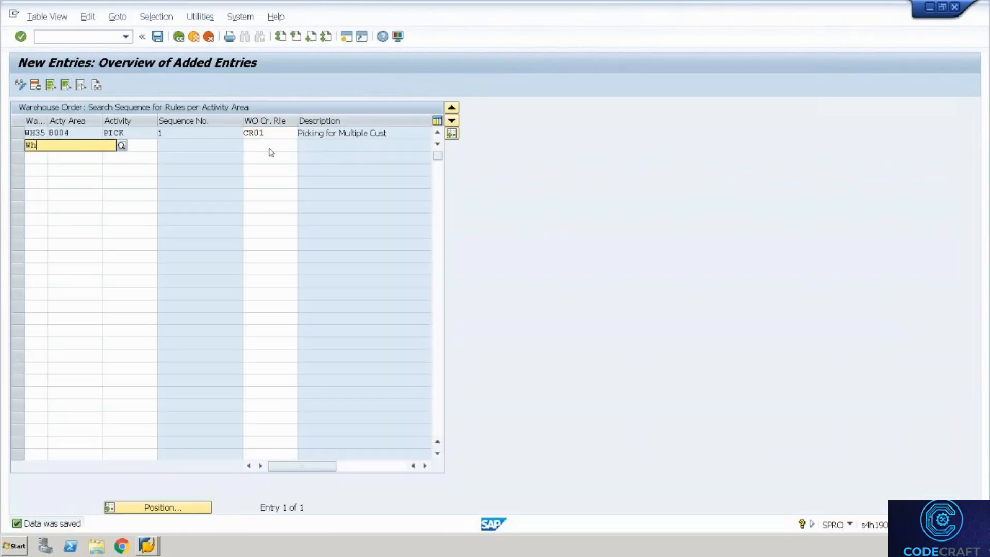
pyautogui.write('35')
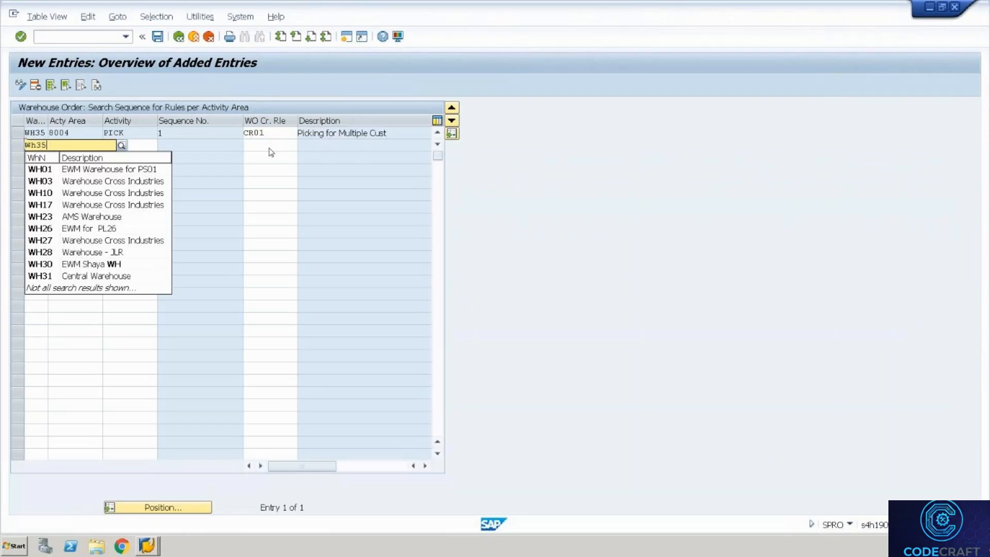
pyautogui.press('Tab')
pyautogui.write('8')
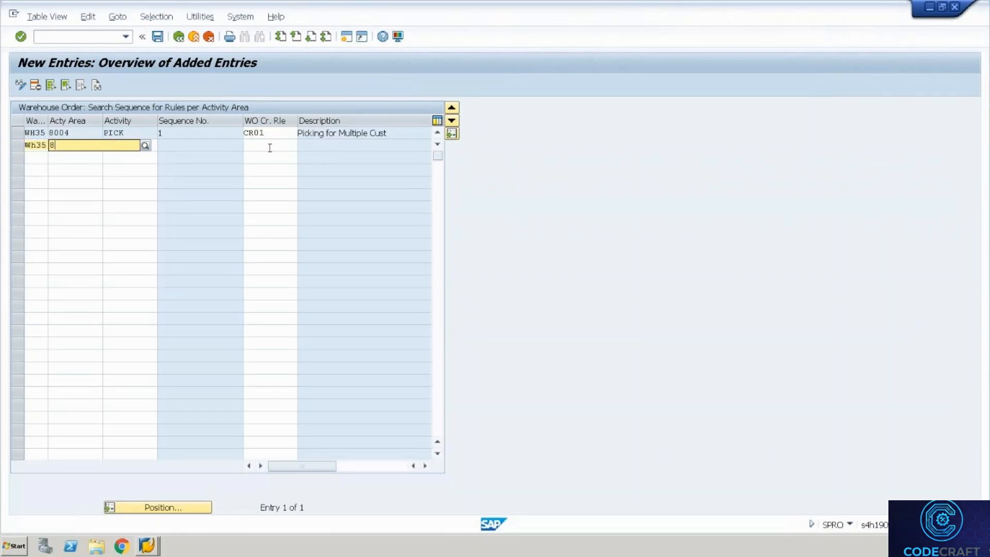
pyautogui.write('002')
pyautogui.press('Tab')
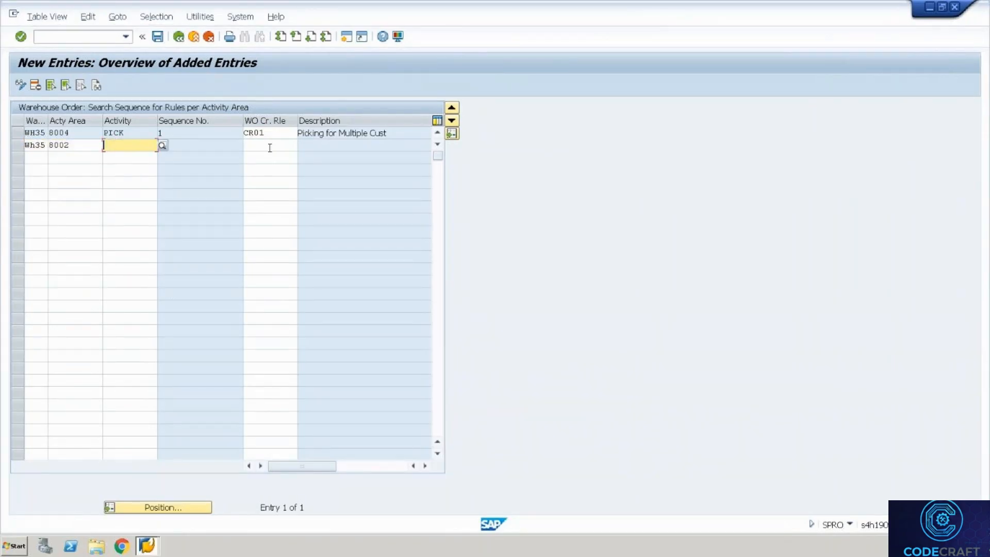
pyautogui.write('Pick')
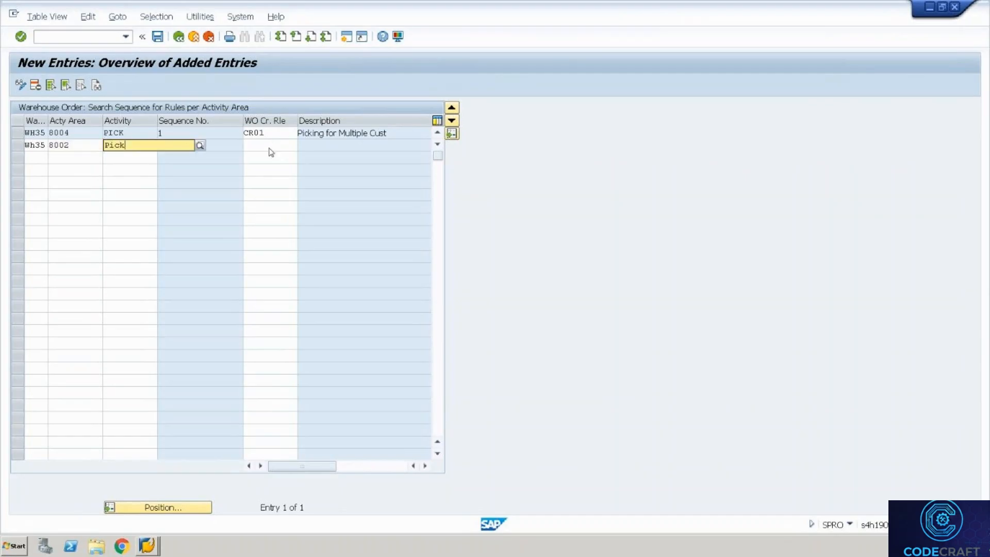
pyautogui.click(269, 146)
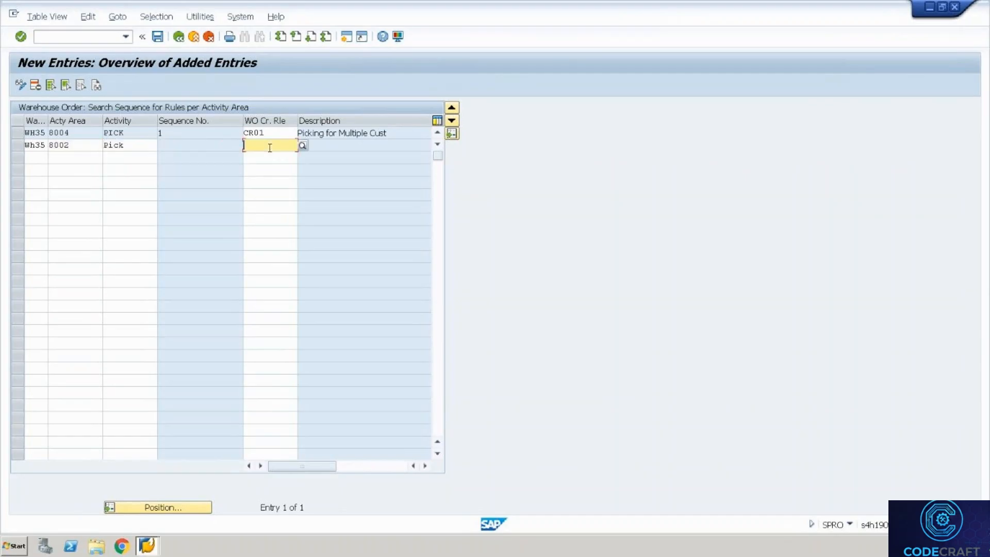
pyautogui.write('CR02')
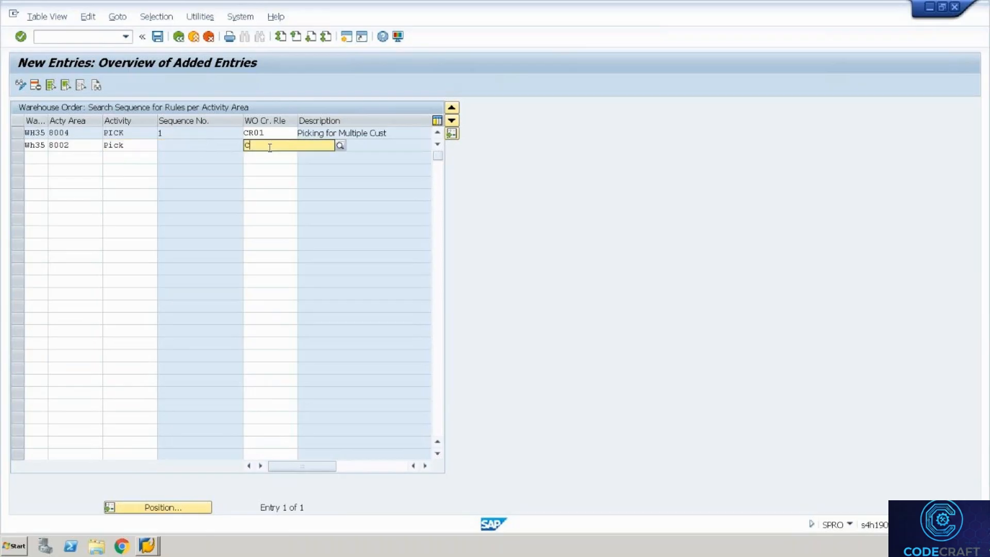
pyautogui.press('Tab')
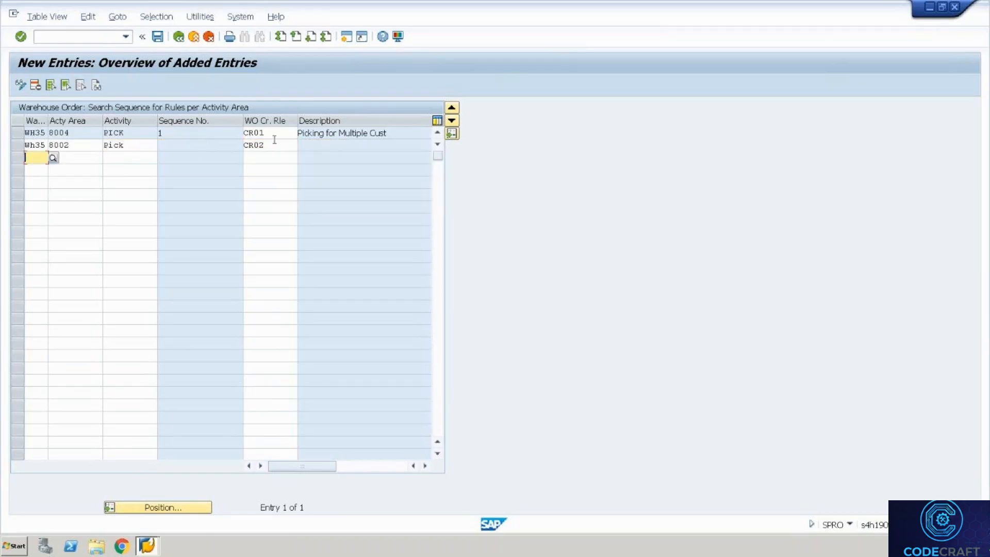
# Replace the second row's rule CR02 with Y003 from the lookup list.
pyautogui.click(274, 140)
pyautogui.click(281, 132)
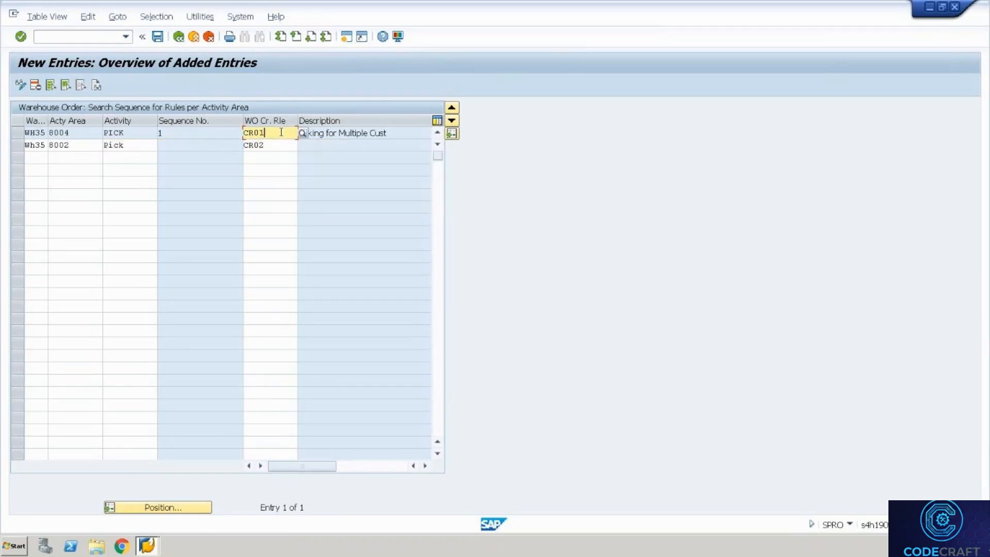
pyautogui.click(281, 145)
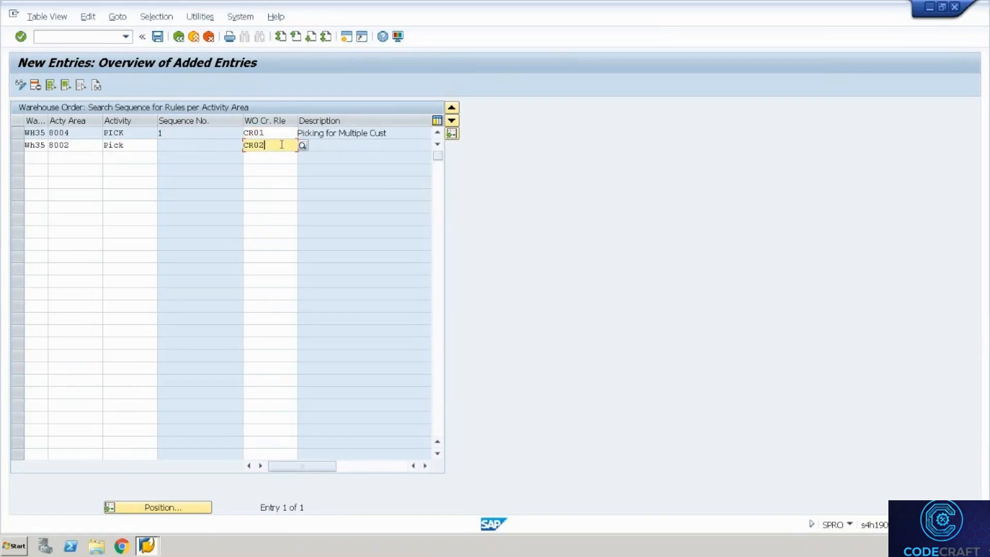
pyautogui.press('BackSpace')
pyautogui.press('BackSpace')
pyautogui.press('BackSpace')
pyautogui.press('BackSpace')
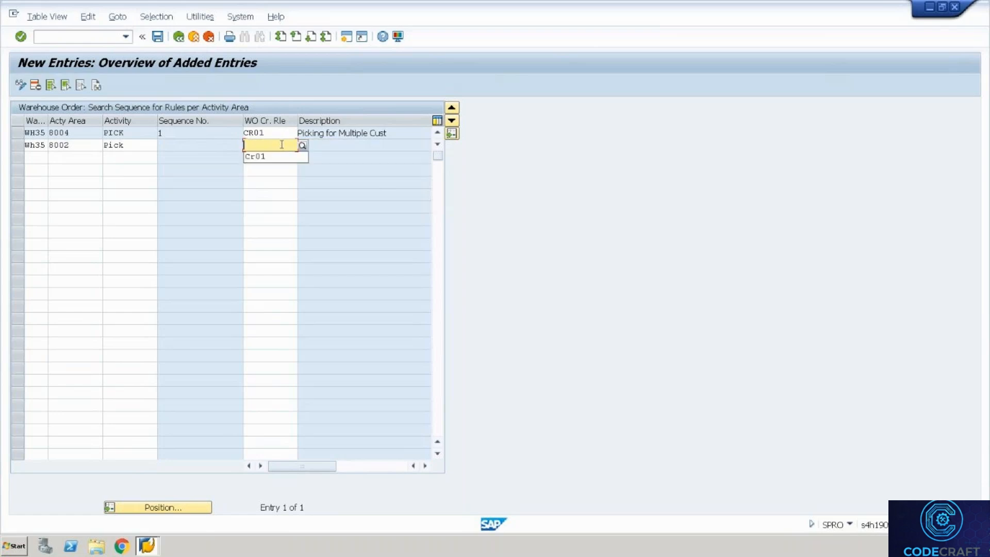
pyautogui.press('Return')
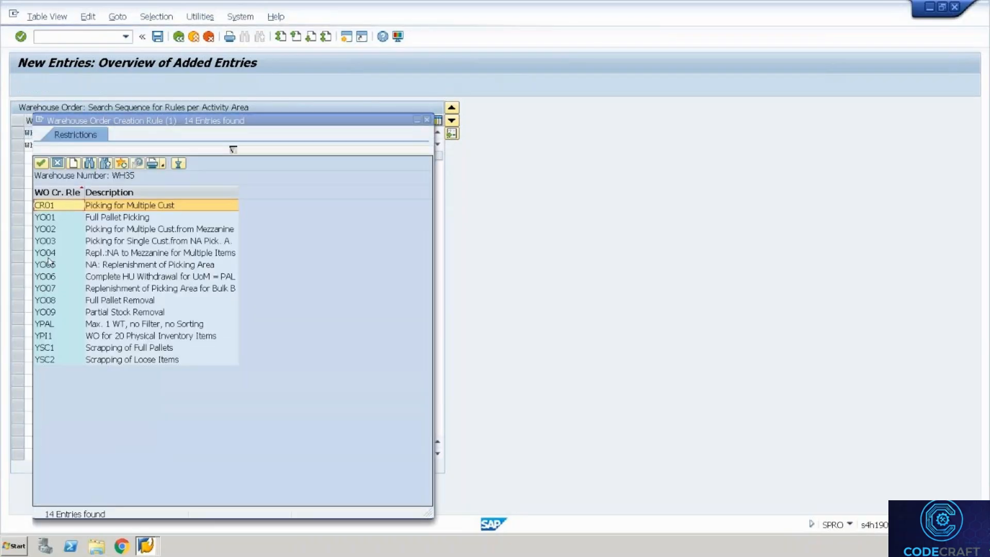
pyautogui.doubleClick(61, 242)
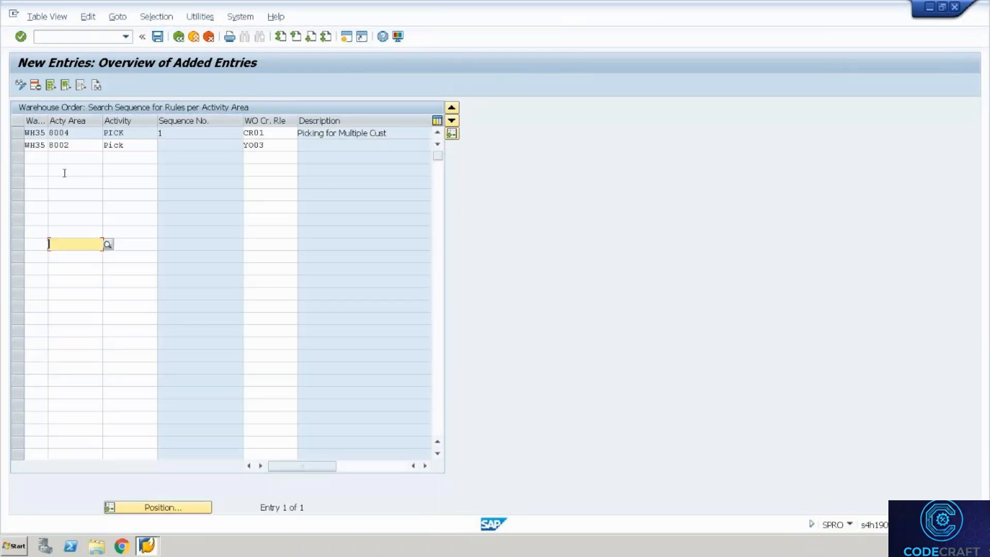
# Correct the second row's activity area to 8004 and save the entries.
pyautogui.click(77, 146)
pyautogui.press('BackSpace')
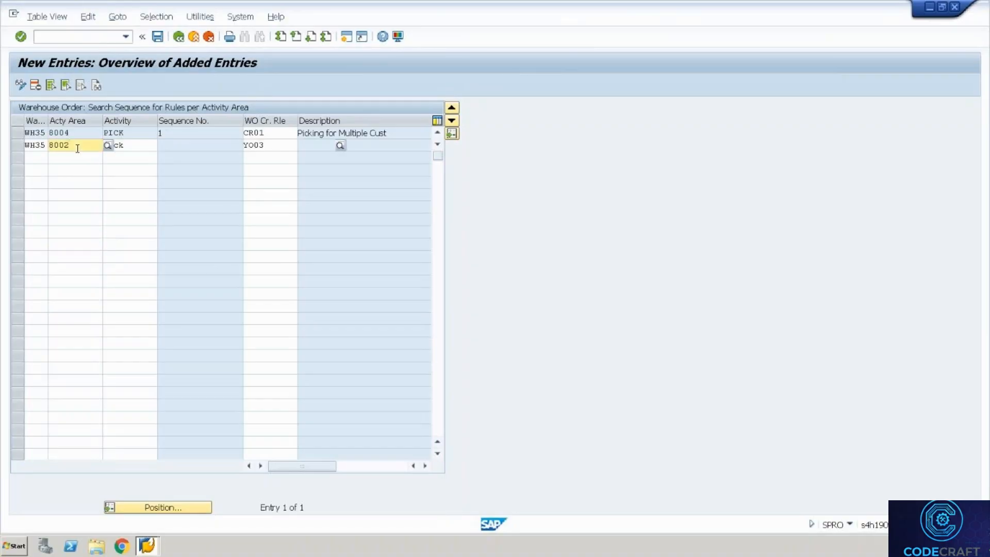
pyautogui.write('4')
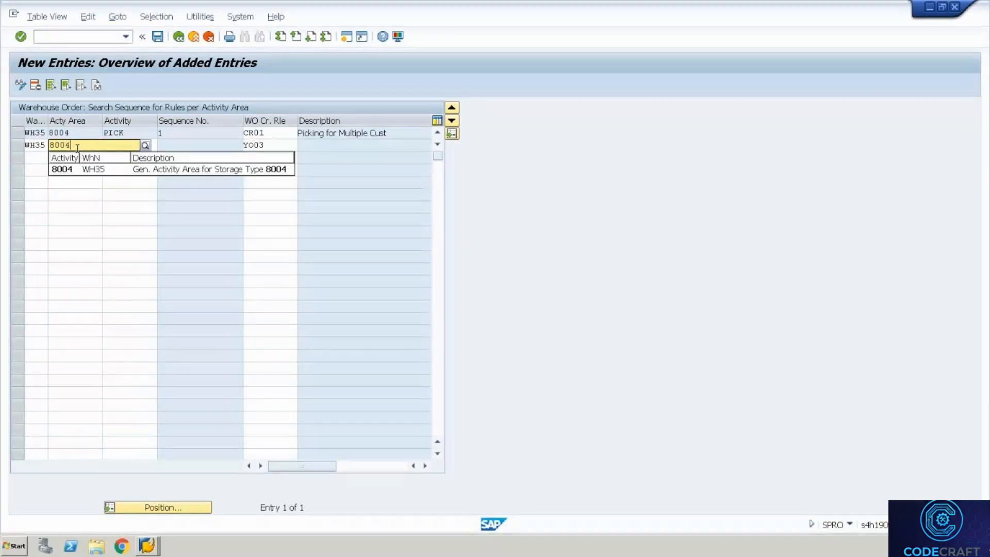
pyautogui.press('Return')
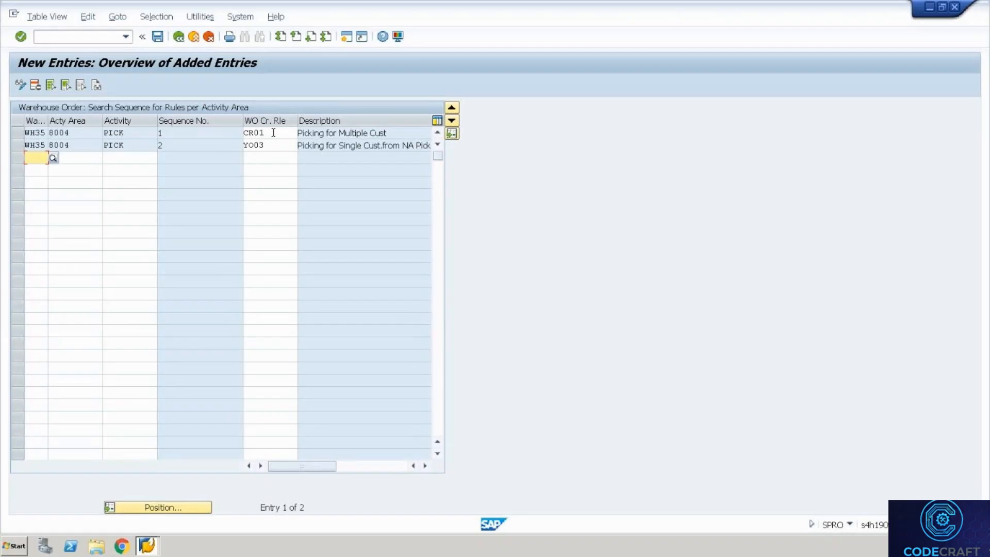
pyautogui.click(273, 133)
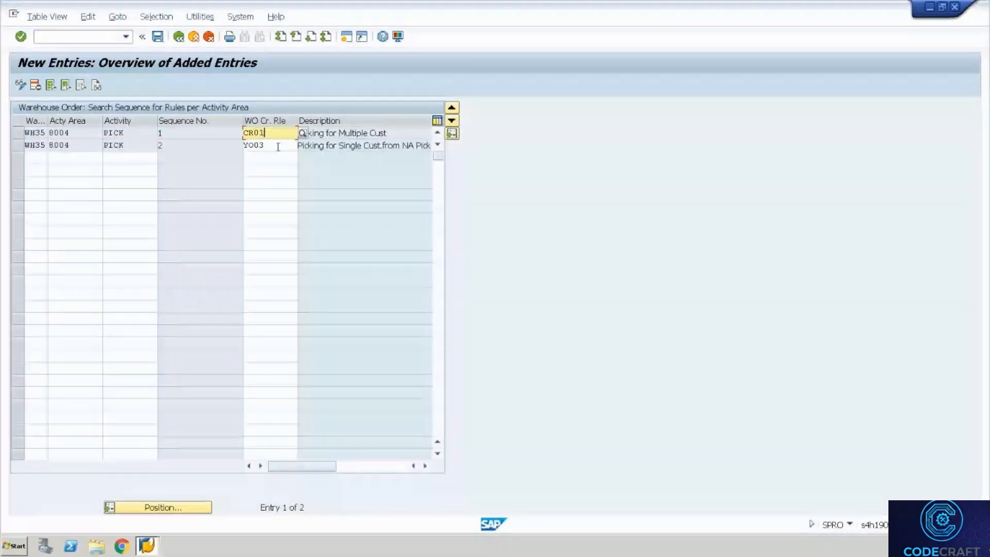
pyautogui.click(277, 146)
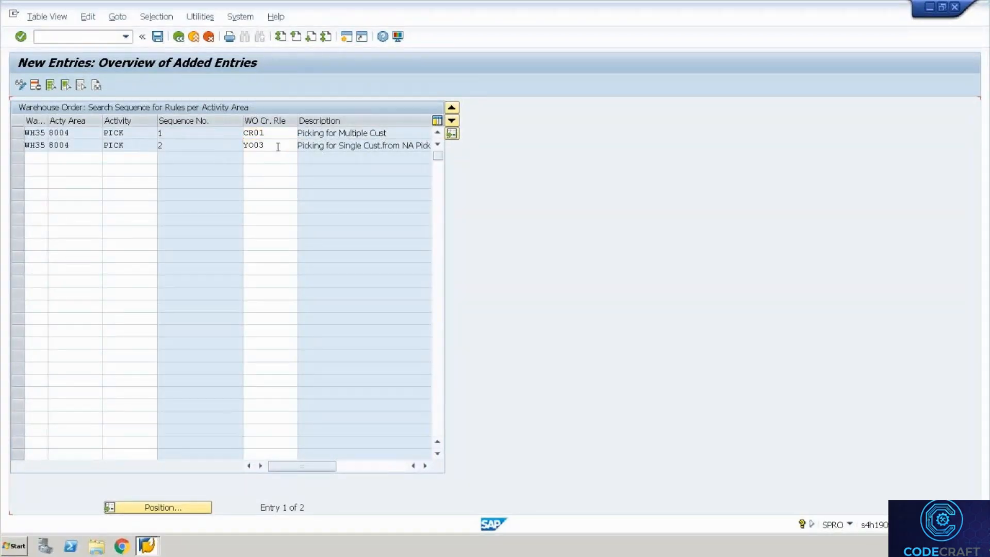
pyautogui.hotkey('ctrl', 's')
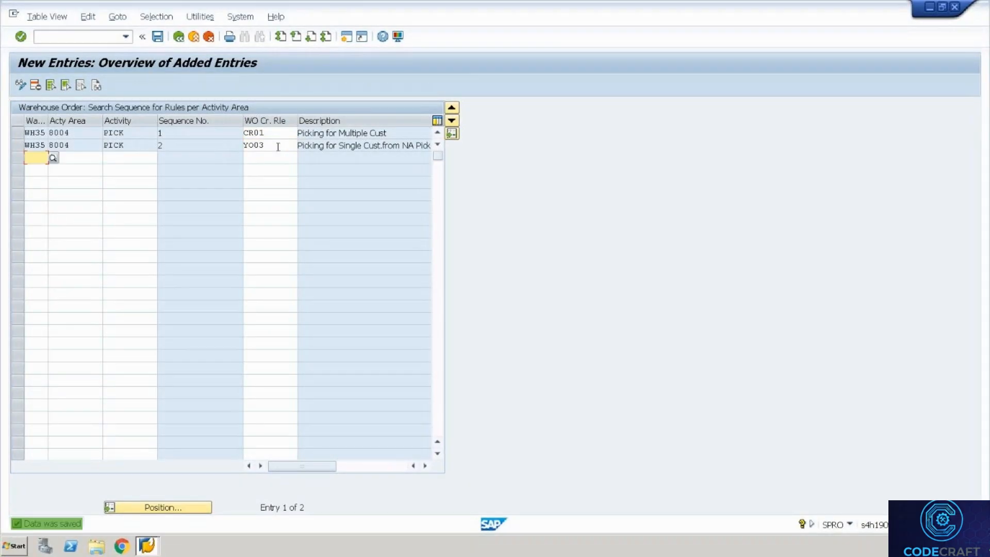
# Back out of the search-sequence maintenance to the IMG tree and open a new SAP GUI session.
pyautogui.click(179, 37)
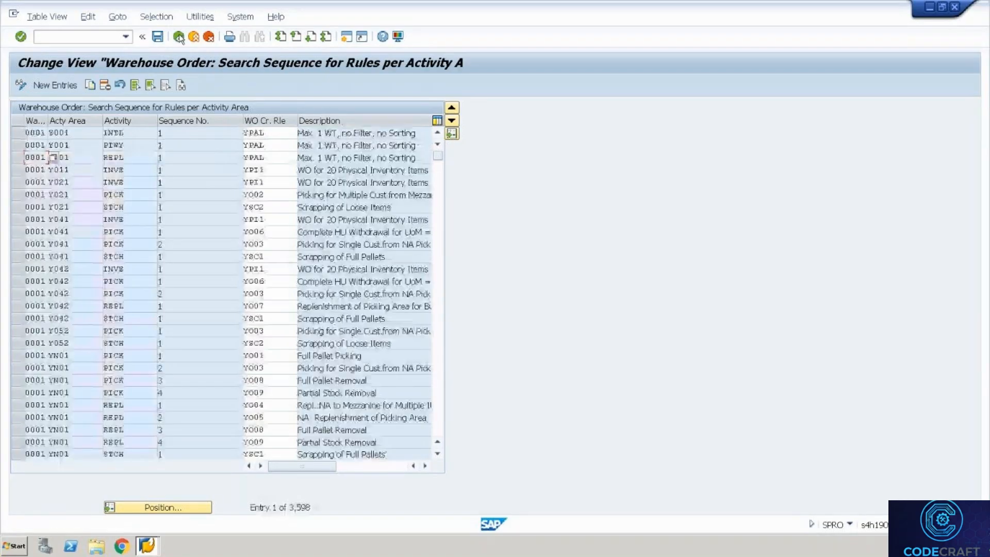
pyautogui.click(178, 36)
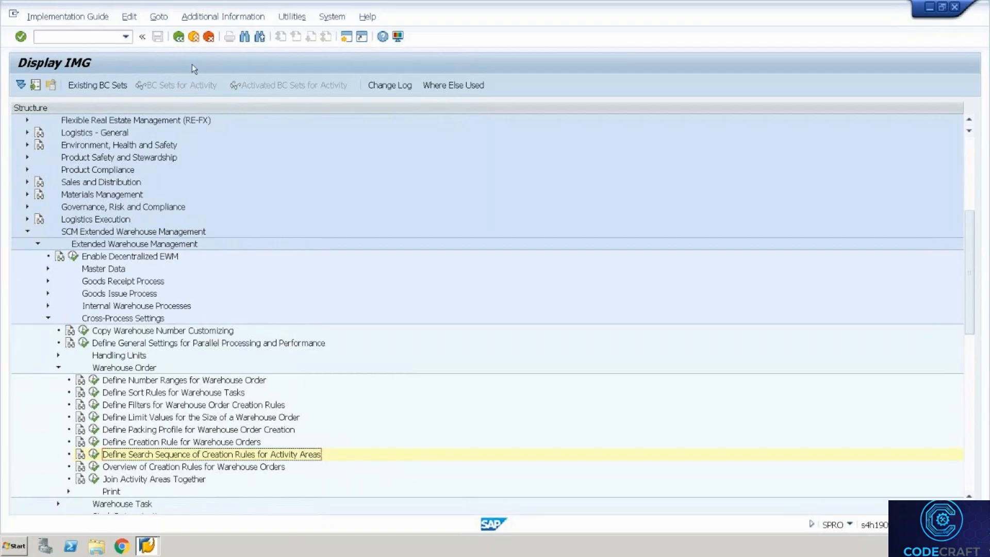
pyautogui.click(347, 36)
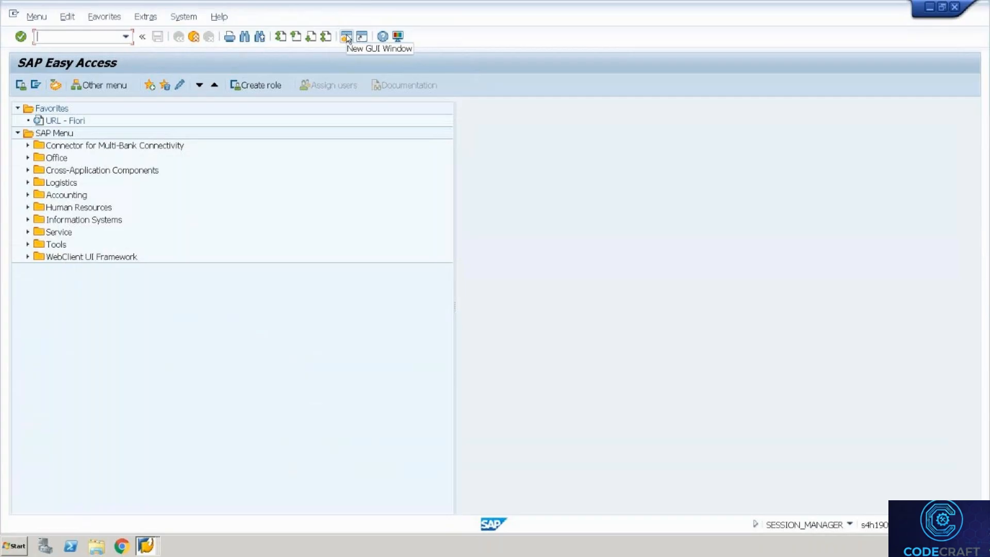
# Start VL01N with the most recent sales order and shipping point to reach item 10, T-F100 Pump PRECISION 100.
pyautogui.write('vl')
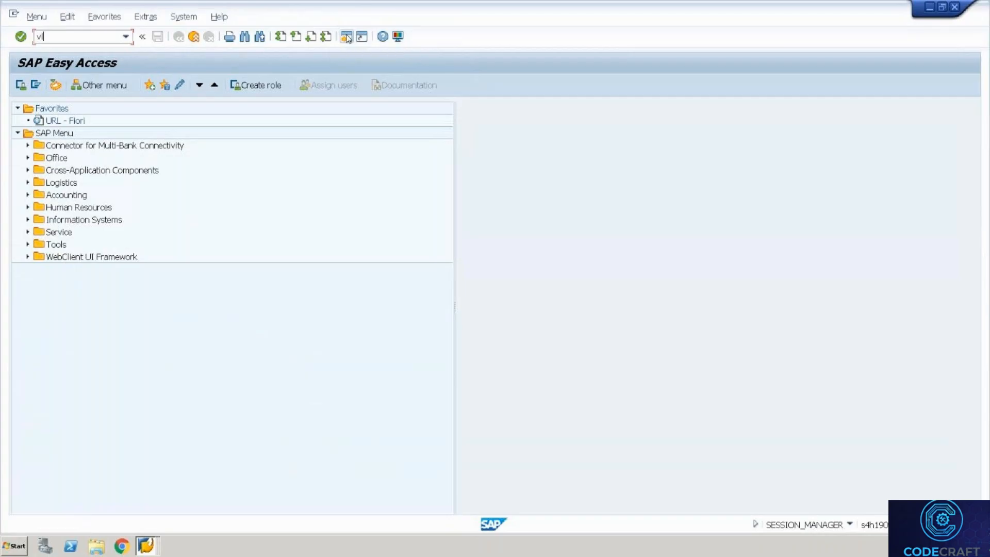
pyautogui.write('01n')
pyautogui.press('Return')
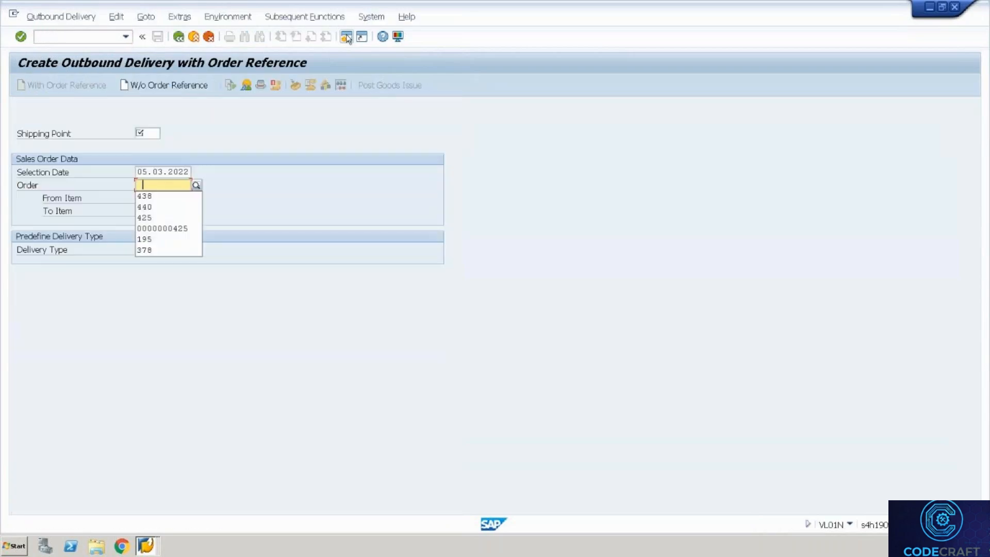
pyautogui.press('Down')
pyautogui.hotkey('shift', 'Tab')
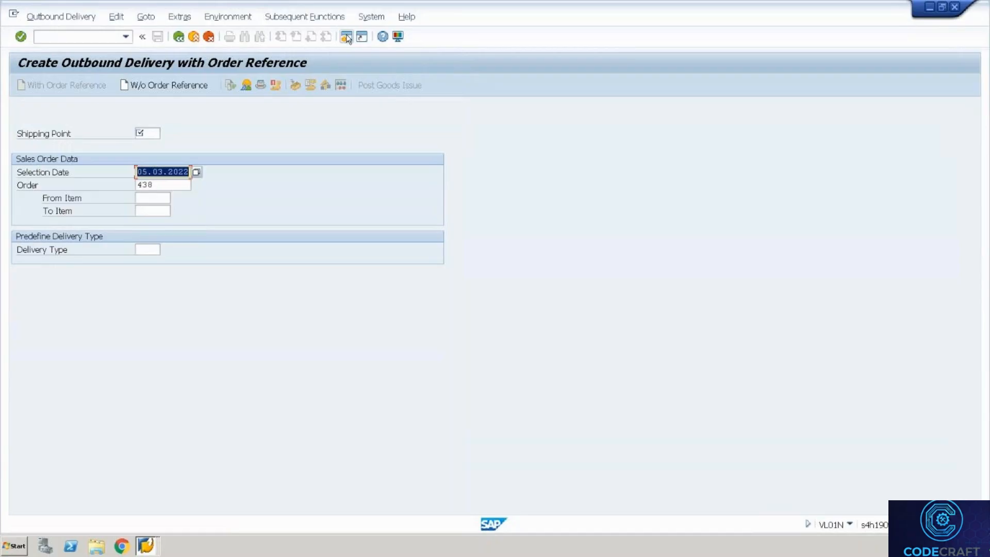
pyautogui.hotkey('shift', 'Tab')
pyautogui.press('Down')
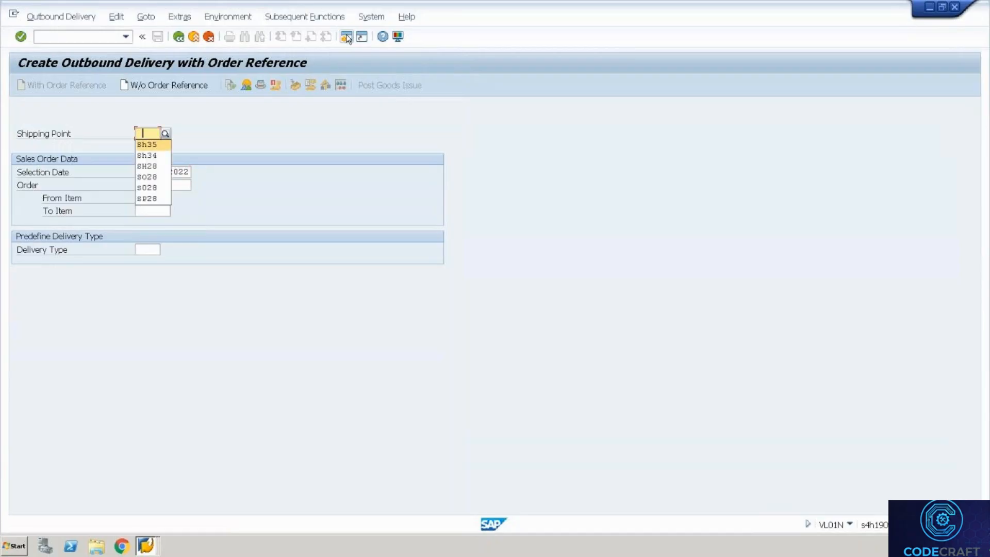
pyautogui.press('Return')
pyautogui.click(346, 36)
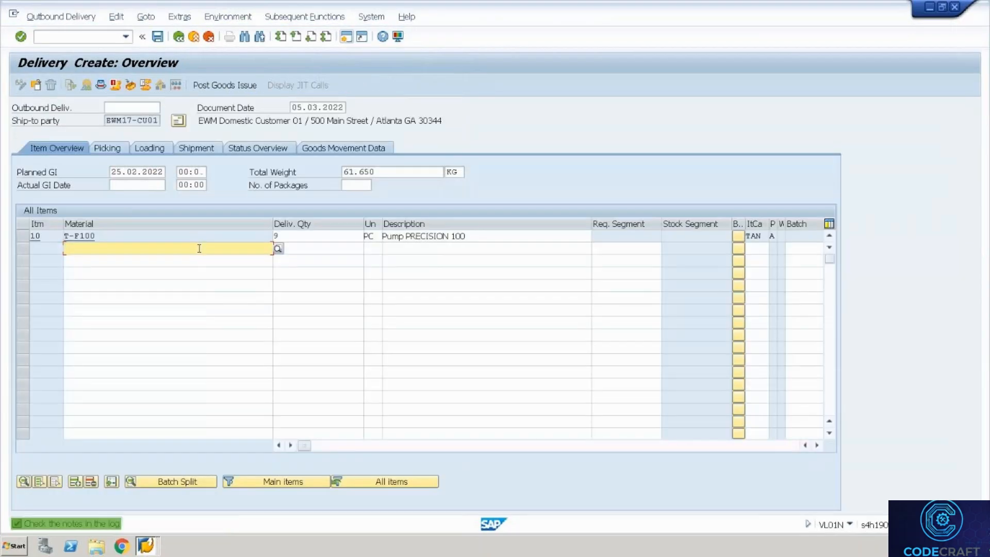
# Set item 10's delivery quantity to 1 PC.
pyautogui.click(288, 235)
pyautogui.press('BackSpace')
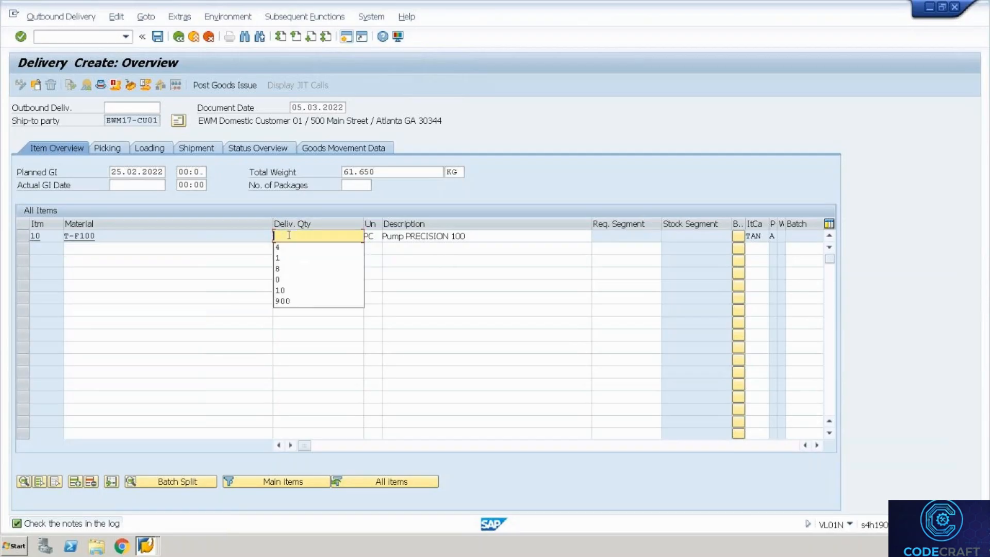
pyautogui.write('1')
pyautogui.press('Return')
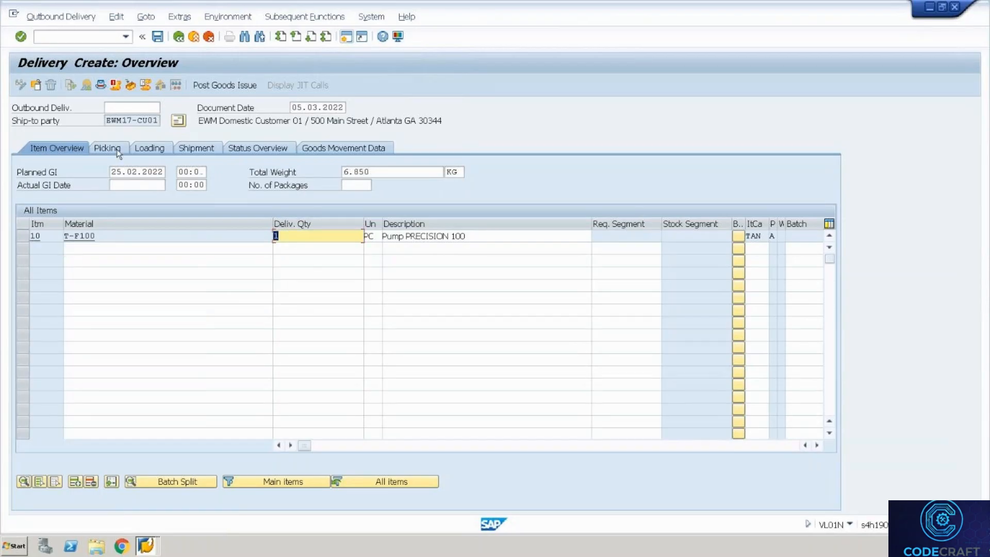
# Set storage location 4000 on the Picking tab and save delivery 80001020.
pyautogui.click(116, 148)
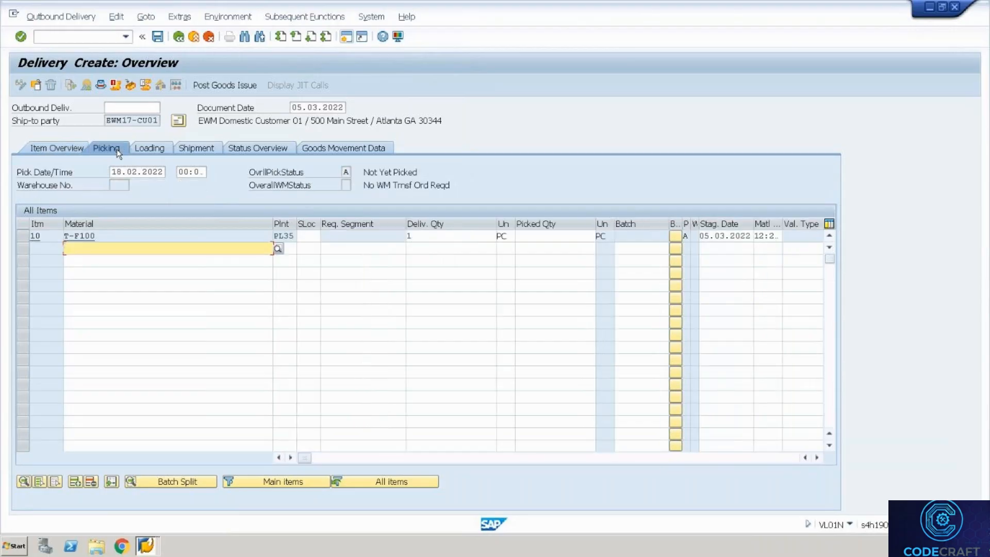
pyautogui.click(310, 237)
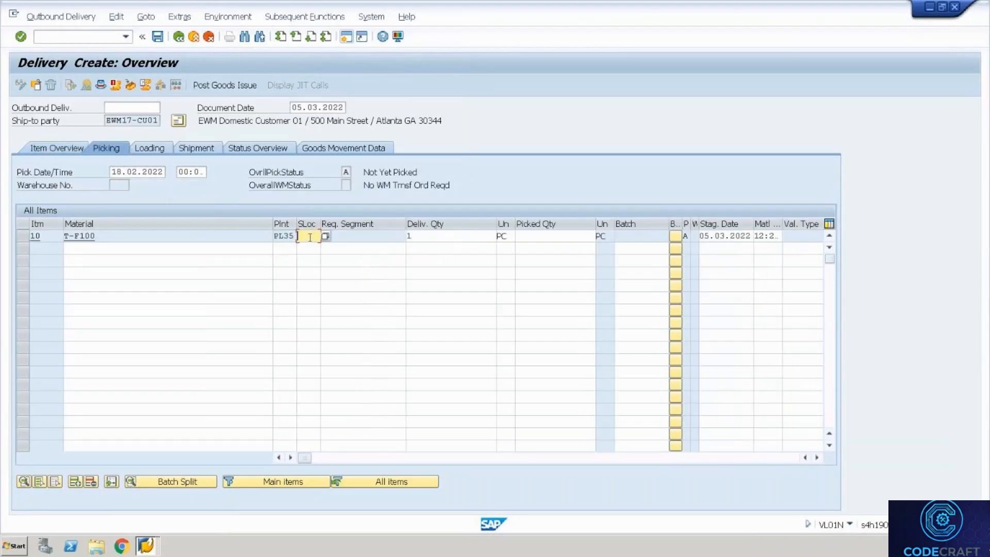
pyautogui.press('F4')
pyautogui.click(310, 242)
pyautogui.press('Return')
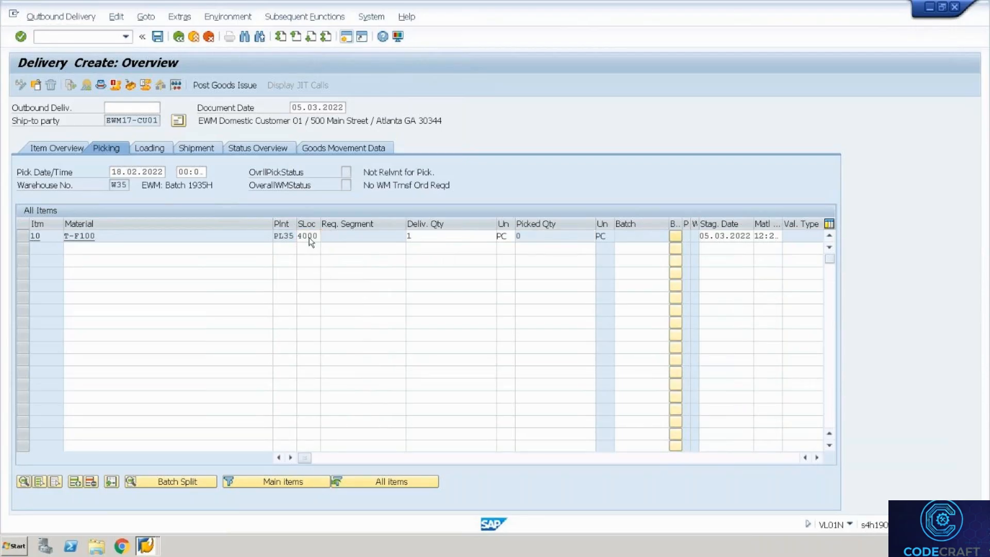
pyautogui.hotkey('ctrl', 's')
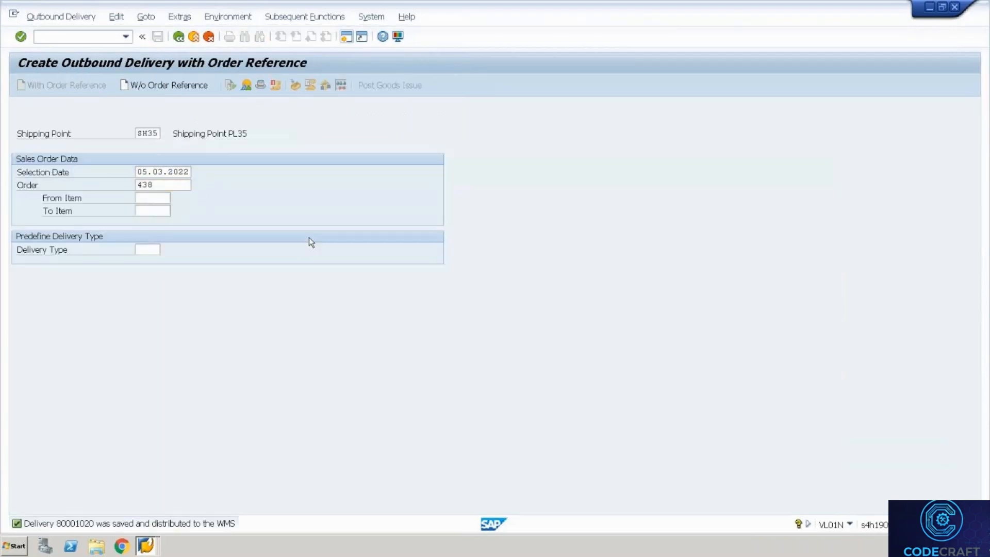
pyautogui.press('Return')
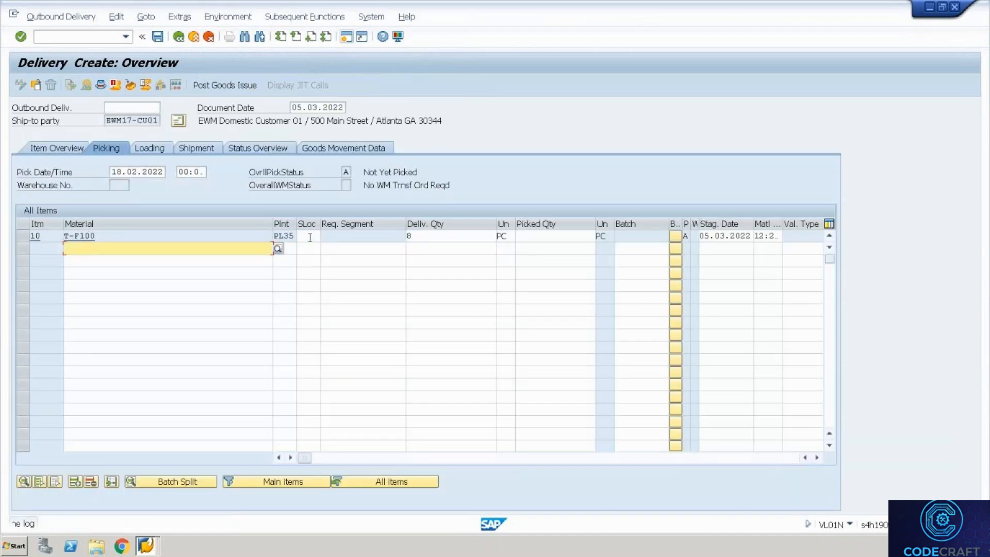
# Save a second T-F100 delivery with storage location 4000 and quantity 1.
pyautogui.click(309, 237)
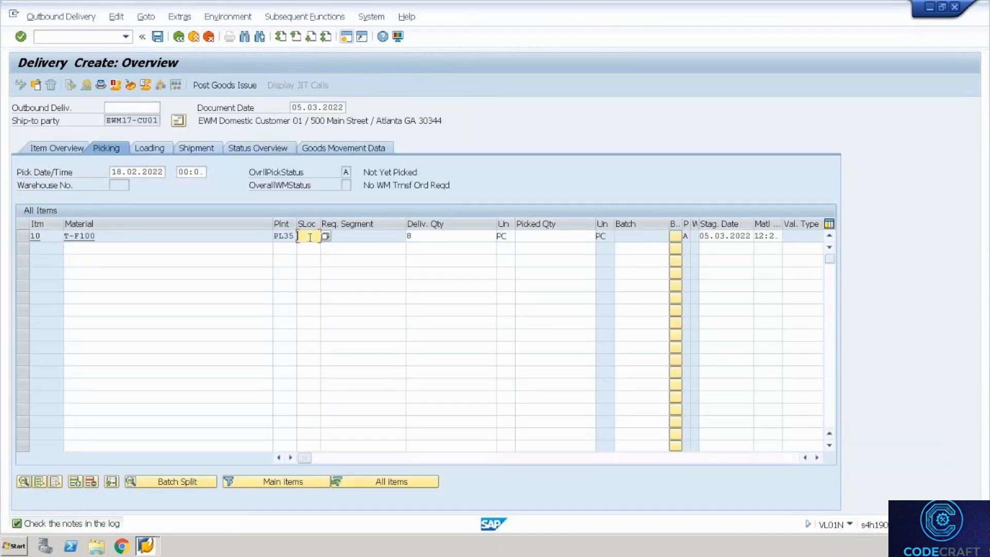
pyautogui.press('space')
pyautogui.press('Down')
pyautogui.press('Return')
pyautogui.press('Tab')
pyautogui.write('1')
pyautogui.press('Return')
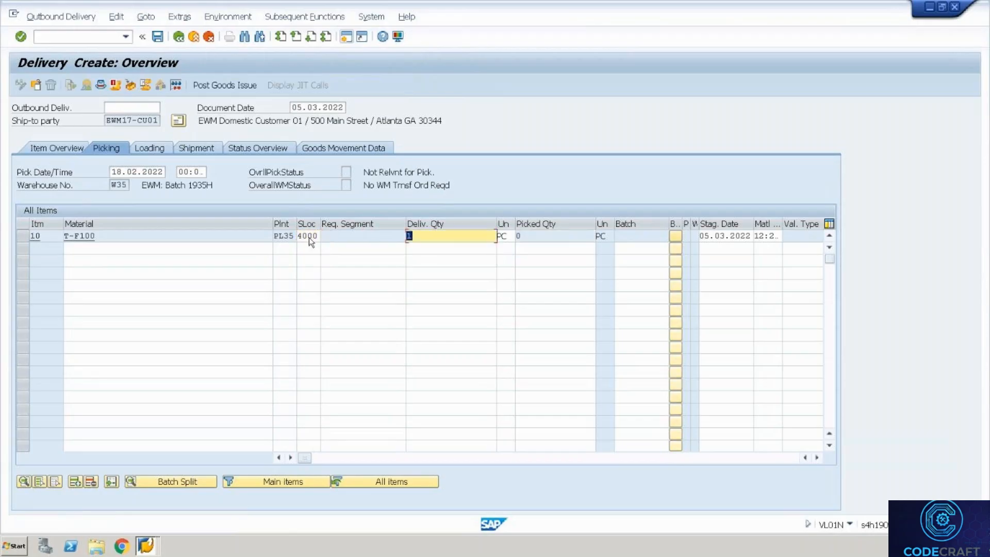
pyautogui.hotkey('ctrl', 's')
pyautogui.press('Return')
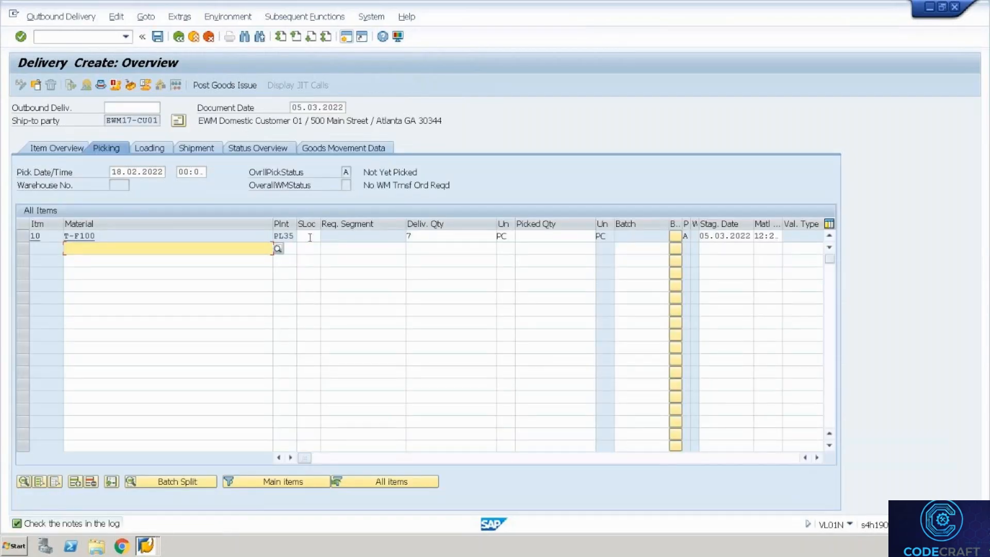
# Save a third one-pump delivery from storage location 4000.
pyautogui.click(308, 236)
pyautogui.click(309, 236)
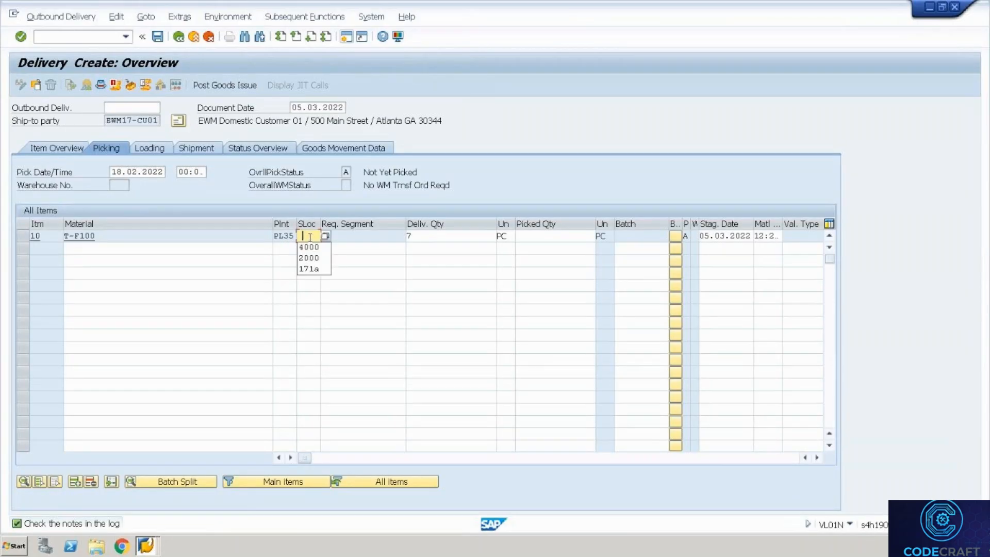
pyautogui.press('Down')
pyautogui.press('Tab')
pyautogui.write('1')
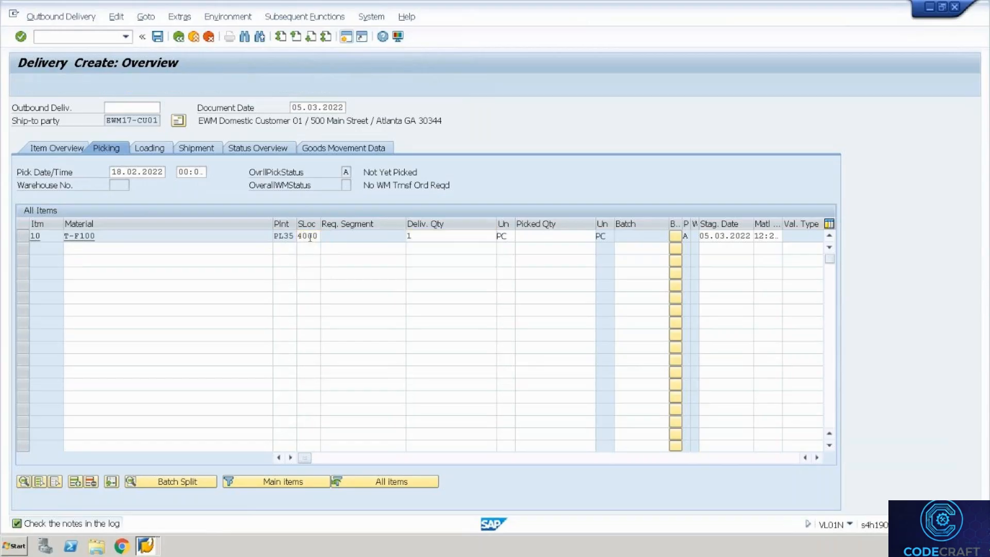
pyautogui.hotkey('ctrl', 's')
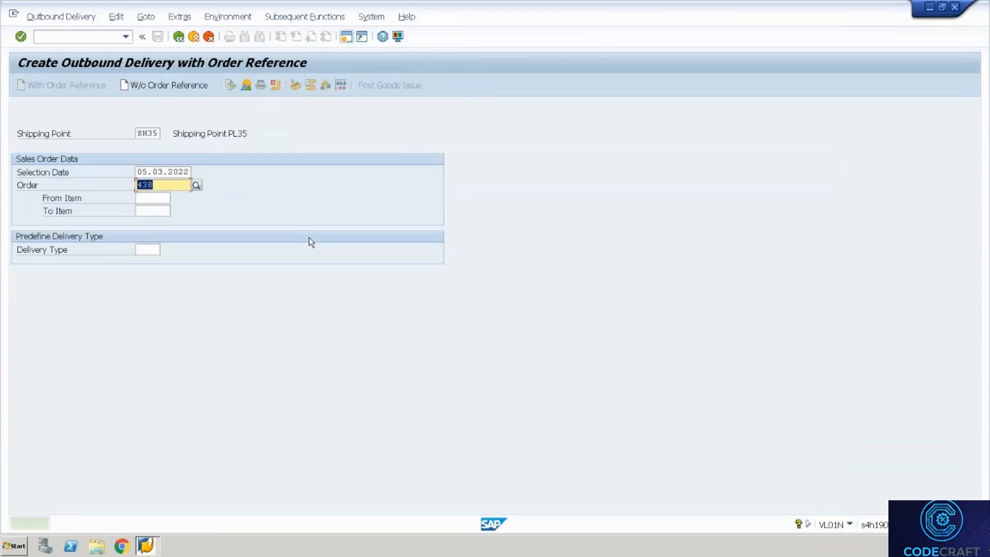
pyautogui.press('Return')
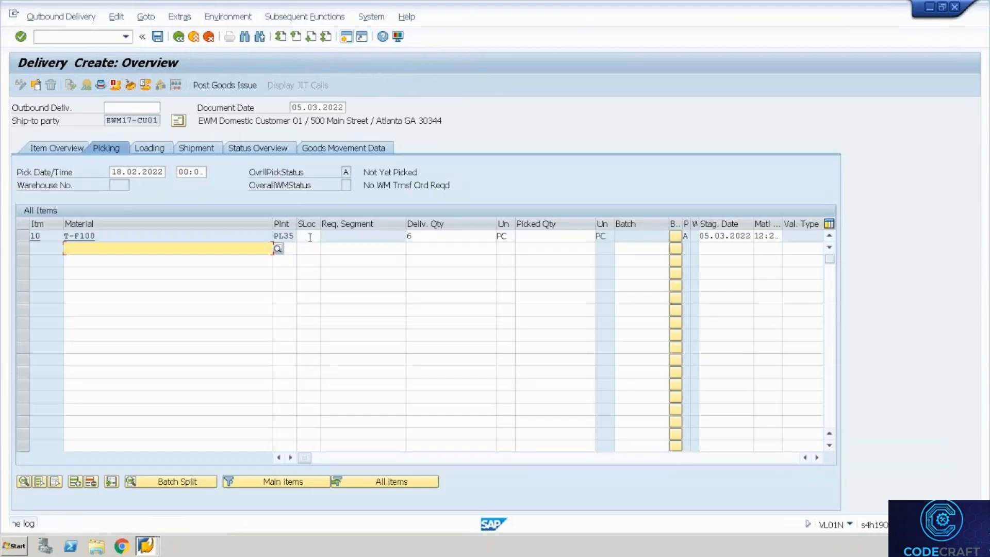
# Save a fourth delivery of 1 PC T-F100 from storage location 4000.
pyautogui.click(310, 237)
pyautogui.press('Down')
pyautogui.press('Tab')
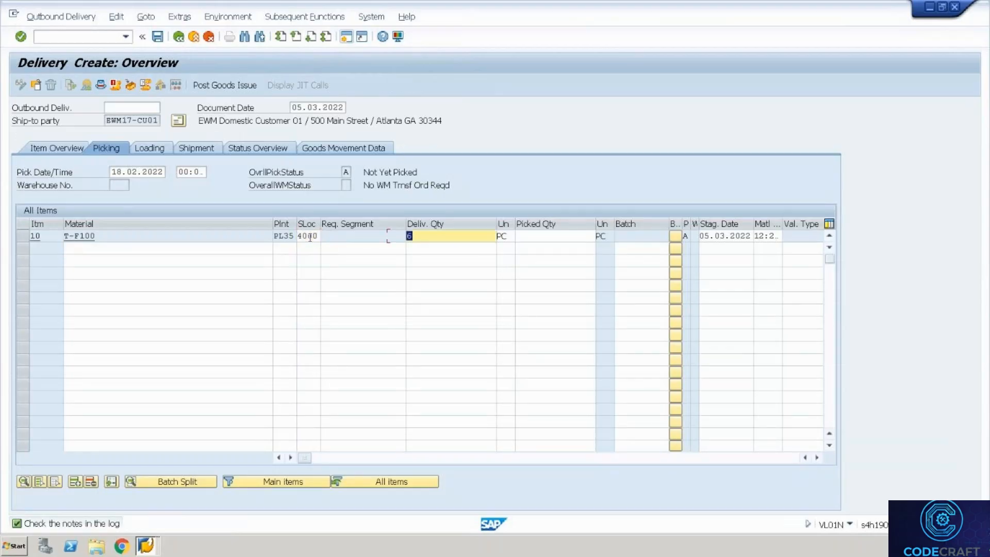
pyautogui.write('1')
pyautogui.press('Return')
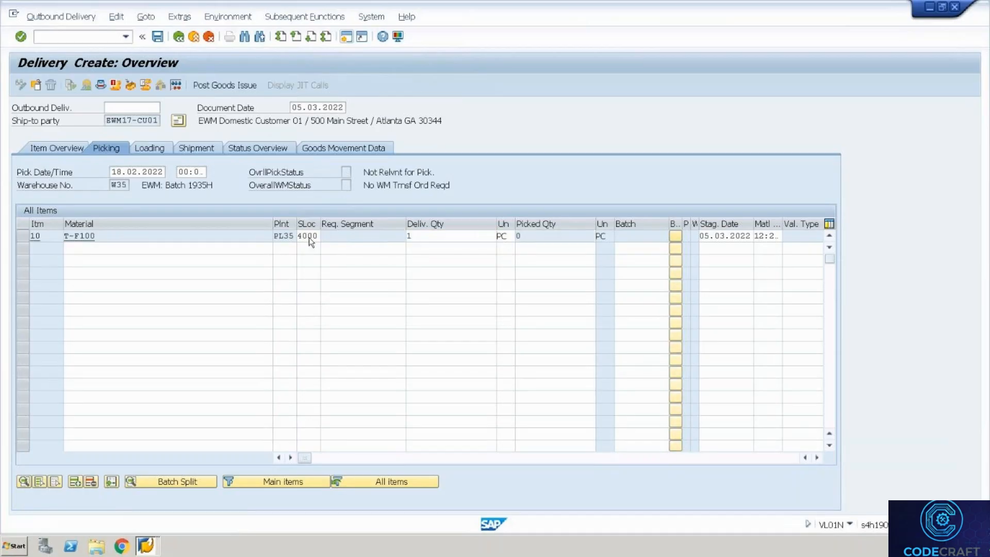
pyautogui.hotkey('ctrl', 's')
pyautogui.press('Return')
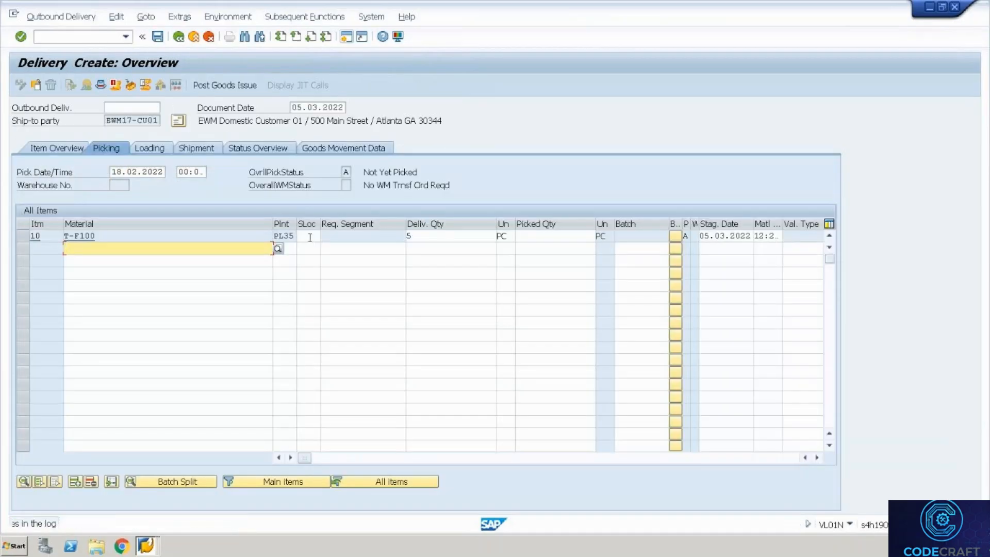
# Save the fifth delivery, 80001024, with storage location 4000 and quantity 1.
pyautogui.click(309, 237)
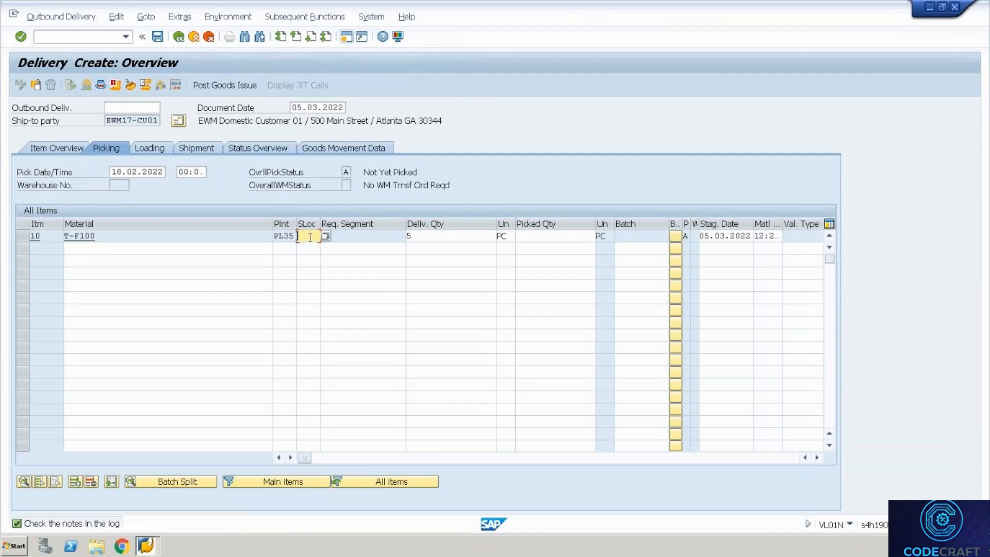
pyautogui.write('4000')
pyautogui.press('Tab')
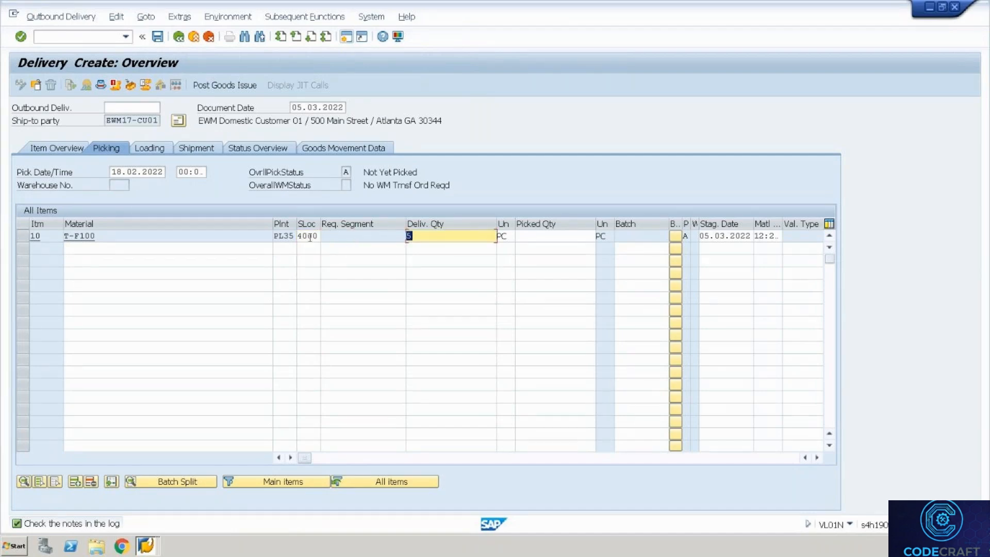
pyautogui.write('1')
pyautogui.press('Return')
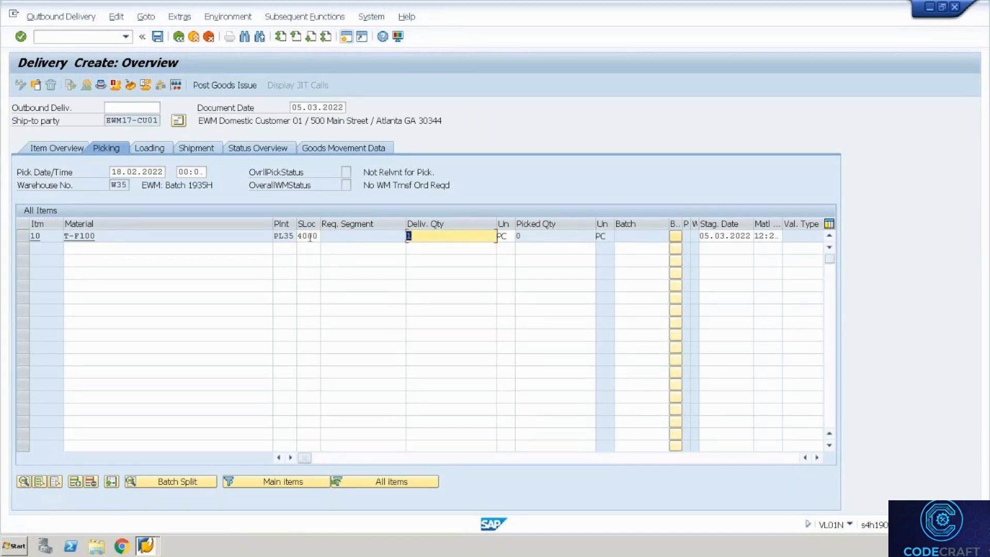
pyautogui.hotkey('ctrl', 's')
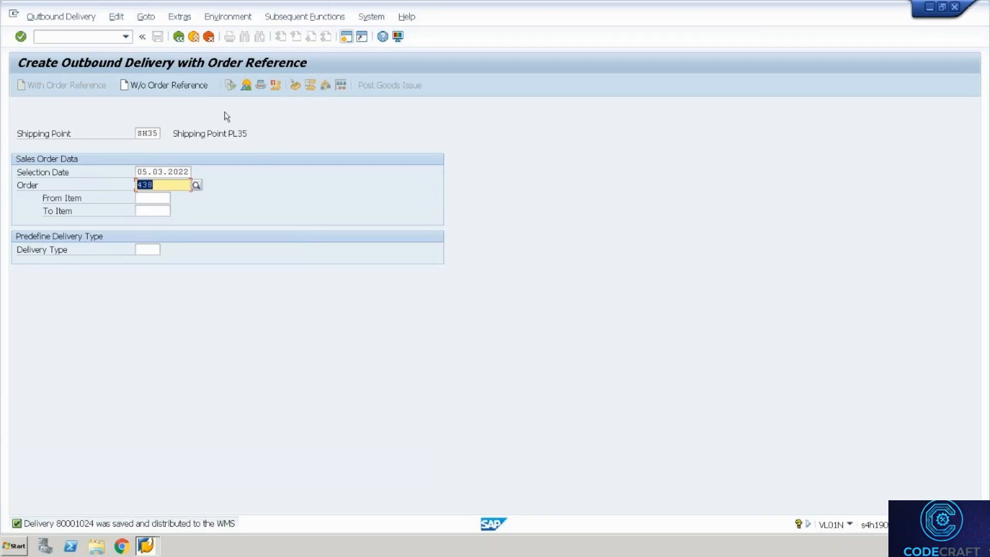
# Launch the warehouse monitor with /n/scwm/mon.
pyautogui.click(78, 35)
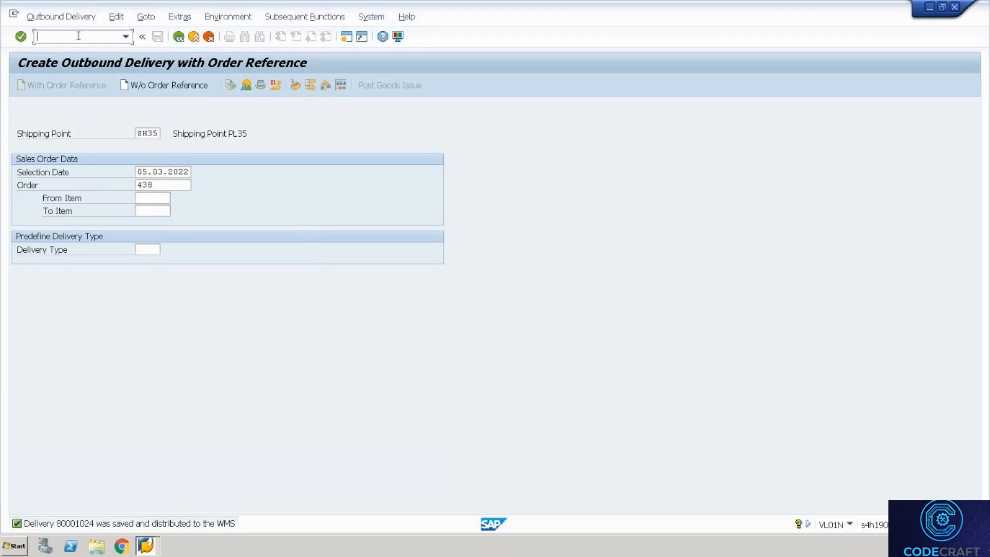
pyautogui.write('/n/scwm/prd')
pyautogui.press('BackSpace')
pyautogui.press('BackSpace')
pyautogui.press('BackSpace')
pyautogui.write('mon')
pyautogui.press('Return')
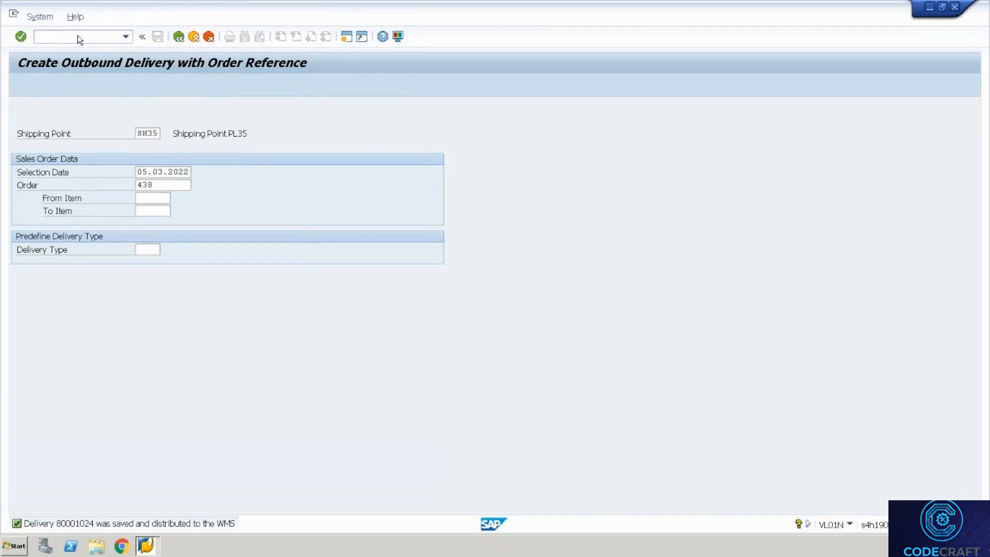
# In the SAP monitor for WH35, list the outbound delivery orders under Outbound > Documents.
pyautogui.press('Tab')
pyautogui.write('SAP')
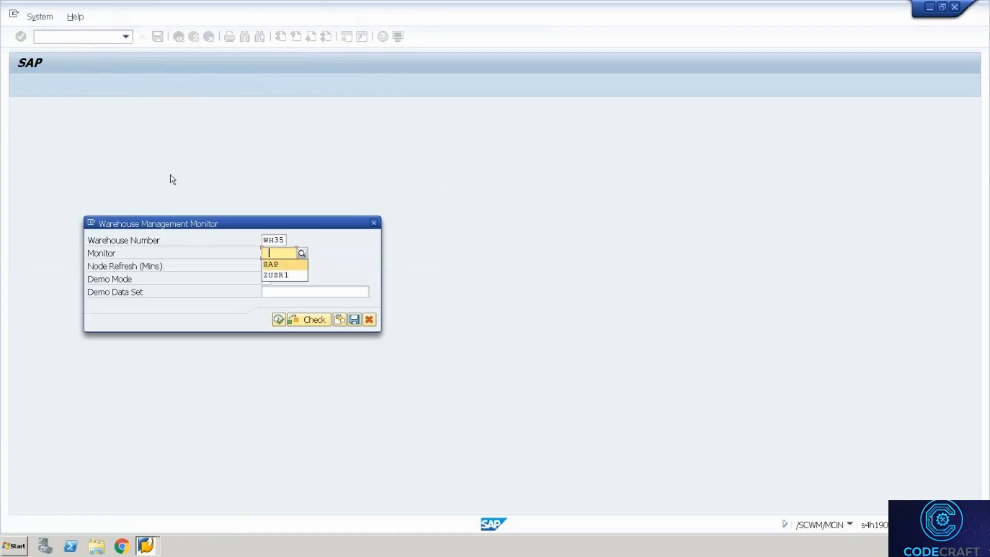
pyautogui.click(278, 320)
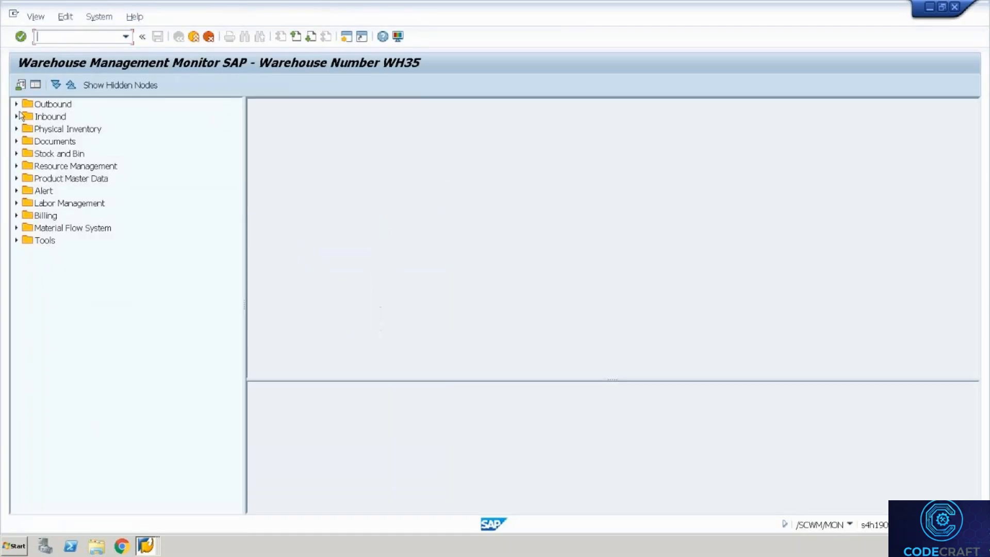
pyautogui.click(16, 104)
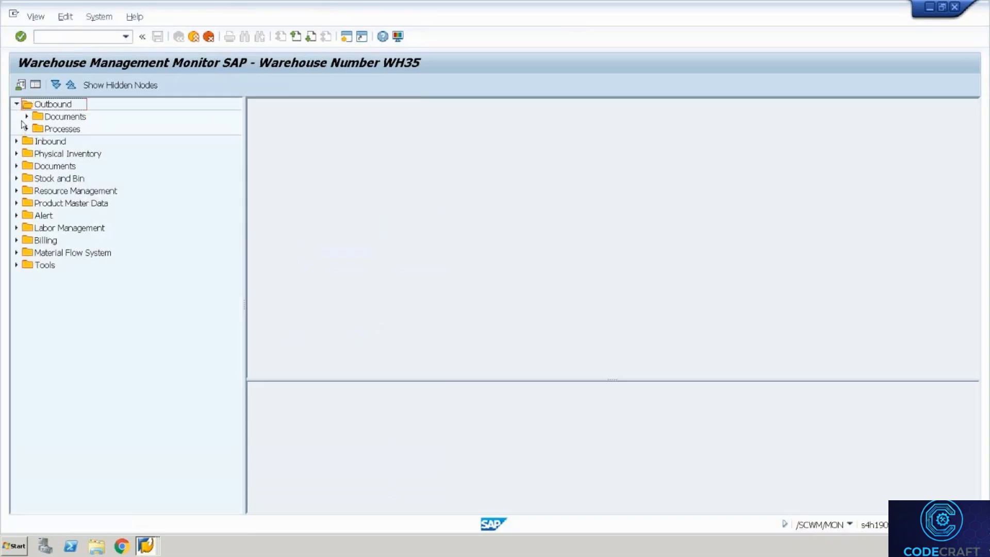
pyautogui.click(27, 117)
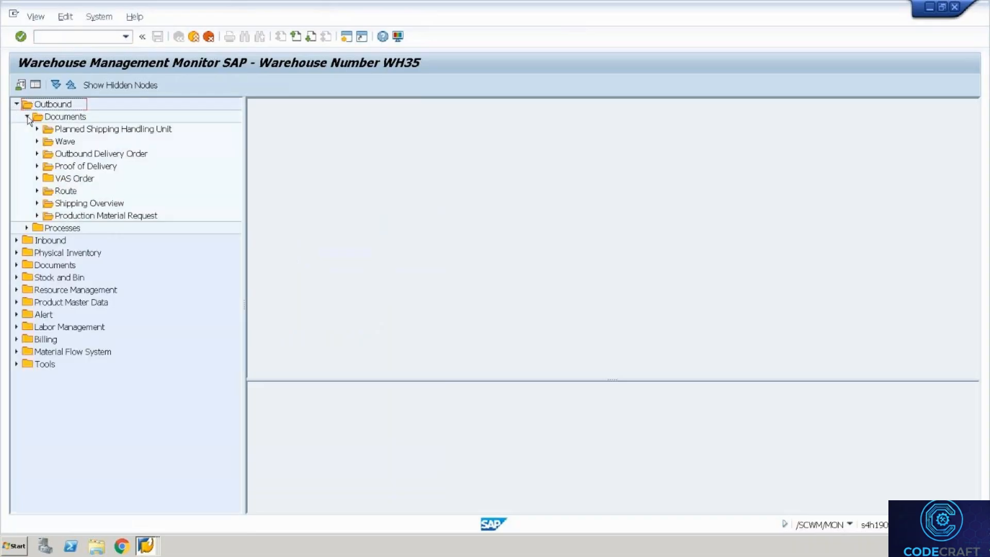
pyautogui.doubleClick(118, 154)
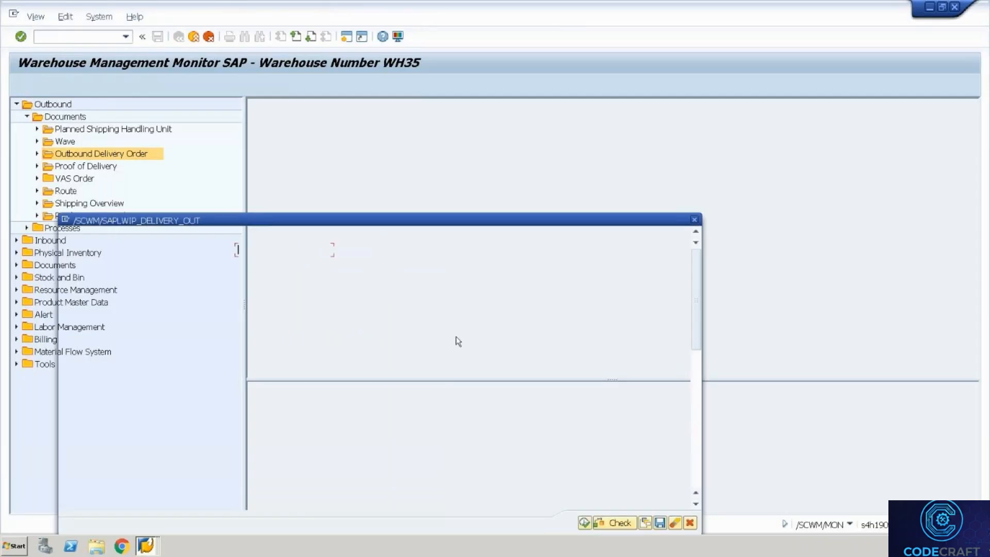
pyautogui.click(587, 527)
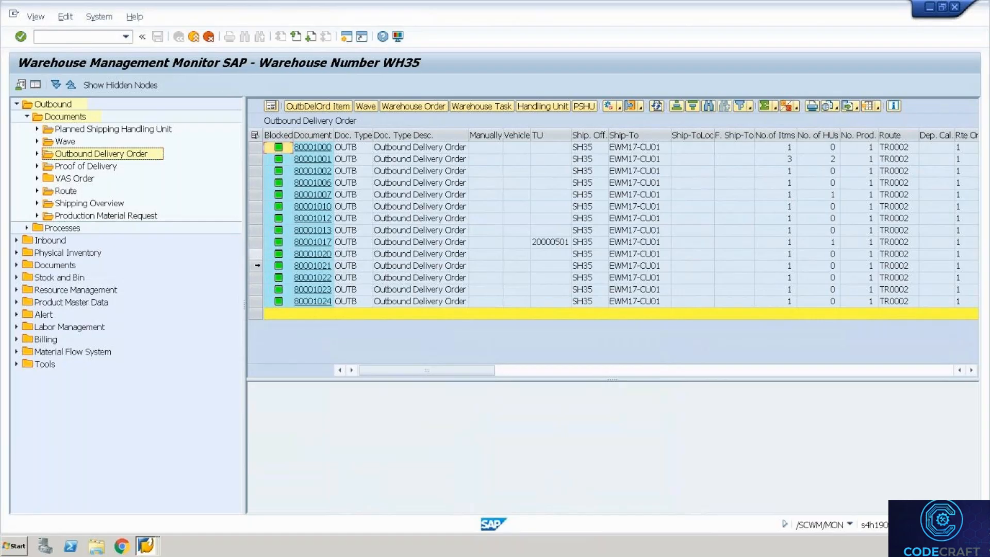
# Select deliveries 80001020–80001024 and show their wave 4000004.
pyautogui.click(260, 254)
pyautogui.keyDown('shift'); pyautogui.click(252, 290); pyautogui.keyUp('shift')
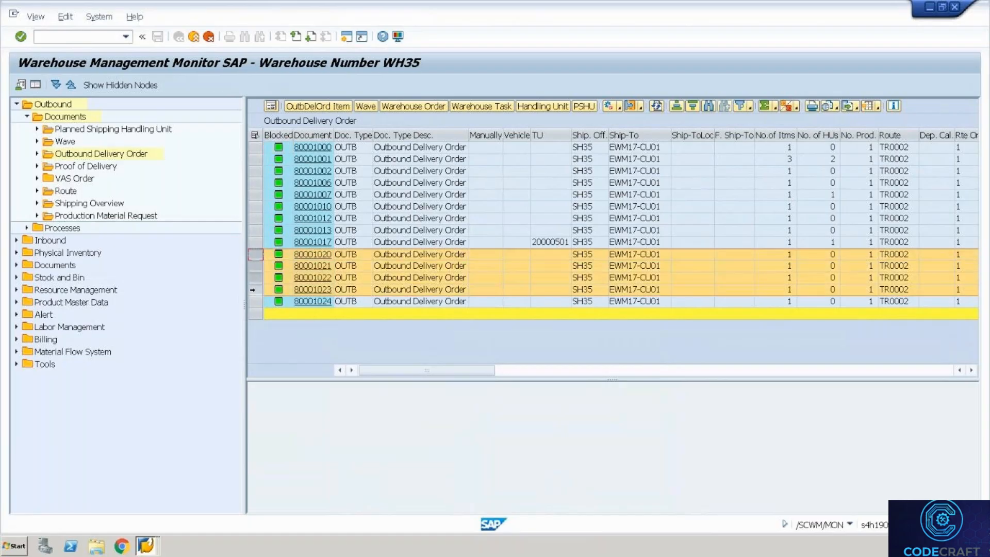
pyautogui.keyDown('shift'); pyautogui.click(253, 300); pyautogui.keyUp('shift')
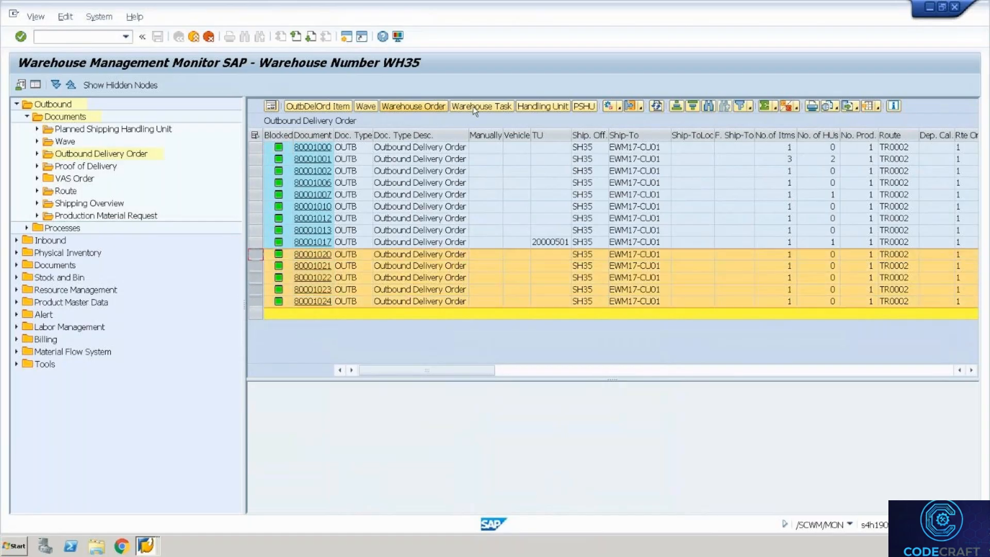
pyautogui.click(368, 106)
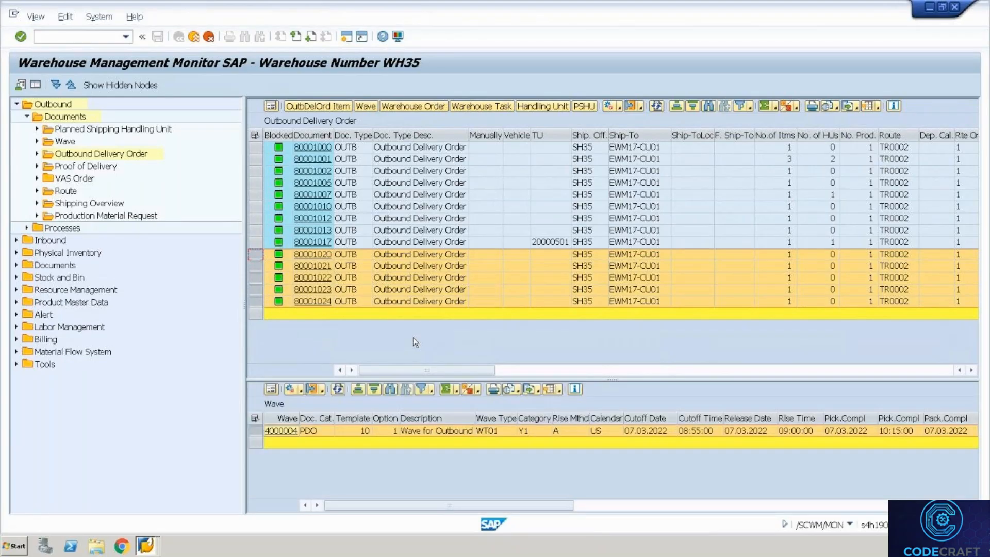
pyautogui.click(281, 431)
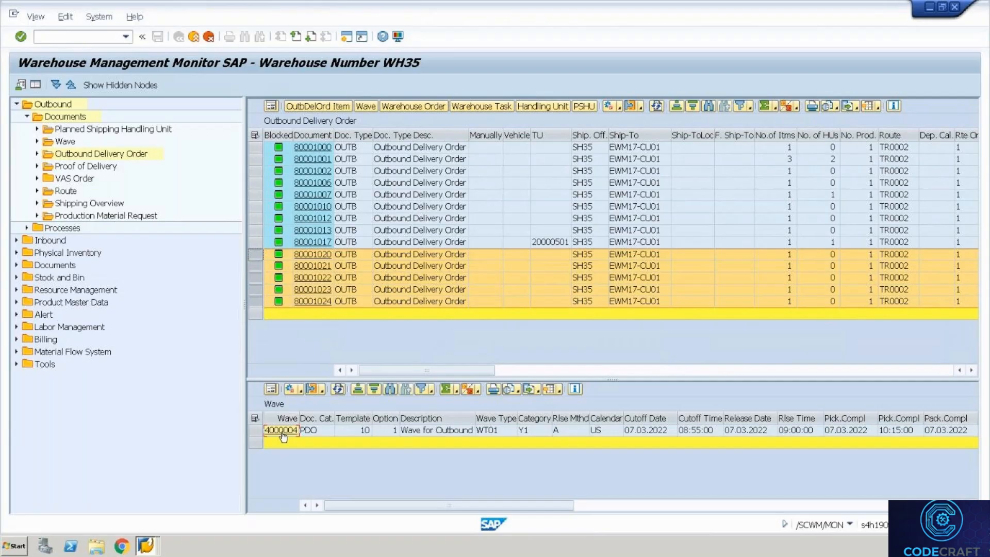
# Release wave 4000004 and select both of its CR01 warehouse orders.
pyautogui.doubleClick(282, 431)
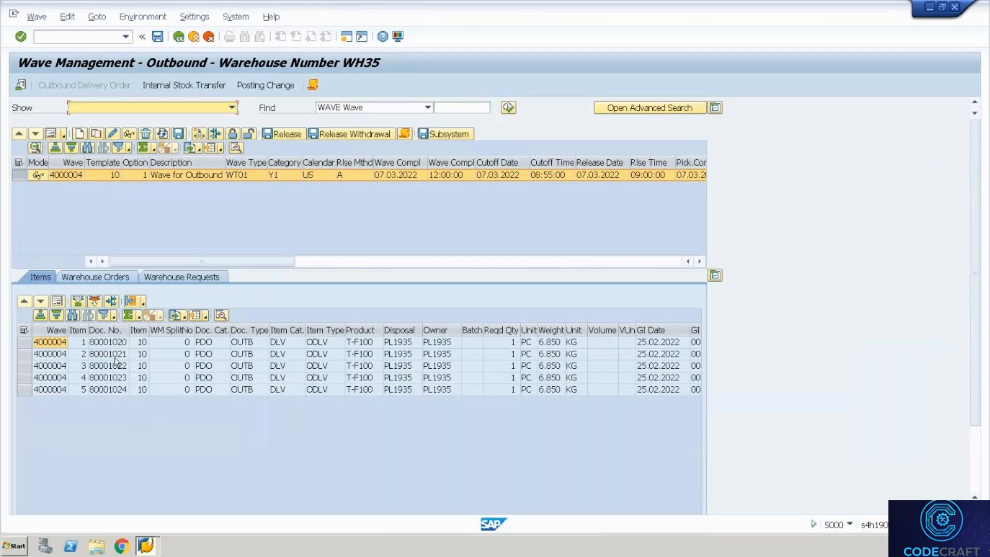
pyautogui.click(283, 133)
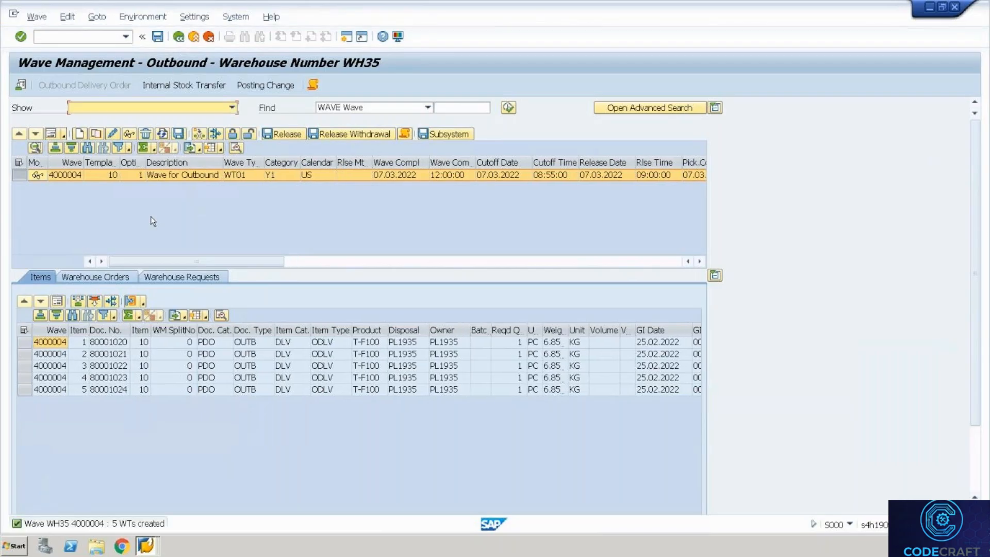
pyautogui.click(110, 277)
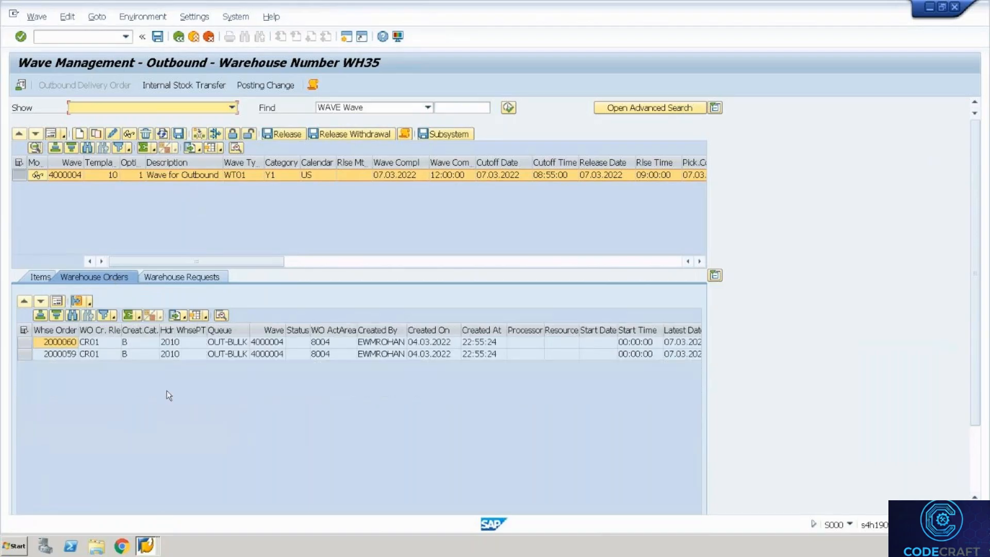
pyautogui.click(24, 331)
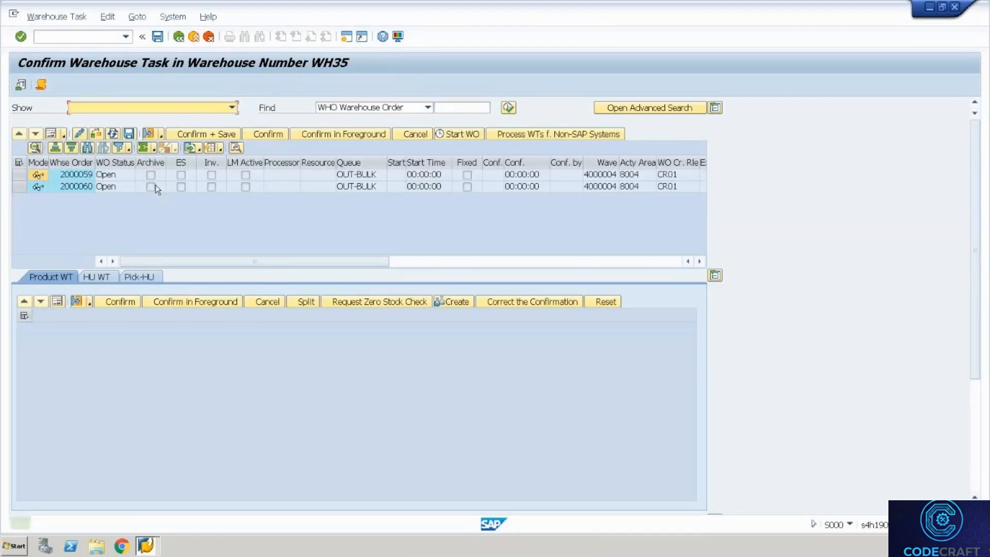
# Review the tasks of warehouse orders 2000059 and 2000060, scrolling through the task columns.
pyautogui.click(103, 177)
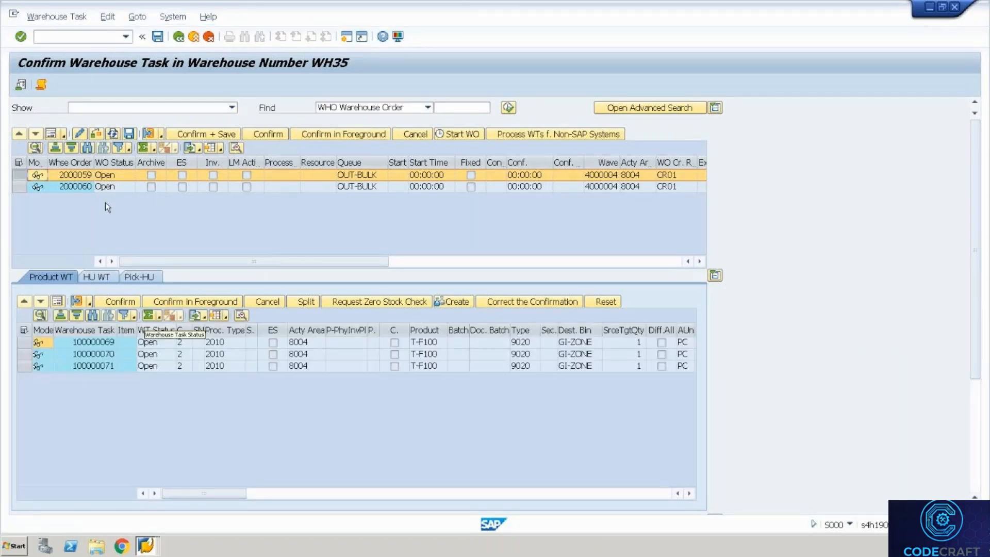
pyautogui.click(76, 188)
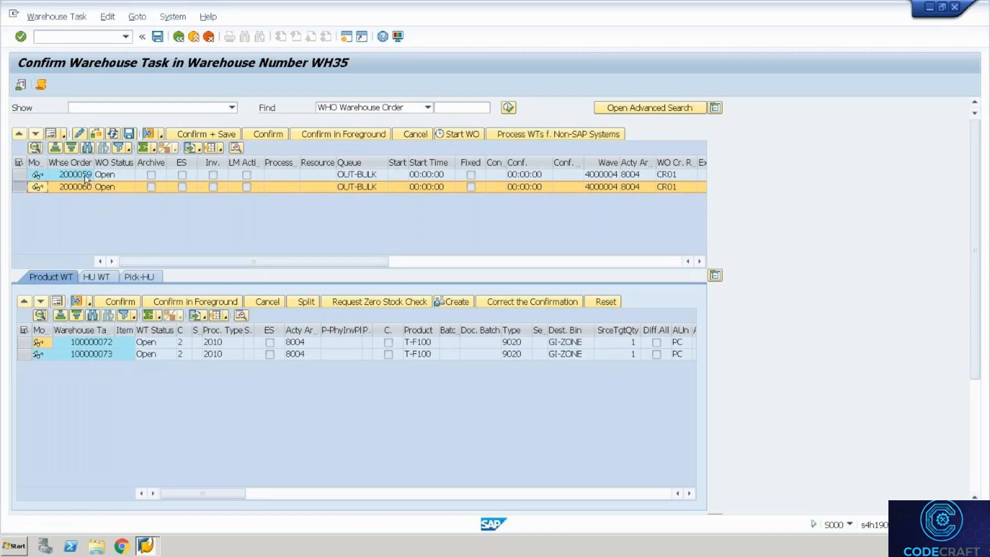
pyautogui.click(82, 174)
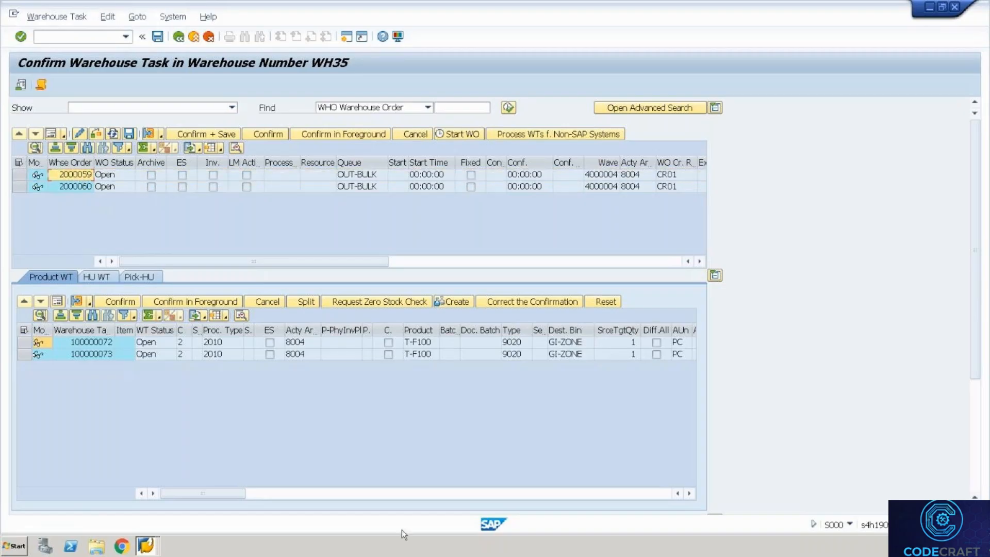
pyautogui.click(661, 493)
pyautogui.click(661, 493)
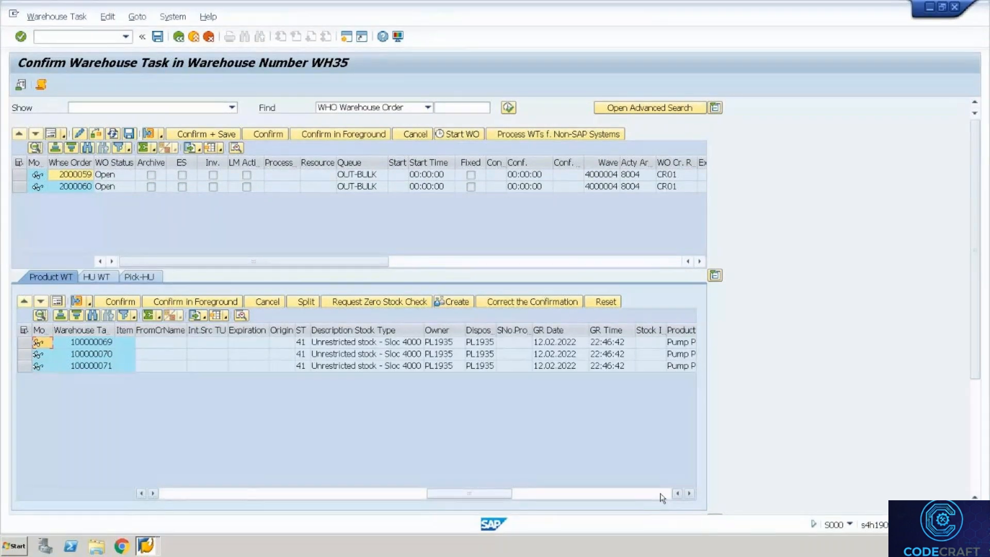
pyautogui.click(660, 493)
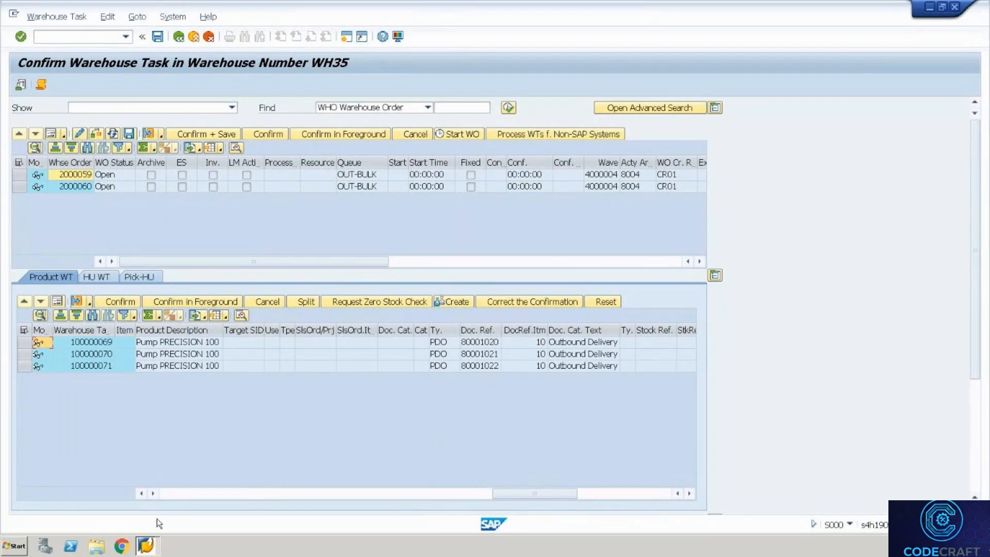
pyautogui.click(171, 493)
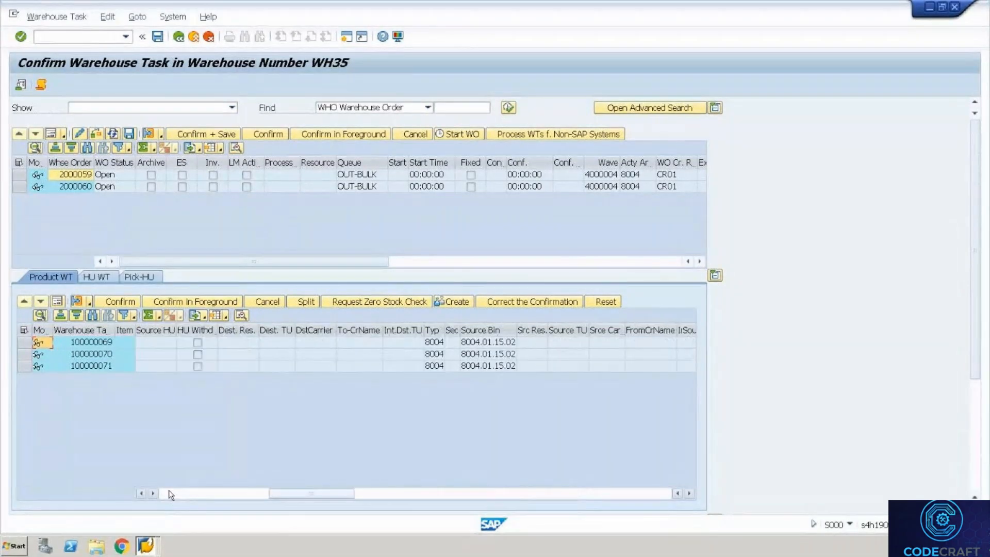
pyautogui.click(171, 493)
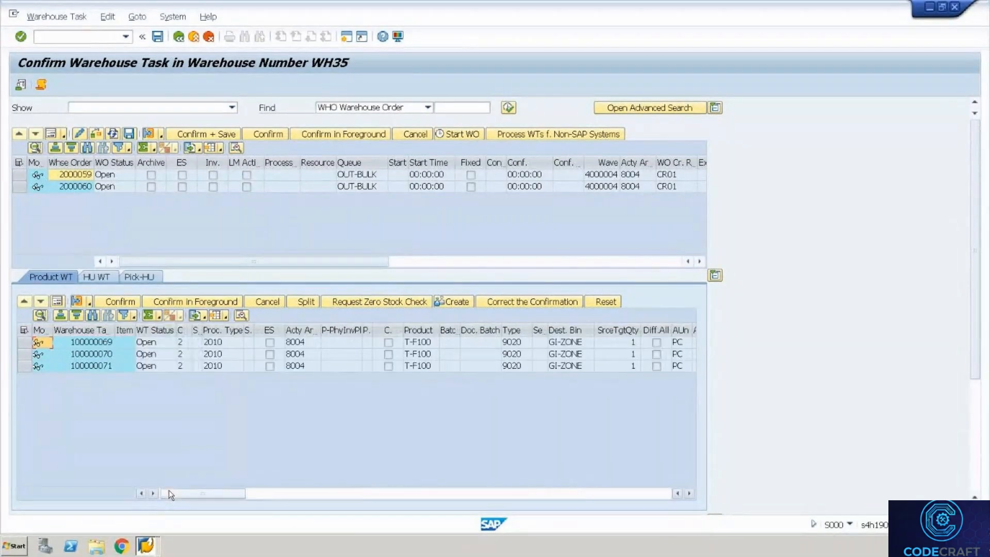
# Inspect order 2000059's detail view and selection log, then return to Wave Management.
pyautogui.click(94, 184)
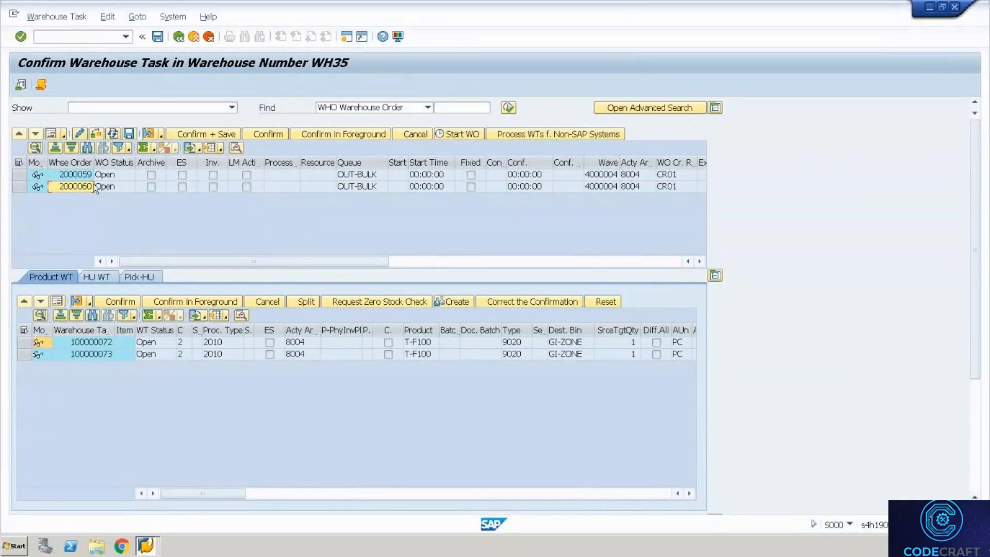
pyautogui.click(87, 178)
pyautogui.click(49, 137)
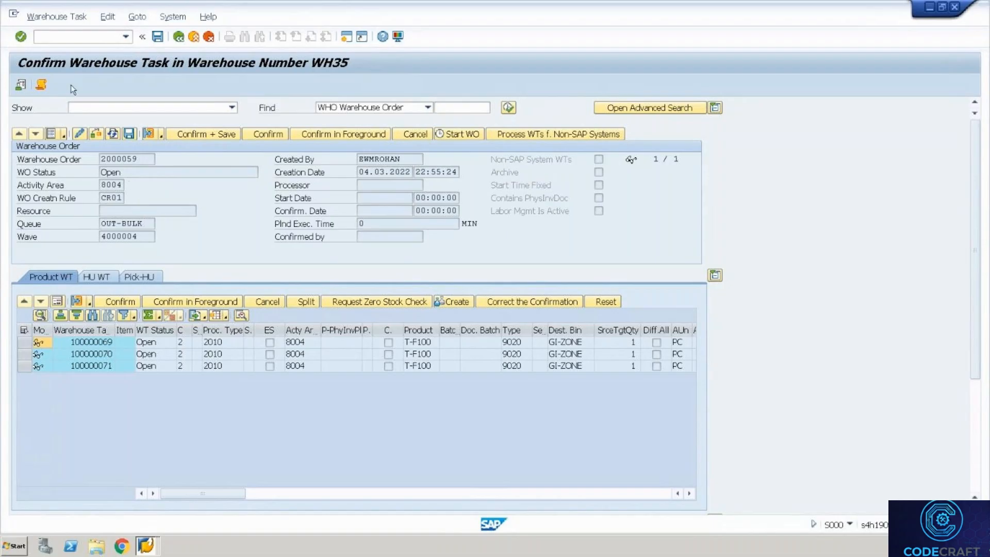
pyautogui.click(42, 86)
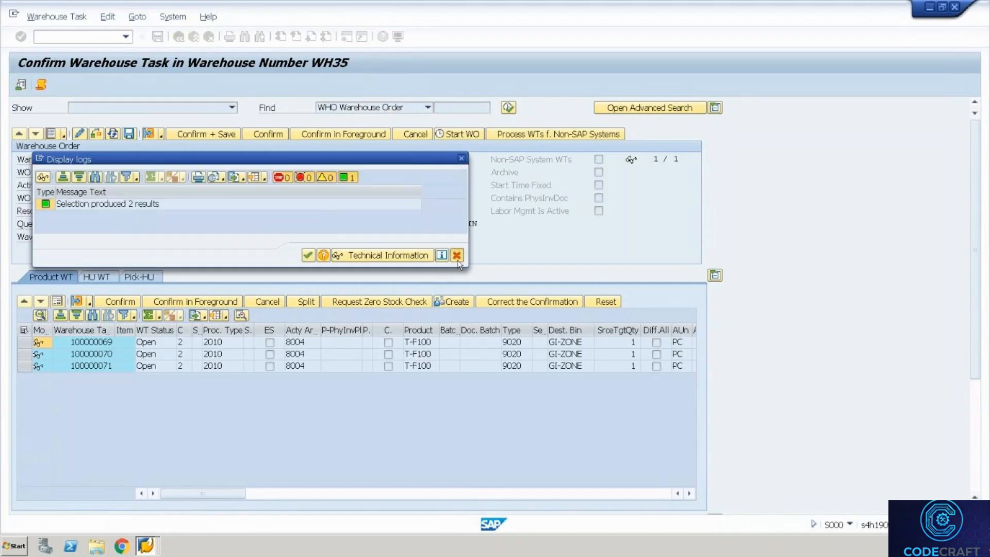
pyautogui.click(457, 258)
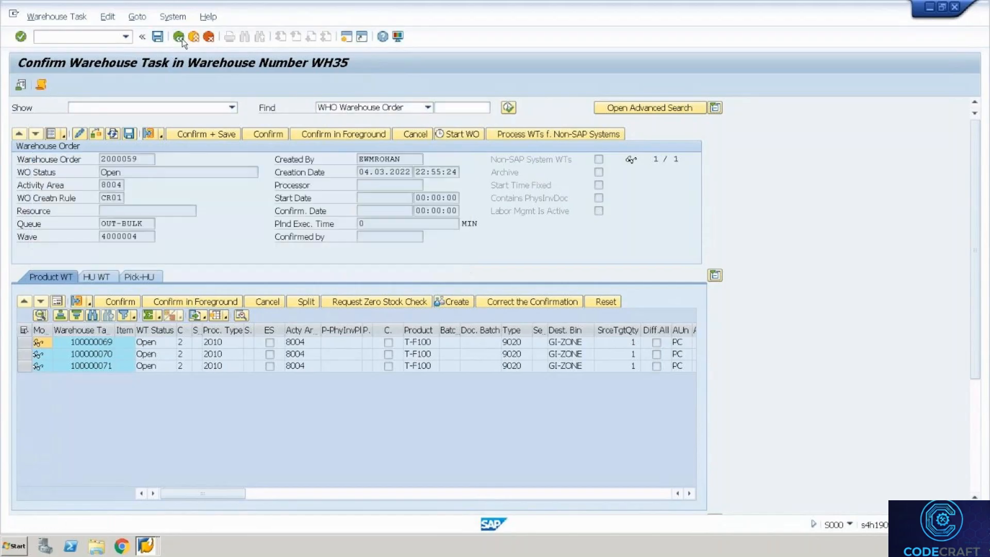
pyautogui.click(180, 37)
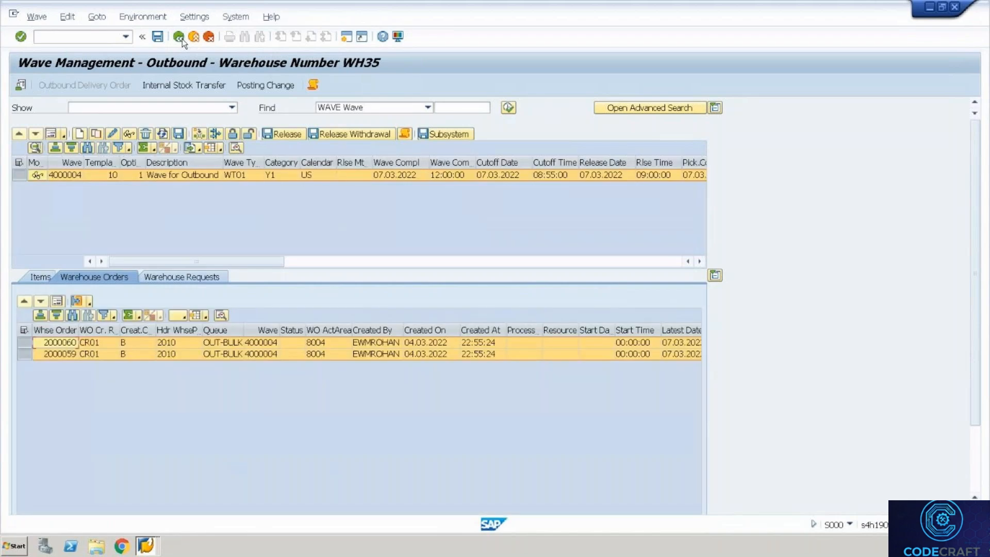
# Check the wave release log, then go back to the WH35 warehouse monitor.
pyautogui.click(312, 85)
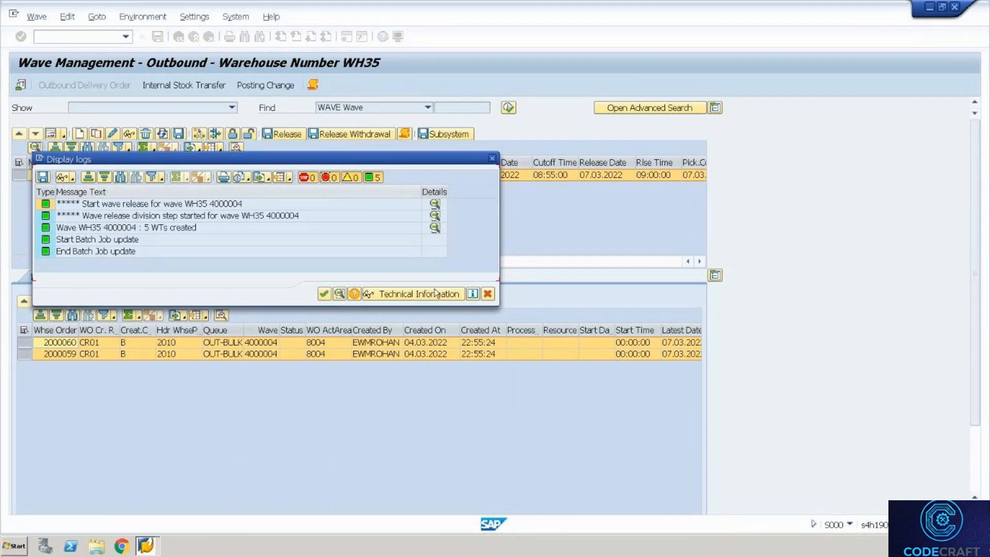
pyautogui.click(487, 294)
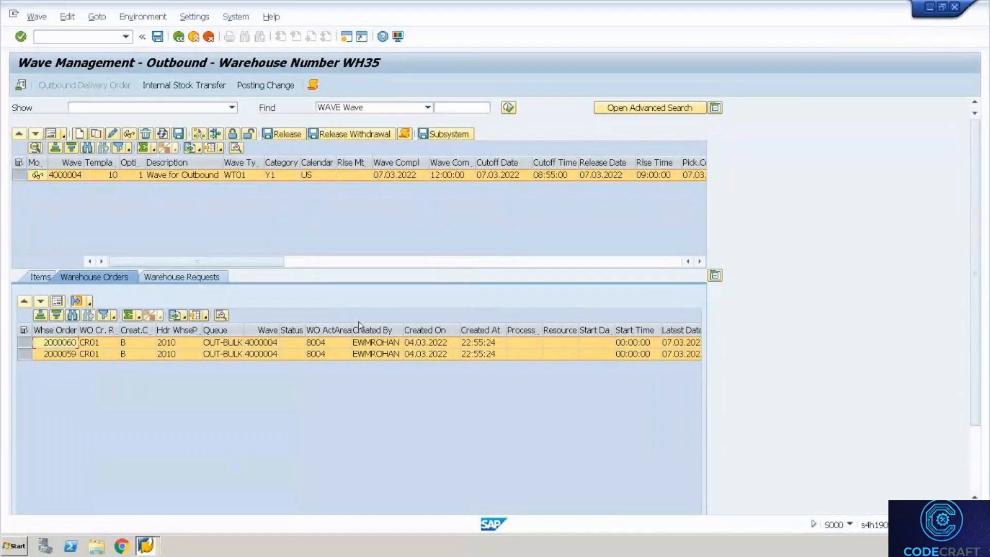
pyautogui.press('F3')
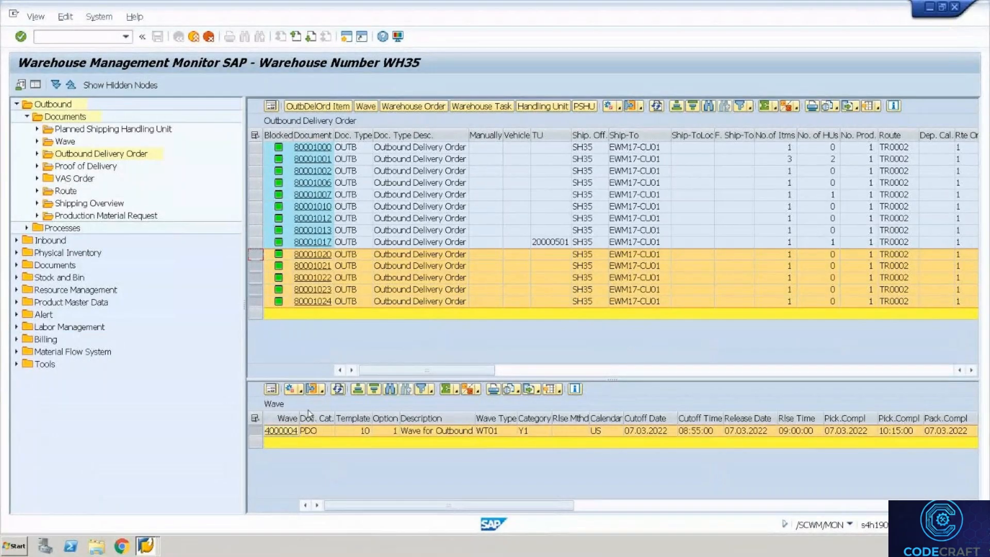
# Display the release log of wave 4000004 from the monitor's wave actions.
pyautogui.click(301, 391)
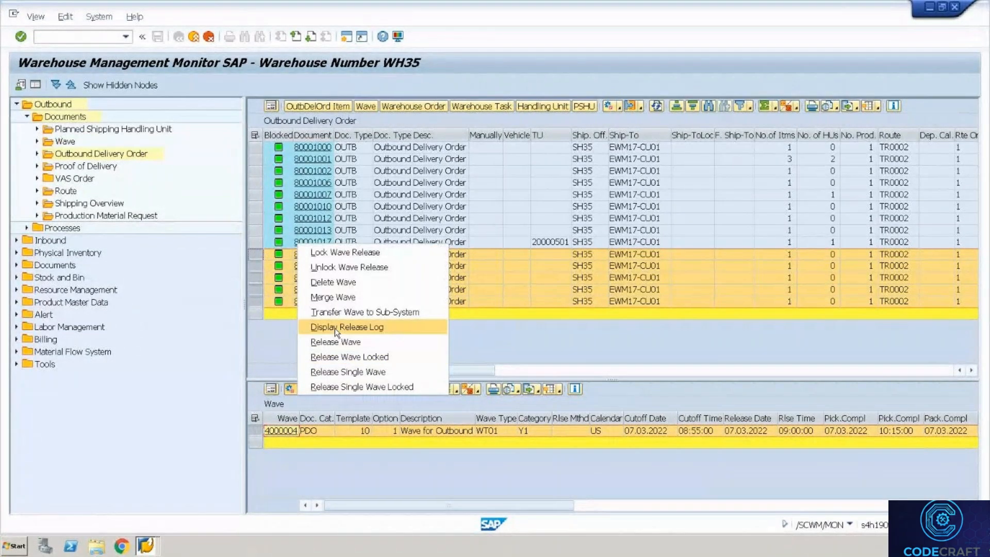
pyautogui.click(335, 328)
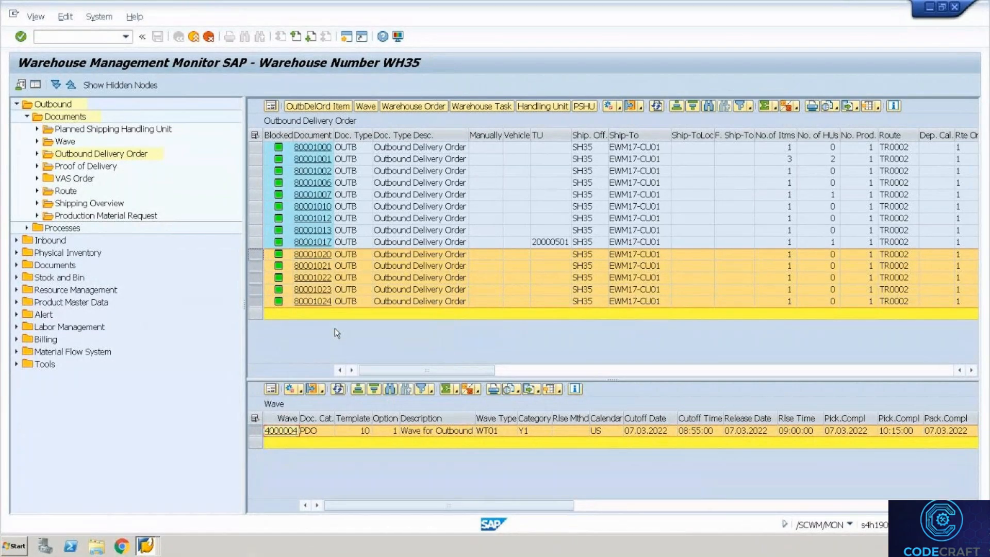
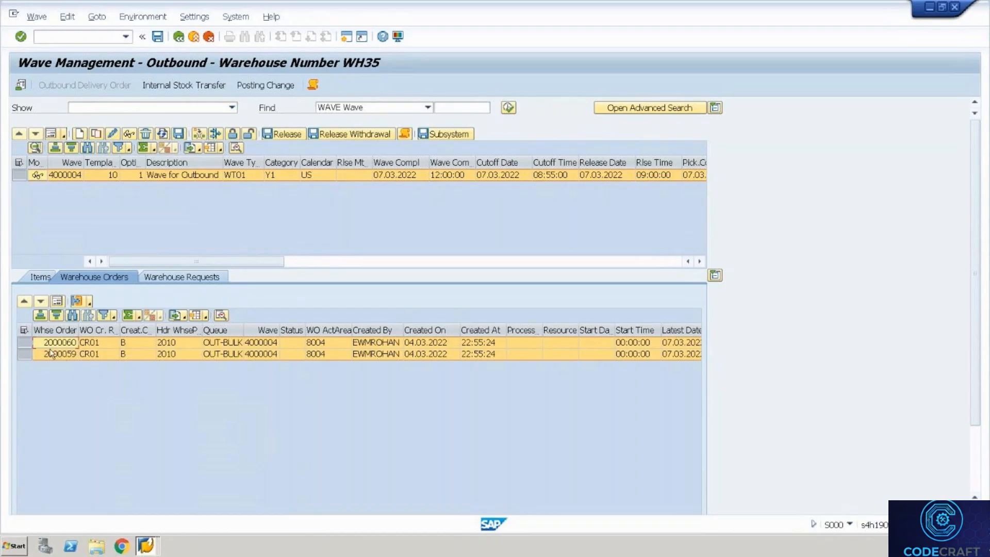
# Select warehouse order 2000059 and open Confirm Warehouse Task for it.
pyautogui.click(31, 350)
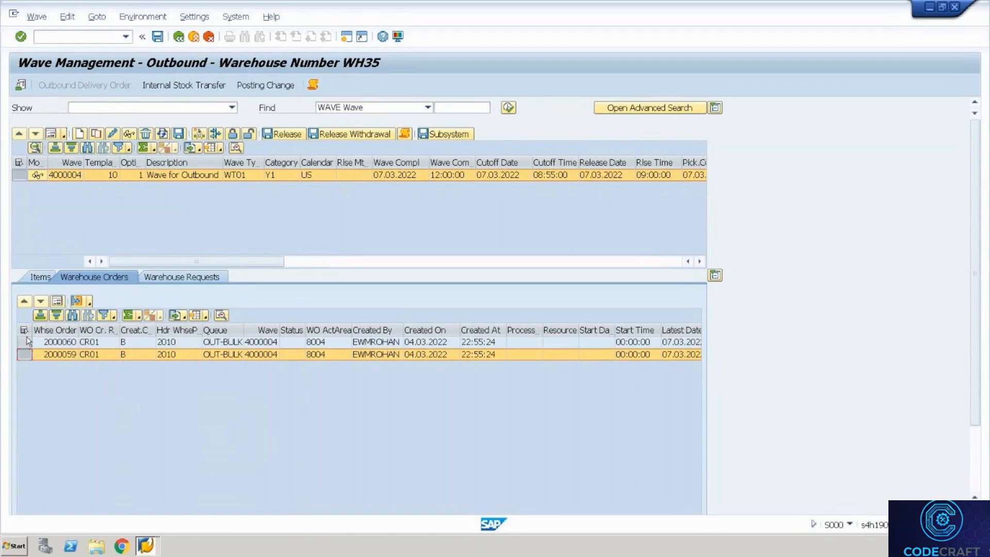
pyautogui.click(25, 341)
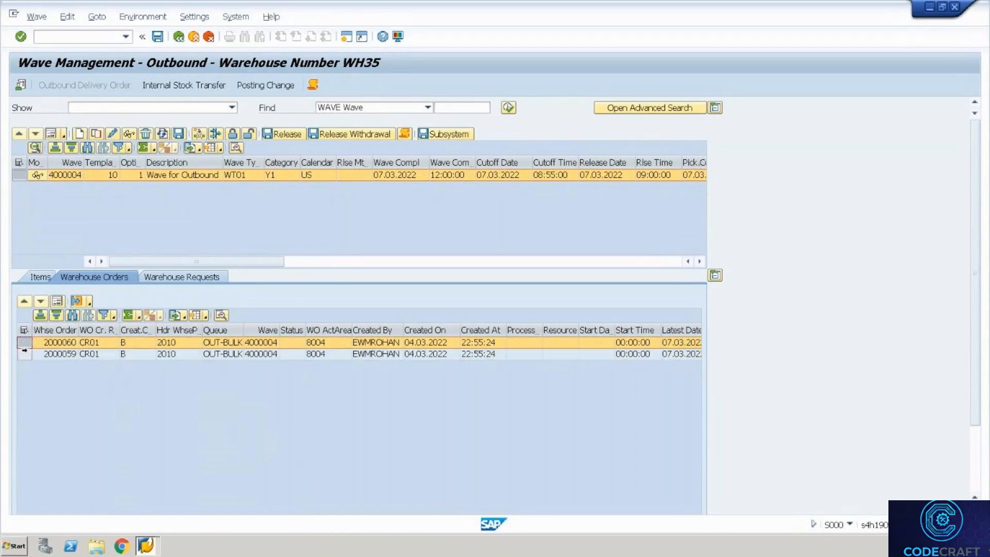
pyautogui.click(24, 353)
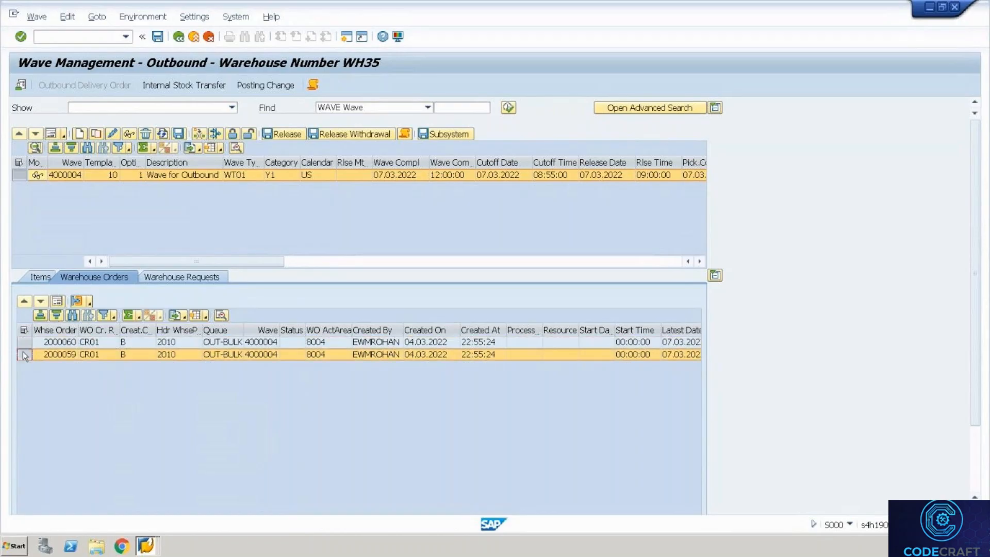
pyautogui.click(76, 299)
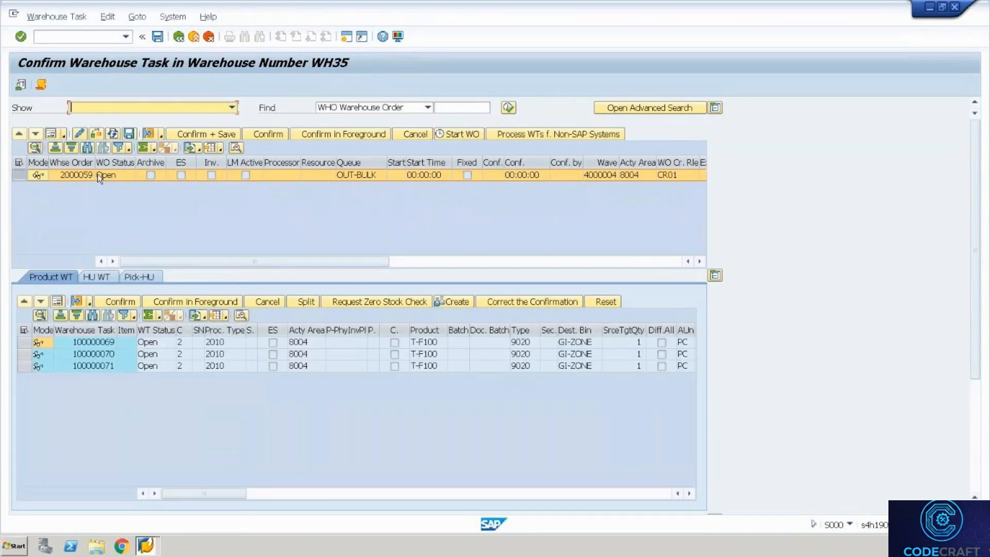
pyautogui.click(90, 175)
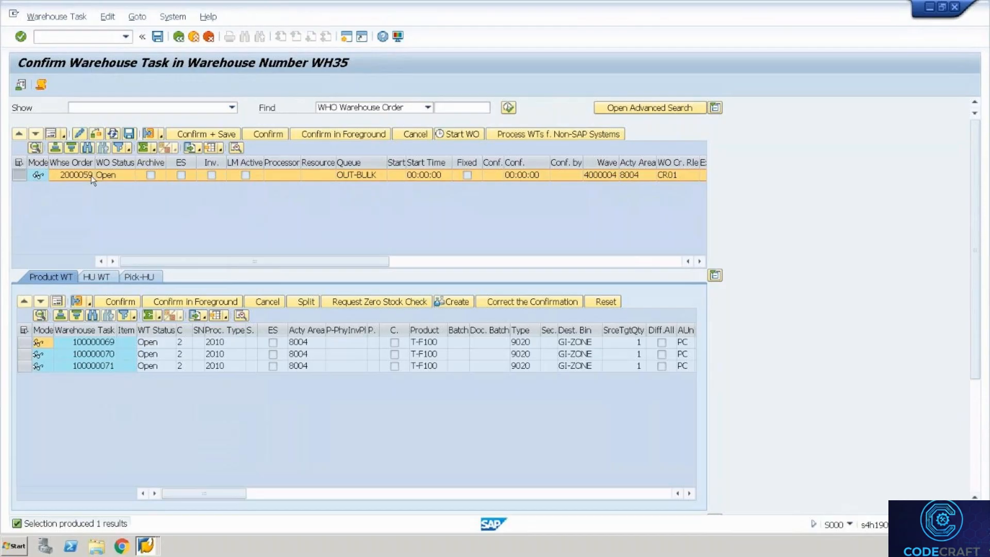
pyautogui.click(67, 38)
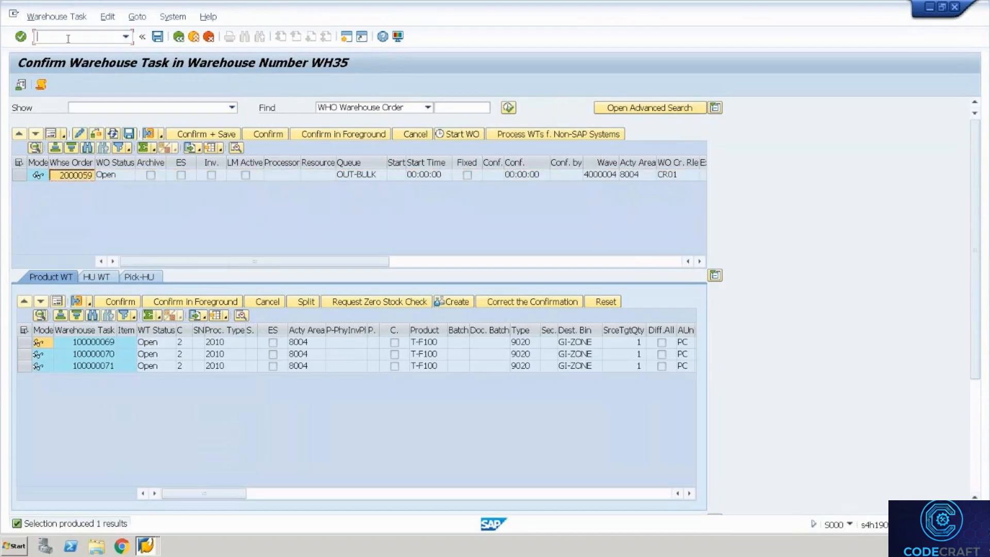
# Launch /n/scwm/rfui, log on as FORKLIFT2, and send leftover work back to the pool.
pyautogui.write('/n/scwm/rfui')
pyautogui.press('Return')
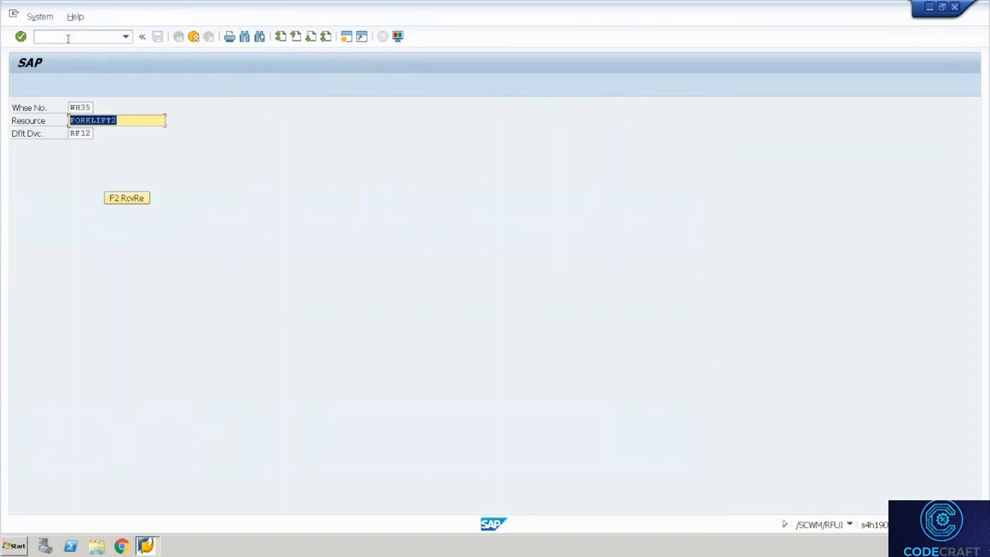
pyautogui.click(67, 38)
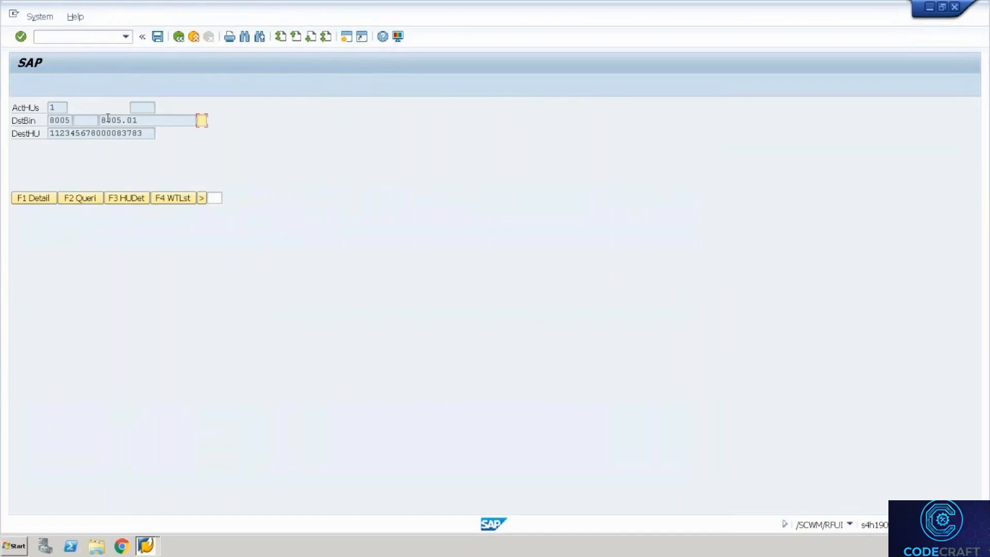
pyautogui.press('F7')
pyautogui.press('Return')
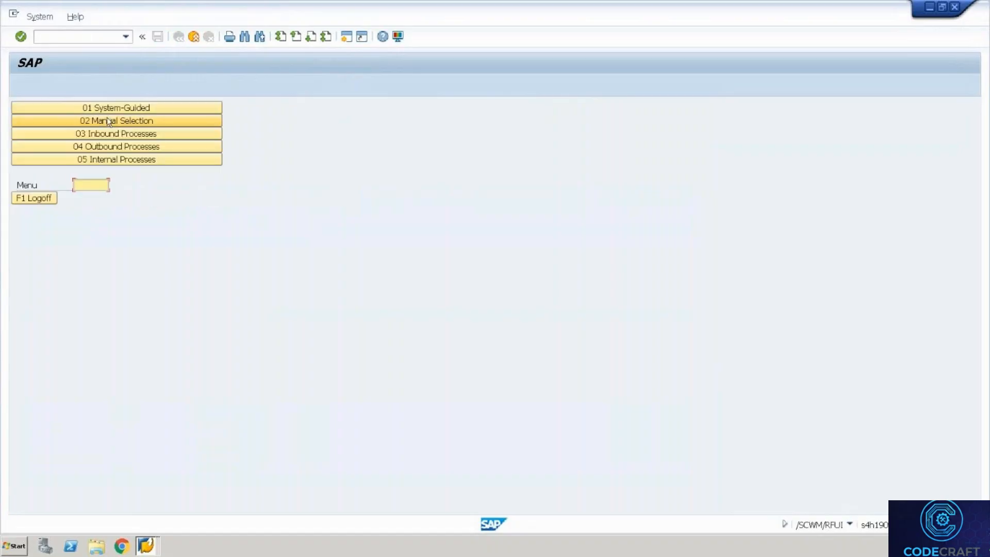
# Choose Outbound Processes > Picking > Picking by WO and load warehouse order 2000059.
pyautogui.click(126, 146)
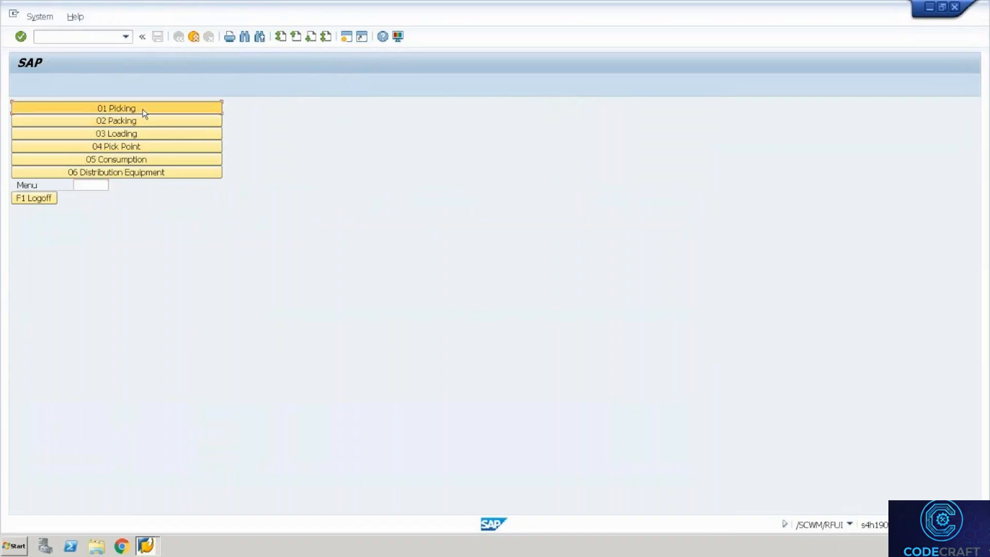
pyautogui.click(144, 112)
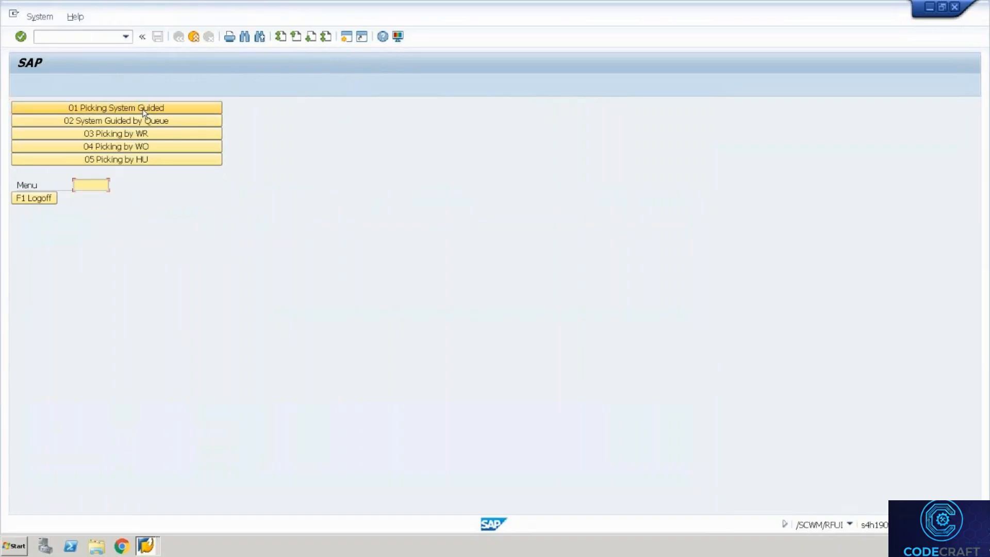
pyautogui.click(156, 148)
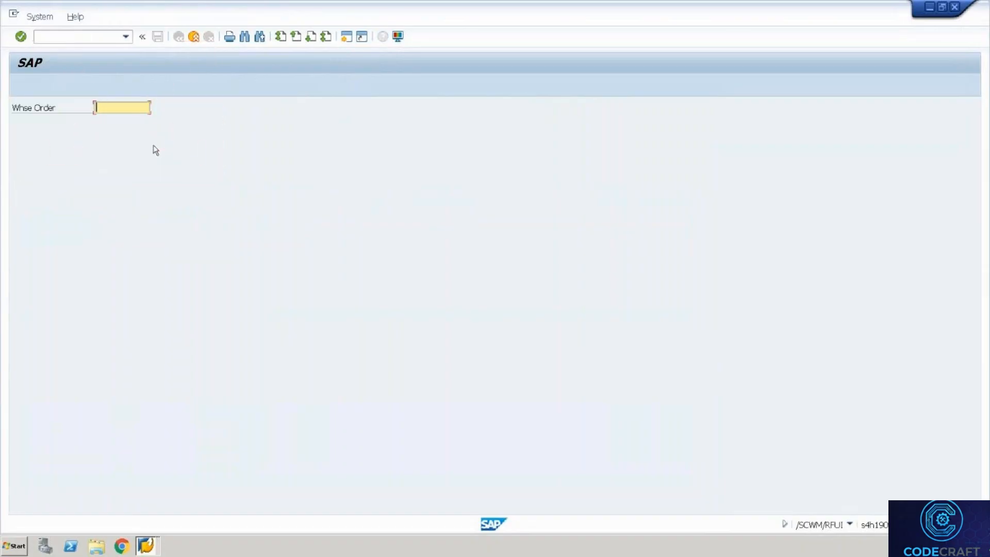
pyautogui.write('2000059')
pyautogui.press('Return')
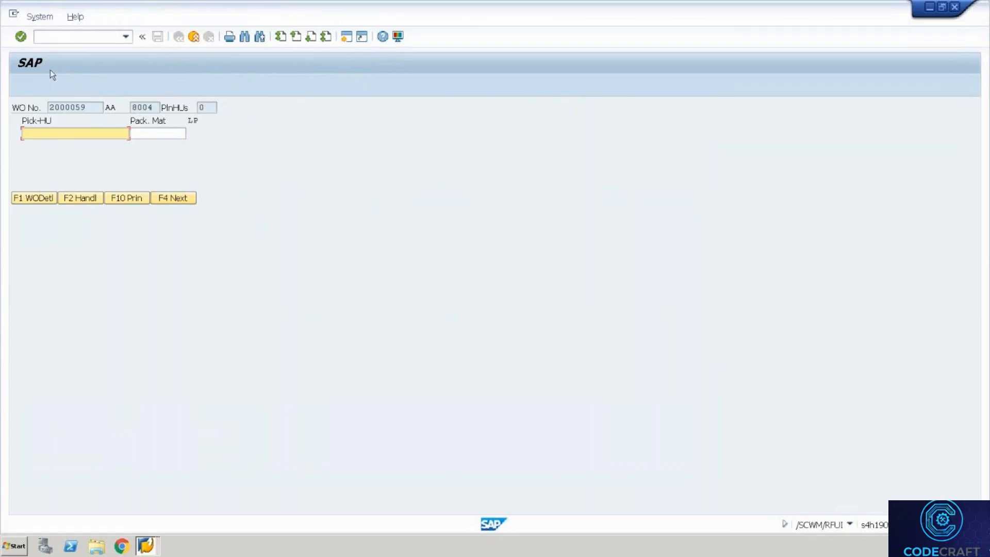
# Create a pick HU with packaging material EUROPALLET.
pyautogui.press('Tab')
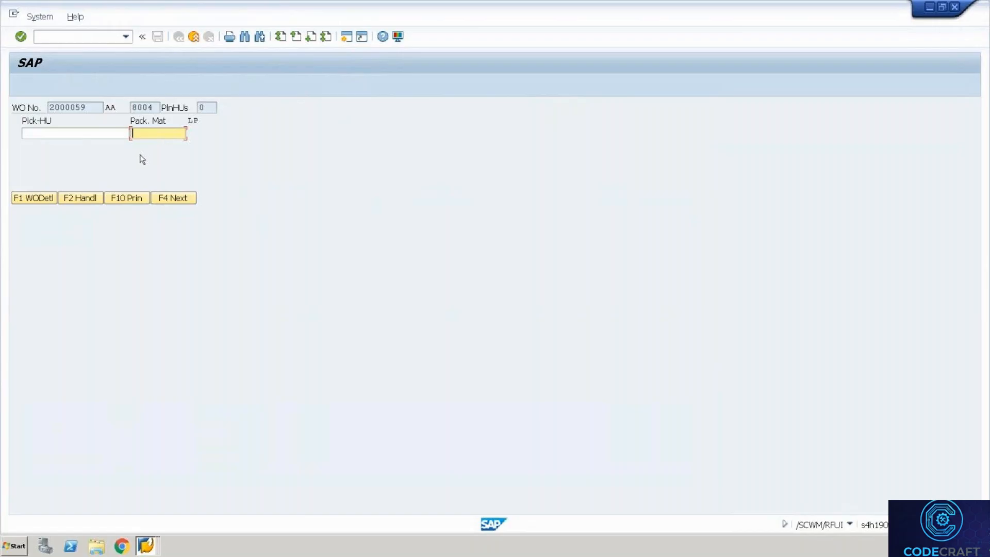
pyautogui.write('P')
pyautogui.press('BackSpace')
pyautogui.write('EURO')
pyautogui.write('PALLET')
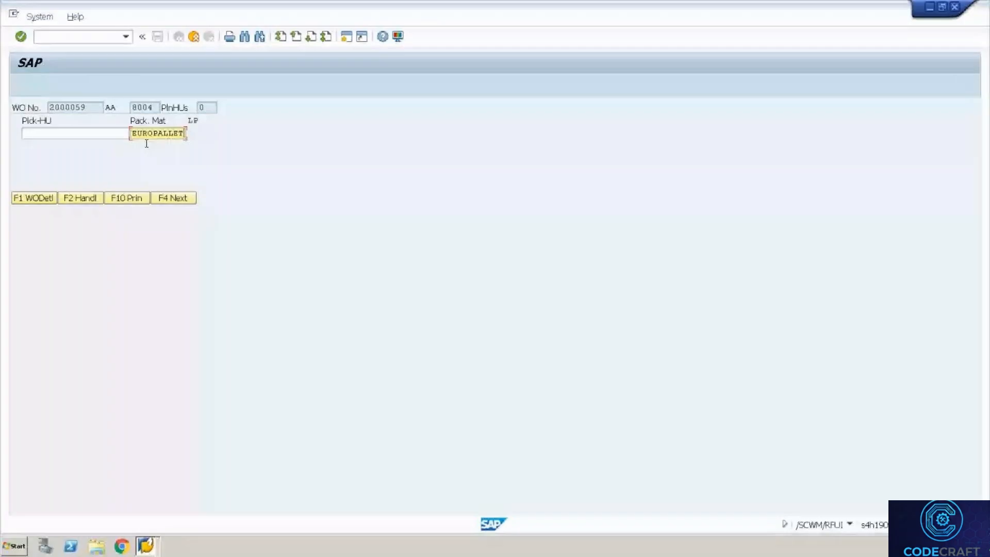
pyautogui.click(80, 199)
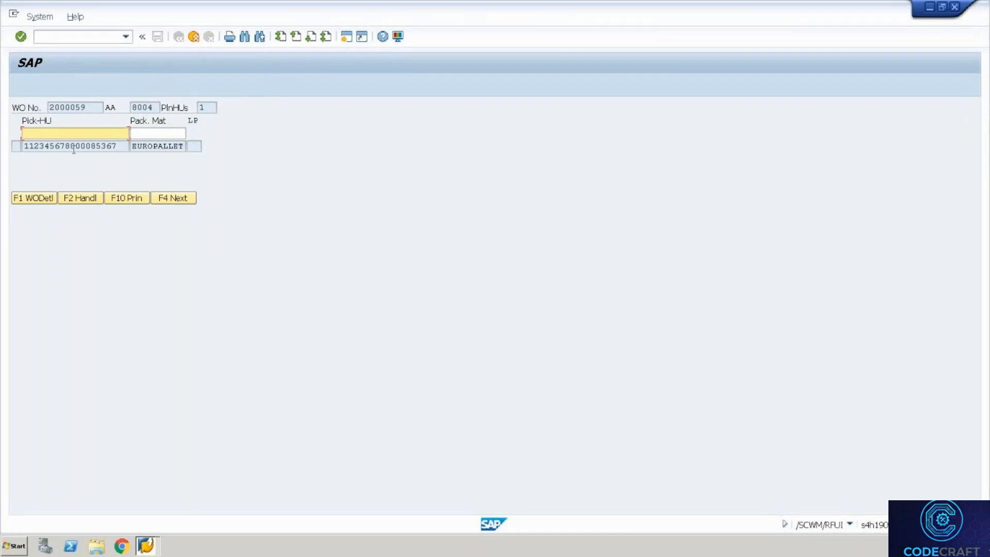
pyautogui.click(140, 143)
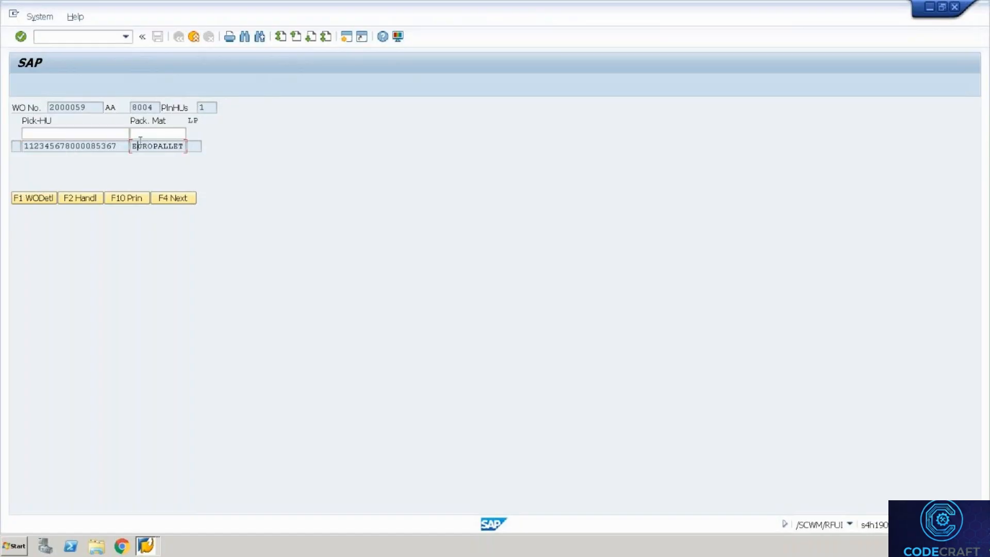
pyautogui.click(151, 132)
pyautogui.click(69, 147)
pyautogui.click(92, 147)
pyautogui.click(178, 198)
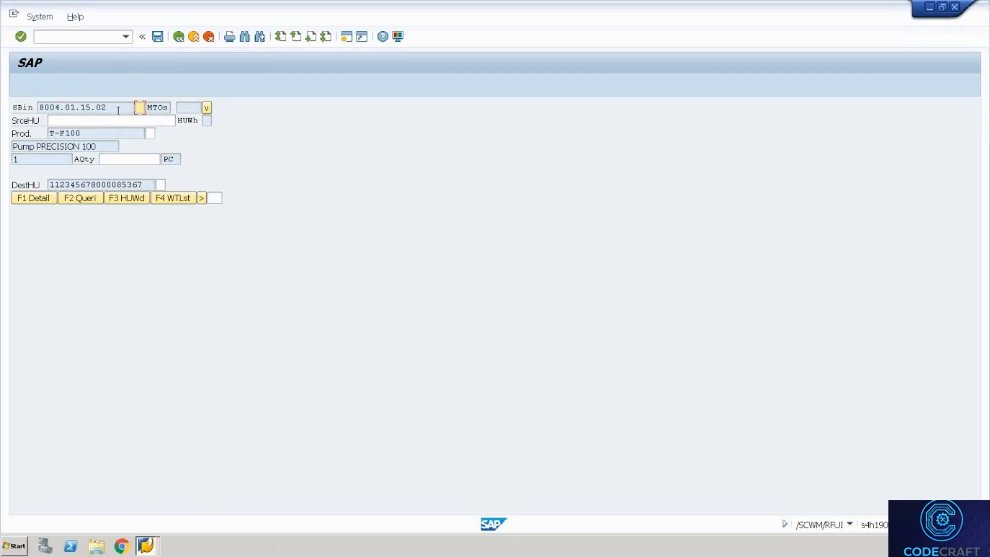
# Verify source bin 8004.01.15.02 on the RF pick screen.
pyautogui.moveTo(118, 110); pyautogui.dragTo(39, 98)
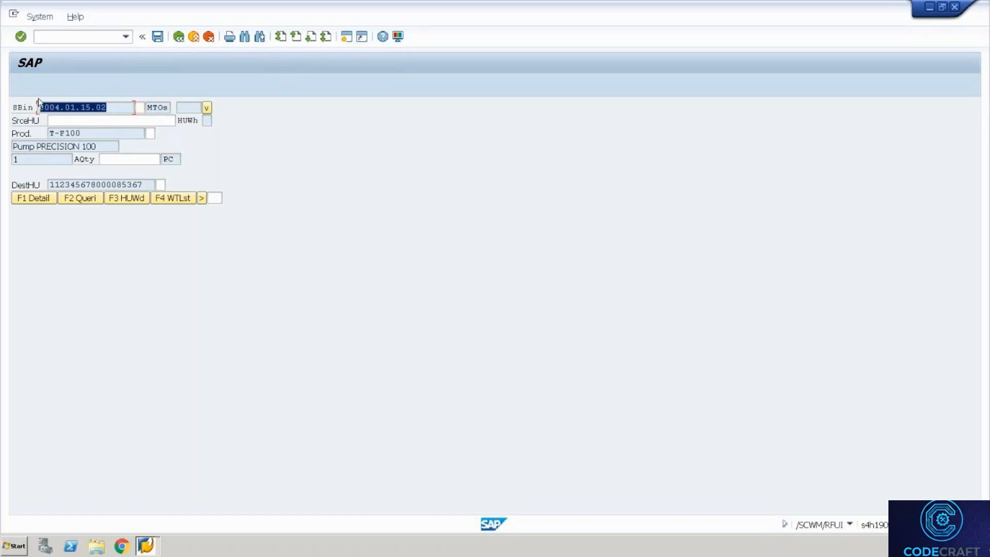
pyautogui.press('Tab')
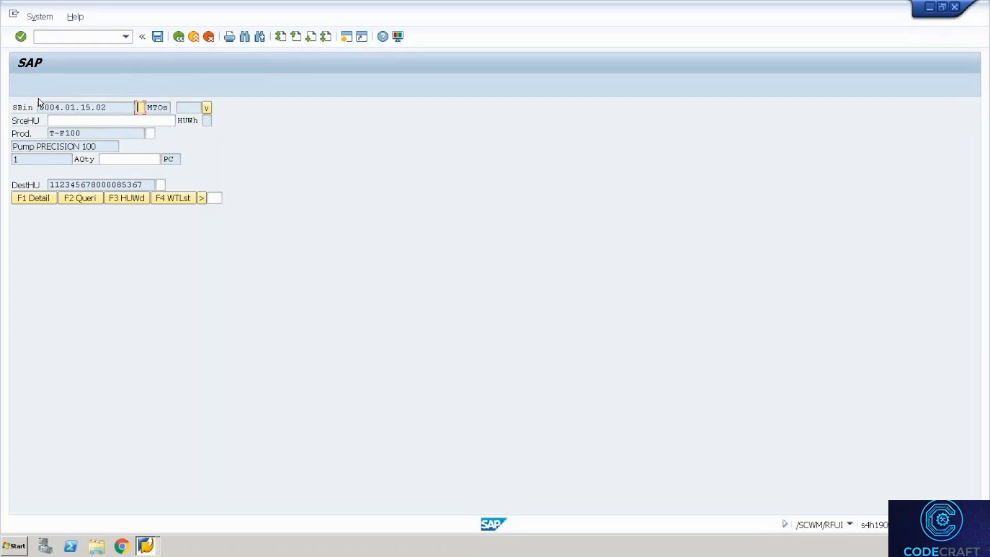
pyautogui.write('2')
pyautogui.press('Return')
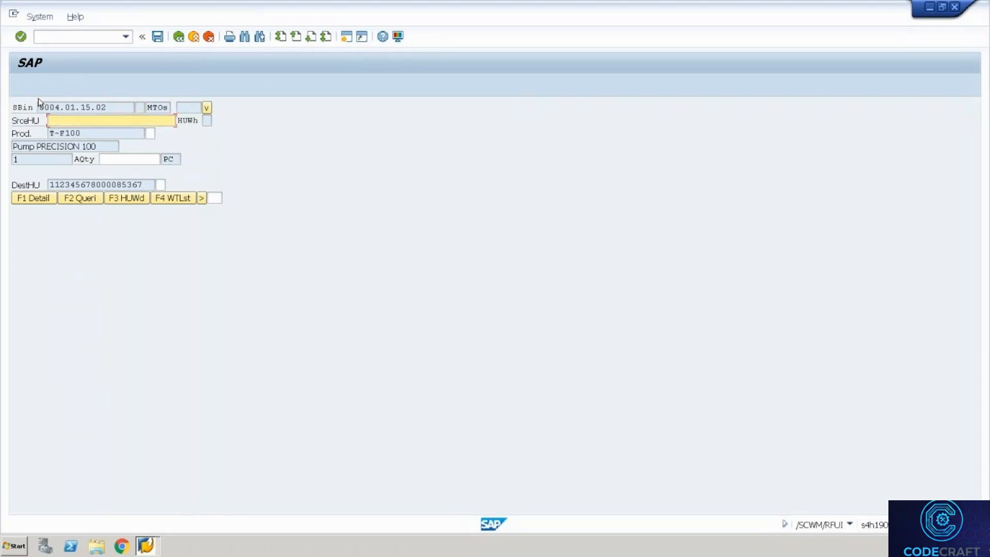
# Switch to the monitor session and return to Wave Management – Outbound and the WH35 monitor.
pyautogui.hotkey('alt', 'Tab')
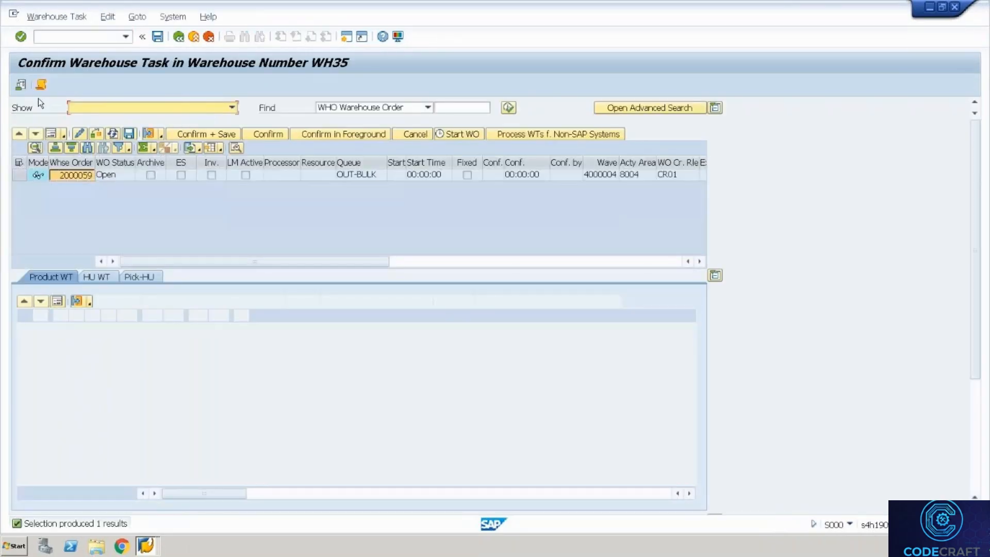
pyautogui.hotkey('alt', 'Tab')
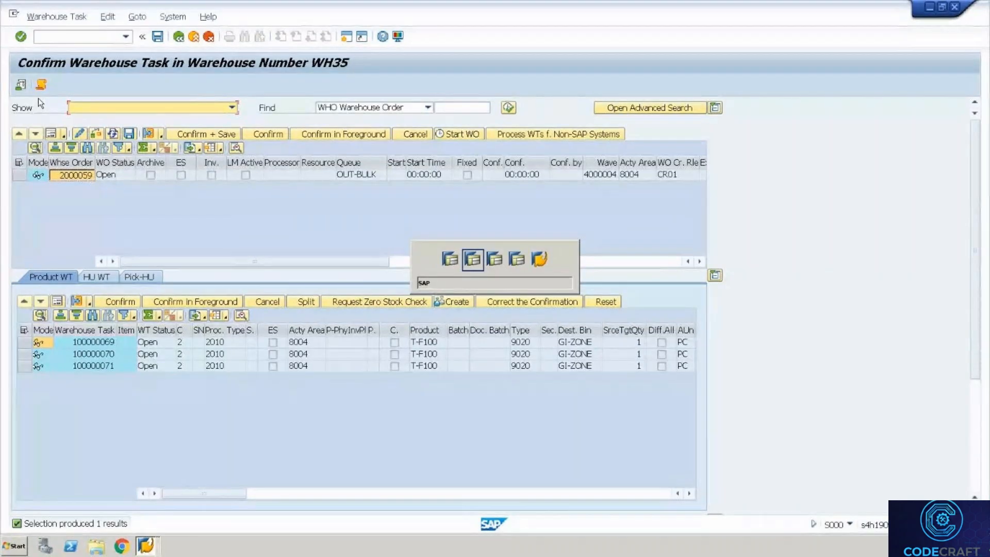
pyautogui.hotkey('alt', 'Tab')
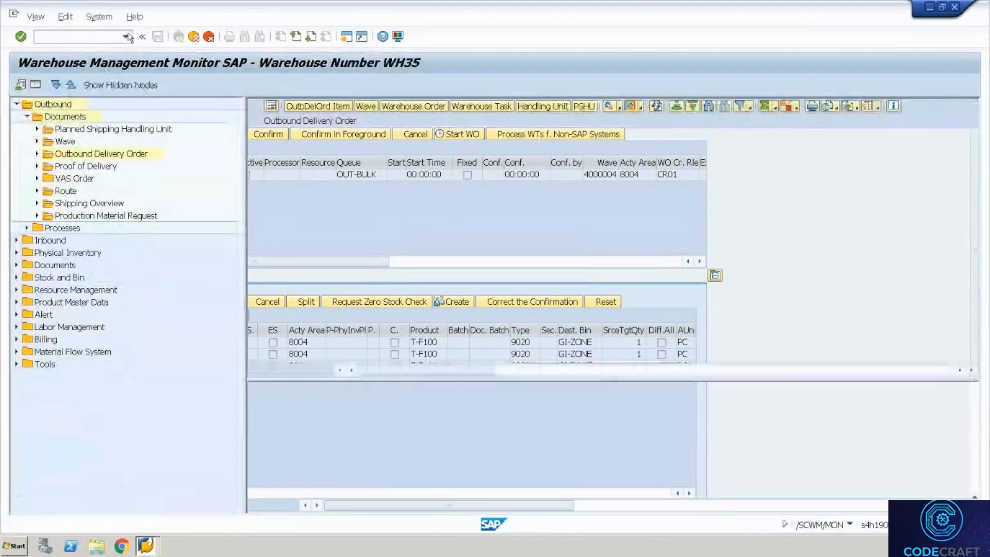
pyautogui.hotkey('alt', 'Tab')
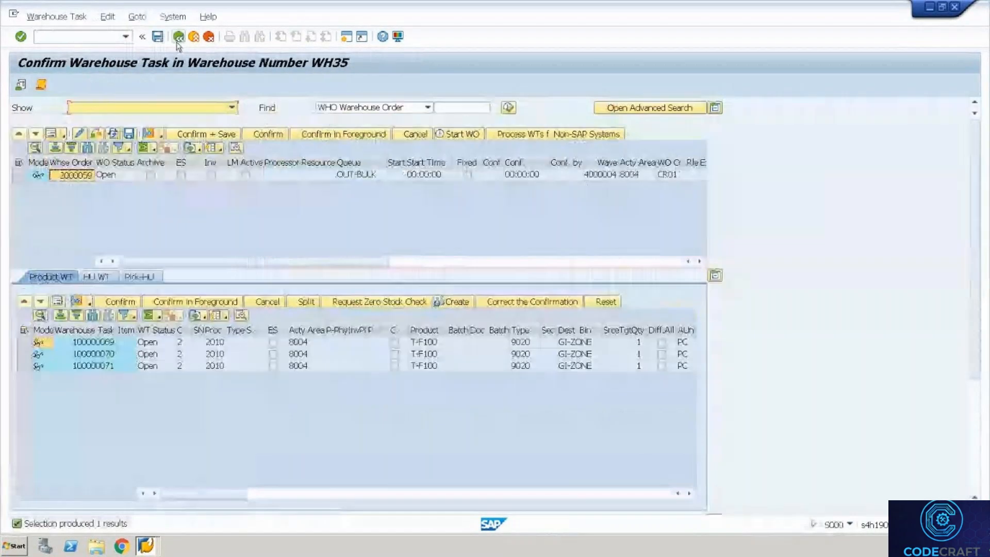
pyautogui.click(178, 42)
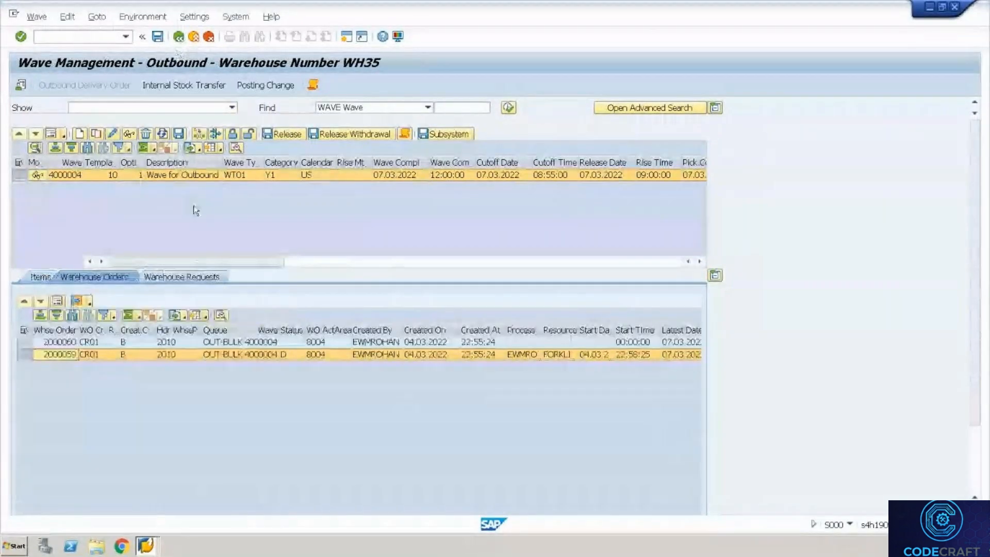
pyautogui.click(179, 37)
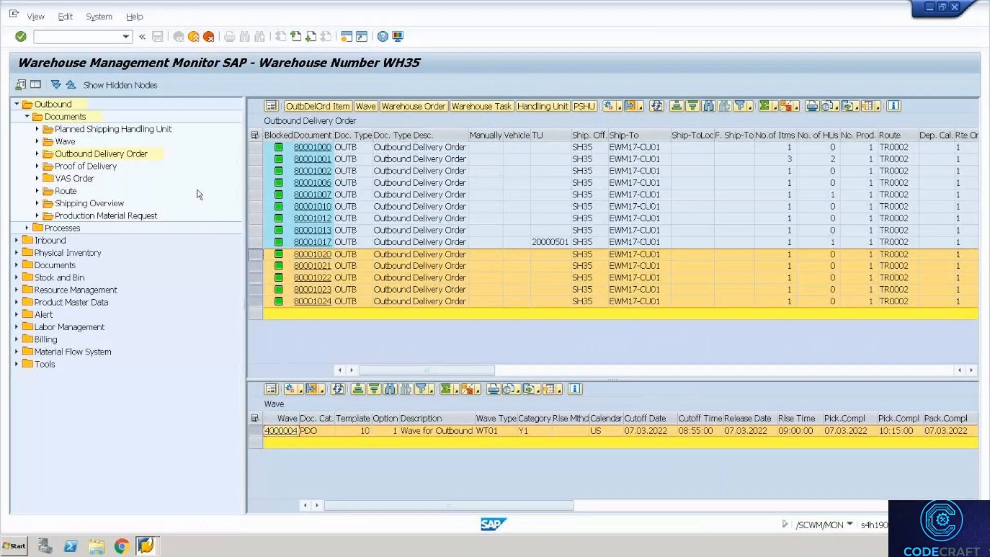
# Run the monitor's Storage Bin stock query for bin 8004.01.15.02.
pyautogui.click(17, 278)
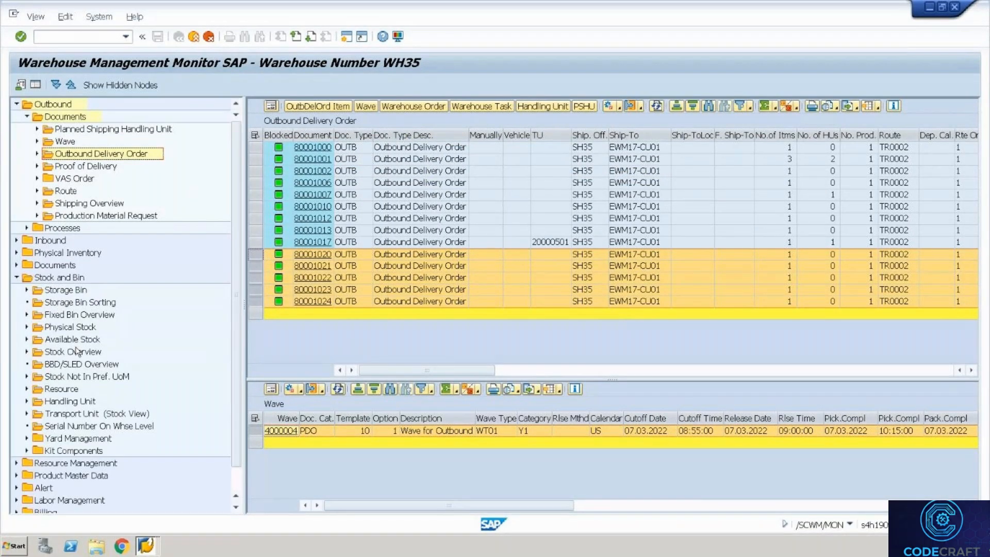
pyautogui.click(79, 327)
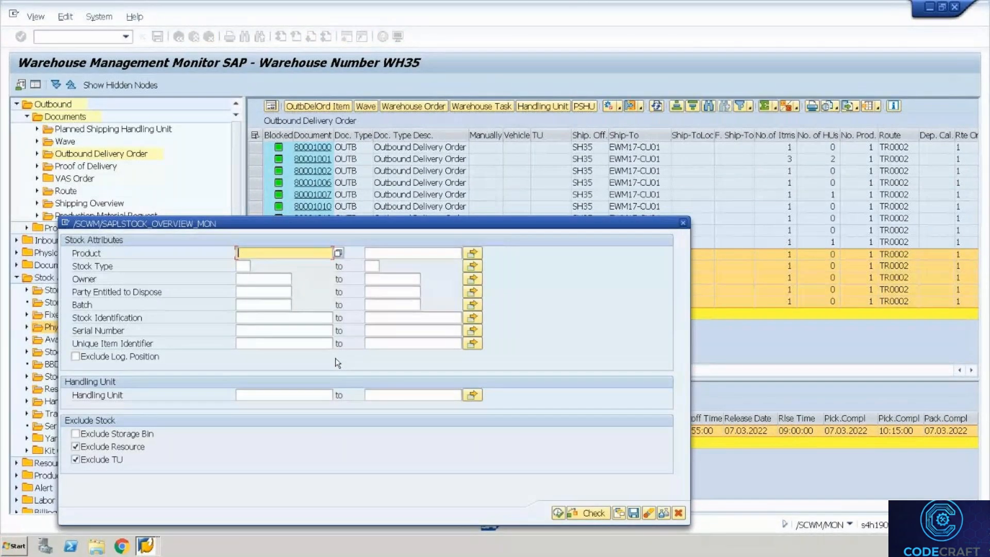
pyautogui.click(680, 223)
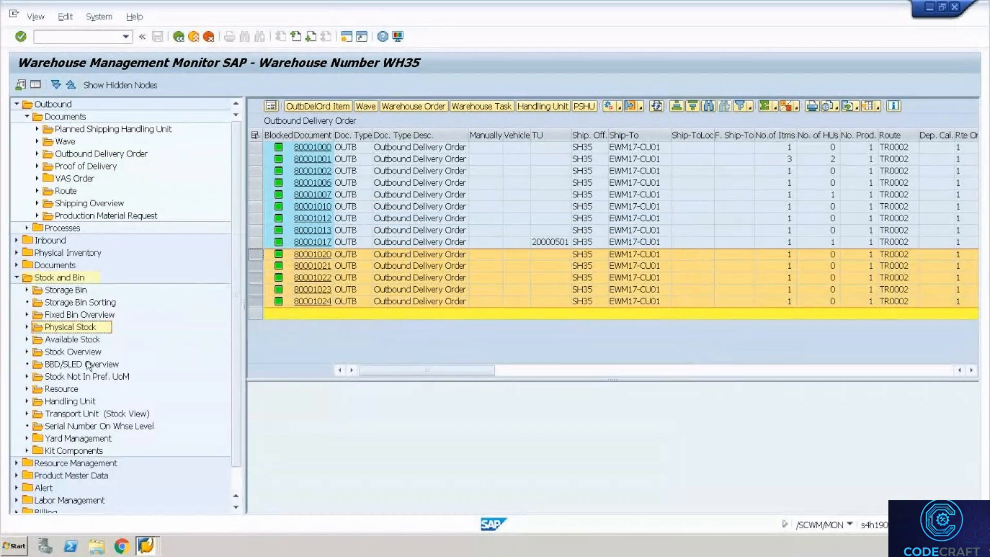
pyautogui.doubleClick(66, 289)
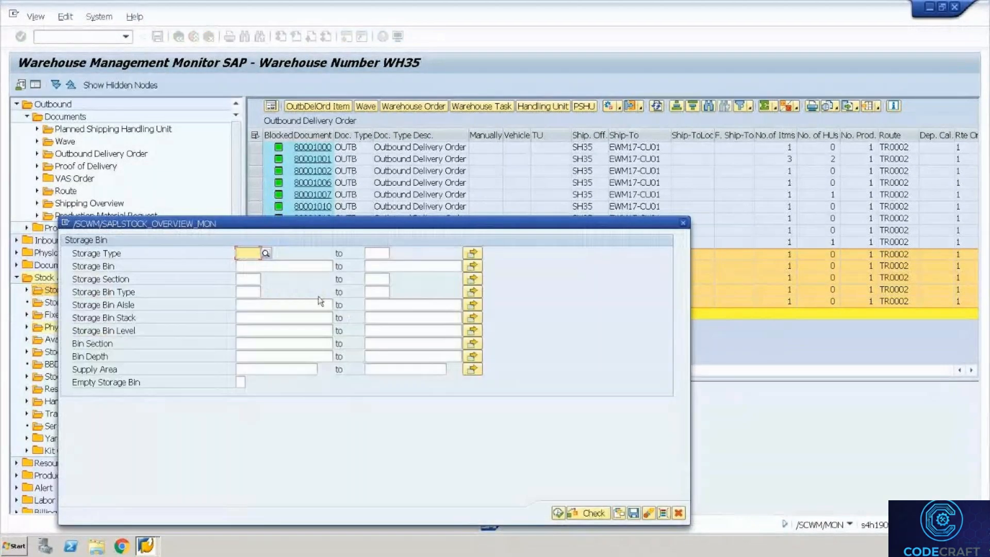
pyautogui.click(291, 267)
pyautogui.write('8004.01.15.02')
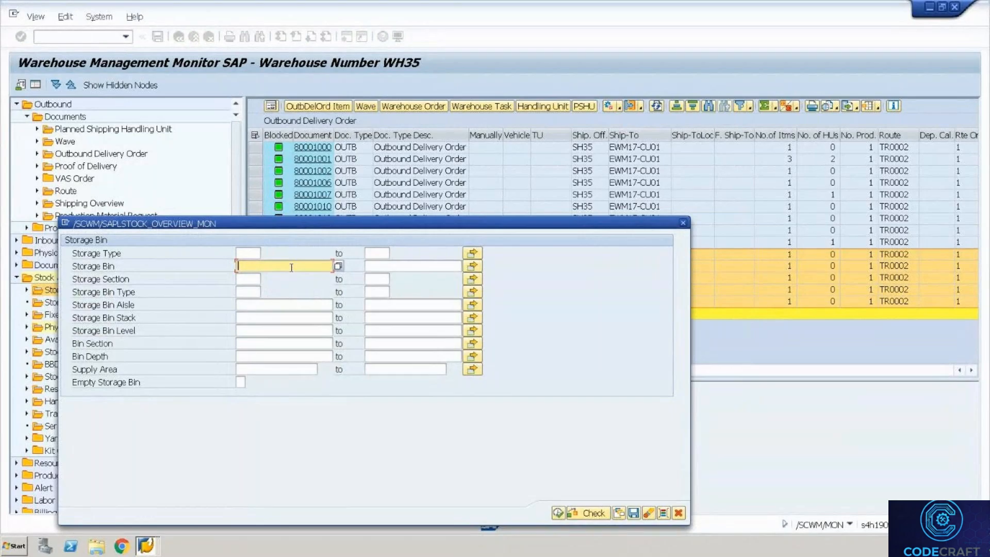
pyautogui.click(560, 512)
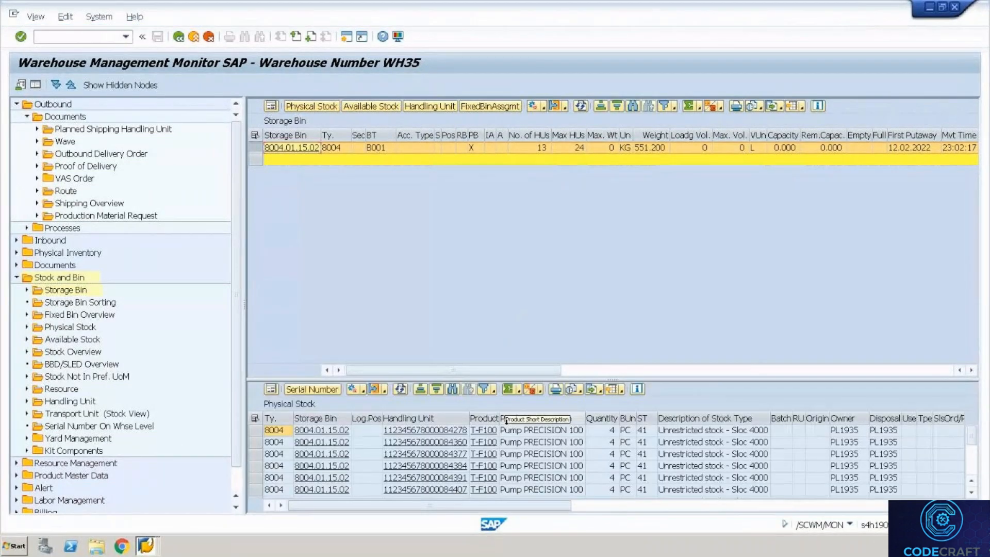
# Read the T-F100 stock row's handling unit before returning to RF picking.
pyautogui.click(518, 442)
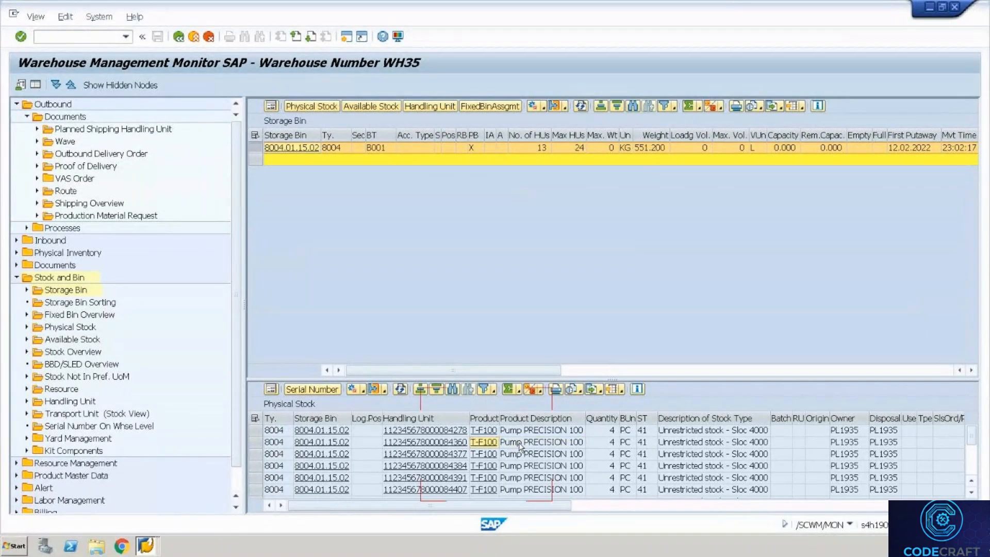
pyautogui.press('Left')
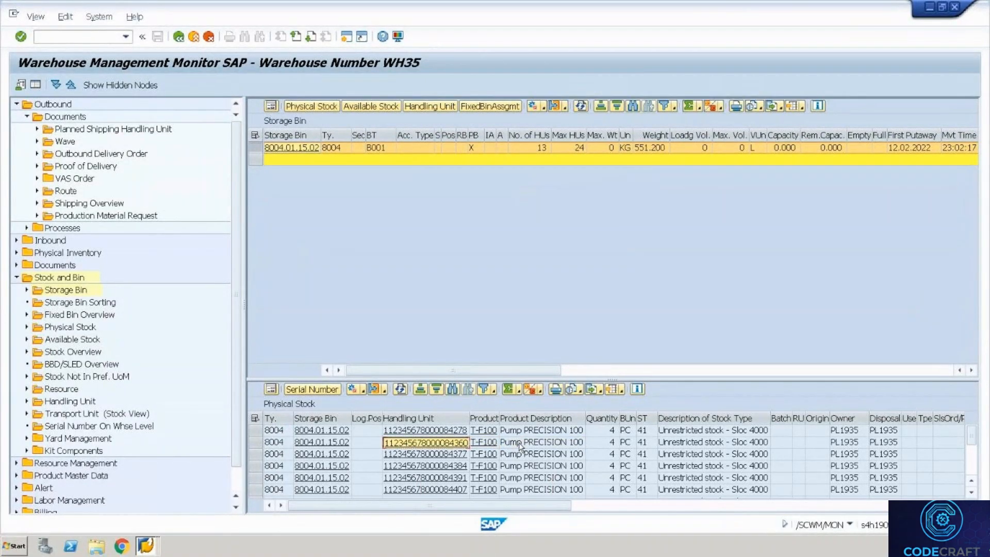
pyautogui.hotkey('alt', 'Tab')
# Verify product T-F100, accept the quantity, and confirm the destination HU for the first pick.
pyautogui.write('T-')
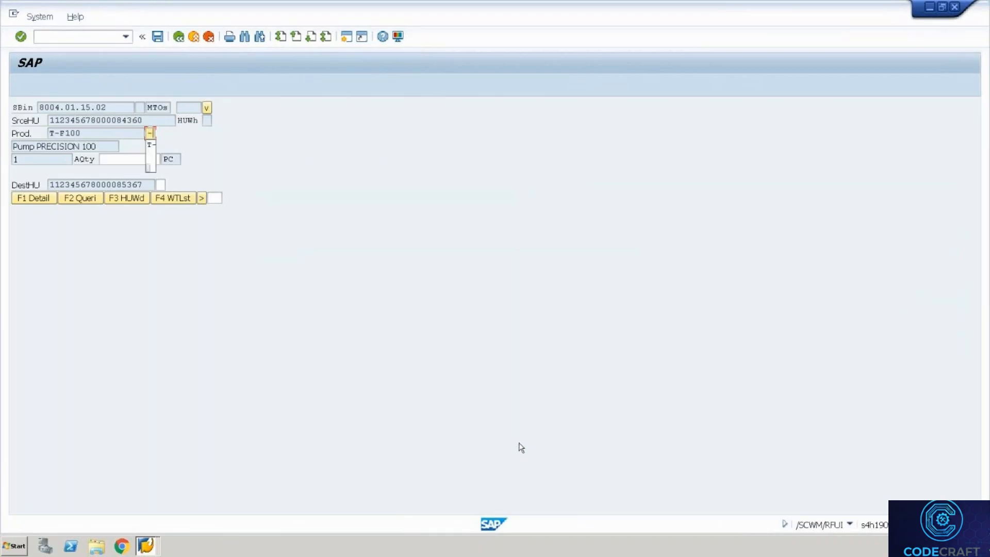
pyautogui.write('F100')
pyautogui.press('Return')
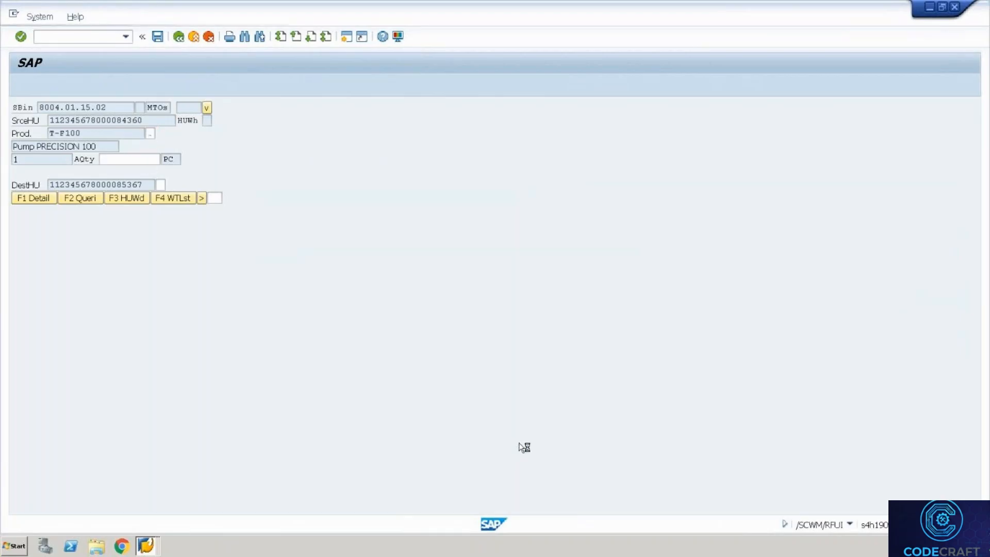
pyautogui.press('Return')
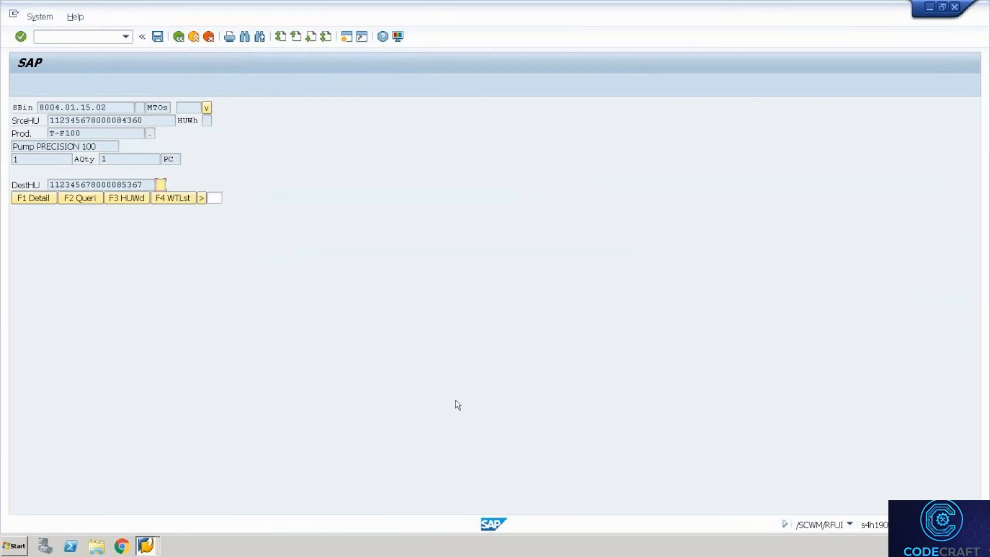
pyautogui.moveTo(143, 187); pyautogui.dragTo(11, 189)
pyautogui.hotkey('ctrl', 'c')
pyautogui.press('Tab')
pyautogui.hotkey('ctrl', 'v')
pyautogui.press('Return')
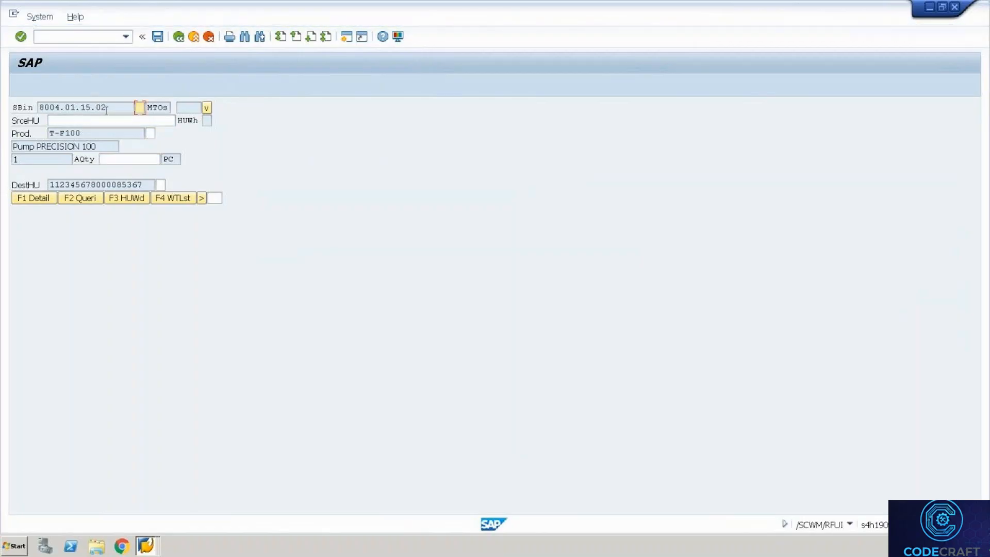
pyautogui.moveTo(109, 111); pyautogui.dragTo(26, 110)
pyautogui.hotkey('ctrl', 'c')
pyautogui.press('Tab')
pyautogui.hotkey('ctrl', 'v')
pyautogui.press('Return')
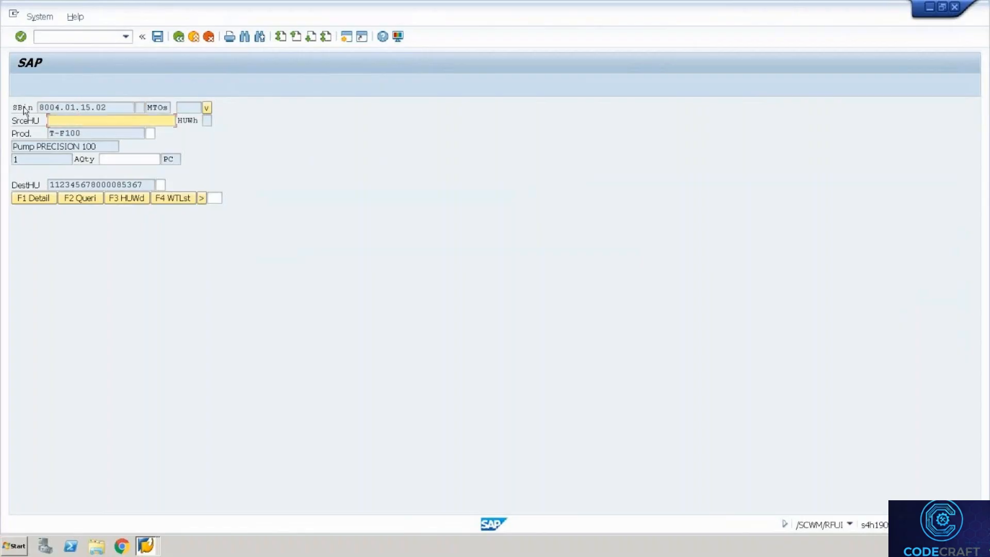
pyautogui.write('1')
pyautogui.press('Down')
pyautogui.press('Return')
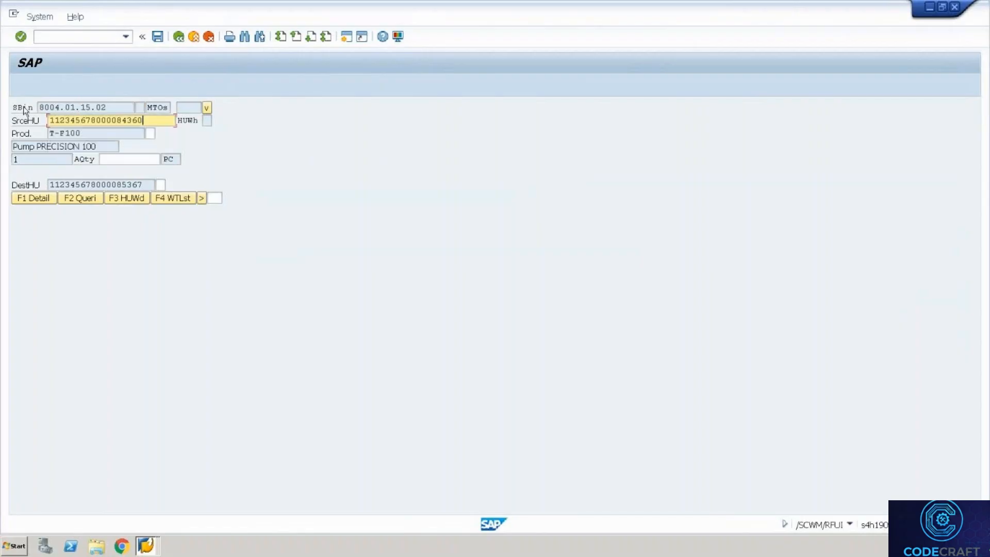
pyautogui.press('Return')
# Verify product T-F100, confirm quantity 1, and verify the destination HU.
pyautogui.write('1')
pyautogui.press('BackSpace')
pyautogui.write('T')
pyautogui.press('Down')
pyautogui.press('Return')
pyautogui.press('Return')
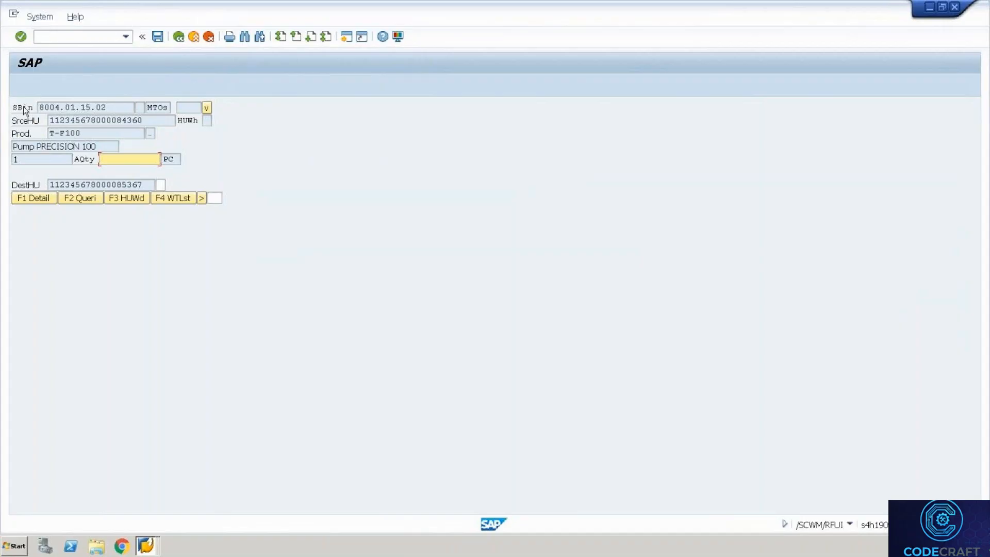
pyautogui.write('1')
pyautogui.press('Return')
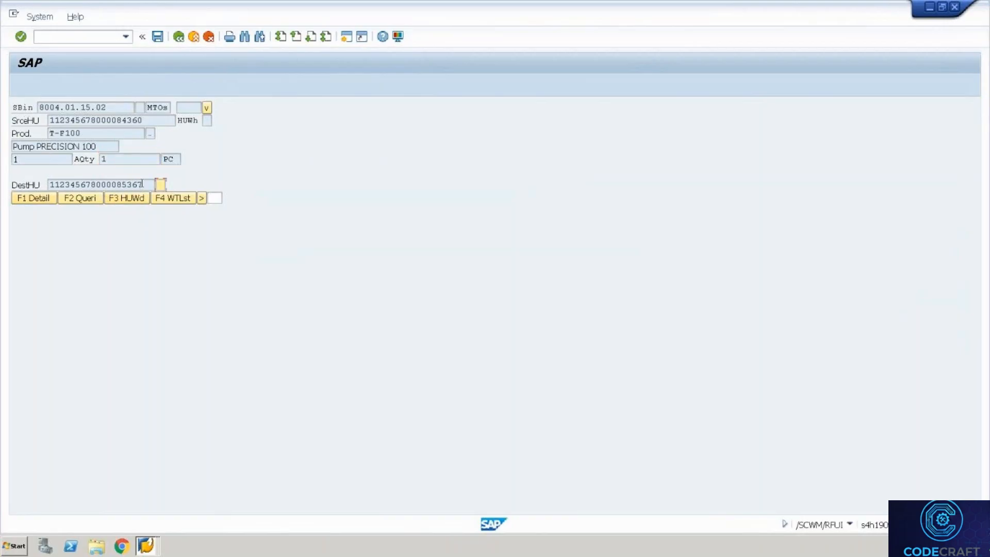
pyautogui.moveTo(141, 184); pyautogui.dragTo(29, 154)
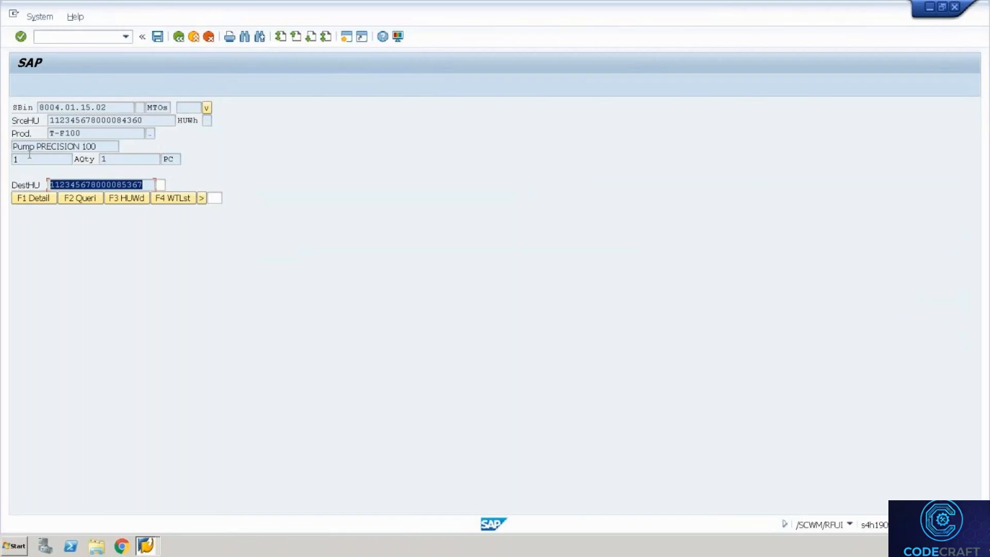
pyautogui.press('Tab')
pyautogui.write('7')
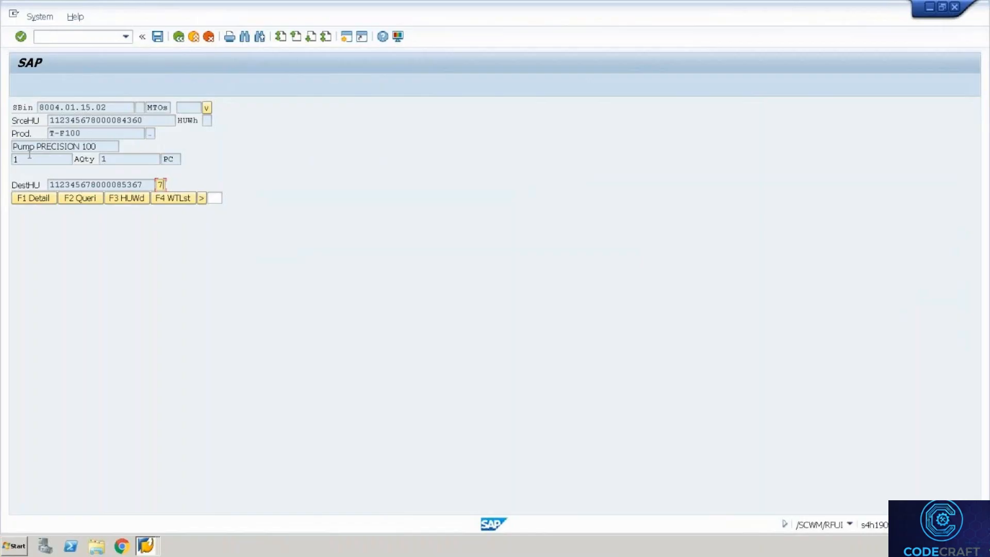
pyautogui.press('Return')
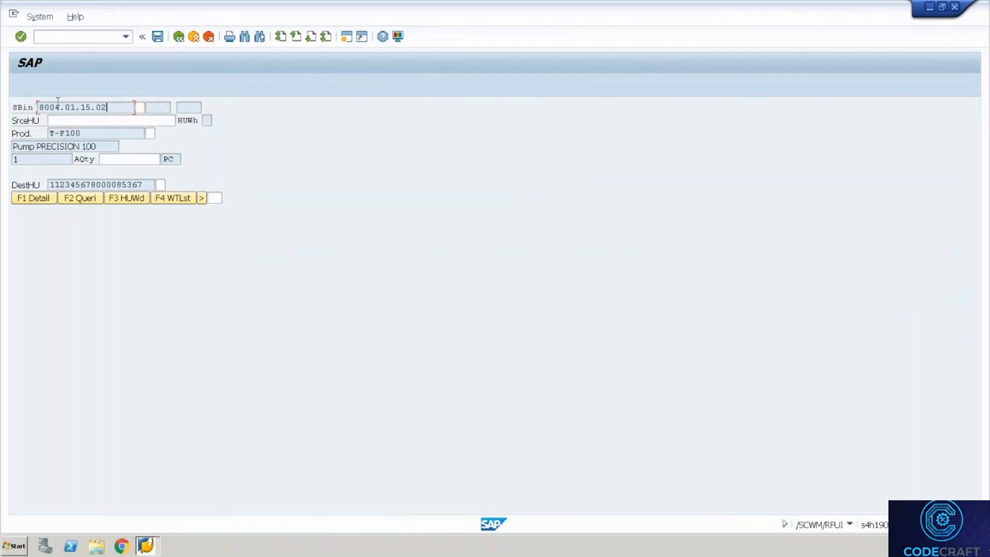
pyautogui.moveTo(58, 101); pyautogui.dragTo(38, 102)
pyautogui.press('Tab')
pyautogui.press('Tab')
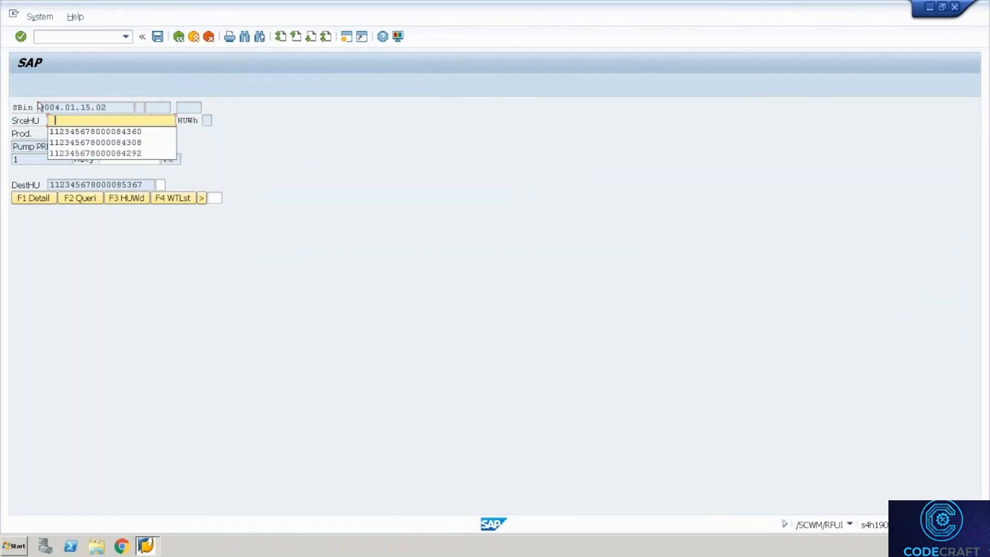
pyautogui.press('Down')
pyautogui.press('Return')
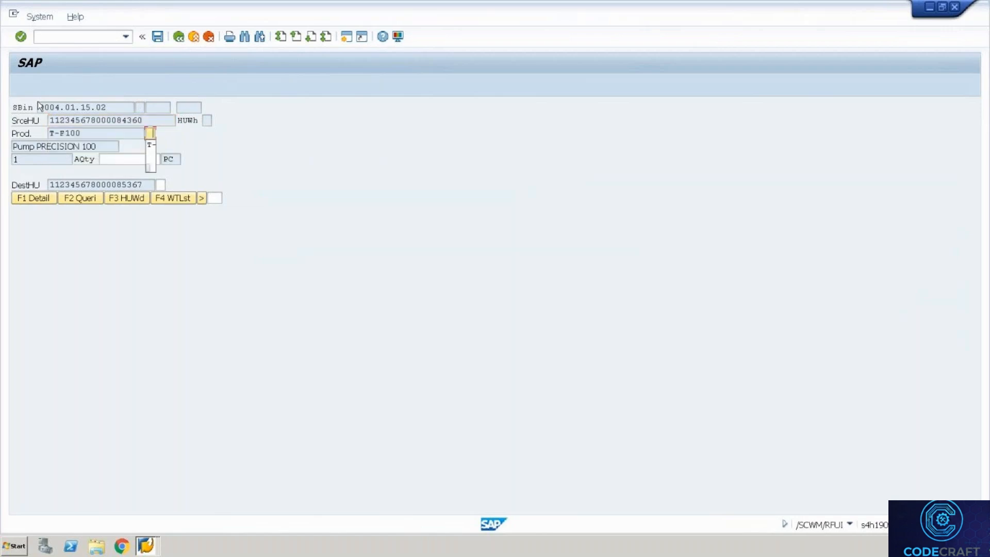
pyautogui.press('Down')
pyautogui.press('Return')
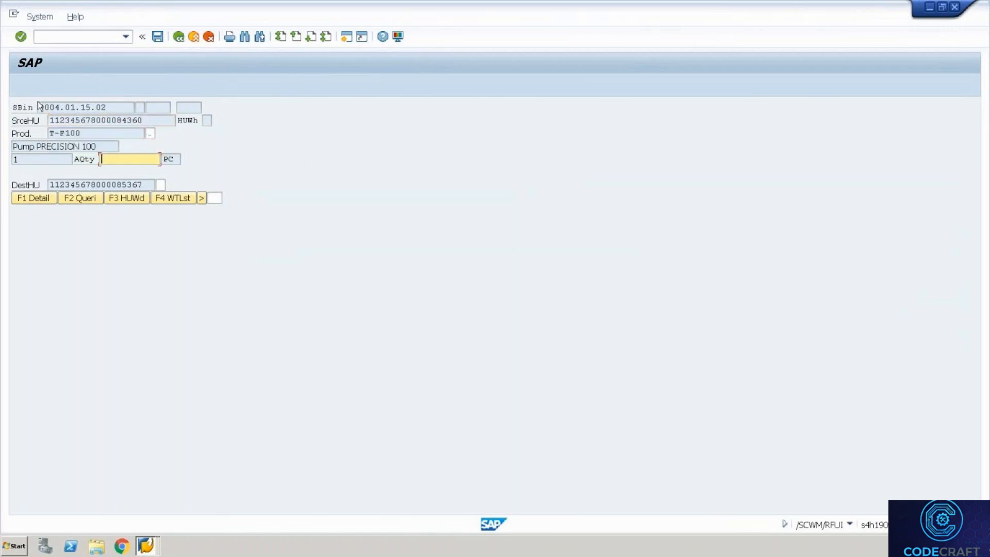
pyautogui.write('1')
pyautogui.press('Return')
pyautogui.write('7')
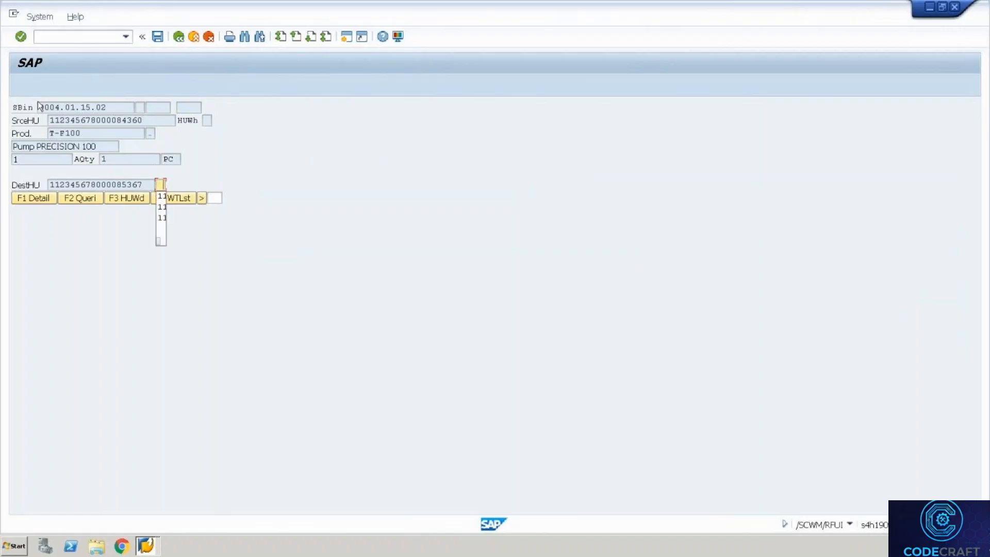
pyautogui.press('Down')
pyautogui.press('Return')
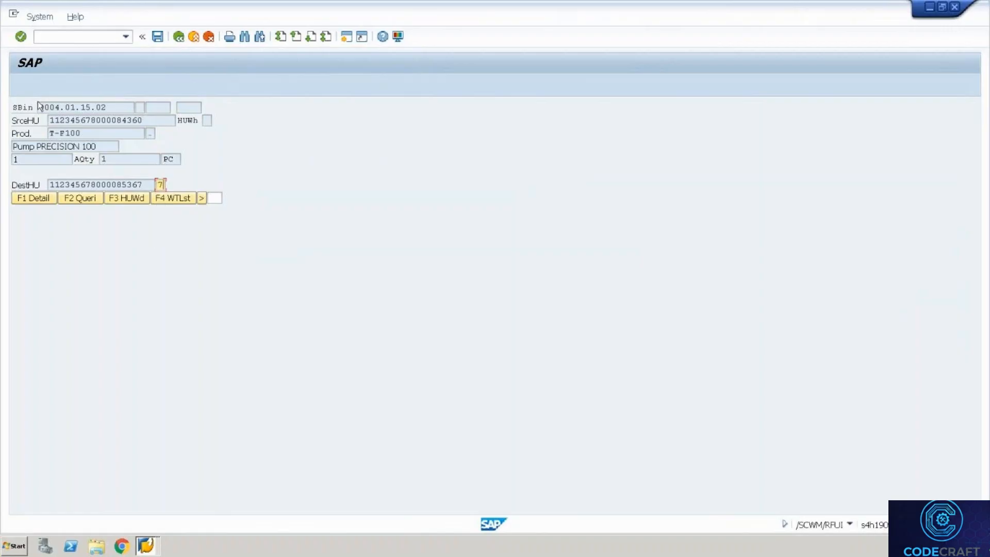
pyautogui.press('Return')
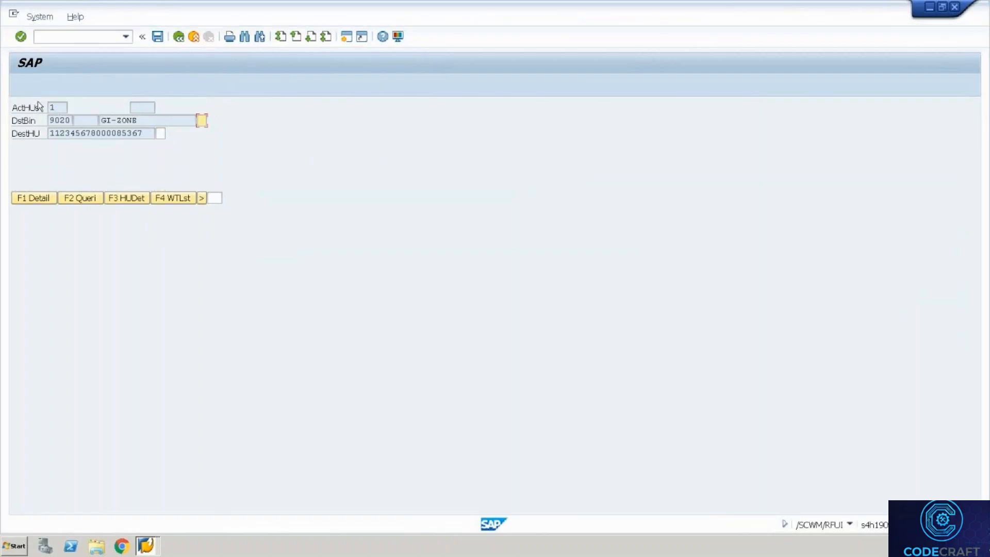
pyautogui.moveTo(138, 120); pyautogui.dragTo(98, 118)
pyautogui.press('Tab')
pyautogui.press('Return')
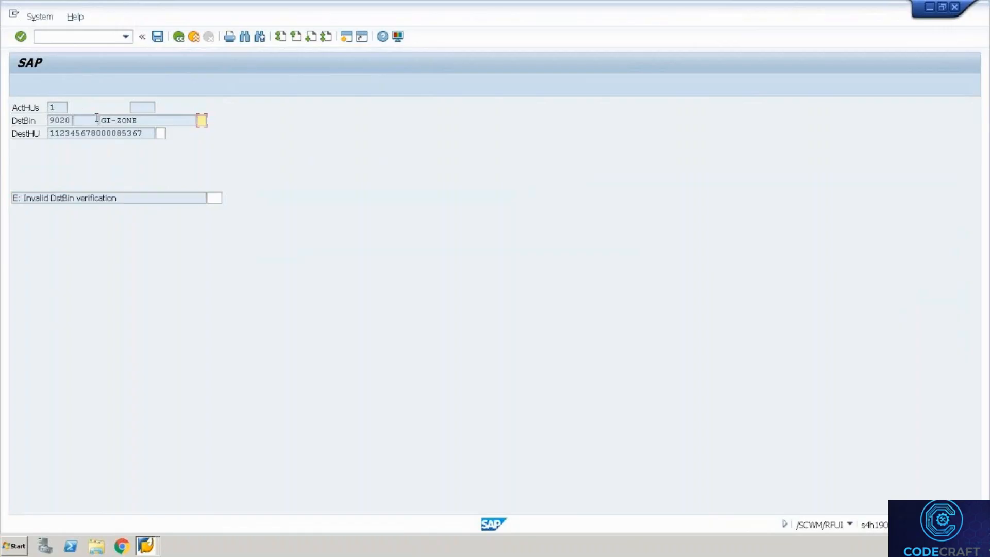
pyautogui.moveTo(141, 124); pyautogui.dragTo(64, 117)
pyautogui.press('Left')
pyautogui.press('Return')
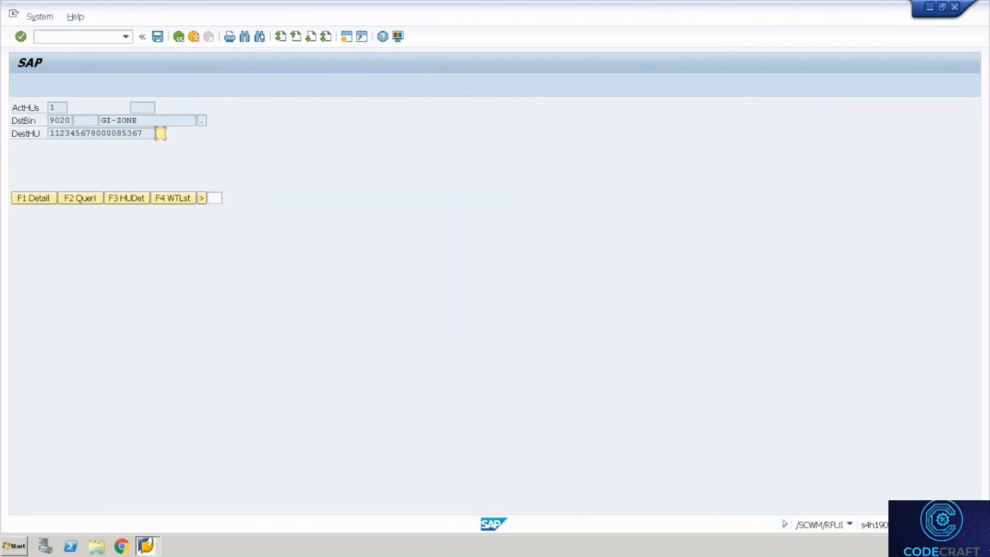
pyautogui.moveTo(153, 134); pyautogui.dragTo(29, 130)
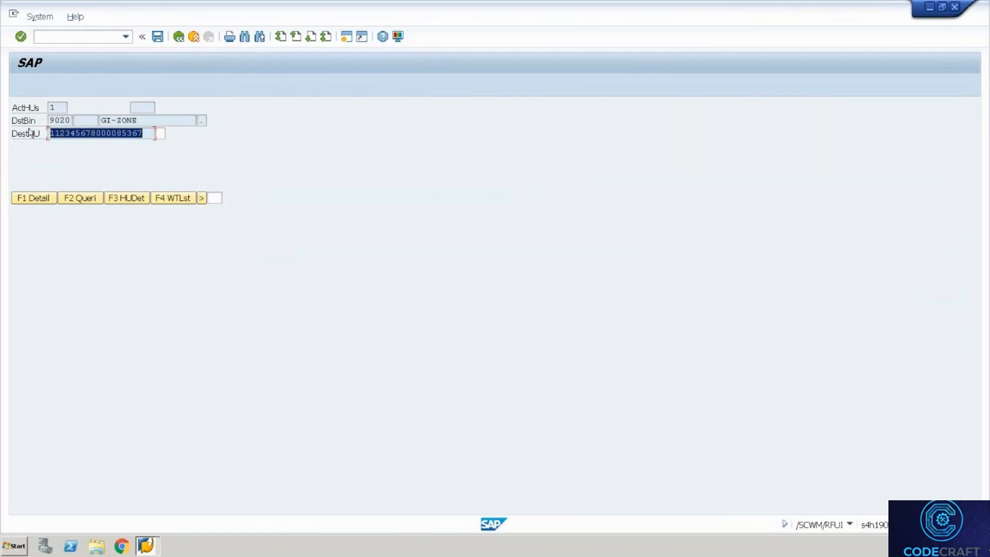
pyautogui.press('Tab')
pyautogui.press('Return')
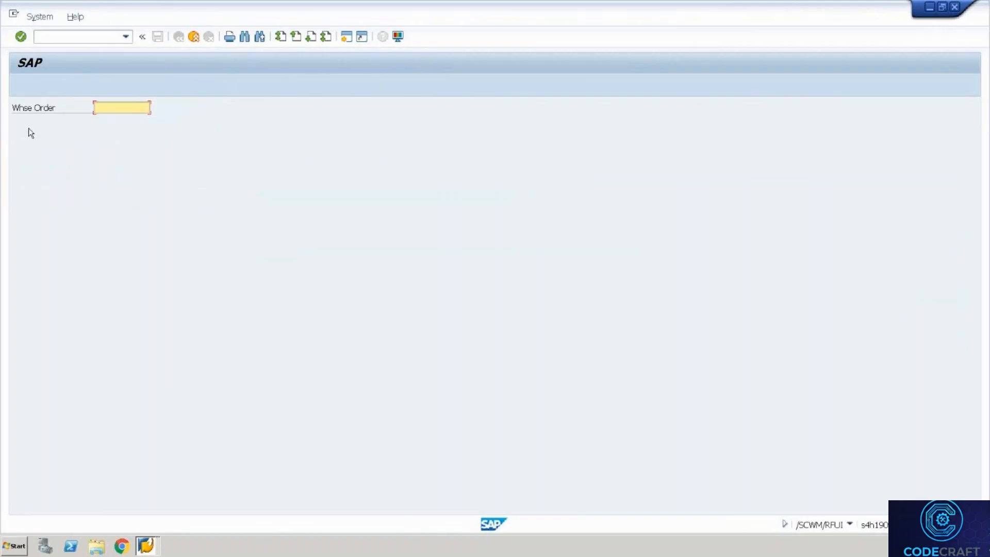
# From the warehouse monitor, list outbound delivery orders and open 80001021.
pyautogui.hotkey('alt', 'Tab')
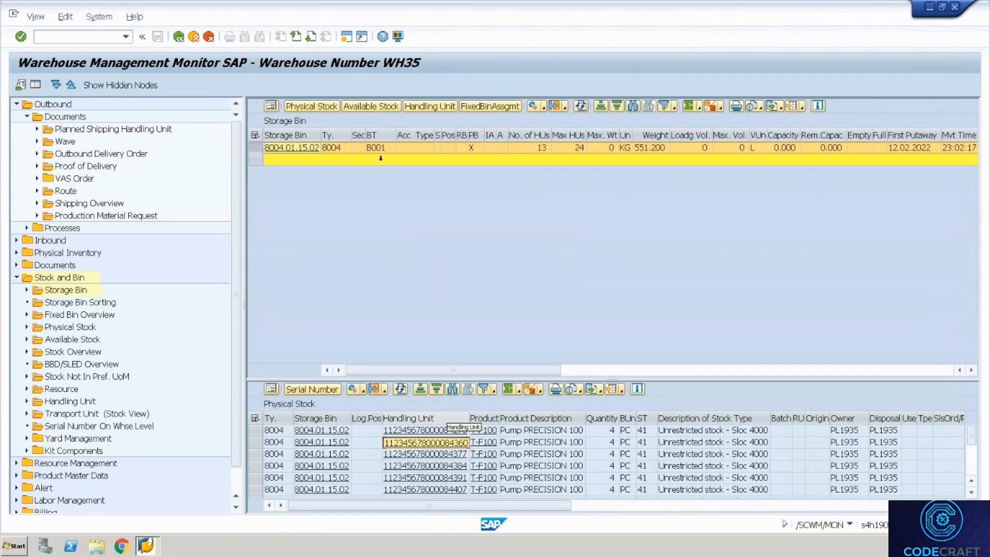
pyautogui.doubleClick(120, 154)
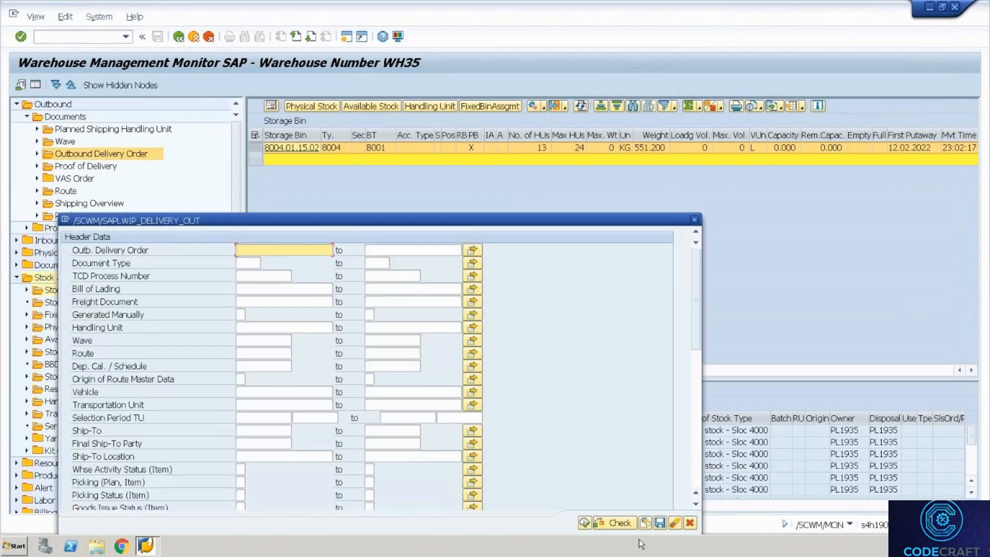
pyautogui.click(584, 522)
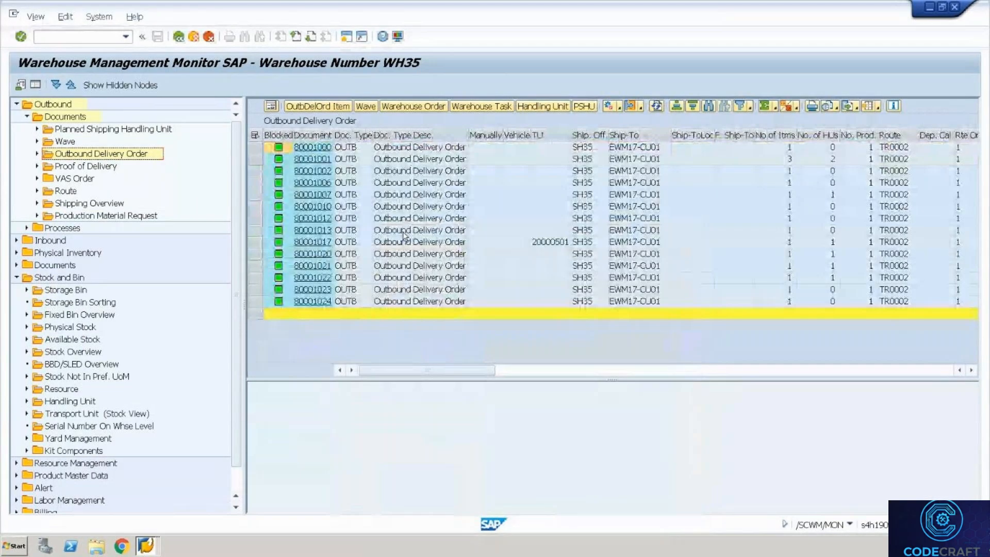
pyautogui.click(325, 266)
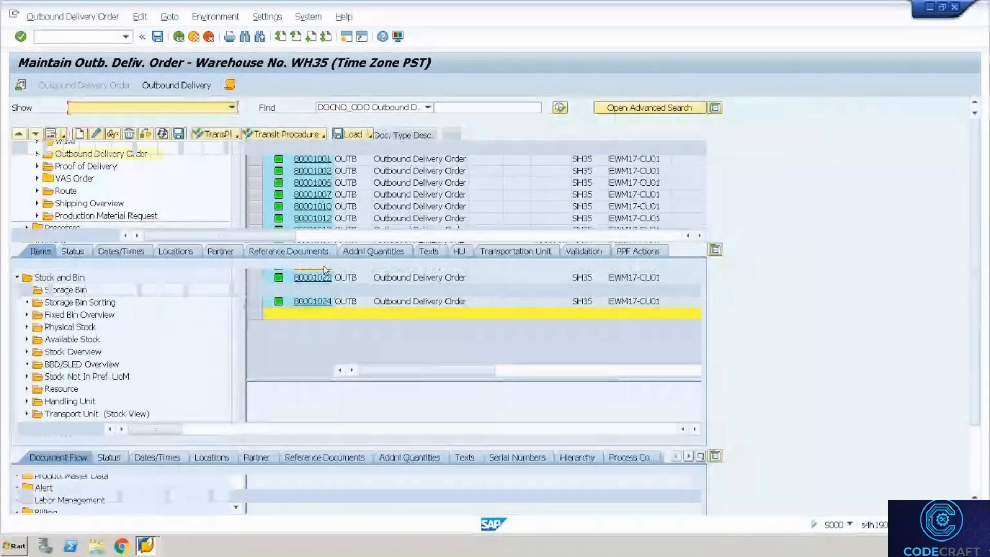
pyautogui.click(449, 254)
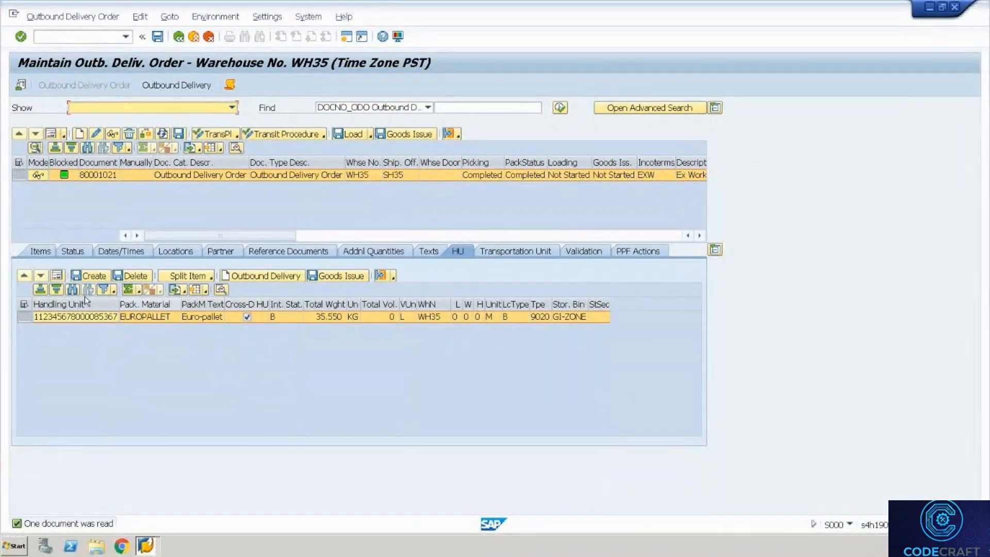
pyautogui.click(377, 276)
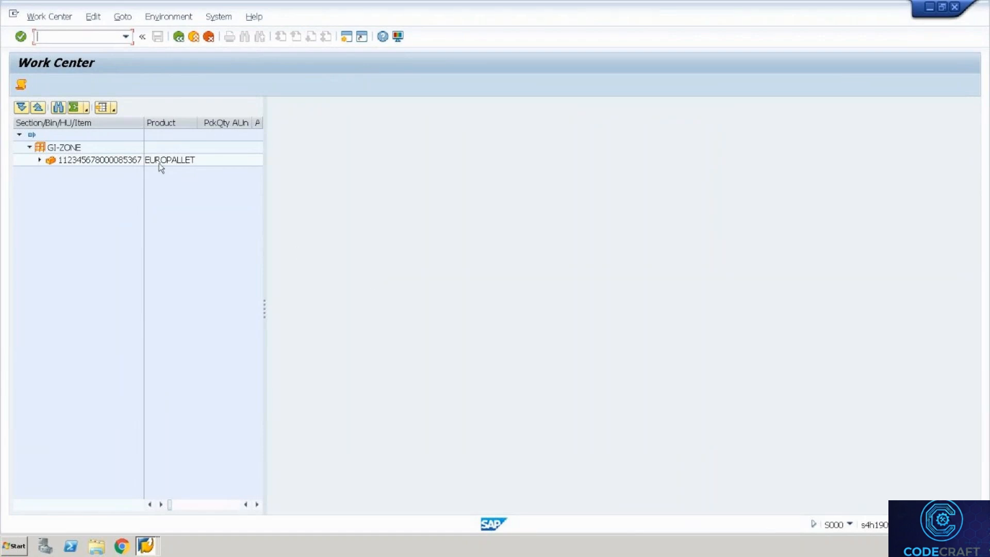
pyautogui.click(38, 159)
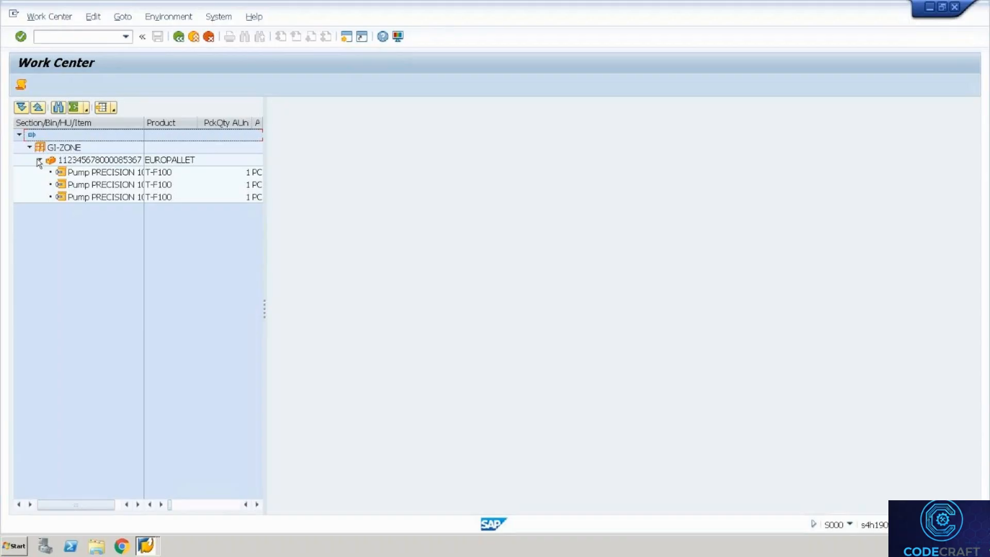
pyautogui.click(81, 161)
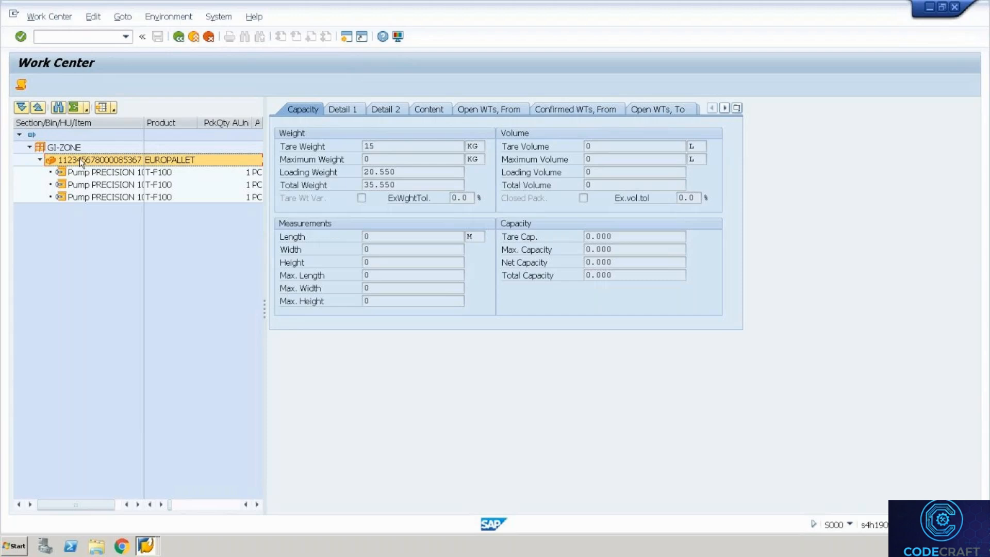
# Post goods issue for delivery 80001021 and return to the WH35 monitor's delivery list.
pyautogui.click(175, 43)
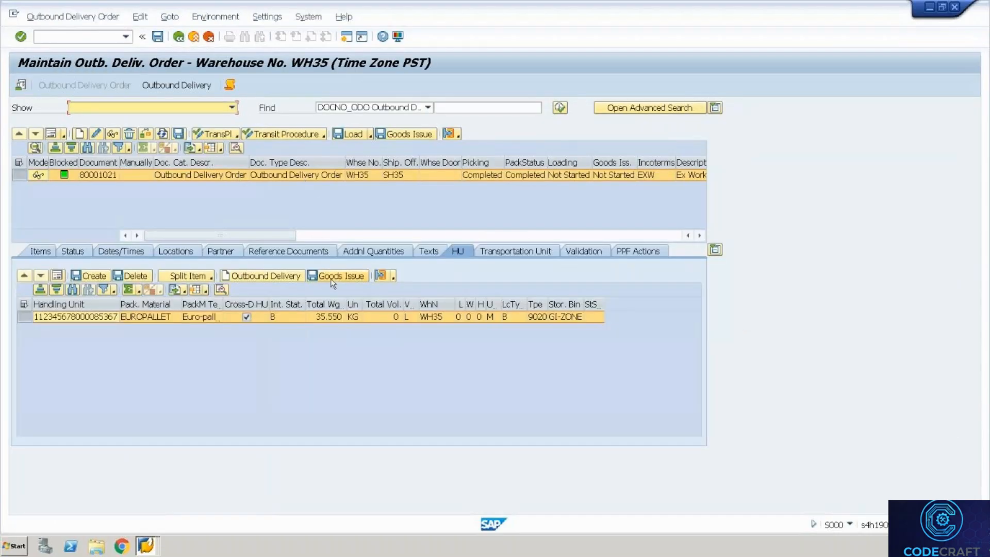
pyautogui.click(331, 279)
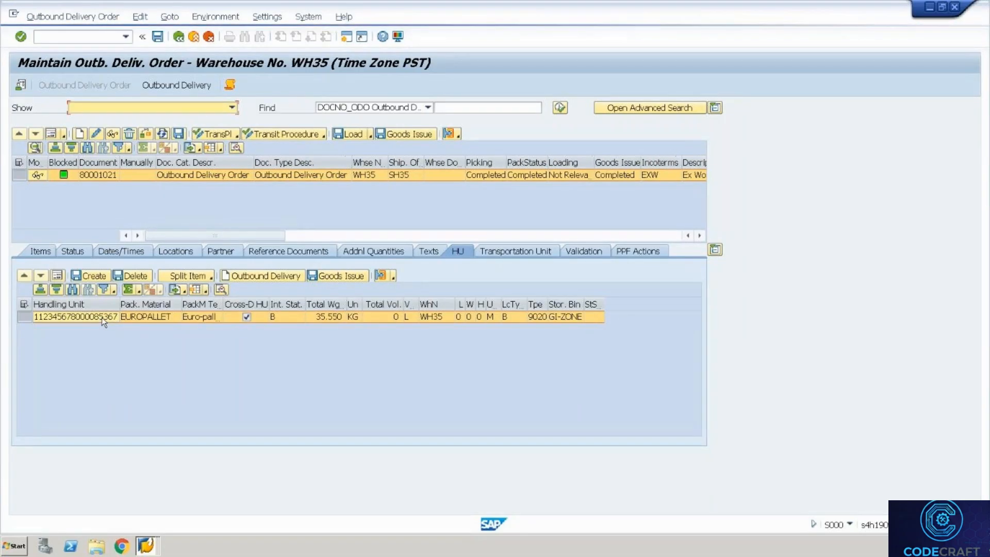
pyautogui.click(179, 36)
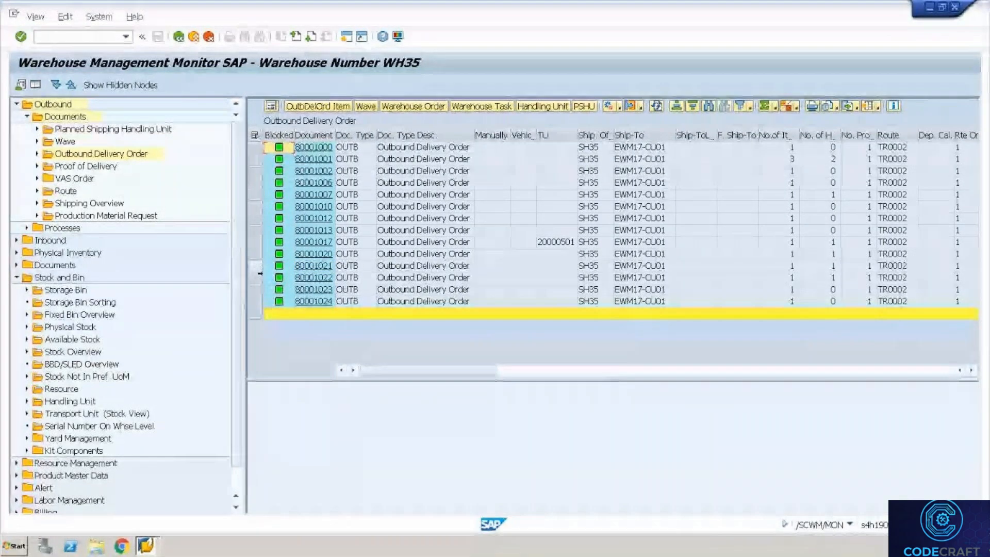
# Select deliveries 80001020–80001022 and scroll to their picking, packing, loading and goods issue status columns.
pyautogui.moveTo(259, 276)
pyautogui.mouseDown()
pyautogui.moveTo(257, 259)
pyautogui.moveTo(257, 277)
pyautogui.mouseUp()
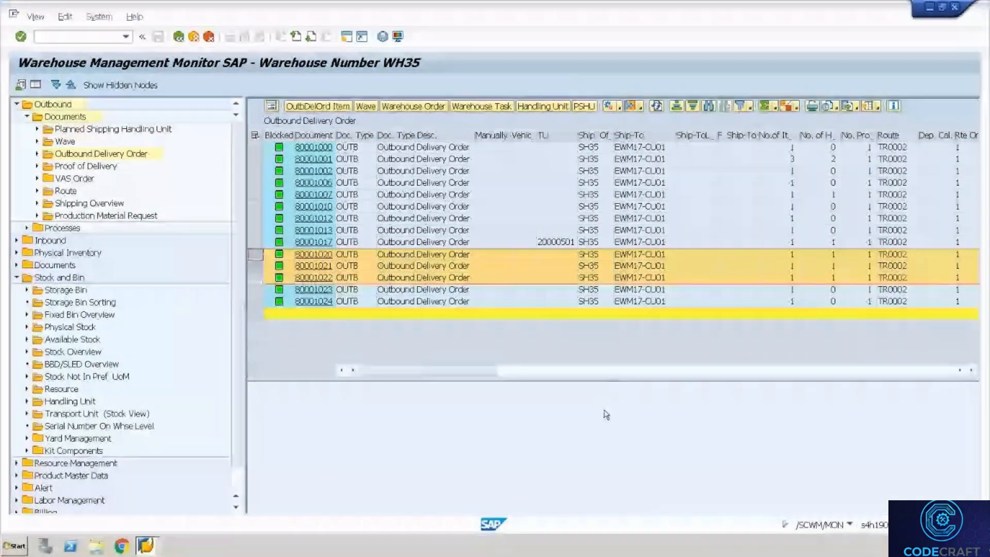
pyautogui.click(971, 370)
pyautogui.click(971, 370)
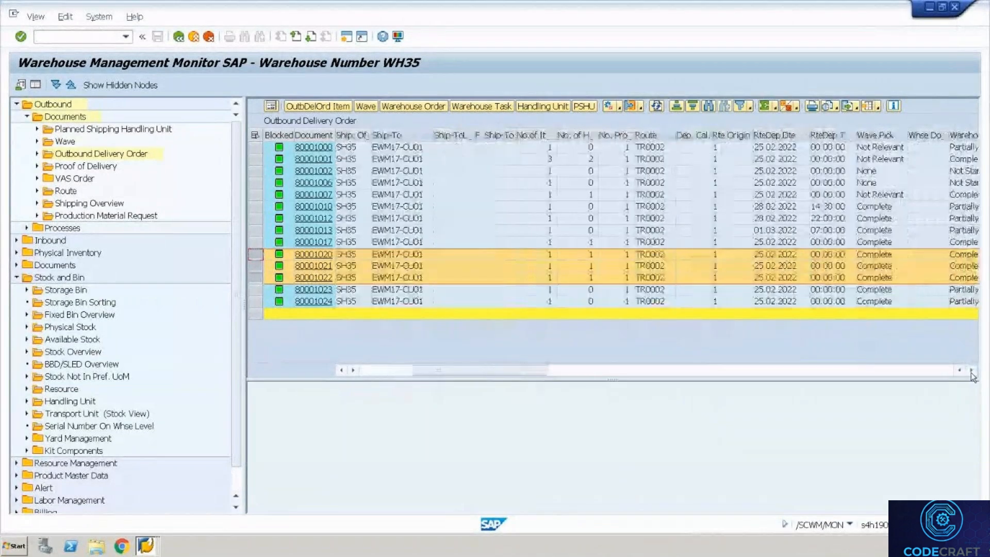
pyautogui.click(971, 370)
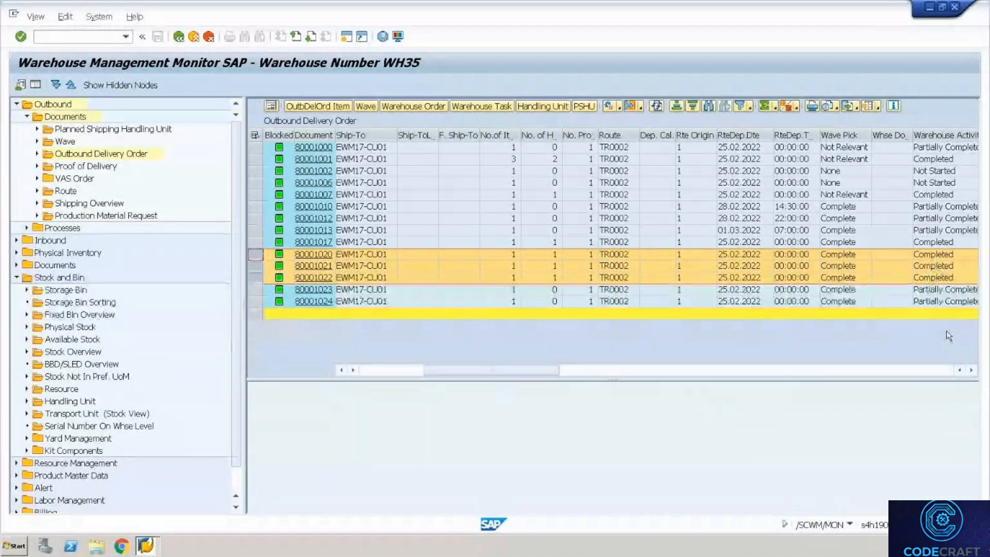
pyautogui.click(971, 370)
pyautogui.click(971, 370)
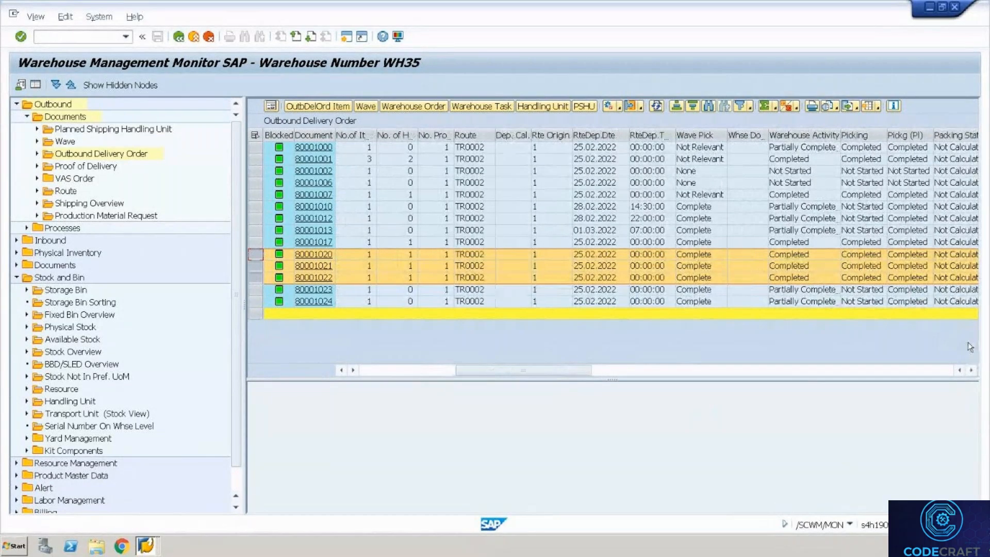
pyautogui.click(971, 370)
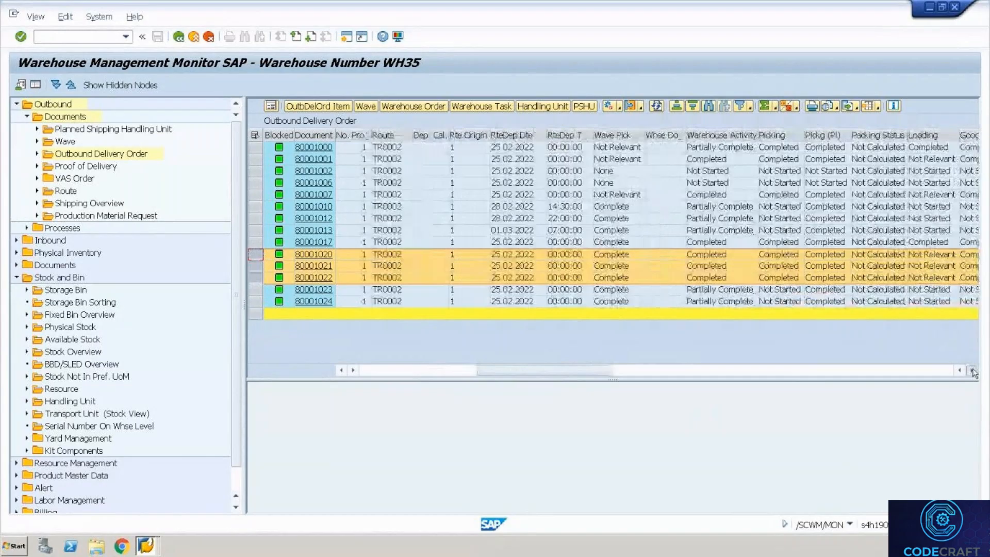
pyautogui.click(971, 370)
pyautogui.click(971, 370)
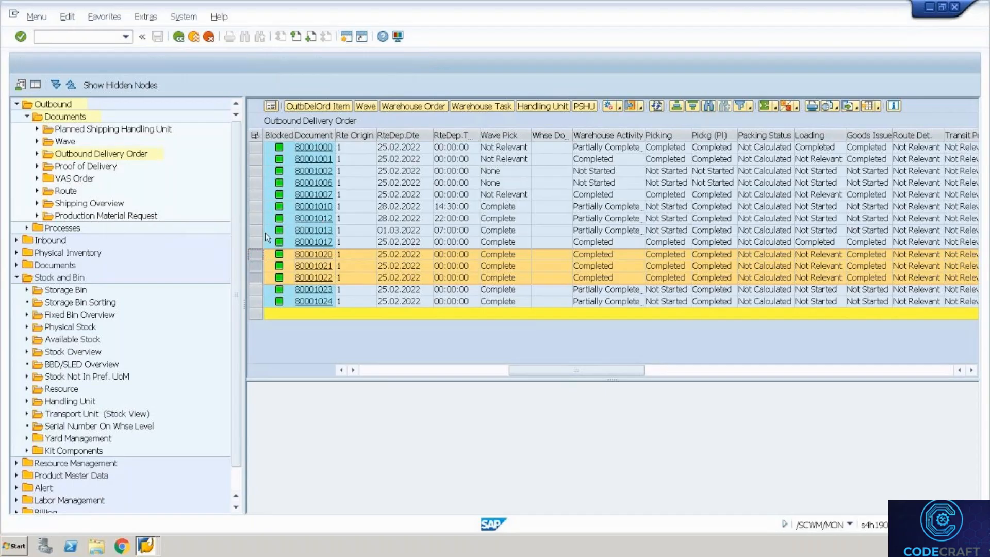
# Start transaction SPRO and display the SAP Reference IMG structure.
pyautogui.write('sp')
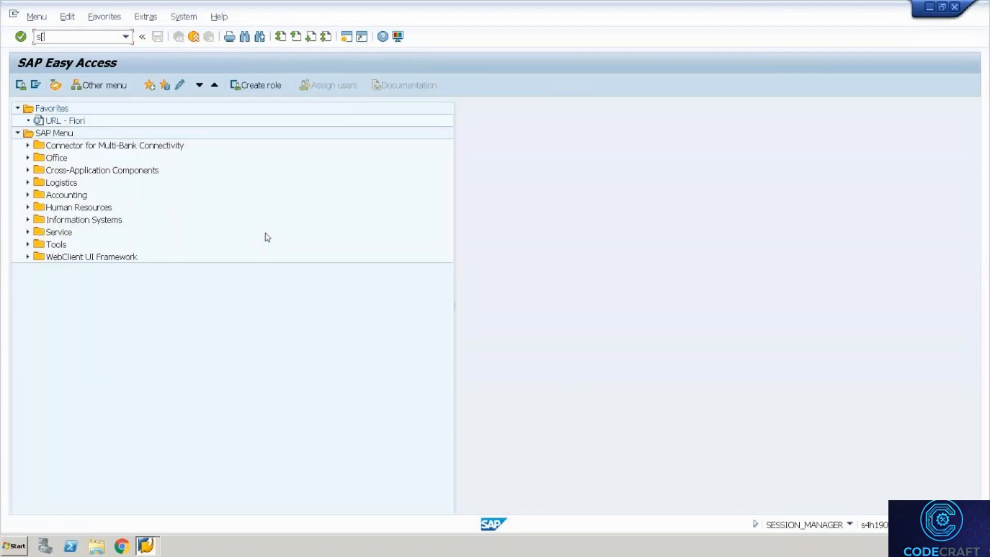
pyautogui.write('ro')
pyautogui.press('Return')
pyautogui.write('spro')
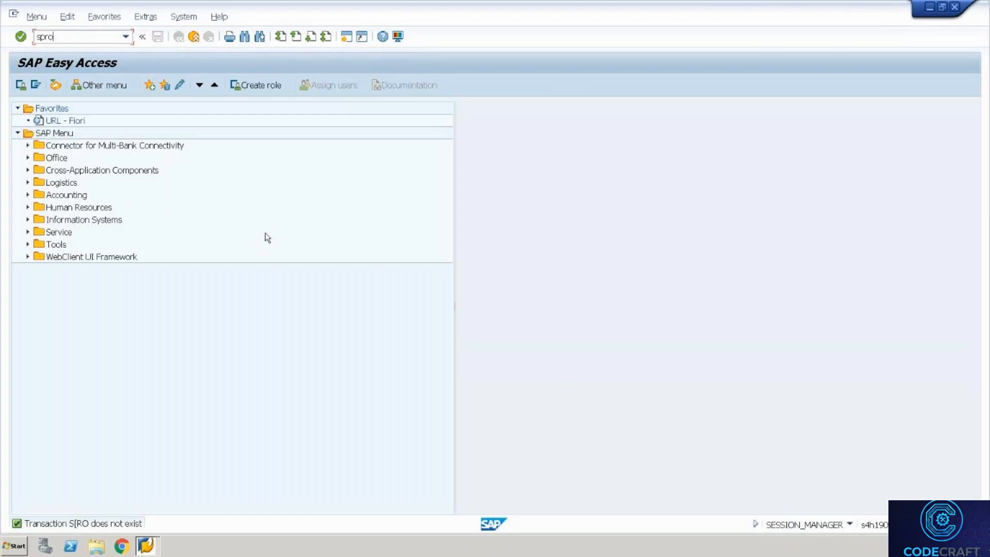
pyautogui.press('Return')
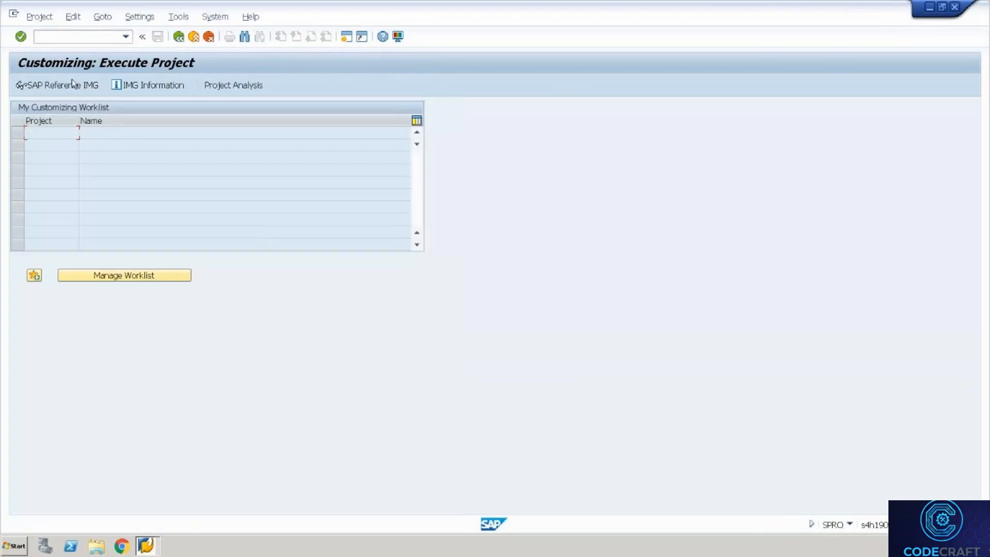
pyautogui.click(72, 83)
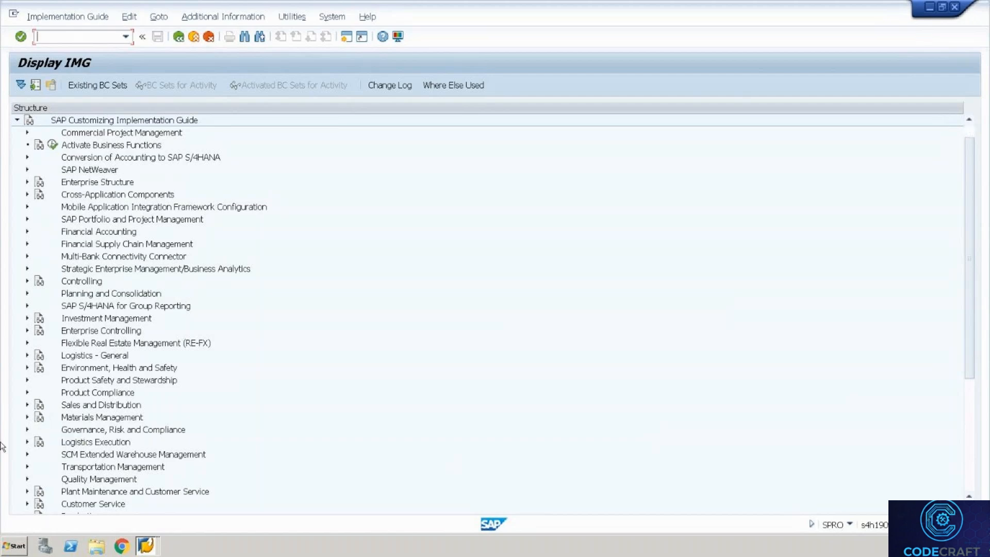
# Expand SCM Extended Warehouse Management to its Extended Warehouse Management and SCM Basis areas, then list the open SAP windows.
pyautogui.click(27, 455)
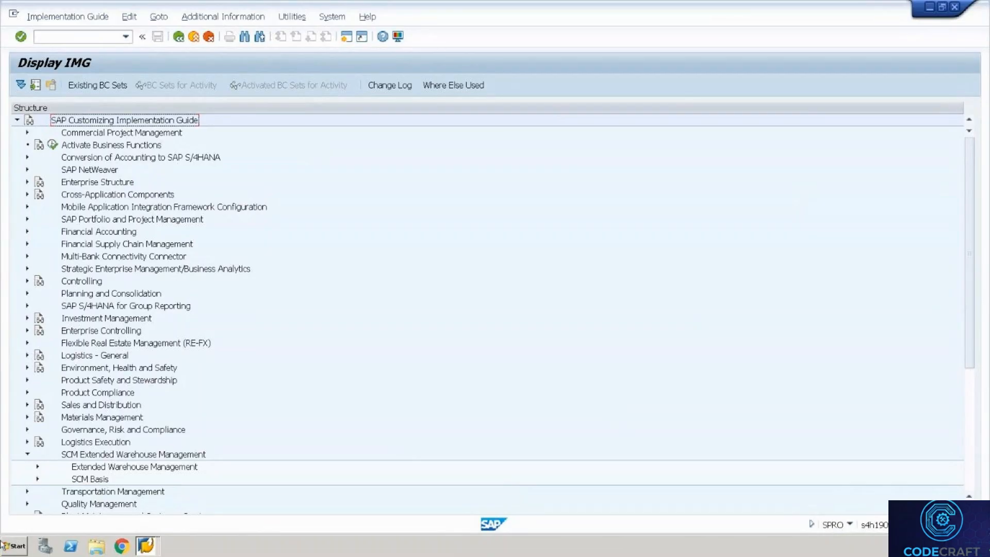
pyautogui.click(145, 546)
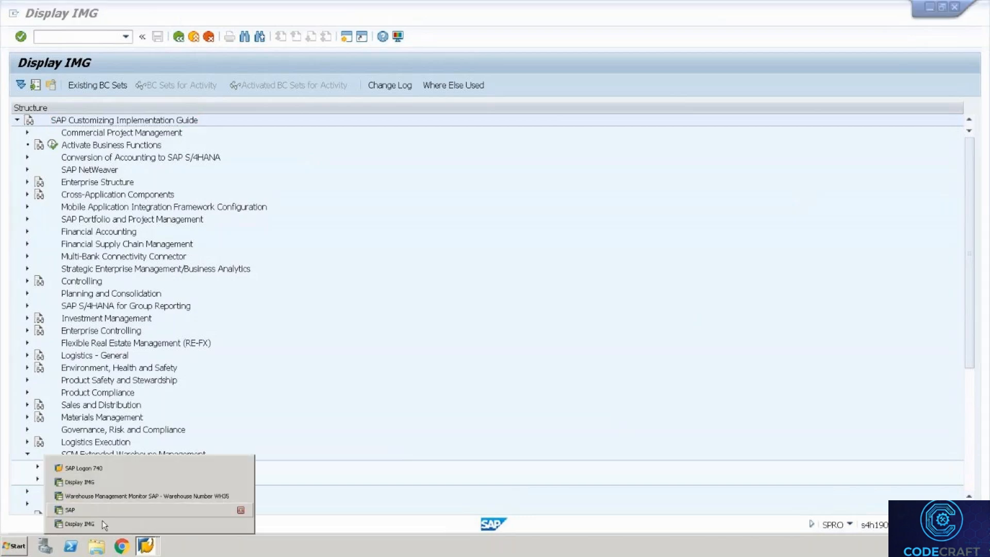
# Display delivery 80001024 in VL03N and review its header Loading and Administration data, delivery type LF.
pyautogui.click(119, 493)
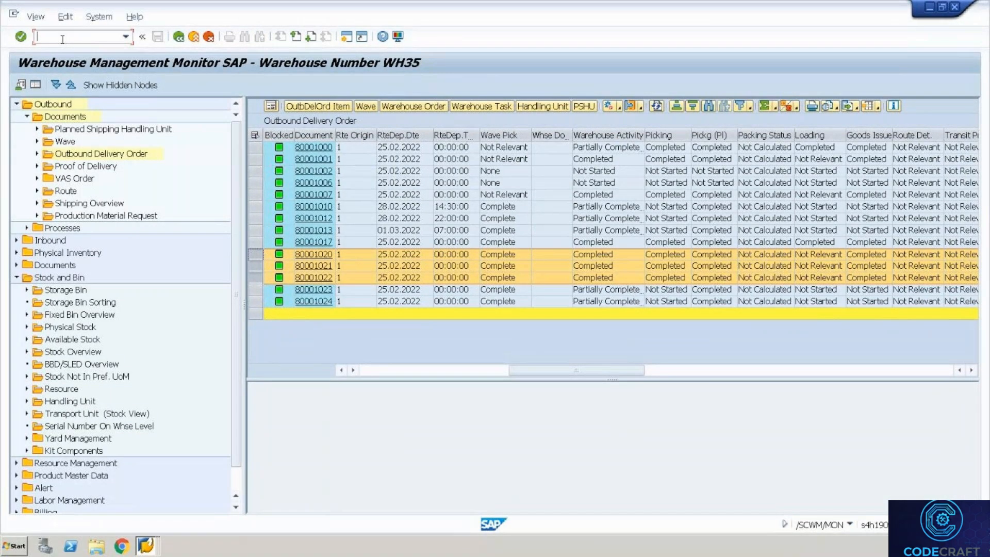
pyautogui.write('/ovl03n')
pyautogui.press('Return')
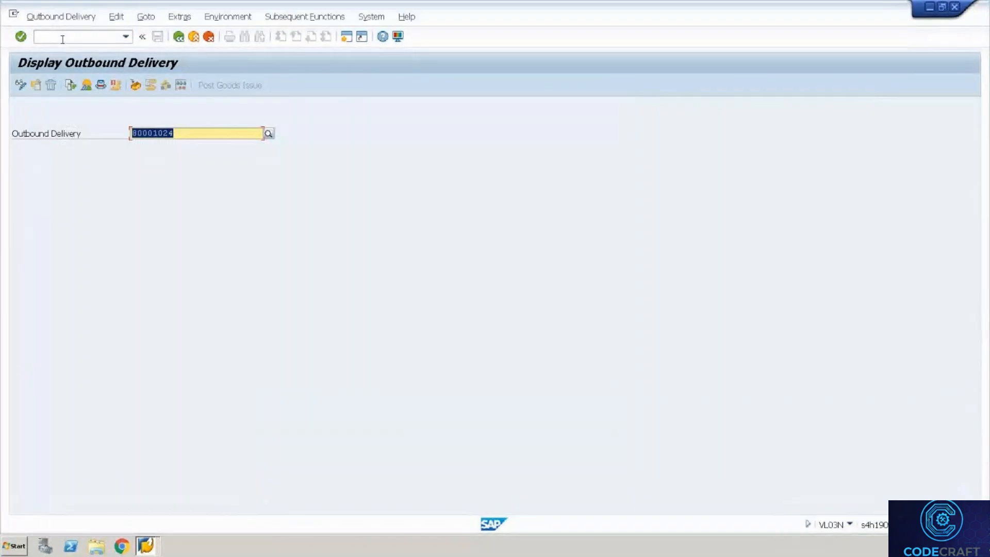
pyautogui.press('Return')
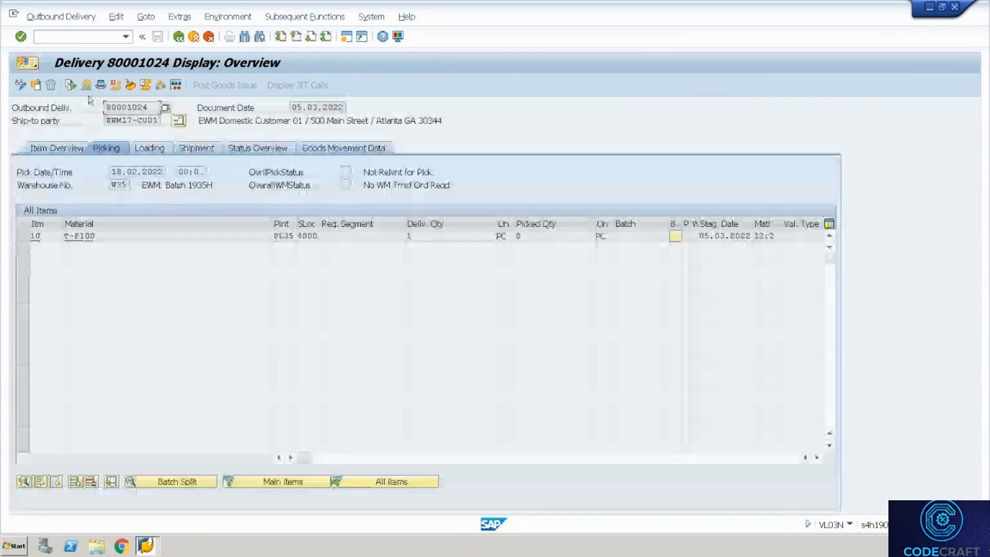
pyautogui.click(100, 85)
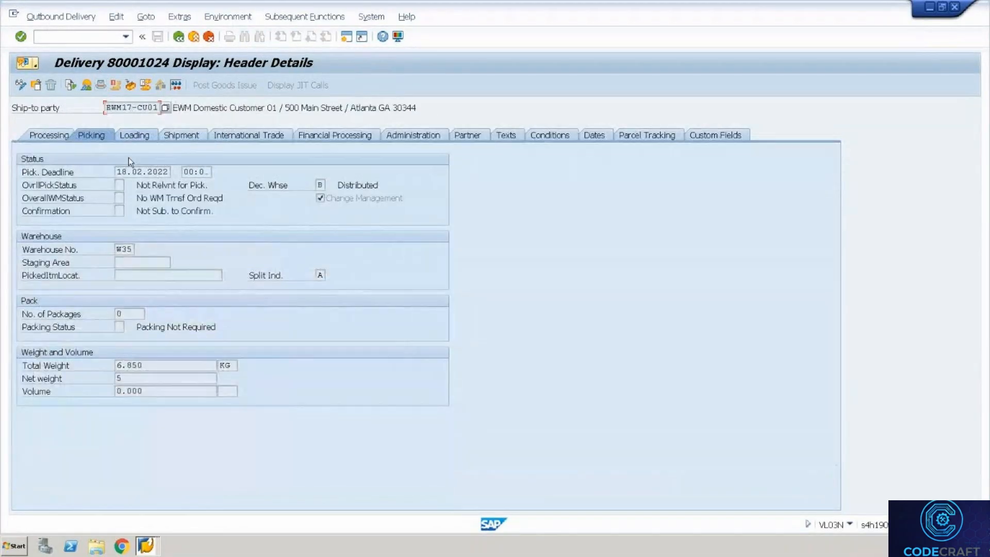
pyautogui.click(138, 138)
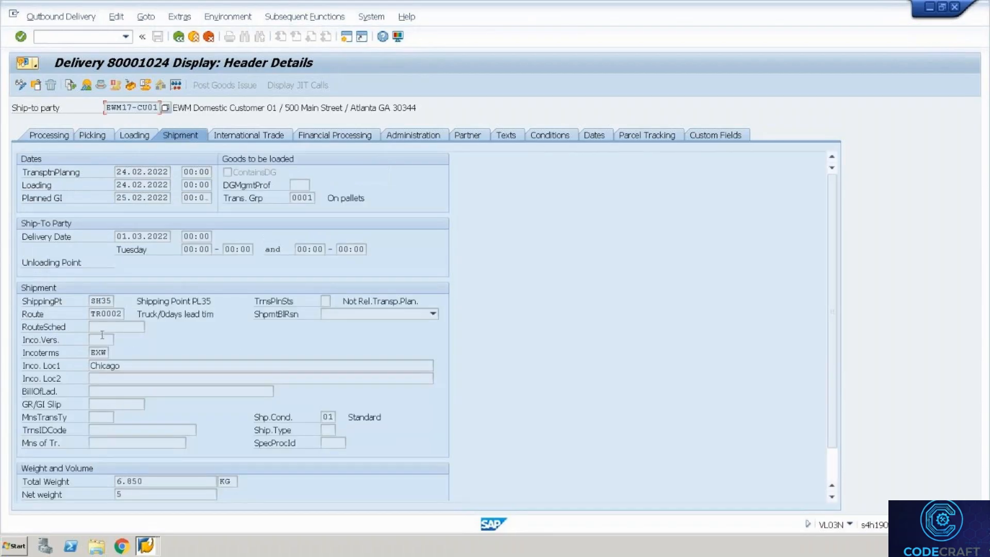
pyautogui.click(428, 137)
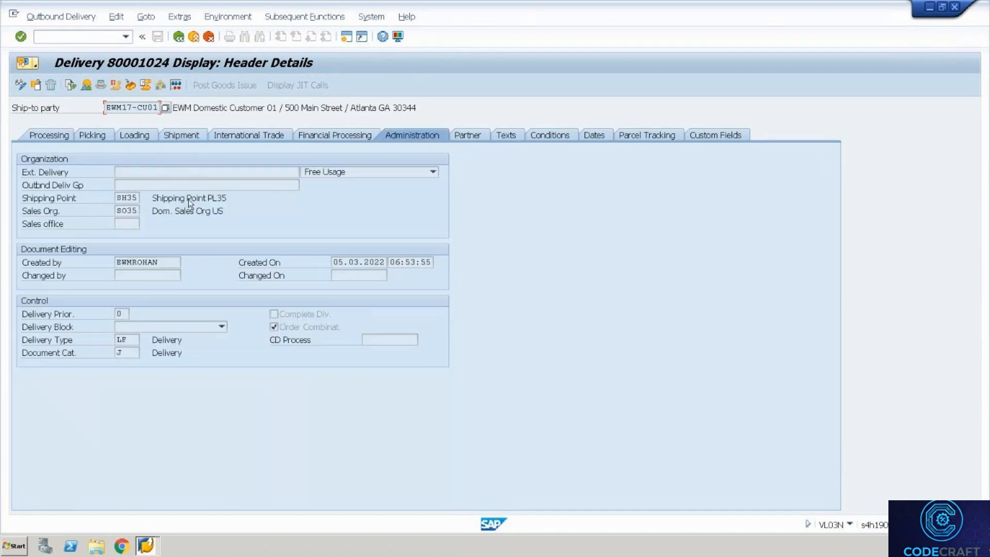
pyautogui.click(135, 339)
# Expand Extended Warehouse Management in the IMG, then bring the WH35 warehouse monitor back to front.
pyautogui.hotkey('alt', 'Tab')
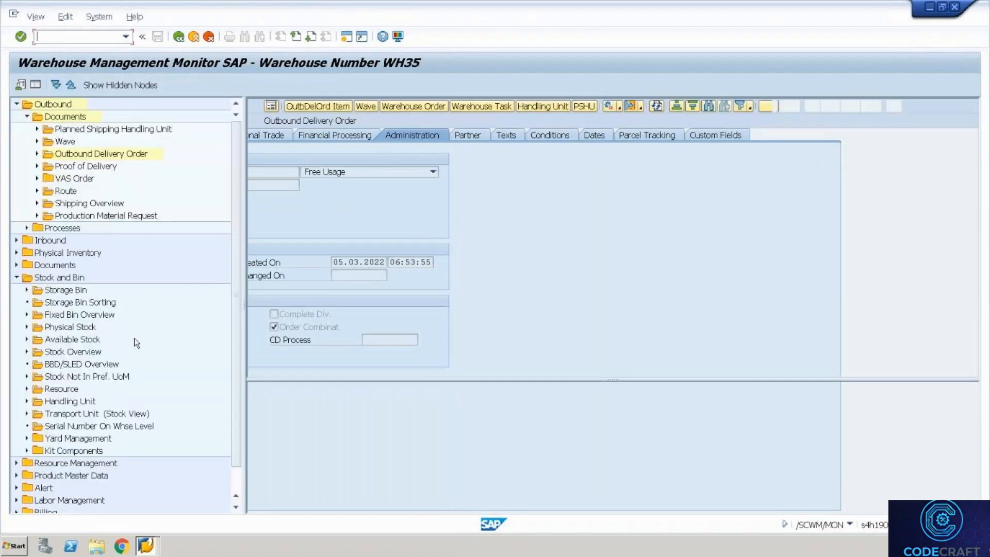
pyautogui.hotkey('alt', 'Tab')
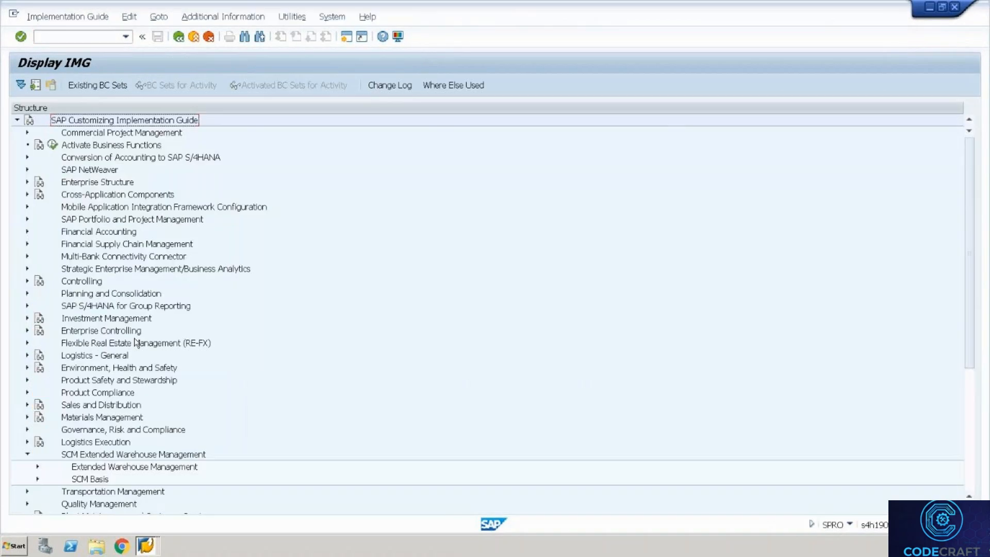
pyautogui.click(37, 467)
pyautogui.hotkey('alt', 'Tab')
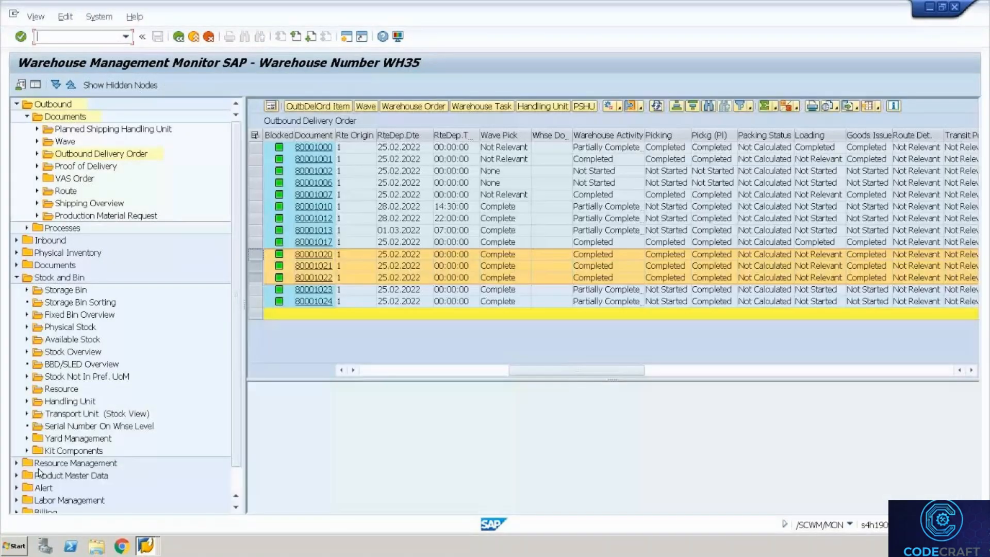
pyautogui.click(314, 301)
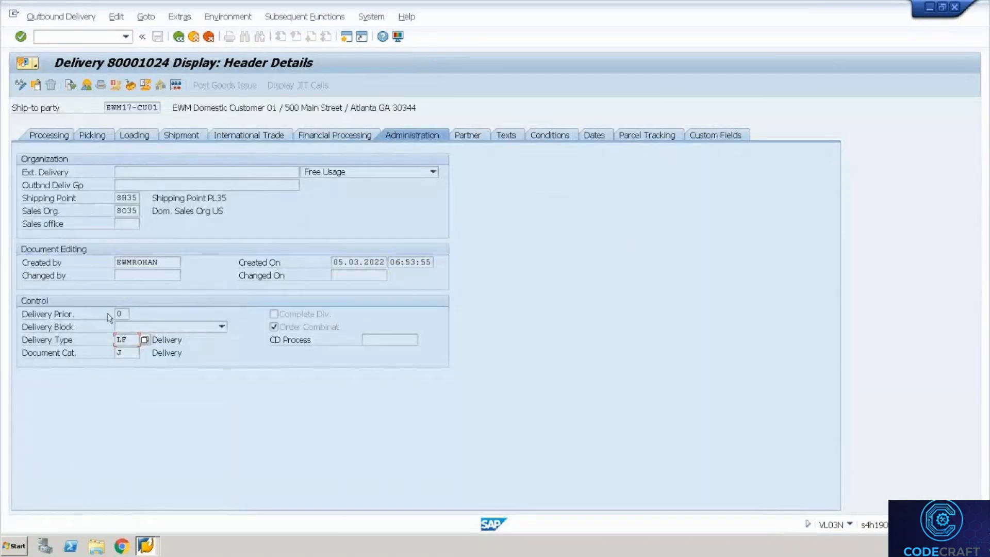
pyautogui.click(154, 549)
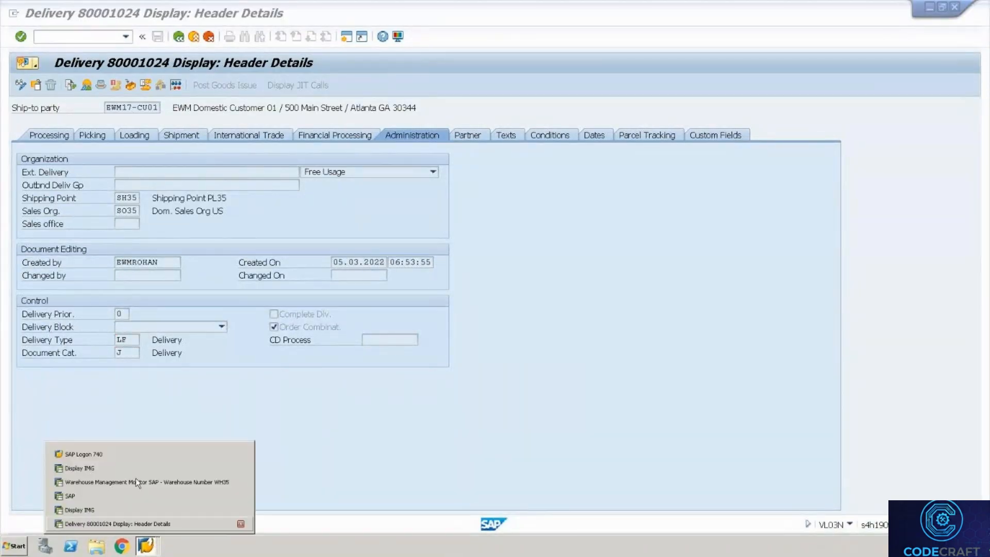
pyautogui.click(138, 482)
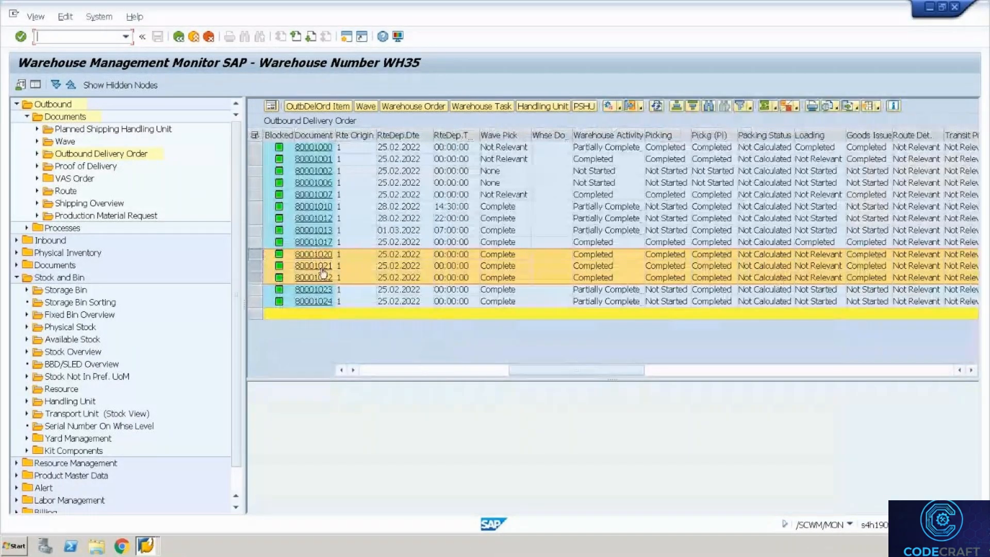
# Open outbound delivery order 80001021's header and check its OUTB document type.
pyautogui.click(322, 267)
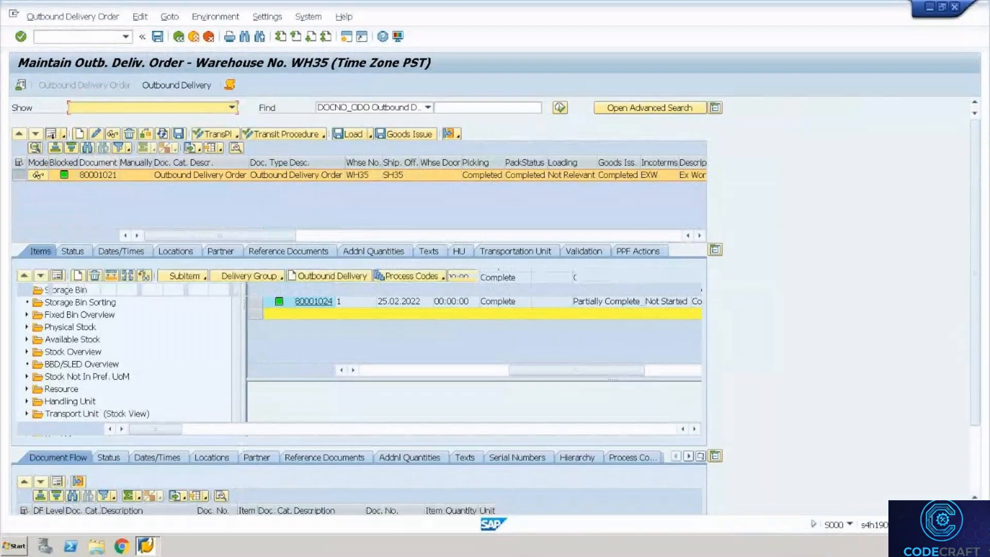
pyautogui.click(52, 134)
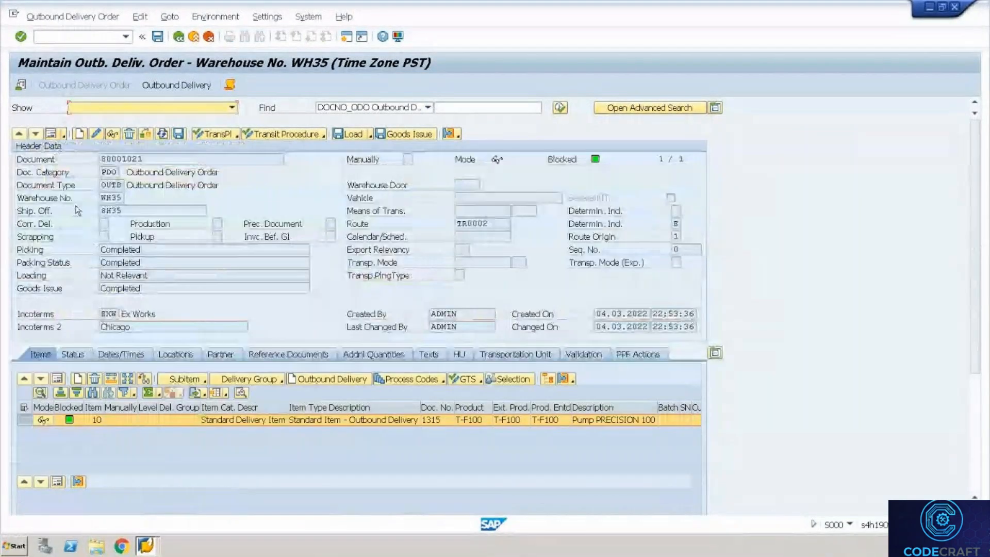
pyautogui.click(106, 185)
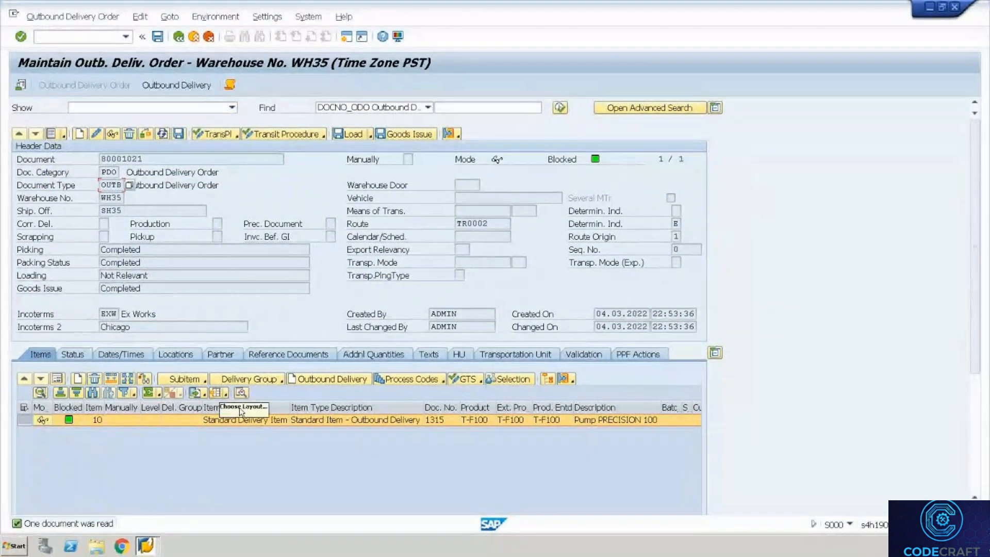
# Cycle through the open SAP windows back to delivery 80001024's header details.
pyautogui.press('F3')
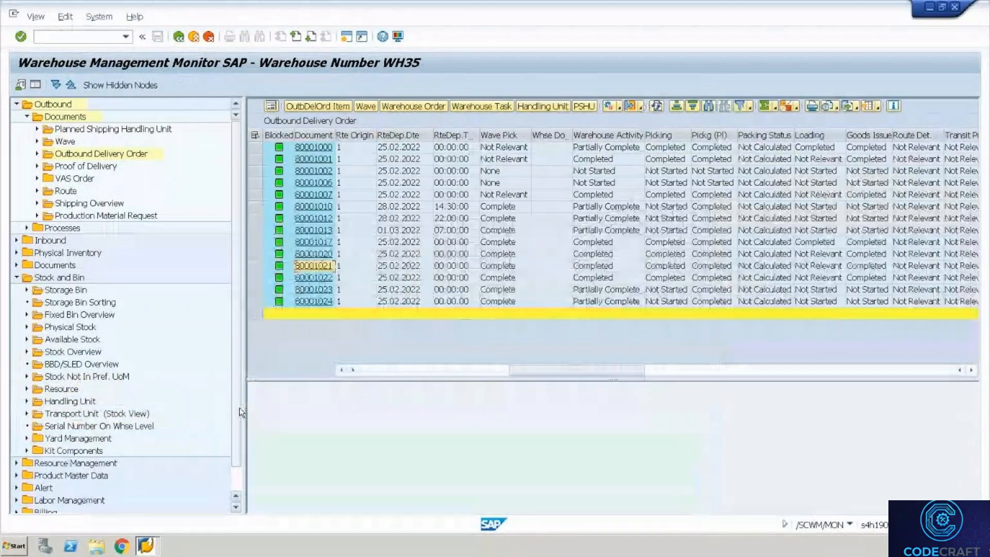
pyautogui.hotkey('alt', 'Tab')
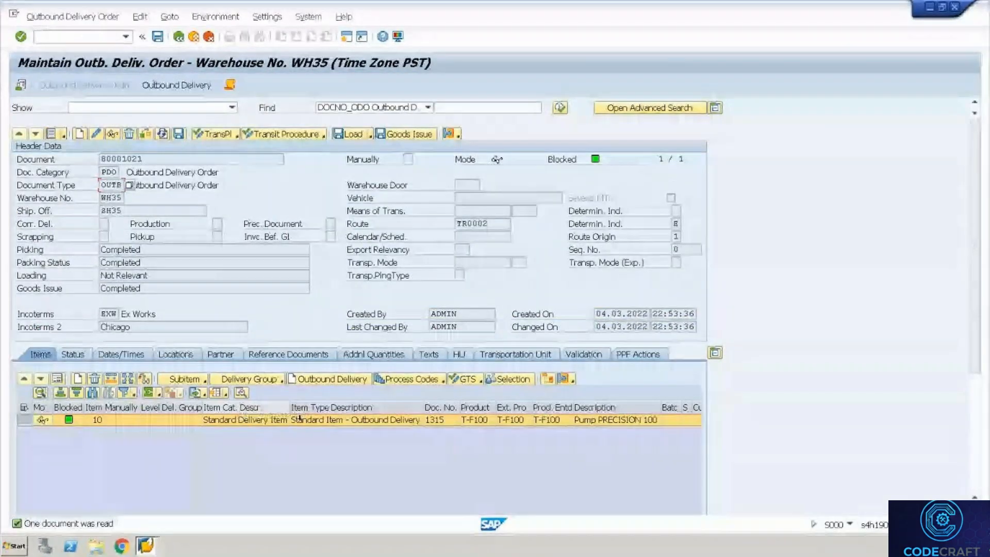
pyautogui.hotkey('alt', 'Tab')
pyautogui.hotkey('alt', 'Tab')
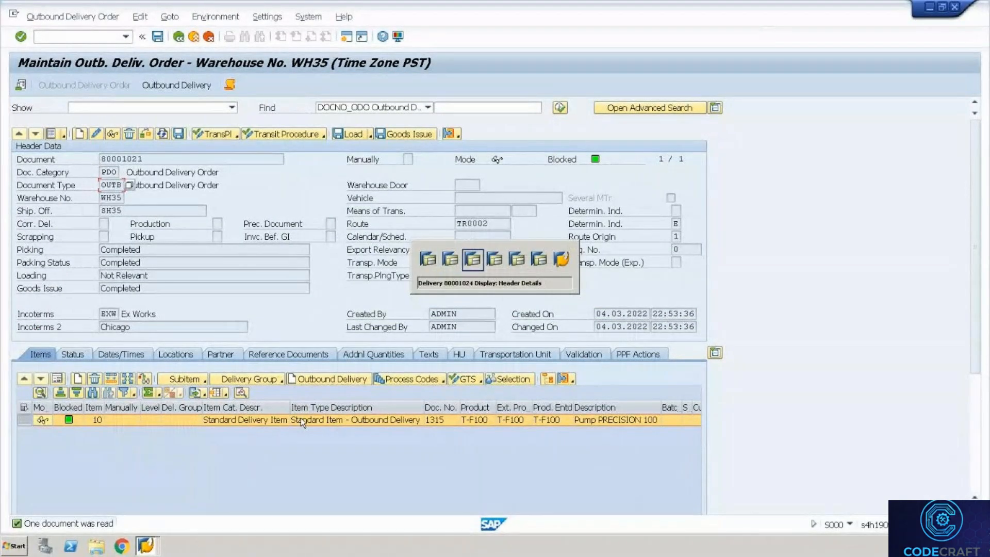
pyautogui.hotkey('alt', 'Tab')
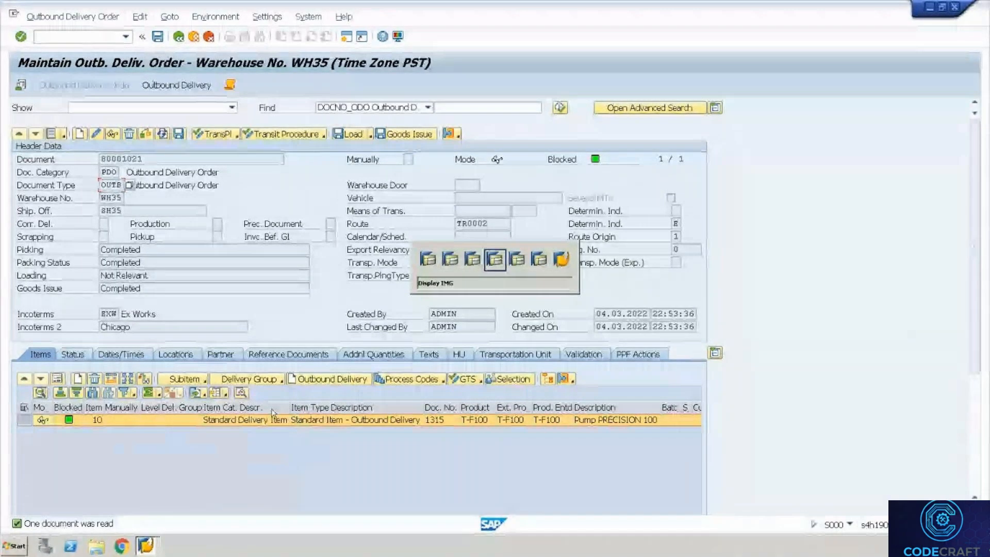
pyautogui.hotkey('alt', 'Tab')
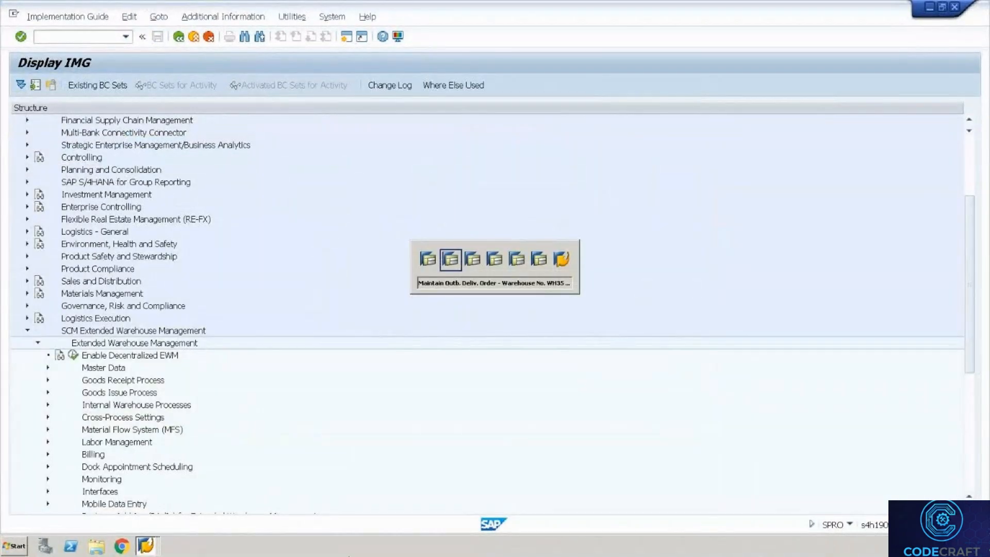
pyautogui.hotkey('alt', 'Tab')
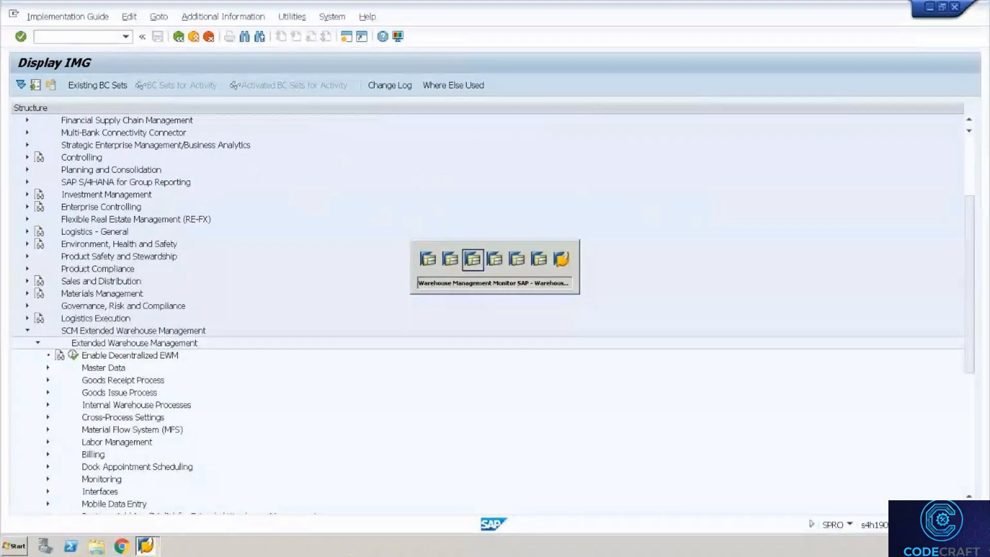
pyautogui.hotkey('alt', 'Tab')
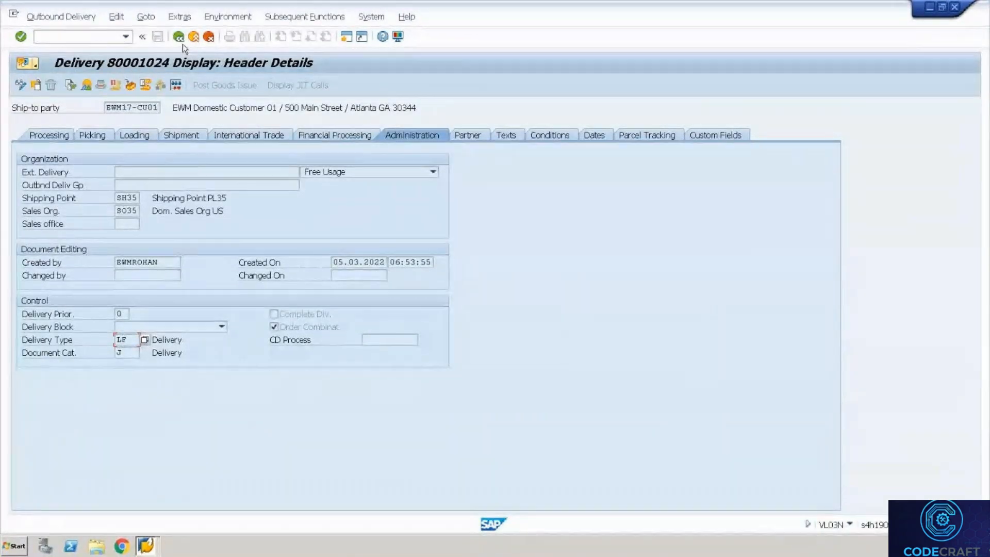
# Check item 10's item category TAN in delivery 80001024's Item Overview, then return to order 80001021.
pyautogui.click(178, 37)
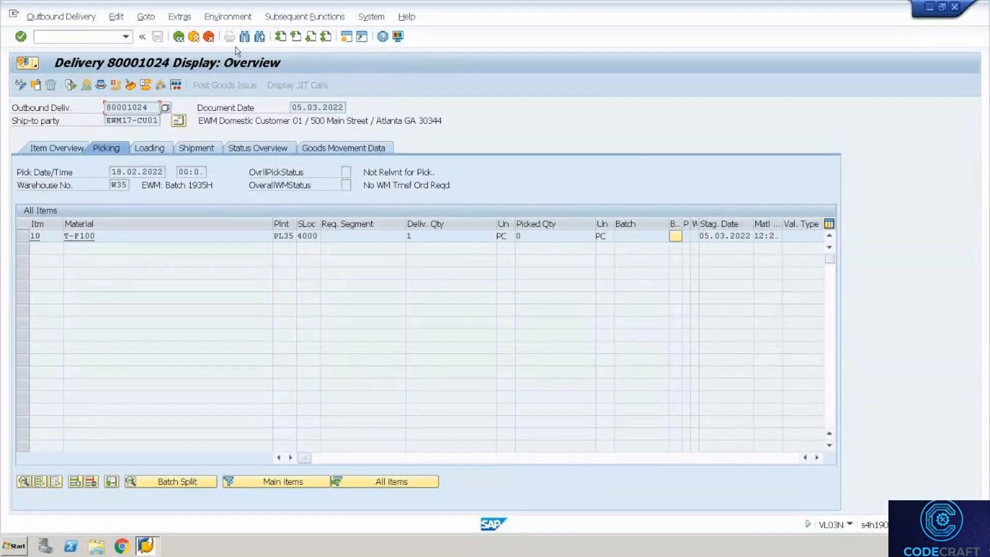
pyautogui.click(817, 458)
pyautogui.click(816, 457)
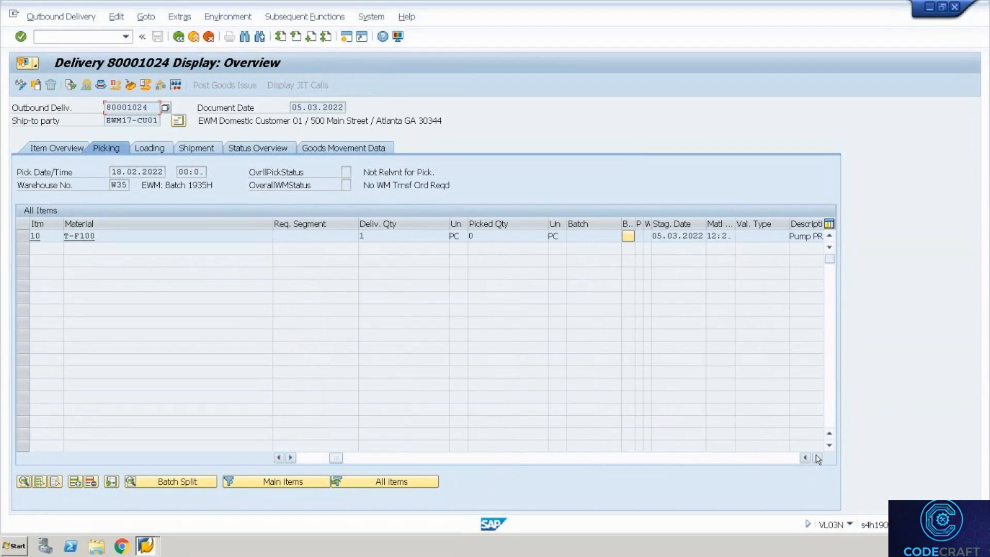
pyautogui.click(816, 457)
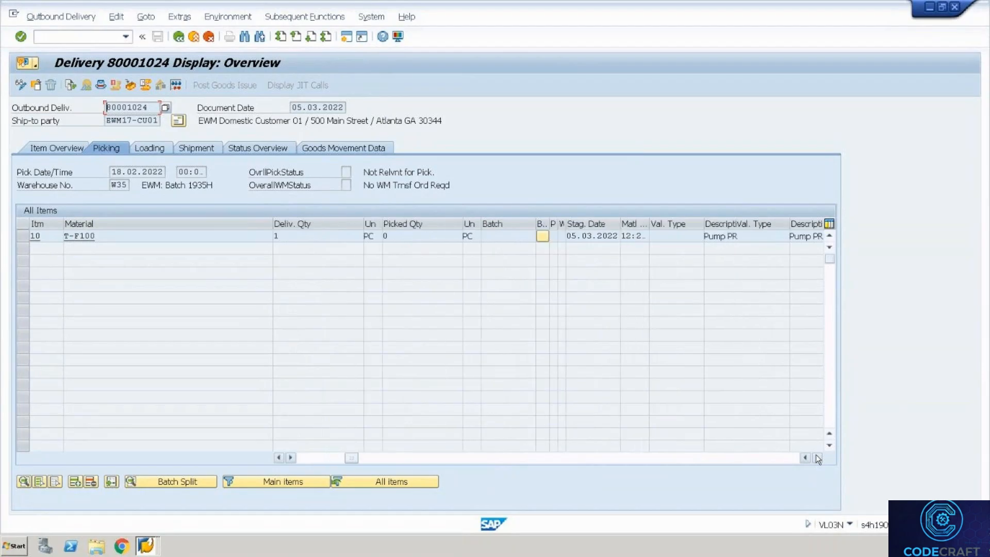
pyautogui.click(60, 149)
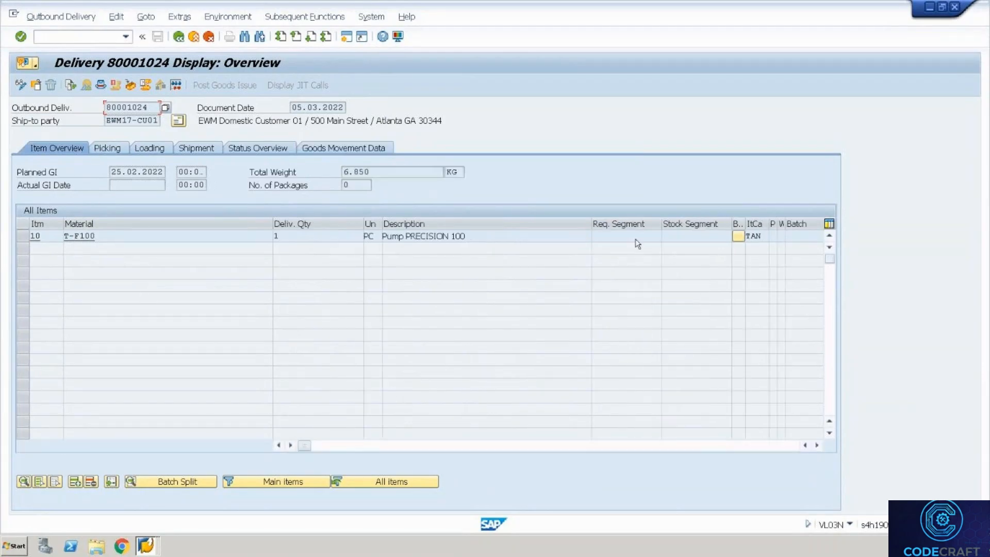
pyautogui.click(755, 237)
pyautogui.hotkey('alt', 'Tab')
pyautogui.hotkey('alt', 'Tab')
pyautogui.hotkey('alt', 'Tab')
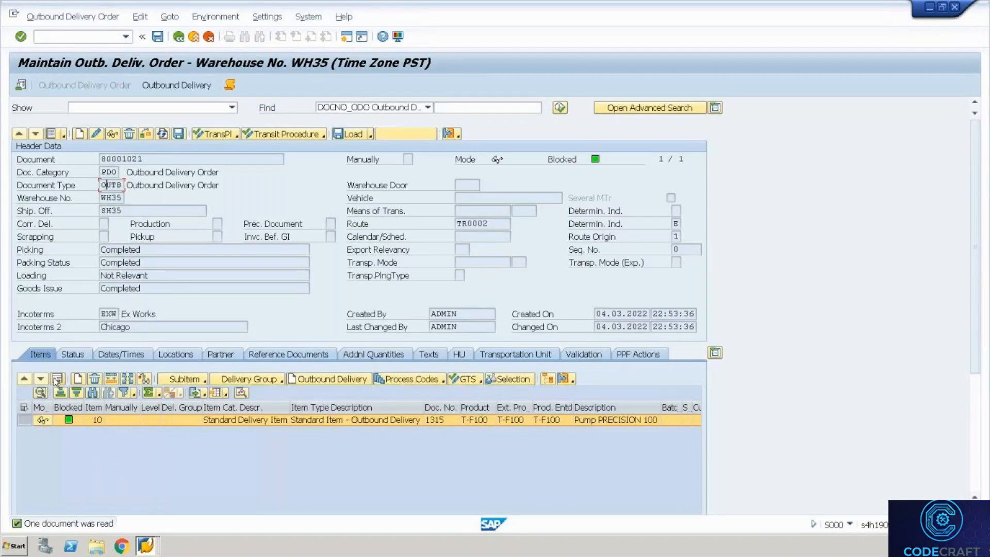
# Open item 10's details in order 80001021 and review its Standard Item – Outbound Delivery item type.
pyautogui.click(58, 378)
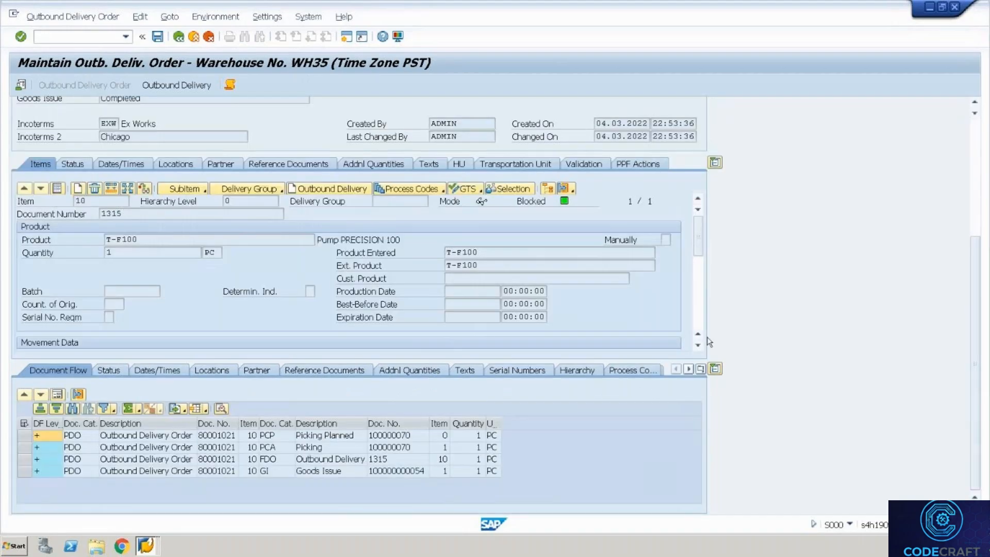
pyautogui.click(698, 313)
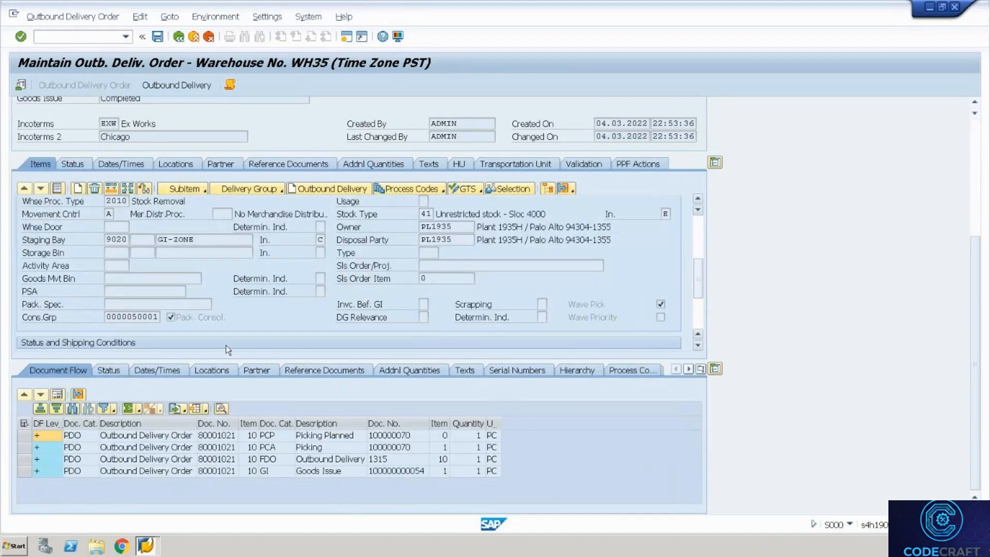
pyautogui.click(697, 315)
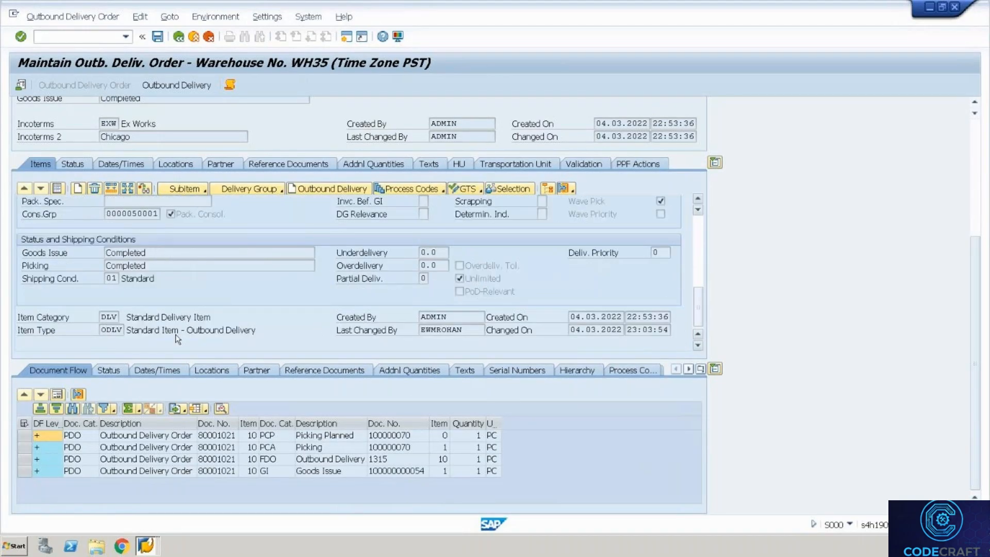
pyautogui.click(109, 328)
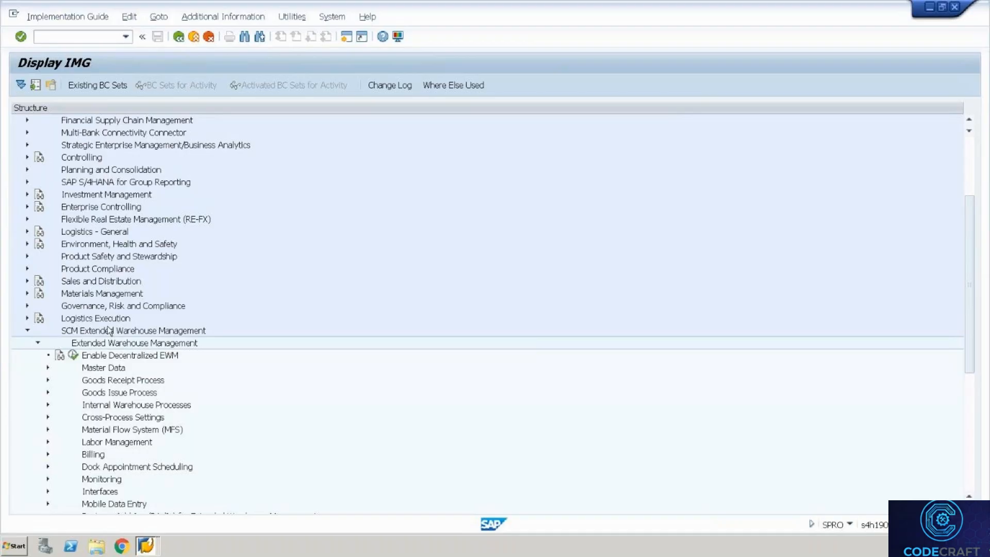
# Expand Interfaces > ERP Integration > Delivery Processing and run Map Document Types from ERP System to EWM.
pyautogui.click(110, 443)
pyautogui.press('Down')
pyautogui.press('Down')
pyautogui.press('Down')
pyautogui.press('Down')
pyautogui.press('Down')
pyautogui.press('Down')
pyautogui.press('Down')
pyautogui.press('Down')
pyautogui.press('Down')
pyautogui.press('Down')
pyautogui.press('Down')
pyautogui.press('Down')
pyautogui.press('Down')
pyautogui.press('Down')
pyautogui.press('Down')
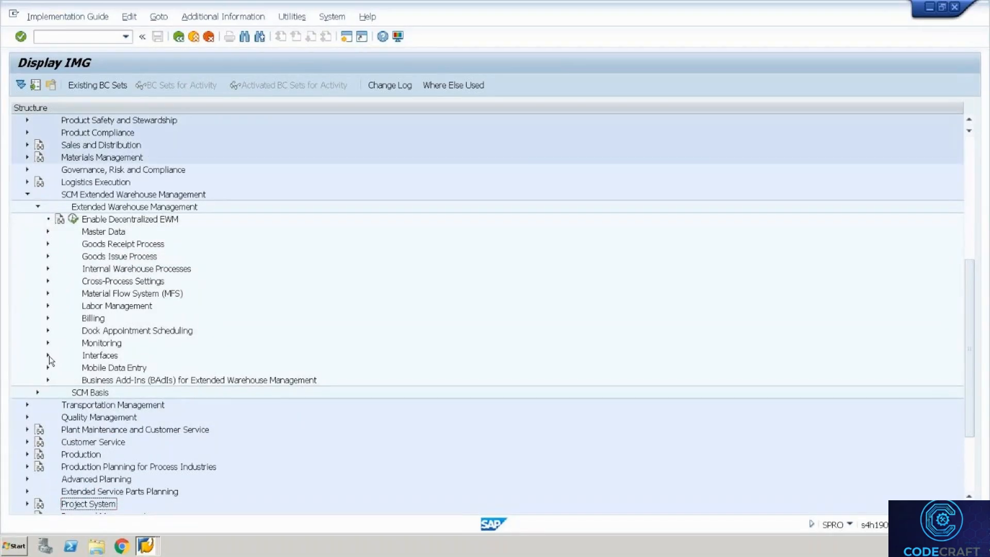
pyautogui.click(48, 355)
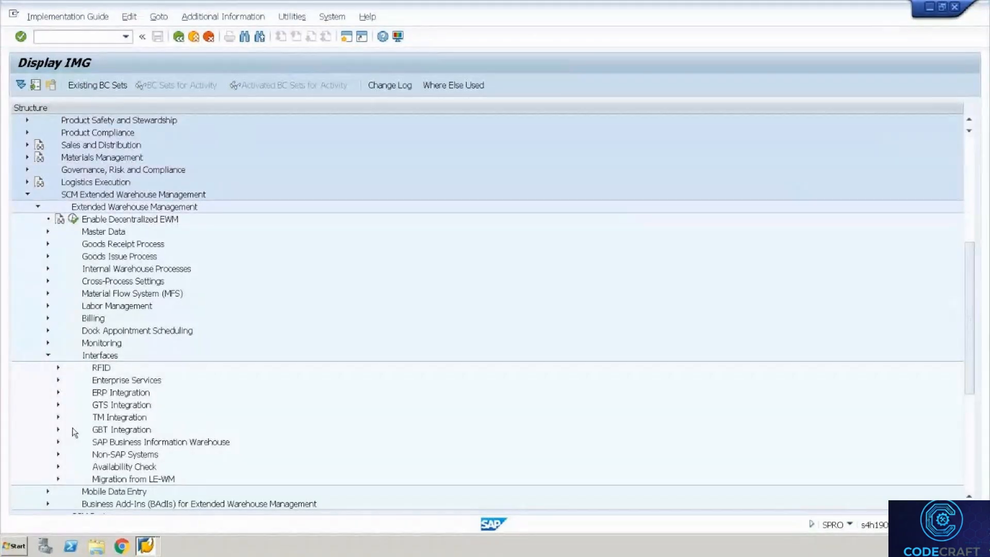
pyautogui.click(58, 393)
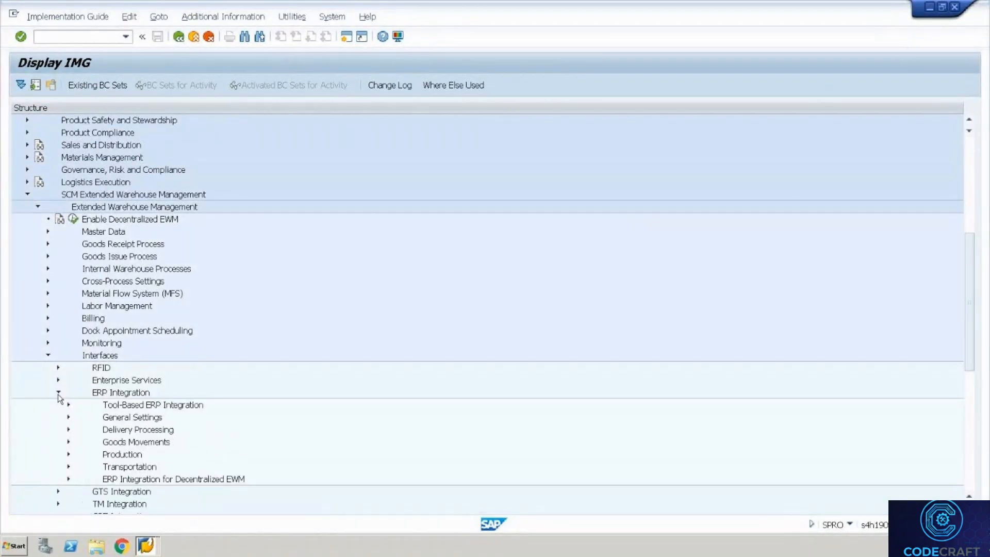
pyautogui.click(113, 430)
pyautogui.click(69, 430)
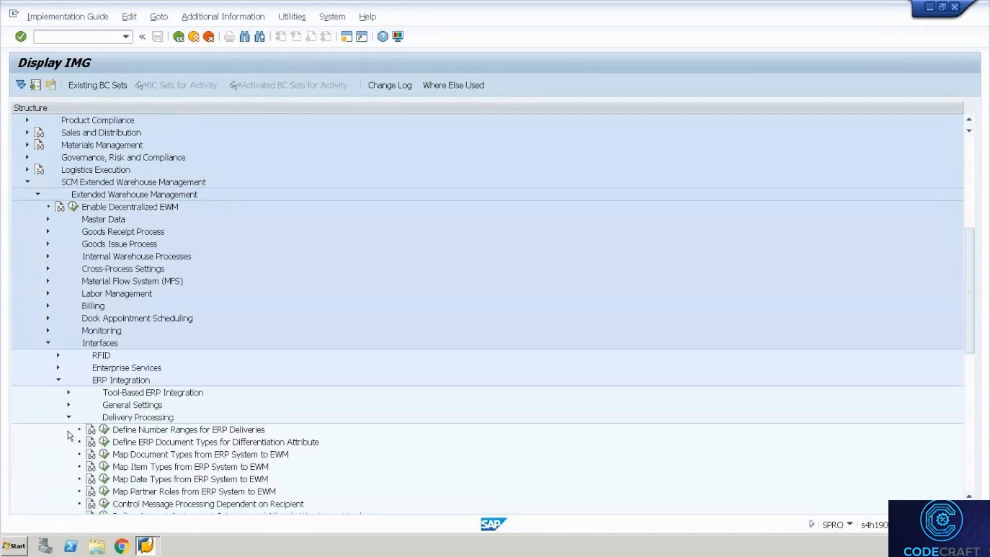
pyautogui.click(210, 447)
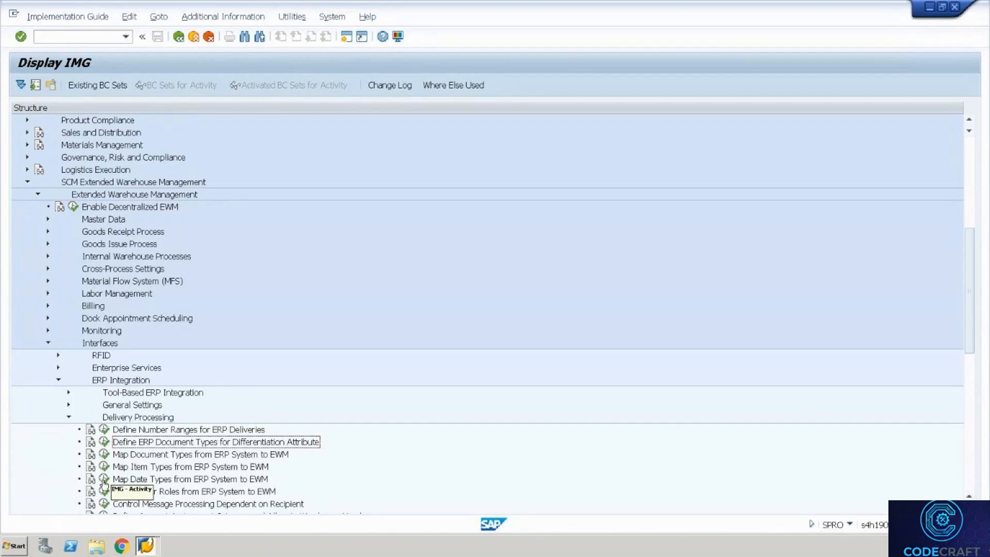
pyautogui.click(158, 492)
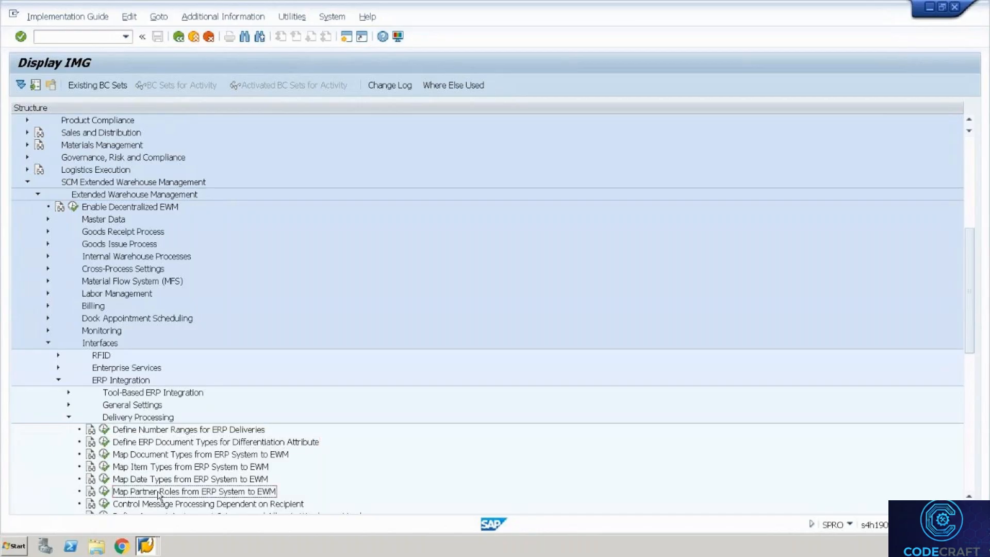
pyautogui.press('Down')
pyautogui.press('Down')
pyautogui.press('Down')
pyautogui.press('Down')
pyautogui.press('Down')
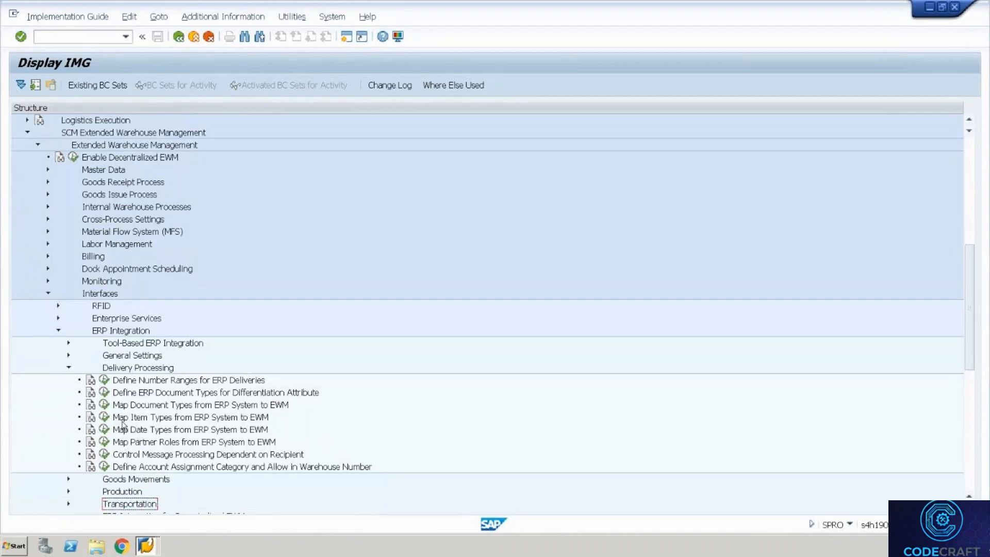
pyautogui.click(102, 405)
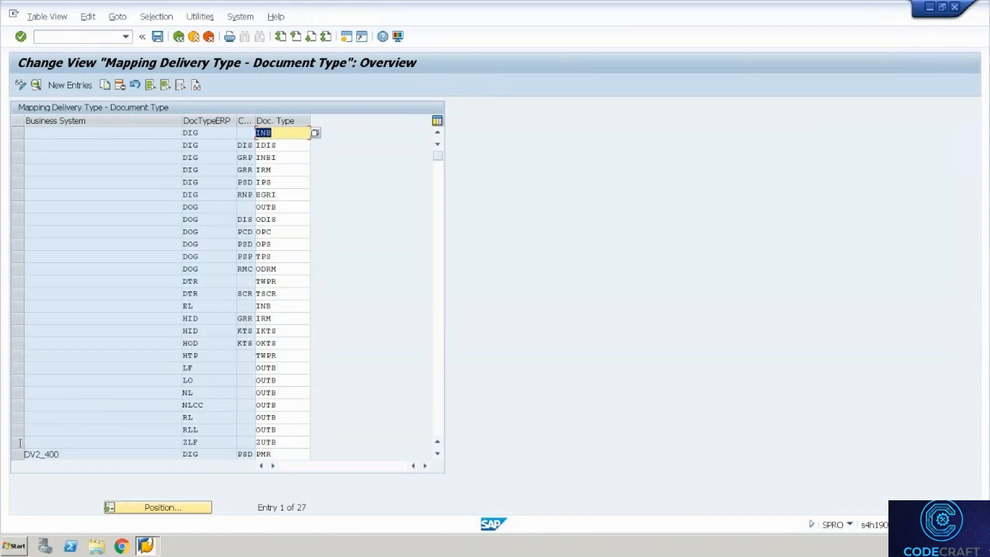
# Inspect the ZLF delivery type mapped to document type ZUTB, then go back to the IMG tree.
pyautogui.click(18, 442)
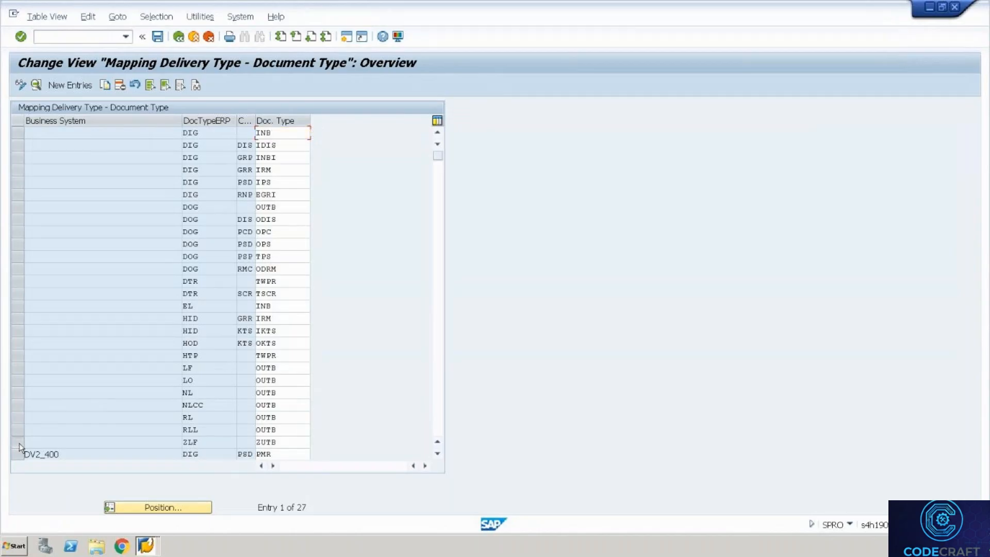
pyautogui.click(273, 442)
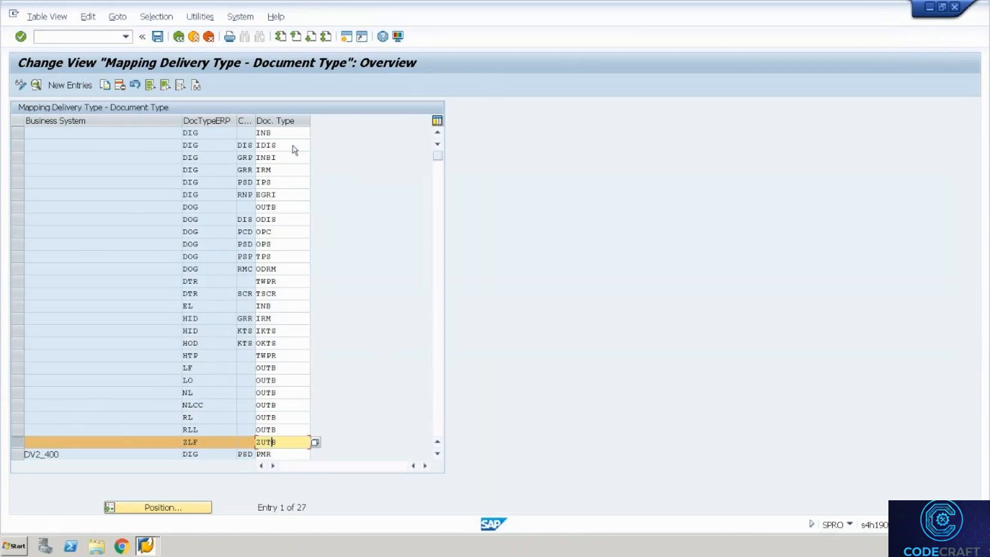
pyautogui.click(180, 37)
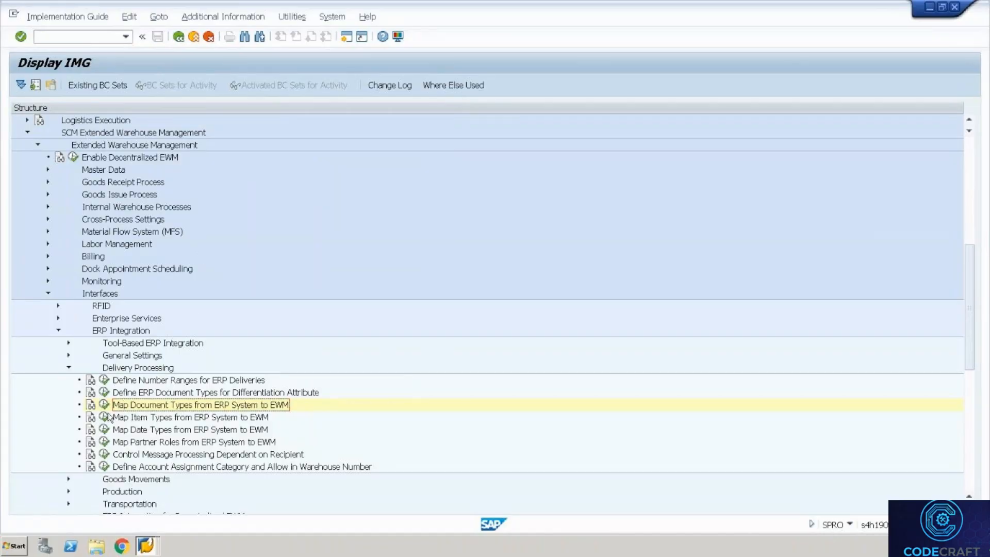
# Run Map Item Types from ERP System to EWM and scroll through the item type mappings.
pyautogui.click(104, 417)
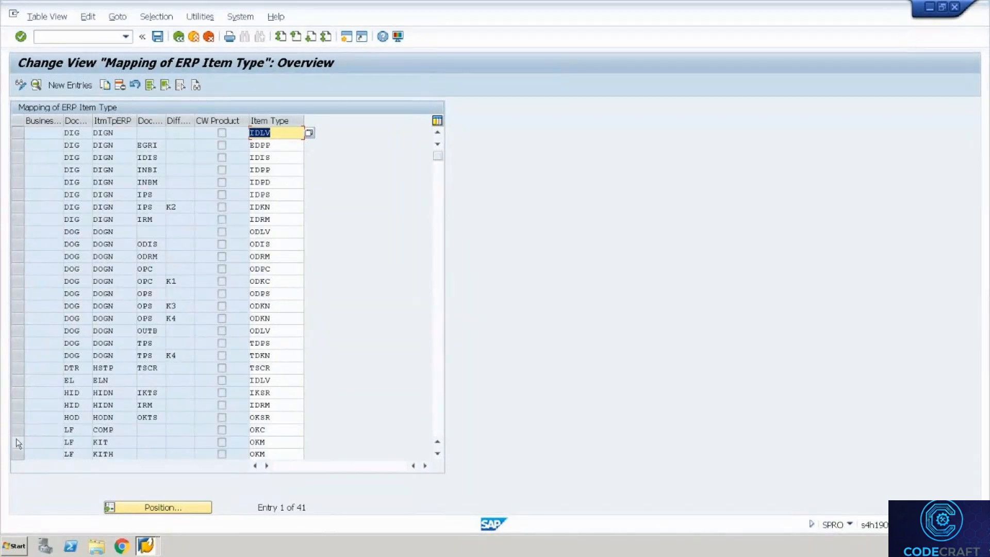
pyautogui.click(437, 455)
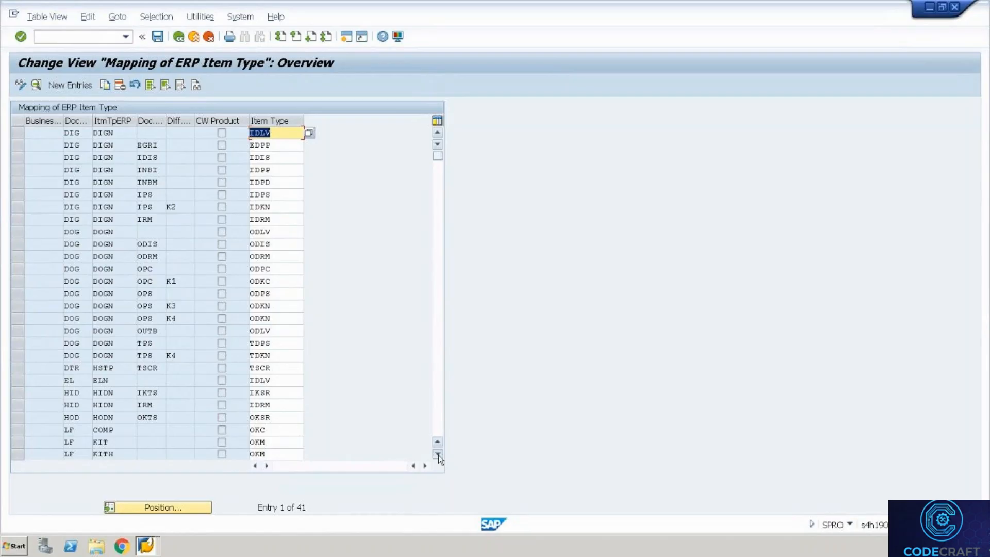
pyautogui.click(438, 455)
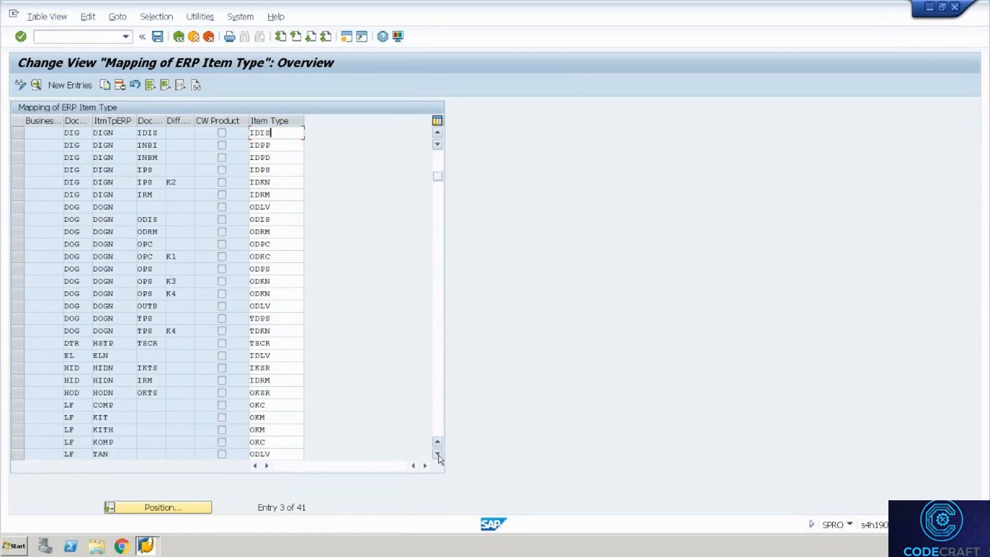
pyautogui.click(438, 455)
pyautogui.click(438, 455)
pyautogui.scroll(-1, 18, 434)
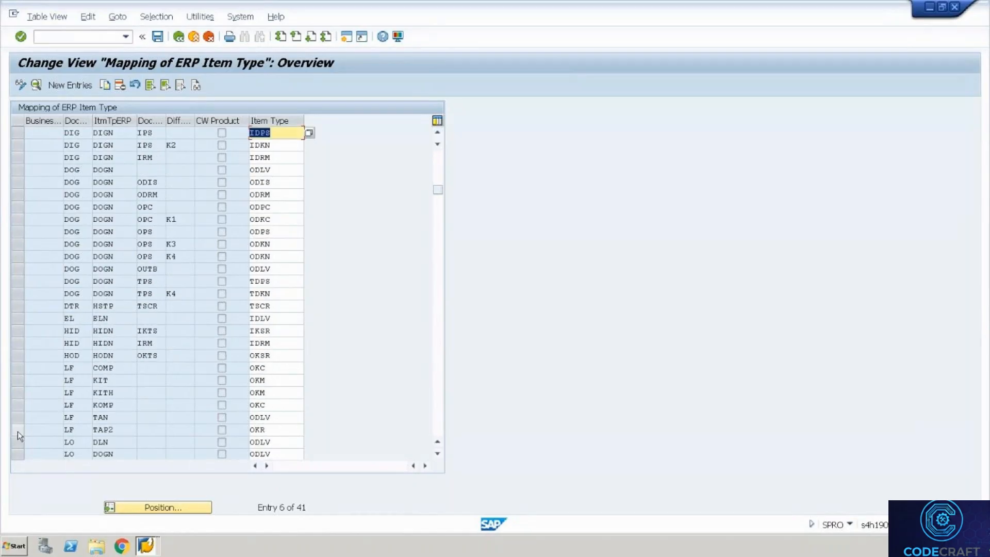
# Copy the LF/TAN to ODLV entry, type 'z' as ERP item type, then cancel and discard the changes.
pyautogui.click(20, 420)
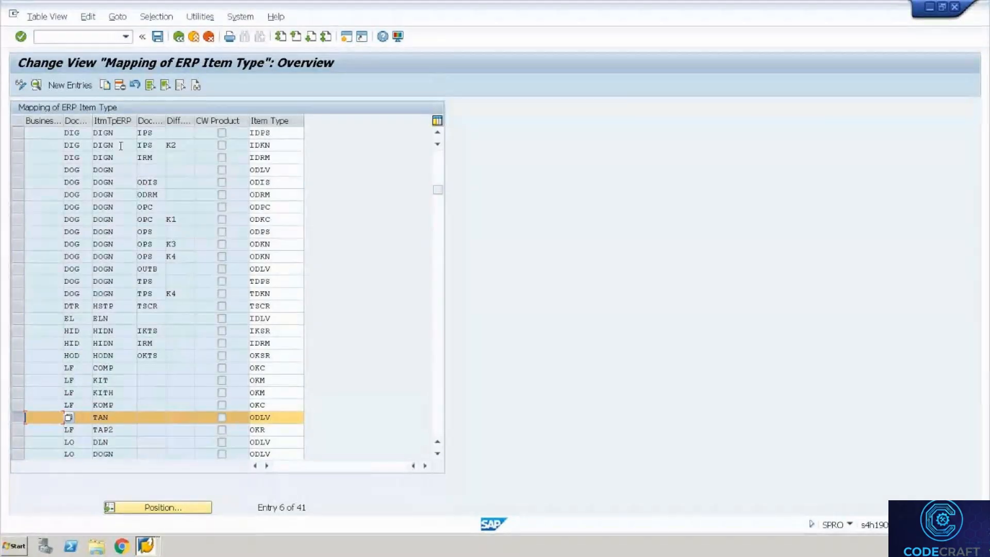
pyautogui.click(104, 85)
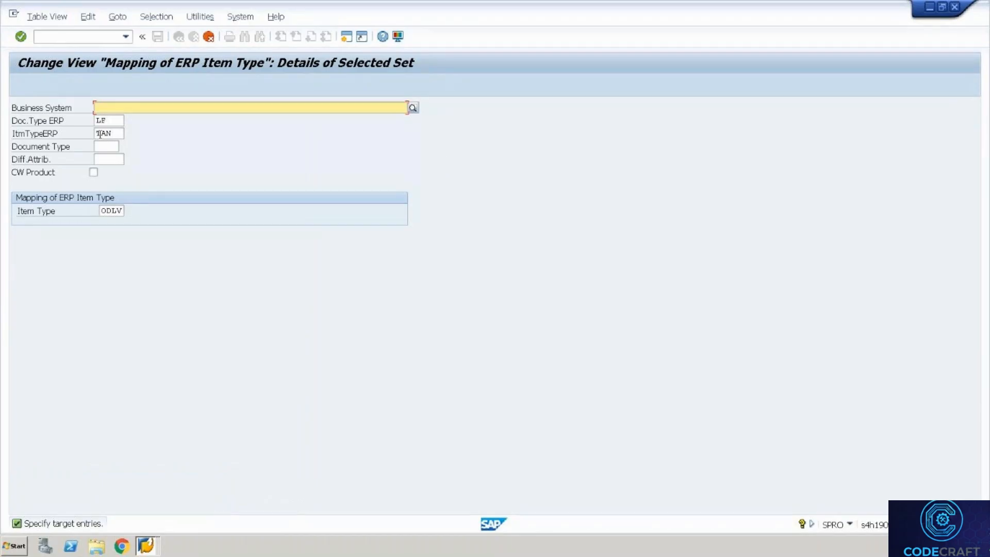
pyautogui.click(100, 133)
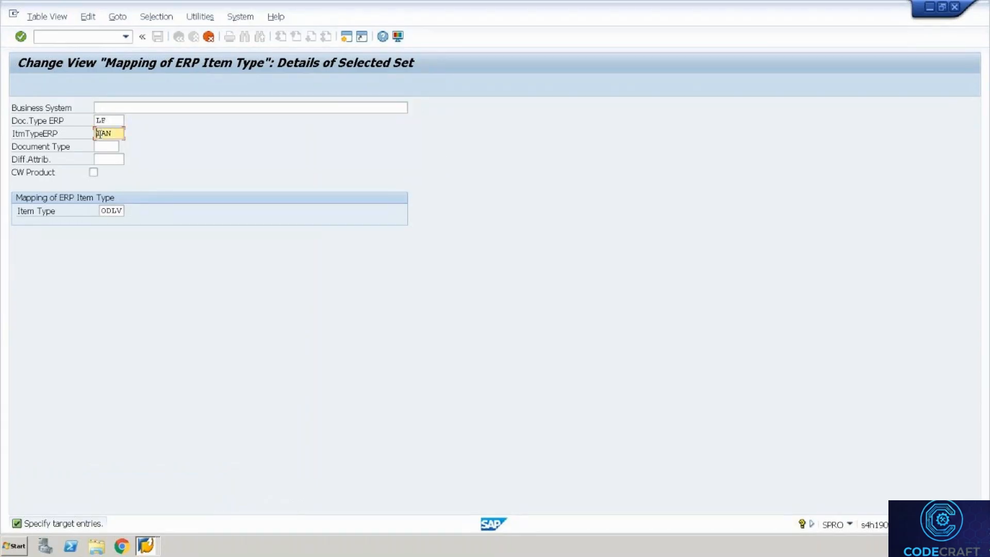
pyautogui.write('z')
pyautogui.click(209, 36)
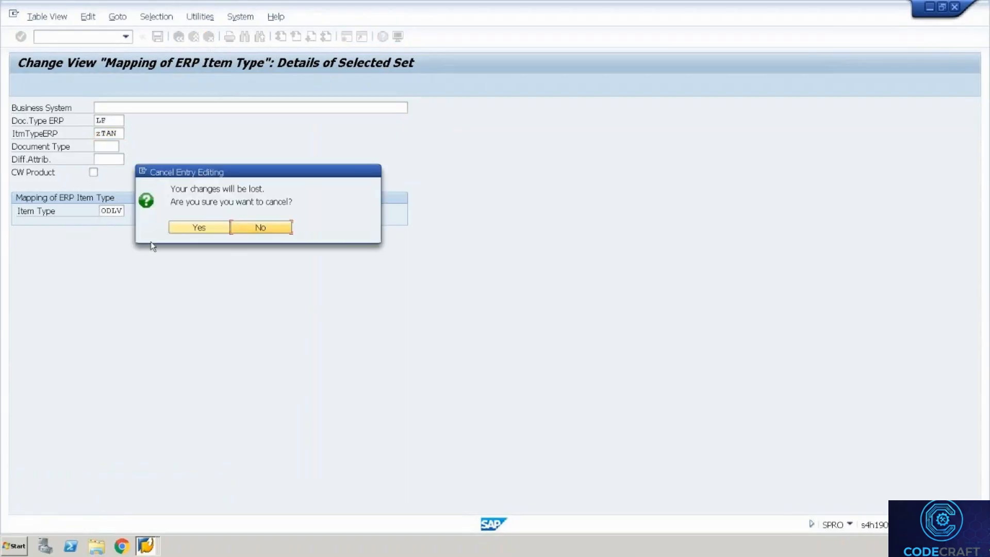
pyautogui.click(208, 226)
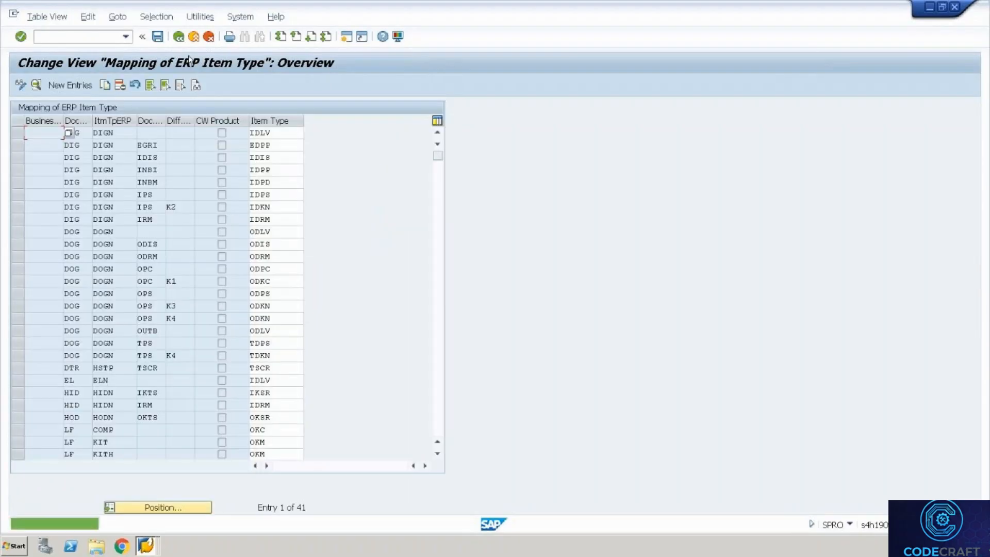
# Leave the Mapping of ERP Item Type table and return to the Delivery Processing activities.
pyautogui.click(179, 43)
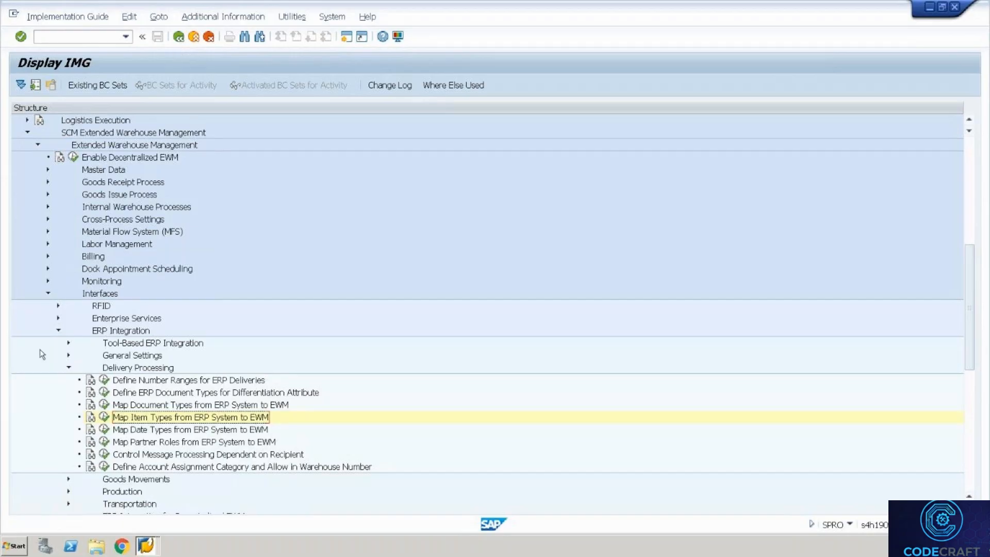
# Collapse ERP Integration and run Goods Issue Process > Outbound Delivery > Define Document Types for Outbound Delivery Process.
pyautogui.click(59, 331)
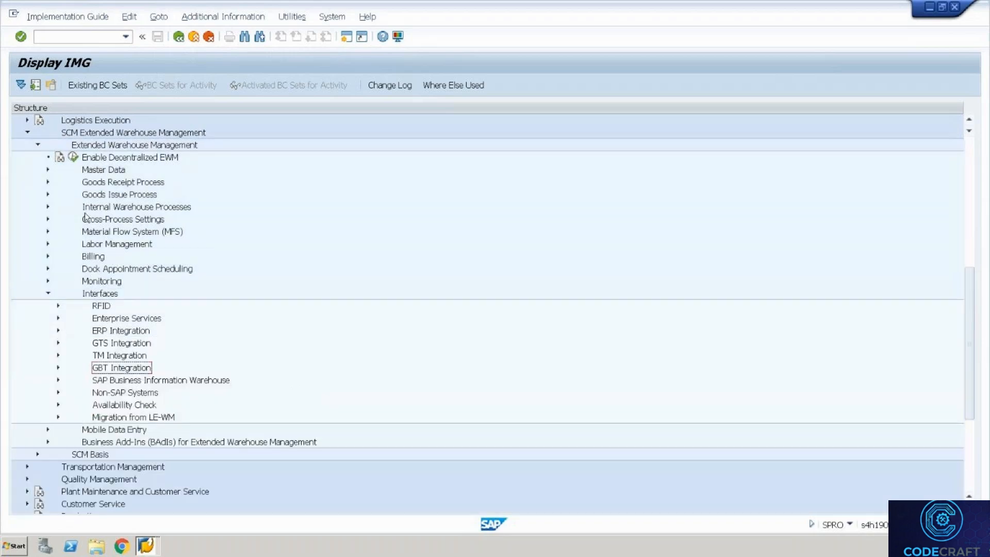
pyautogui.click(47, 195)
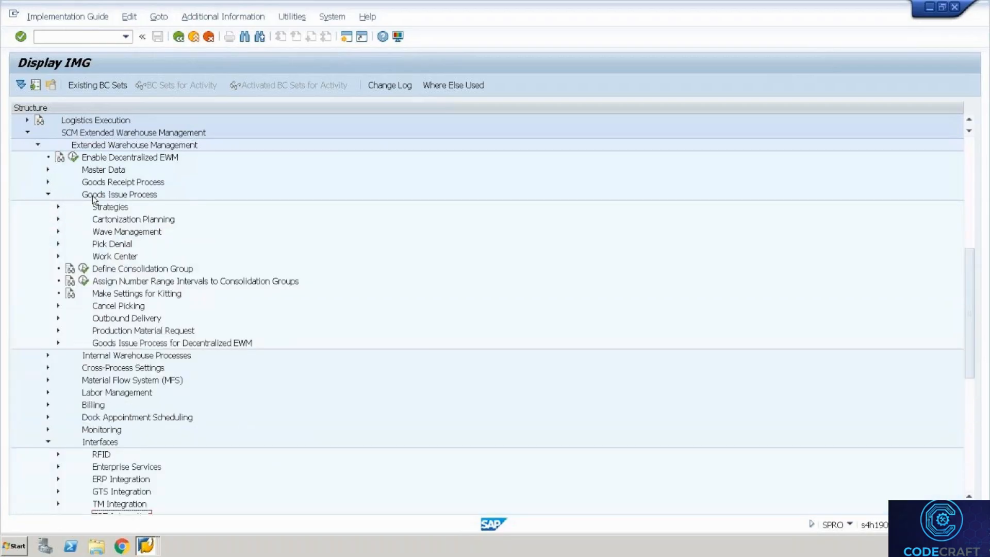
pyautogui.click(58, 317)
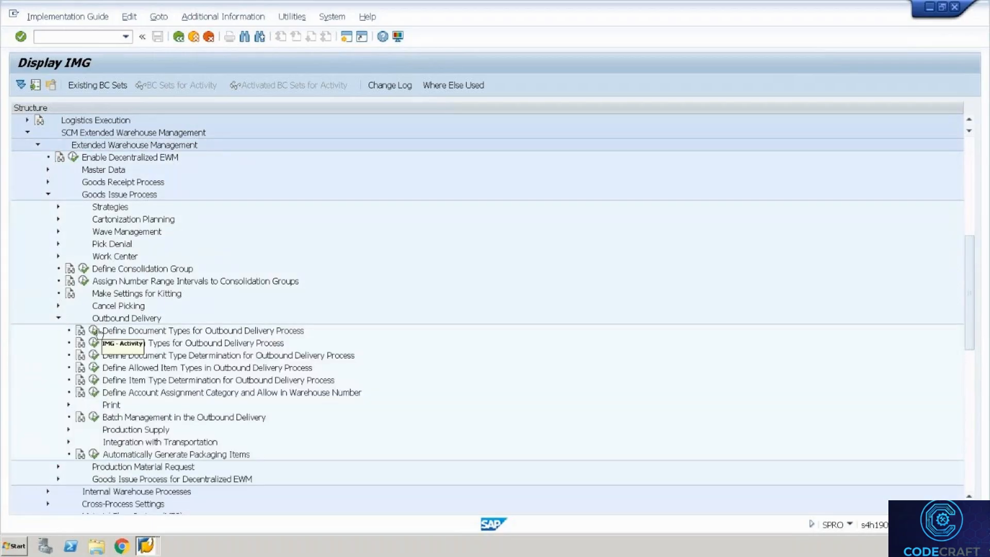
pyautogui.click(95, 331)
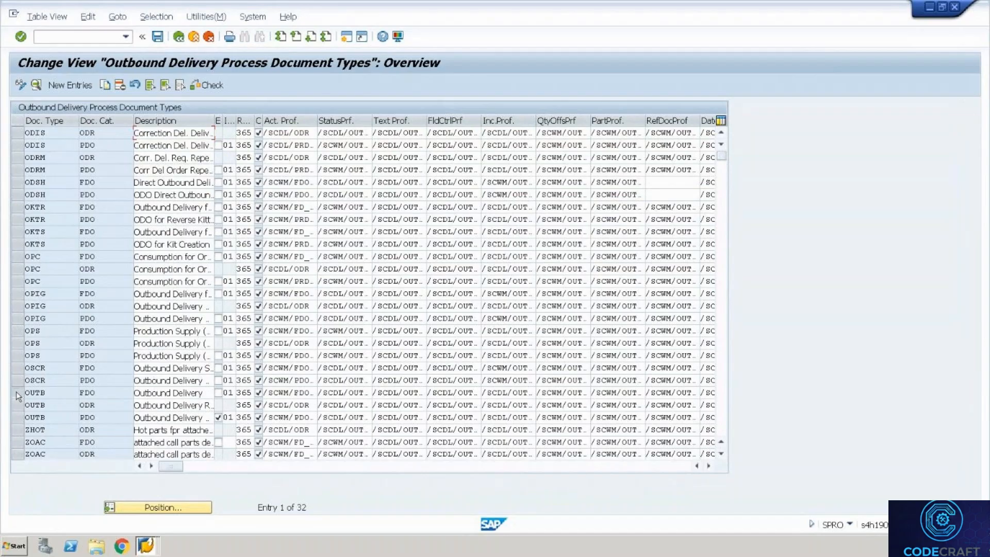
# Compare the OUTB rows (FDO, ODR, PDO) and open the details of the OUTB/PDO document type.
pyautogui.click(16, 392)
pyautogui.click(15, 404)
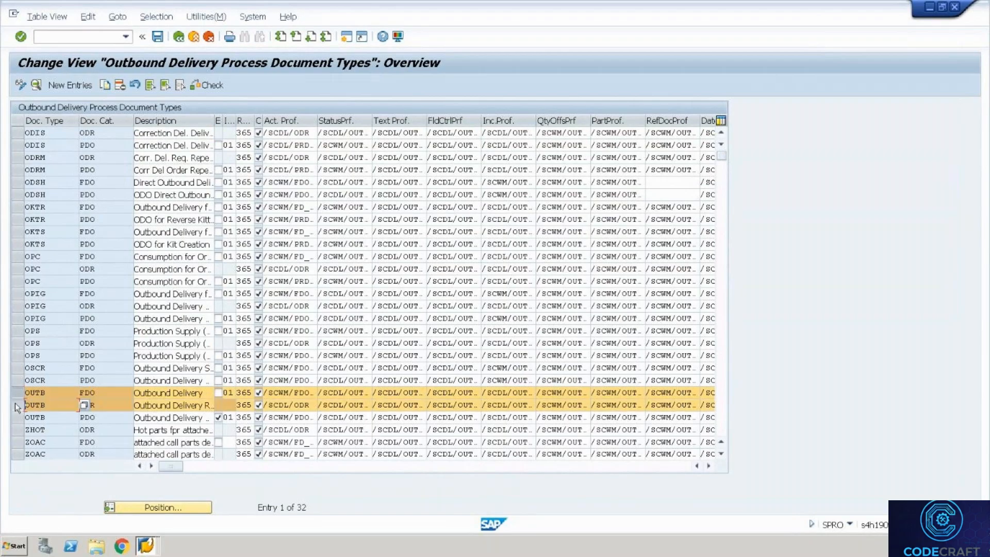
pyautogui.click(15, 407)
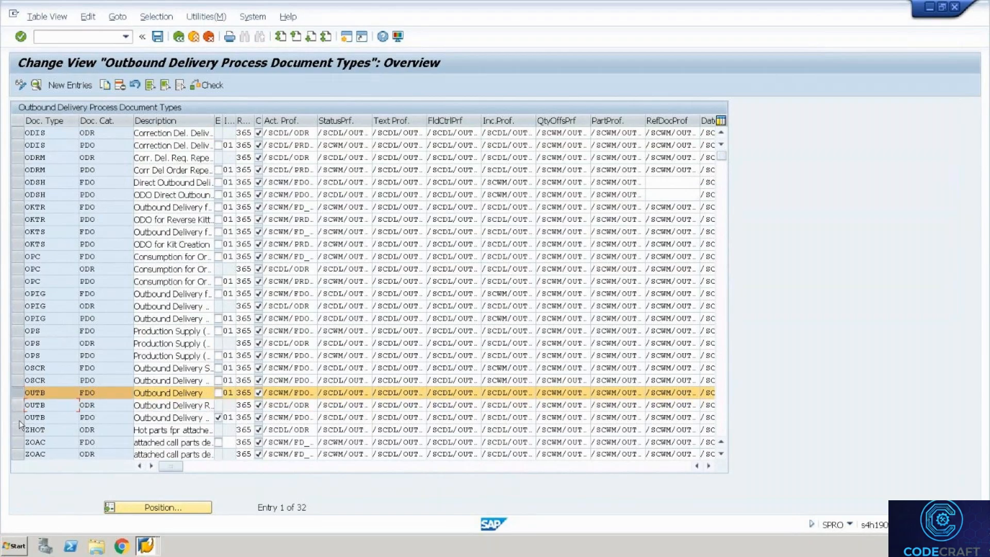
pyautogui.click(19, 418)
pyautogui.click(106, 419)
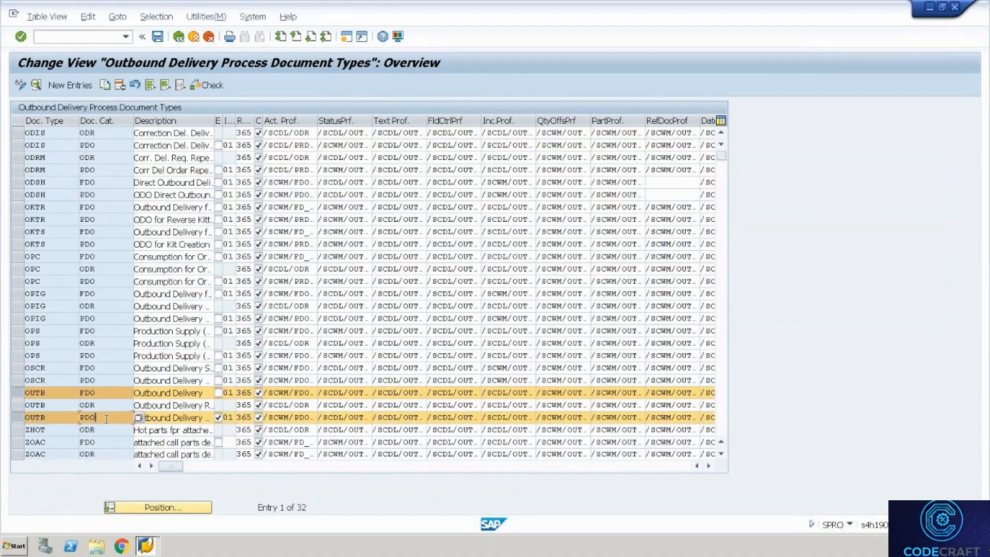
pyautogui.click(22, 395)
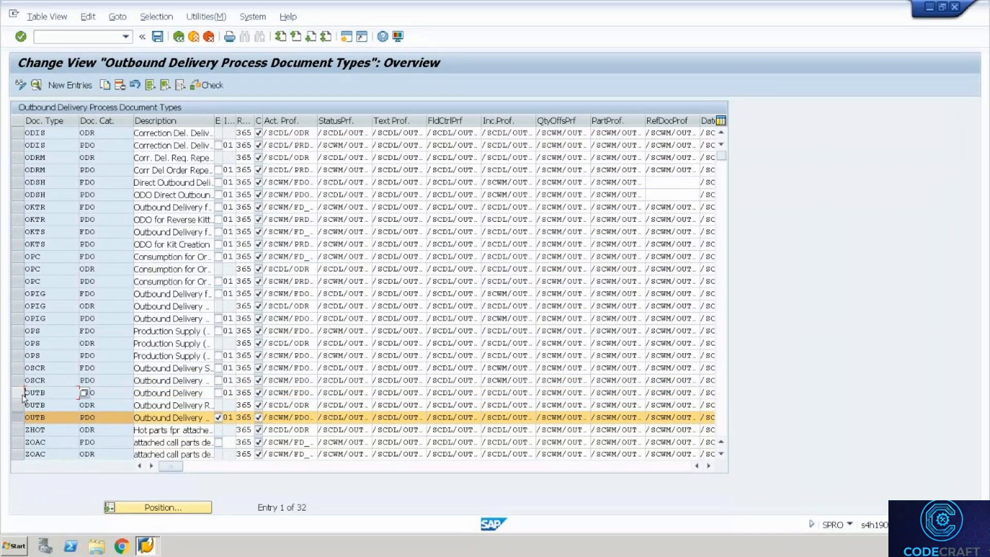
pyautogui.click(52, 420)
pyautogui.doubleClick(52, 420)
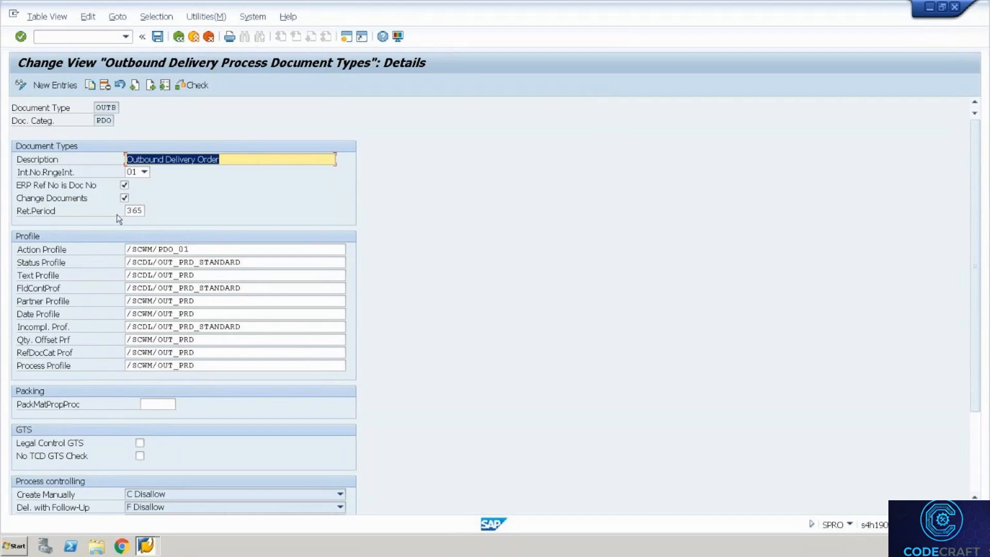
# Switch to the WH35 outbound delivery order session showing item type ODLV.
pyautogui.hotkey('alt', 'Tab')
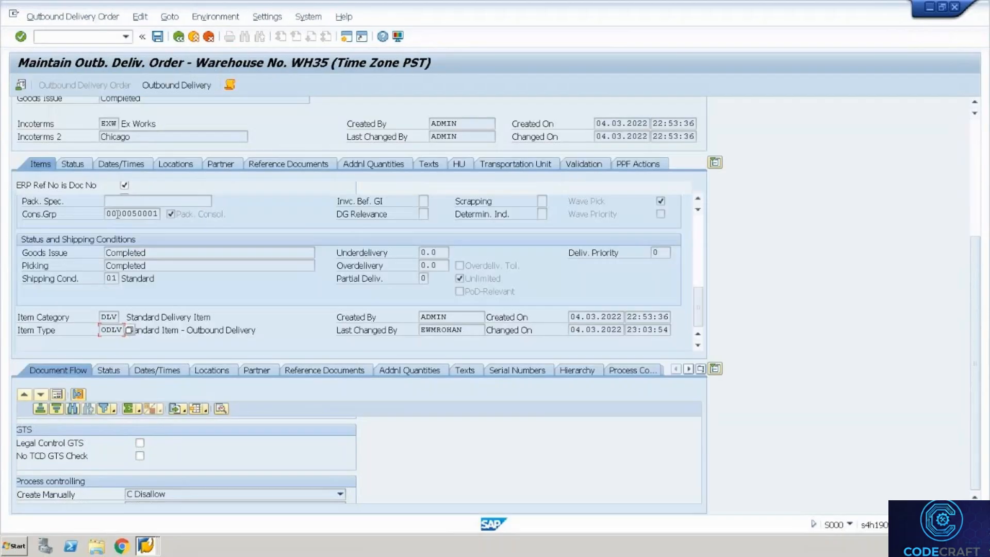
# Scroll the delivery order to the top, then switch back to the OUTB/PDO document type details.
pyautogui.press('alt')
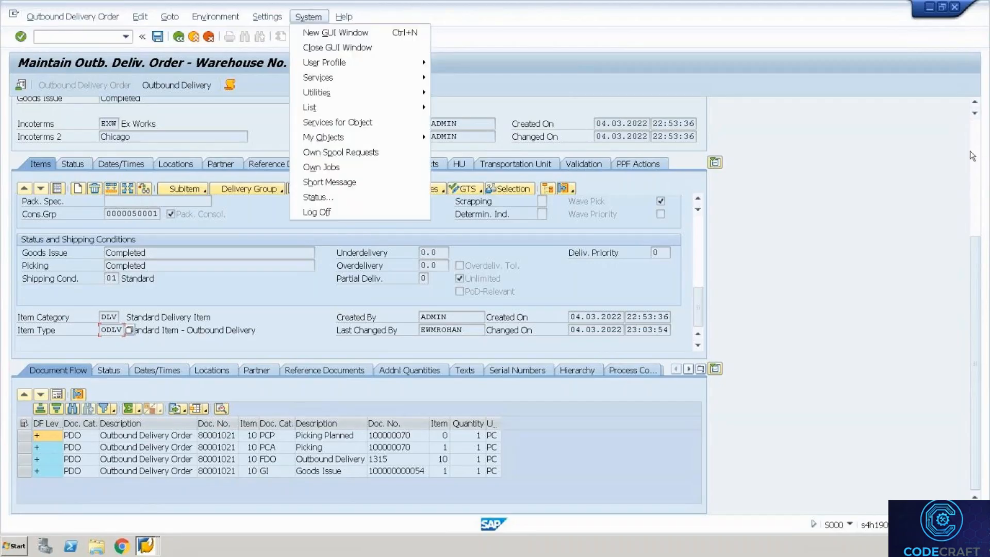
pyautogui.click(974, 155)
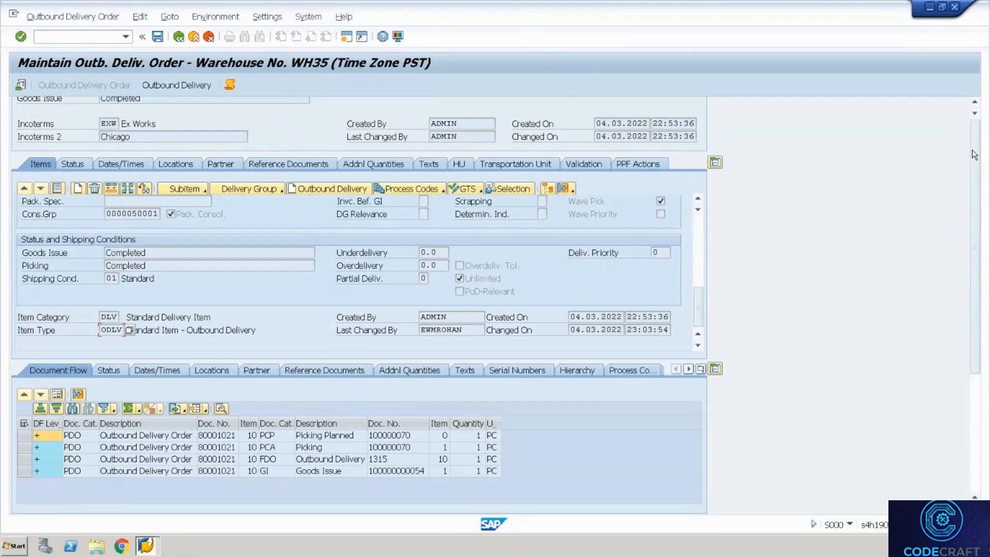
pyautogui.scroll(5, 974, 154)
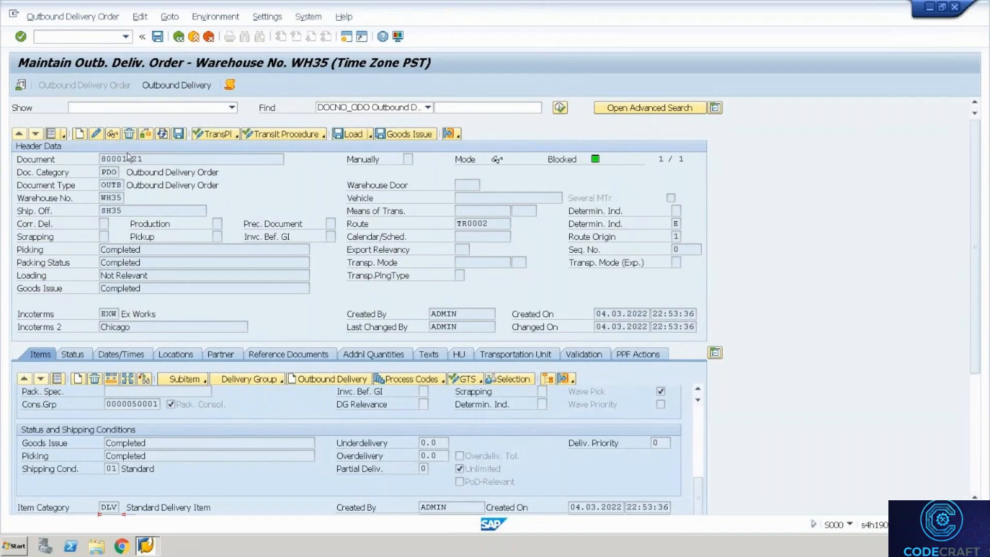
pyautogui.hotkey('alt', 'Tab')
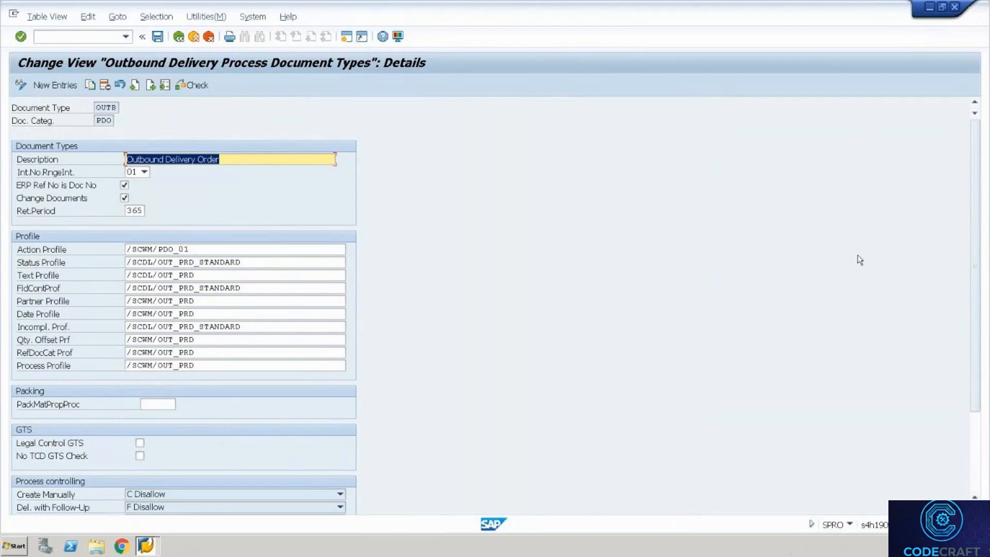
pyautogui.click(297, 258)
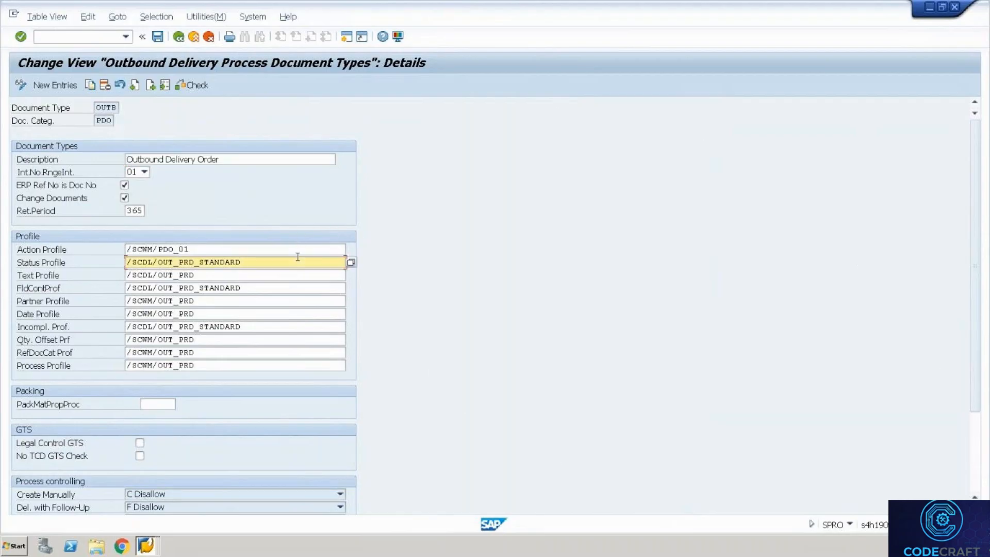
pyautogui.press('Up')
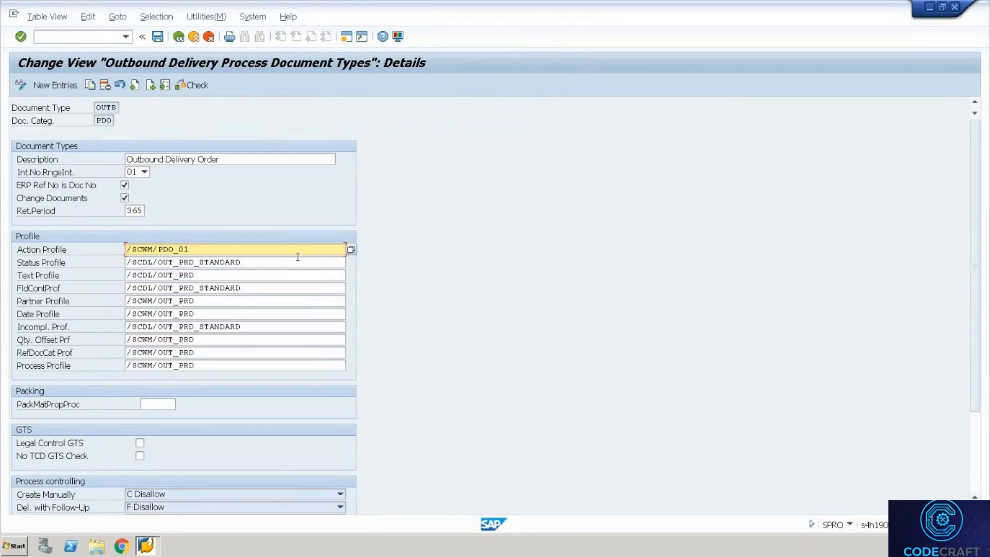
pyautogui.click(298, 257)
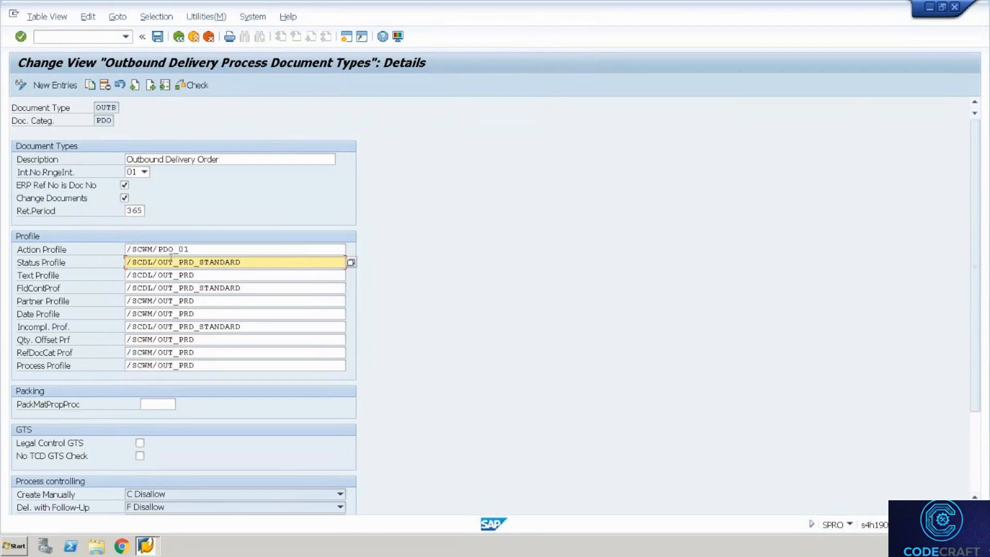
pyautogui.click(155, 299)
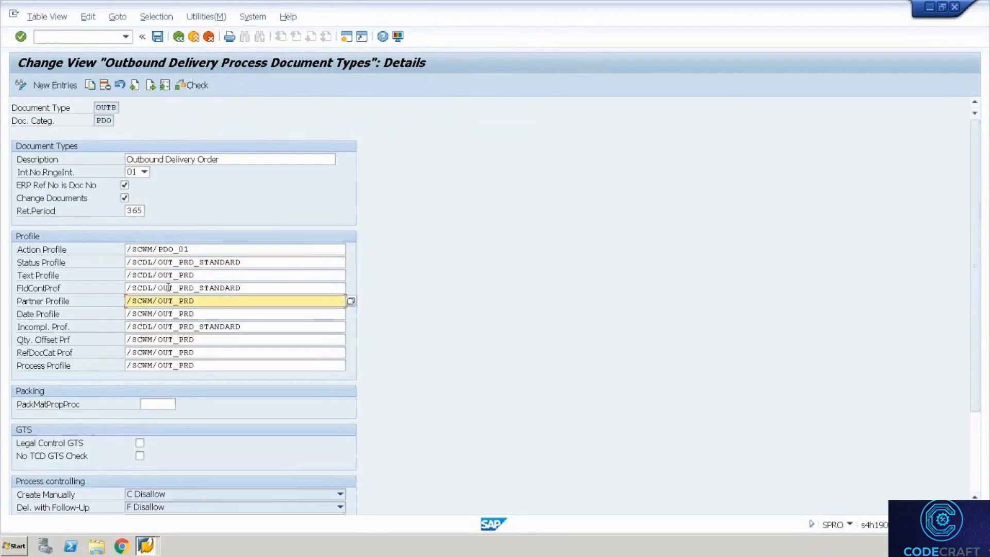
pyautogui.click(168, 287)
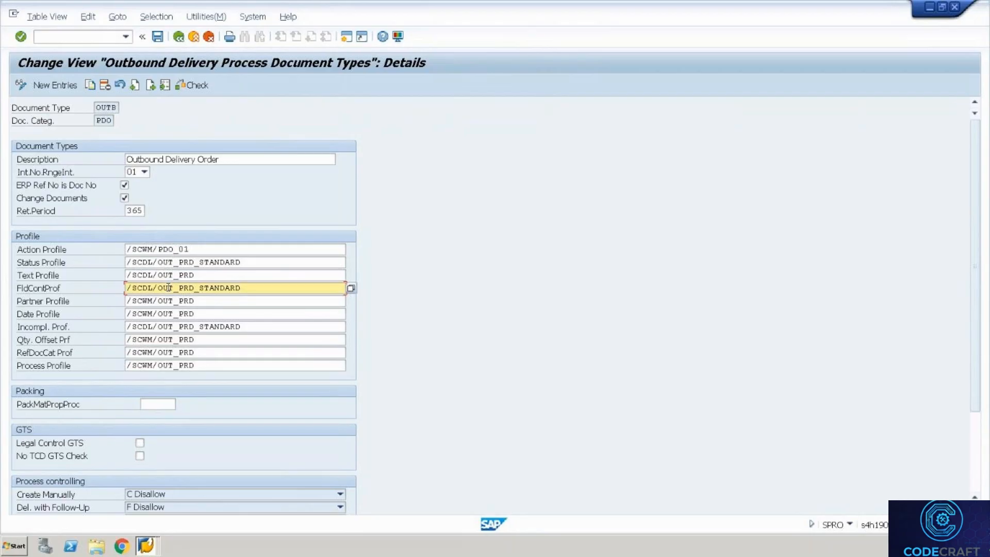
pyautogui.press('Up')
pyautogui.press('Up')
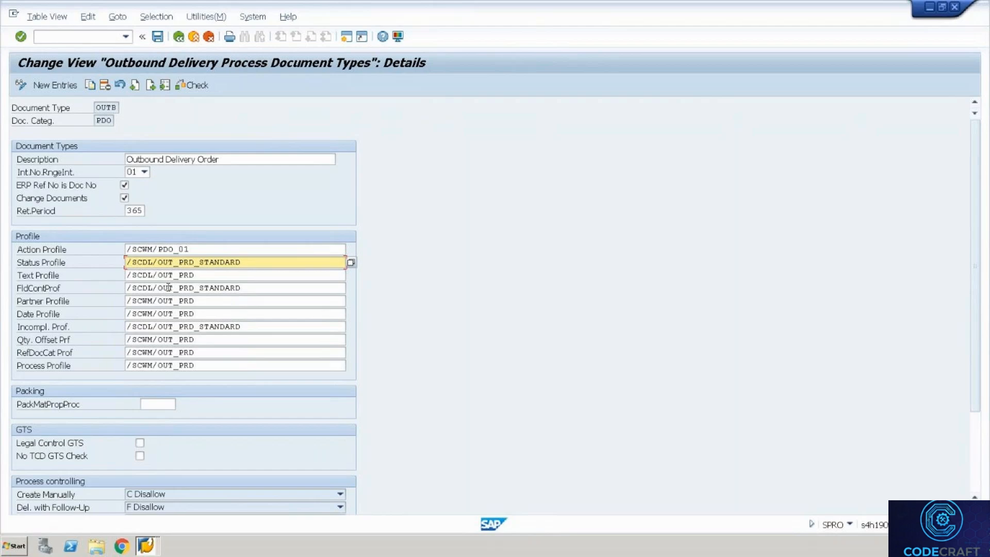
pyautogui.press('Up')
pyautogui.press('Down')
pyautogui.press('Down')
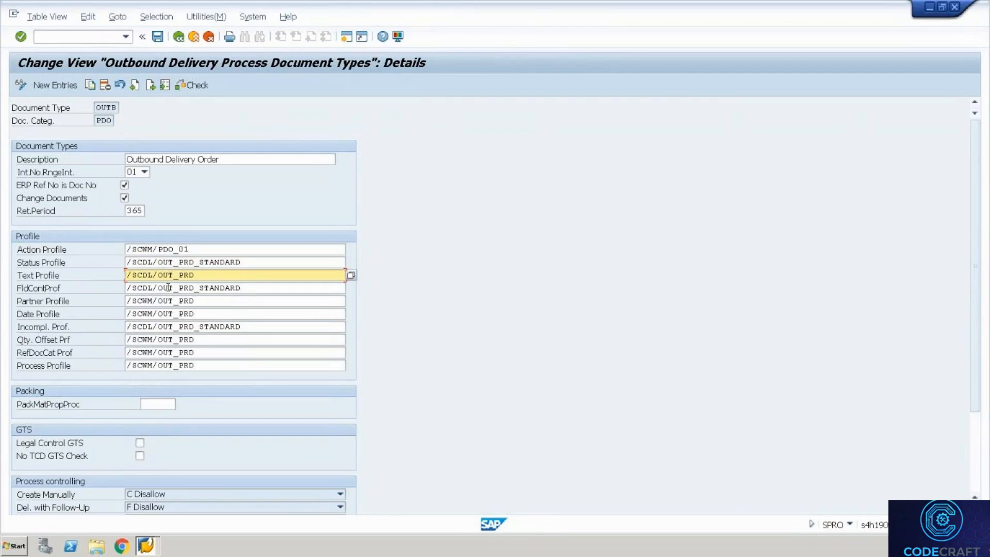
pyautogui.press('Tab')
pyautogui.press('Tab')
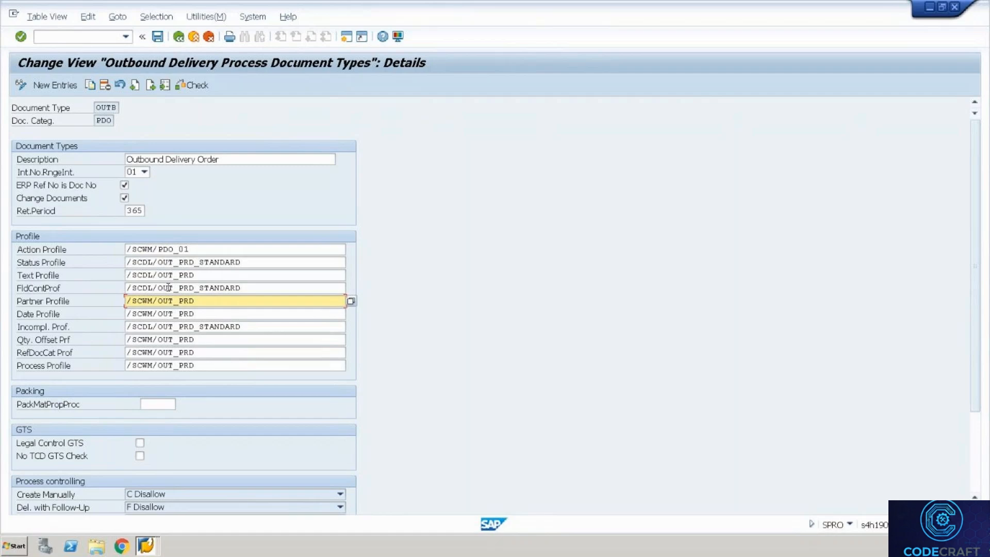
pyautogui.press('Tab')
pyautogui.press('Tab')
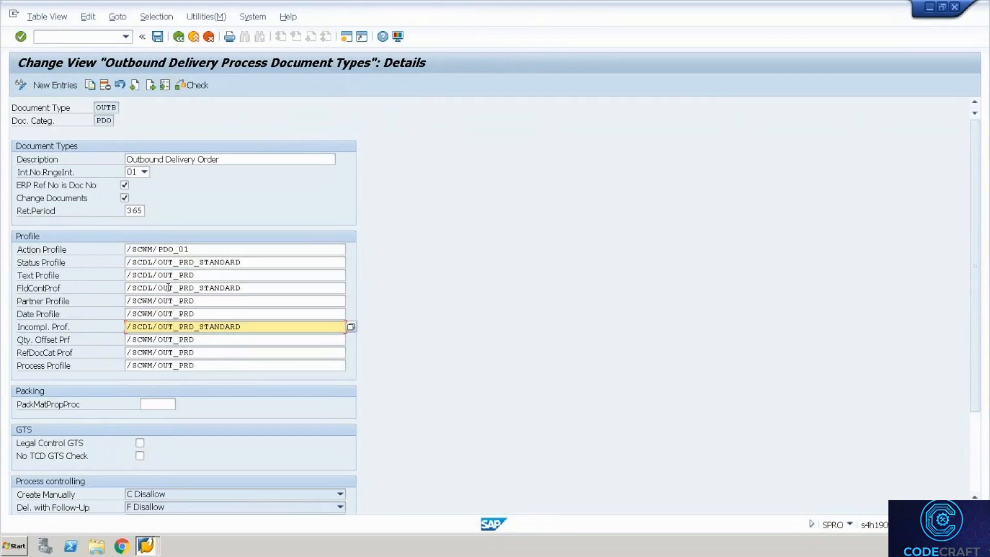
# Check the /SCWM/OUT_PRD process profile of OUTB, then back out to the IMG structure.
pyautogui.press('Tab')
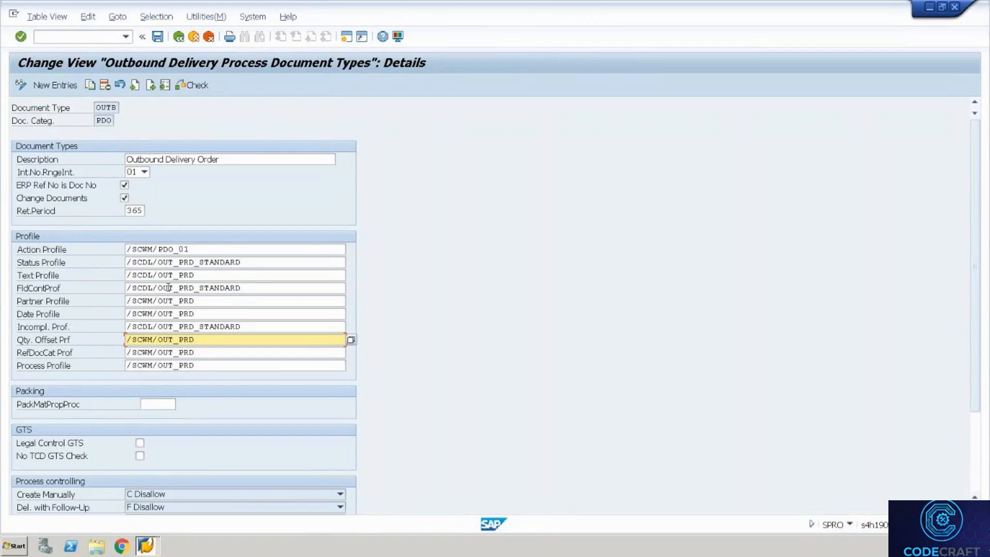
pyautogui.press('Tab')
pyautogui.press('Tab')
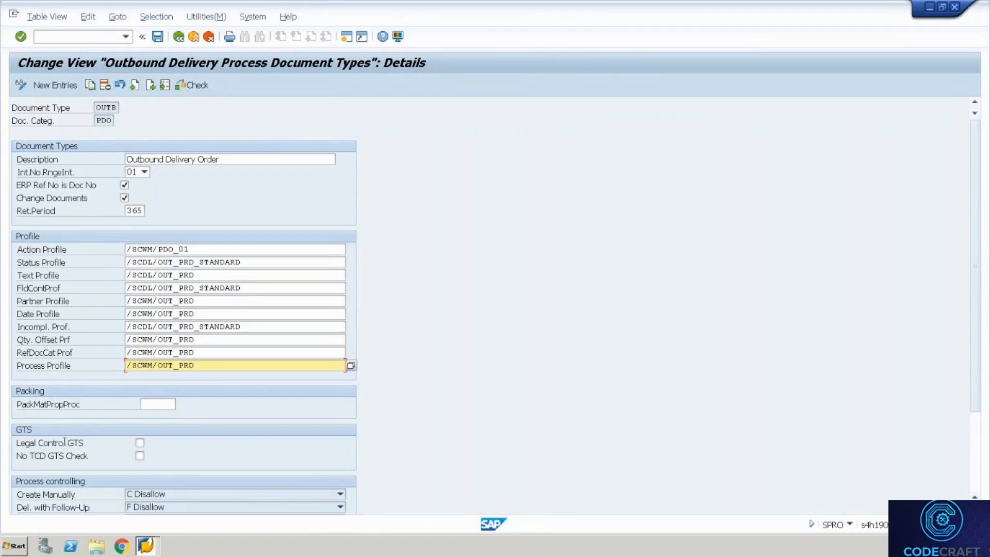
pyautogui.moveTo(196, 366); pyautogui.dragTo(124, 364)
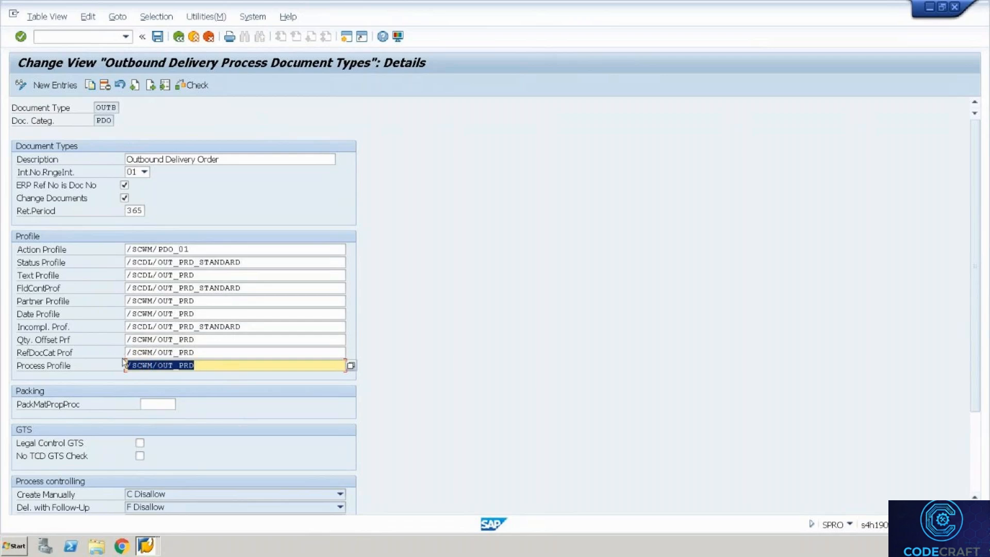
pyautogui.click(124, 364)
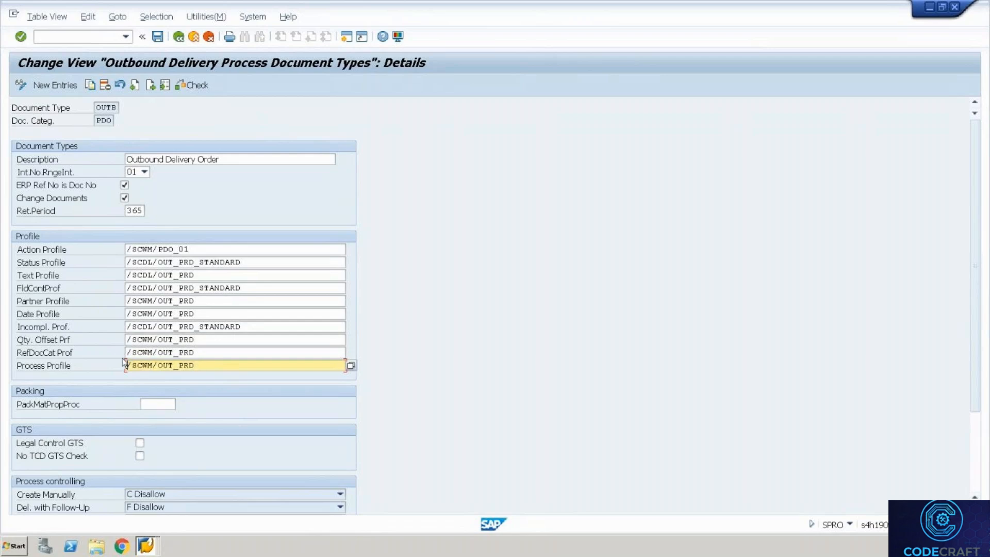
pyautogui.click(176, 45)
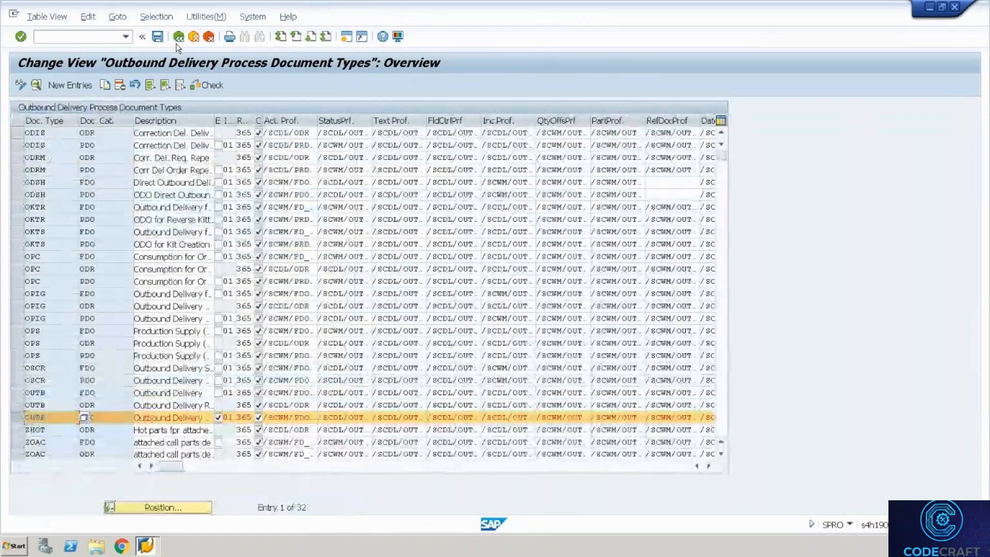
pyautogui.click(177, 45)
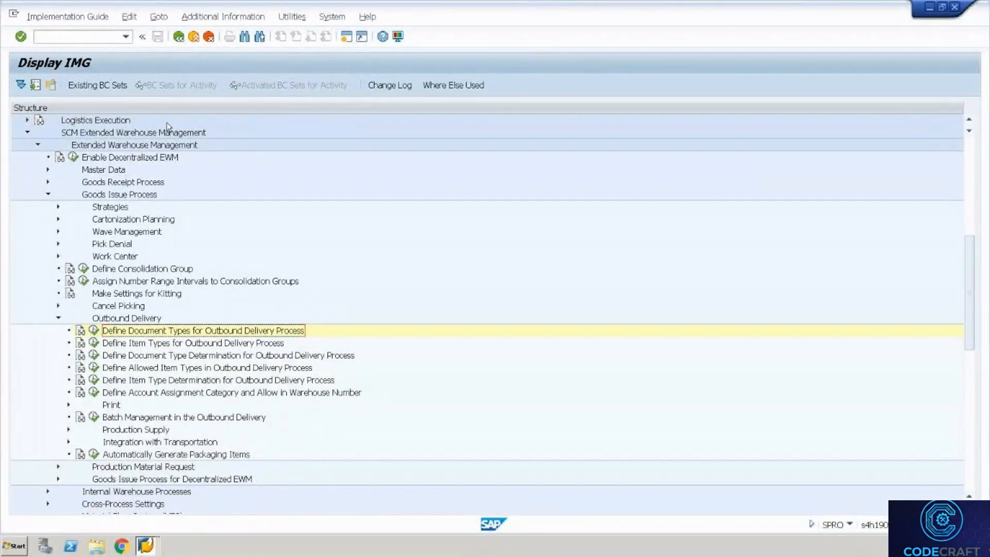
# Under Cross-Process Settings > Delivery - Warehouse Request, run Define Process Profile for Document Header.
pyautogui.click(46, 194)
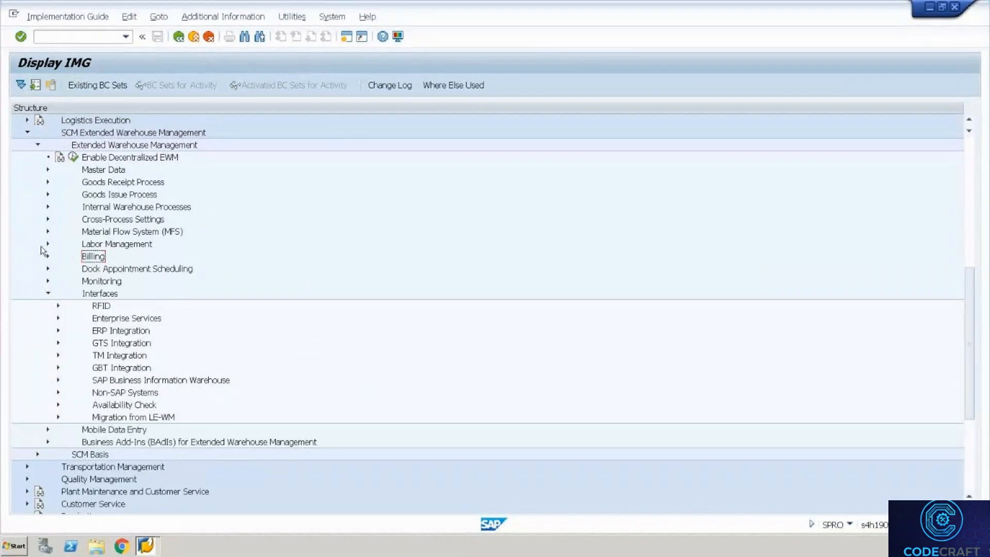
pyautogui.click(48, 219)
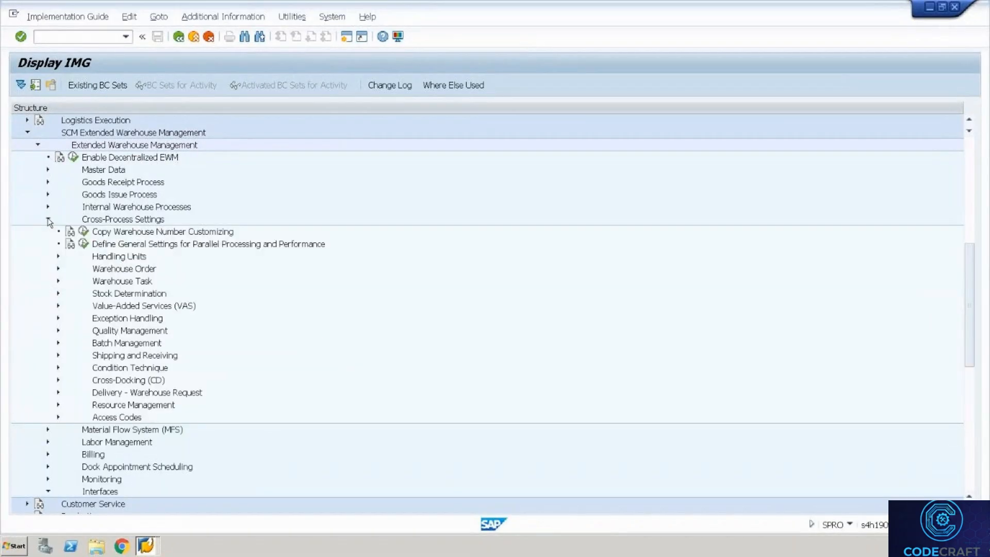
pyautogui.click(58, 392)
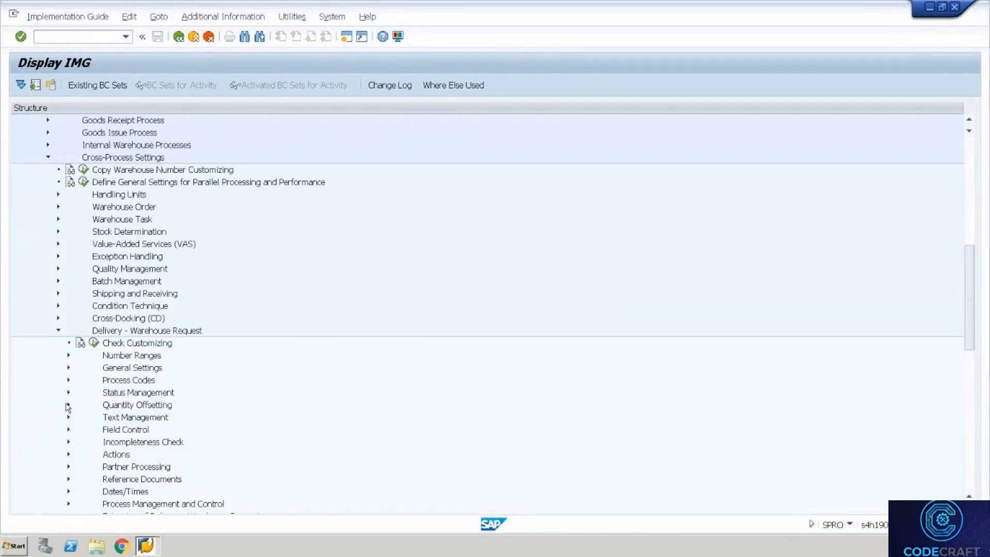
pyautogui.click(68, 504)
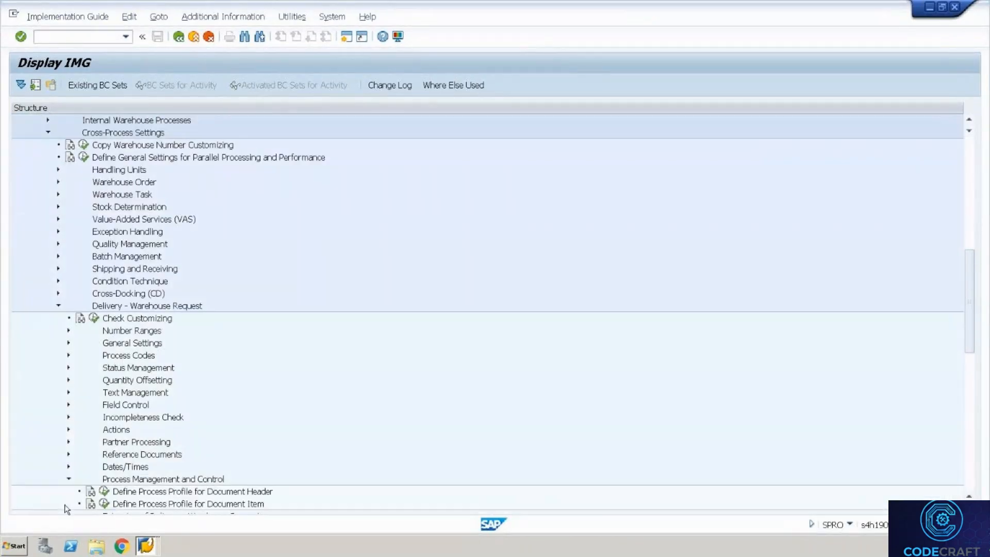
pyautogui.click(104, 491)
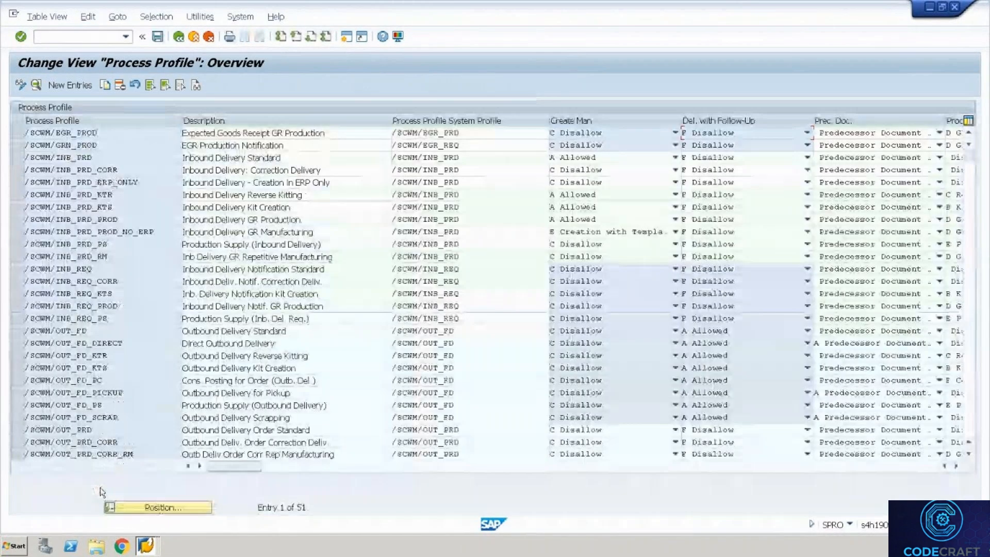
# Position the Process Profile list on /SCWM/OUT_PRD and open its details.
pyautogui.click(126, 508)
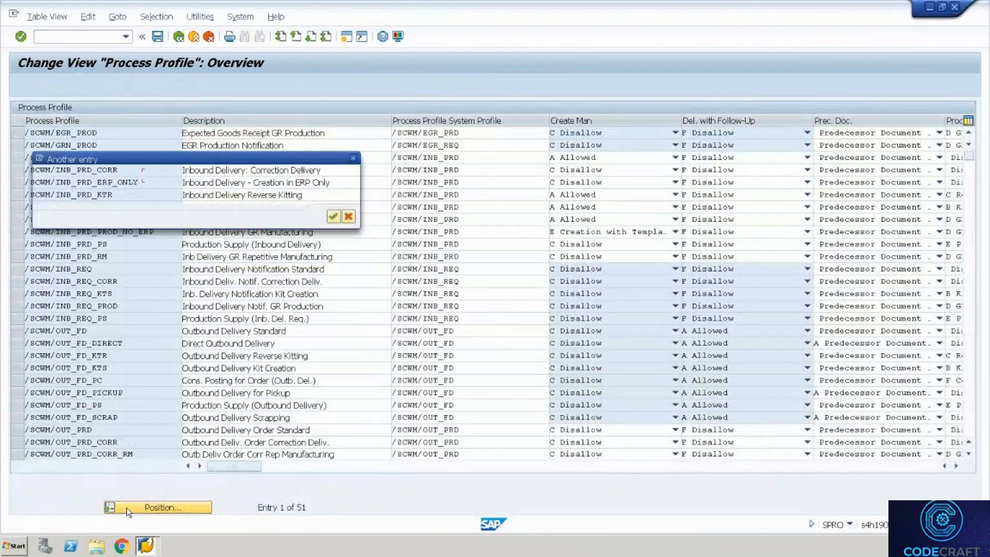
pyautogui.press('Return')
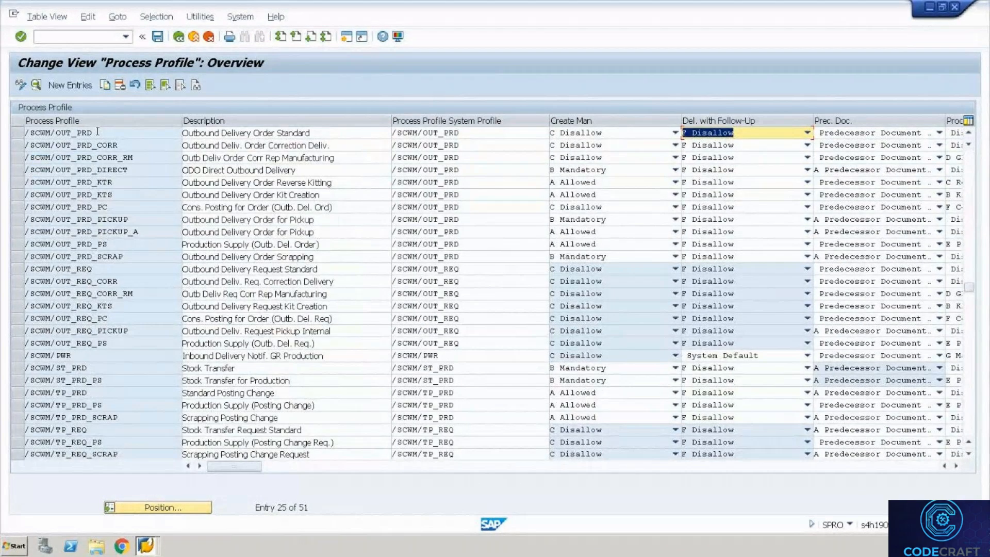
pyautogui.doubleClick(96, 130)
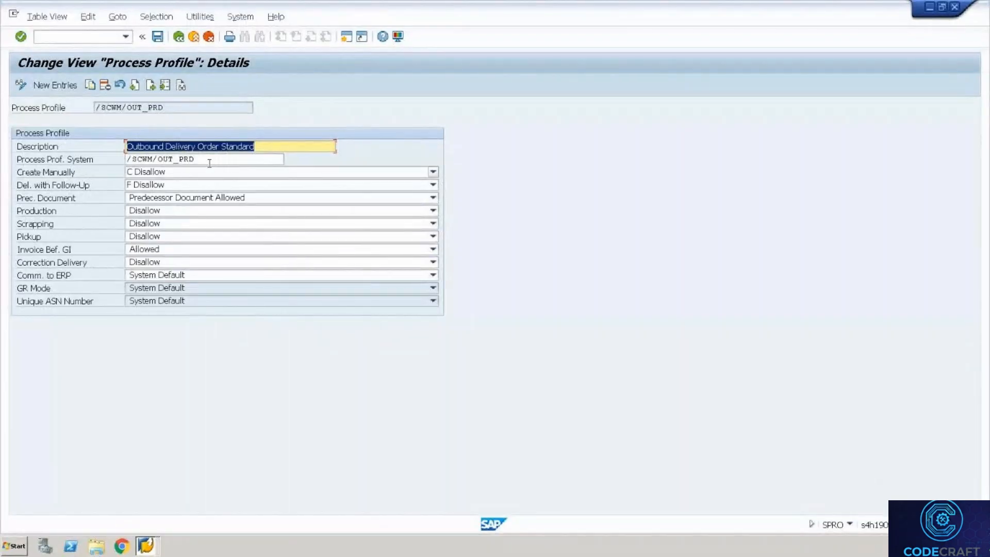
# Check that GR Mode stays at System Default, then return to the Process Profile list.
pyautogui.click(207, 159)
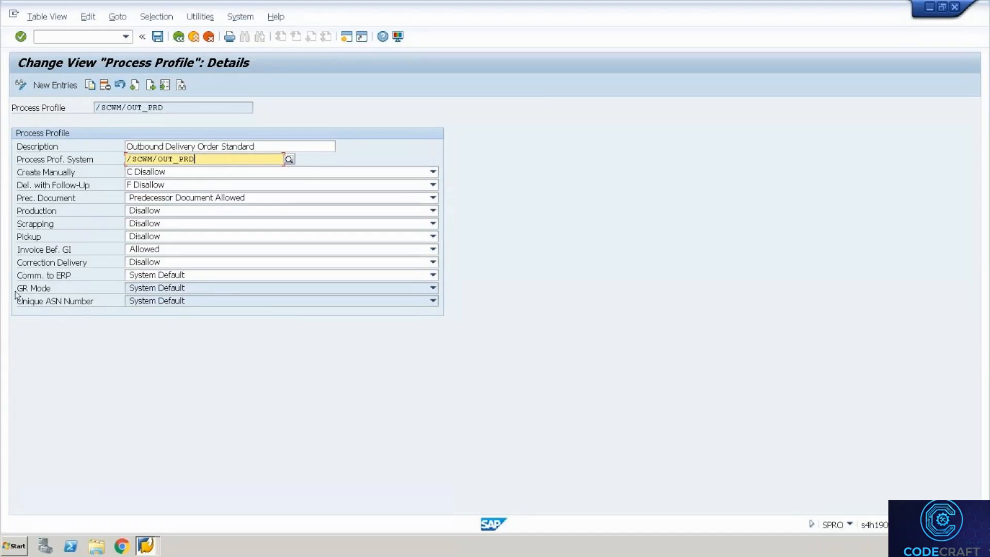
pyautogui.click(135, 288)
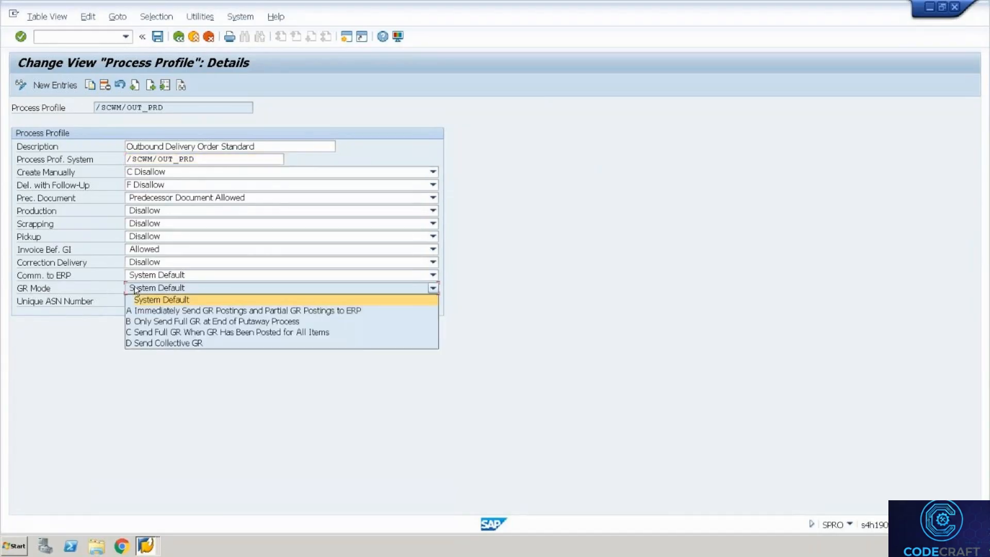
pyautogui.click(105, 363)
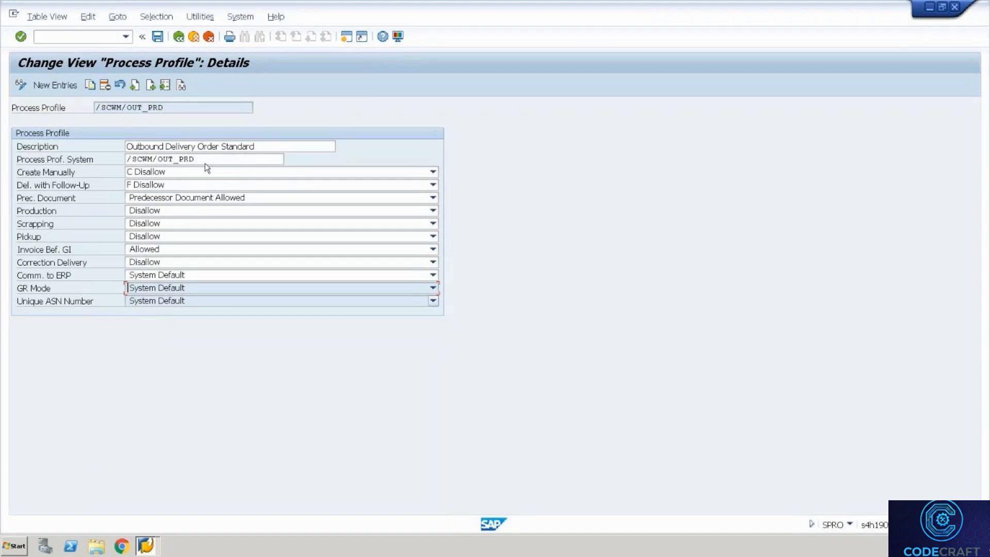
pyautogui.click(178, 37)
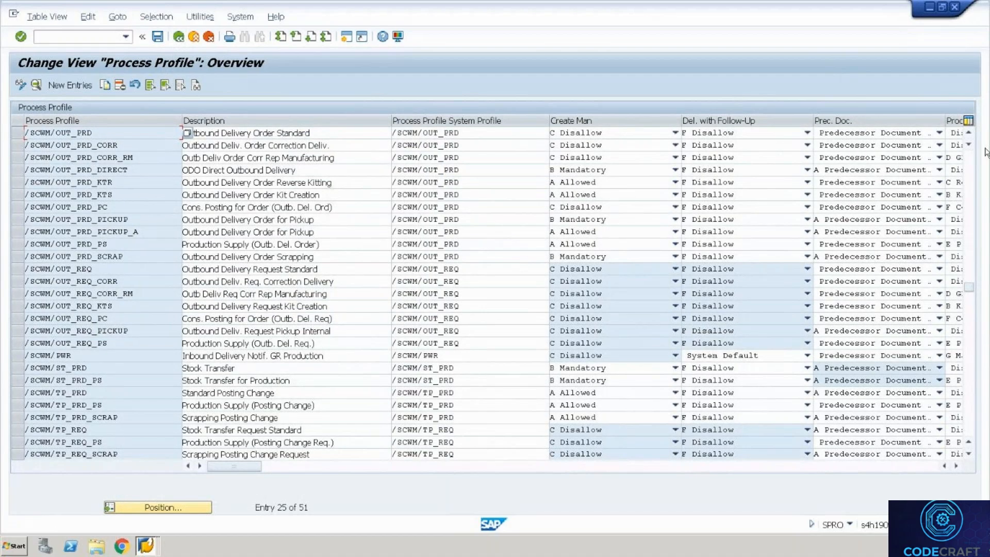
# Scroll back to the top and view /SCWM/INB_PRD's details, then return to the IMG tree.
pyautogui.click(969, 169)
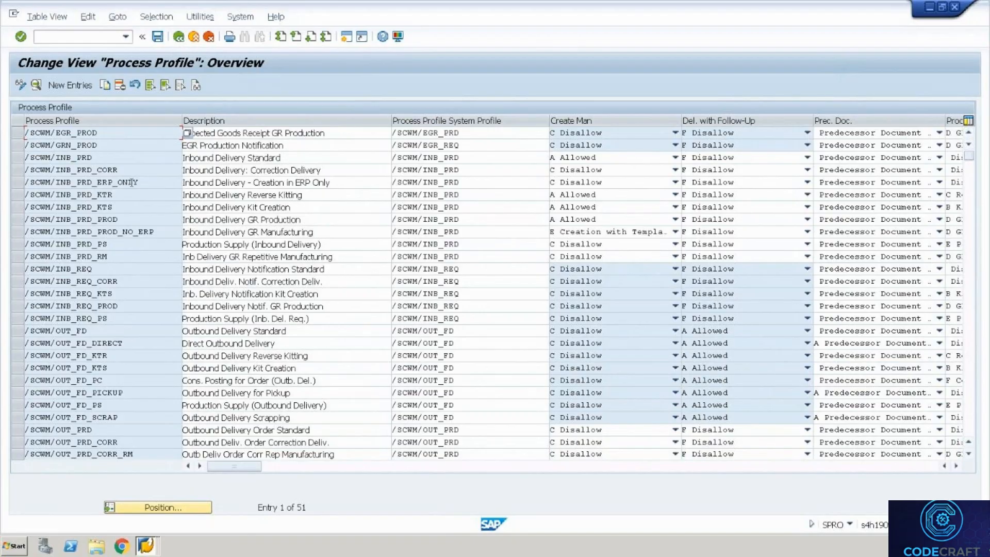
pyautogui.doubleClick(86, 157)
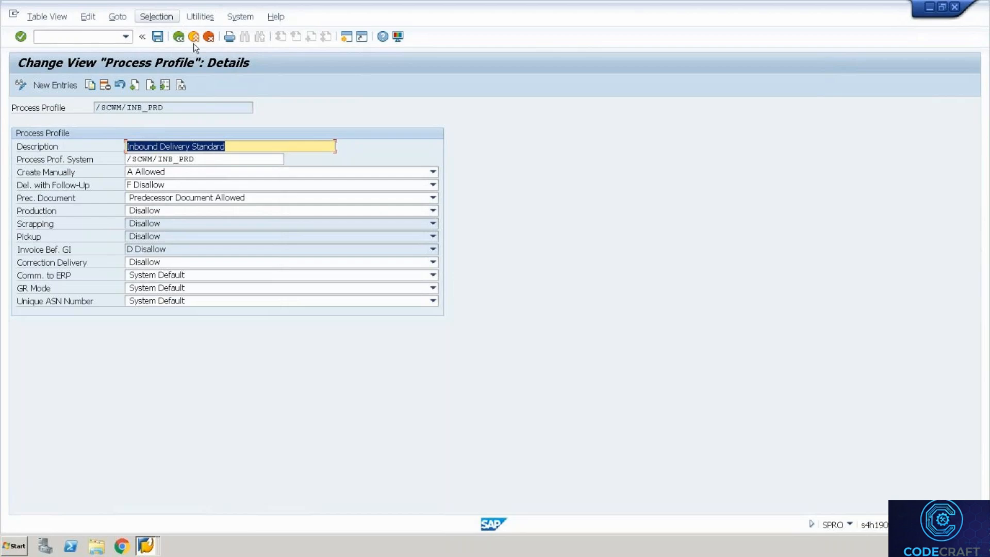
pyautogui.click(178, 38)
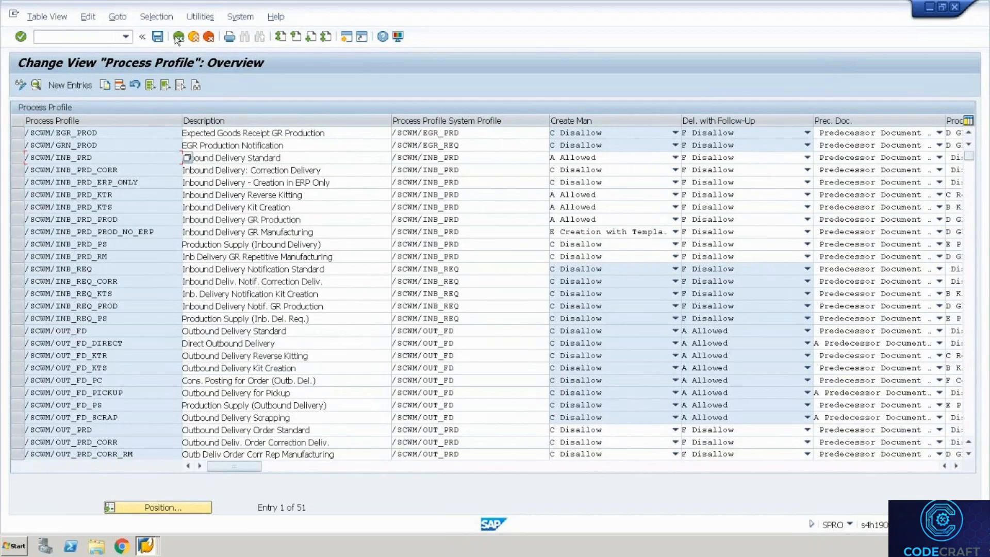
pyautogui.click(177, 38)
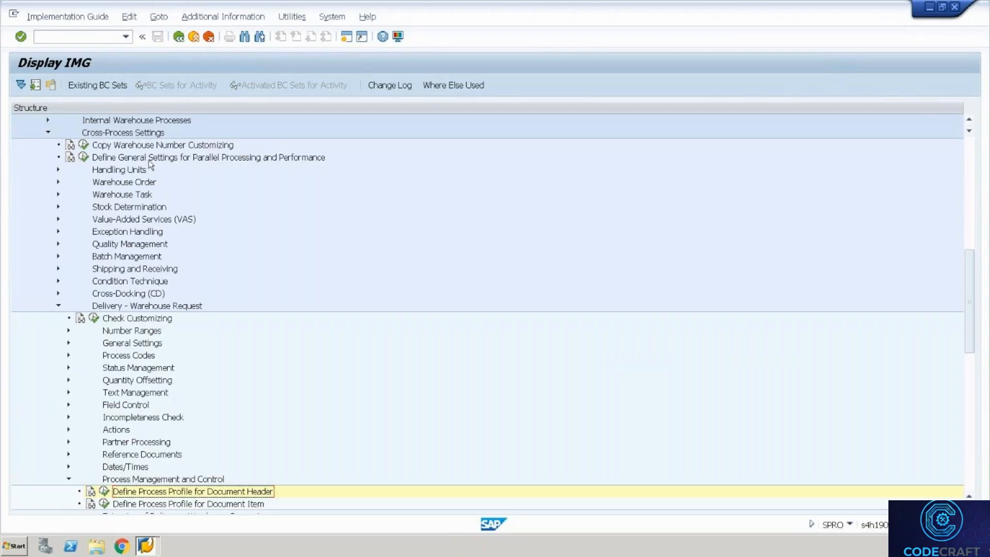
# Collapse Cross-Process Settings and run Define Item Types for Outbound Delivery Process under Goods Issue Process.
pyautogui.click(145, 124)
pyautogui.press('Up')
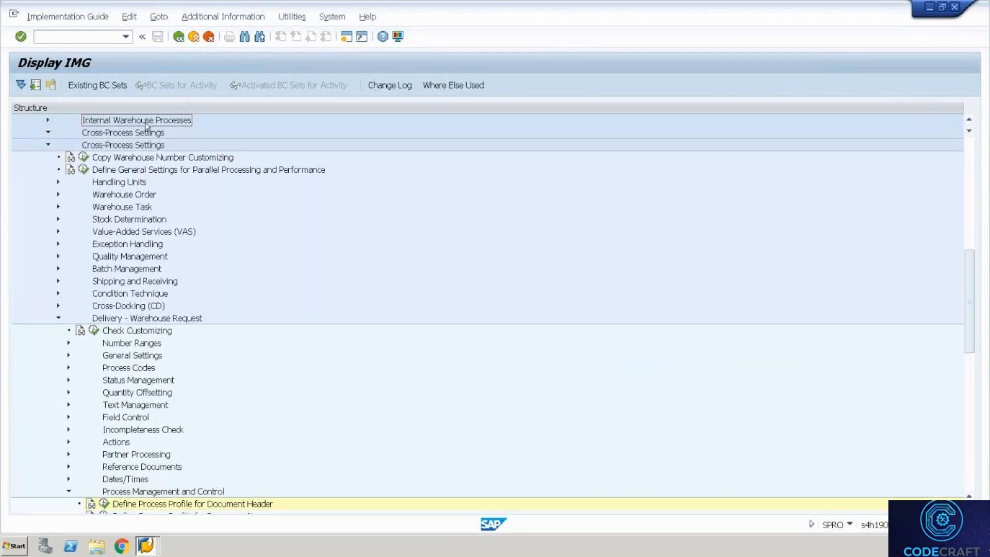
pyautogui.press('Up')
pyautogui.press('Up')
pyautogui.press('Up')
pyautogui.press('Up')
pyautogui.press('Up')
pyautogui.press('Up')
pyautogui.press('Up')
pyautogui.press('Up')
pyautogui.press('Up')
pyautogui.press('Up')
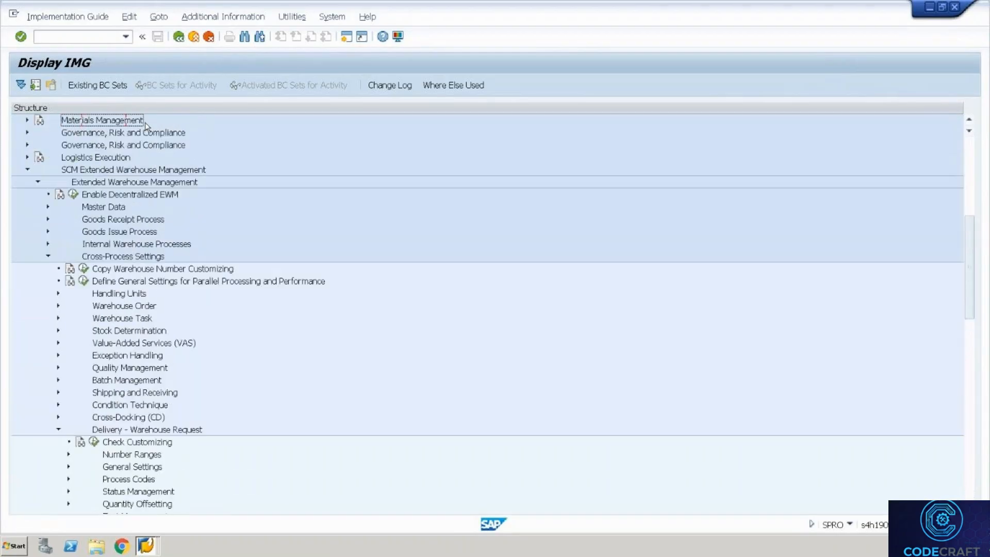
pyautogui.click(47, 269)
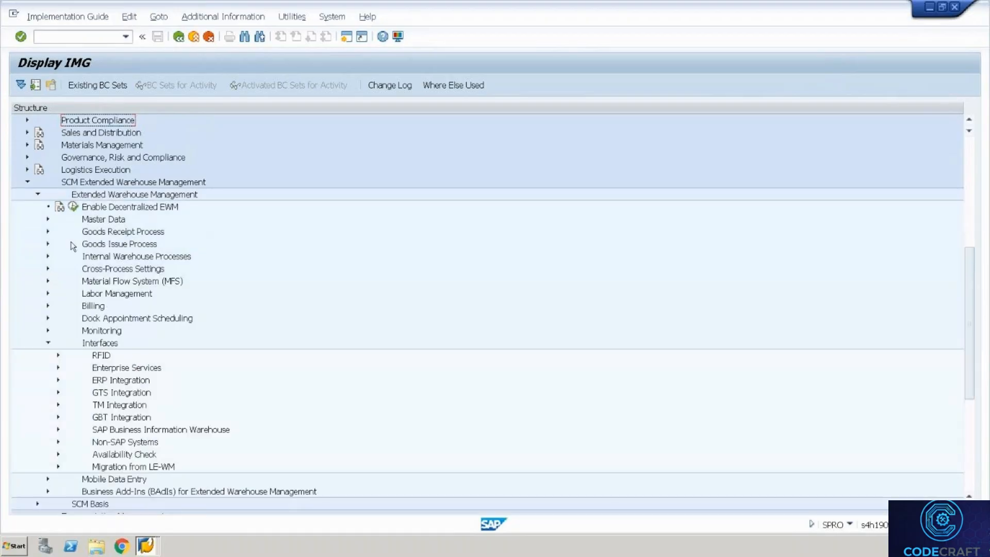
pyautogui.click(48, 244)
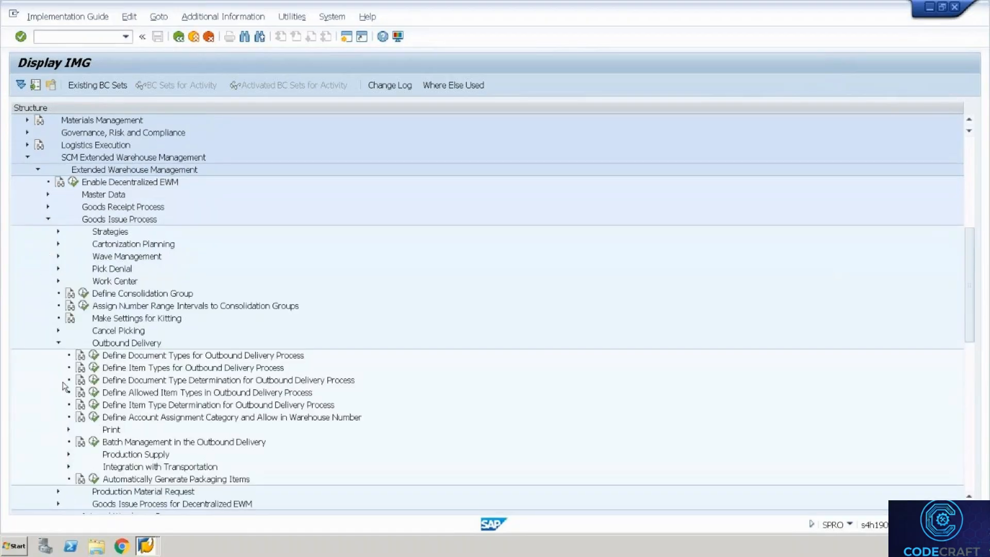
pyautogui.click(95, 368)
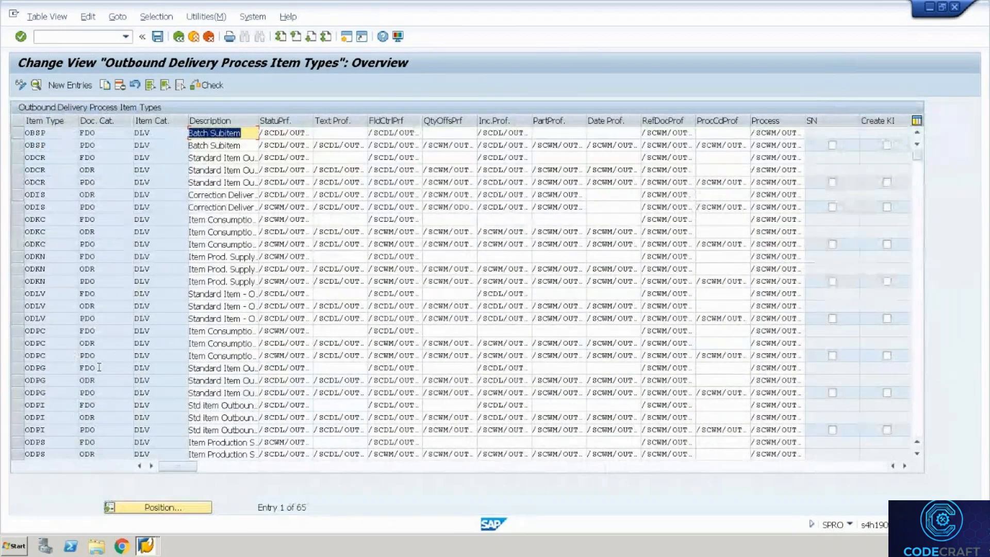
# Review item type ODLV details for category PDO, then return to the IMG tree.
pyautogui.click(97, 318)
pyautogui.doubleClick(97, 317)
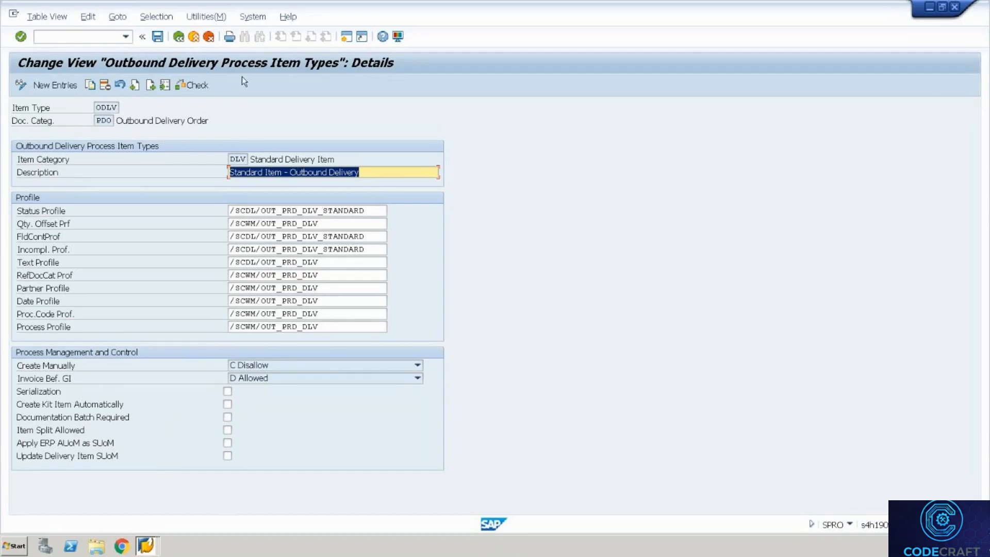
pyautogui.click(179, 37)
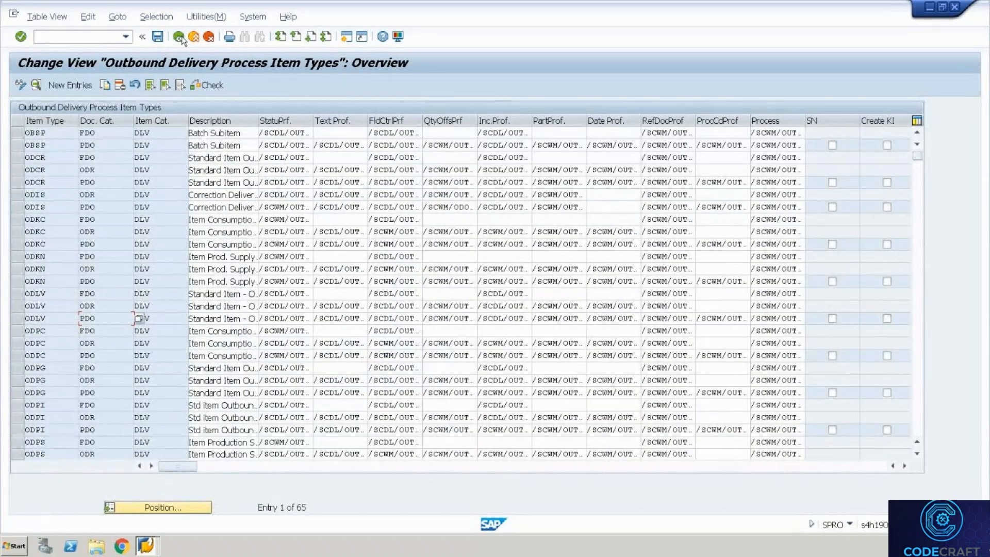
pyautogui.click(179, 38)
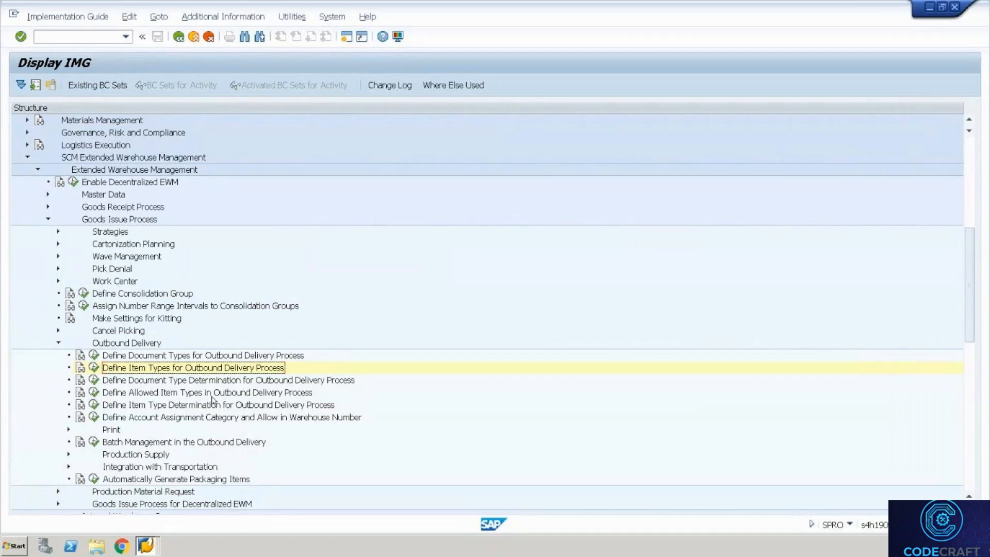
# Leave the full-screen remote session and mute the microphone in the GoTo meeting.
pyautogui.press('ctrl+alt+Break')
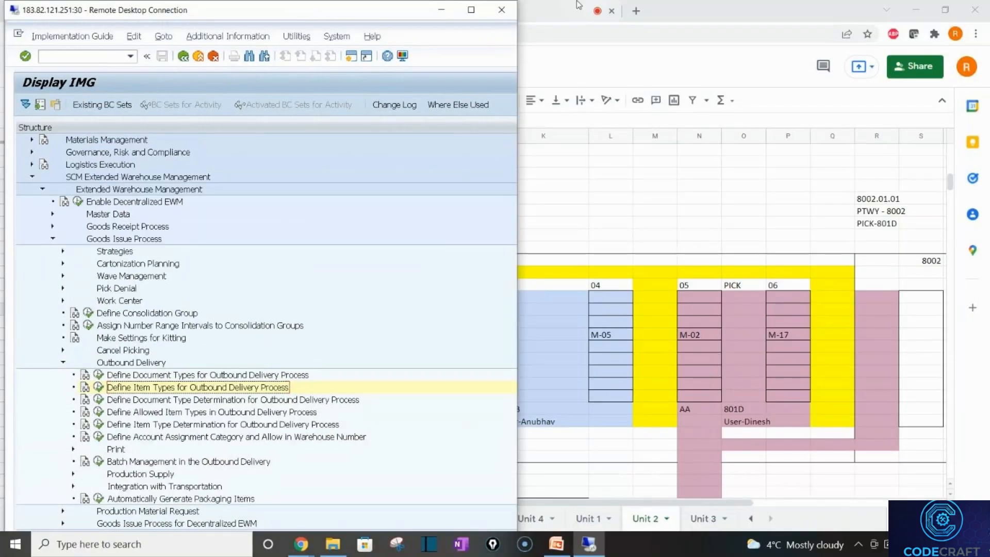
pyautogui.click(526, 10)
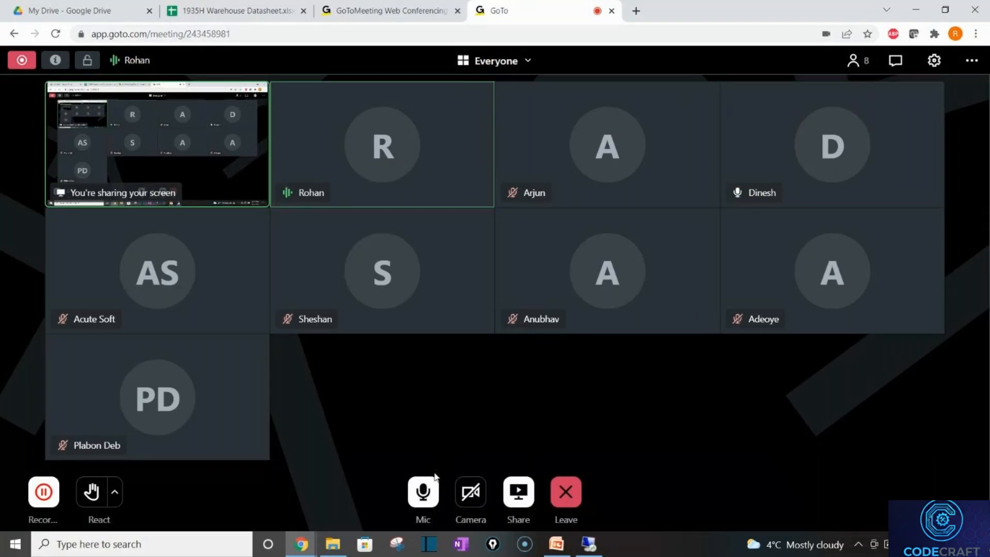
pyautogui.click(432, 493)
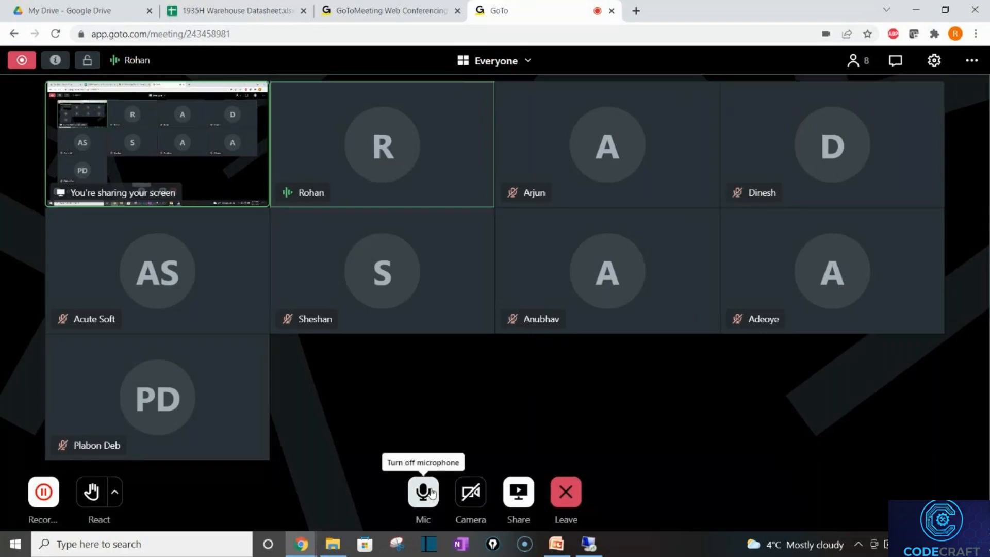
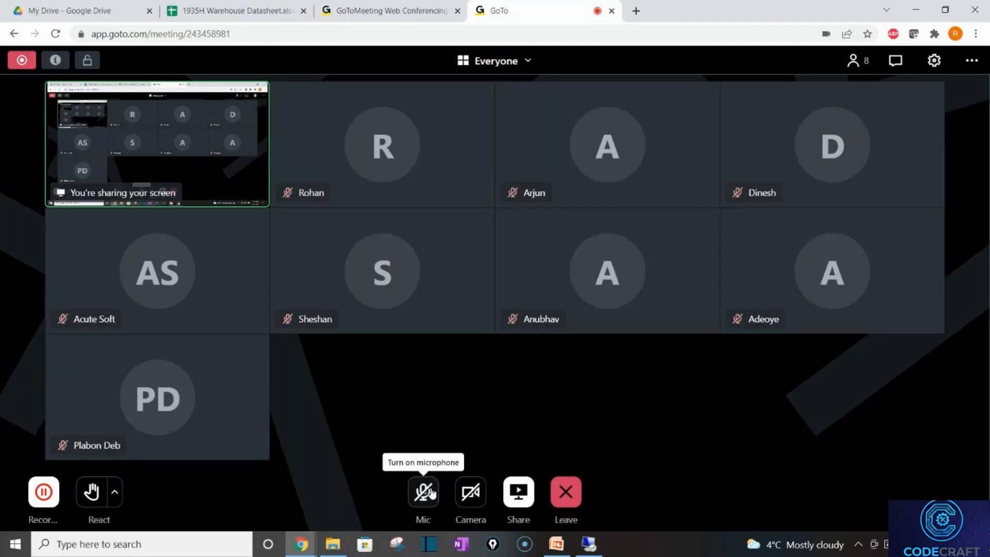
# Unmute the meeting microphone and bring the File Explorer window to the front.
pyautogui.click(423, 492)
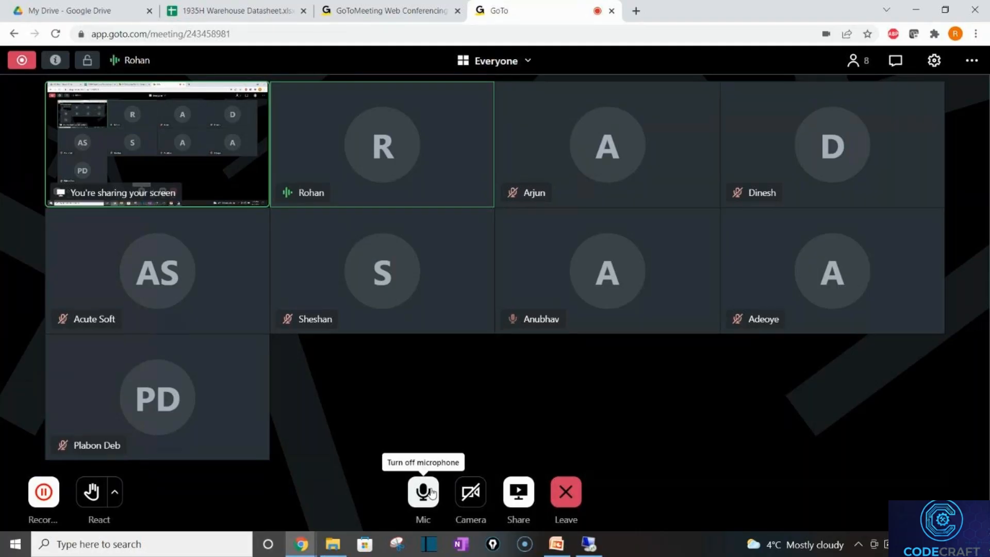
pyautogui.click(334, 544)
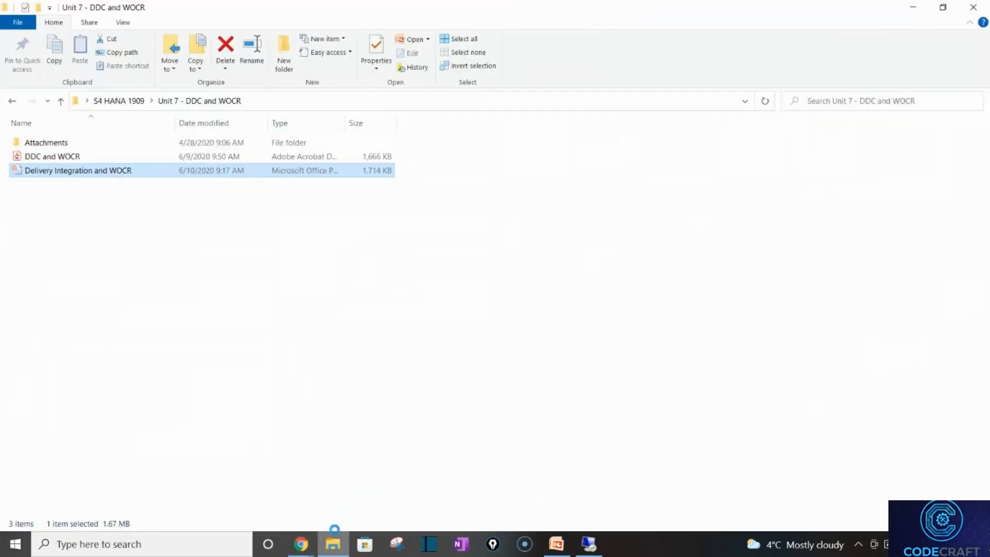
# Open the Unit 8 - Storage Control folder under S4 HANA 1909, then minimize File Explorer.
pyautogui.click(129, 107)
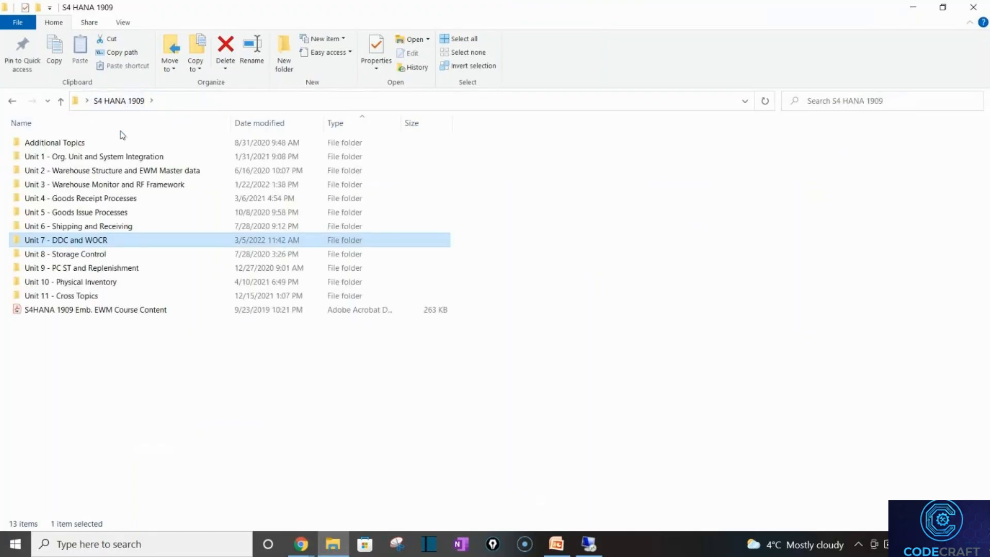
pyautogui.doubleClick(100, 255)
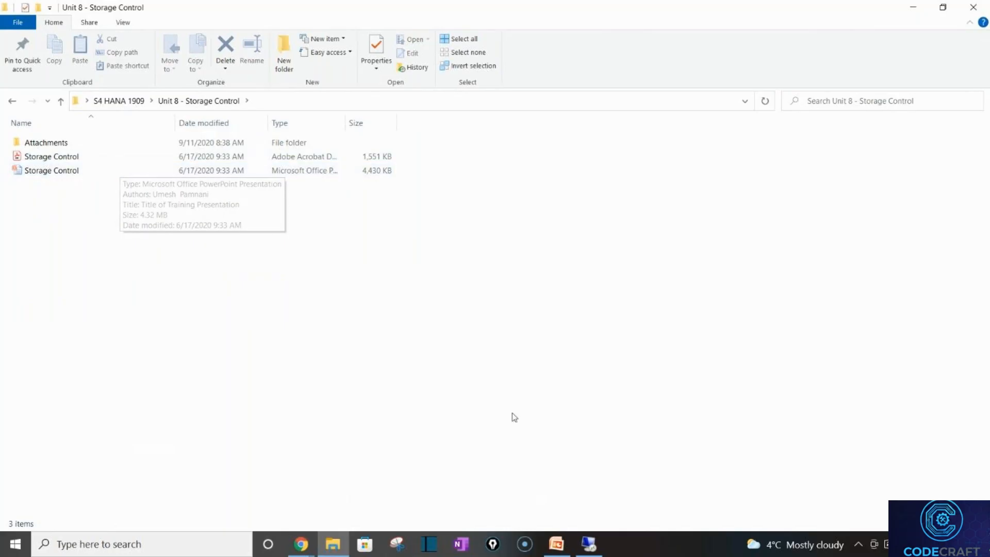
pyautogui.click(913, 8)
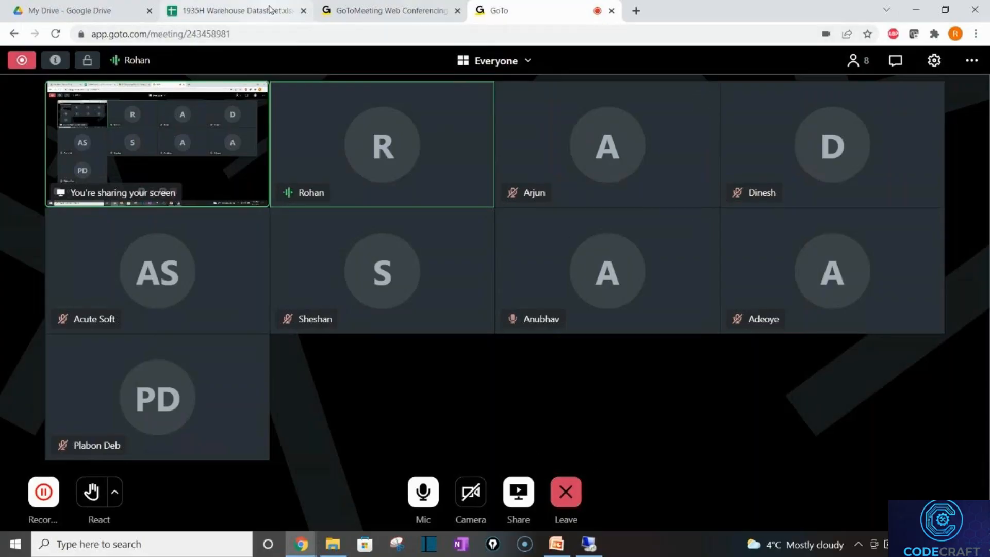
# Switch to the 1935H Warehouse Datasheet and open its Warehouse Layout sheet.
pyautogui.click(237, 10)
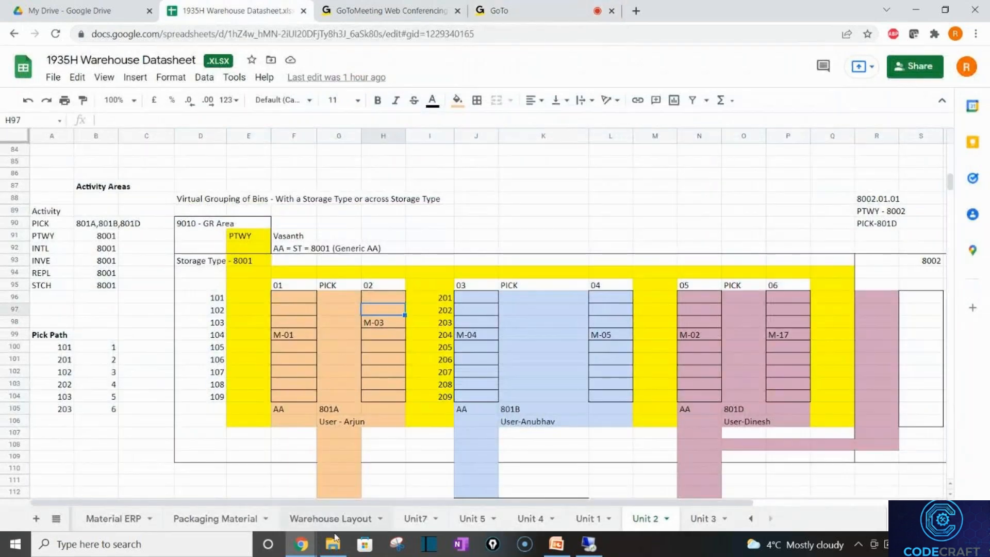
pyautogui.click(752, 519)
pyautogui.click(753, 519)
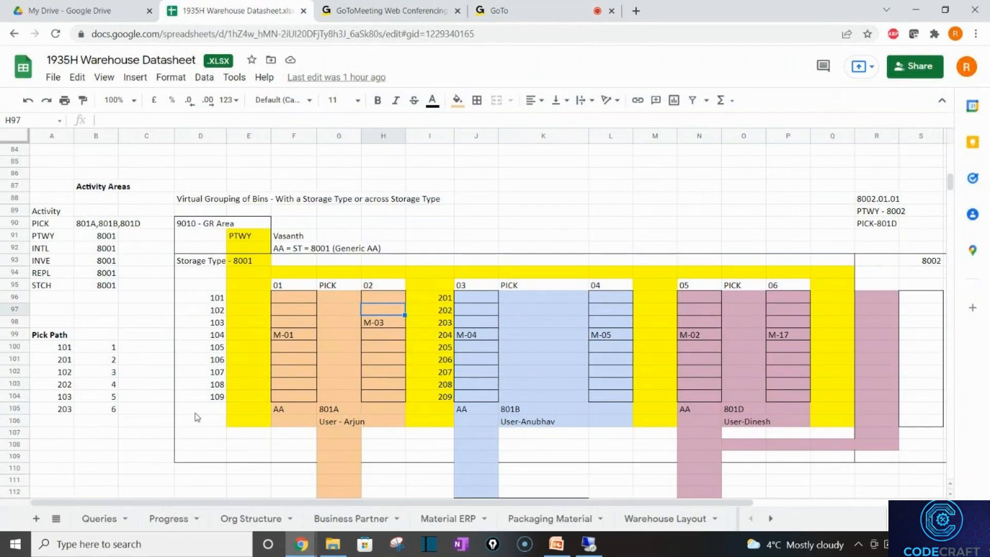
pyautogui.moveTo(545, 537)
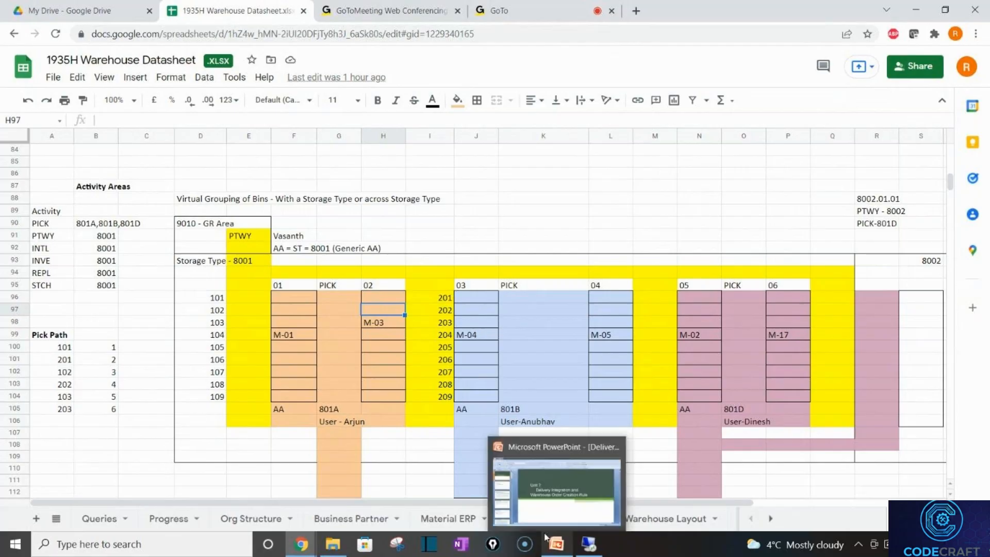
pyautogui.click(673, 521)
# Inspect the Pump Storage, Packing and Gi-zone cells of the WH35 floor plan, then add a blank sheet.
pyautogui.click(671, 379)
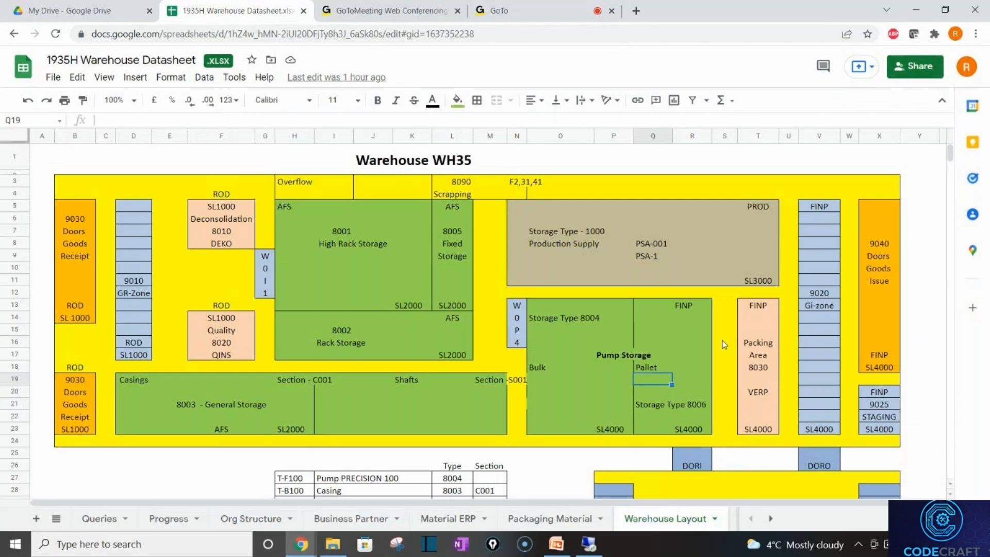
pyautogui.click(809, 332)
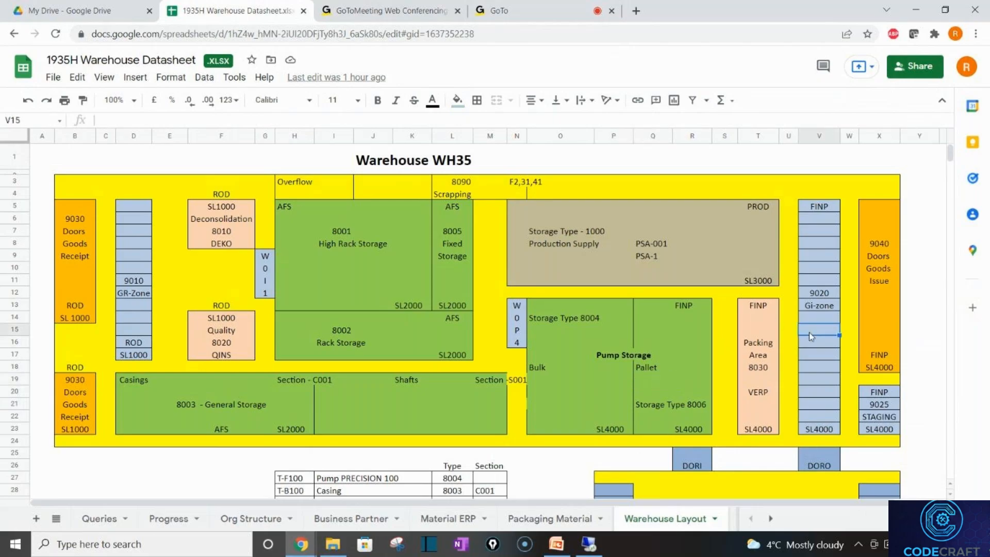
pyautogui.click(694, 345)
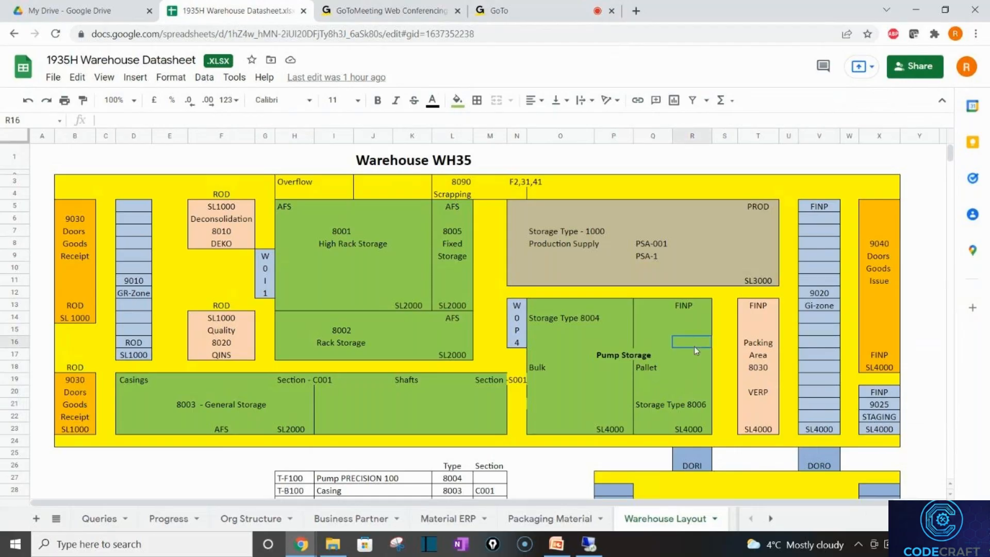
pyautogui.click(763, 347)
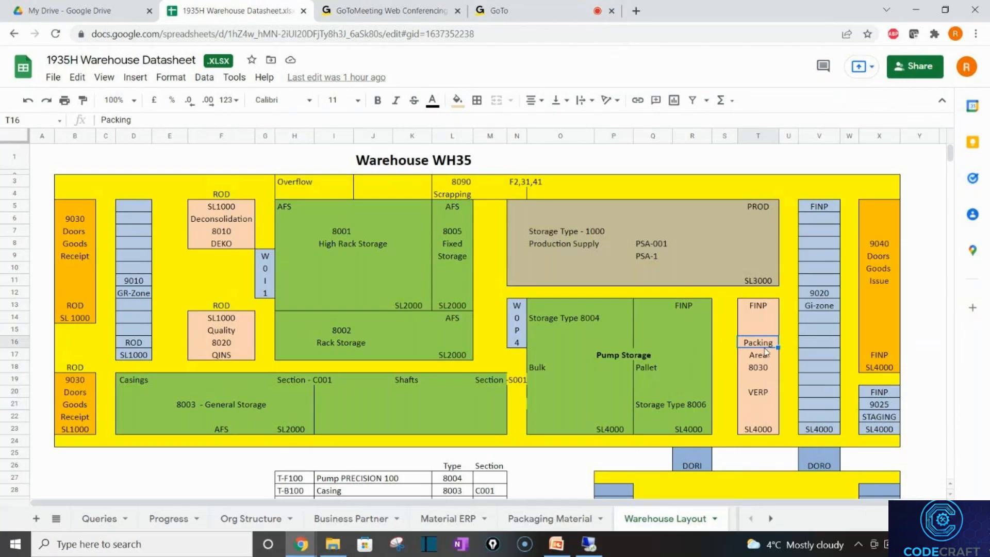
pyautogui.click(819, 327)
pyautogui.click(829, 367)
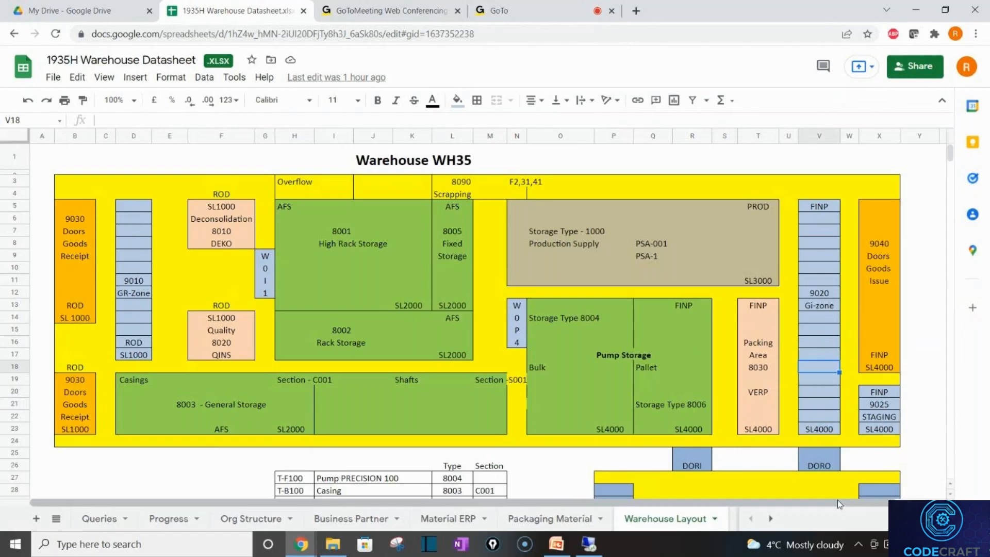
pyautogui.click(771, 519)
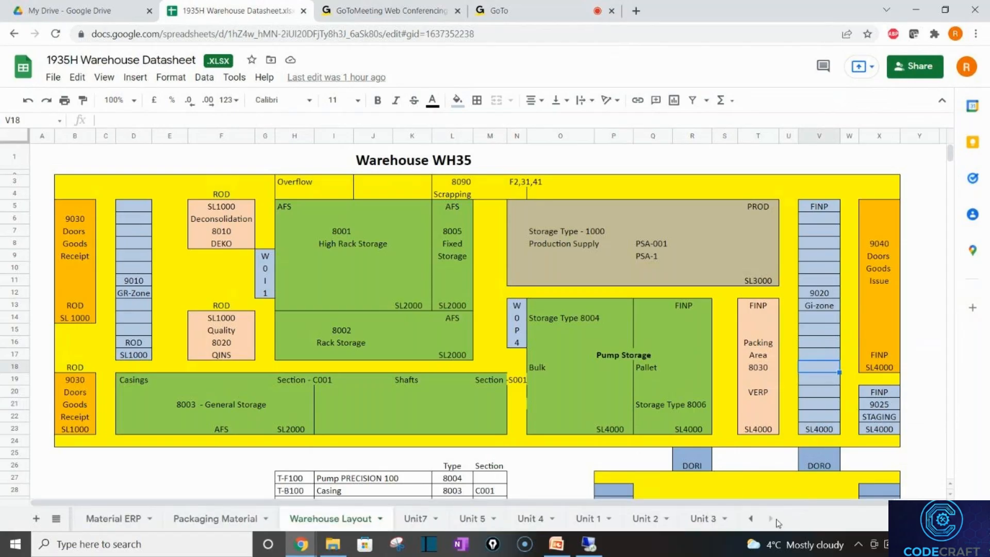
pyautogui.click(35, 518)
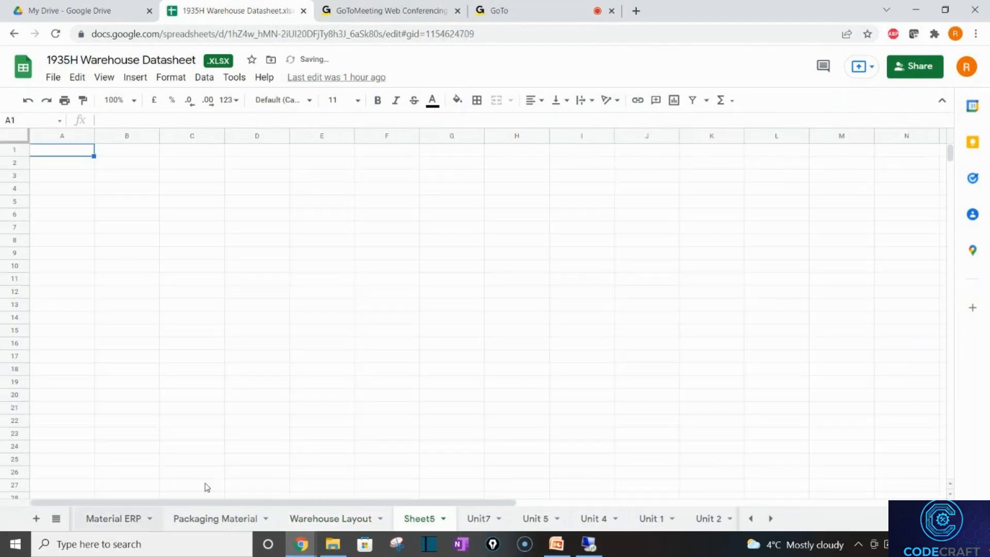
# Rename the new sheet to 'Unit 8' and enter 'Storage Control' in B2.
pyautogui.doubleClick(406, 518)
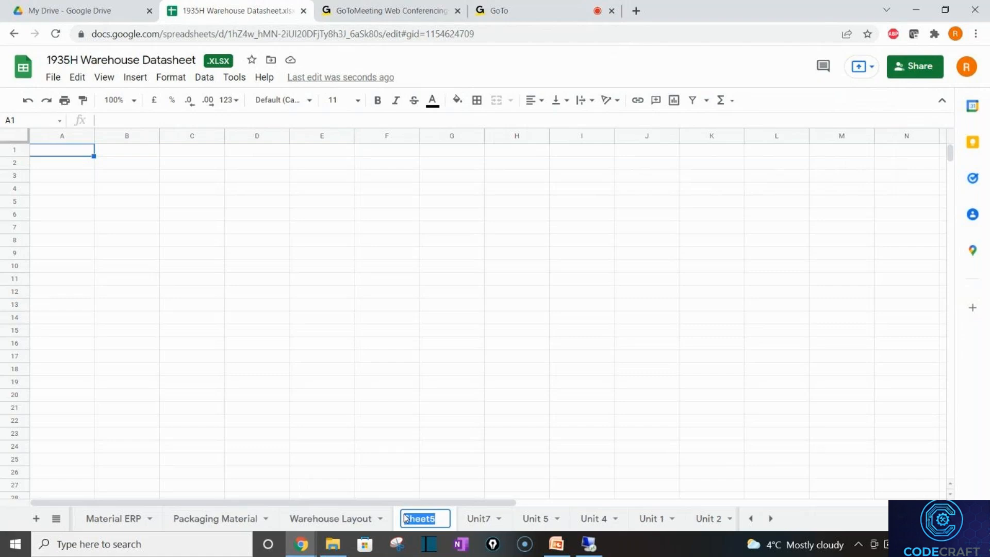
pyautogui.write('Unit 8')
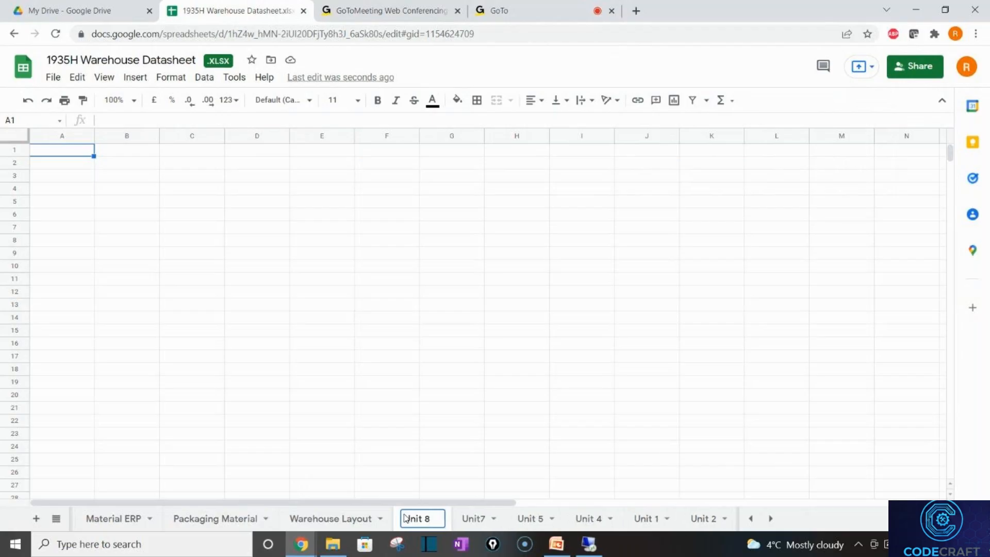
pyautogui.click(131, 168)
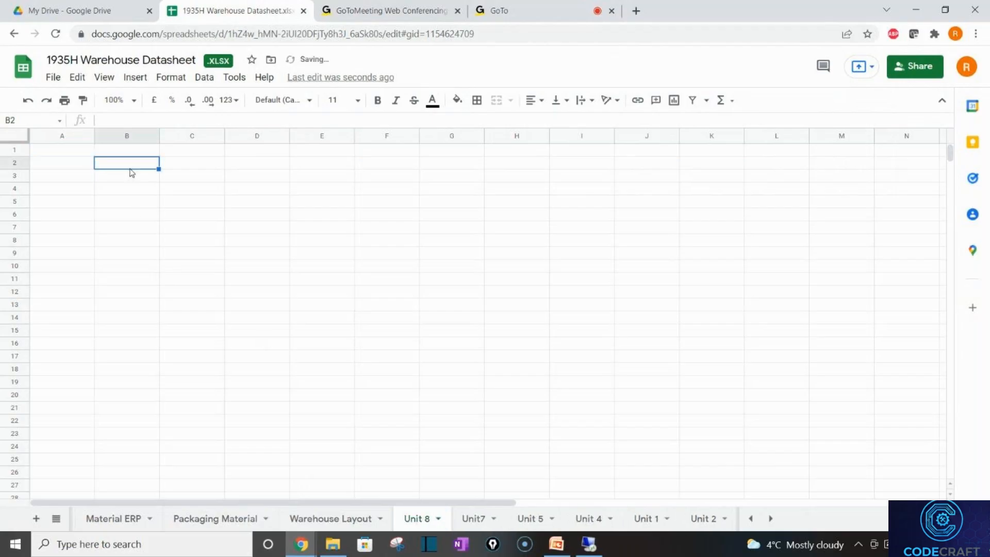
pyautogui.write('Storage Co')
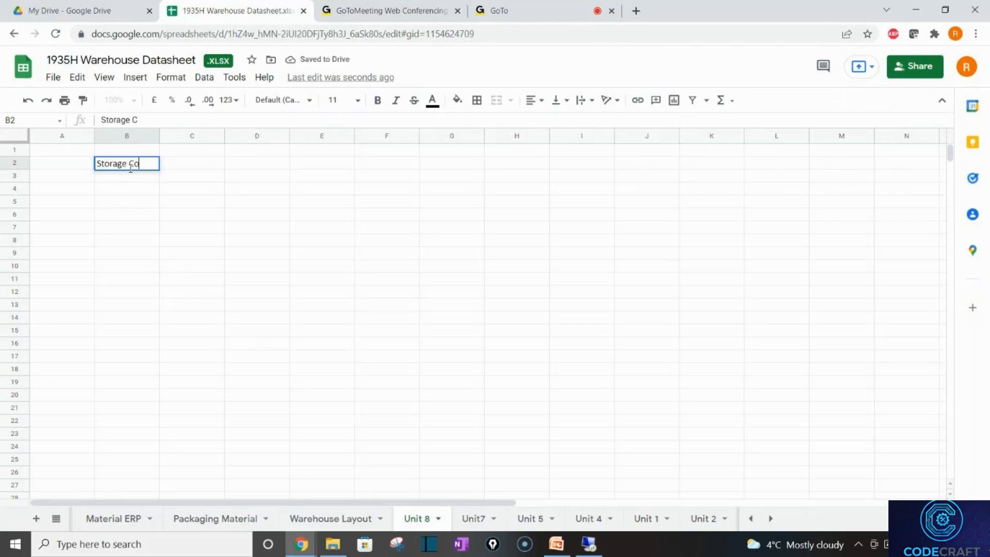
pyautogui.write('ntrol')
pyautogui.press('Return')
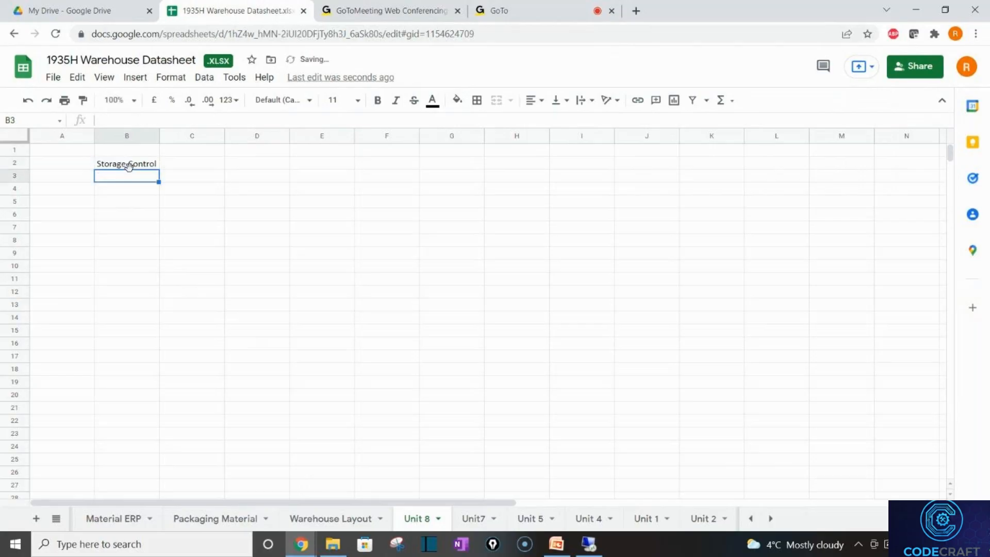
# Enter 'Inbound' in C3 and 'Outbound' in C4, fixing the typo in Inbound.
pyautogui.press('Tab')
pyautogui.press('Return')
pyautogui.press('Tab')
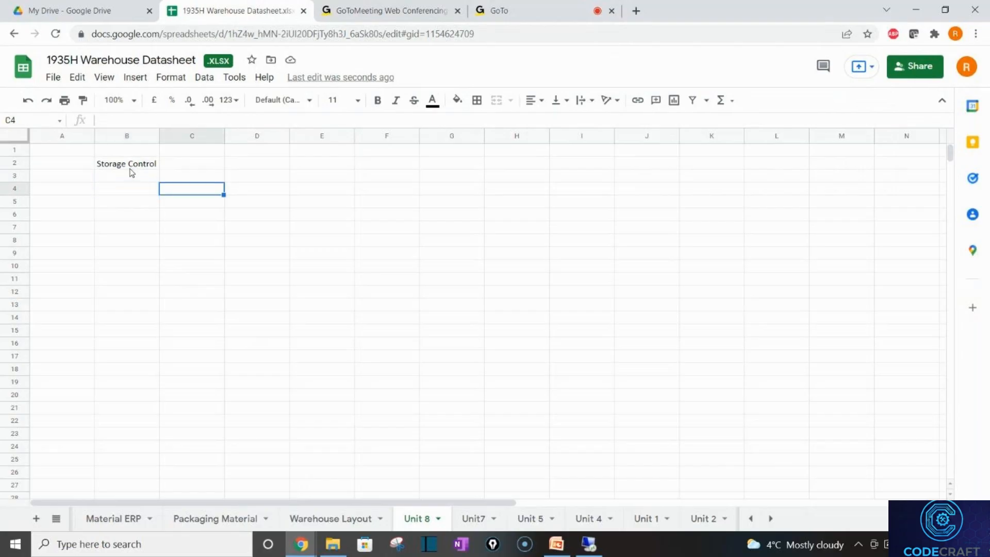
pyautogui.press('Up')
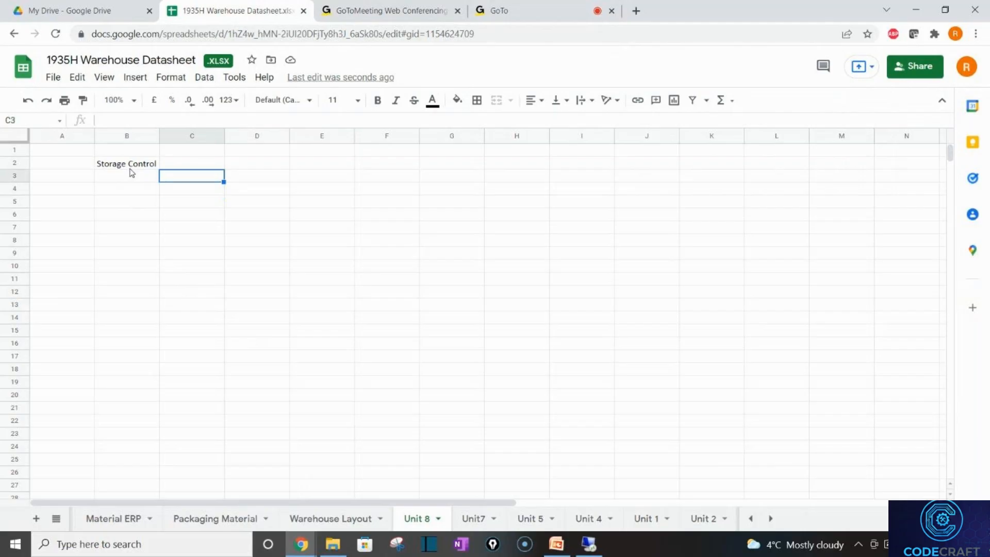
pyautogui.write('Inboiun')
pyautogui.press('BackSpace')
pyautogui.press('BackSpace')
pyautogui.press('BackSpace')
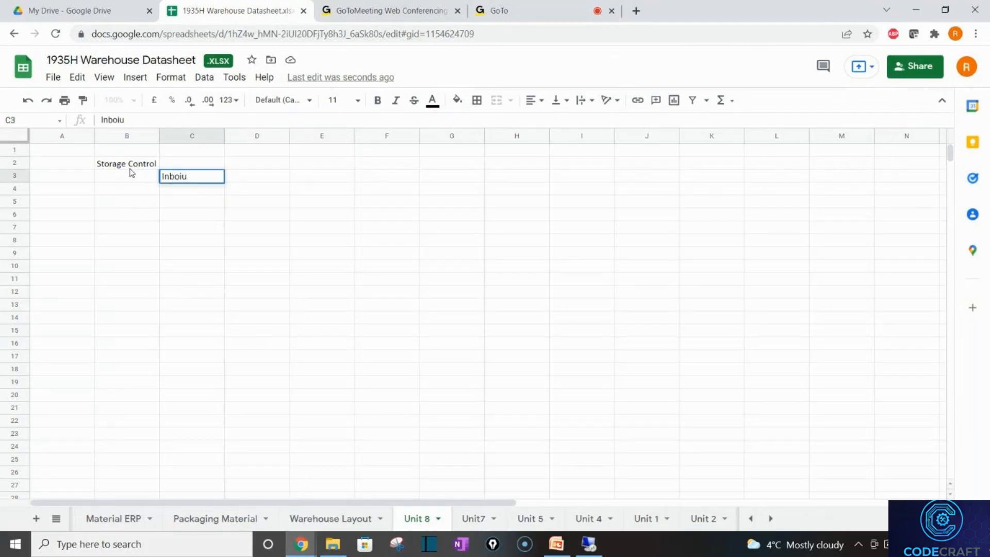
pyautogui.write('und')
pyautogui.press('Return')
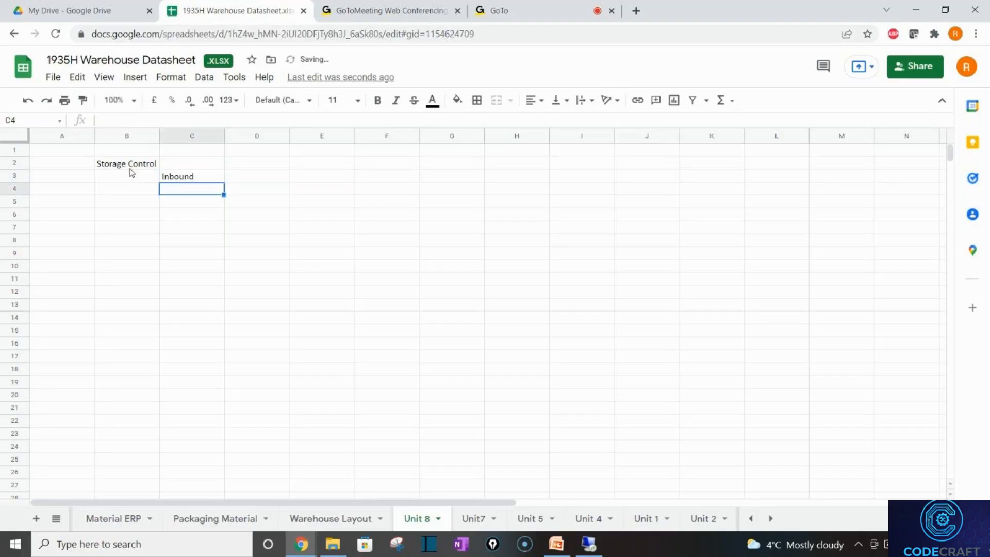
pyautogui.write('Outb')
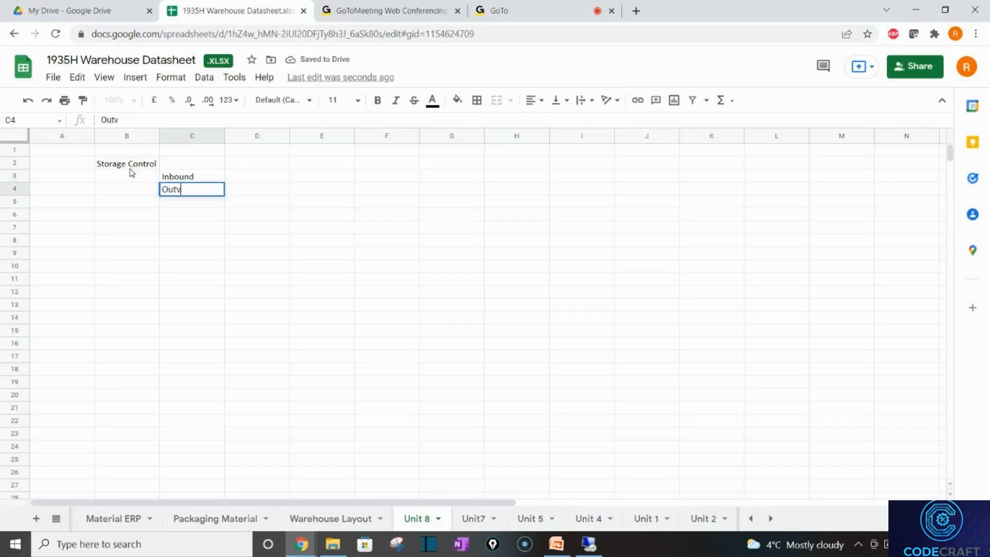
pyautogui.write('ound')
pyautogui.press('Return')
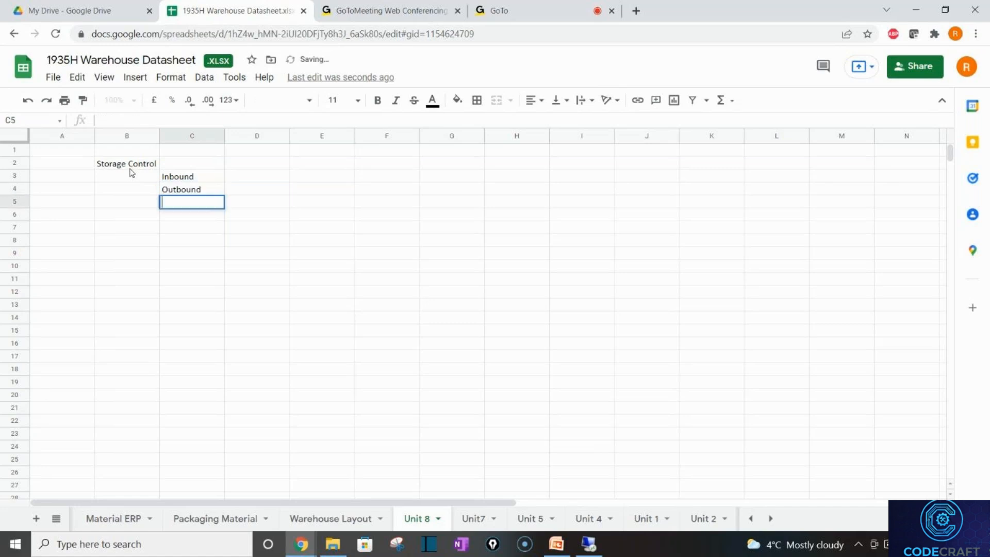
pyautogui.press('Return')
pyautogui.press('Return')
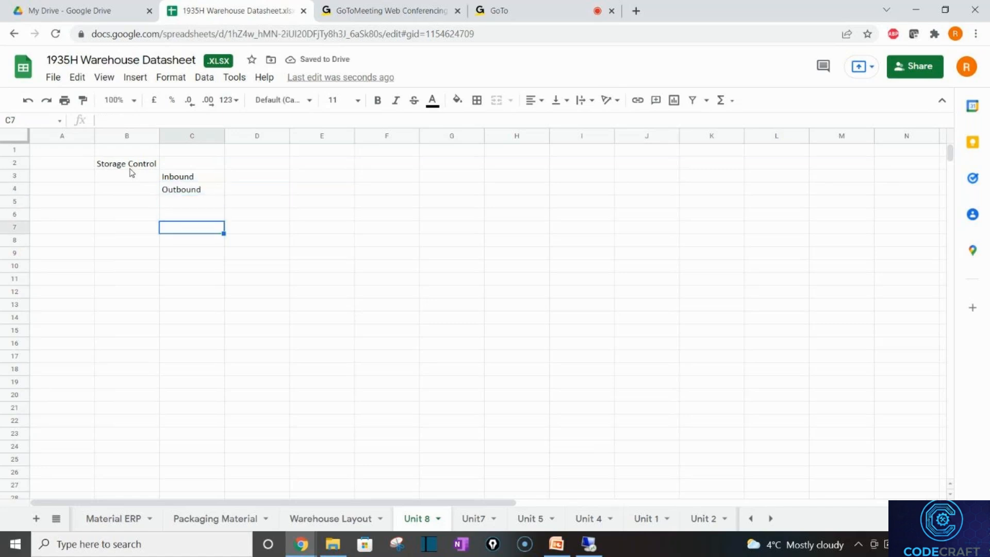
pyautogui.click(131, 172)
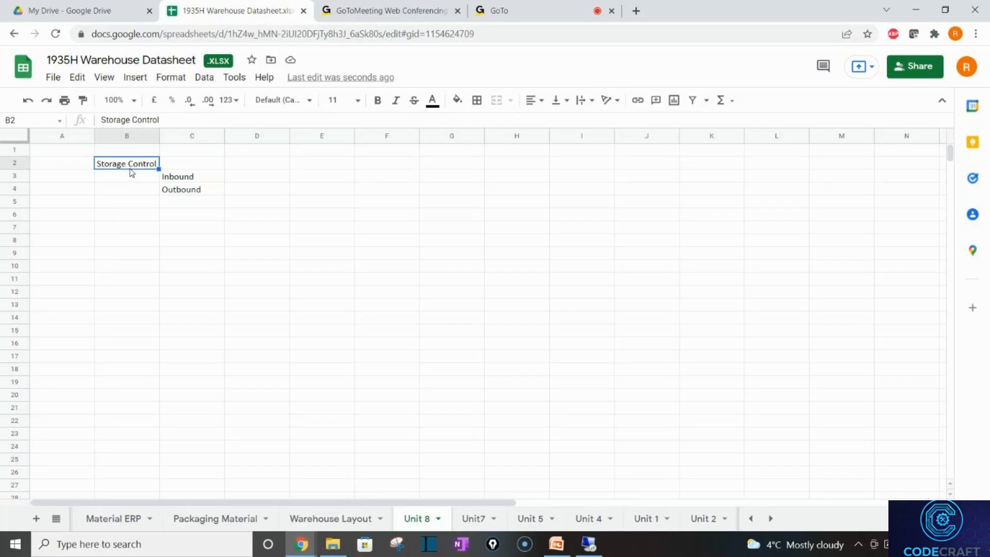
# Enter '(Inbound/Outbound/Internal)' in C2 beside Storage Control.
pyautogui.click(179, 182)
pyautogui.doubleClick(176, 163)
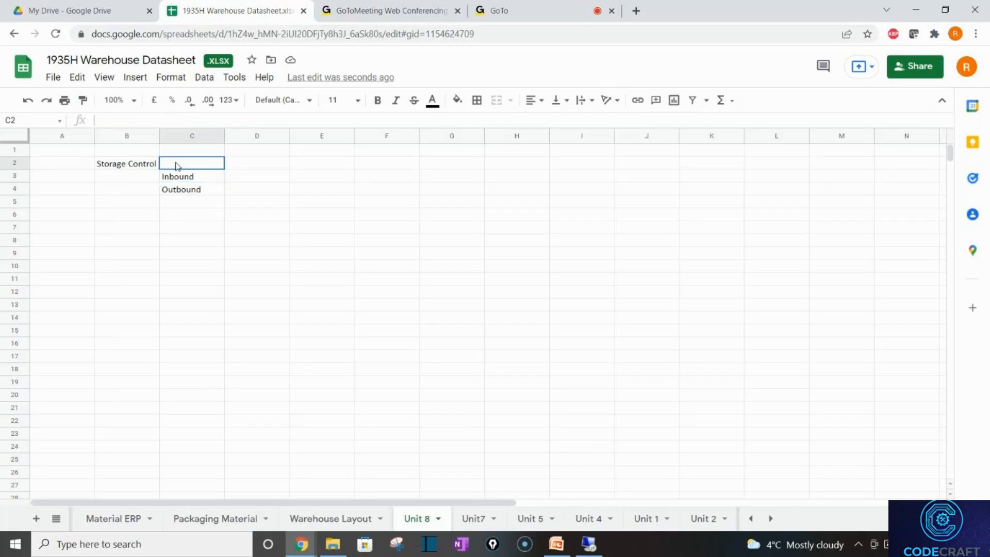
pyautogui.write('(')
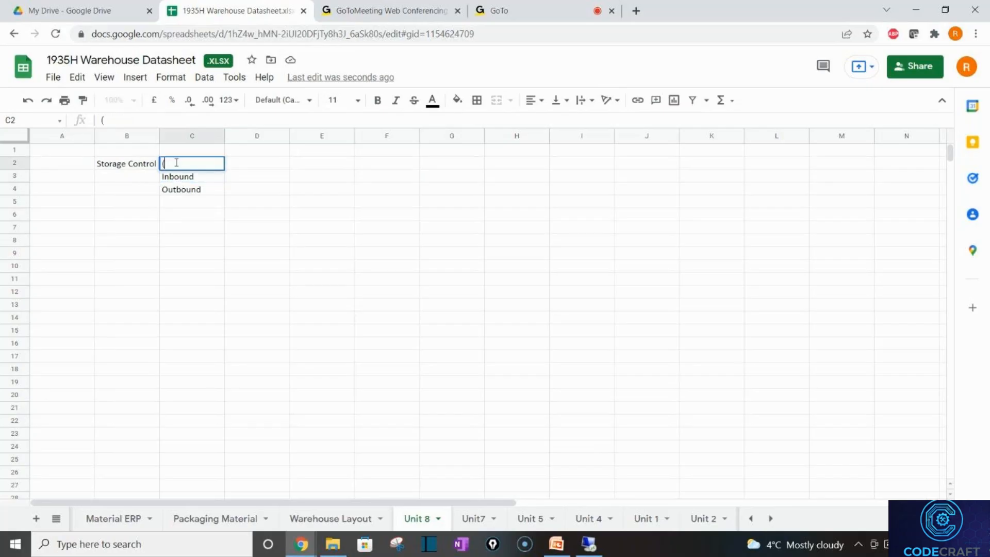
pyautogui.write('Inbound/Outbound')
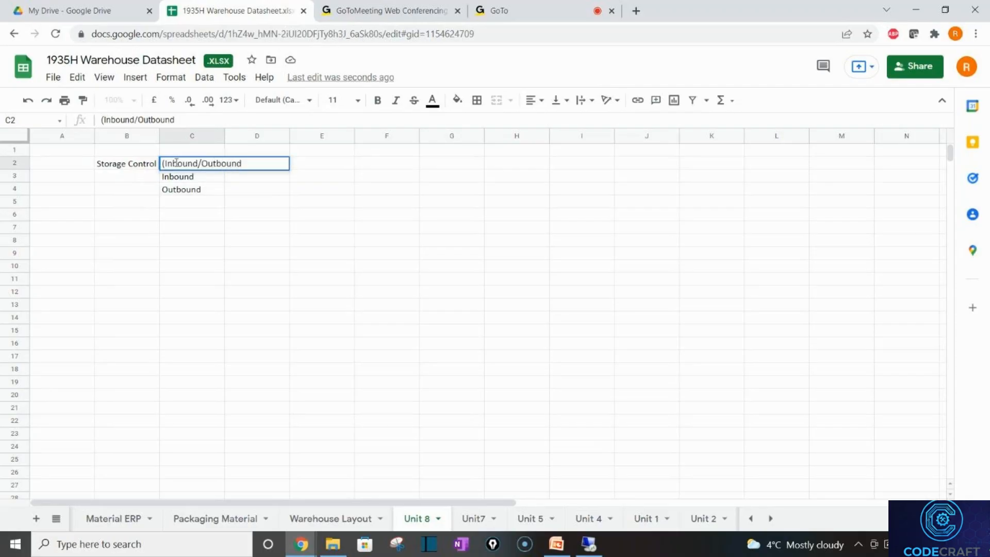
pyautogui.write('/Internal')
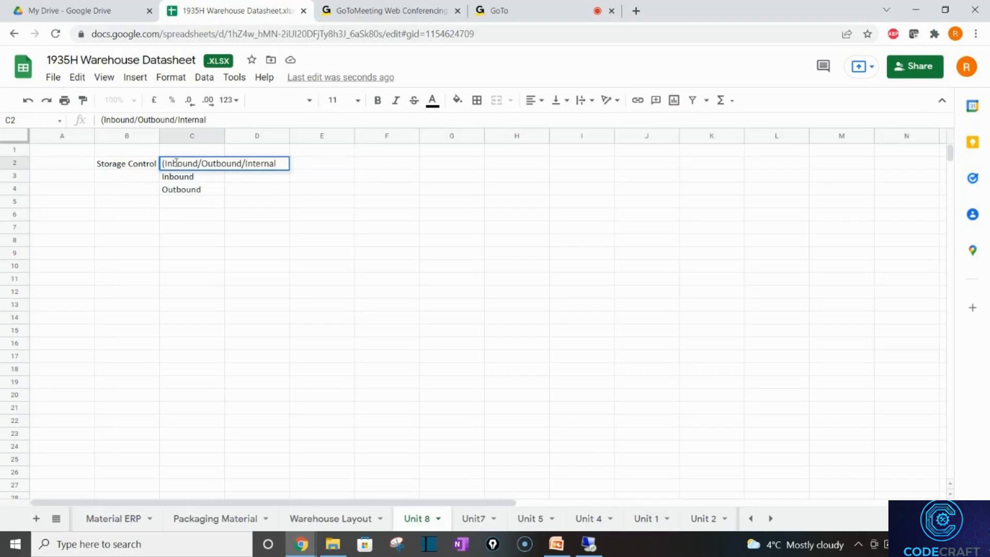
pyautogui.write(')')
pyautogui.press('Tab')
pyautogui.press('Return')
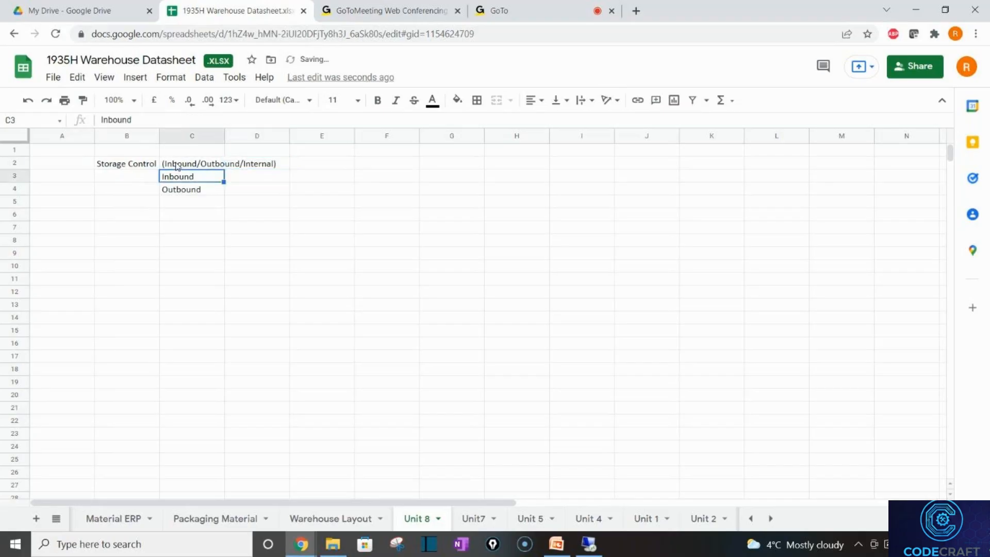
# Replace Inbound and Outbound with 'Process oriented' in C3 and 'layout oriented' in C4.
pyautogui.hotkey('shift', 'Down')
pyautogui.press('Delete')
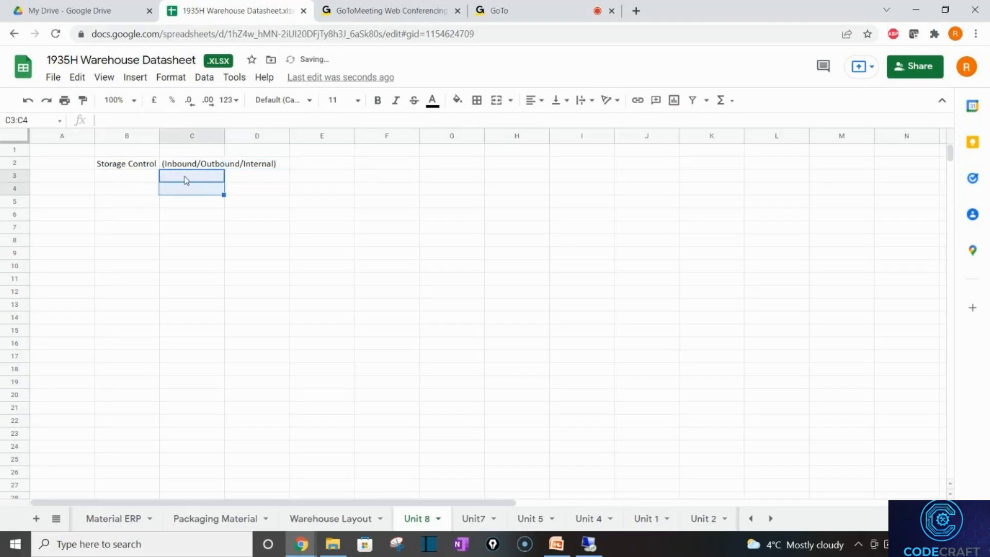
pyautogui.click(186, 180)
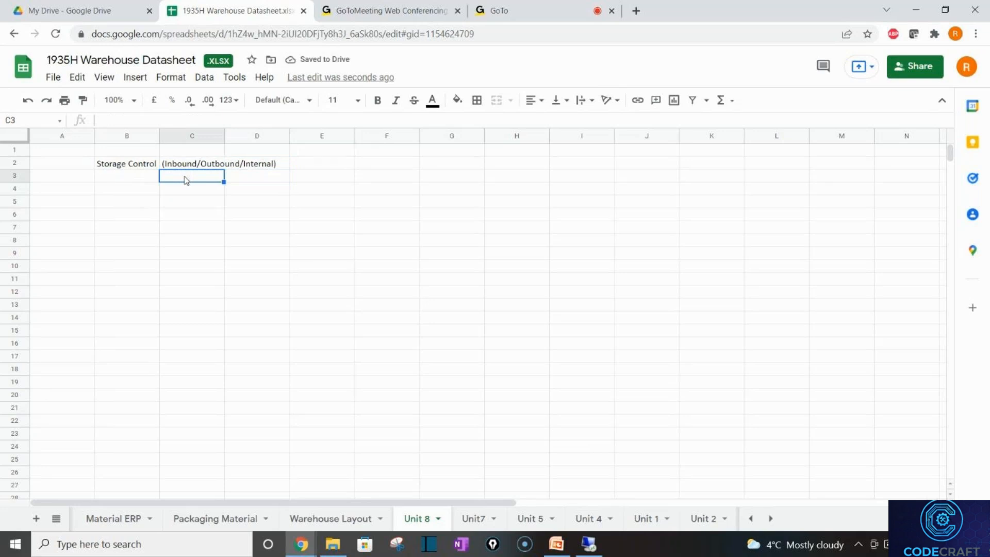
pyautogui.write('Process ori')
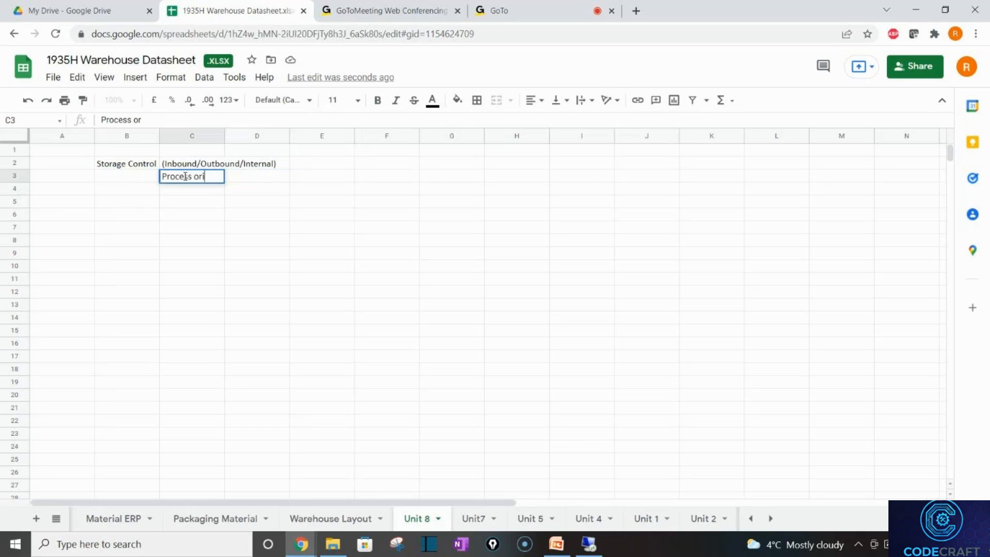
pyautogui.write('ented')
pyautogui.press('Return')
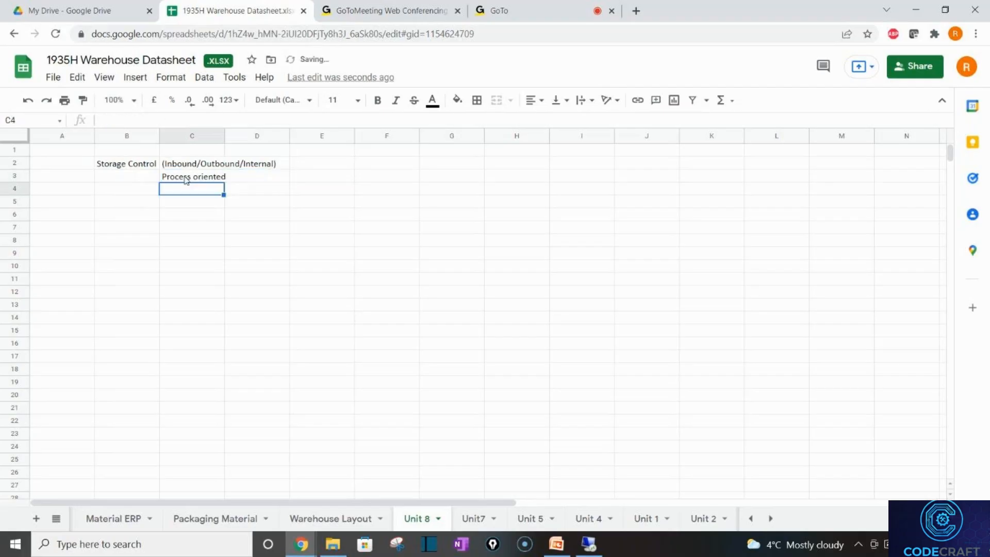
pyautogui.write('layout ')
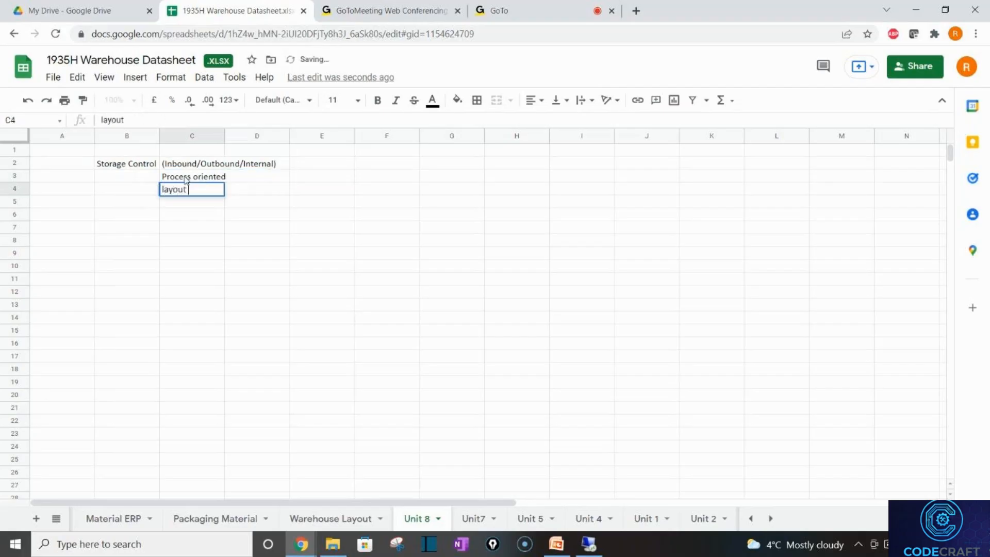
pyautogui.write('oriented')
pyautogui.press('Return')
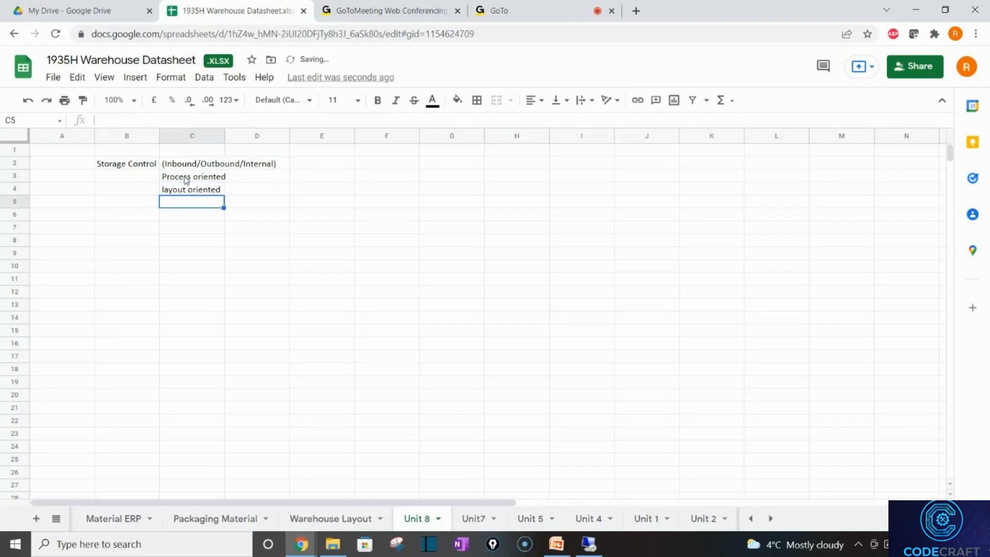
pyautogui.press('Return')
pyautogui.press('Return')
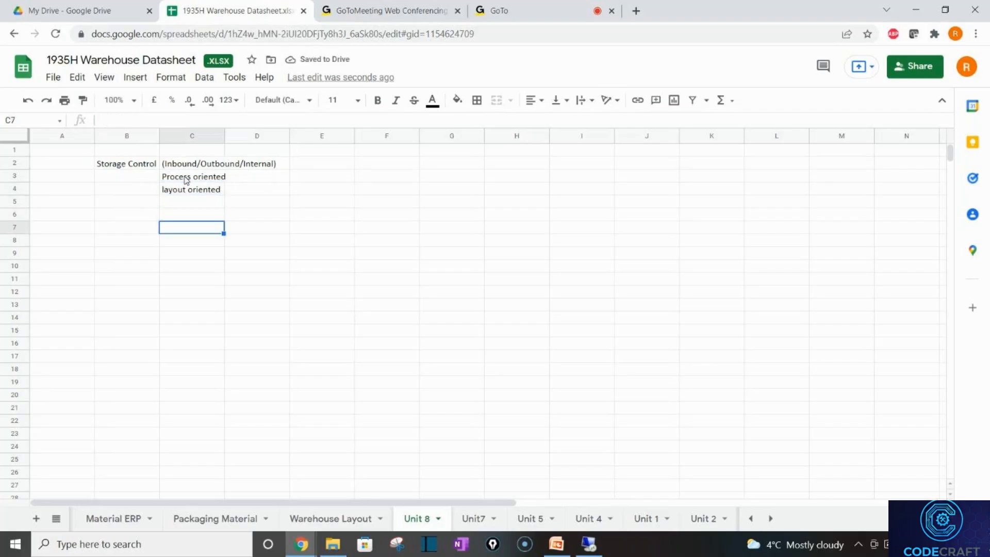
pyautogui.click(594, 548)
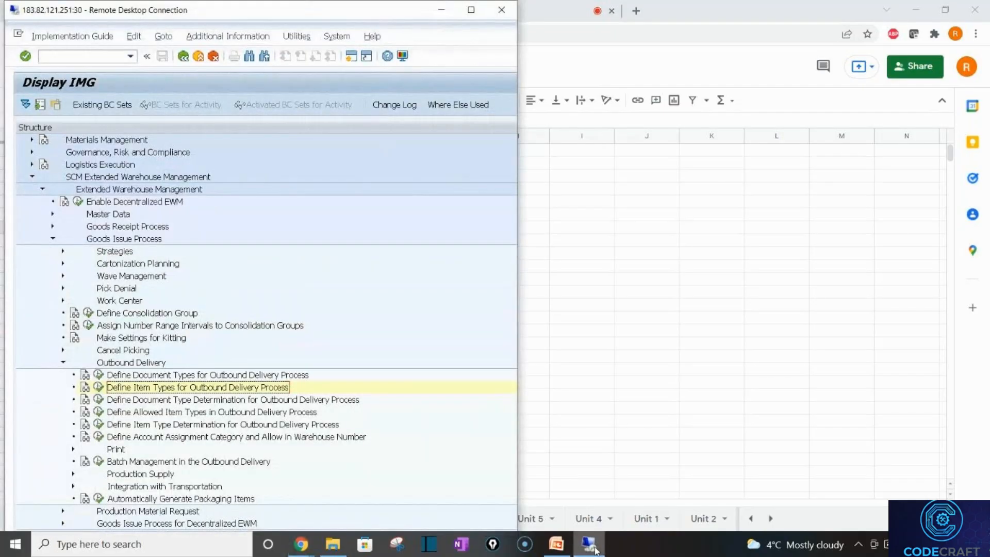
pyautogui.click(594, 549)
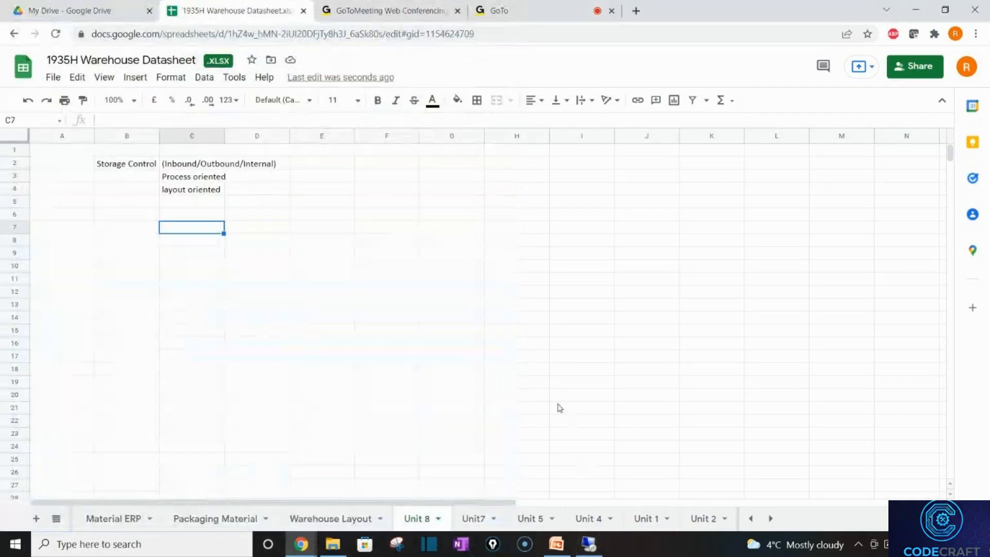
pyautogui.click(324, 521)
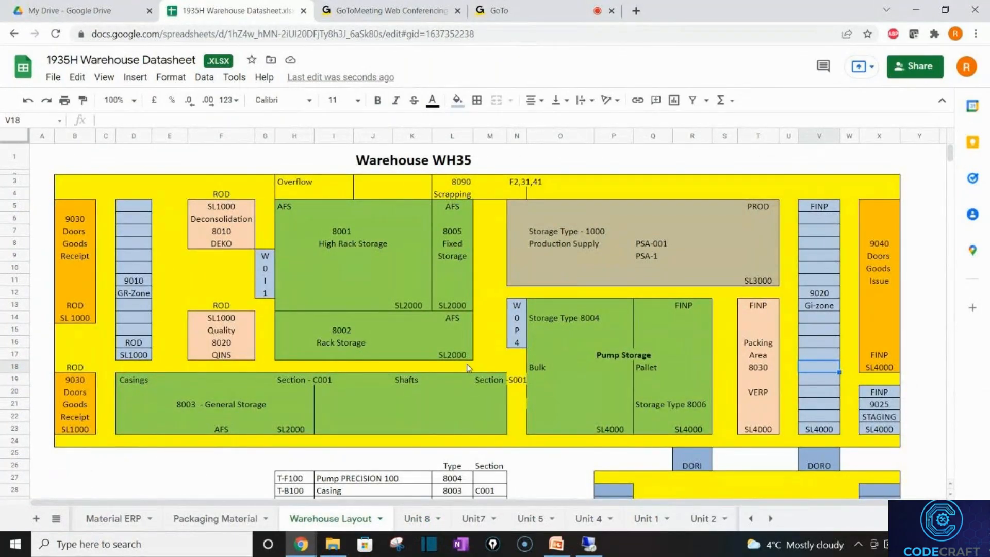
pyautogui.click(669, 372)
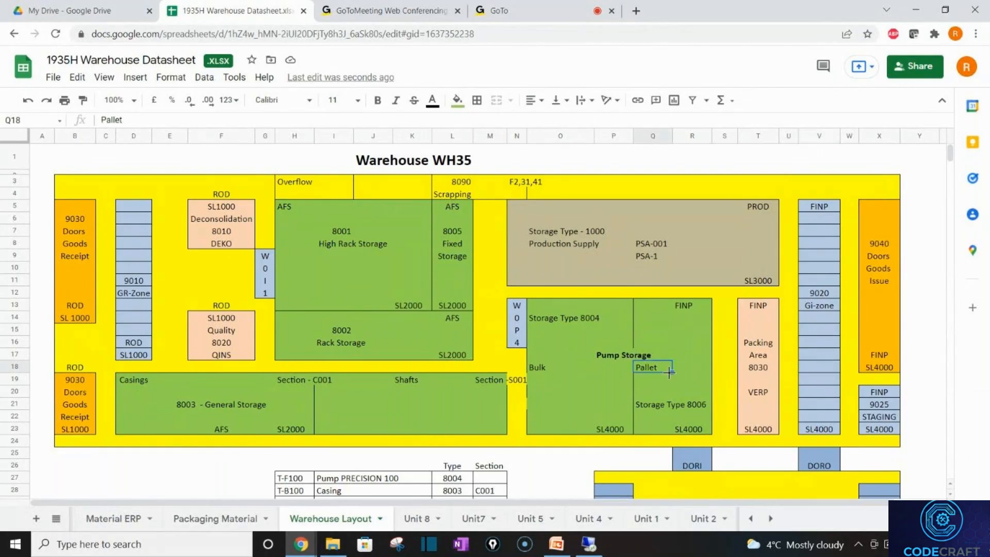
pyautogui.click(767, 373)
pyautogui.click(821, 332)
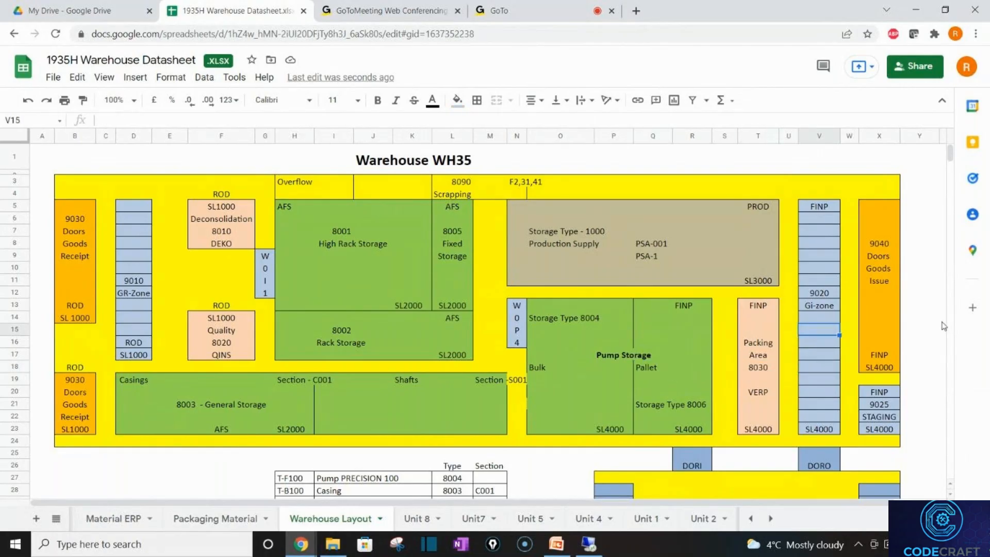
pyautogui.click(860, 307)
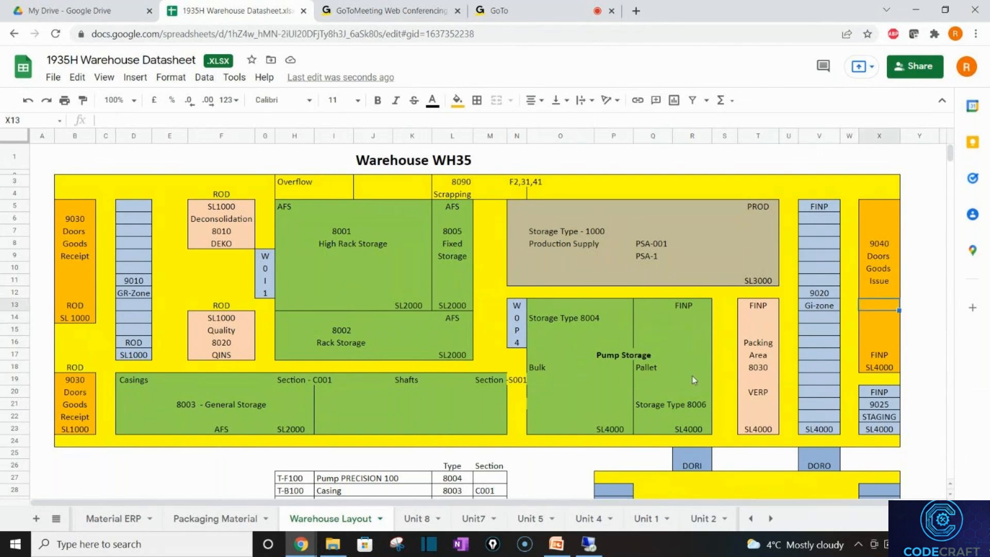
pyautogui.click(693, 380)
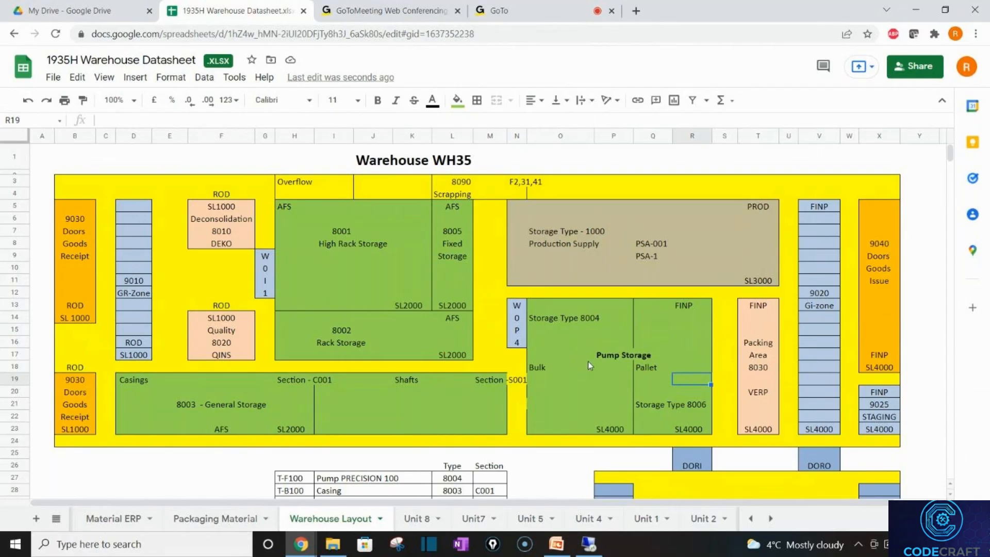
pyautogui.click(752, 368)
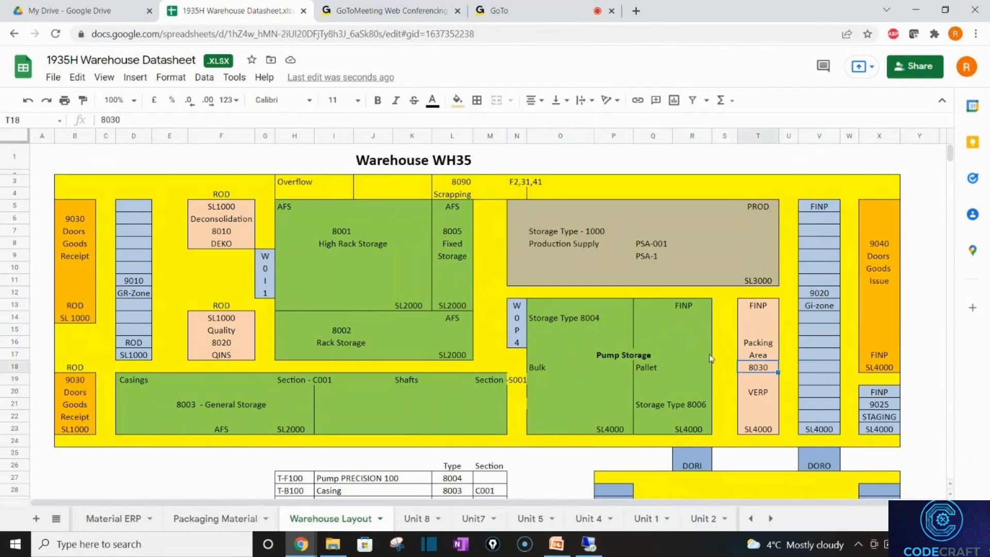
pyautogui.click(729, 366)
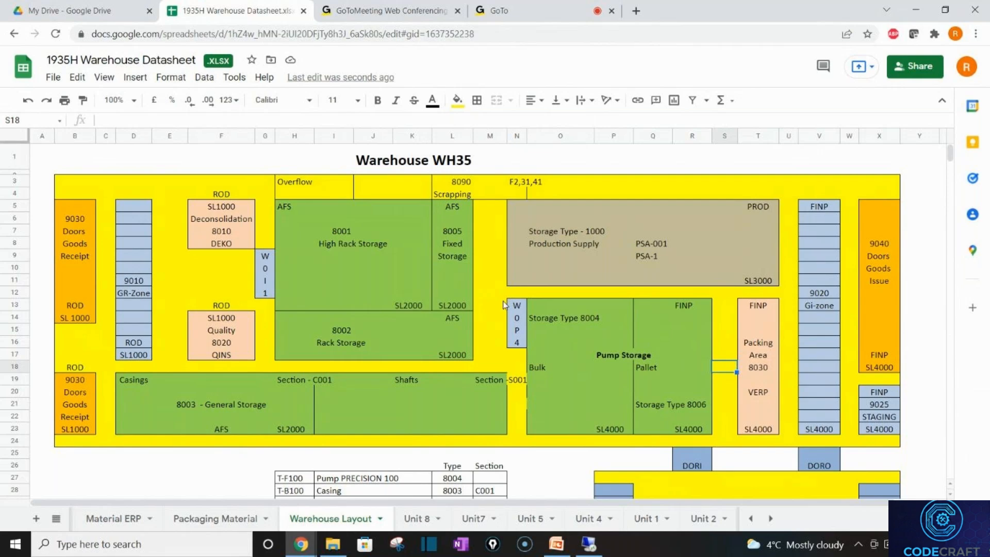
pyautogui.hotkey('alt', 'Tab')
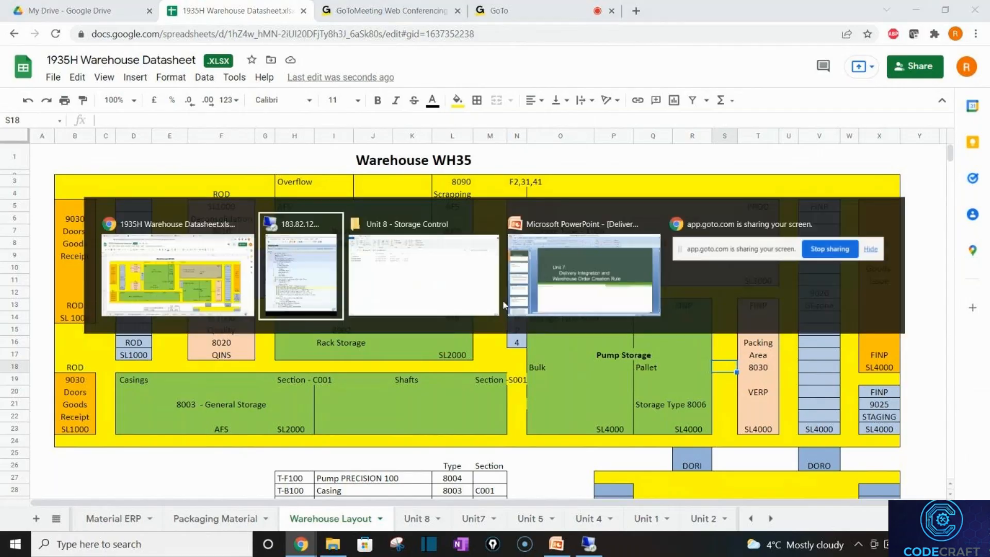
pyautogui.hotkey('alt', 'Tab')
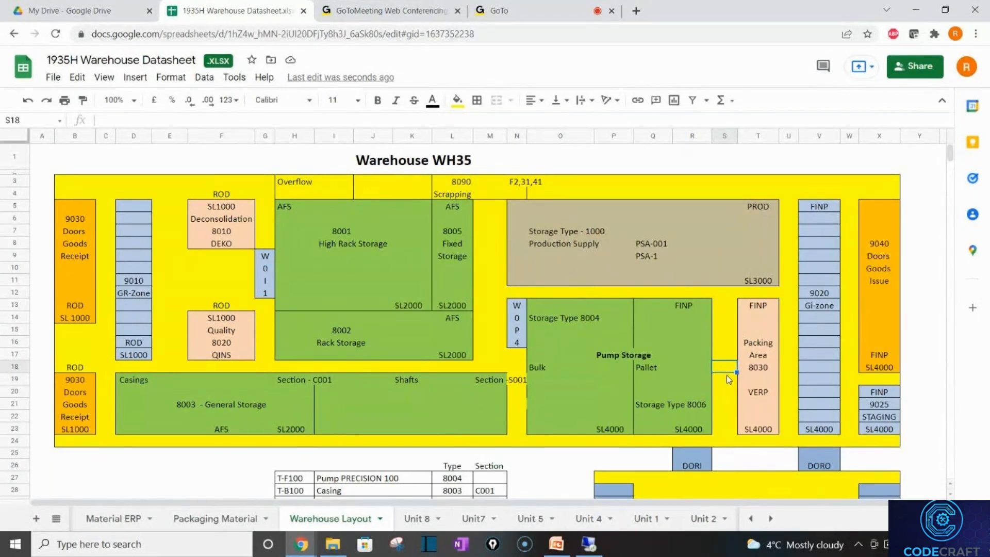
pyautogui.click(685, 352)
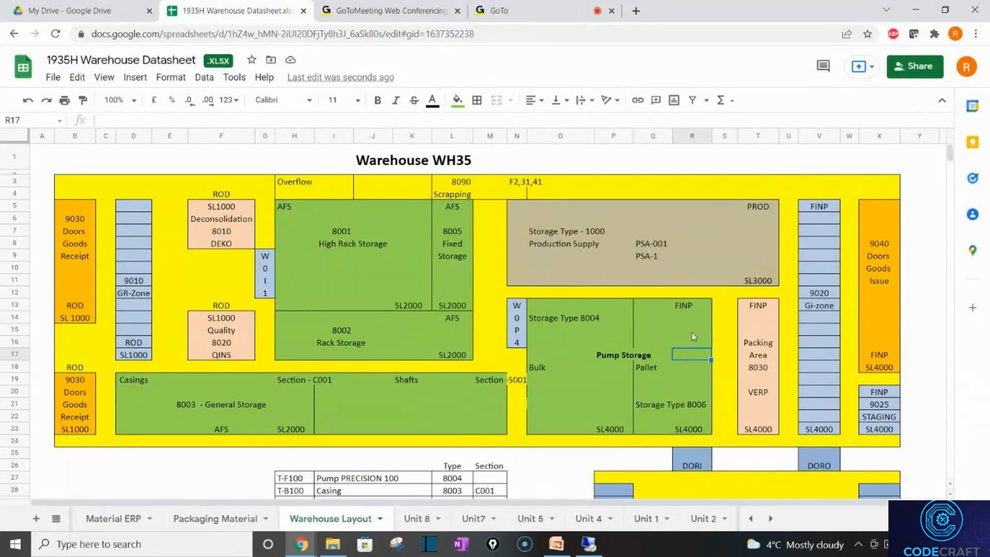
pyautogui.click(749, 369)
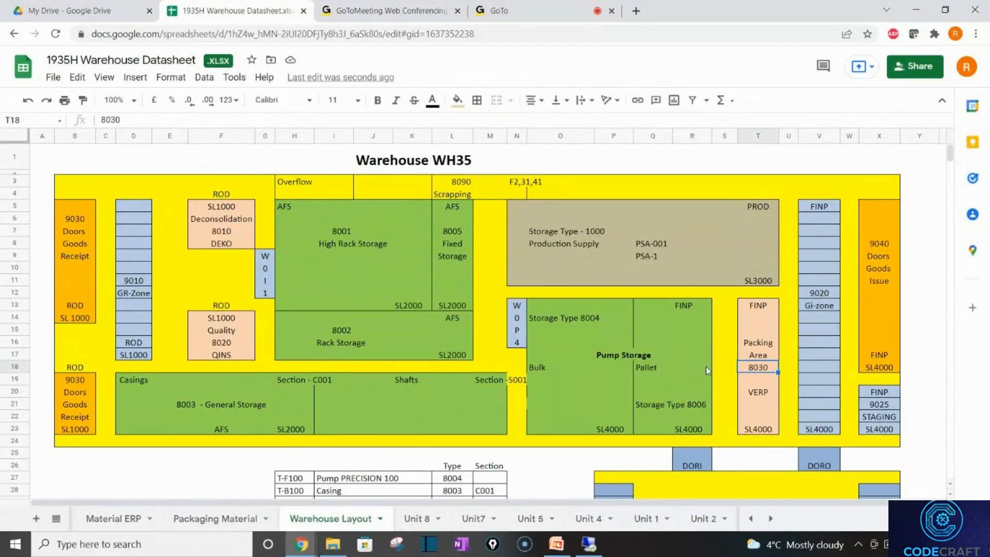
pyautogui.click(716, 360)
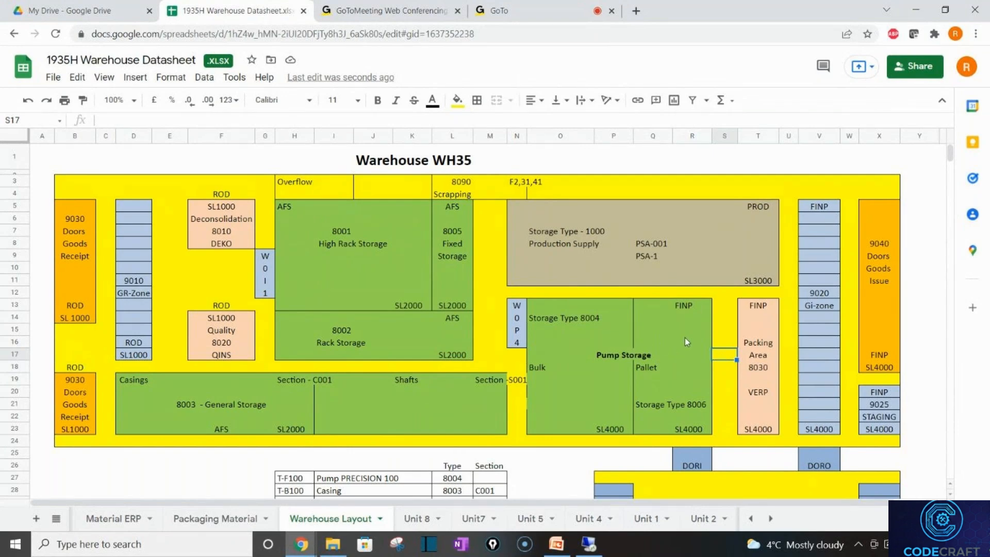
pyautogui.moveTo(684, 337); pyautogui.dragTo(592, 425)
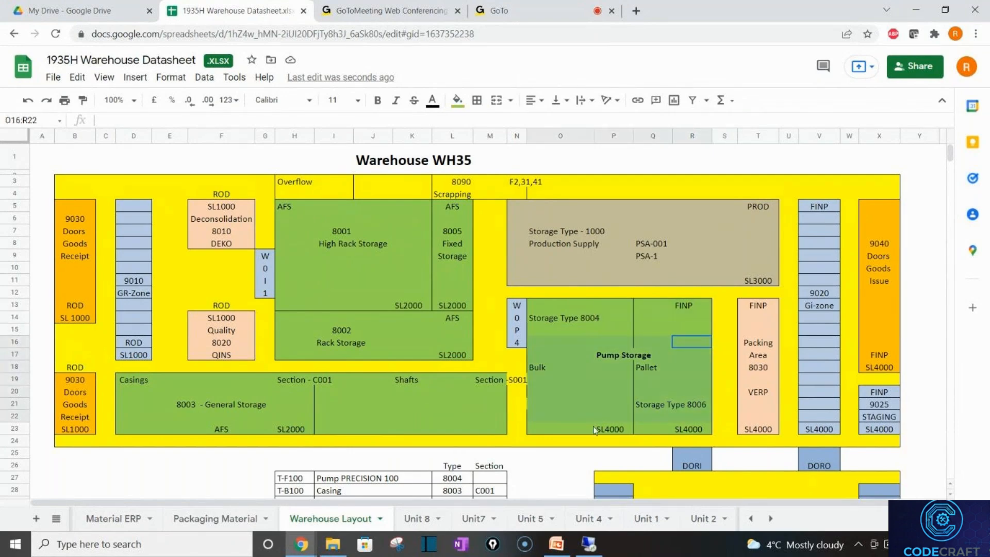
pyautogui.rightClick(592, 426)
pyautogui.click(543, 378)
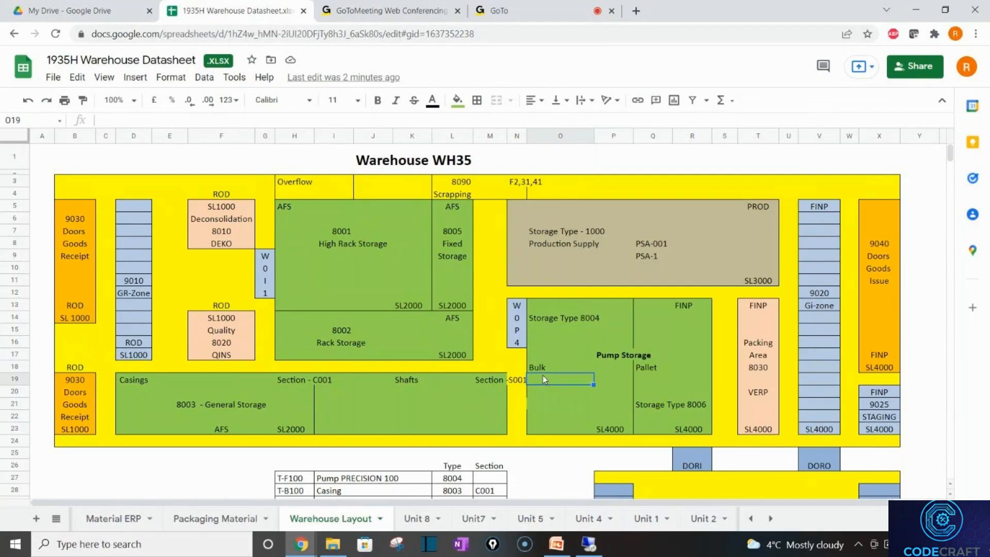
pyautogui.hotkey('alt', 'Tab')
pyautogui.hotkey('alt', 'Tab')
pyautogui.click(412, 518)
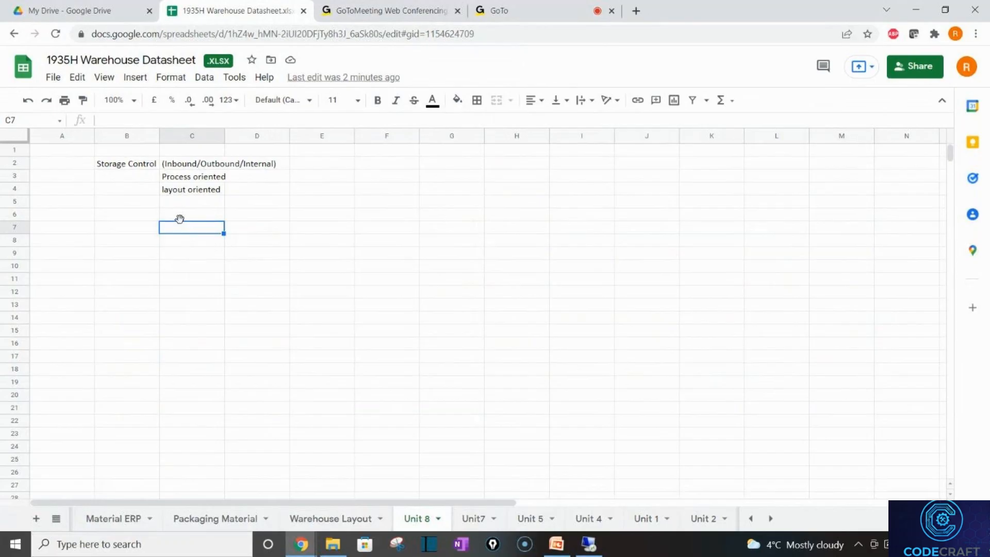
# Enter 'Outbound - Process oriented' in C7 and 'Inbound - Process + Layout Oriented' in C8.
pyautogui.write('Outbound - Proc')
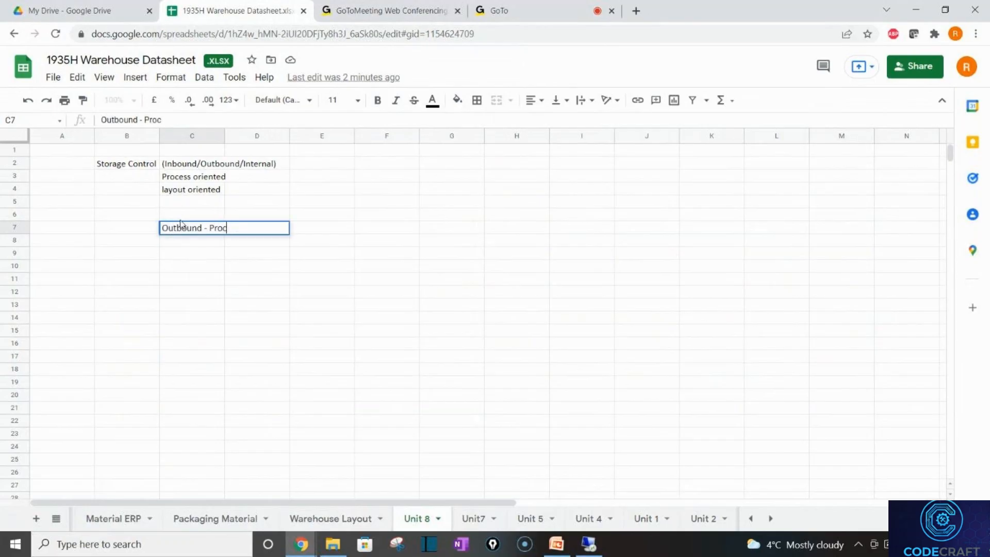
pyautogui.write('ess oriented')
pyautogui.press('Return')
pyautogui.write('In')
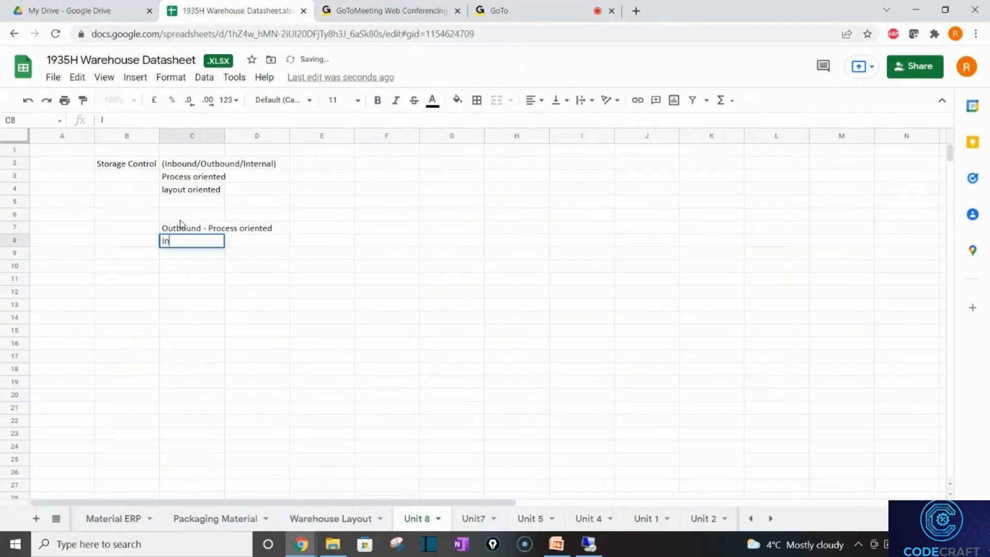
pyautogui.write('bound - Process + La')
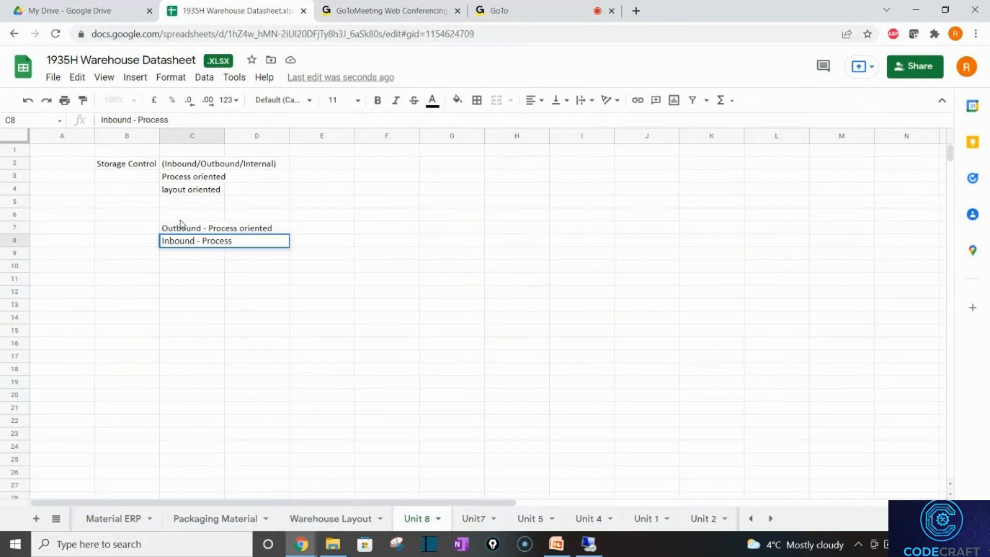
pyautogui.write('yout ')
pyautogui.write('pr')
pyautogui.press('BackSpace')
pyautogui.press('BackSpace')
pyautogui.write('Oriented')
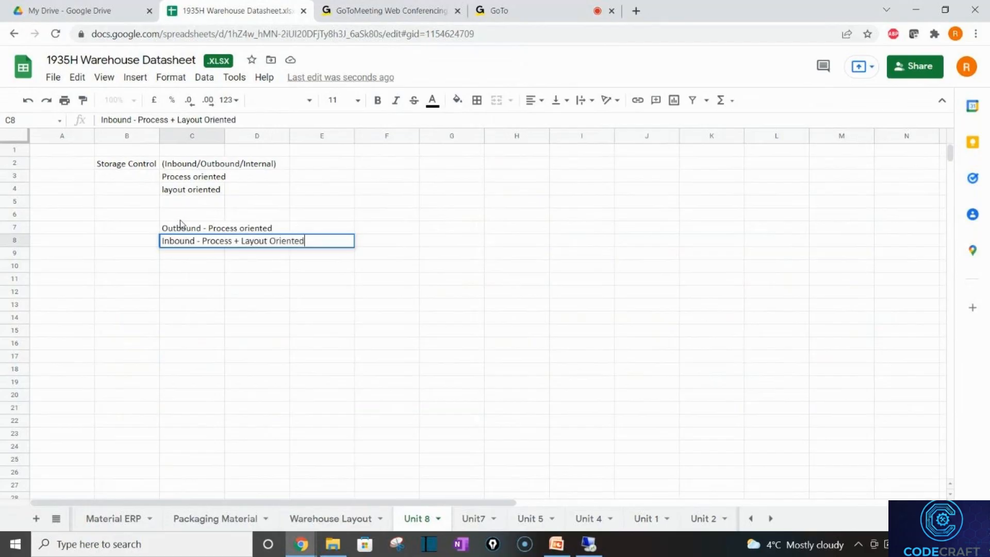
pyautogui.press('Return')
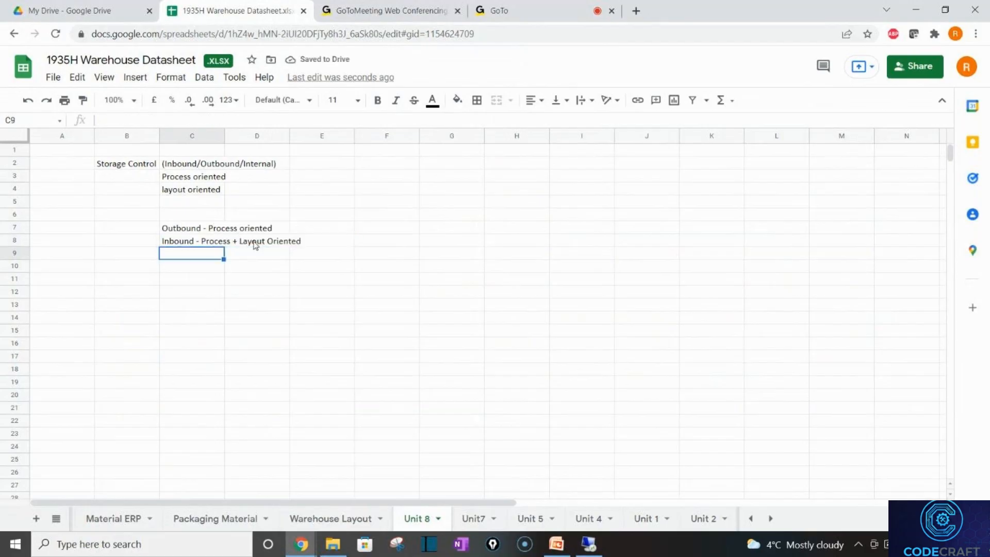
# Capitalise the word in C7 so it reads 'Outbound - Process Oriented'.
pyautogui.click(194, 229)
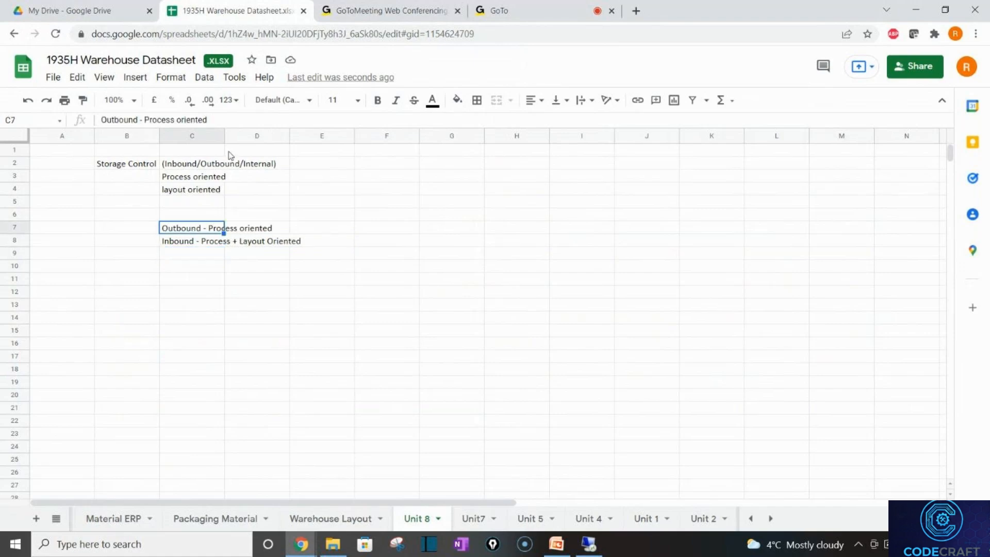
pyautogui.click(178, 117)
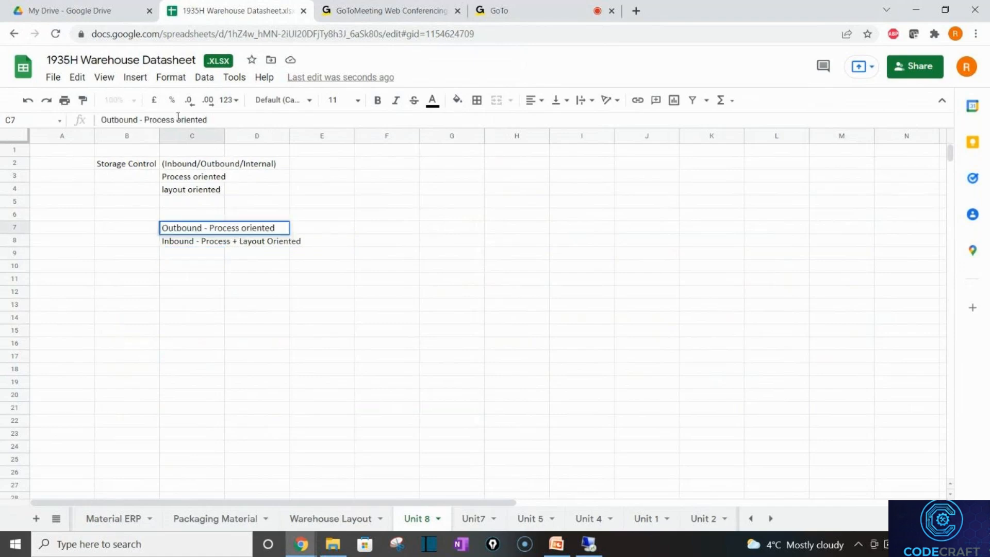
pyautogui.press('BackSpace')
pyautogui.write('O')
pyautogui.press('Return')
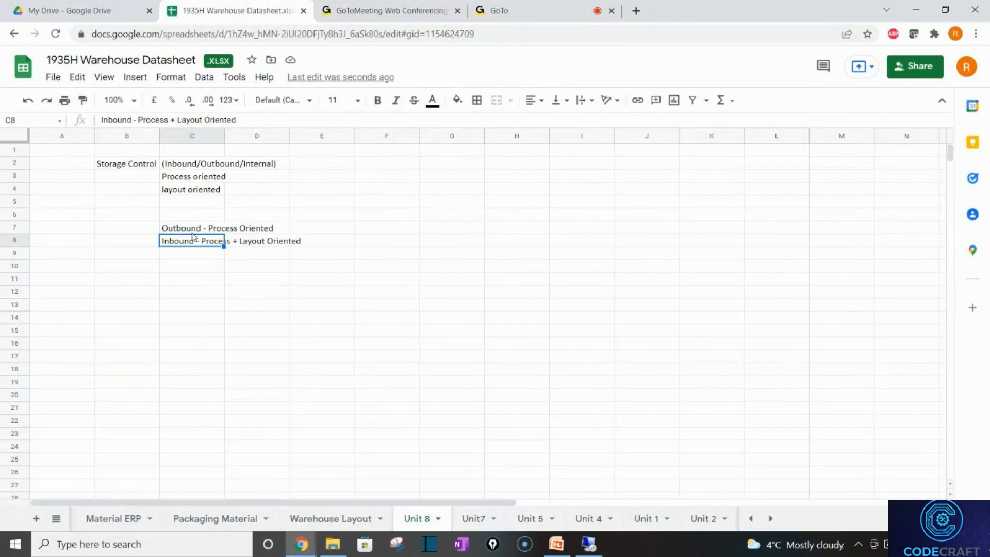
pyautogui.click(192, 232)
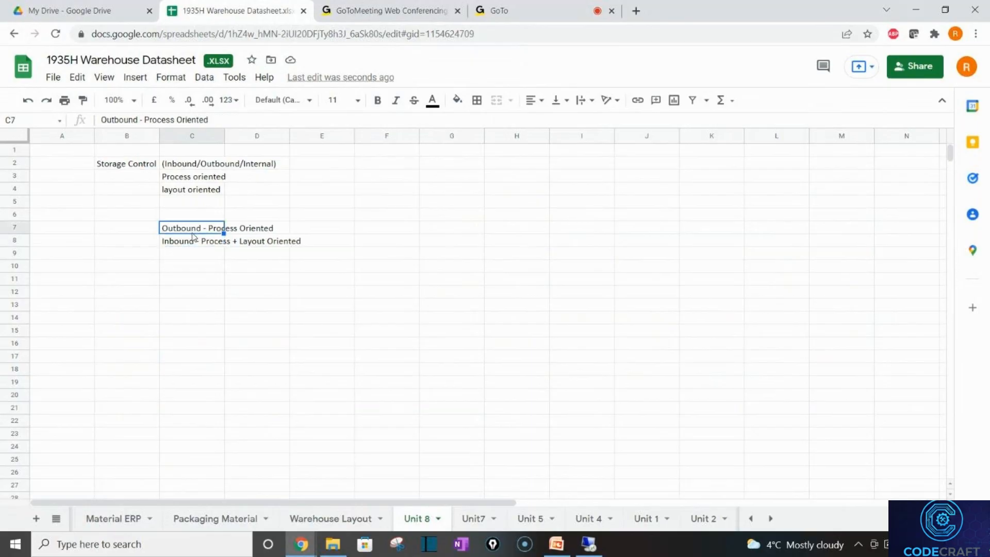
pyautogui.press('Down')
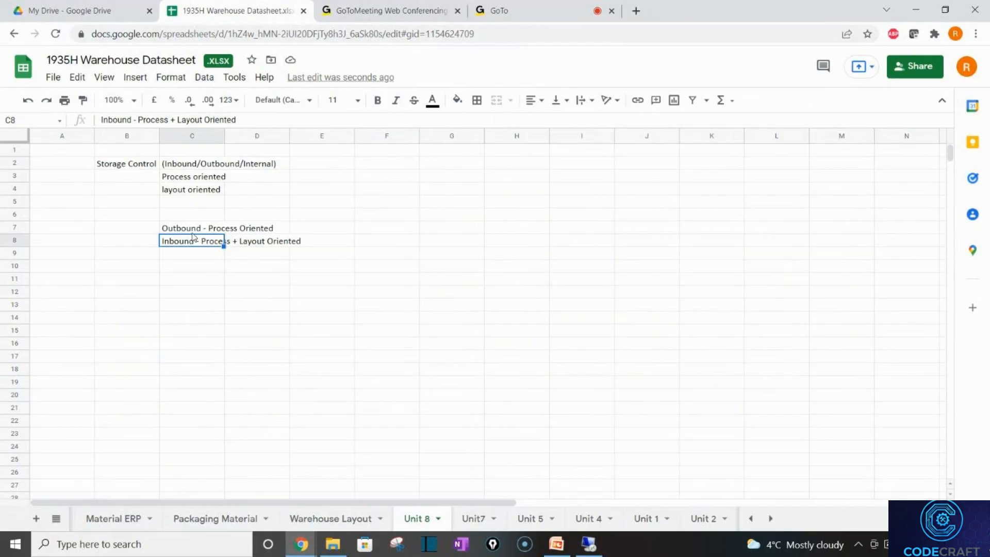
pyautogui.press('Left')
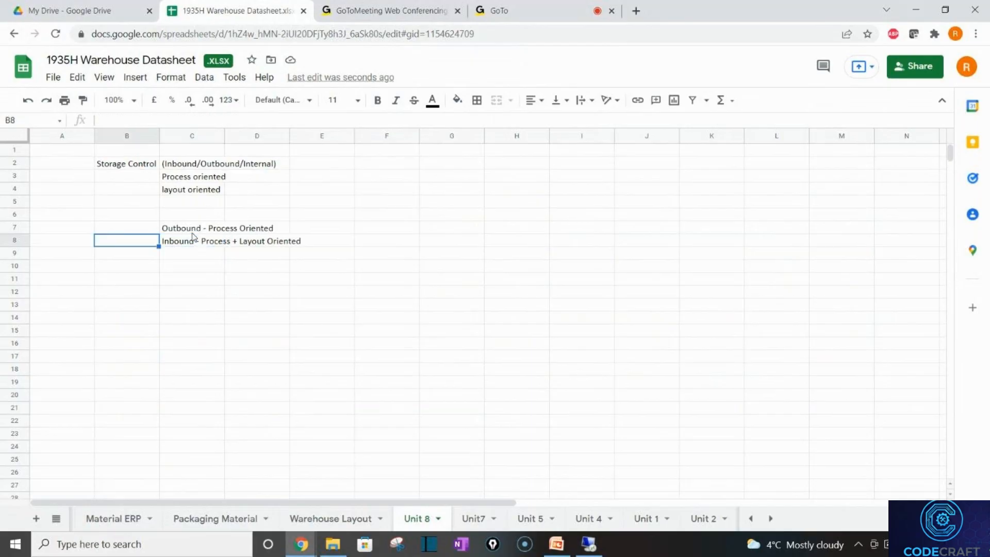
# Add the abbreviations POSC in D3 and LOSC in D4.
pyautogui.click(169, 189)
pyautogui.click(242, 178)
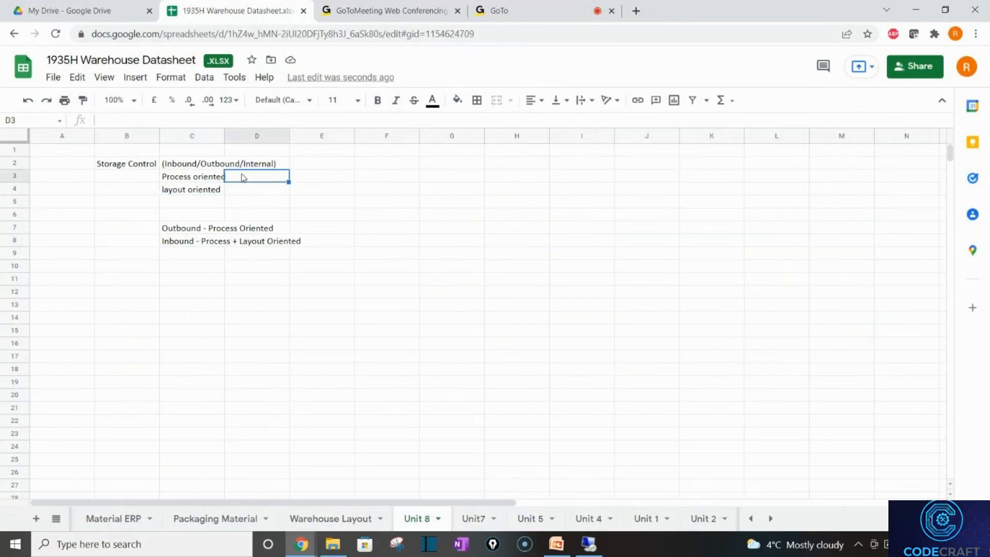
pyautogui.write('POS')
pyautogui.press('Up')
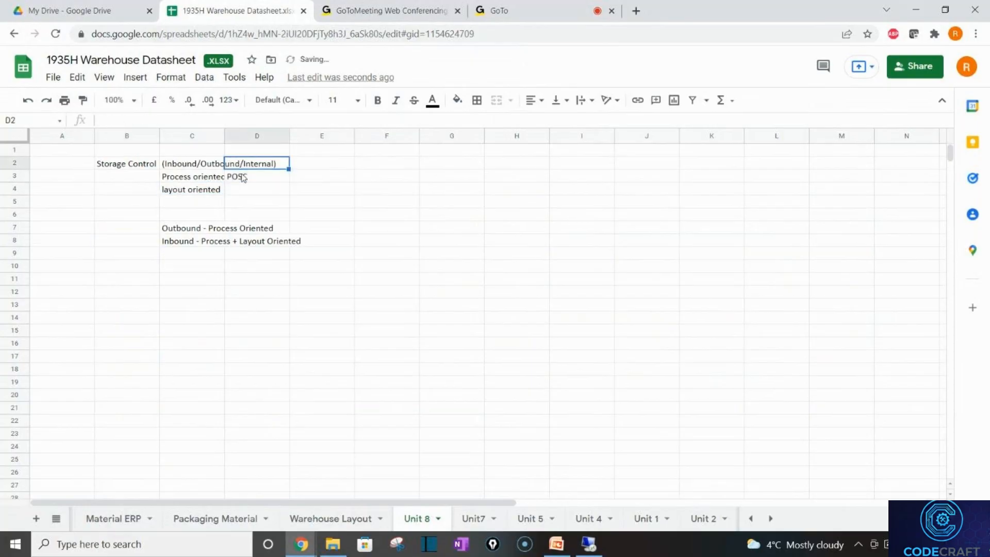
pyautogui.press('Down')
pyautogui.press('Down')
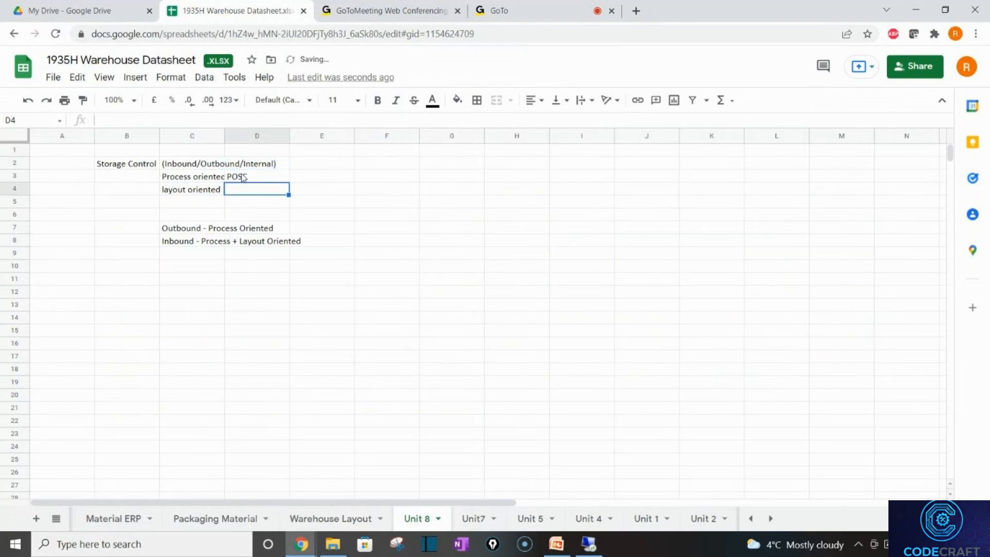
pyautogui.write('LOSC')
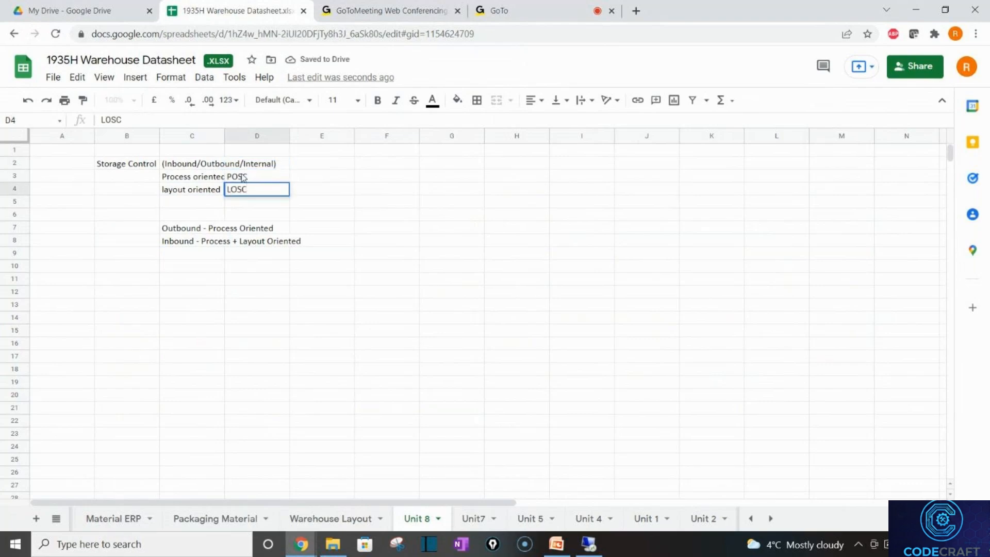
pyautogui.press('Return')
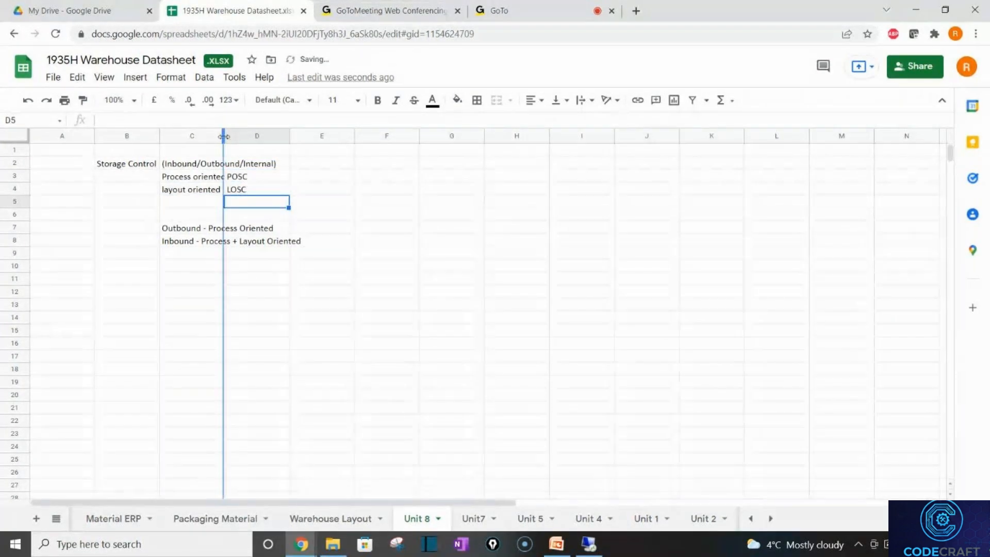
# Widen column C so the Process oriented and Inbound text fits.
pyautogui.moveTo(224, 136); pyautogui.dragTo(237, 136)
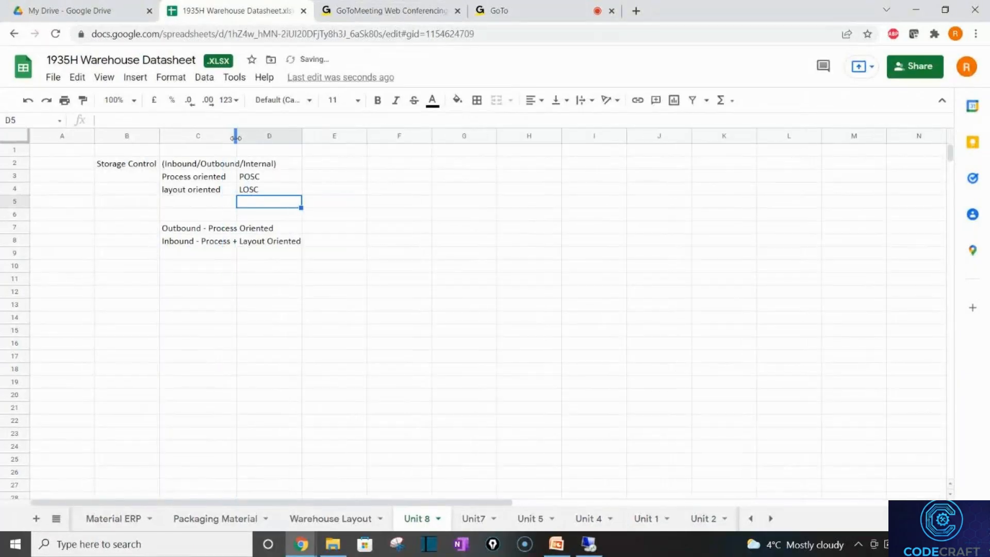
pyautogui.click(194, 244)
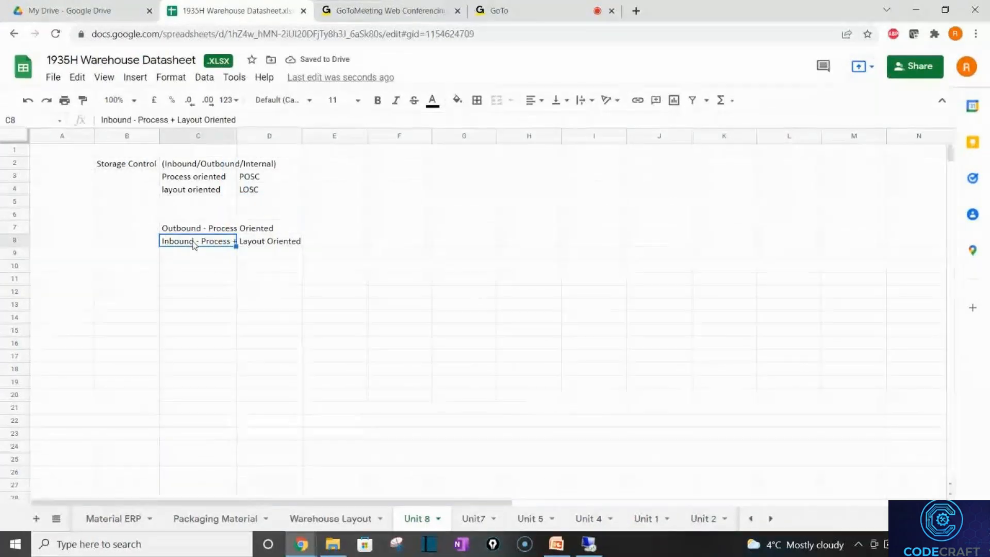
pyautogui.click(196, 177)
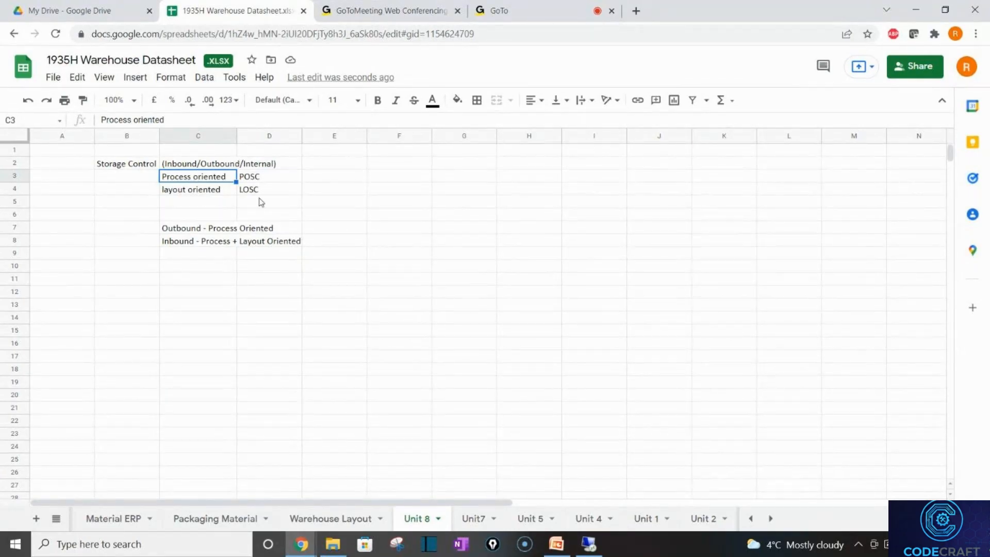
# Write 'Handling Unit is mandatory' in E2, correcting the typos along the way.
pyautogui.click(314, 168)
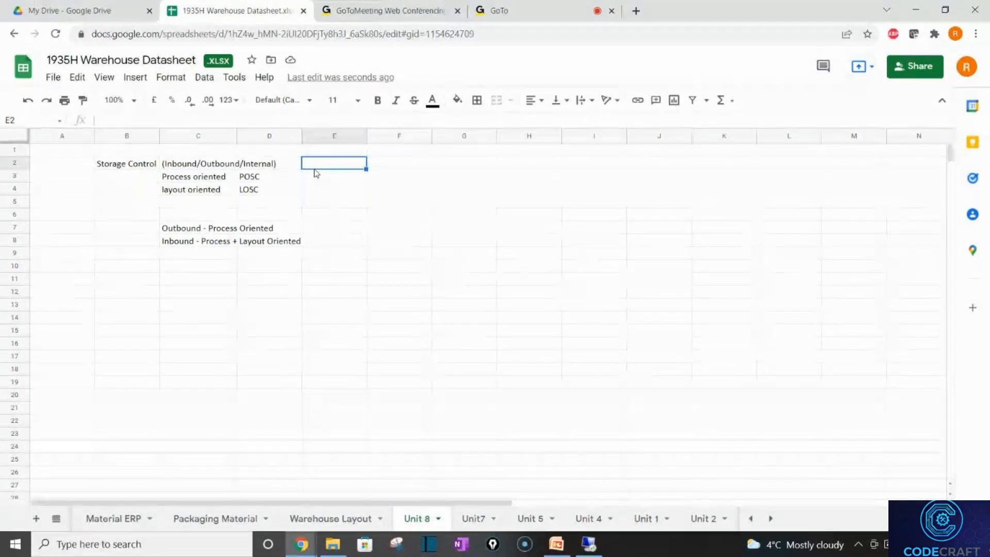
pyautogui.write('Handling Unt')
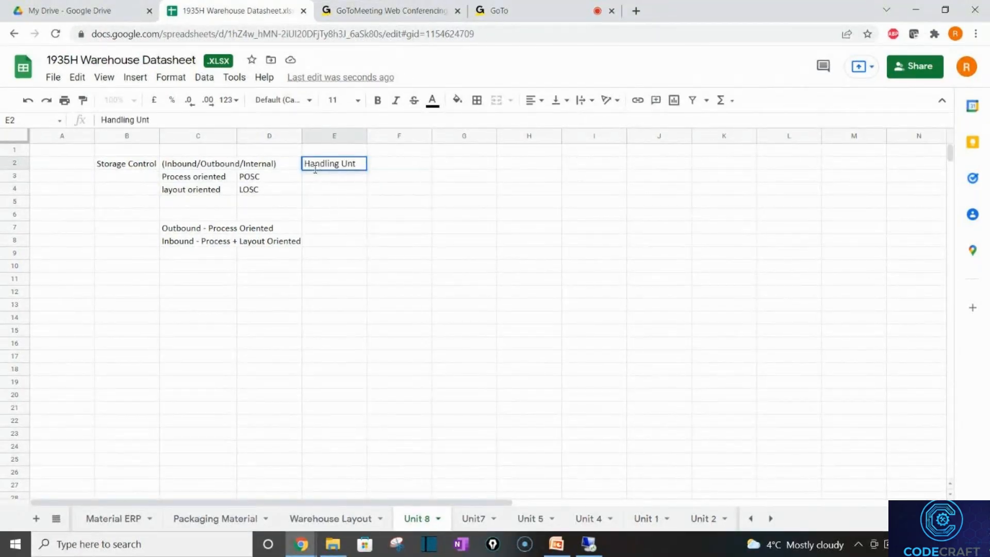
pyautogui.press('BackSpace')
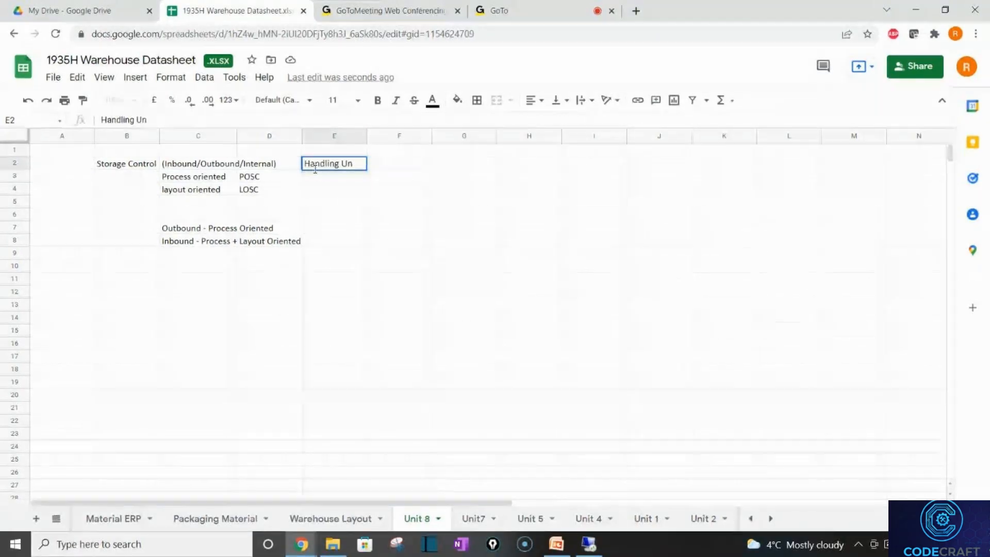
pyautogui.write('its')
pyautogui.press('Return')
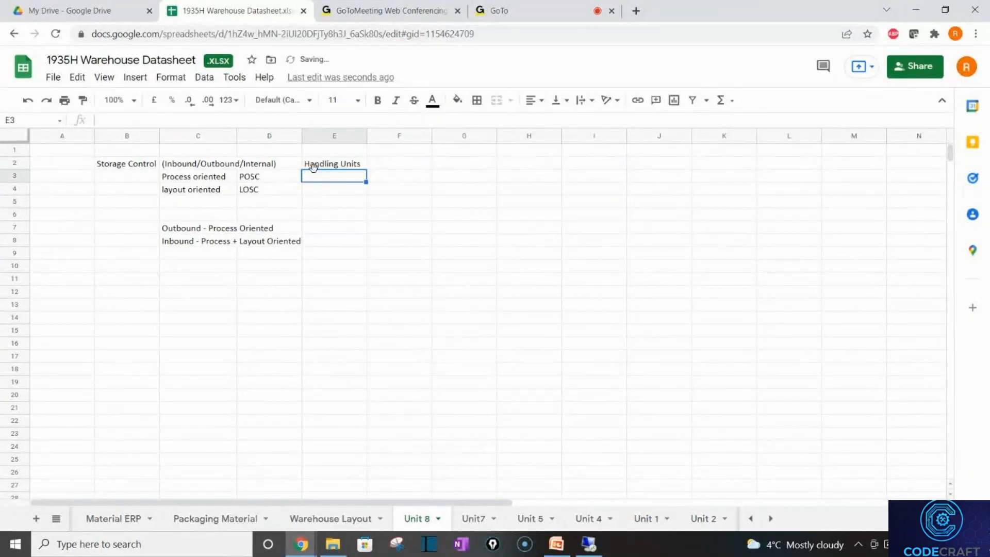
pyautogui.click(317, 163)
pyautogui.click(173, 119)
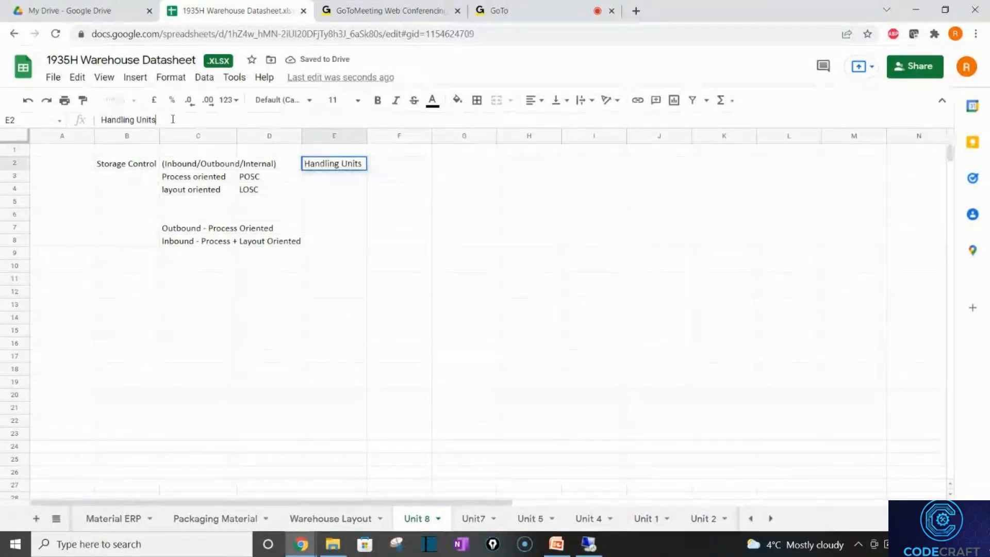
pyautogui.write('is')
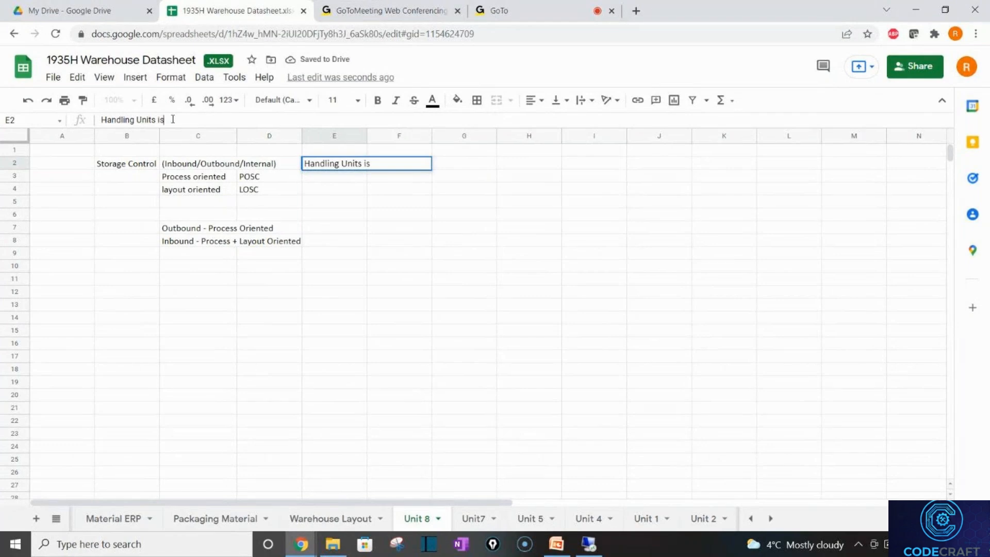
pyautogui.press('BackSpace')
pyautogui.press('BackSpace')
pyautogui.press('BackSpace')
pyautogui.press('BackSpace')
pyautogui.write('is m')
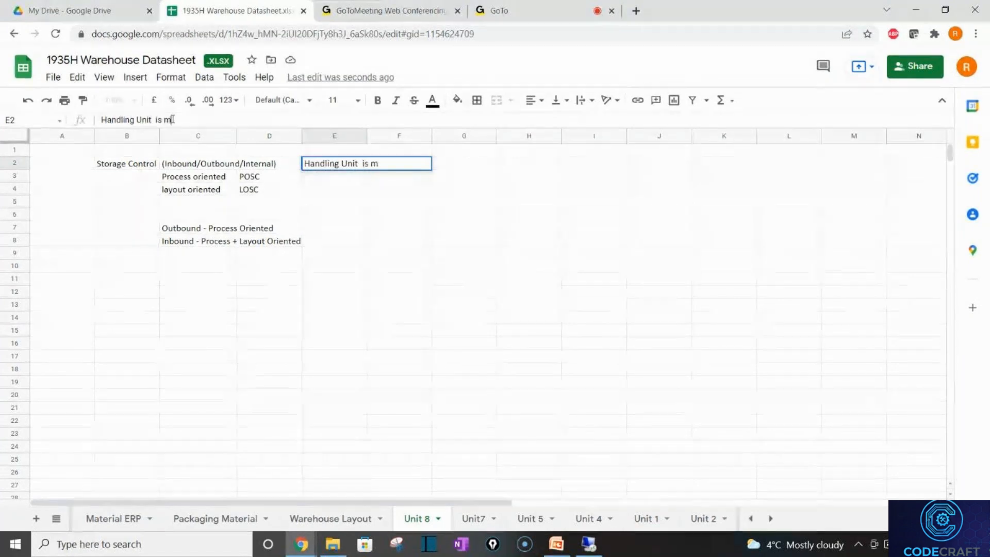
pyautogui.write('e')
pyautogui.press('BackSpace')
pyautogui.press('BackSpace')
pyautogui.press('BackSpace')
pyautogui.press('BackSpace')
pyautogui.write('s mandato')
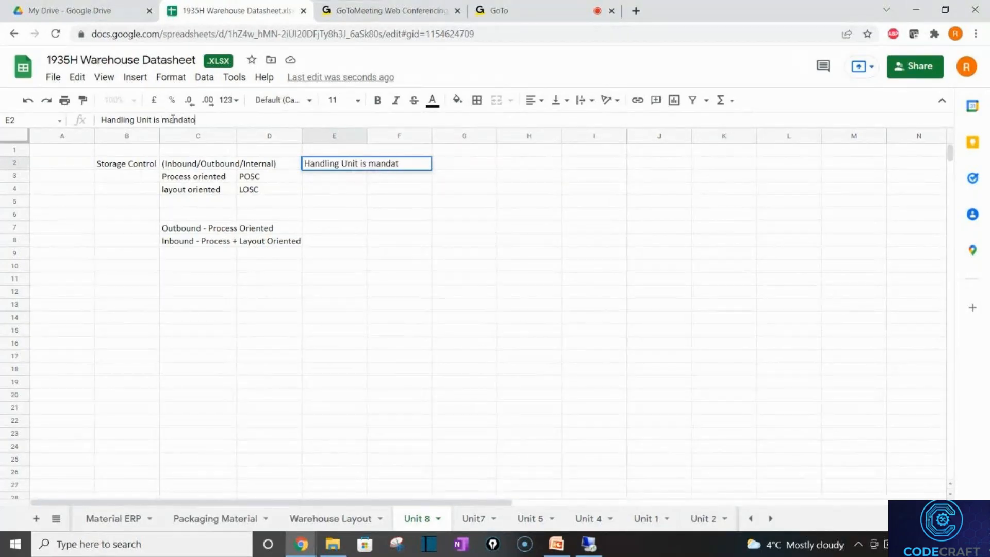
pyautogui.write('ry')
pyautogui.press('Return')
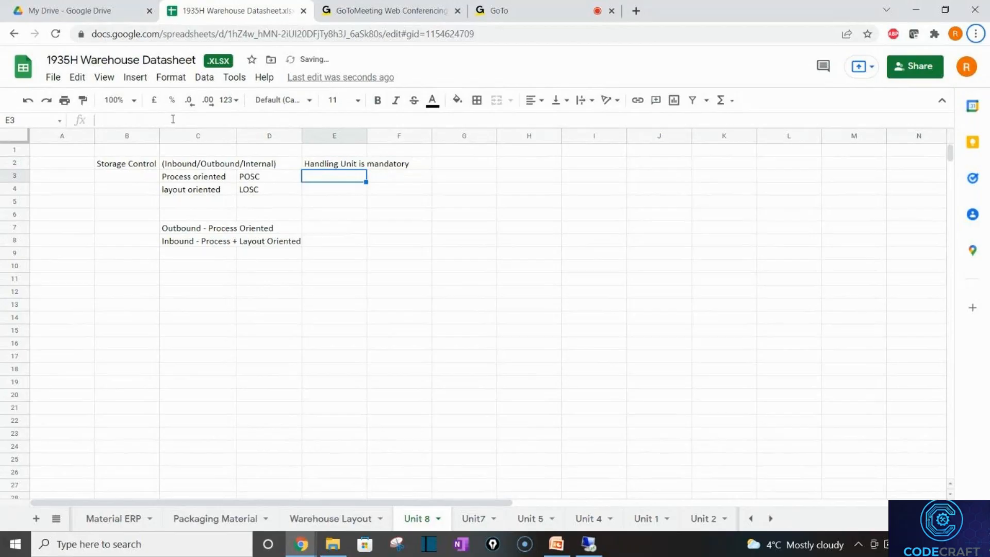
pyautogui.hotkey('alt', 'Tab')
pyautogui.hotkey('alt', 'Tab')
# Label C10 'Outbound POSC' and put the heading 'Steps' in D11.
pyautogui.click(203, 267)
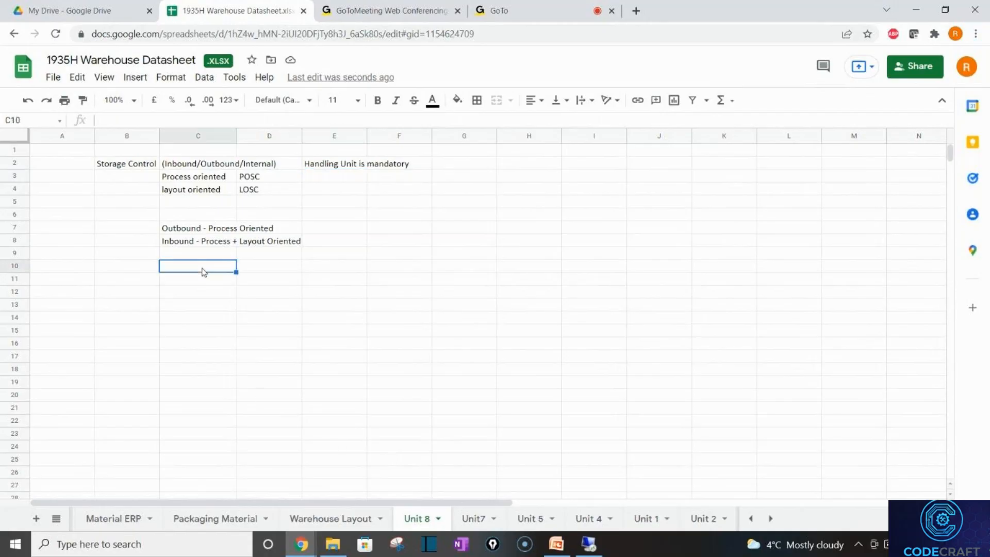
pyautogui.write('Outbou')
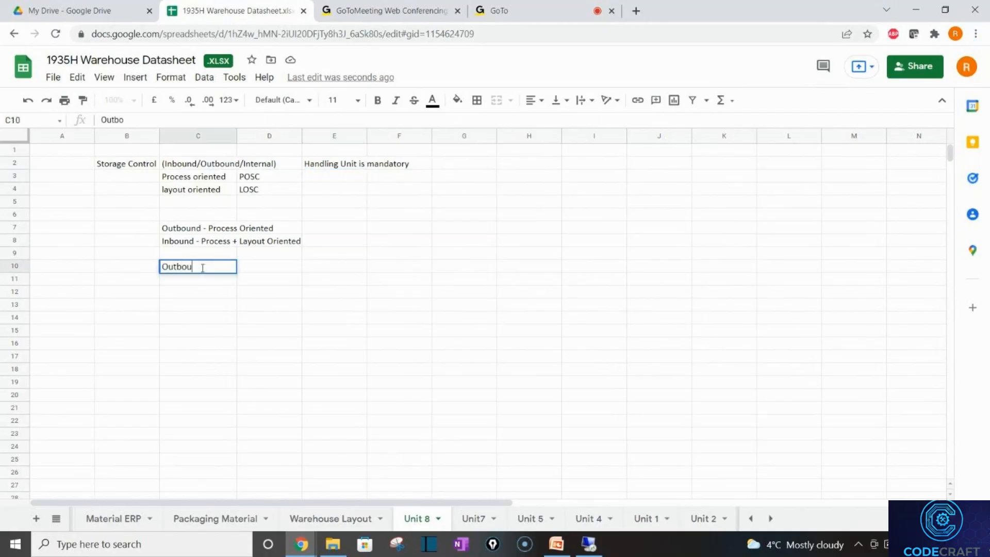
pyautogui.write('nd Stores')
pyautogui.press('BackSpace')
pyautogui.press('BackSpace')
pyautogui.press('BackSpace')
pyautogui.press('BackSpace')
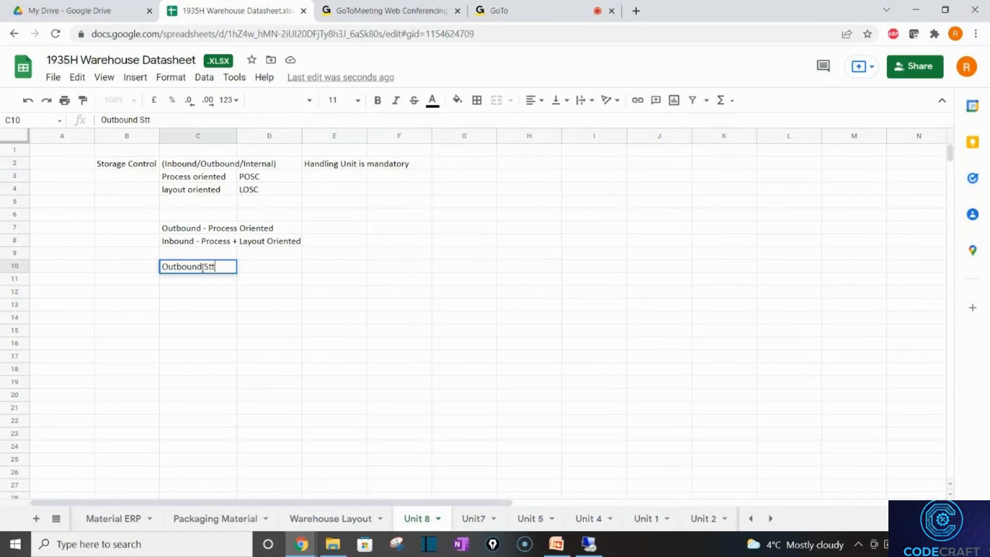
pyautogui.write('eps')
pyautogui.press('BackSpace')
pyautogui.press('BackSpace')
pyautogui.press('BackSpace')
pyautogui.press('BackSpace')
pyautogui.press('BackSpace')
pyautogui.write('POSC')
pyautogui.press('Return')
pyautogui.press('Right')
pyautogui.write('Steps')
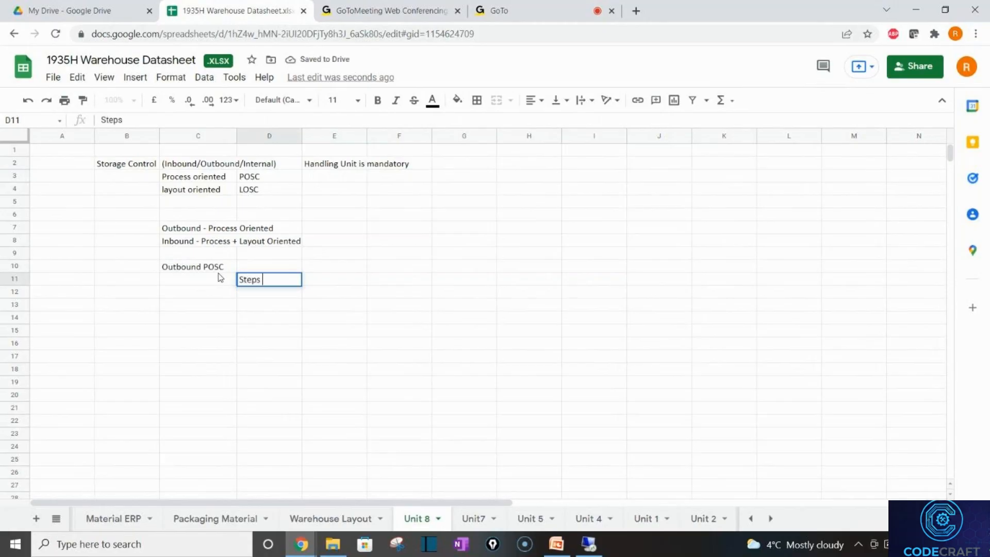
pyautogui.press('Tab')
# List ZOB1 as Pick and ZOB2 as Pack in E11:F12.
pyautogui.write('ZOB1')
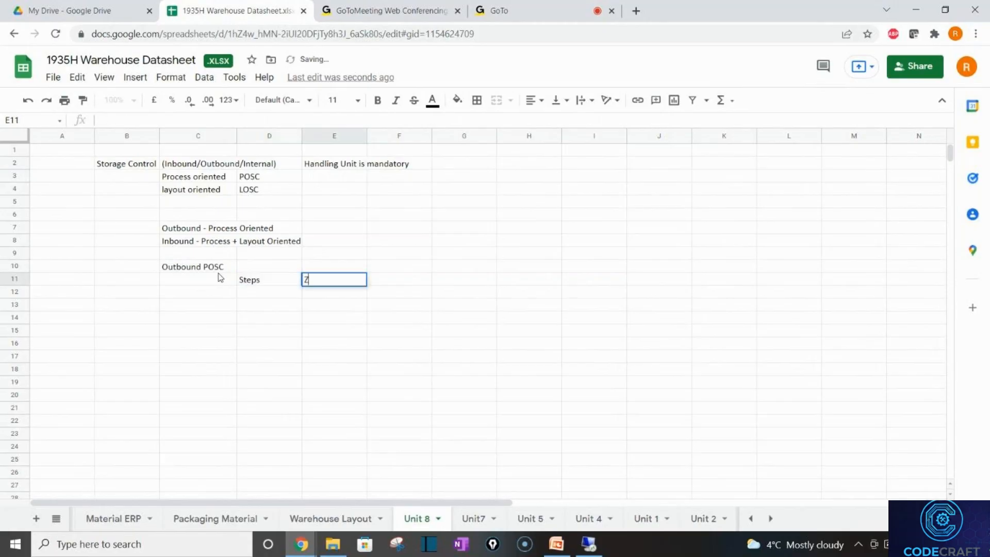
pyautogui.press('Tab')
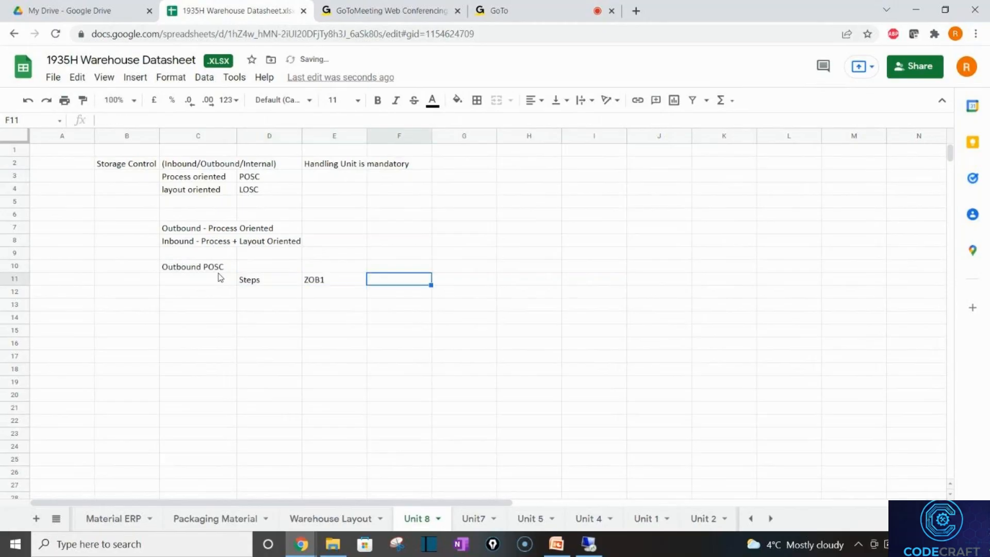
pyautogui.write('Pick')
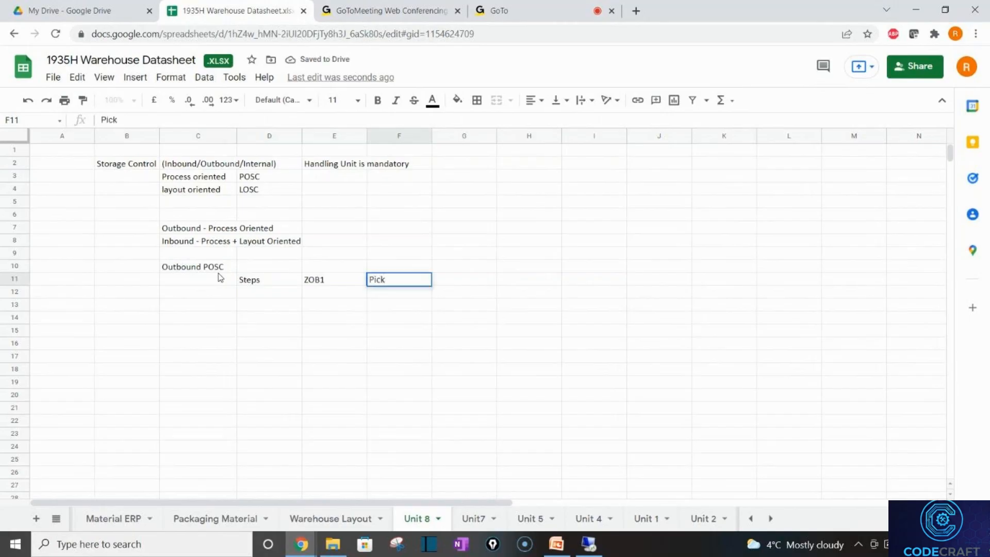
pyautogui.press('Return')
pyautogui.press('Tab')
pyautogui.write('ZON')
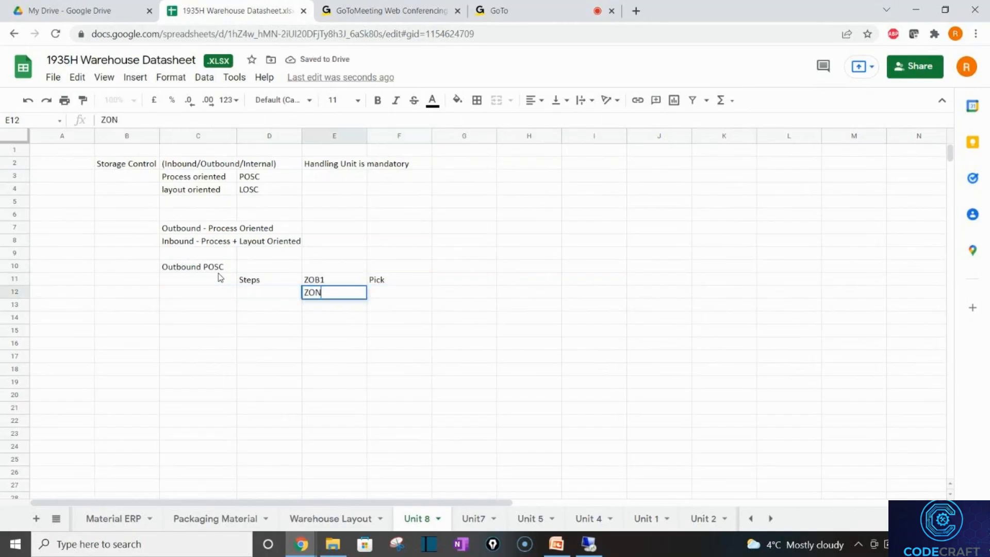
pyautogui.press('BackSpace')
pyautogui.write('B2')
pyautogui.press('Tab')
pyautogui.write('Pack')
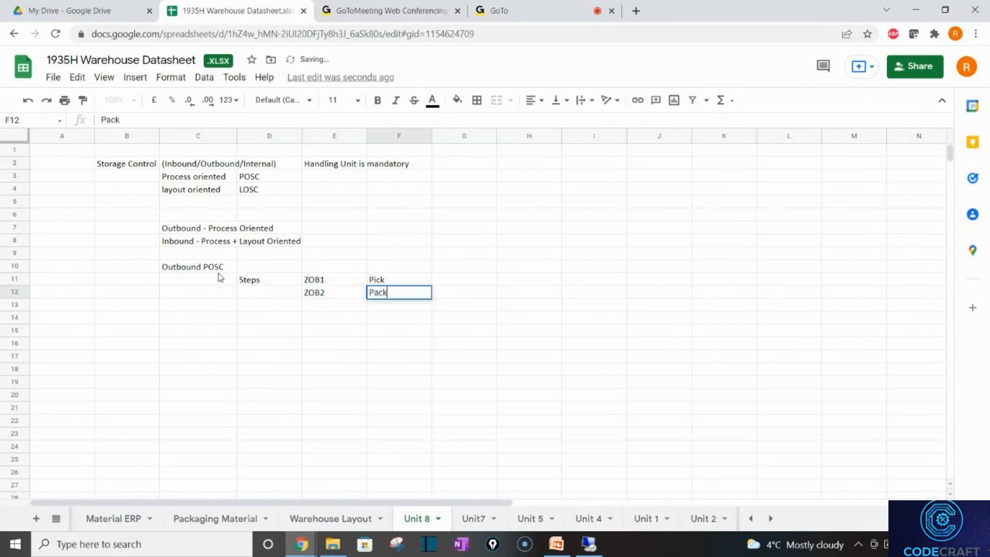
pyautogui.press('Return')
# List ZOB3 as Stage and ZOB4 as Load in E13:F14.
pyautogui.press('Tab')
pyautogui.press('Tab')
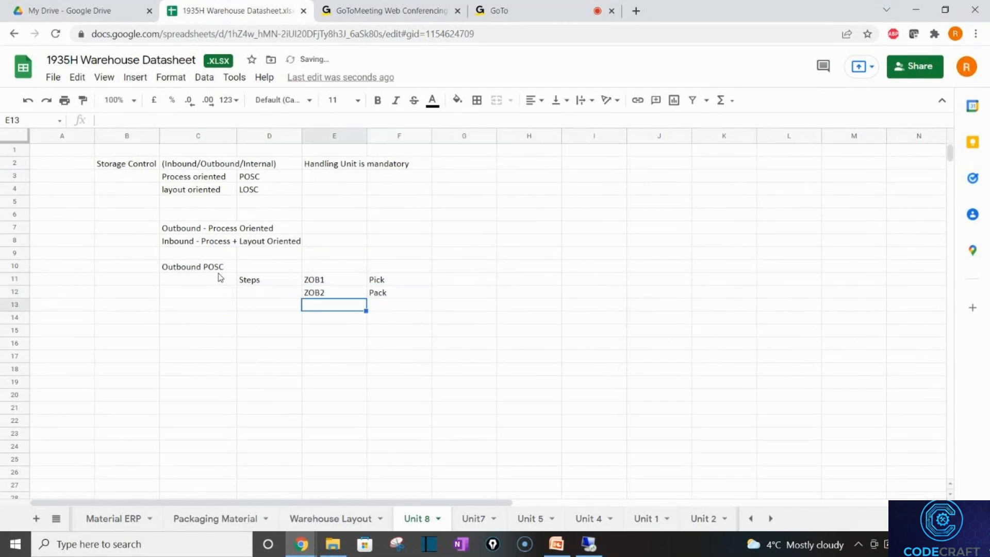
pyautogui.write('ZOB')
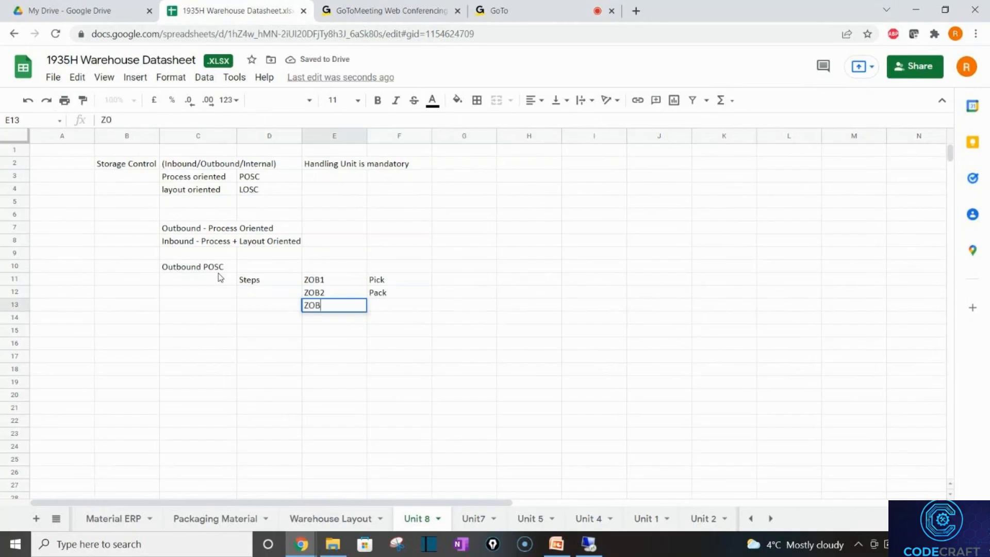
pyautogui.write('3')
pyautogui.press('Tab')
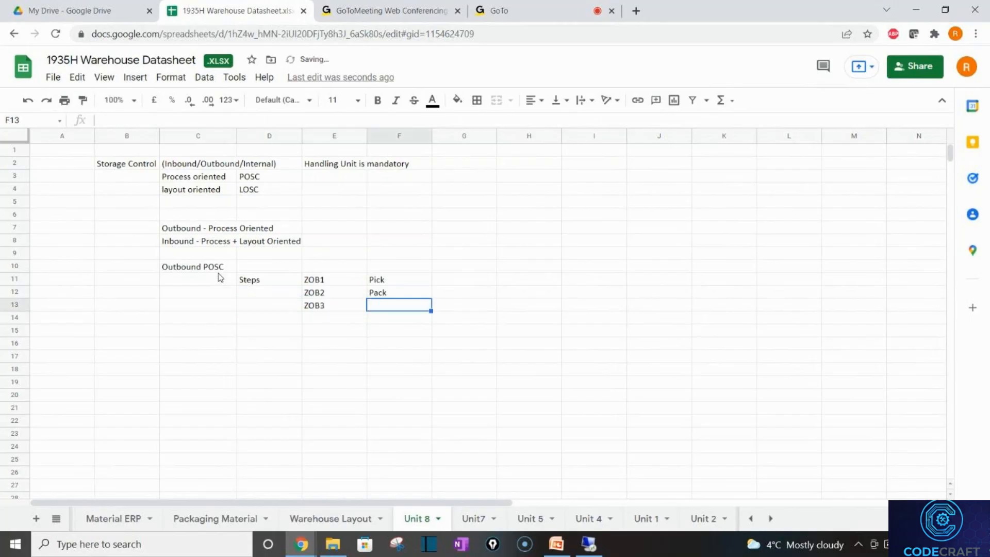
pyautogui.write('Stage')
pyautogui.press('Return')
pyautogui.press('Right')
pyautogui.press('Right')
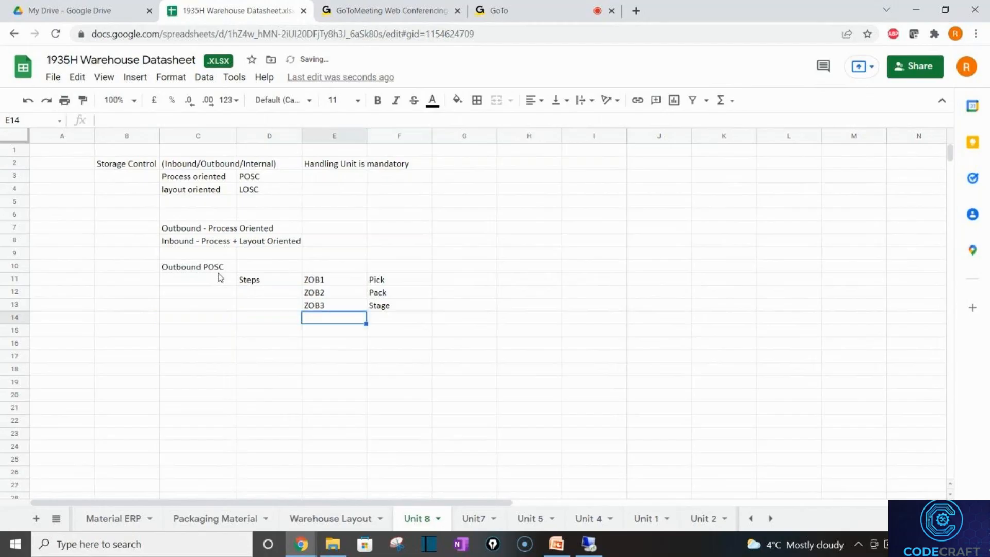
pyautogui.write('ZOB4')
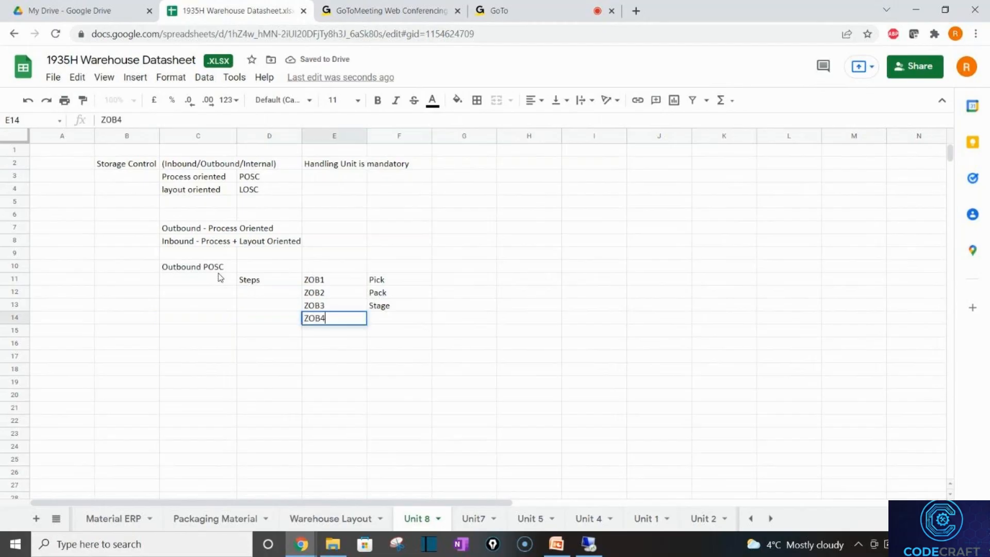
pyautogui.press('Tab')
pyautogui.write('Load')
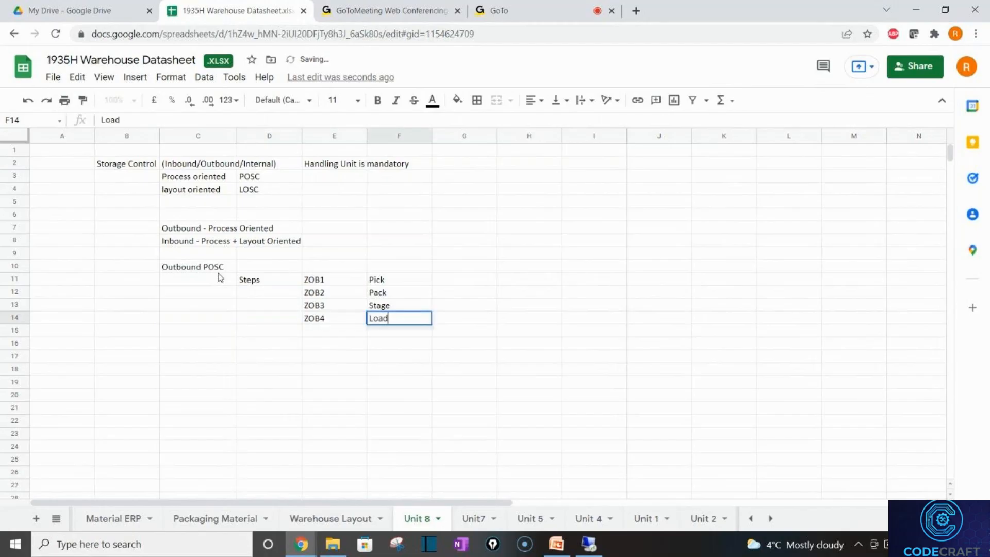
pyautogui.press('Return')
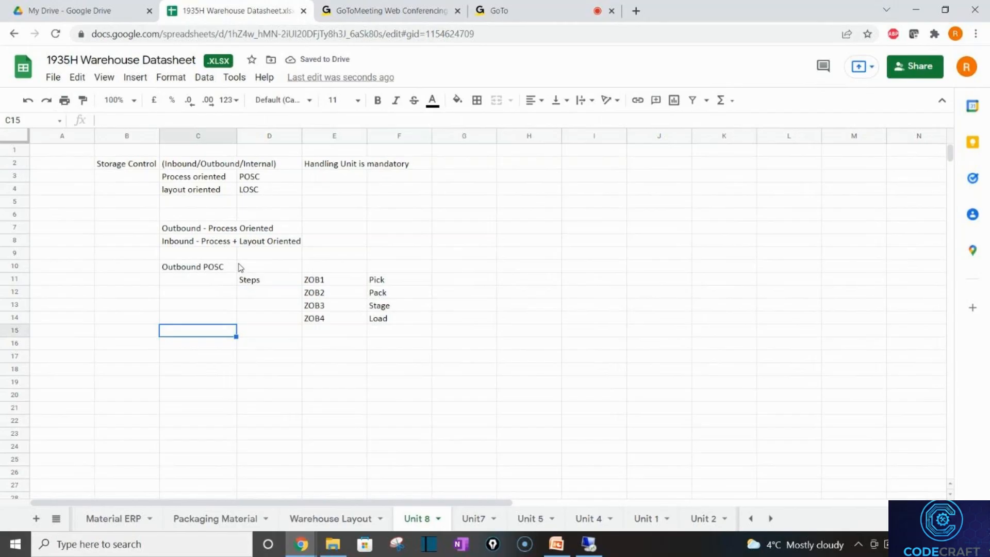
pyautogui.doubleClick(319, 267)
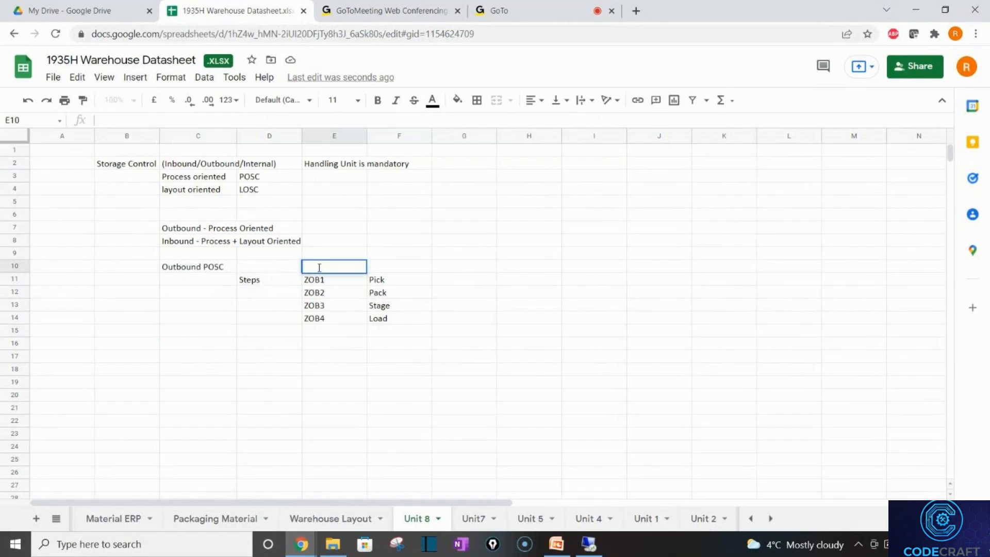
pyautogui.click(298, 270)
pyautogui.write('P')
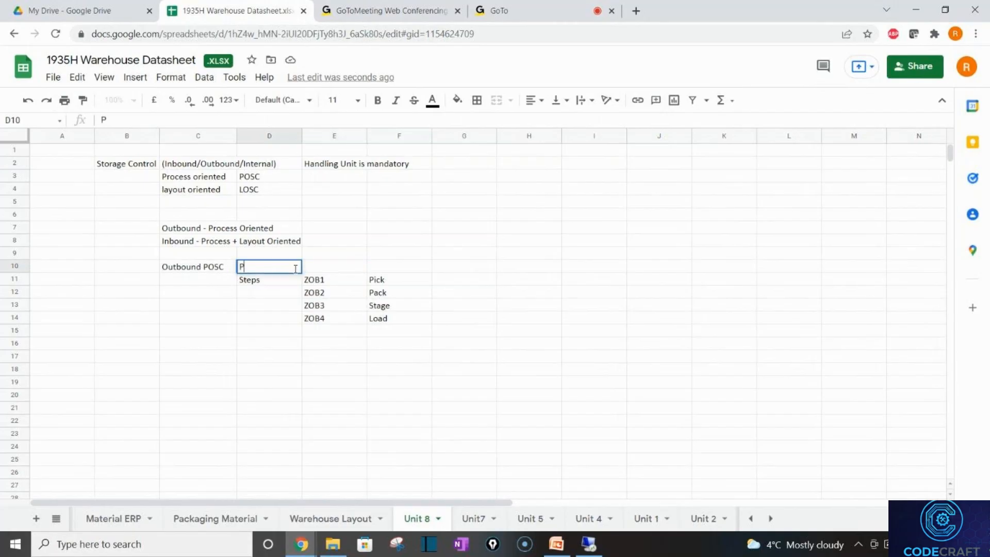
pyautogui.write('rocess')
pyautogui.press('Tab')
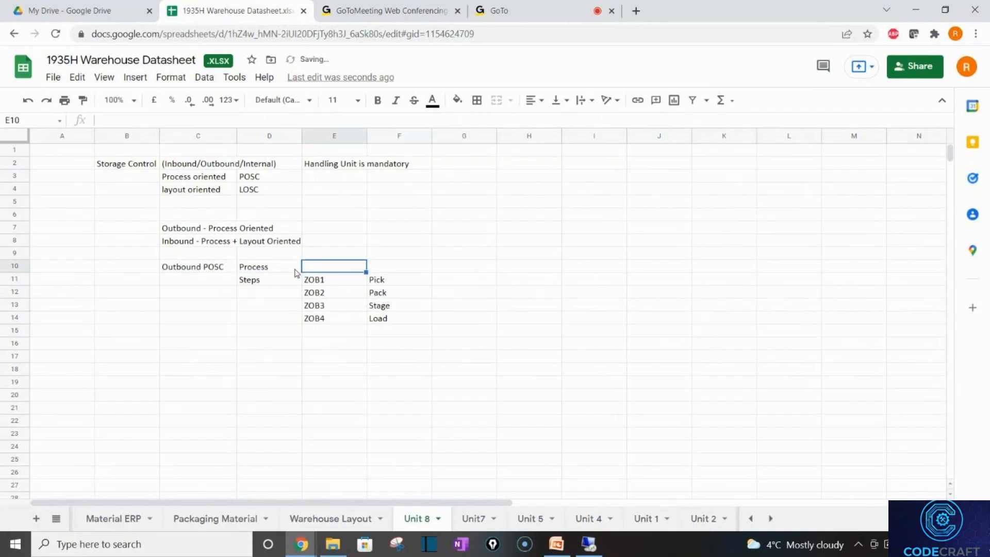
pyautogui.write('ZOUT')
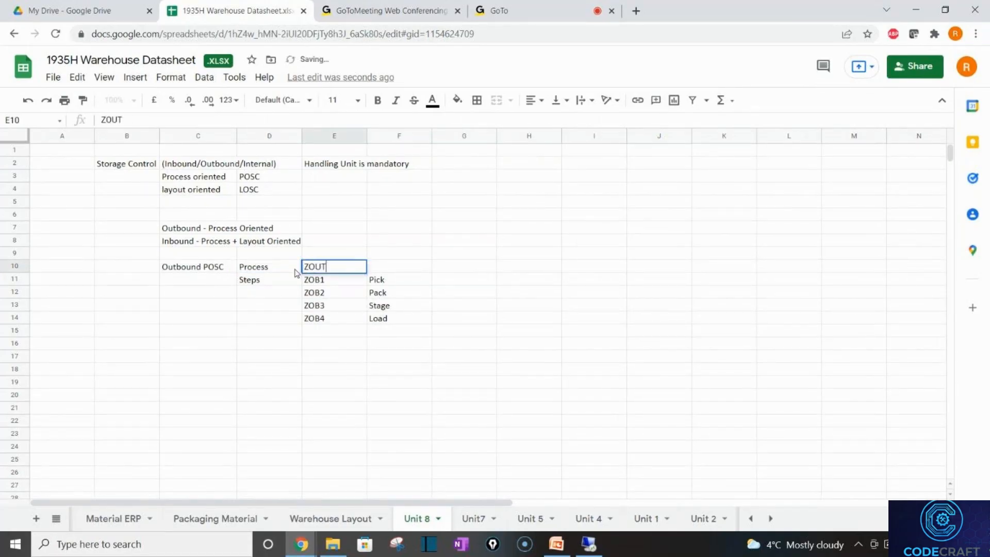
pyautogui.click(297, 273)
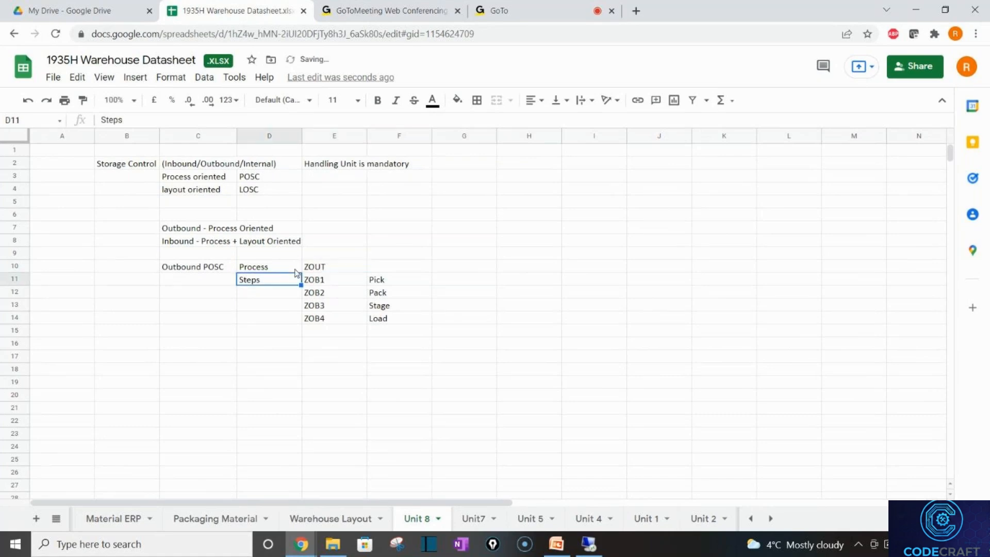
pyautogui.click(328, 270)
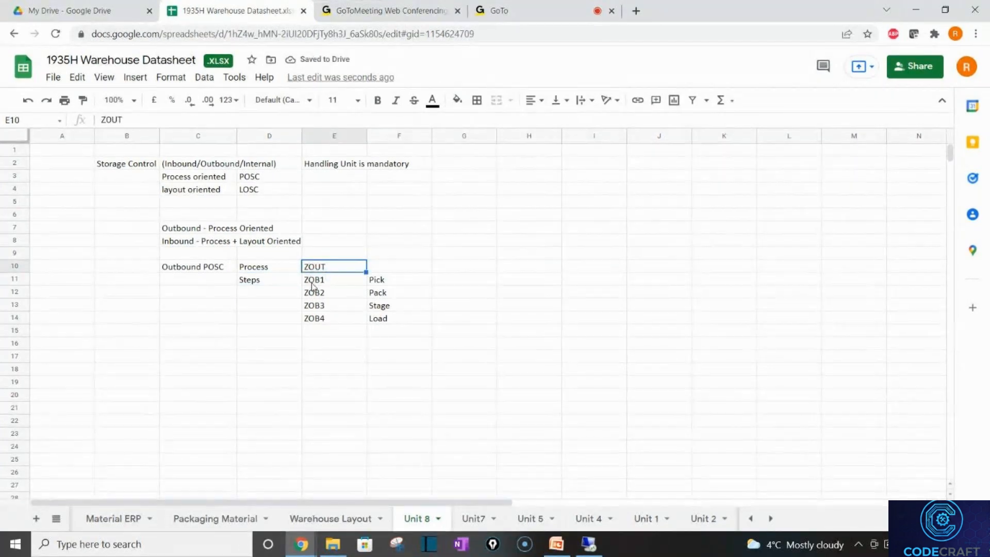
pyautogui.moveTo(313, 281); pyautogui.dragTo(384, 325)
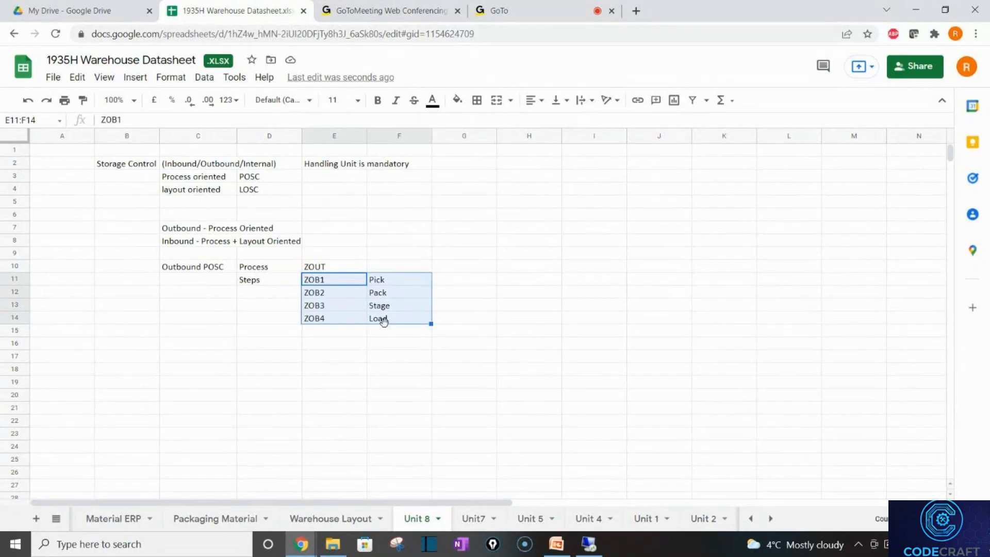
pyautogui.click(319, 268)
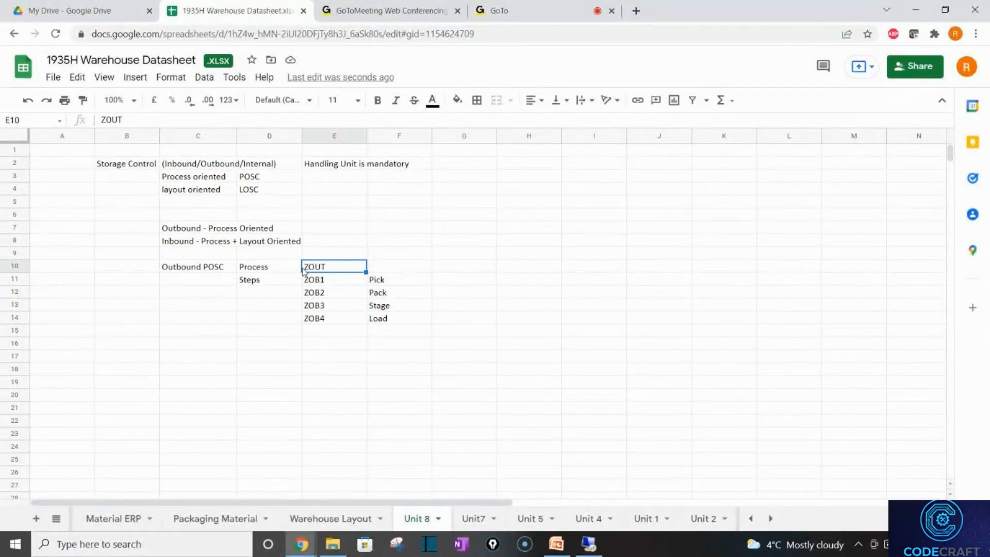
pyautogui.click(243, 270)
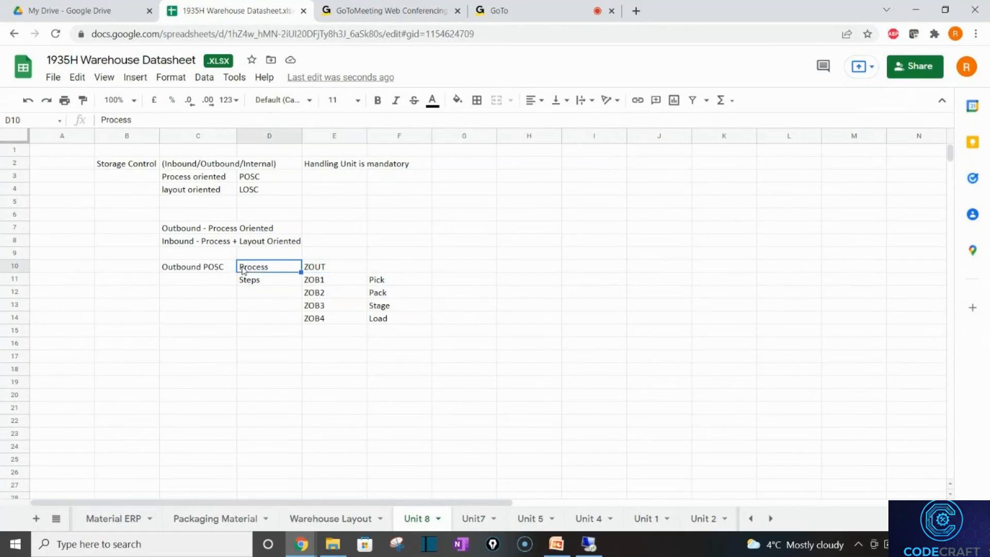
pyautogui.doubleClick(242, 268)
pyautogui.doubleClick(243, 267)
pyautogui.click(241, 266)
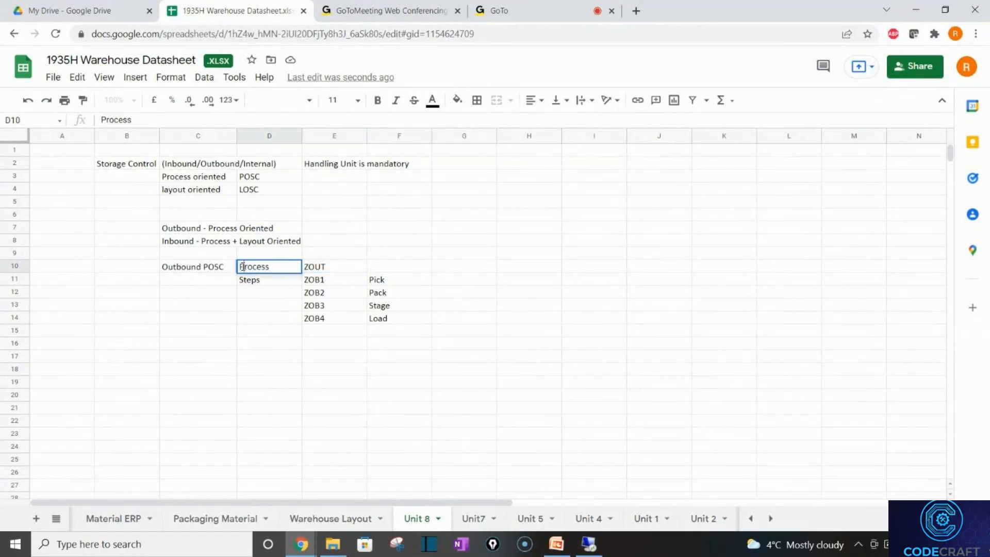
pyautogui.write('Storage')
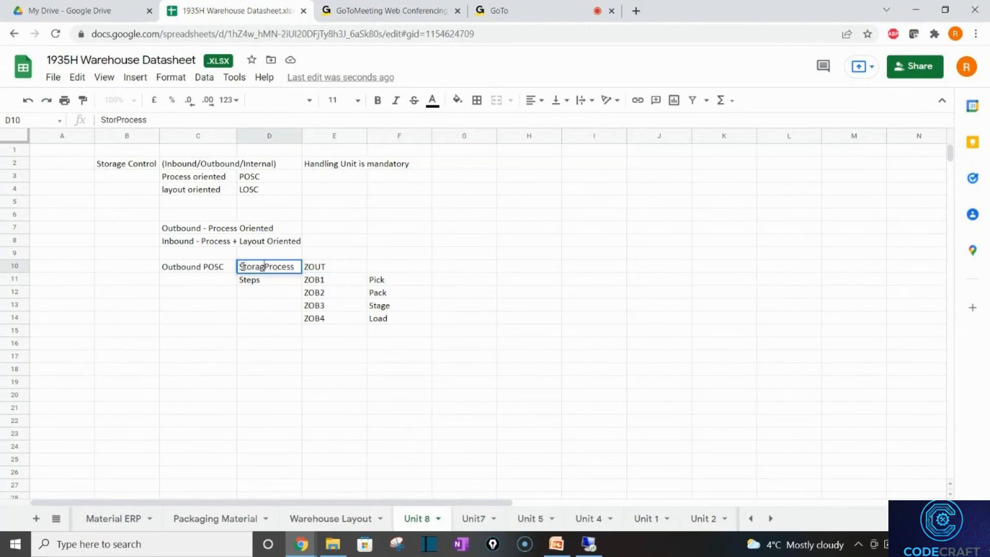
pyautogui.press('Return')
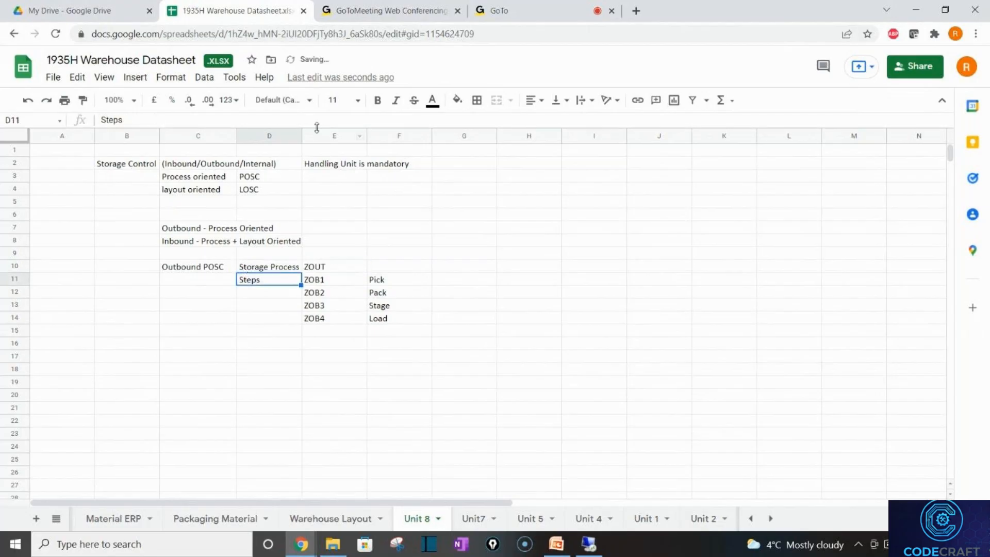
pyautogui.moveTo(300, 138); pyautogui.dragTo(301, 138)
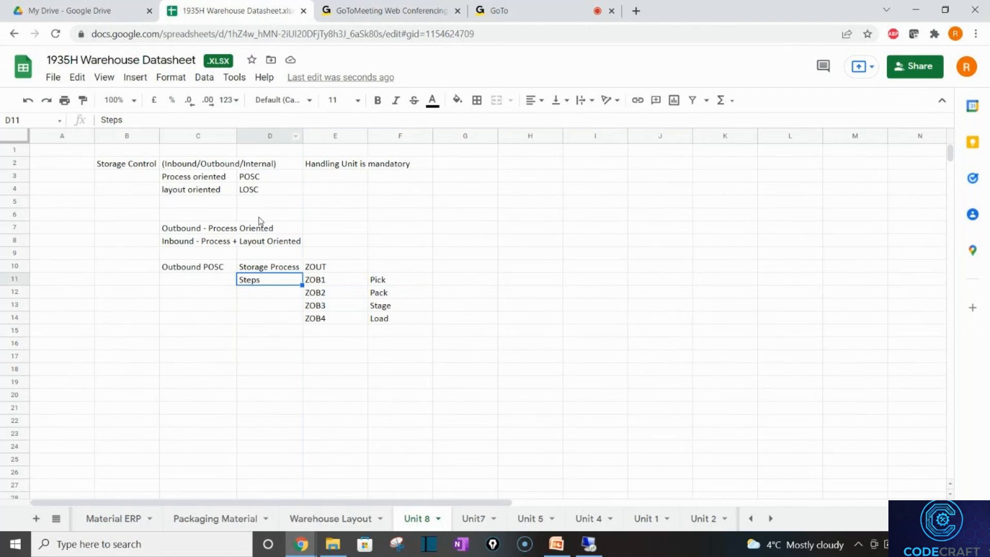
pyautogui.click(307, 382)
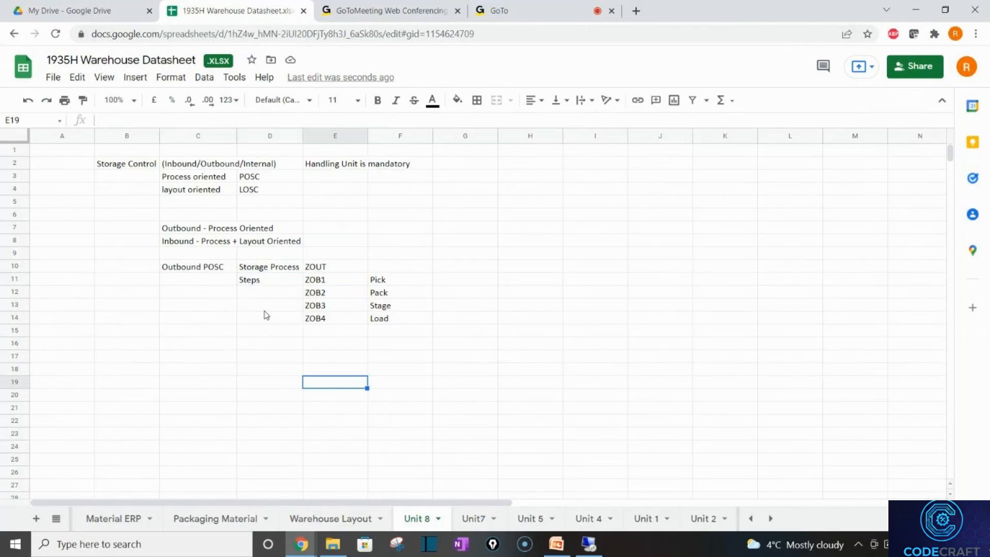
# Enter 1 in B17 and clear the 'Determination of' text from C17.
pyautogui.click(153, 354)
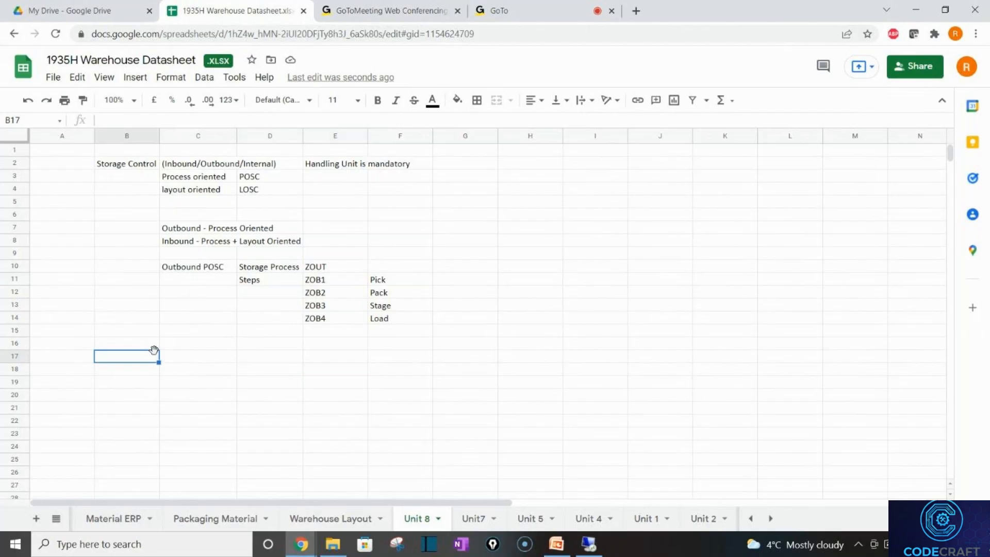
pyautogui.write('1')
pyautogui.press('Tab')
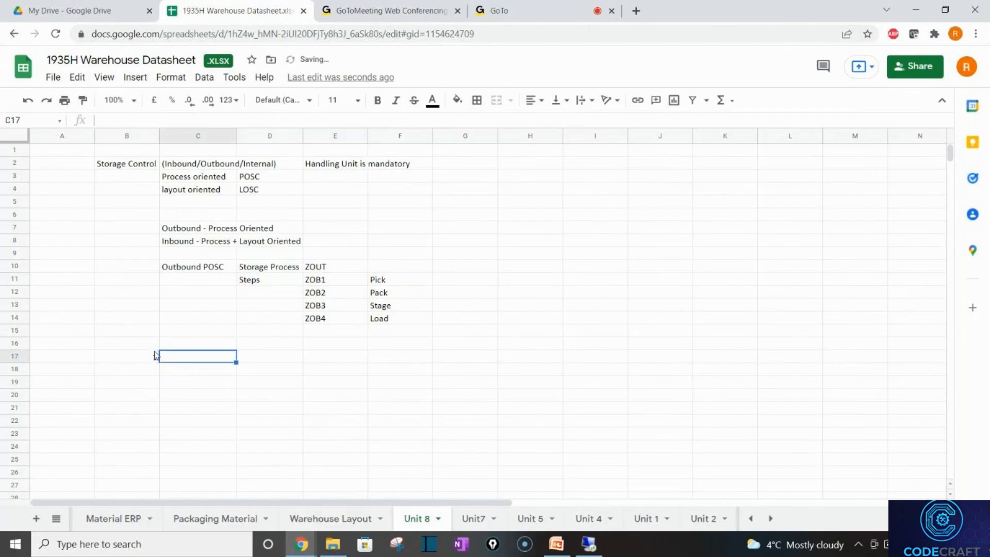
pyautogui.write('Determin')
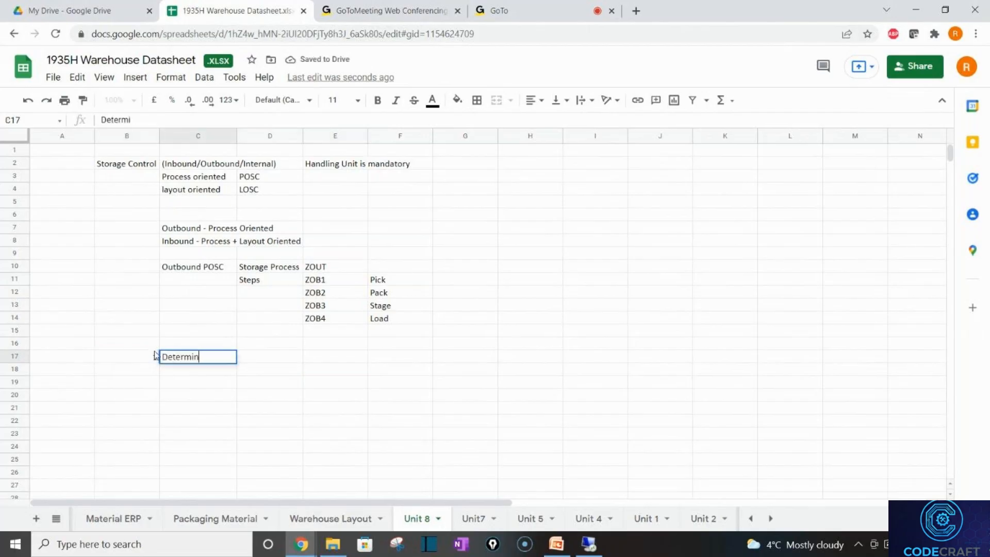
pyautogui.write('ation of')
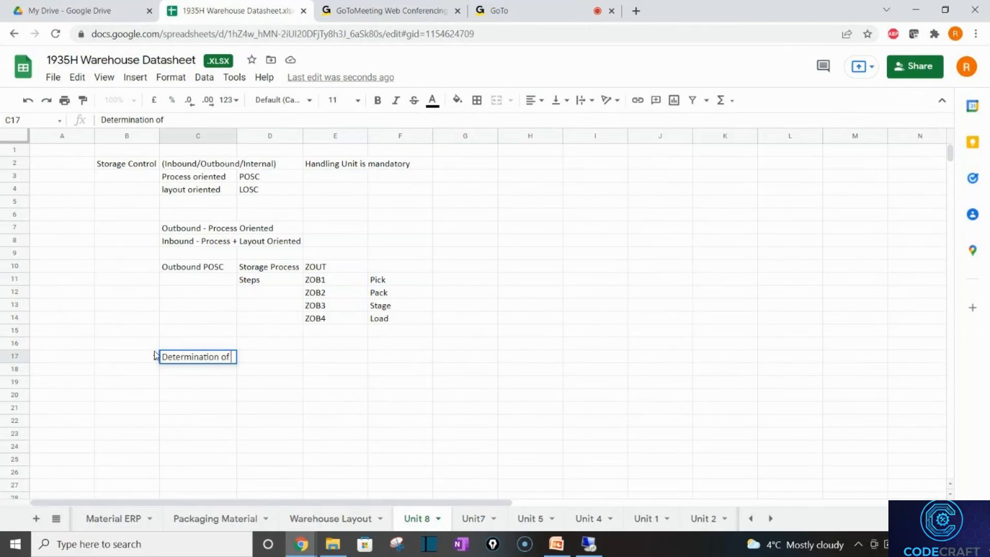
pyautogui.press('BackSpace')
pyautogui.press('BackSpace')
pyautogui.press('BackSpace')
pyautogui.press('BackSpace')
pyautogui.press('BackSpace')
pyautogui.press('BackSpace')
pyautogui.press('BackSpace')
pyautogui.press('BackSpace')
pyautogui.press('BackSpace')
pyautogui.press('BackSpace')
pyautogui.press('BackSpace')
pyautogui.press('BackSpace')
pyautogui.press('BackSpace')
pyautogui.press('BackSpace')
pyautogui.press('BackSpace')
pyautogui.press('BackSpace')
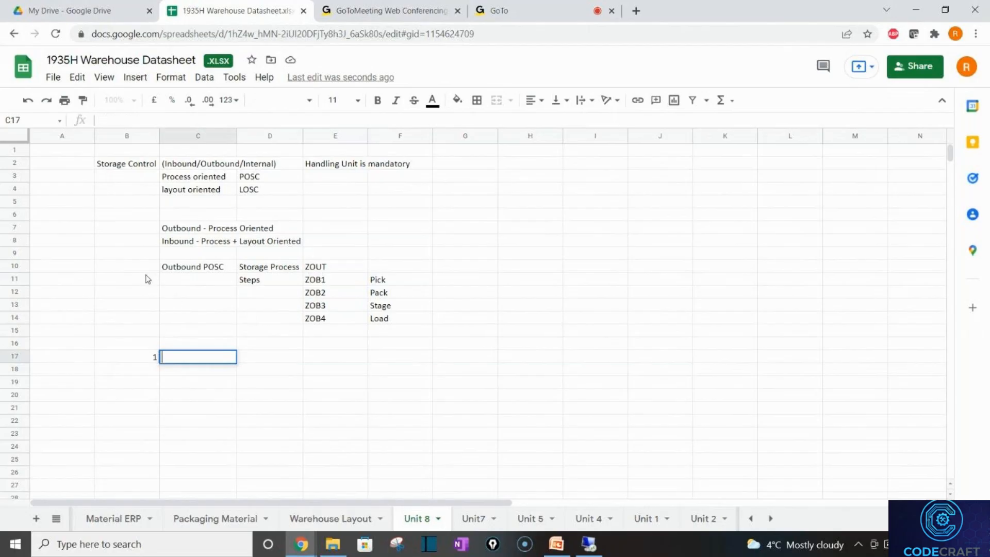
# Insert a blank row above row 9 and enter '1.' in B10.
pyautogui.rightClick(14, 255)
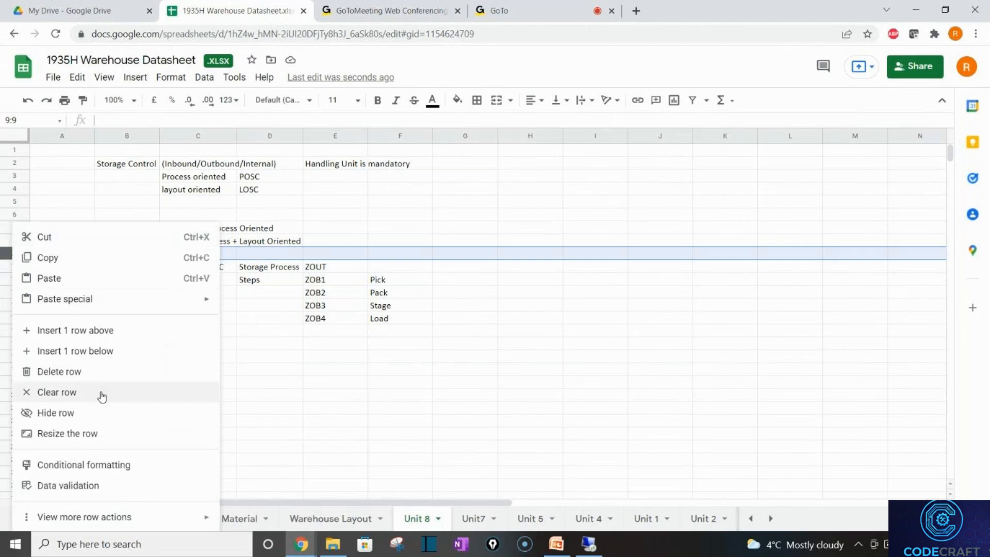
pyautogui.click(90, 335)
pyautogui.click(127, 270)
pyautogui.write('1')
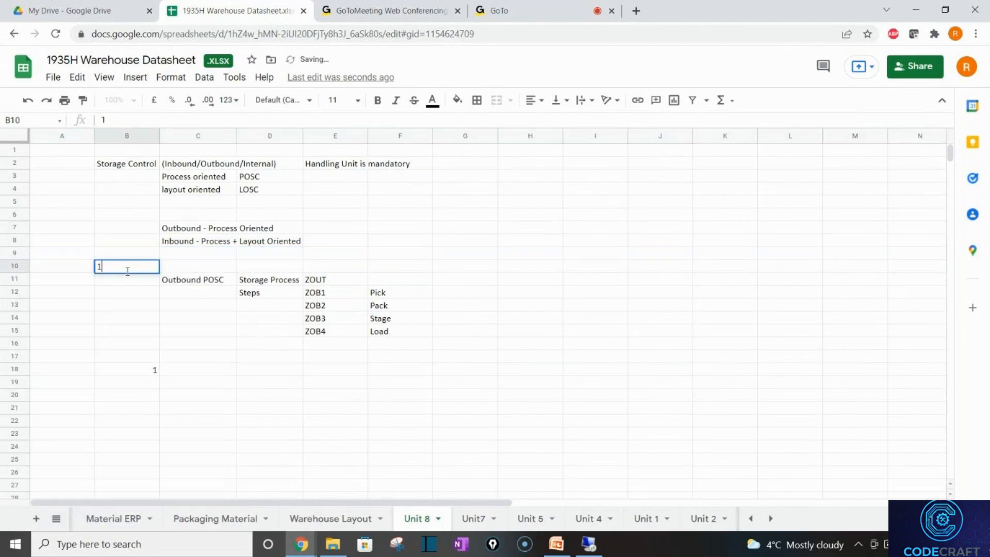
pyautogui.write('.')
pyautogui.click(120, 323)
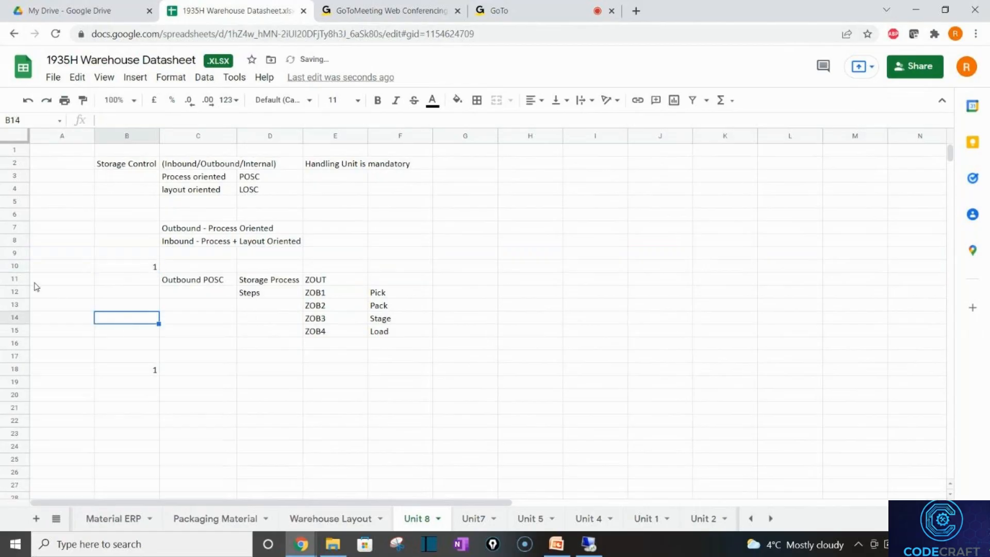
# Insert a blank row above row 10 and add the heading 'Configuration Steps' in A10.
pyautogui.rightClick(24, 271)
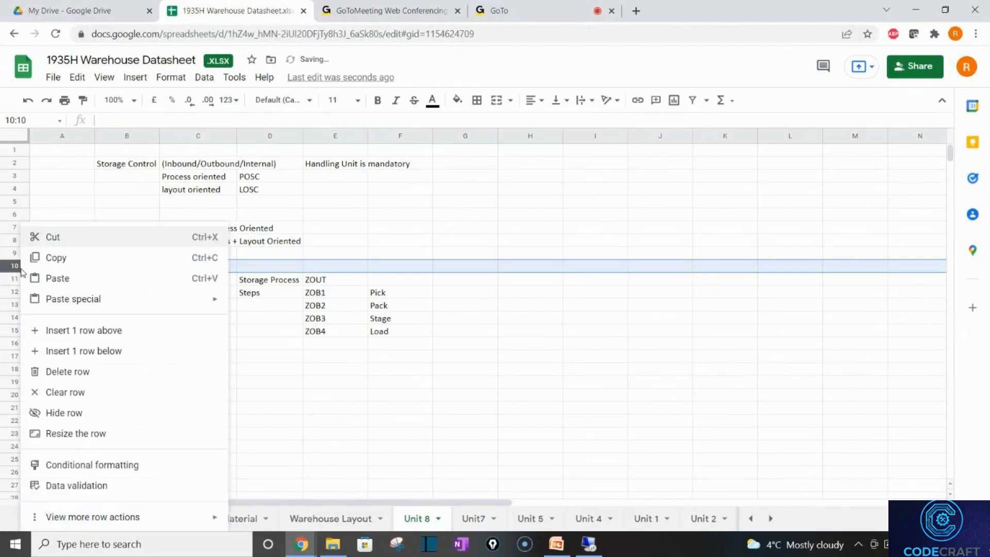
pyautogui.click(107, 339)
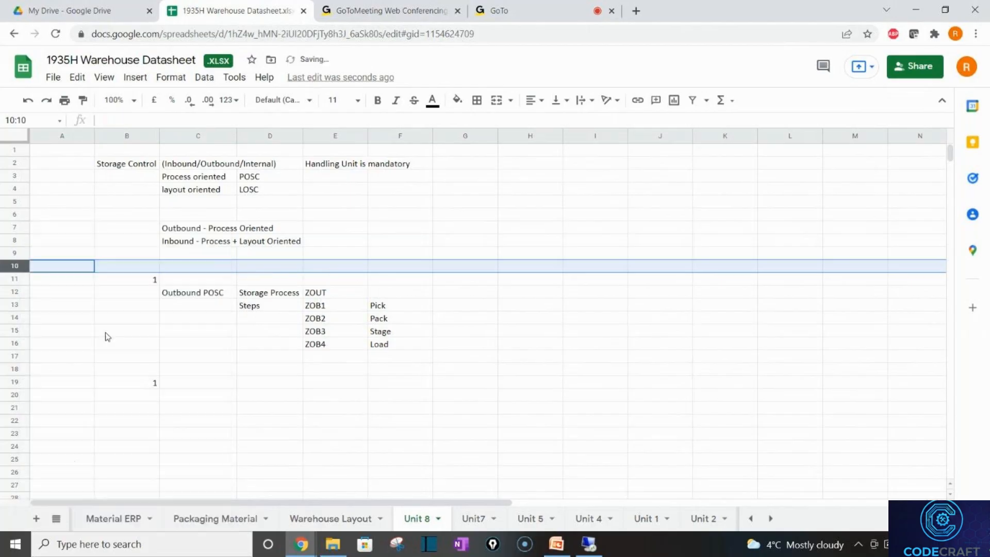
pyautogui.click(82, 271)
pyautogui.write('Con')
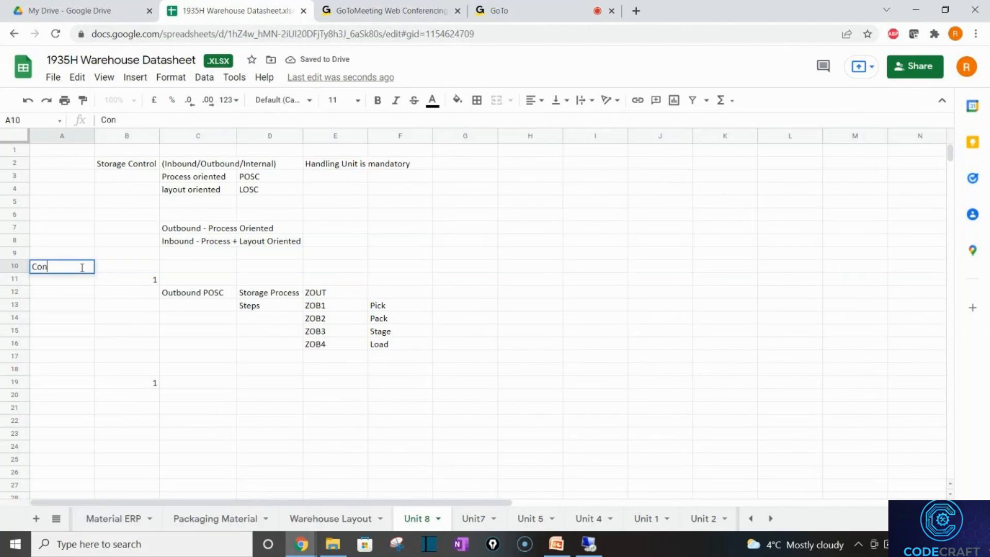
pyautogui.write('figuration Steps')
pyautogui.press('Tab')
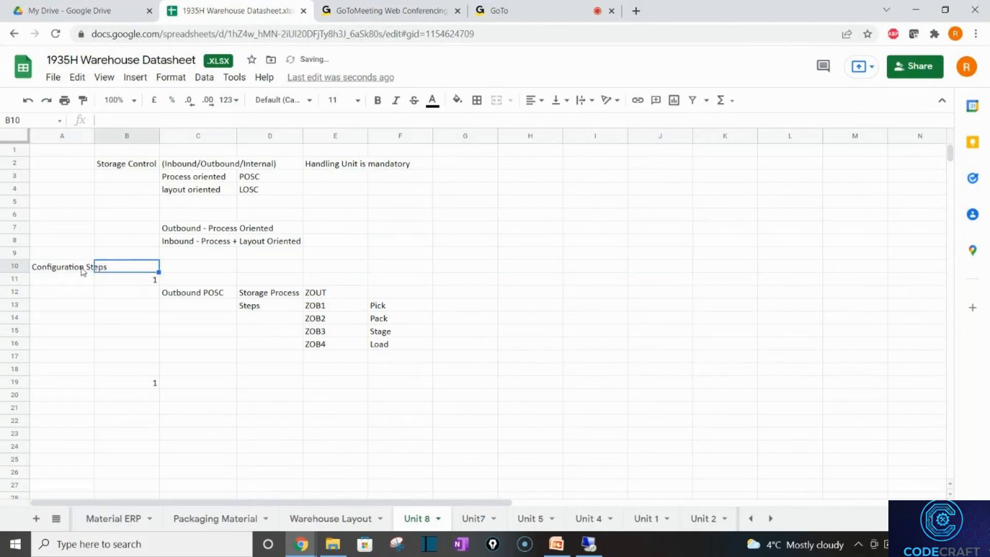
# Enter 'Creation of Process with Steps' as the first step description in C11.
pyautogui.click(194, 287)
pyautogui.write('Creatio')
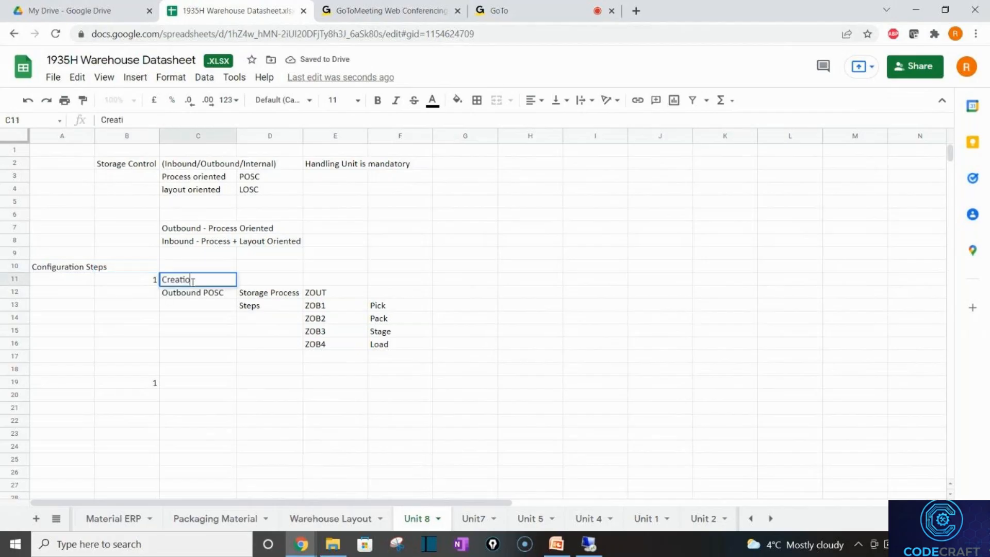
pyautogui.write('n of Pr')
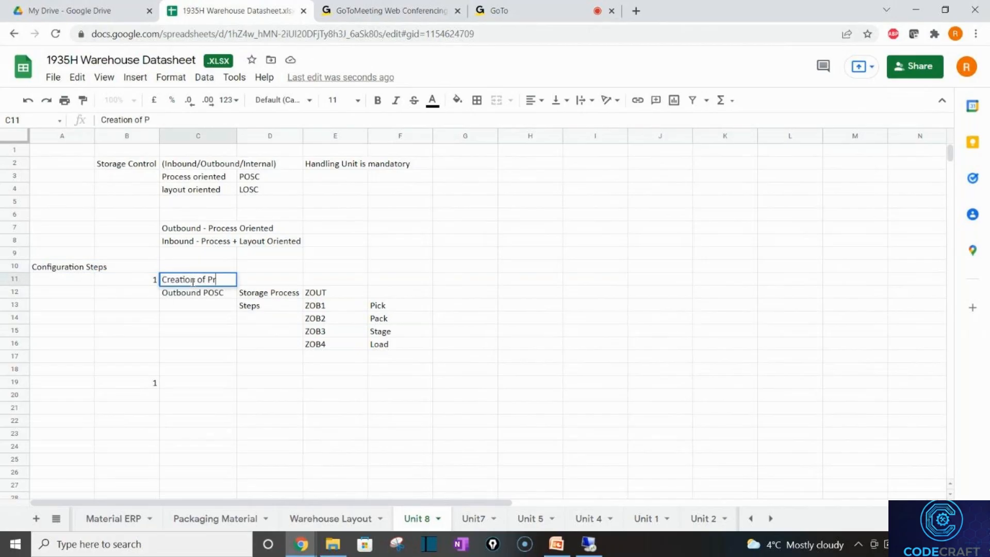
pyautogui.write('ocess wotjh')
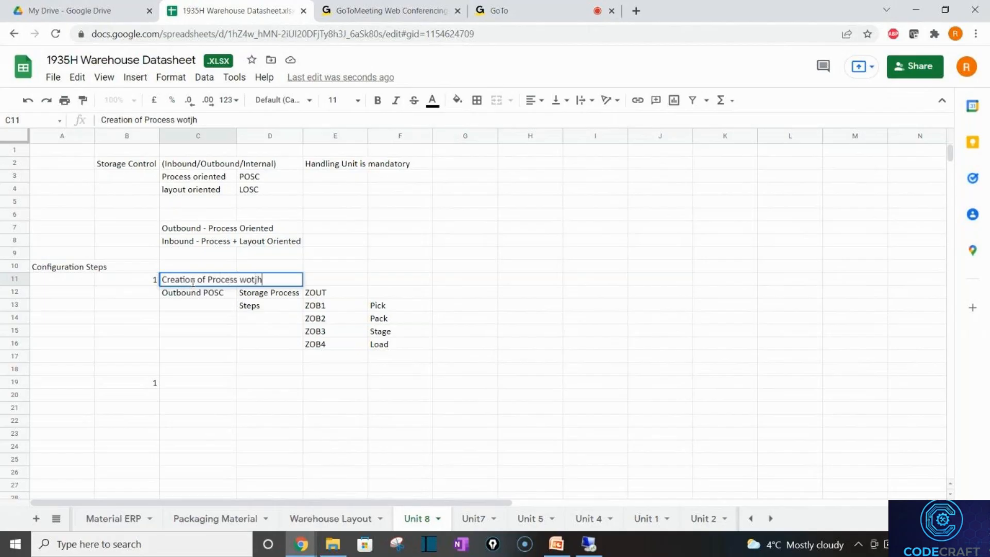
pyautogui.press('BackSpace')
pyautogui.press('BackSpace')
pyautogui.press('BackSpace')
pyautogui.press('BackSpace')
pyautogui.write('ith Spte')
pyautogui.press('BackSpace')
pyautogui.press('BackSpace')
pyautogui.press('BackSpace')
pyautogui.write('tes')
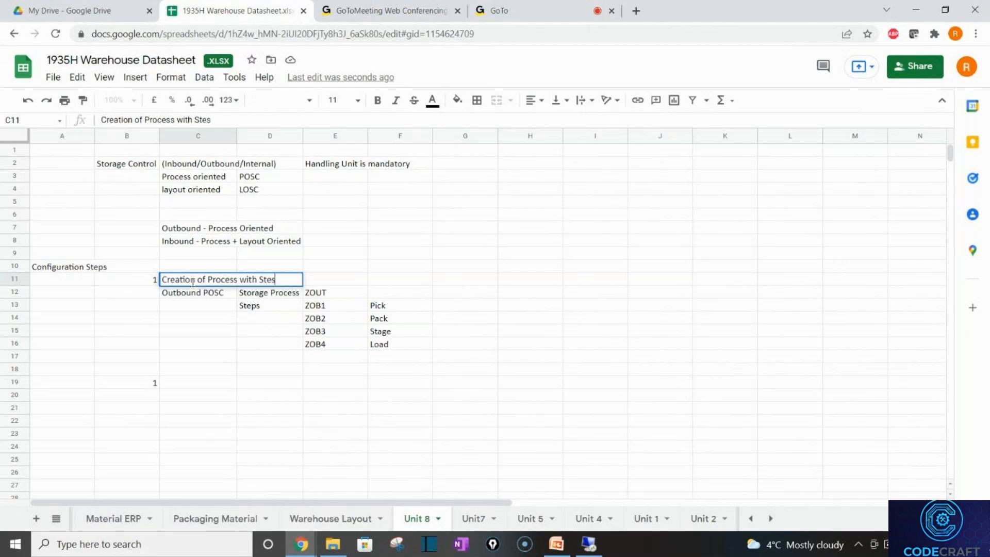
pyautogui.press('BackSpace')
pyautogui.write('ps')
pyautogui.press('Return')
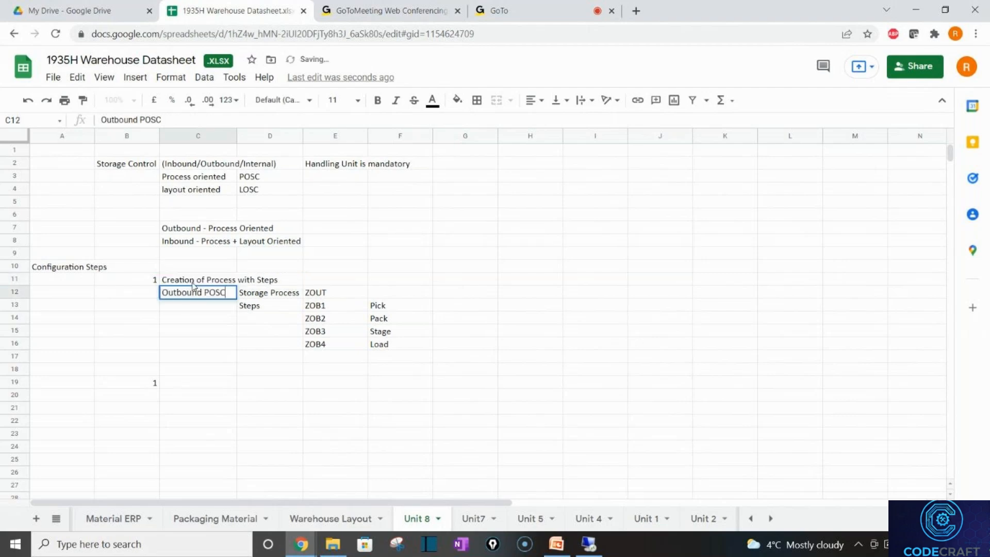
# Number item 2 in B19 and describe it as 'Determination of Intermediate area for each step'.
pyautogui.click(155, 384)
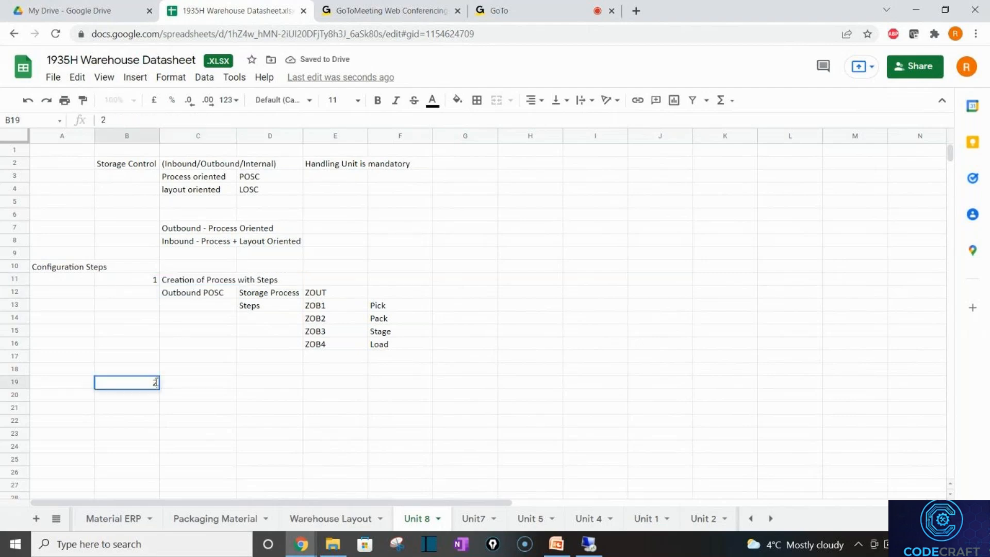
pyautogui.write('2')
pyautogui.press('Tab')
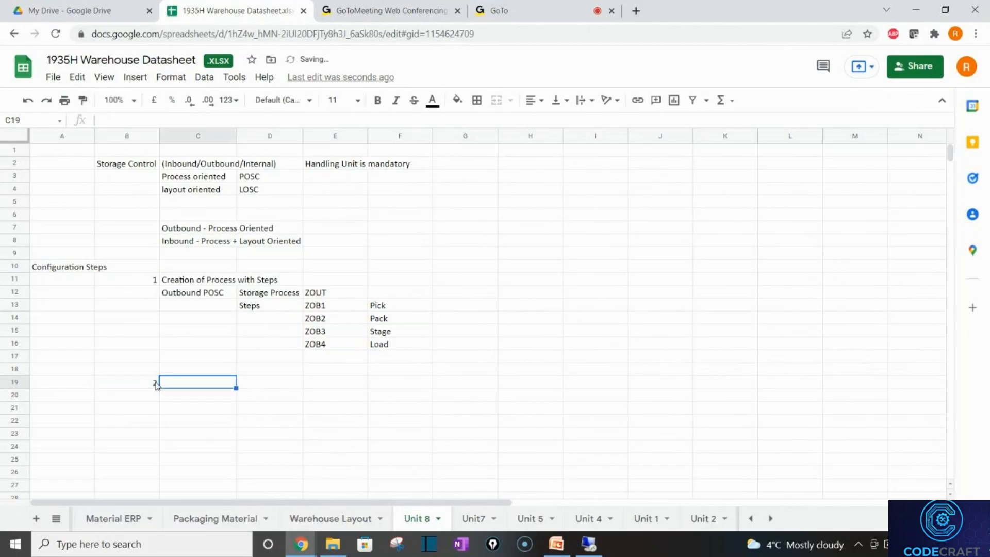
pyautogui.write('Deter')
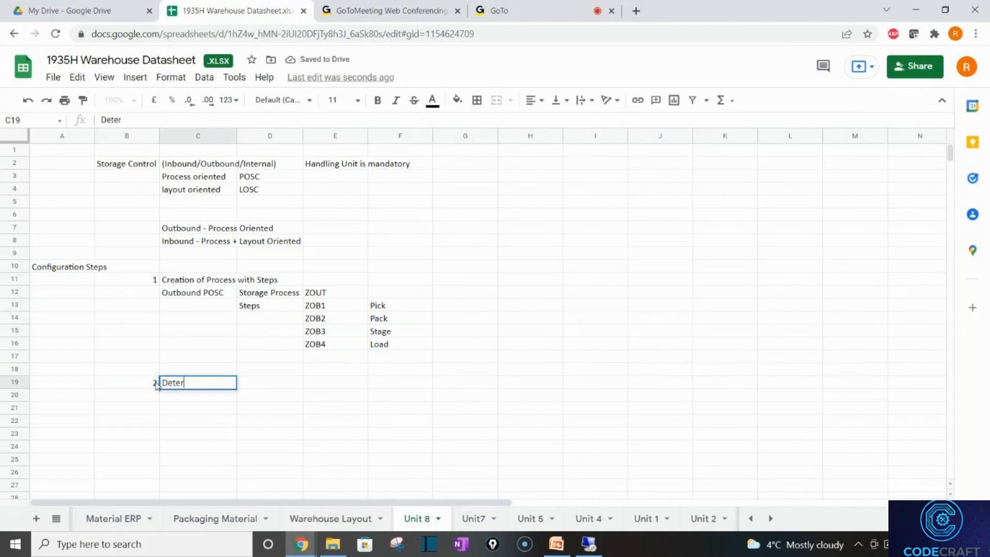
pyautogui.write('minat')
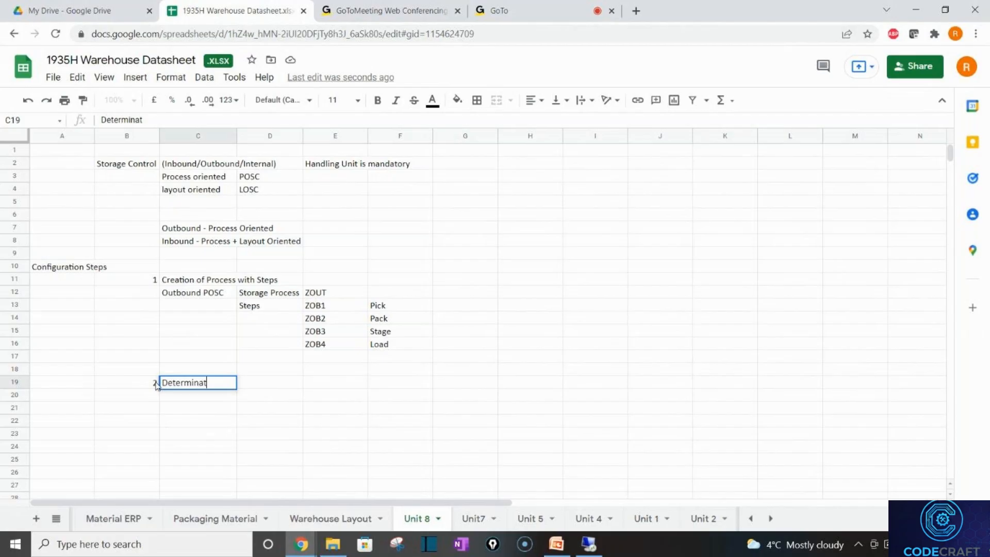
pyautogui.write('ion of In')
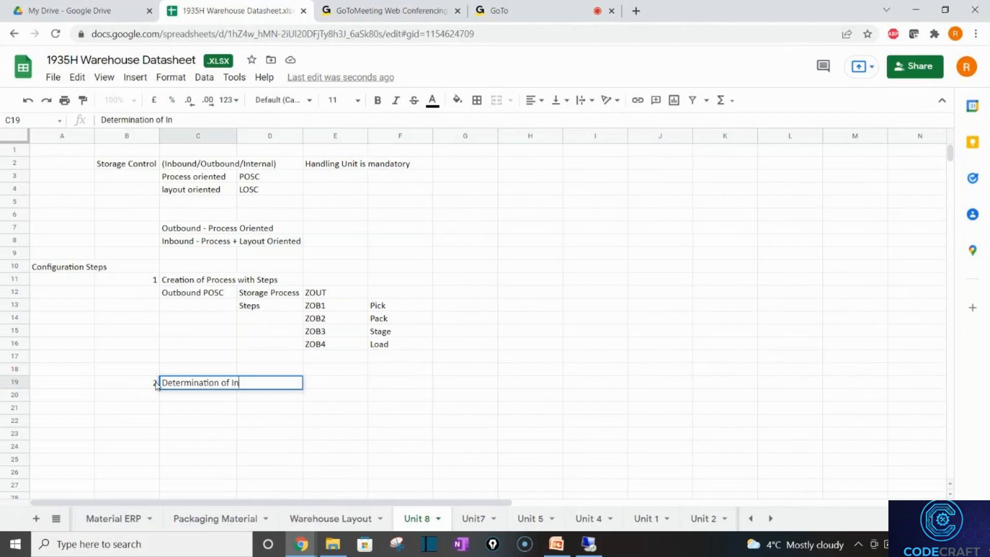
pyautogui.write('tern')
pyautogui.write('erme')
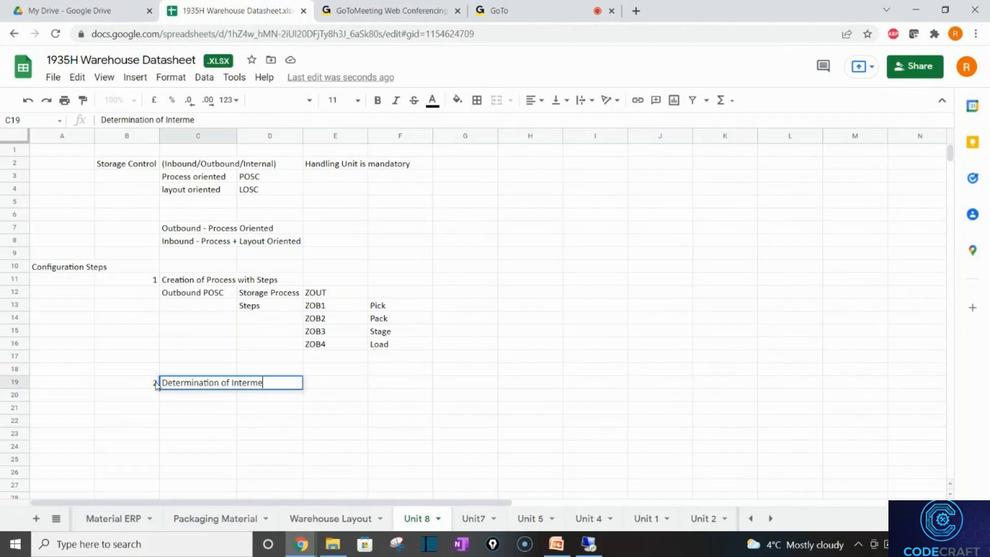
pyautogui.write('diate area for')
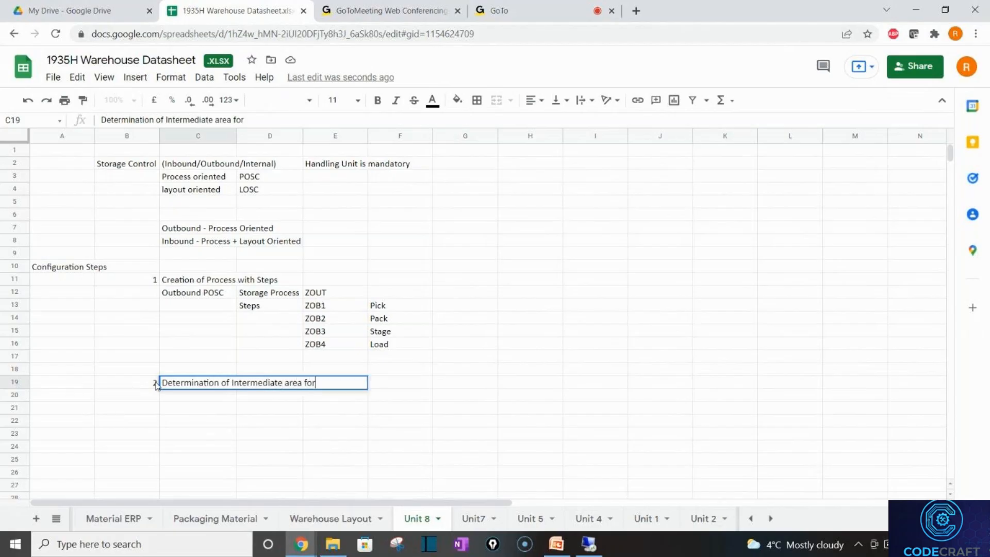
pyautogui.write(' each step')
pyautogui.press('Return')
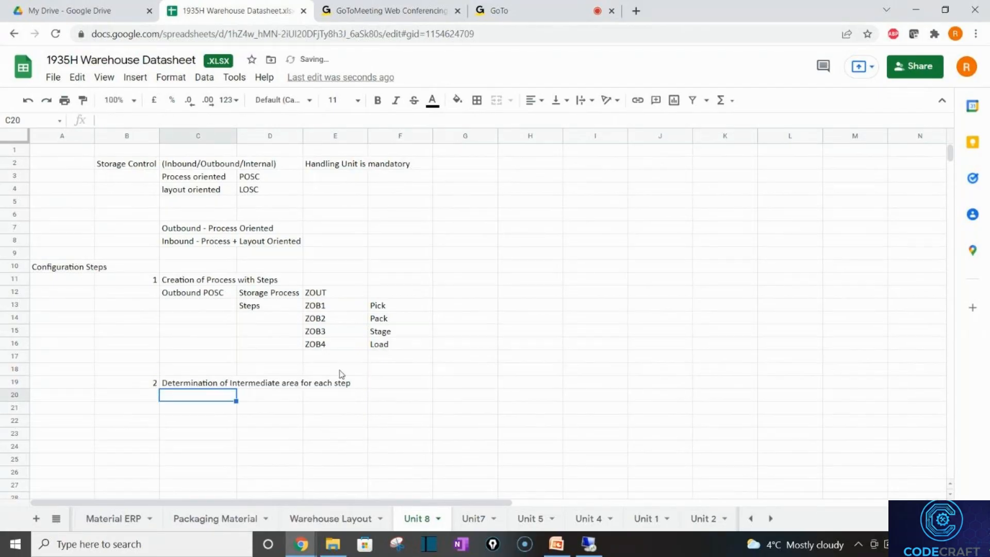
# Enter 'Rule based' in E20 and 'Default' in E21 under item 2.
pyautogui.click(390, 309)
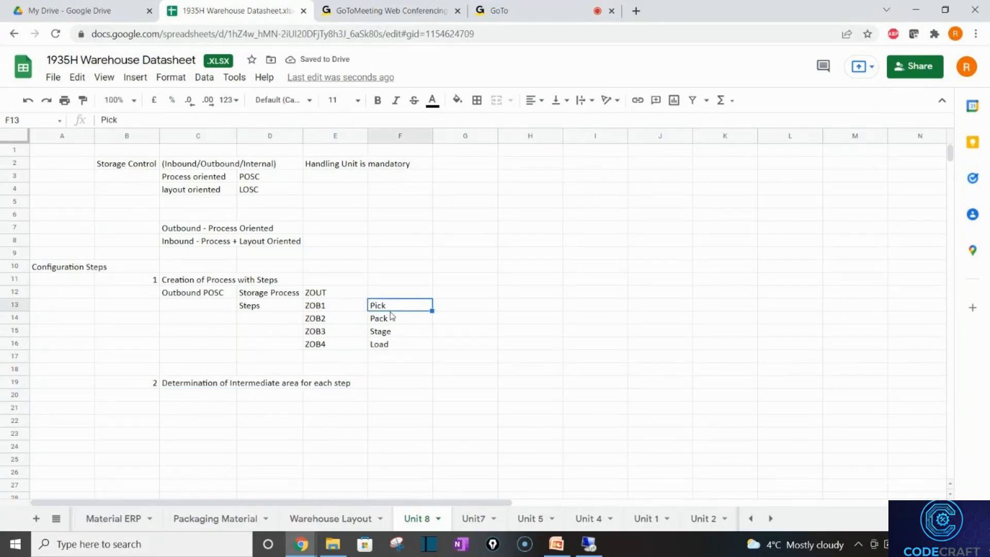
pyautogui.click(392, 316)
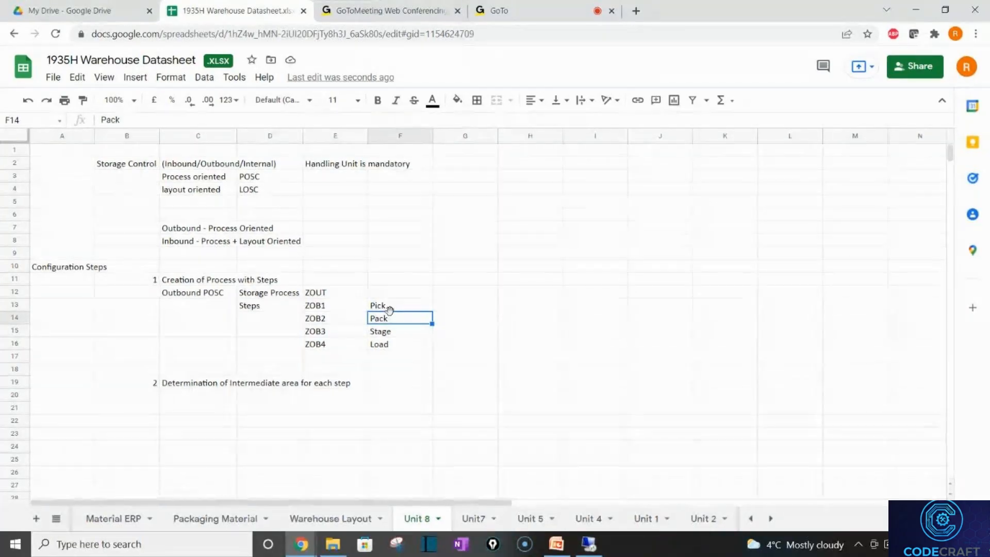
pyautogui.press('Down')
pyautogui.press('Down')
pyautogui.press('Down')
pyautogui.press('Down')
pyautogui.press('Down')
pyautogui.press('Down')
pyautogui.press('Down')
pyautogui.press('Down')
pyautogui.press('Down')
pyautogui.press('Down')
pyautogui.press('Down')
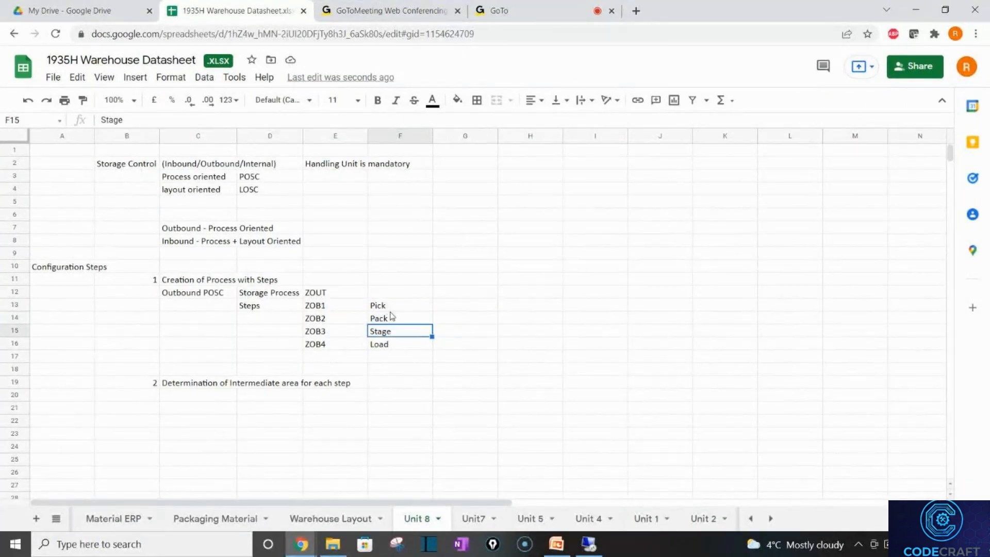
pyautogui.press('Down')
pyautogui.press('Down')
pyautogui.press('Down')
pyautogui.press('Down')
pyautogui.press('Down')
pyautogui.press('Down')
pyautogui.press('Down')
pyautogui.press('Down')
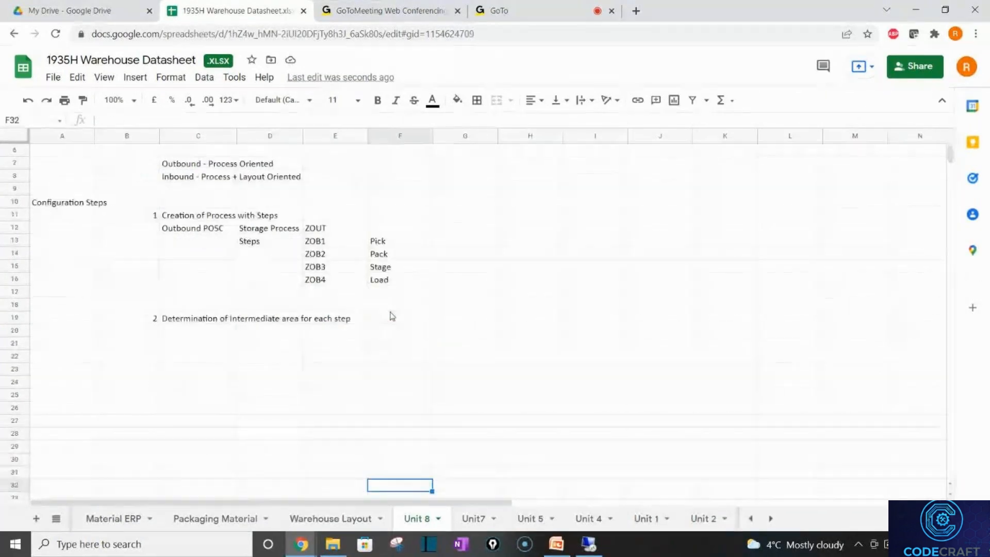
pyautogui.click(330, 316)
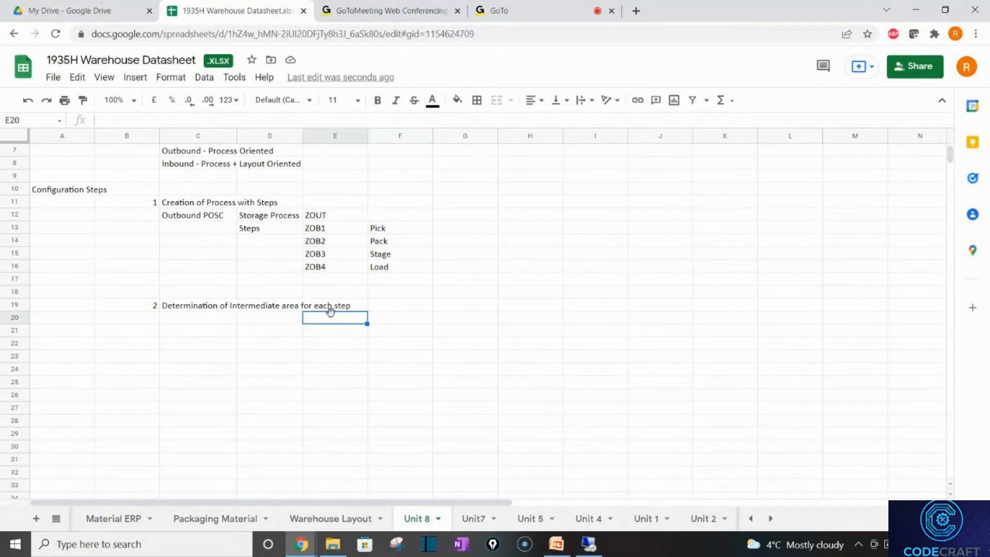
pyautogui.write('Rule ')
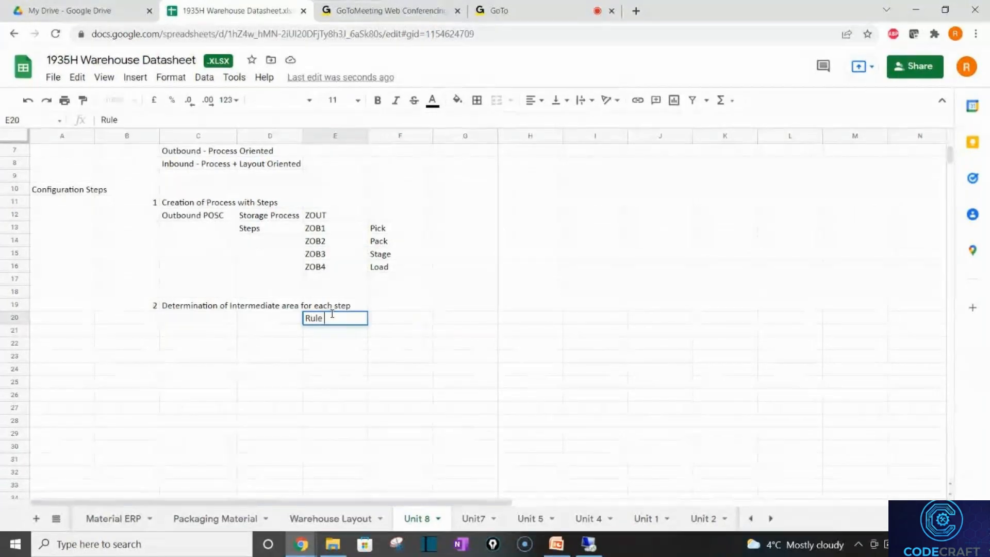
pyautogui.write('based')
pyautogui.press('Return')
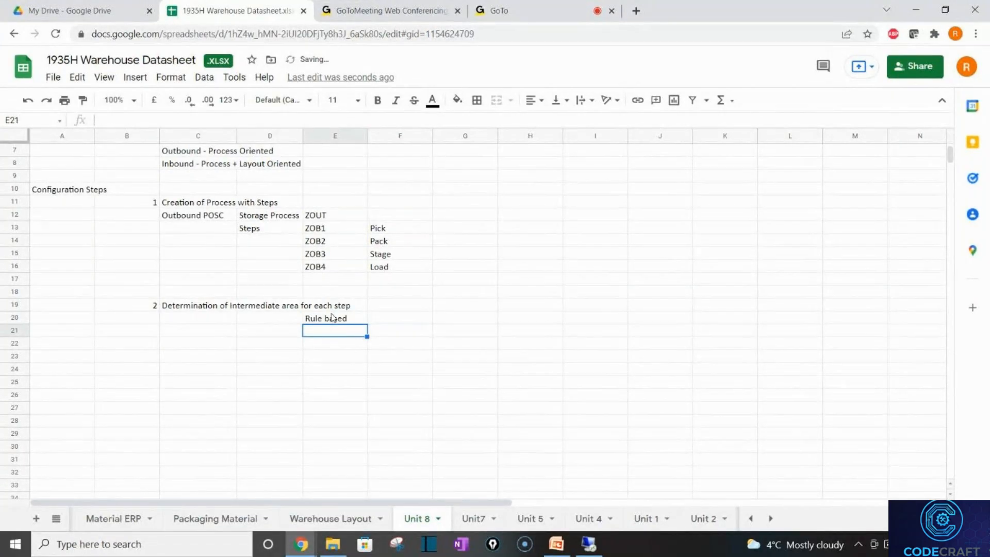
pyautogui.write('Defaul')
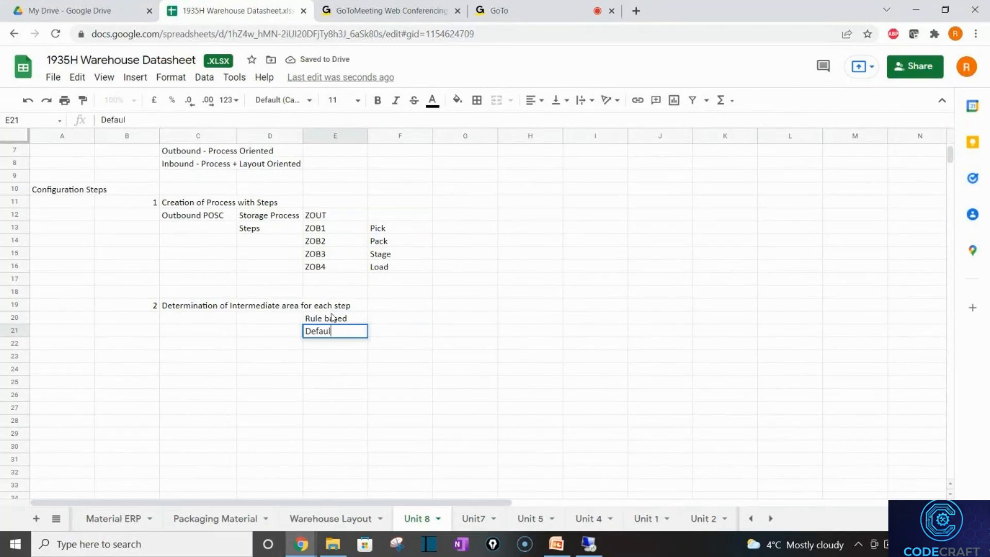
pyautogui.write('t')
pyautogui.press('Return')
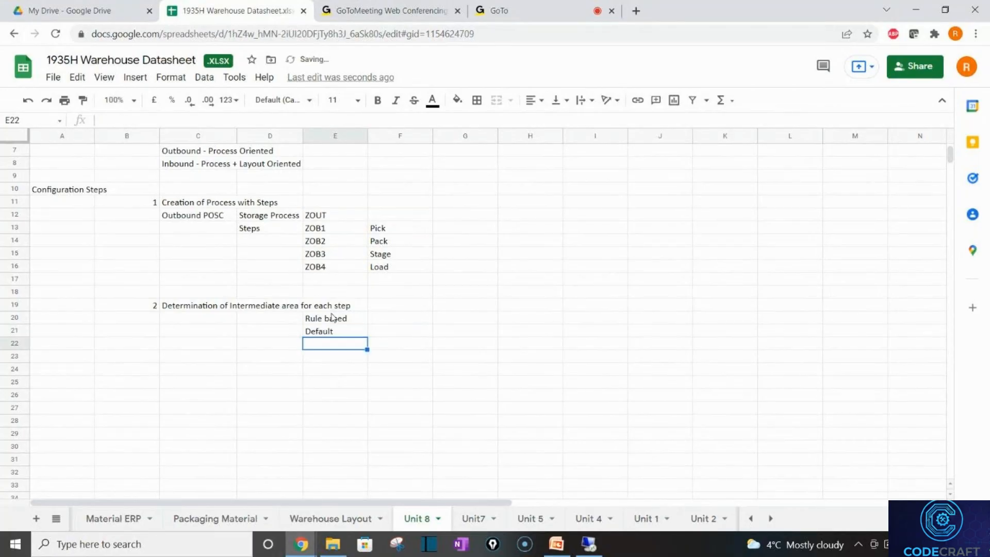
# Extend the E21 entry to read 'Default/fixed'.
pyautogui.click(346, 332)
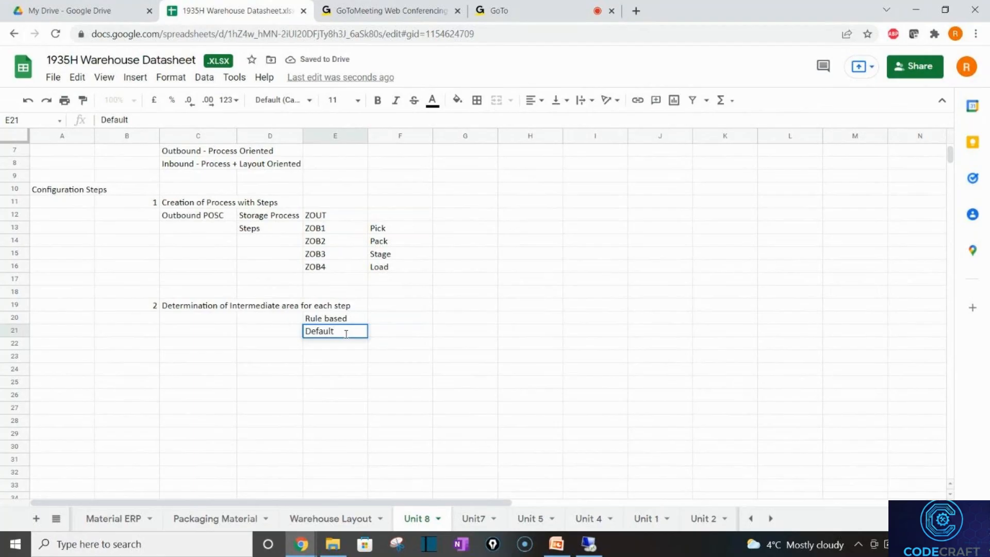
pyautogui.doubleClick(346, 332)
pyautogui.write('/fixed')
pyautogui.press('Return')
pyautogui.click(359, 322)
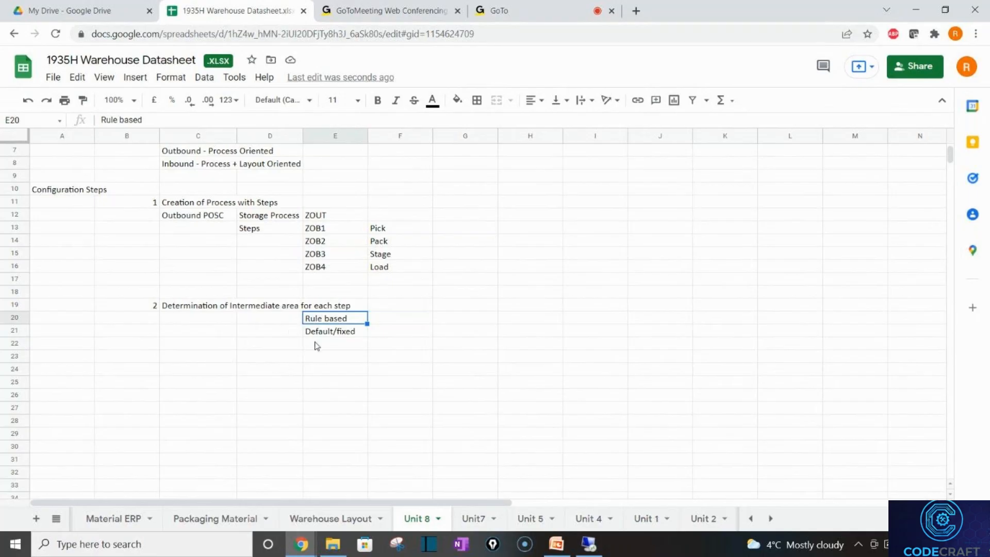
pyautogui.click(331, 333)
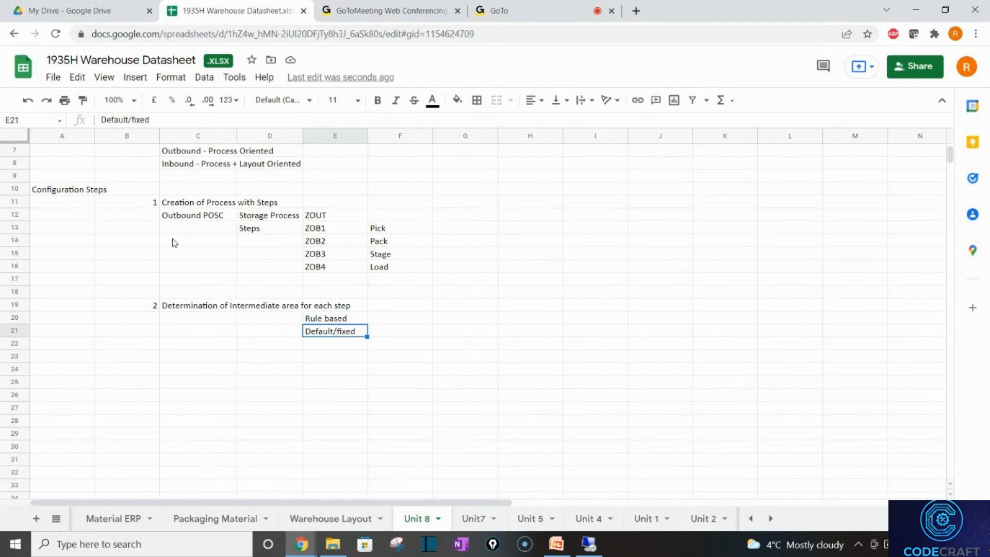
pyautogui.click(157, 371)
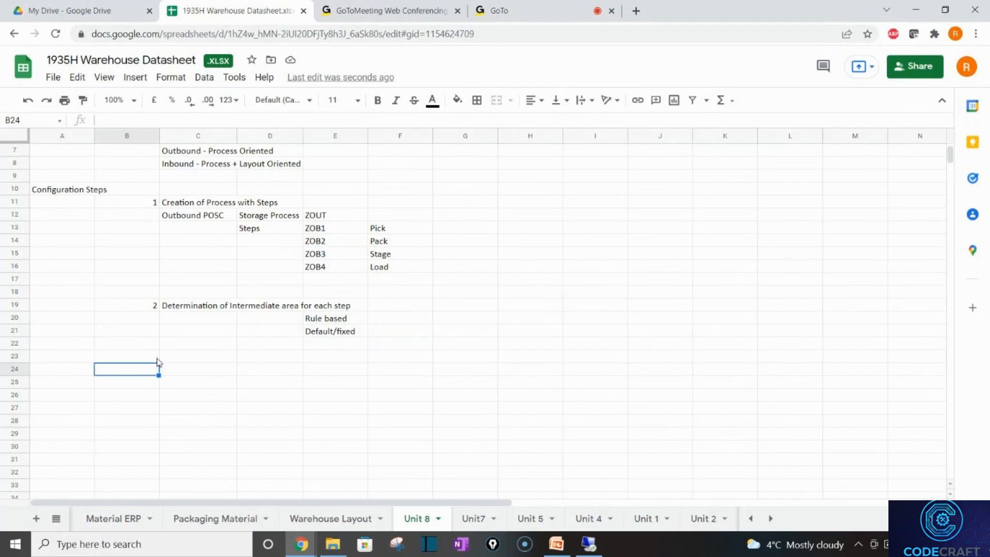
# Enter item number 3 in B23 with 'Assignment of Storage Process/determination of Storage Process' in C23.
pyautogui.click(157, 360)
pyautogui.write('3')
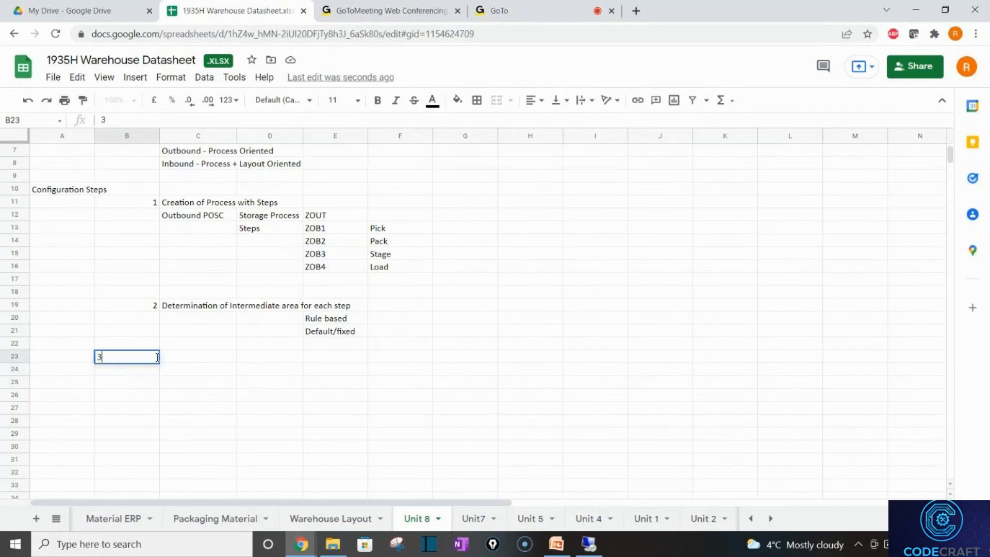
pyautogui.press('Tab')
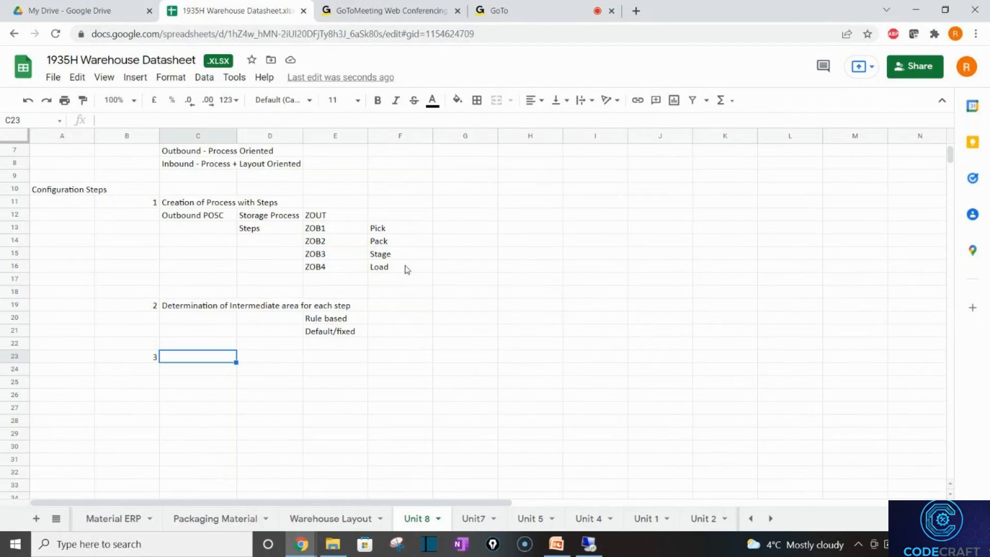
pyautogui.write('Assignme')
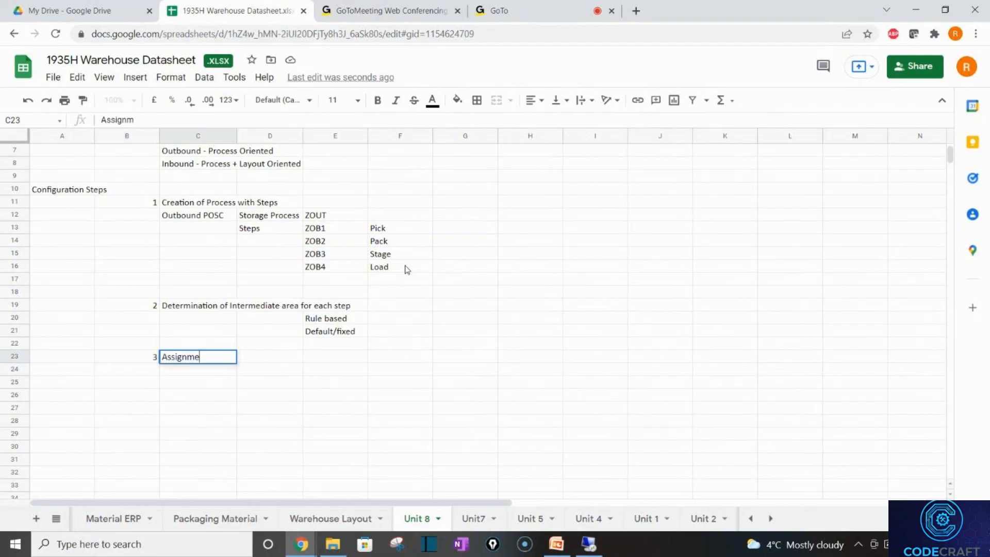
pyautogui.write('nt of Stora')
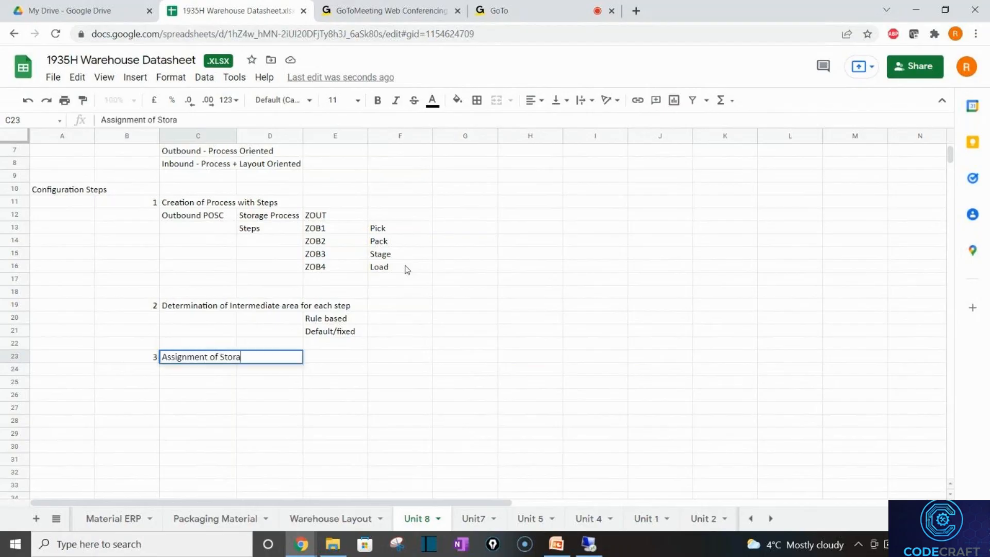
pyautogui.write('ge Process/d')
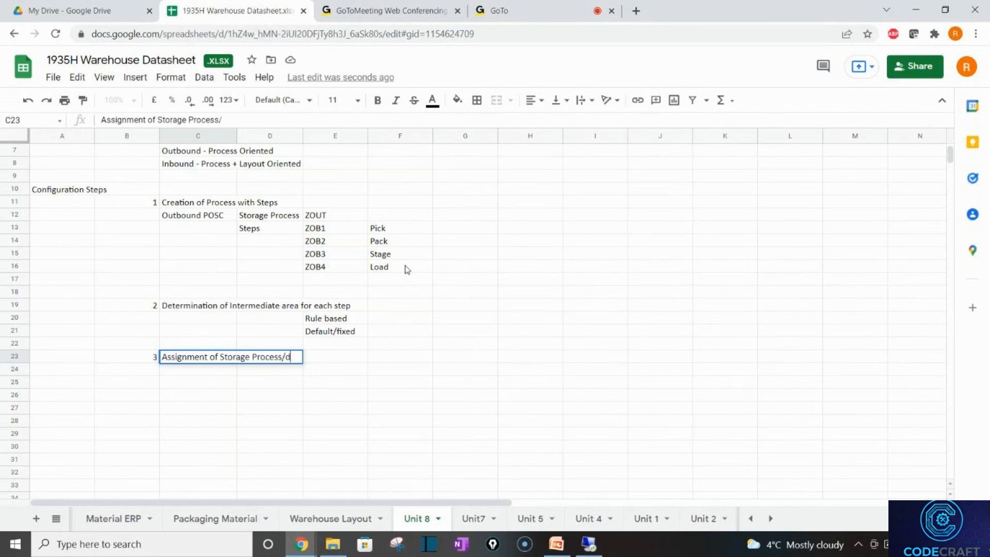
pyautogui.write('etermination')
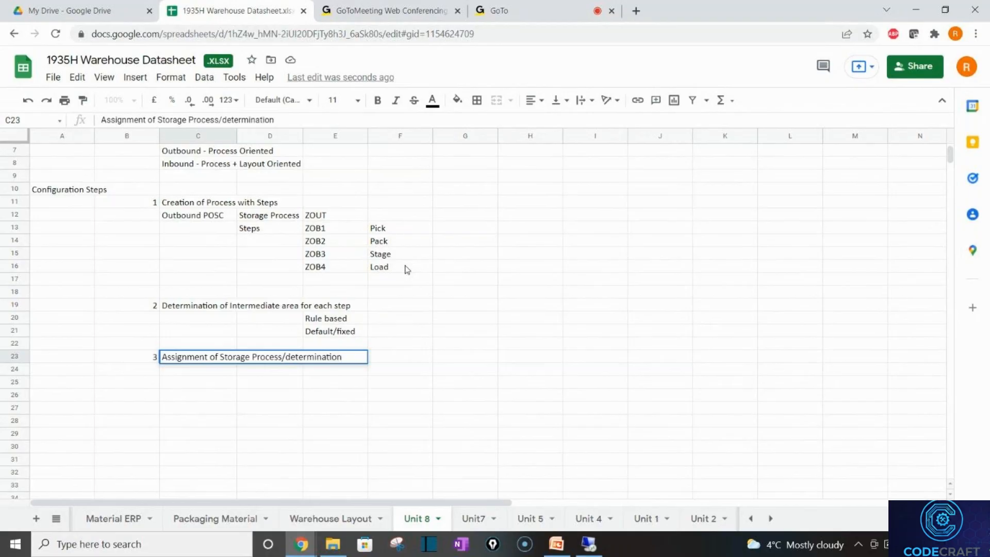
pyautogui.write(' of Spra')
pyautogui.press('BackSpace')
pyautogui.press('BackSpace')
pyautogui.press('BackSpace')
pyautogui.write('tp')
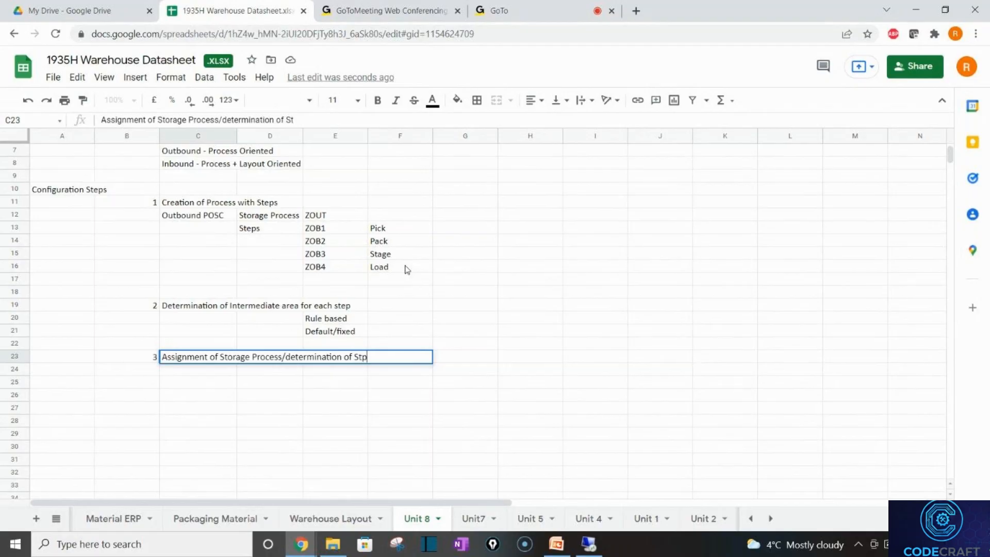
pyautogui.press('BackSpace')
pyautogui.write('orage')
pyautogui.press('BackSpace')
pyautogui.press('BackSpace')
pyautogui.press('BackSpace')
pyautogui.press('BackSpace')
pyautogui.press('BackSpace')
pyautogui.write('orage Process')
pyautogui.press('Return')
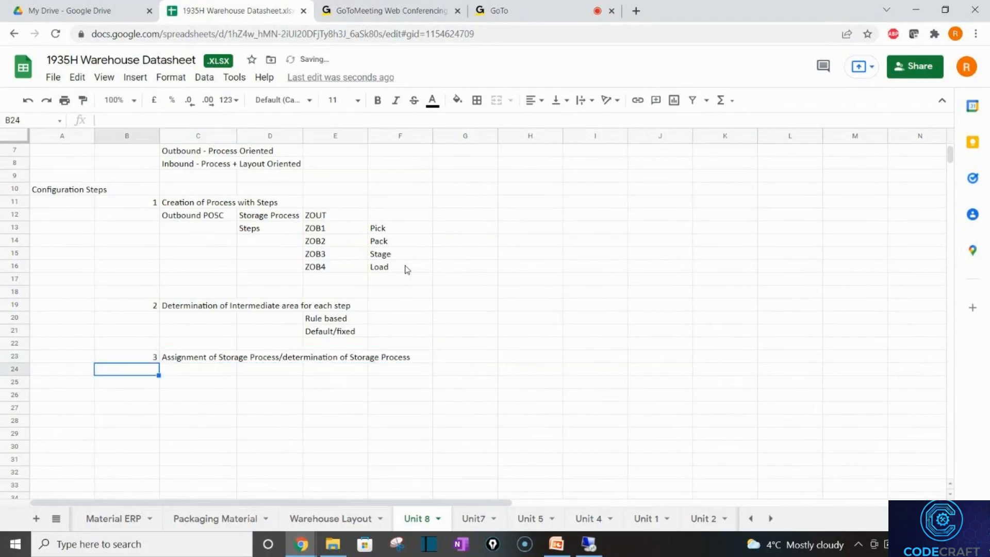
pyautogui.press('Right')
pyautogui.press('Right')
pyautogui.press('Right')
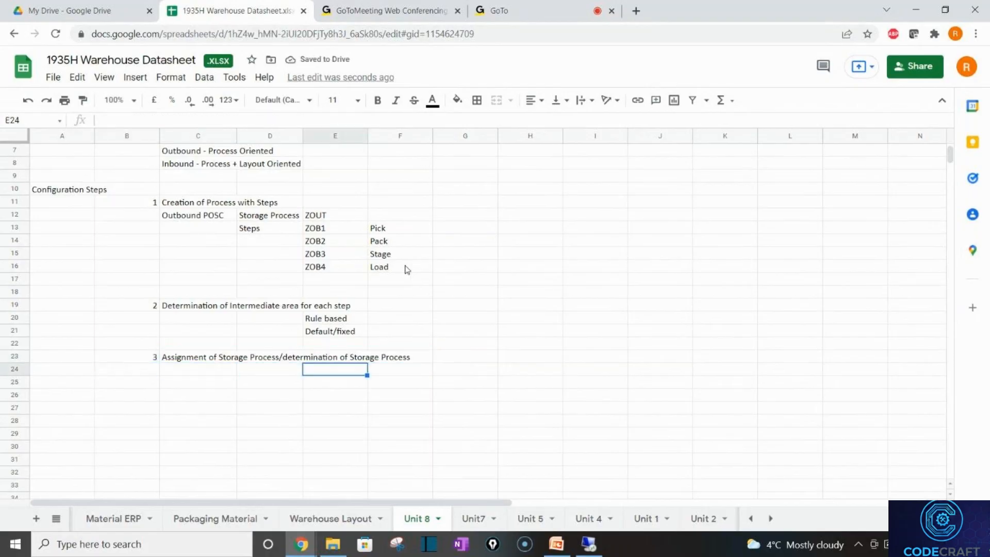
pyautogui.click(332, 216)
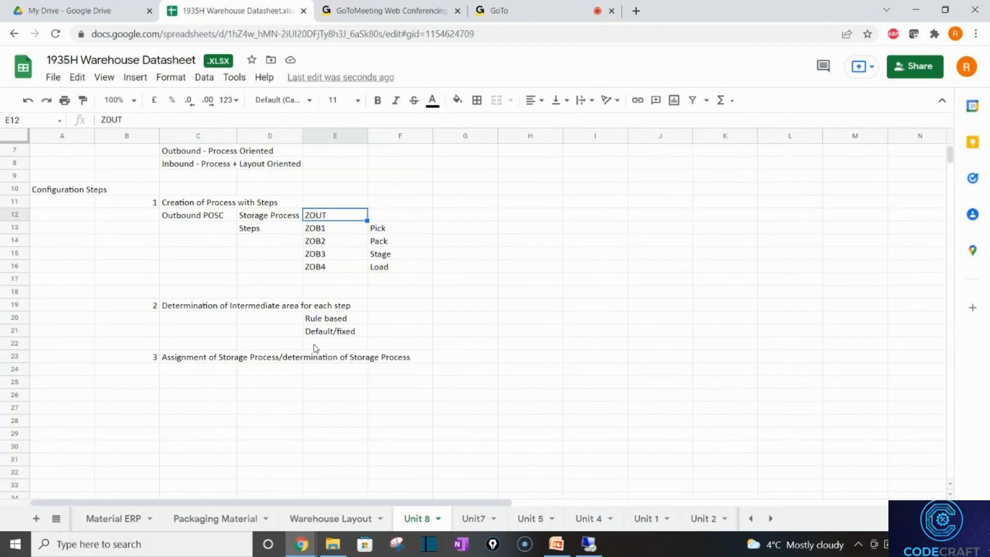
pyautogui.click(324, 378)
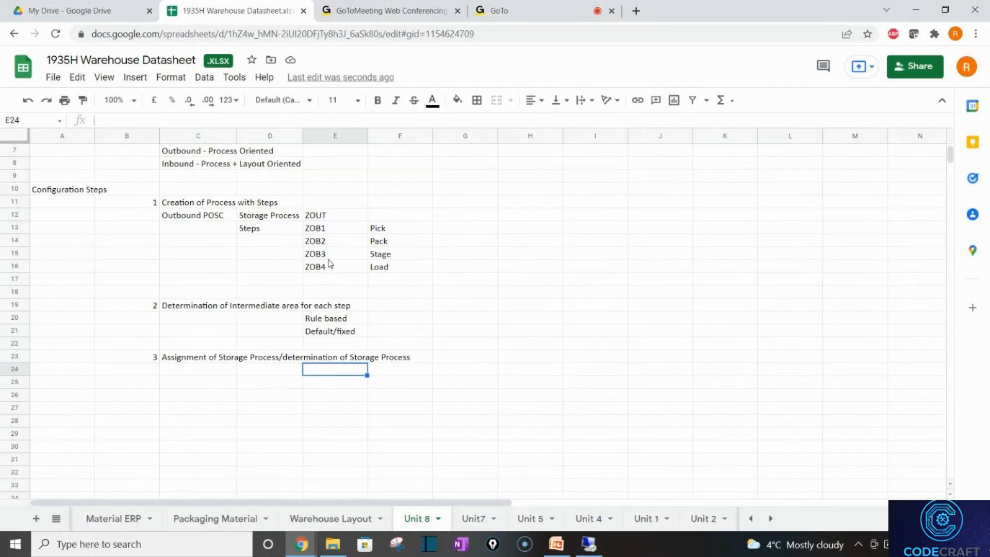
pyautogui.click(321, 246)
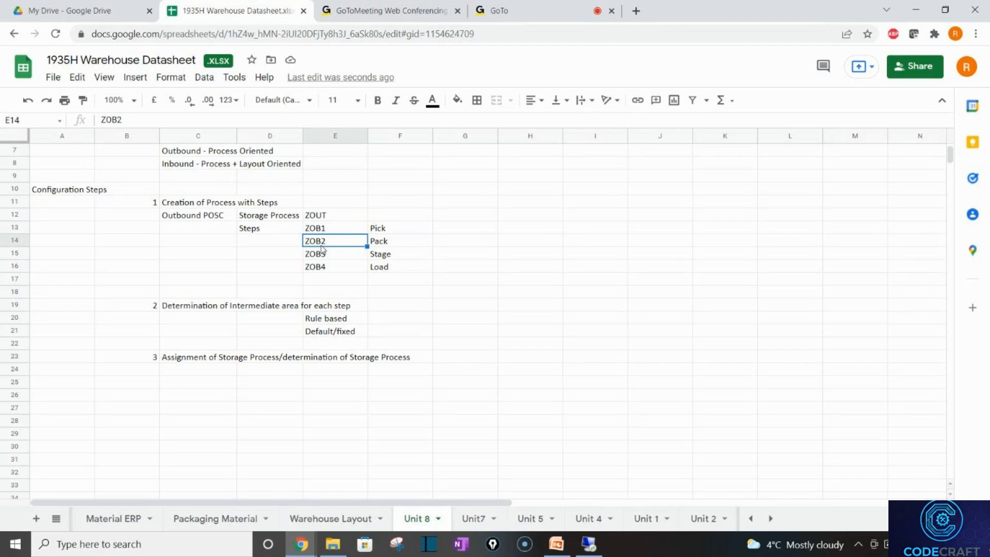
pyautogui.click(355, 259)
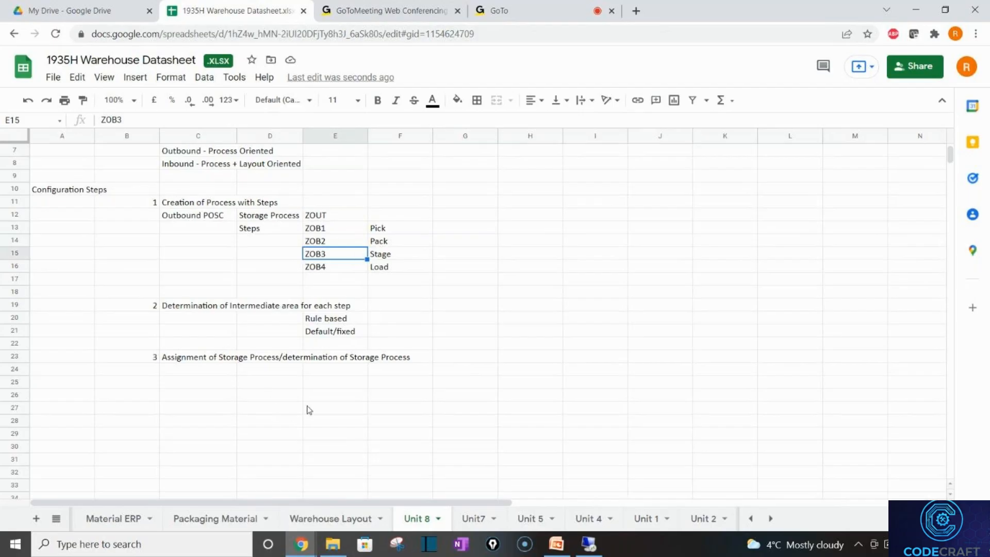
pyautogui.click(319, 375)
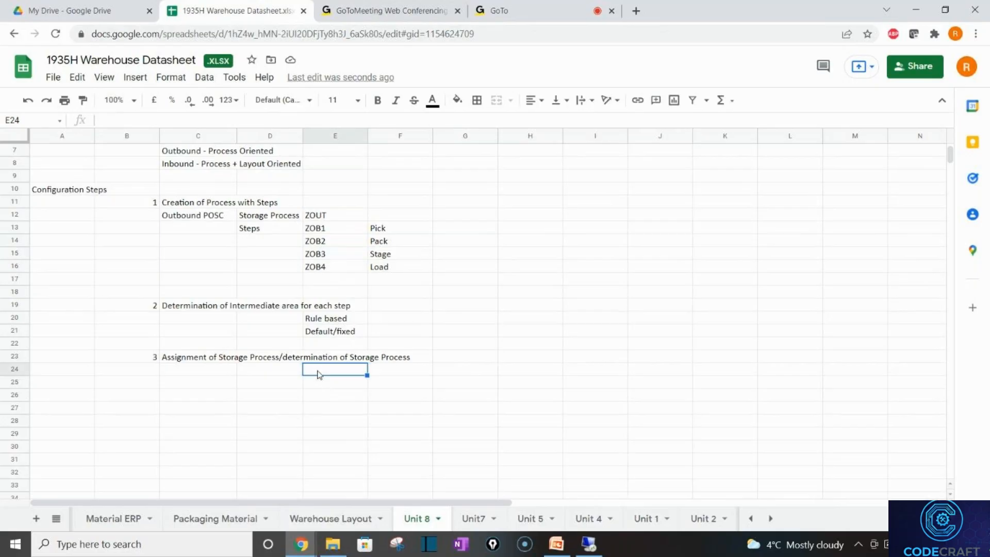
pyautogui.click(317, 218)
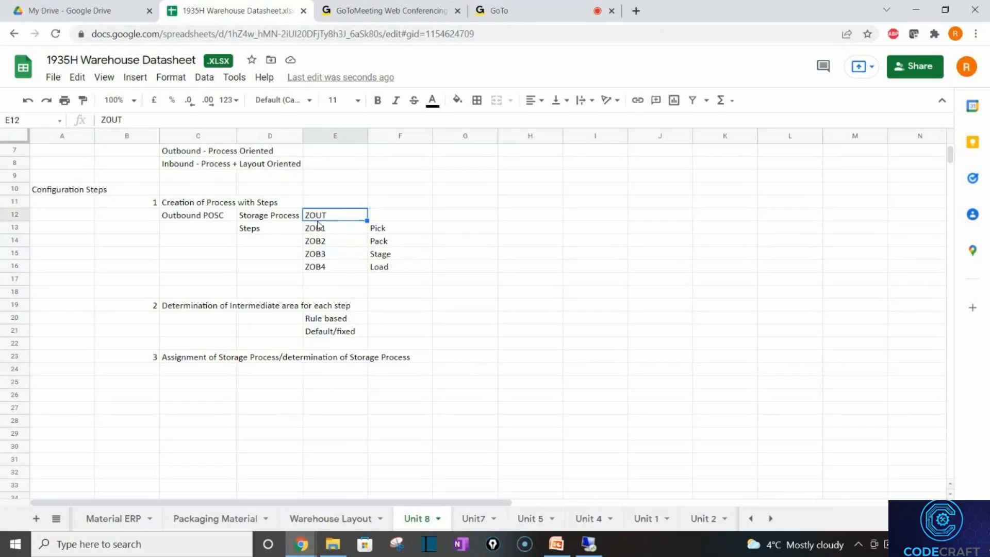
pyautogui.click(319, 386)
# Write 'Inbound - Assigned to Warehouse Process Type' in E25.
pyautogui.write('Inbound')
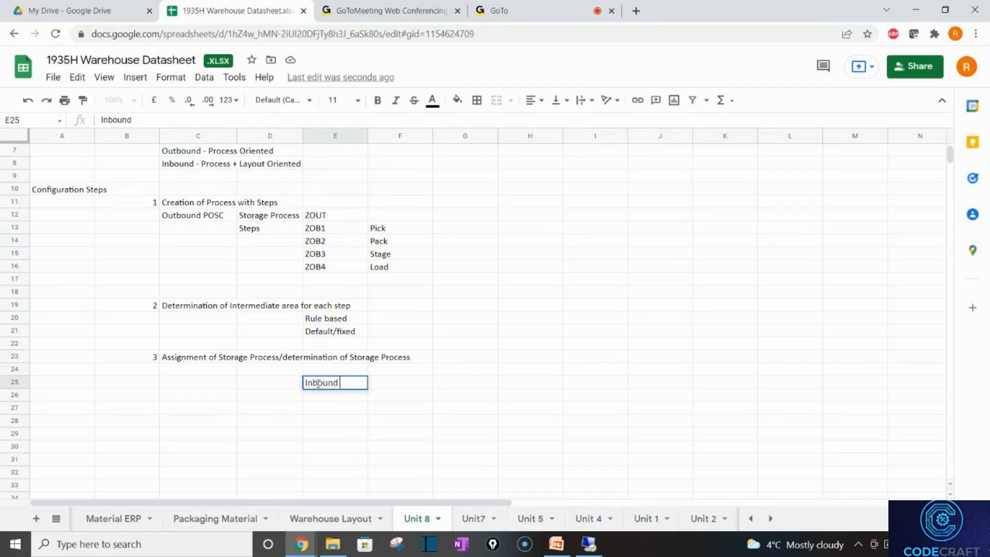
pyautogui.press('Tab')
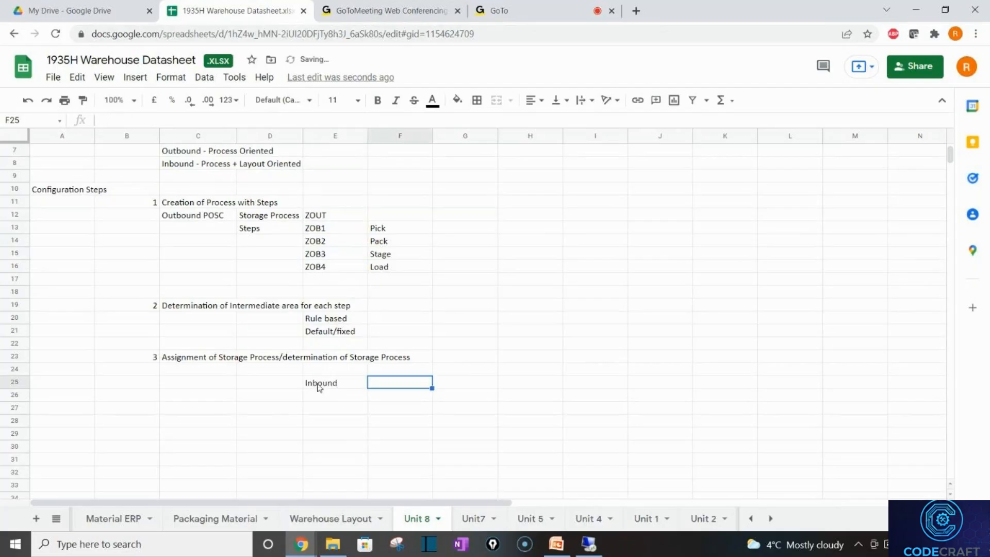
pyautogui.click(319, 387)
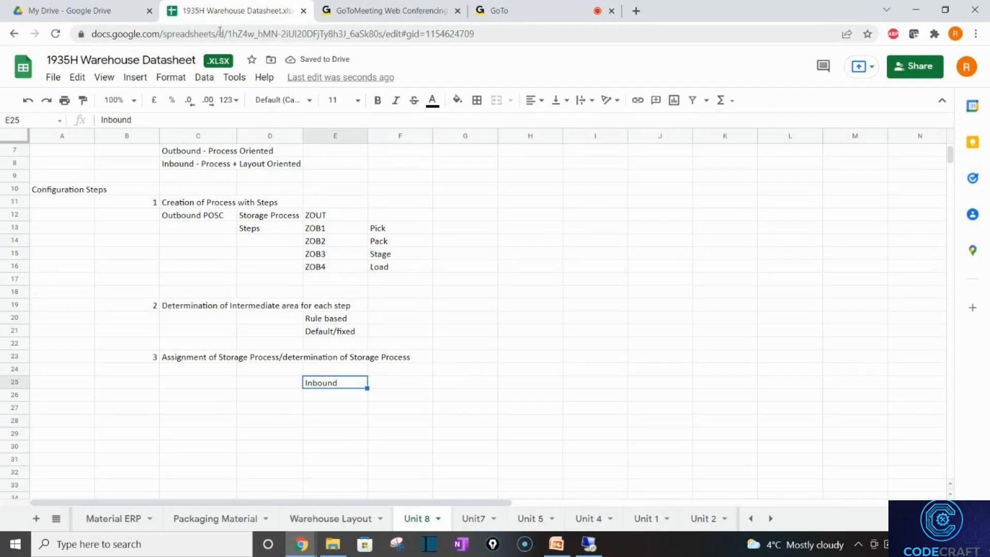
pyautogui.click(165, 114)
pyautogui.write('- Aa')
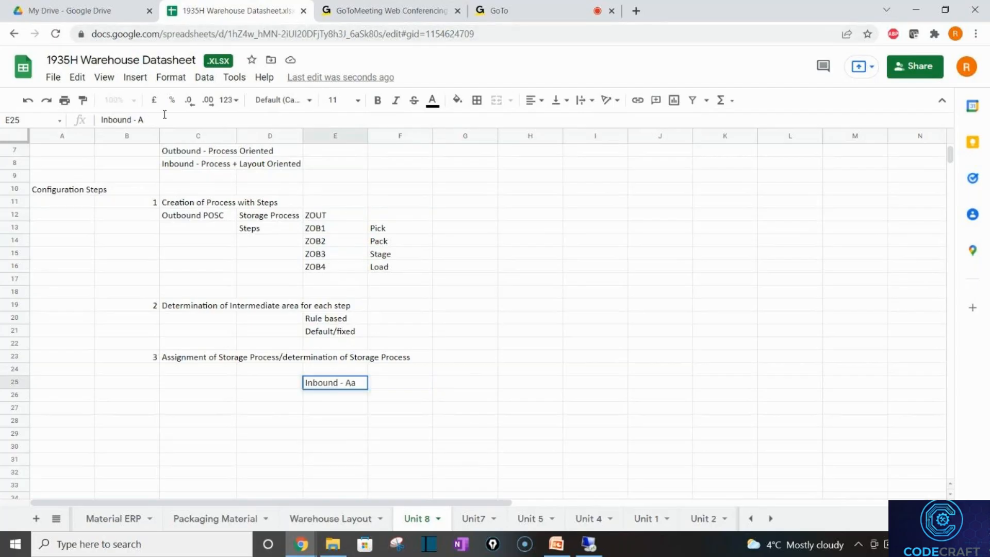
pyautogui.press('BackSpace')
pyautogui.write('ssigned to')
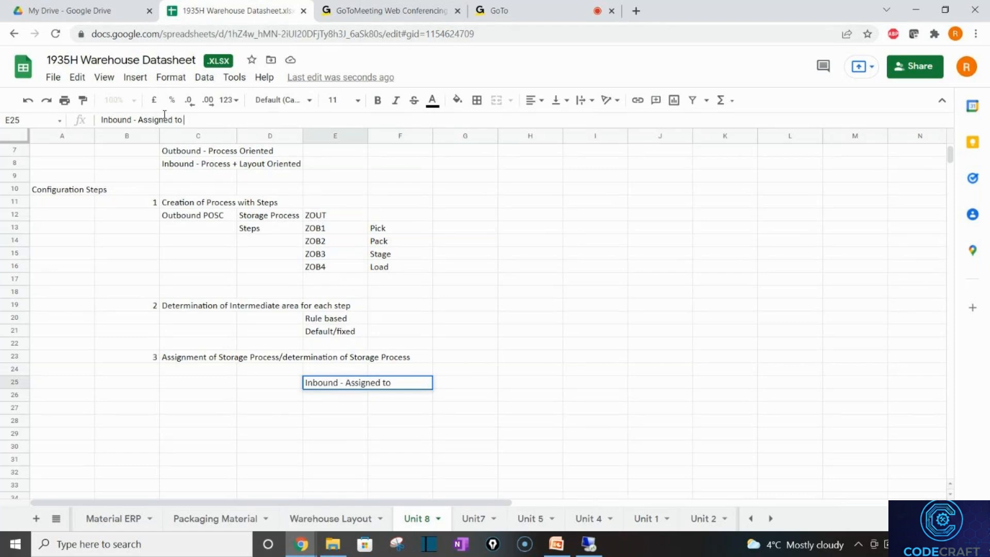
pyautogui.write('Warehouse Pr')
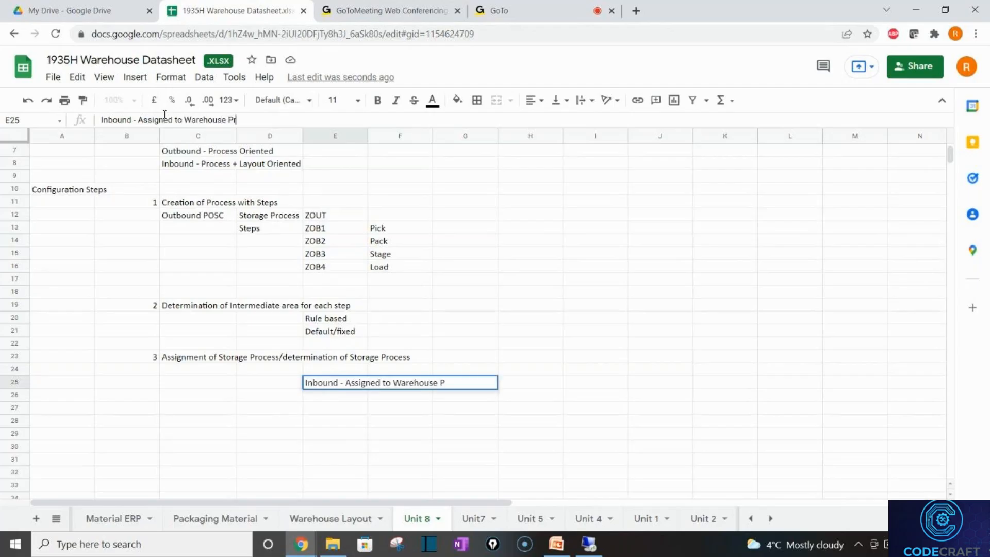
pyautogui.write('ocess Type')
pyautogui.press('Return')
# Write 'Outbound - WOCR' in E26.
pyautogui.write('O')
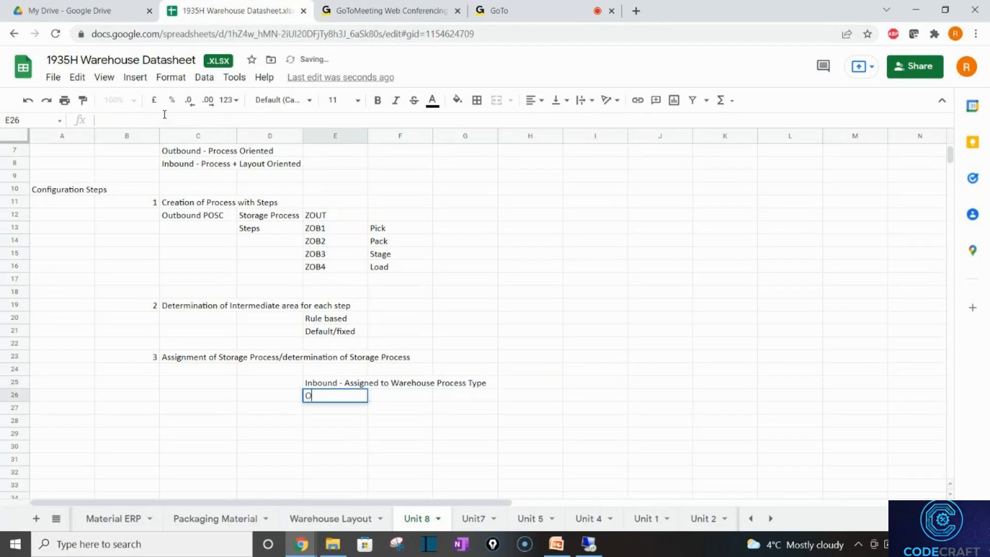
pyautogui.write('utbound')
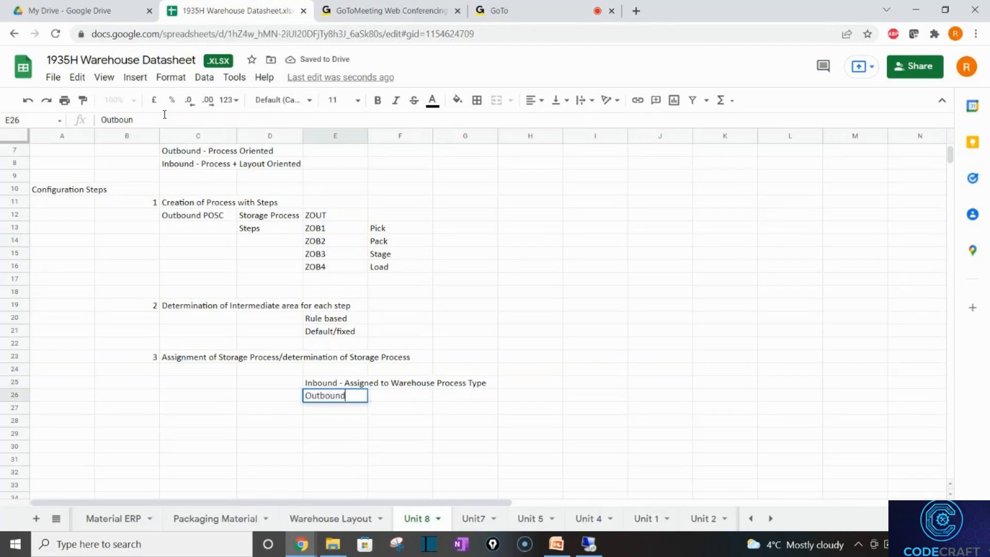
pyautogui.write(' - WOCR')
pyautogui.press('Up')
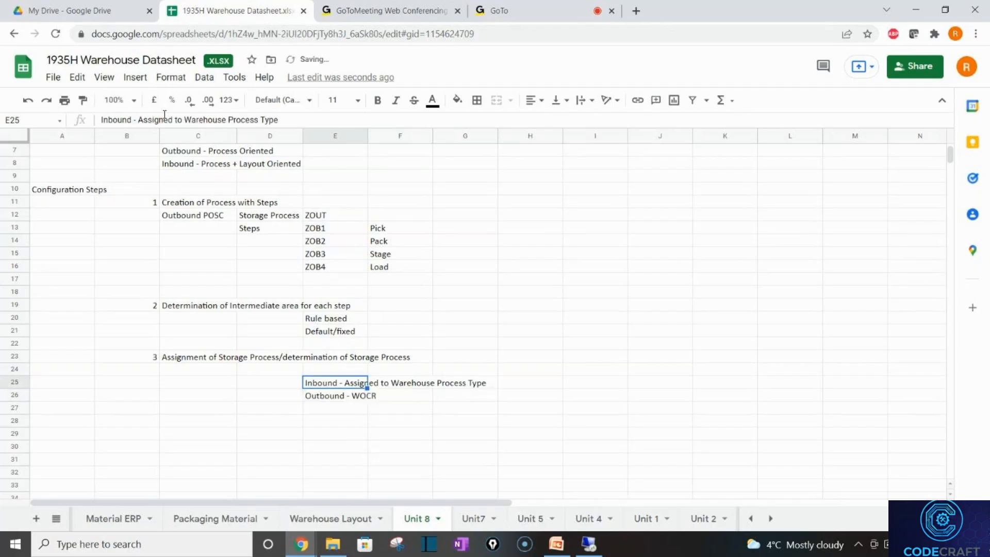
pyautogui.press('Down')
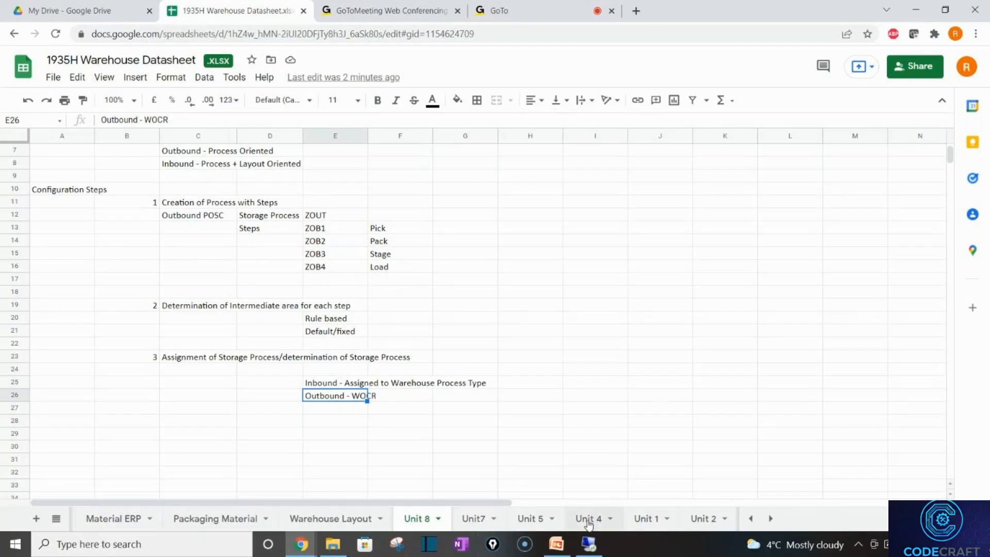
# Switch from Google Sheets to the Remote Desktop SAP session showing the Display IMG tree.
pyautogui.click(589, 543)
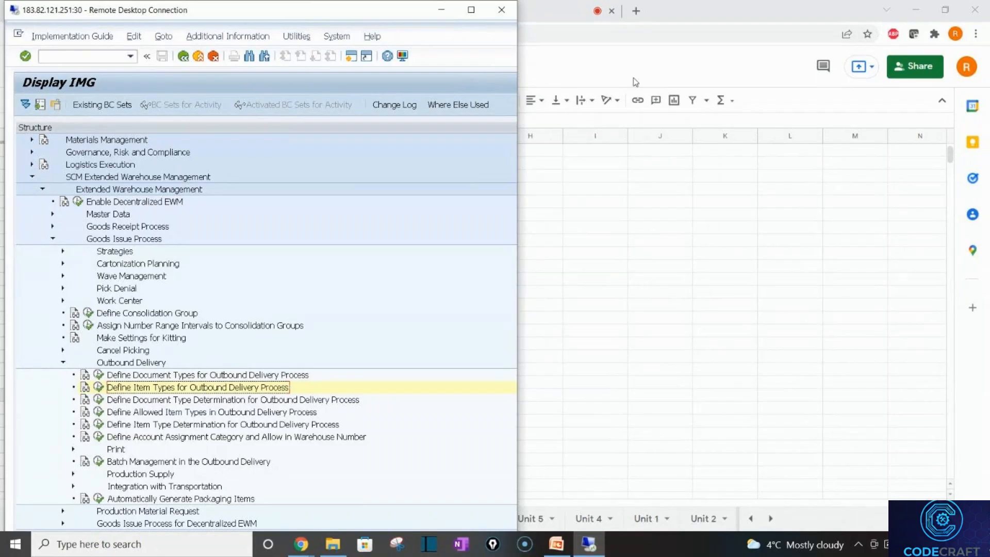
# Maximize the SAP window, reopen the SAP Reference IMG and expand SCM Extended Warehouse Management.
pyautogui.click(471, 9)
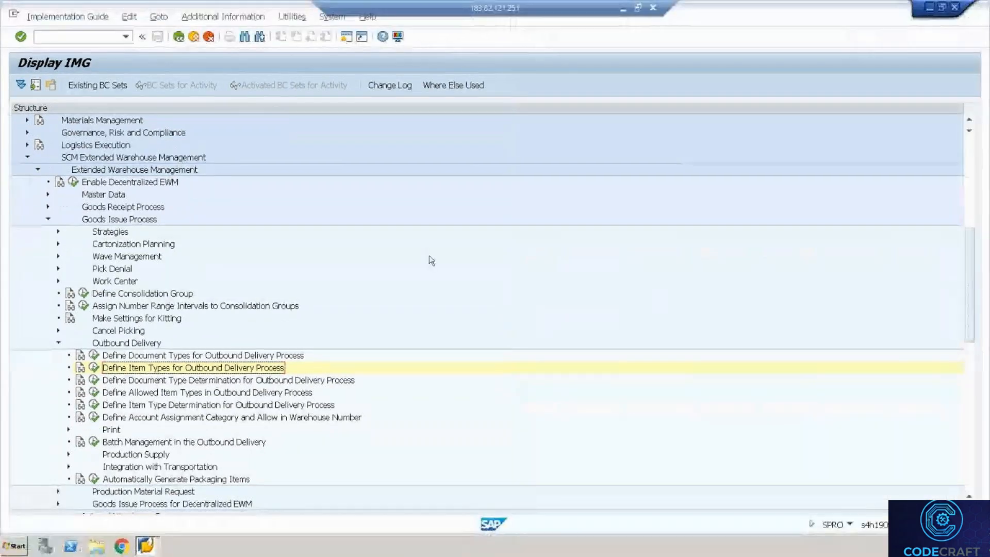
pyautogui.click(178, 36)
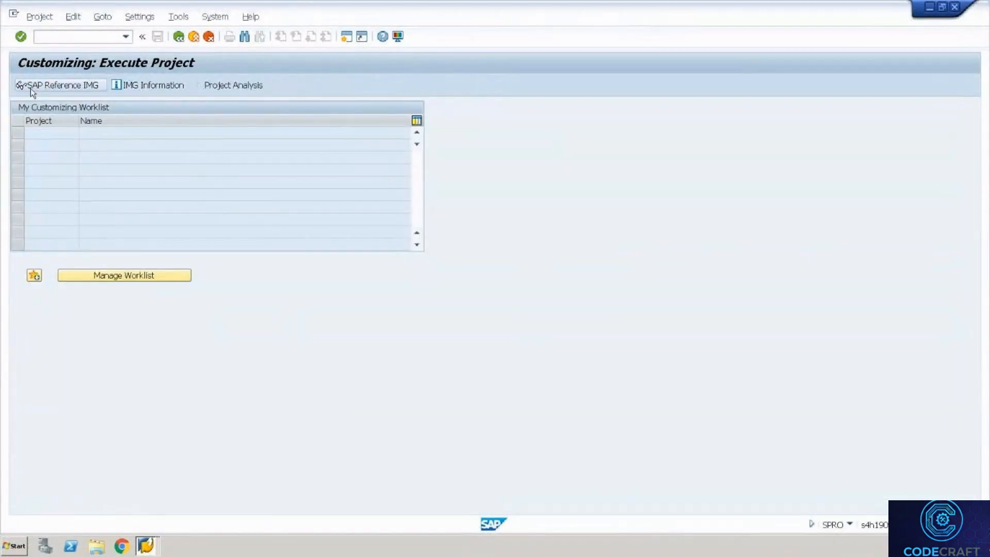
pyautogui.click(30, 88)
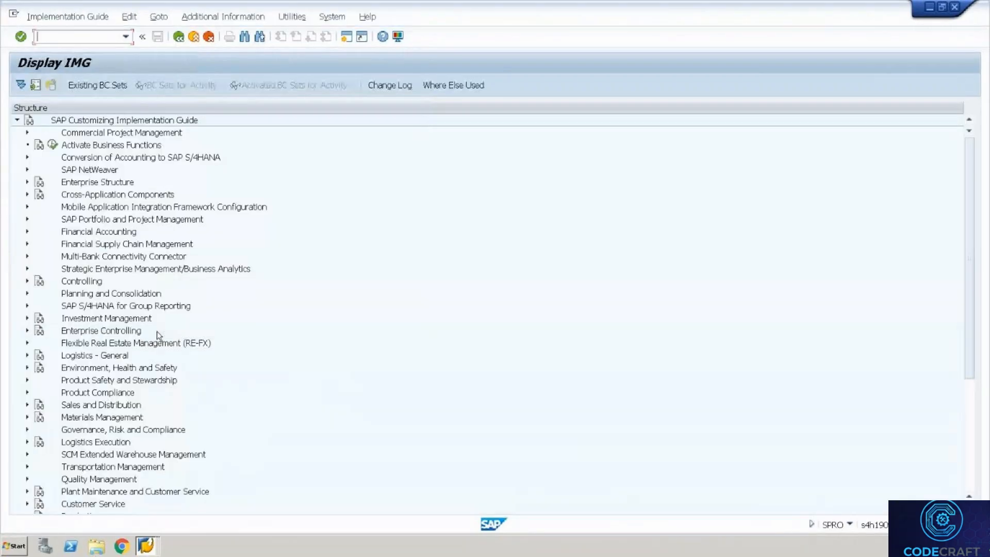
pyautogui.click(94, 406)
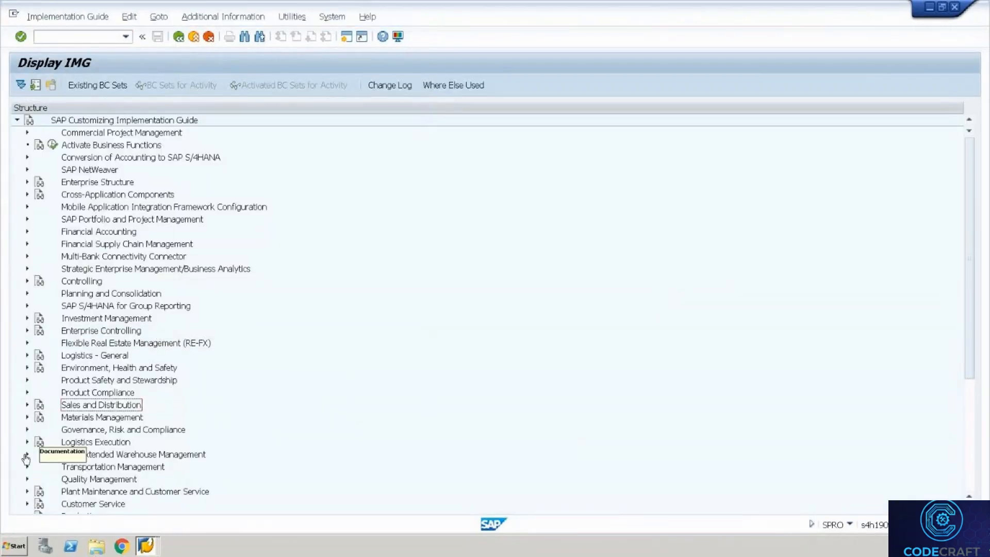
pyautogui.click(27, 455)
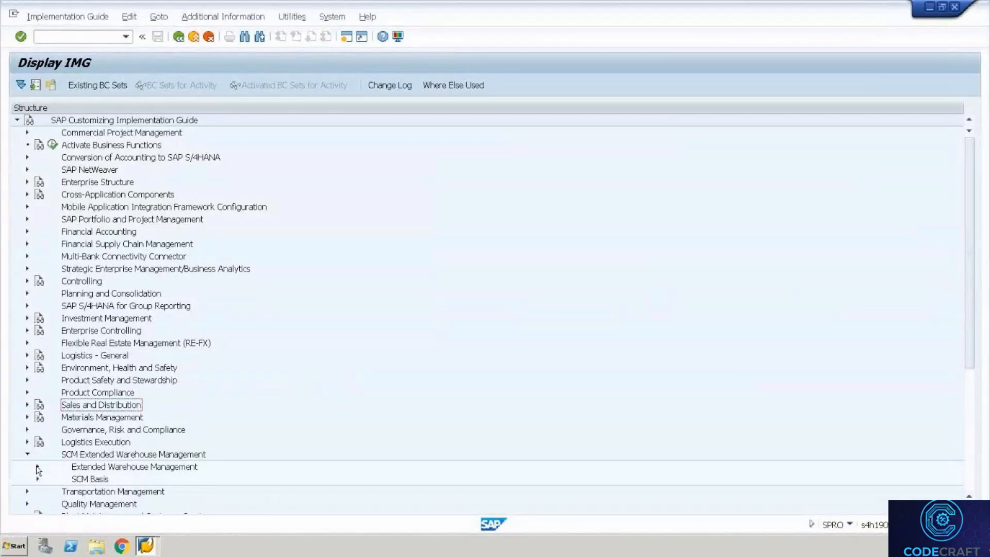
pyautogui.click(37, 467)
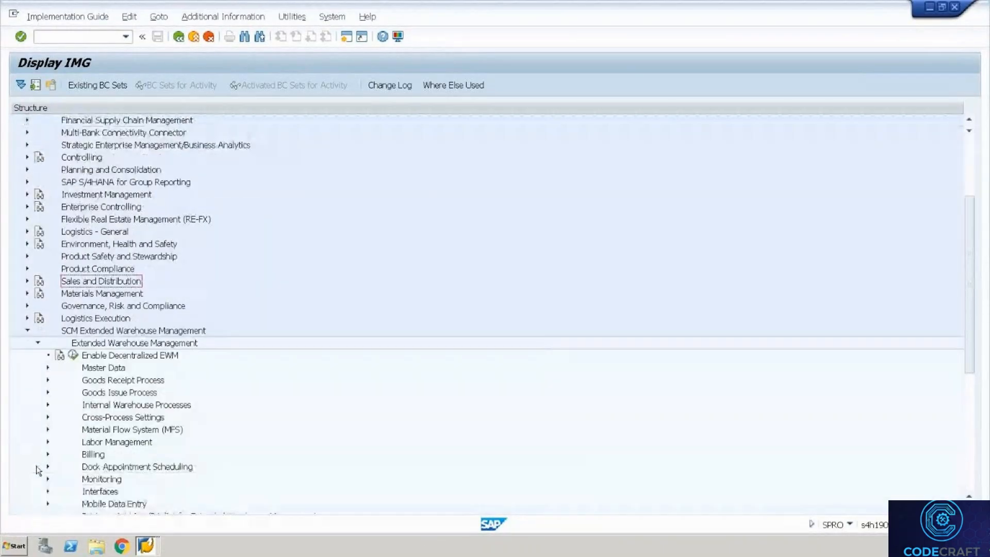
pyautogui.click(109, 380)
pyautogui.press('Down')
pyautogui.press('Down')
pyautogui.press('Down')
pyautogui.press('Down')
pyautogui.press('Down')
pyautogui.press('Down')
pyautogui.press('Down')
pyautogui.press('Down')
pyautogui.press('Down')
pyautogui.press('Down')
pyautogui.press('Down')
pyautogui.press('Down')
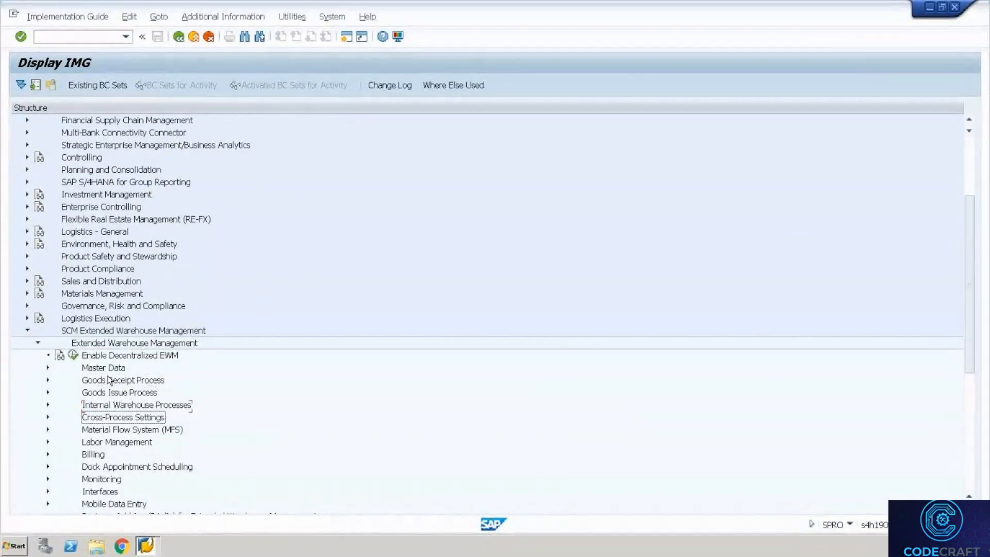
pyautogui.press('Down')
pyautogui.press('Down')
pyautogui.press('Down')
pyautogui.press('Down')
pyautogui.press('Down')
pyautogui.press('Down')
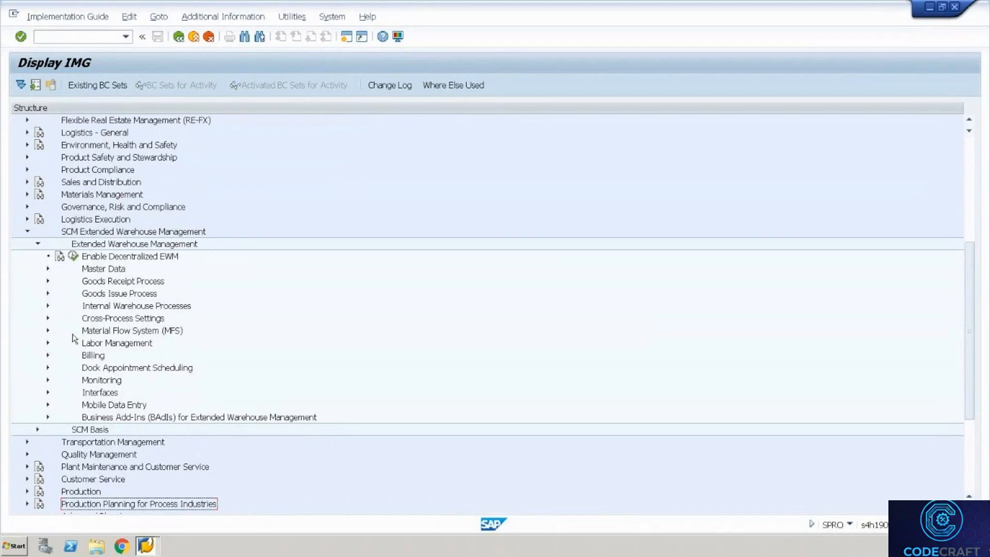
# Run Define Process-Oriented Storage Control under Cross-Process Settings > Warehouse Task.
pyautogui.click(48, 318)
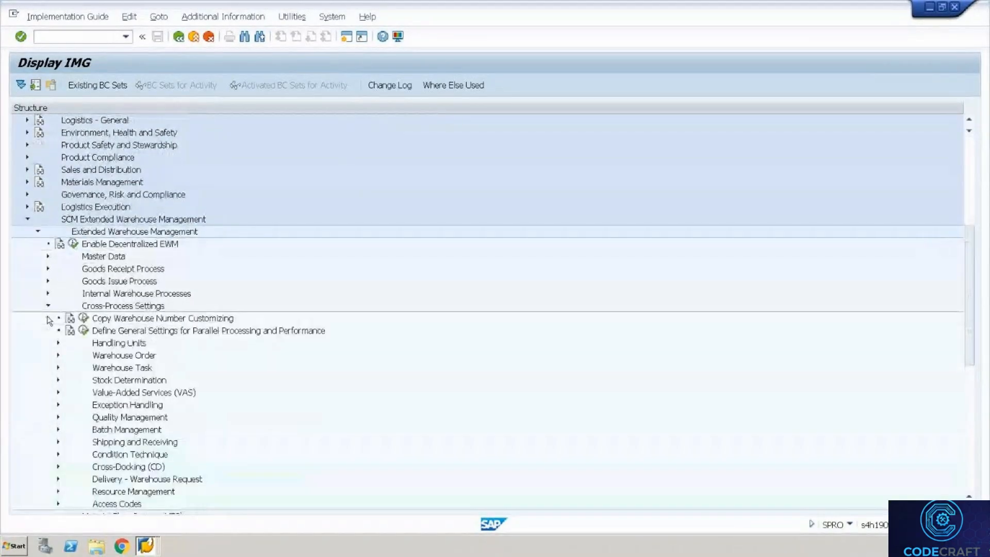
pyautogui.click(59, 368)
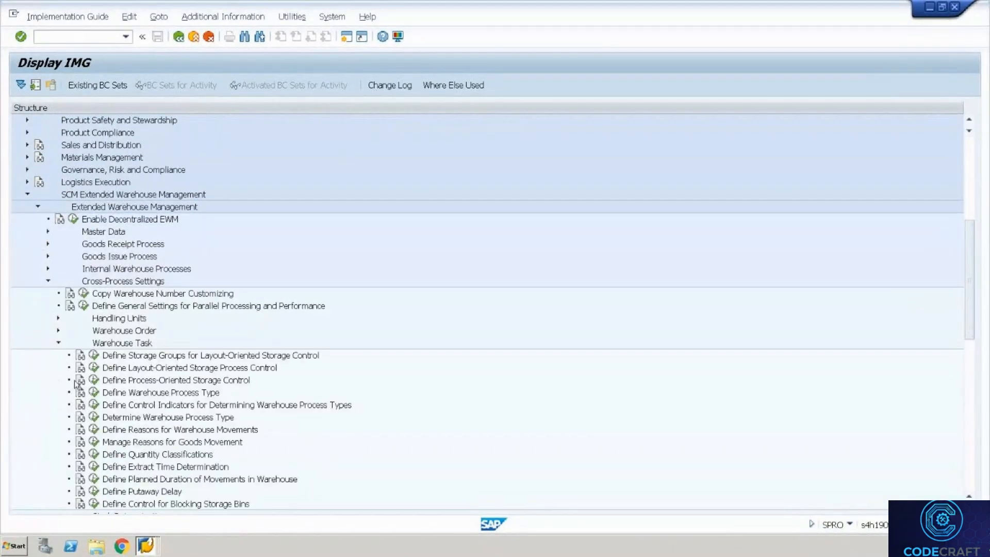
pyautogui.click(94, 380)
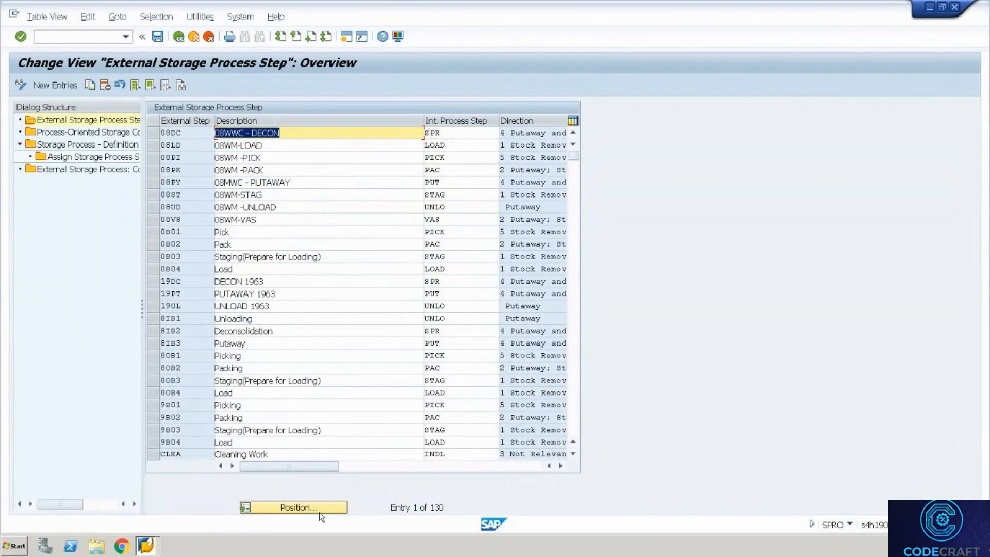
# Jump to external steps starting with Z and select rows ZOB1–ZOB4.
pyautogui.click(578, 410)
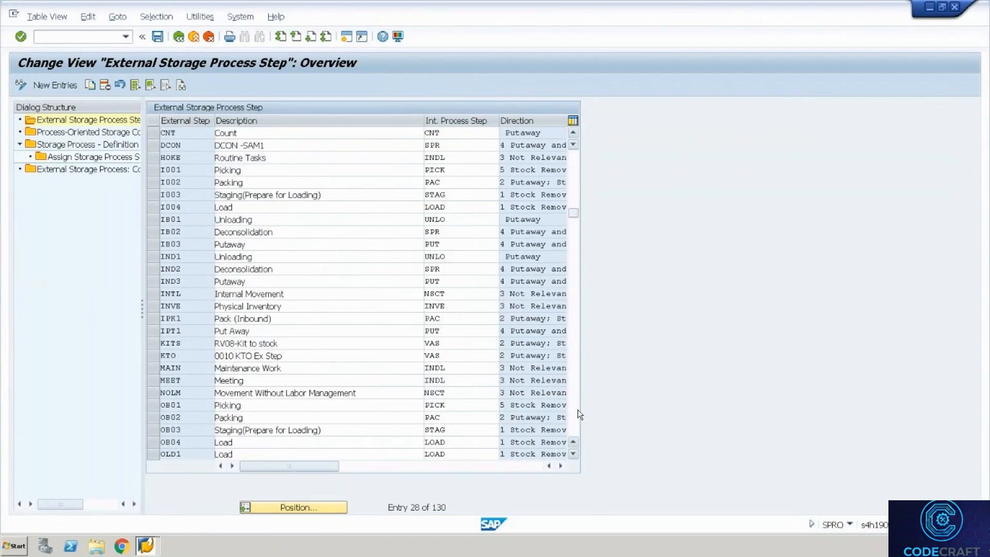
pyautogui.click(577, 409)
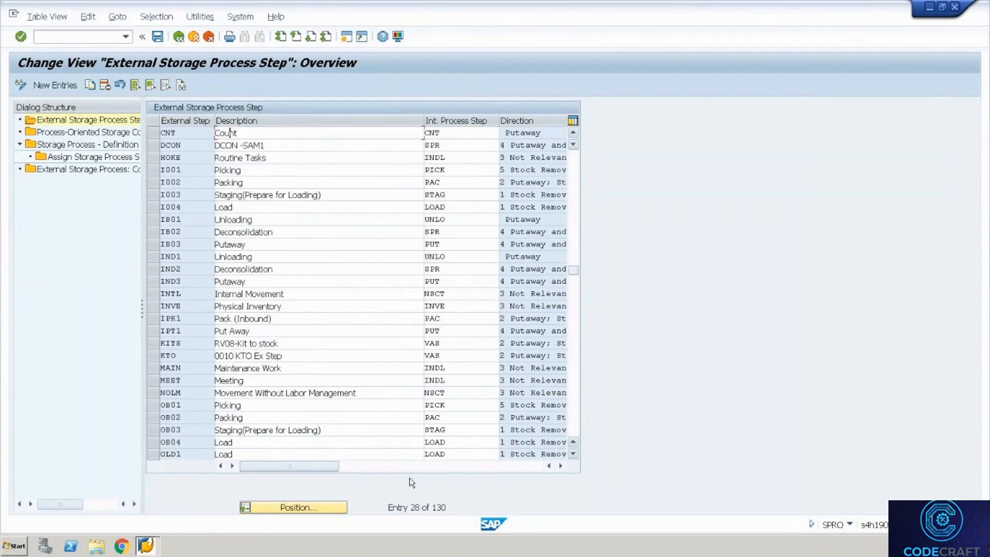
pyautogui.click(322, 507)
pyautogui.write('z')
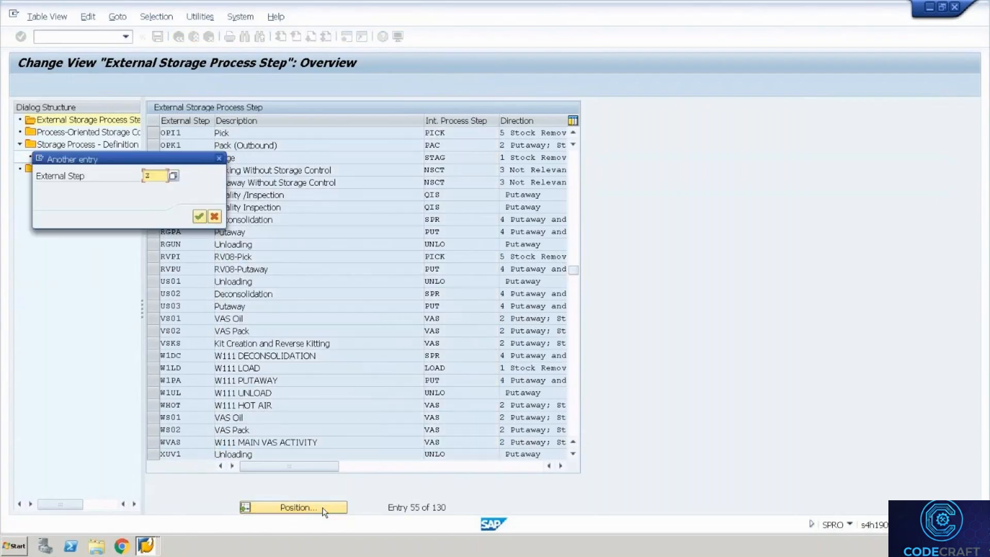
pyautogui.press('Return')
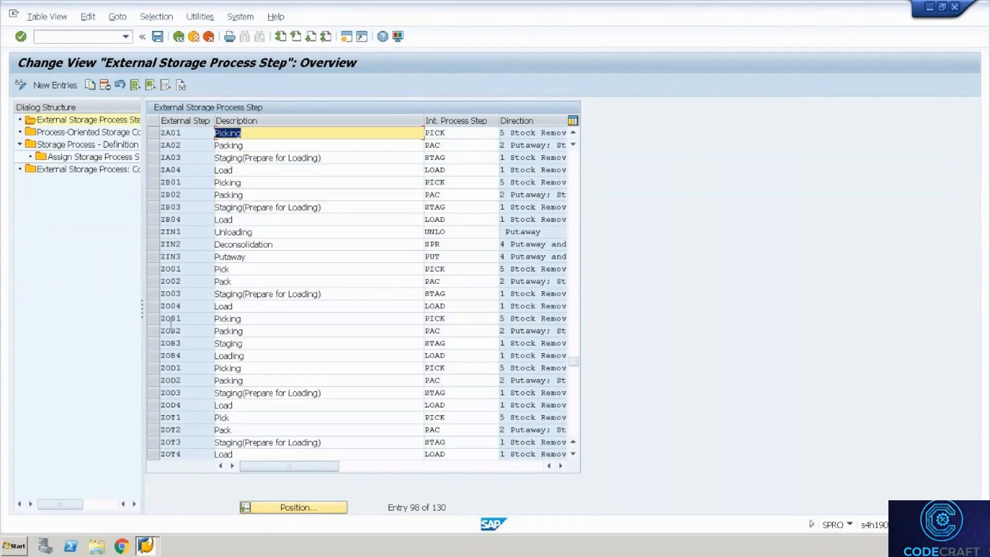
pyautogui.click(154, 326)
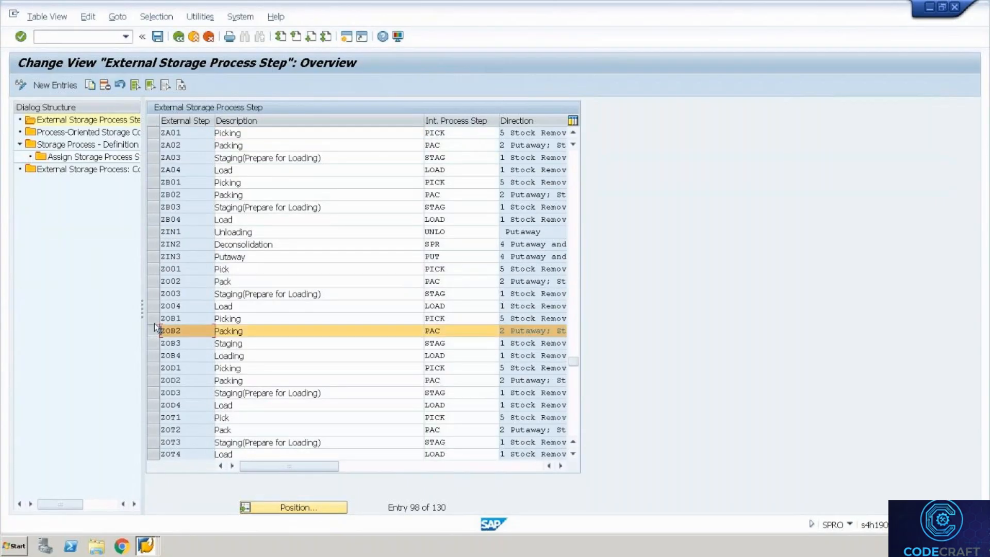
pyautogui.click(153, 320)
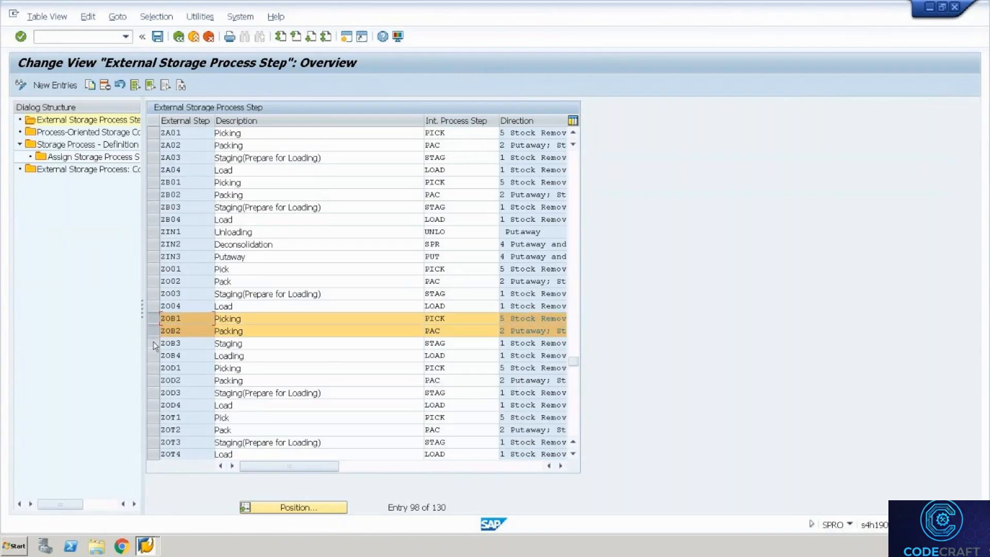
pyautogui.click(153, 341)
pyautogui.click(154, 359)
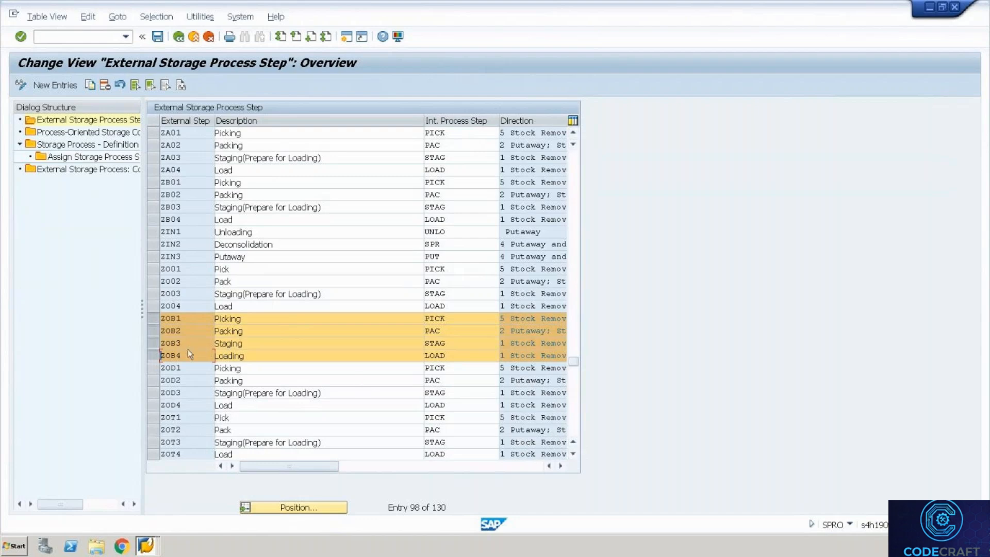
# Check that ZOB1–ZOB4 map to internal steps PICK, PAC, STAG and LOAD, changing nothing.
pyautogui.click(457, 320)
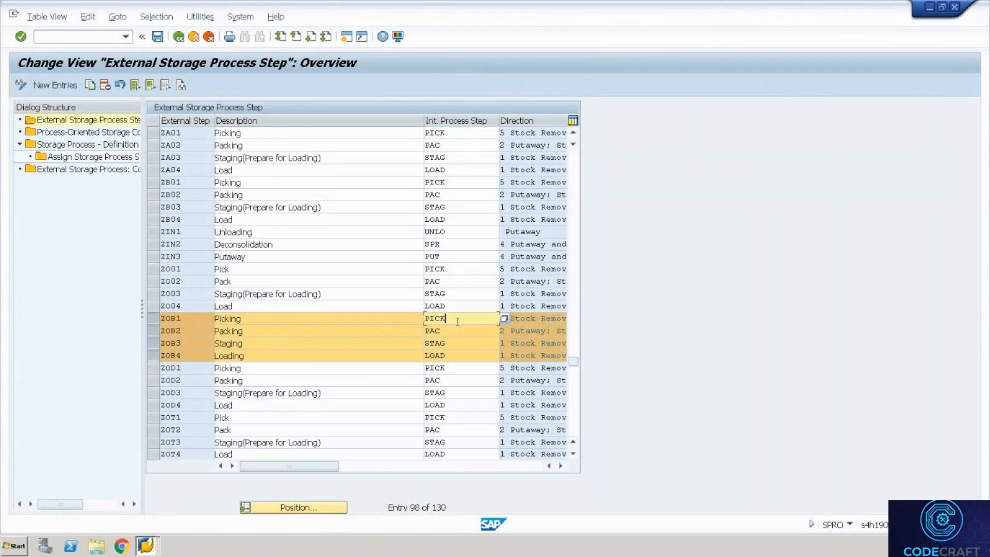
pyautogui.press('Down')
pyautogui.press('Down')
pyautogui.press('Down')
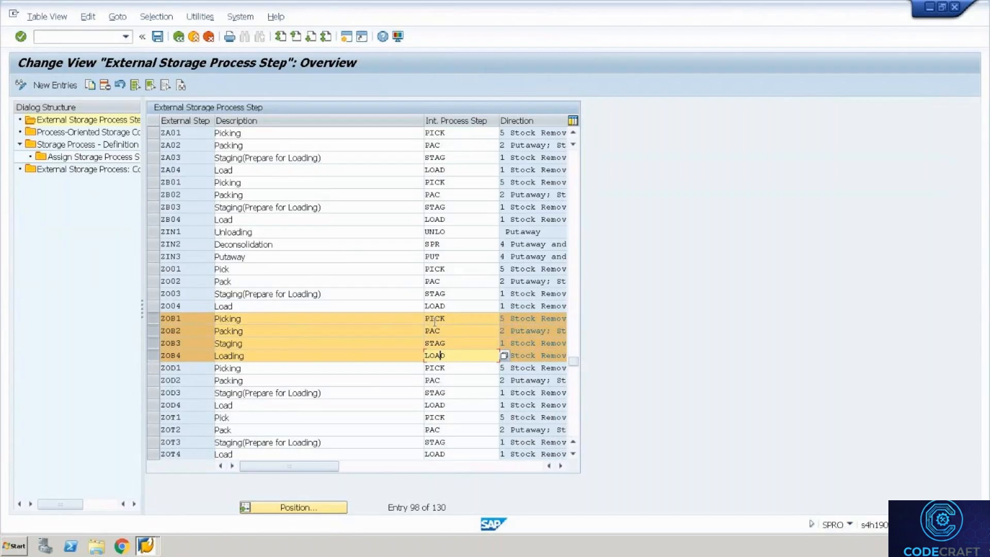
pyautogui.click(504, 356)
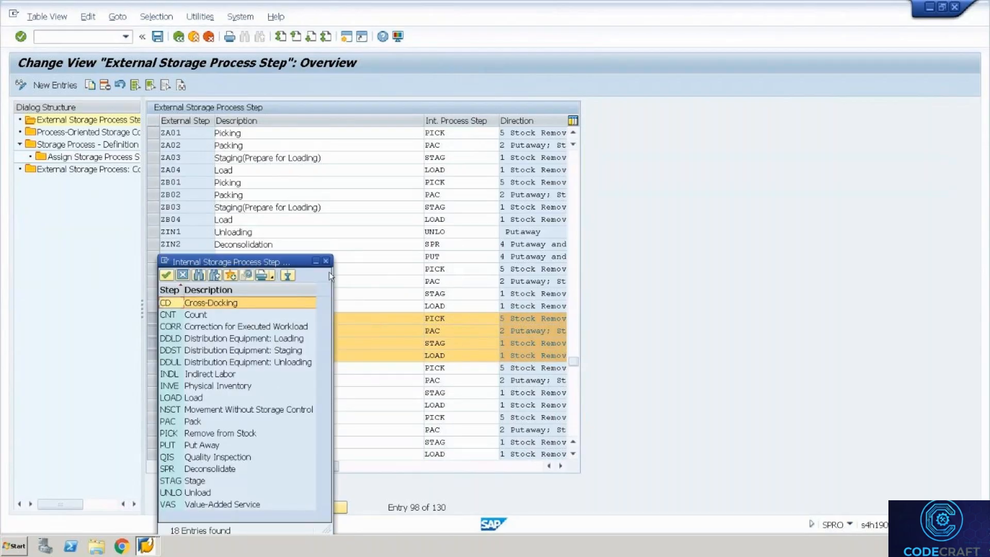
pyautogui.click(326, 261)
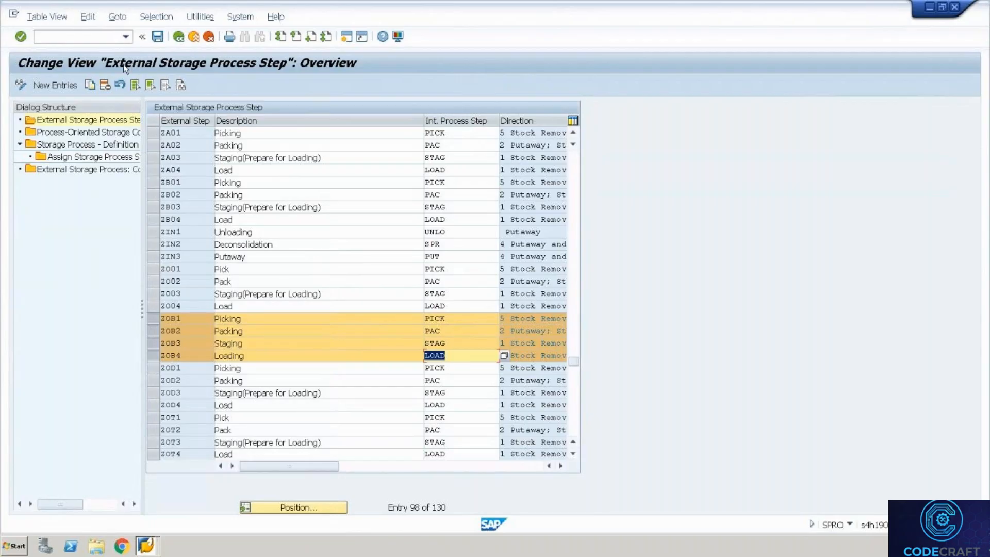
pyautogui.click(88, 133)
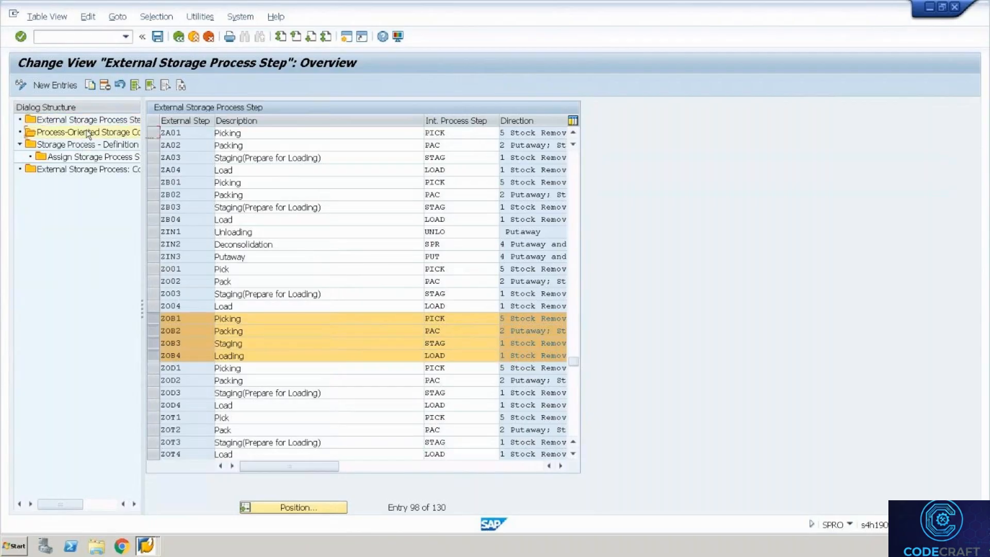
# Add a new storage process ZOUT in warehouse WH35 described as 'Storage Process Outbound'.
pyautogui.click(81, 146)
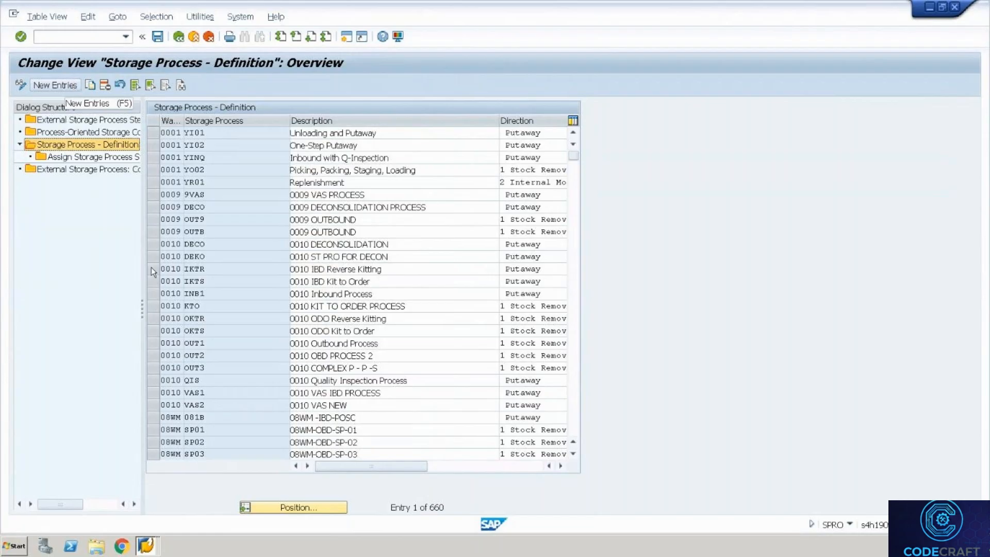
pyautogui.click(62, 88)
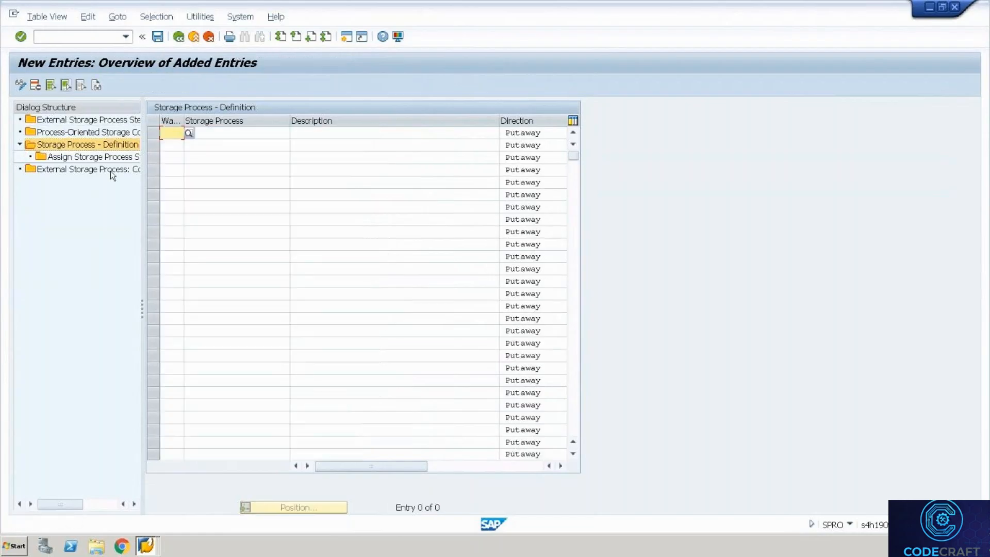
pyautogui.write('Wh')
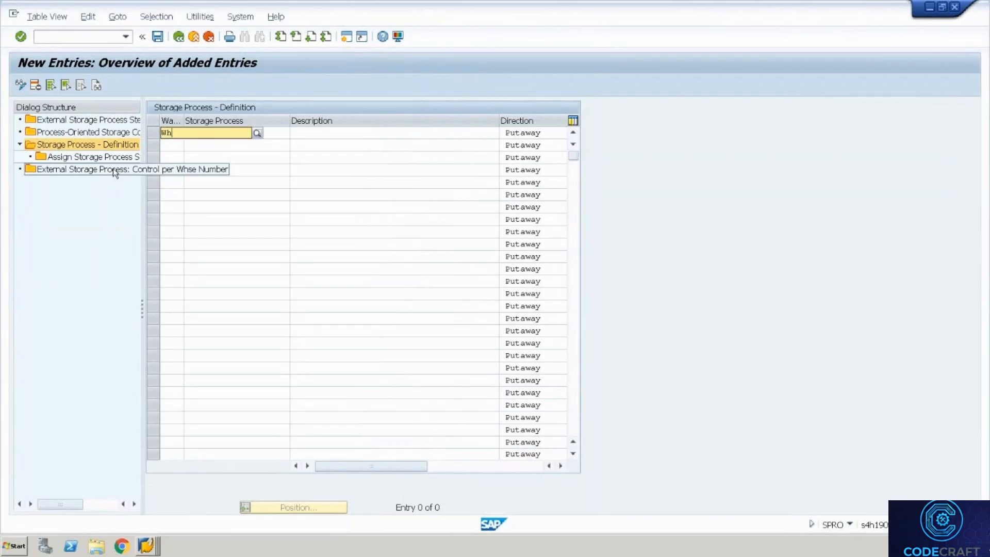
pyautogui.write('35')
pyautogui.press('Tab')
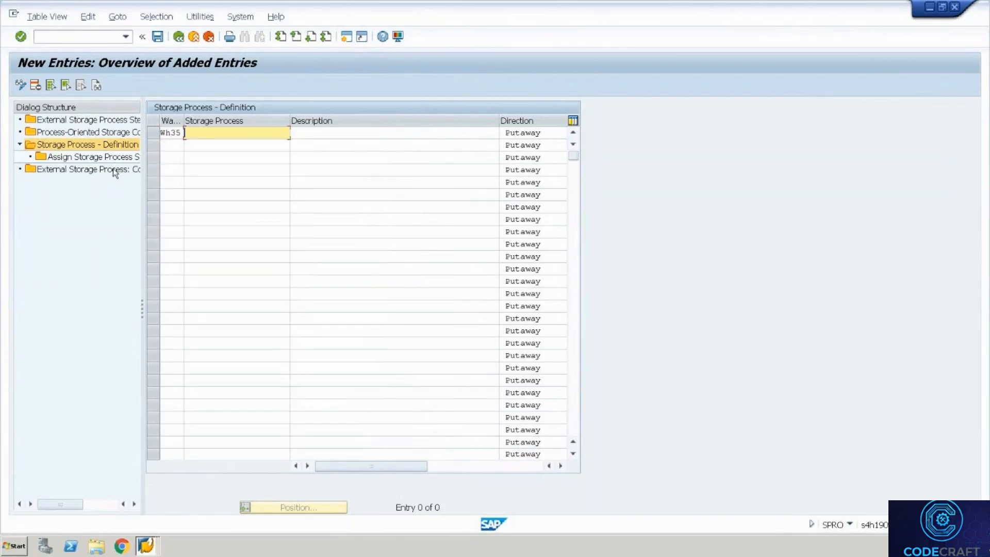
pyautogui.write('ZOUT')
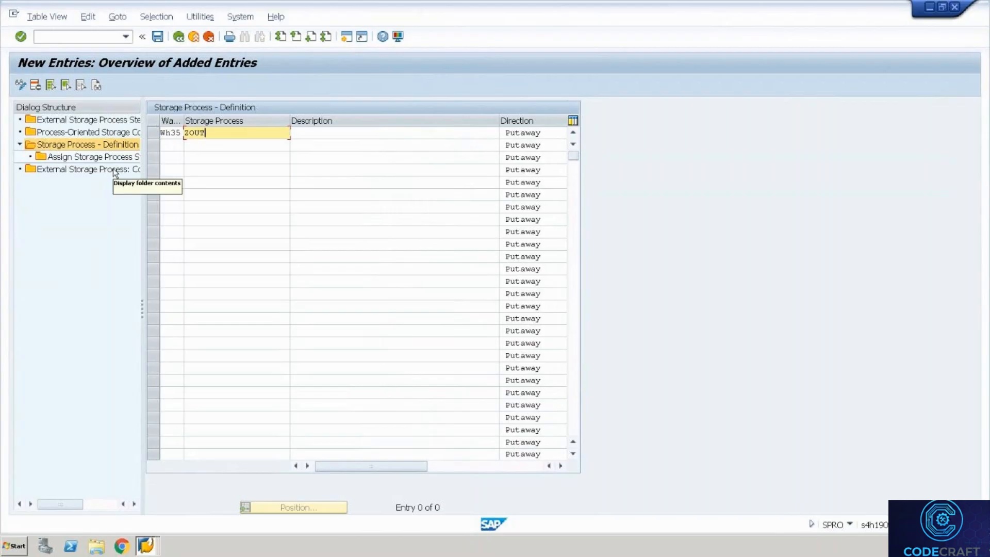
pyautogui.press('Tab')
pyautogui.write('S')
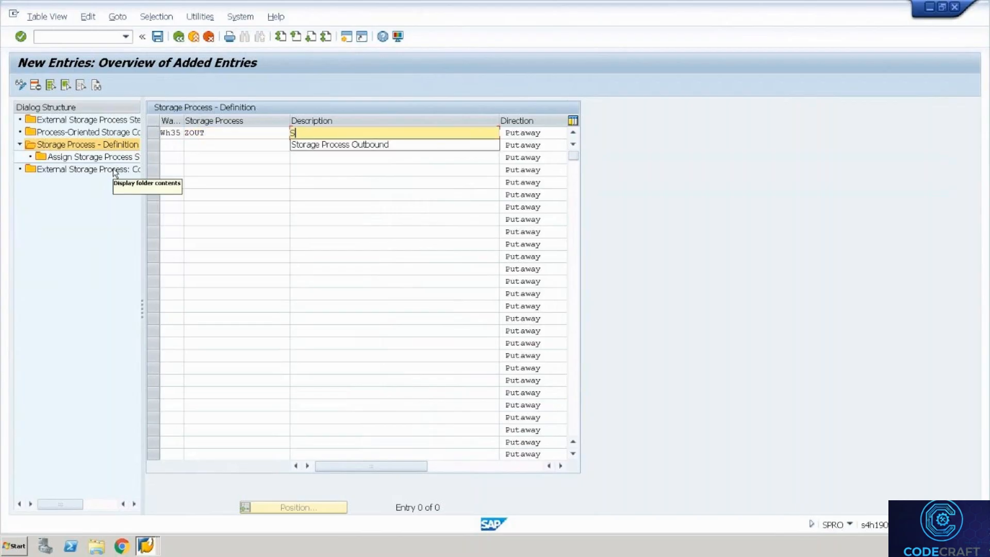
pyautogui.press('Down')
pyautogui.press('Return')
pyautogui.press('Tab')
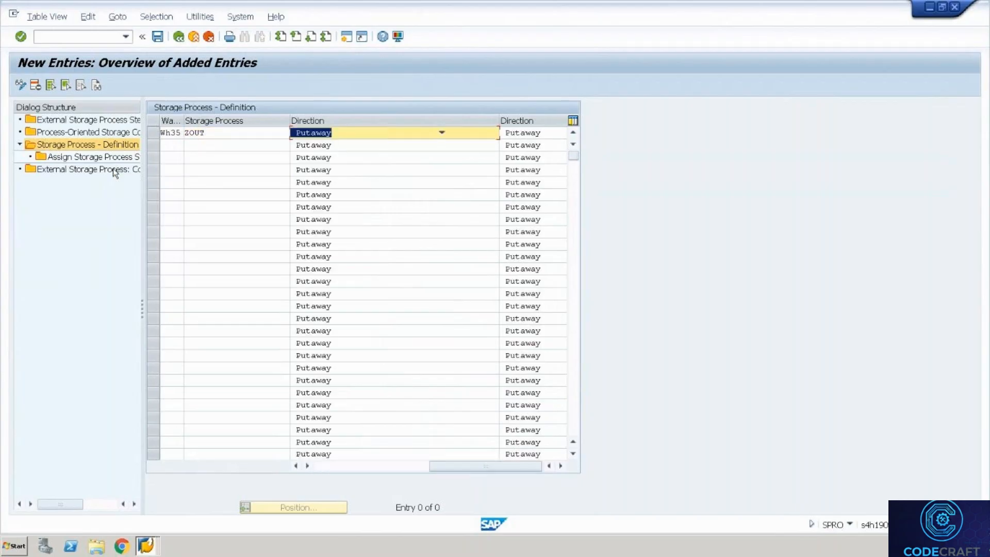
# Set ZOUT's direction to Stock Removal, confirm it, and open its step assignment.
pyautogui.click(334, 132)
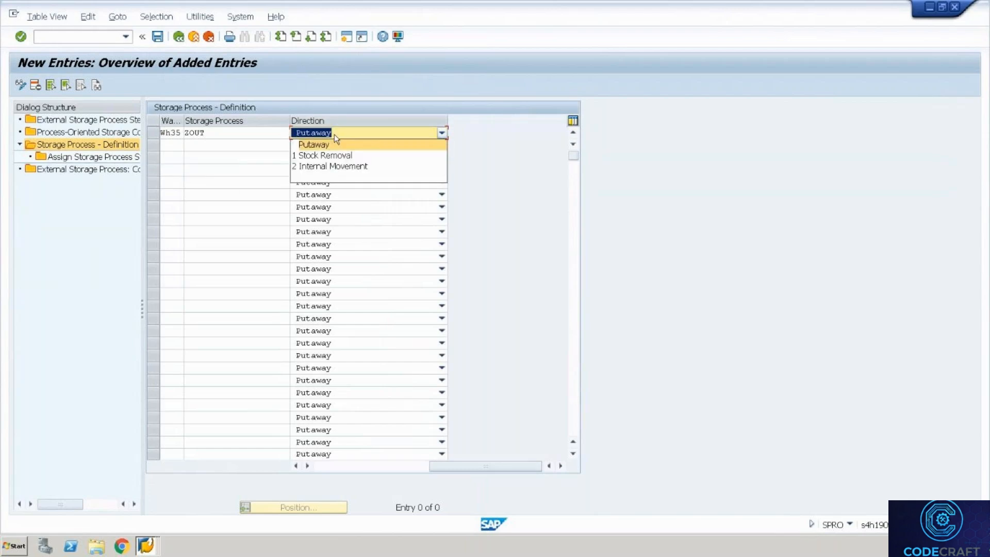
pyautogui.click(334, 155)
pyautogui.click(334, 158)
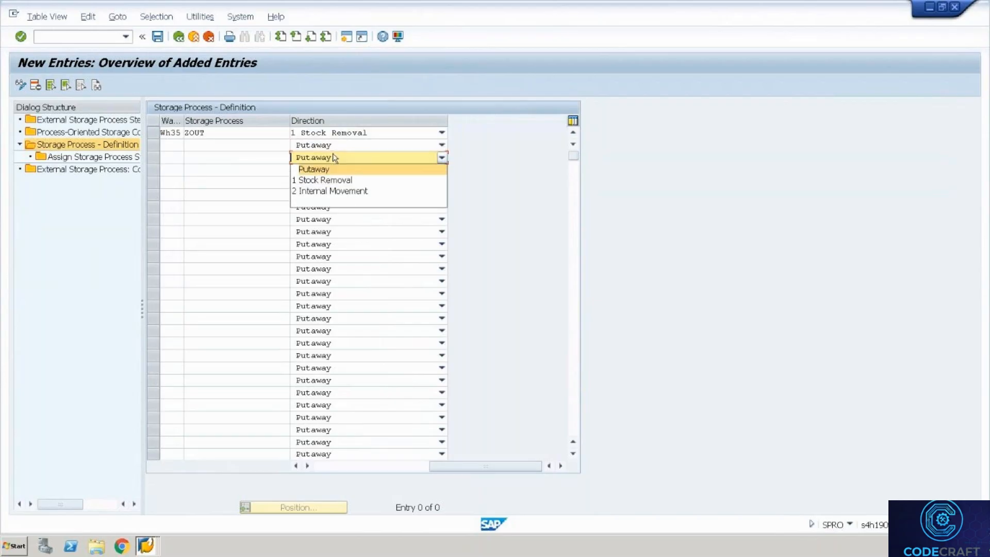
pyautogui.click(417, 74)
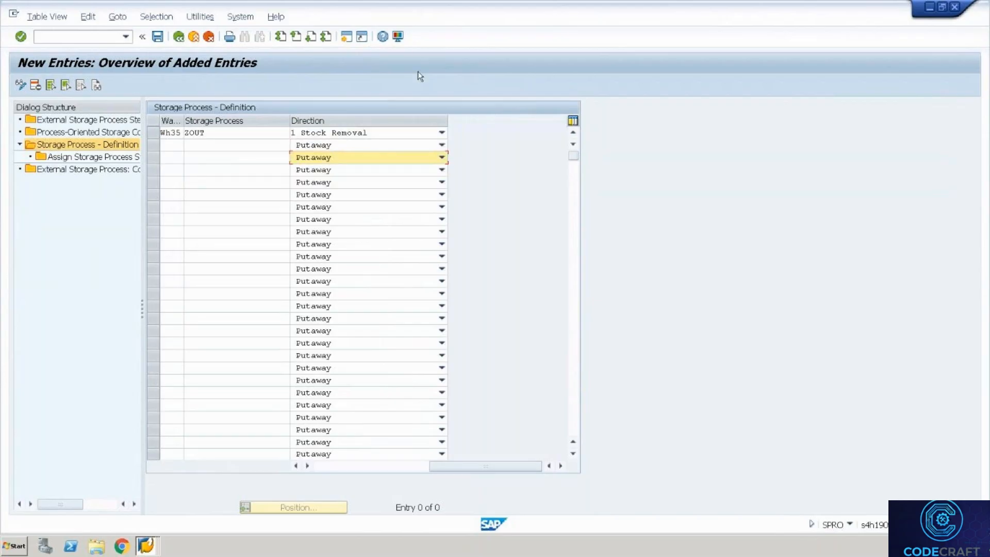
pyautogui.press('Return')
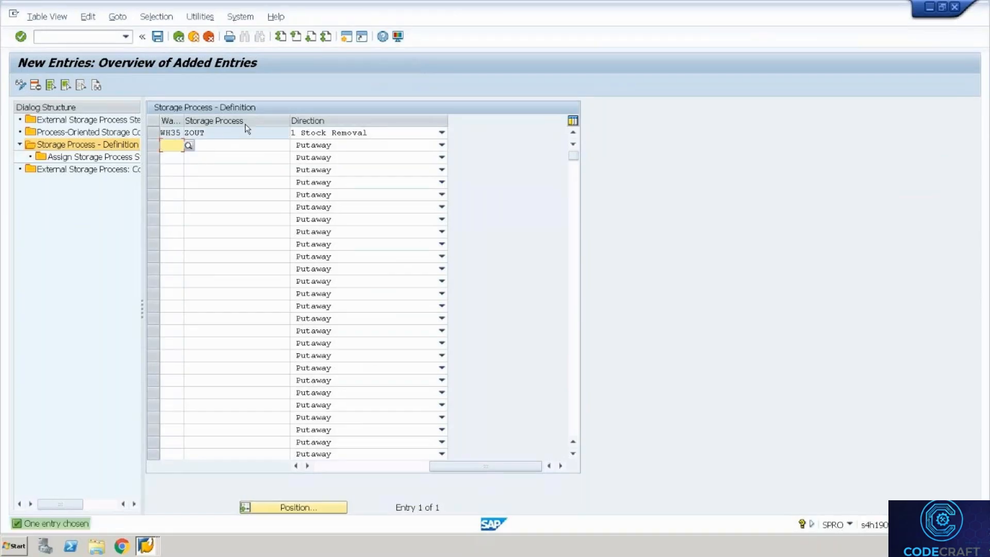
pyautogui.click(154, 132)
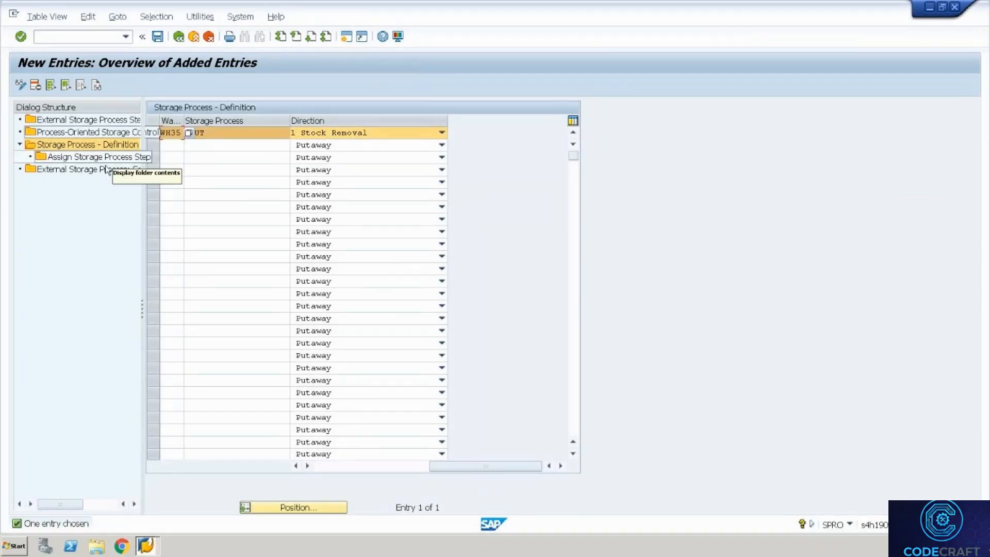
pyautogui.doubleClick(108, 157)
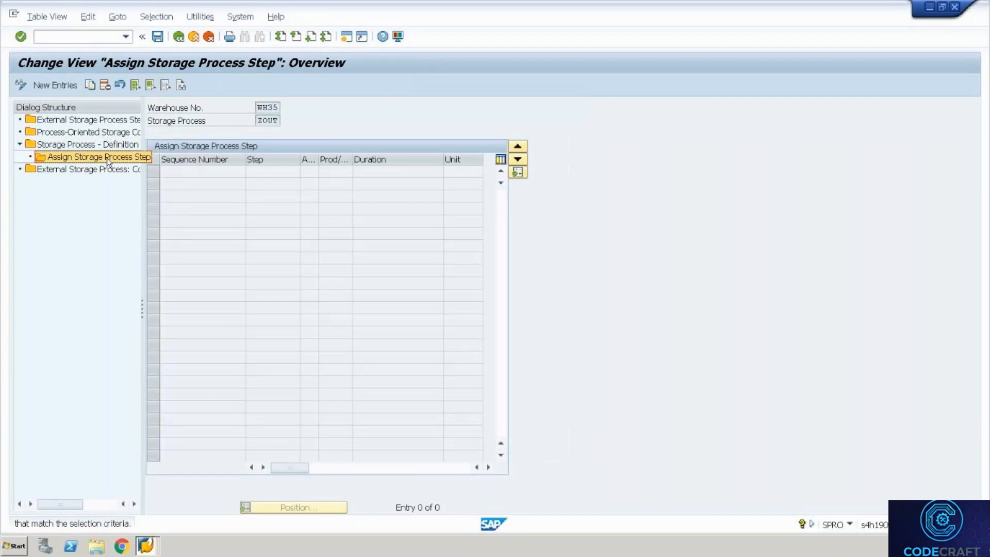
# Assign steps ZOB1 and ZOB2 to ZOUT as sequence 1 and 2.
pyautogui.click(60, 84)
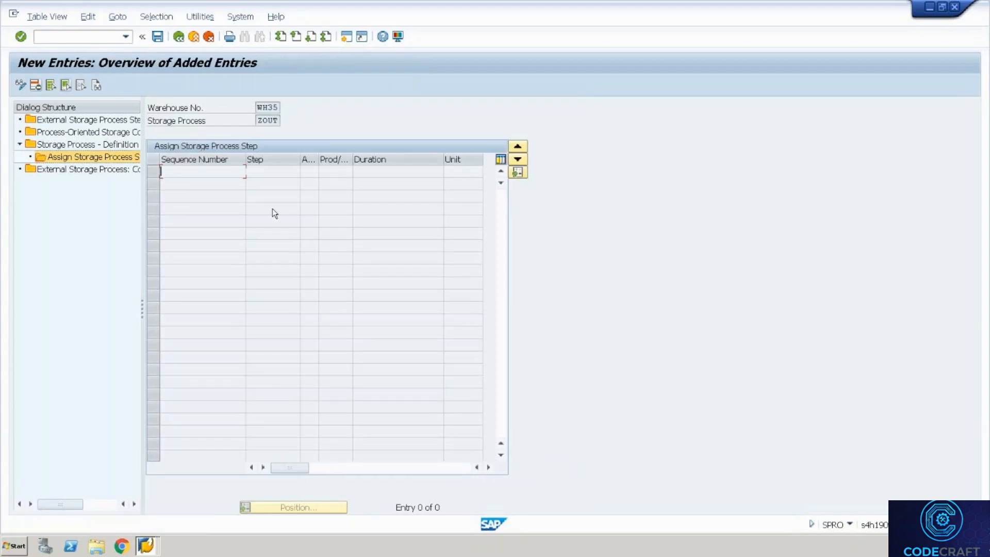
pyautogui.click(281, 173)
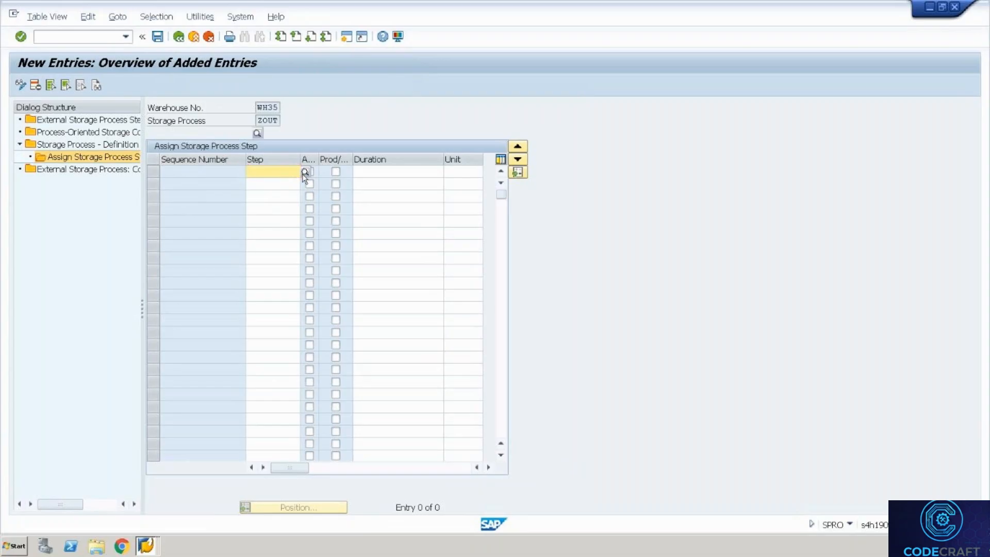
pyautogui.write('ZOB1')
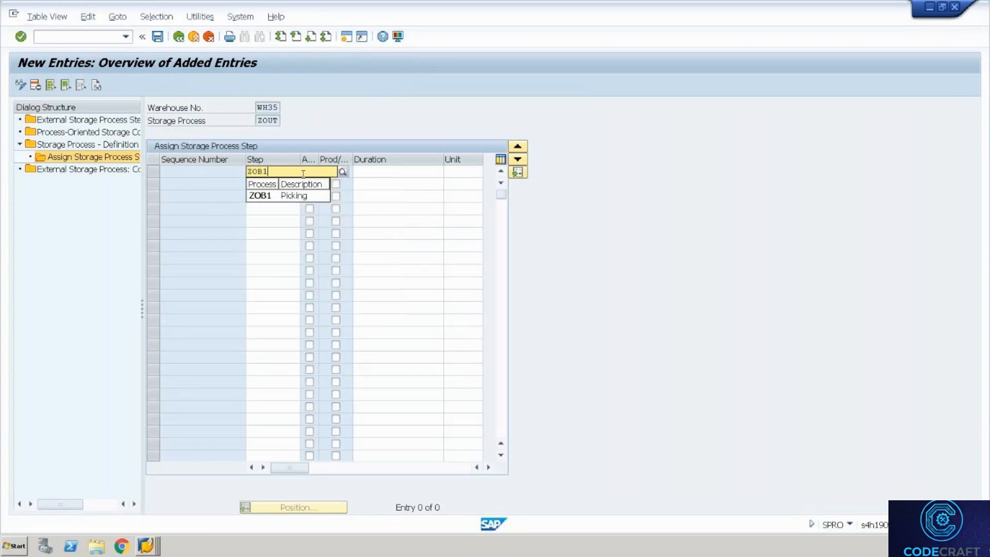
pyautogui.press('Return')
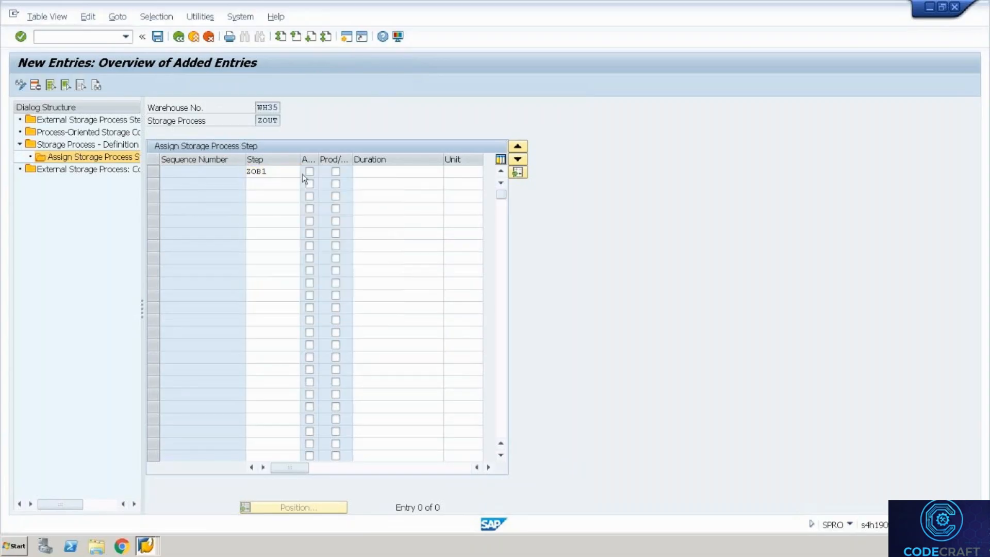
pyautogui.click(291, 183)
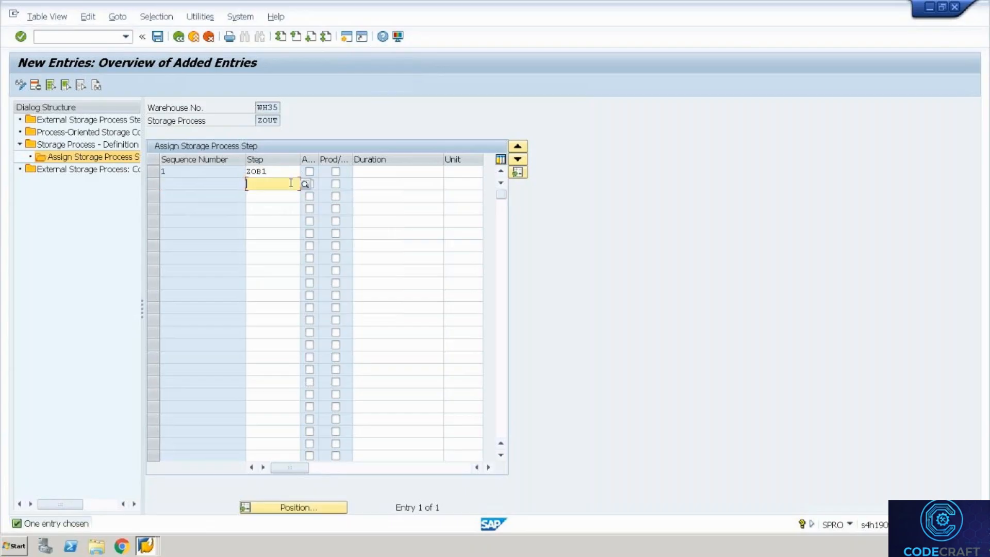
pyautogui.write('Z')
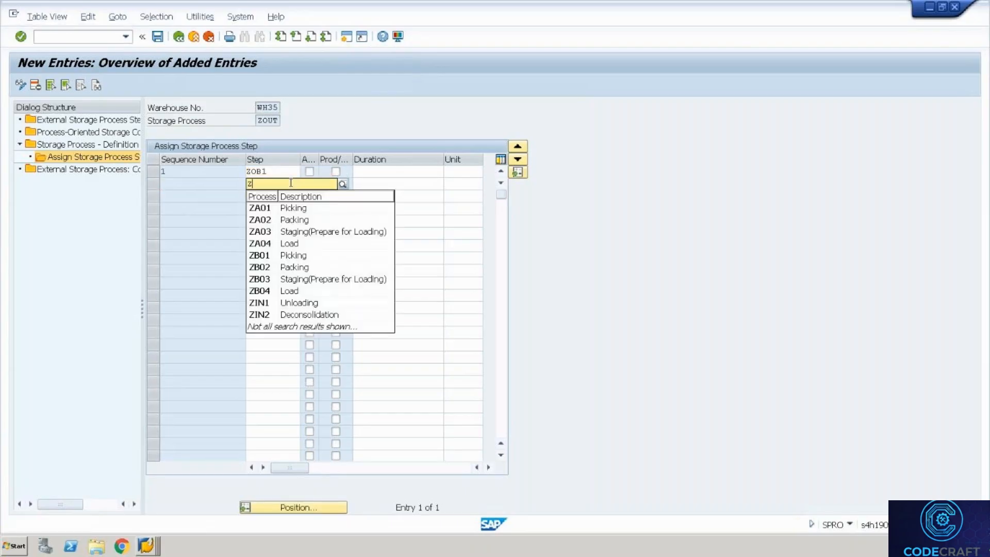
pyautogui.write('OB2')
pyautogui.press('Return')
# Assign ZOB3 and ZOB4 as sequence 3 and 4, then save under the customizing request.
pyautogui.click(289, 194)
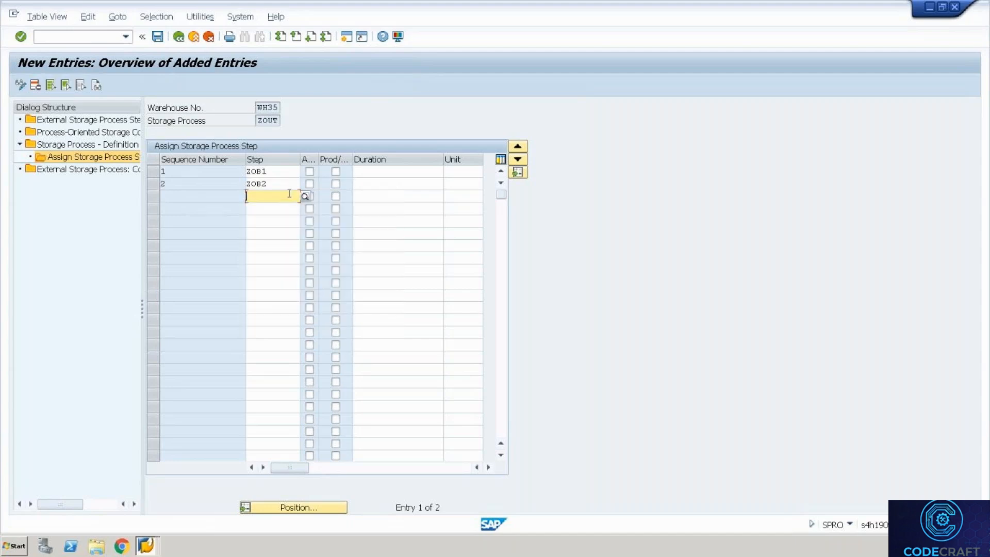
pyautogui.write('ZOB3')
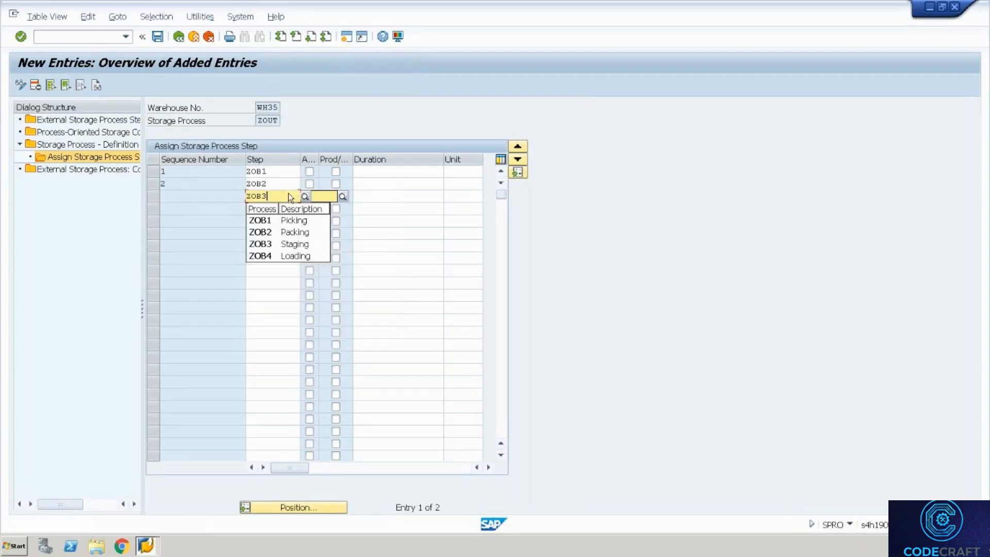
pyautogui.press('Return')
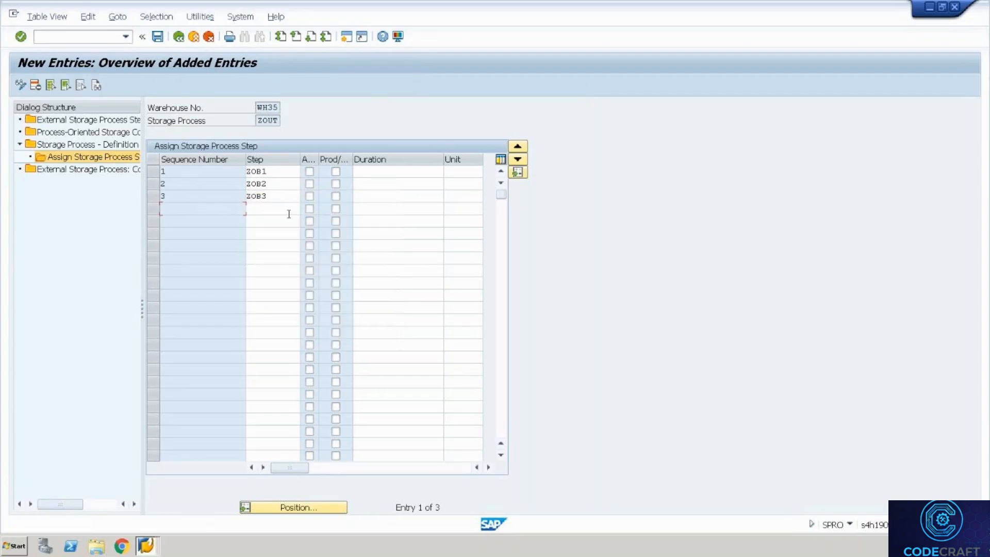
pyautogui.click(288, 210)
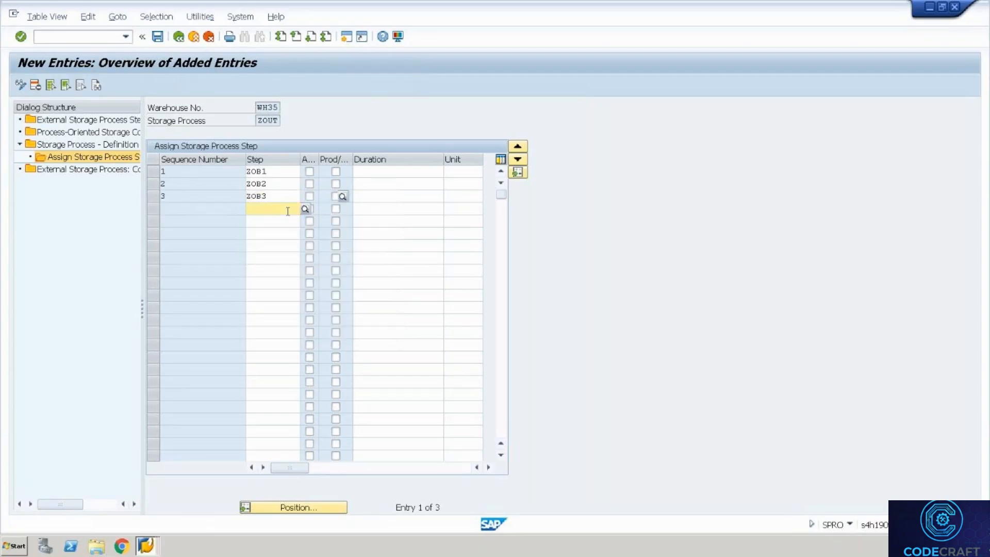
pyautogui.write('ZOB')
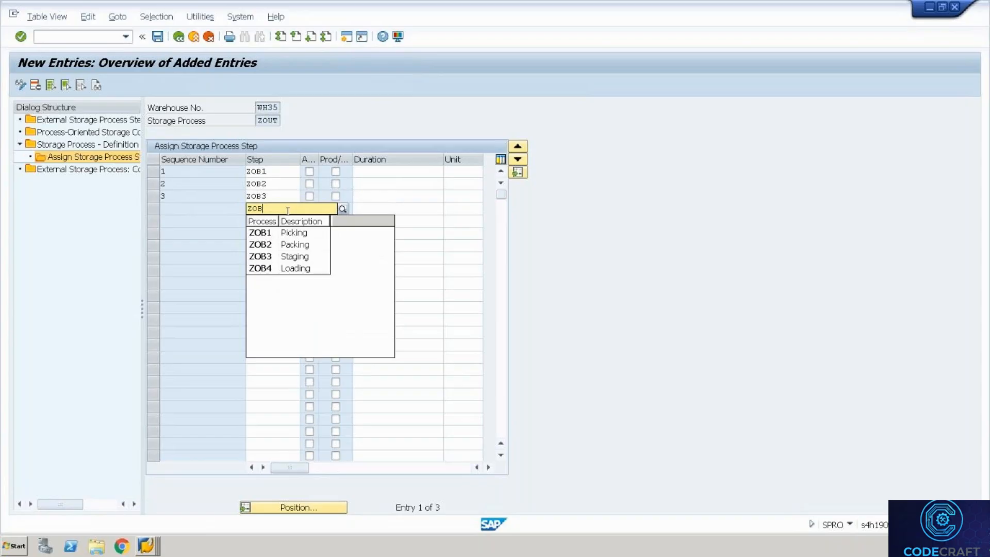
pyautogui.write('4')
pyautogui.press('Return')
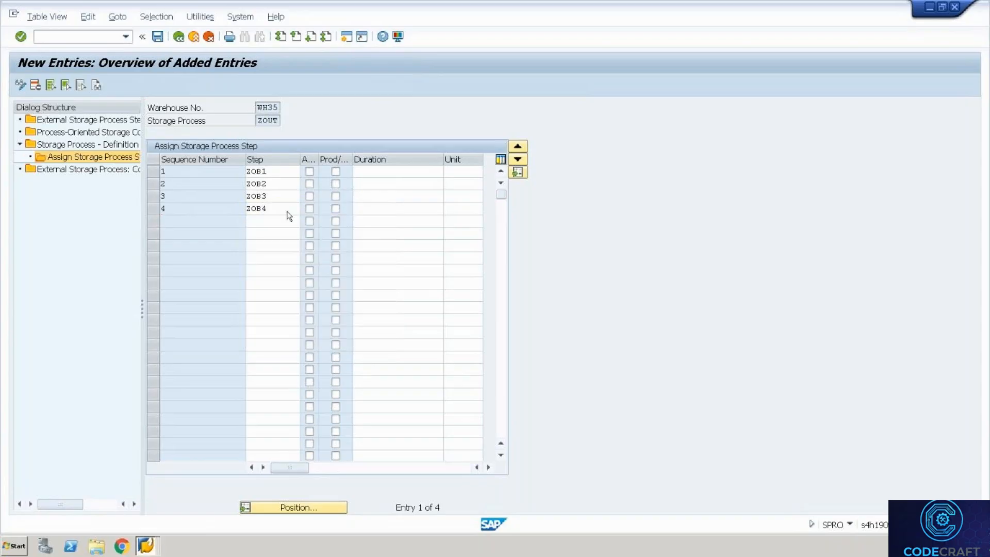
pyautogui.hotkey('ctrl', 's')
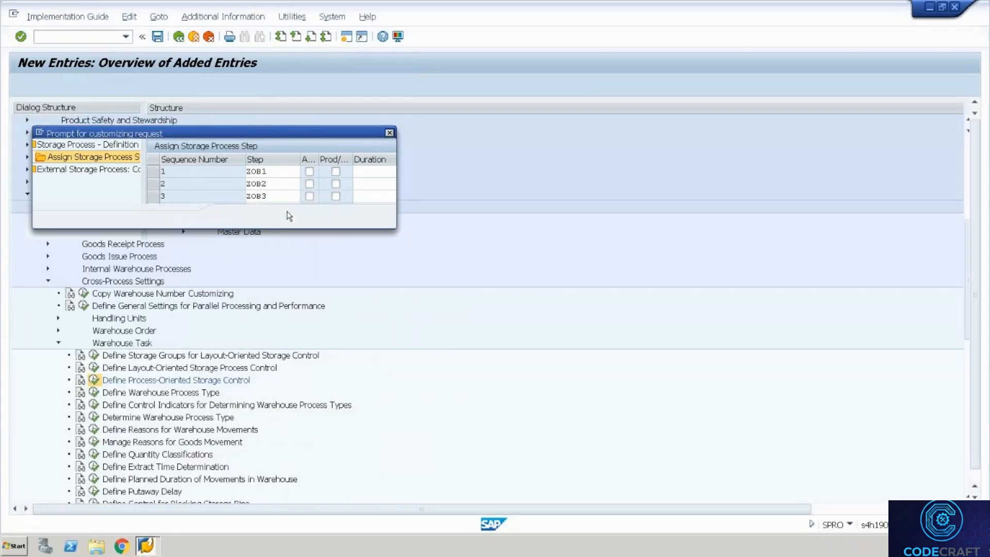
pyautogui.press('Return')
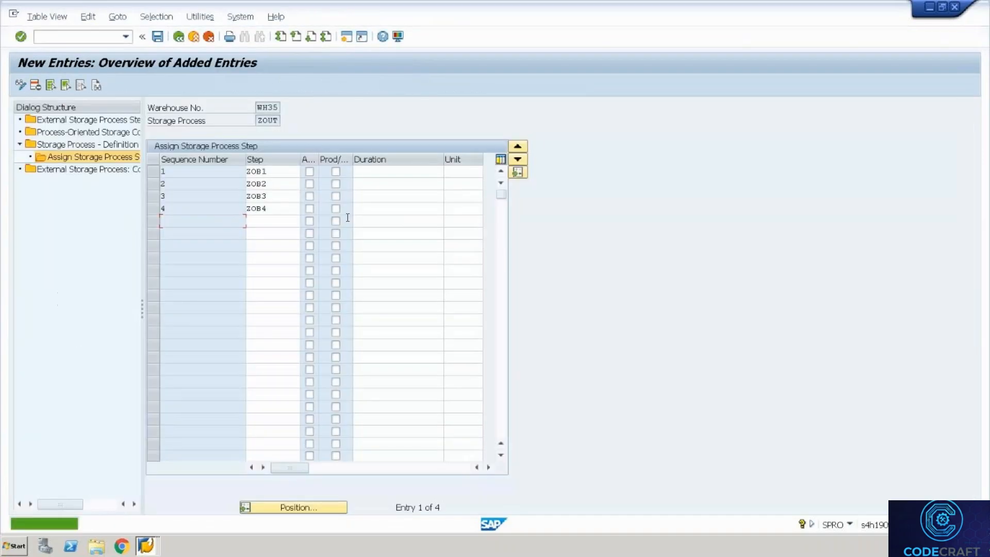
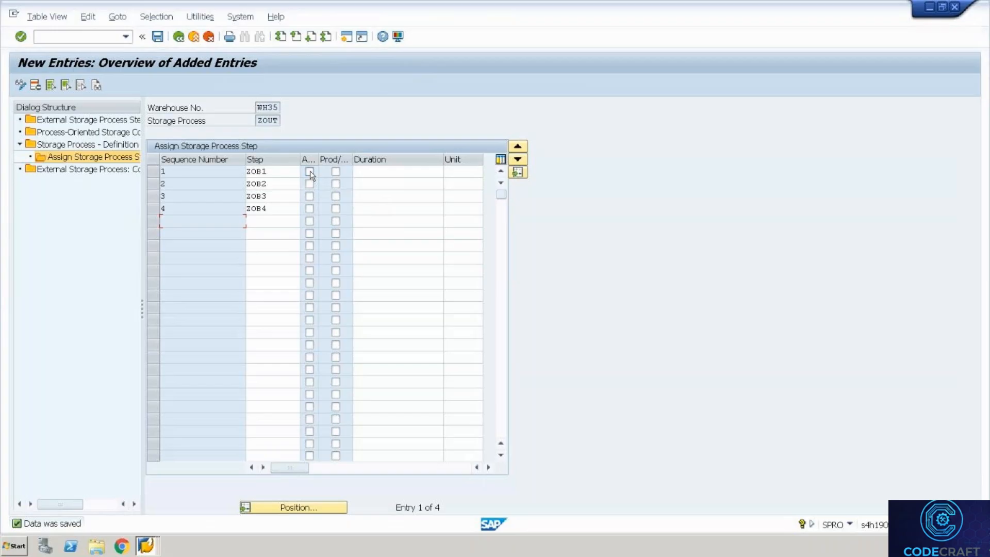
# Tick the first flag column for ZOUT's step ZOB2, confirm, and save the assignment.
pyautogui.click(261, 185)
pyautogui.click(312, 187)
pyautogui.click(279, 198)
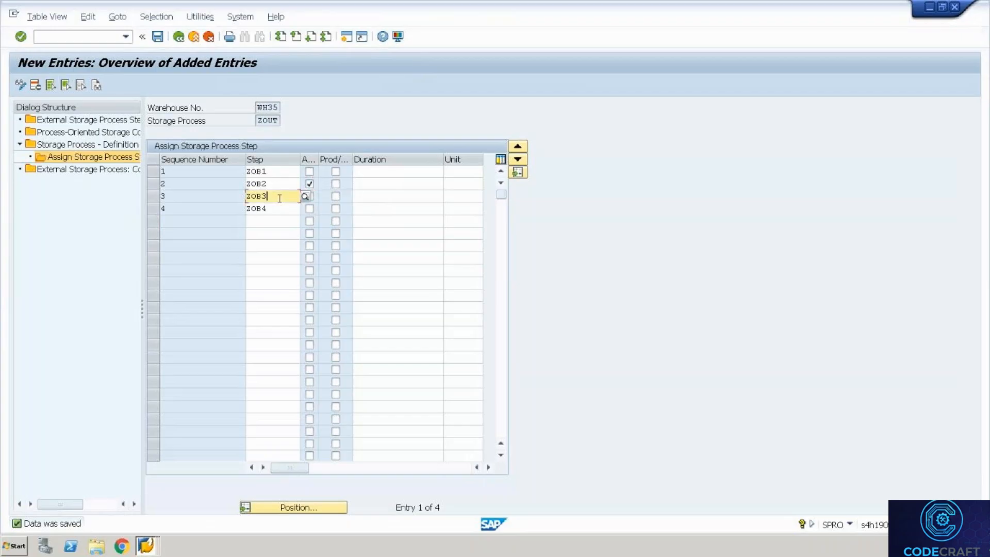
pyautogui.click(284, 174)
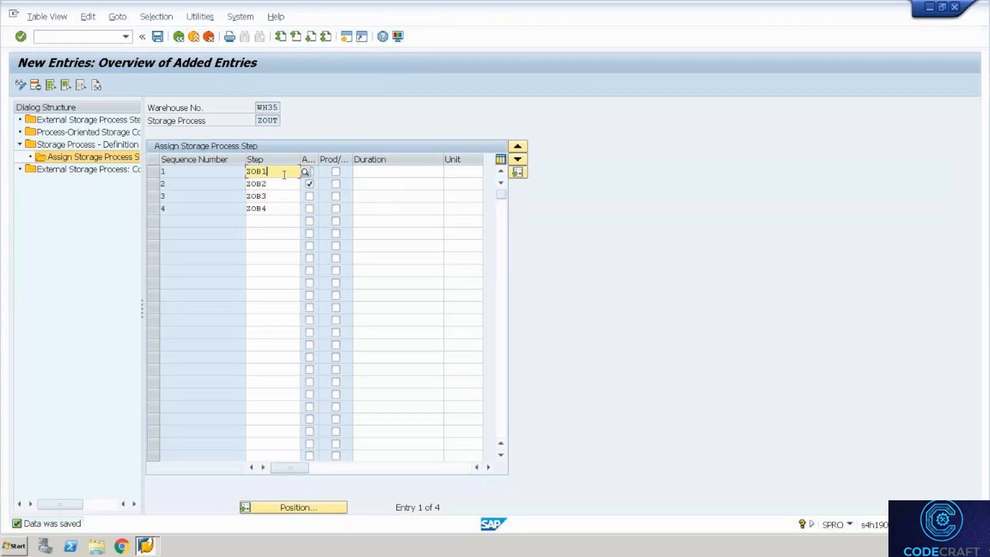
pyautogui.click(284, 184)
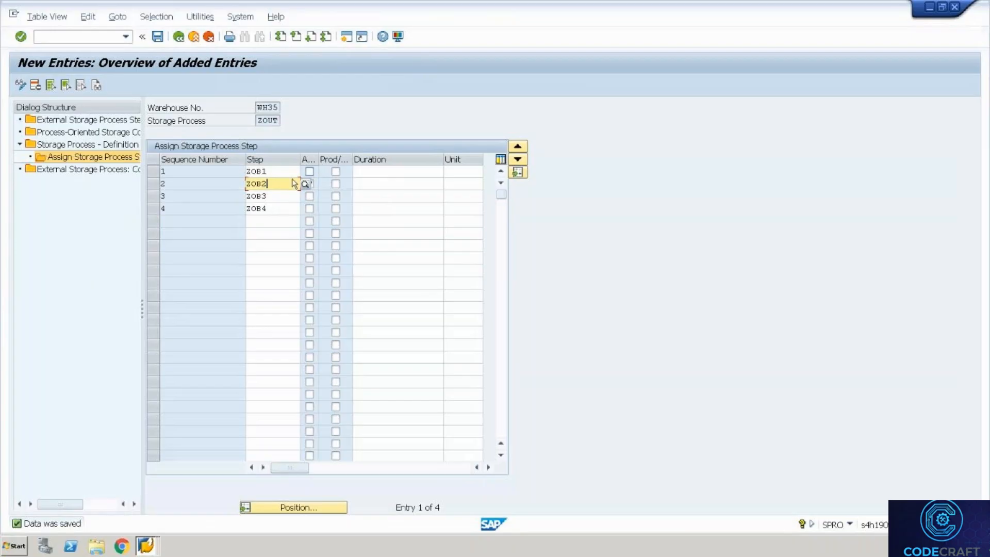
pyautogui.click(275, 196)
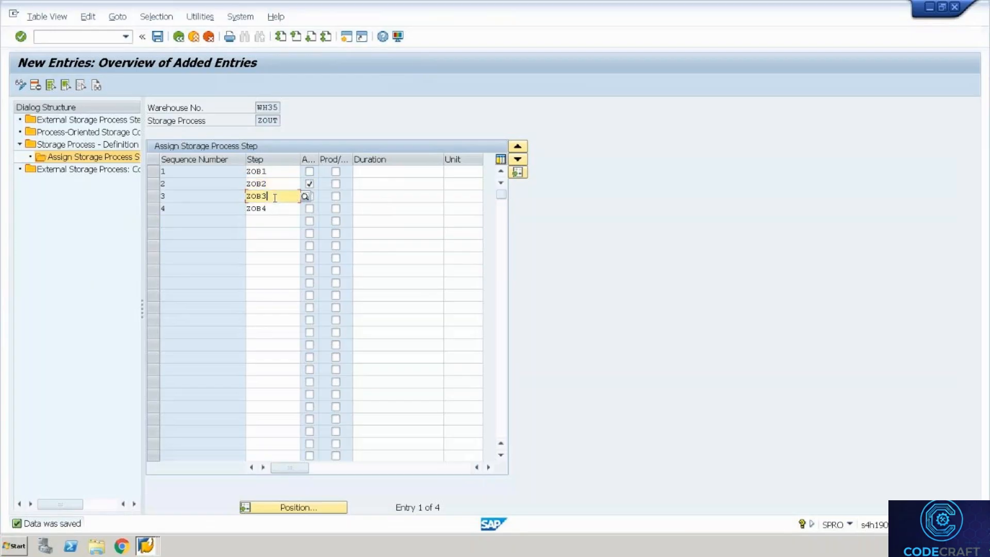
pyautogui.click(310, 184)
pyautogui.click(274, 208)
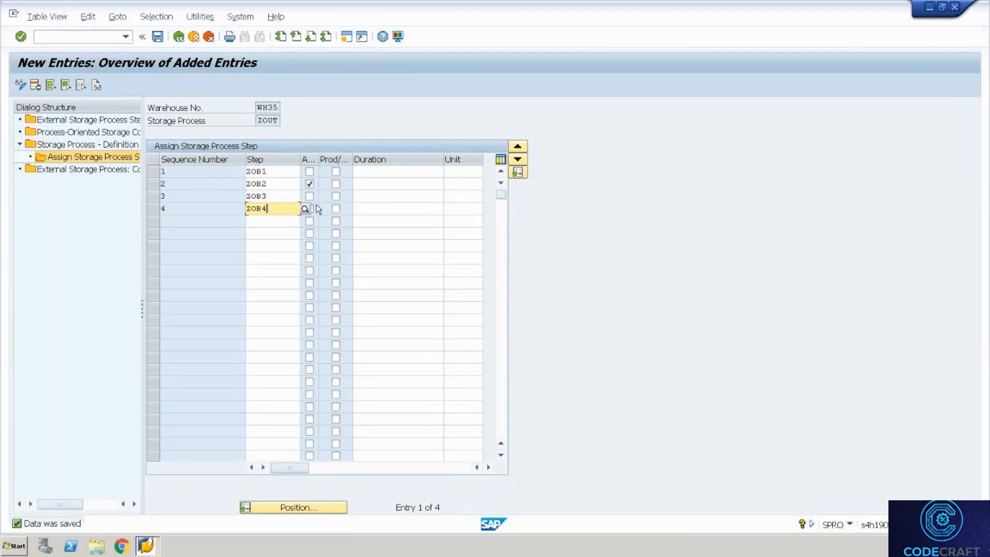
pyautogui.press('Return')
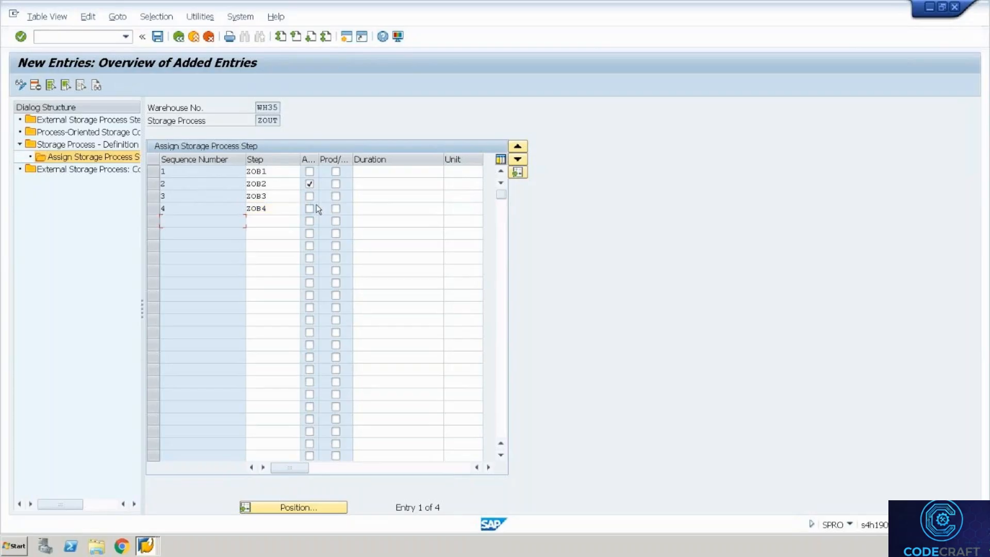
pyautogui.click(160, 43)
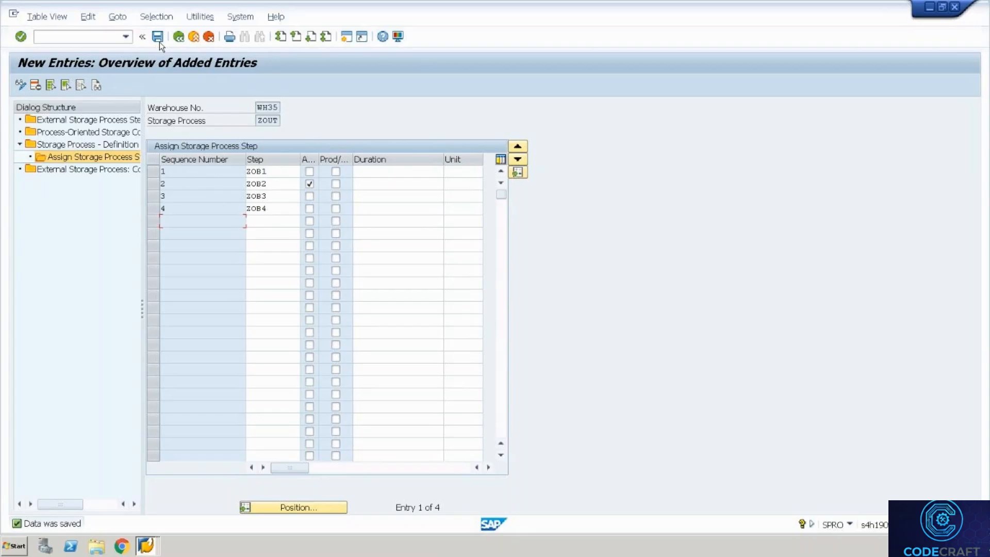
# Bold the datasheet headings in C11 and C23, then bring SAP back full screen.
pyautogui.press('ctrl+alt+Break')
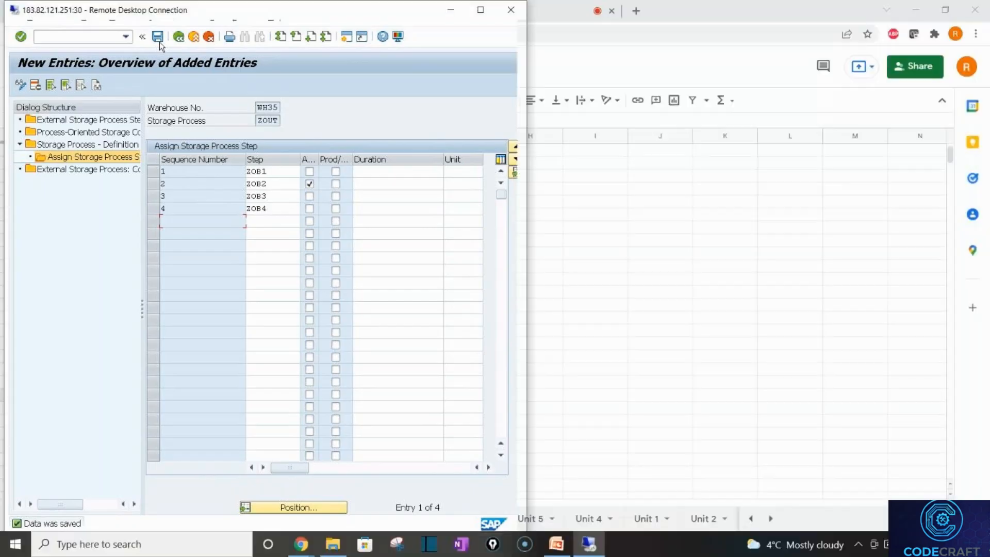
pyautogui.hotkey('alt', 'Tab')
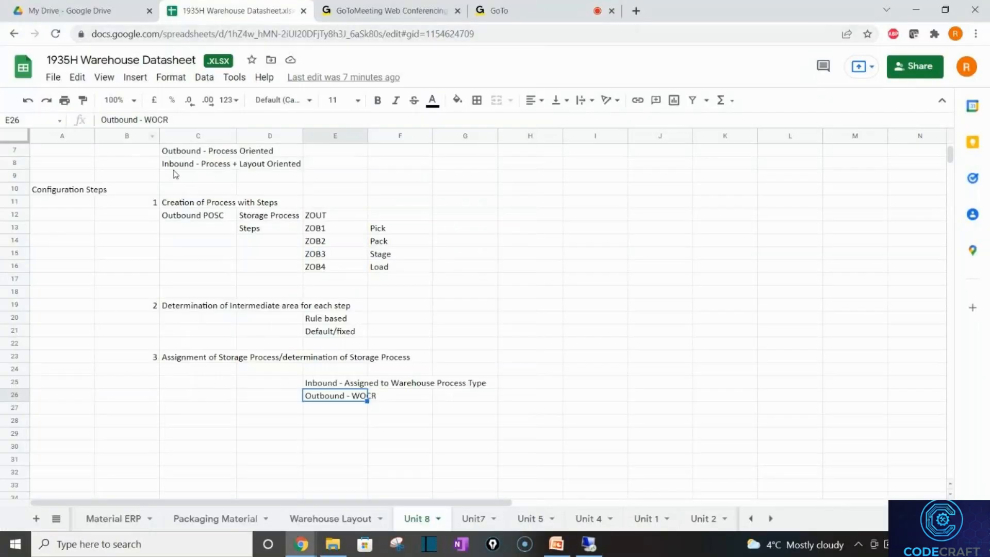
pyautogui.click(200, 197)
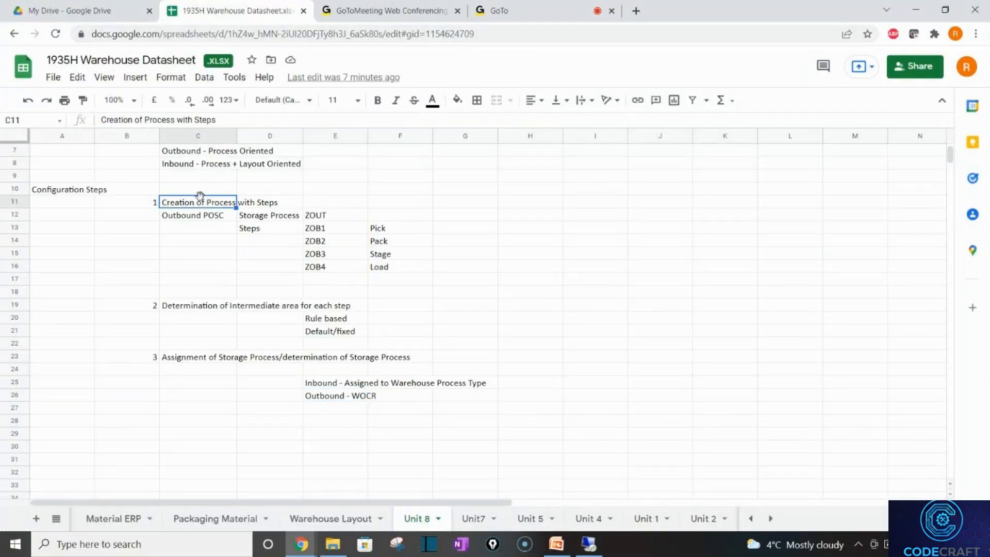
pyautogui.hotkey('ctrl', 'b')
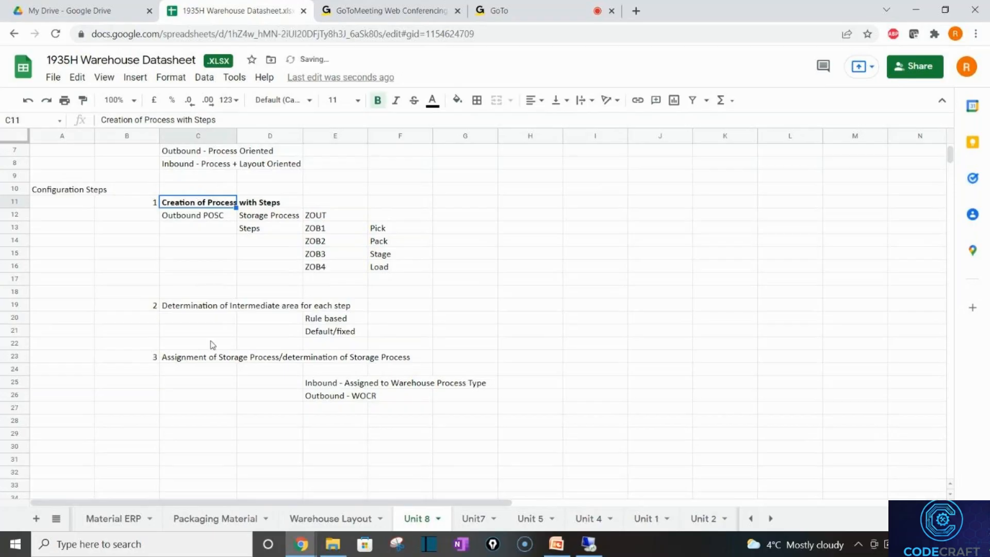
pyautogui.click(219, 357)
pyautogui.hotkey('ctrl', 'b')
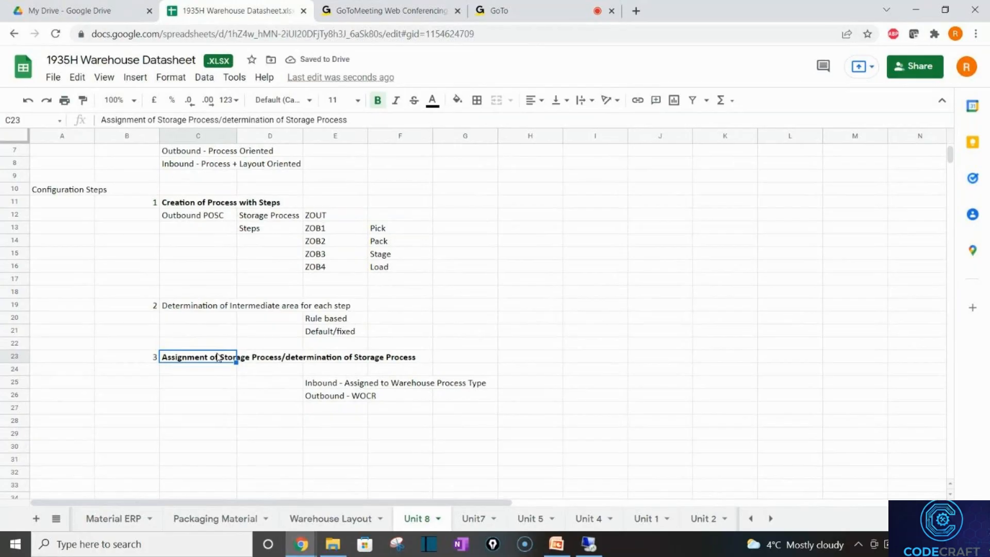
pyautogui.hotkey('alt', 'Tab')
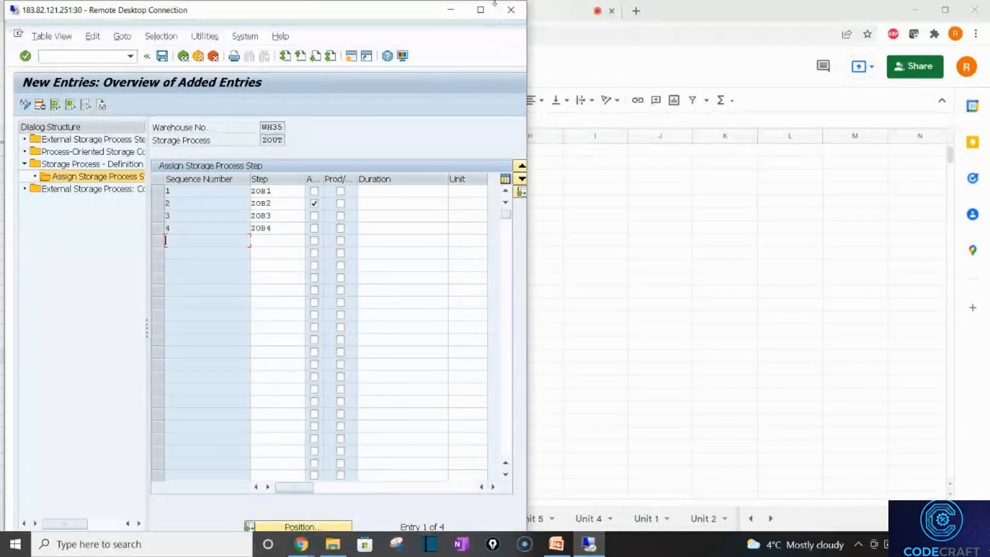
pyautogui.click(482, 11)
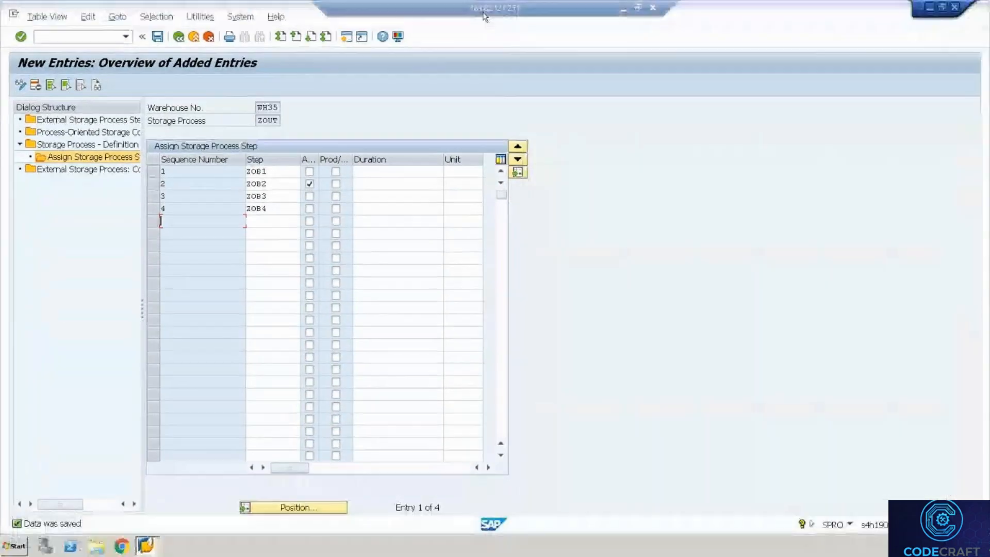
# Back out to the IMG and run Warehouse Order > Define Creation Rule for Warehouse Orders.
pyautogui.click(178, 37)
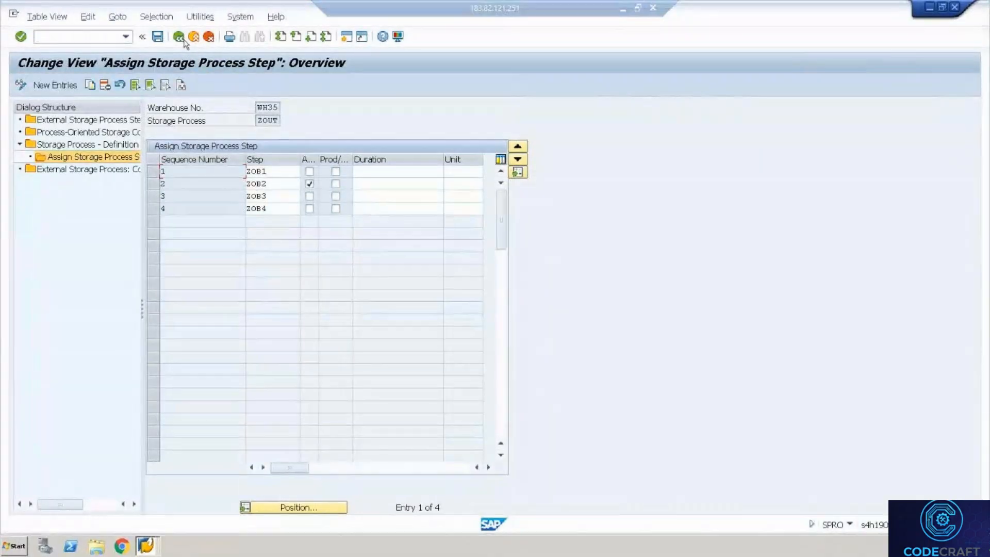
pyautogui.click(178, 37)
pyautogui.click(184, 40)
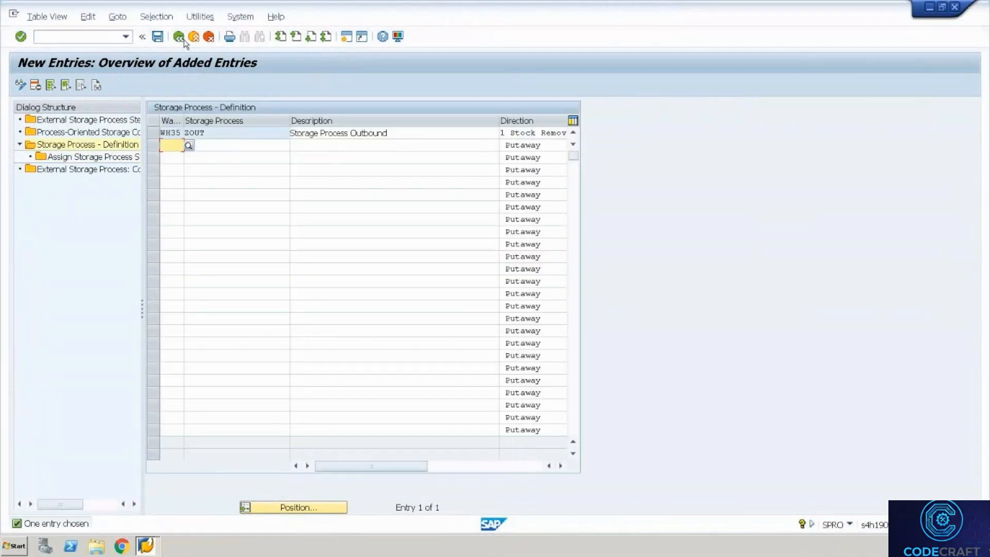
pyautogui.click(183, 40)
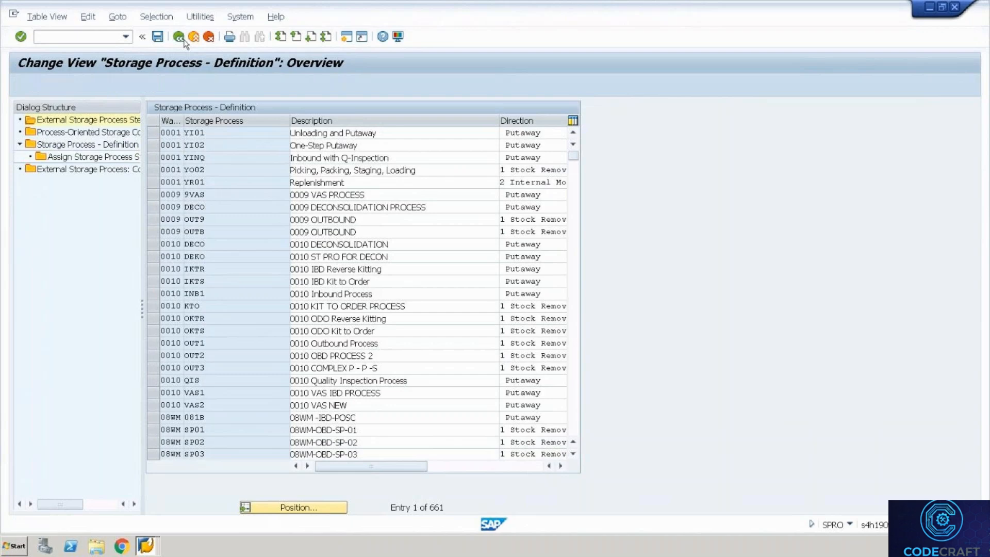
pyautogui.click(184, 40)
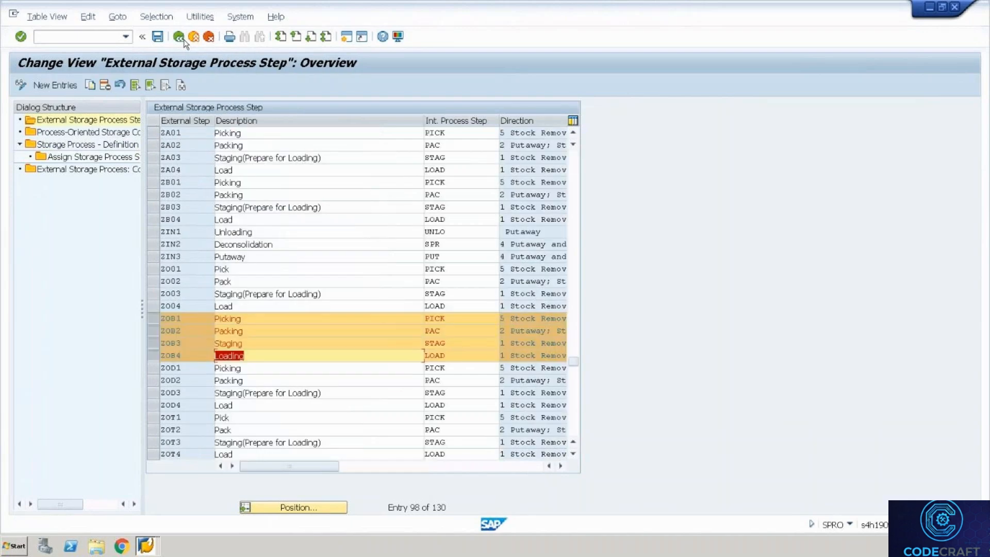
pyautogui.click(181, 38)
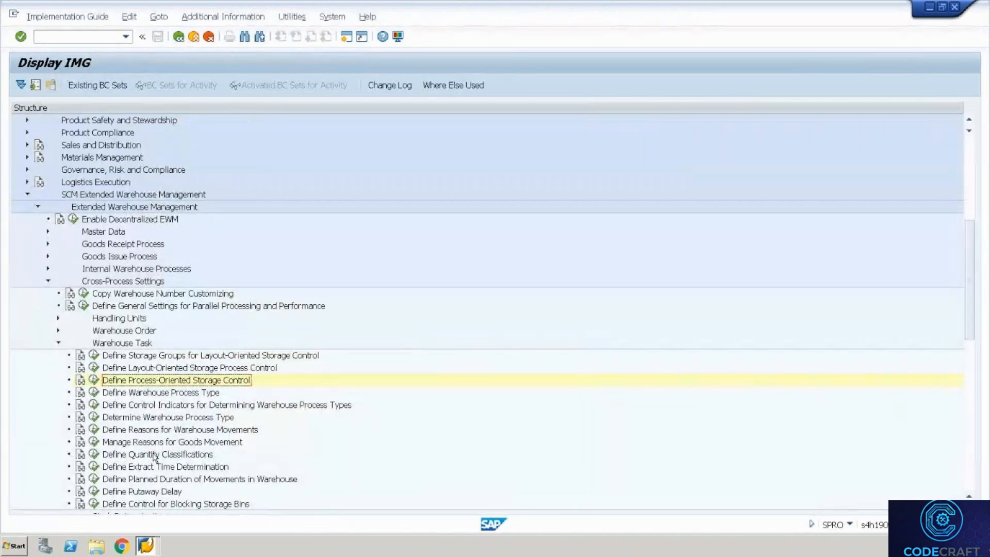
pyautogui.click(58, 332)
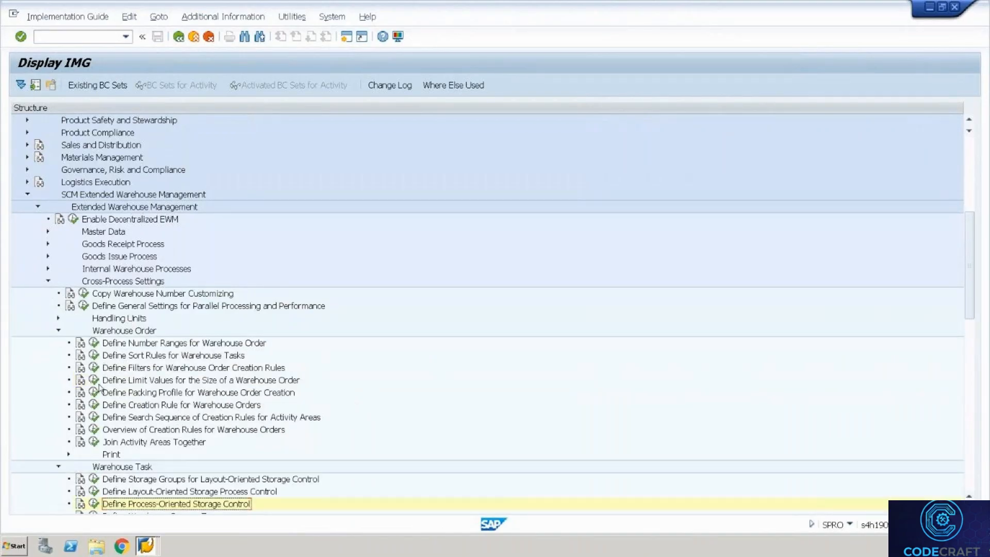
pyautogui.click(94, 404)
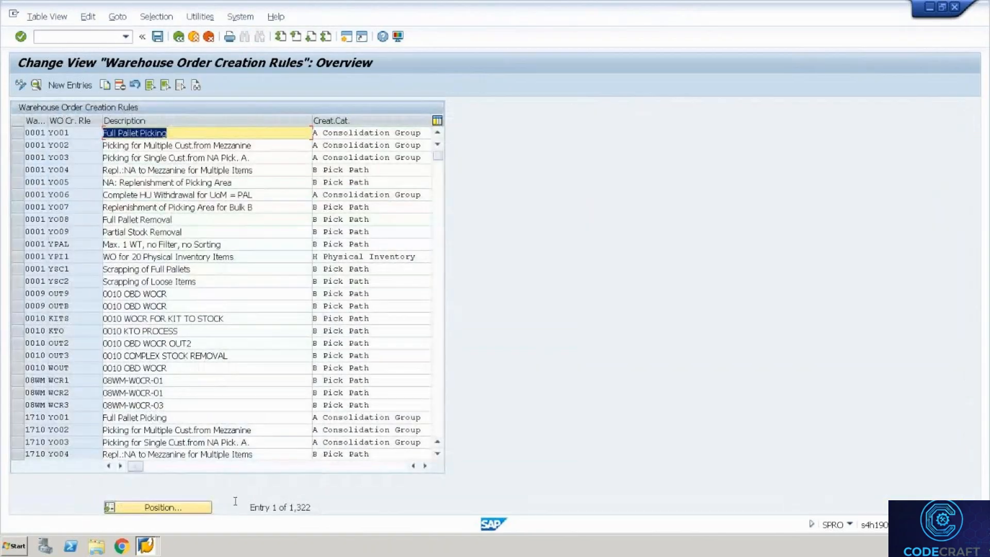
# Position the creation rules list at WH35 and open rule CR01's details.
pyautogui.click(211, 513)
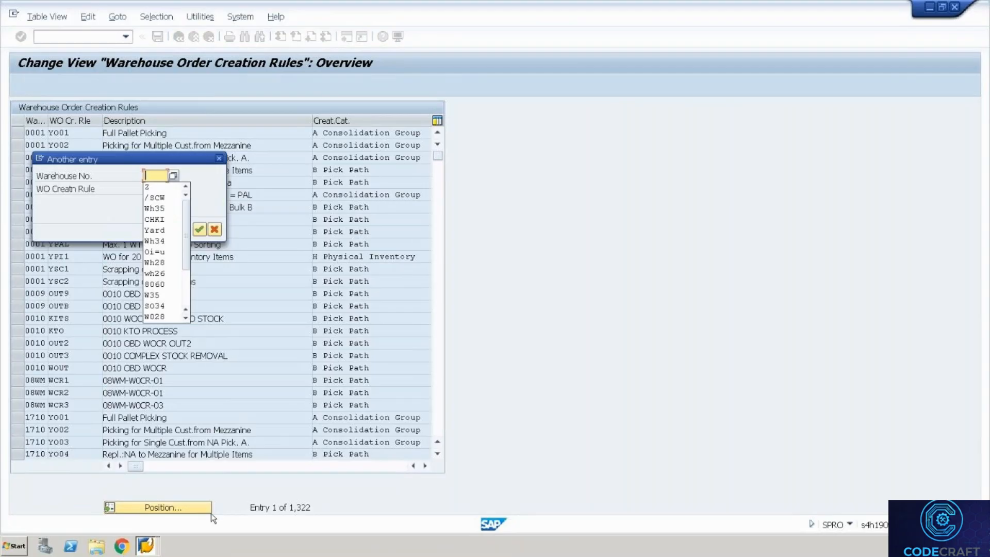
pyautogui.write('WH35')
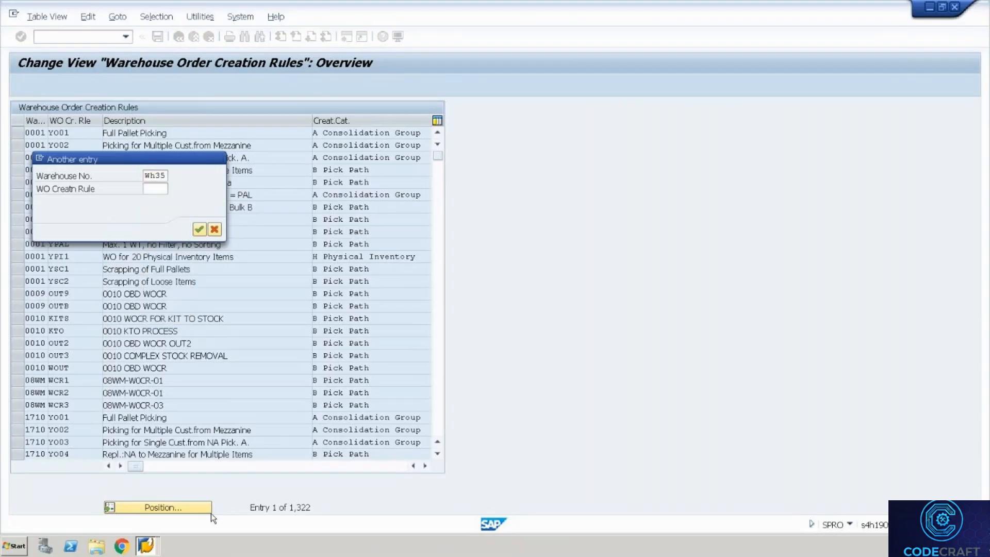
pyautogui.press('Return')
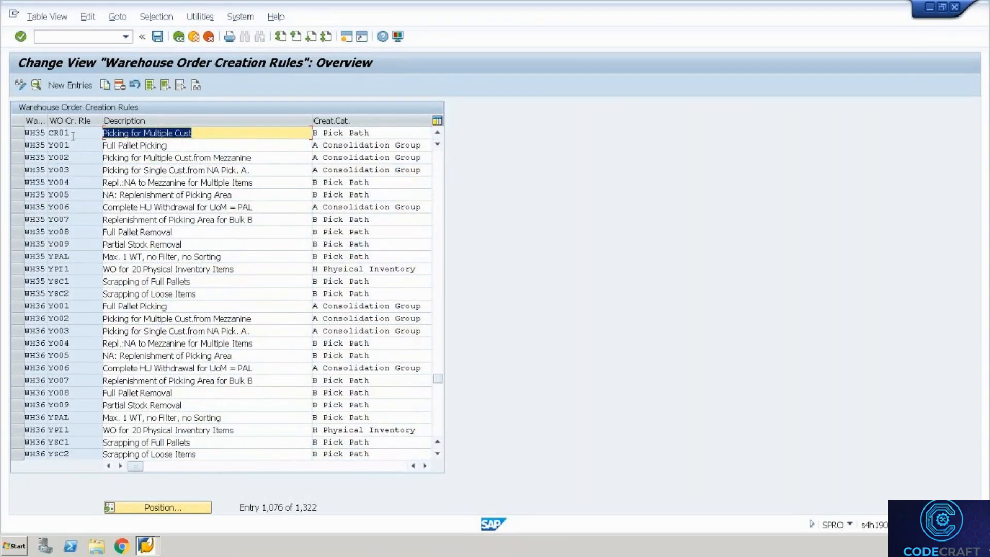
pyautogui.doubleClick(73, 134)
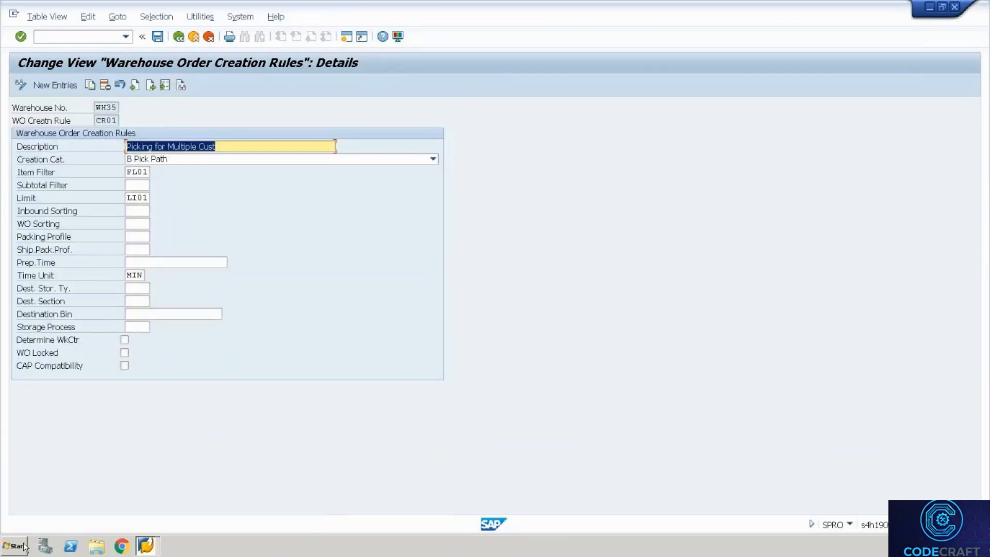
# Set CR01's storage process to ZOUT, save under the customizing request, and return to the IMG.
pyautogui.click(137, 329)
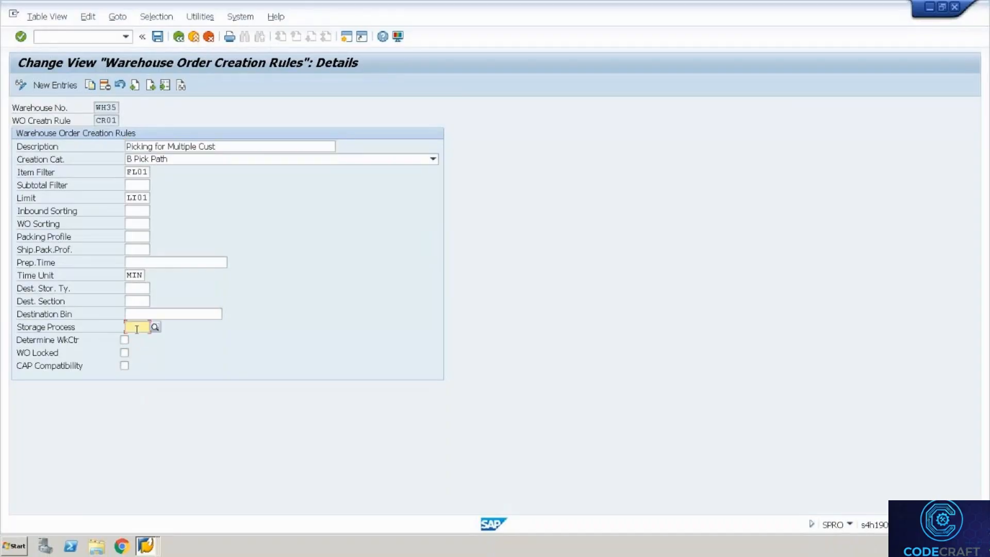
pyautogui.write('ZO')
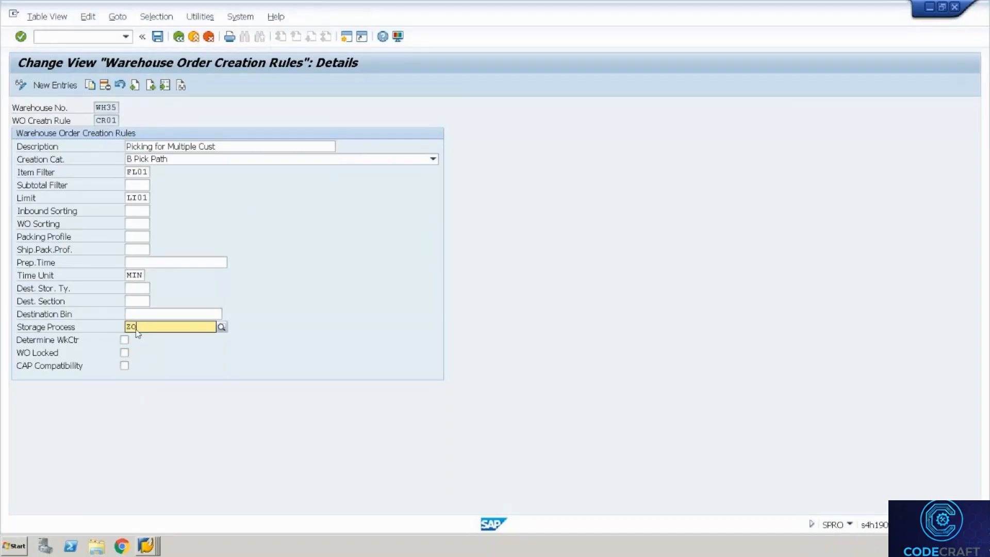
pyautogui.write('UT')
pyautogui.press('Return')
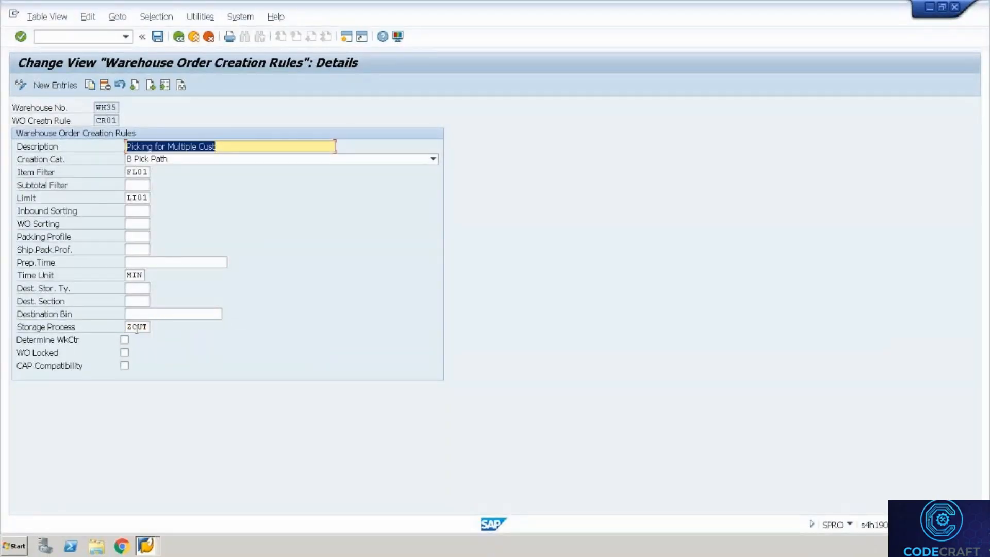
pyautogui.hotkey('ctrl', 's')
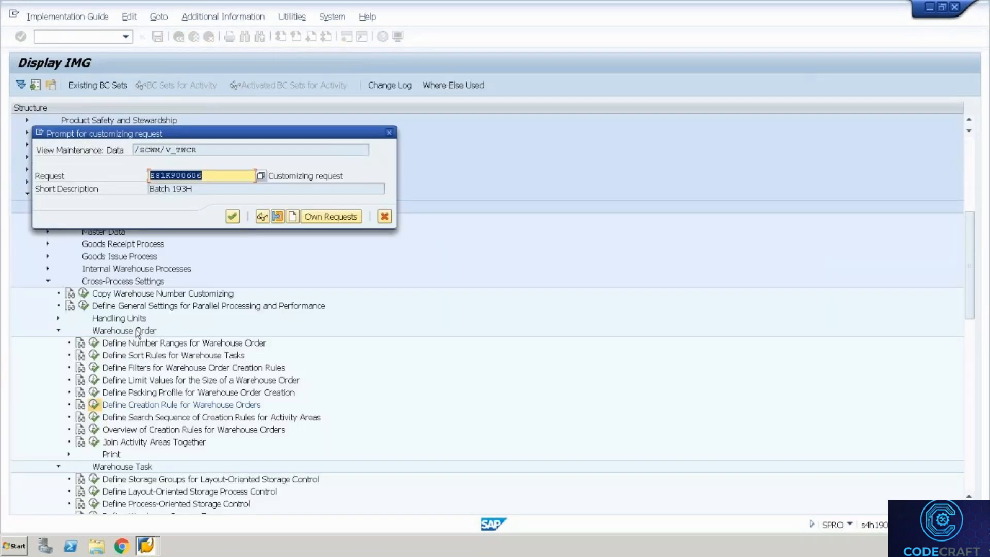
pyautogui.press('Return')
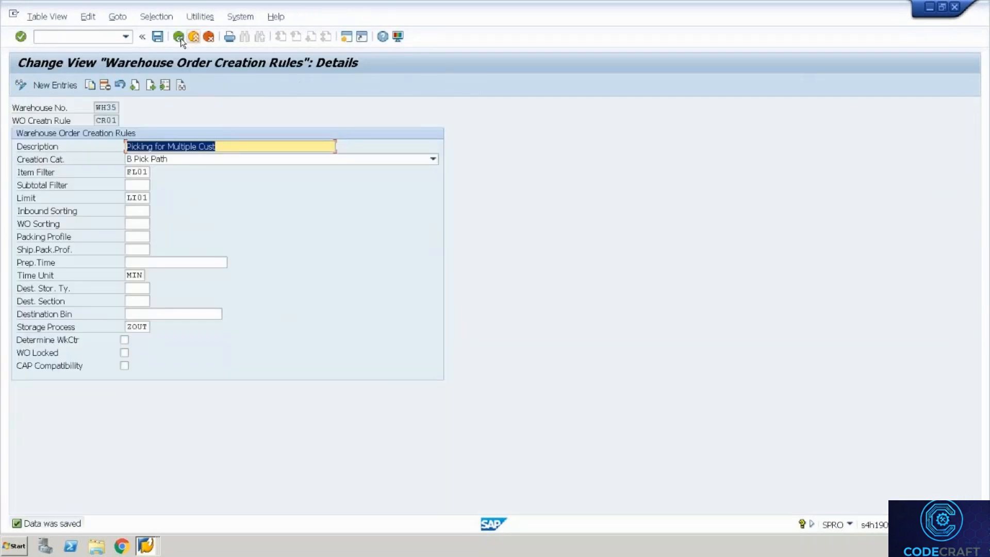
pyautogui.click(179, 36)
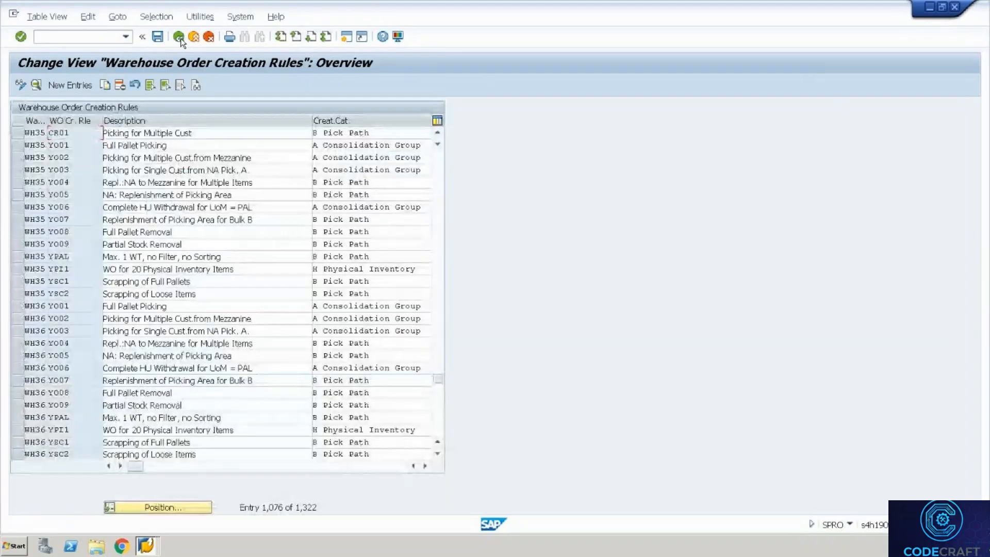
pyautogui.click(180, 37)
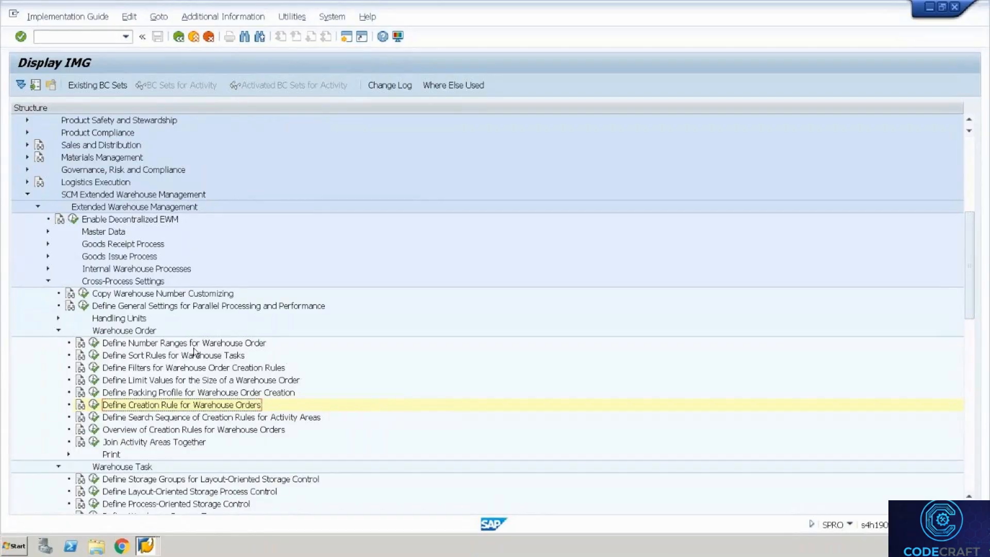
# Check the configuration steps in the datasheet, then return to the maximized SAP session.
pyautogui.press('ctrl+alt+Break')
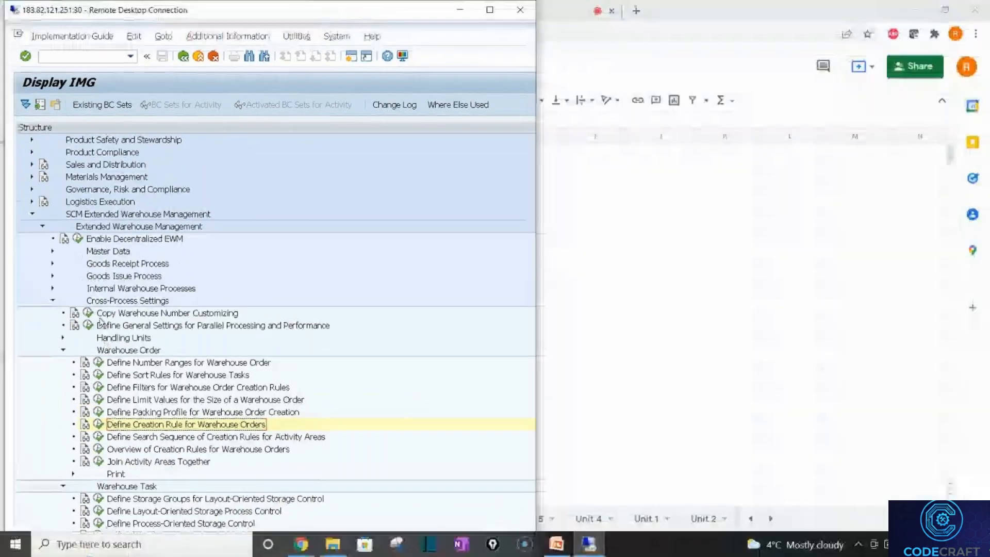
pyautogui.hotkey('alt', 'Tab')
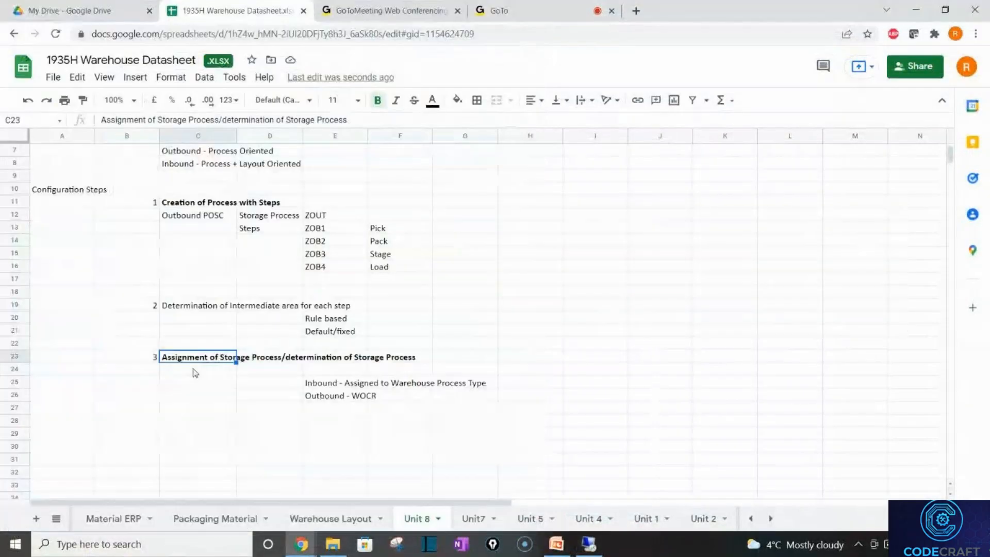
pyautogui.click(177, 309)
pyautogui.hotkey('alt', 'Tab')
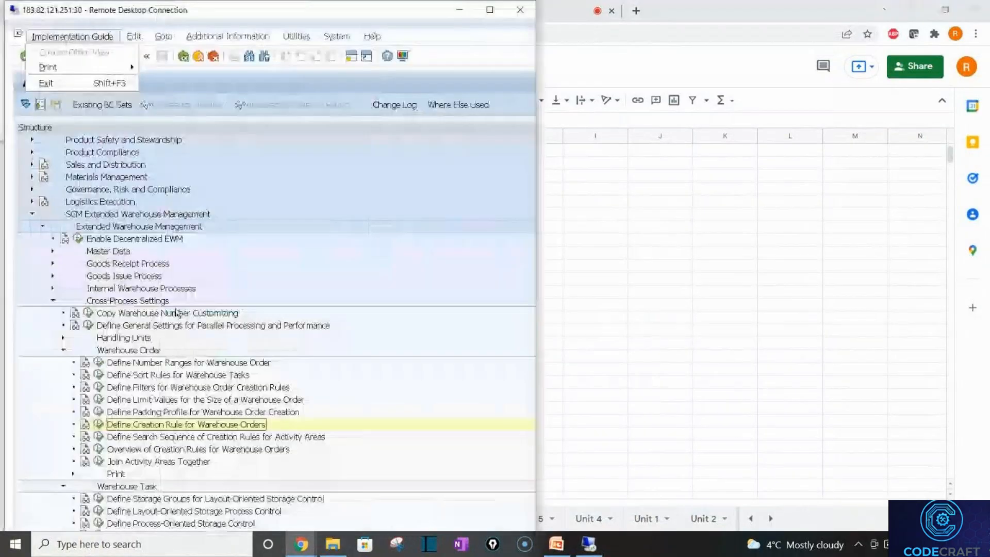
pyautogui.click(490, 10)
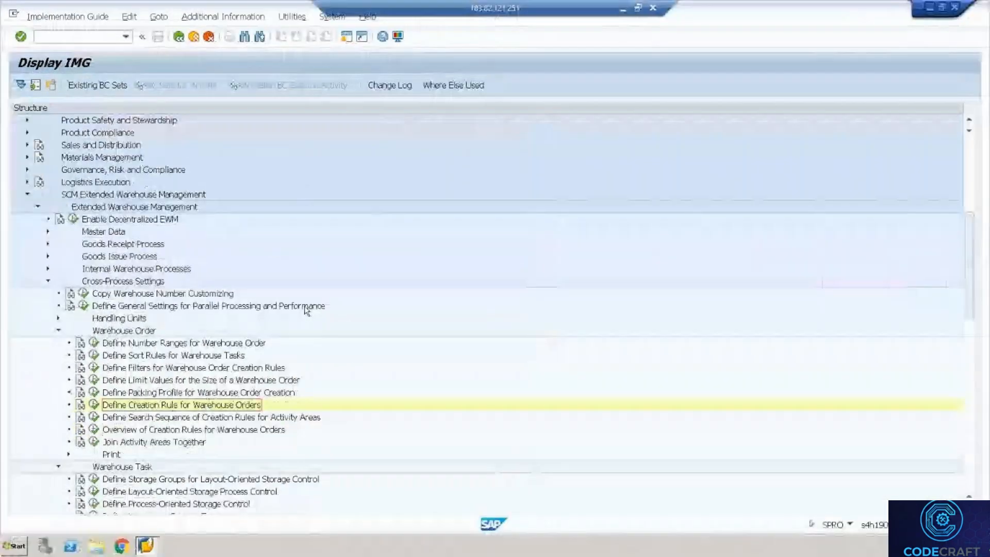
# Collapse Warehouse Order and run Warehouse Task > Define Process-Oriented Storage Control.
pyautogui.click(58, 331)
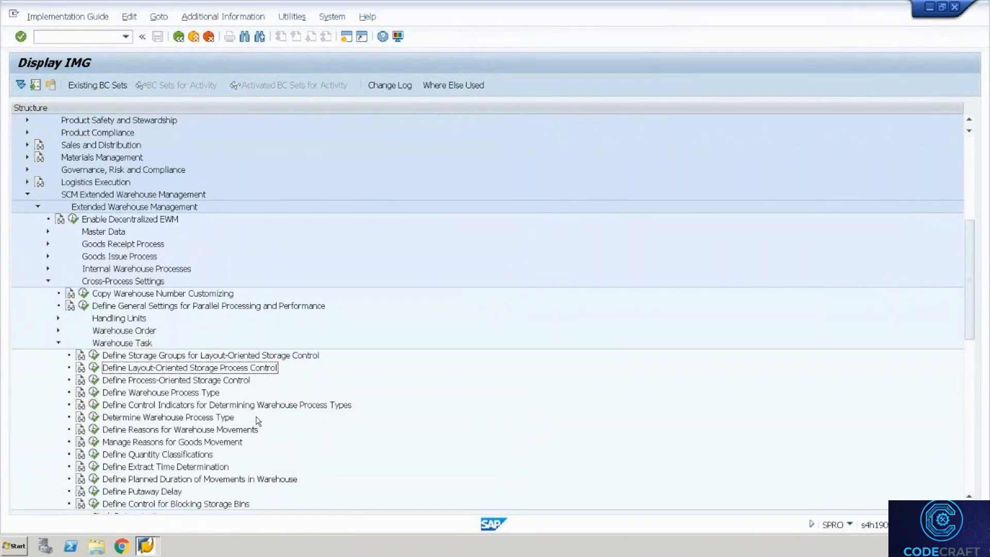
pyautogui.click(214, 393)
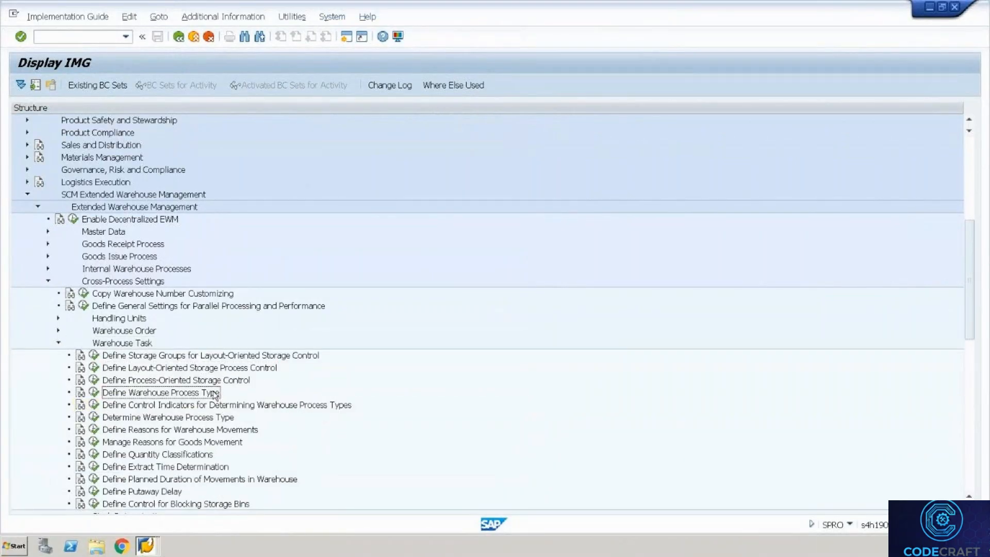
pyautogui.click(93, 381)
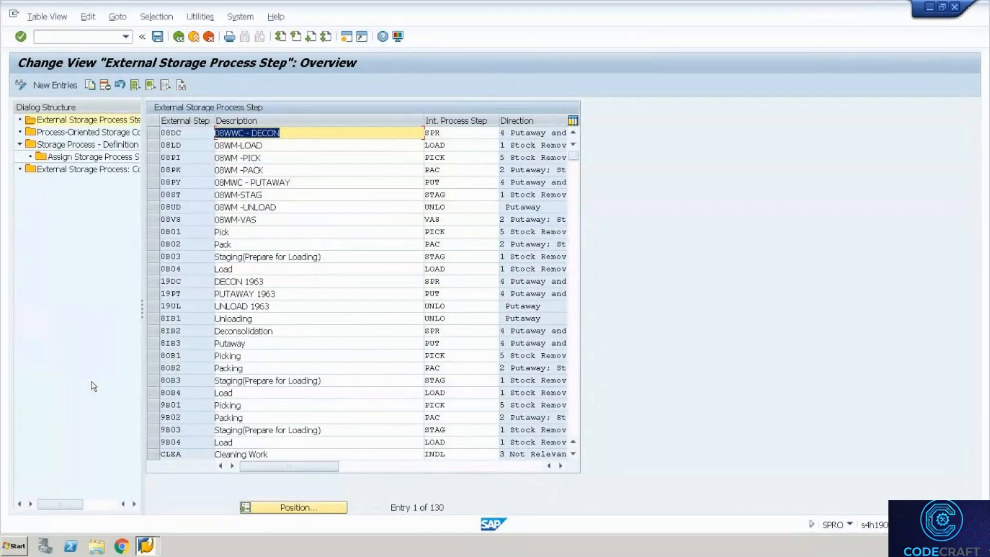
# Open the Process-Oriented Storage Control table and position it at warehouse WH35.
pyautogui.click(56, 133)
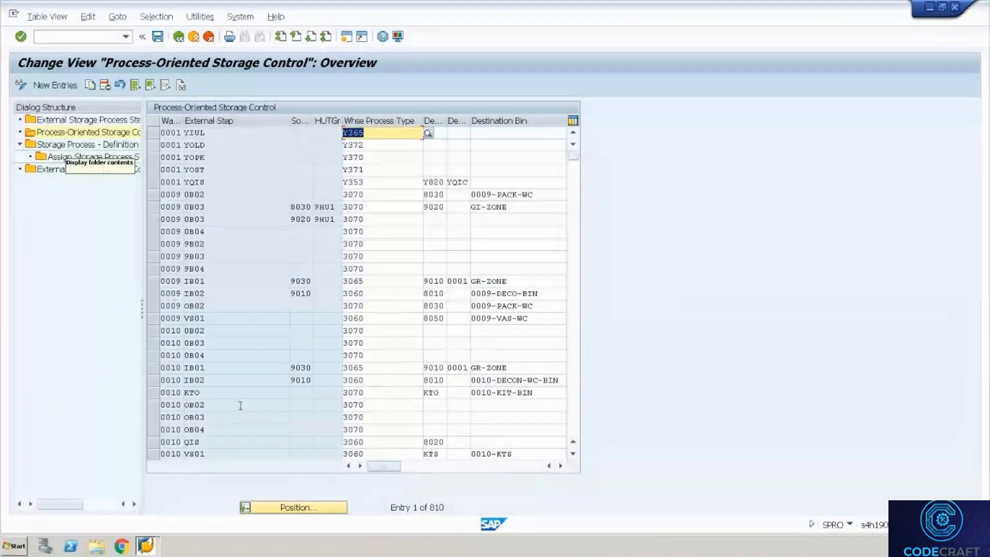
pyautogui.click(317, 506)
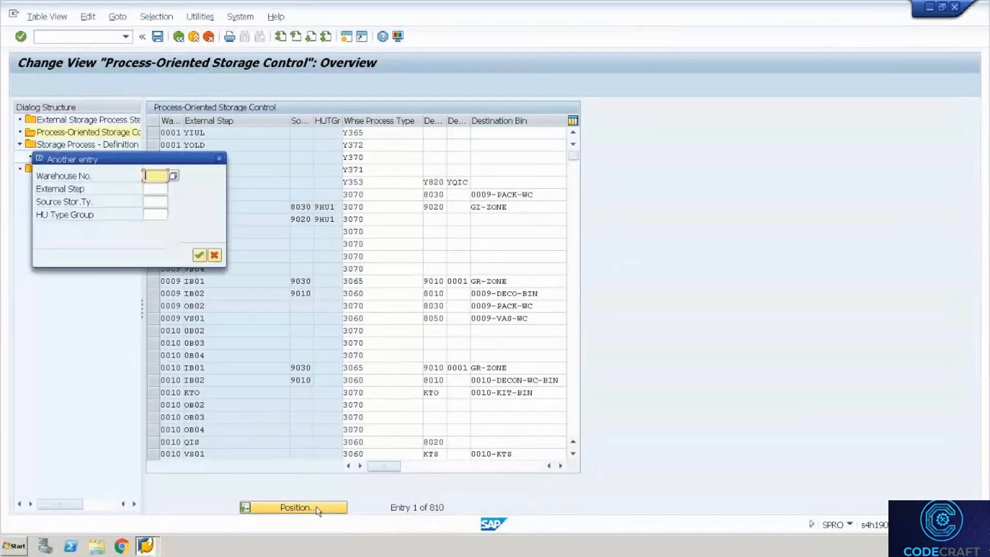
pyautogui.write('EM01')
pyautogui.press('Return')
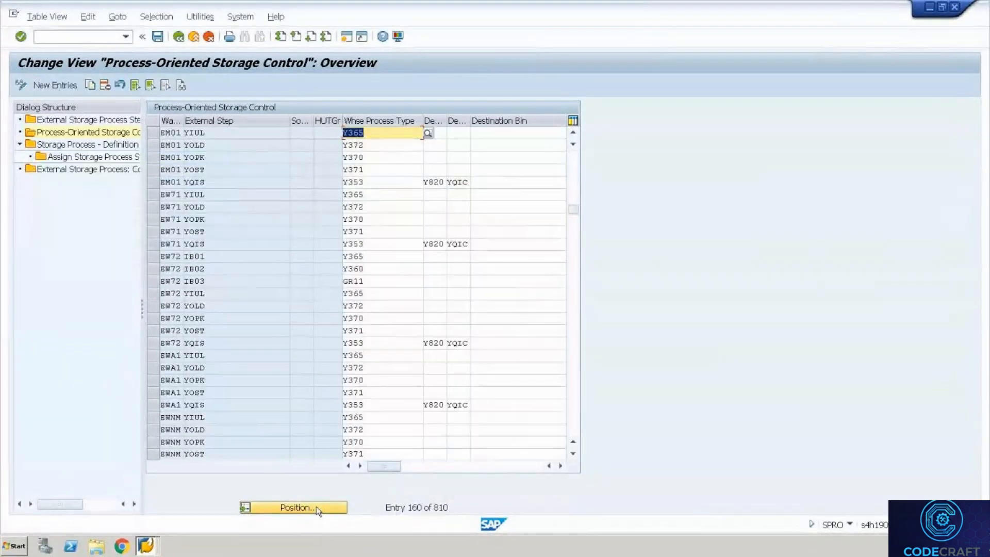
pyautogui.click(316, 506)
pyautogui.write('w')
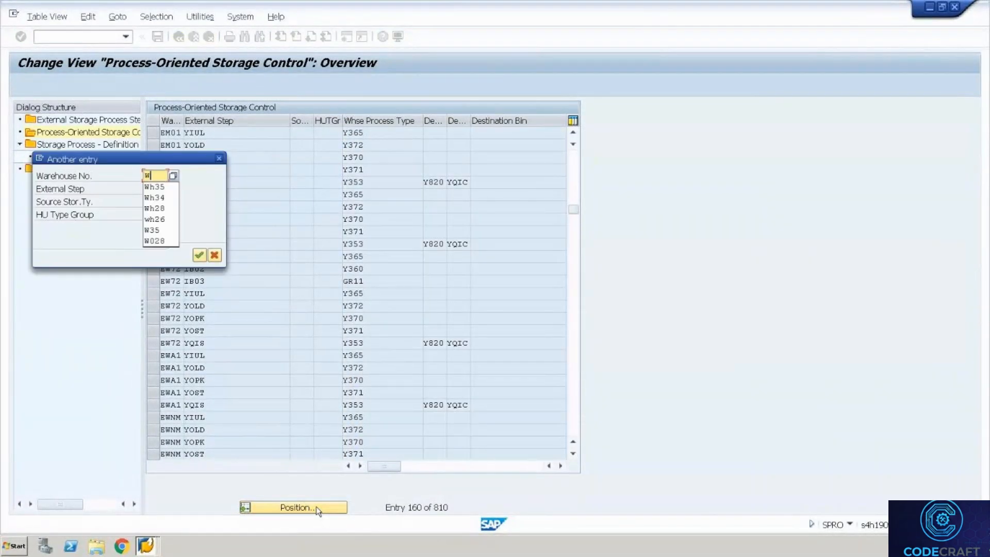
pyautogui.write('h35')
pyautogui.press('Return')
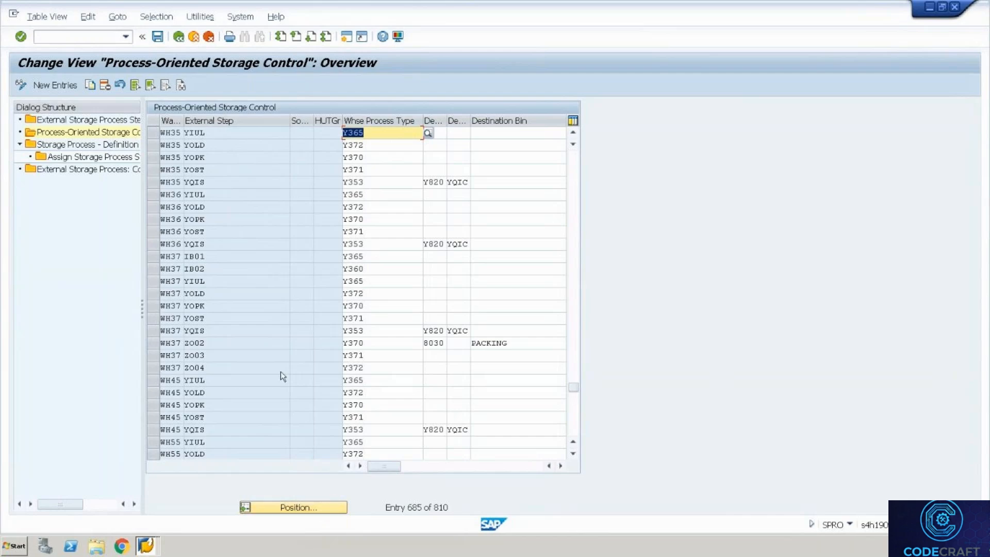
# Select the WH35 rows for steps YOLD, YOPK and YOST.
pyautogui.click(151, 156)
pyautogui.click(151, 157)
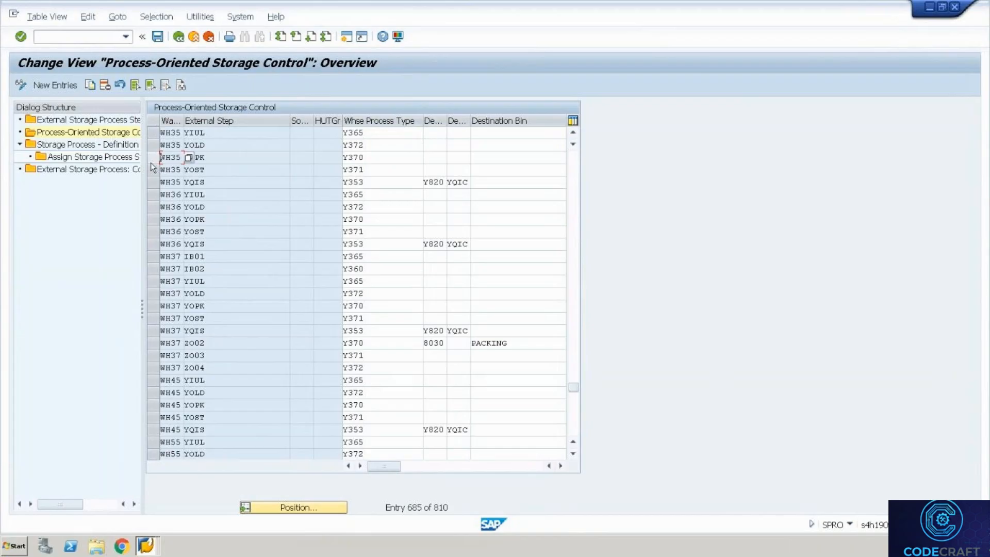
pyautogui.click(152, 147)
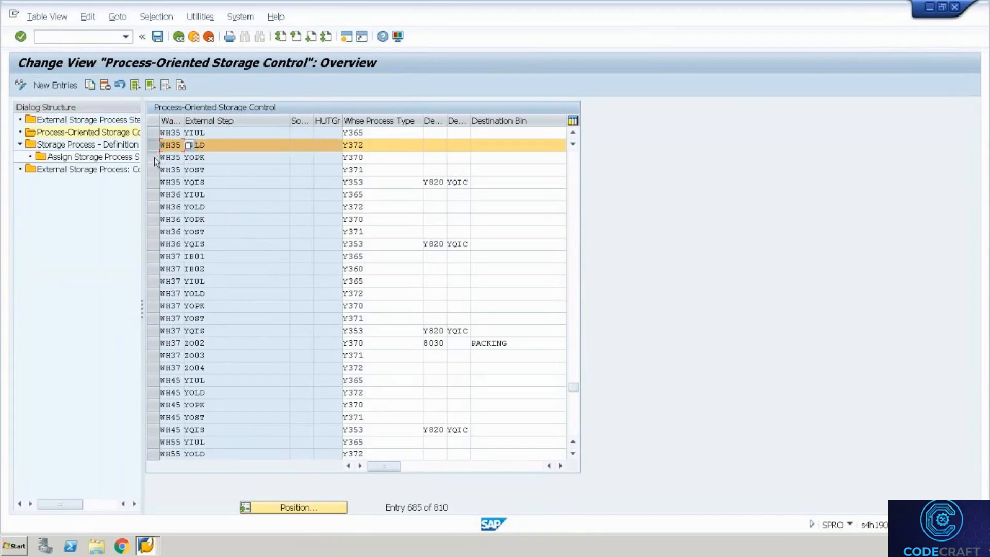
pyautogui.click(153, 158)
pyautogui.click(153, 169)
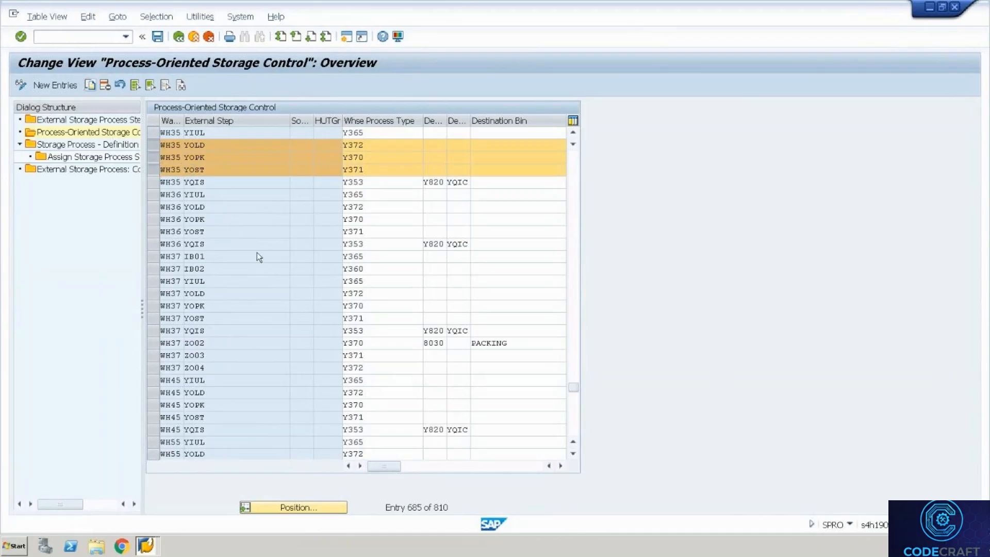
# Open the three selected rows and change YOLD's external step to ZOB2.
pyautogui.press('F6')
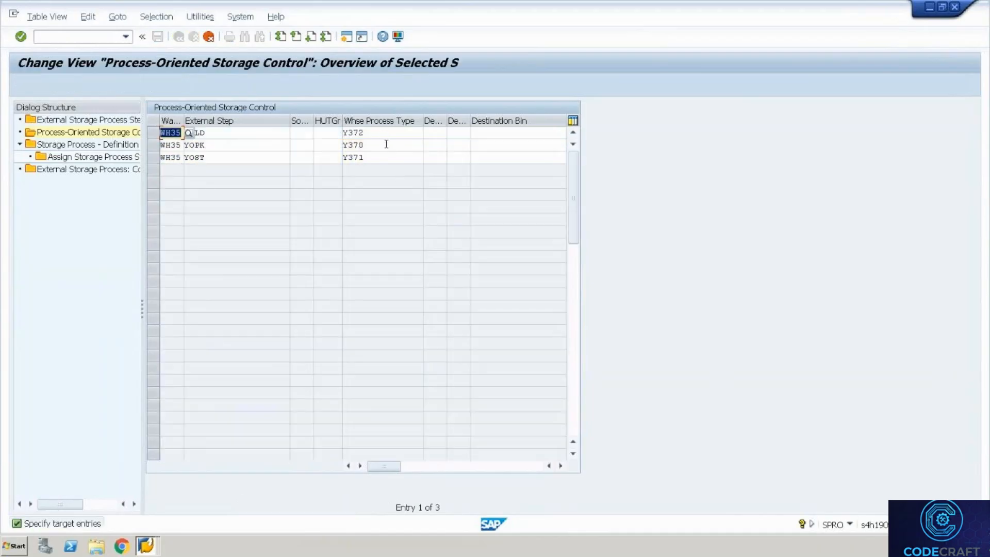
pyautogui.click(268, 142)
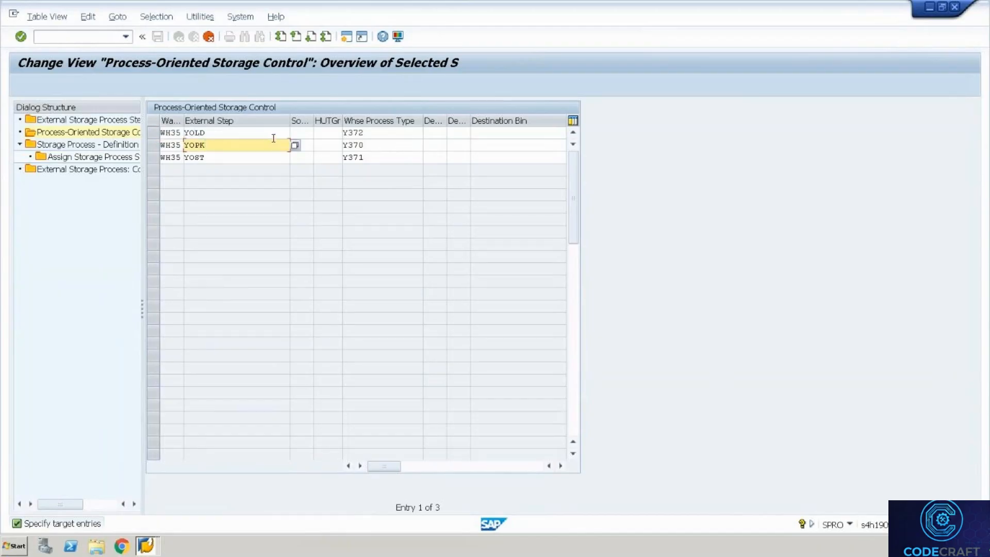
pyautogui.click(273, 138)
pyautogui.press('BackSpace')
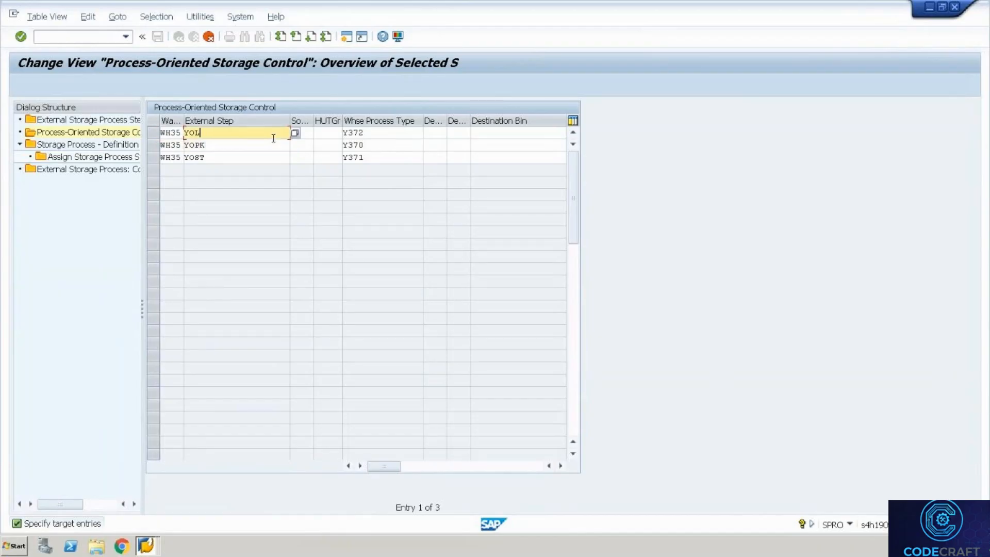
pyautogui.press('BackSpace')
pyautogui.press('BackSpace')
pyautogui.press('BackSpace')
pyautogui.write('Z')
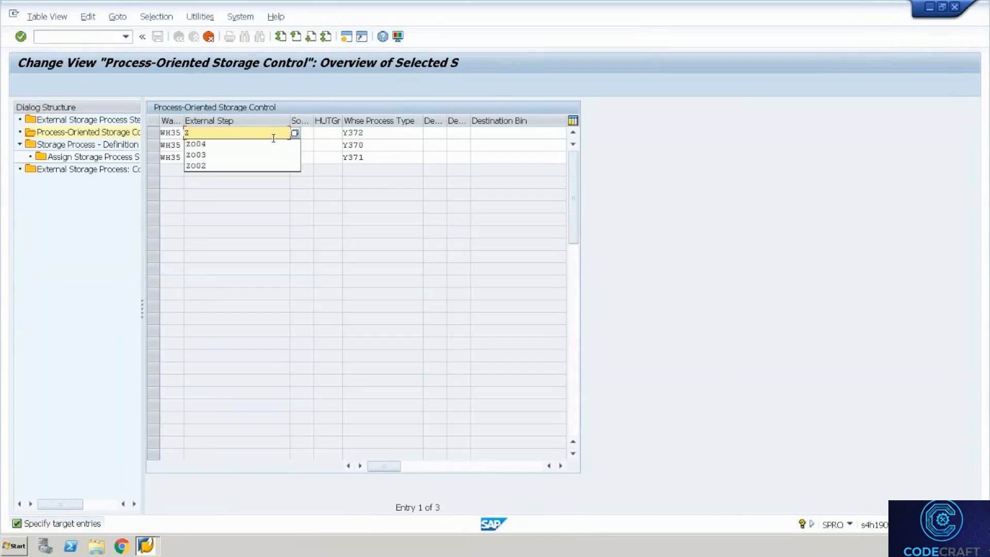
pyautogui.write('B02')
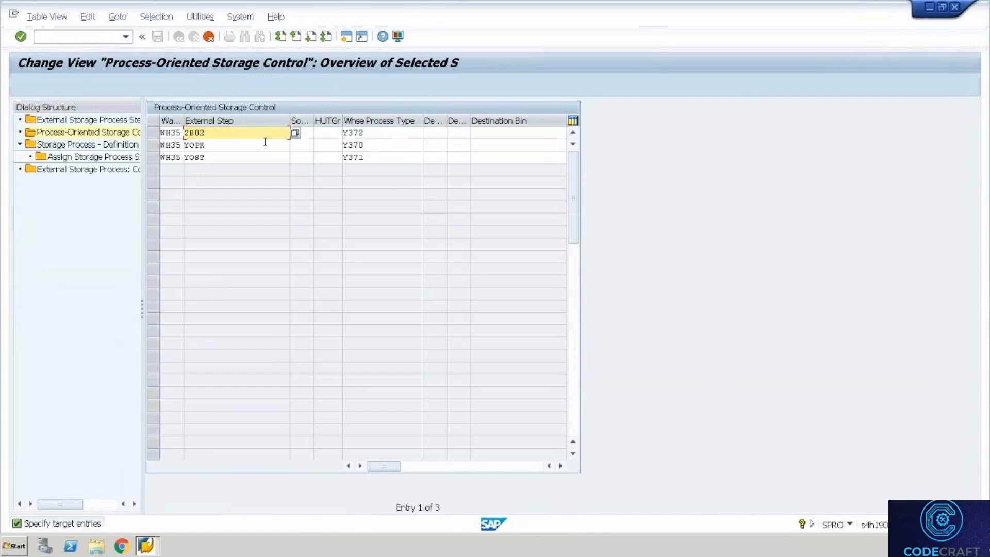
pyautogui.click(265, 142)
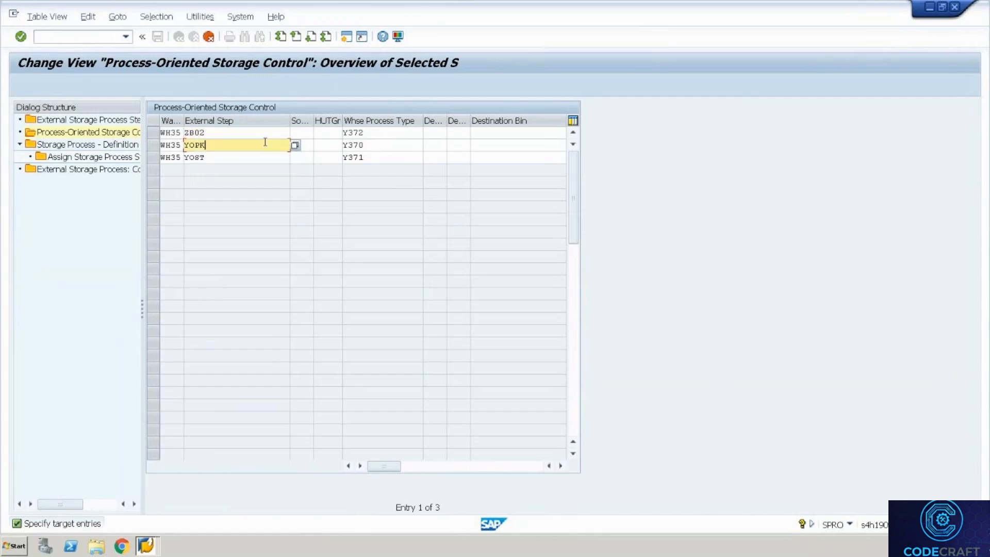
pyautogui.hotkey('shift', 'Tab')
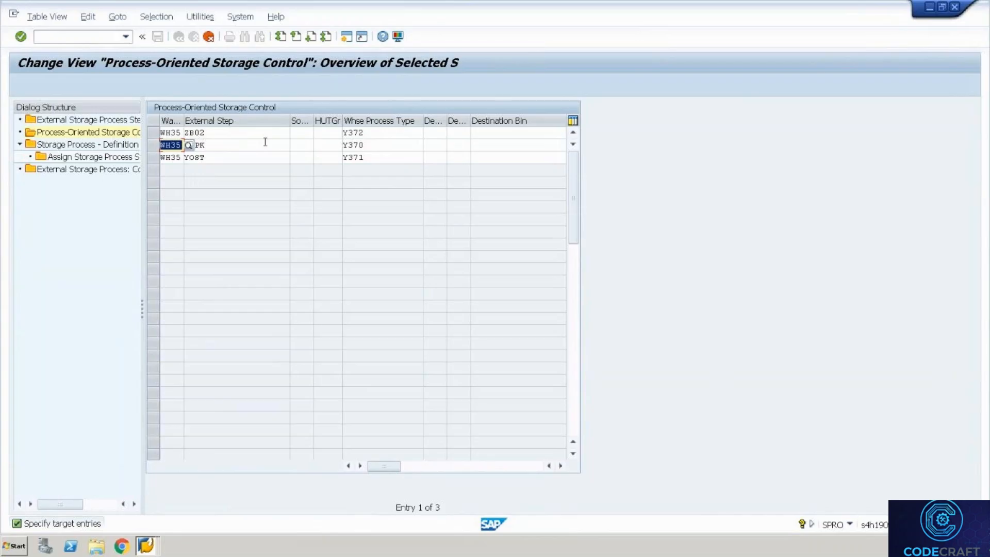
pyautogui.click(265, 142)
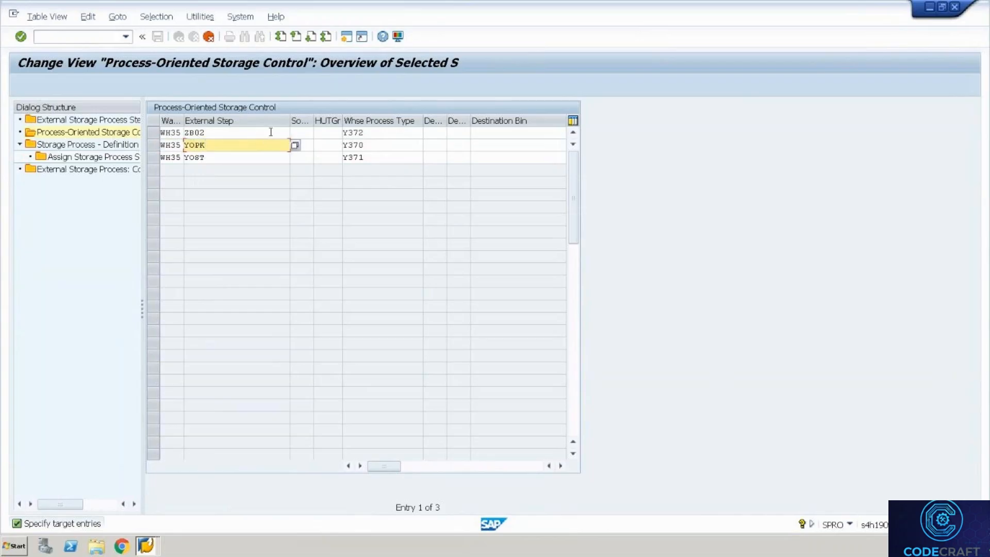
pyautogui.click(271, 132)
pyautogui.press('BackSpace')
pyautogui.press('BackSpace')
pyautogui.press('BackSpace')
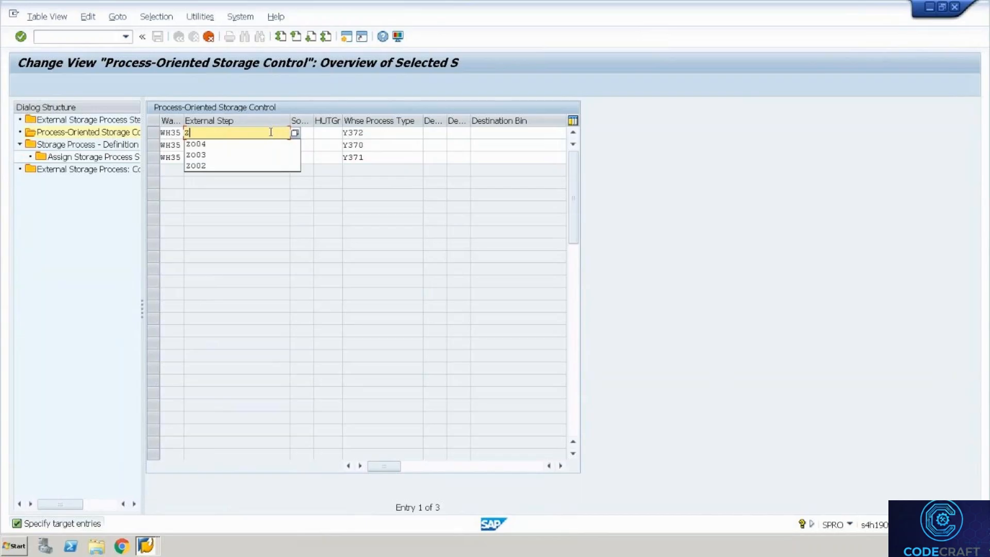
pyautogui.write('OB3')
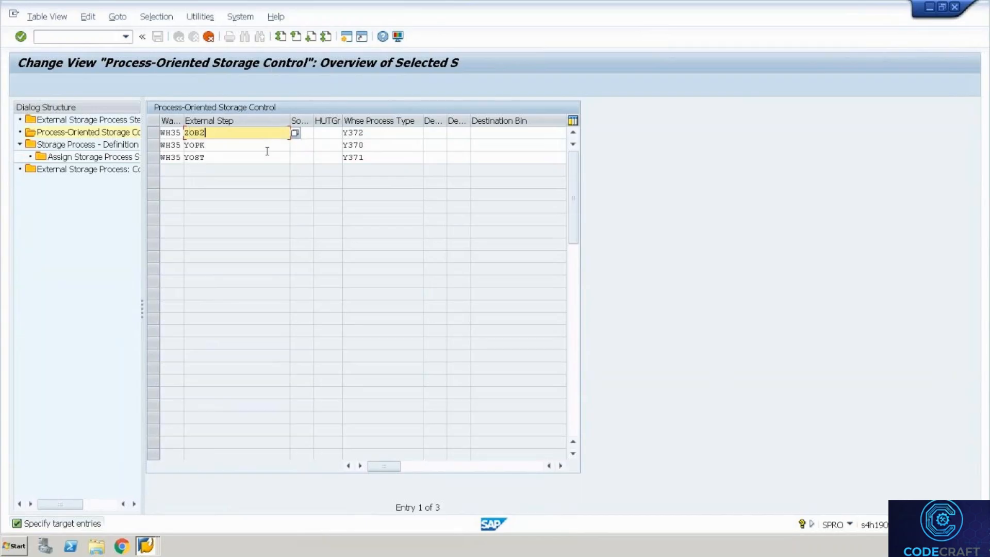
pyautogui.press('BackSpace')
pyautogui.write('2')
# Replace the YOPK and YOST external steps with ZOB3 and ZOB4.
pyautogui.click(267, 149)
pyautogui.press('BackSpace')
pyautogui.press('BackSpace')
pyautogui.press('BackSpace')
pyautogui.press('BackSpace')
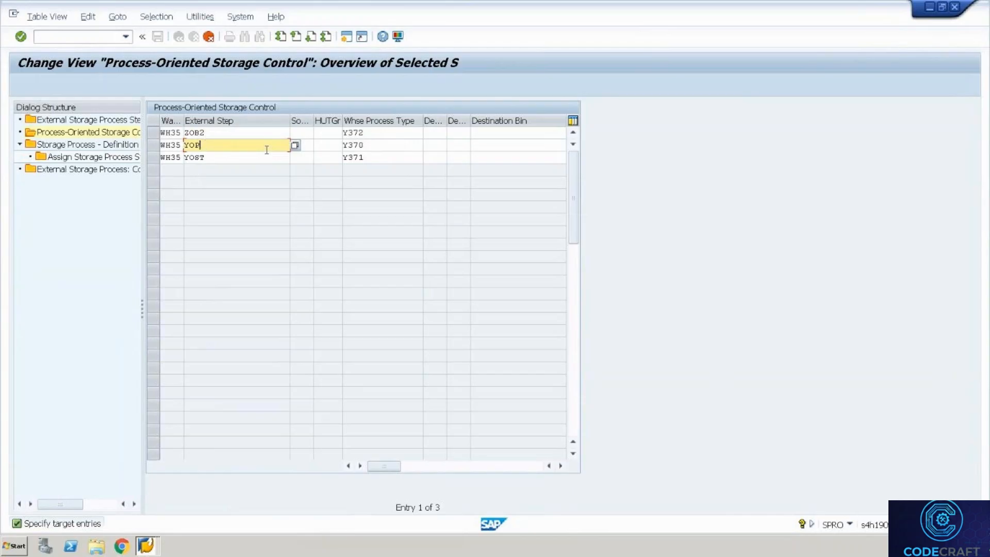
pyautogui.write('Z')
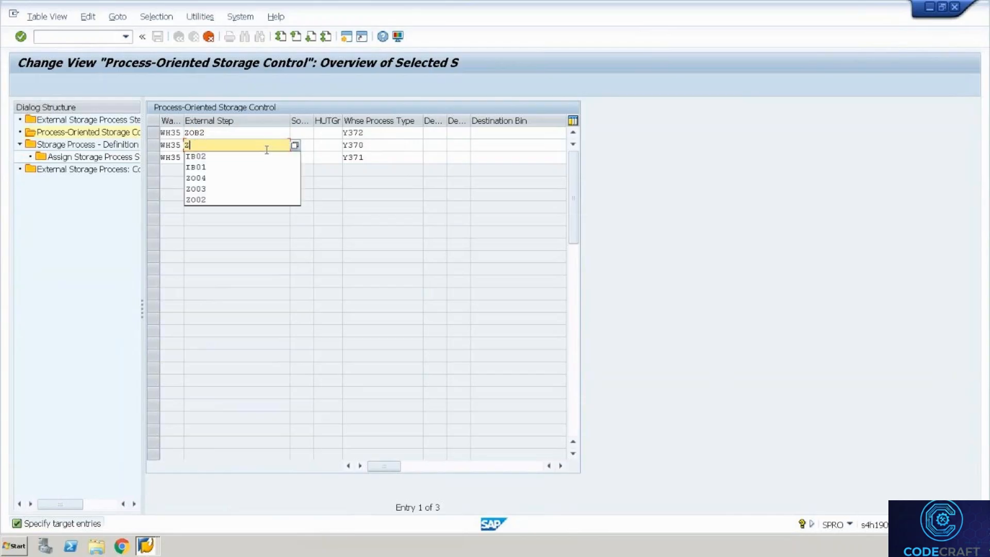
pyautogui.write('0B3')
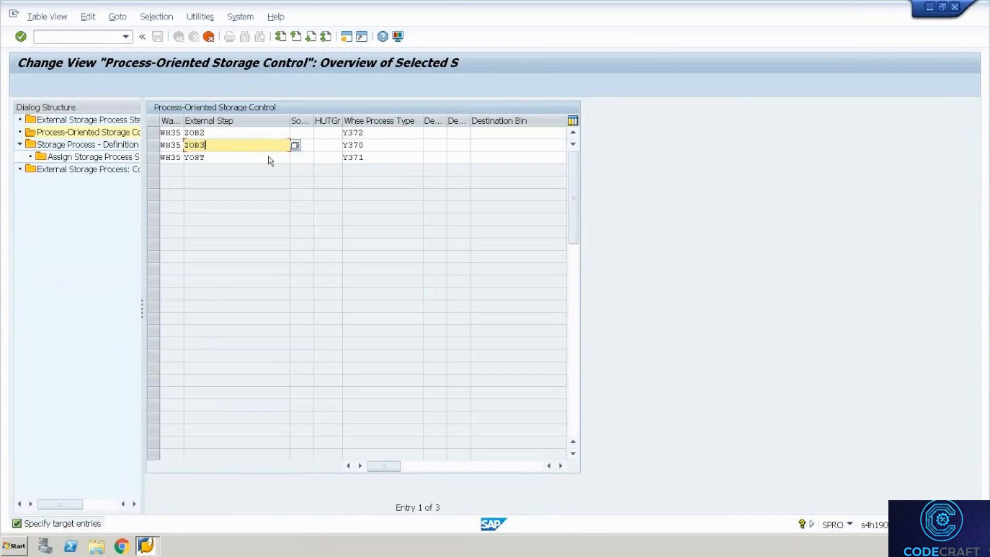
pyautogui.click(269, 156)
pyautogui.press('BackSpace')
pyautogui.press('BackSpace')
pyautogui.press('BackSpace')
pyautogui.press('BackSpace')
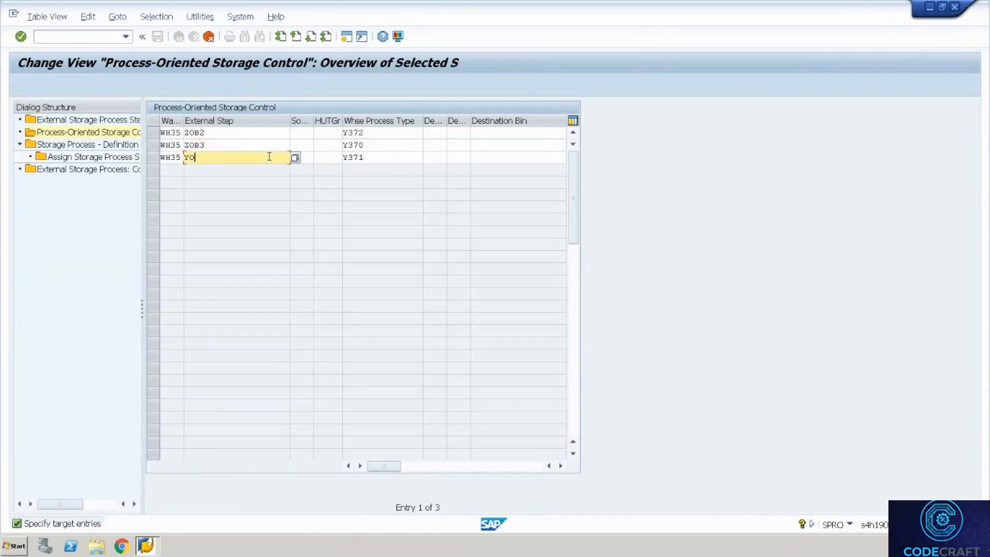
pyautogui.write('ZOB4')
pyautogui.press('Tab')
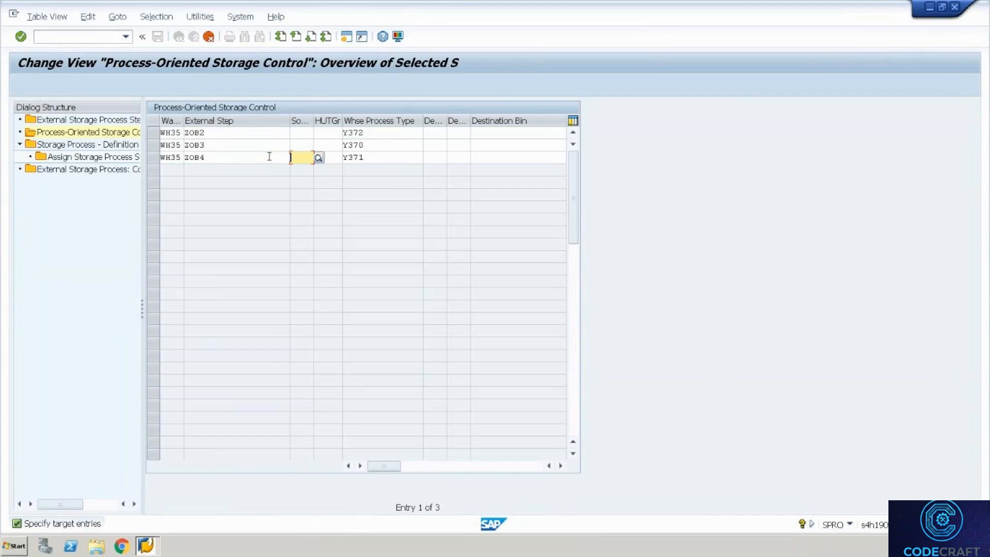
pyautogui.click(369, 140)
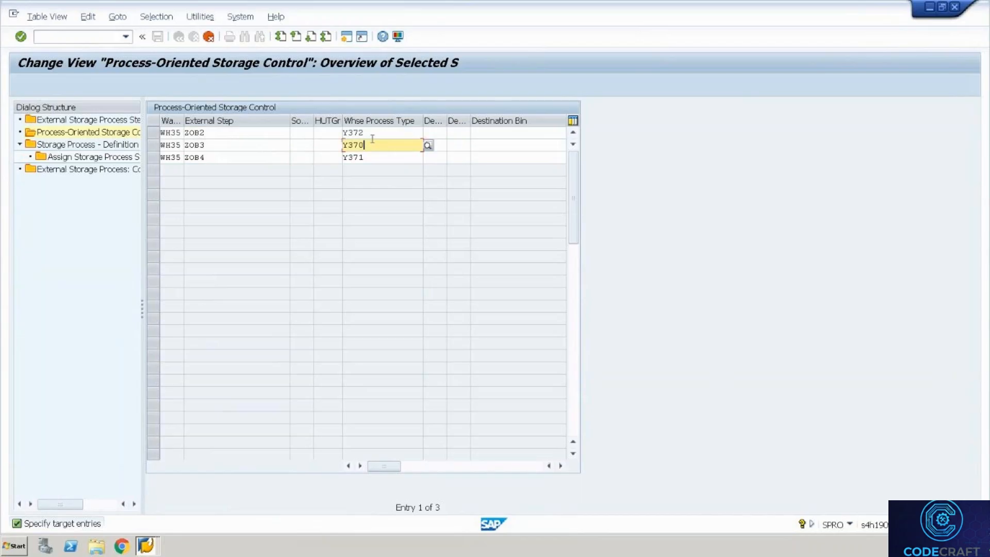
pyautogui.click(379, 135)
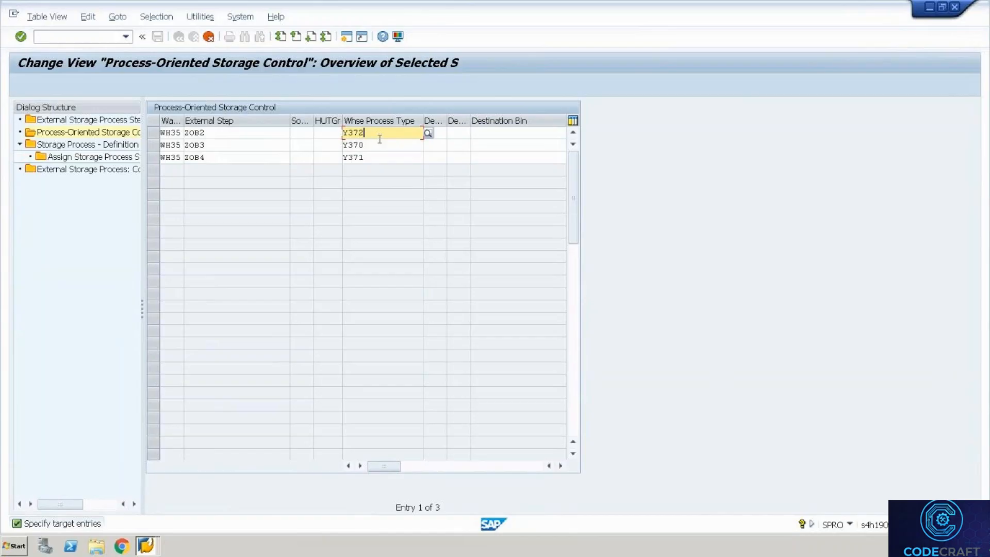
pyautogui.click(379, 143)
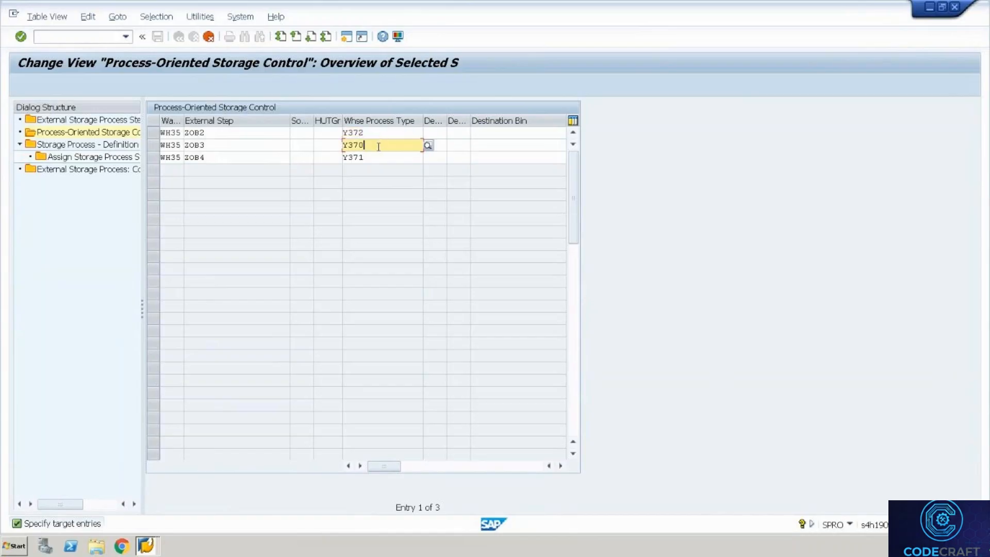
pyautogui.click(370, 157)
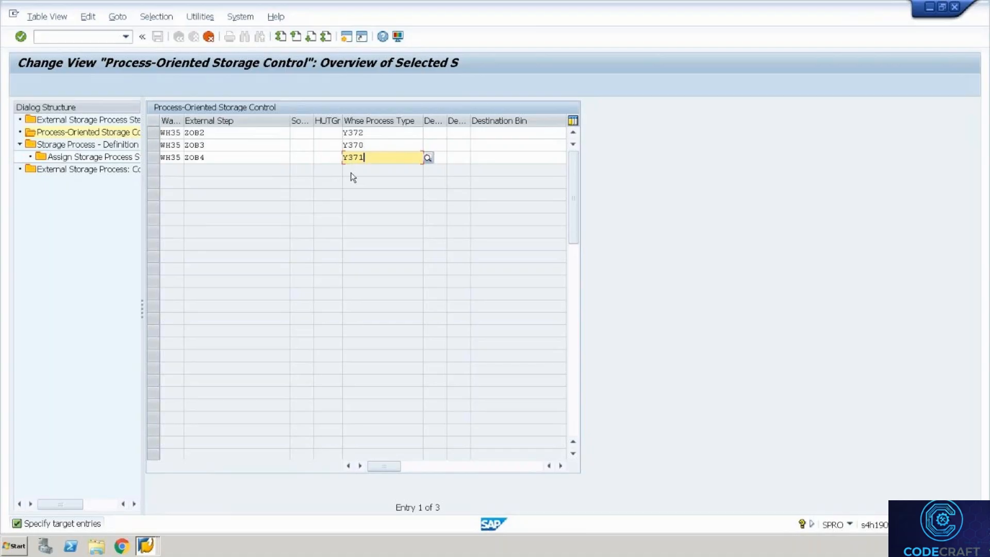
# Scroll to the Rules-Based column and turn off rules-based storage for ZOB2.
pyautogui.click(560, 465)
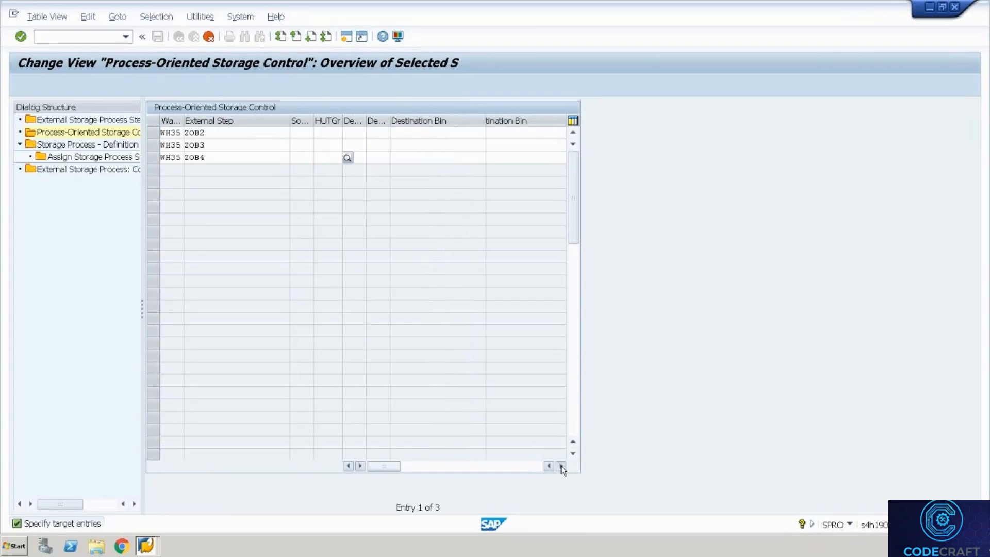
pyautogui.click(560, 465)
pyautogui.click(561, 466)
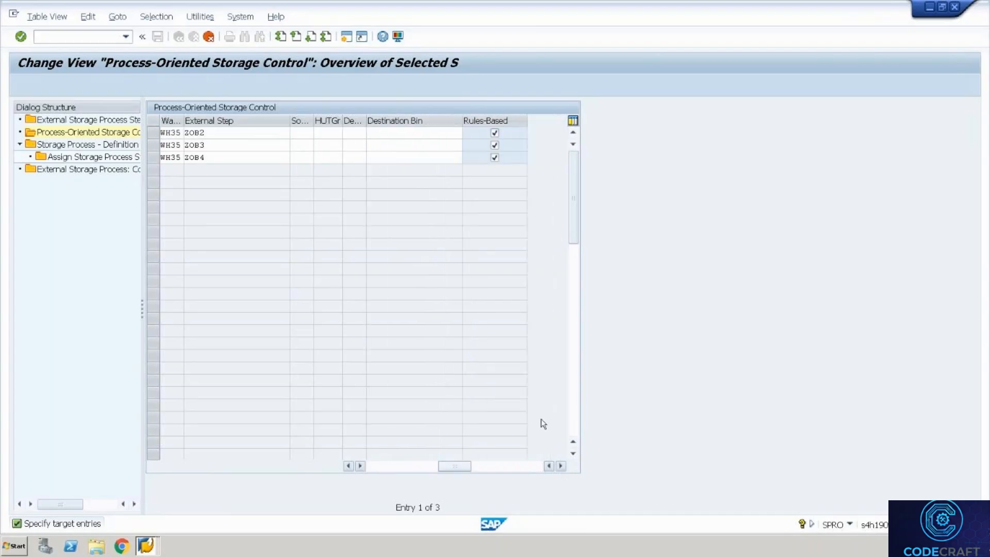
pyautogui.click(375, 465)
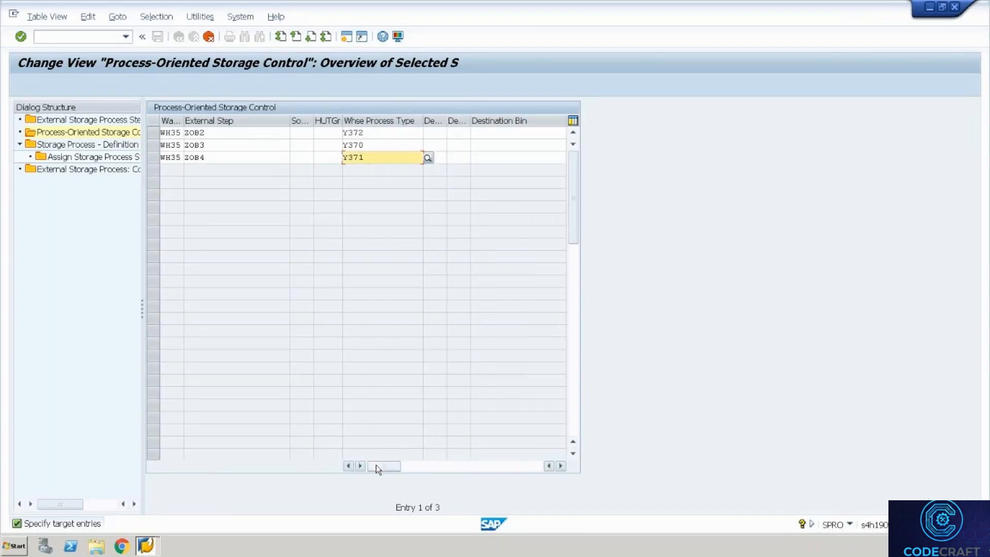
pyautogui.click(563, 468)
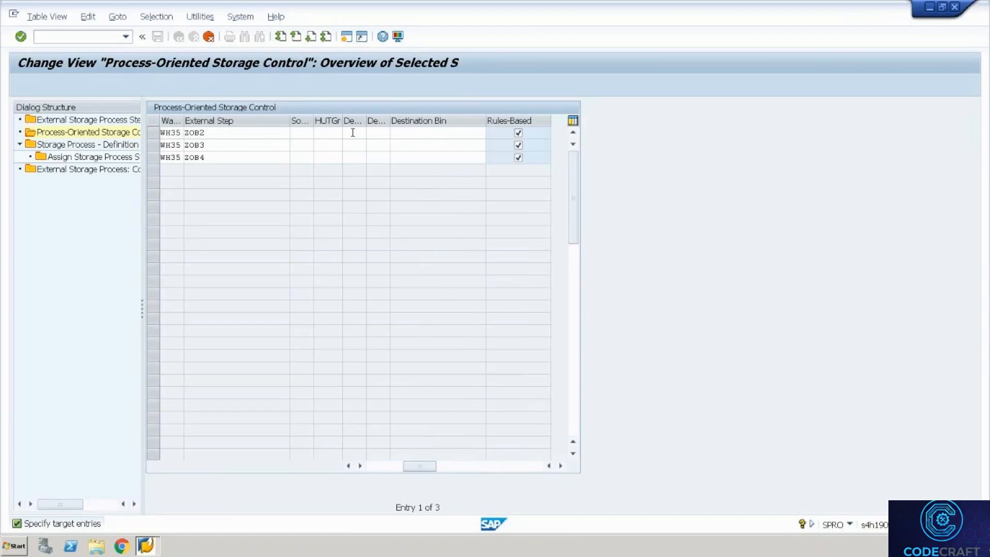
pyautogui.click(408, 134)
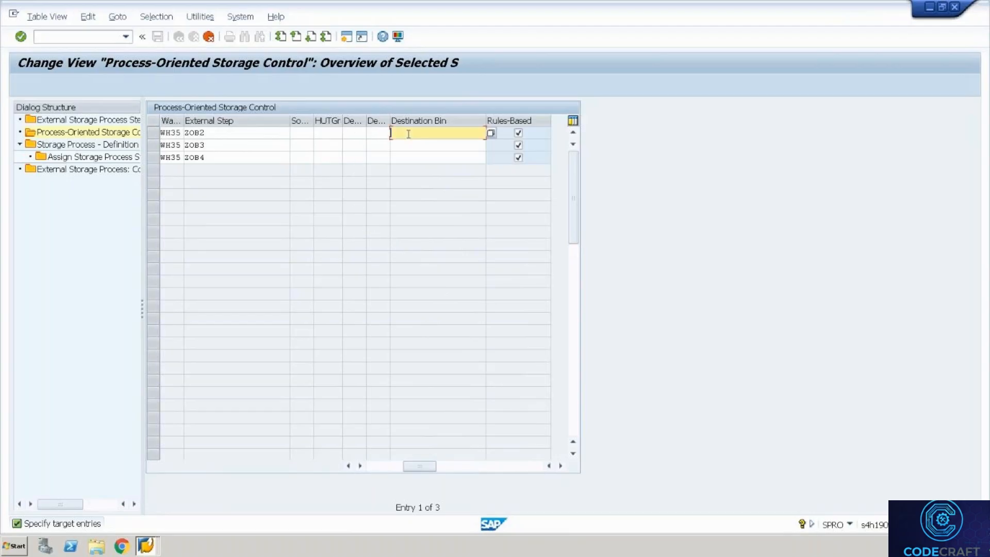
pyautogui.click(517, 135)
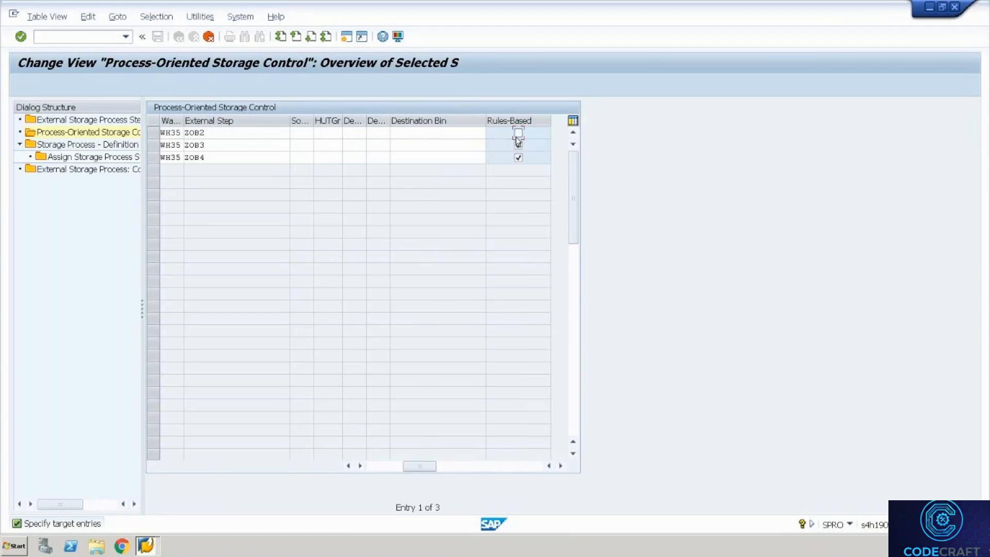
# Give ZOB2 destination storage type 8030 and check its storage sections, finding none.
pyautogui.hotkey('shift', 'Tab')
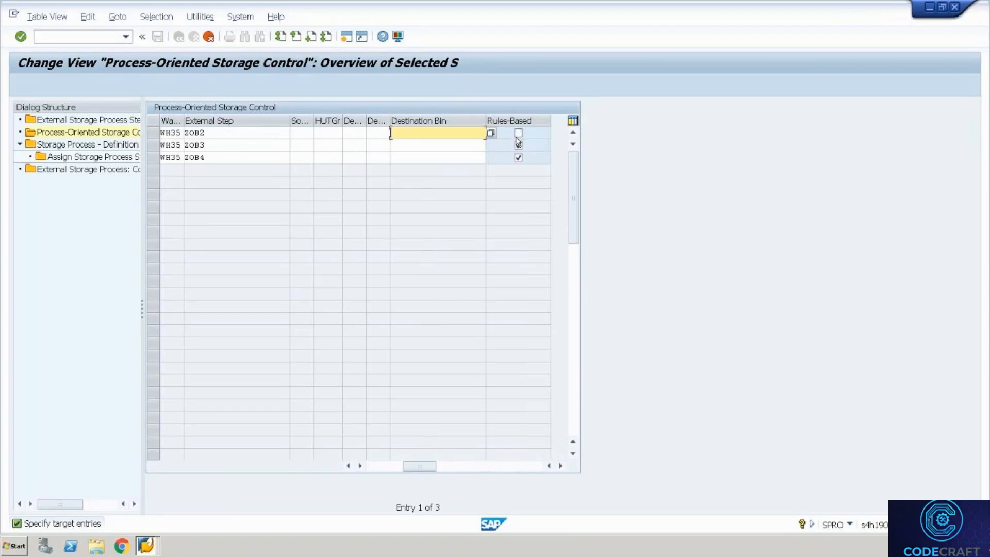
pyautogui.hotkey('shift', 'Tab')
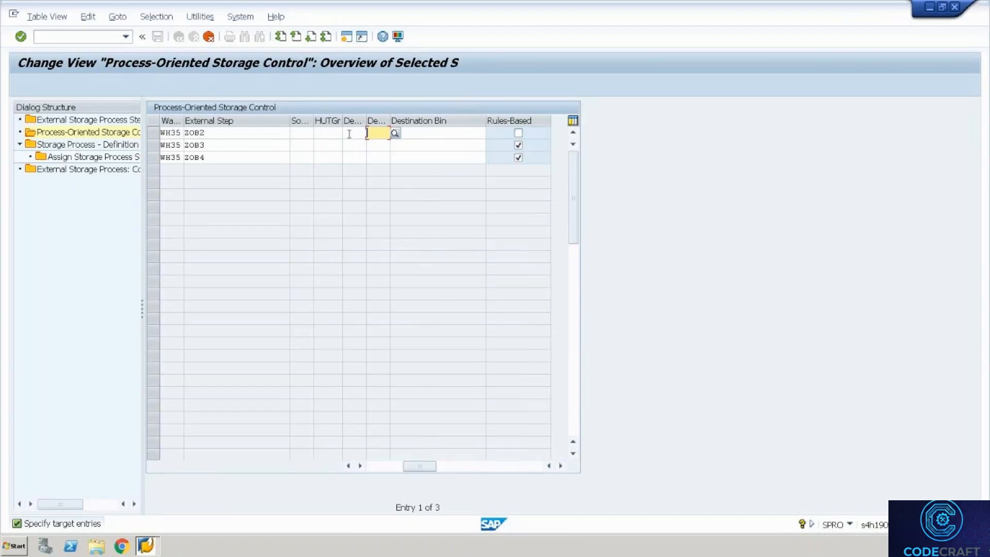
pyautogui.click(349, 134)
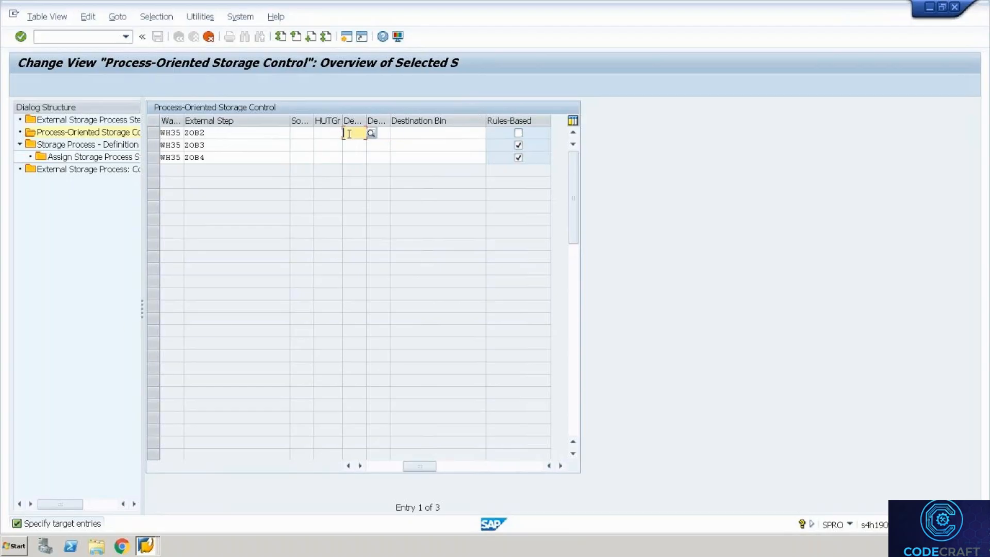
pyautogui.write('8p30')
pyautogui.press('Tab')
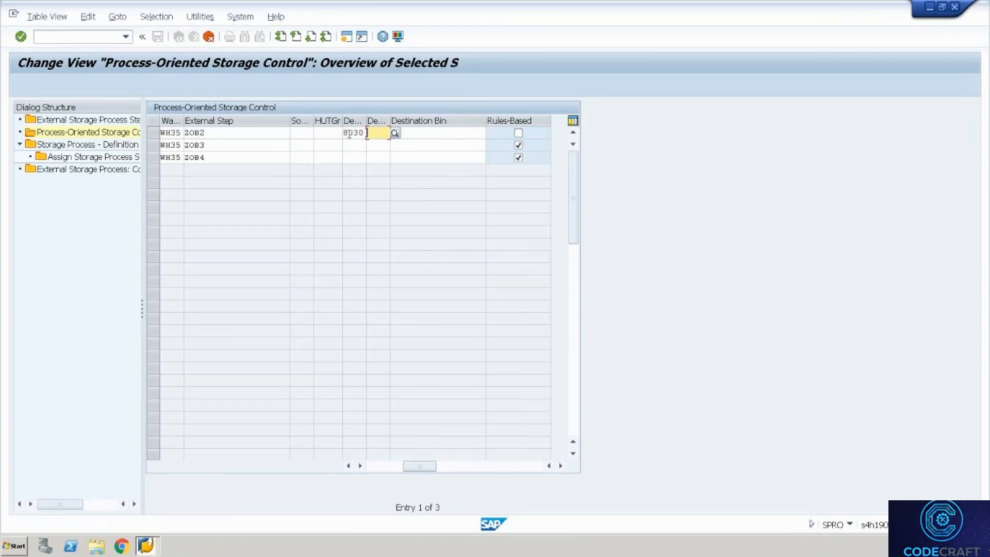
pyautogui.click(395, 133)
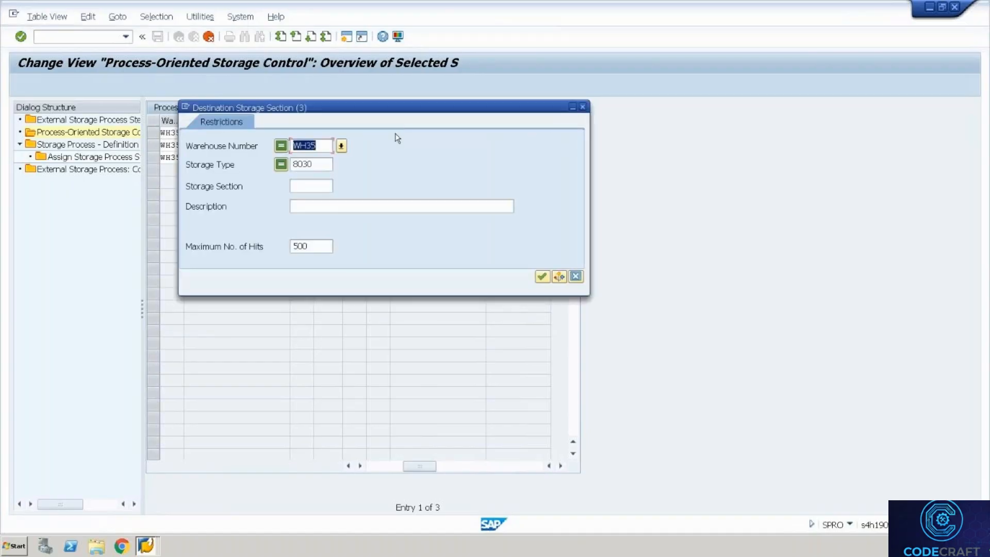
pyautogui.click(583, 107)
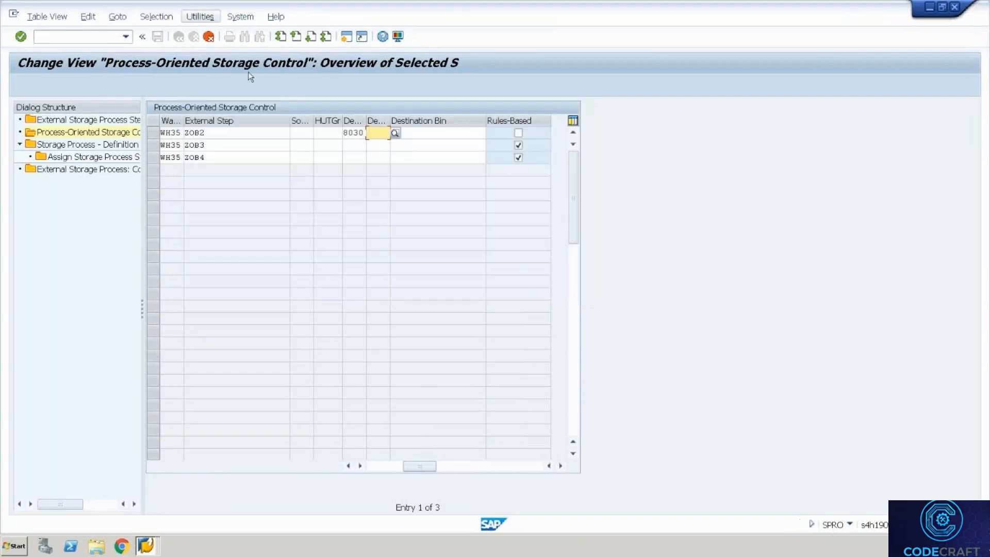
# Try opening /o/scwm/ls03 in a new session and dismiss the session-limit message.
pyautogui.click(83, 36)
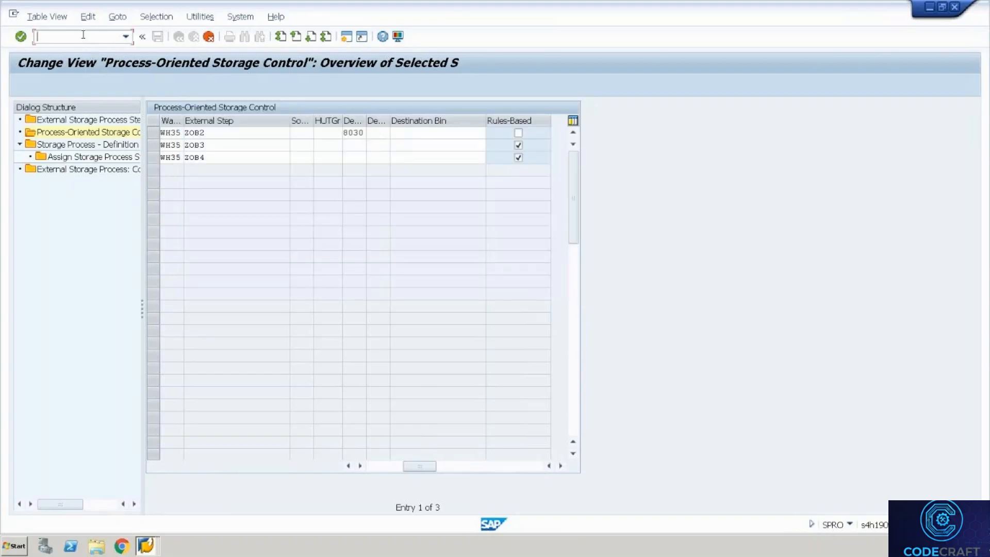
pyautogui.write('/o/scwm/')
pyautogui.write('l')
pyautogui.write('s')
pyautogui.write('03')
pyautogui.press('Return')
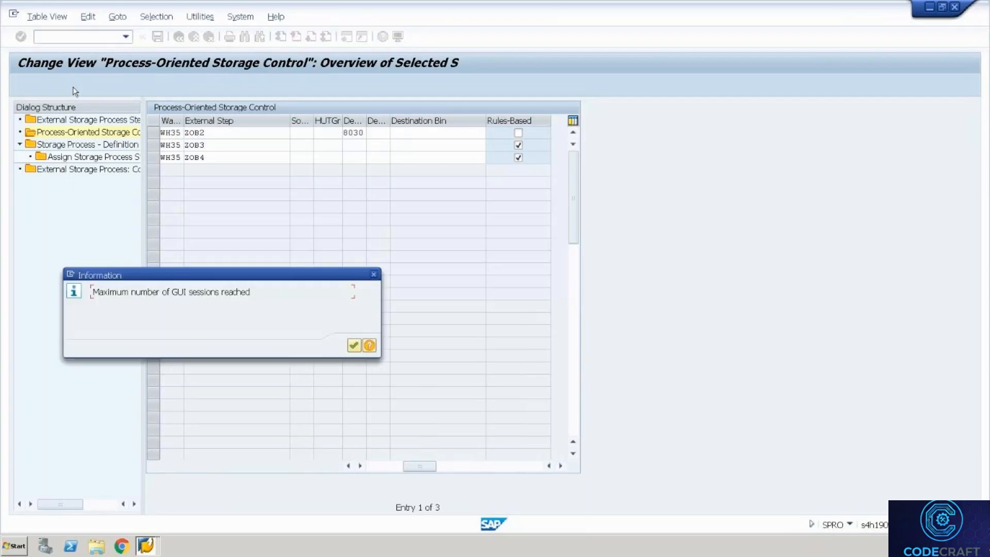
pyautogui.press('Return')
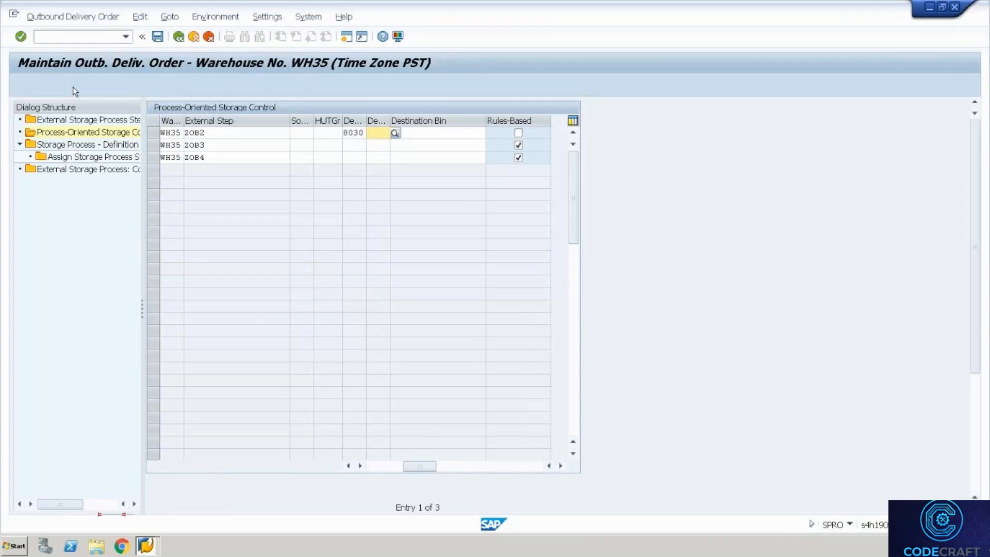
# Switch to the outbound delivery order session and enter transaction /n/scwm/to01.
pyautogui.press('alt')
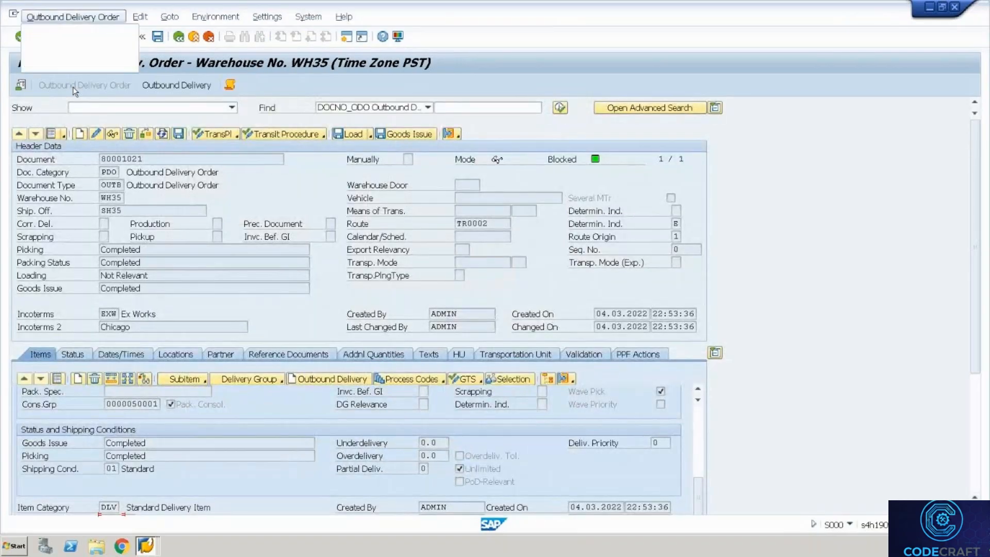
pyautogui.hotkey('alt', 'Tab')
pyautogui.hotkey('alt', 'Tab')
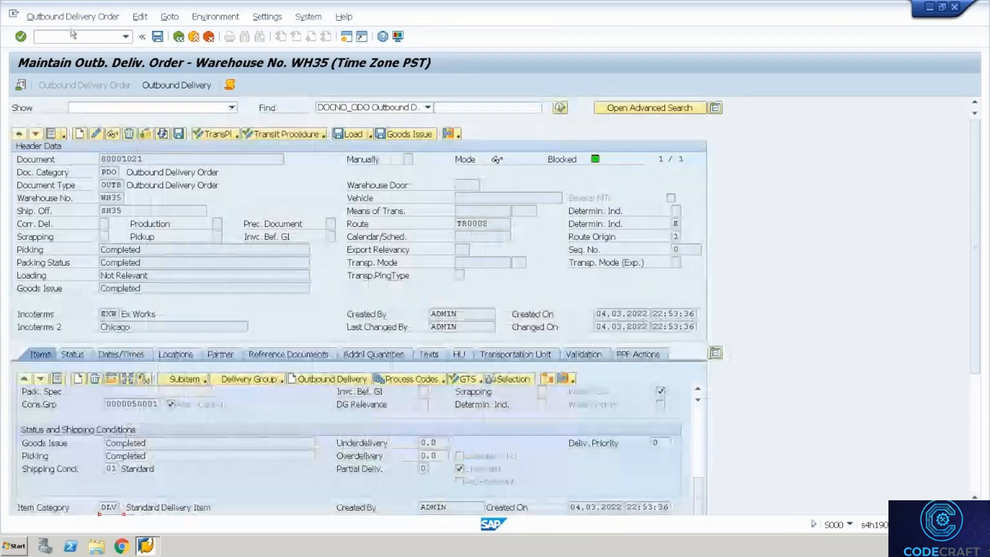
pyautogui.click(73, 35)
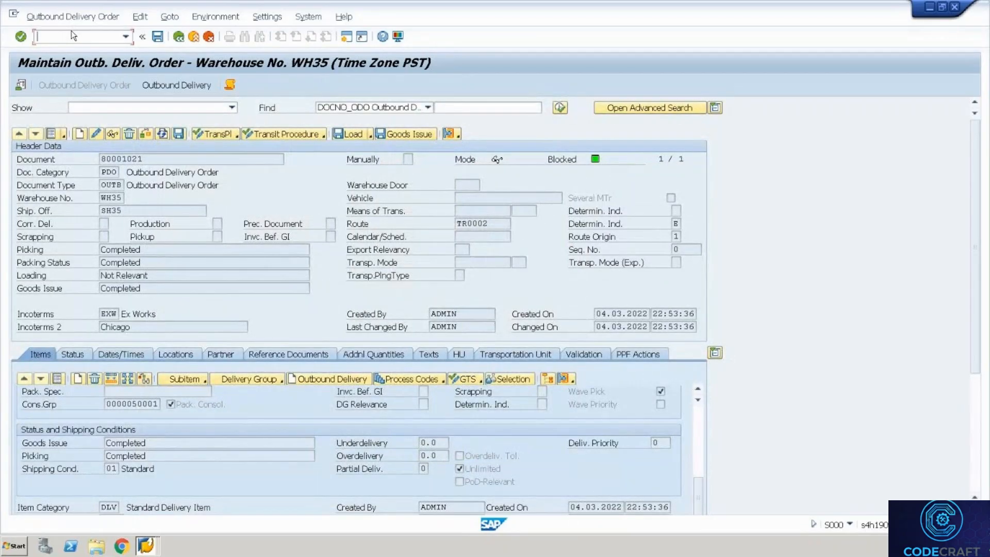
pyautogui.write('/n/scwm/to01')
# Create storage bin PACKING with storage type 8030 in WH35.
pyautogui.press('Return')
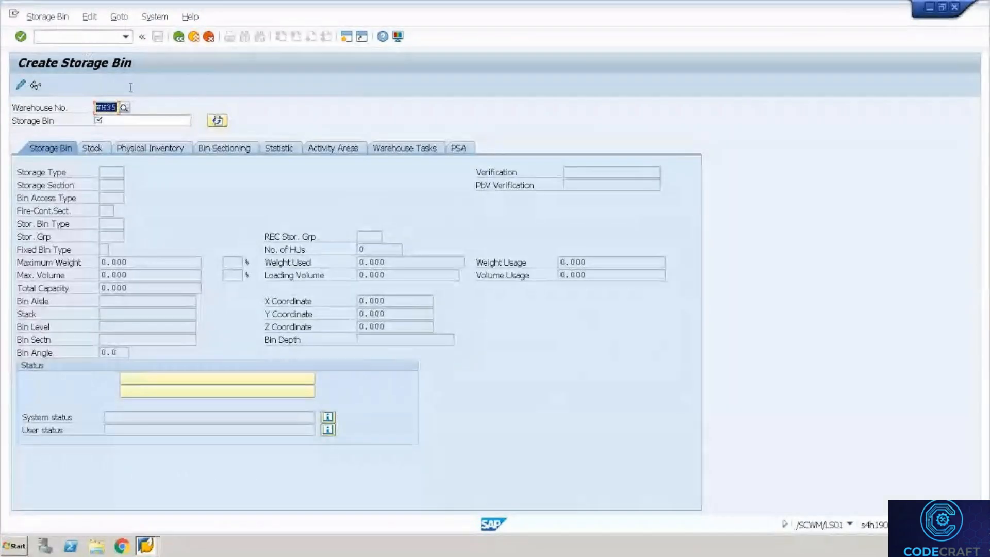
pyautogui.write('packing')
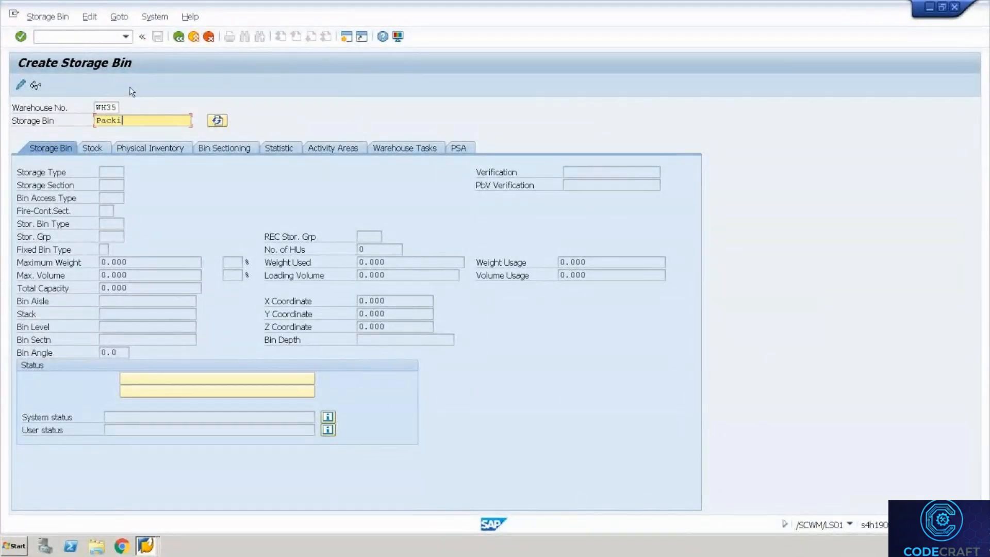
pyautogui.press('Return')
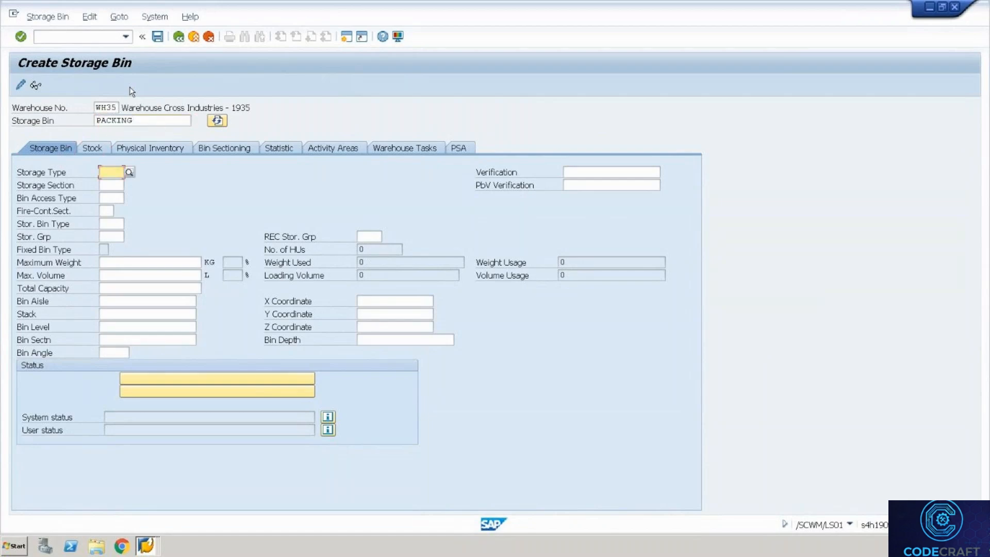
pyautogui.write('8030')
pyautogui.press('Return')
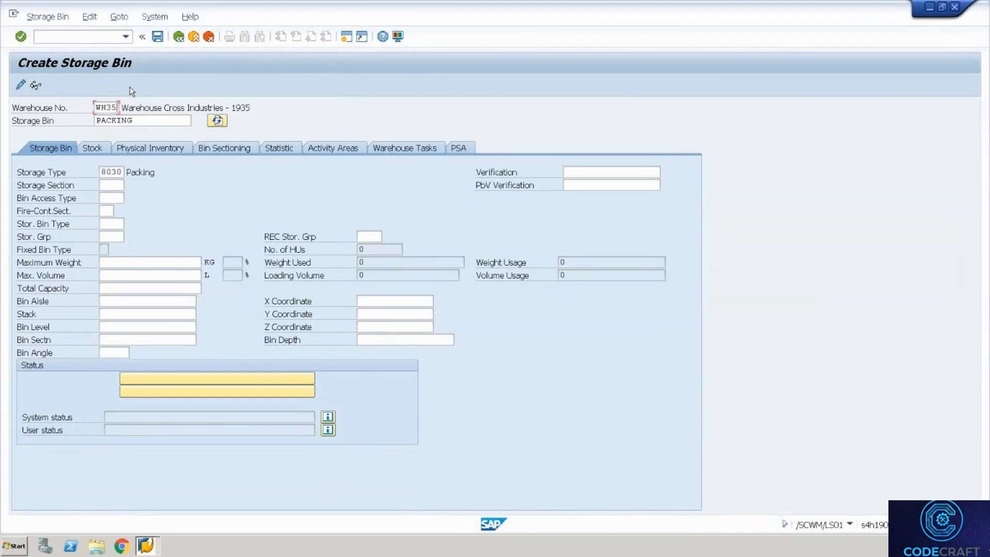
# Simulate bin sorting for WH35 with /n/scwm/sbst, then back out to the start screen.
pyautogui.click(110, 39)
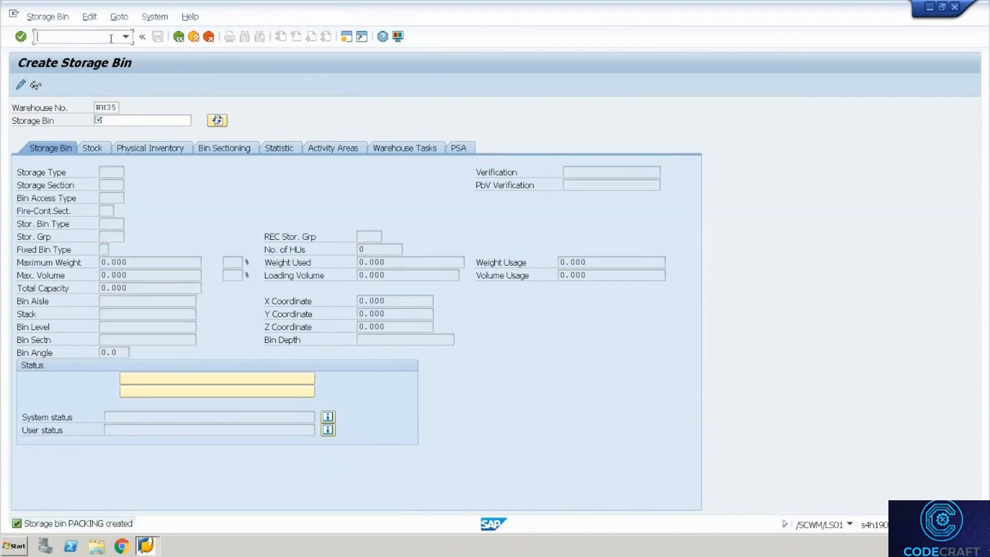
pyautogui.write('/n/scwm/sbst')
pyautogui.press('Return')
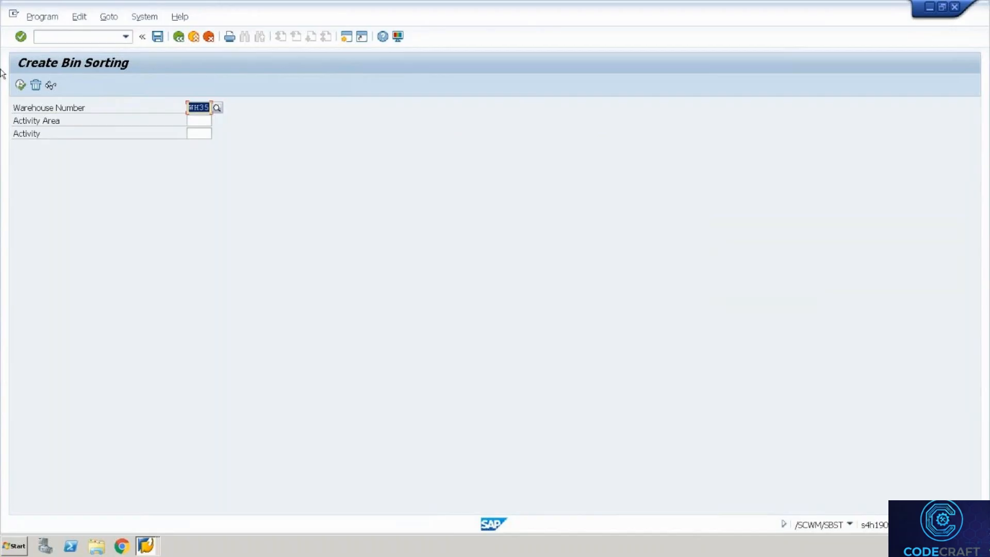
pyautogui.click(21, 86)
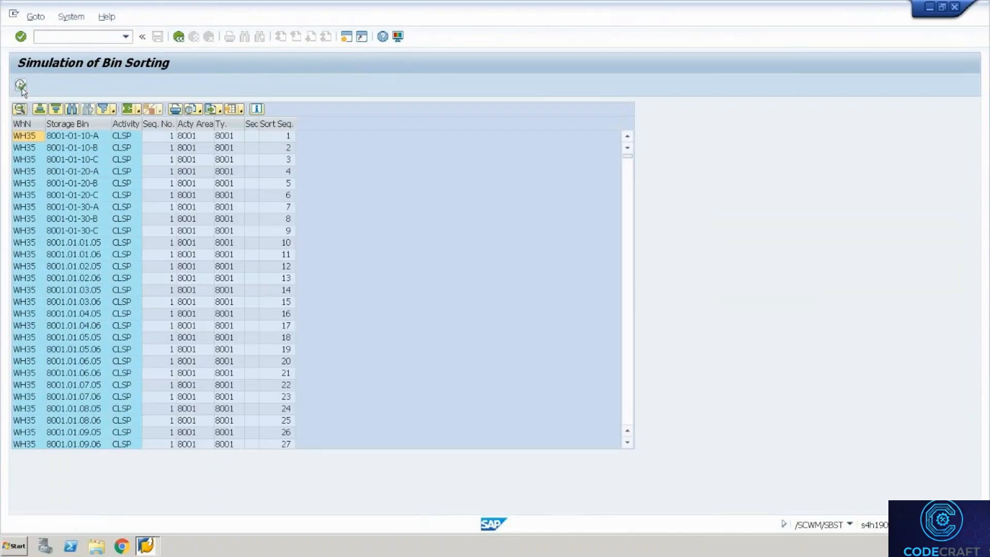
pyautogui.click(177, 37)
pyautogui.click(178, 37)
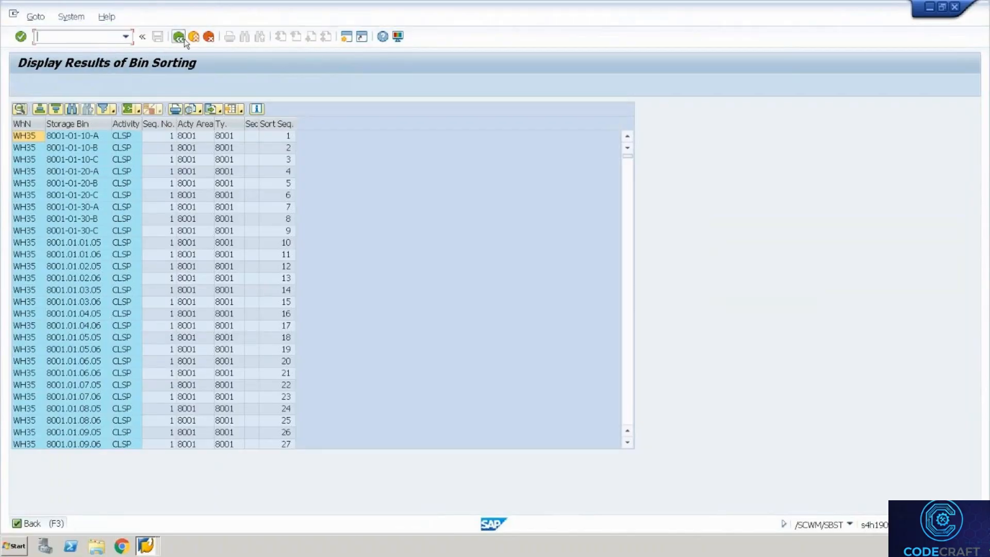
pyautogui.click(202, 42)
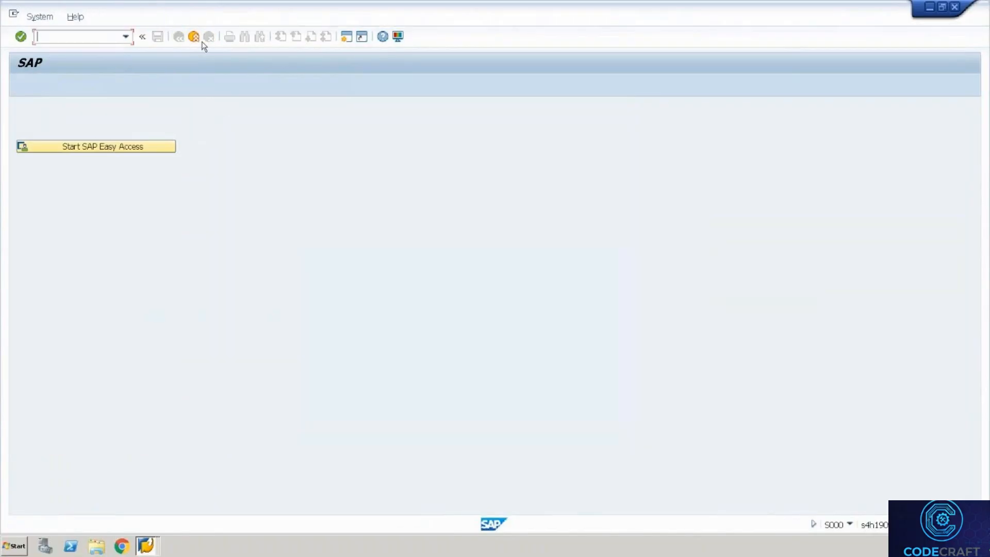
# Enter PACKING as the destination bin for step ZOB2 in the storage control table.
pyautogui.click(194, 37)
pyautogui.press('Tab')
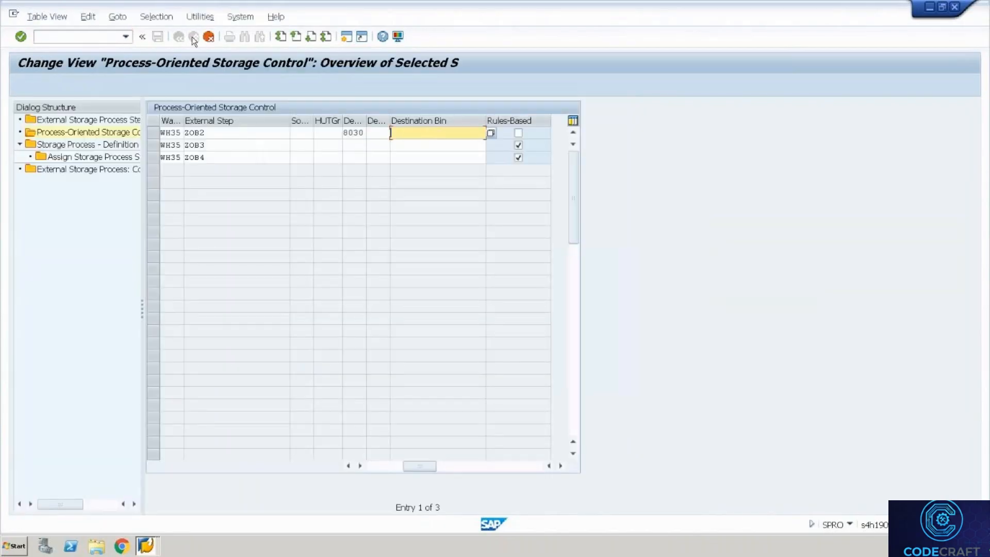
pyautogui.write('PACKING')
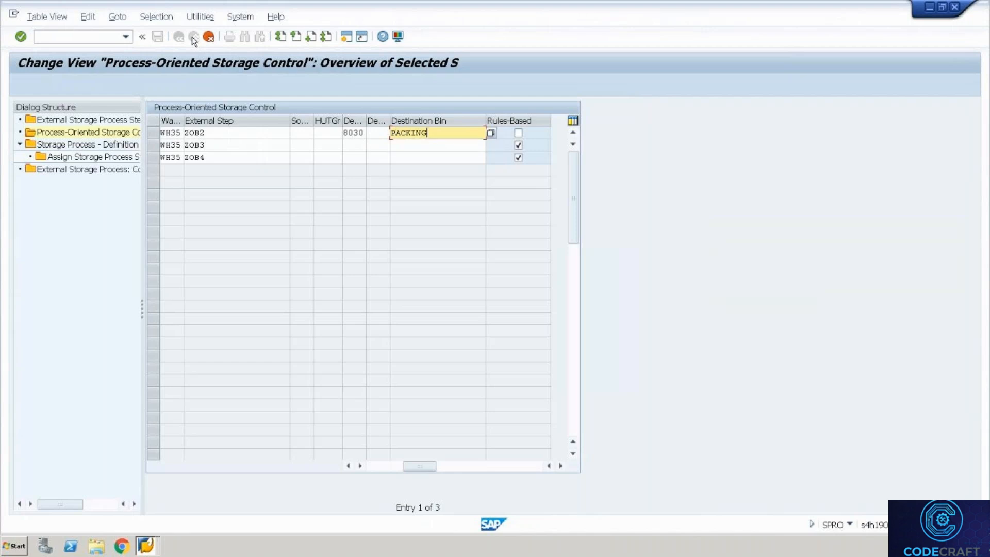
pyautogui.press('Return')
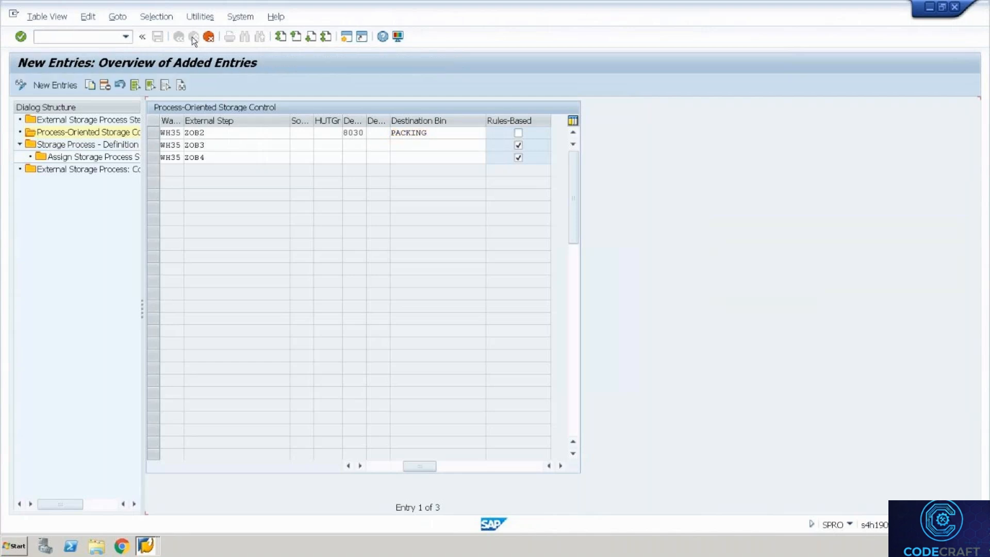
# Save the storage control change under the customizing request and open a new session.
pyautogui.click(193, 37)
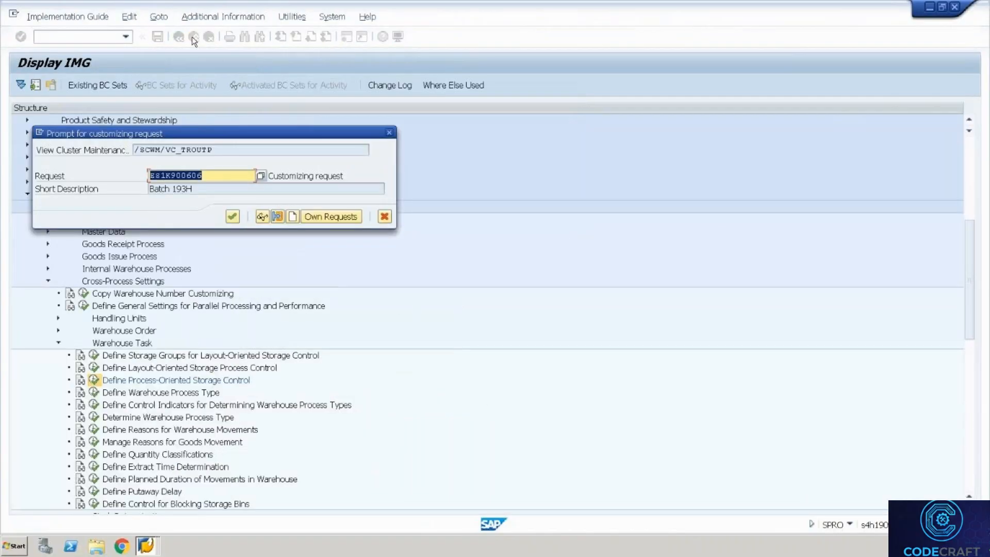
pyautogui.press('Return')
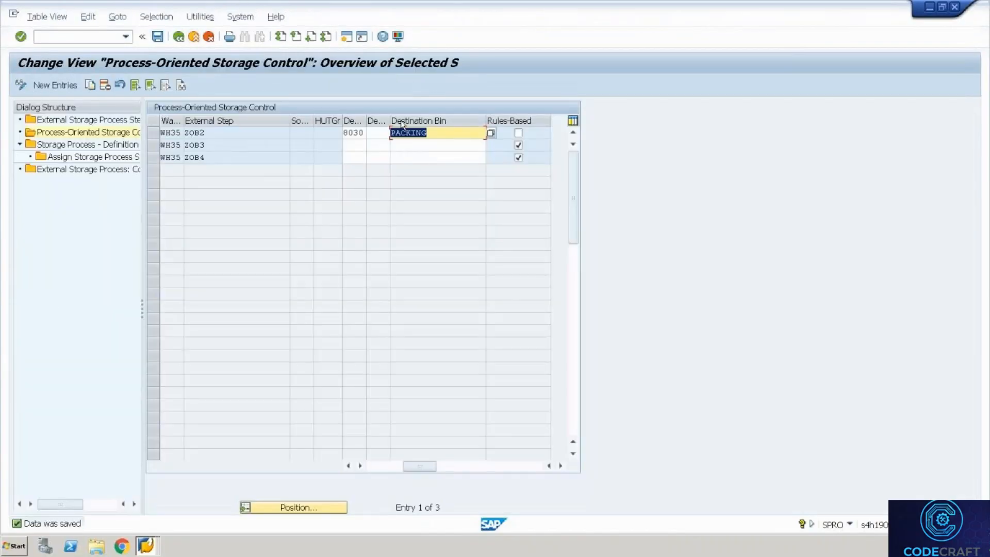
pyautogui.click(406, 149)
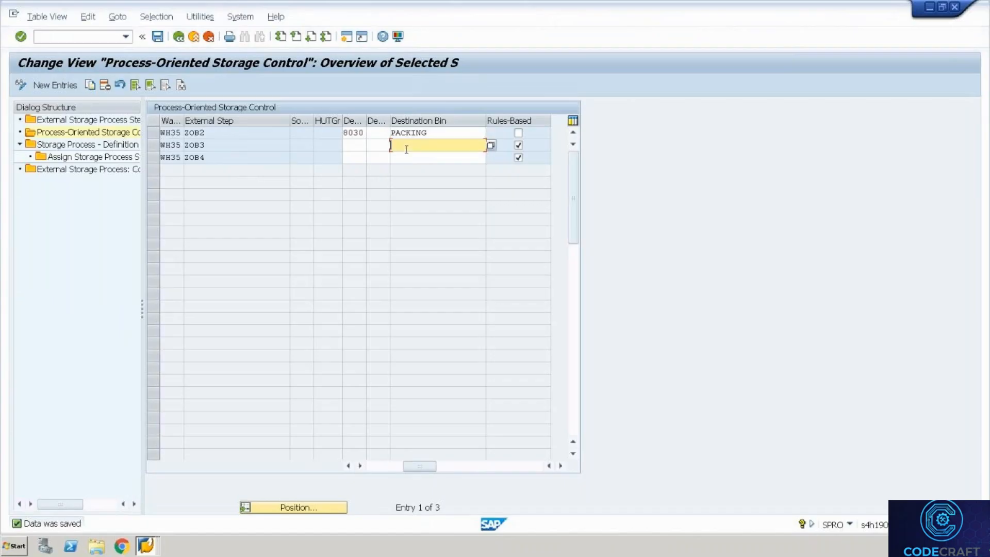
pyautogui.click(345, 37)
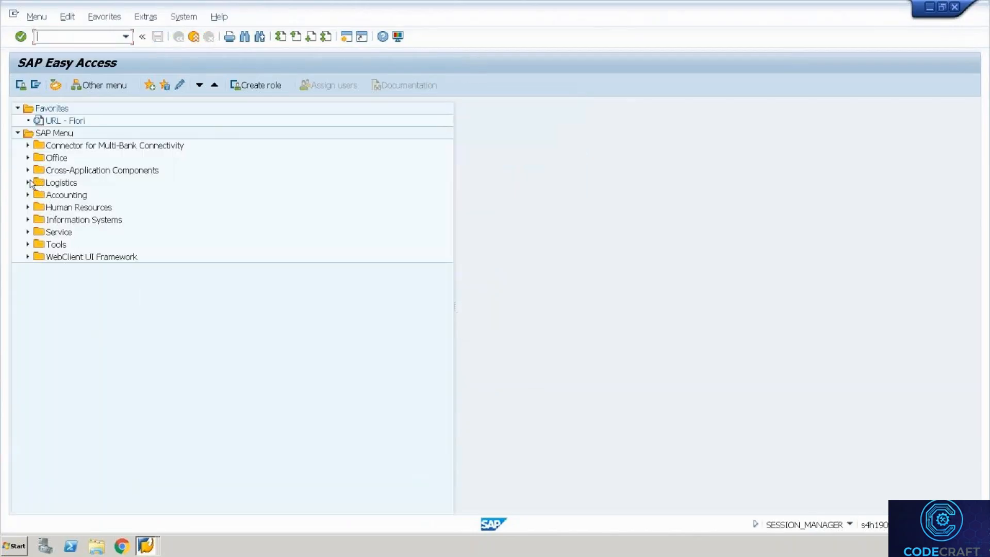
# Open /SCWM/STADET_OUT via Logistics > SCM EWM > EWM > Settings > Shipping and Receiving and start a new entry.
pyautogui.click(28, 183)
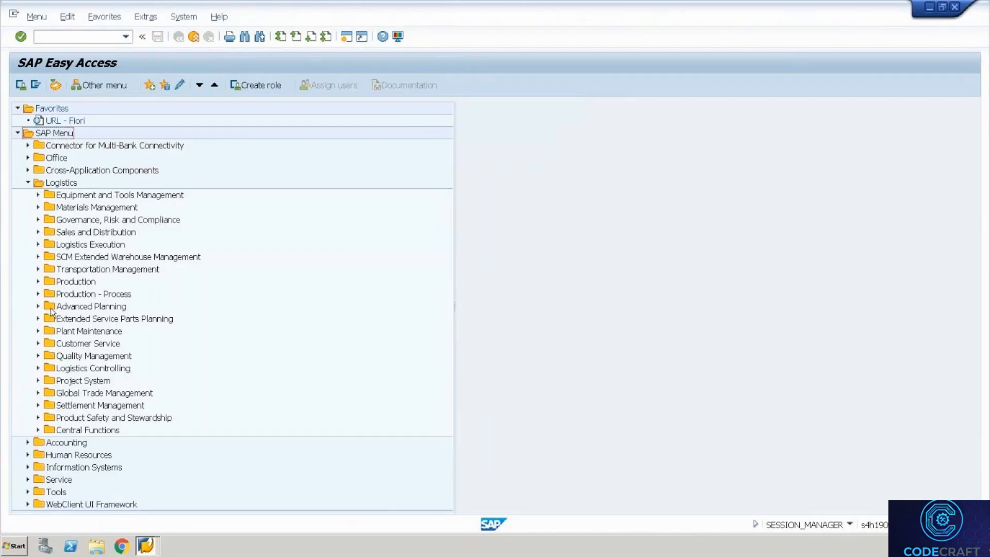
pyautogui.click(38, 257)
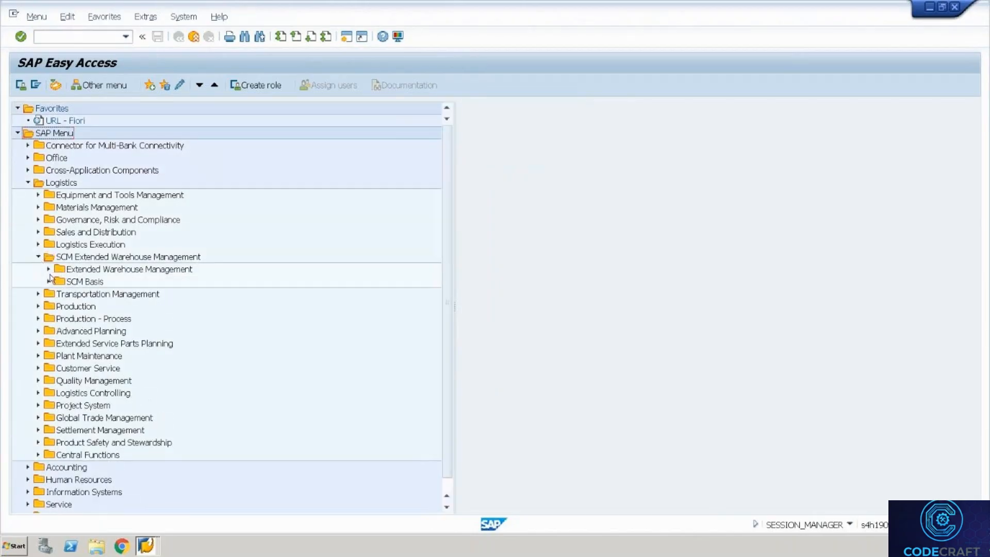
pyautogui.click(48, 269)
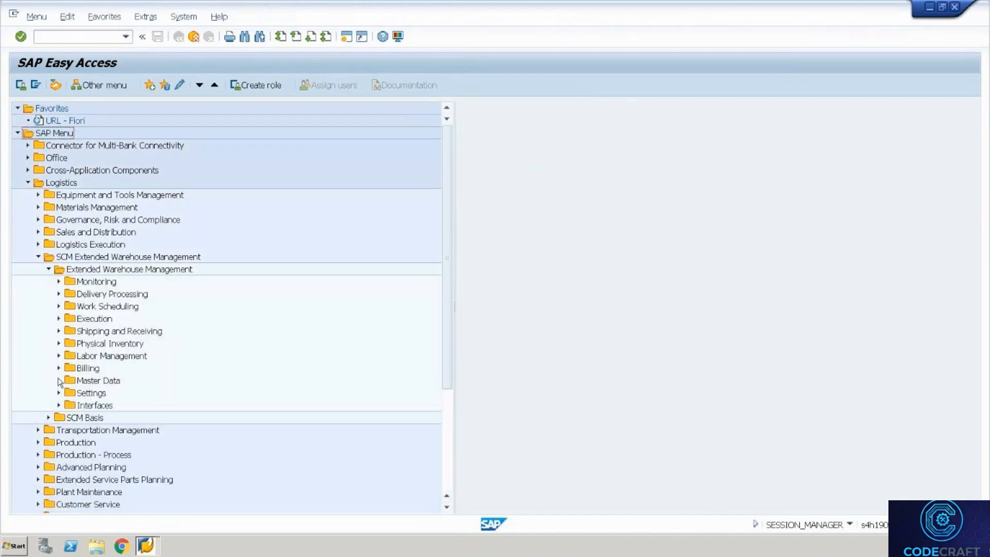
pyautogui.click(58, 332)
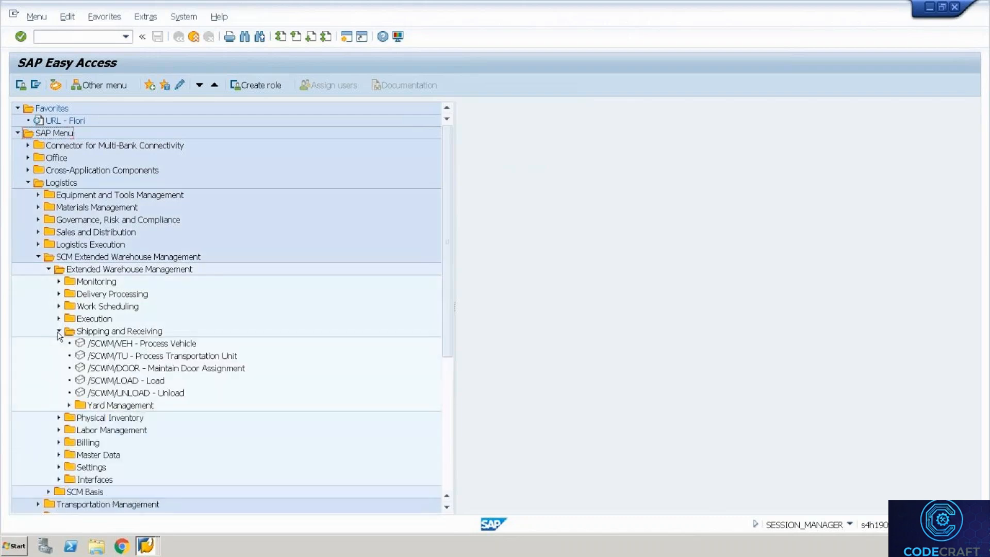
pyautogui.click(58, 468)
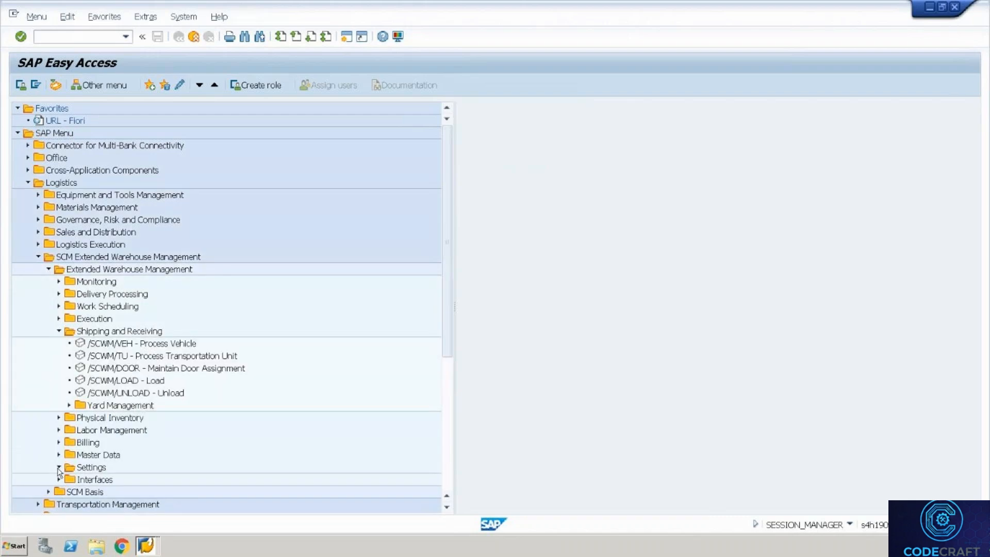
pyautogui.click(448, 419)
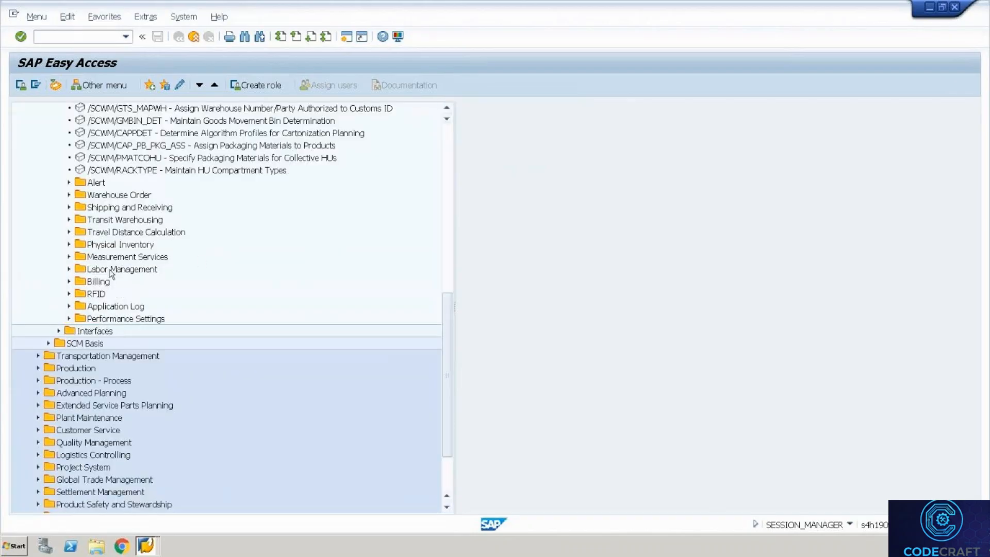
pyautogui.click(70, 207)
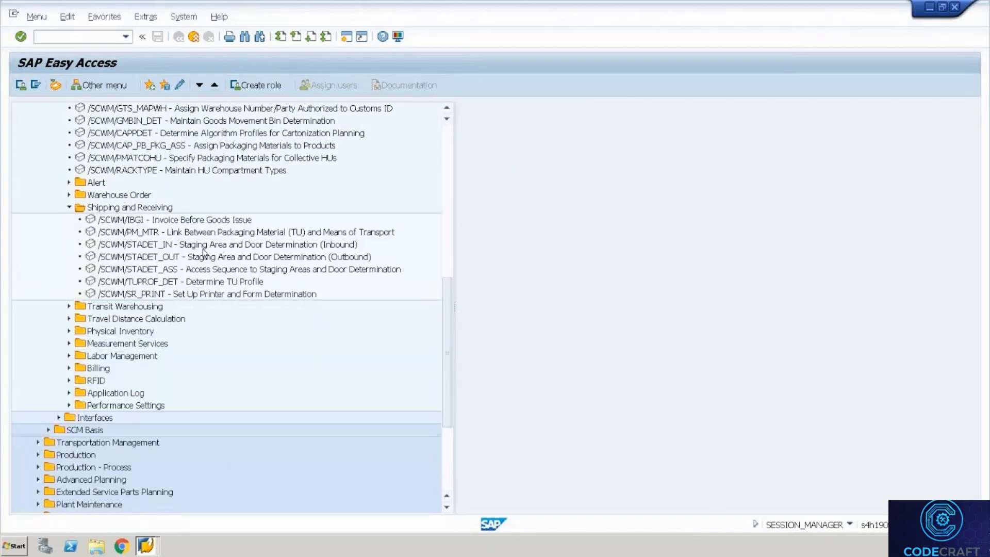
pyautogui.click(202, 248)
pyautogui.click(198, 258)
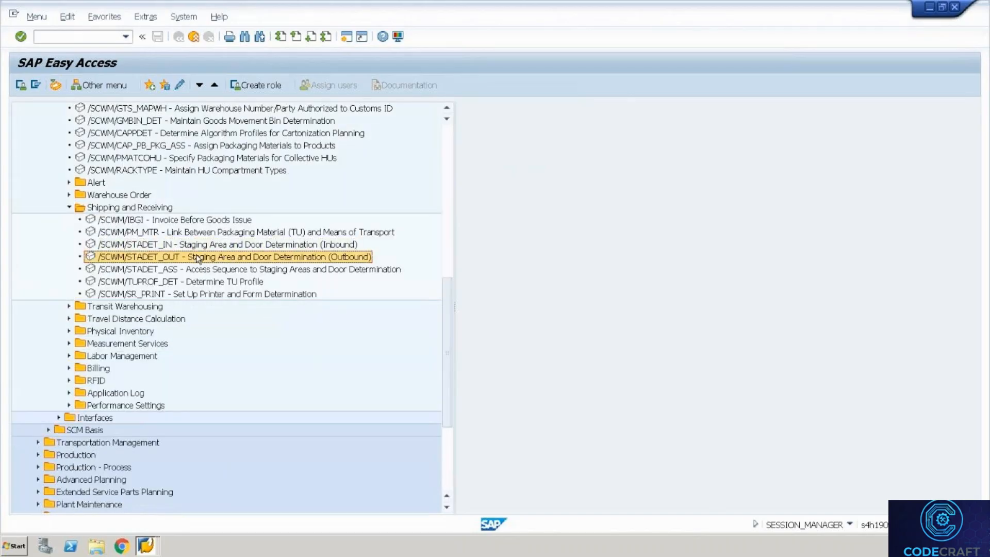
pyautogui.doubleClick(198, 257)
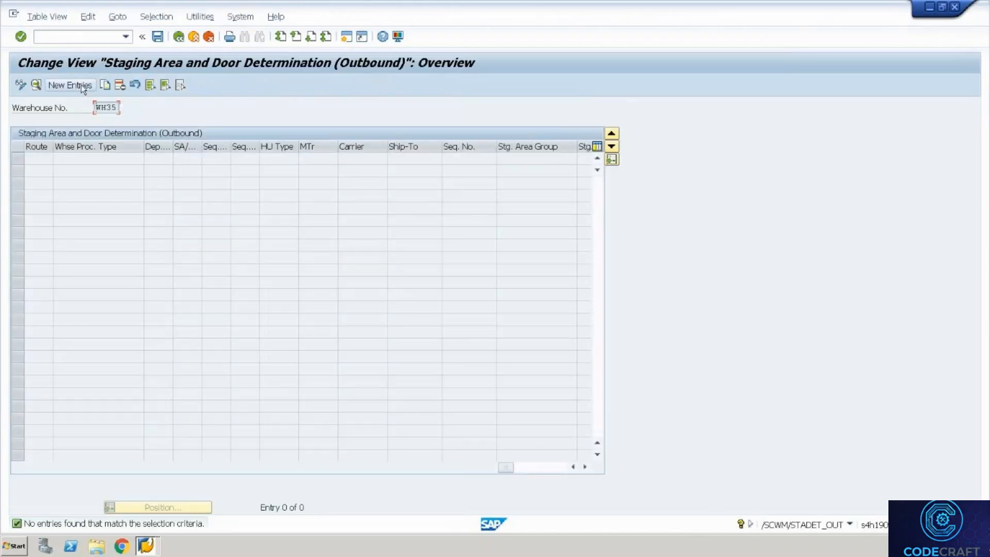
pyautogui.click(82, 84)
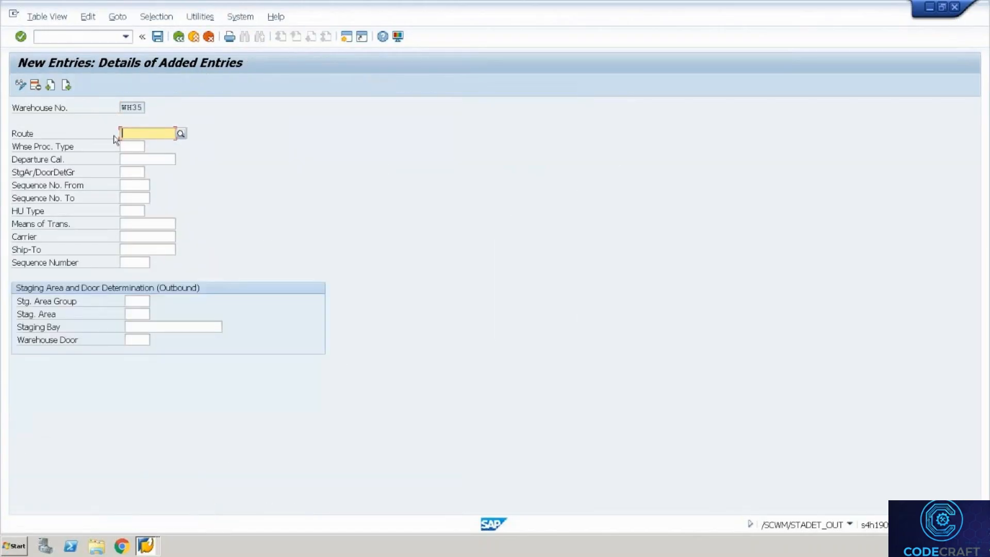
# Enter warehouse process type 2010 with staging area group 9020 and staging area 0003.
pyautogui.click(137, 148)
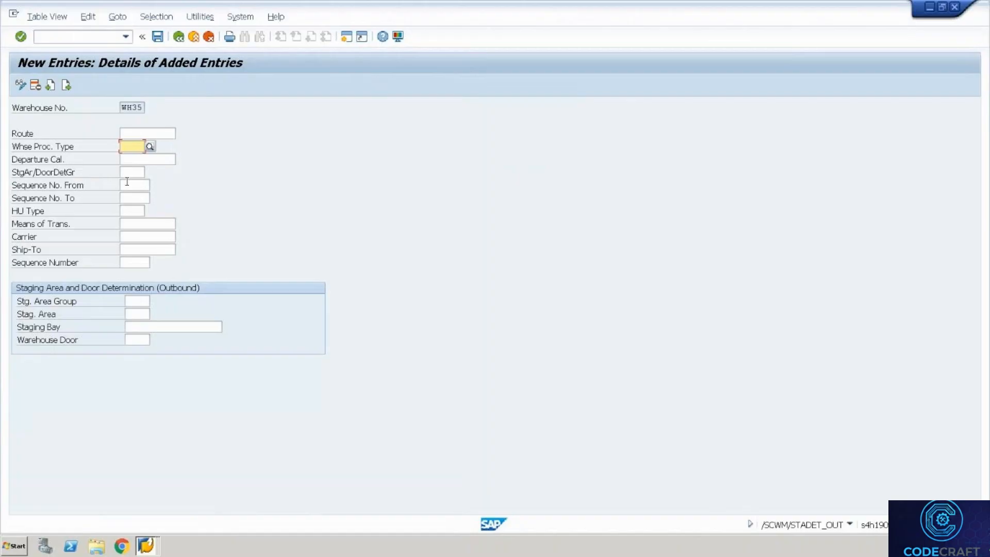
pyautogui.write('2010')
pyautogui.press('Tab')
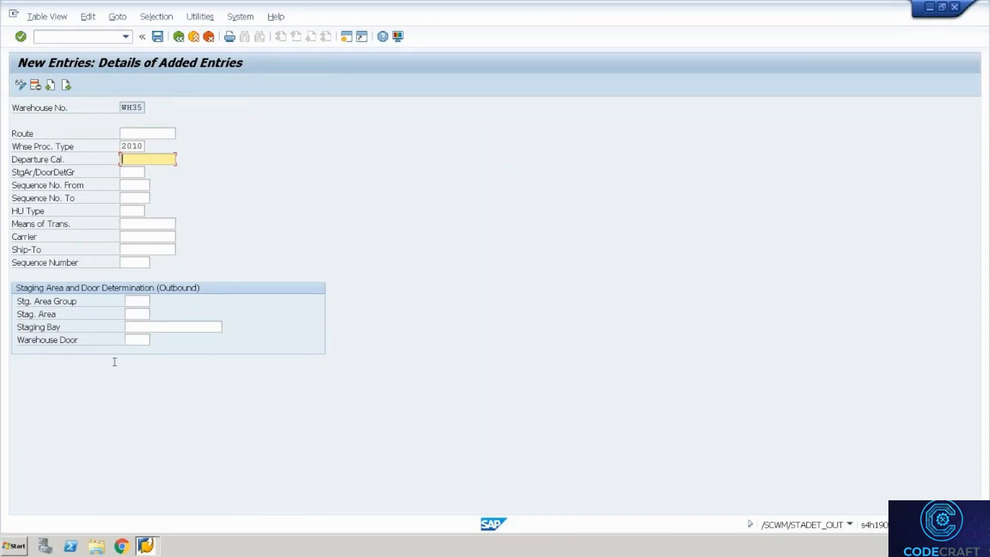
pyautogui.click(143, 306)
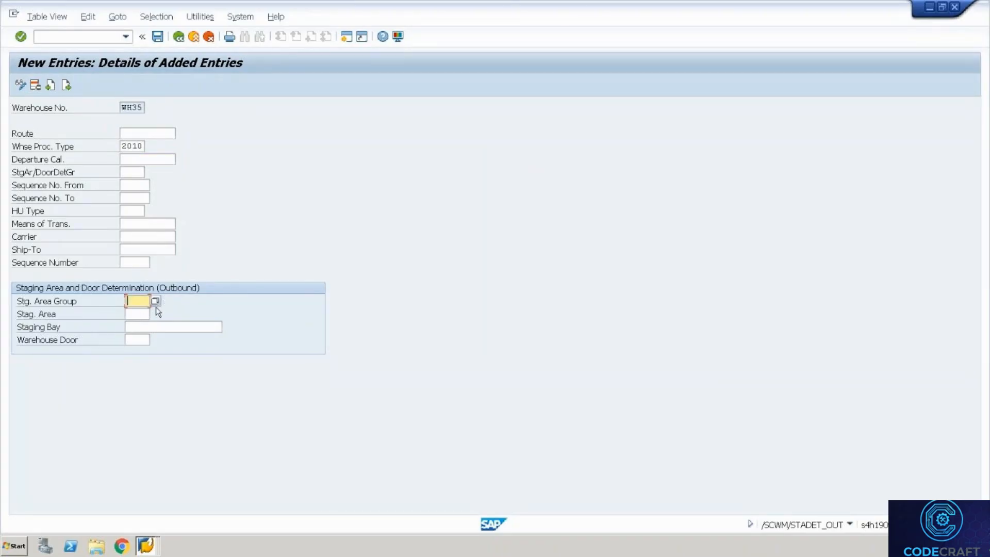
pyautogui.click(156, 303)
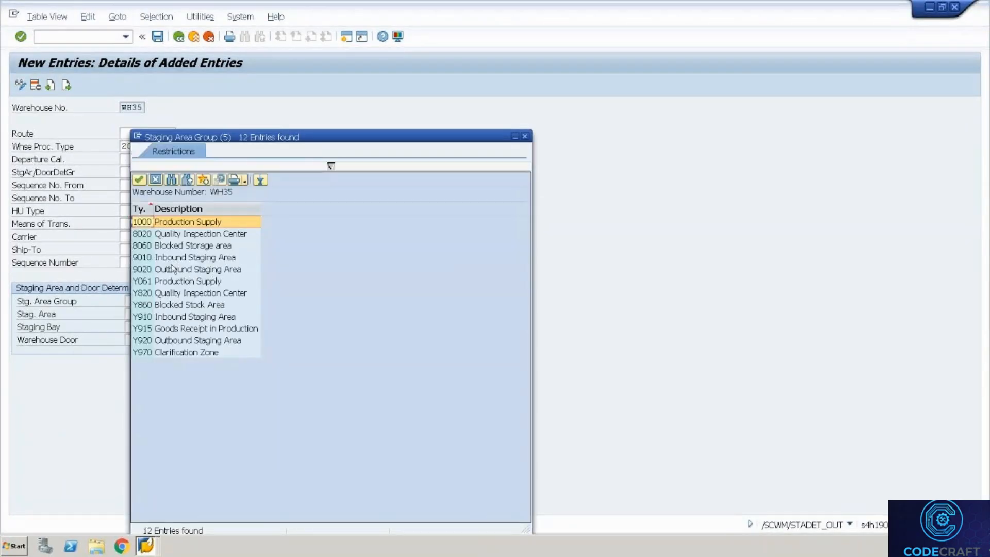
pyautogui.doubleClick(174, 274)
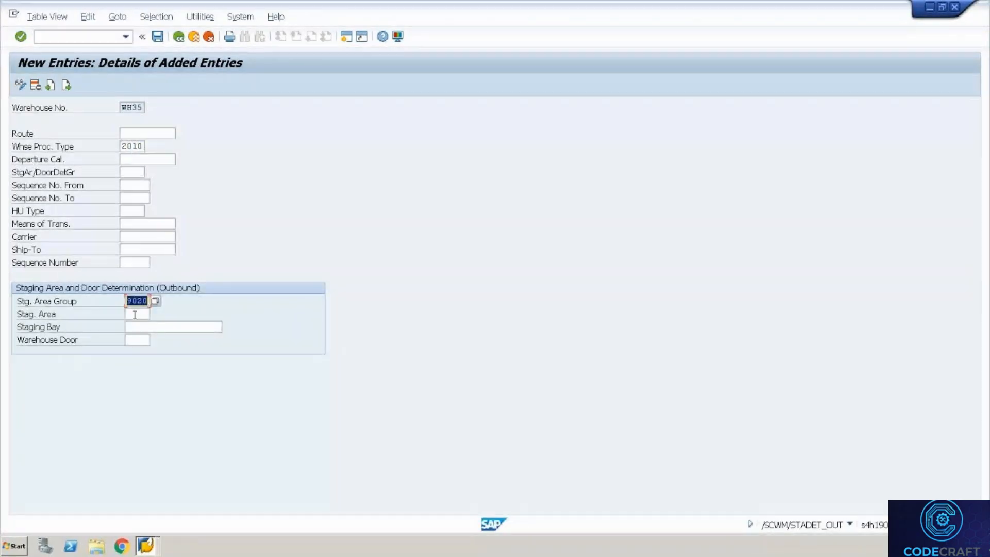
pyautogui.click(143, 315)
pyautogui.click(156, 314)
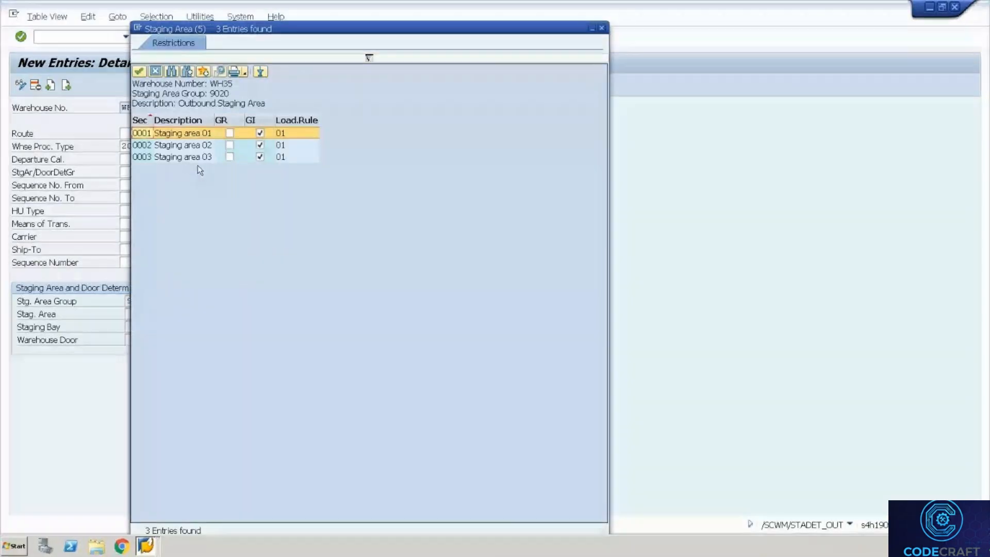
pyautogui.doubleClick(192, 157)
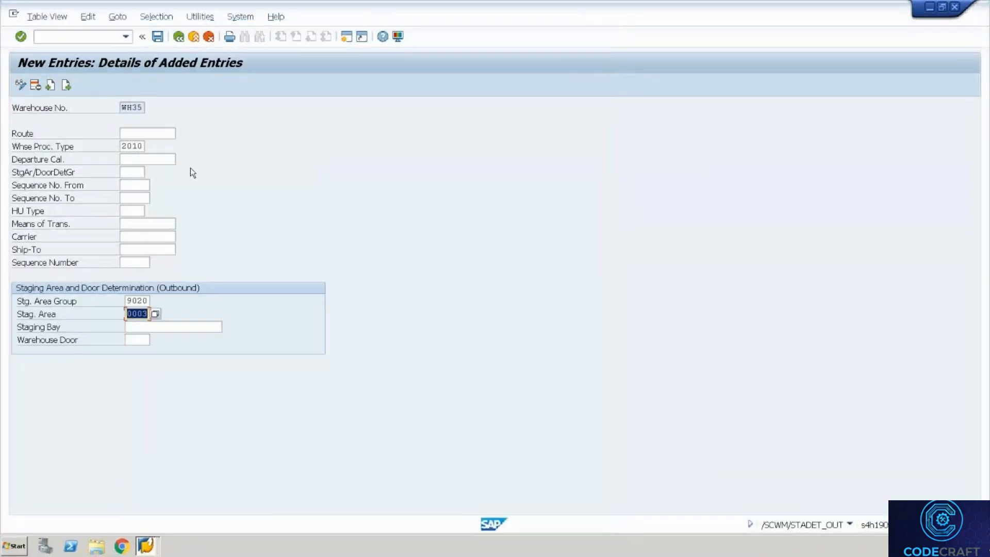
# Choose staging bay STAGING_OT3, leave the warehouse door empty, and save the entry.
pyautogui.click(200, 326)
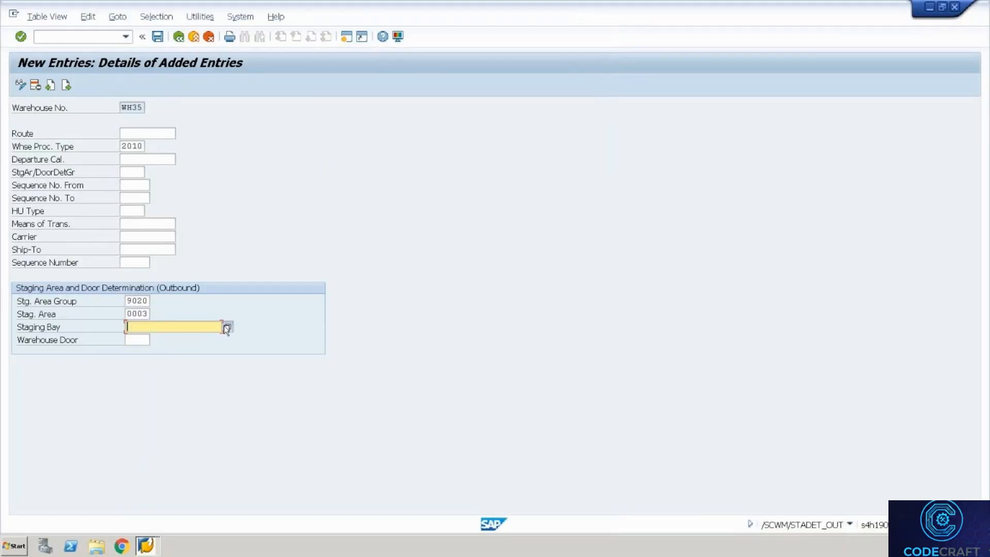
pyautogui.click(226, 326)
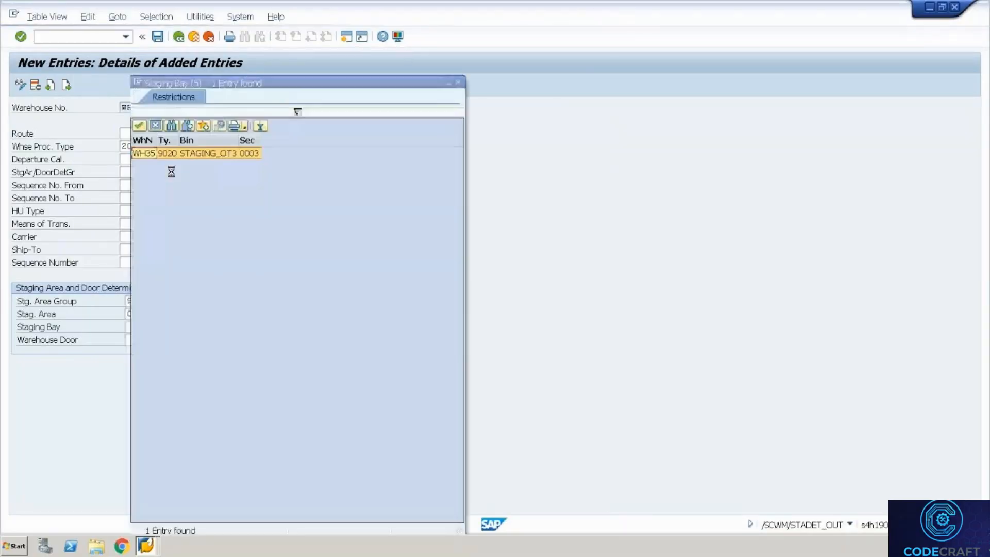
pyautogui.doubleClick(229, 154)
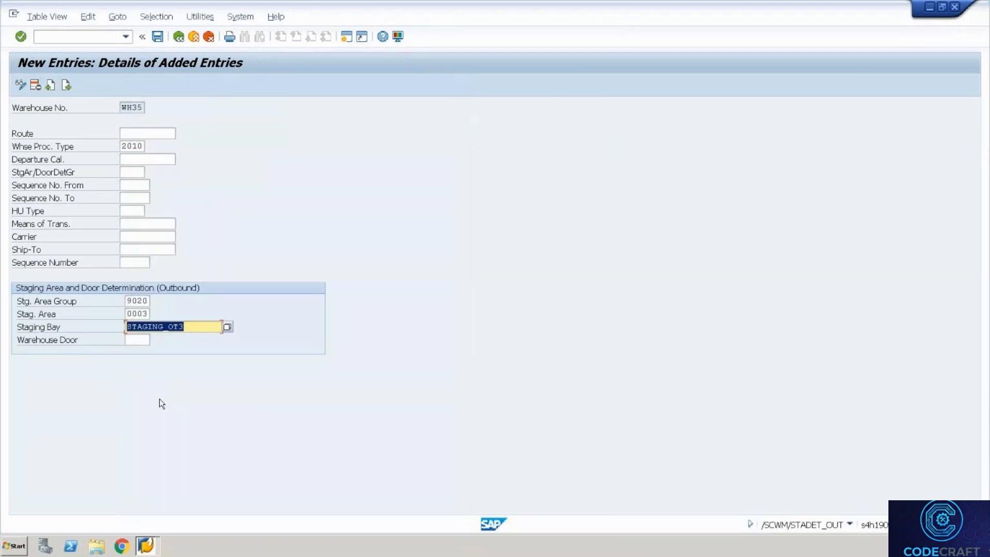
pyautogui.click(140, 340)
pyautogui.click(154, 339)
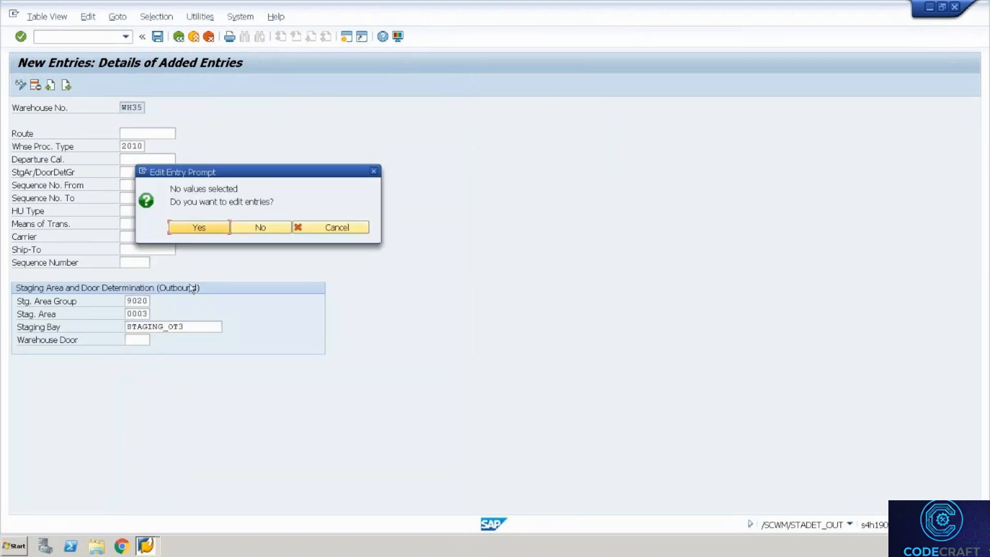
pyautogui.click(334, 228)
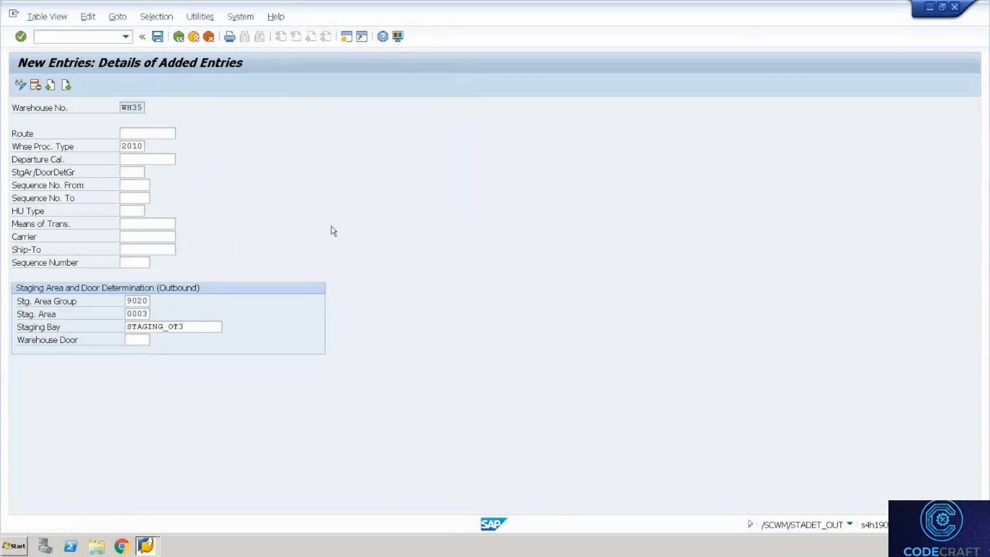
pyautogui.hotkey('ctrl', 's')
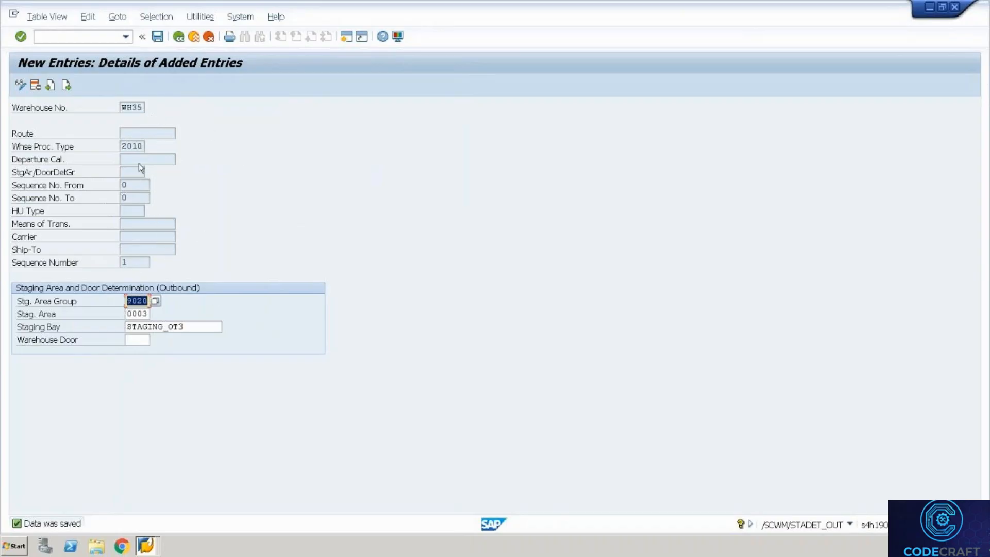
pyautogui.click(131, 134)
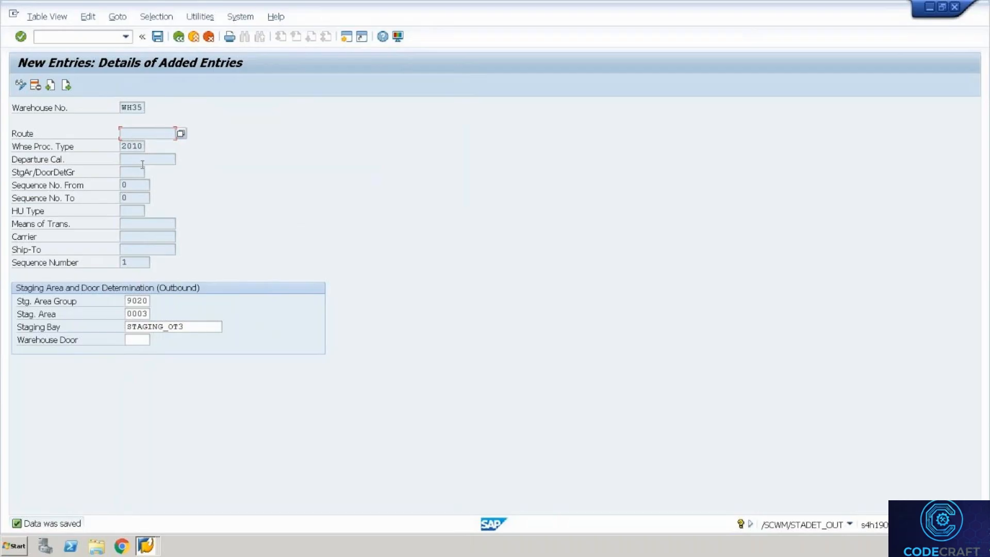
pyautogui.click(131, 252)
# Go back to the WH35 storage control table at ZOB4's row and window the remote session.
pyautogui.click(133, 238)
pyautogui.press('F3')
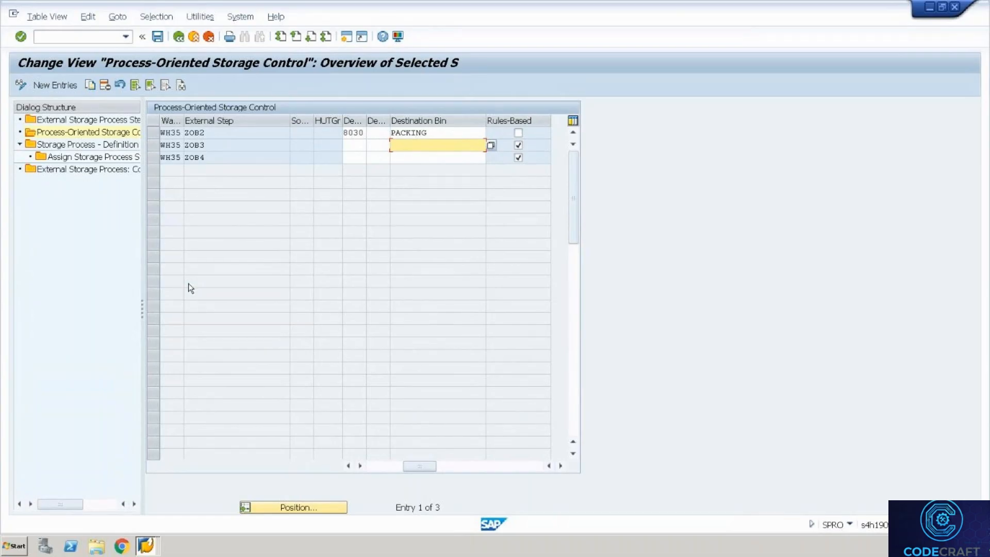
pyautogui.press('Down')
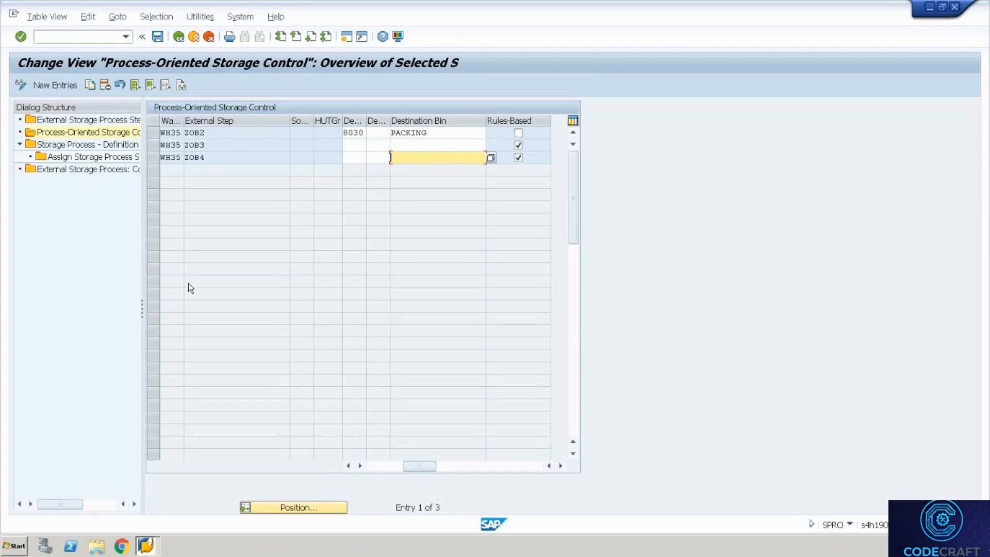
pyautogui.press('ctrl+alt+Break')
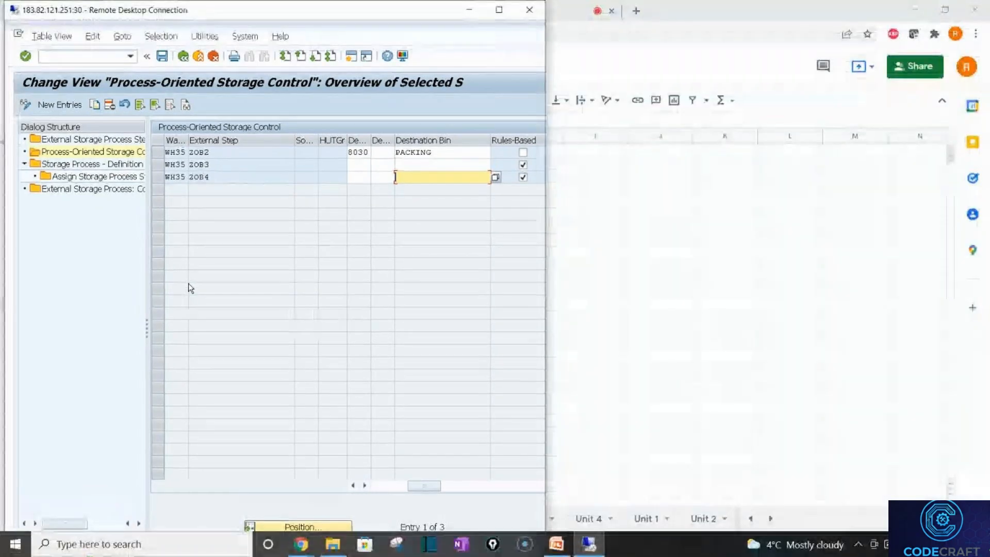
# Bold the C19 note 'Determination of Intermediate area for each step' and maximize the SAP session.
pyautogui.hotkey('alt', 'Tab')
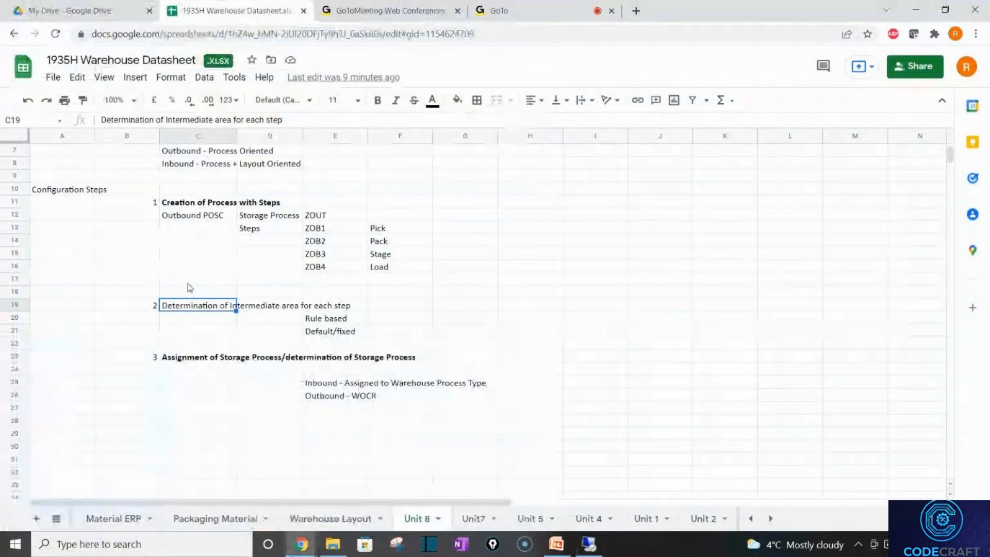
pyautogui.hotkey('ctrl', 'b')
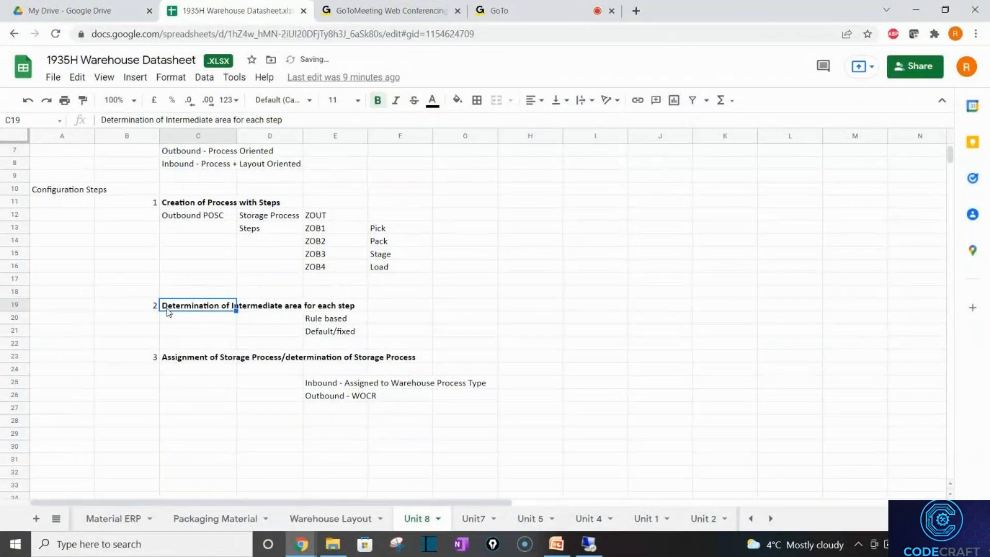
pyautogui.hotkey('alt', 'Tab')
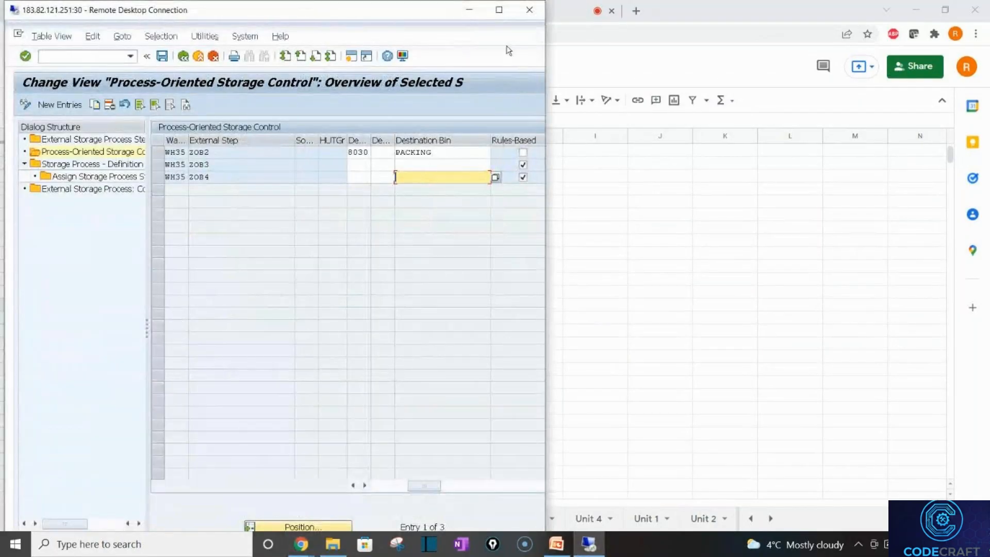
pyautogui.click(499, 20)
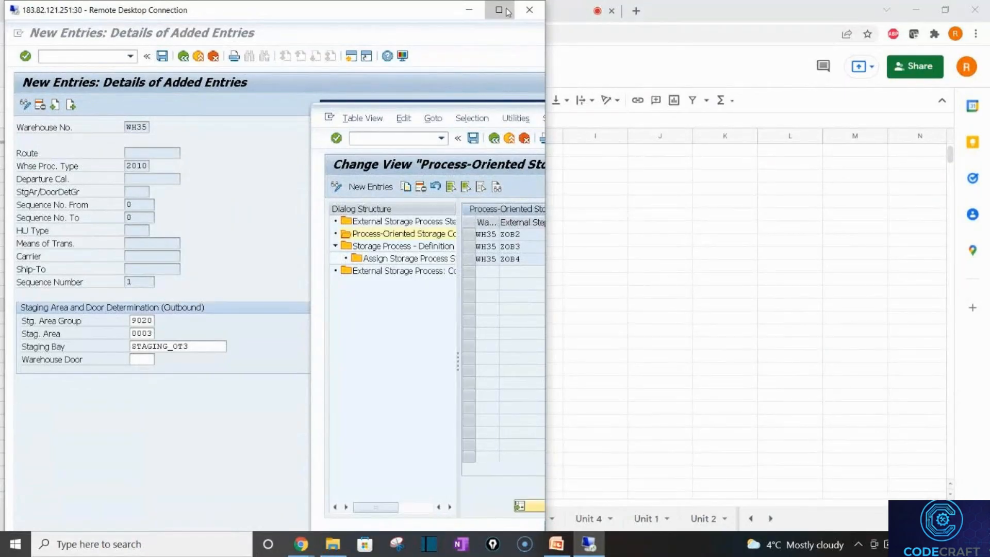
pyautogui.click(498, 10)
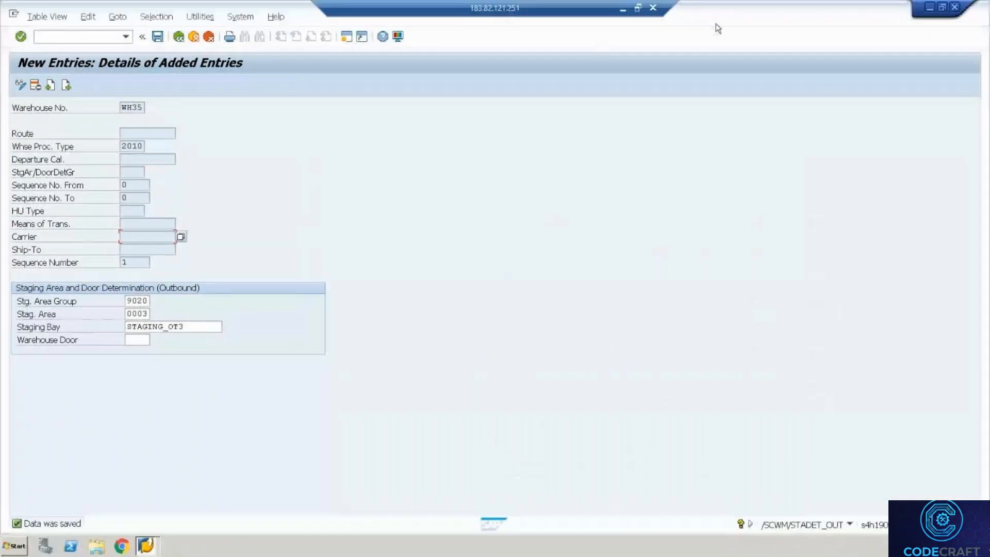
# Back out of the staging area determination screens to the SAP Easy Access menu.
pyautogui.click(179, 37)
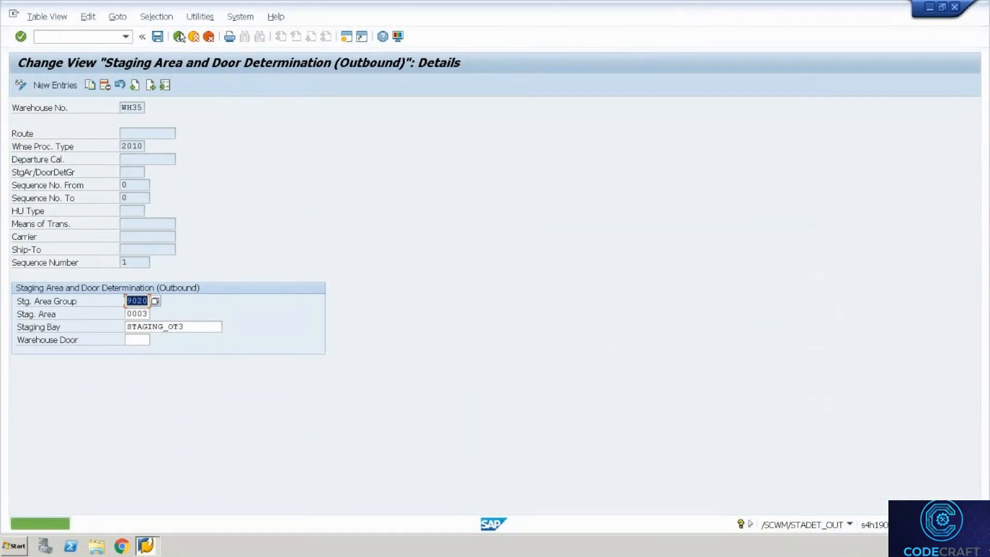
pyautogui.click(179, 37)
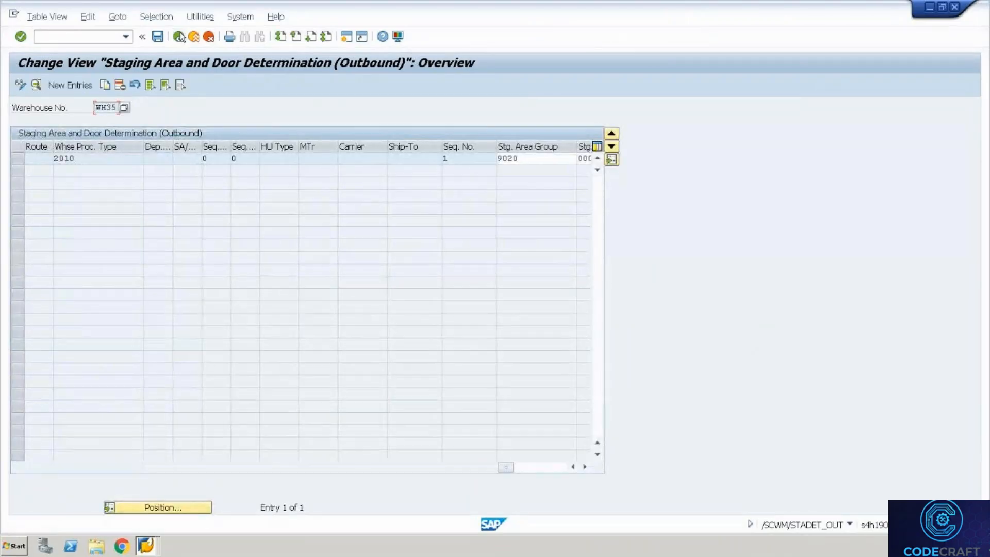
pyautogui.click(180, 37)
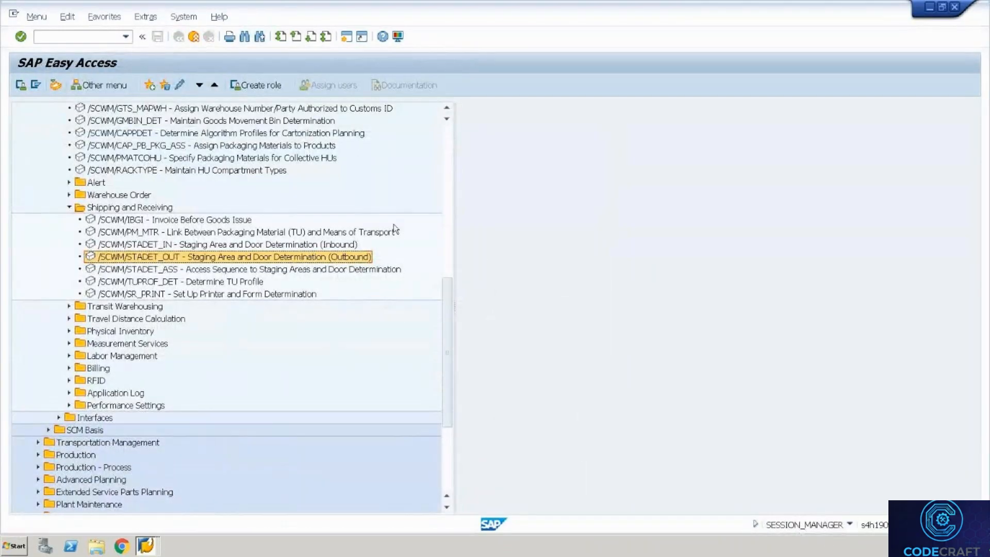
pyautogui.click(450, 140)
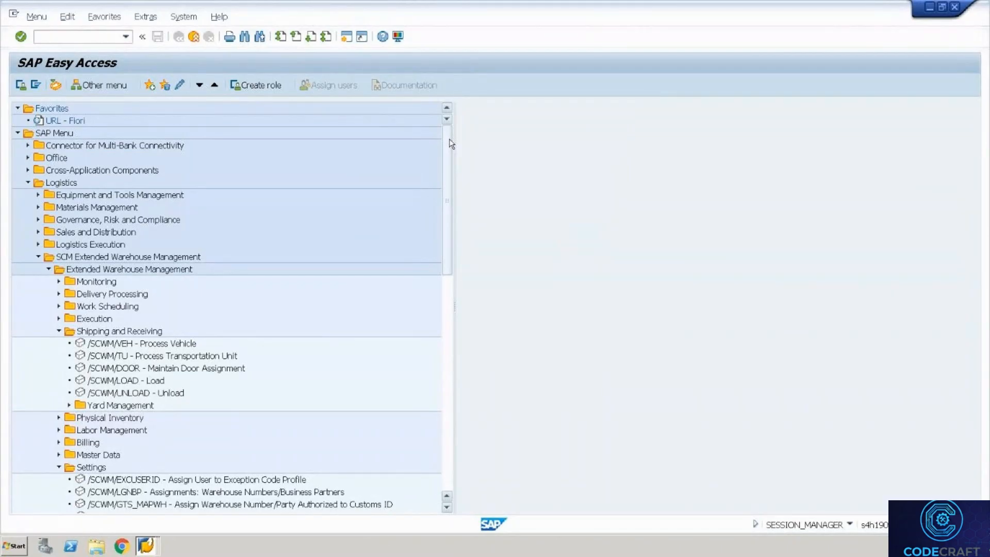
# In the delivery session, run /nspro to open Customizing: Execute Project.
pyautogui.hotkey('alt', 'Tab')
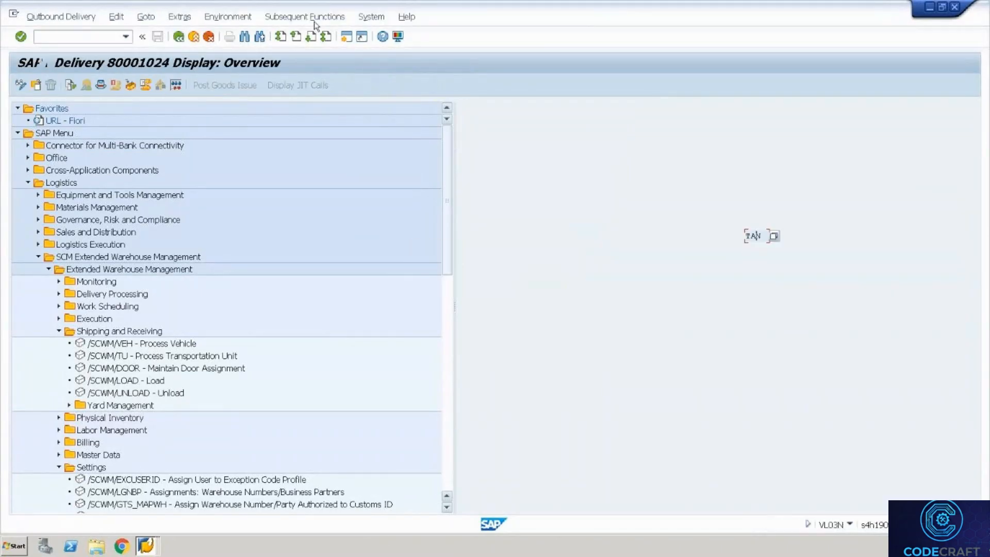
pyautogui.click(97, 38)
pyautogui.write('/nspro')
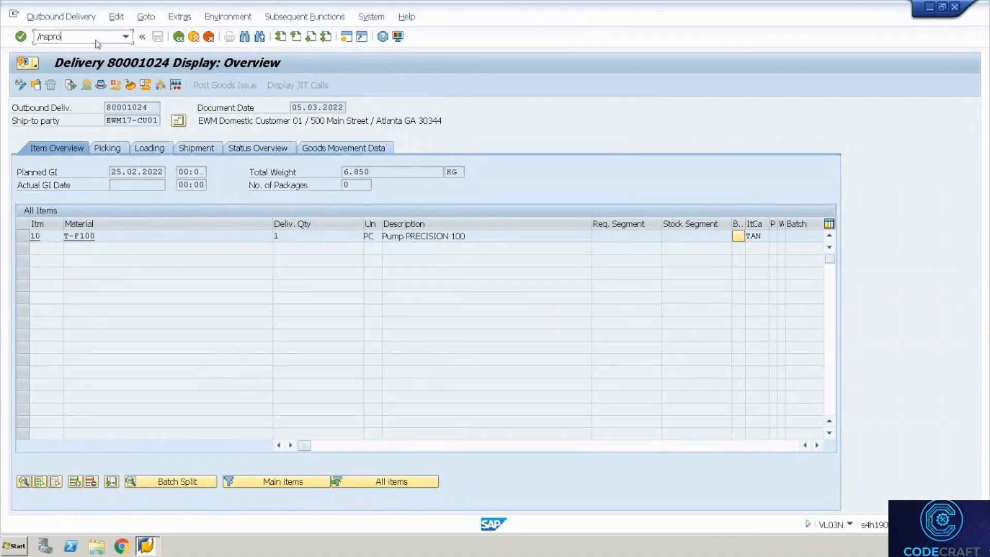
pyautogui.press('Return')
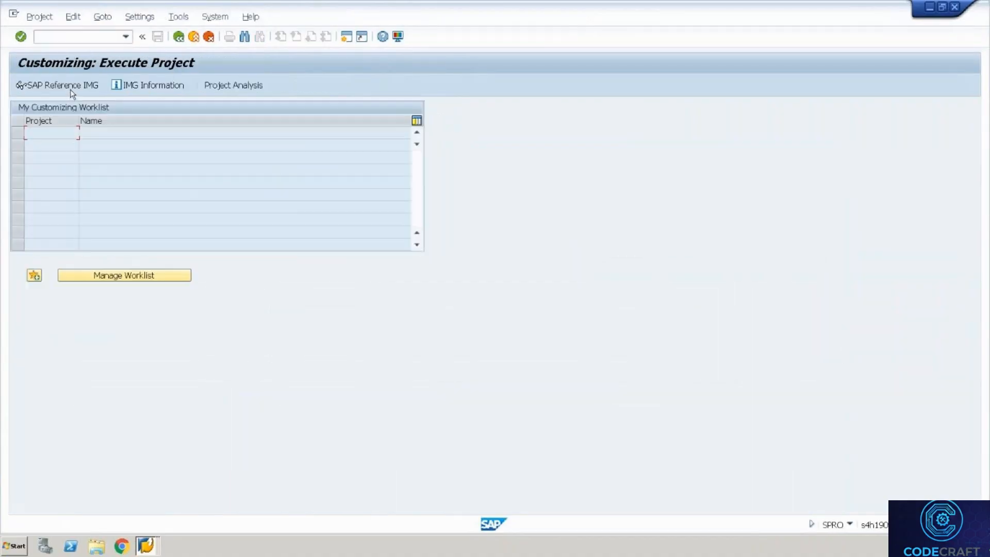
# Run Define Storage Type from SAP Reference IMG > SCM EWM > EWM > Master Data.
pyautogui.click(70, 89)
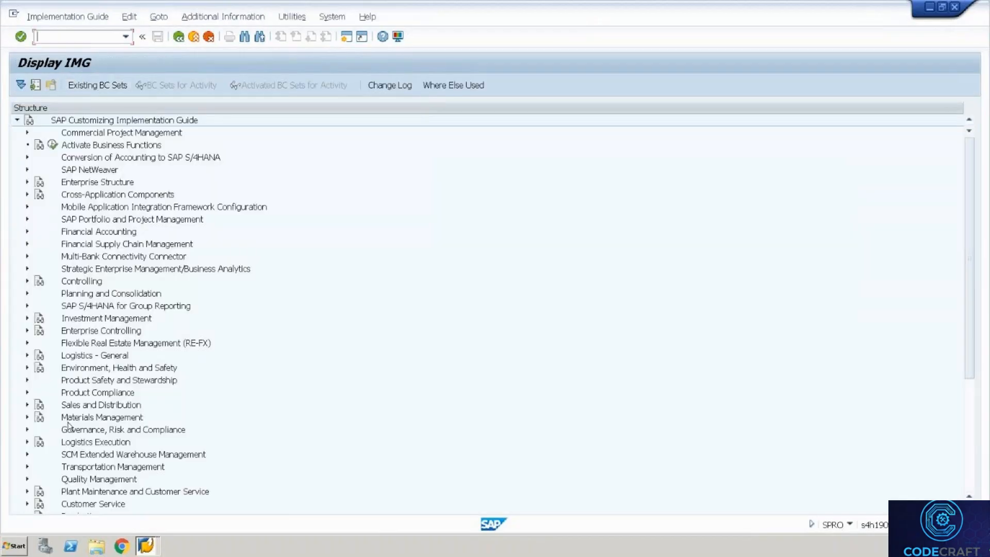
pyautogui.click(68, 423)
pyautogui.press('Down')
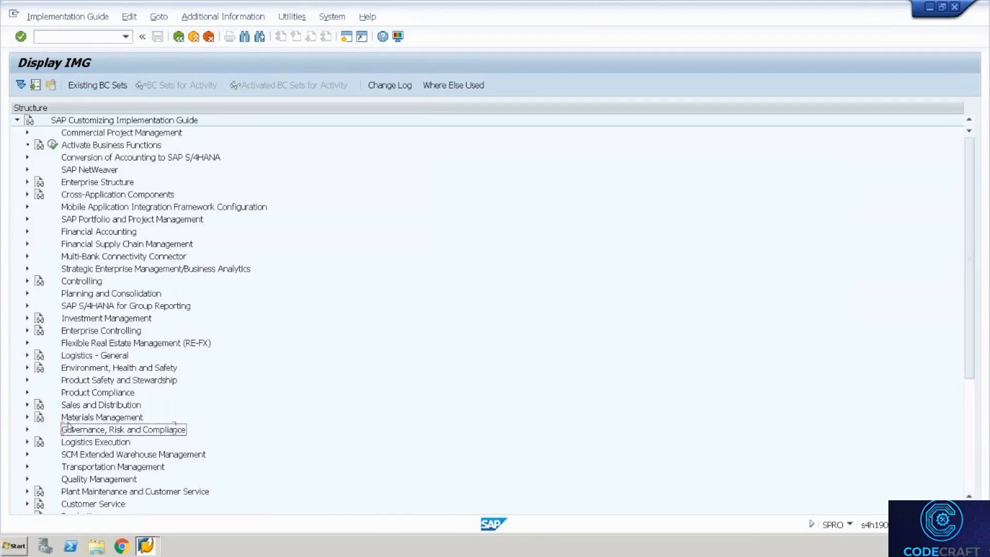
pyautogui.press('Down')
pyautogui.press('Down')
pyautogui.press('Down')
pyautogui.press('Down')
pyautogui.press('Down')
pyautogui.press('Down')
pyautogui.press('Down')
pyautogui.press('Down')
pyautogui.press('Down')
pyautogui.press('Down')
pyautogui.press('Down')
pyautogui.press('Down')
pyautogui.press('Down')
pyautogui.press('Down')
pyautogui.press('Down')
pyautogui.press('Down')
pyautogui.press('Down')
pyautogui.press('Down')
pyautogui.press('Down')
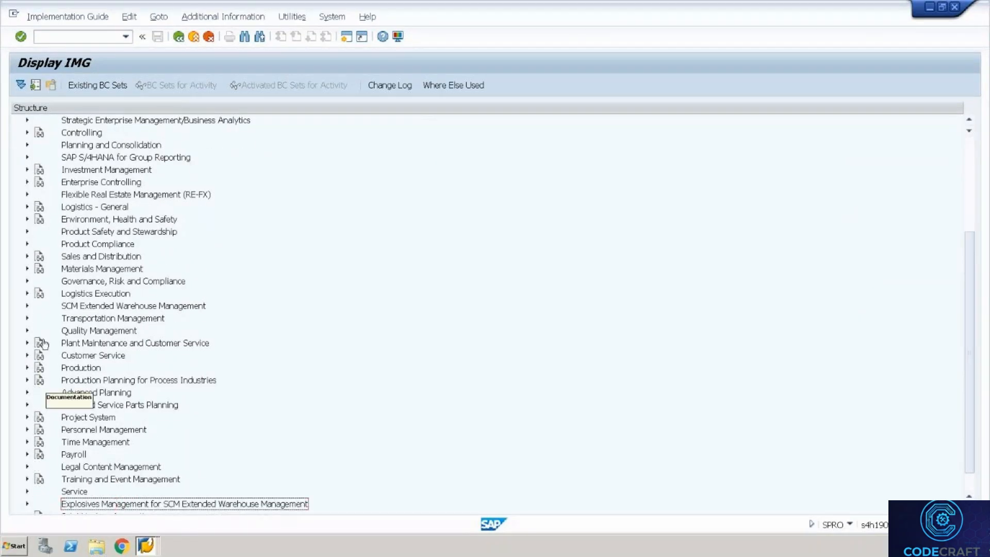
pyautogui.click(27, 306)
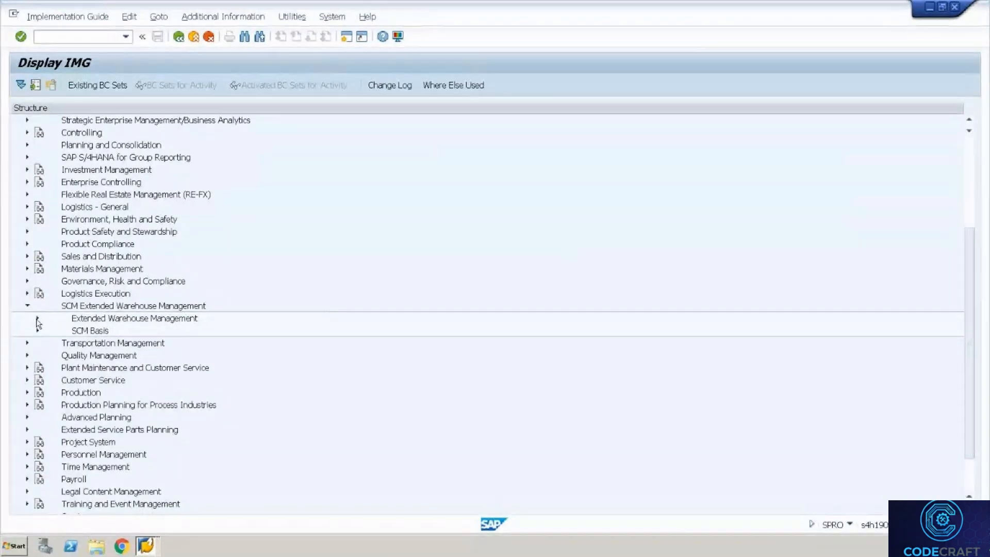
pyautogui.click(37, 318)
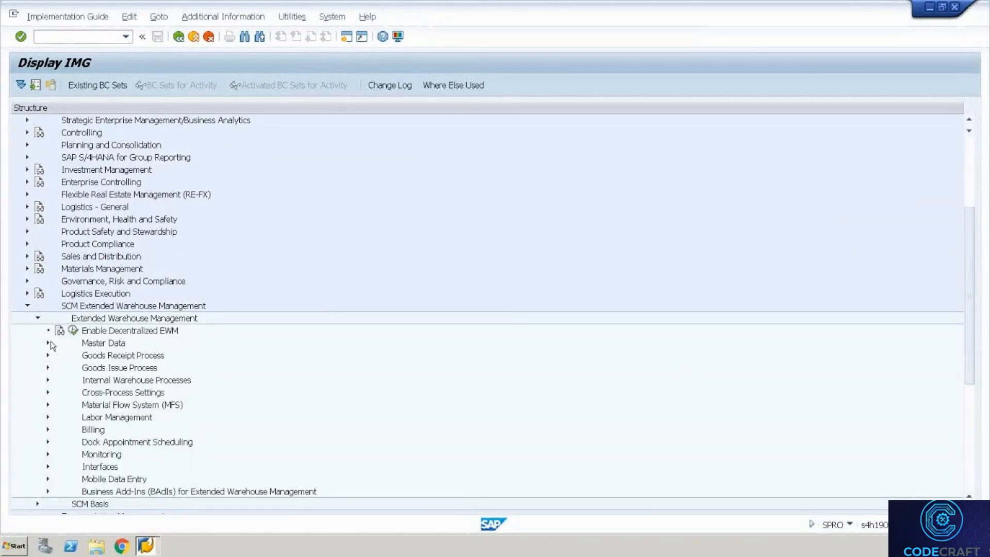
pyautogui.click(47, 343)
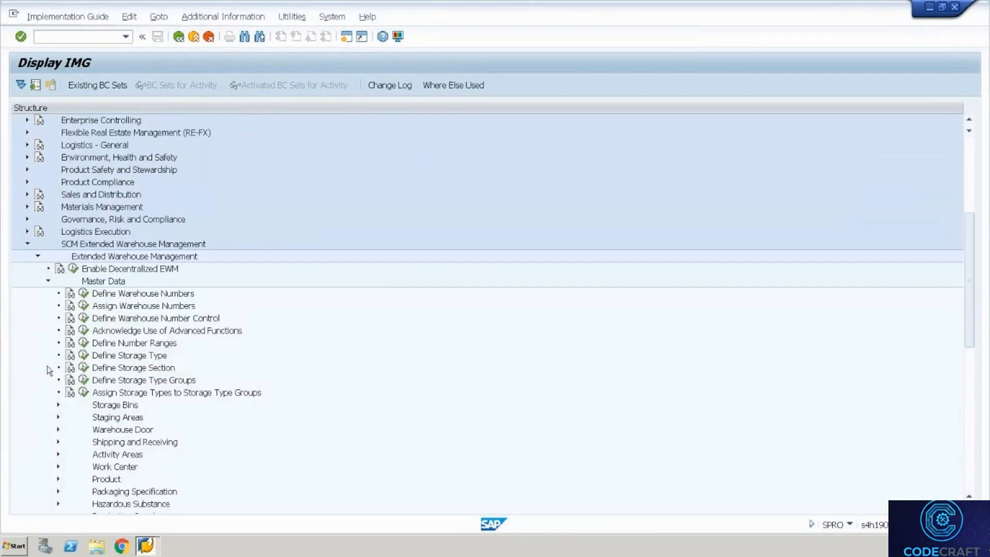
pyautogui.click(85, 359)
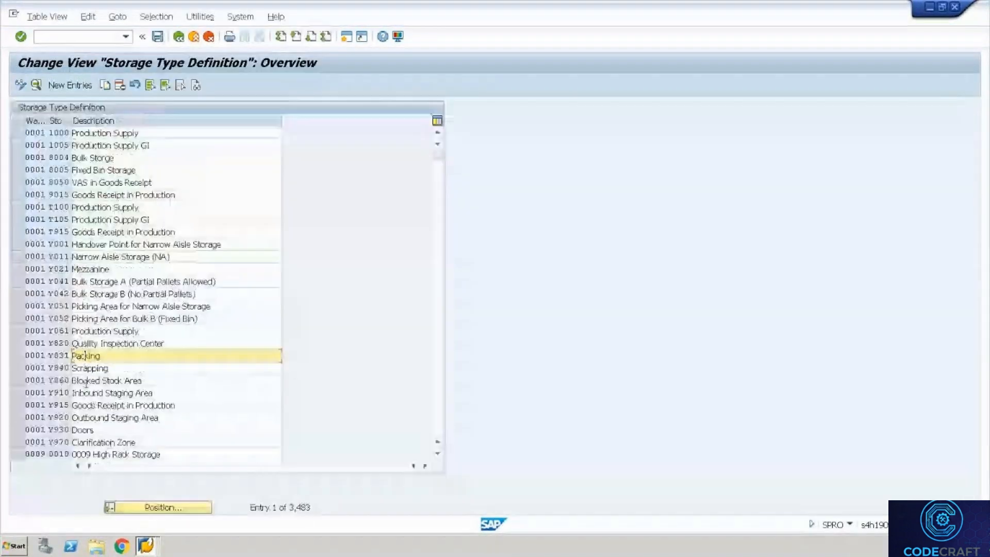
# Jump to warehouse WH35 in the storage type list and open storage type 9020.
pyautogui.click(162, 506)
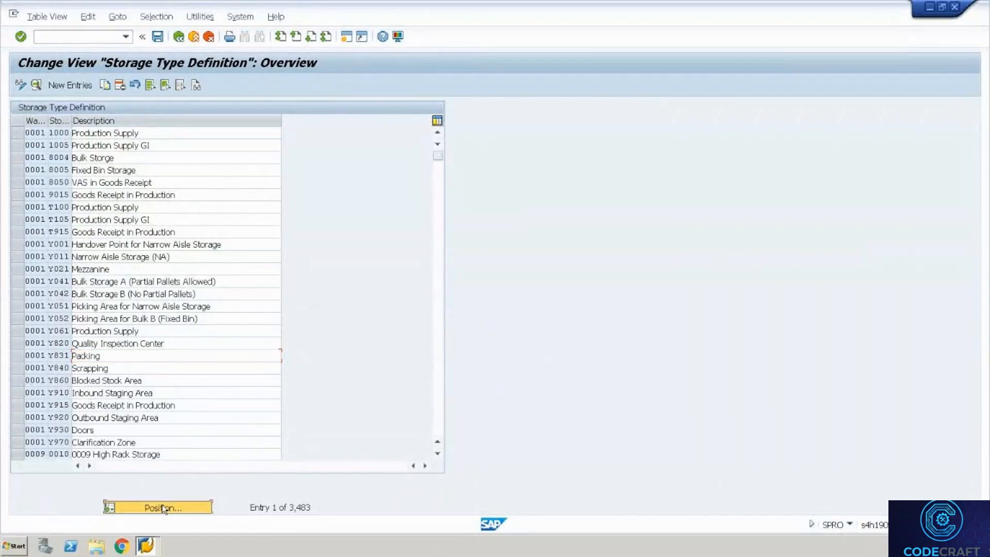
pyautogui.write('Wh3')
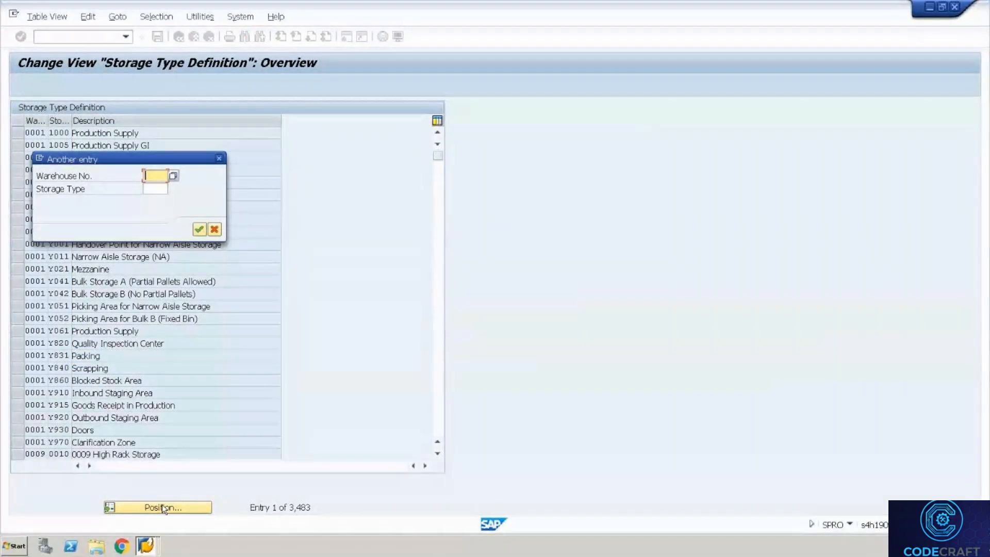
pyautogui.write('5')
pyautogui.press('Return')
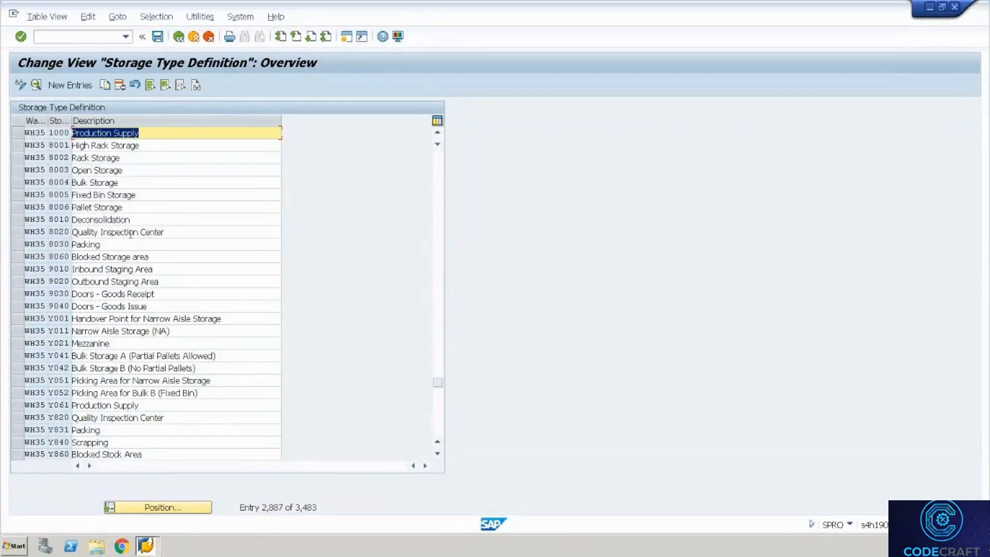
pyautogui.doubleClick(94, 283)
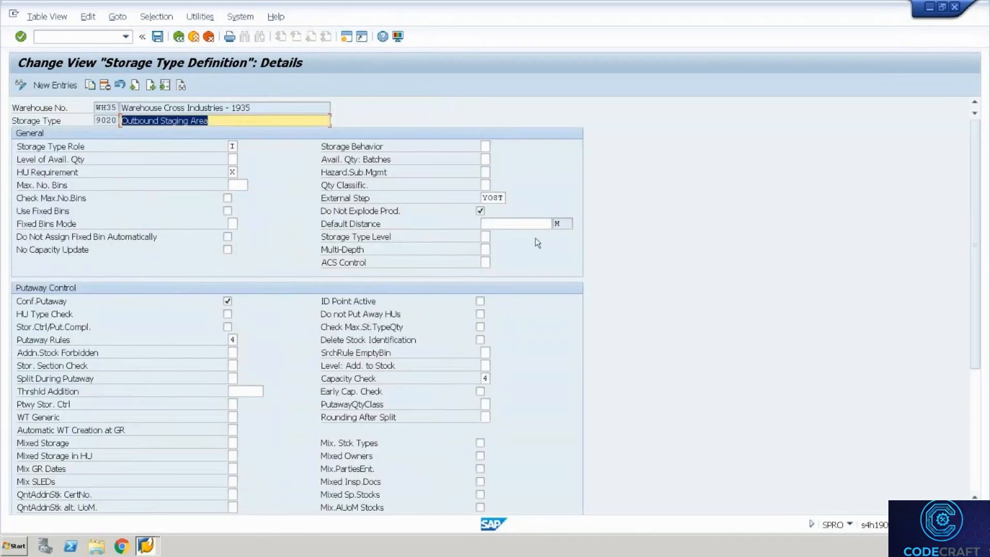
# Replace external step YOST with ZOB2, save under the customizing request, and return to the overview.
pyautogui.click(500, 201)
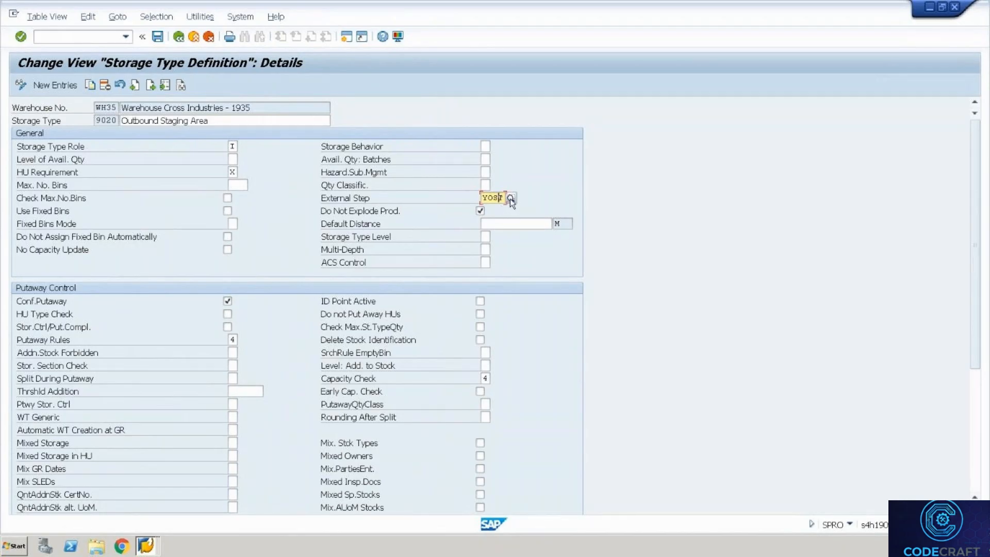
pyautogui.click(509, 199)
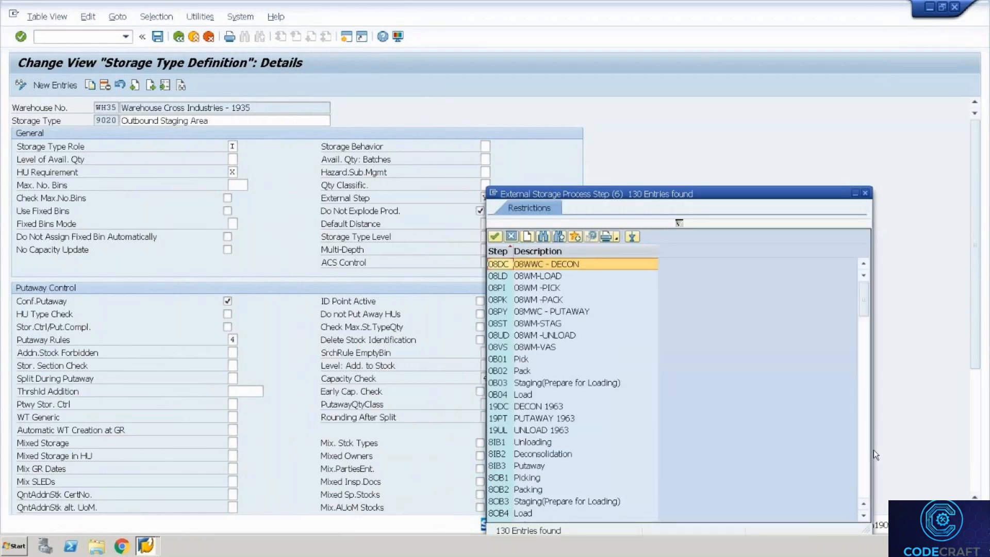
pyautogui.click(860, 460)
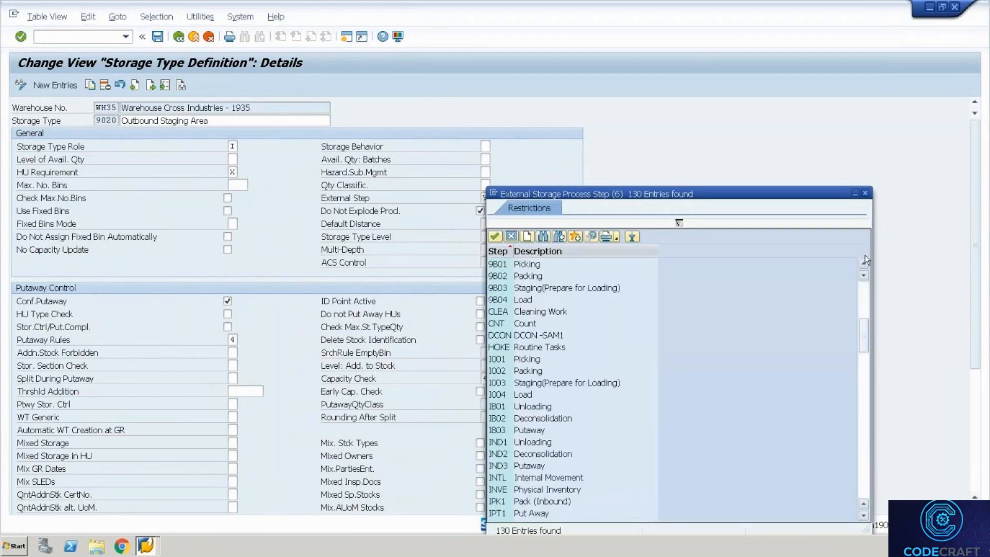
pyautogui.click(866, 194)
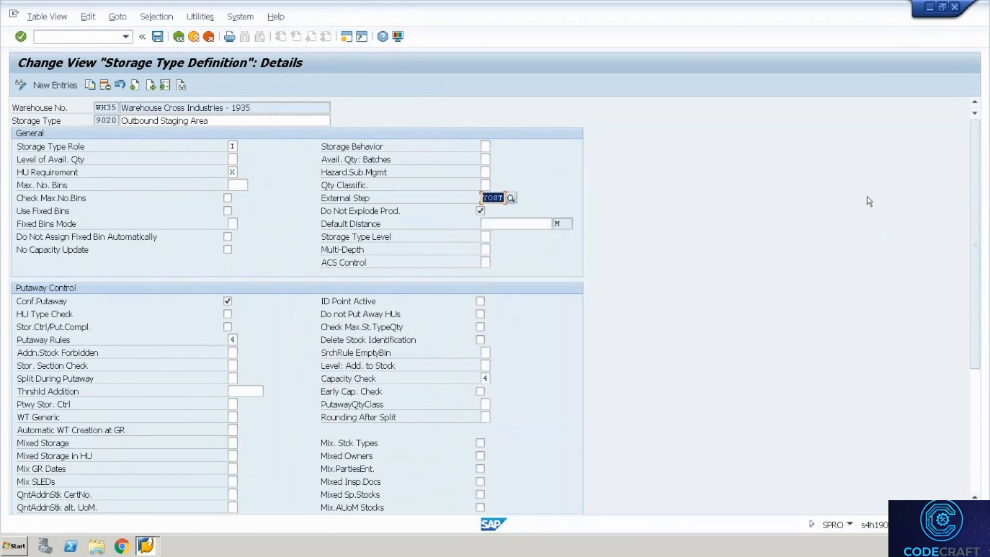
pyautogui.write('ZOB')
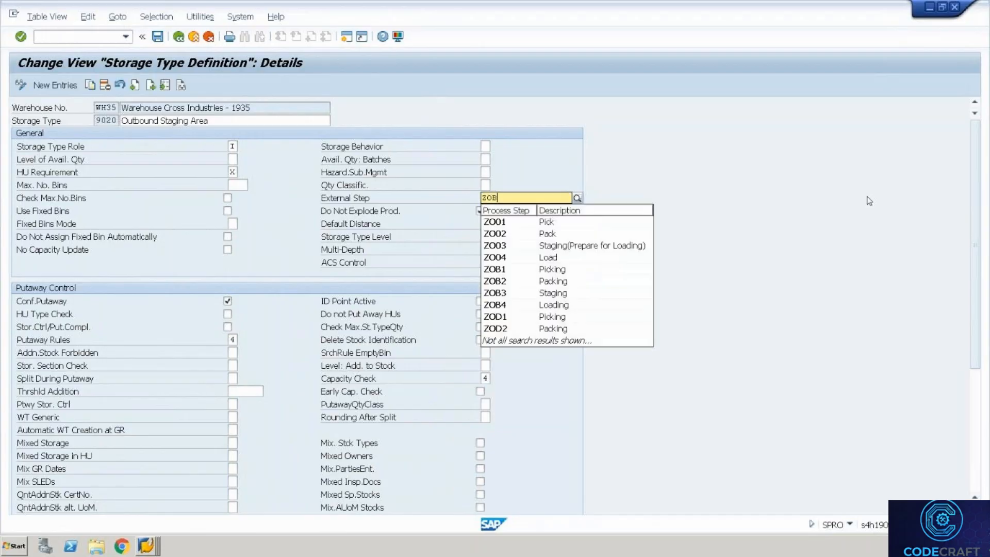
pyautogui.write('@')
pyautogui.press('Return')
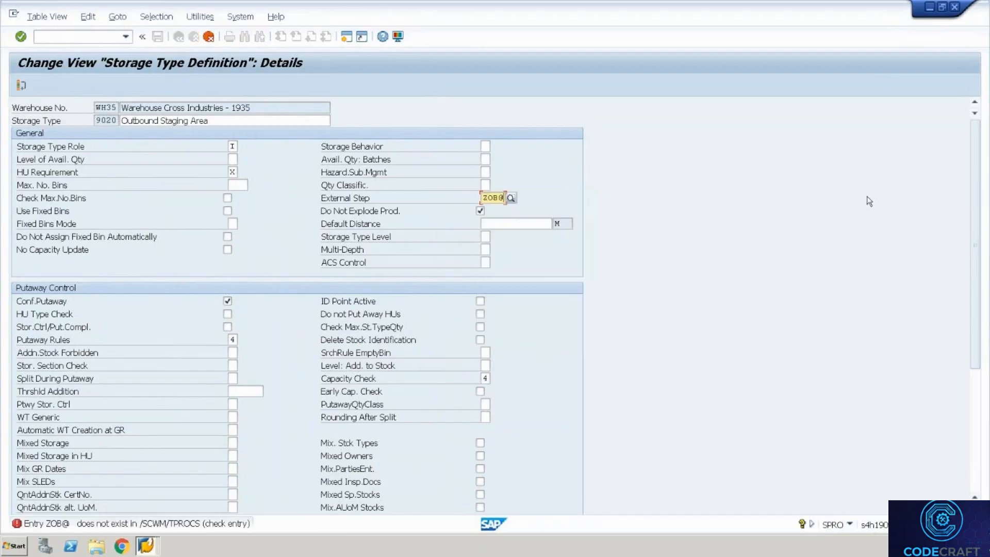
pyautogui.press('BackSpace')
pyautogui.write('2')
pyautogui.press('Return')
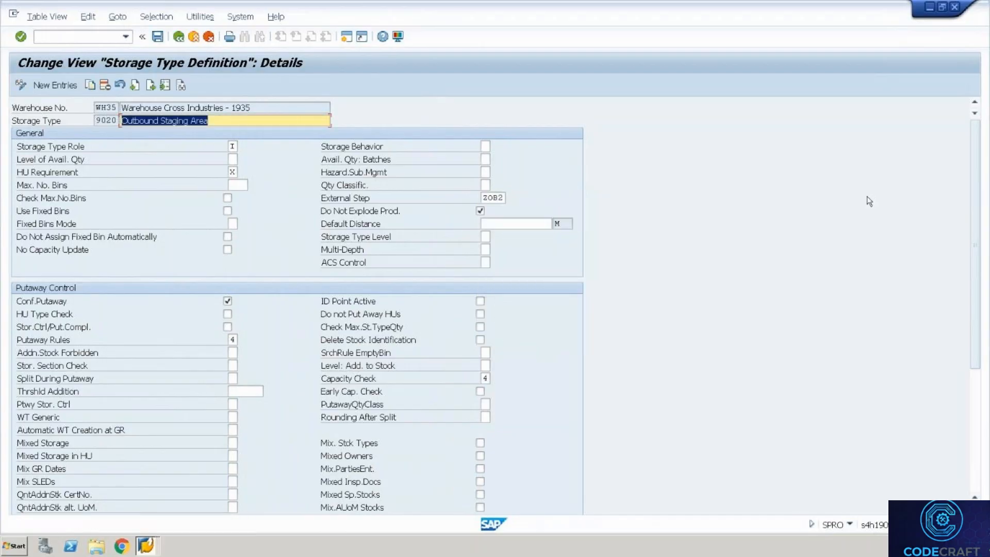
pyautogui.hotkey('ctrl', 's')
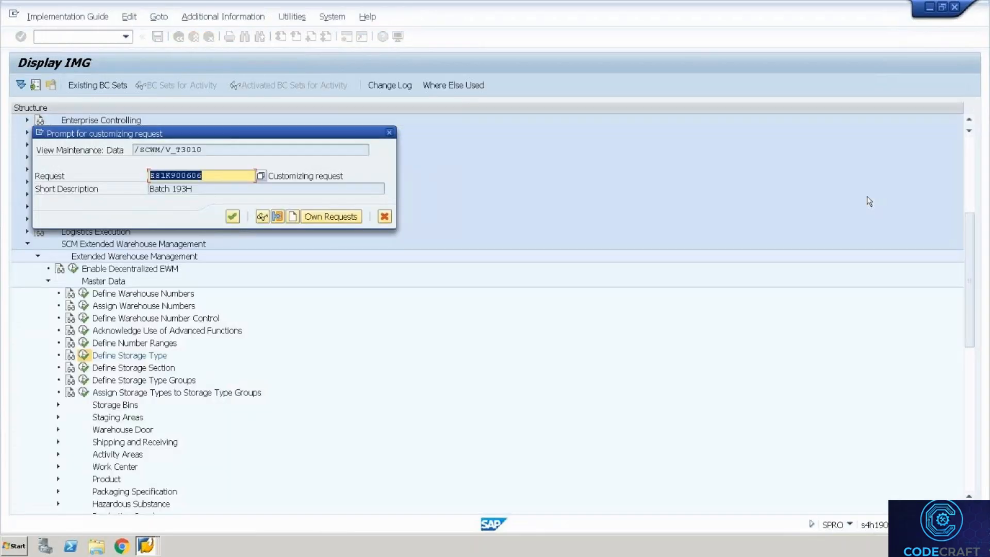
pyautogui.press('Return')
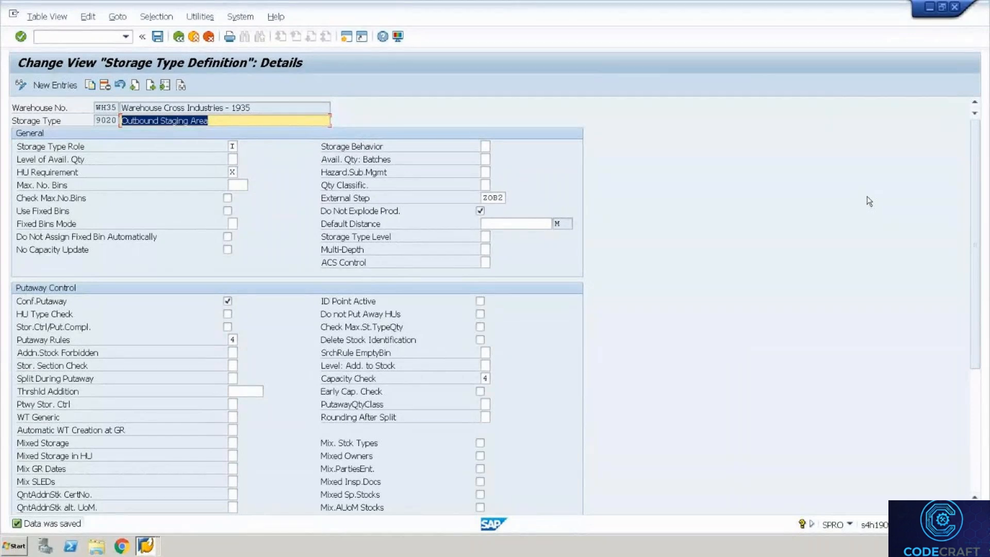
pyautogui.click(179, 42)
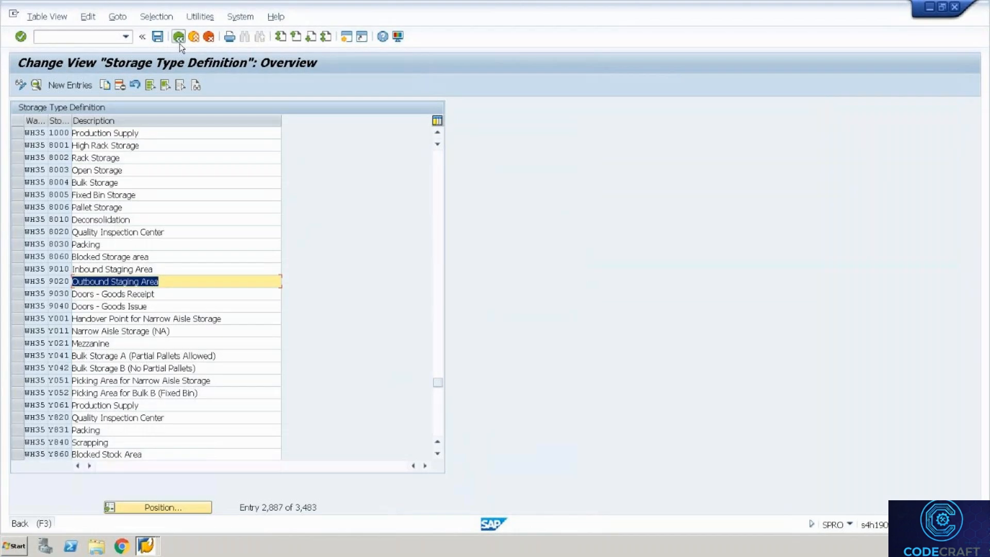
# Open Define Work Center under Master Data > Work Center and jump to warehouse WH35 entries.
pyautogui.click(179, 42)
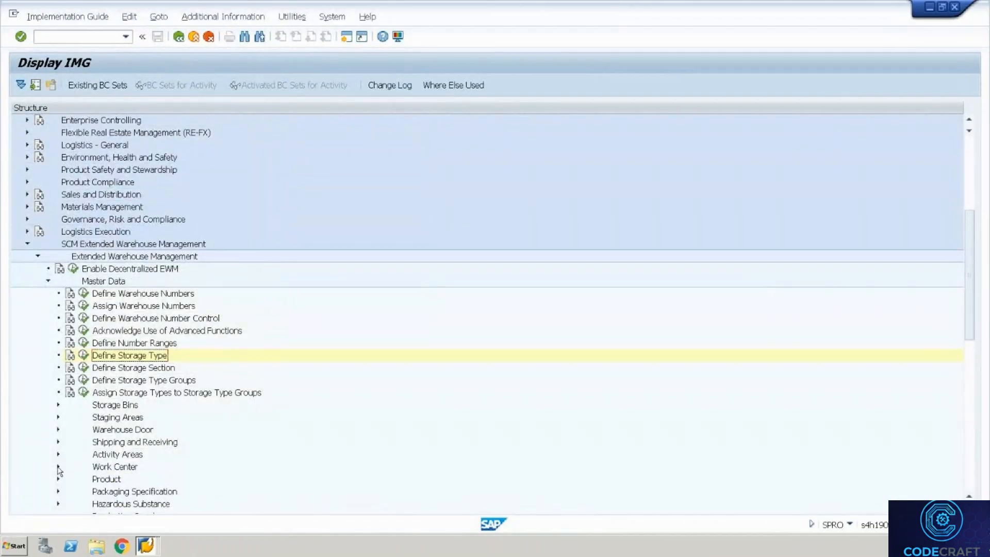
pyautogui.click(57, 467)
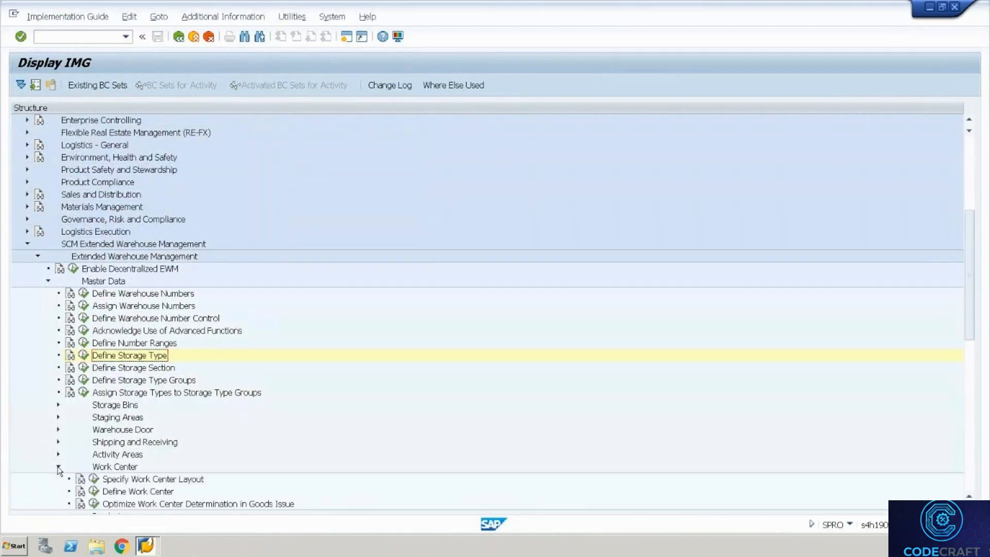
pyautogui.click(94, 490)
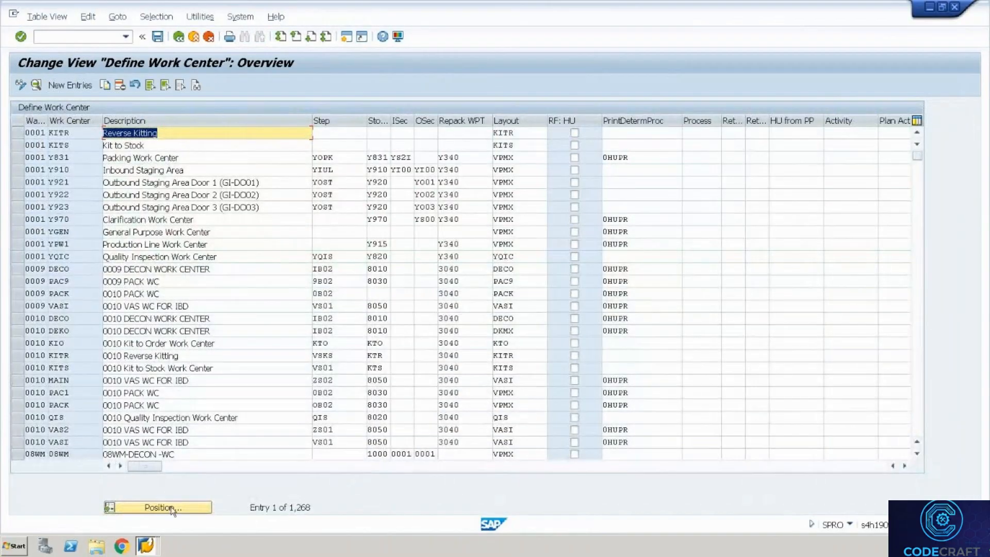
pyautogui.click(172, 508)
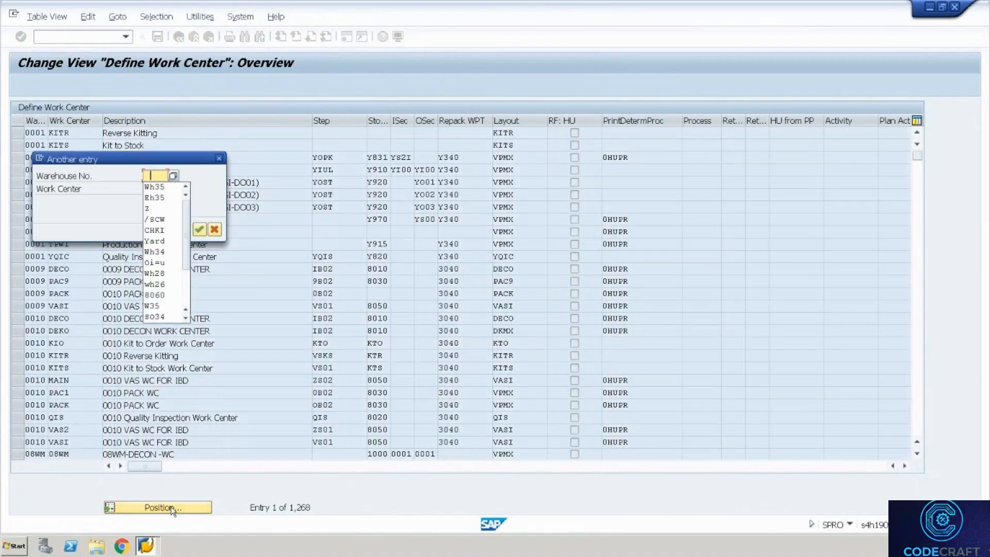
pyautogui.press('Down')
pyautogui.press('Return')
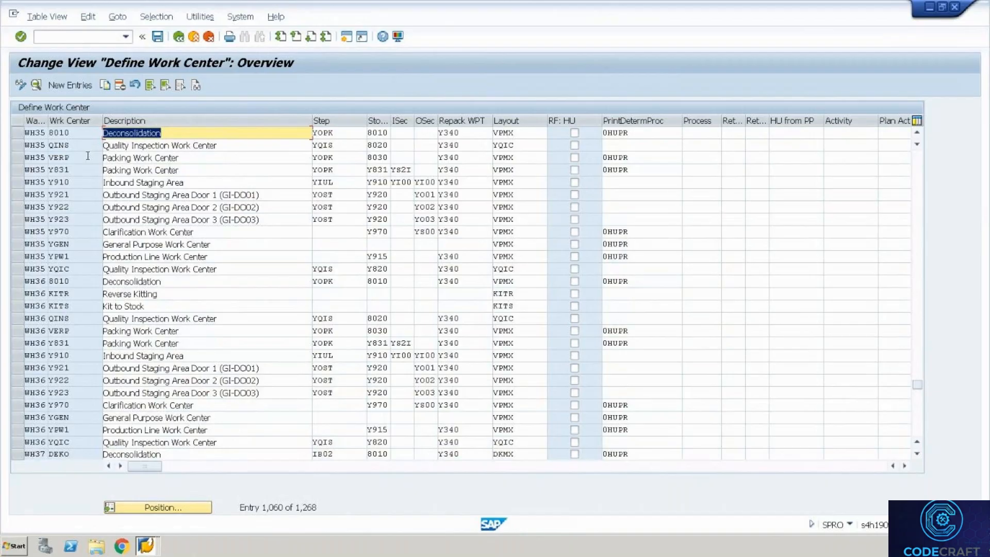
# Change work center VERP's external step from YOPK to ZOB2, save it, and bring up the datasheet.
pyautogui.doubleClick(88, 156)
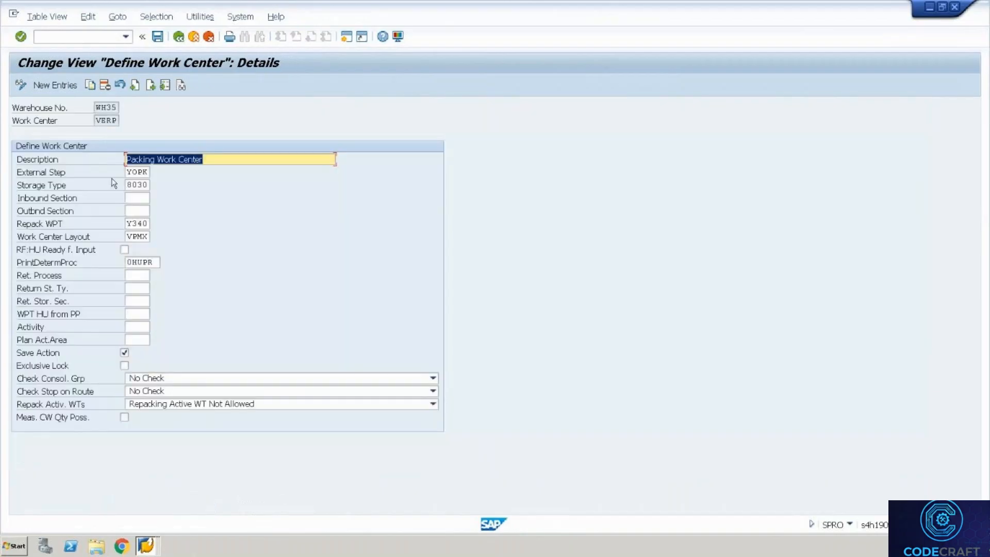
pyautogui.click(130, 185)
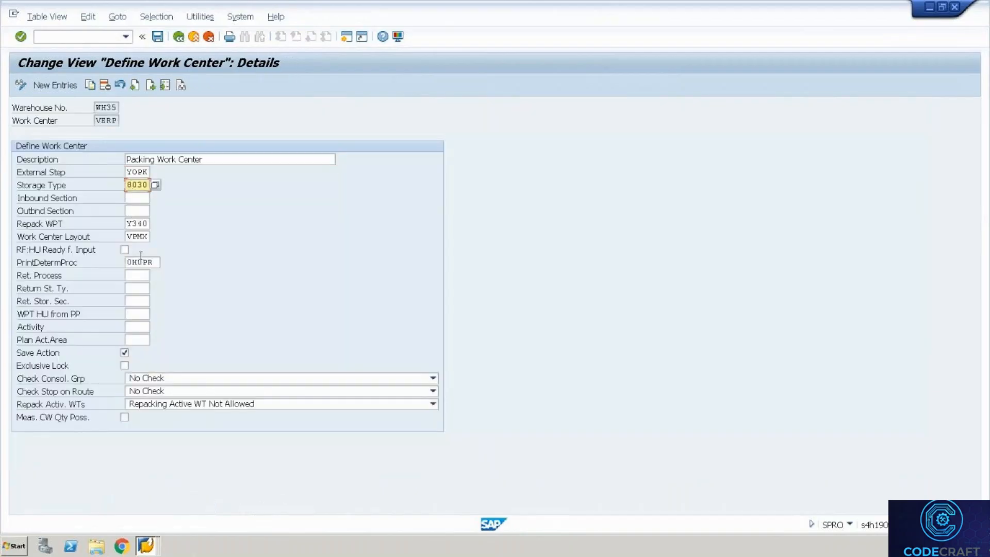
pyautogui.click(147, 233)
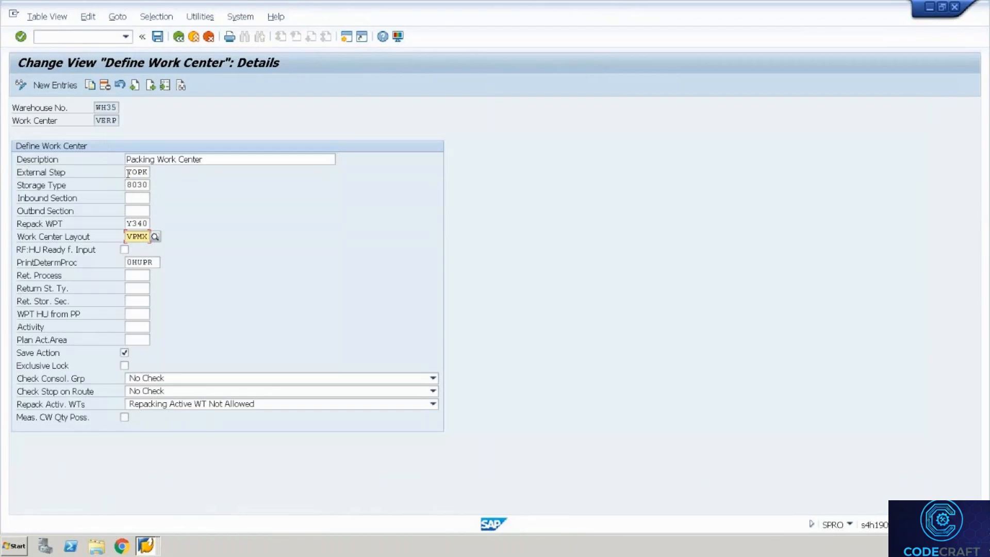
pyautogui.click(128, 171)
pyautogui.click(155, 172)
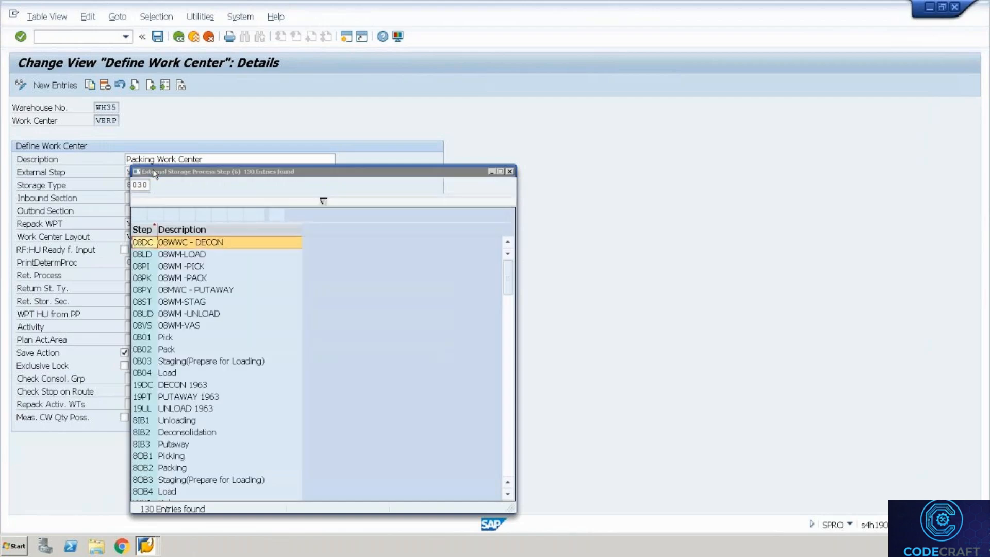
pyautogui.click(510, 175)
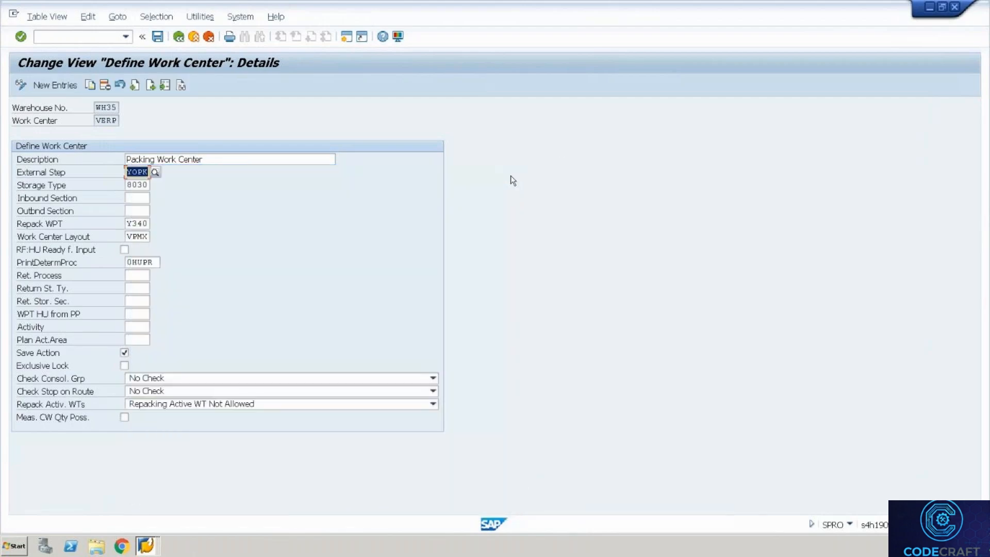
pyautogui.write('ZOB2')
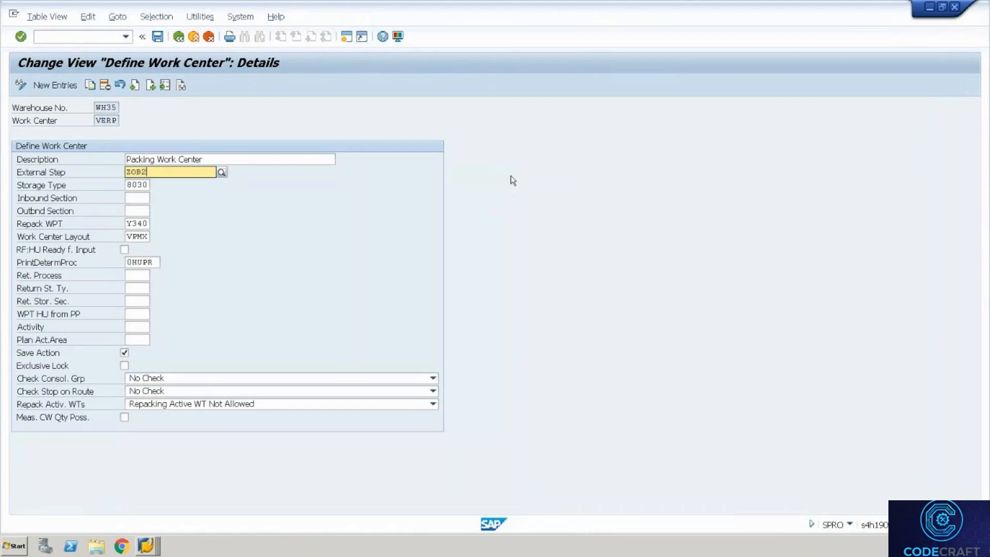
pyautogui.press('Return')
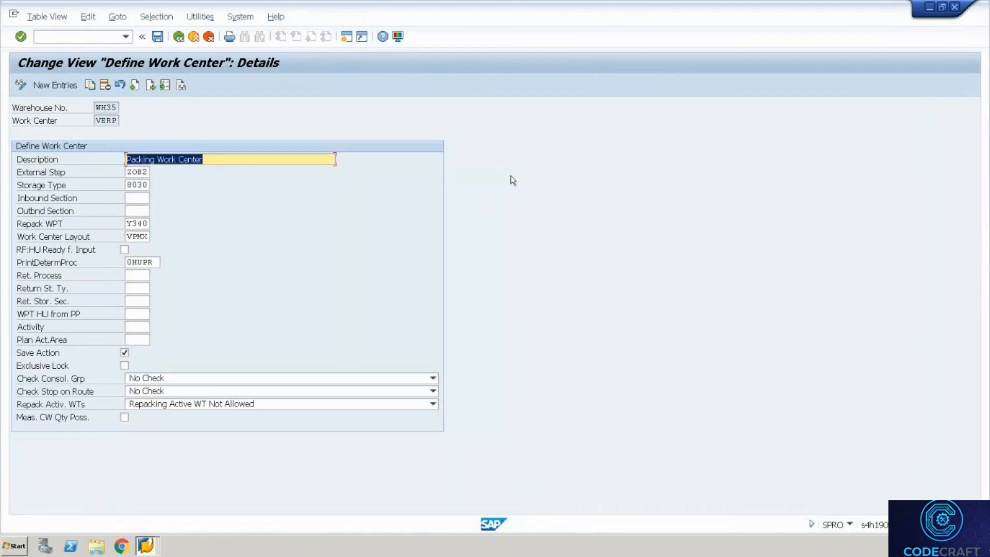
pyautogui.hotkey('ctrl', 's')
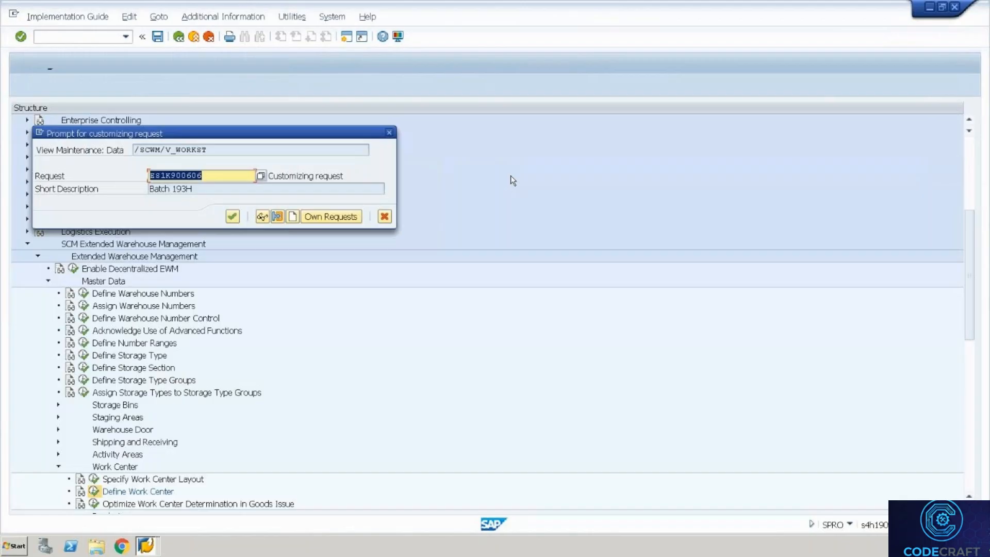
pyautogui.press('Return')
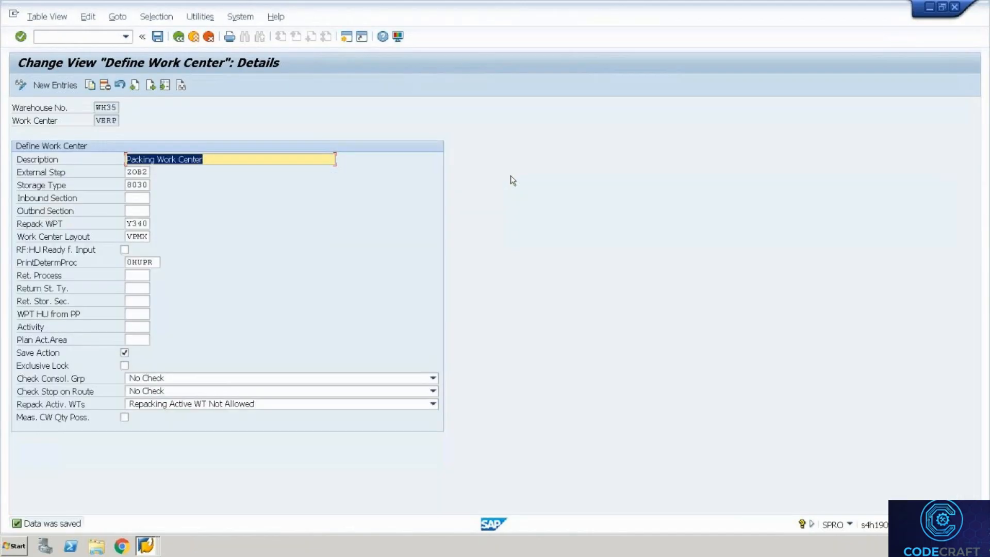
pyautogui.press('ctrl+alt+Break')
pyautogui.hotkey('alt', 'Tab')
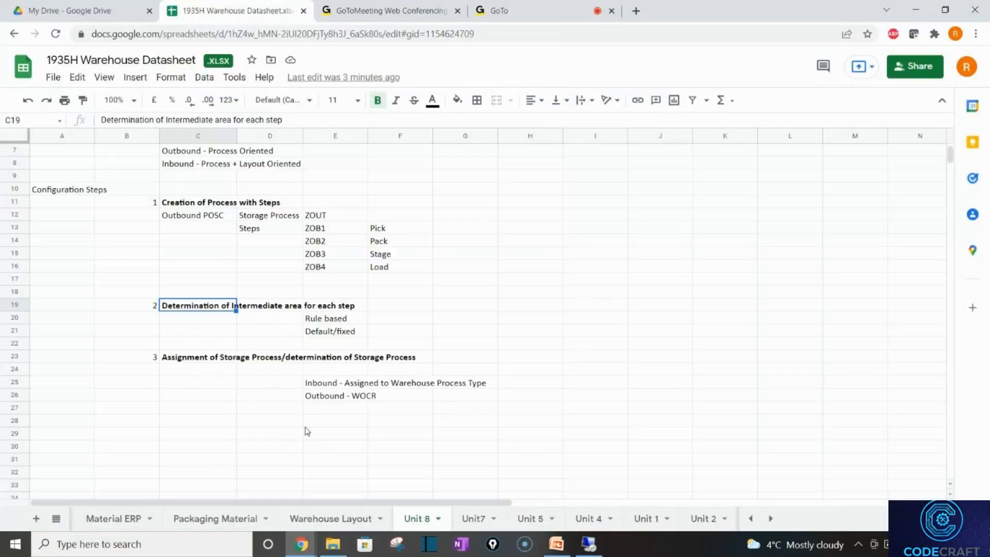
# Add item 4 with heading 'Additional Config' in B28 and C28 of the datasheet.
pyautogui.click(177, 438)
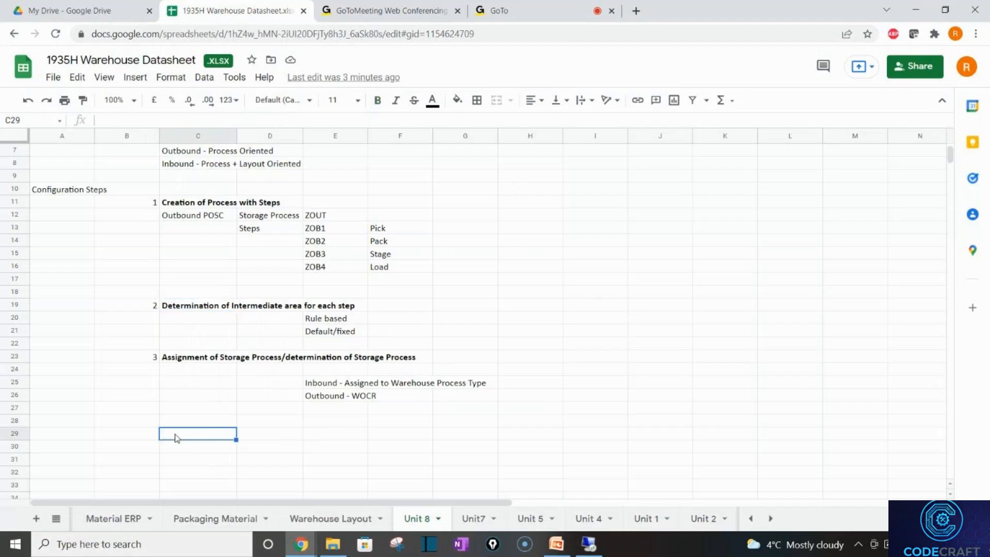
pyautogui.press('Up')
pyautogui.press('Left')
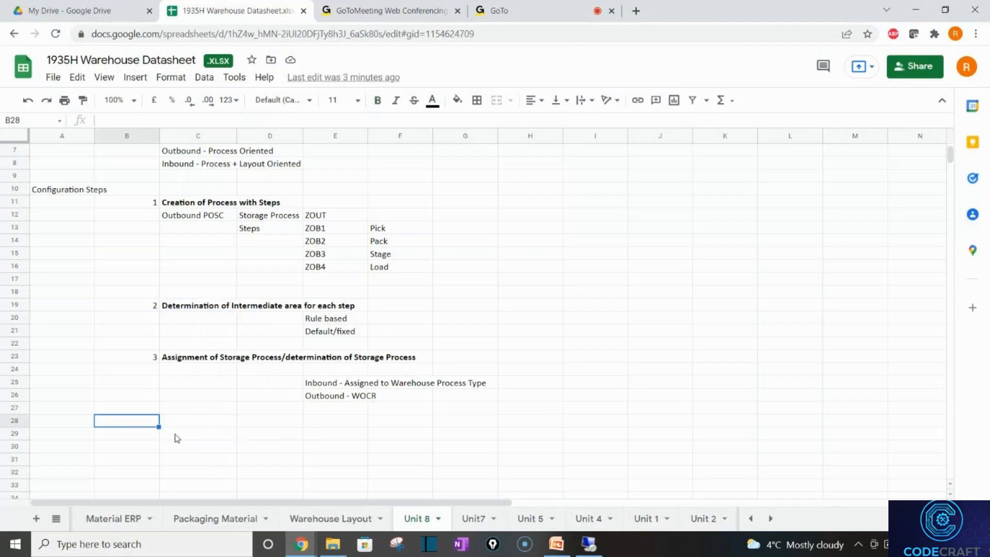
pyautogui.write('4')
pyautogui.press('Tab')
pyautogui.write('Add')
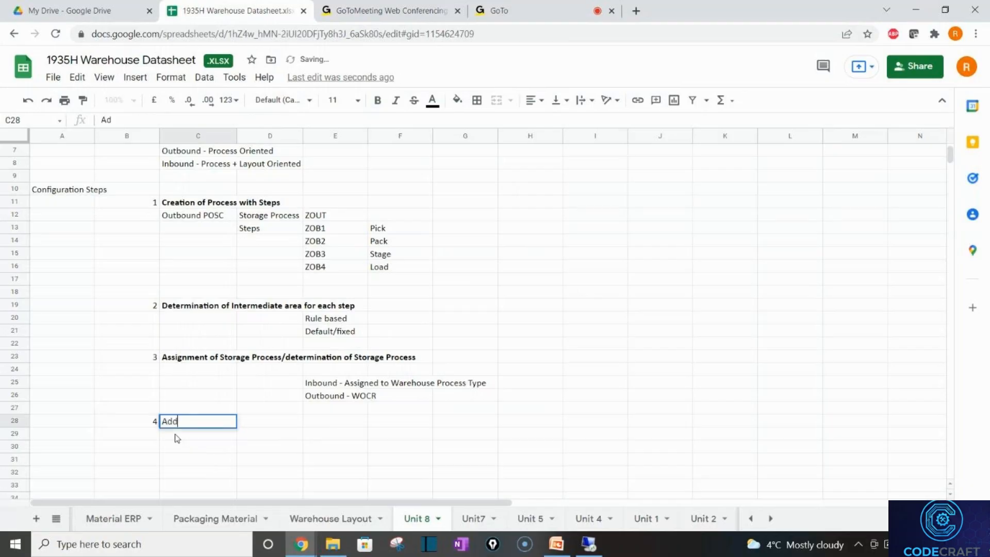
pyautogui.write('itional')
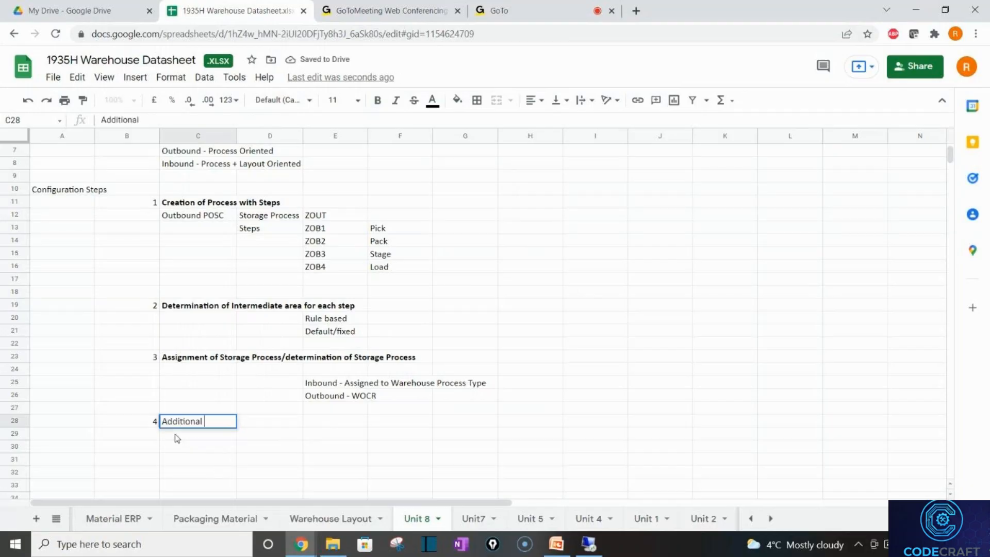
pyautogui.write(' Config')
pyautogui.press('Tab')
# Write the note 'Assign Step to 9020' in D29.
pyautogui.press('Down')
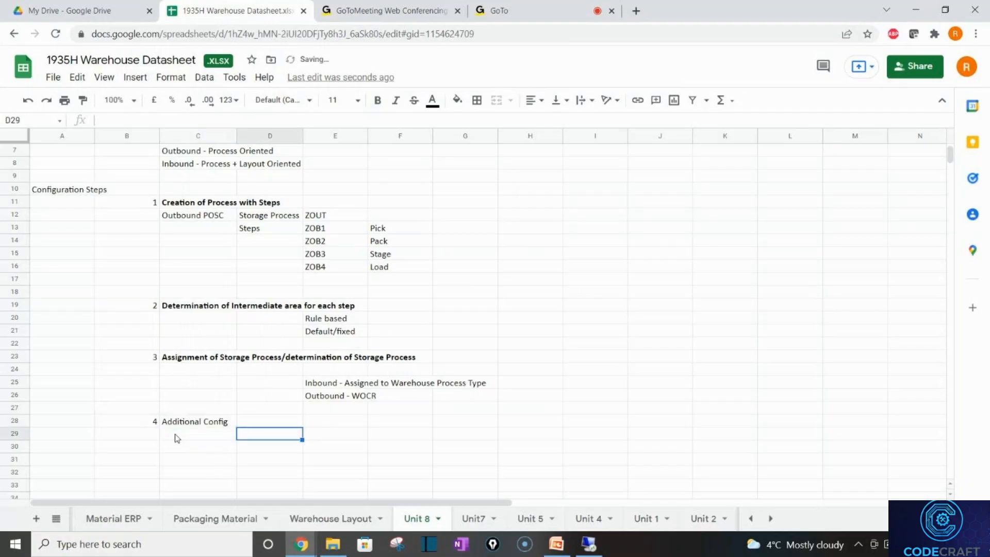
pyautogui.click(177, 437)
pyautogui.press('Right')
pyautogui.write('assign Ste')
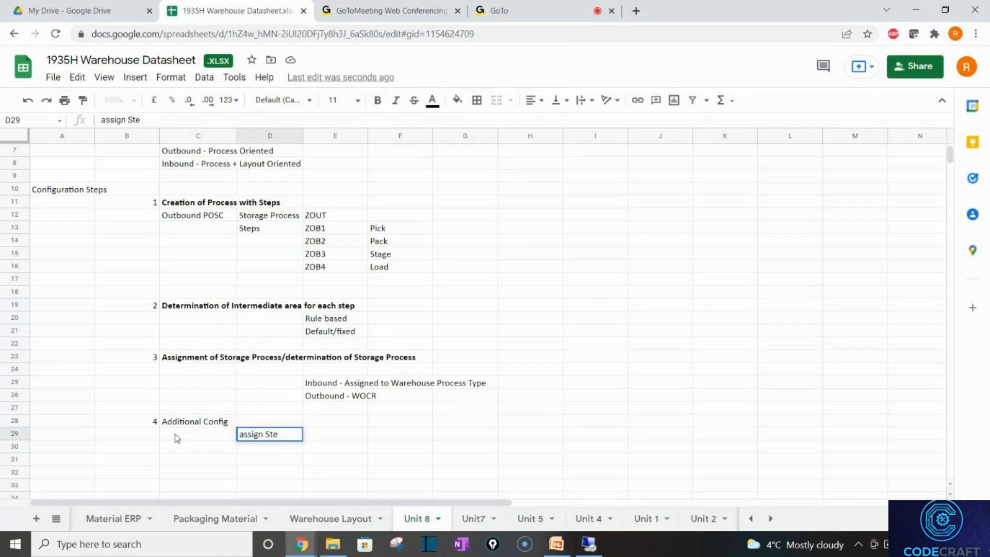
pyautogui.hotkey('ctrl', 'a')
pyautogui.press('BackSpace')
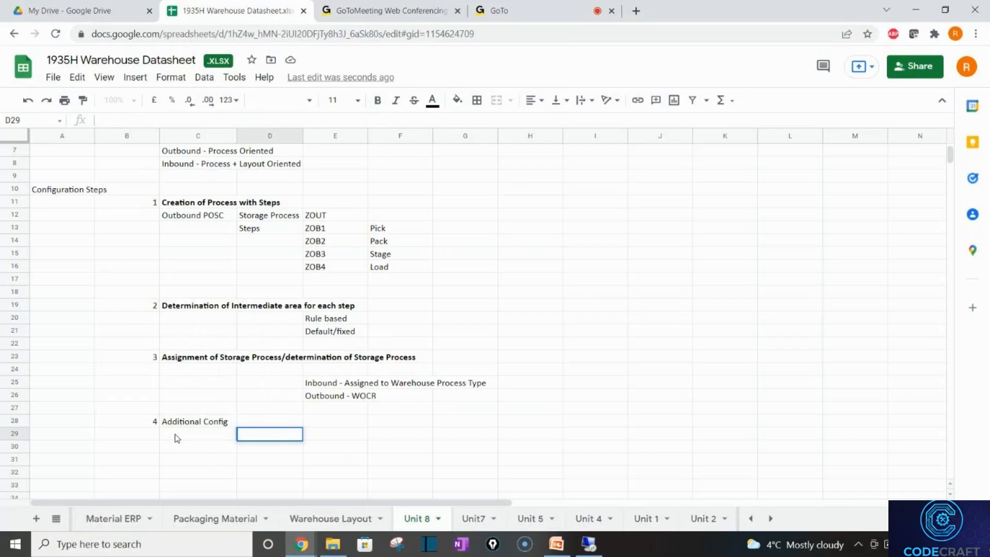
pyautogui.write('Assign Step to')
pyautogui.press('BackSpace')
pyautogui.write('o')
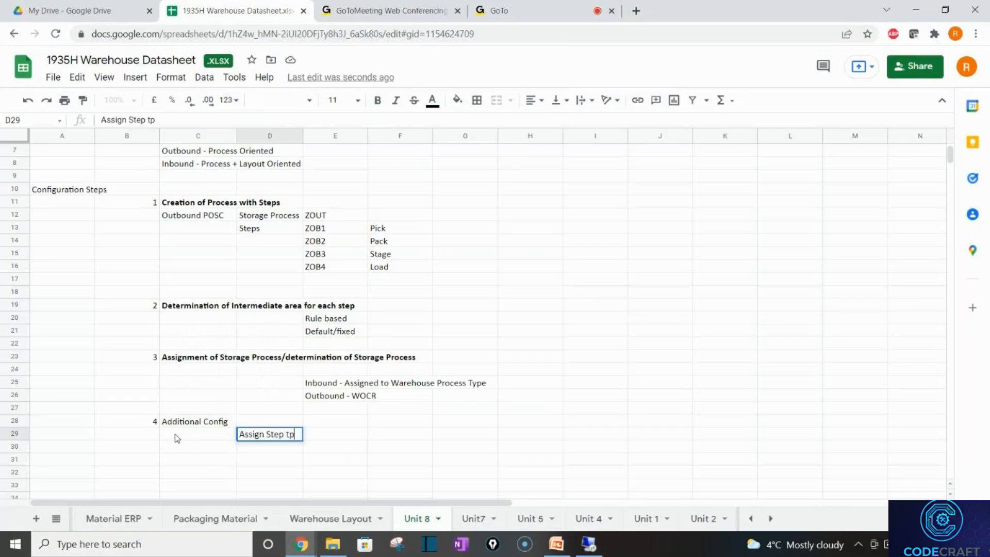
pyautogui.press('BackSpace')
pyautogui.write('o 9020')
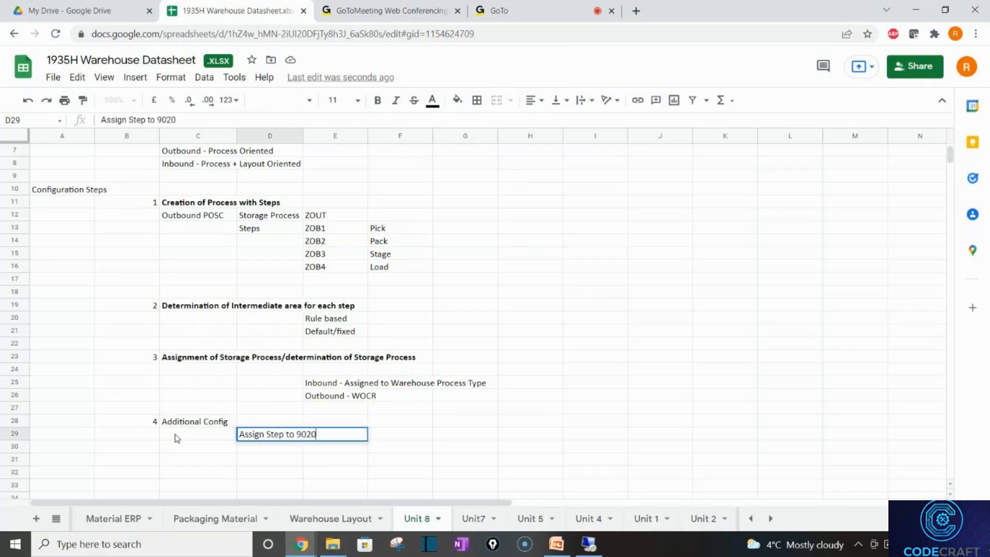
pyautogui.press('Return')
# Write the note 'Assign step to VERP Work Center' in D30 and return to SAP.
pyautogui.press('Right')
pyautogui.write('A')
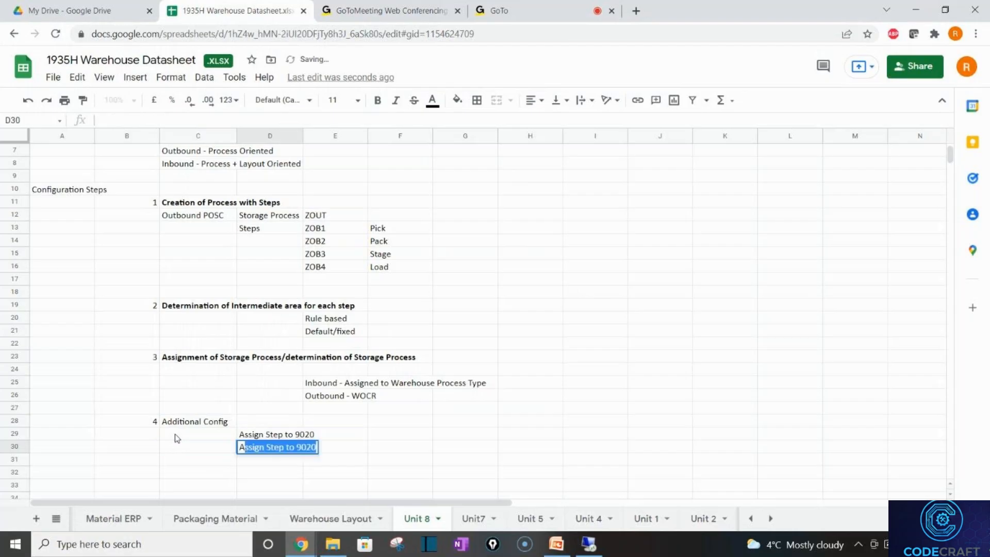
pyautogui.write('ssign st')
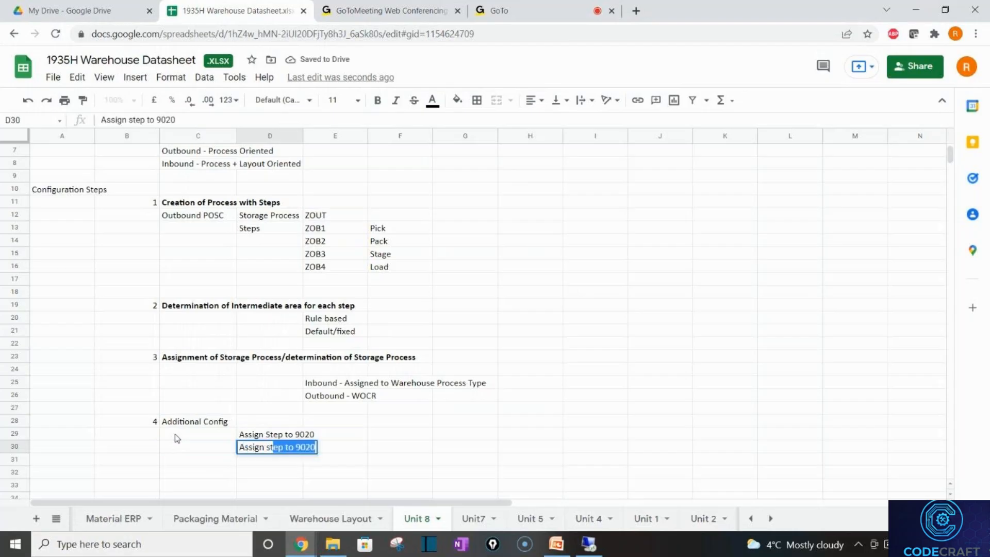
pyautogui.write('ep to ')
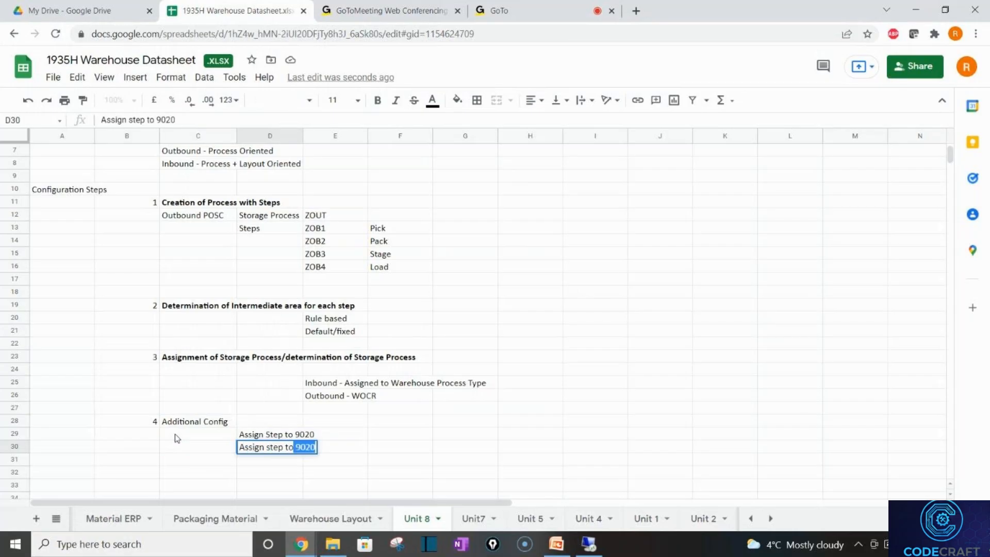
pyautogui.write('VER')
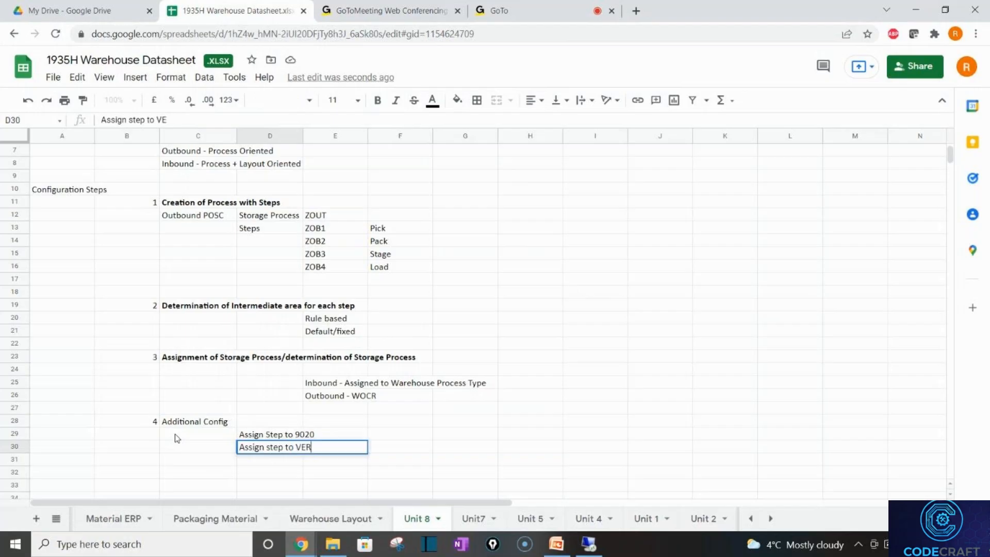
pyautogui.write('P Work Center')
pyautogui.press('Return')
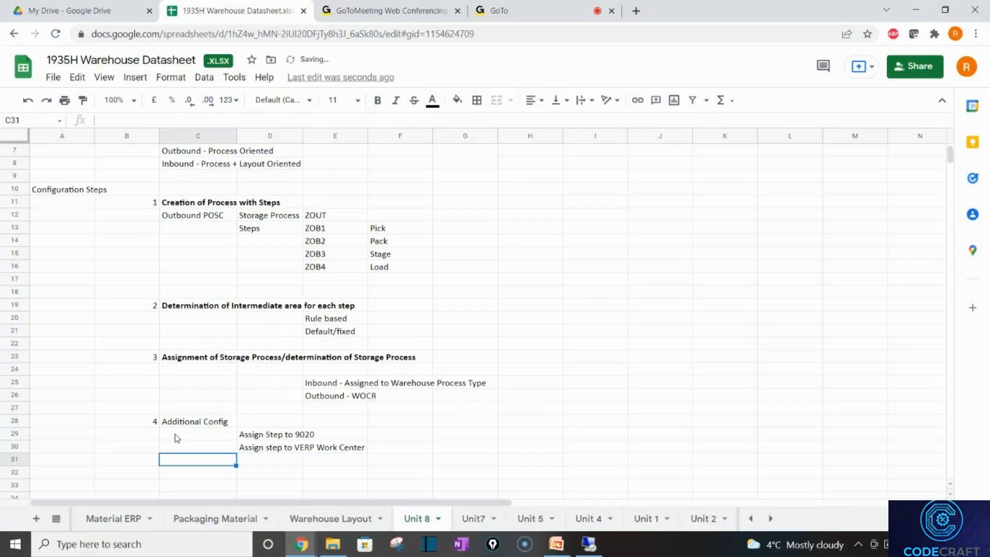
pyautogui.hotkey('alt', 'Tab')
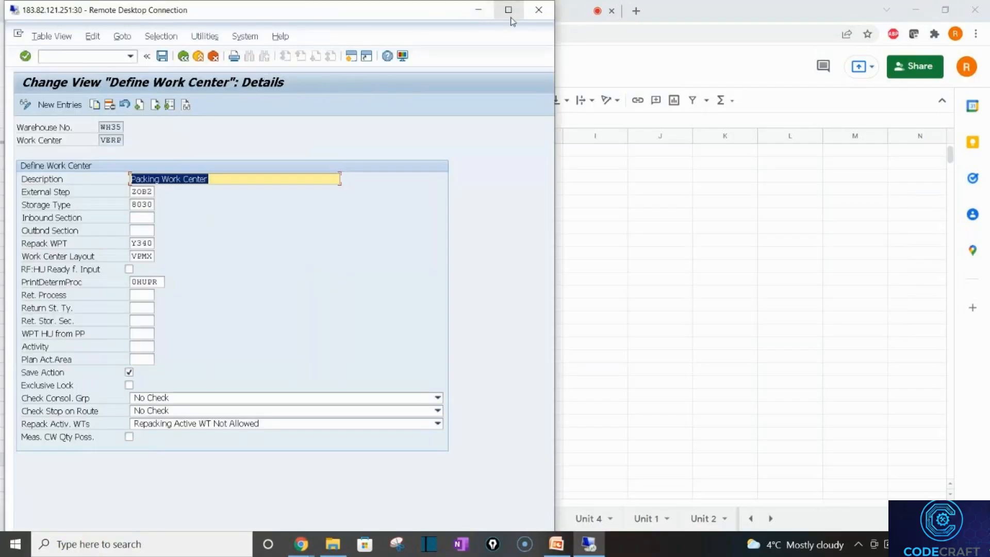
# Dismiss the maximum-sessions notice and exit the Warehouse Management Monitor.
pyautogui.click(509, 15)
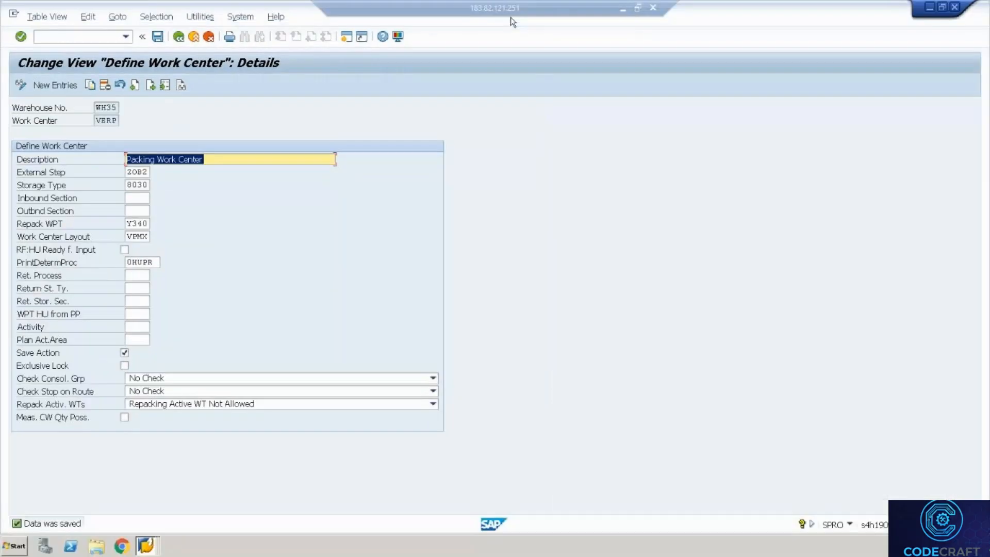
pyautogui.click(158, 36)
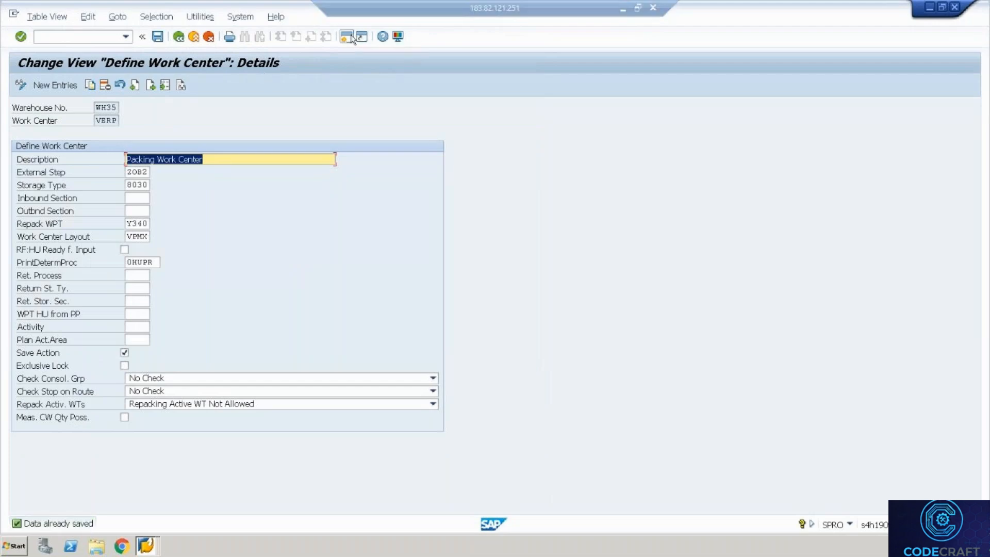
pyautogui.click(350, 37)
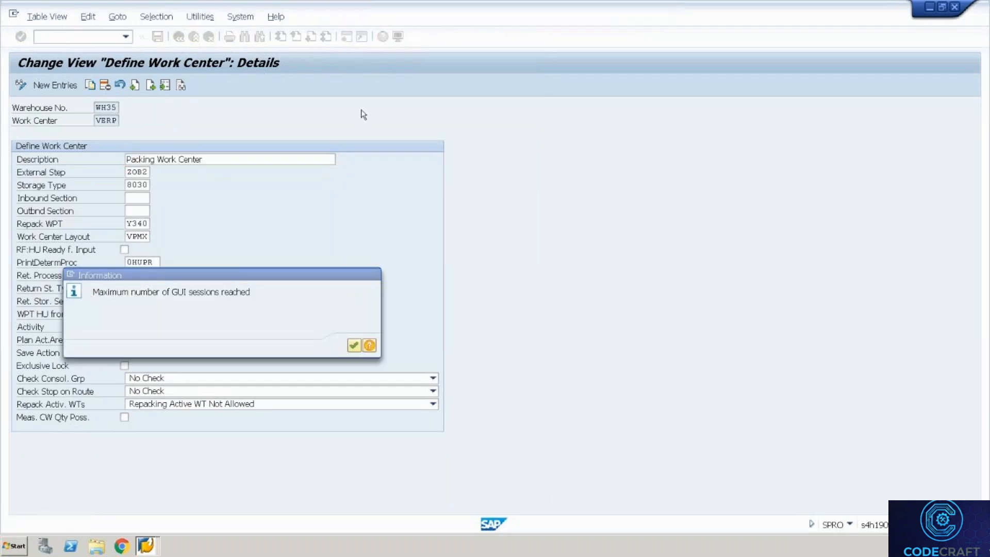
pyautogui.press('Return')
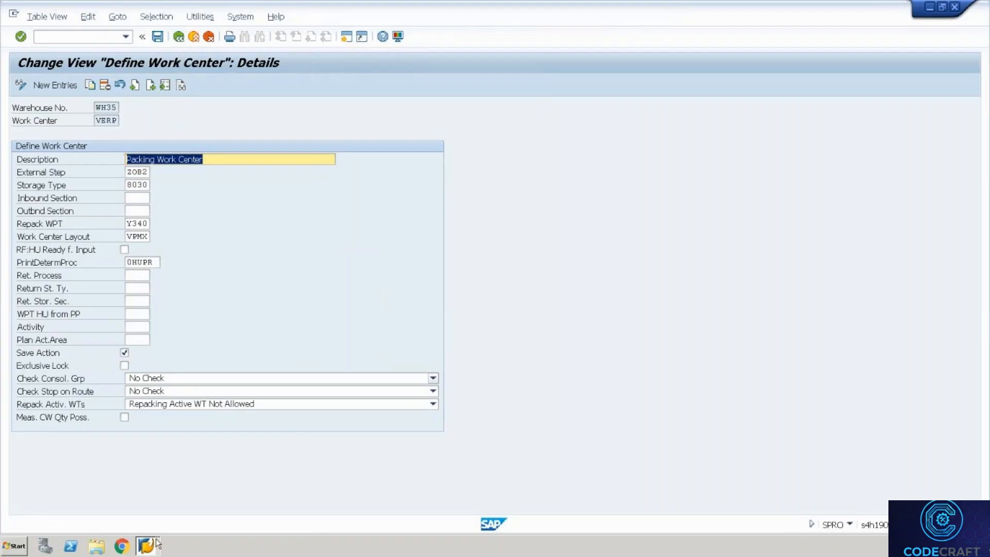
pyautogui.click(155, 543)
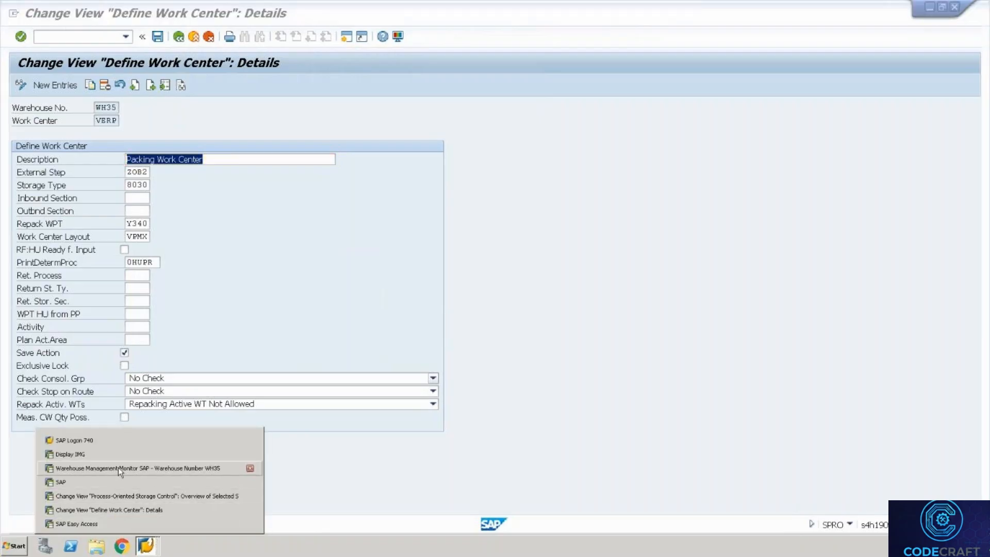
pyautogui.click(119, 467)
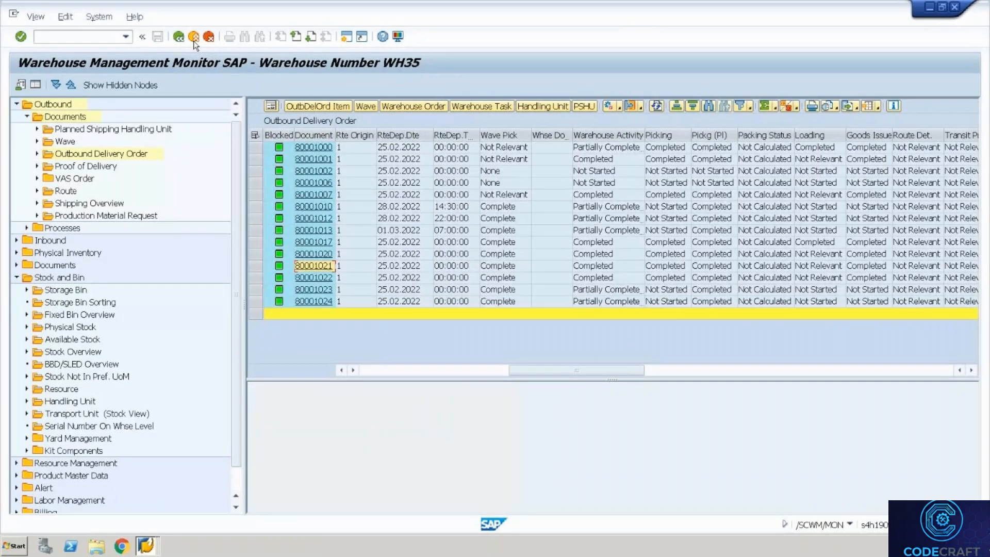
pyautogui.click(193, 40)
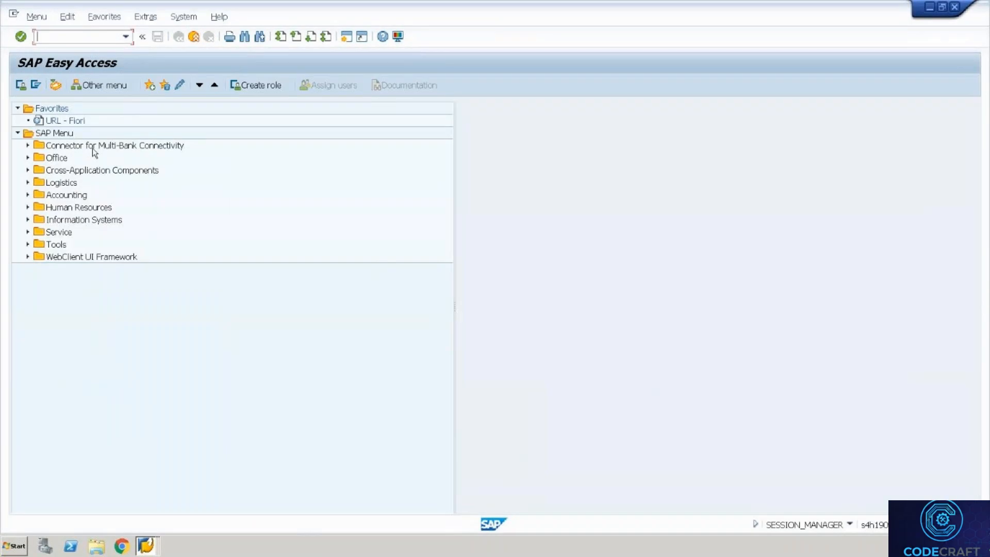
# Start /SCWM/TWORKST from Logistics > SCM EWM > EWM > Master Data > Work Center.
pyautogui.click(28, 183)
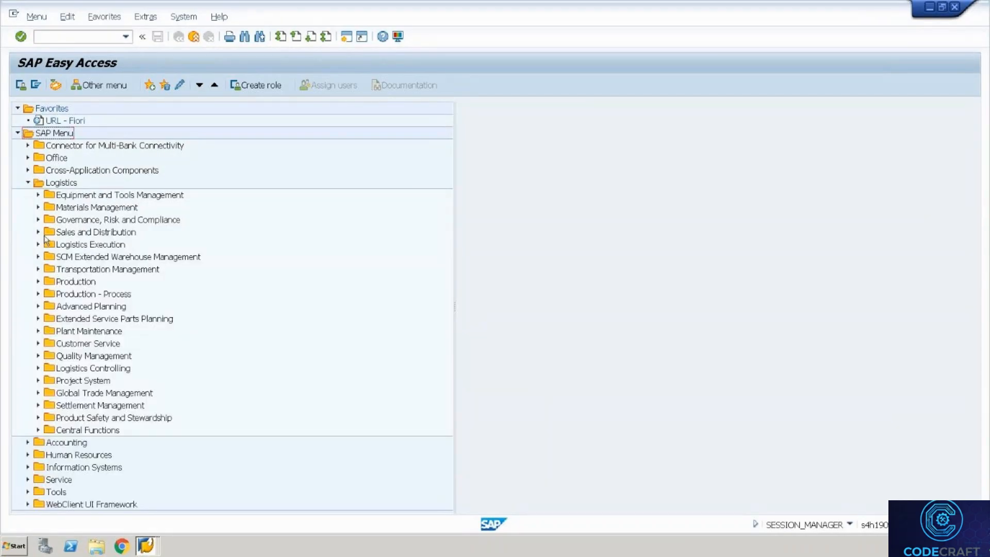
pyautogui.click(37, 257)
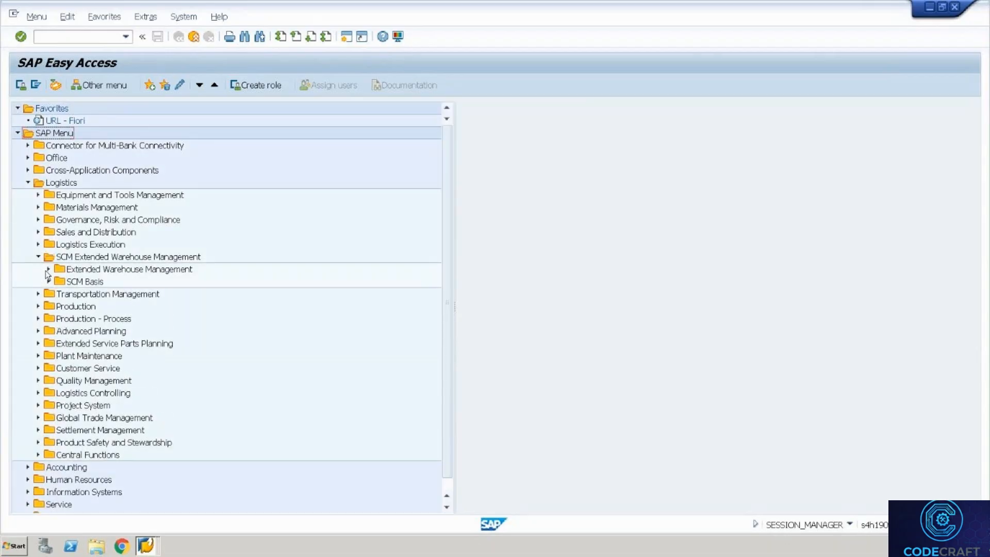
pyautogui.click(48, 269)
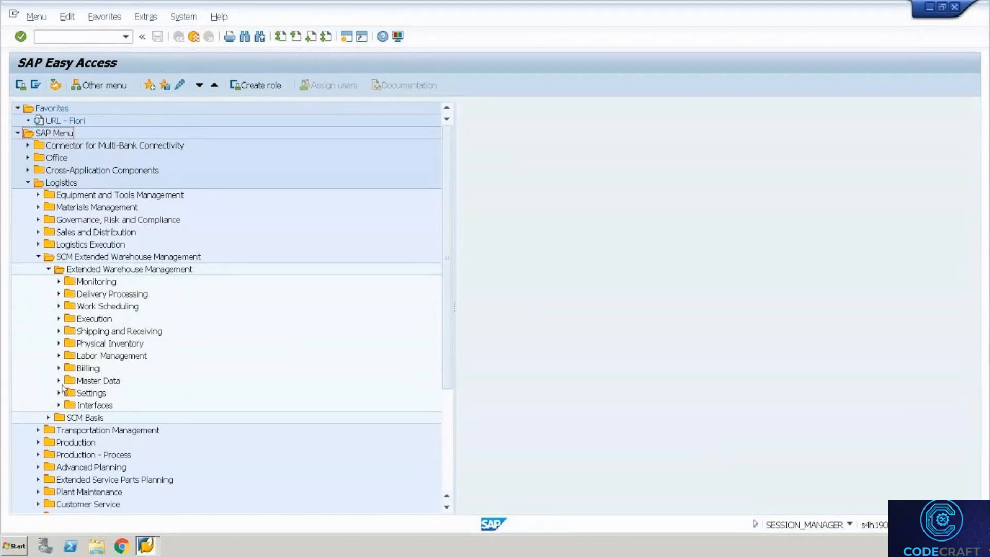
pyautogui.click(57, 381)
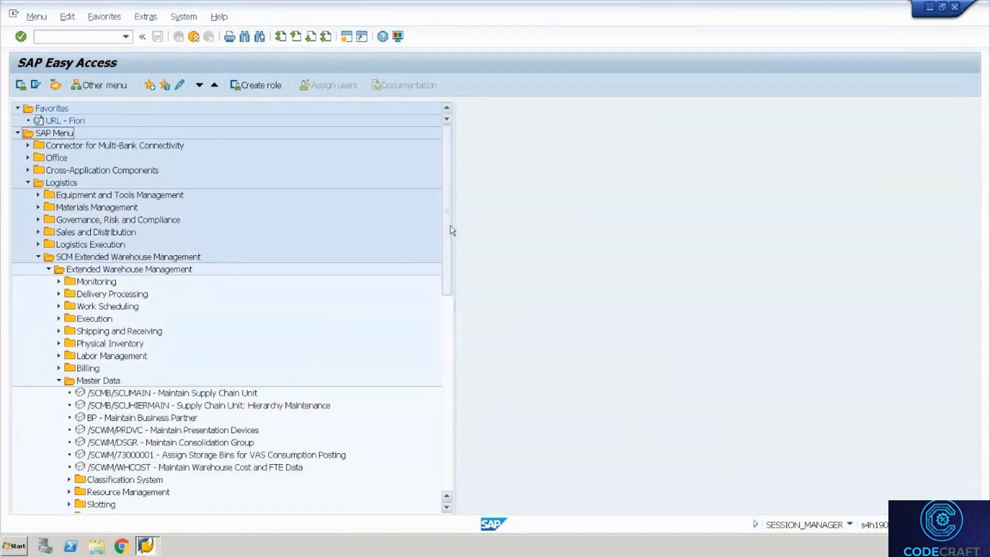
pyautogui.scroll(-1, 449, 242)
pyautogui.scroll(-3, 446, 259)
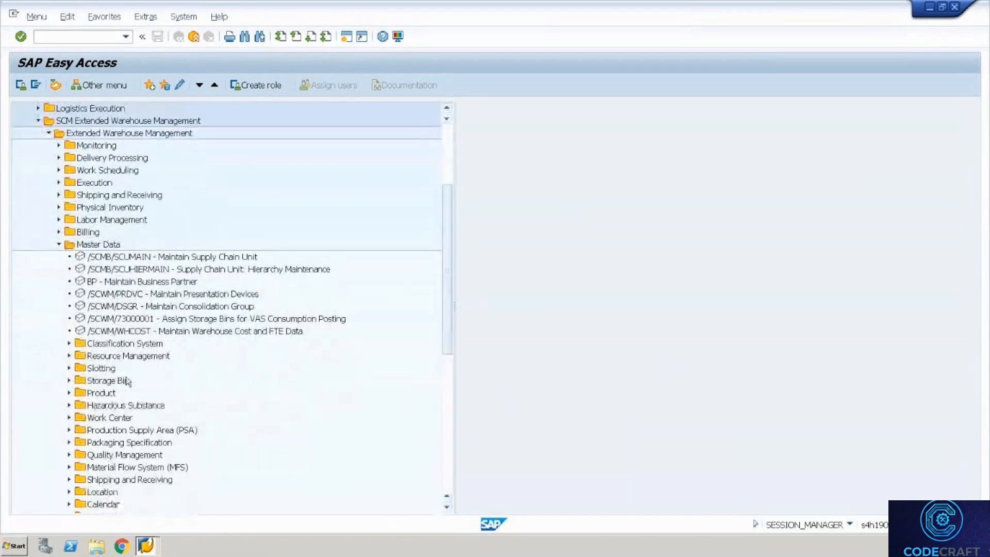
pyautogui.click(69, 417)
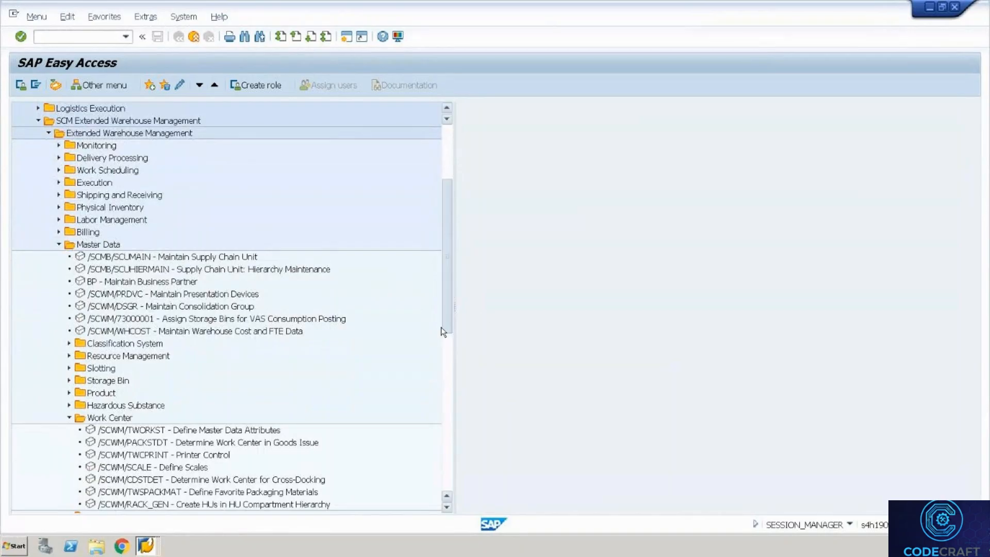
pyautogui.scroll(-3, 441, 327)
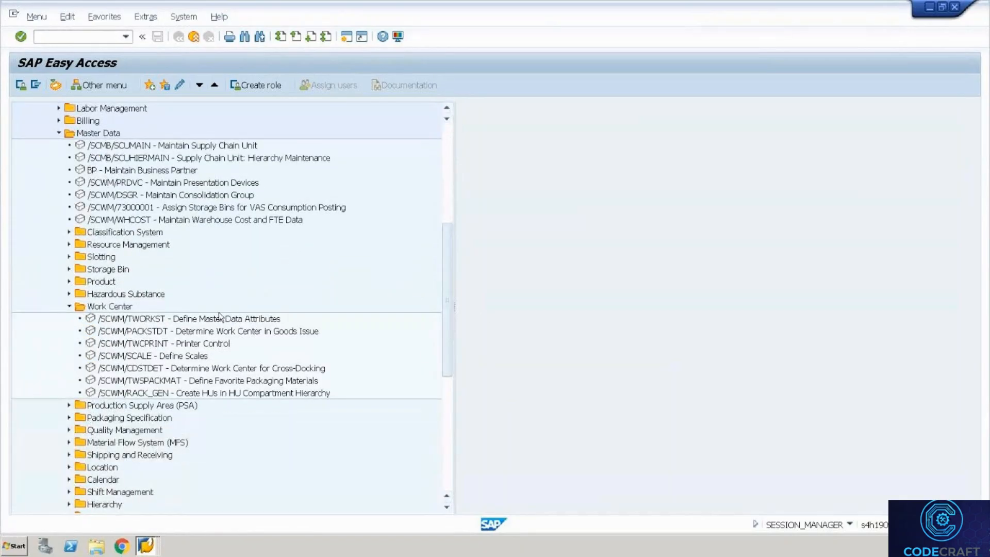
pyautogui.doubleClick(219, 319)
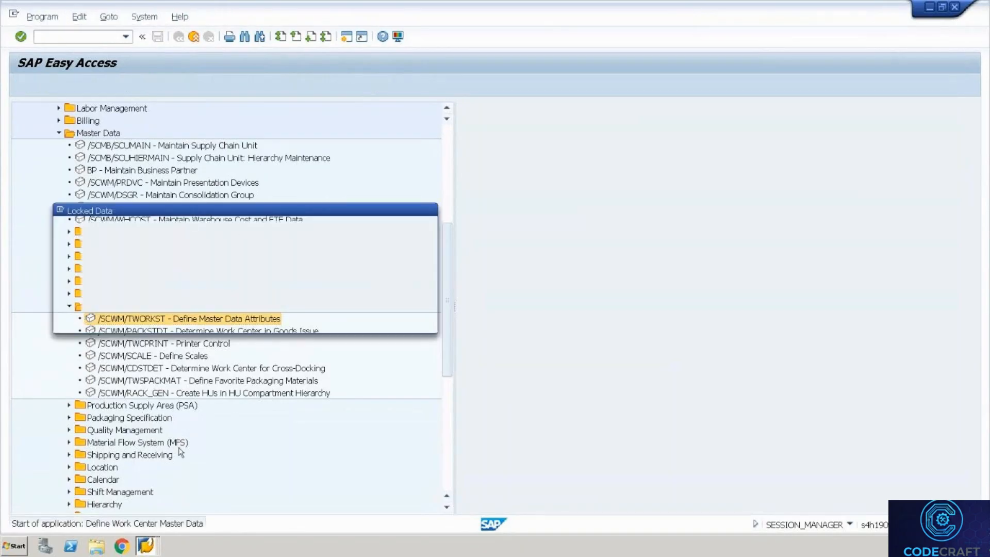
# Close the old Define Work Center window, decline the locked data, and rerun /SCWM/TWORKST.
pyautogui.click(156, 542)
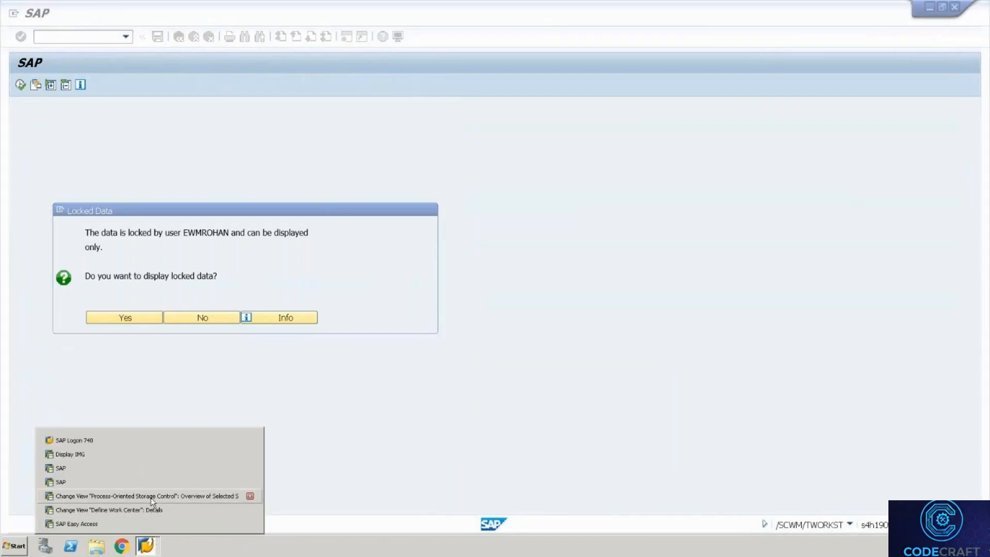
pyautogui.click(248, 511)
pyautogui.click(207, 318)
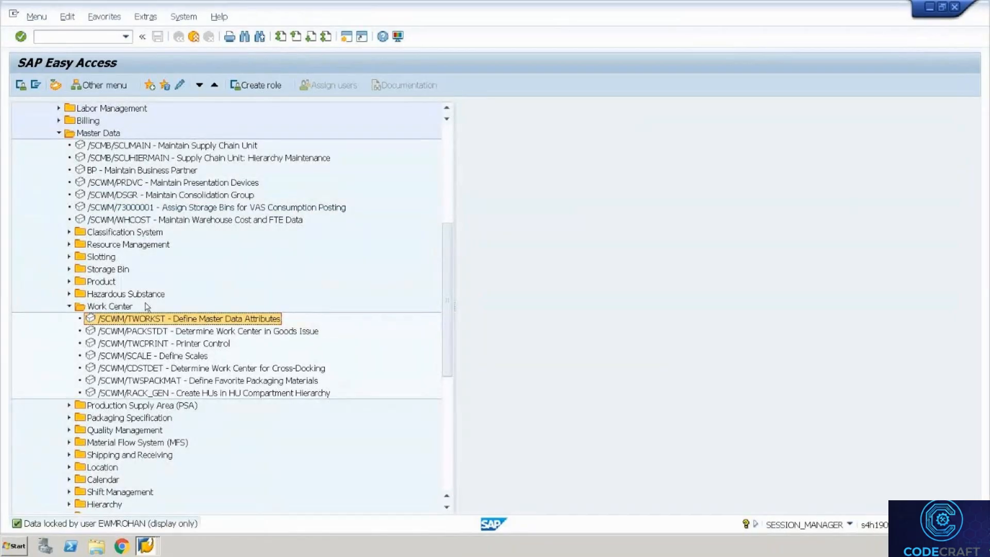
pyautogui.doubleClick(149, 317)
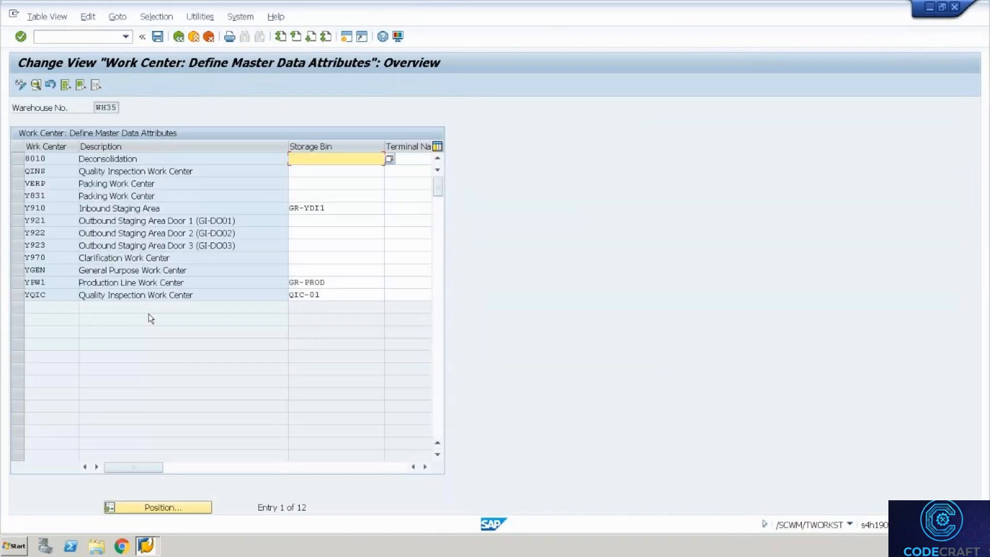
# Enter storage bin PACKING for work center VERP and save, then return to the datasheet.
pyautogui.click(302, 184)
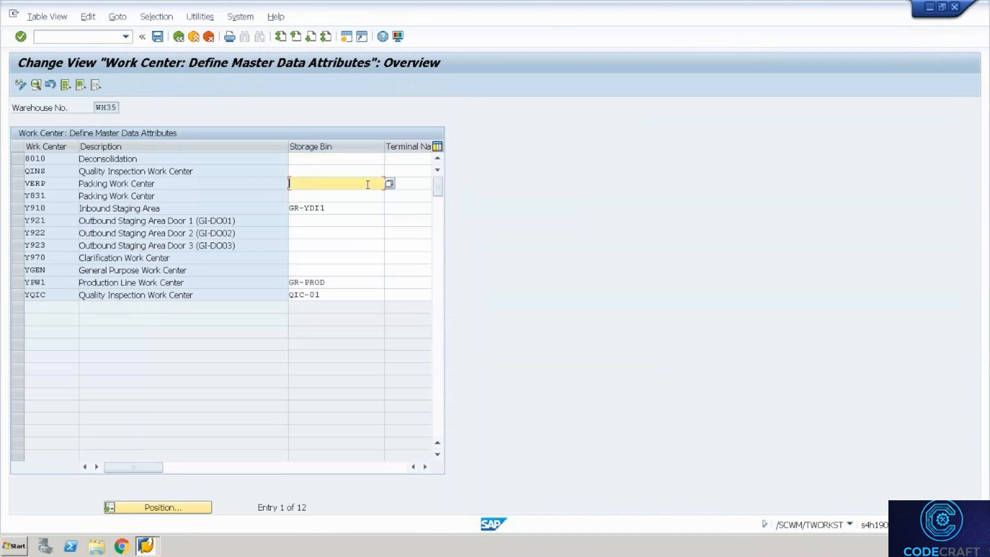
pyautogui.write('PACKING')
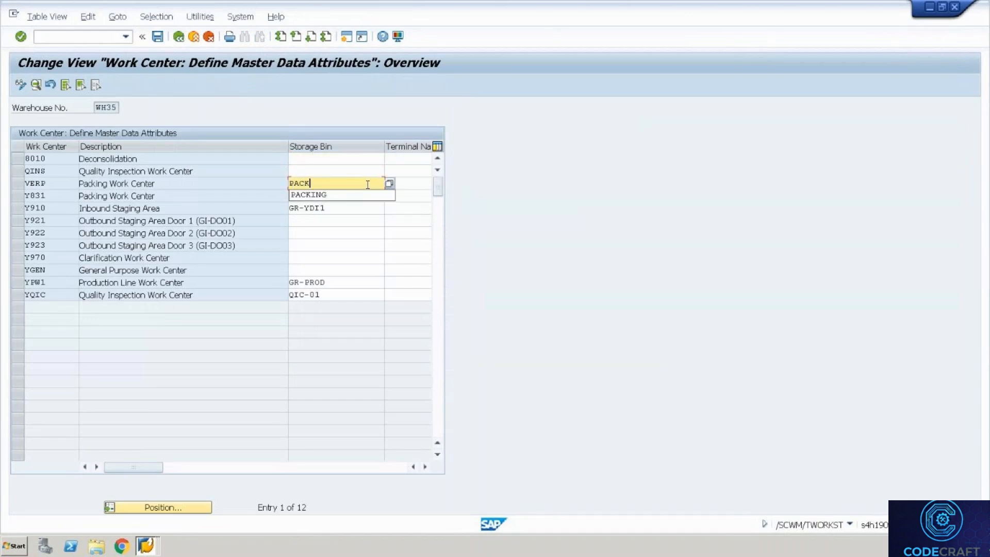
pyautogui.press('Return')
pyautogui.press('Return')
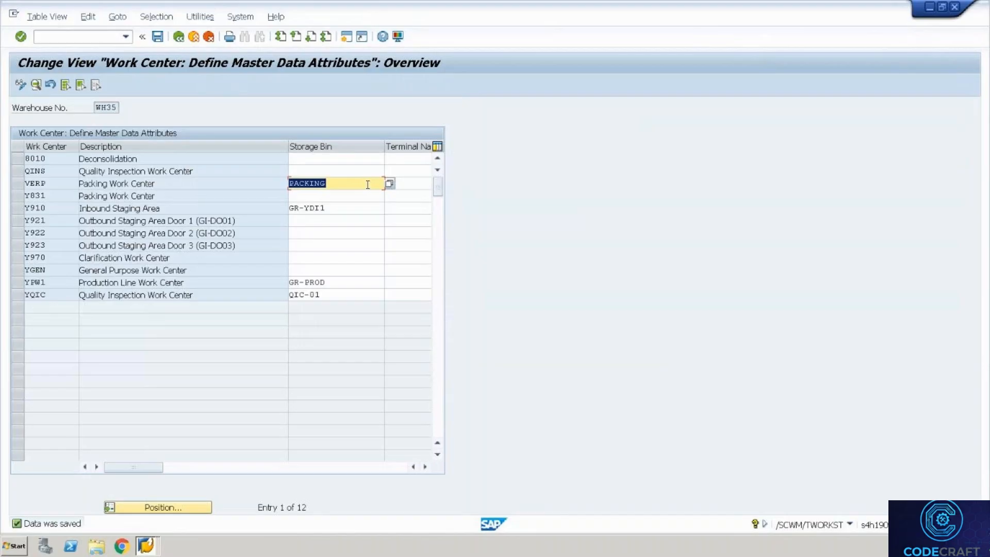
pyautogui.press('ctrl+alt+Break')
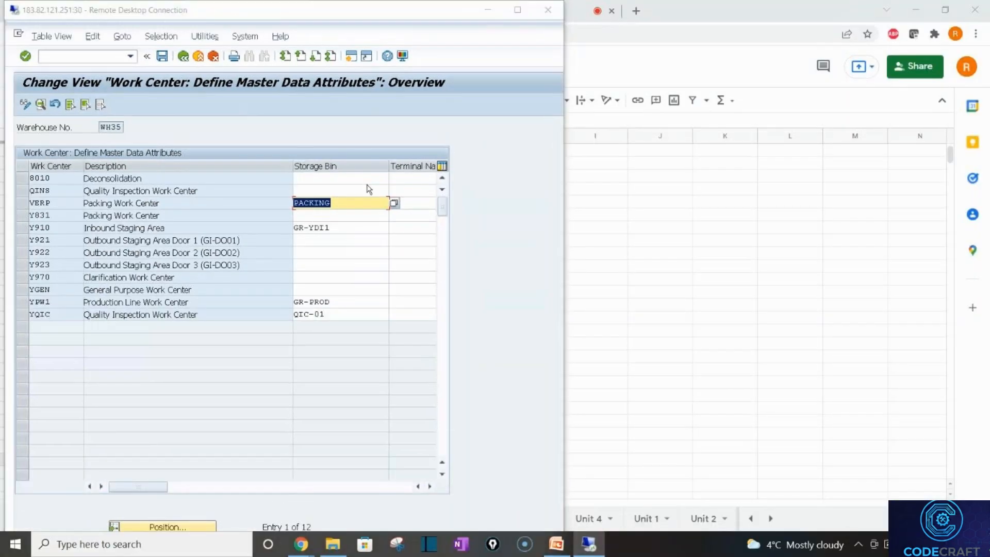
pyautogui.hotkey('alt', 'Tab')
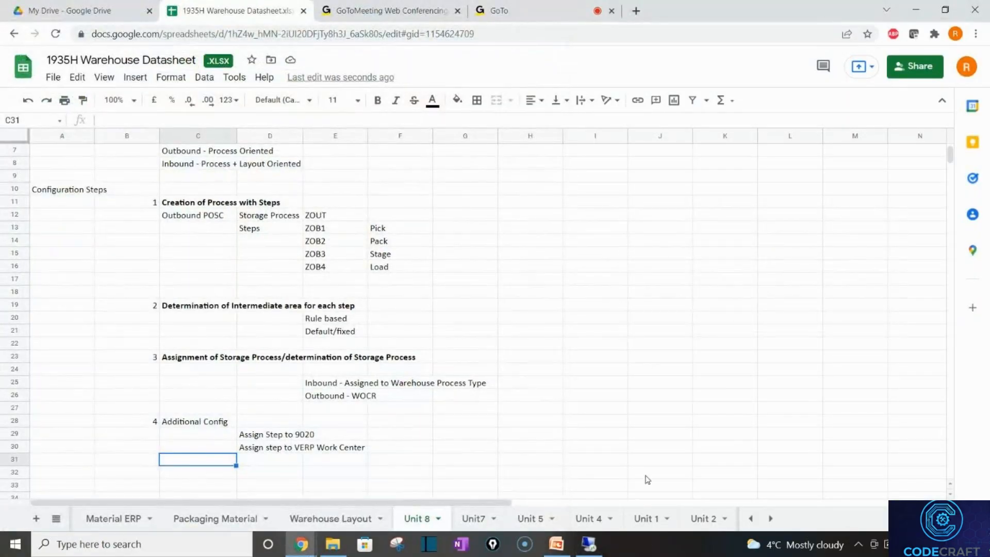
# Close the Delivery Integration presentation and open Storage Control from the Unit 8 - Storage Control folder.
pyautogui.click(556, 544)
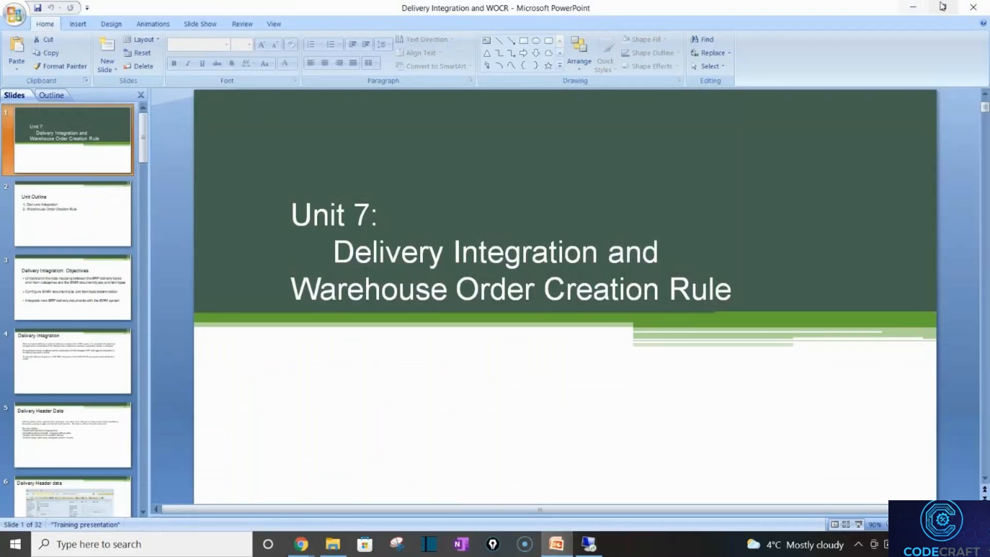
pyautogui.click(973, 7)
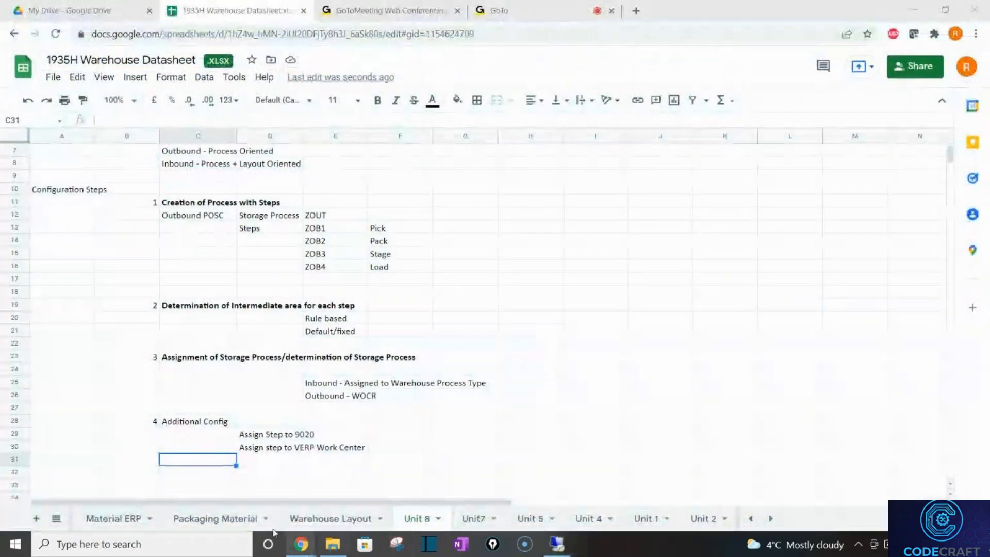
pyautogui.moveTo(300, 545)
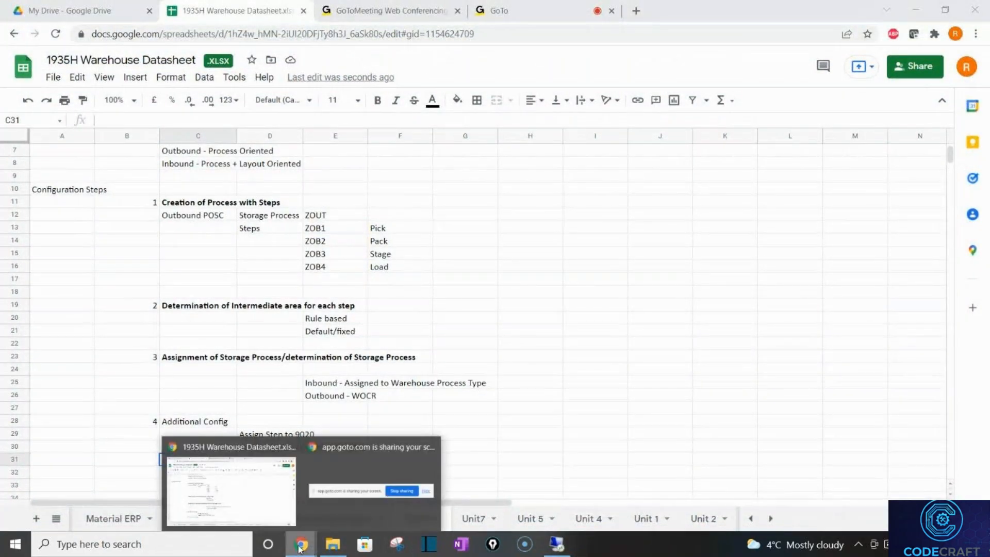
pyautogui.click(333, 543)
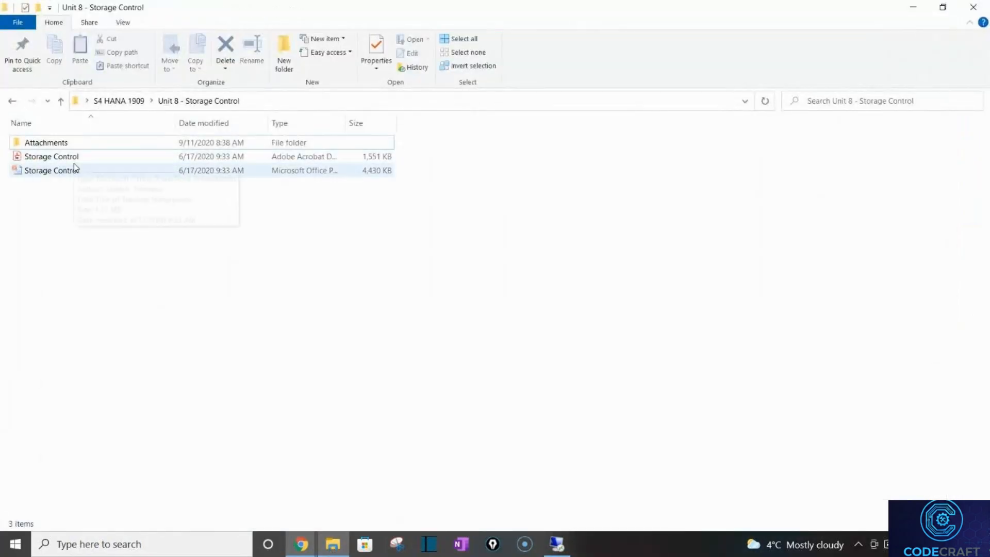
pyautogui.doubleClick(74, 169)
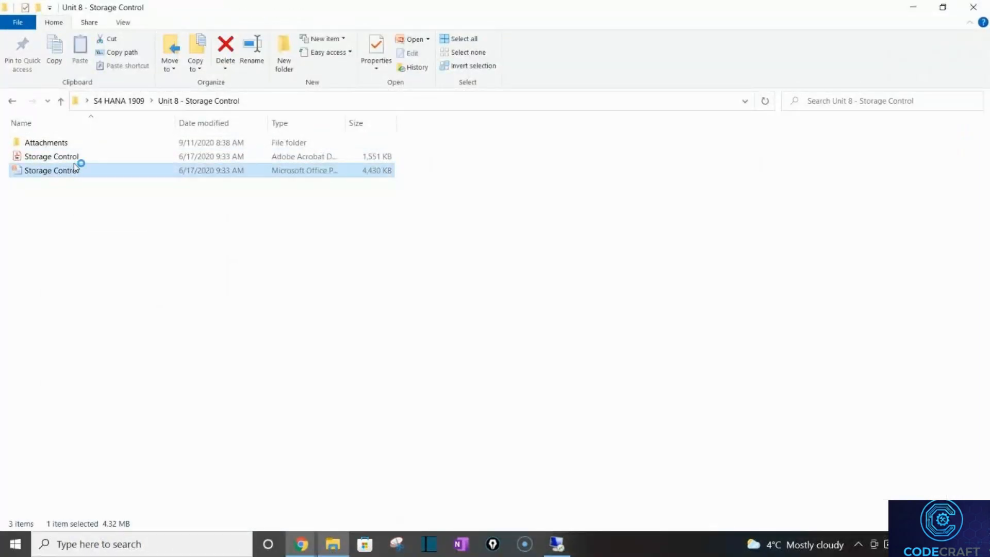
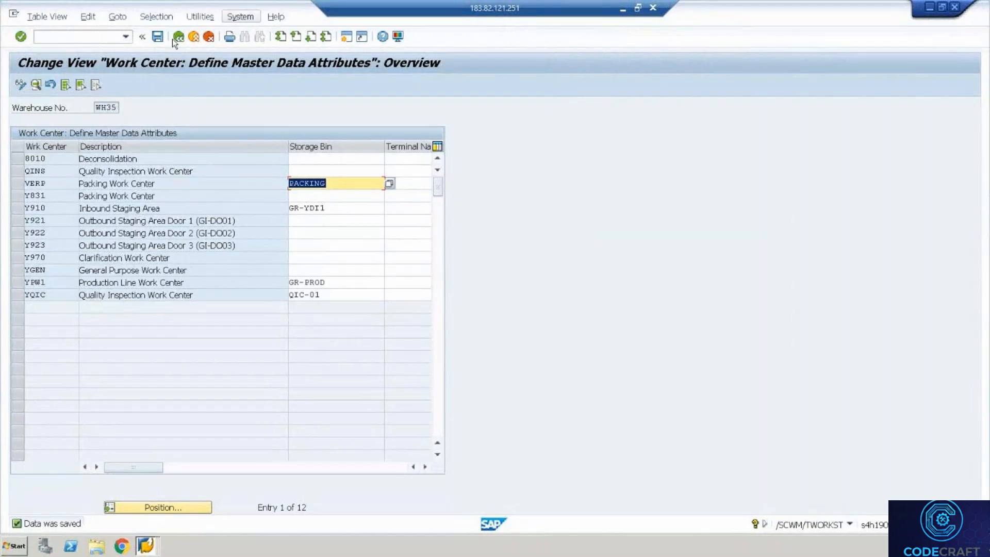
# Back out of the storage control settings and run /n/scwm/mon to open the monitor for WH35.
pyautogui.click(178, 37)
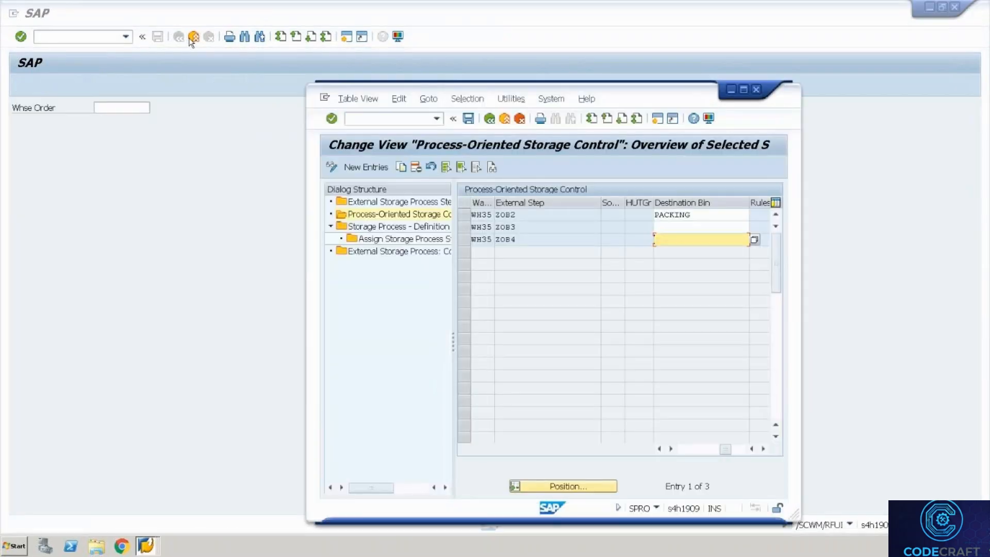
pyautogui.click(757, 90)
pyautogui.hotkey('alt', 'Tab')
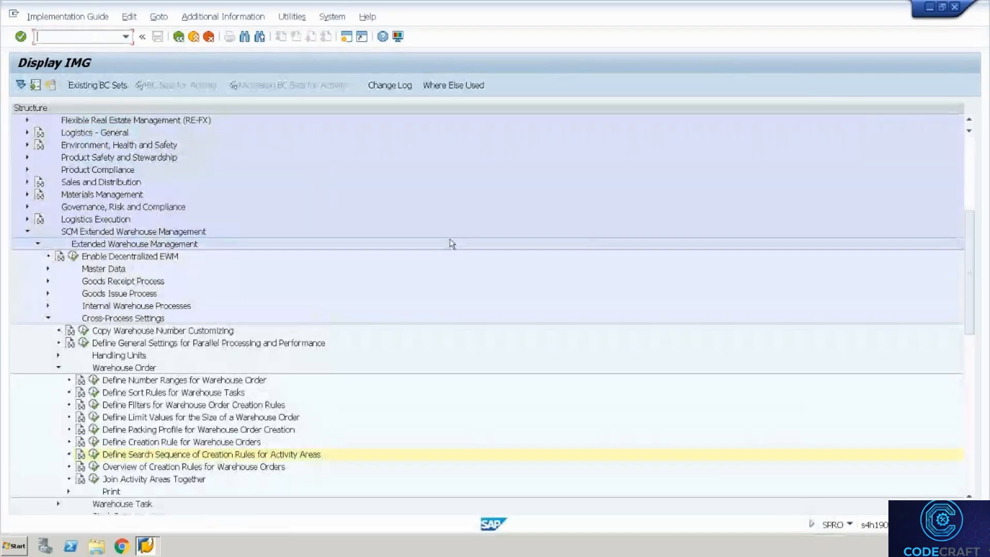
pyautogui.write('/n/scwm/mon')
pyautogui.press('Return')
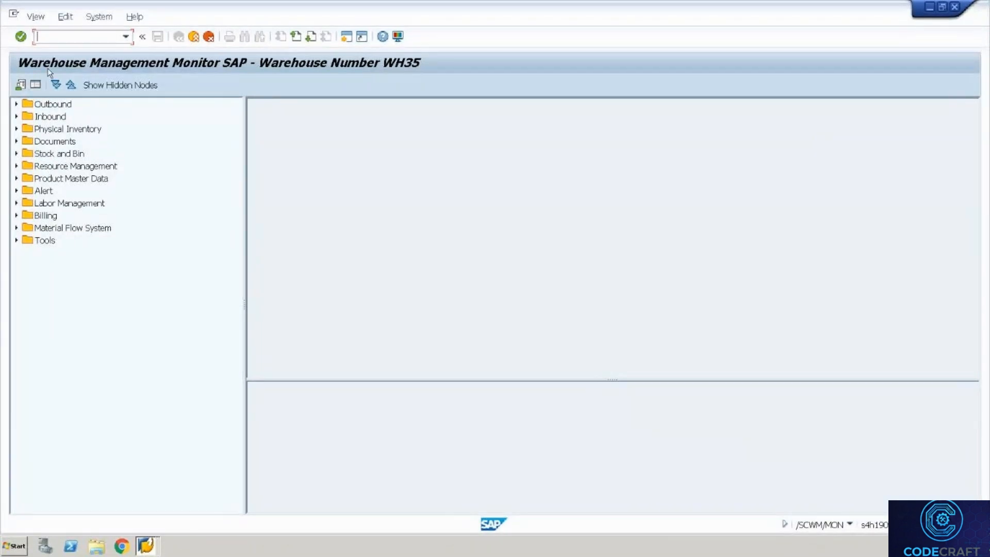
# Create and save a delivery for order 438 with quantity 2 and storage location 4000.
pyautogui.write('/ovl03n')
pyautogui.press('Return')
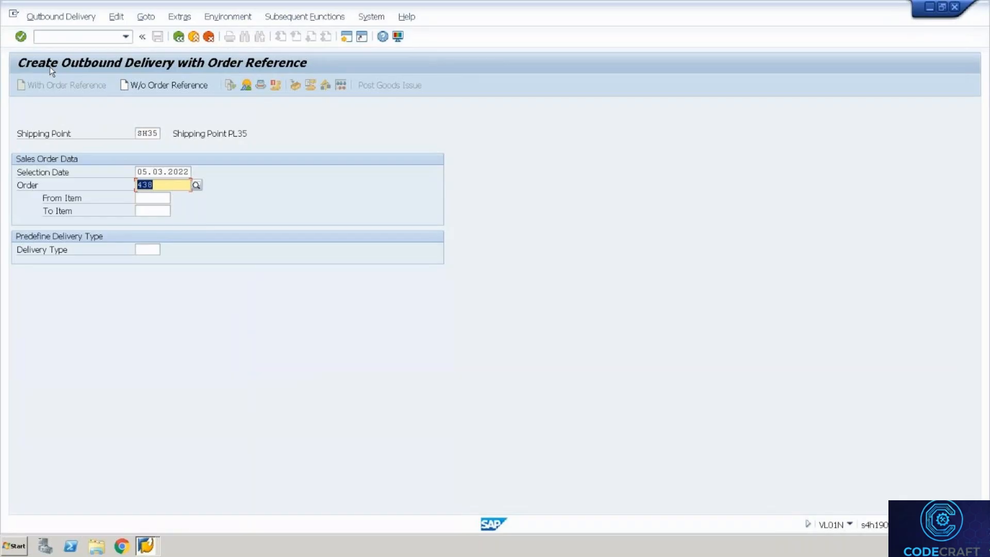
pyautogui.press('Return')
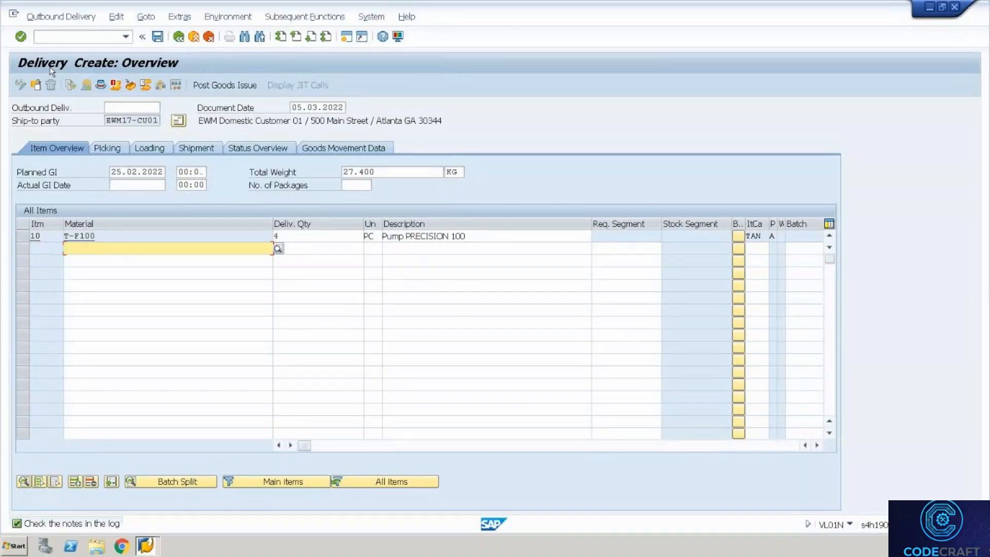
pyautogui.click(303, 233)
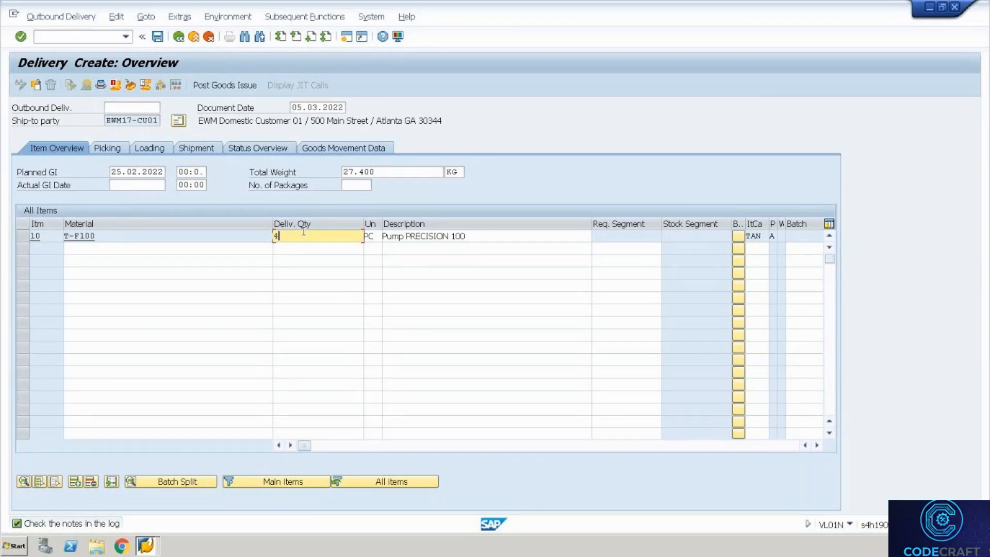
pyautogui.press('BackSpace')
pyautogui.write('2')
pyautogui.press('Return')
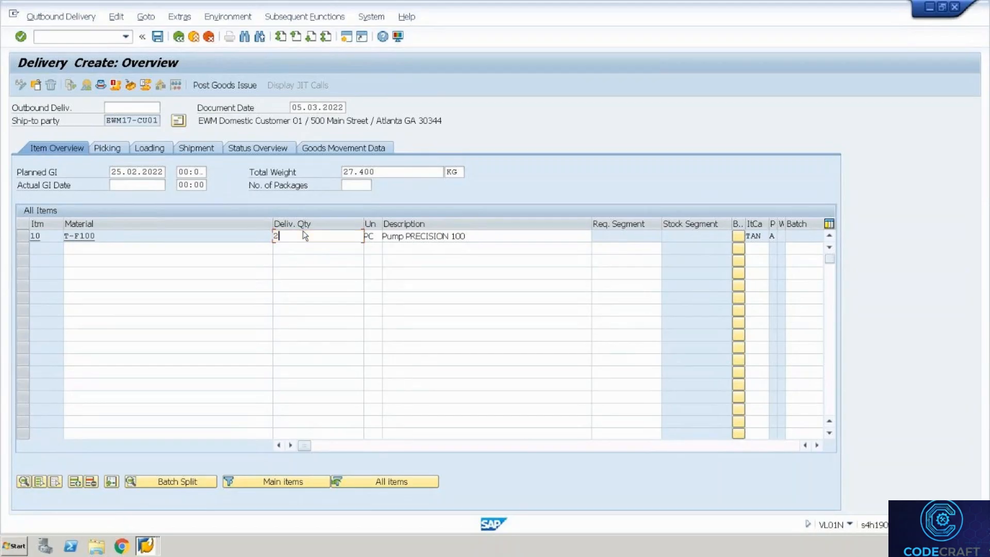
pyautogui.click(115, 149)
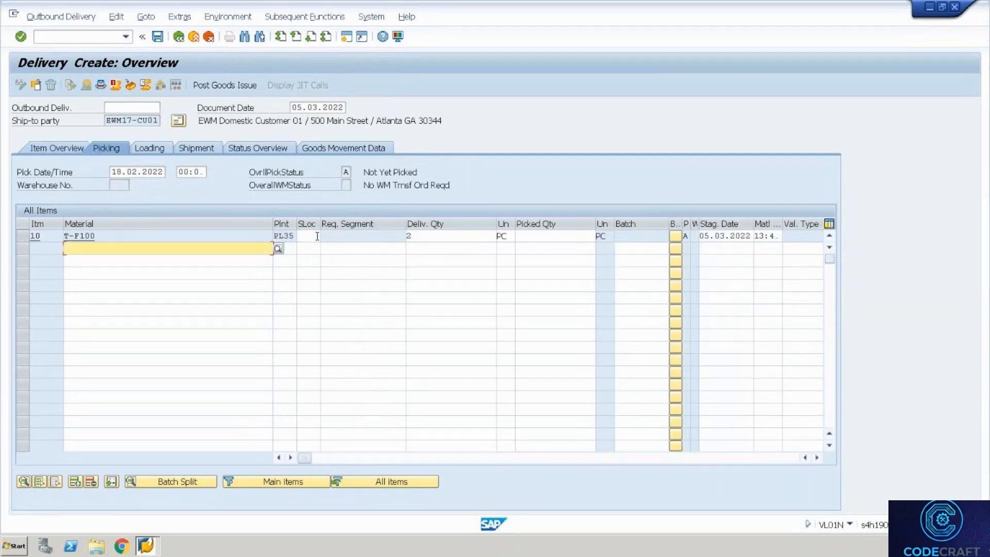
pyautogui.click(317, 236)
pyautogui.press('Return')
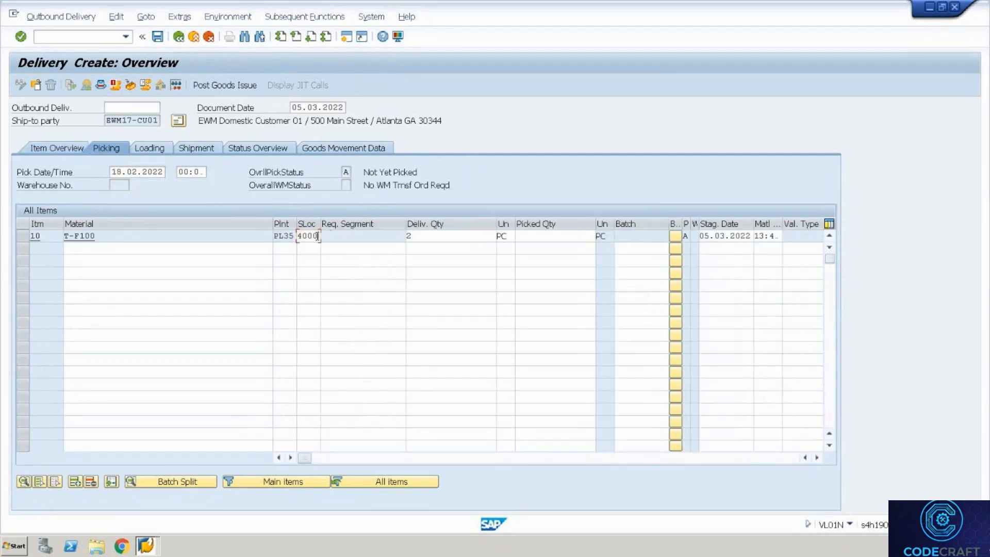
pyautogui.press('Return')
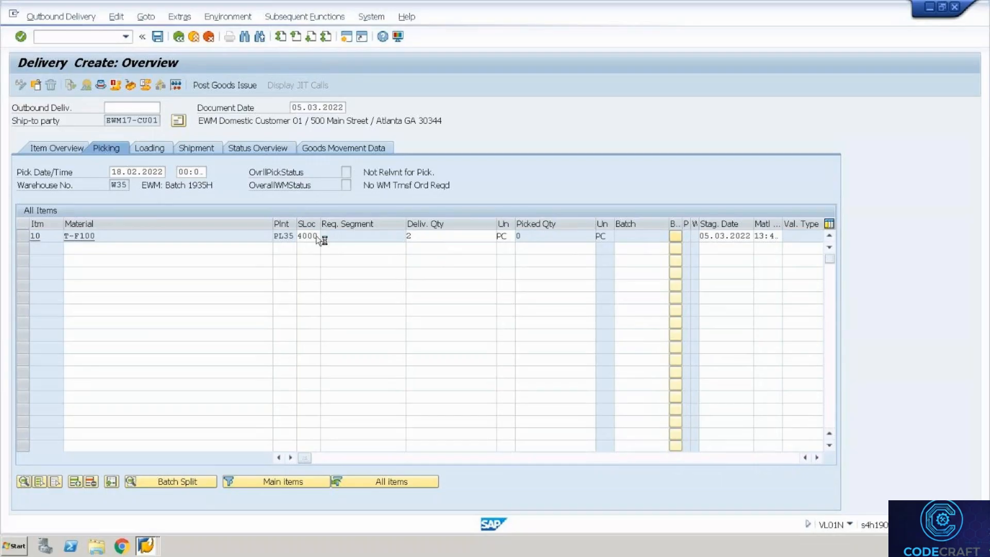
pyautogui.hotkey('ctrl', 's')
# Create and save a second delivery for order 438 with storage location 4000.
pyautogui.press('Return')
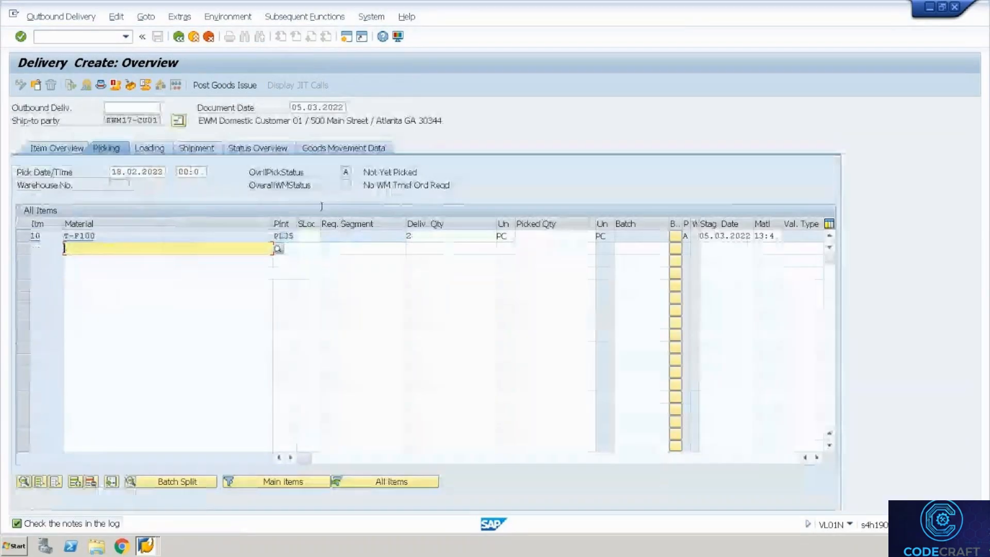
pyautogui.click(304, 236)
pyautogui.write('4000')
pyautogui.press('Return')
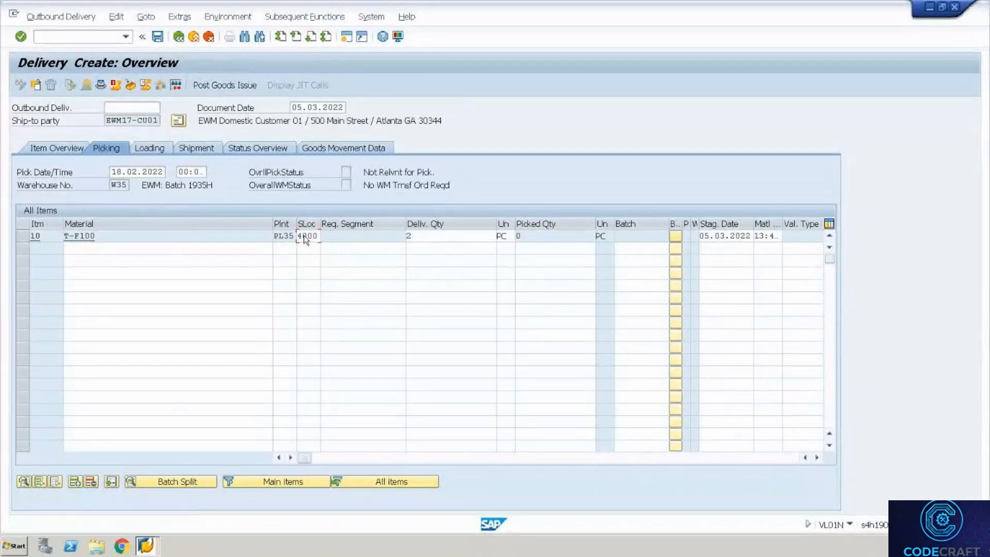
pyautogui.hotkey('ctrl', 's')
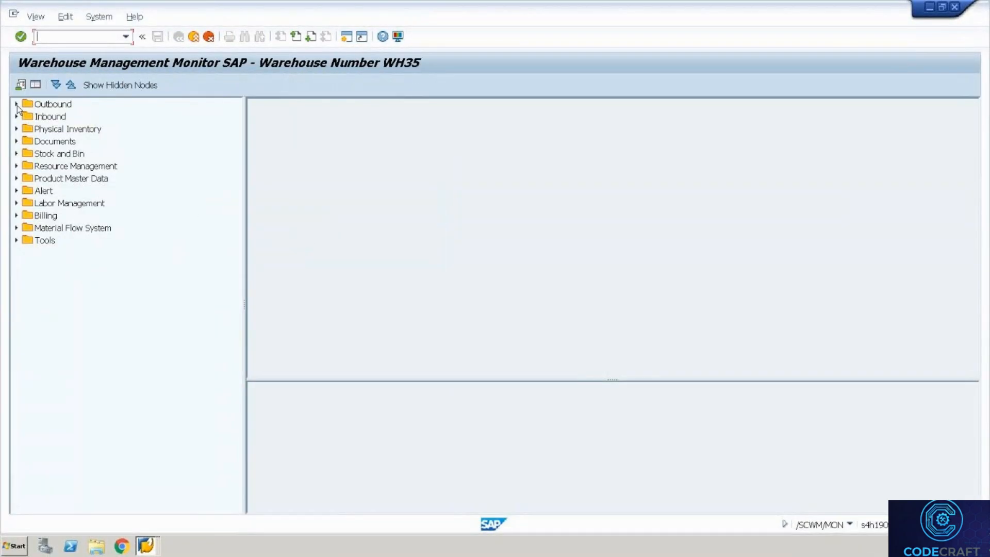
# List outbound delivery orders 80001025 to 80001026 in the monitor.
pyautogui.click(17, 104)
pyautogui.click(27, 117)
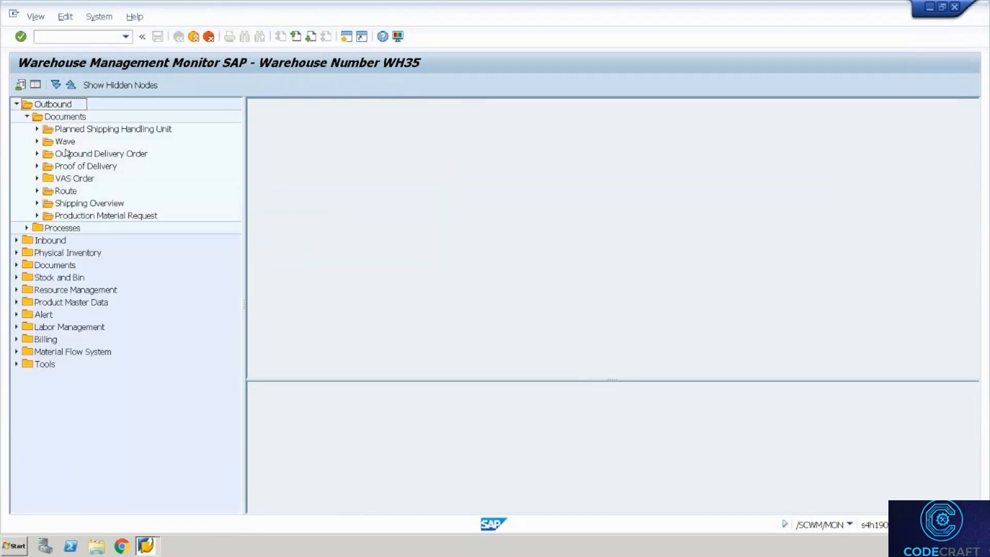
pyautogui.doubleClick(92, 154)
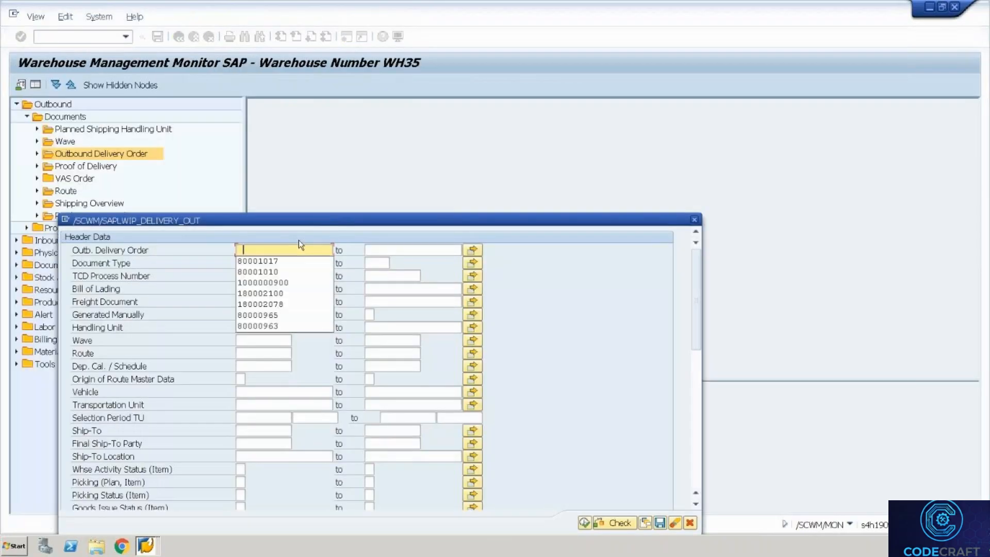
pyautogui.write('8000102')
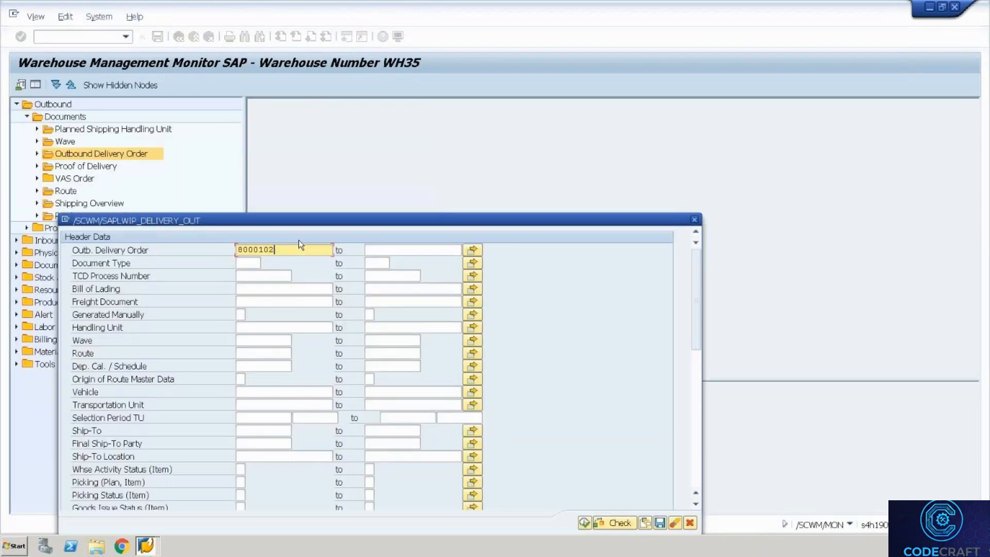
pyautogui.press('Tab')
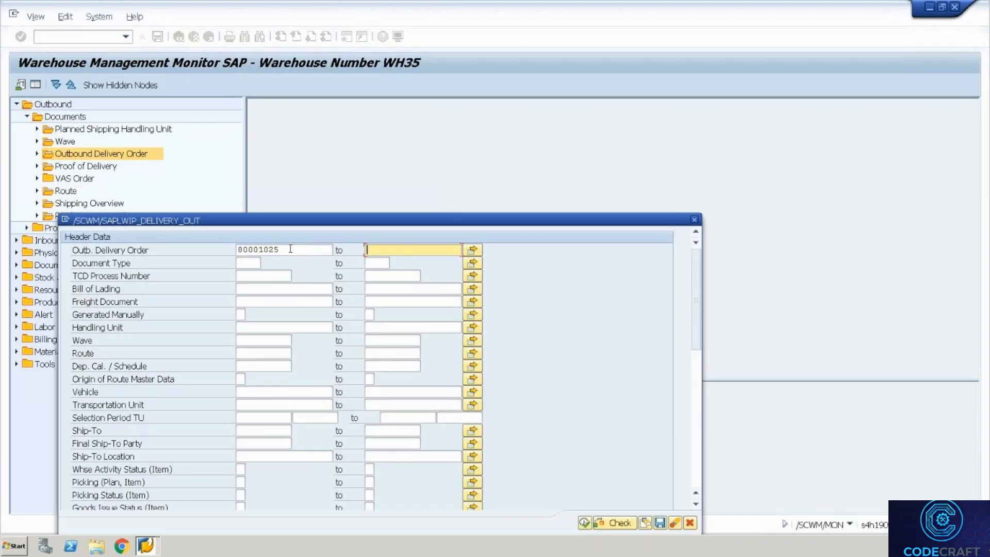
pyautogui.click(289, 248)
pyautogui.moveTo(265, 247); pyautogui.dragTo(233, 252)
pyautogui.hotkey('ctrl', 'c')
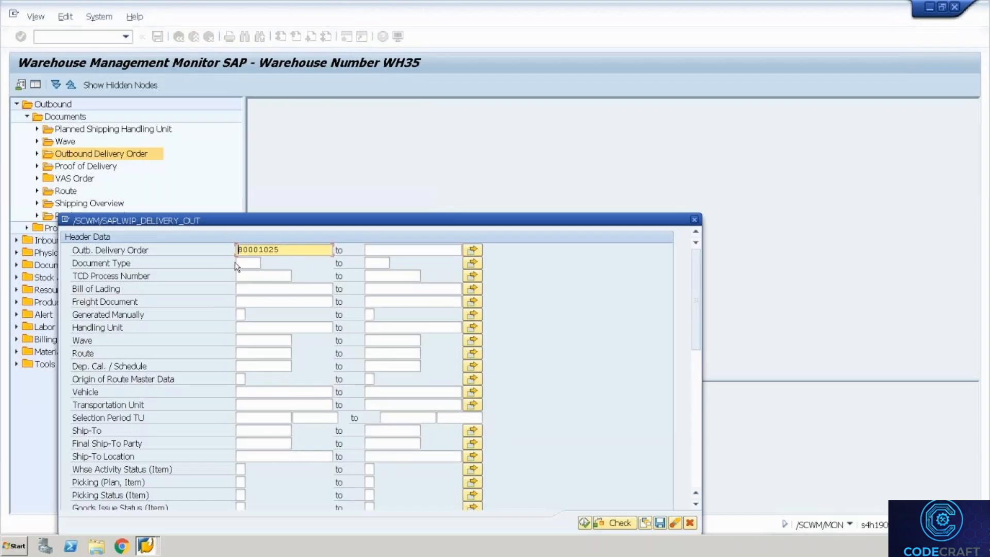
pyautogui.press('Tab')
pyautogui.hotkey('ctrl', 'v')
pyautogui.press('BackSpace')
pyautogui.write('6')
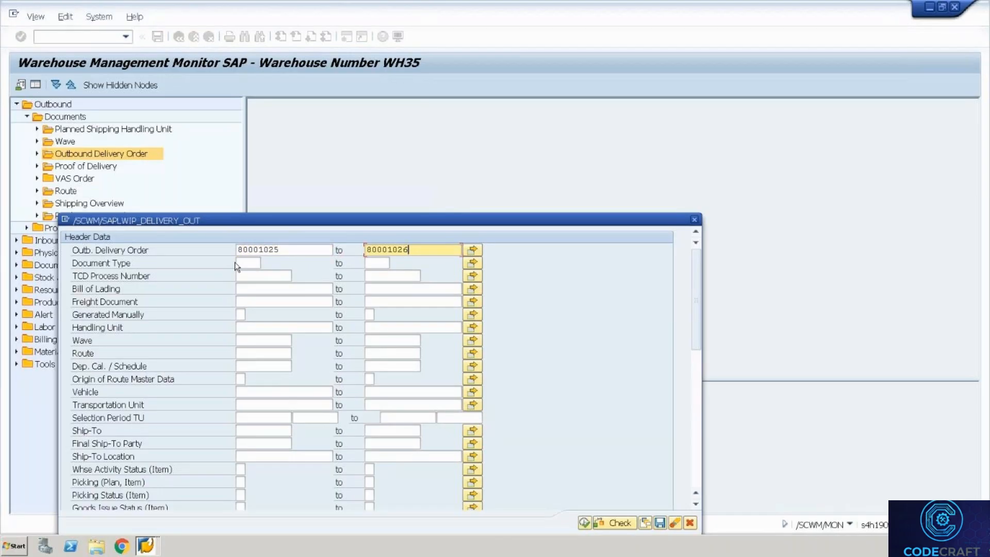
pyautogui.click(585, 523)
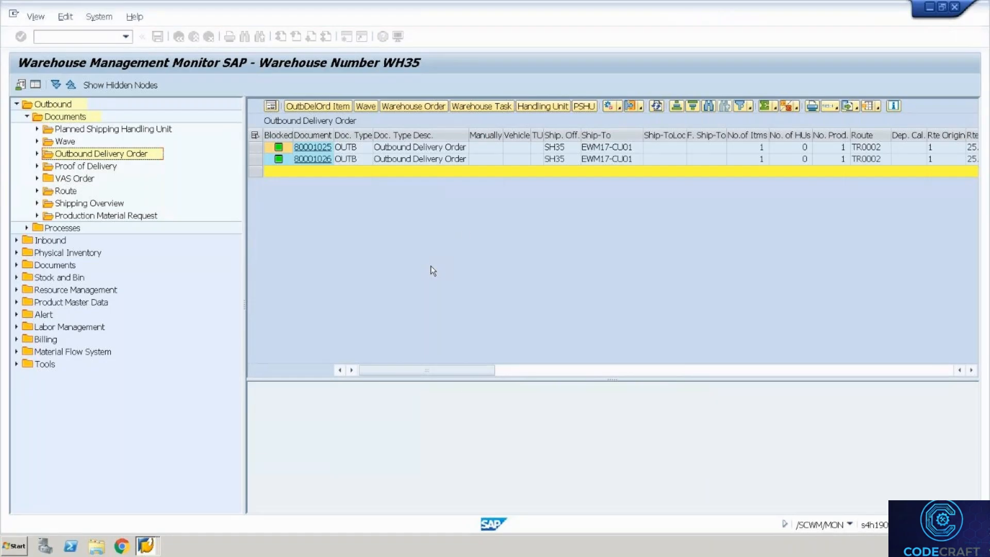
# Show the wave for both delivery orders and open wave 4000005.
pyautogui.click(255, 136)
pyautogui.click(359, 107)
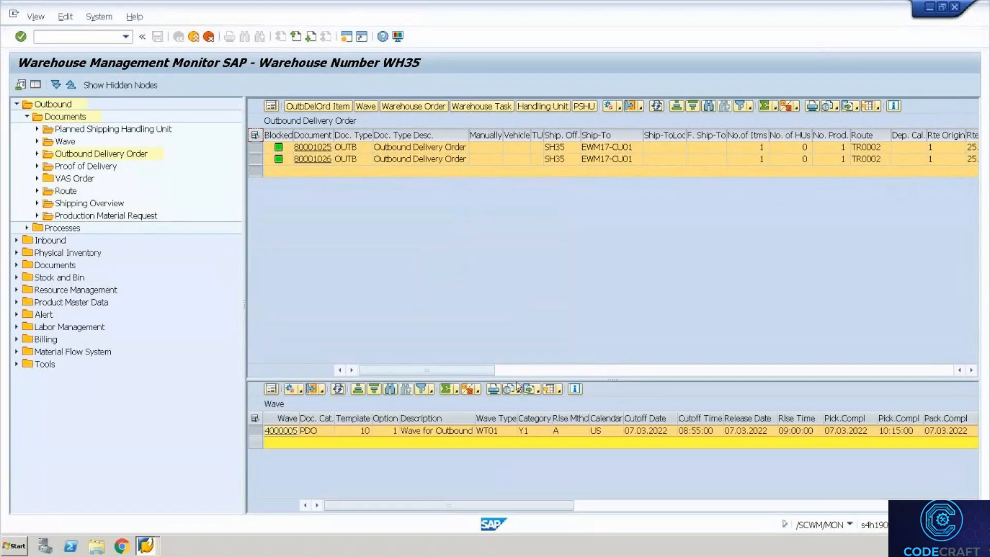
pyautogui.moveTo(517, 383); pyautogui.dragTo(483, 263)
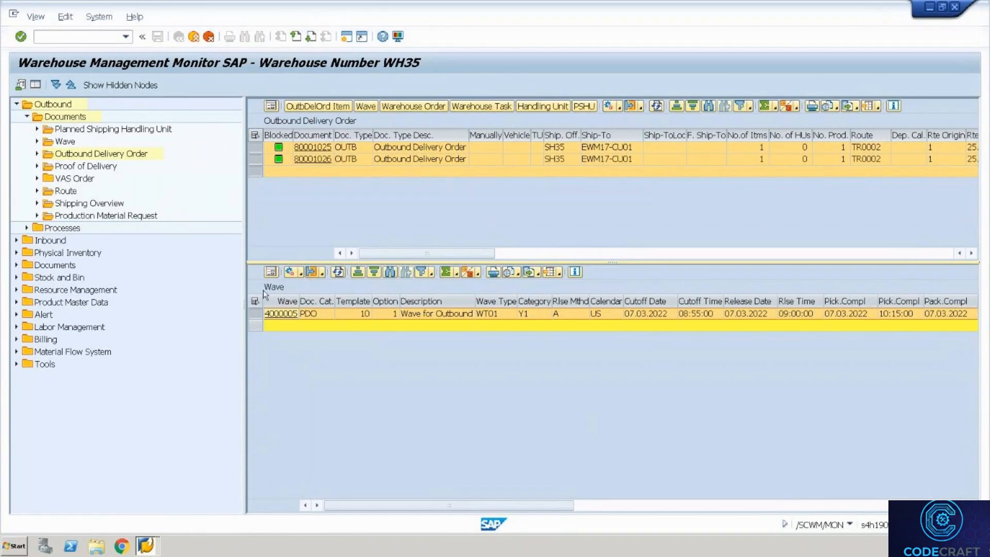
pyautogui.click(294, 315)
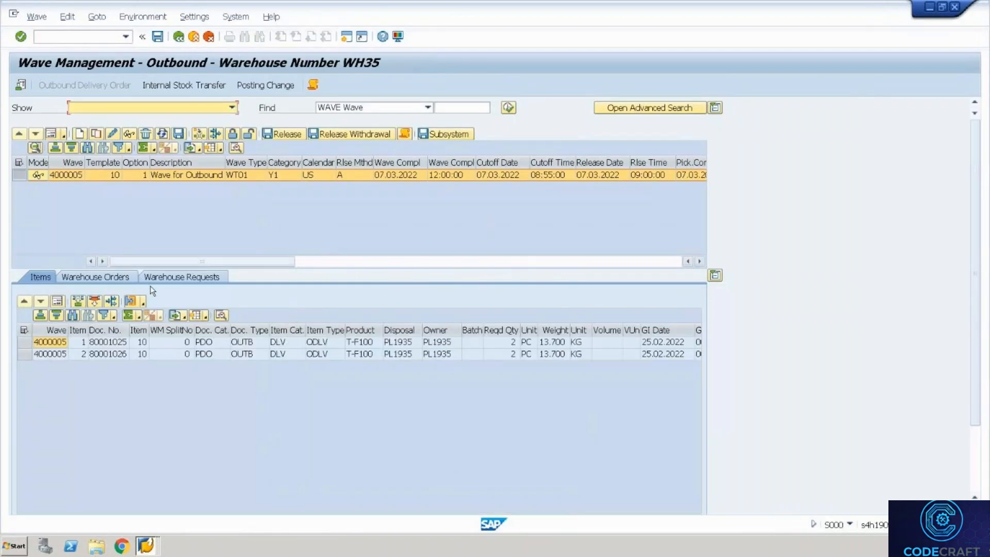
# Release wave 4000005 and copy its warehouse order number 2000061.
pyautogui.click(294, 135)
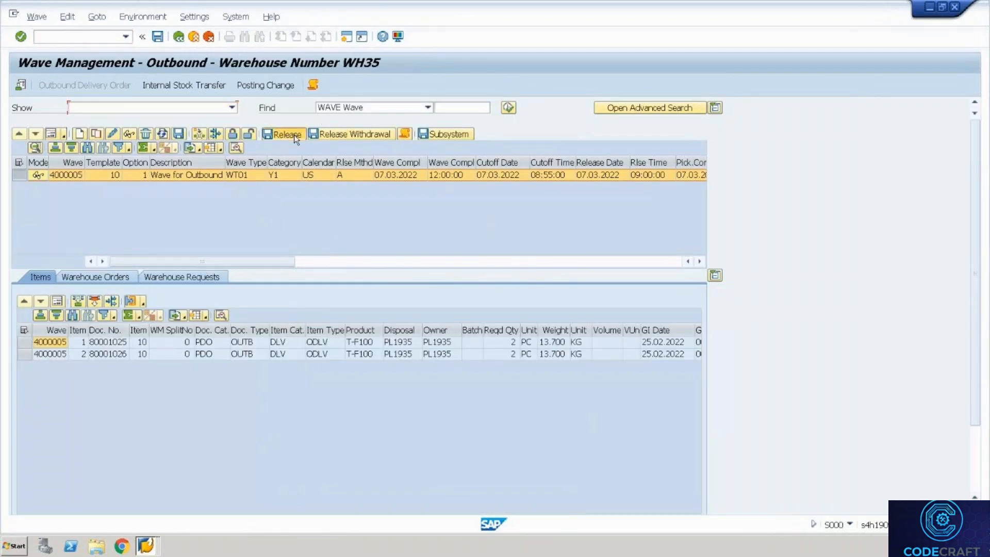
pyautogui.click(121, 279)
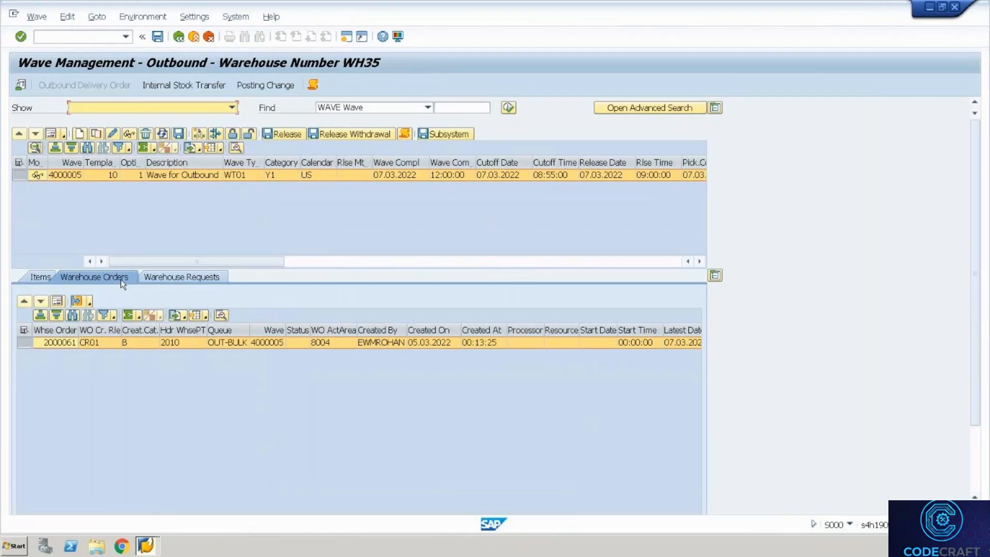
pyautogui.click(68, 344)
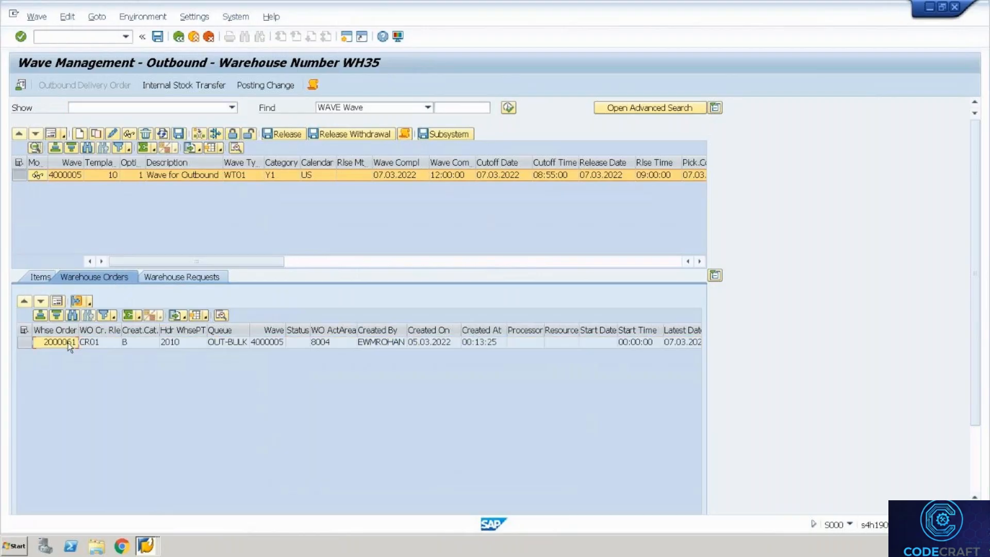
pyautogui.press('F10')
pyautogui.press('Escape')
# Load warehouse order 2000061 in the RF picking session.
pyautogui.hotkey('alt', 'Tab')
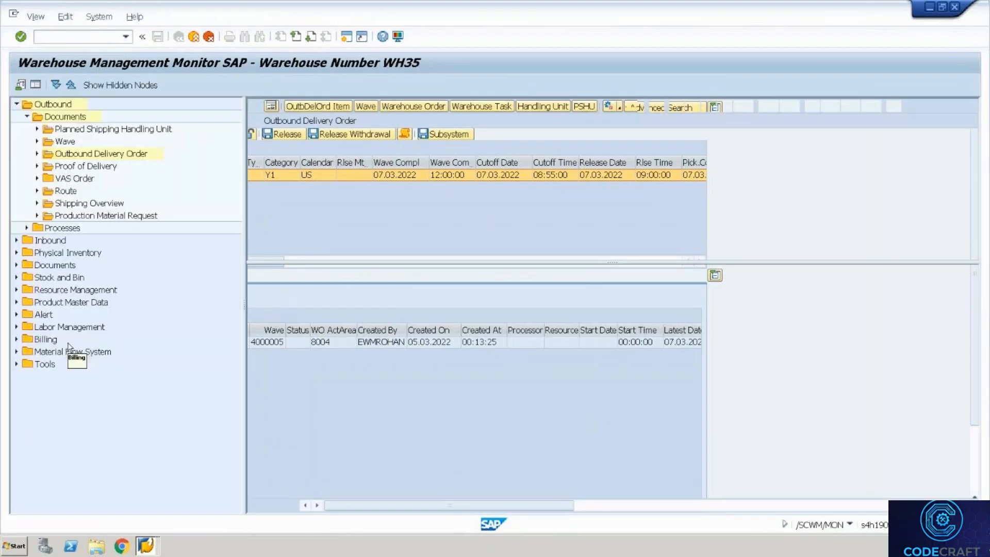
pyautogui.hotkey('alt', 'Tab')
pyautogui.hotkey('alt', 'Tab')
pyautogui.hotkey('alt', 'Tab')
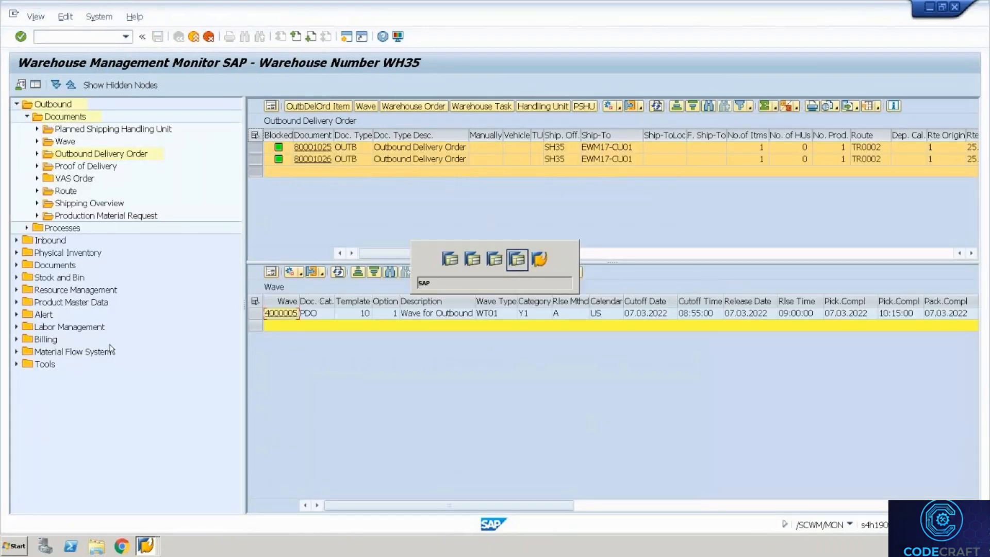
pyautogui.write('2000061')
pyautogui.press('Return')
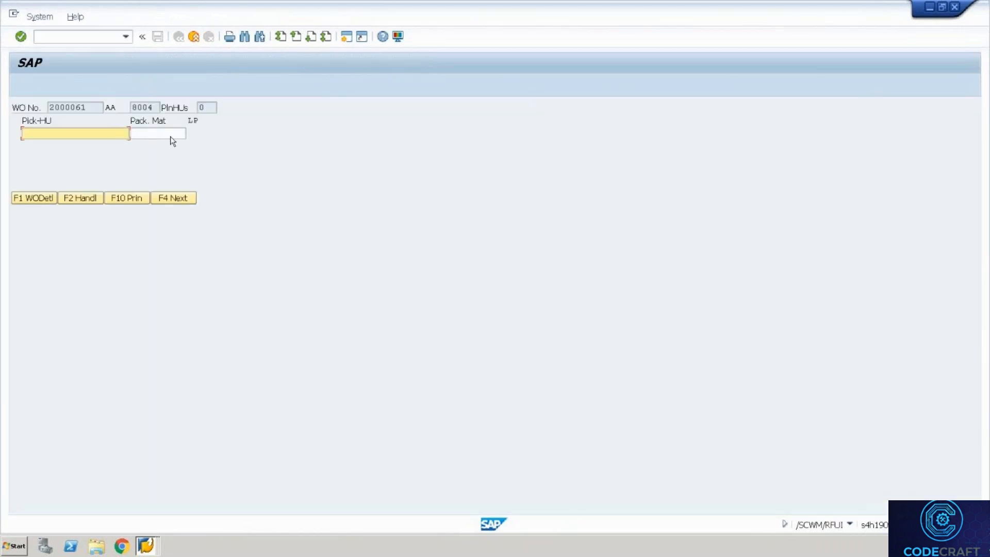
# Set europallet as the packaging material and move on to picking.
pyautogui.click(170, 135)
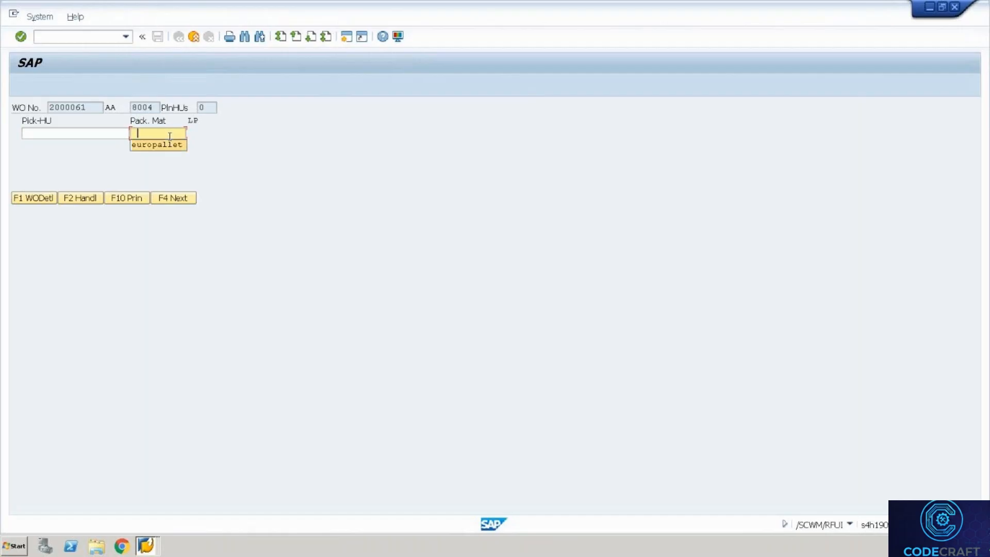
pyautogui.click(165, 145)
pyautogui.click(77, 200)
pyautogui.click(168, 200)
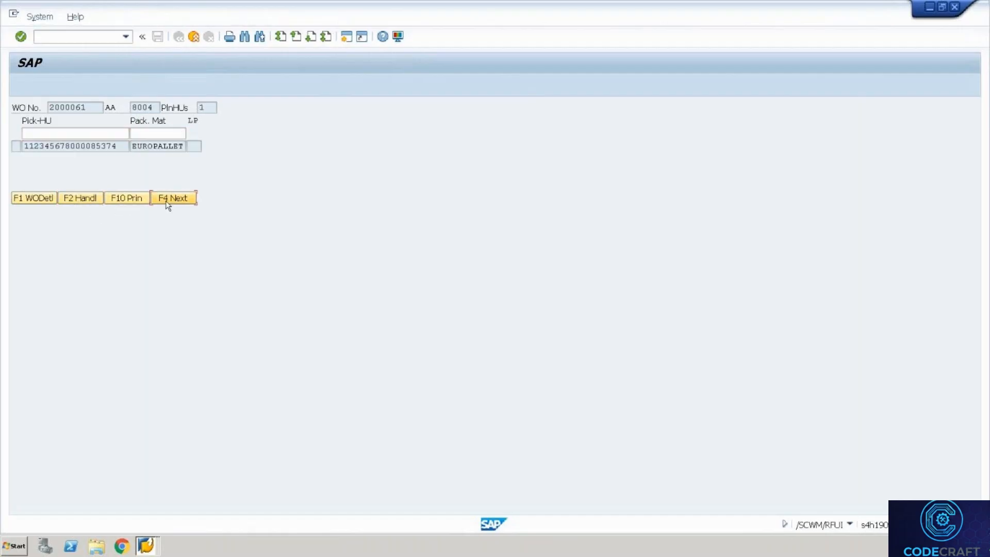
pyautogui.moveTo(115, 108); pyautogui.dragTo(26, 94)
pyautogui.press('Return')
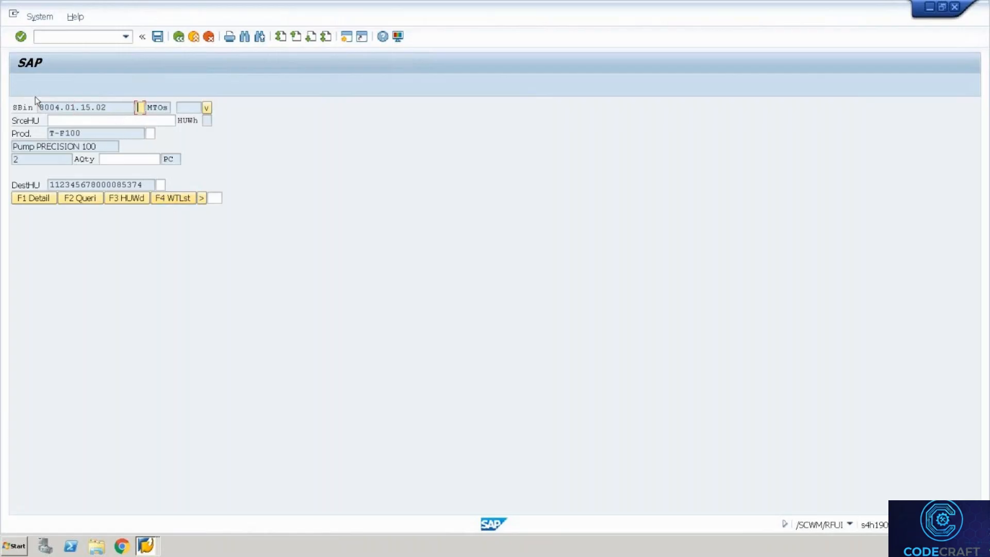
pyautogui.moveTo(109, 108); pyautogui.dragTo(27, 108)
pyautogui.click(157, 278)
pyautogui.click(153, 121)
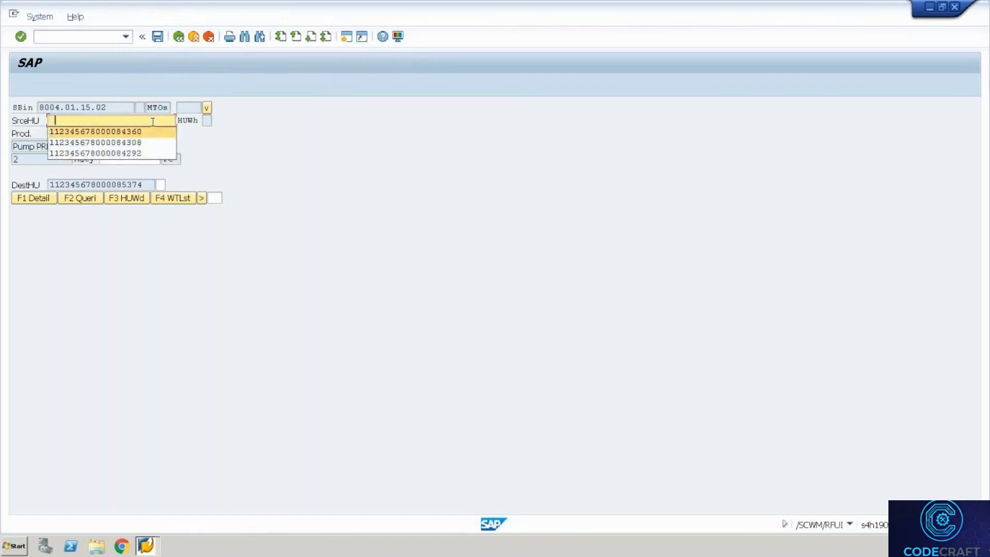
pyautogui.write('11234567800008436')
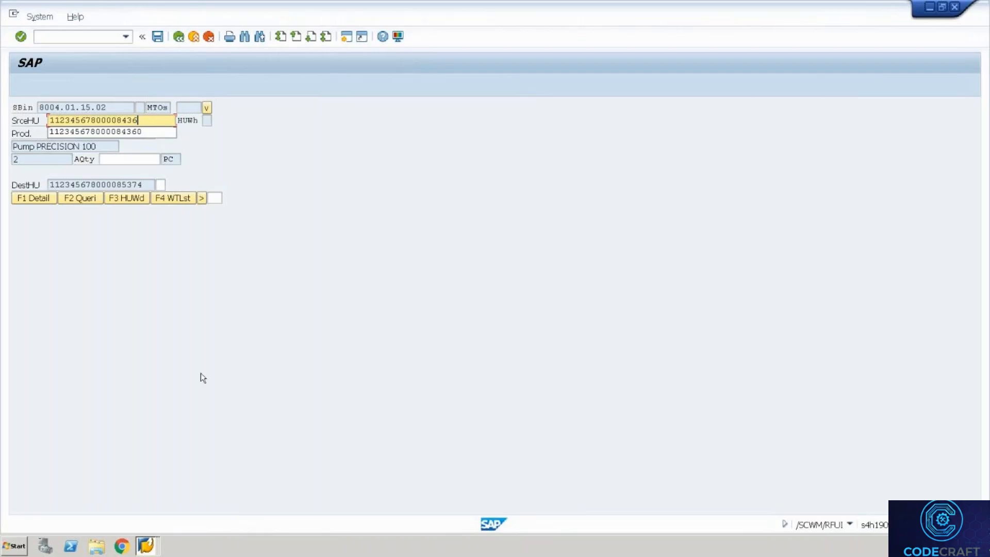
pyautogui.click(151, 544)
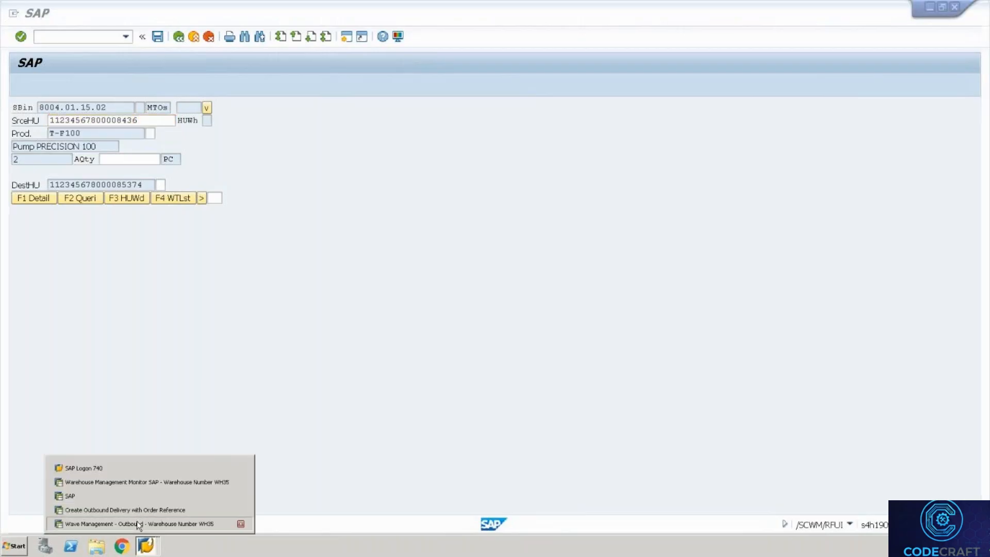
pyautogui.click(137, 523)
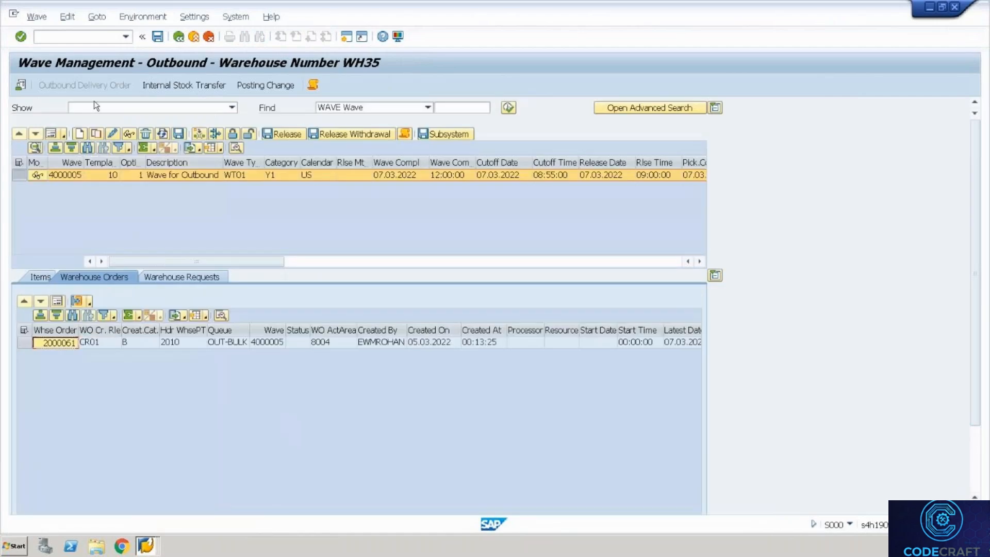
# Open the warehouse monitor for WH35 with monitor SAP.
pyautogui.click(73, 37)
pyautogui.write('/o/')
pyautogui.write('scwm/wave')
pyautogui.press('Return')
pyautogui.write('SAP')
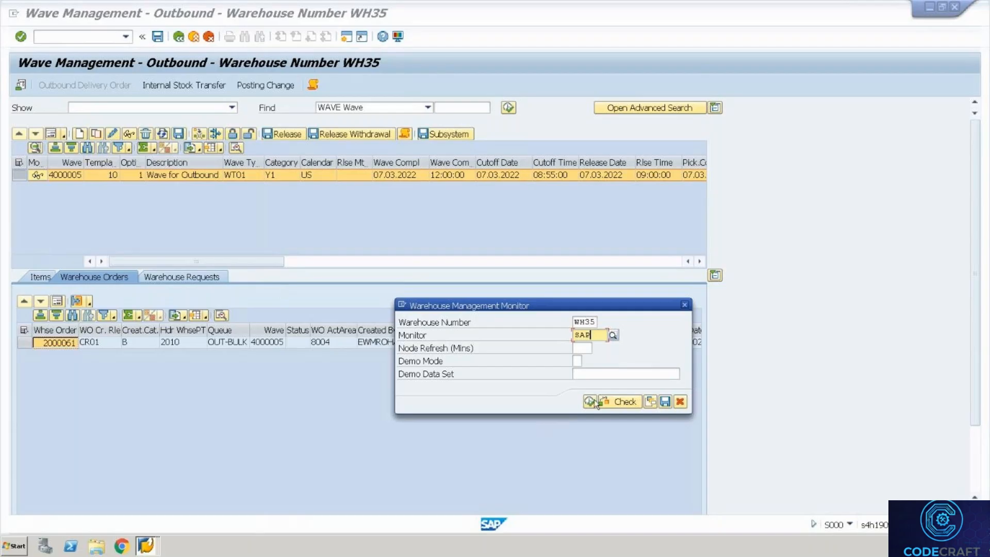
pyautogui.click(590, 401)
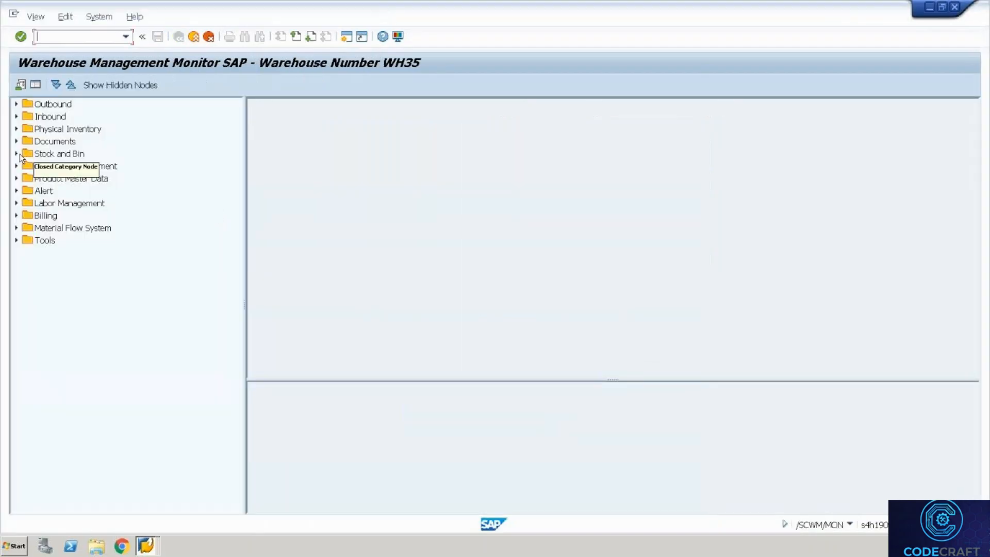
pyautogui.click(16, 154)
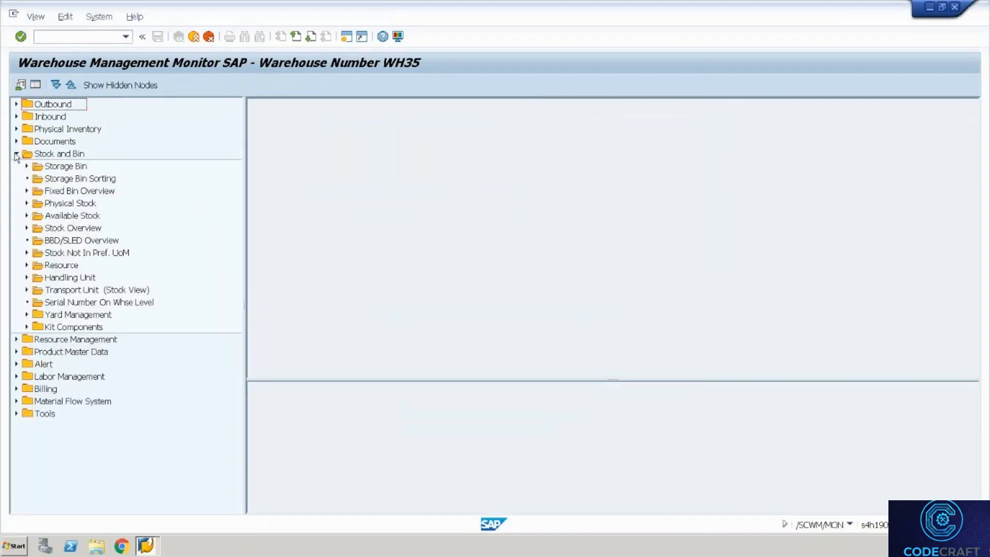
pyautogui.doubleClick(71, 168)
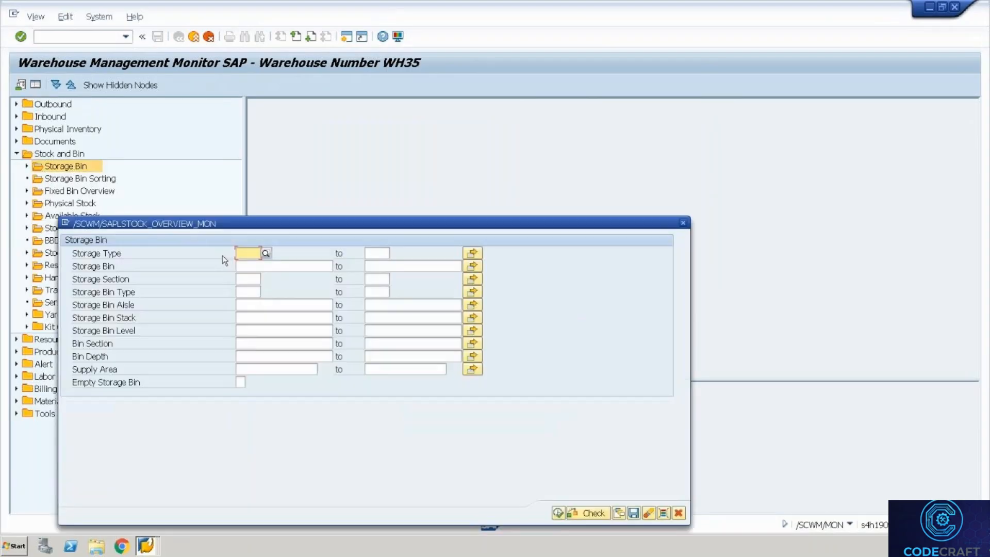
pyautogui.click(326, 268)
pyautogui.write('8004.01.15.02')
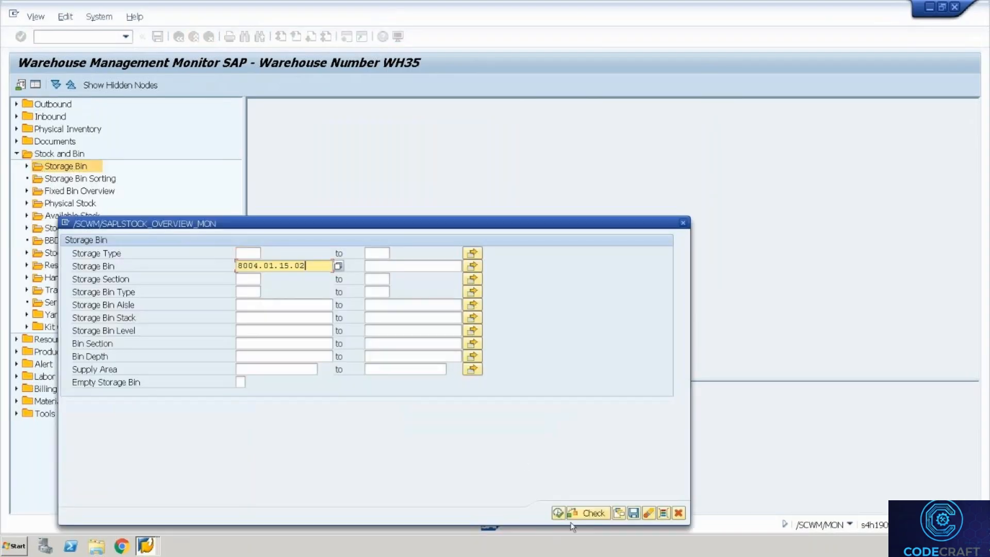
pyautogui.click(559, 513)
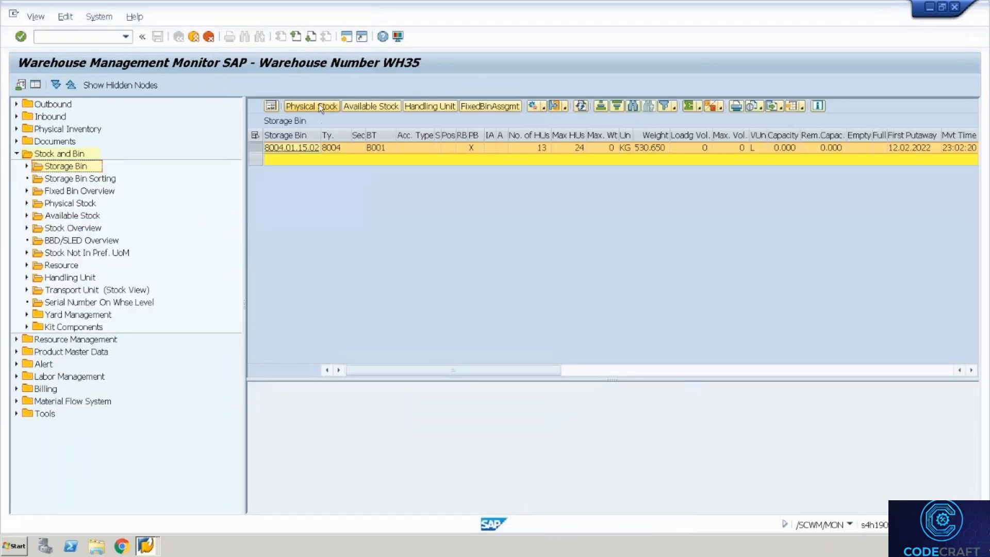
pyautogui.click(319, 107)
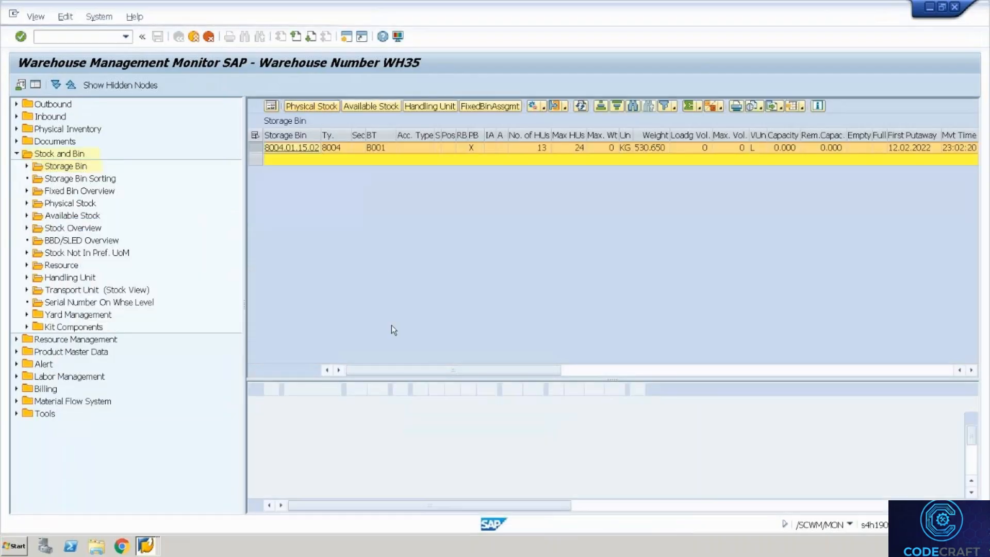
pyautogui.click(530, 457)
pyautogui.press('Left')
pyautogui.hotkey('alt', 'Tab')
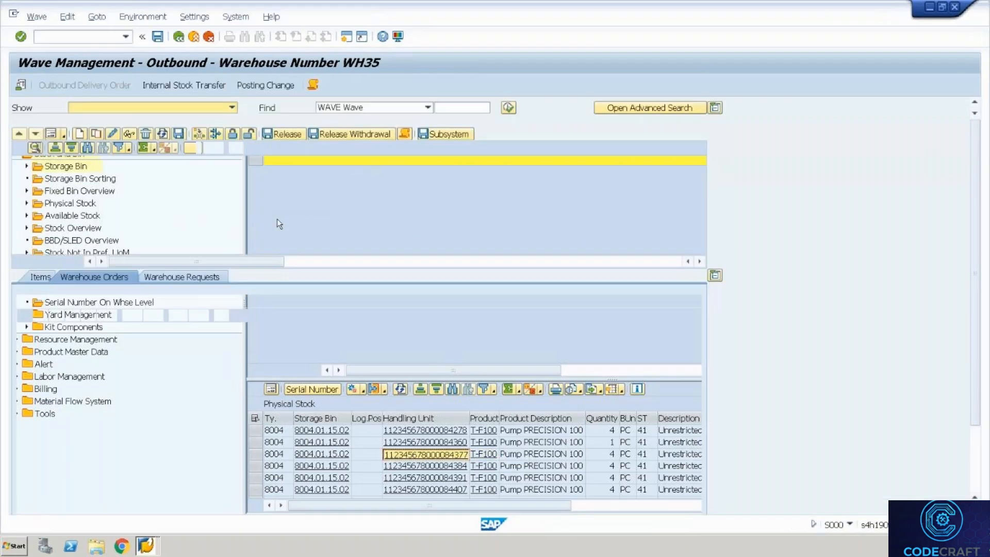
pyautogui.hotkey('alt', 'Tab')
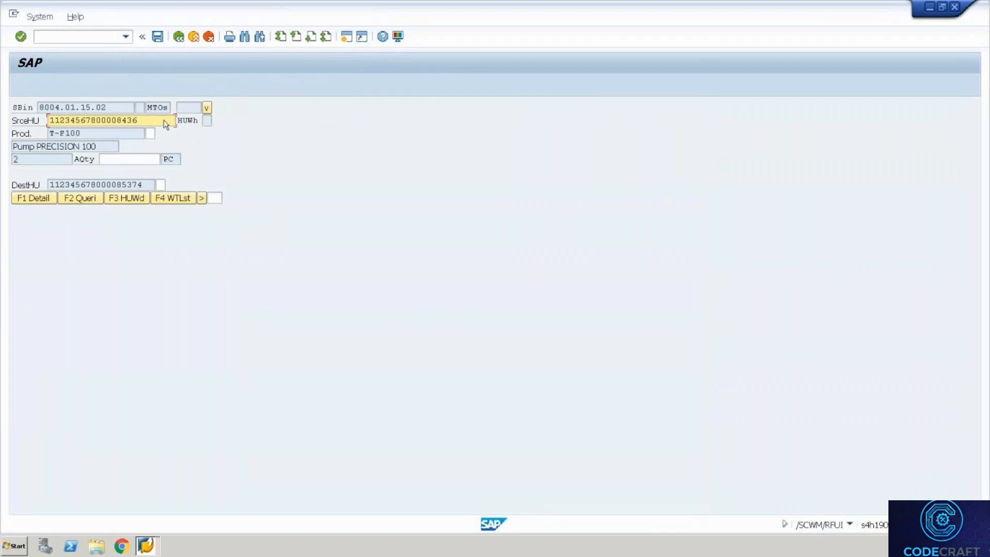
pyautogui.click(164, 120)
pyautogui.press('BackSpace')
pyautogui.press('BackSpace')
pyautogui.press('BackSpace')
pyautogui.press('BackSpace')
pyautogui.press('BackSpace')
pyautogui.press('BackSpace')
pyautogui.press('BackSpace')
pyautogui.press('BackSpace')
pyautogui.press('BackSpace')
pyautogui.press('BackSpace')
pyautogui.press('BackSpace')
pyautogui.press('BackSpace')
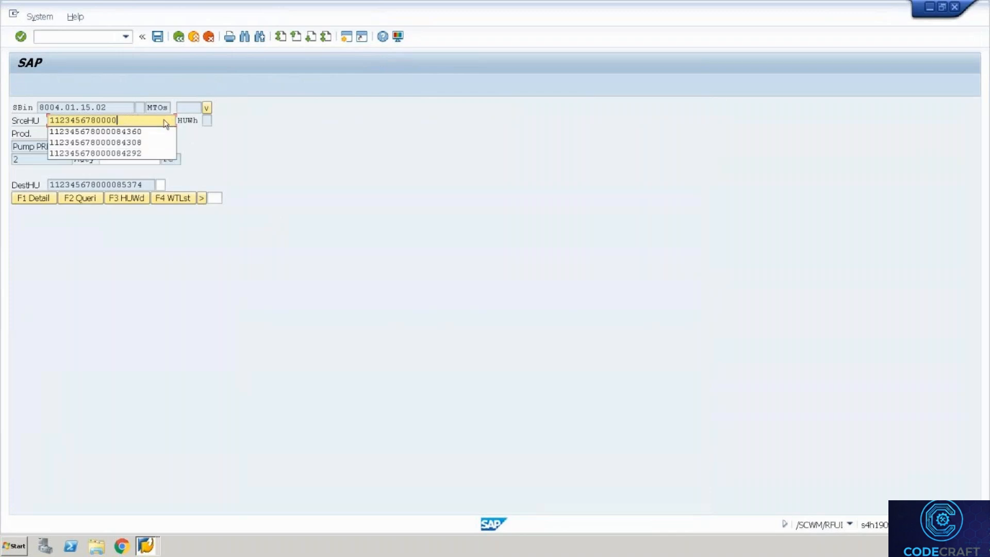
pyautogui.press('BackSpace')
pyautogui.press('BackSpace')
pyautogui.press('BackSpace')
pyautogui.press('BackSpace')
pyautogui.press('BackSpace')
pyautogui.hotkey('ctrl', 'v')
pyautogui.press('Return')
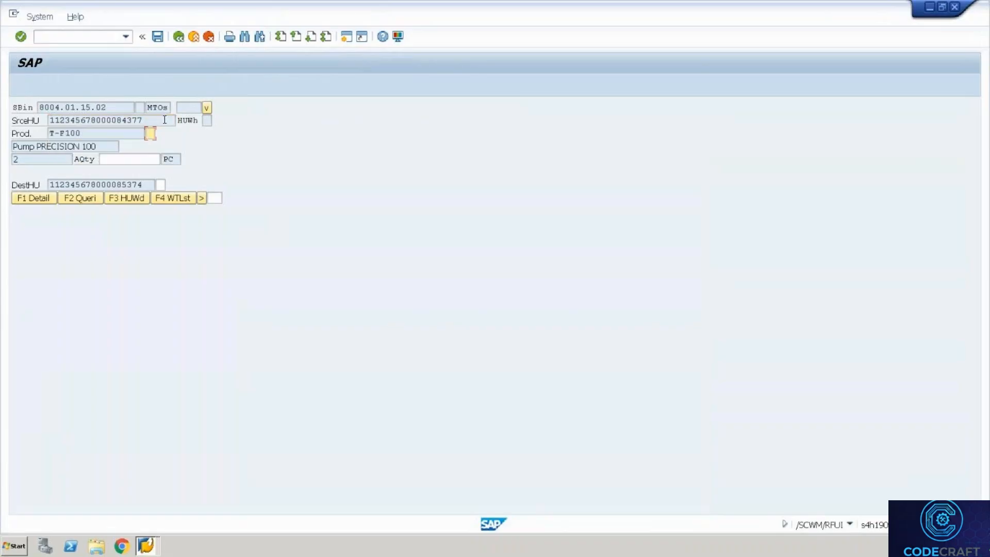
pyautogui.write('T-F100')
pyautogui.press('Return')
pyautogui.write('2')
pyautogui.press('Return')
pyautogui.moveTo(146, 184); pyautogui.dragTo(45, 173)
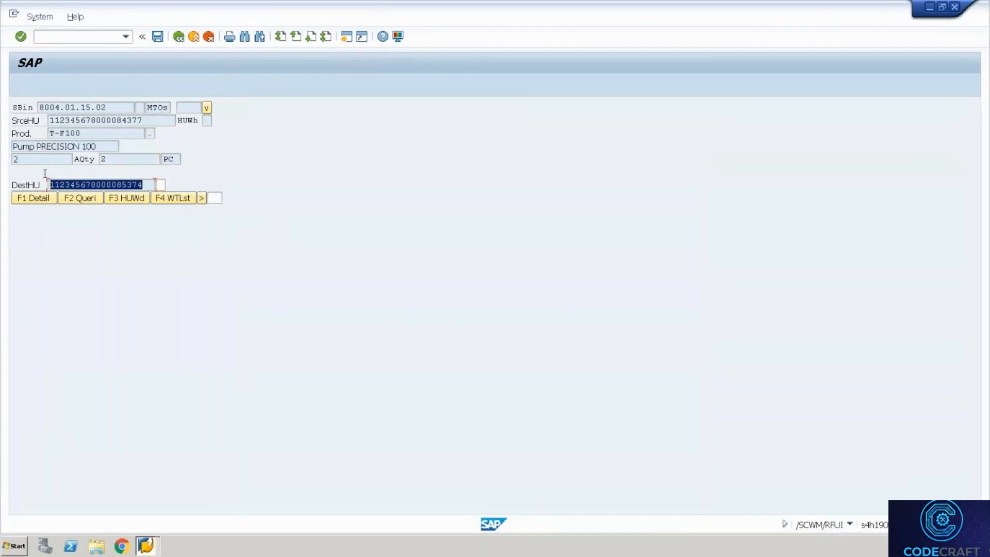
pyautogui.hotkey('ctrl', 'c')
pyautogui.press('Tab')
pyautogui.hotkey('ctrl', 'v')
pyautogui.press('Return')
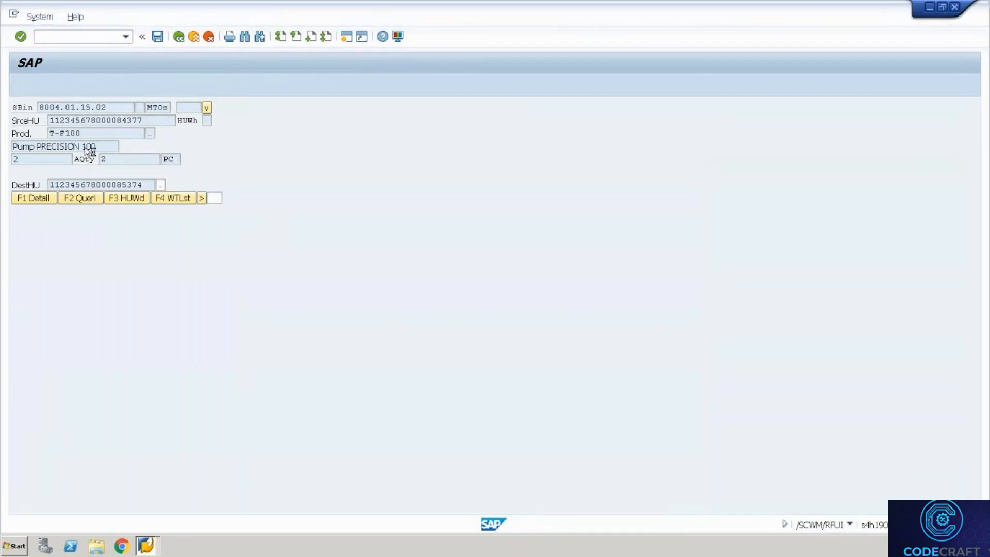
pyautogui.click(111, 107)
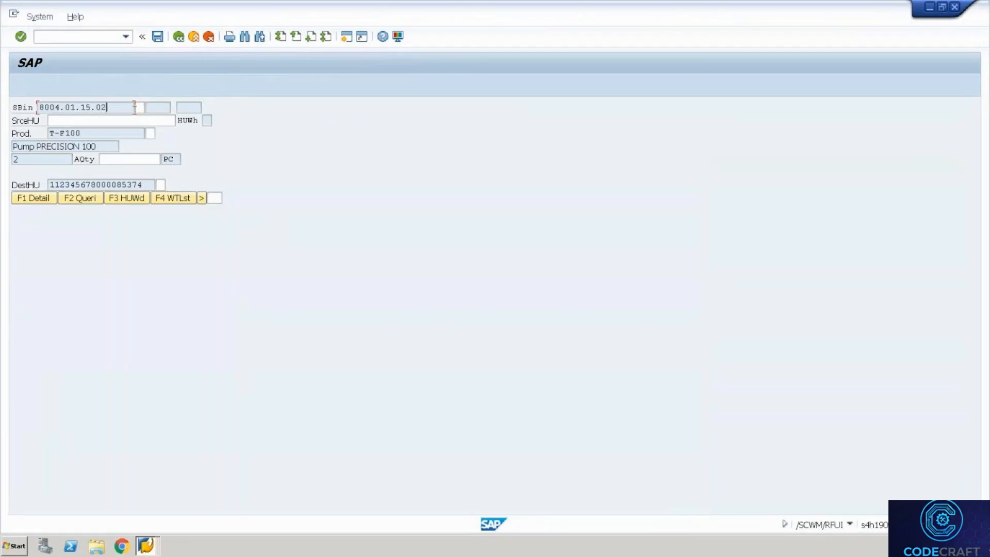
pyautogui.click(141, 107)
pyautogui.press('Down')
pyautogui.press('Return')
pyautogui.press('Return')
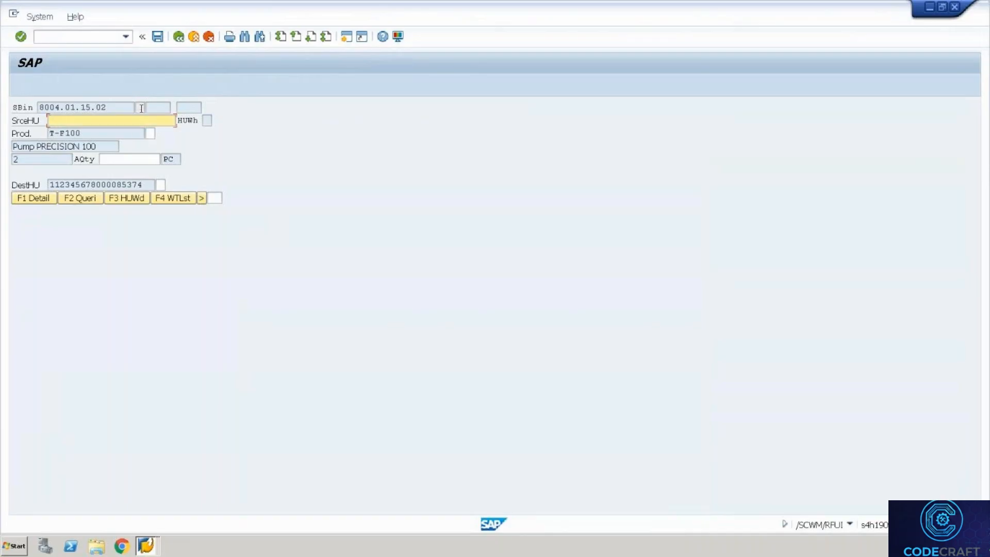
pyautogui.press('Down')
pyautogui.press('Return')
pyautogui.press('Return')
pyautogui.press('Down')
pyautogui.press('Return')
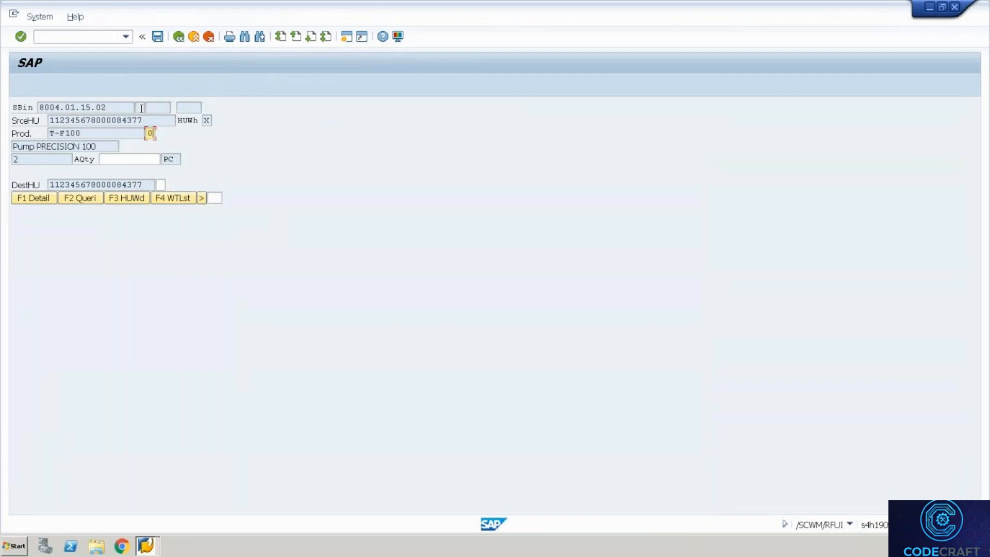
pyautogui.press('Return')
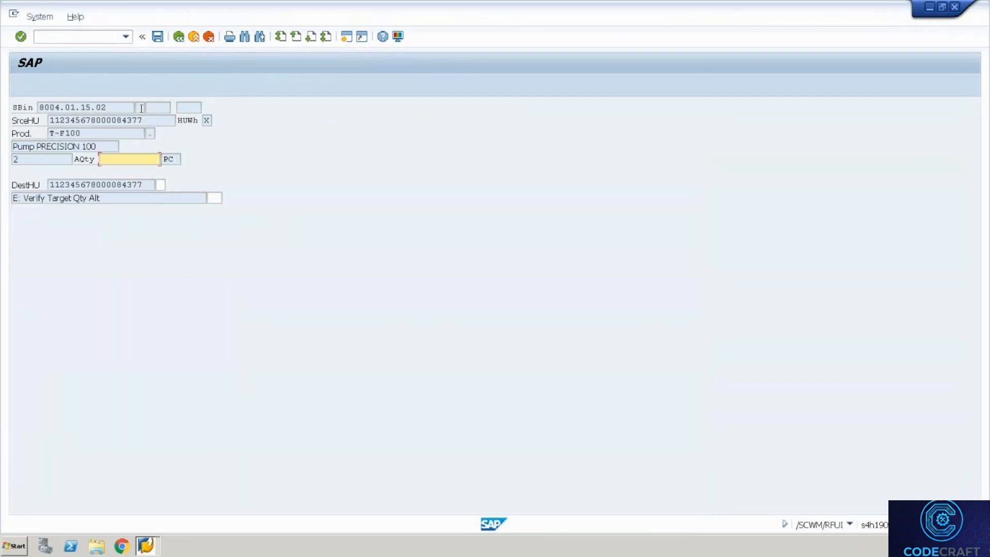
pyautogui.write('2')
pyautogui.press('Return')
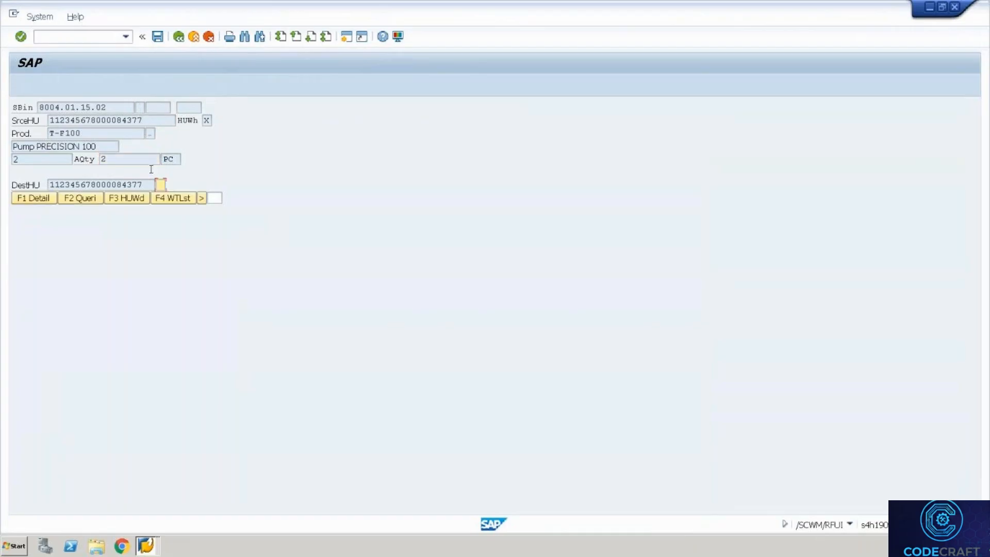
pyautogui.moveTo(146, 184); pyautogui.dragTo(35, 186)
pyautogui.click(44, 200)
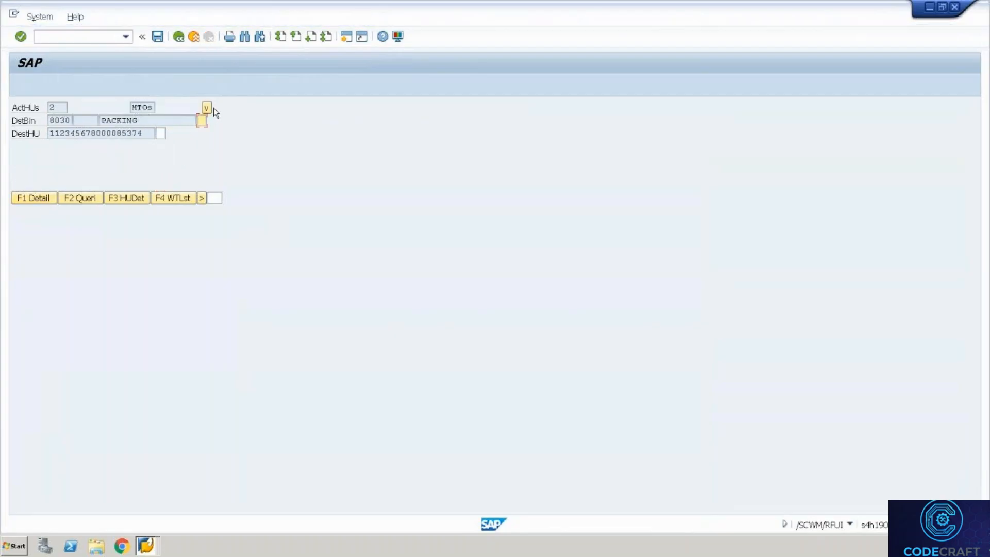
pyautogui.click(207, 108)
pyautogui.moveTo(144, 122); pyautogui.dragTo(99, 118)
pyautogui.hotkey('ctrl', 'c')
pyautogui.press('Tab')
pyautogui.hotkey('ctrl', 'v')
pyautogui.press('Return')
pyautogui.moveTo(137, 133); pyautogui.dragTo(46, 134)
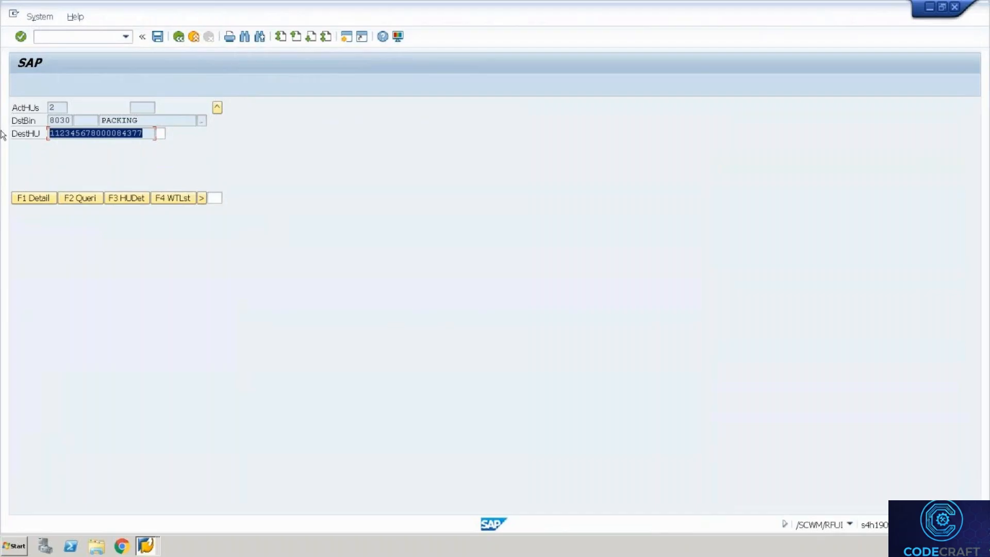
pyautogui.press('Tab')
pyautogui.press('Return')
# Drop the second handling unit at bin PACKING after verifying bin and HU.
pyautogui.moveTo(139, 121); pyautogui.dragTo(97, 116)
pyautogui.press('Tab')
pyautogui.press('Return')
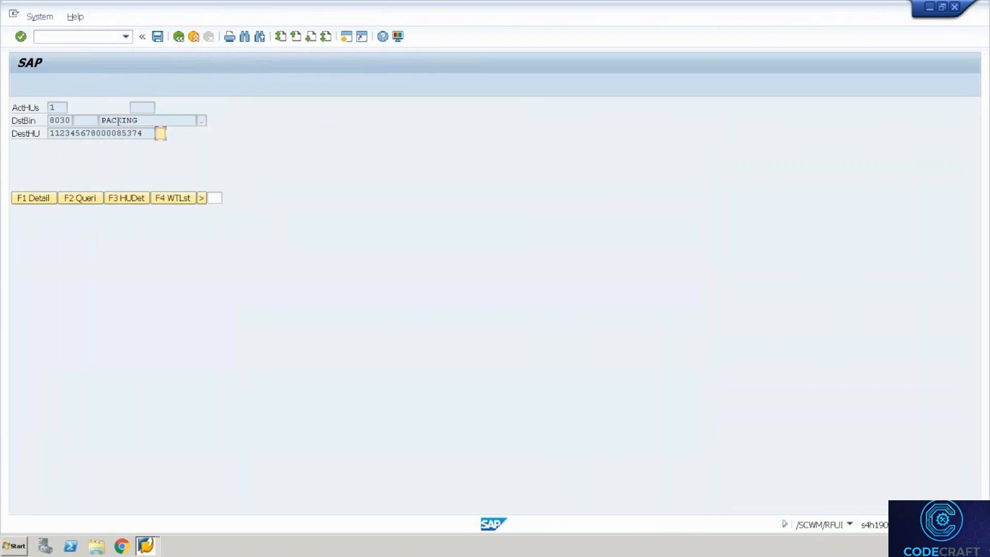
pyautogui.moveTo(143, 134); pyautogui.dragTo(44, 135)
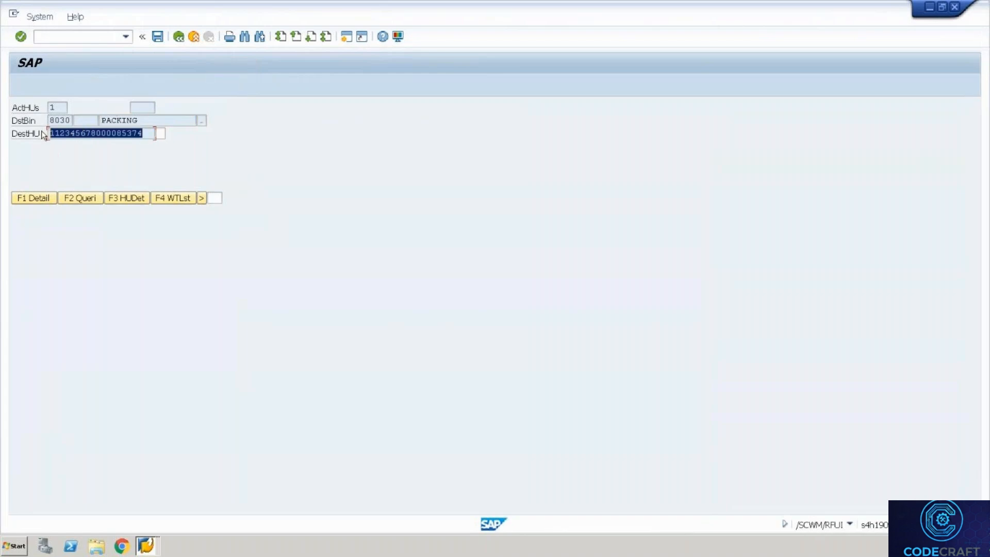
pyautogui.press('Tab')
pyautogui.write('4')
pyautogui.press('Return')
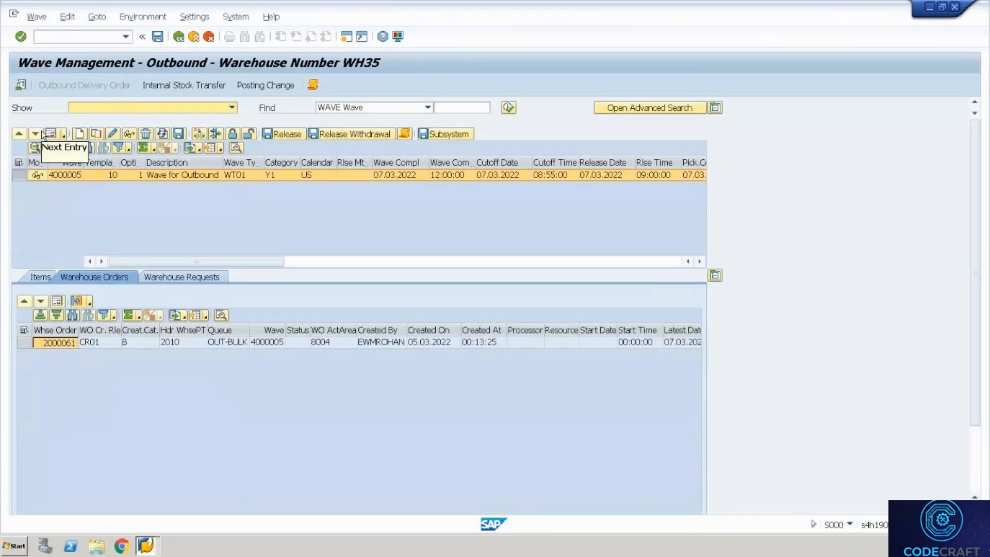
# List the warehouse tasks of the two outbound delivery orders.
pyautogui.click(178, 38)
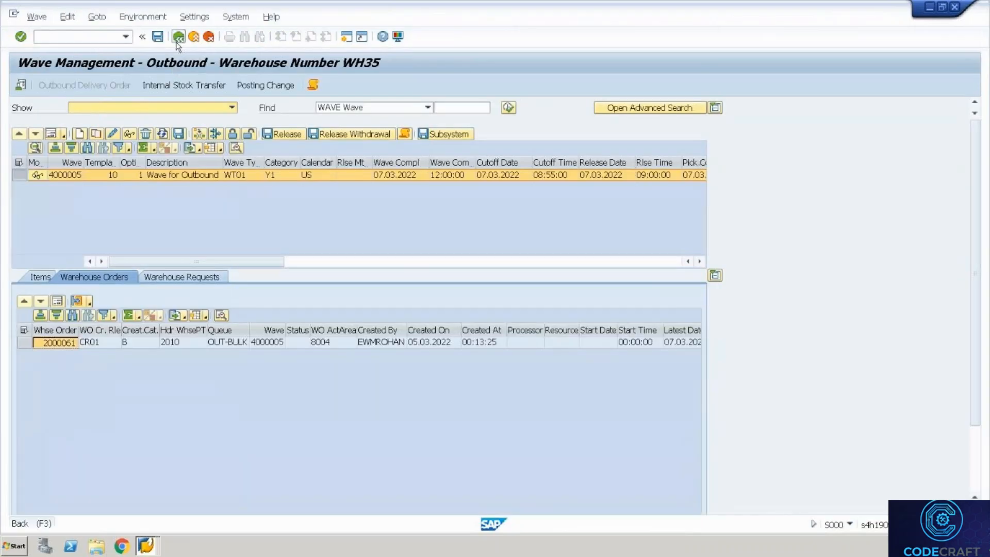
pyautogui.hotkey('alt', 'Tab')
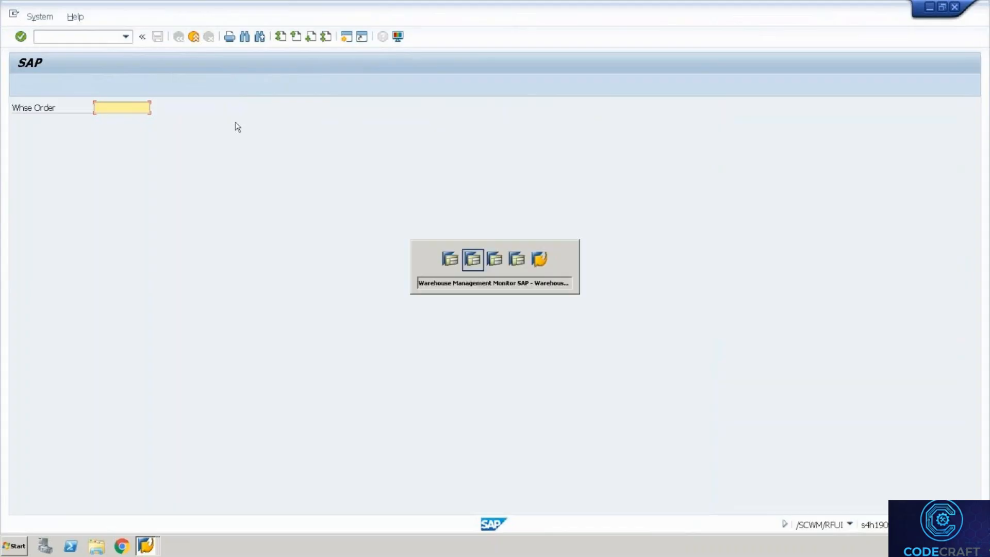
pyautogui.hotkey('alt', 'Tab')
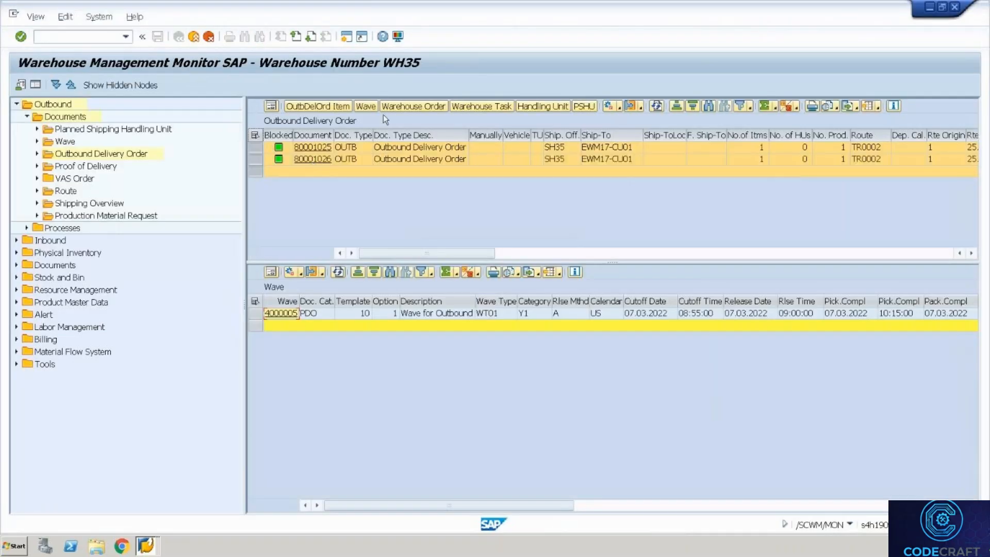
pyautogui.click(475, 105)
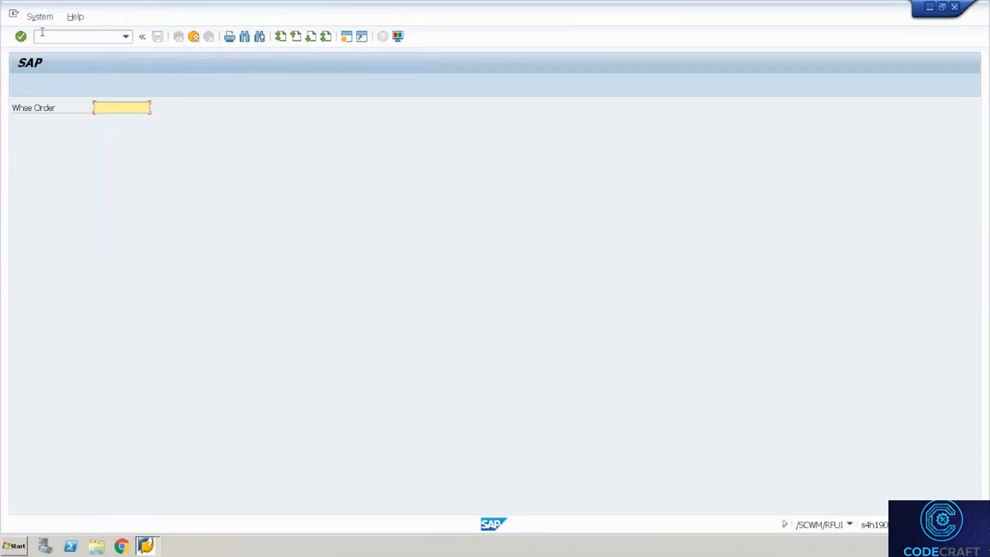
# Bring up the monitor showing bin 8004.01.15.02 and enter the packing transaction code.
pyautogui.hotkey('alt', 'Tab')
pyautogui.hotkey('alt', 'Tab')
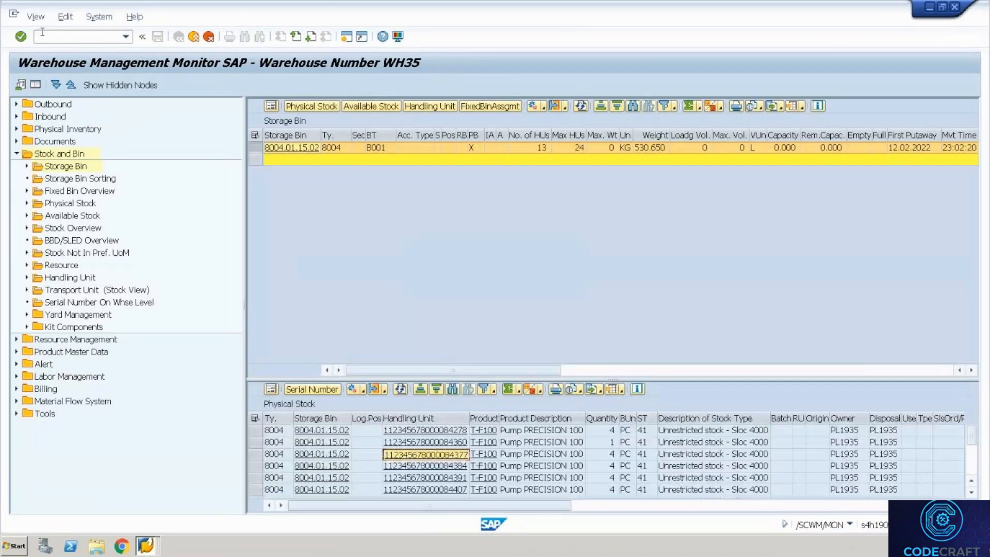
pyautogui.hotkey('alt', 'Tab')
pyautogui.hotkey('alt', 'Tab')
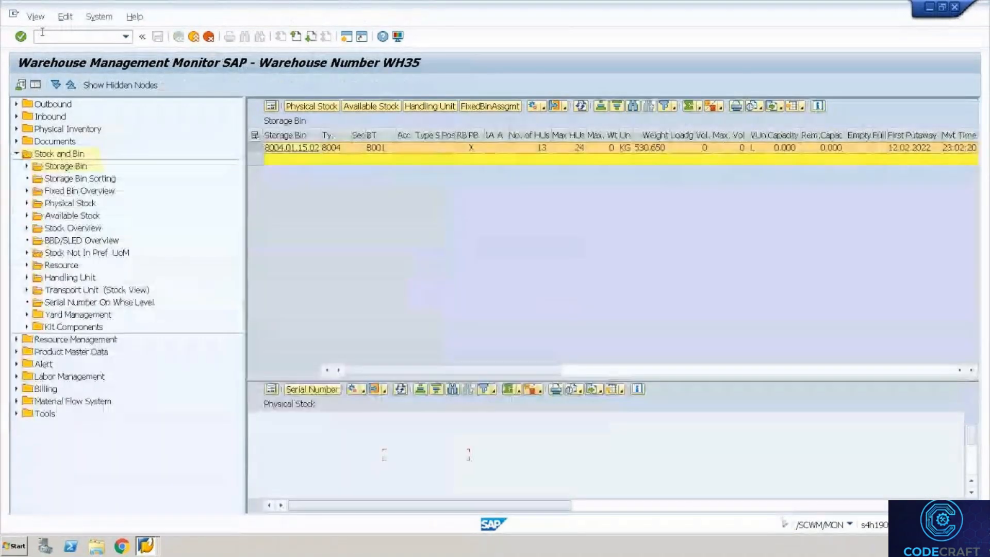
pyautogui.click(44, 39)
pyautogui.write('/nsd')
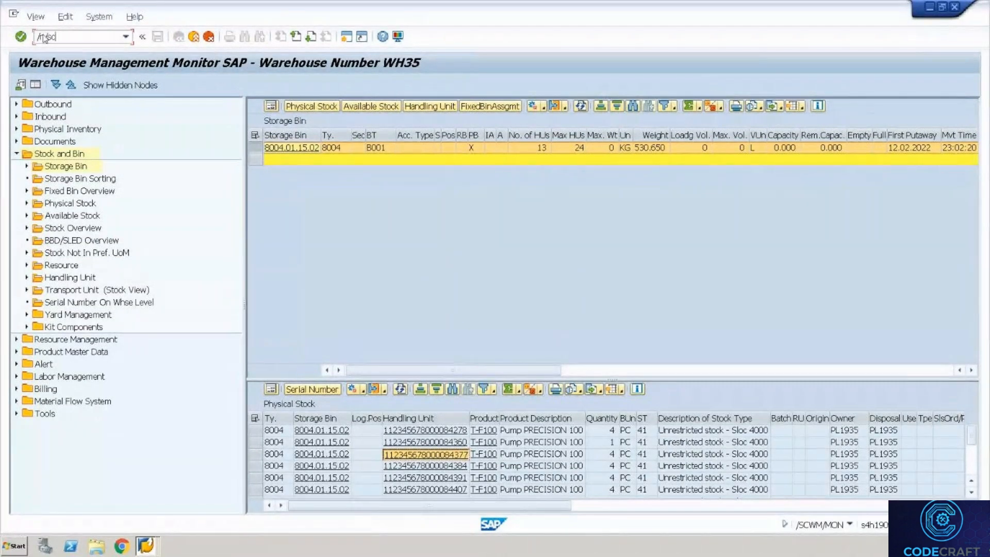
pyautogui.write('wm/pack')
pyautogui.press('Return')
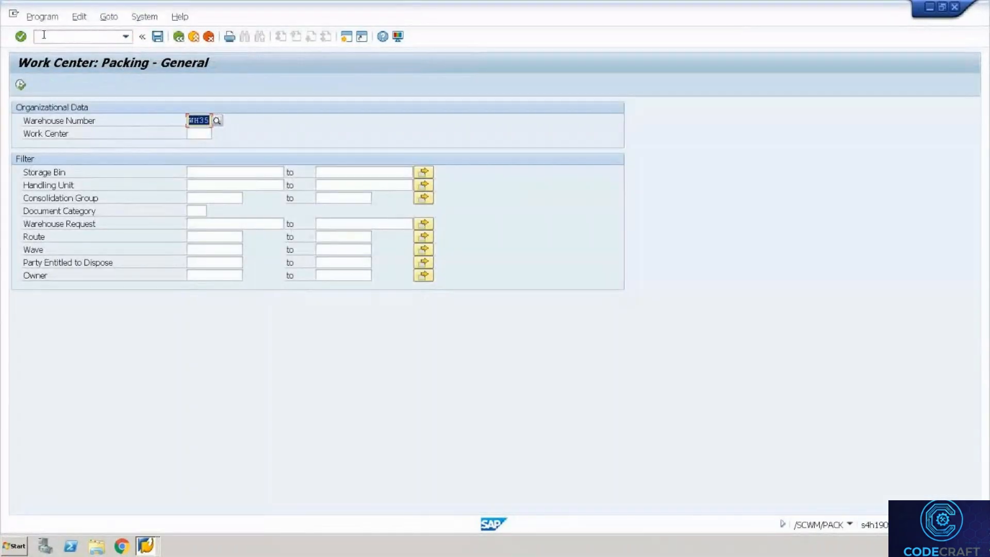
pyautogui.press('Tab')
pyautogui.write('VERP')
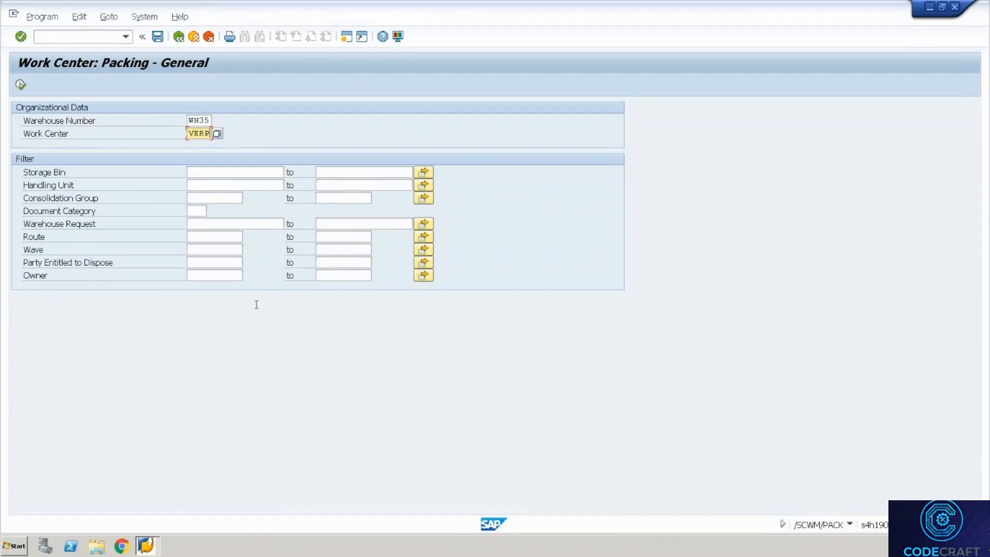
pyautogui.click(22, 86)
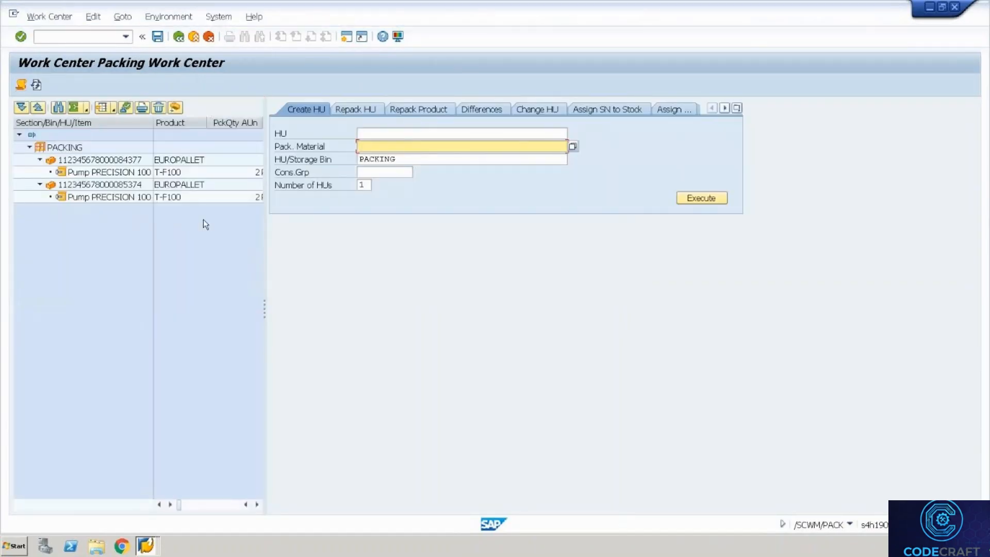
pyautogui.moveTo(265, 299); pyautogui.dragTo(296, 309)
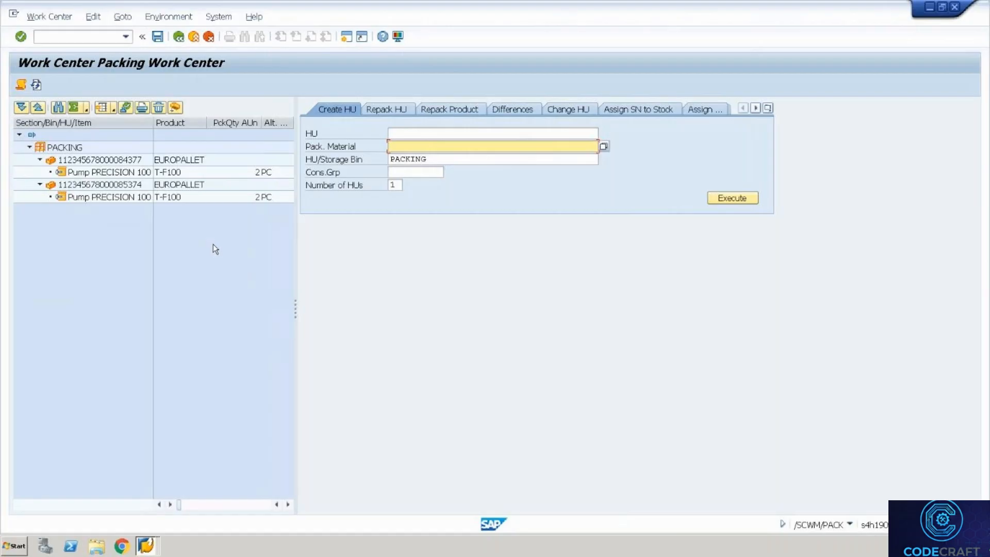
pyautogui.click(107, 187)
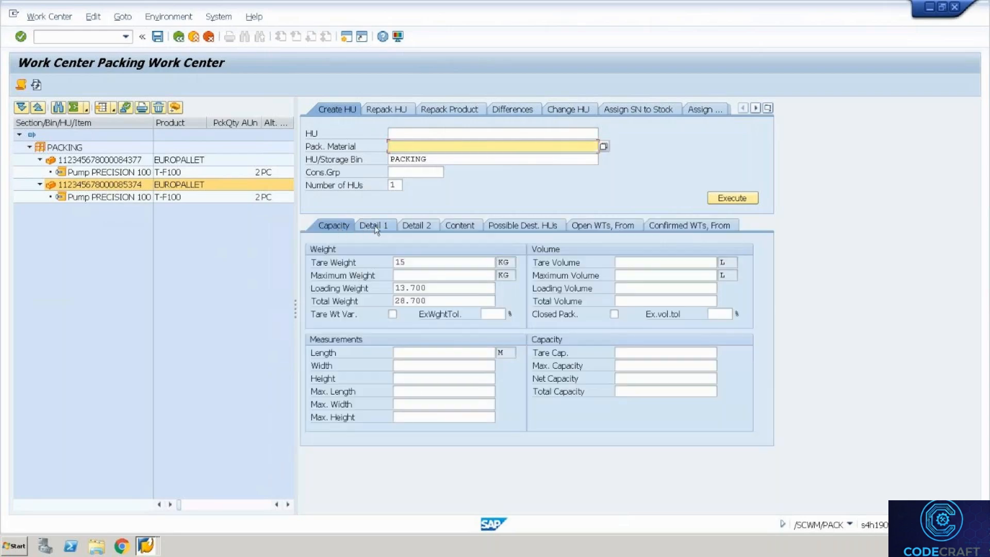
pyautogui.click(374, 227)
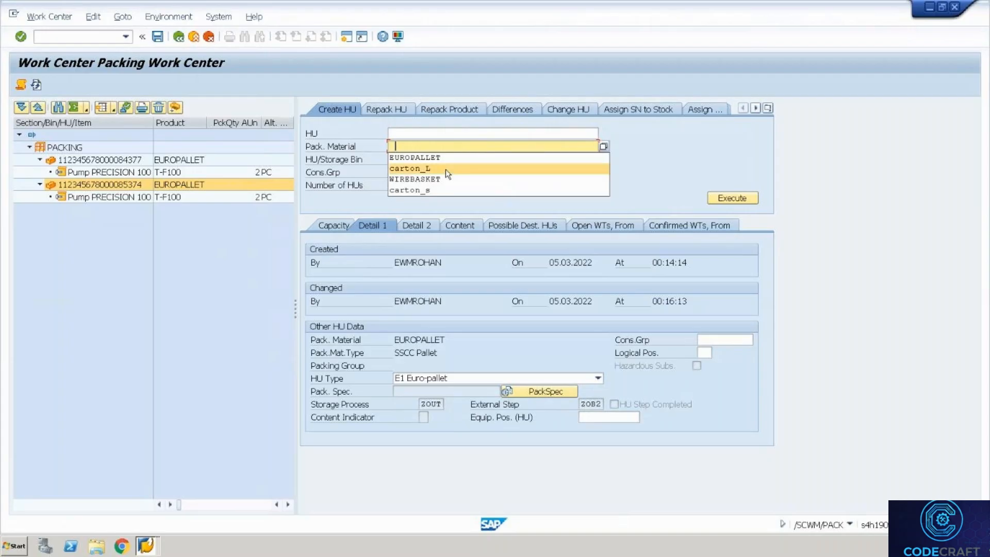
# Create a new CARTON_L handling unit, pack the Euro-pallet HUs into it, and save.
pyautogui.click(446, 169)
pyautogui.click(732, 199)
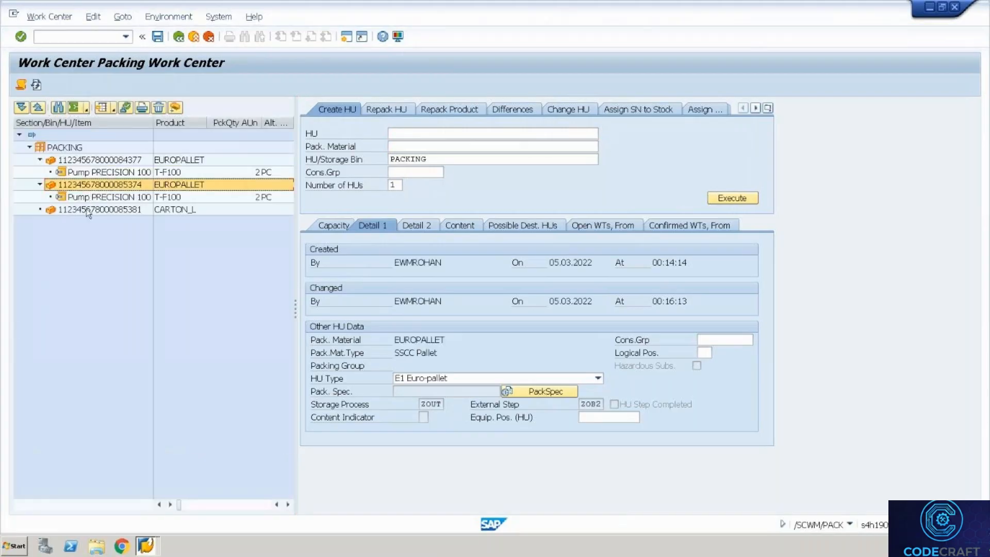
pyautogui.moveTo(91, 214); pyautogui.dragTo(93, 210)
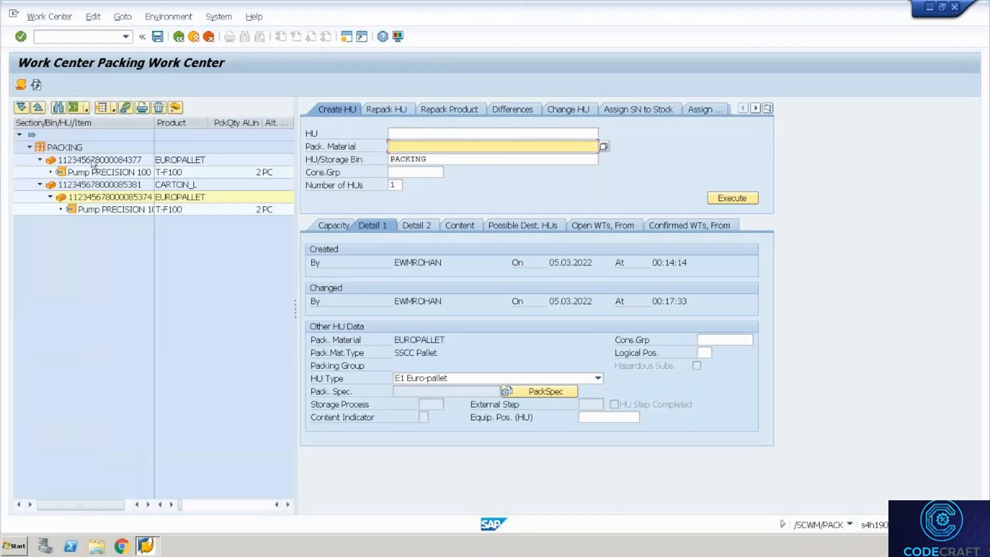
pyautogui.click(74, 185)
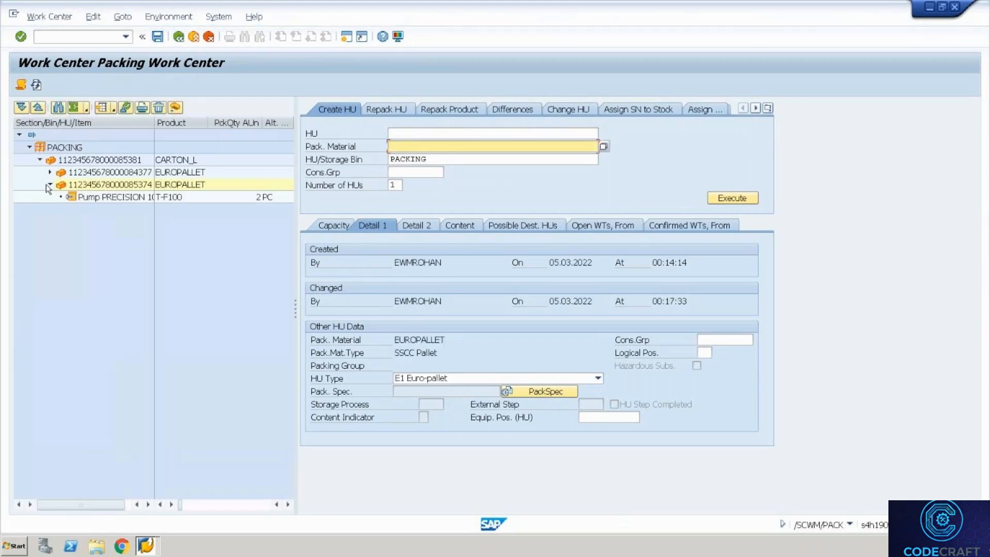
pyautogui.click(50, 184)
pyautogui.click(97, 165)
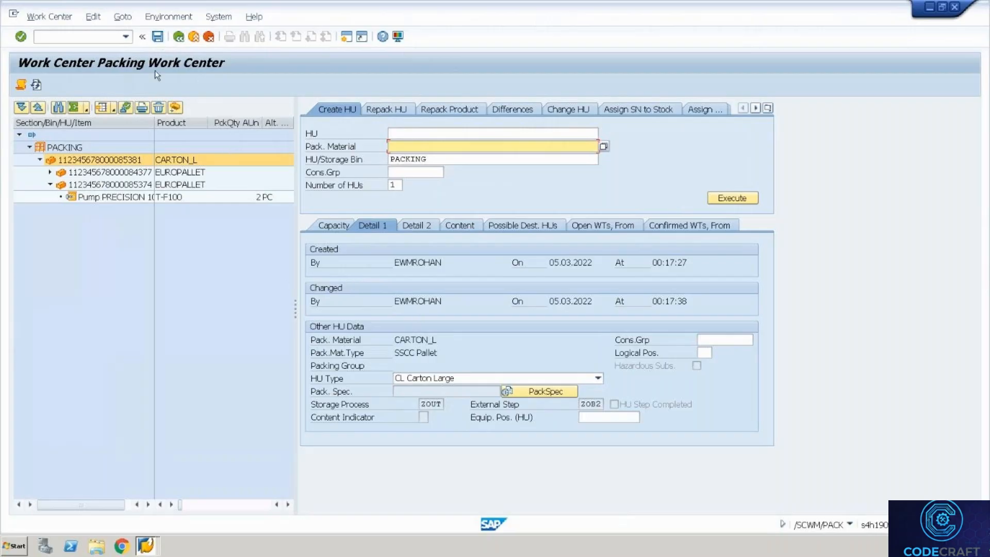
pyautogui.click(156, 42)
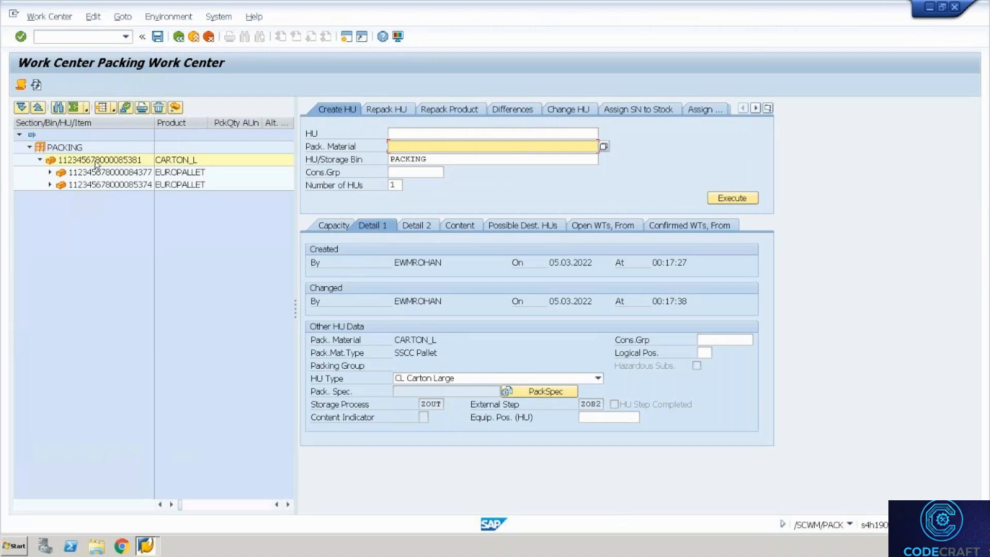
# Mark the carton's packing process step completed and refresh to reveal warehouse task 100000081.
pyautogui.click(95, 160)
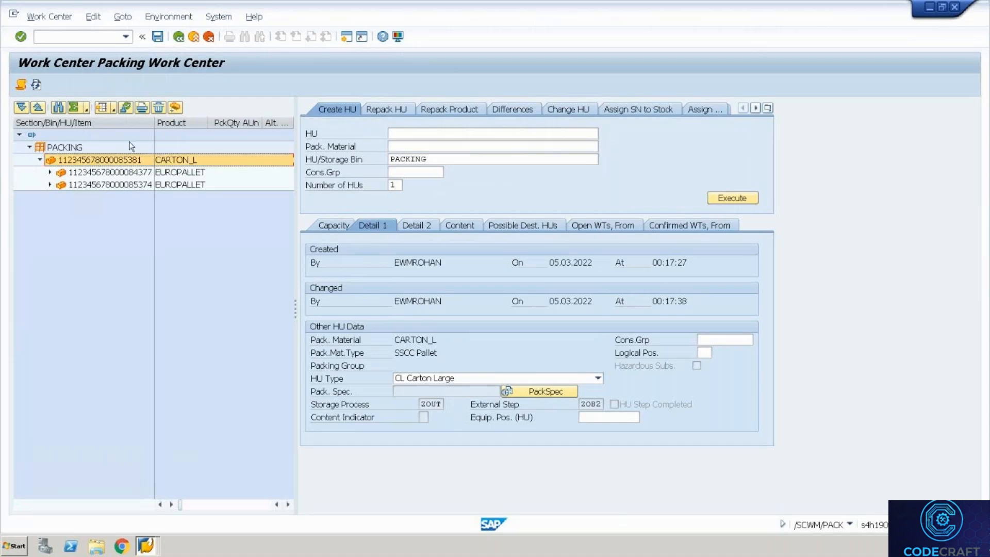
pyautogui.click(125, 108)
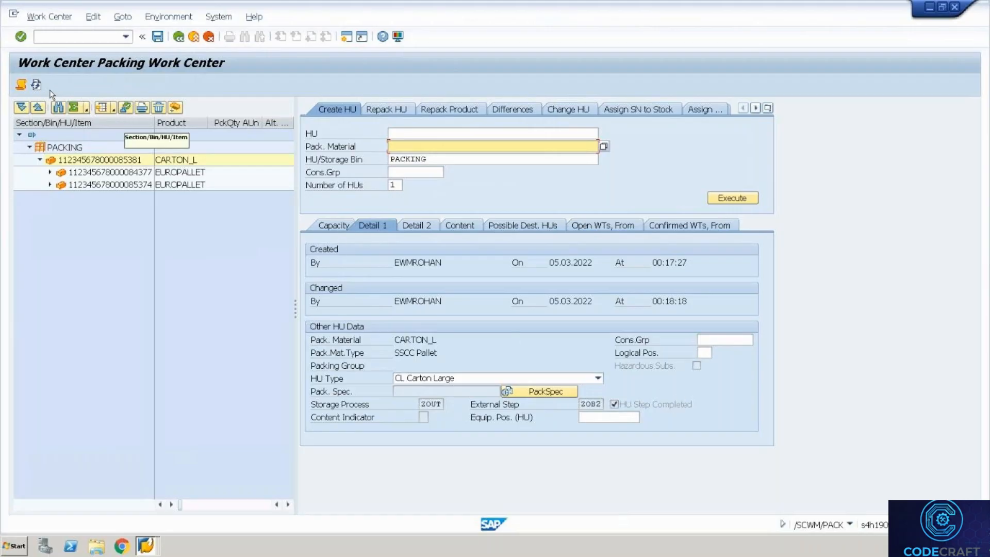
pyautogui.click(35, 85)
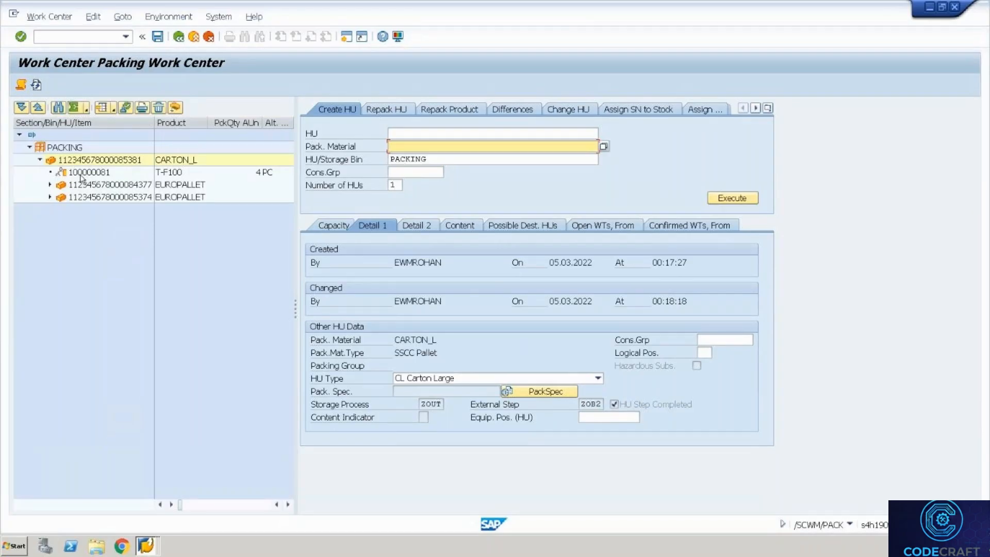
pyautogui.click(80, 172)
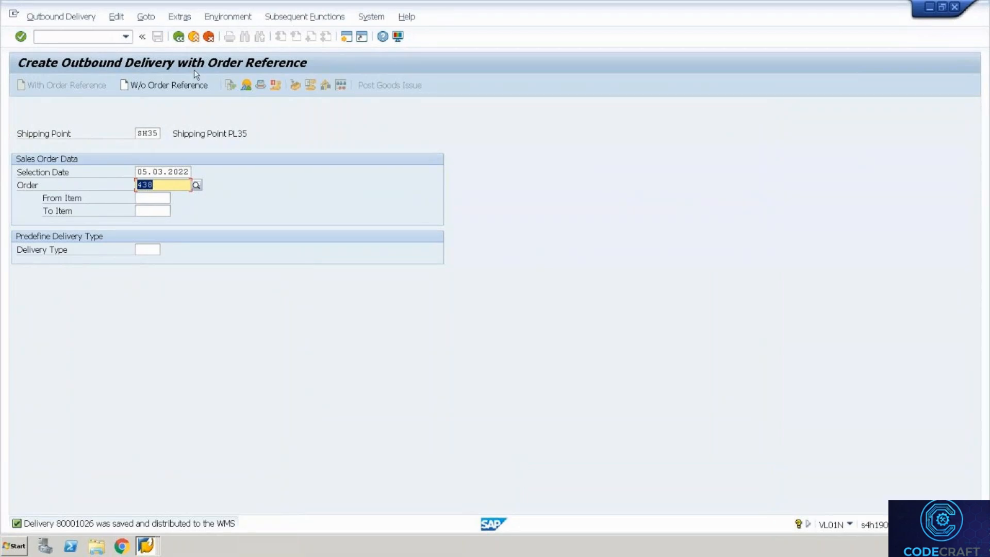
pyautogui.click(195, 37)
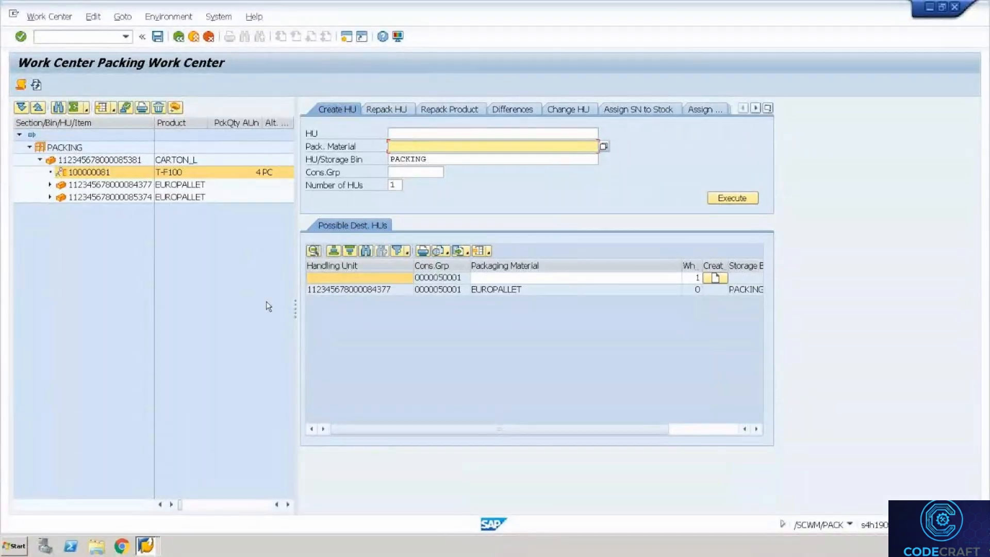
# Open warehouse task 100000081 from the Warehouse Management Monitor's task list.
pyautogui.hotkey('alt', 'Tab')
pyautogui.hotkey('alt', 'Tab')
pyautogui.hotkey('alt', 'Tab')
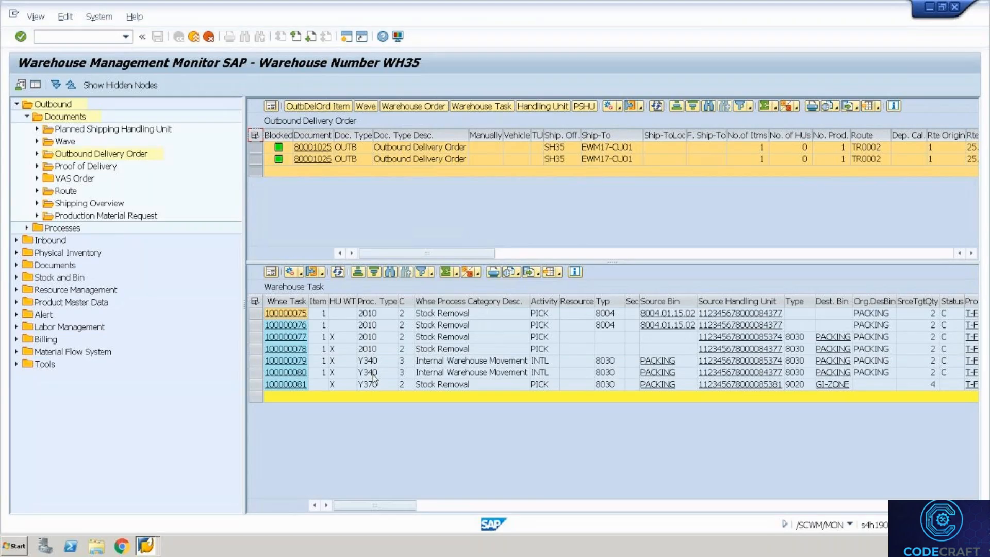
pyautogui.click(285, 385)
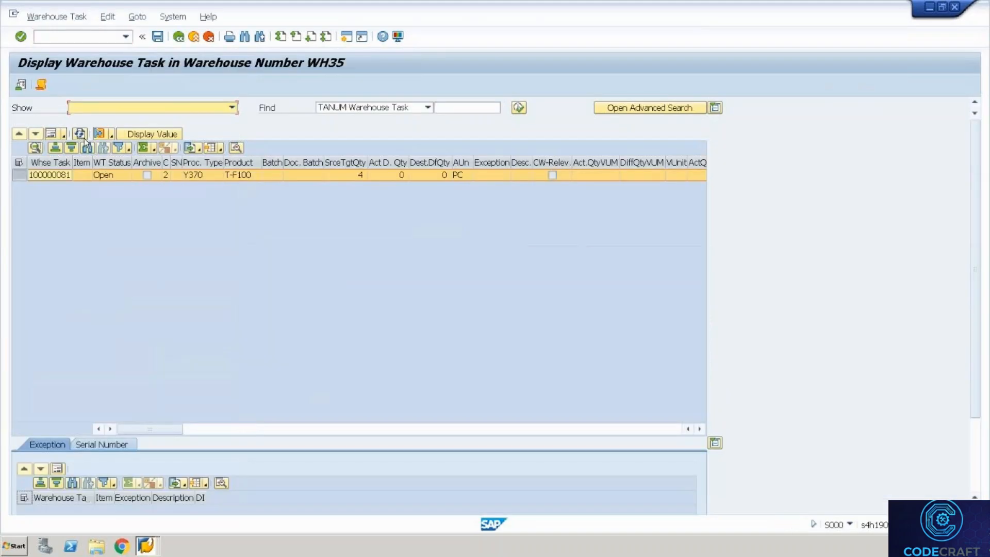
pyautogui.click(51, 134)
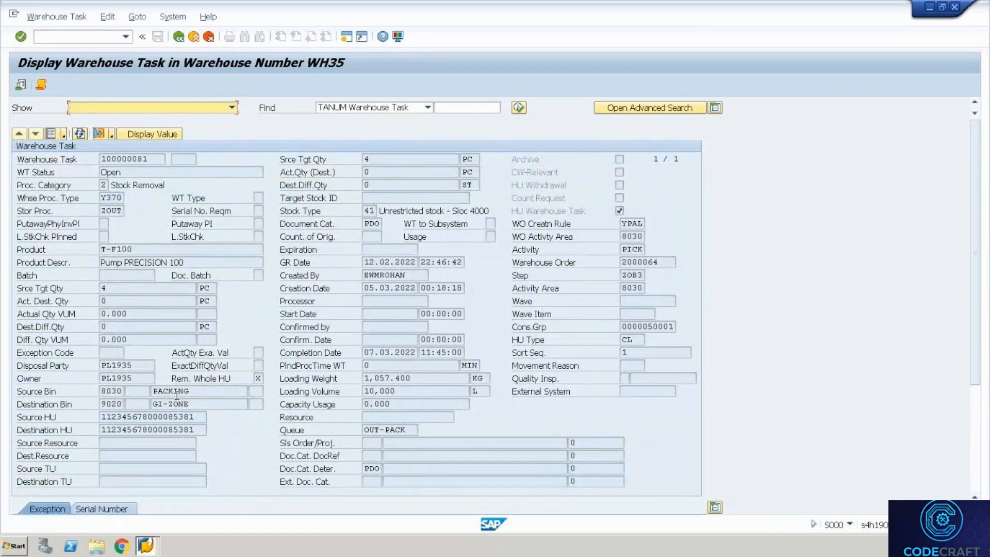
pyautogui.click(203, 403)
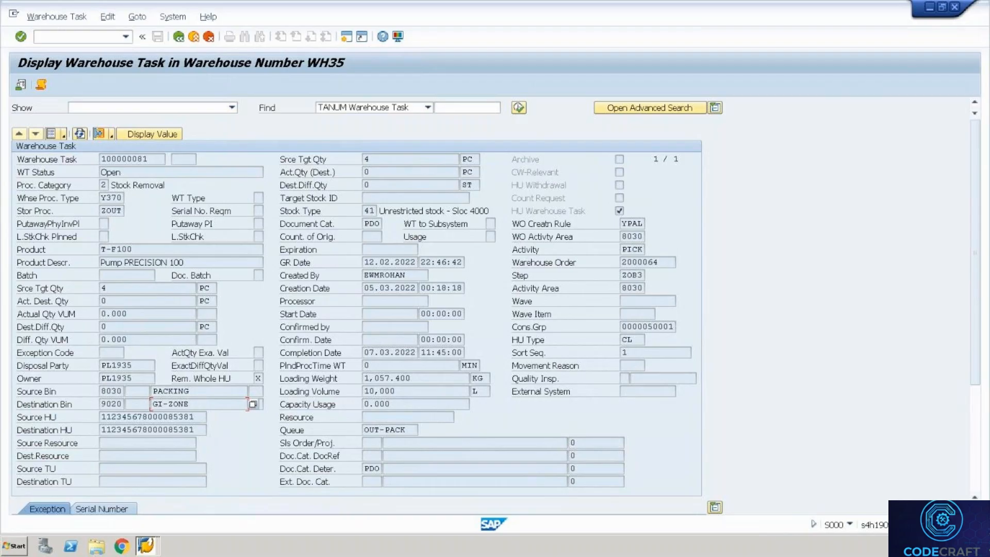
pyautogui.click(148, 548)
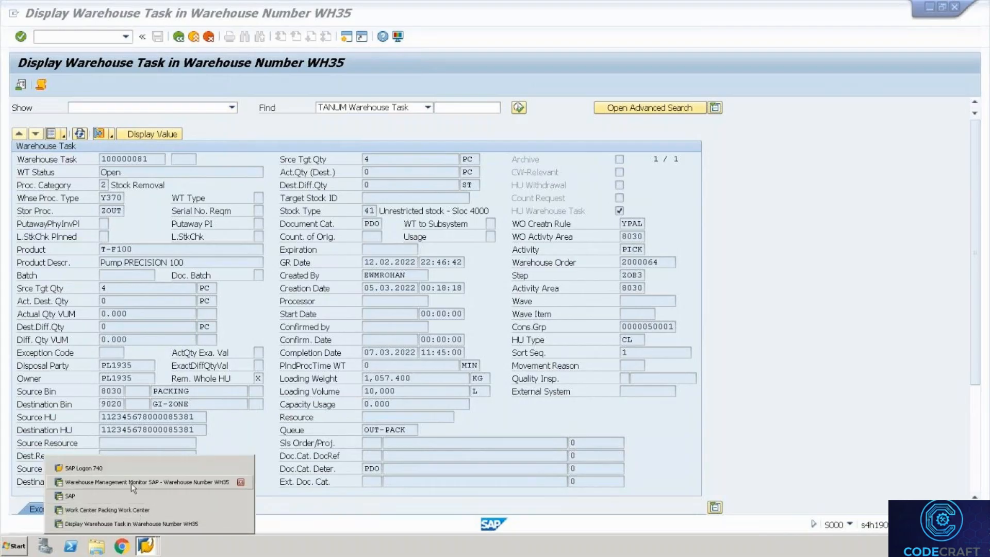
# Run /nspro and open the SAP Reference IMG.
pyautogui.click(119, 510)
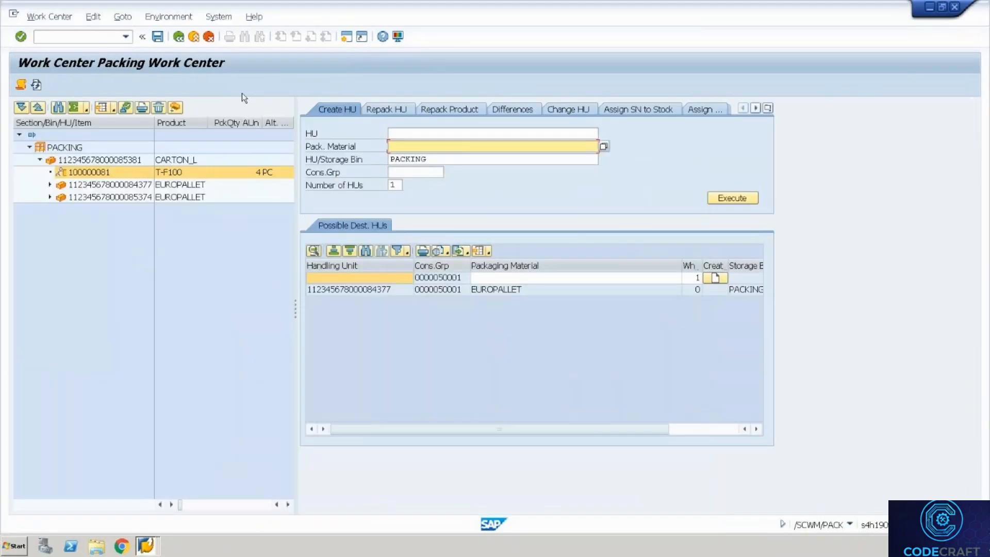
pyautogui.click(101, 36)
pyautogui.write('/nspro')
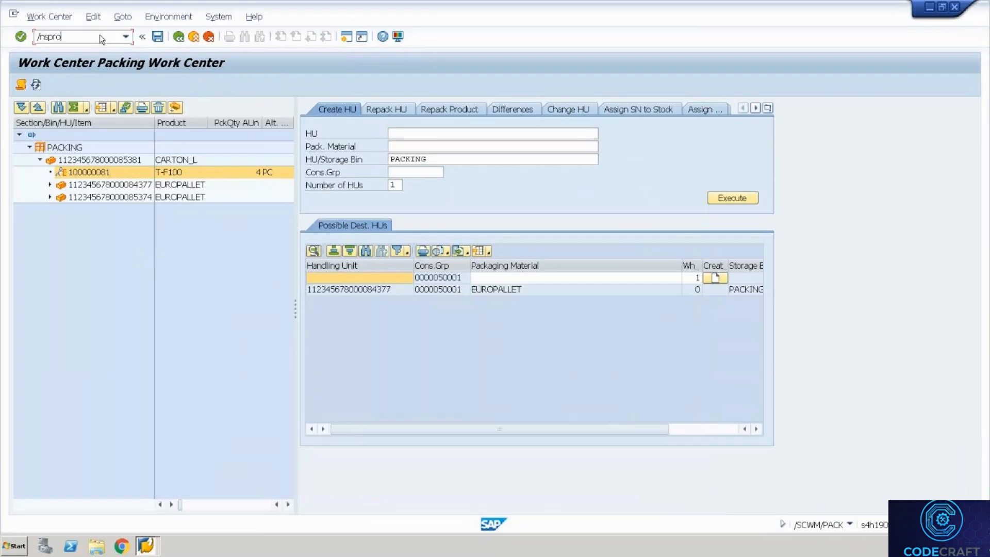
pyautogui.press('Return')
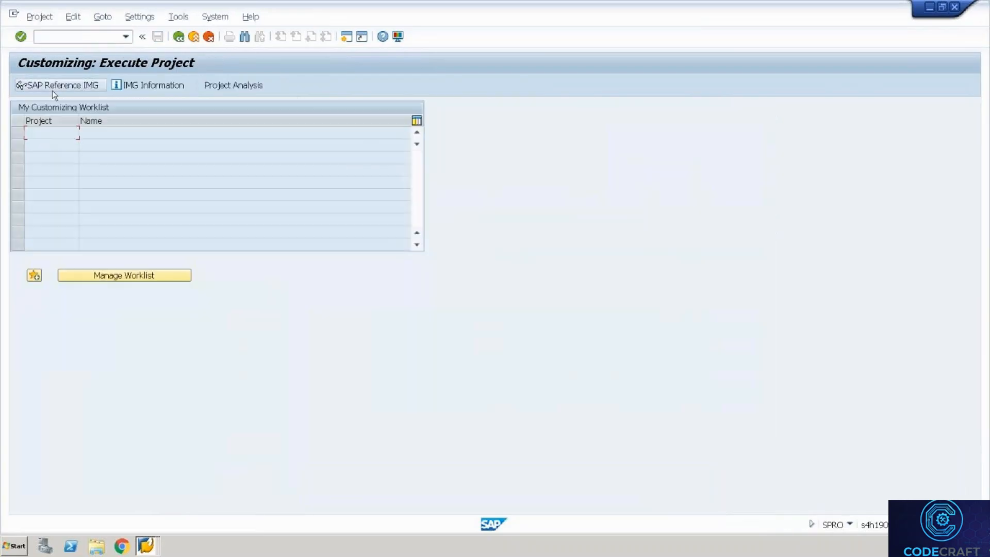
pyautogui.click(51, 83)
# Expand Extended Warehouse Management > Cross-Process Settings > Warehouse Task and run Define Warehouse Process Type.
pyautogui.click(111, 345)
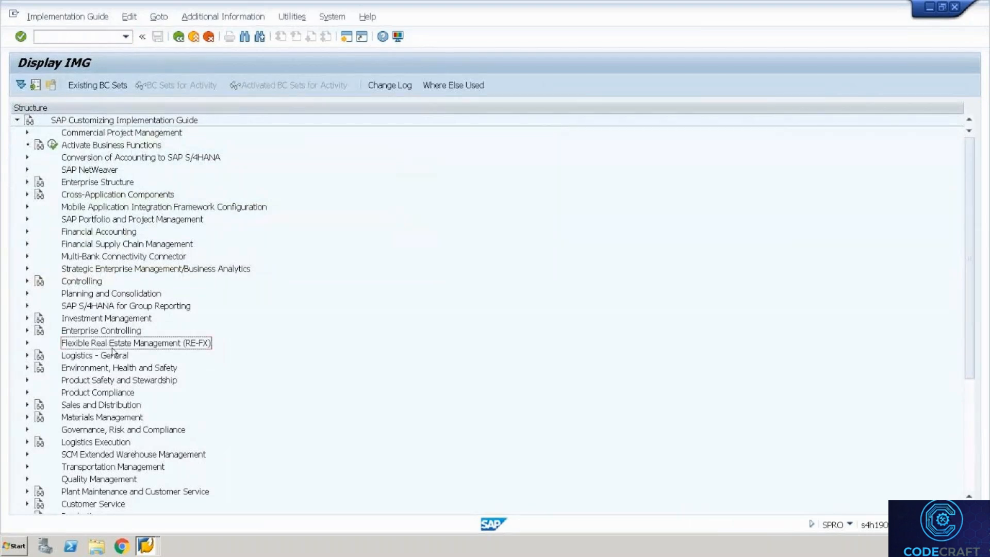
pyautogui.click(27, 455)
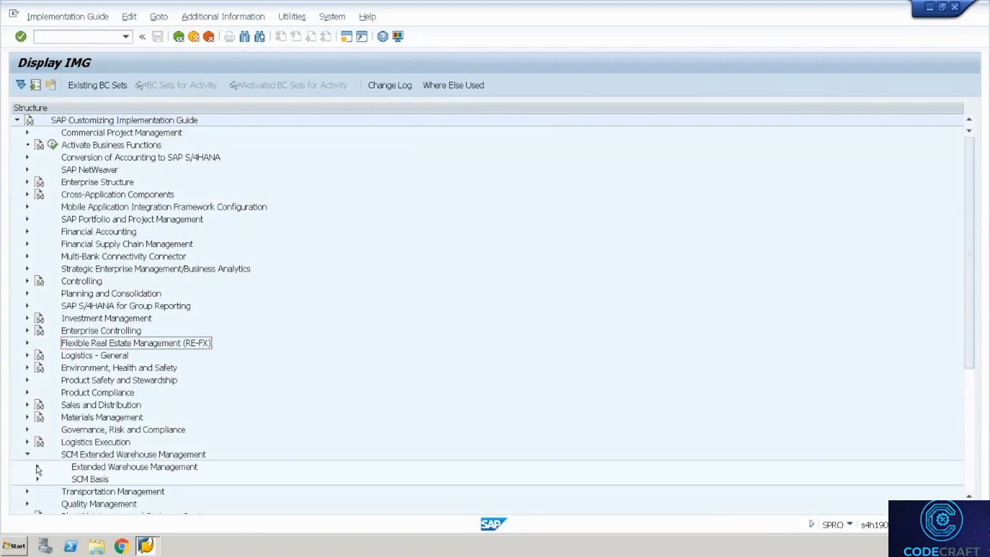
pyautogui.click(38, 468)
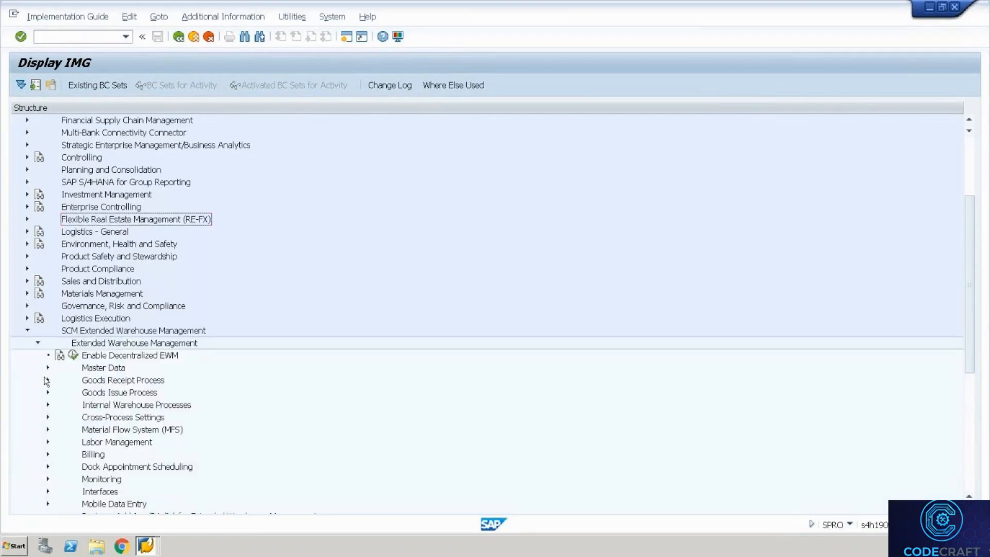
pyautogui.click(48, 418)
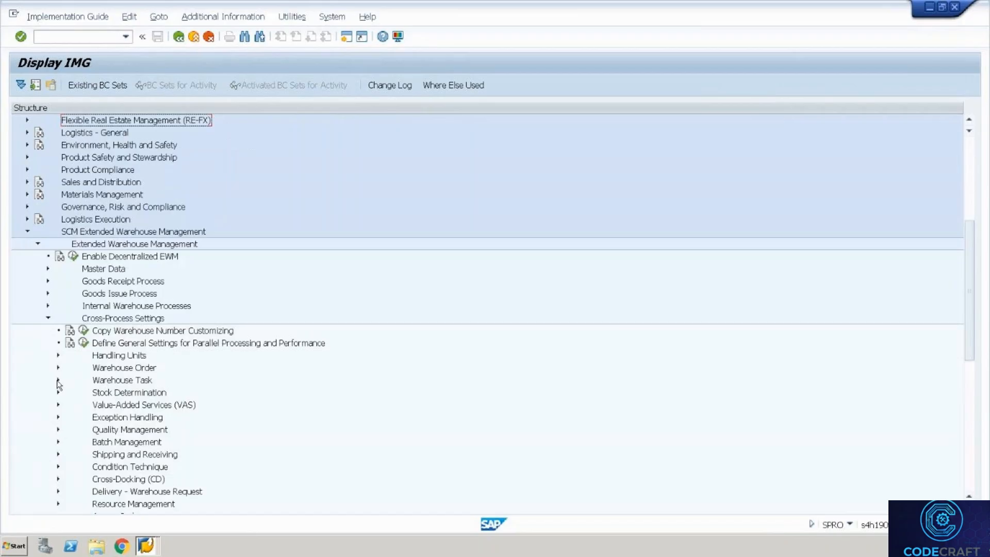
pyautogui.click(58, 382)
pyautogui.click(96, 393)
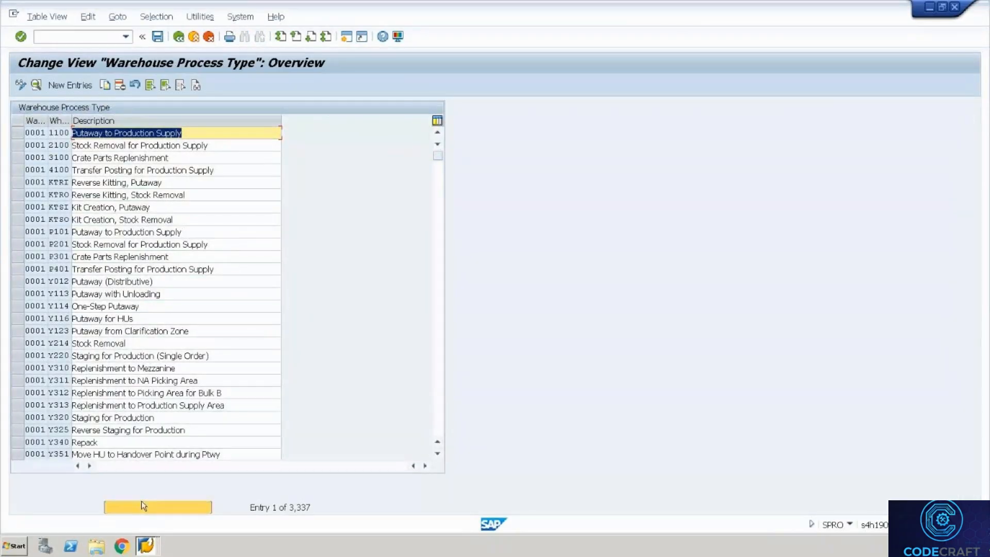
# Locate process type WH35 / 2010 Stock Removal and open its details.
pyautogui.click(142, 506)
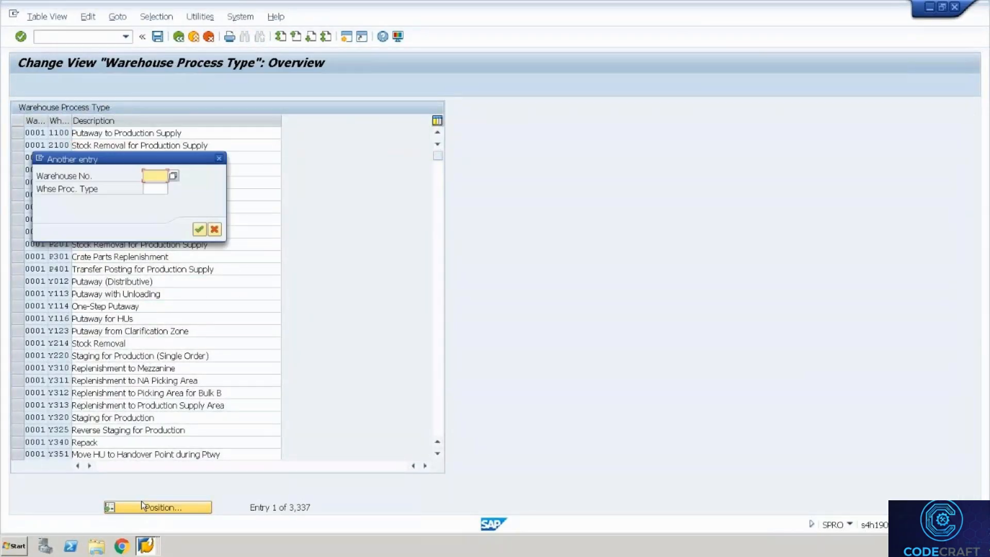
pyautogui.write('Wh35')
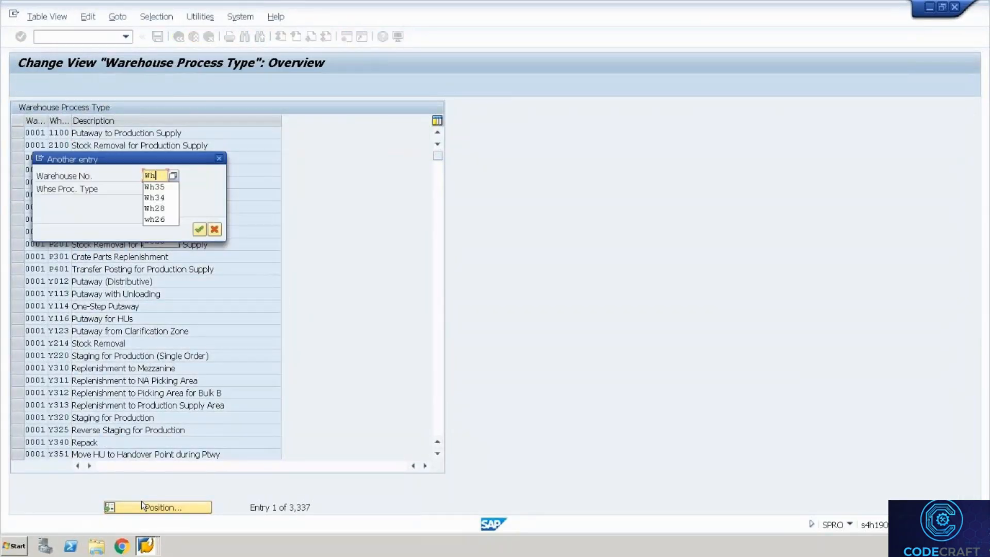
pyautogui.press('Tab')
pyautogui.write('2010')
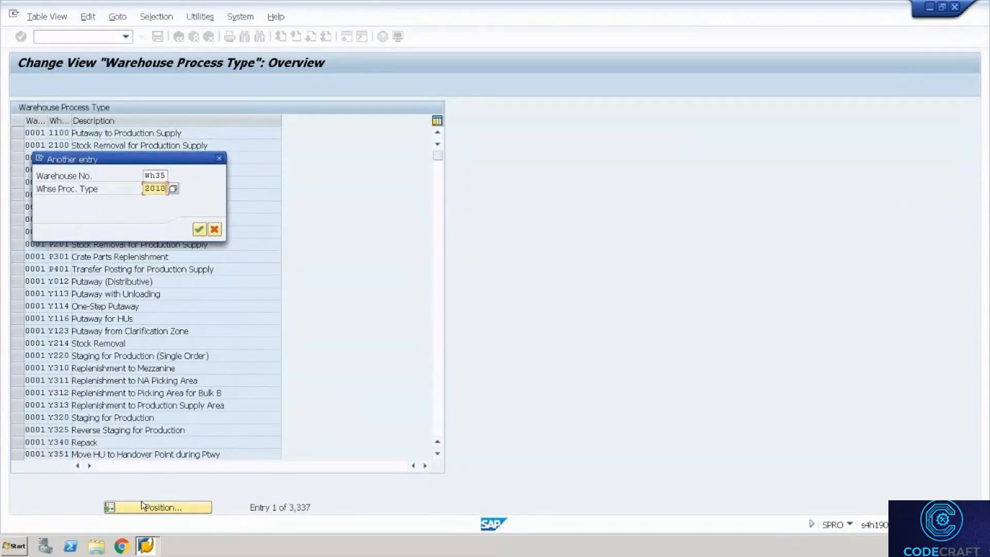
pyautogui.press('Return')
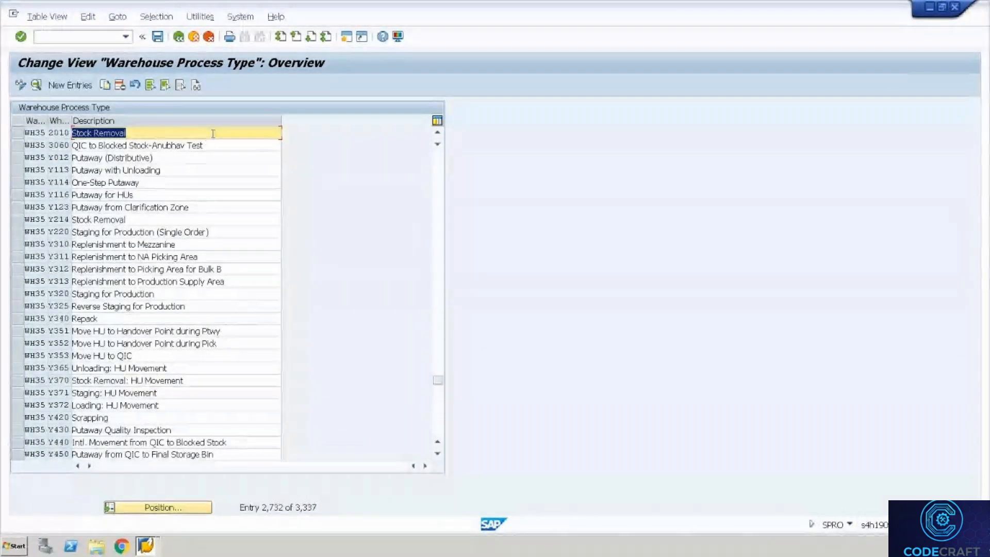
pyautogui.doubleClick(206, 135)
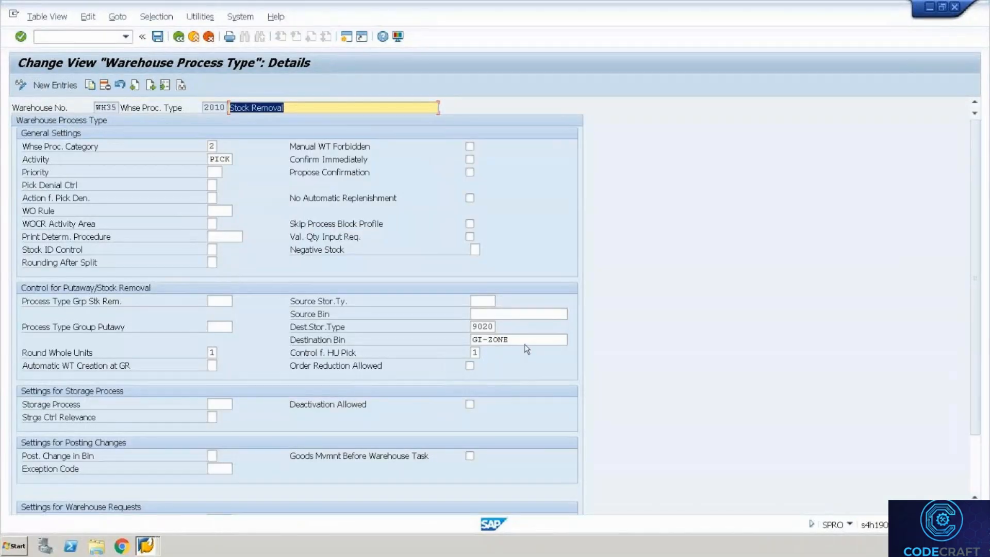
# Clear destination bin GI-ZONE and storage type 9020, then save under the customizing request.
pyautogui.click(525, 341)
pyautogui.press('BackSpace')
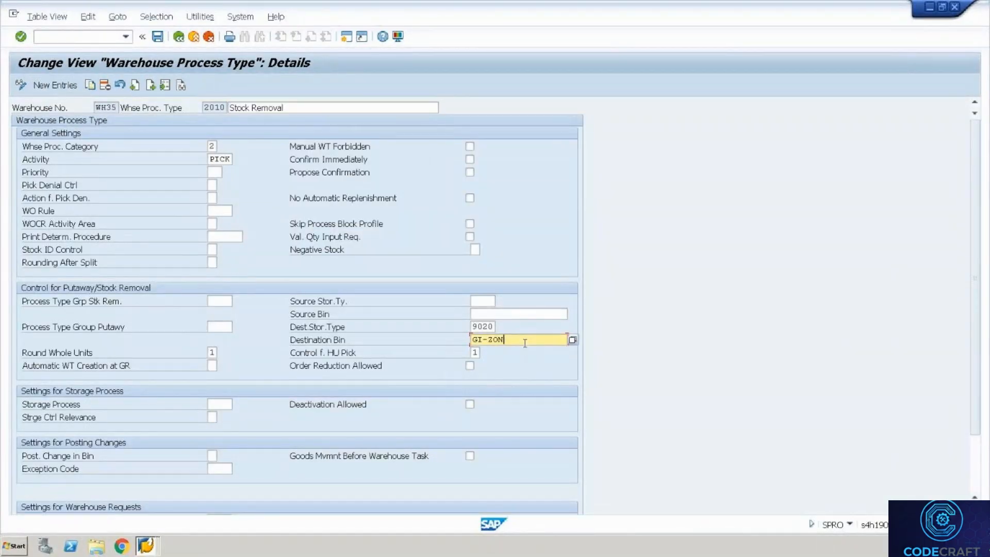
pyautogui.press('BackSpace')
pyautogui.press('BackSpace')
pyautogui.press('BackSpace')
pyautogui.press('BackSpace')
pyautogui.press('BackSpace')
pyautogui.press('BackSpace')
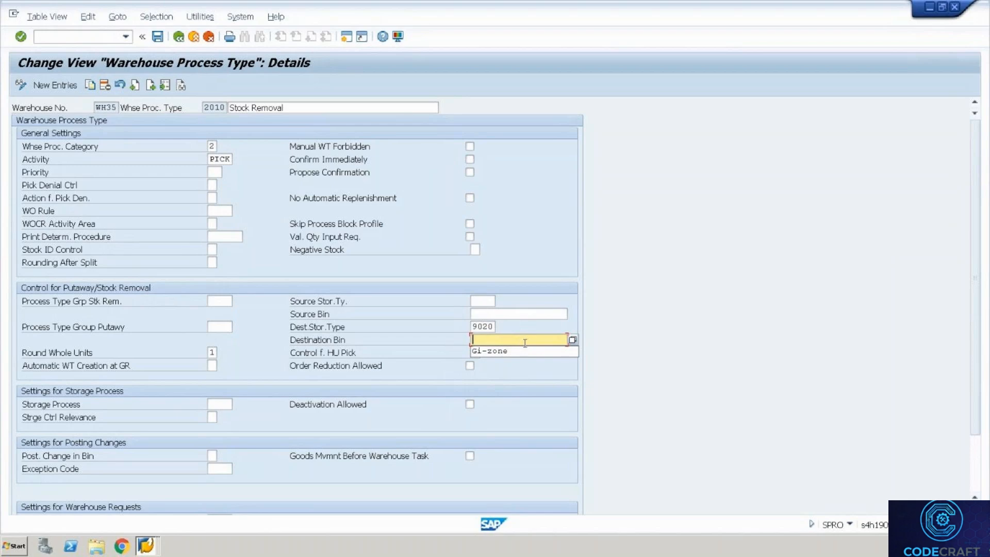
pyautogui.hotkey('shift', 'Tab')
pyautogui.press('BackSpace')
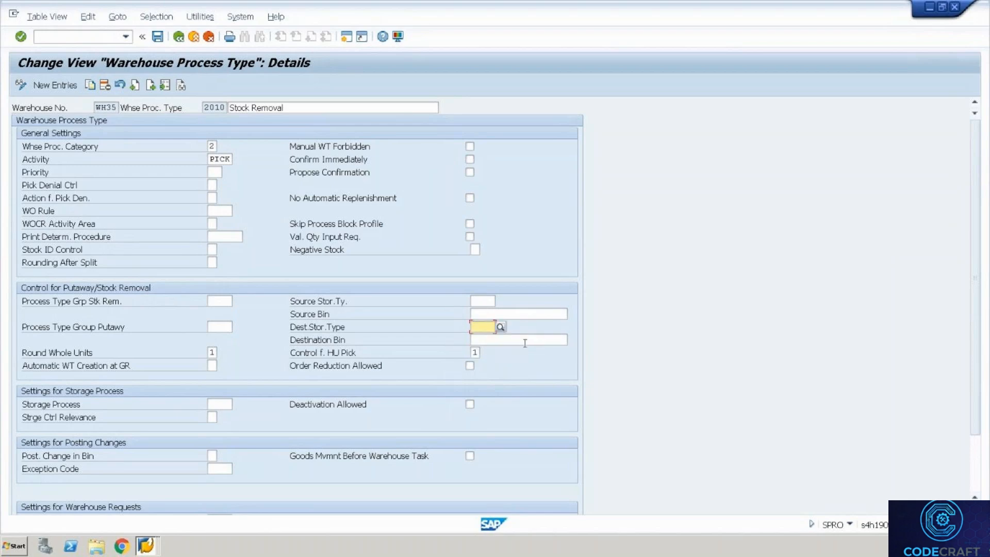
pyautogui.hotkey('ctrl', 's')
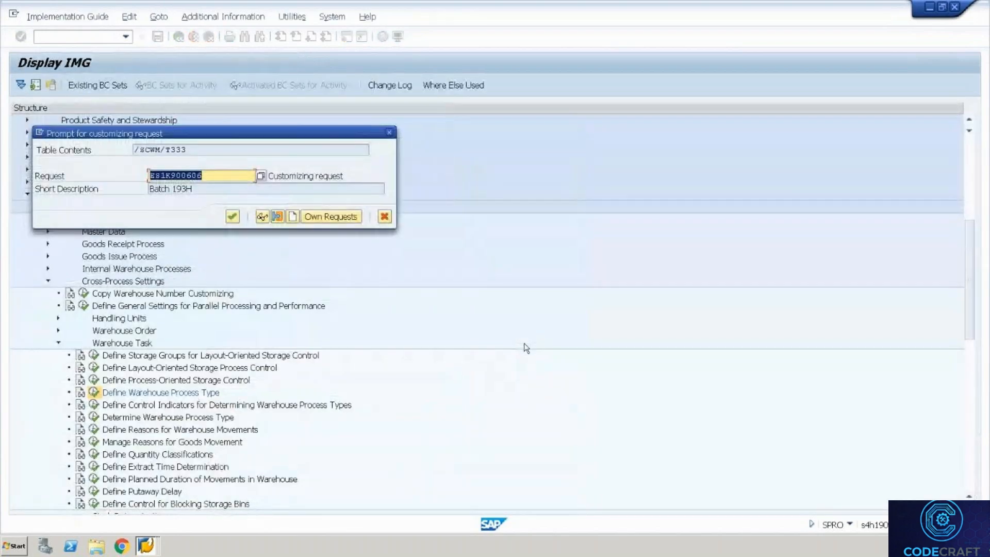
pyautogui.press('Return')
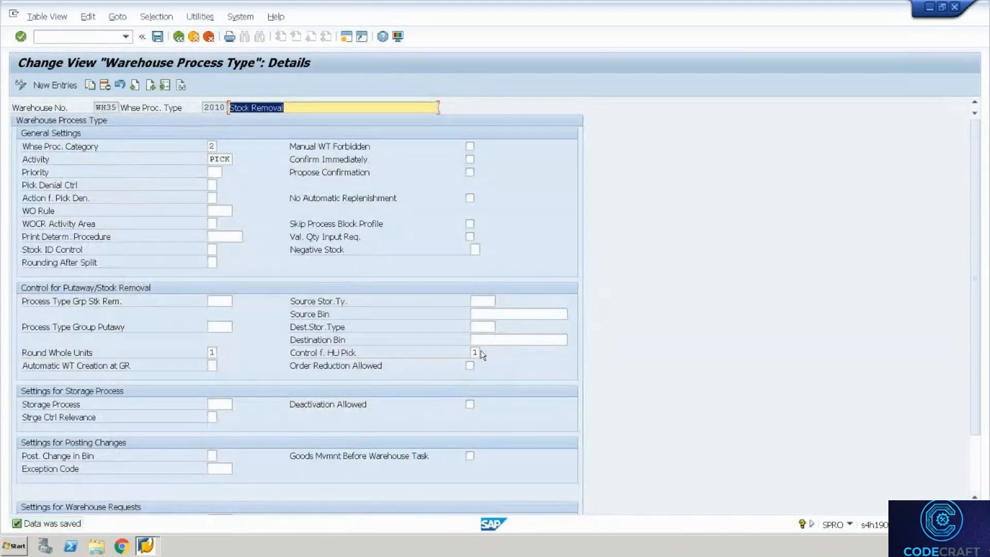
pyautogui.click(180, 37)
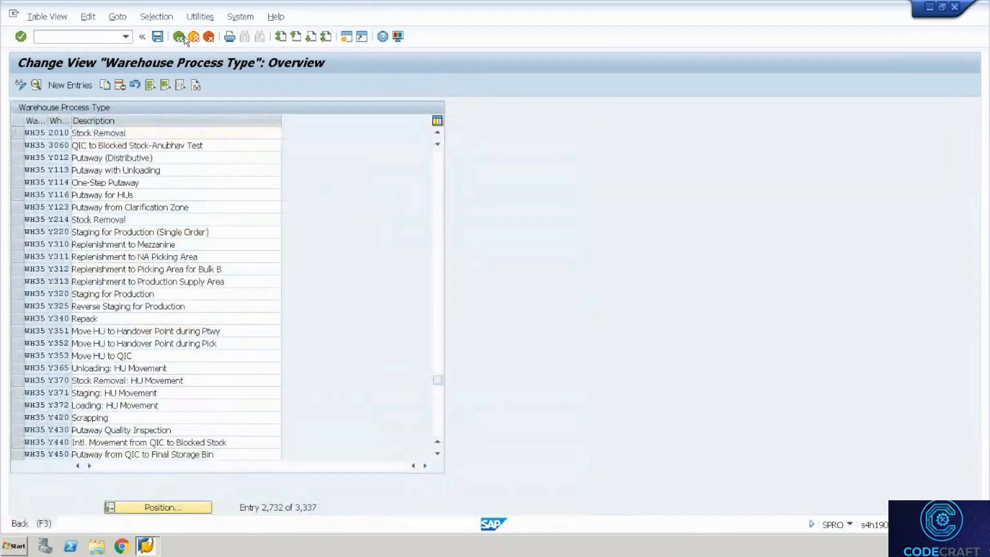
# Open HU task 100000081 of order 2000064 in Confirm Warehouse Task and select its source HU.
pyautogui.click(184, 40)
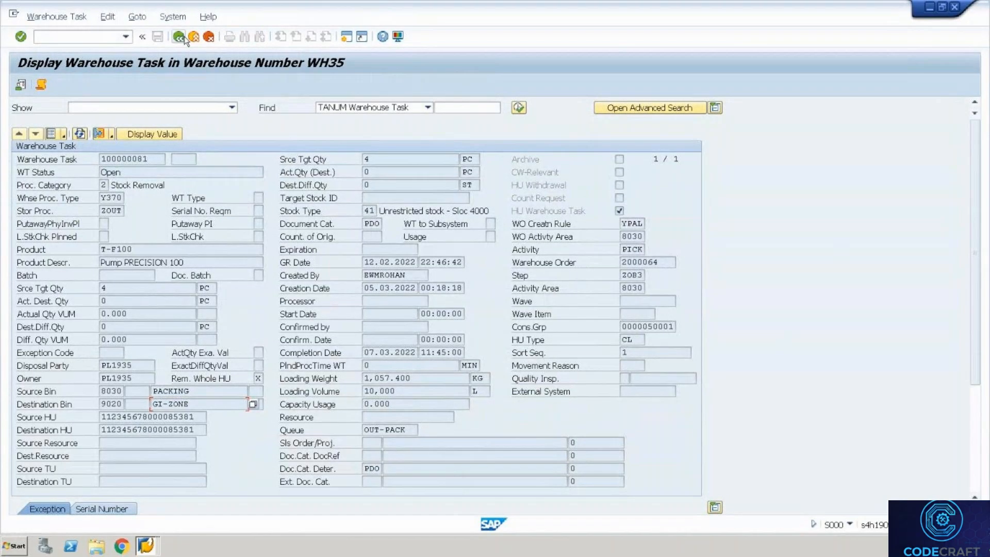
pyautogui.click(100, 134)
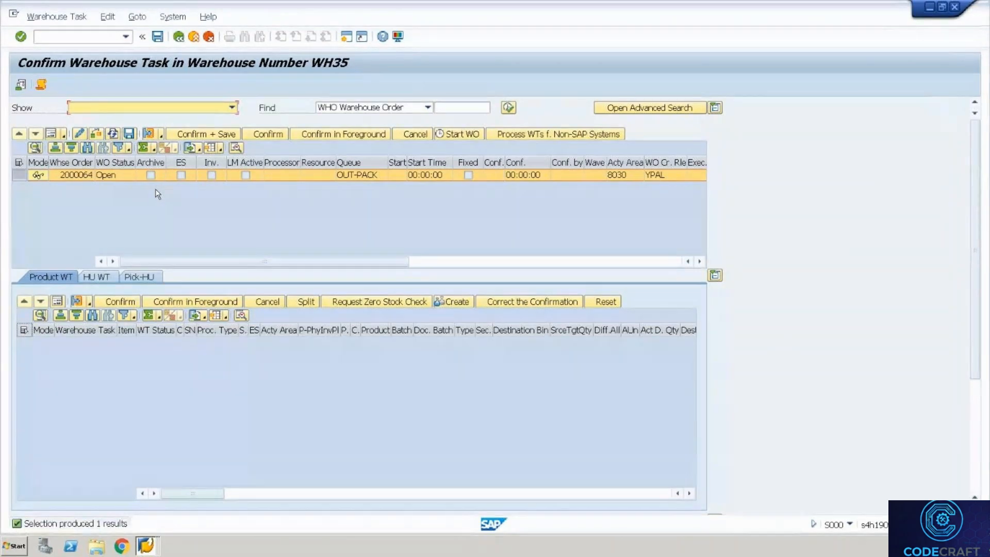
pyautogui.click(88, 175)
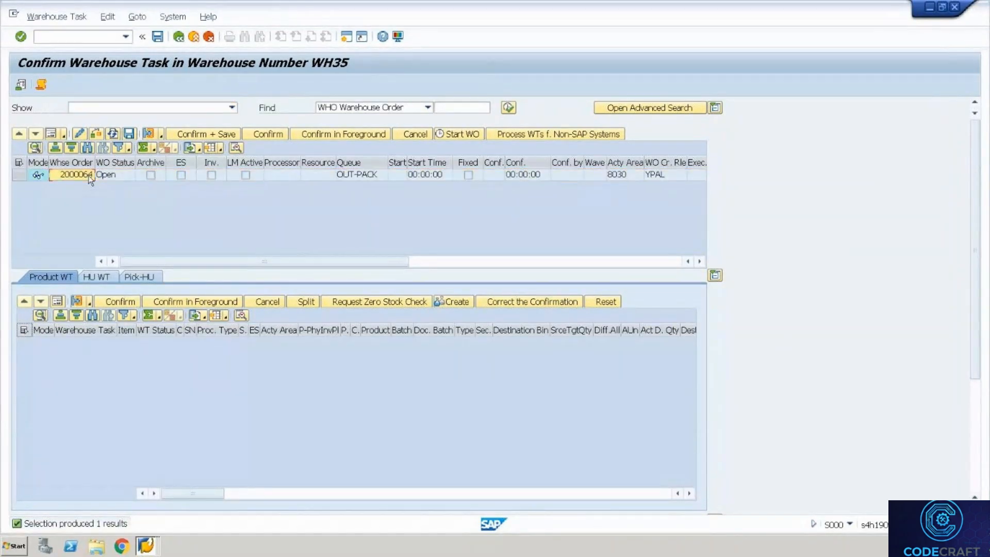
pyautogui.click(100, 276)
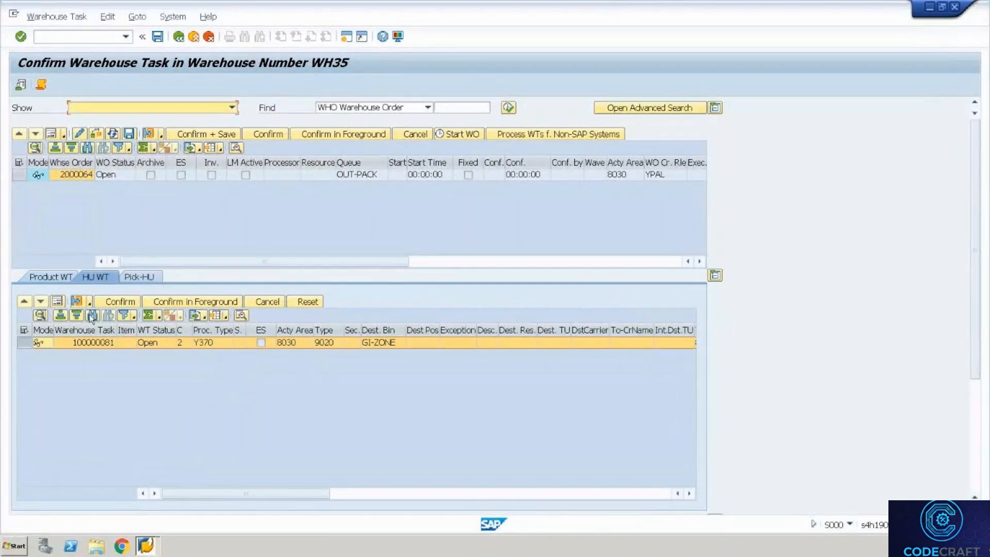
pyautogui.click(57, 301)
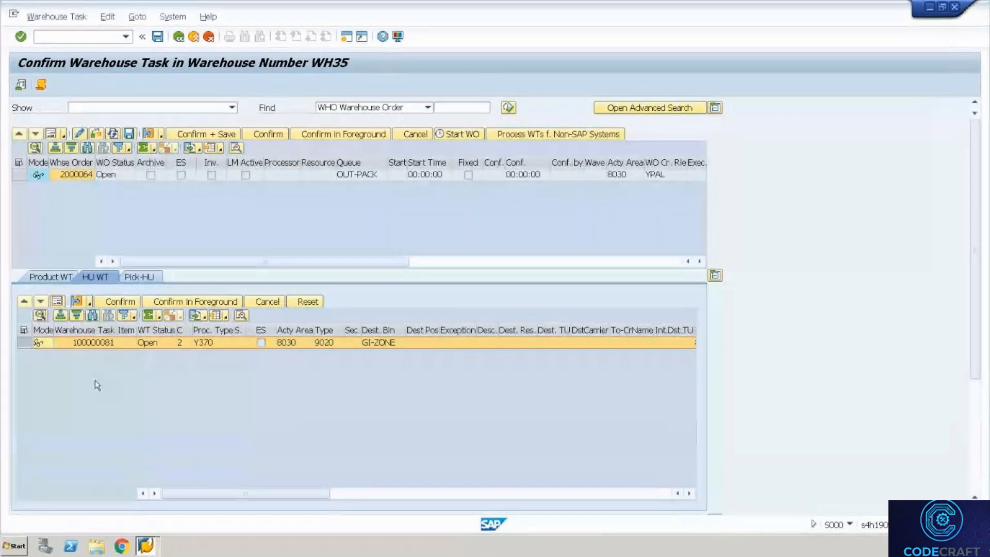
pyautogui.moveTo(201, 378); pyautogui.dragTo(89, 366)
pyautogui.hotkey('ctrl', 'c')
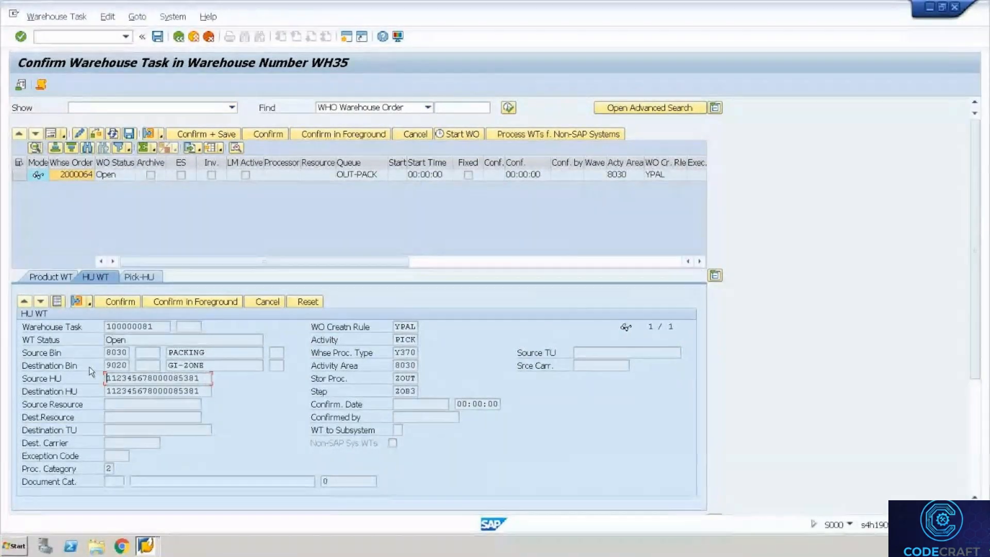
pyautogui.hotkey('alt', 'Tab')
pyautogui.hotkey('alt', 'Tab')
pyautogui.hotkey('alt', 'Tab')
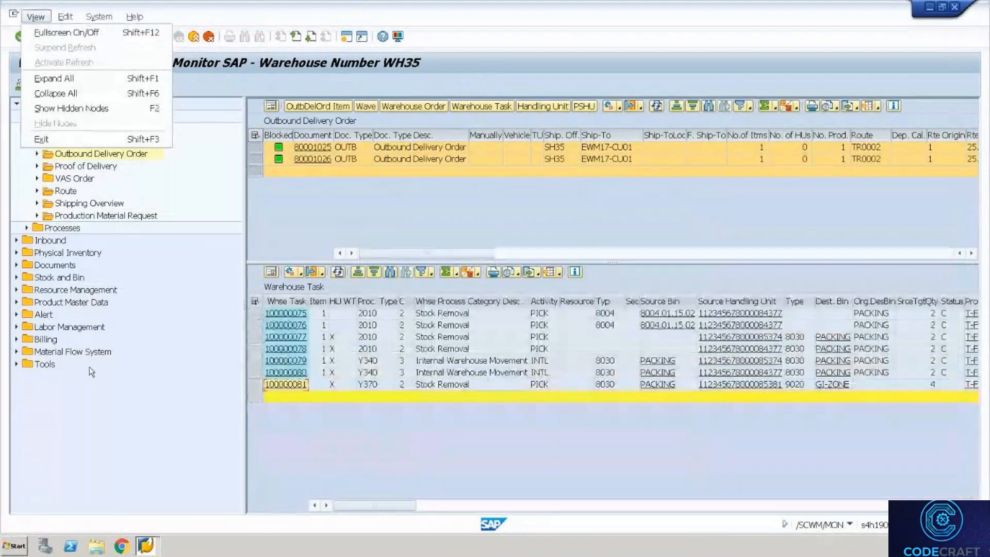
pyautogui.hotkey('alt', 'Tab')
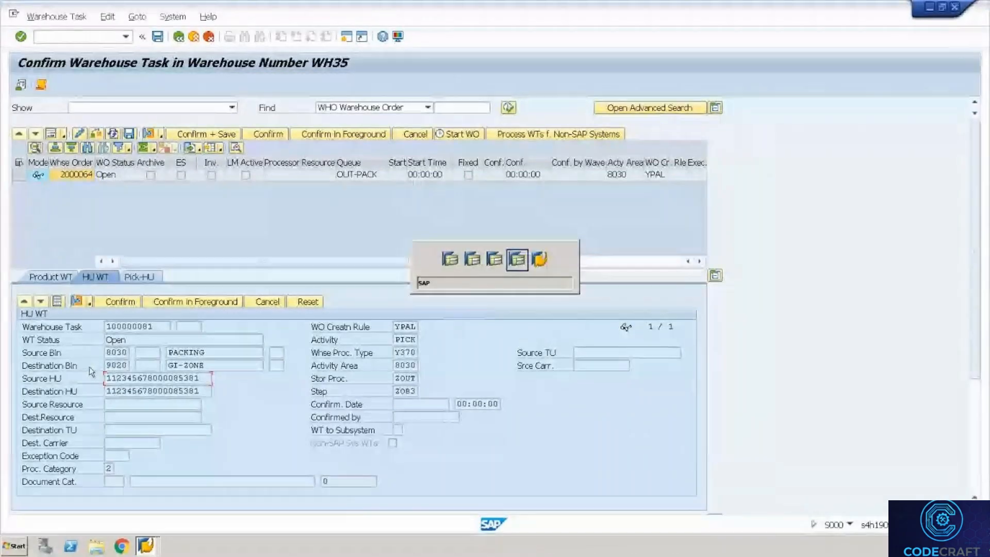
# Submit the handling unit on RF via picking by HU, then via manual selection by HU.
pyautogui.press('F7')
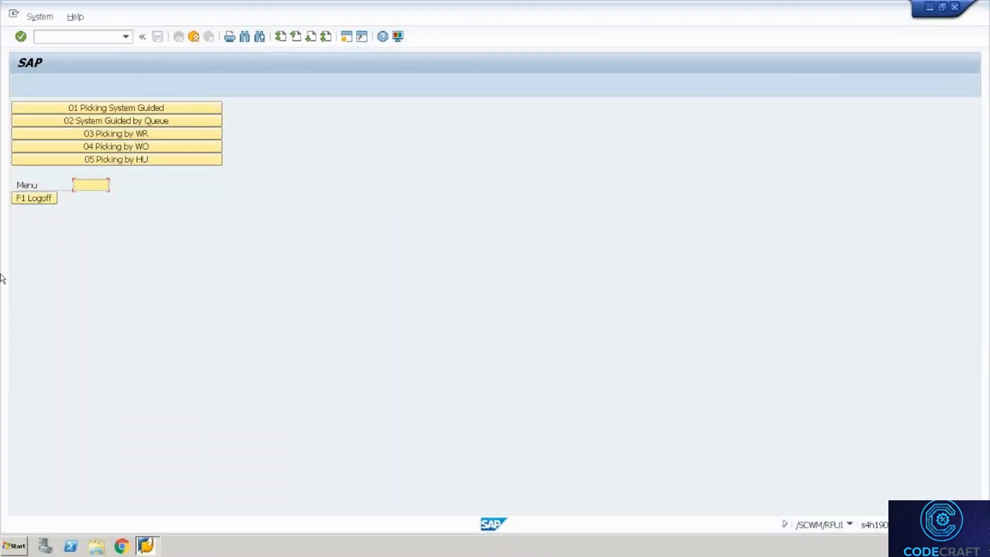
pyautogui.click(118, 160)
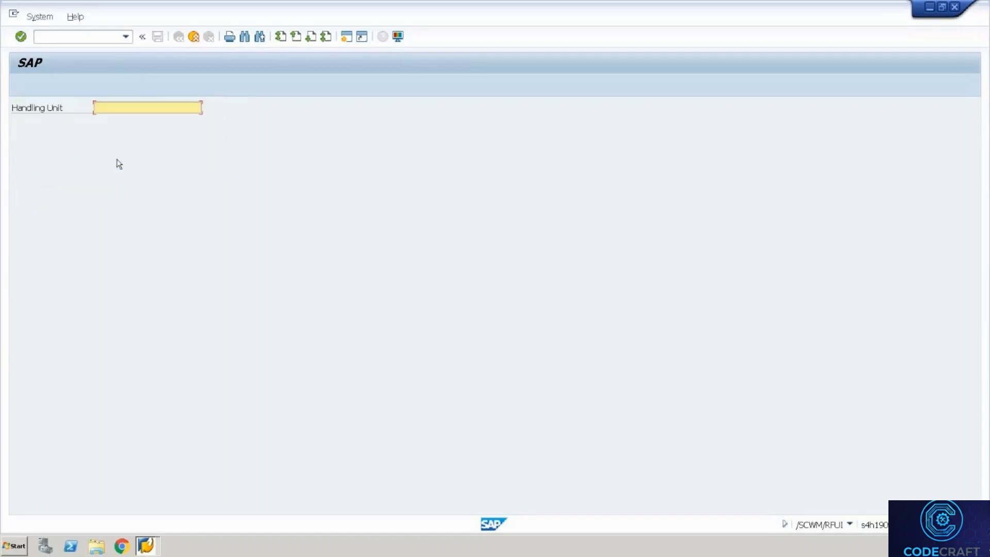
pyautogui.hotkey('ctrl', 'v')
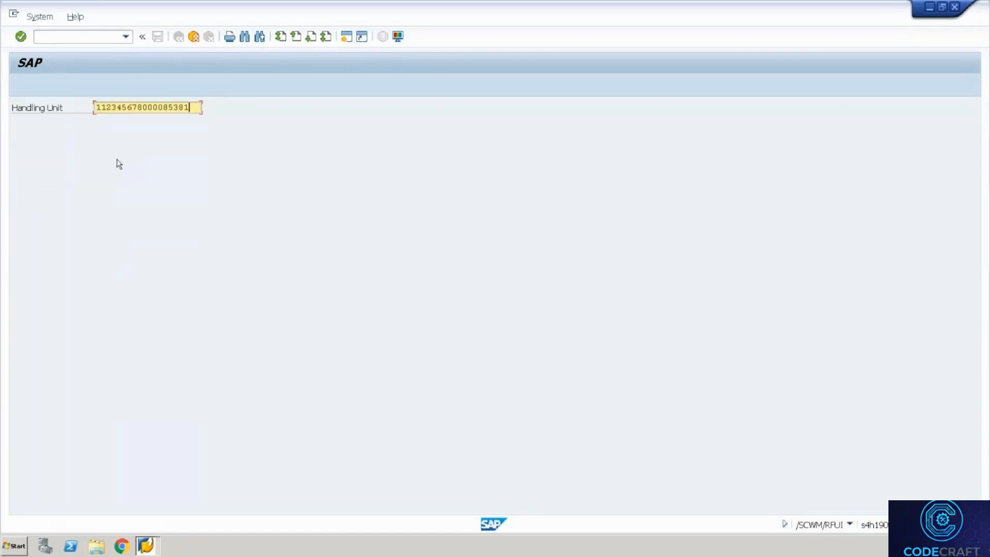
pyautogui.press('Return')
pyautogui.hotkey('ctrl', 'c')
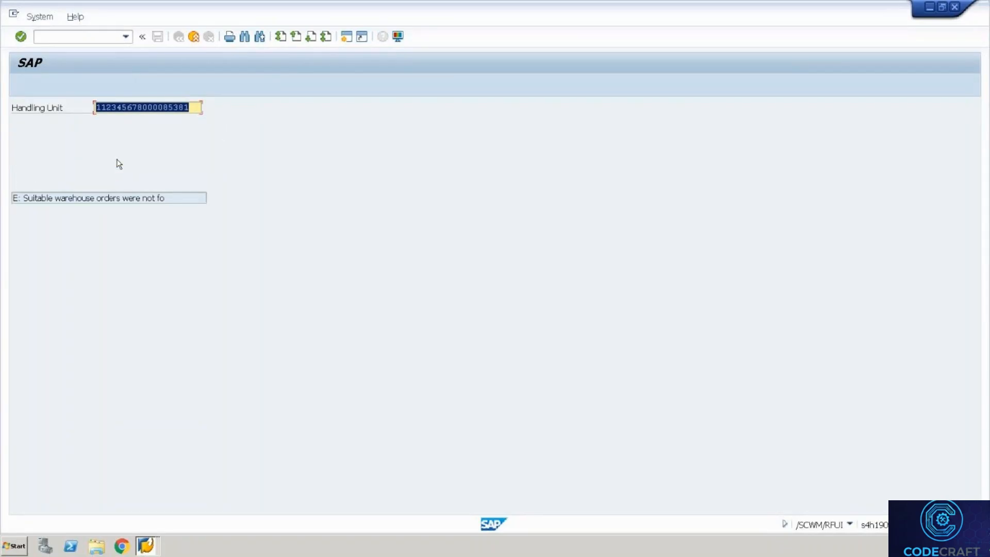
pyautogui.press('F7')
pyautogui.press('F7')
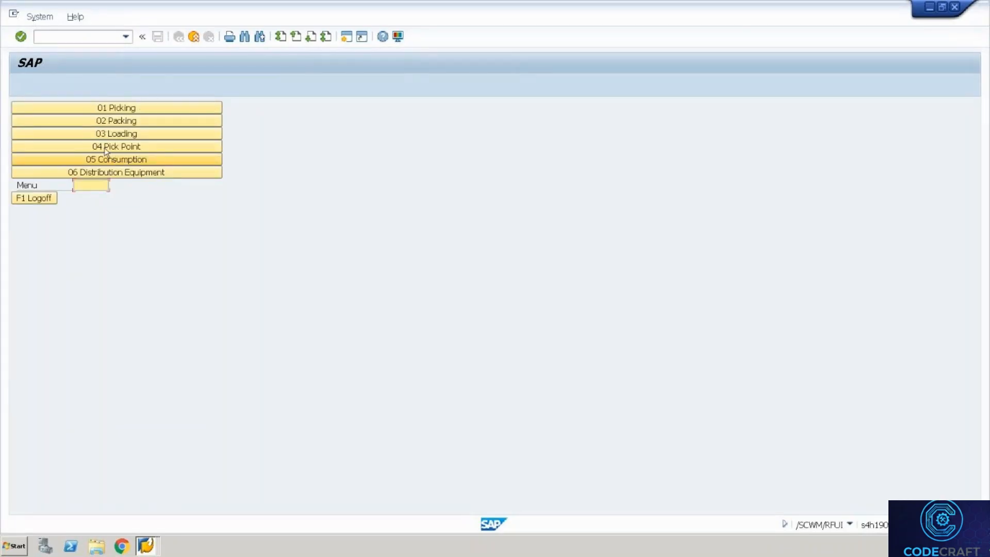
pyautogui.press('F7')
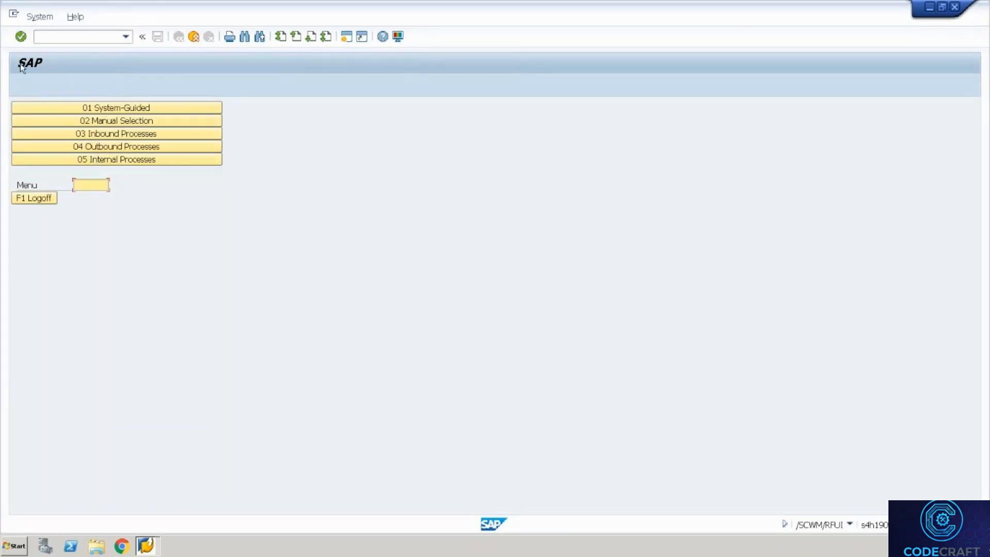
pyautogui.click(25, 117)
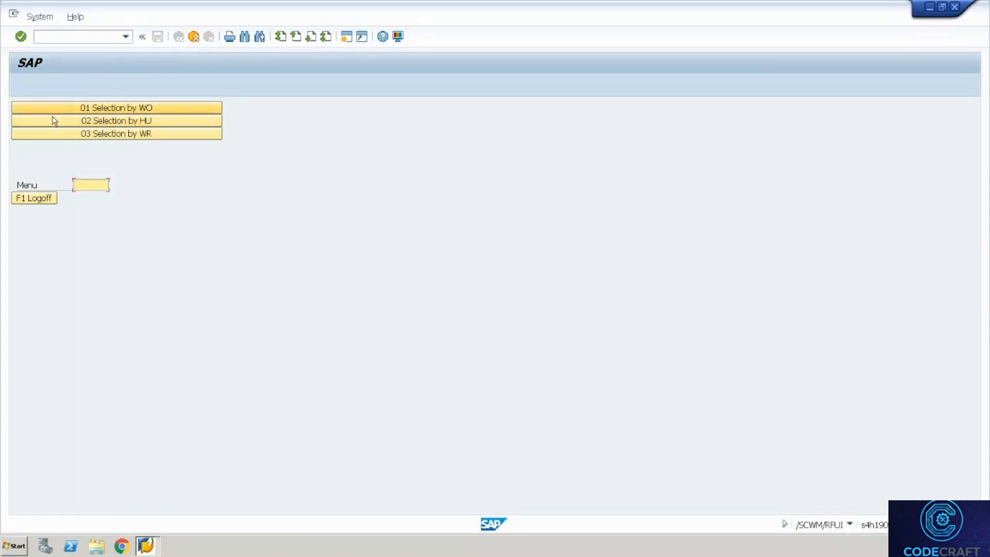
pyautogui.click(53, 117)
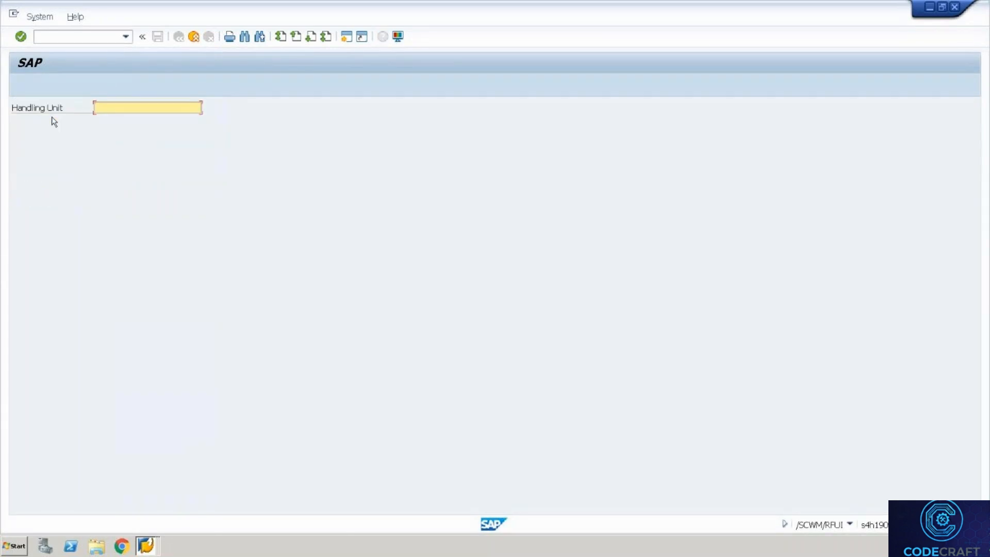
pyautogui.hotkey('ctrl', 'v')
pyautogui.press('Return')
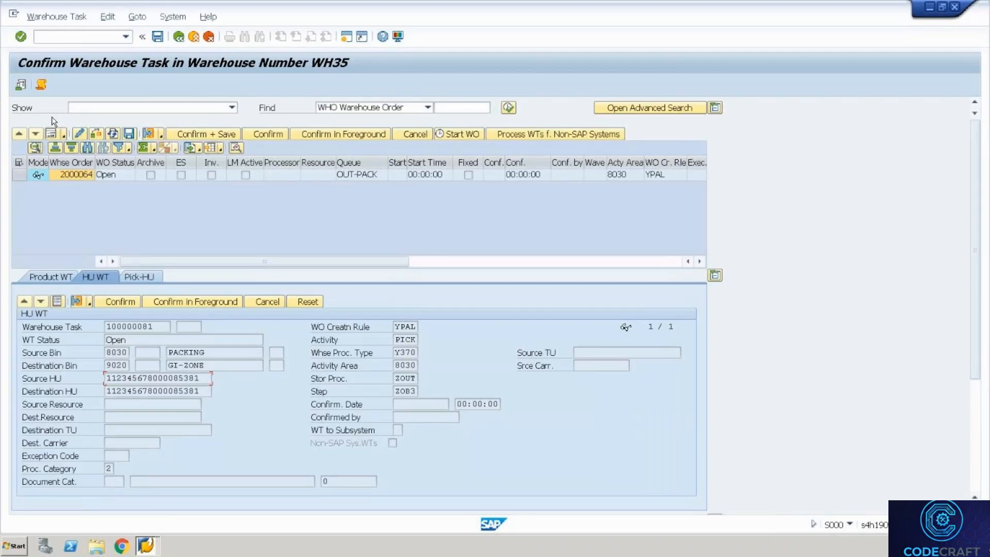
# Run /n/scwm/rsrc to open the WH35 Resources overview.
pyautogui.hotkey('alt', 'Tab')
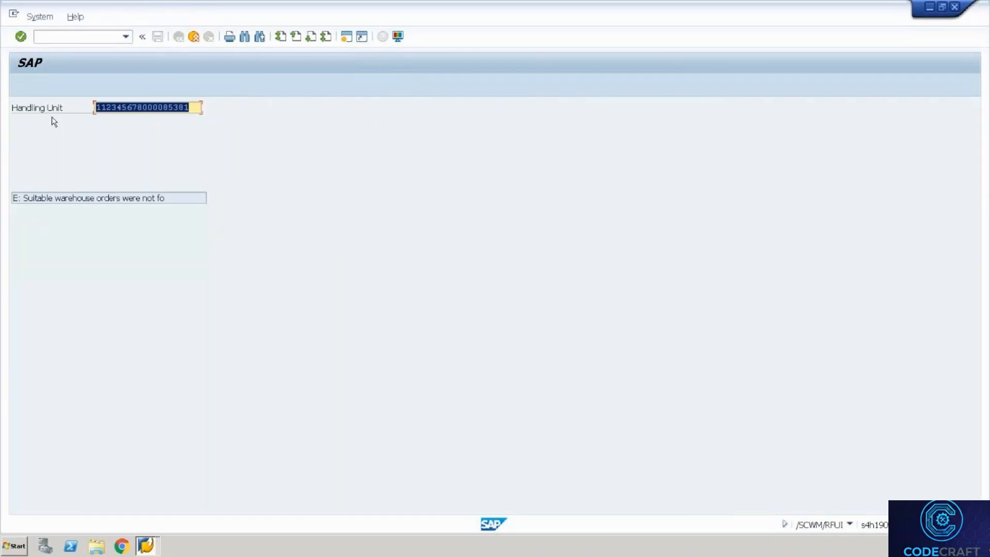
pyautogui.hotkey('alt', 'Tab')
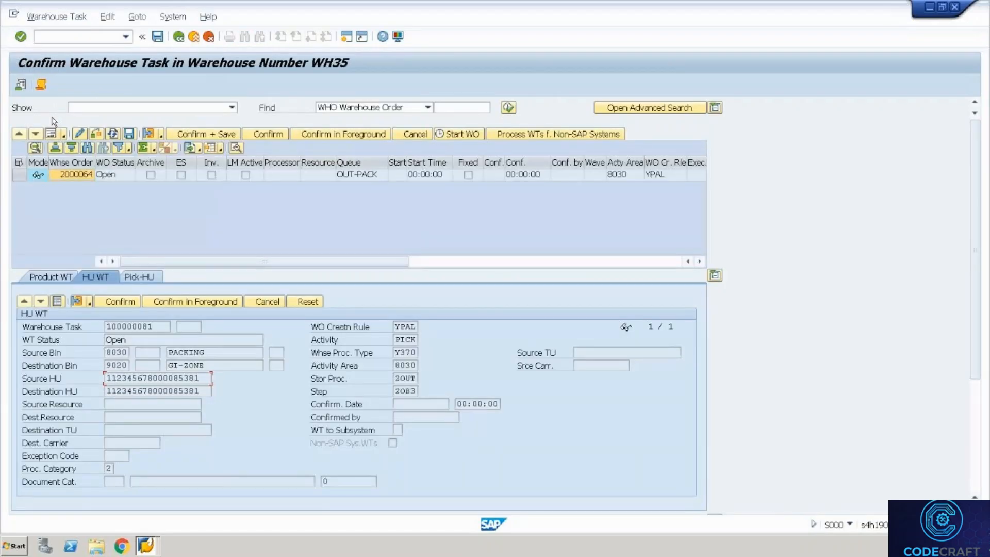
pyautogui.hotkey('alt', 'Tab')
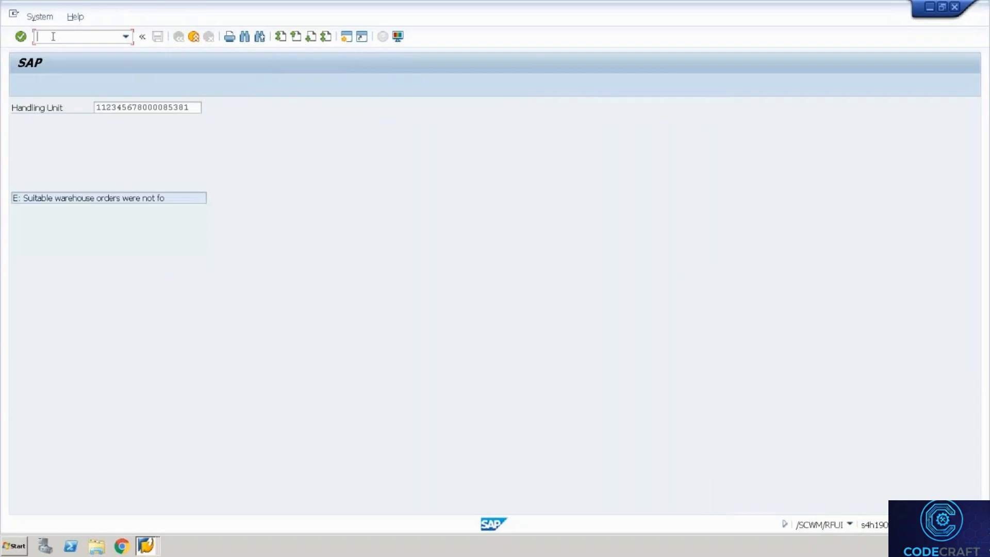
pyautogui.write('/n/scwm/rsrc')
pyautogui.press('Return')
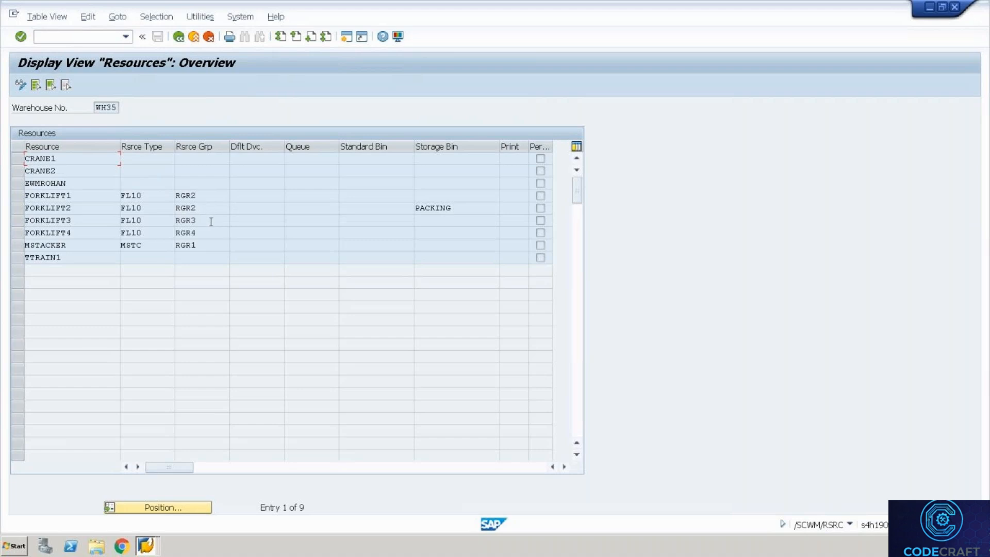
# Open the queue sequence per resource group overview with /n/scwm/qseq.
pyautogui.click(64, 36)
pyautogui.write('/n/scwm/se')
pyautogui.press('BackSpace')
pyautogui.press('BackSpace')
pyautogui.write('dse')
pyautogui.press('Return')
pyautogui.press('Down')
pyautogui.press('Right')
pyautogui.write('q')
pyautogui.press('Return')
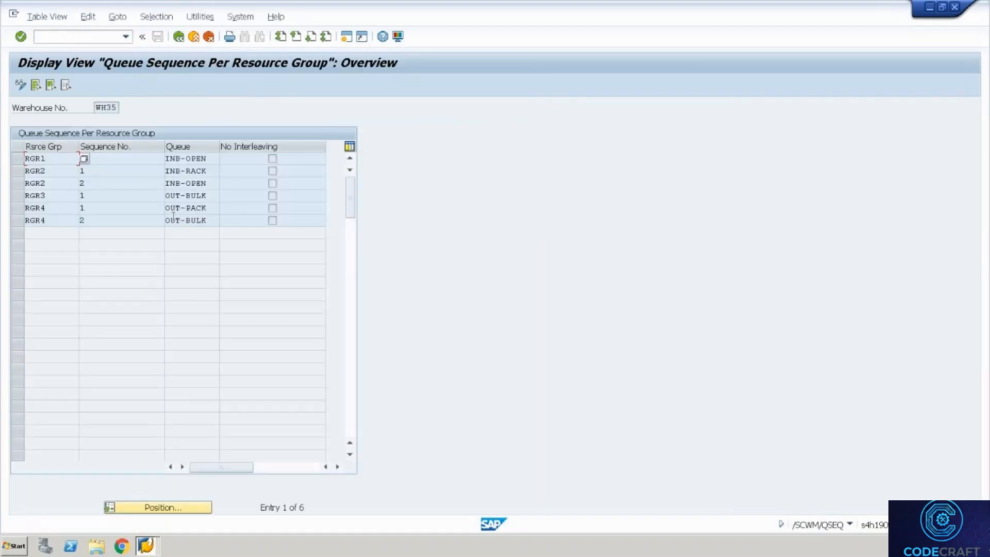
# Reopen the Resources overview and identify FORKLIFT4 as the resource for queue OUT-PACK.
pyautogui.click(125, 37)
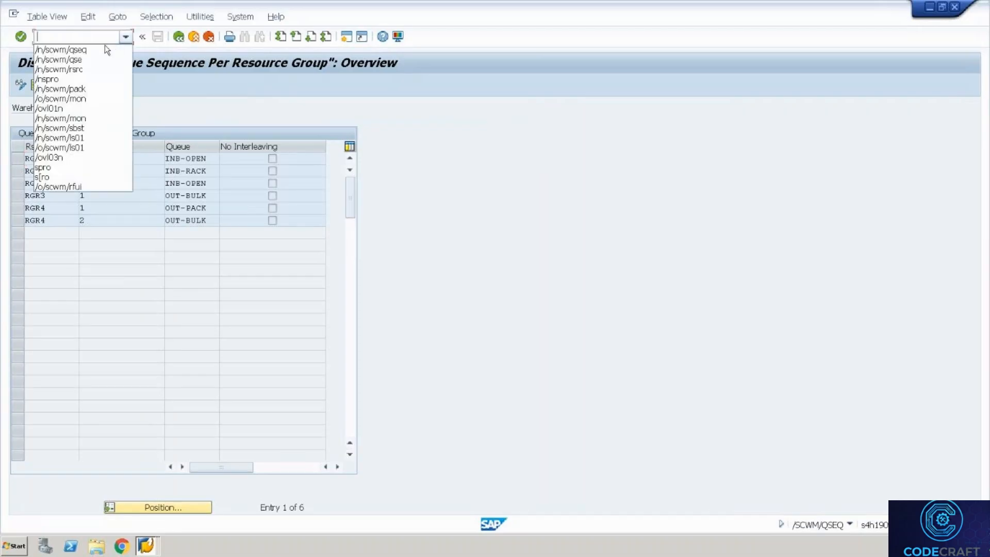
pyautogui.click(88, 71)
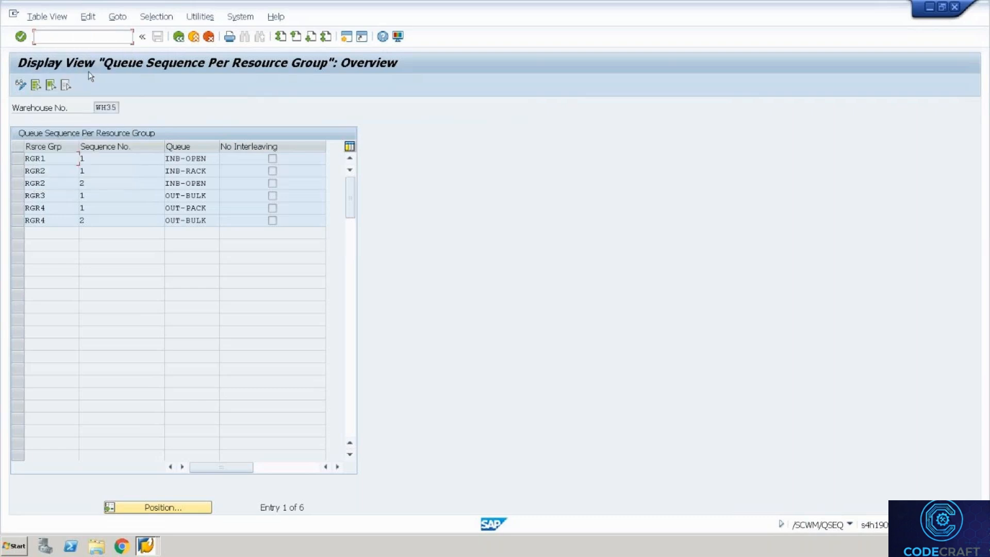
pyautogui.press('Return')
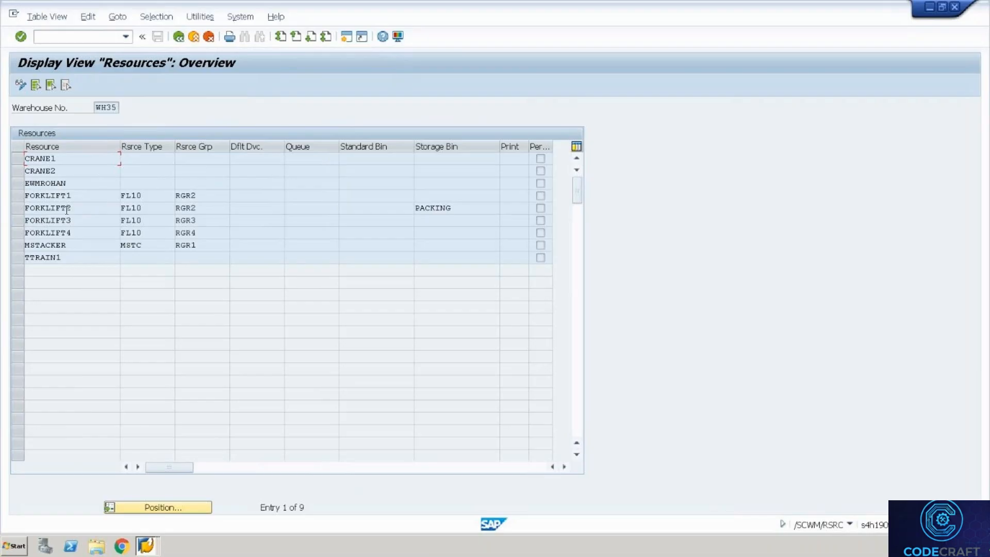
pyautogui.moveTo(79, 242); pyautogui.dragTo(11, 239)
pyautogui.click(85, 234)
pyautogui.hotkey('alt', 'Tab')
# Start an RF session with /o/scwm/rfu and log on as resource FORKLIFT4.
pyautogui.hotkey('alt', 'Tab')
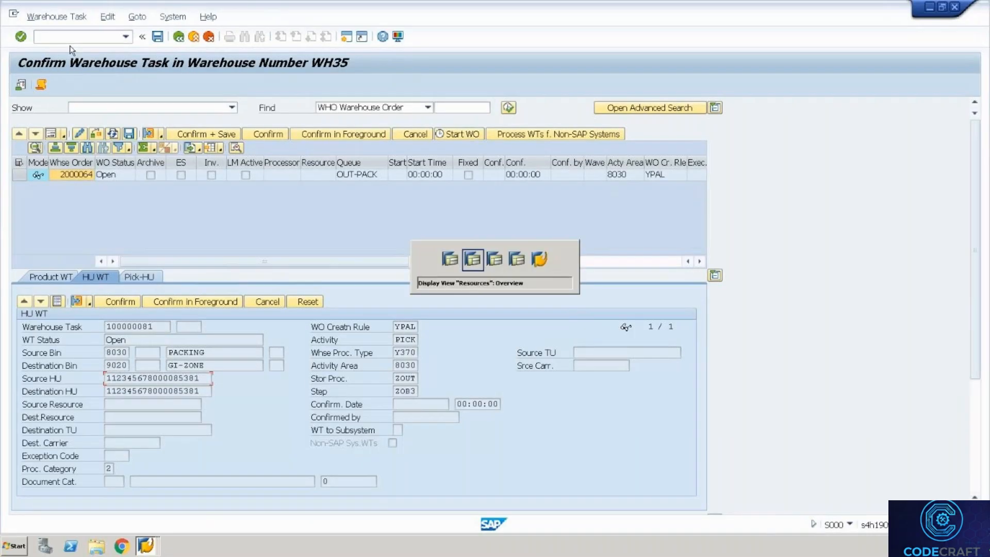
pyautogui.hotkey('alt', 'Tab')
pyautogui.hotkey('alt', 'Tab')
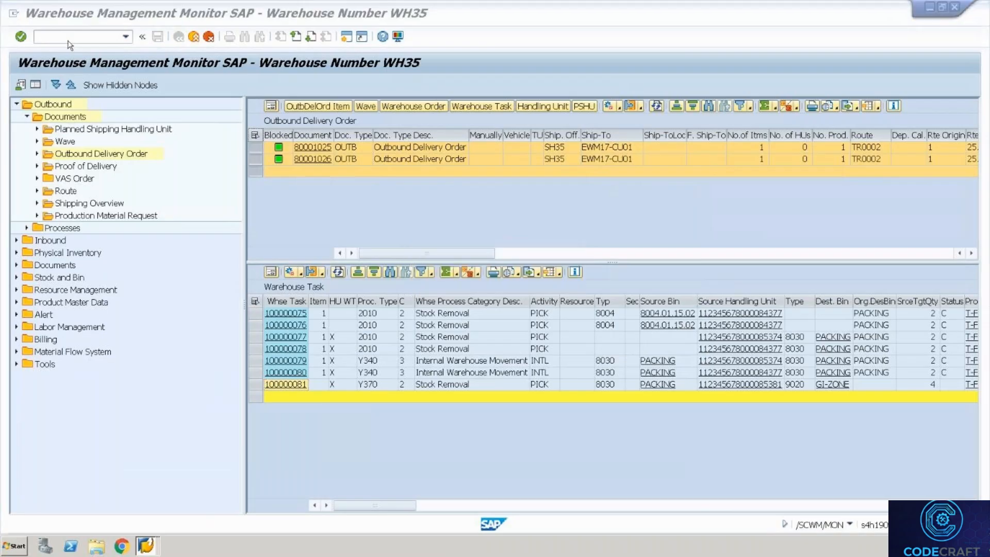
pyautogui.hotkey('alt', 'Tab')
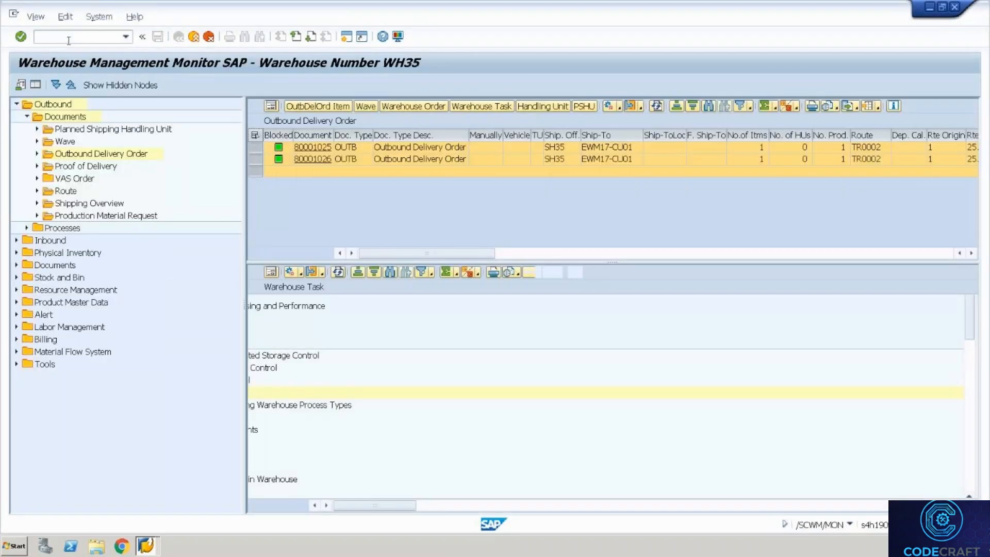
pyautogui.hotkey('alt', 'Tab')
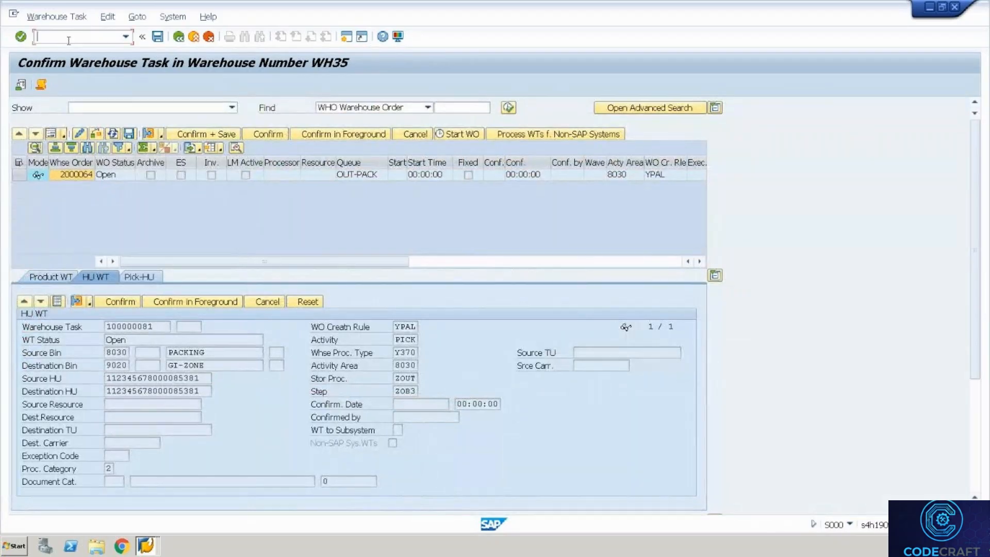
pyautogui.write('/o/scwm/rfu')
pyautogui.press('Return')
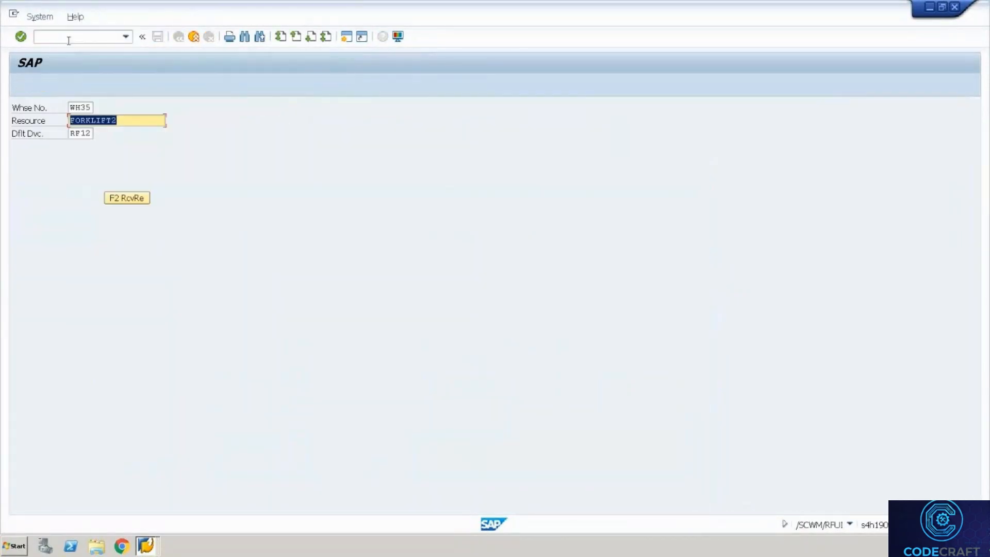
pyautogui.press('Right')
pyautogui.press('BackSpace')
pyautogui.write('4')
pyautogui.press('Return')
# Load the HU's task via Manual Selection > Selection by HU and verify source bin PACKING and HU.
pyautogui.click(108, 120)
pyautogui.click(108, 121)
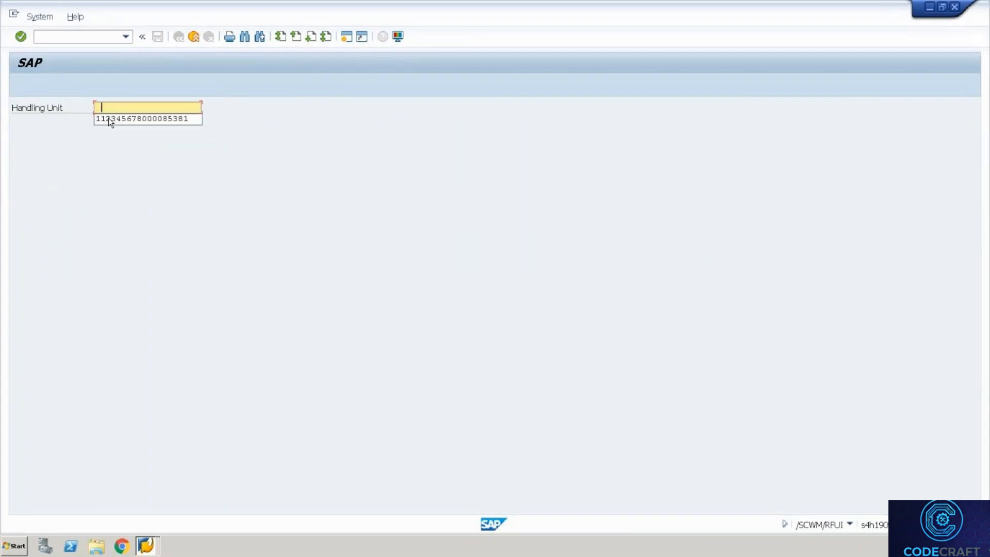
pyautogui.click(108, 118)
pyautogui.press('Return')
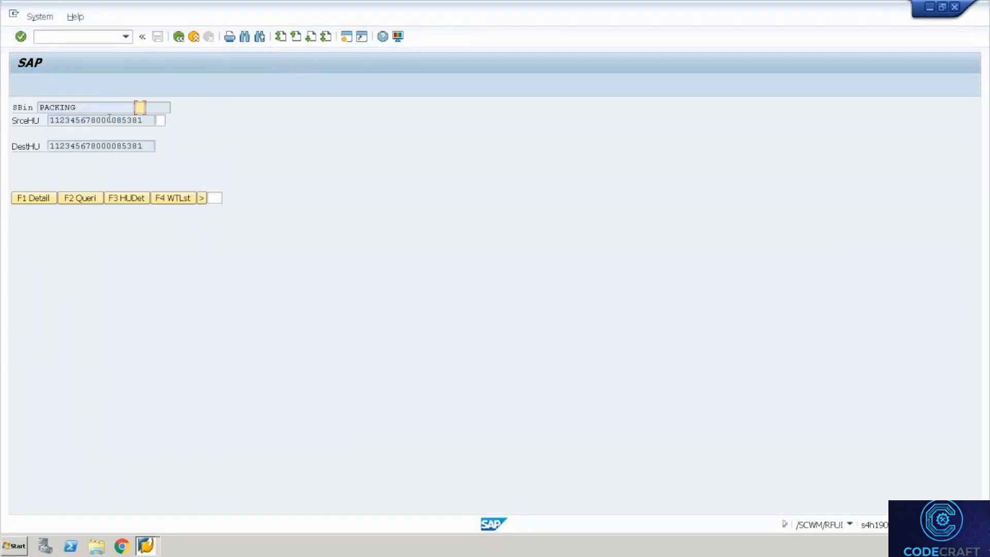
pyautogui.moveTo(99, 112); pyautogui.dragTo(30, 114)
pyautogui.press('Tab')
pyautogui.press('Tab')
pyautogui.moveTo(144, 120); pyautogui.dragTo(21, 124)
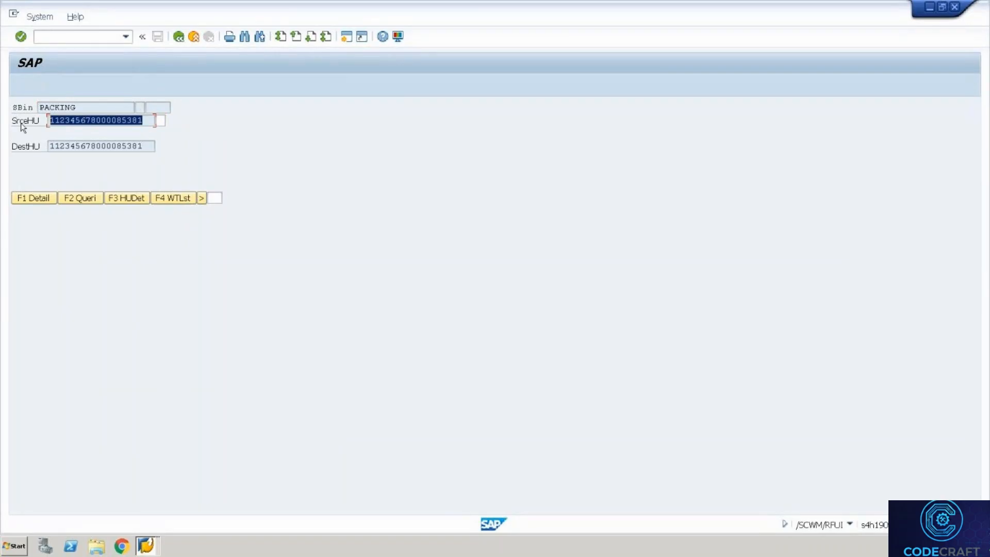
pyautogui.hotkey('ctrl', 'c')
pyautogui.press('Tab')
pyautogui.hotkey('ctrl', 'v')
pyautogui.press('Return')
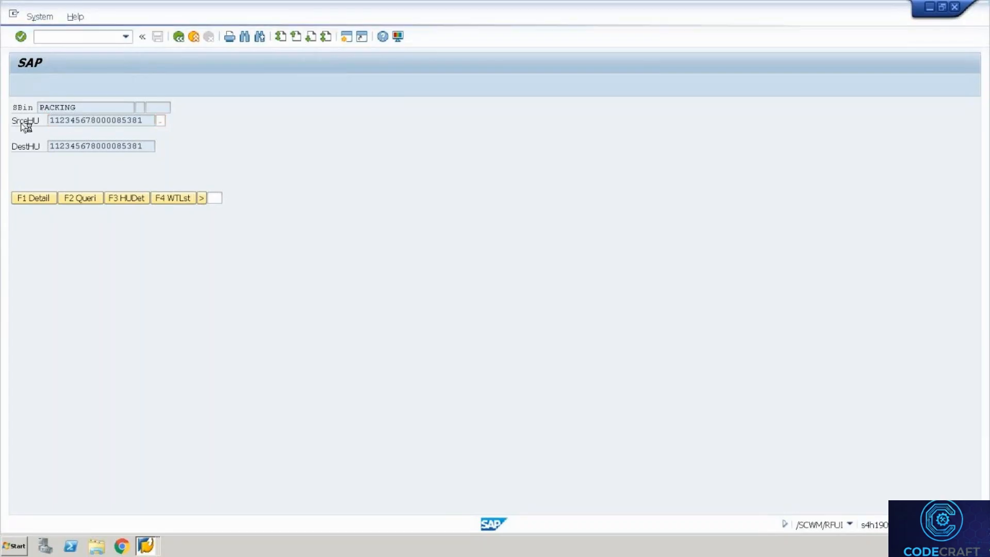
# Verify destination bin GI-ZONE and the destination HU, confirming the warehouse task.
pyautogui.moveTo(201, 121); pyautogui.dragTo(85, 111)
pyautogui.hotkey('ctrl', 'c')
pyautogui.press('Tab')
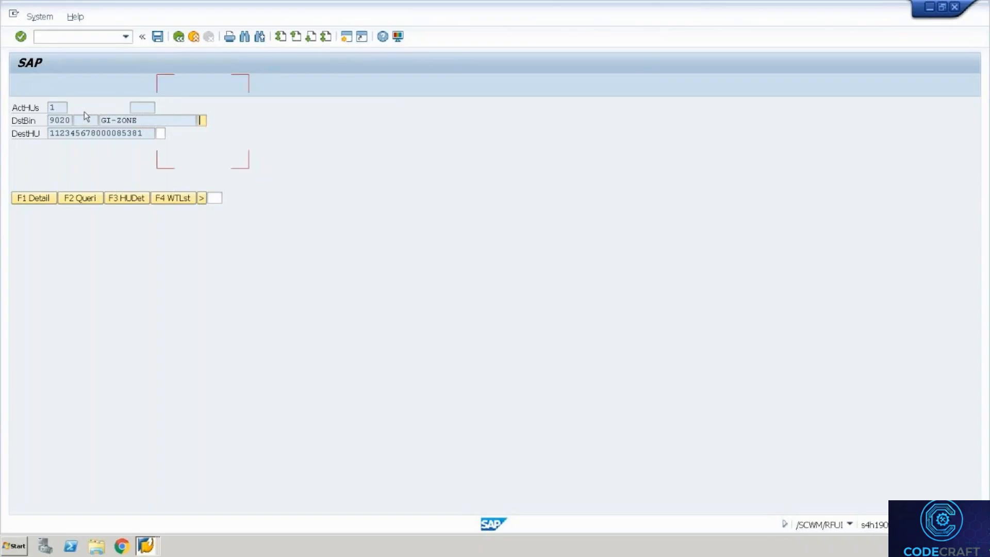
pyautogui.hotkey('ctrl', 'v')
pyautogui.press('Return')
pyautogui.moveTo(149, 133); pyautogui.dragTo(43, 123)
pyautogui.hotkey('ctrl', 'c')
pyautogui.press('Tab')
pyautogui.hotkey('ctrl', 'v')
pyautogui.press('Return')
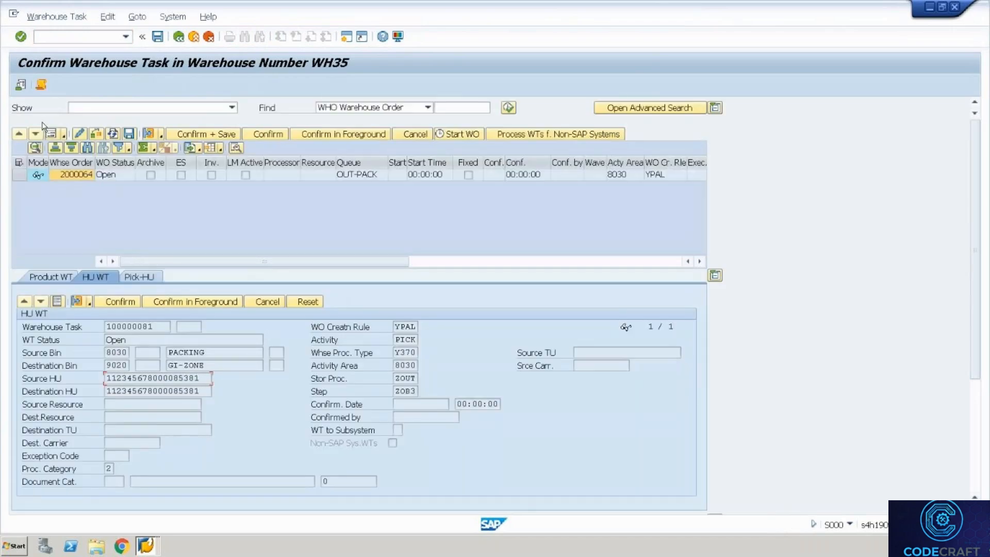
# Leave Confirm Warehouse Task and check task 100000081's Status column in the monitor.
pyautogui.click(180, 41)
pyautogui.click(195, 40)
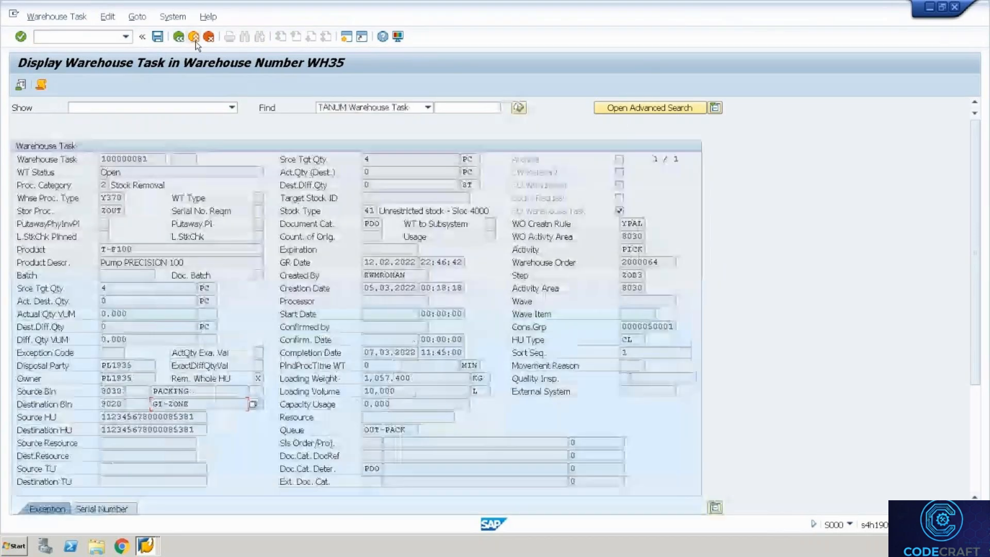
pyautogui.click(195, 40)
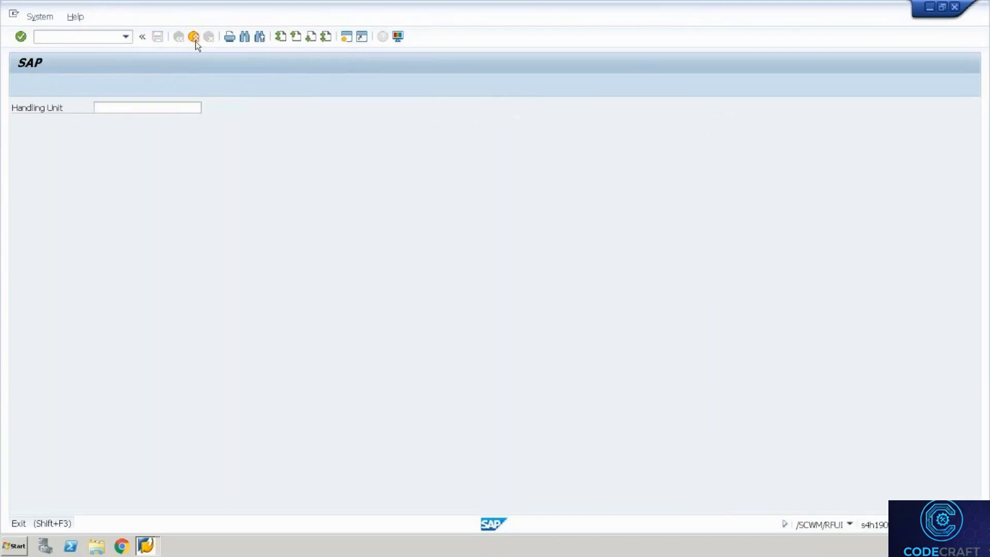
pyautogui.hotkey('alt', 'Tab')
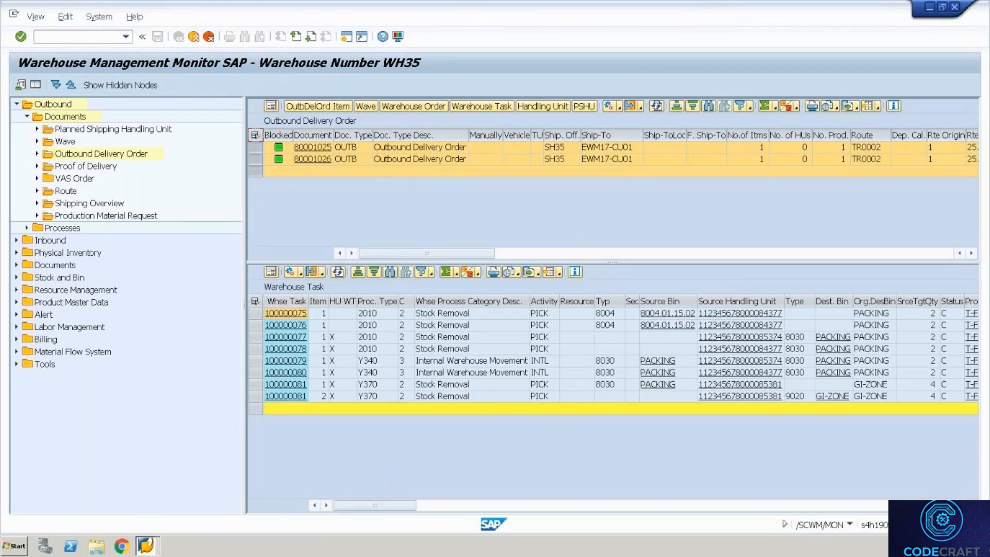
pyautogui.click(952, 302)
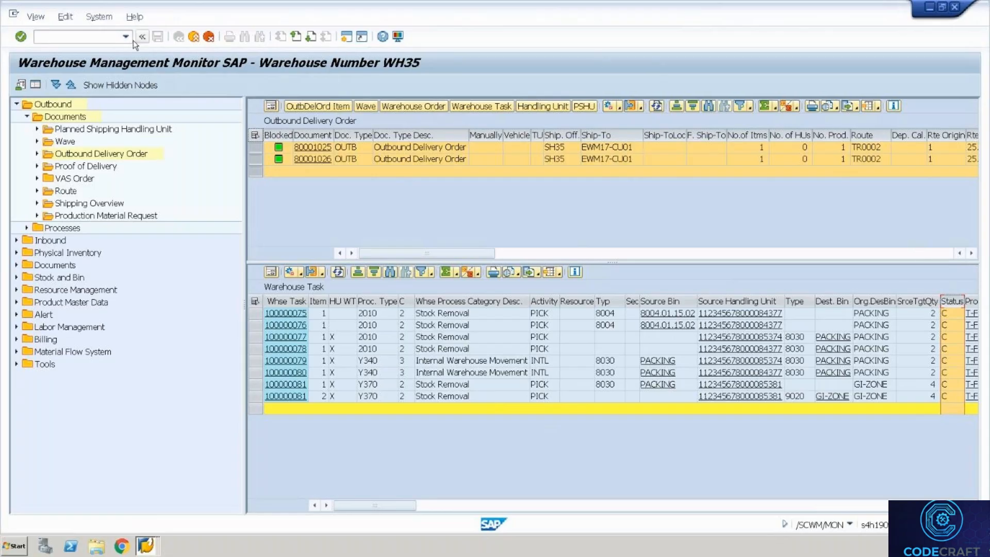
# Select both outbound delivery documents, including 80001025, in the monitor.
pyautogui.click(404, 152)
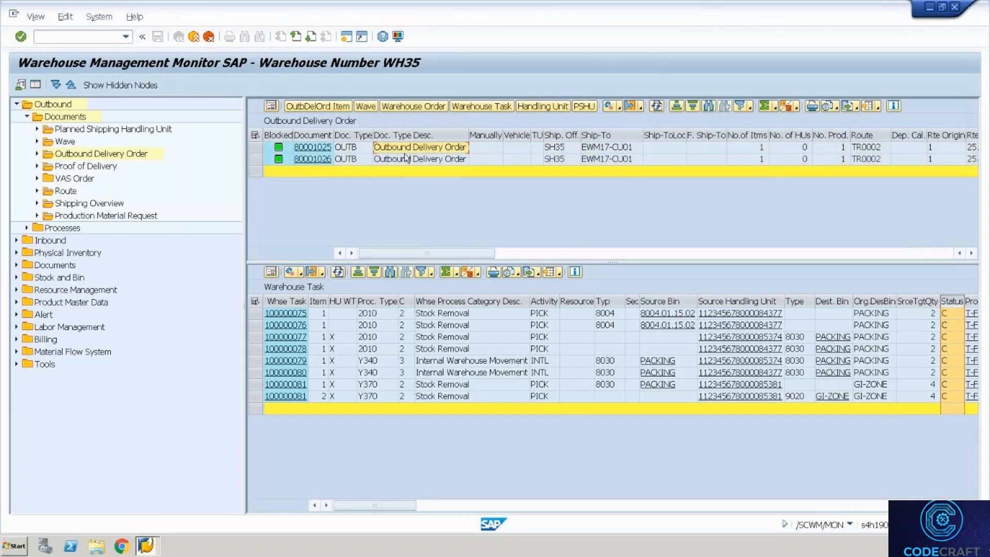
pyautogui.press('Left')
pyautogui.press('Left')
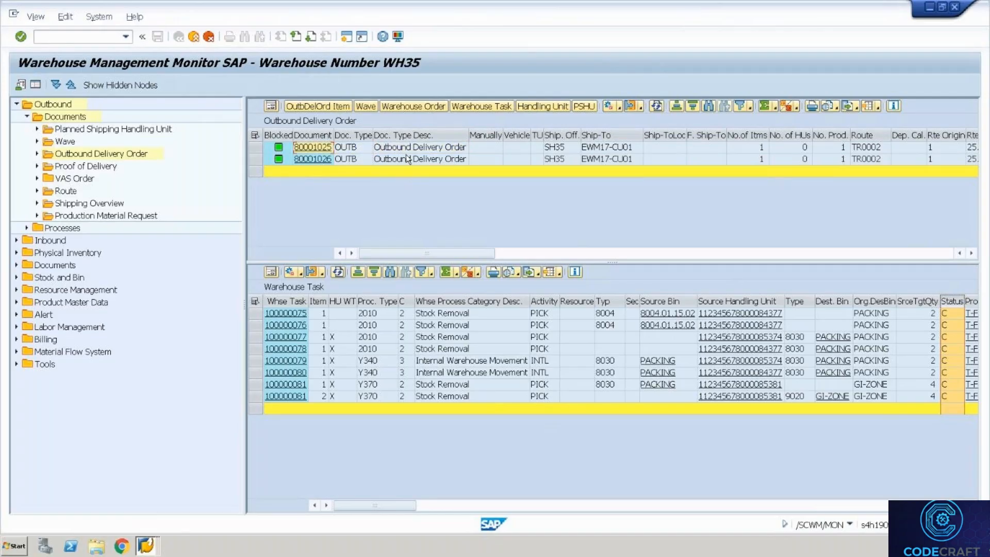
pyautogui.press('Down')
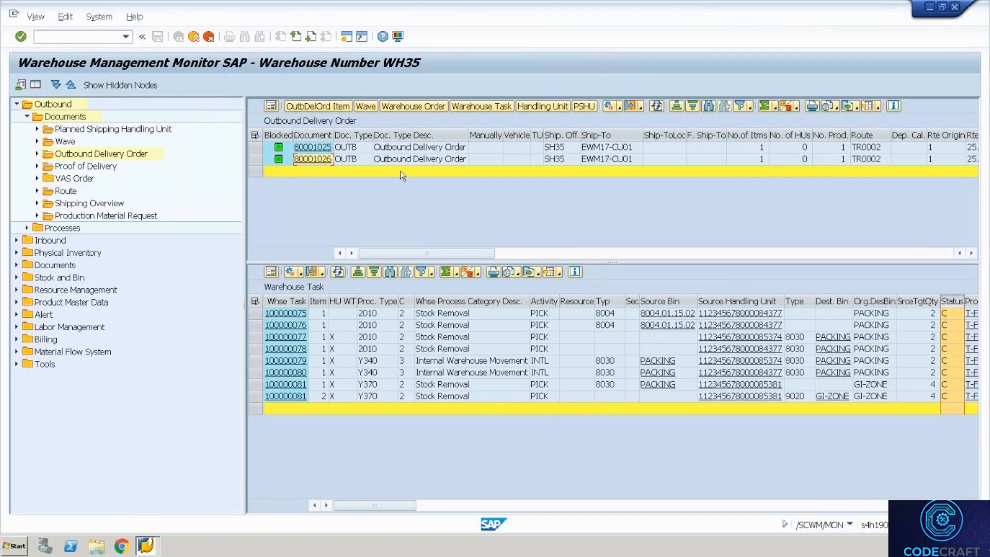
pyautogui.click(367, 160)
pyautogui.press('Left')
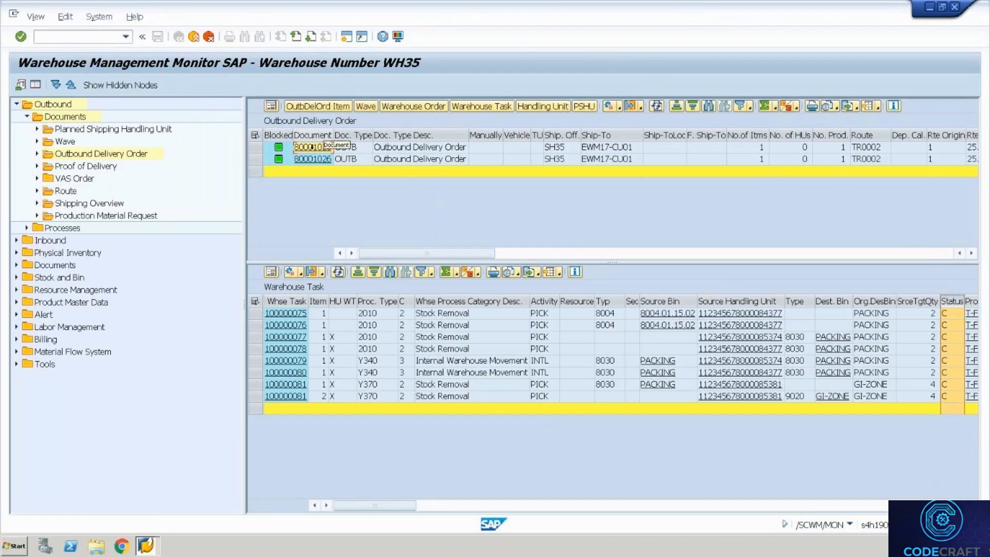
pyautogui.keyDown('shift'); pyautogui.click(316, 162); pyautogui.keyUp('shift')
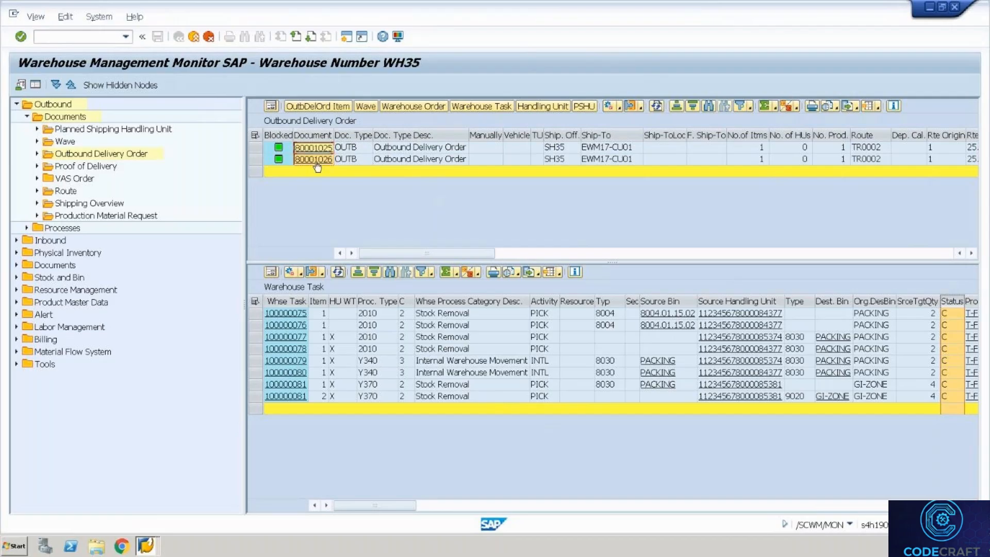
# Run /o/scwm/tu to open Process TU for WH35.
pyautogui.click(98, 38)
pyautogui.write('/o/scwm/tu')
pyautogui.press('Return')
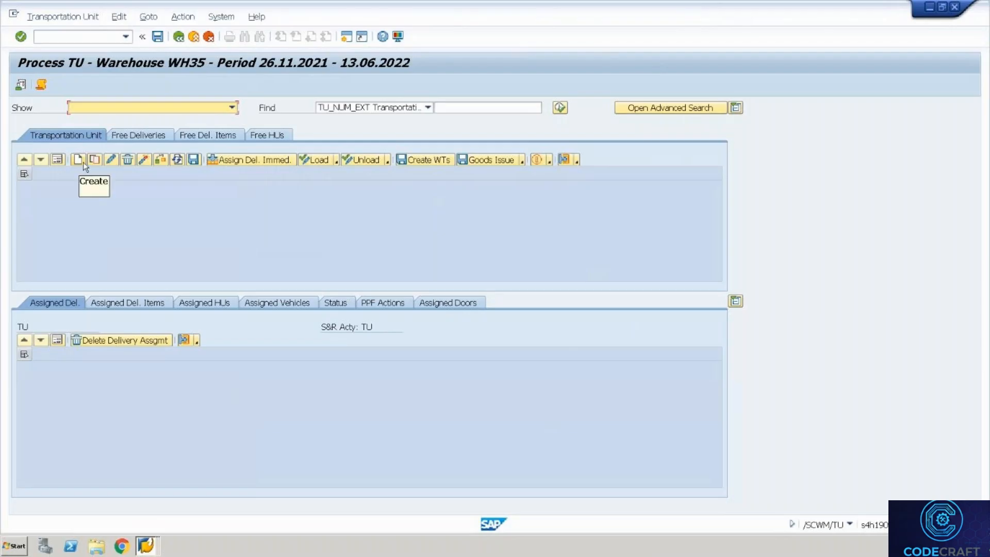
# Create an outbound transportation unit with means of transport 0001 and packaging material EWMS4-TRUCK00.
pyautogui.click(78, 160)
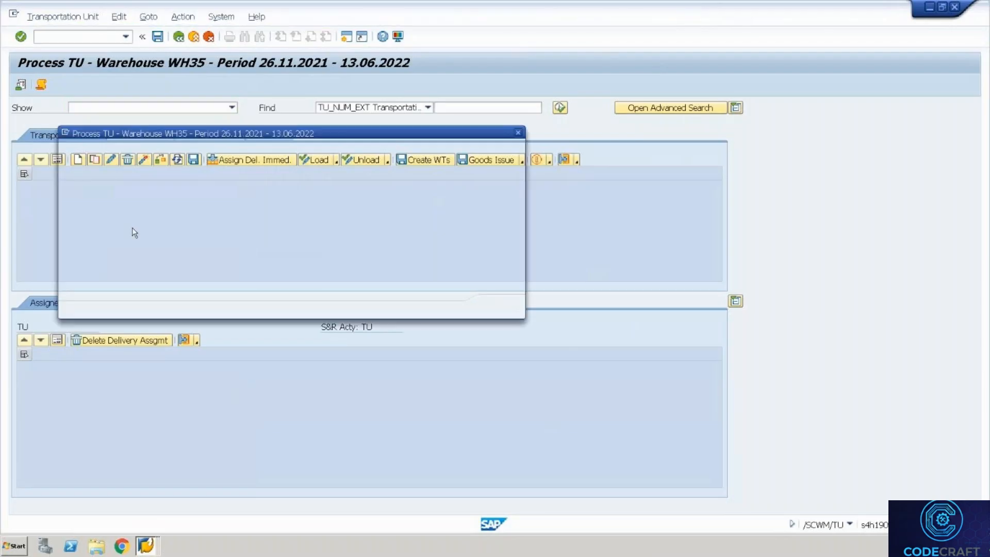
pyautogui.click(206, 189)
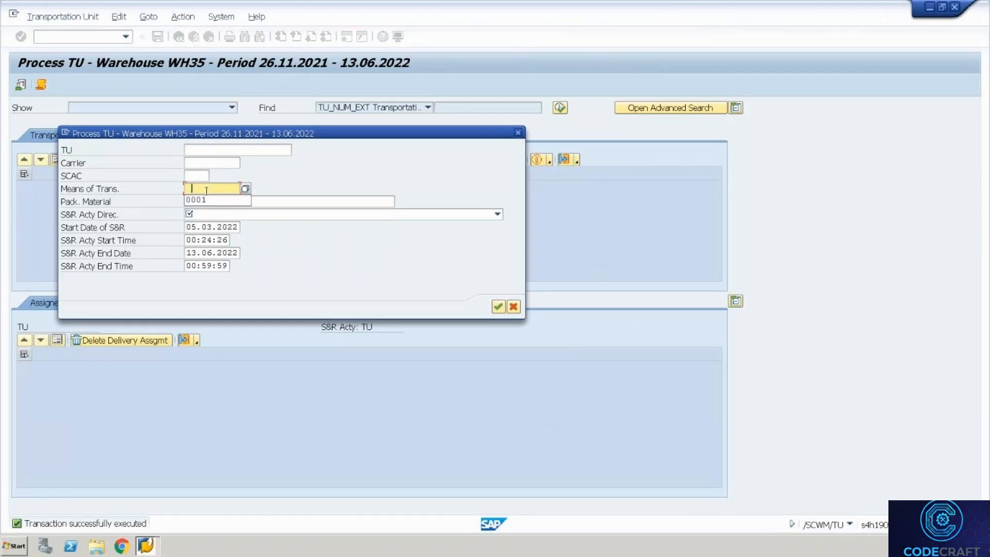
pyautogui.press('Down')
pyautogui.press('Return')
pyautogui.press('Tab')
pyautogui.press('Down')
pyautogui.press('Return')
pyautogui.press('Tab')
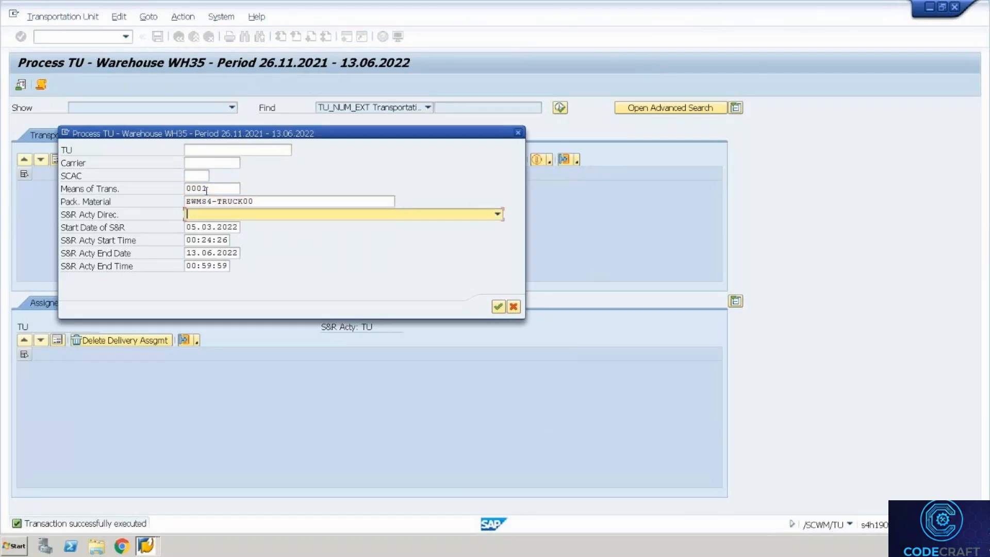
pyautogui.click(245, 220)
pyautogui.click(211, 247)
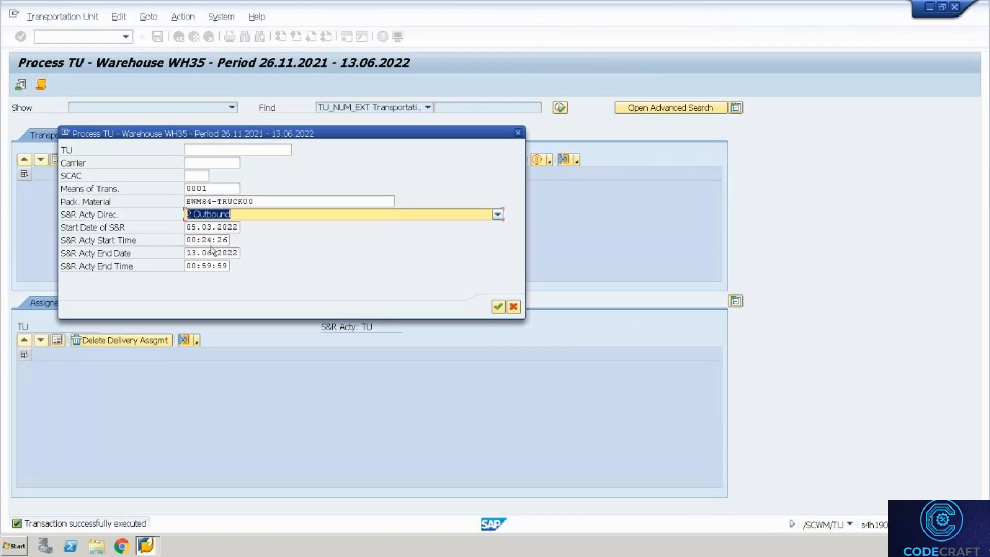
pyautogui.press('Return')
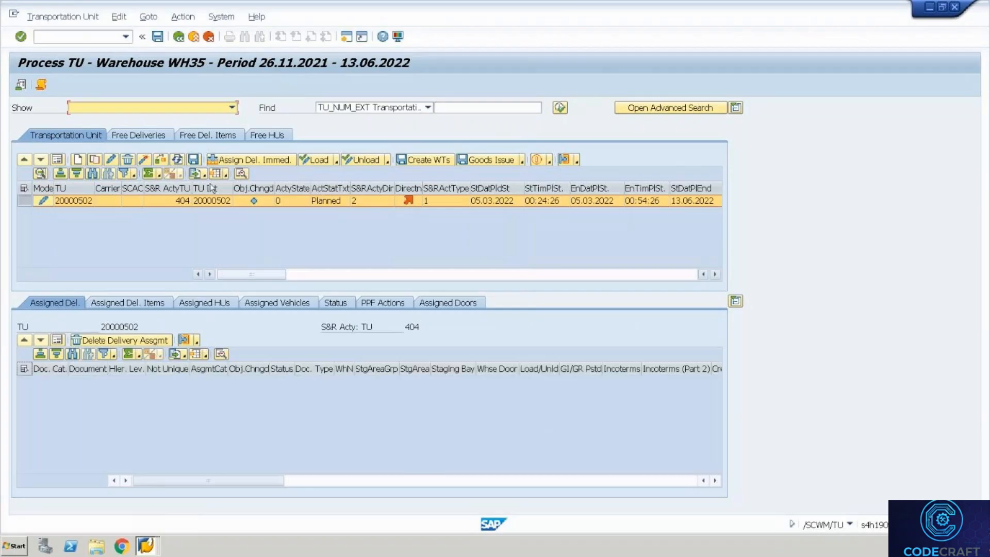
# Assign deliveries 80001025 and 80001026 with their cross-delivery HU to TU 20000502 and save.
pyautogui.click(251, 160)
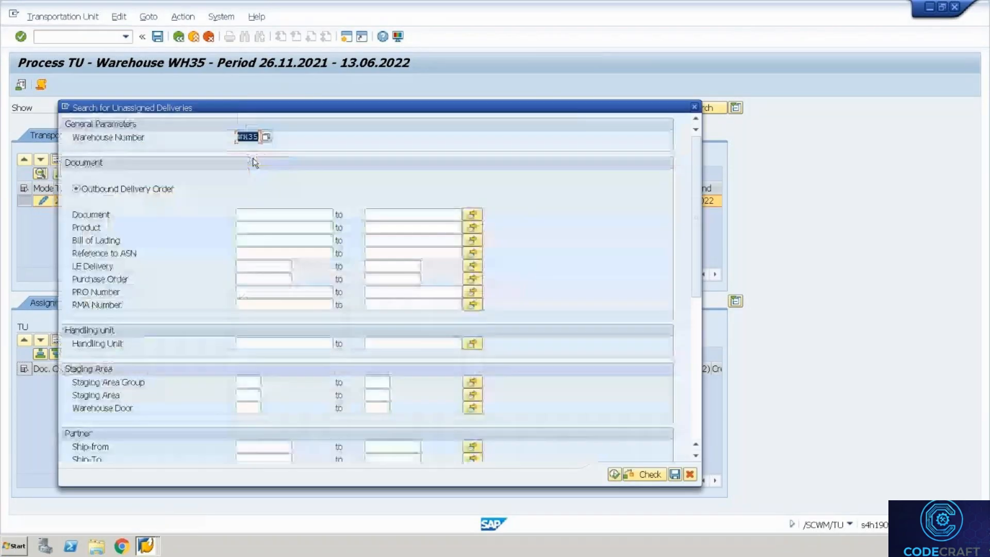
pyautogui.click(471, 215)
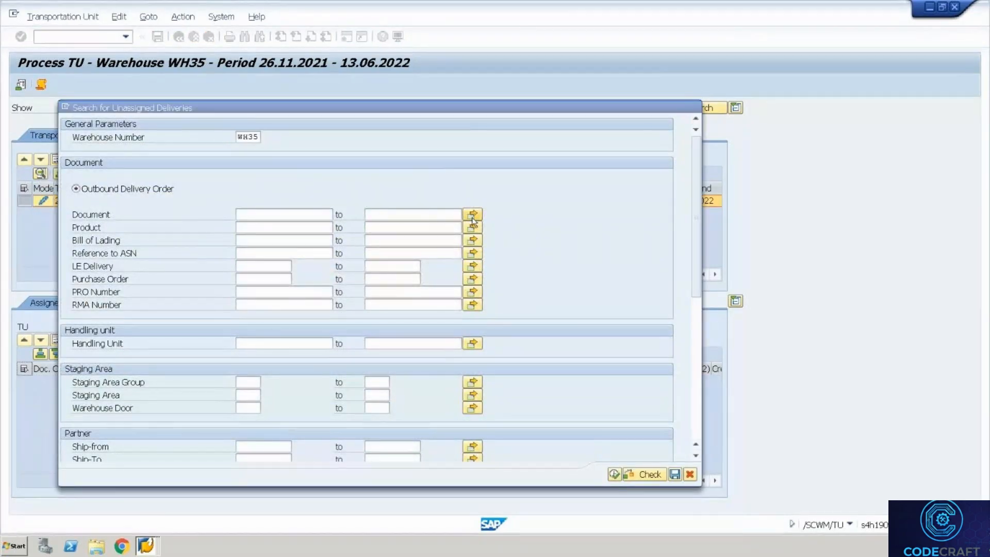
pyautogui.hotkey('ctrl', 'v')
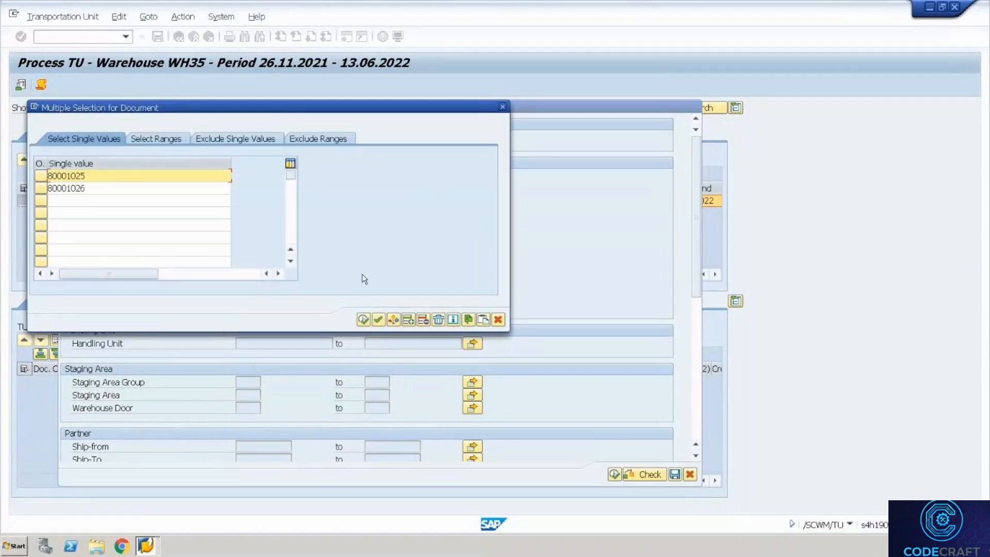
pyautogui.click(363, 320)
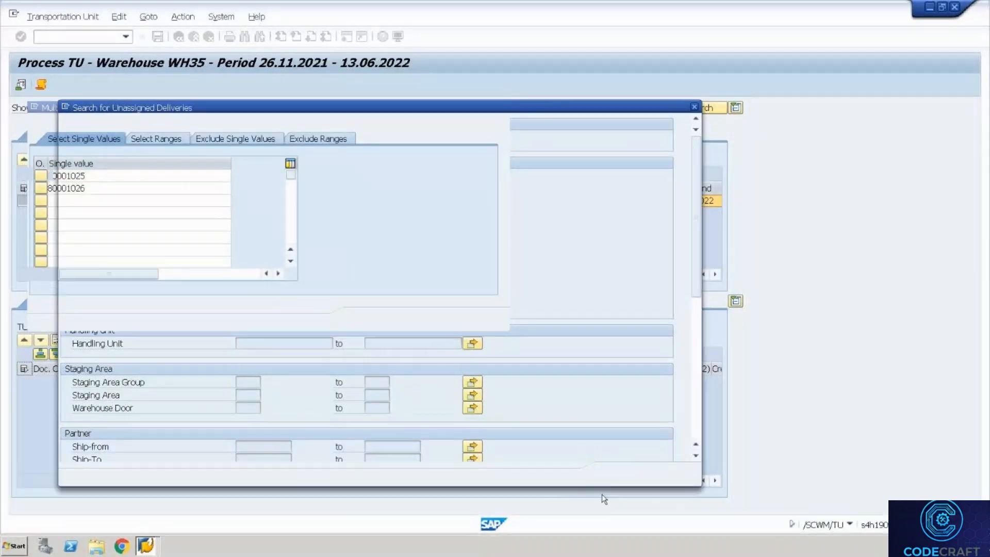
pyautogui.click(614, 472)
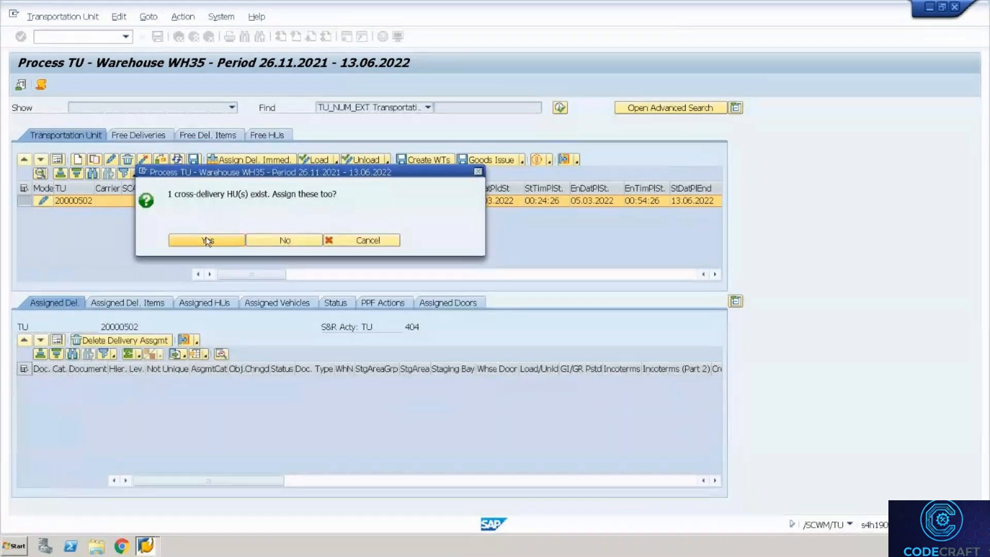
pyautogui.click(208, 240)
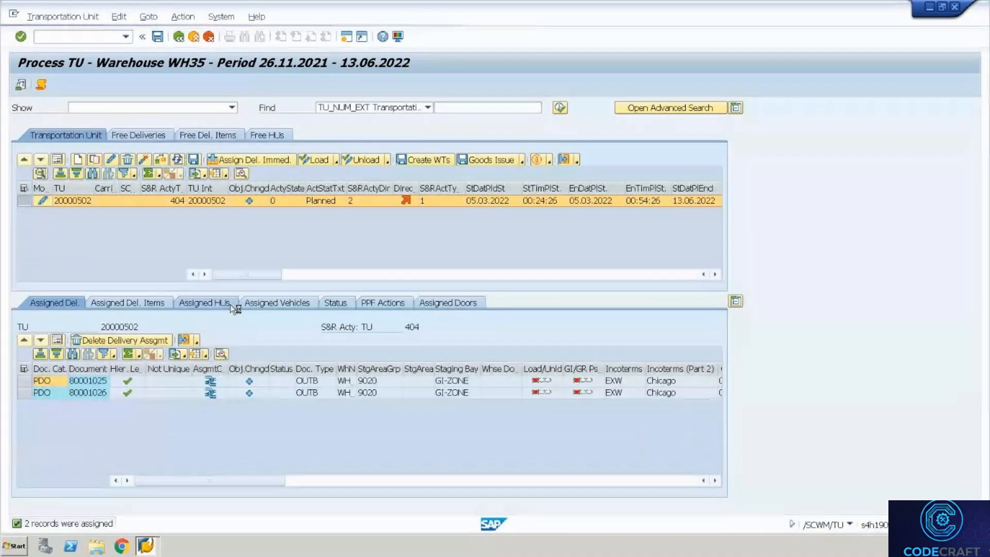
pyautogui.hotkey('ctrl', 's')
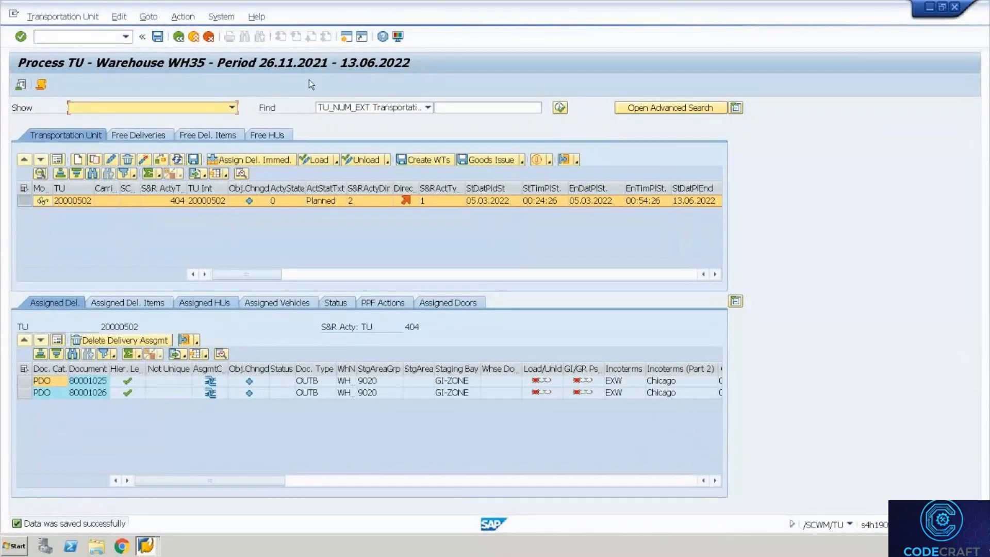
# Record the TU's checkpoint arrival so it becomes Active.
pyautogui.click(158, 20)
pyautogui.moveTo(182, 22)
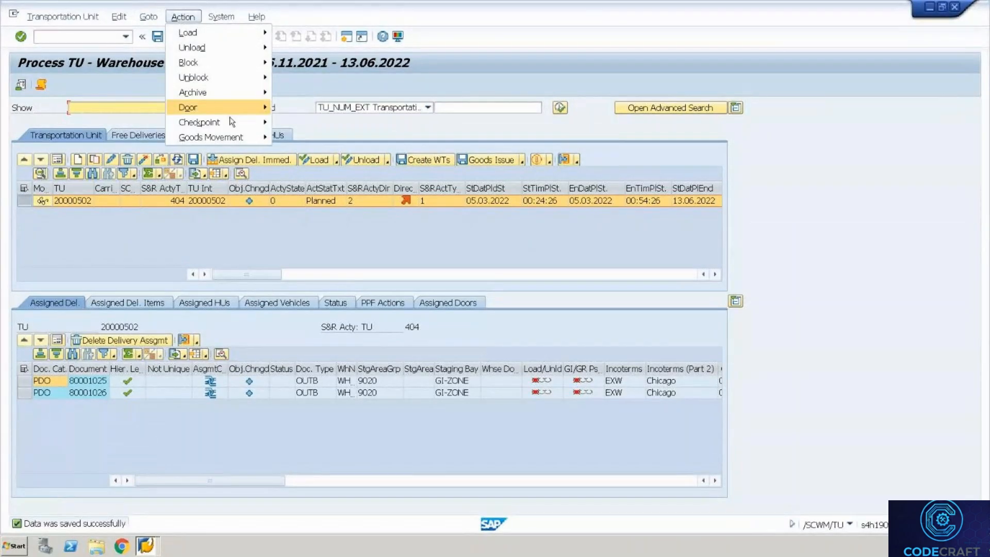
pyautogui.moveTo(254, 125)
pyautogui.click(297, 123)
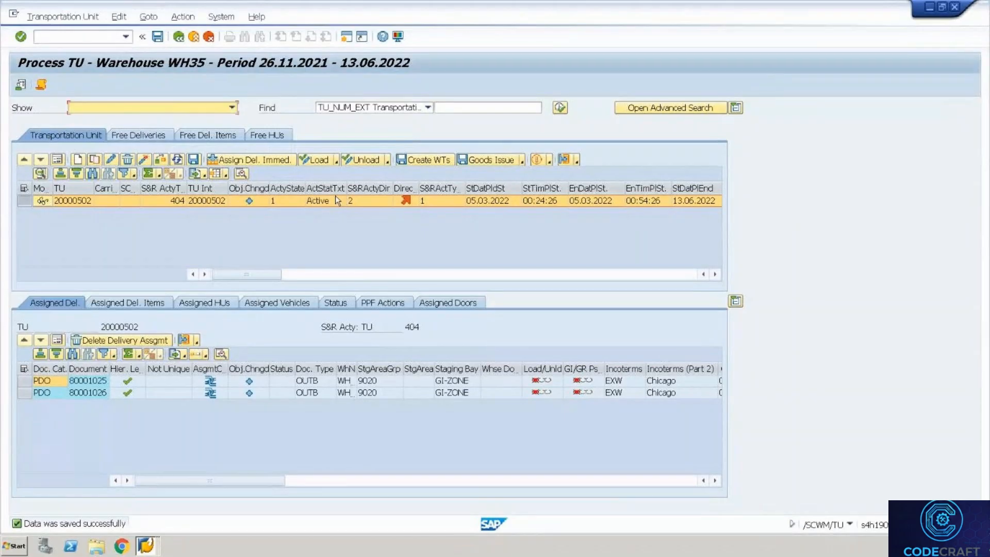
pyautogui.click(575, 161)
# Create and save a yard task moving TU 20000502 to destination door DR02.
pyautogui.click(602, 175)
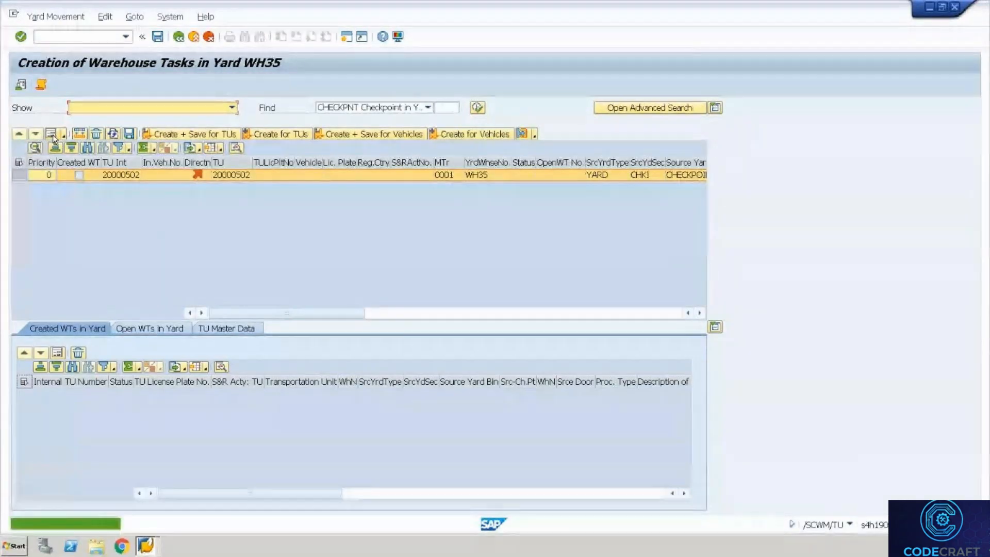
pyautogui.click(51, 134)
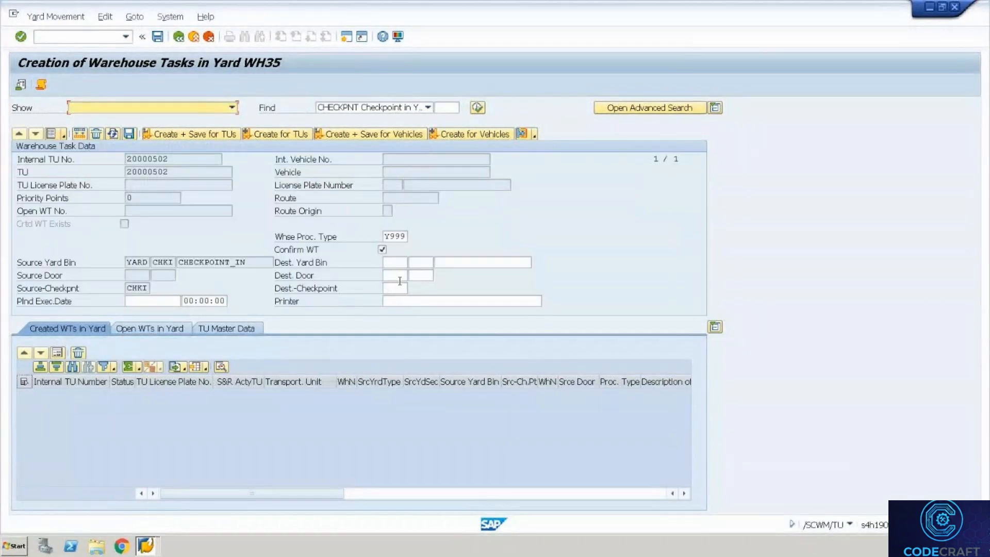
pyautogui.click(425, 275)
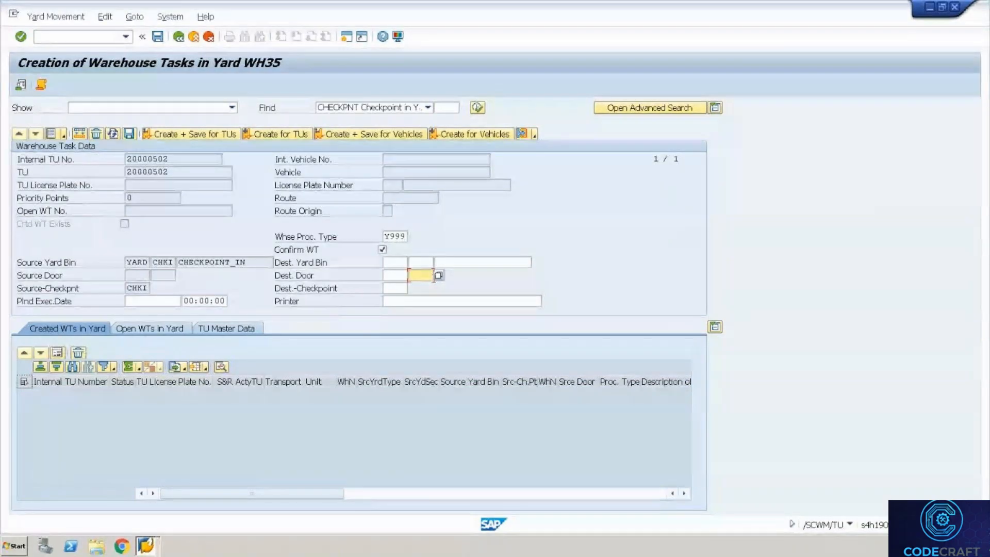
pyautogui.click(438, 275)
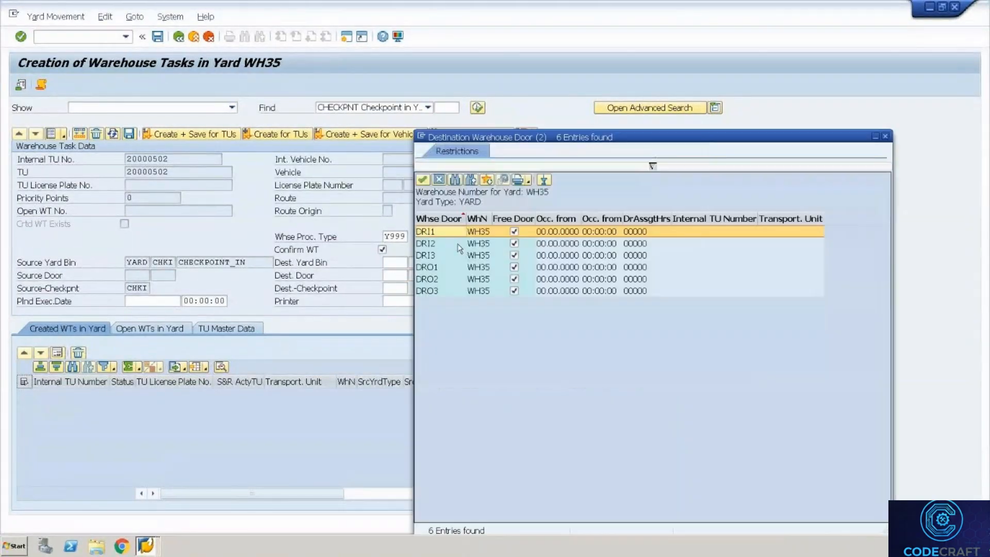
pyautogui.doubleClick(447, 281)
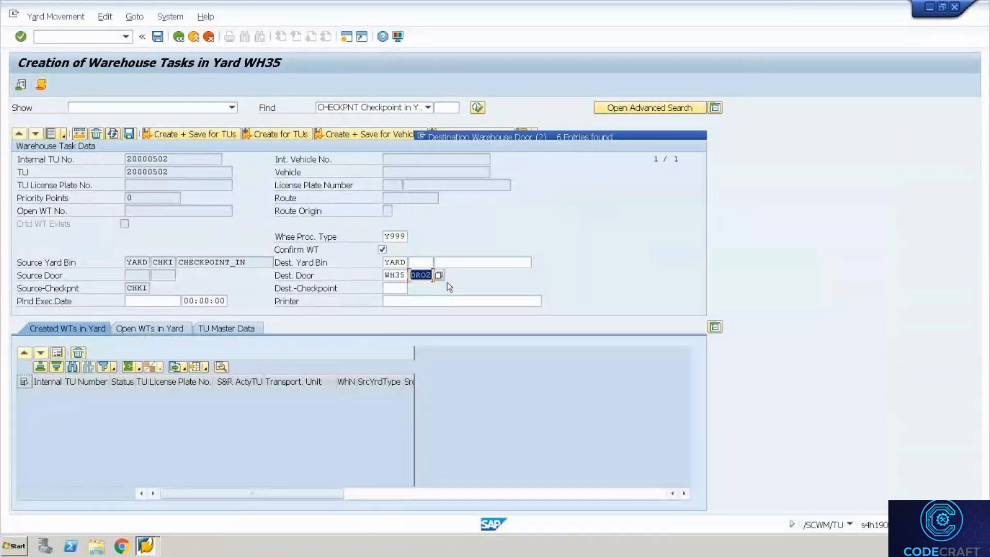
pyautogui.click(205, 132)
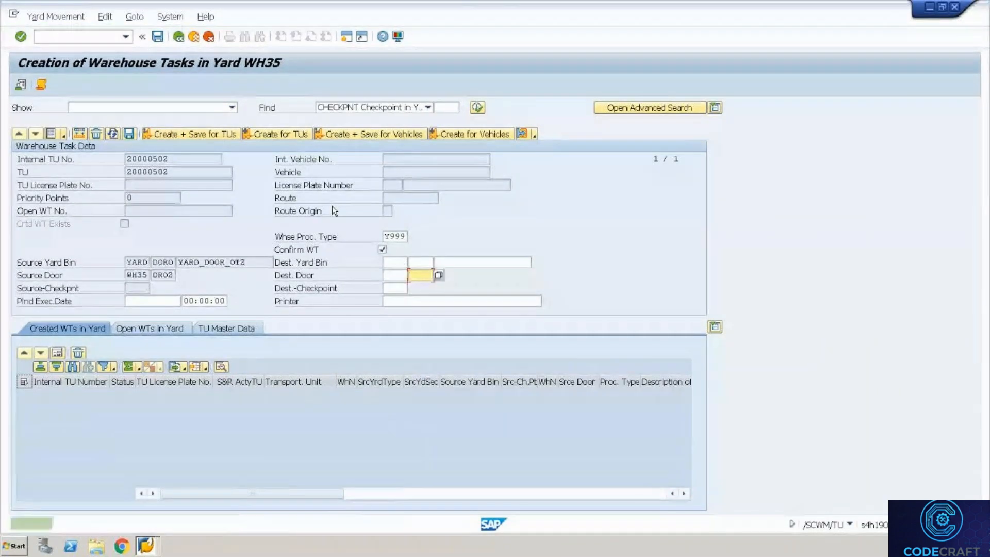
# Dismiss the context menu and switch to the warehouse monitor window.
pyautogui.rightClick(248, 258)
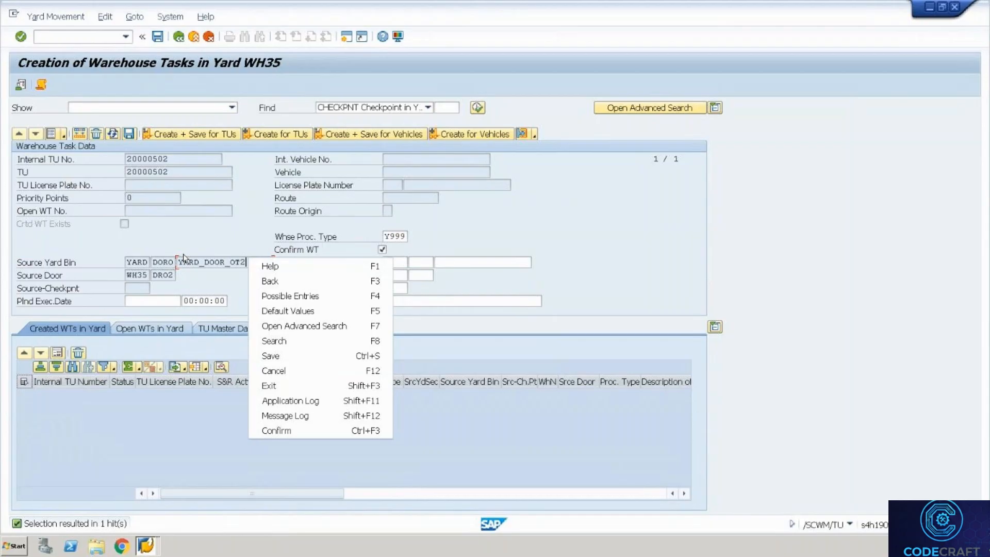
pyautogui.press('Escape')
pyautogui.hotkey('alt', 'Tab')
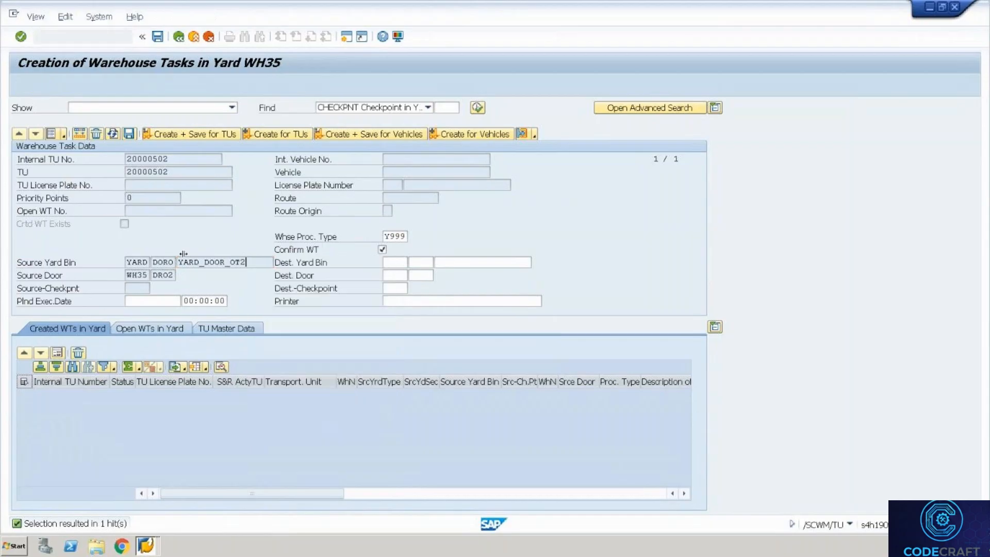
pyautogui.hotkey('alt', 'Tab')
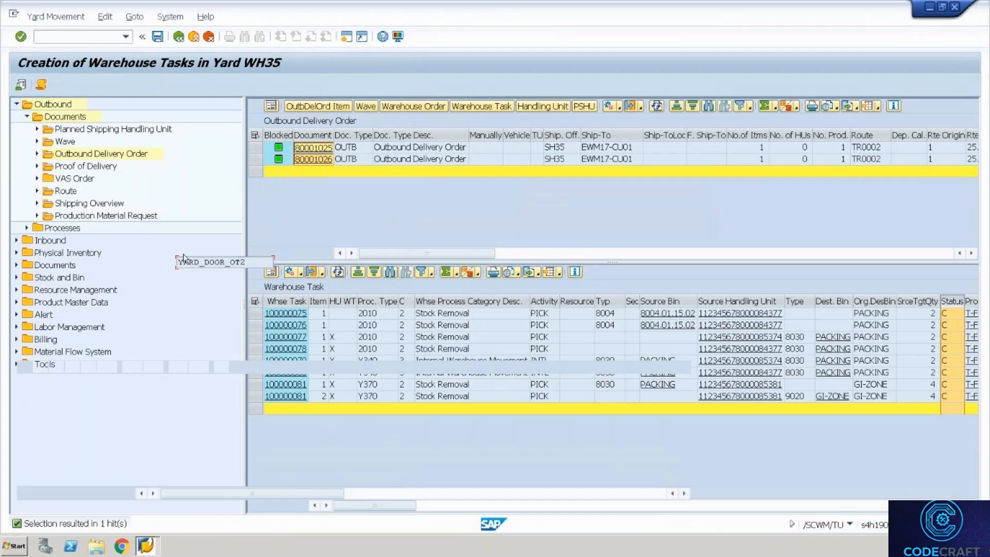
pyautogui.hotkey('alt', 'Tab')
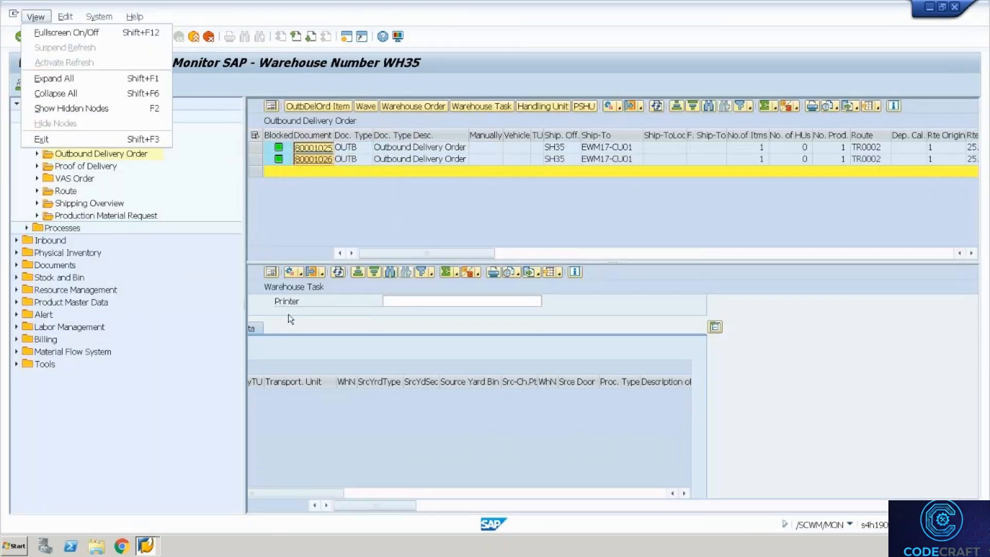
pyautogui.hotkey('alt', 'Tab')
pyautogui.hotkey('alt', 'Tab')
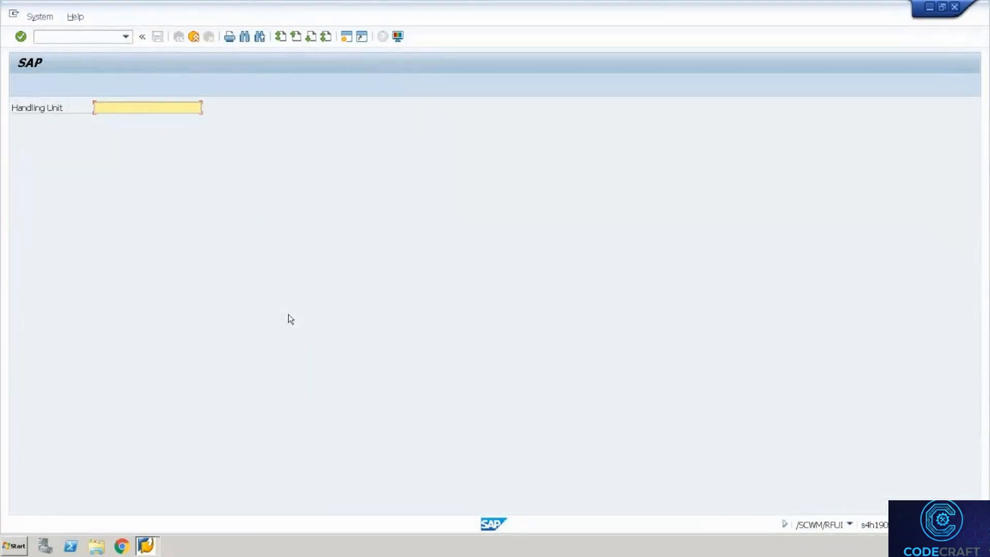
pyautogui.press('F7')
pyautogui.press('F7')
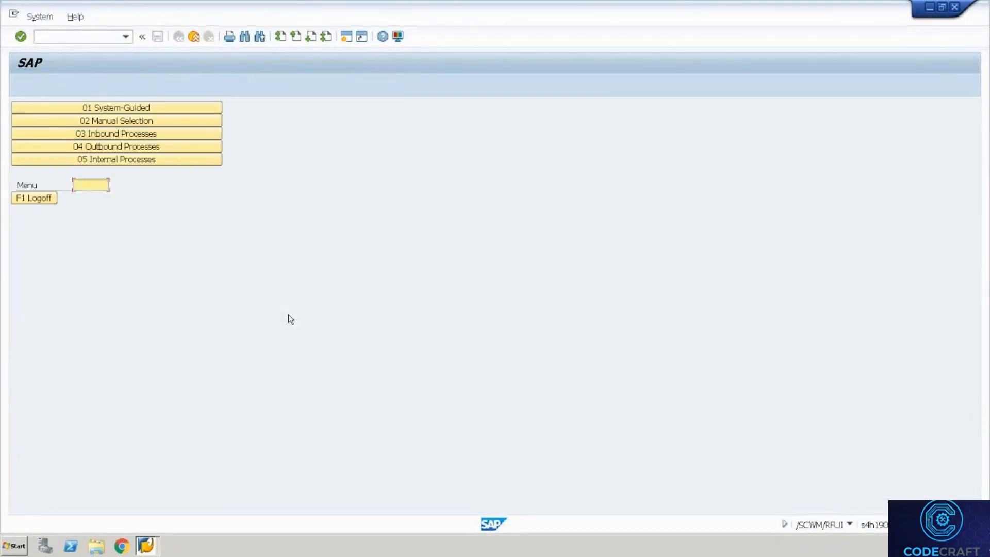
pyautogui.click(159, 147)
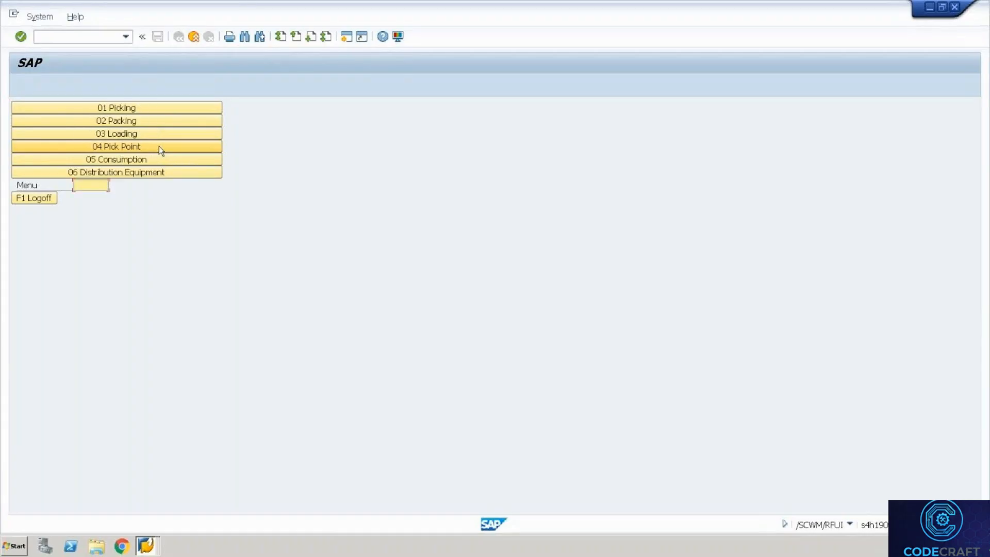
pyautogui.click(149, 134)
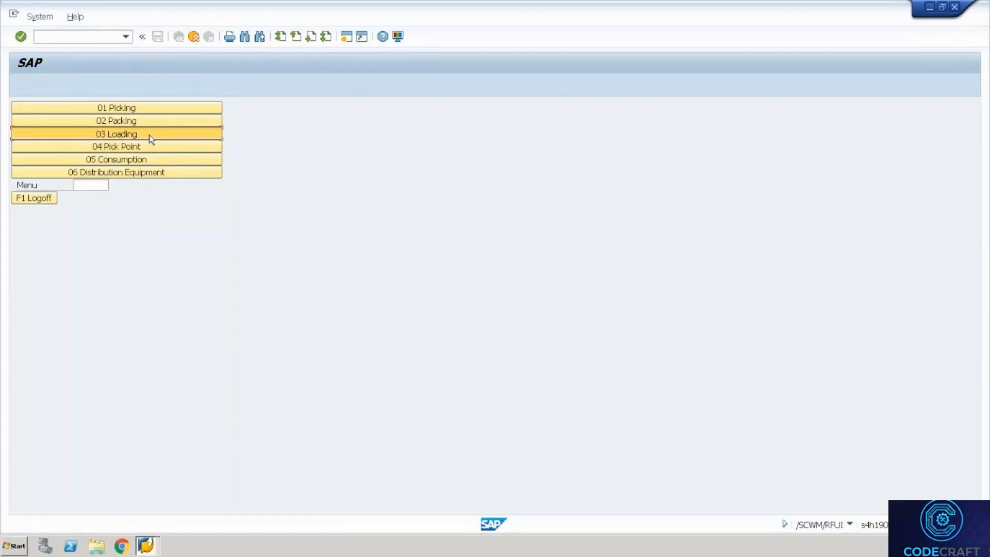
pyautogui.click(126, 164)
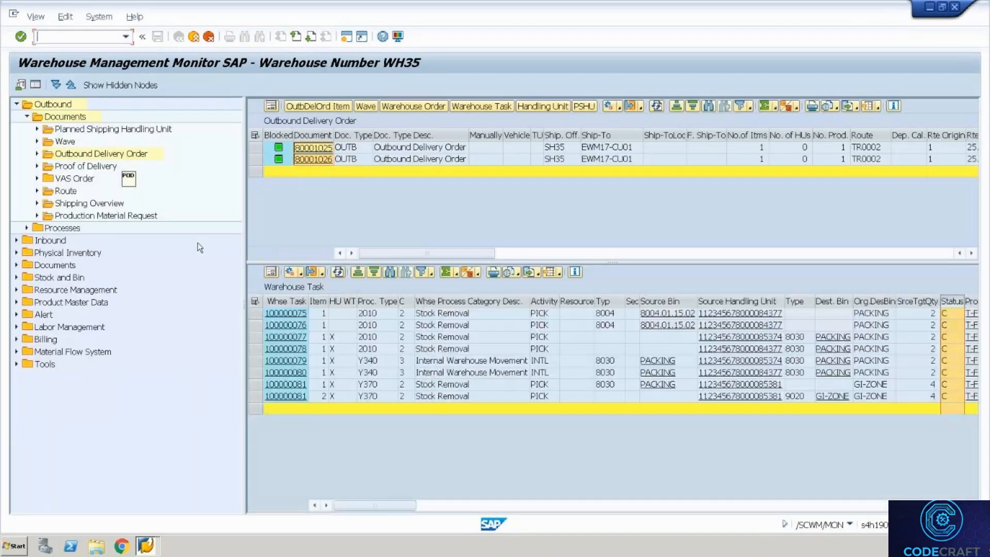
pyautogui.click(254, 135)
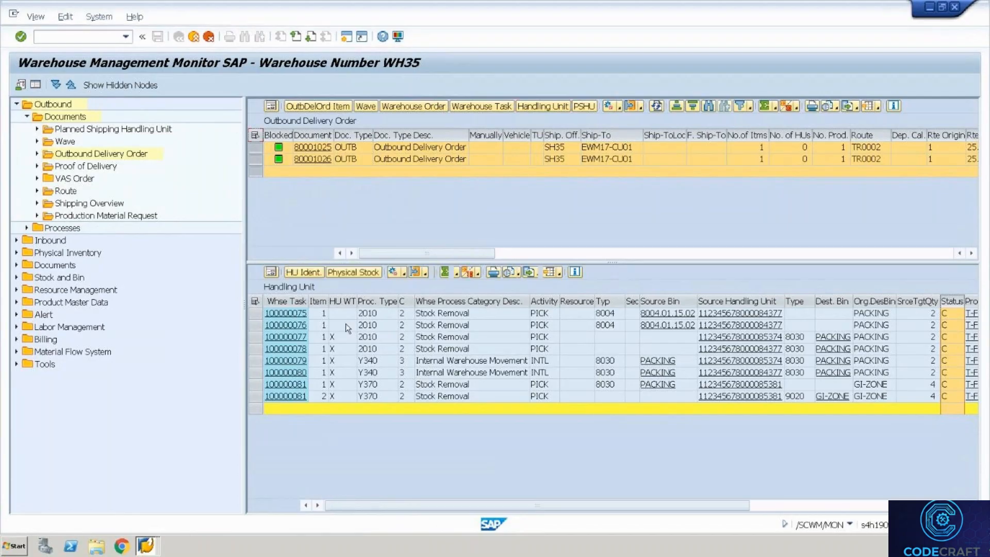
pyautogui.click(458, 317)
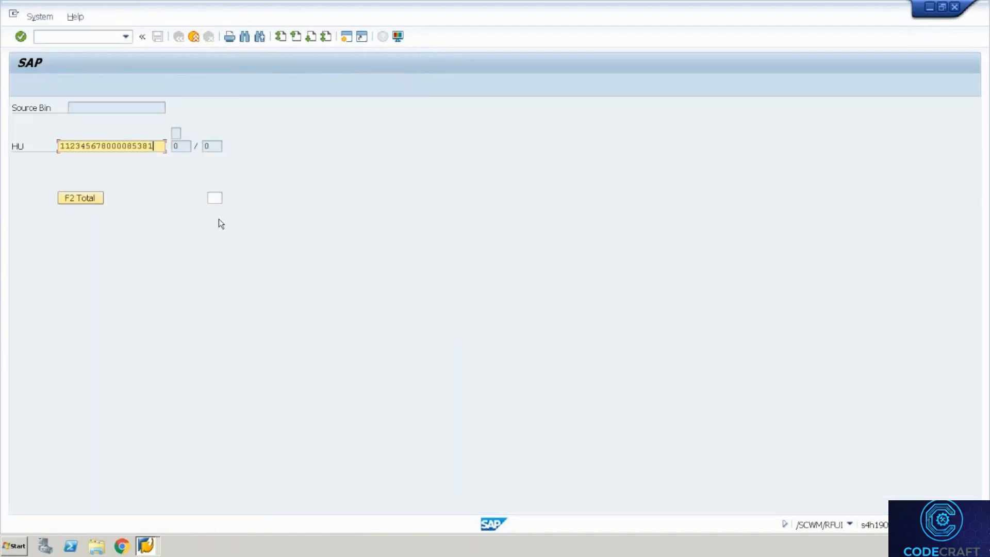
pyautogui.press('Return')
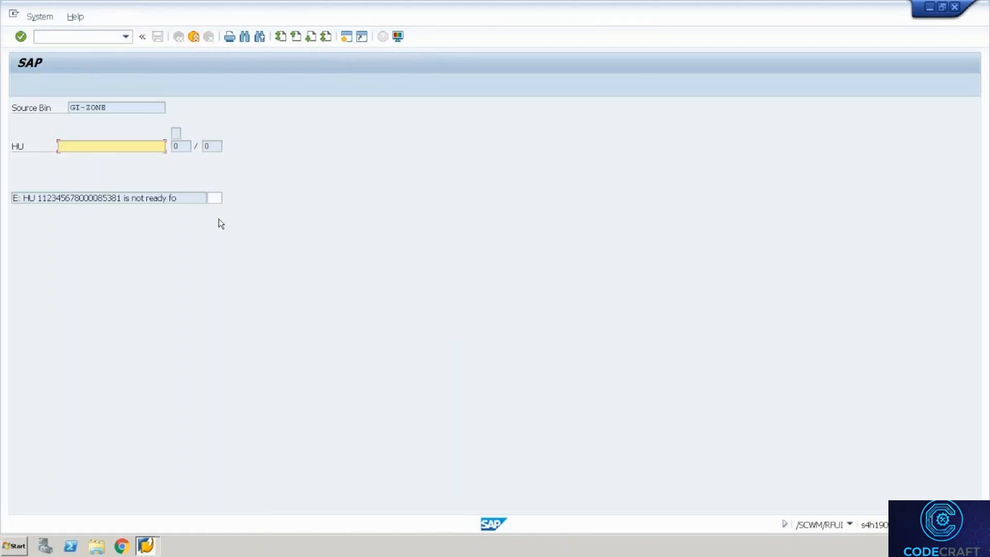
pyautogui.hotkey('alt', 'Tab')
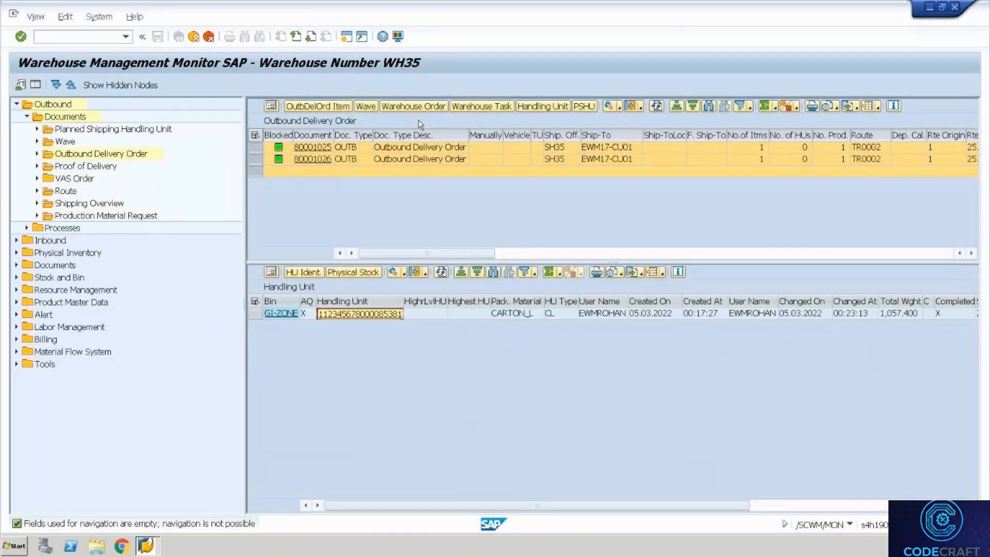
pyautogui.click(481, 106)
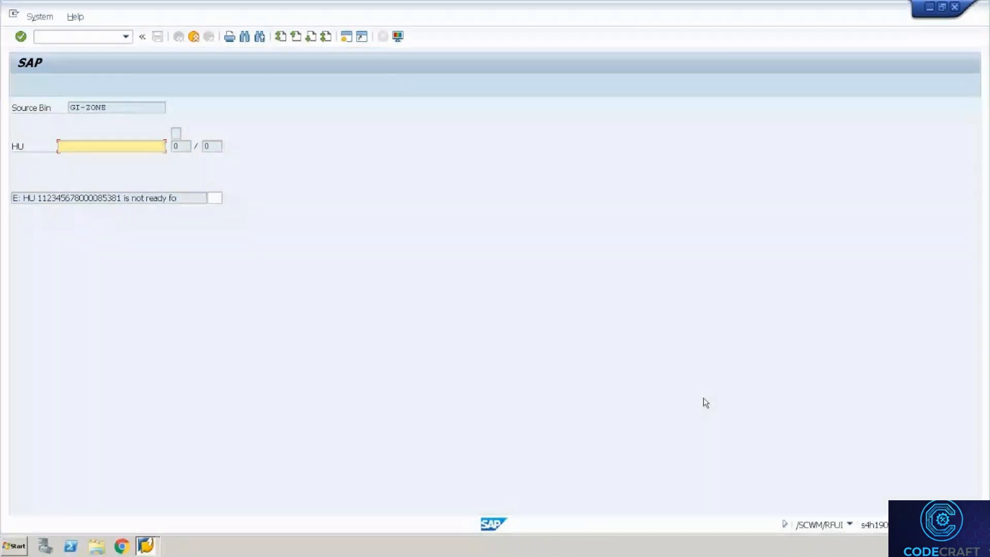
pyautogui.hotkey('alt', 'Tab')
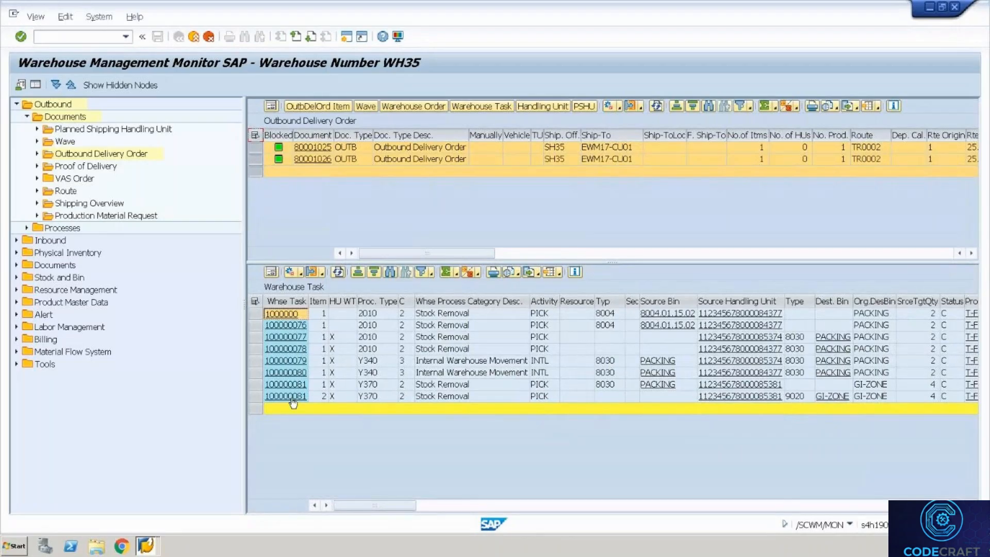
pyautogui.click(765, 397)
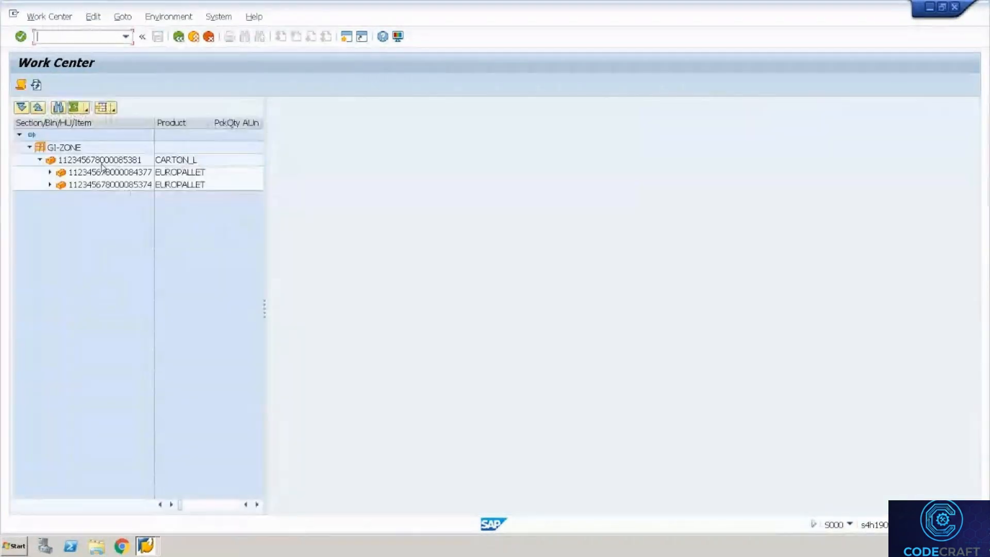
pyautogui.click(102, 162)
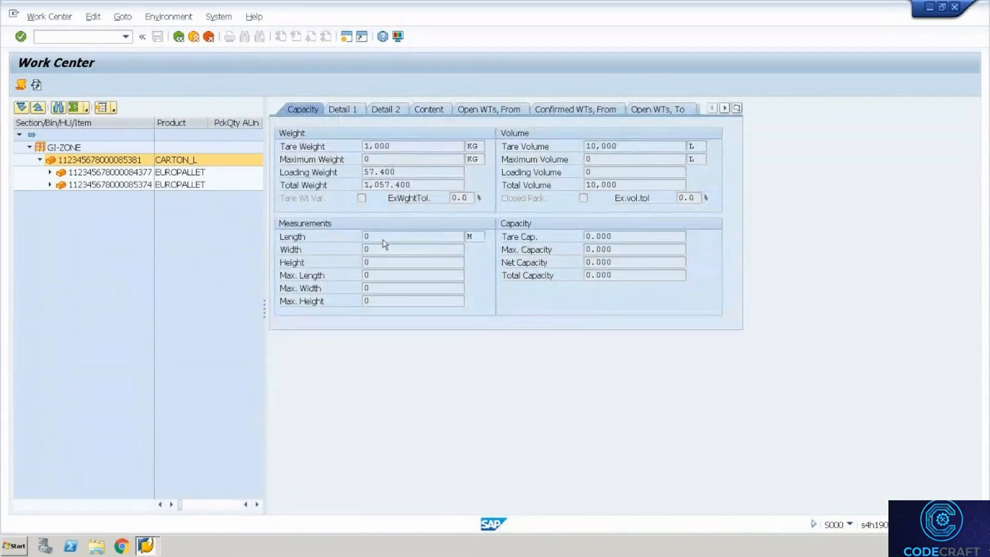
pyautogui.click(350, 111)
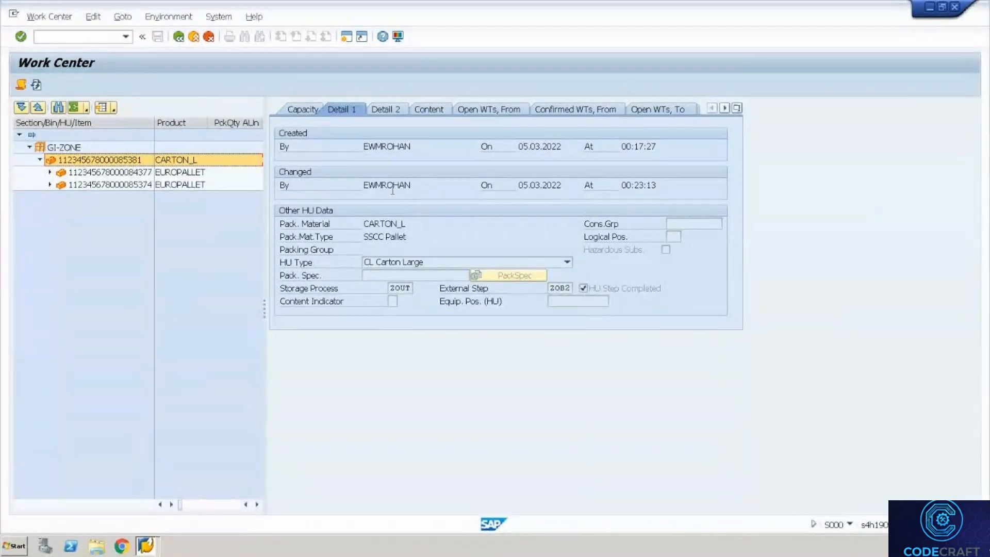
pyautogui.click(196, 44)
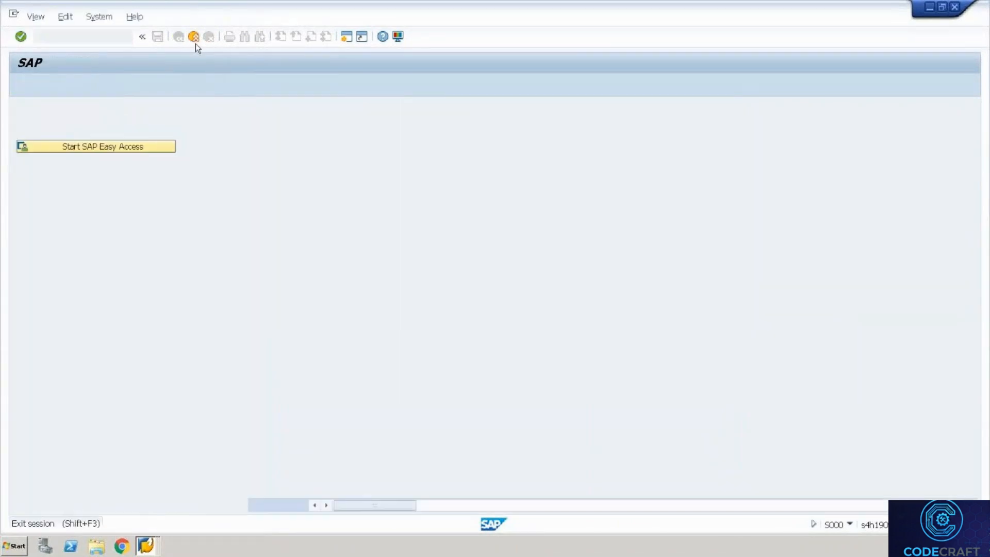
# Cycle through the RF, IMG and yard sessions, leave Yard Movement, and expand IMG Master Data.
pyautogui.click(196, 43)
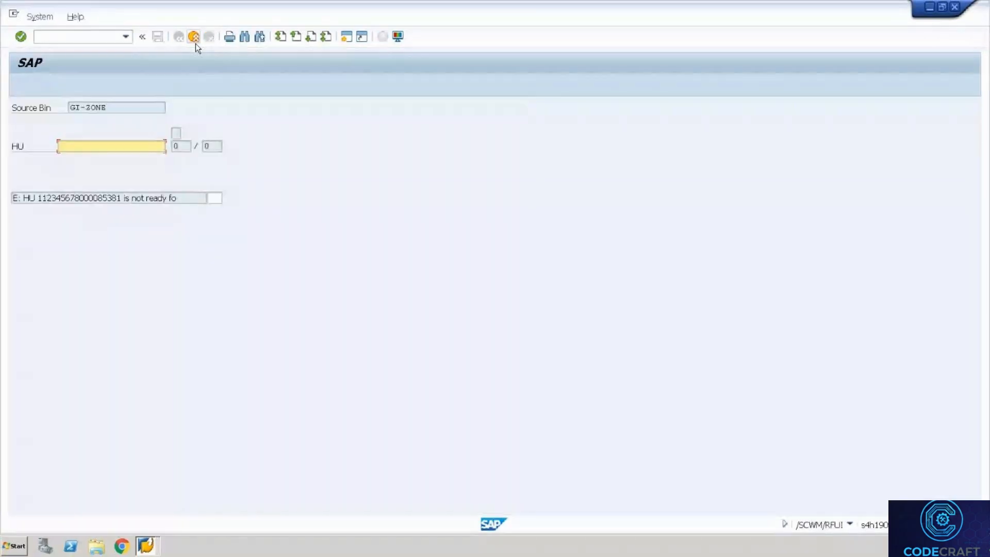
pyautogui.hotkey('alt', 'Tab')
pyautogui.hotkey('alt', 'Tab')
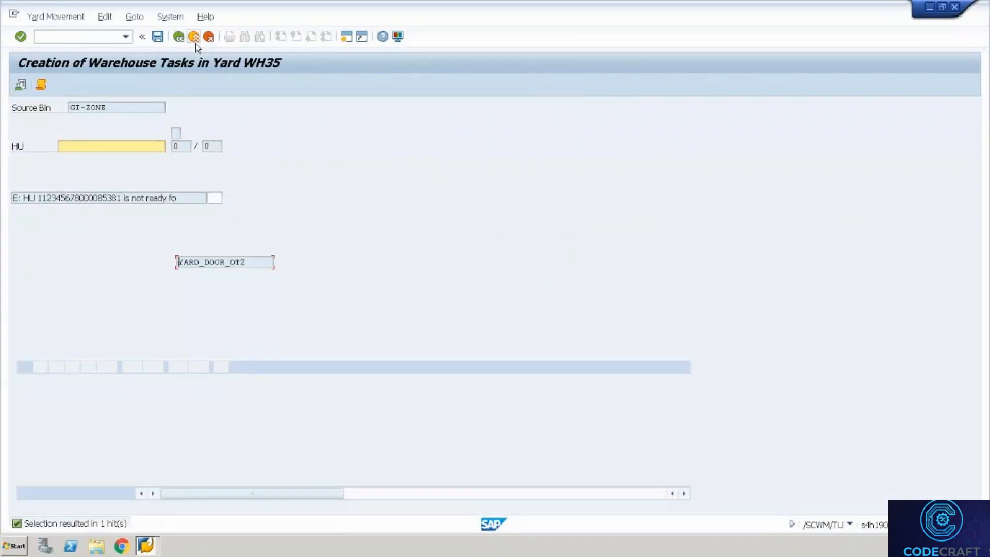
pyautogui.hotkey('alt', 'Tab')
pyautogui.hotkey('alt', 'Tab')
pyautogui.hotkey('alt', 'Tab')
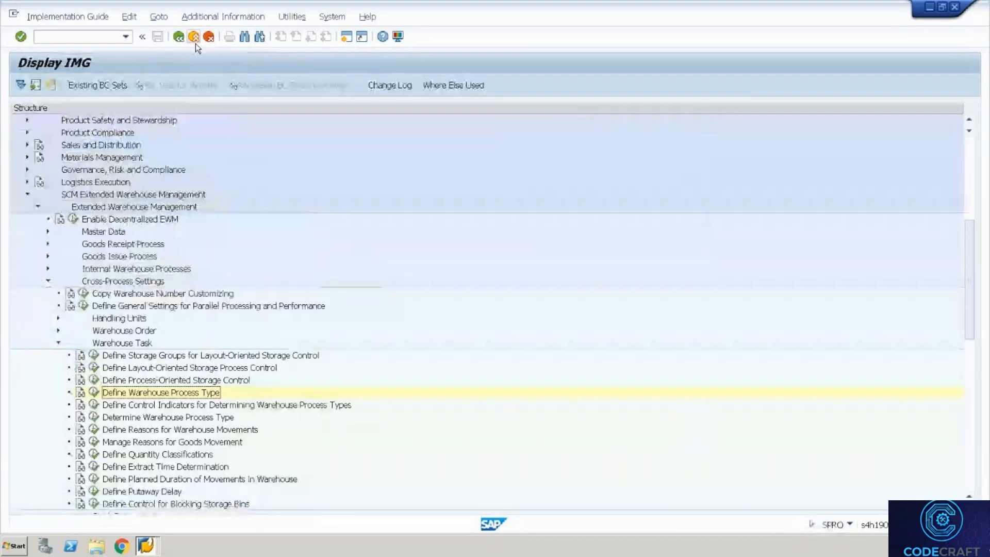
pyautogui.hotkey('alt', 'Tab')
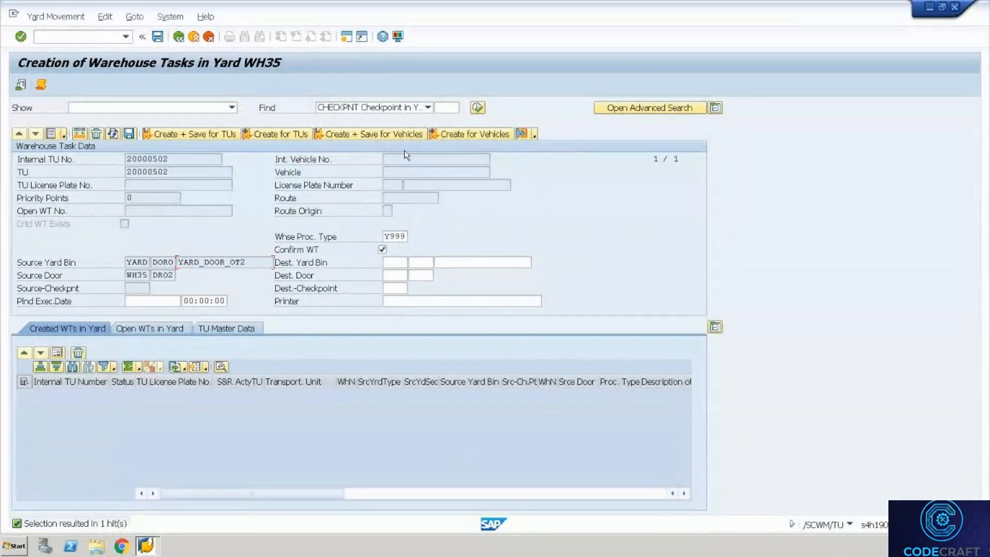
pyautogui.click(179, 37)
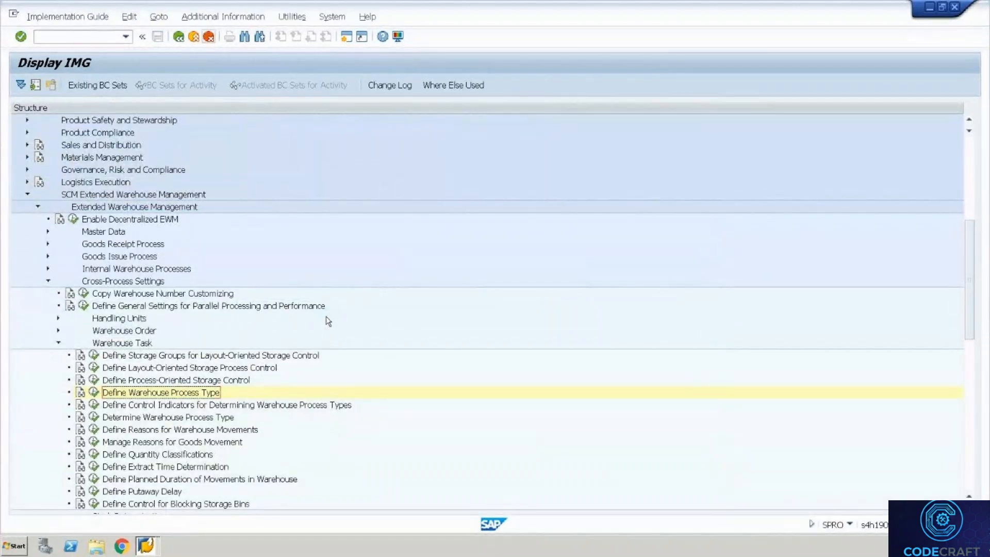
pyautogui.click(47, 232)
# Review WH35 storage type 9020 Outbound Staging Area in Define Storage Type, then go back to the tree.
pyautogui.click(92, 306)
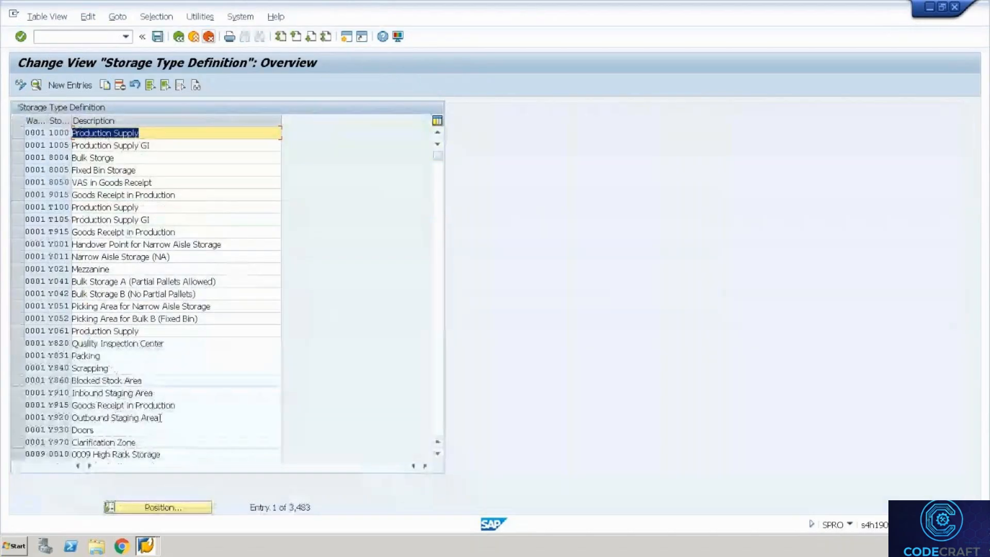
pyautogui.click(186, 509)
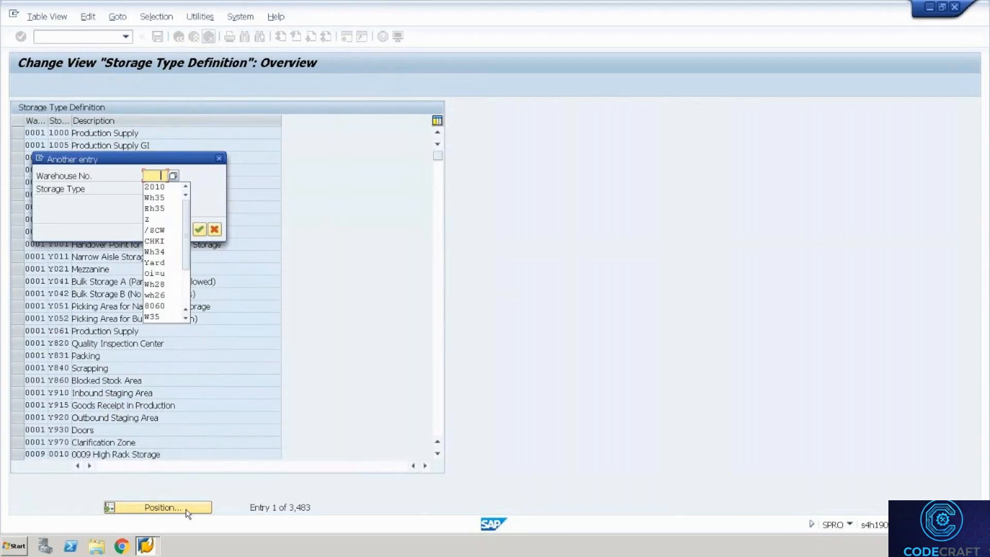
pyautogui.press('Down')
pyautogui.press('Down')
pyautogui.press('Return')
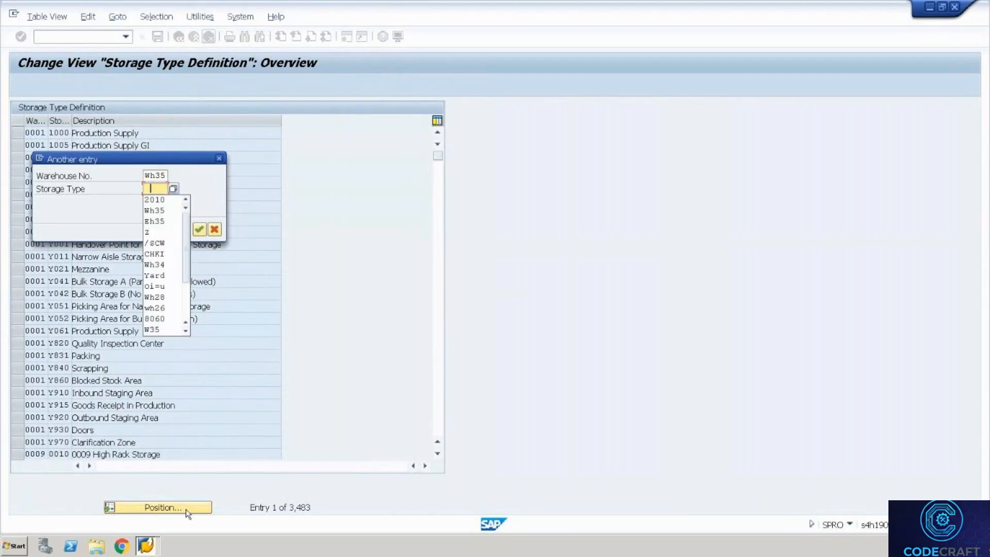
pyautogui.press('BackSpace')
pyautogui.press('Return')
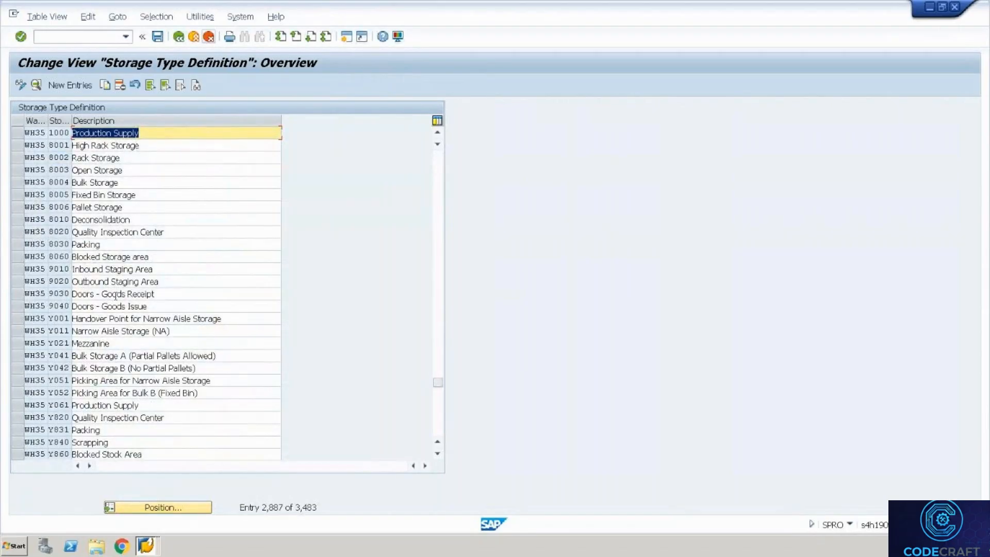
pyautogui.doubleClick(103, 281)
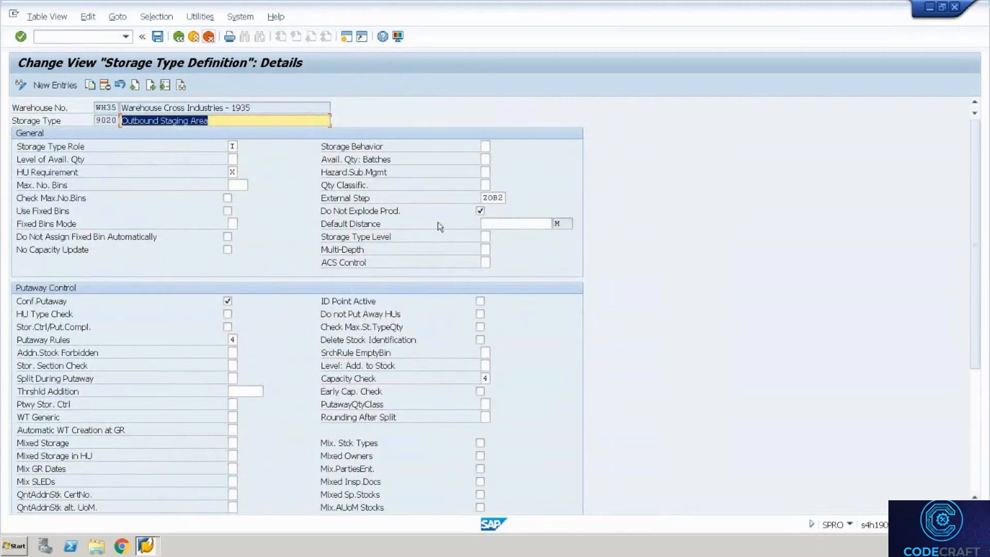
pyautogui.click(178, 36)
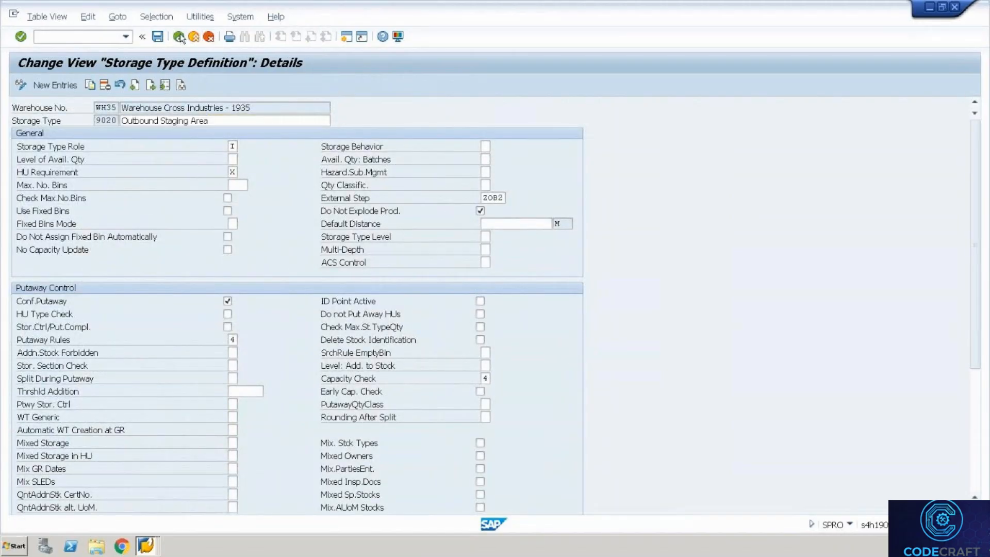
pyautogui.click(178, 36)
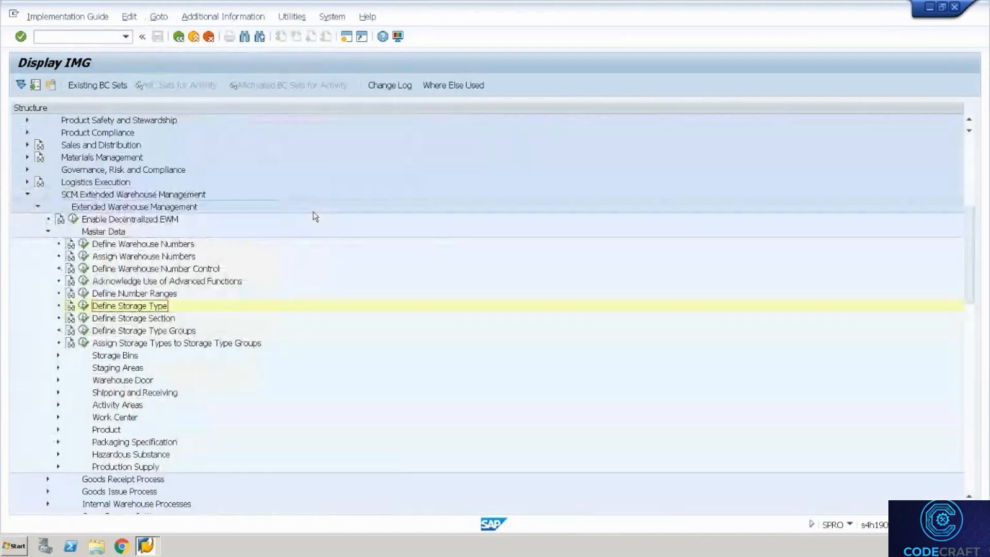
pyautogui.hotkey('alt', 'Tab')
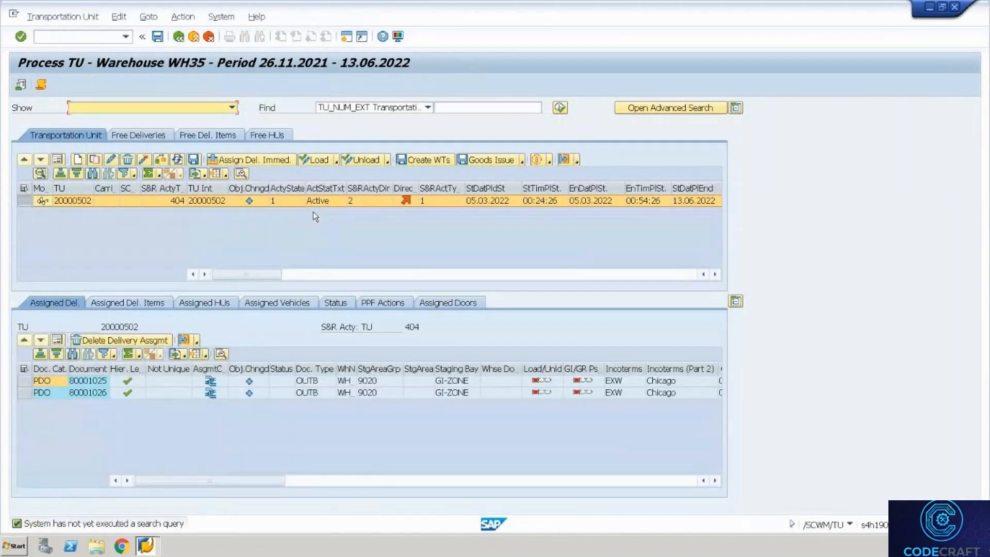
pyautogui.hotkey('alt', 'Tab')
pyautogui.hotkey('alt', 'Tab')
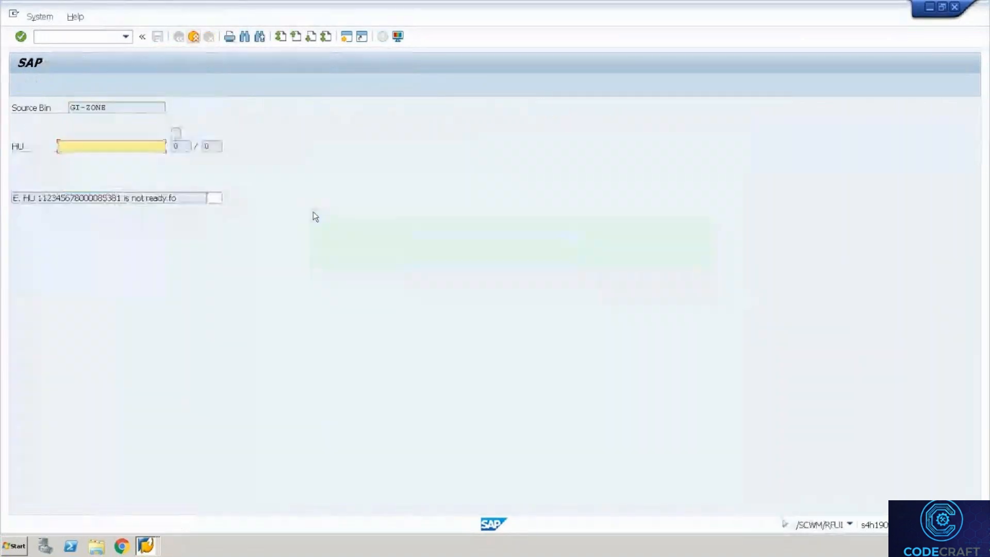
pyautogui.press('space')
pyautogui.press('Down')
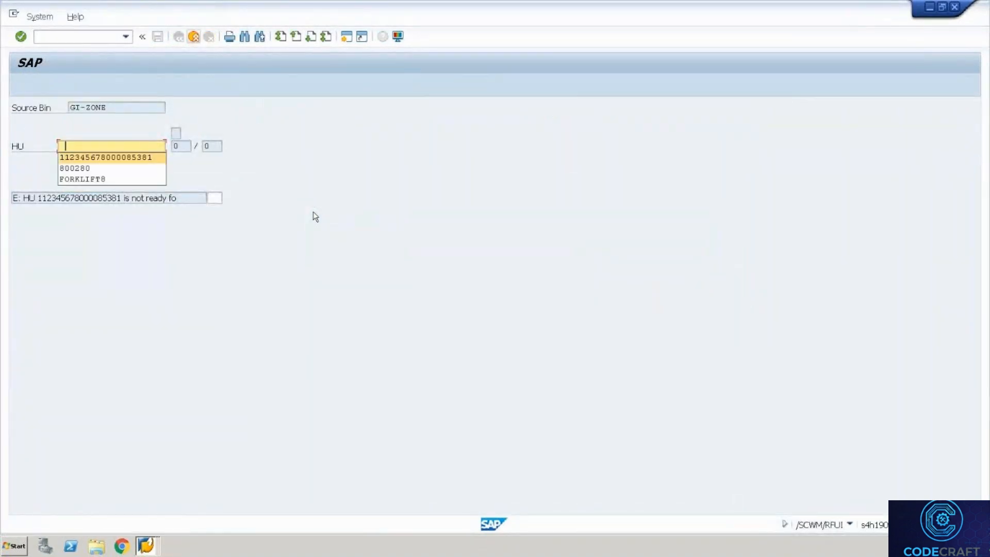
pyautogui.press('Return')
pyautogui.press('Return')
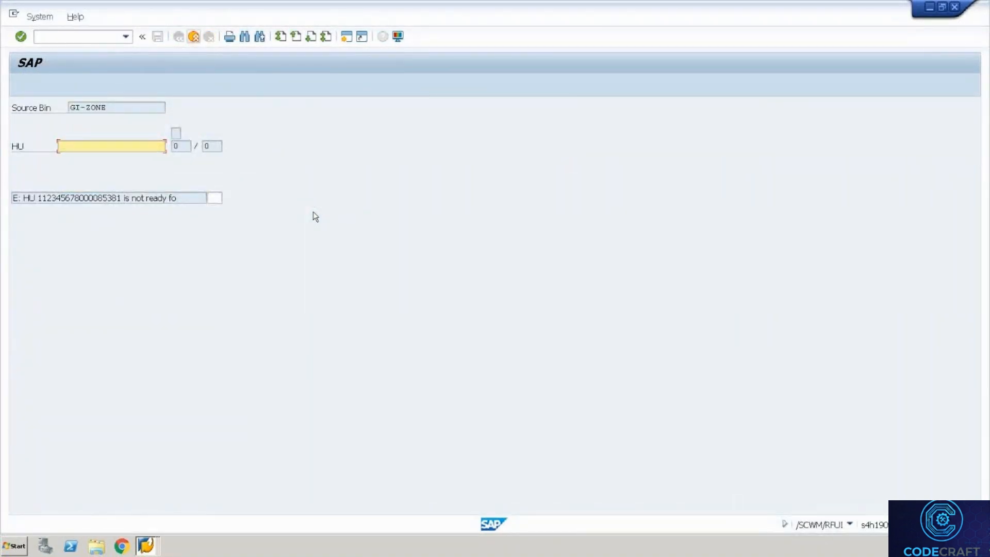
pyautogui.press('Return')
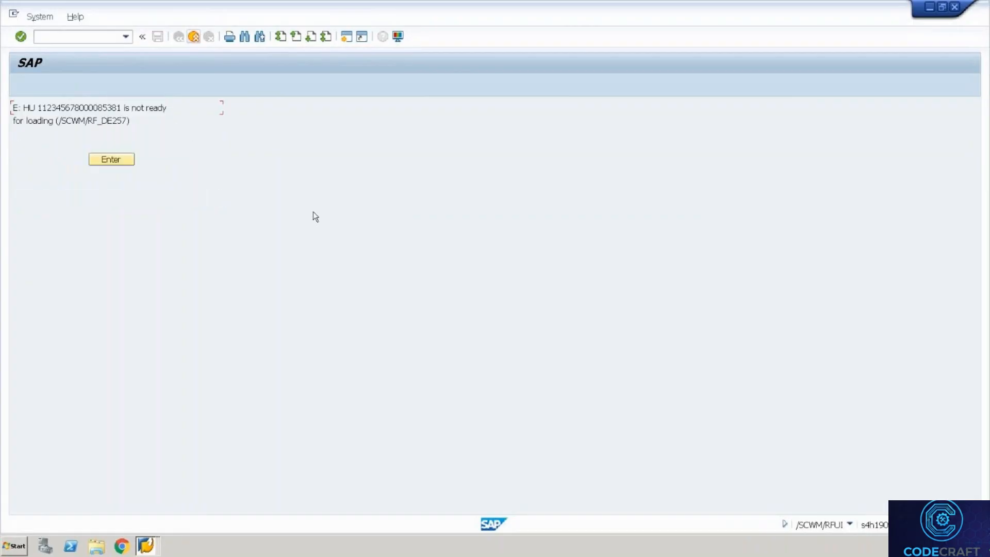
pyautogui.press('Return')
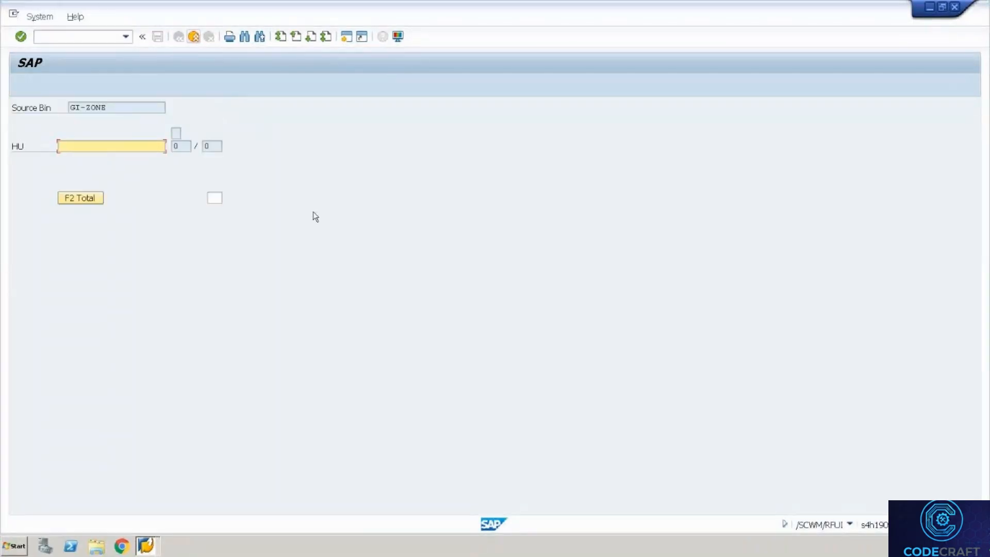
pyautogui.hotkey('alt', 'Tab')
pyautogui.hotkey('alt', 'Tab')
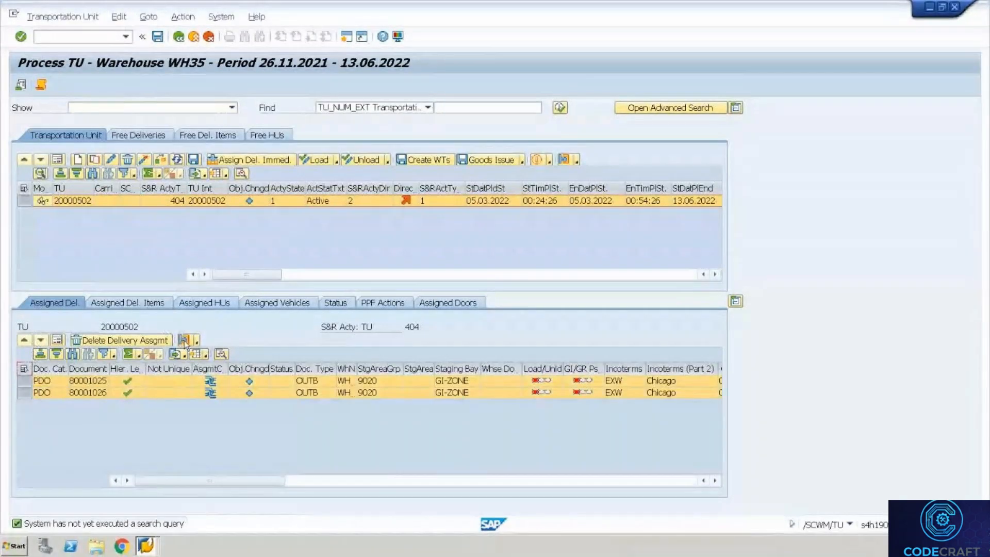
pyautogui.click(191, 343)
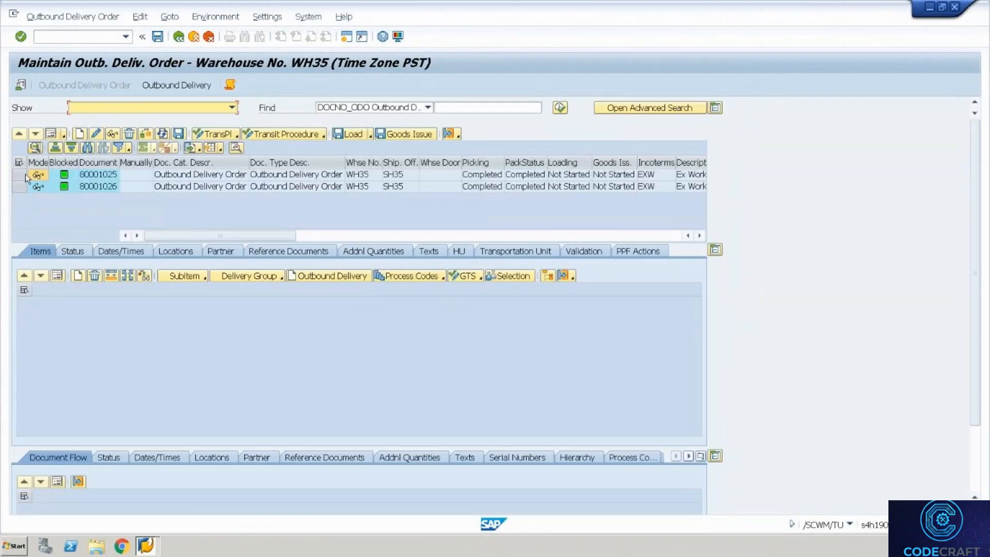
pyautogui.click(69, 16)
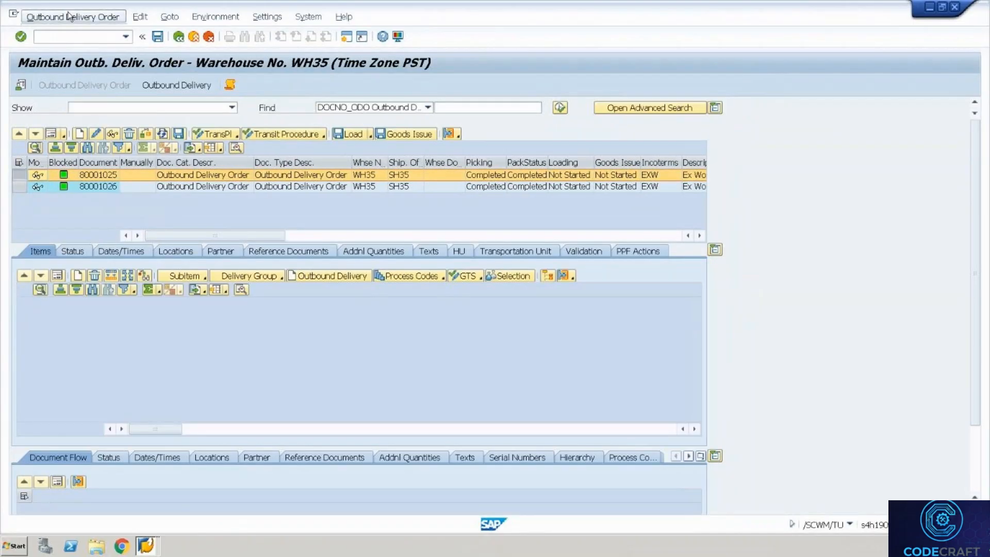
pyautogui.moveTo(106, 52)
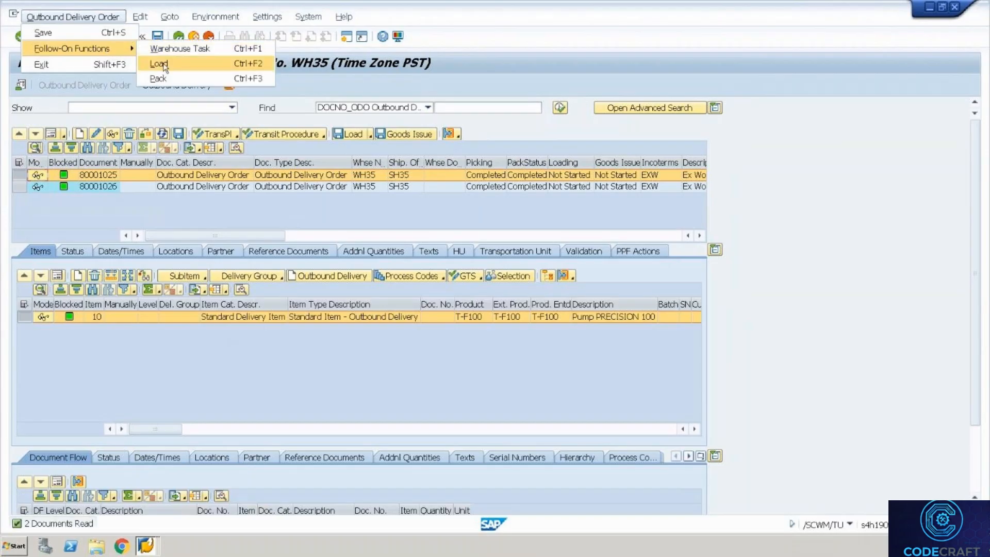
pyautogui.click(163, 64)
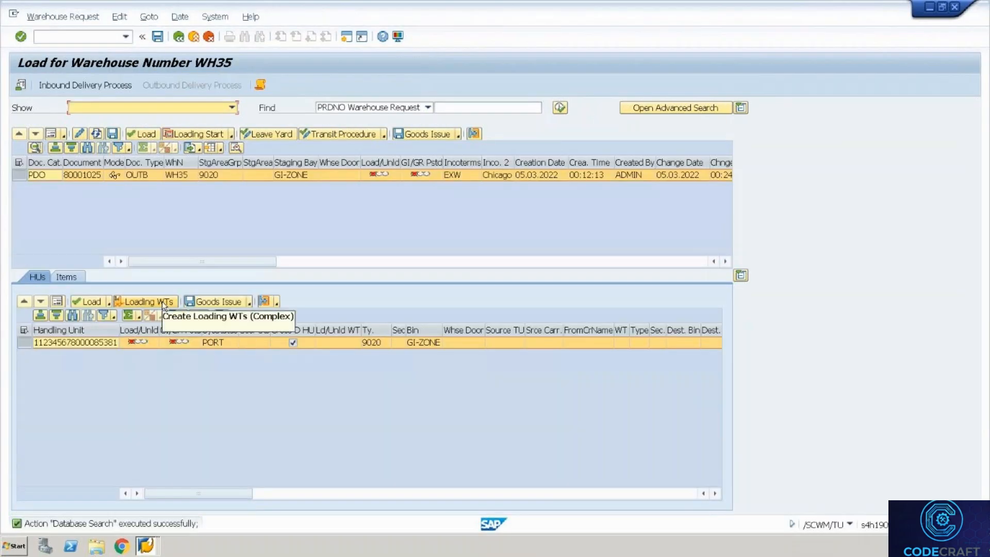
pyautogui.click(164, 302)
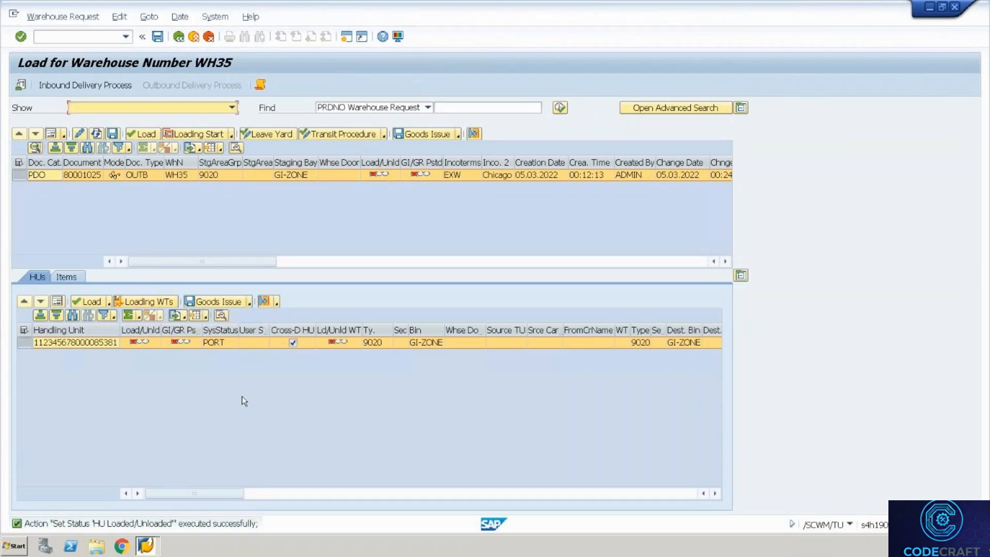
pyautogui.press('Return')
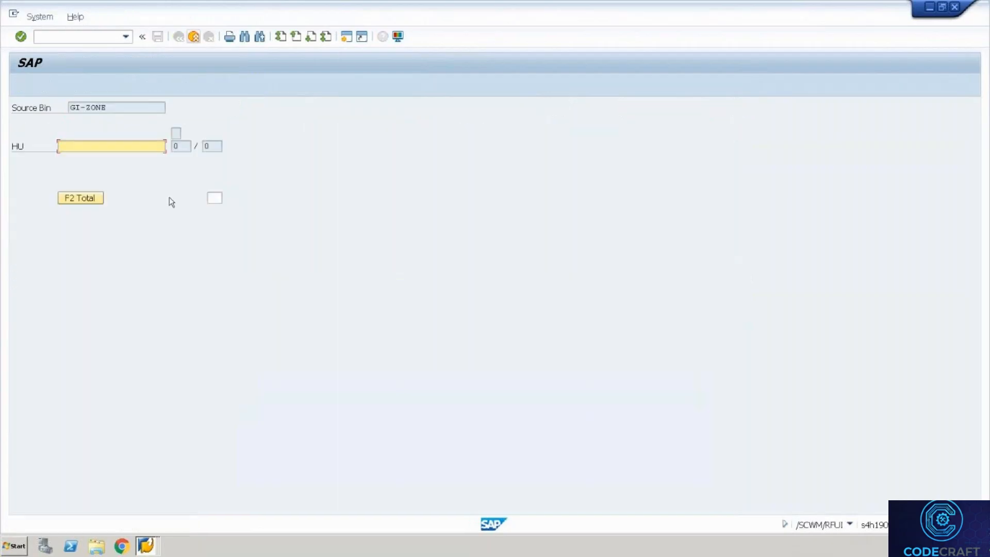
pyautogui.press('Down')
pyautogui.press('Return')
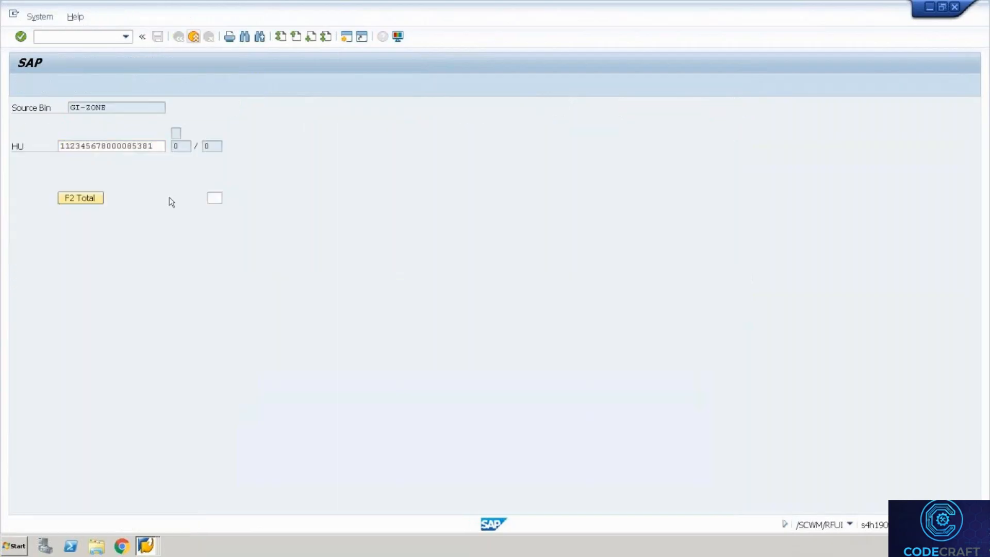
pyautogui.press('Return')
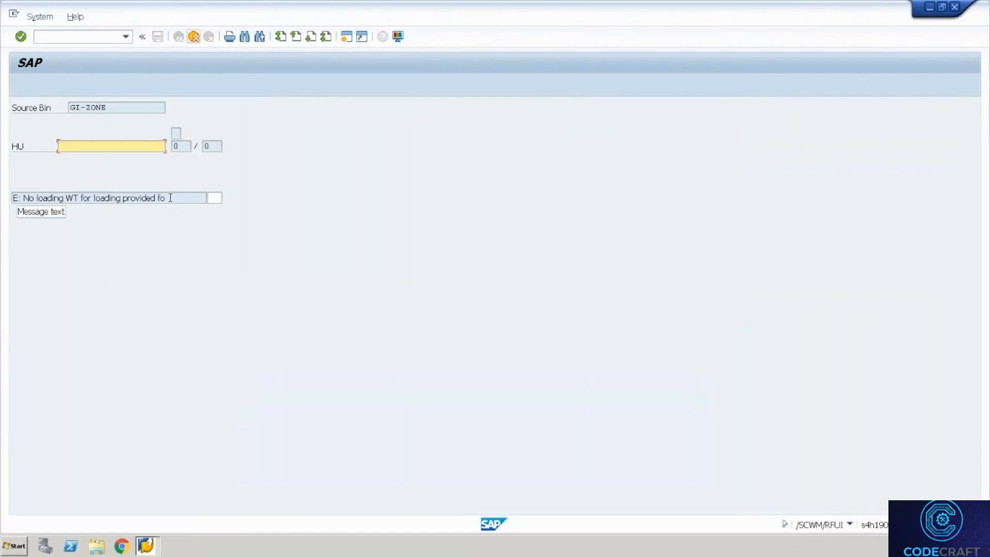
pyautogui.click(169, 197)
pyautogui.press('Return')
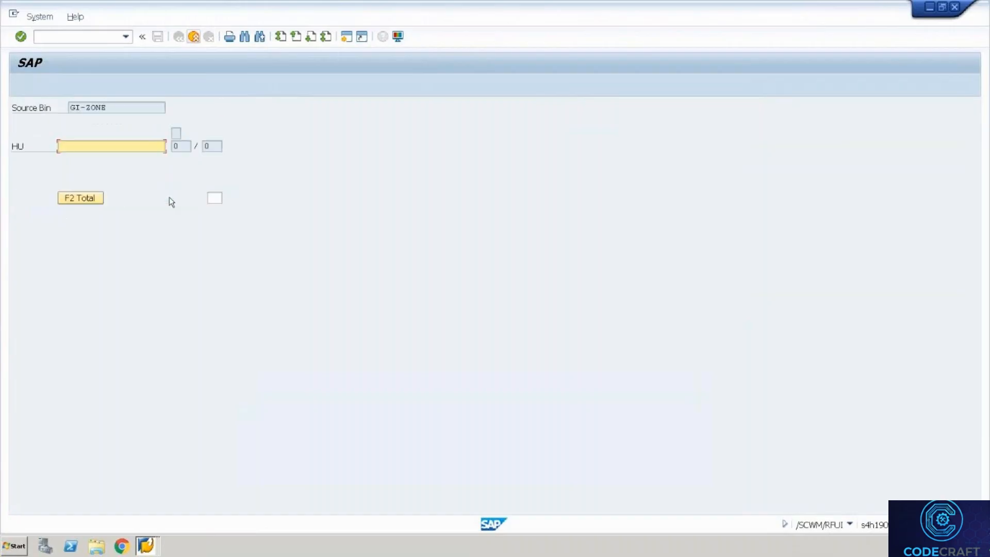
pyautogui.hotkey('alt', 'Tab')
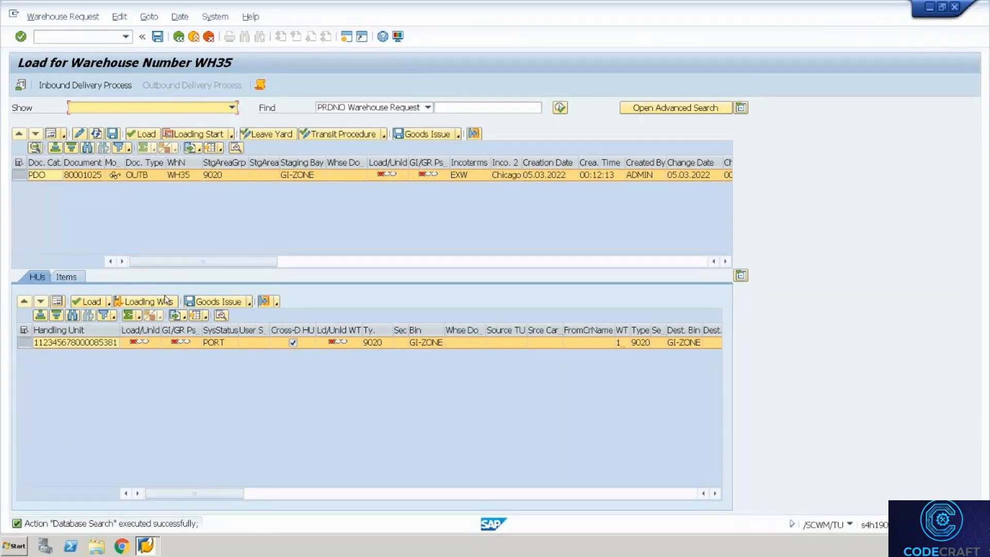
pyautogui.click(265, 301)
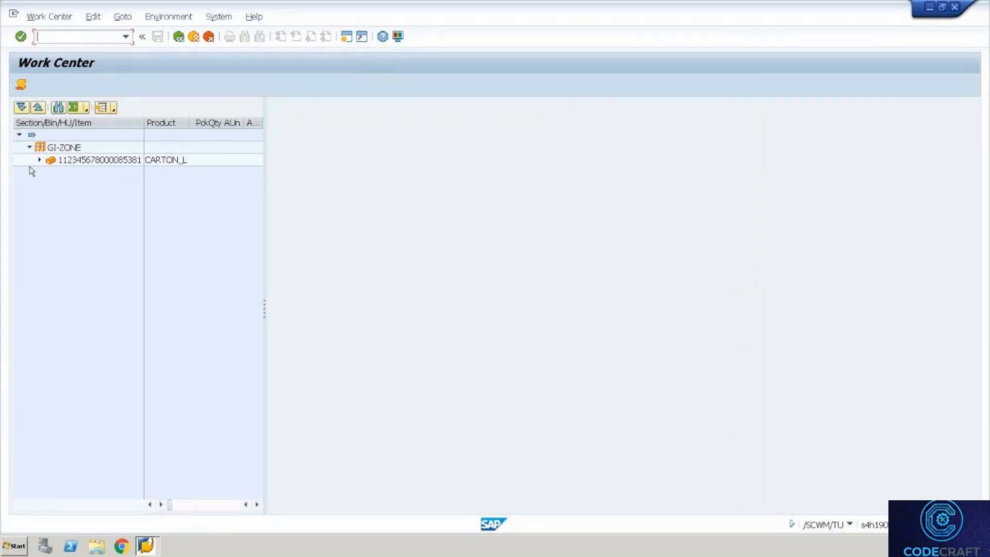
pyautogui.click(40, 160)
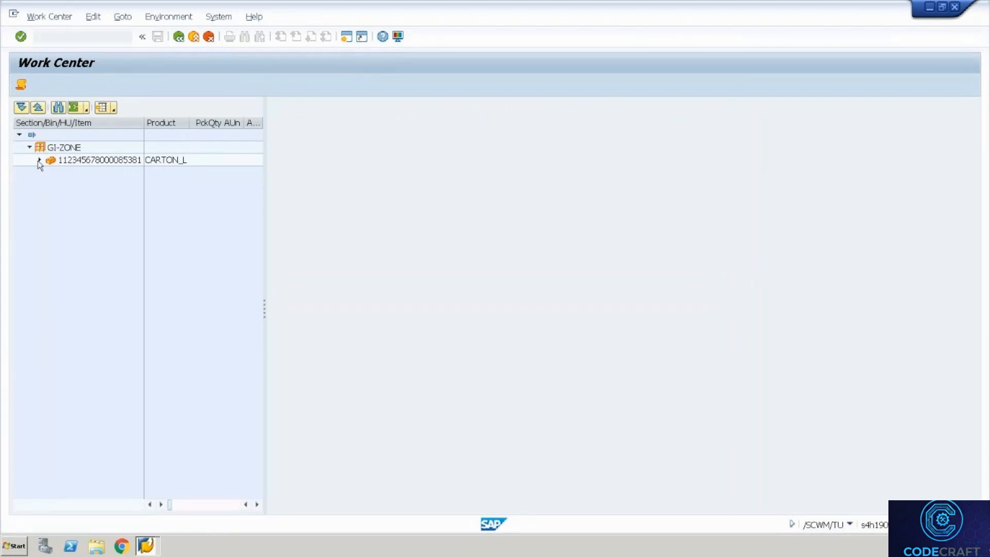
pyautogui.click(83, 173)
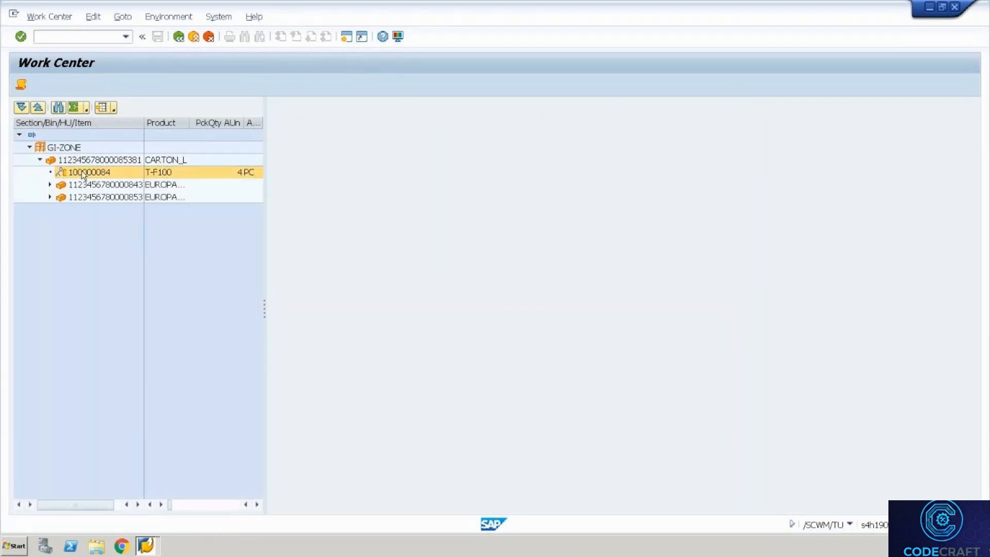
pyautogui.hotkey('alt', 'Tab')
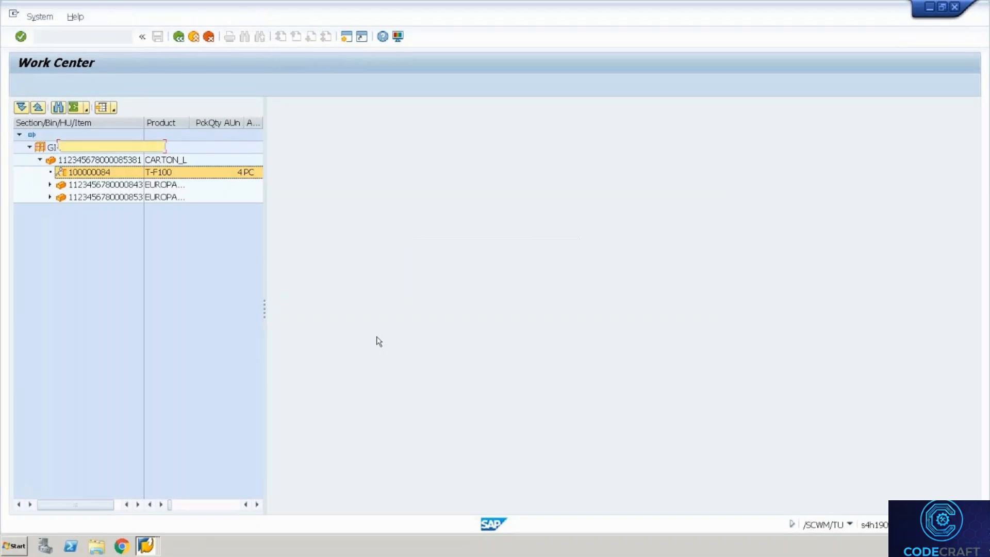
pyautogui.hotkey('alt', 'Tab')
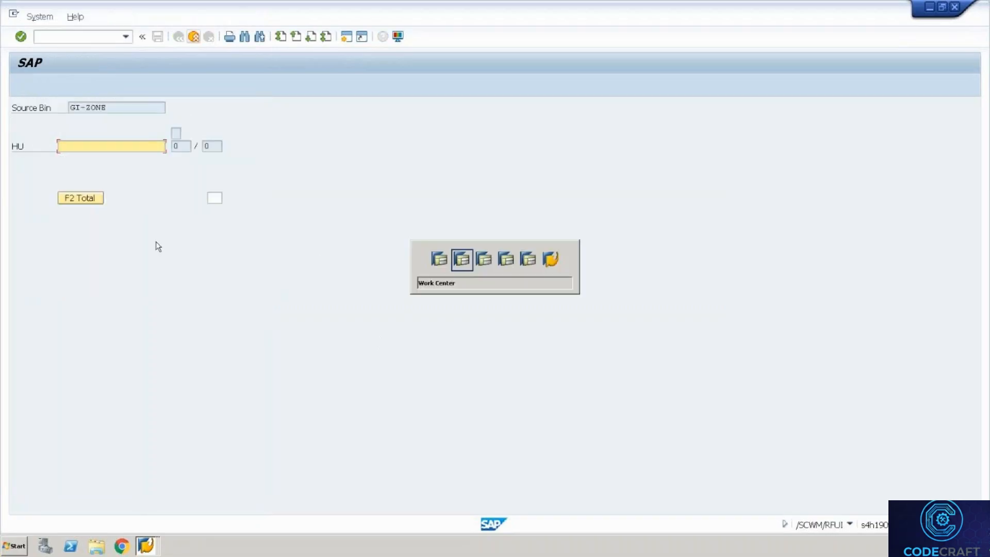
pyautogui.hotkey('alt', 'Tab')
# Back out to the RF main menu and retry warehouse order selection by handling unit.
pyautogui.press('F7')
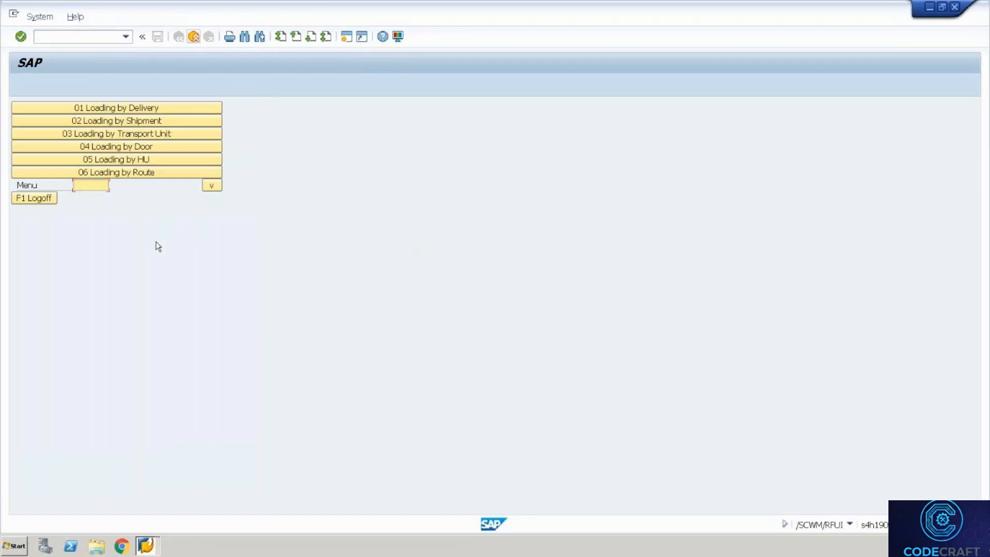
pyautogui.press('F7')
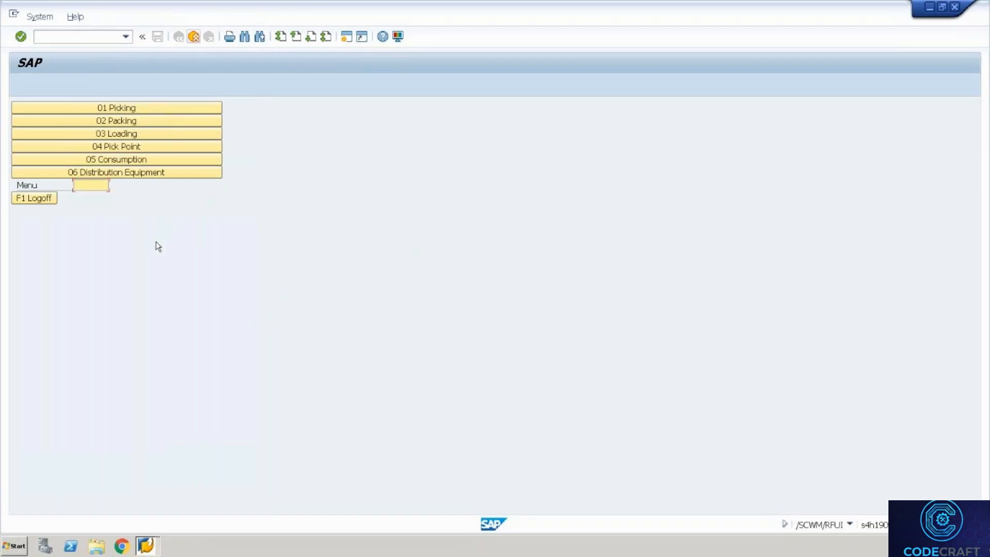
pyautogui.press('F7')
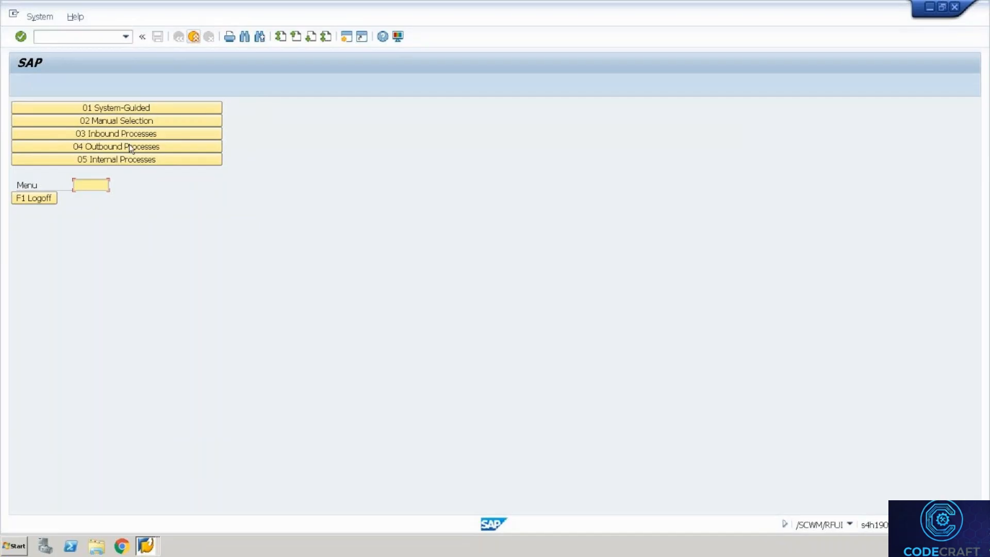
pyautogui.click(126, 130)
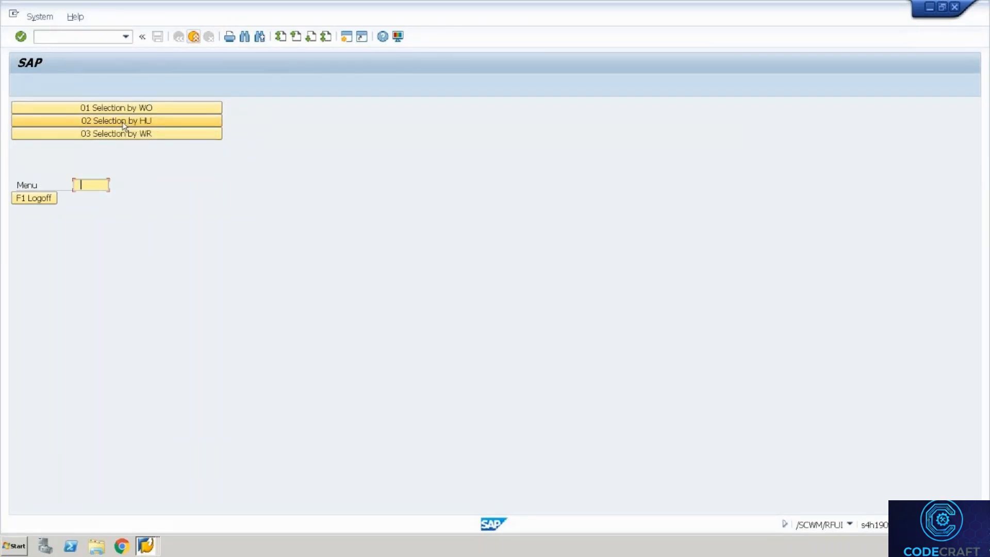
pyautogui.click(124, 121)
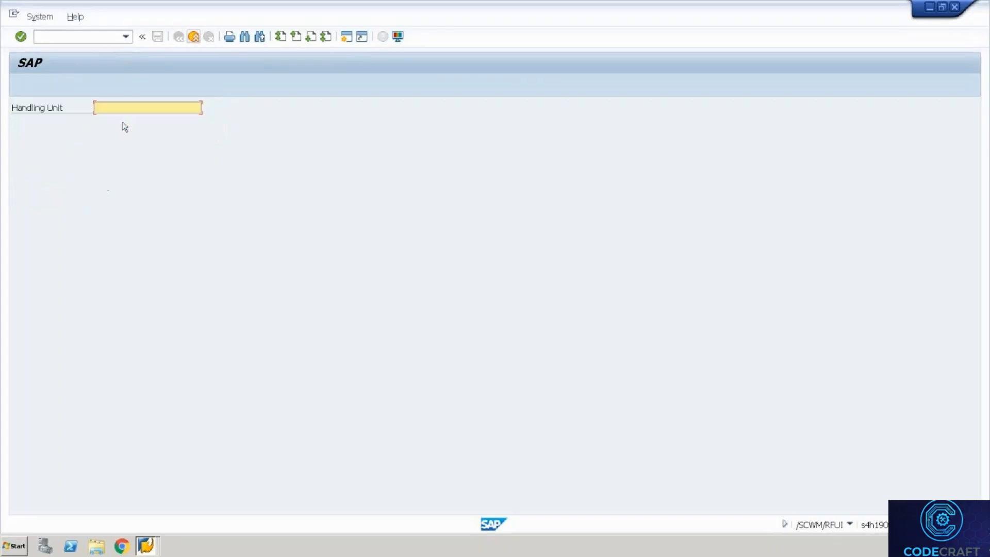
pyautogui.click(124, 119)
pyautogui.press('Return')
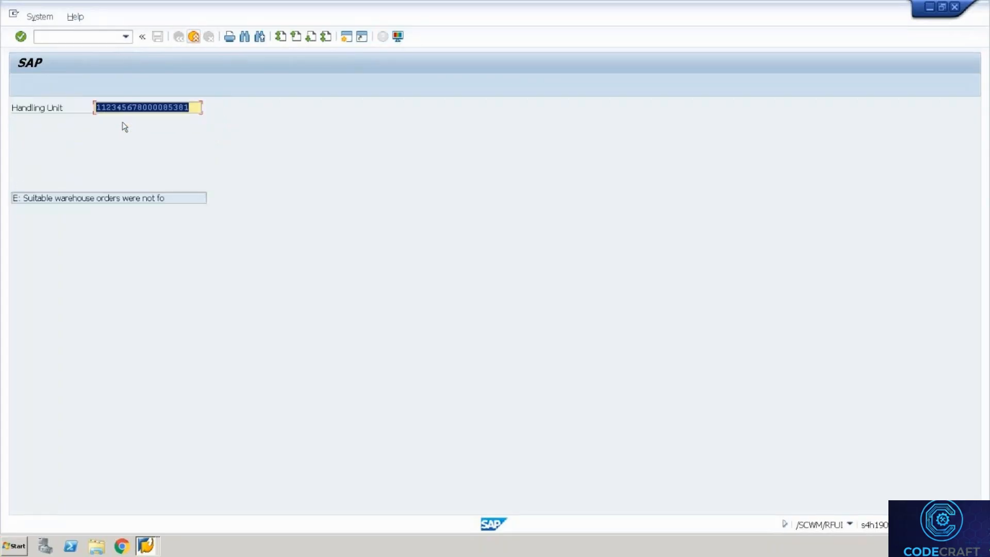
# Switch across the open SAP windows to the Warehouse Management Monitor.
pyautogui.hotkey('alt', 'Tab')
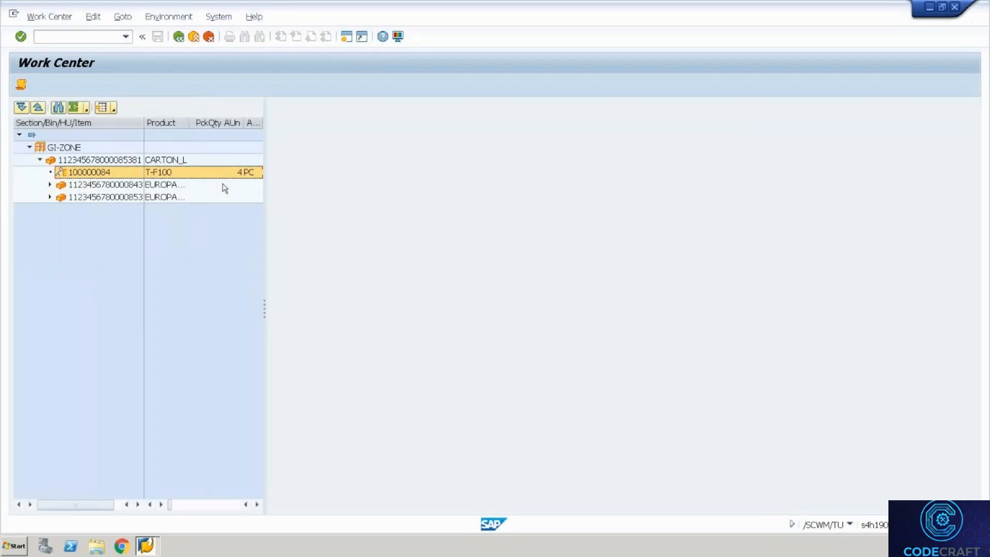
pyautogui.hotkey('alt', 'Tab')
pyautogui.hotkey('alt', 'Tab')
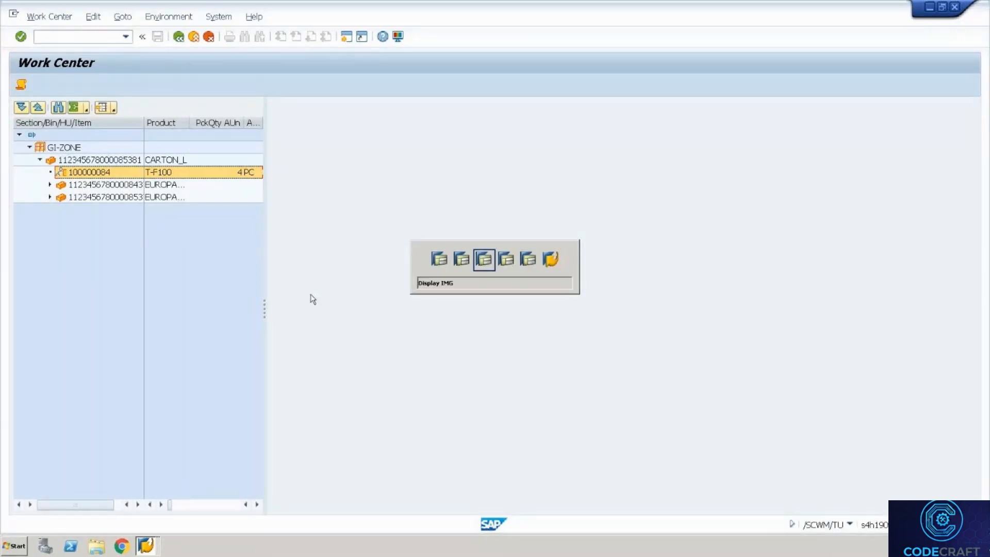
pyautogui.hotkey('alt', 'Tab')
pyautogui.hotkey('alt', 'Tab')
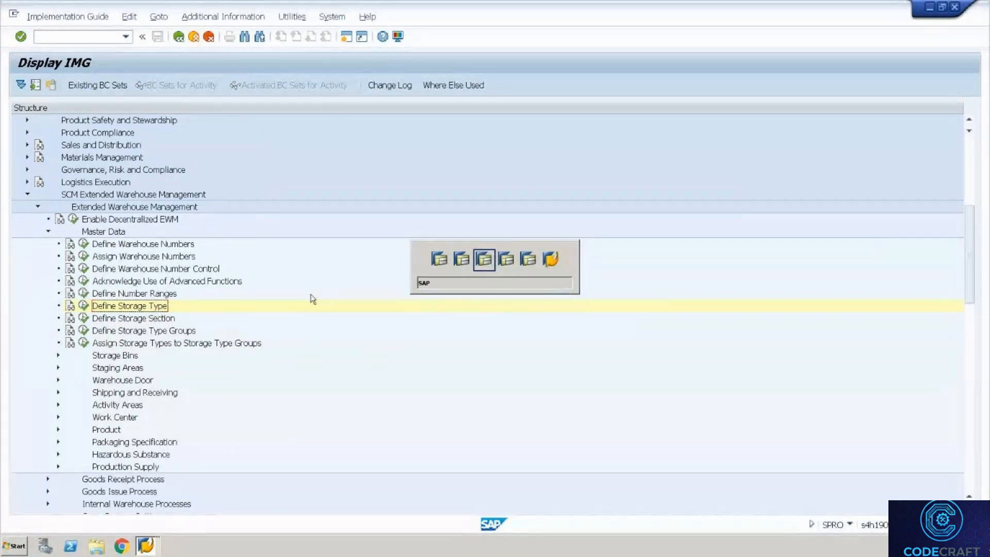
pyautogui.hotkey('alt', 'Tab')
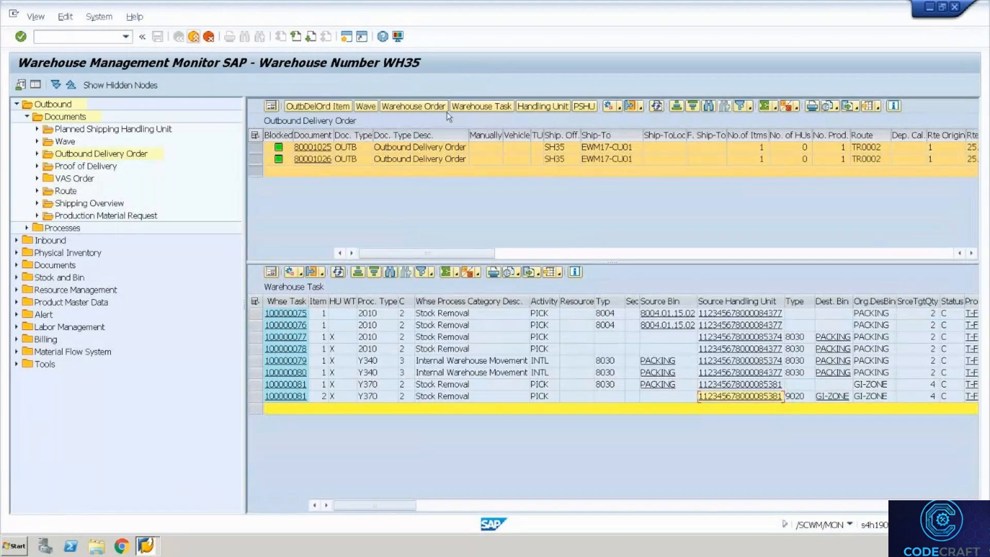
# Refresh the warehouse tasks and confirm task 100000084 in the foreground.
pyautogui.click(487, 109)
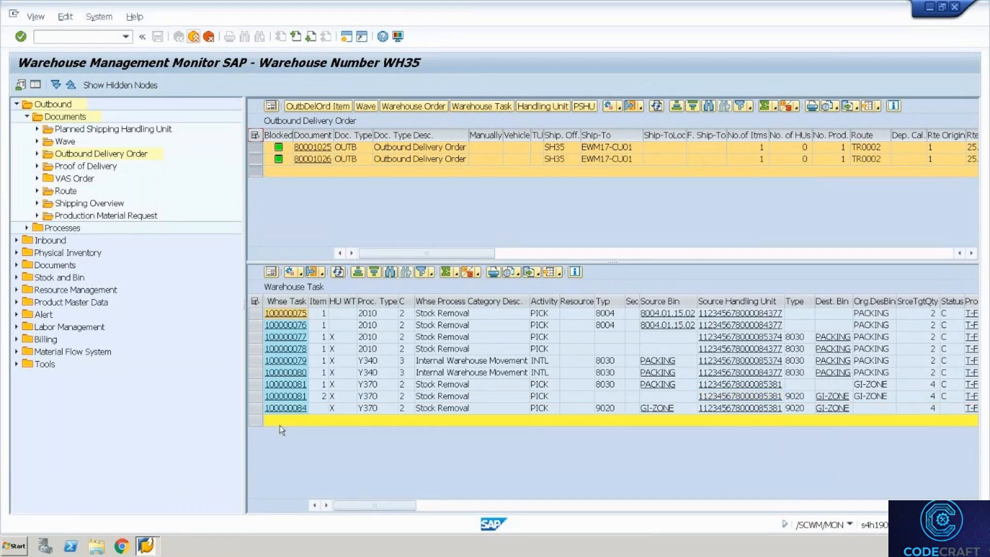
pyautogui.click(262, 411)
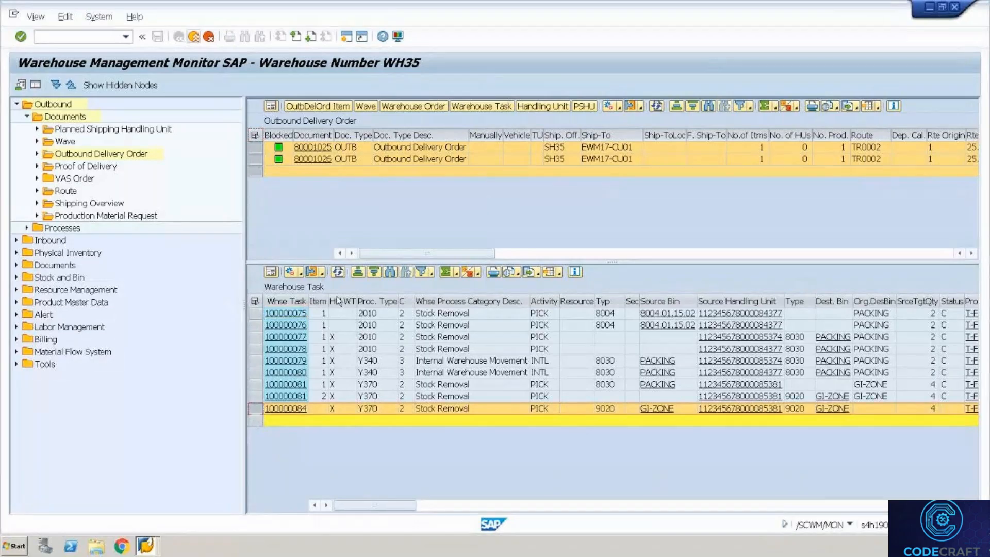
pyautogui.click(300, 272)
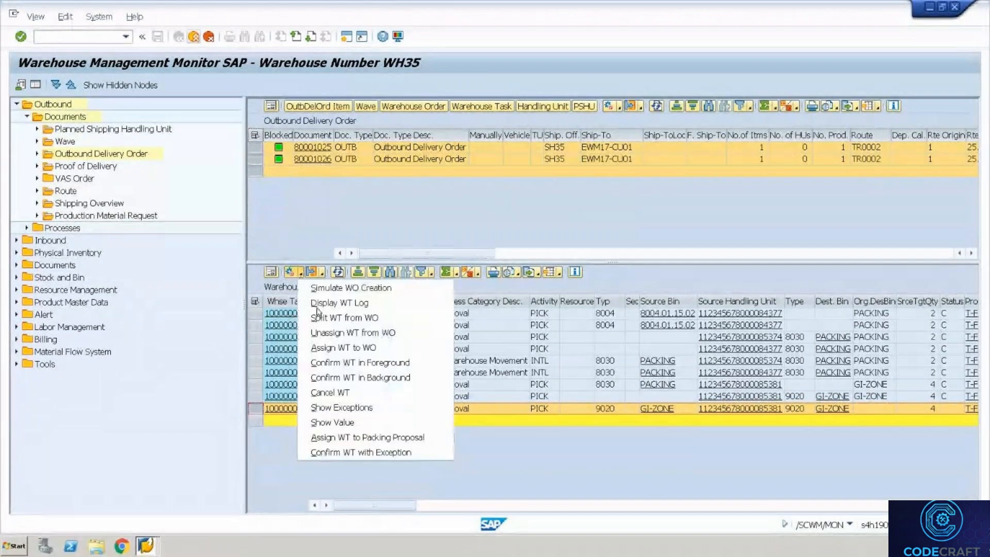
pyautogui.click(340, 363)
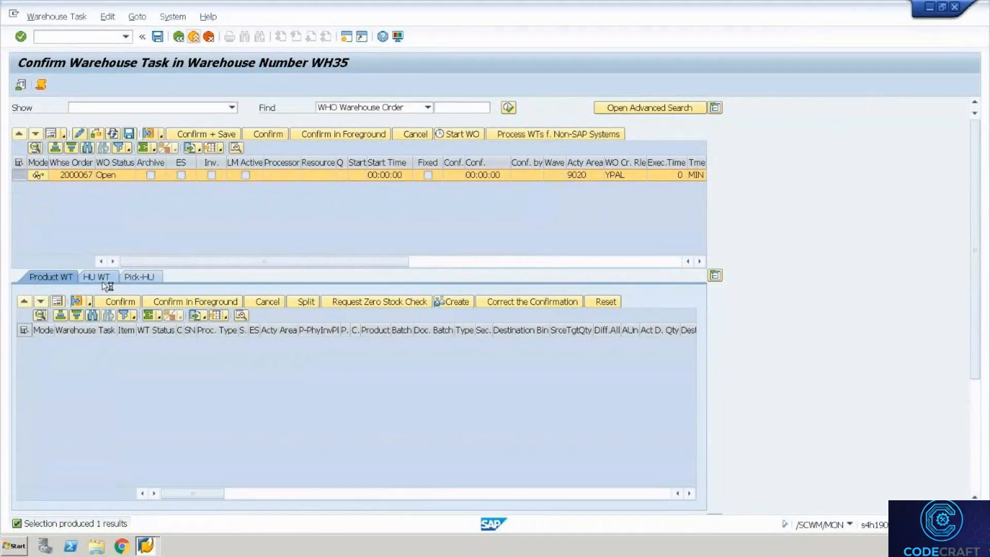
# Open HU task 100000084's details and review step ZOB3 and the GI-ZONE destination bin.
pyautogui.click(103, 277)
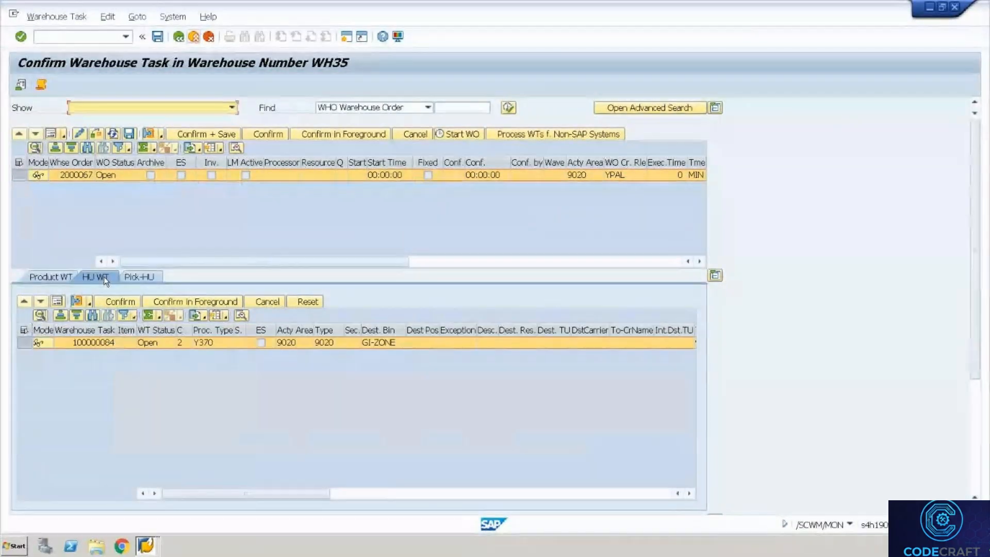
pyautogui.click(59, 302)
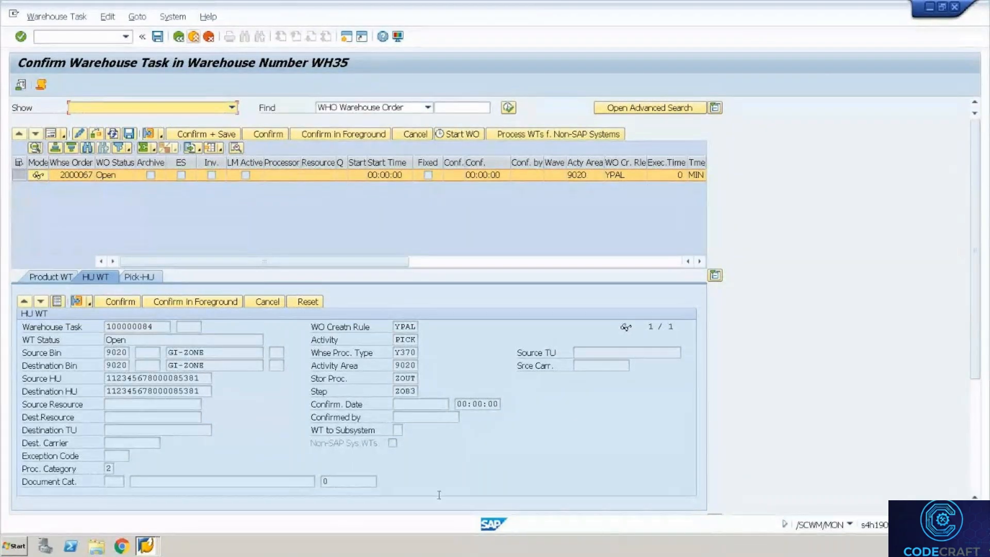
pyautogui.click(412, 390)
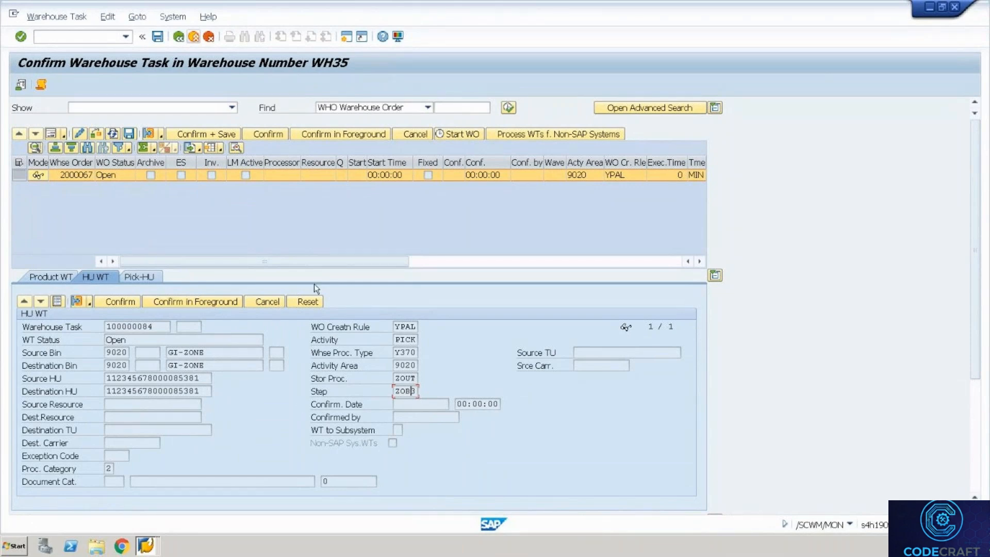
pyautogui.click(204, 364)
pyautogui.moveTo(217, 366); pyautogui.dragTo(153, 346)
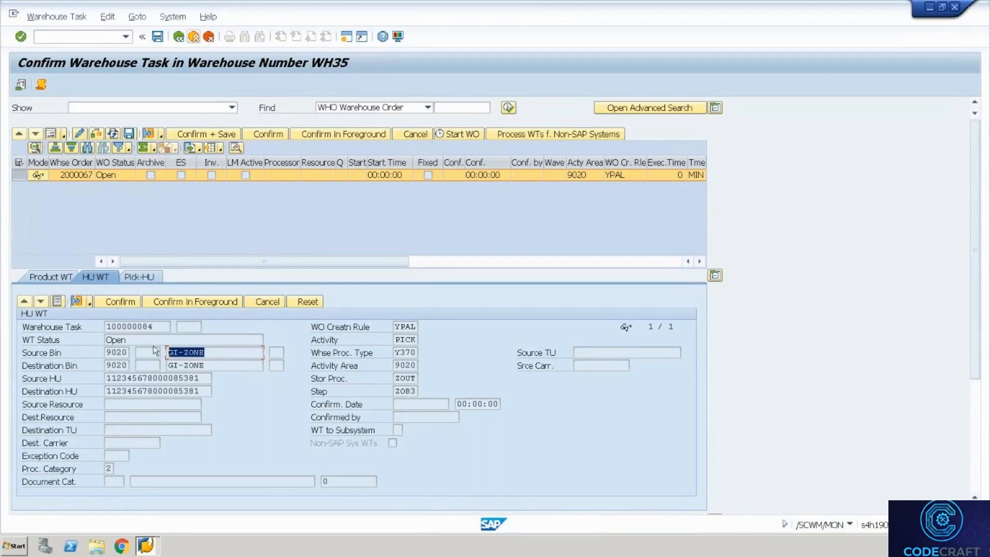
pyautogui.click(202, 365)
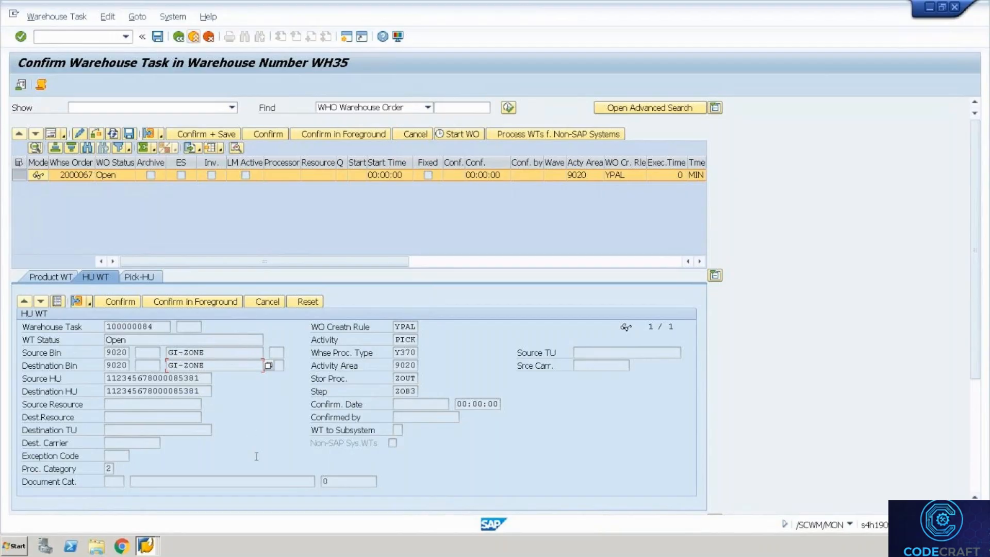
# Bring the WH35 Resources overview window to the front and ready the command field.
pyautogui.click(146, 547)
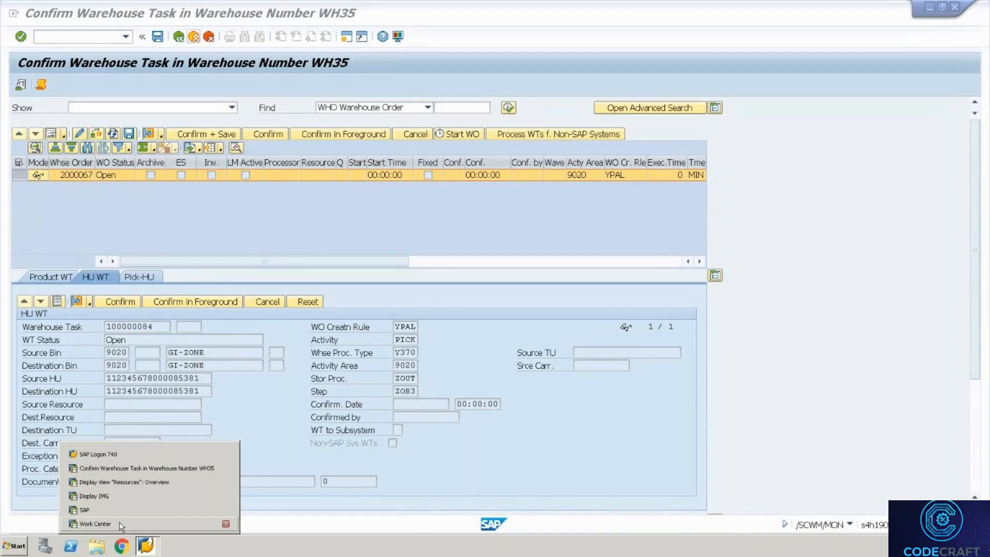
pyautogui.click(143, 482)
pyautogui.hotkey('alt', 'Tab')
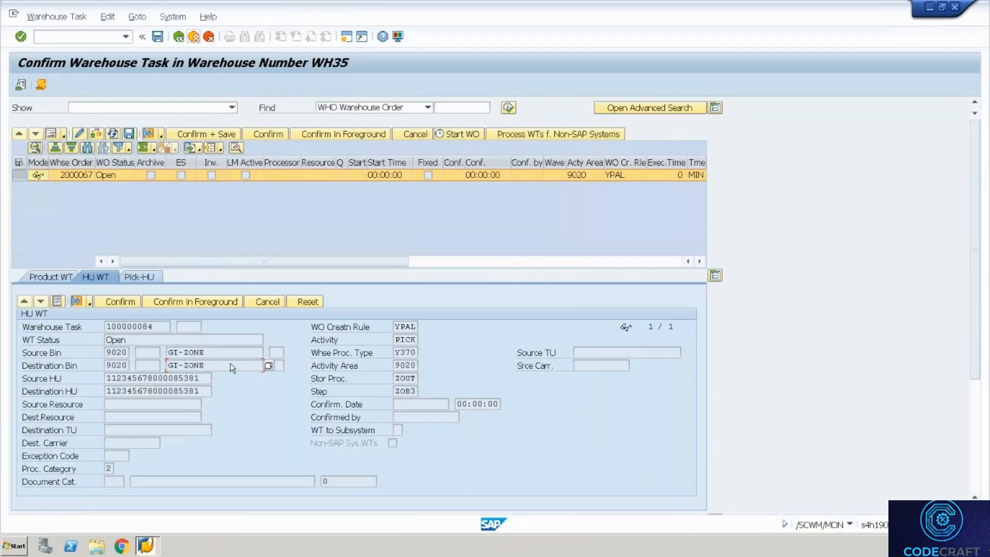
pyautogui.hotkey('alt', 'Tab')
pyautogui.click(69, 41)
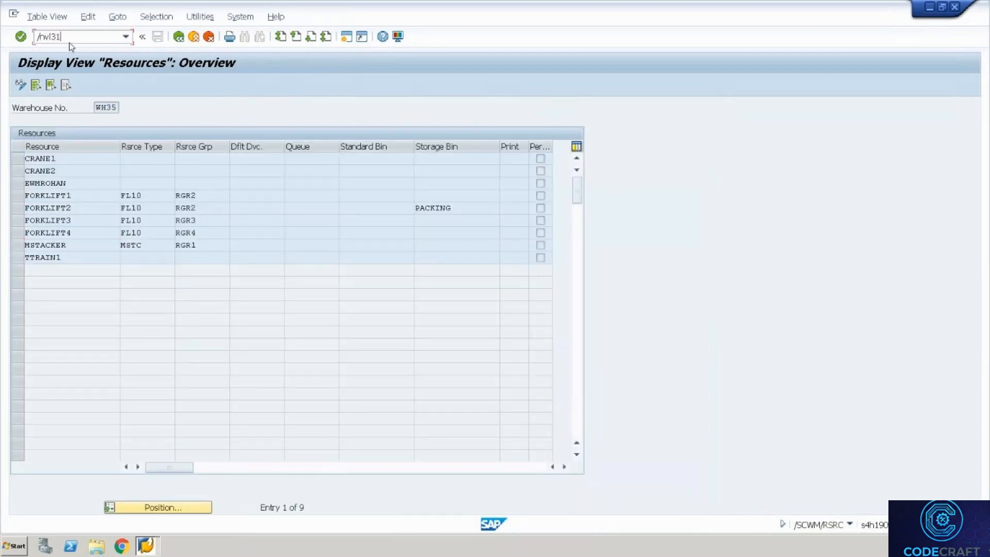
# Try creating an outbound delivery for order 438 via /nvl01n, retrying with a changed selection date.
pyautogui.write('/nvl01n')
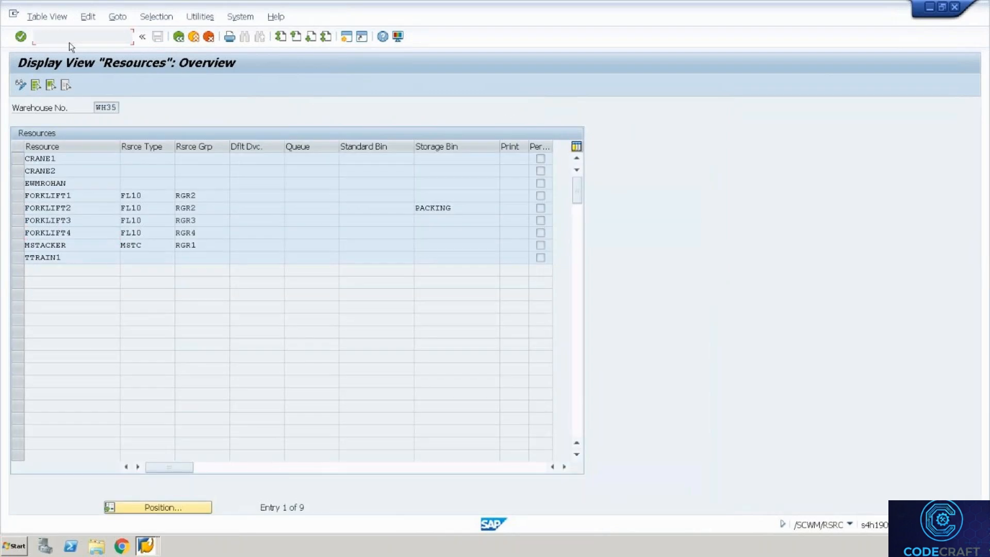
pyautogui.press('Return')
pyautogui.write('438')
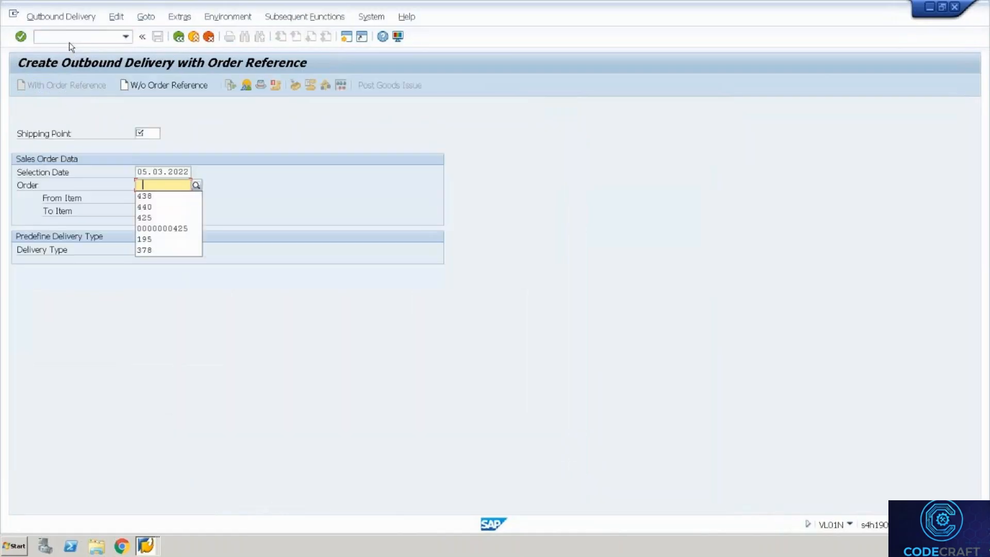
pyautogui.hotkey('shift', 'Tab')
pyautogui.hotkey('shift', 'Tab')
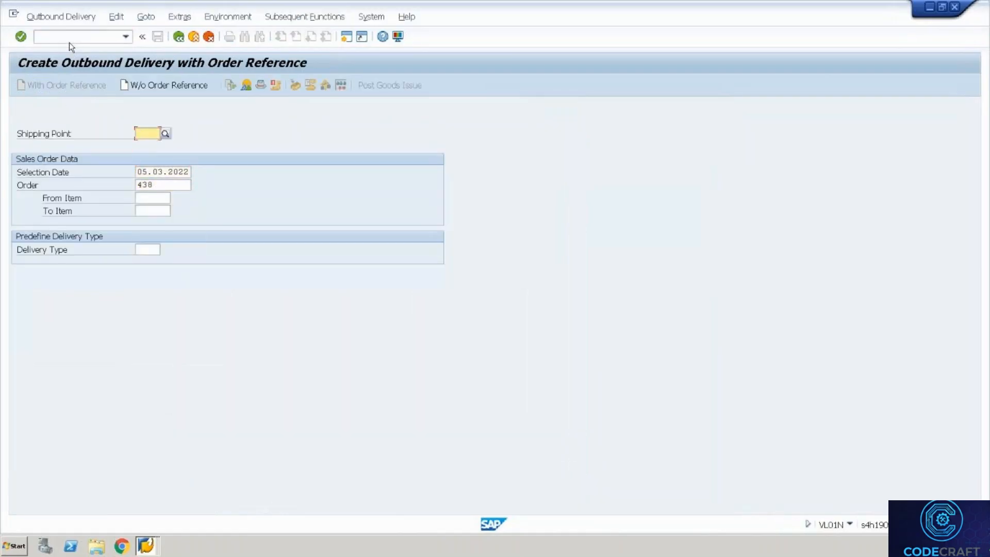
pyautogui.press('Return')
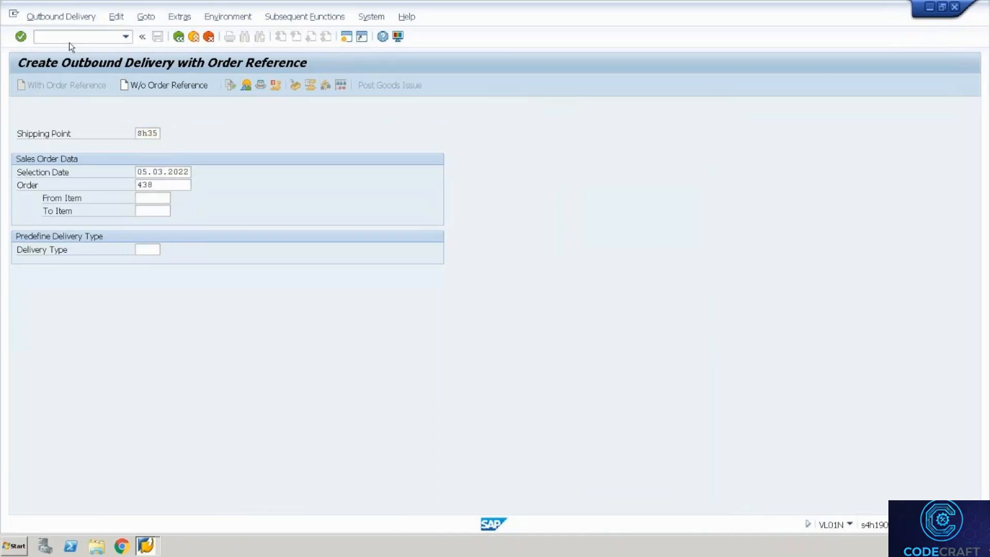
pyautogui.press('Return')
pyautogui.click(179, 36)
pyautogui.click(191, 176)
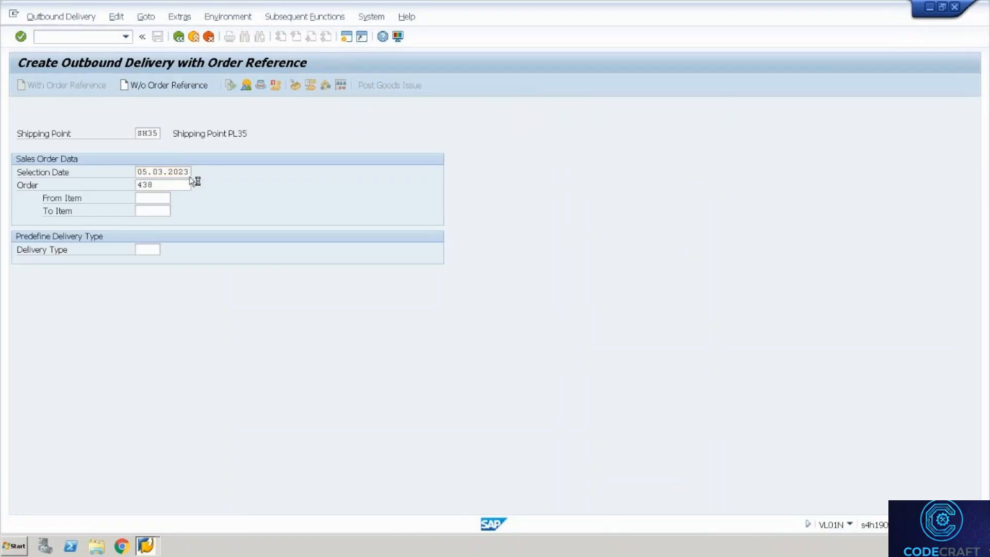
pyautogui.press('Return')
# In VA02, raise item 10 of order 438 from 40 to 80 PC and save the order.
pyautogui.write('/')
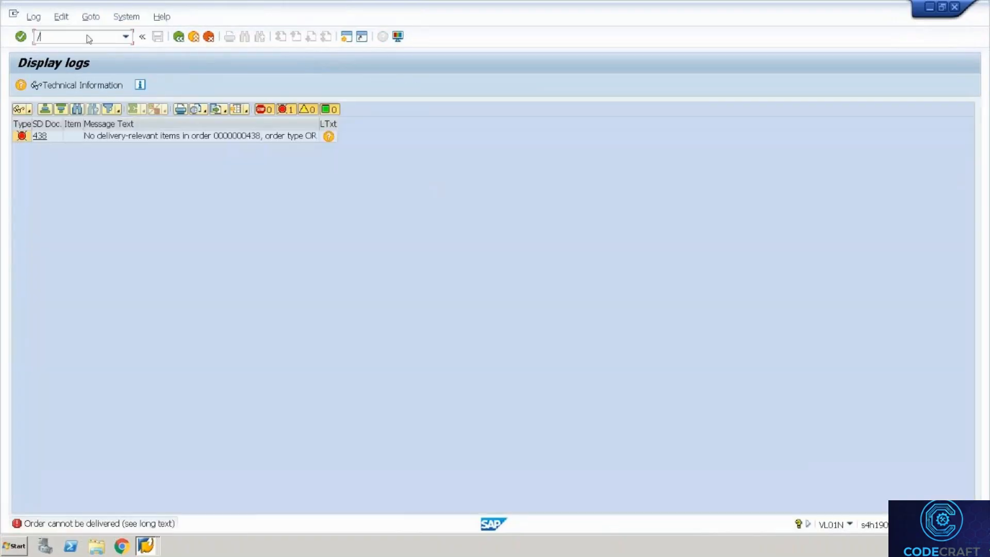
pyautogui.write('nva02')
pyautogui.press('Return')
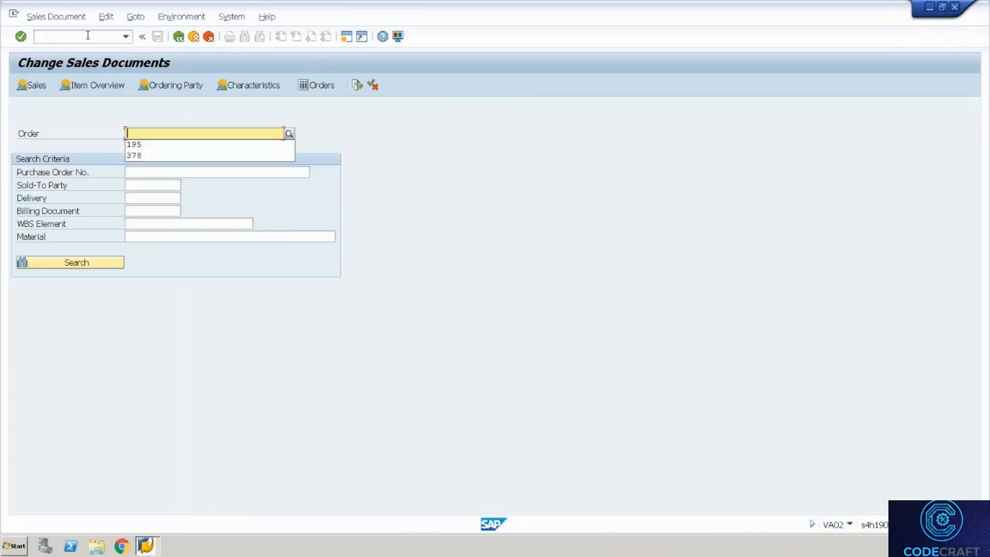
pyautogui.write('43')
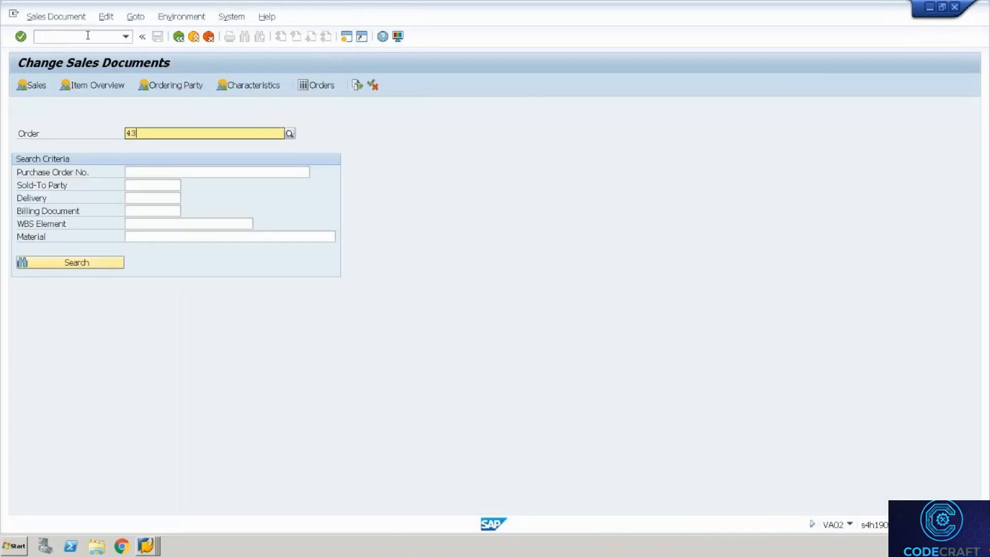
pyautogui.write('8')
pyautogui.press('Return')
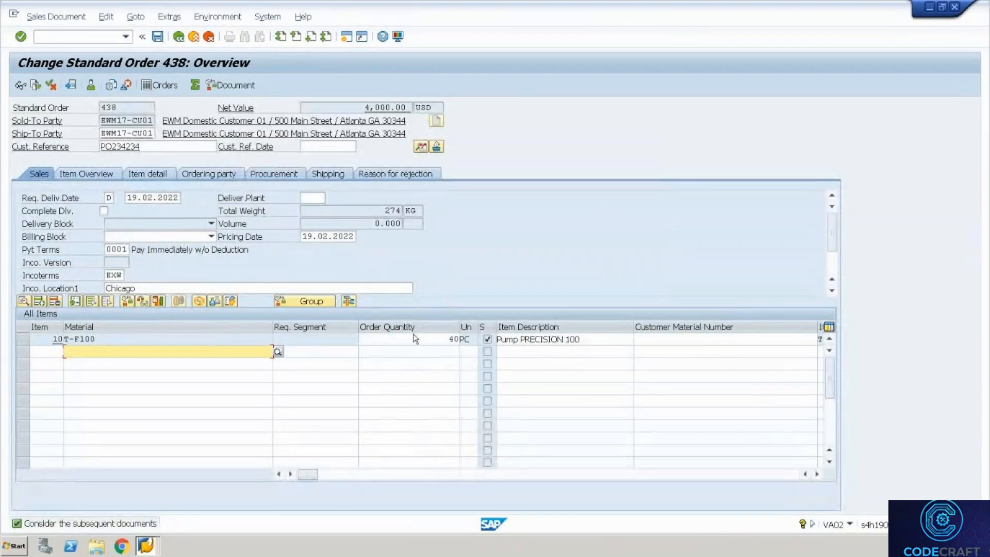
pyautogui.click(421, 336)
pyautogui.press('Delete')
pyautogui.write('8')
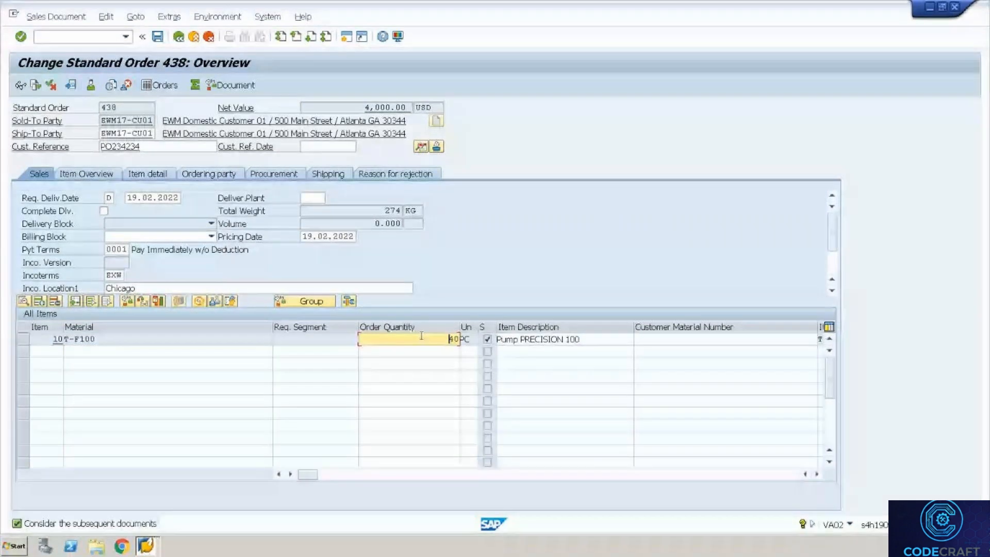
pyautogui.press('Return')
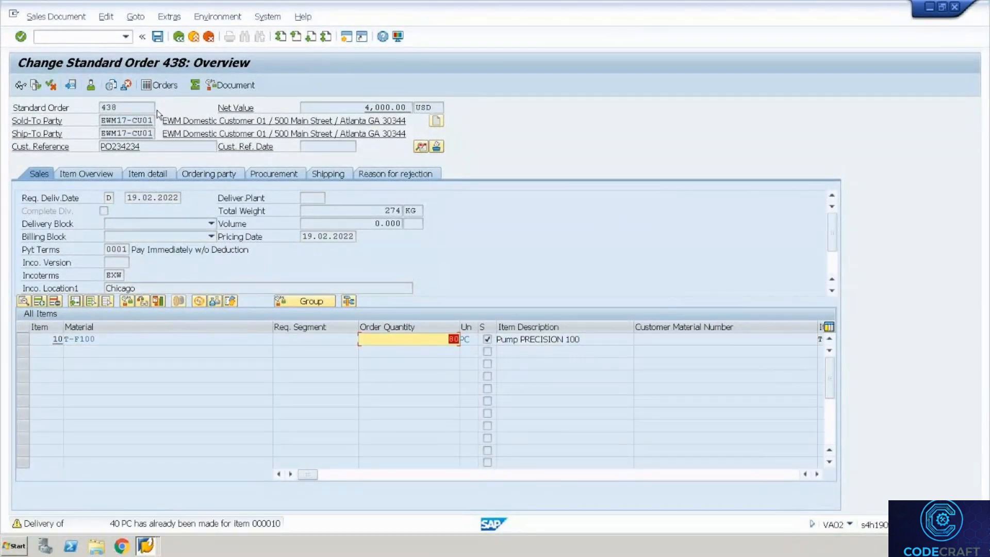
pyautogui.press('Return')
pyautogui.hotkey('ctrl', 's')
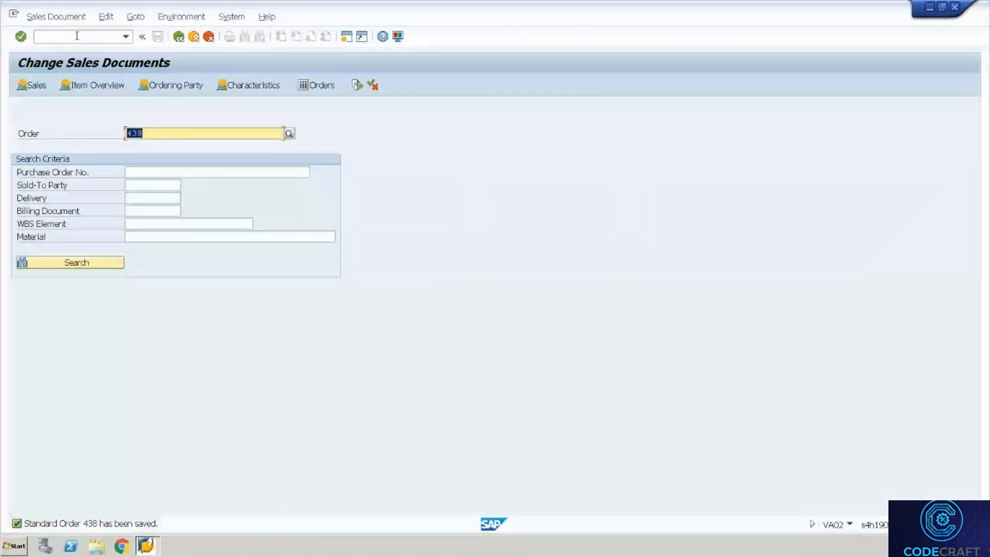
pyautogui.click(77, 36)
# Create an outbound delivery for order 438 with delivery quantity 4 PC and save it.
pyautogui.write('/n')
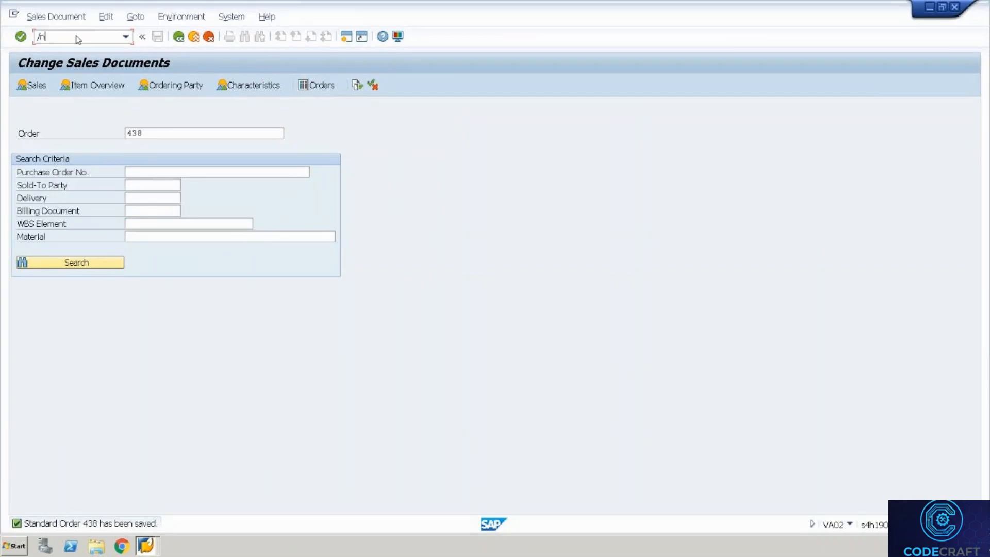
pyautogui.write('vl31n')
pyautogui.press('BackSpace')
pyautogui.press('BackSpace')
pyautogui.press('BackSpace')
pyautogui.write('01n')
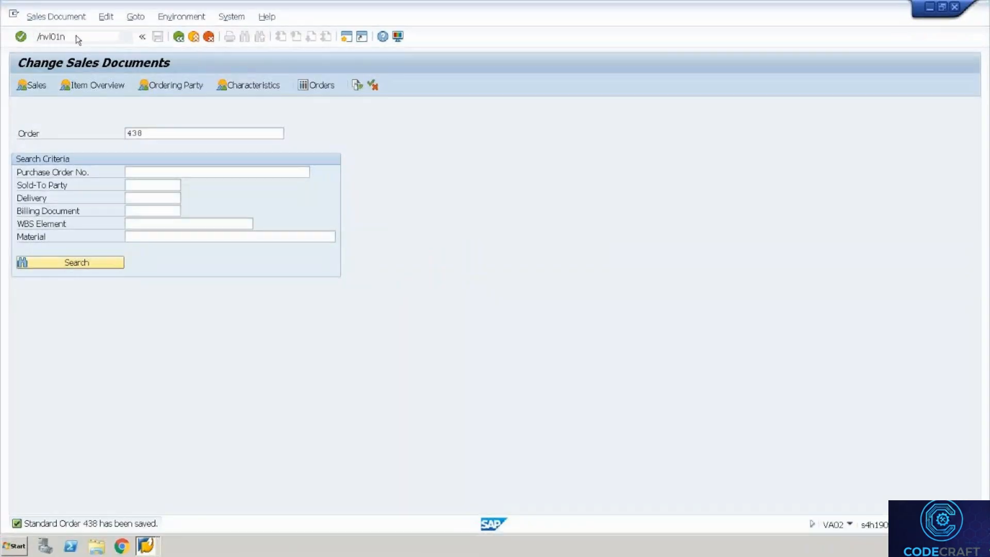
pyautogui.press('Return')
pyautogui.press('Return')
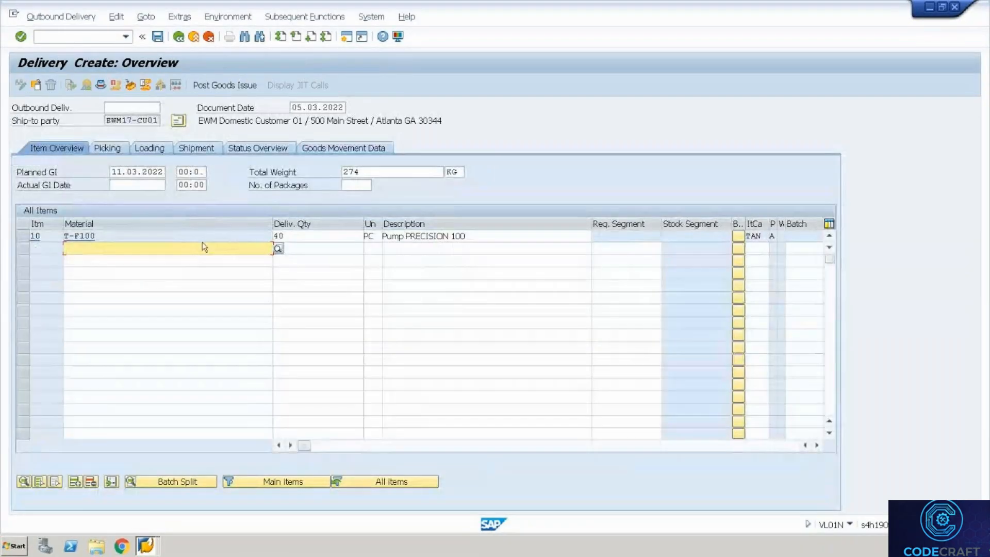
pyautogui.click(295, 235)
pyautogui.press('BackSpace')
pyautogui.press('Return')
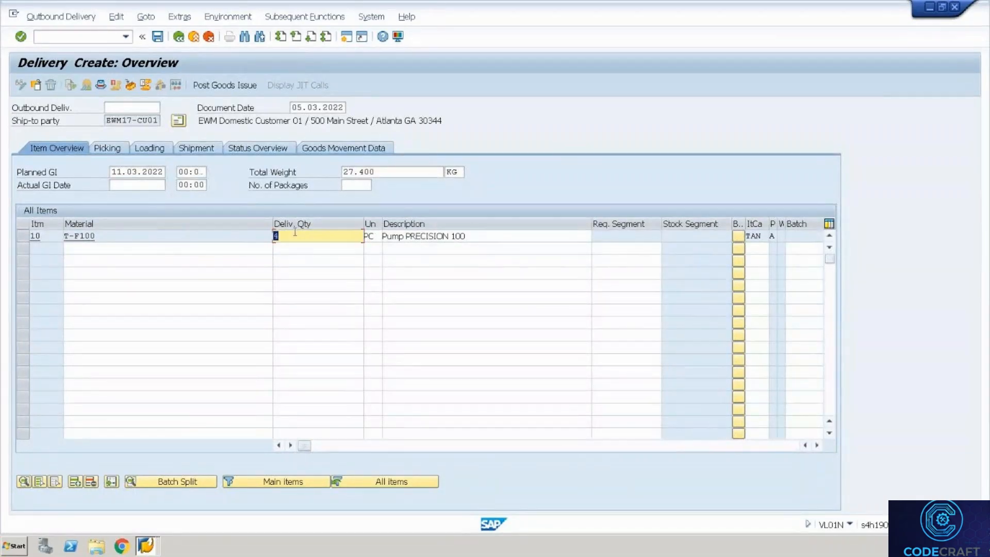
pyautogui.hotkey('ctrl', 's')
# Set storage location 4000 on item 10 of delivery 80001027 and save, distributing it to WMS.
pyautogui.click(60, 16)
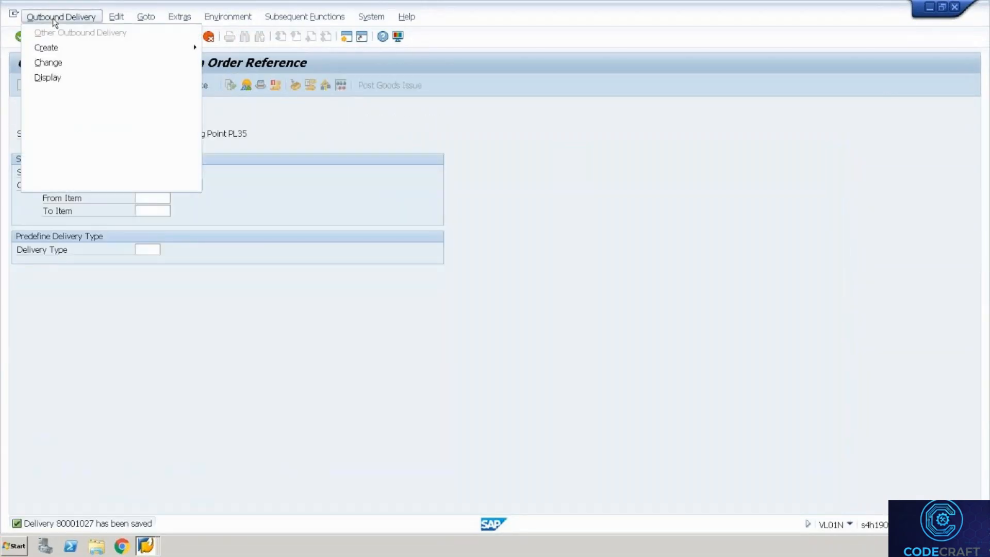
pyautogui.click(80, 63)
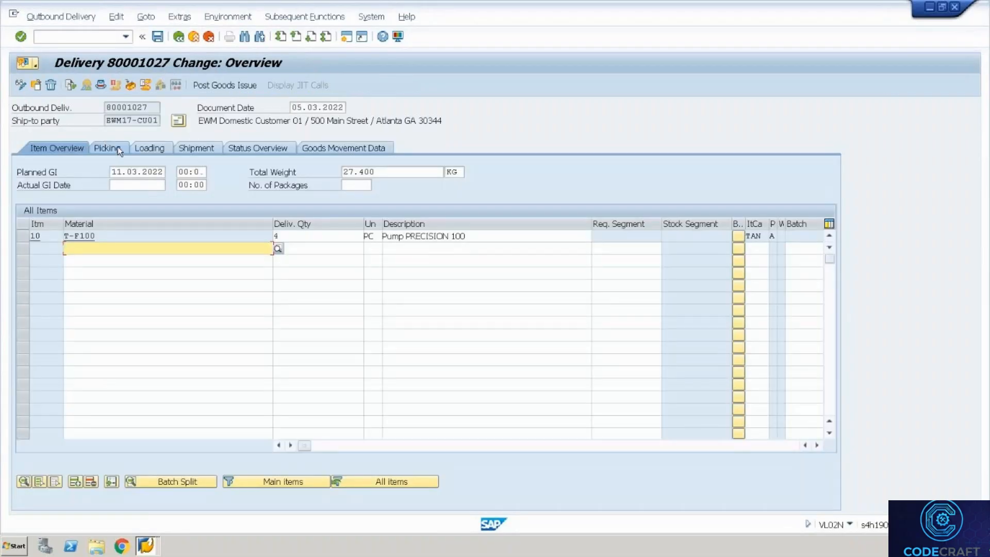
pyautogui.click(118, 147)
pyautogui.click(309, 236)
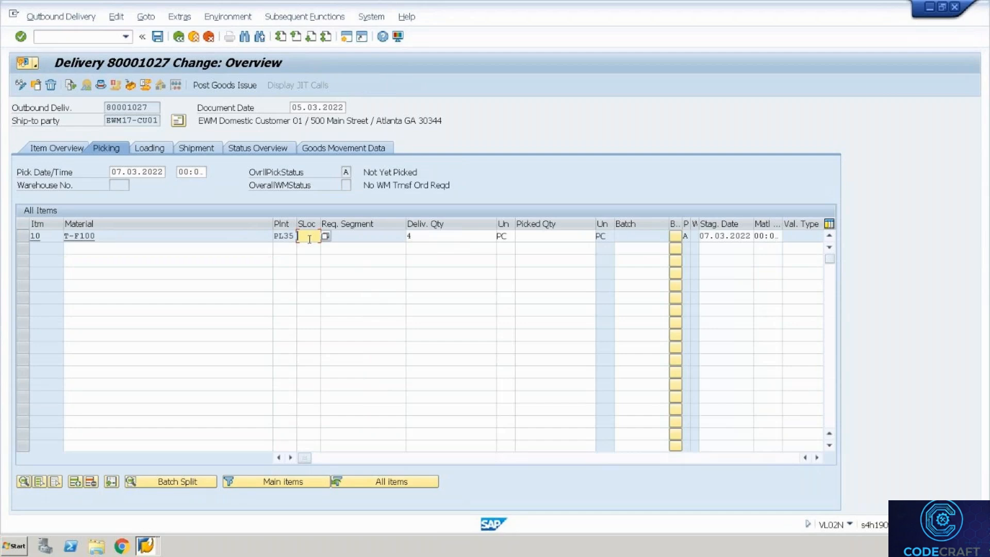
pyautogui.press('Down')
pyautogui.press('Return')
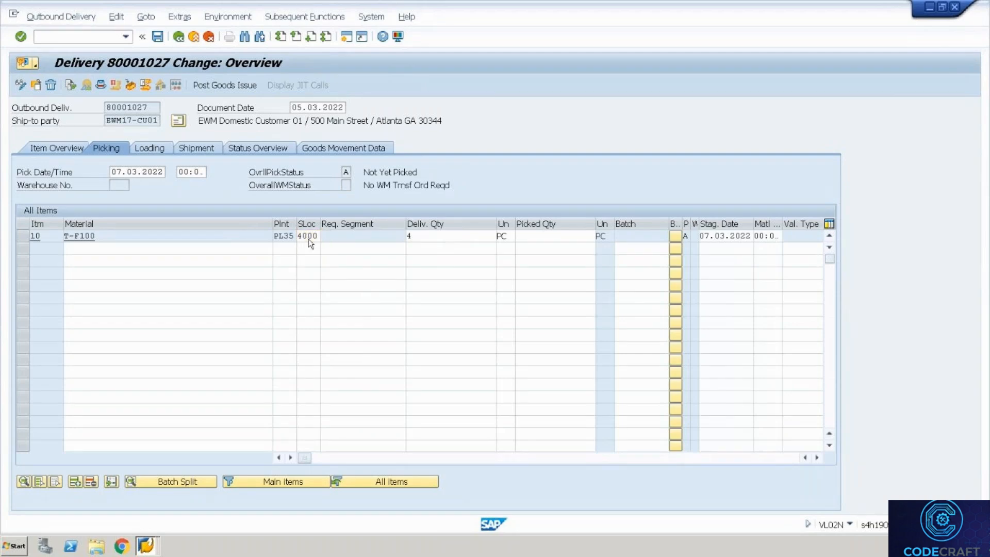
pyautogui.hotkey('ctrl', 's')
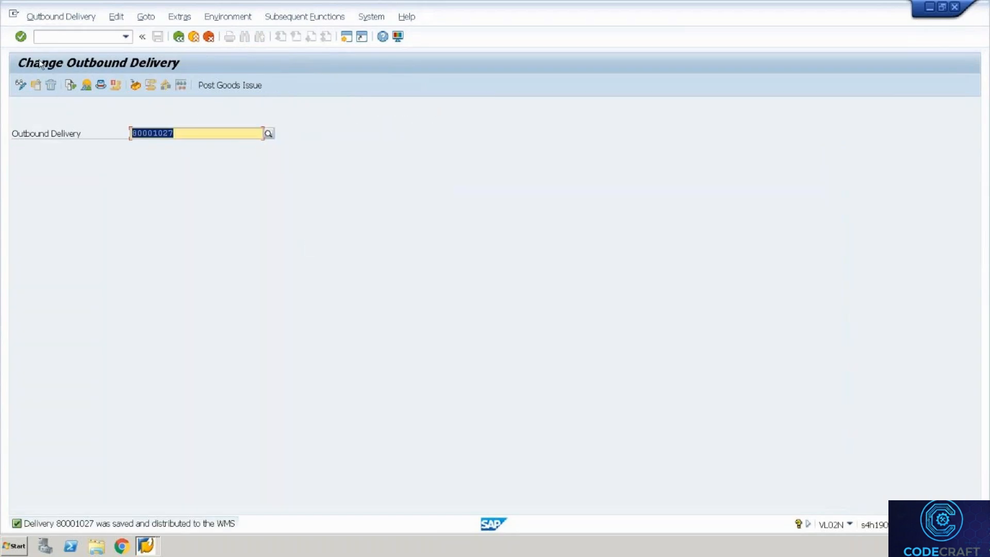
pyautogui.click(51, 41)
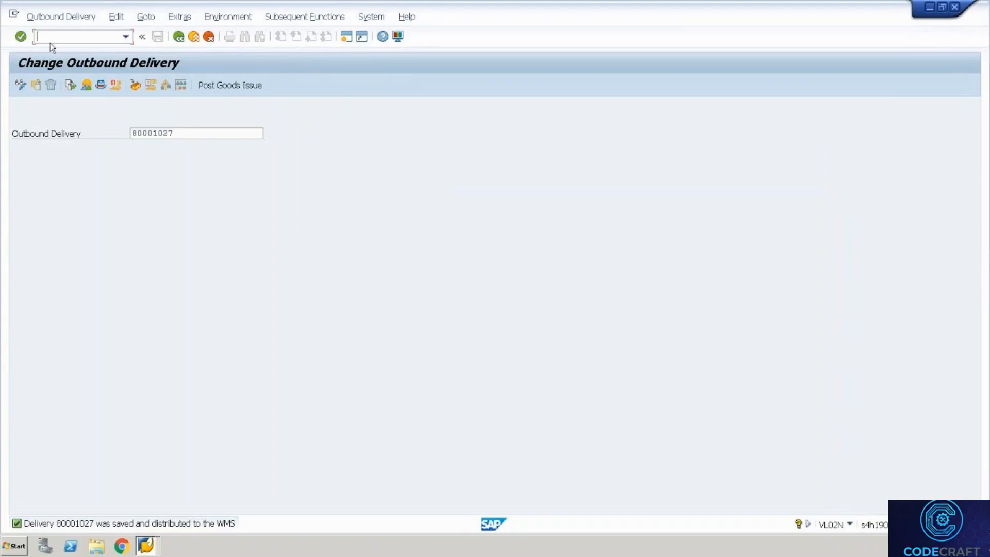
pyautogui.write('/n/scwm/prdo')
# Look up outbound delivery order 80001027 in /SCWM/PRDO.
pyautogui.press('Return')
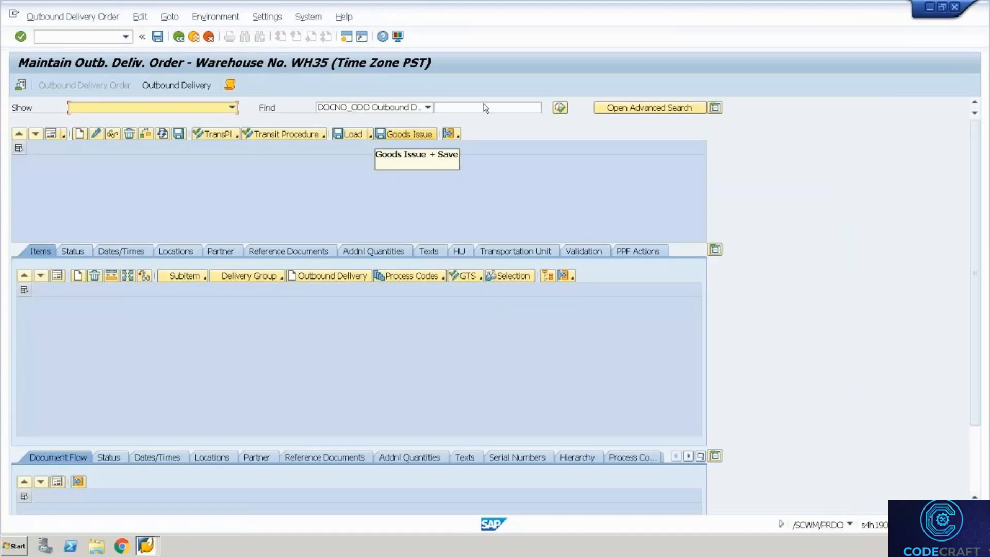
pyautogui.click(485, 108)
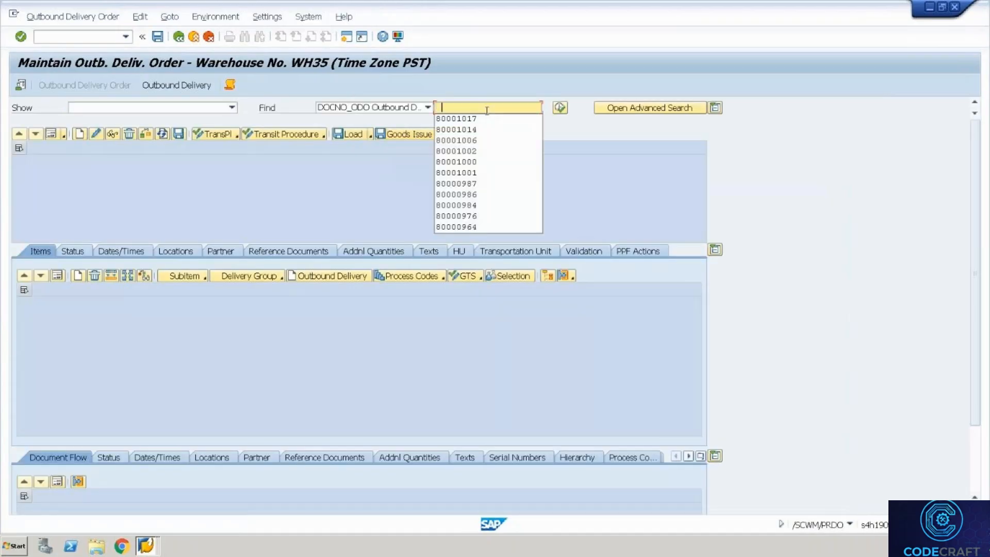
pyautogui.write('800010')
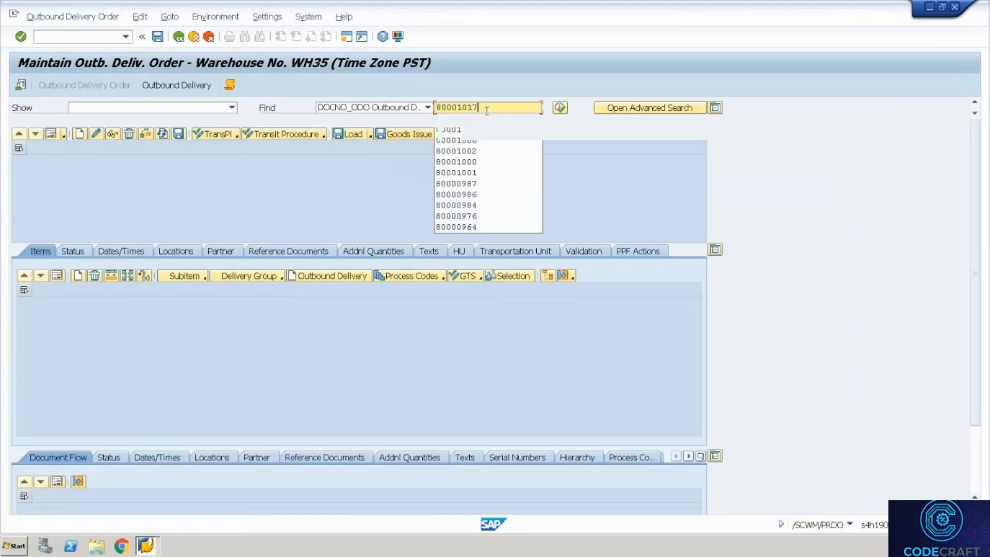
pyautogui.write('27')
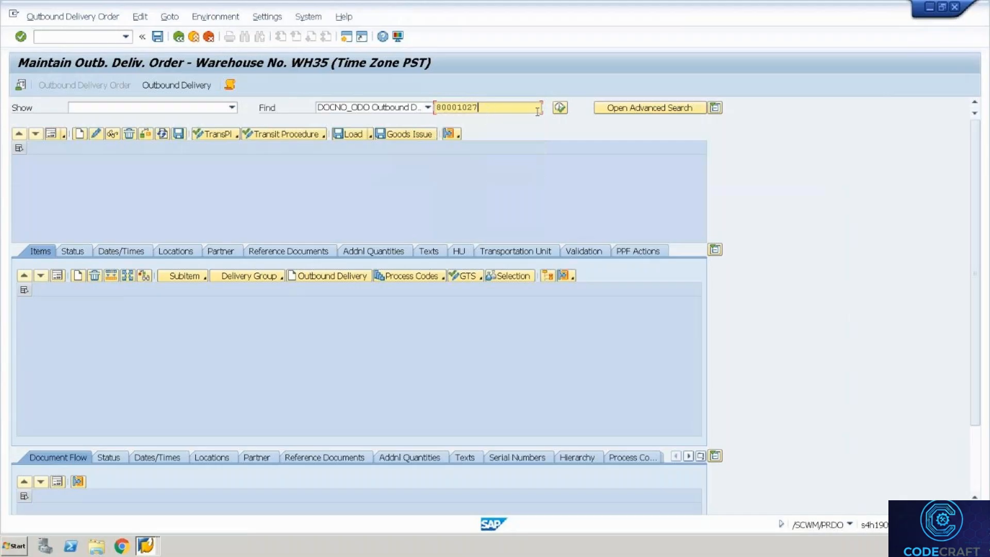
pyautogui.click(559, 108)
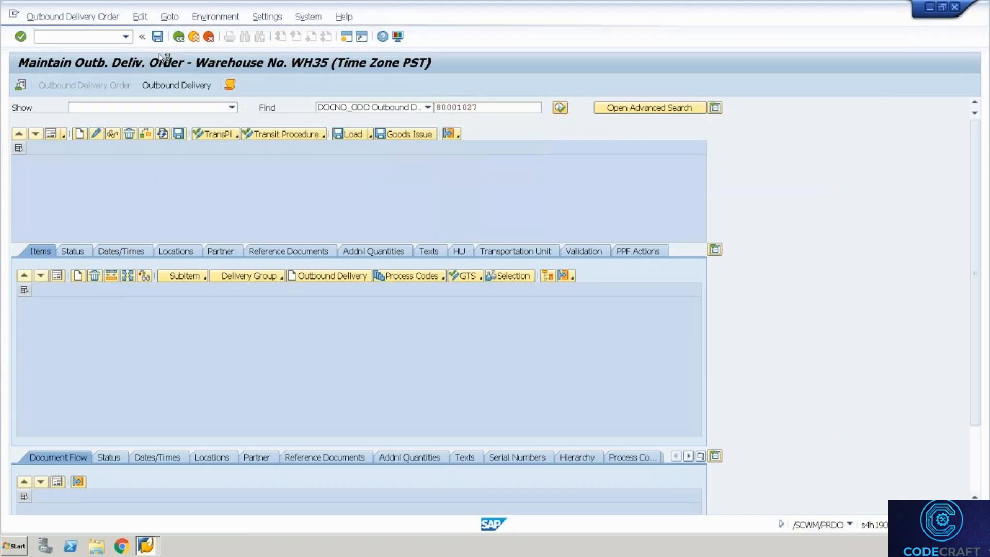
# Create and save a warehouse task for 80001027 despite errors; the log shows no task created.
pyautogui.click(69, 19)
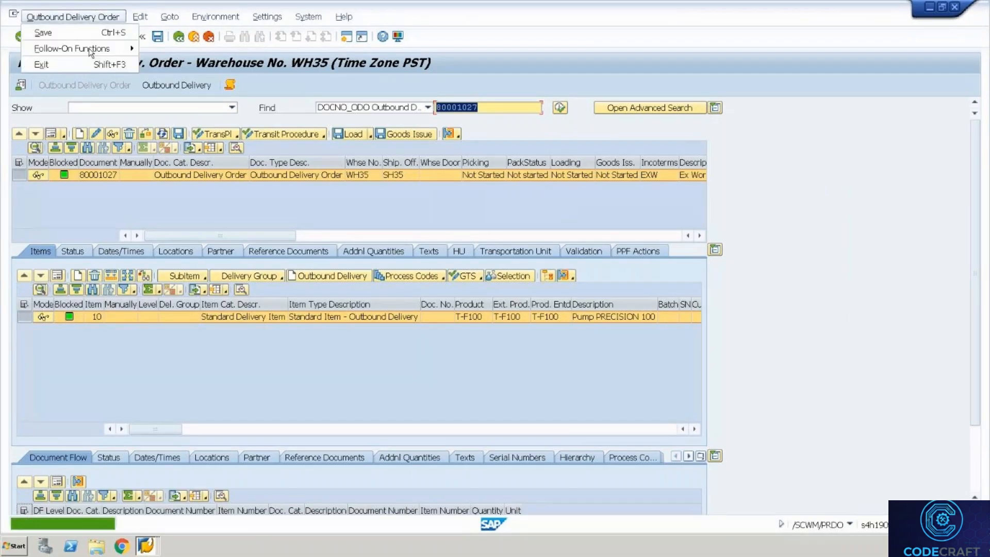
pyautogui.click(158, 52)
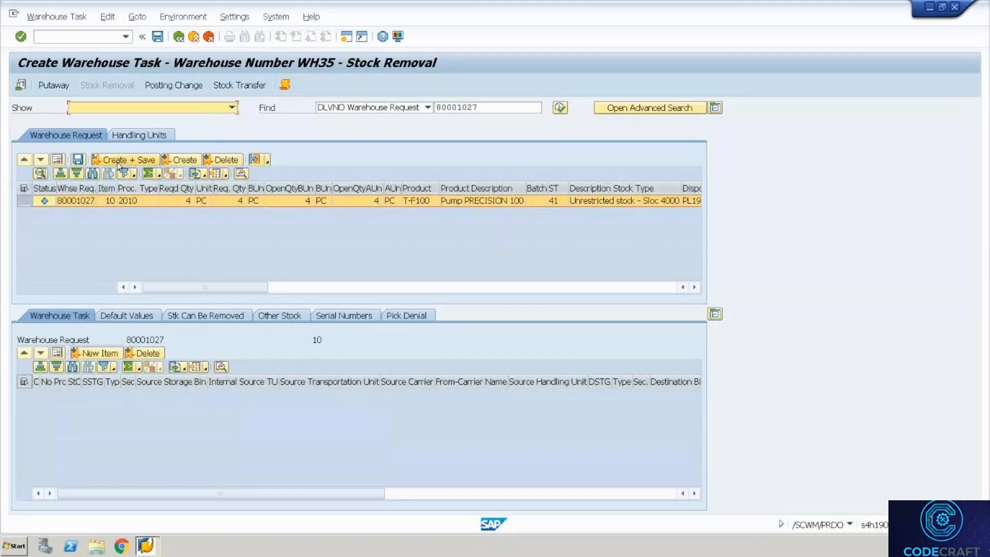
pyautogui.click(121, 163)
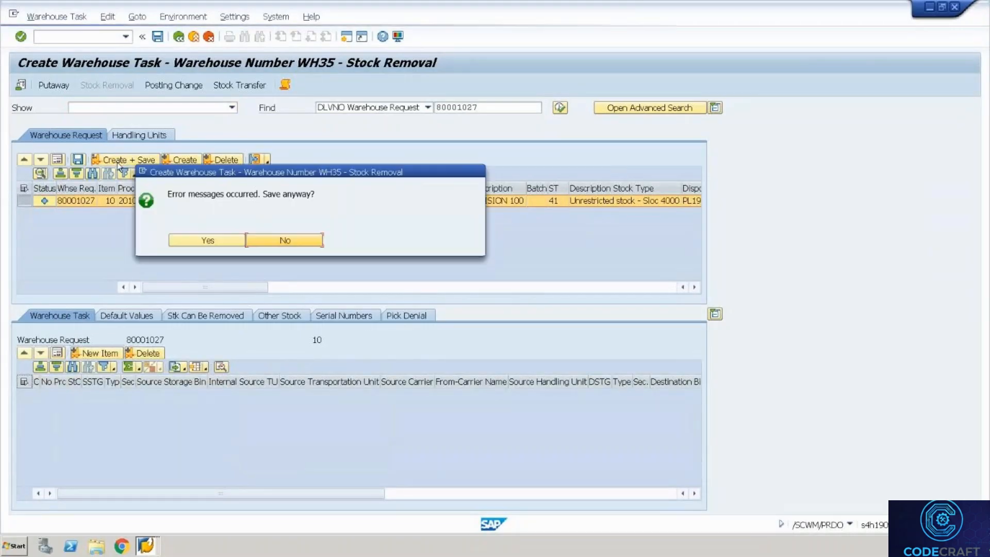
pyautogui.click(200, 240)
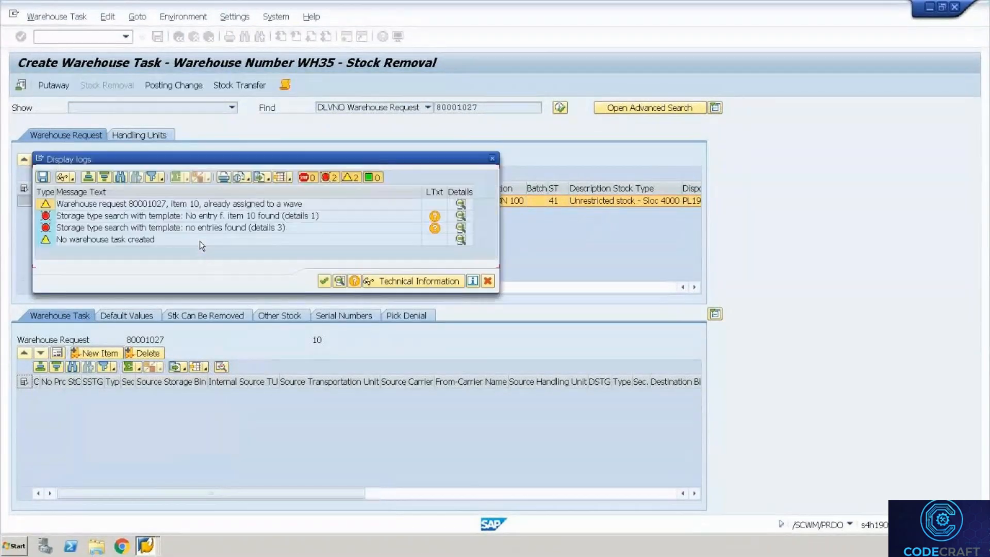
pyautogui.click(488, 281)
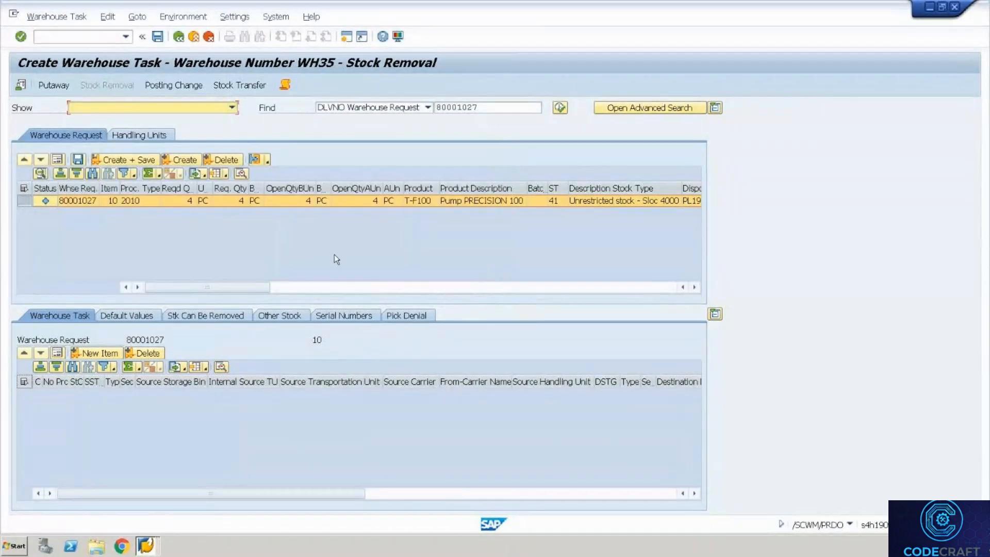
pyautogui.click(346, 38)
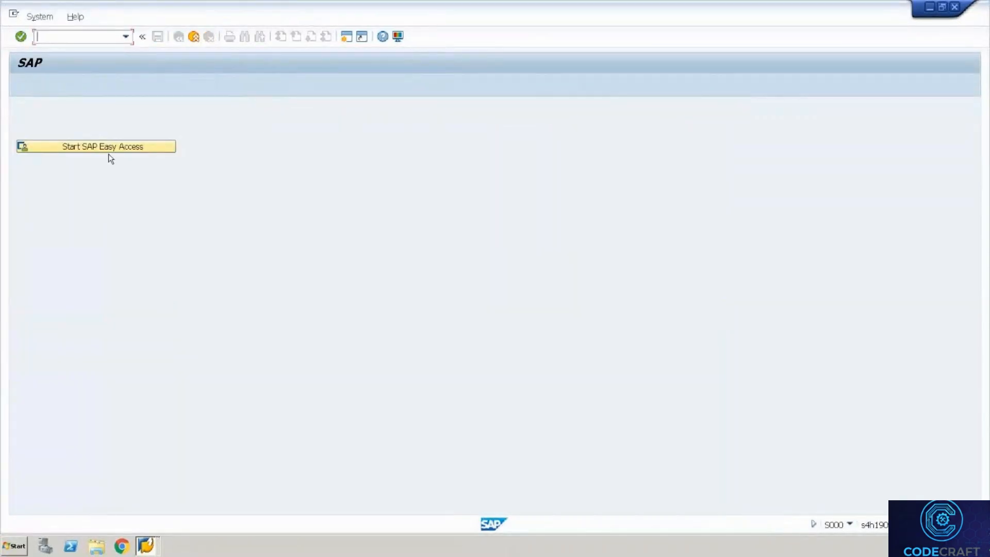
# From Easy Access, go to EWM Settings > Shipping and Receiving and open /SCWM/STADET_ASS.
pyautogui.click(108, 152)
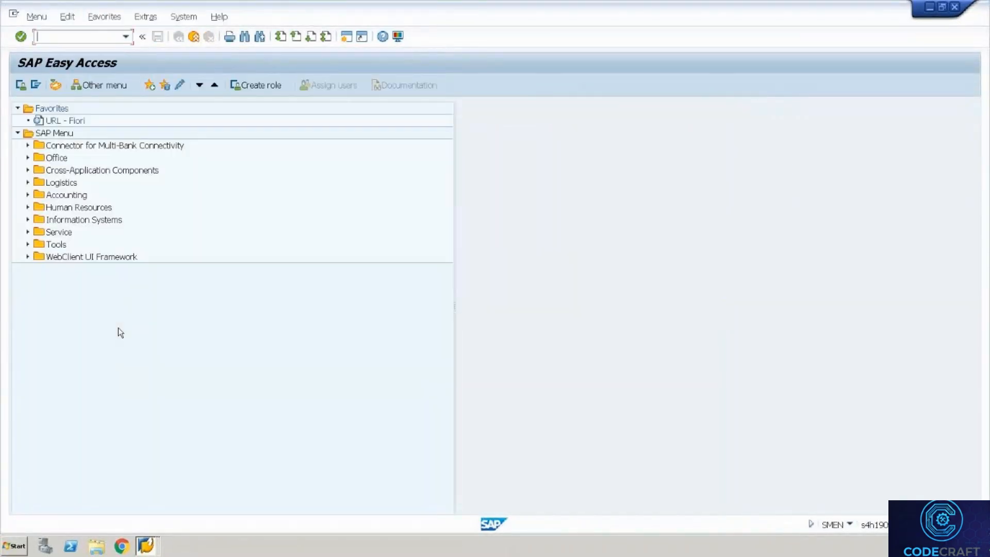
pyautogui.click(28, 183)
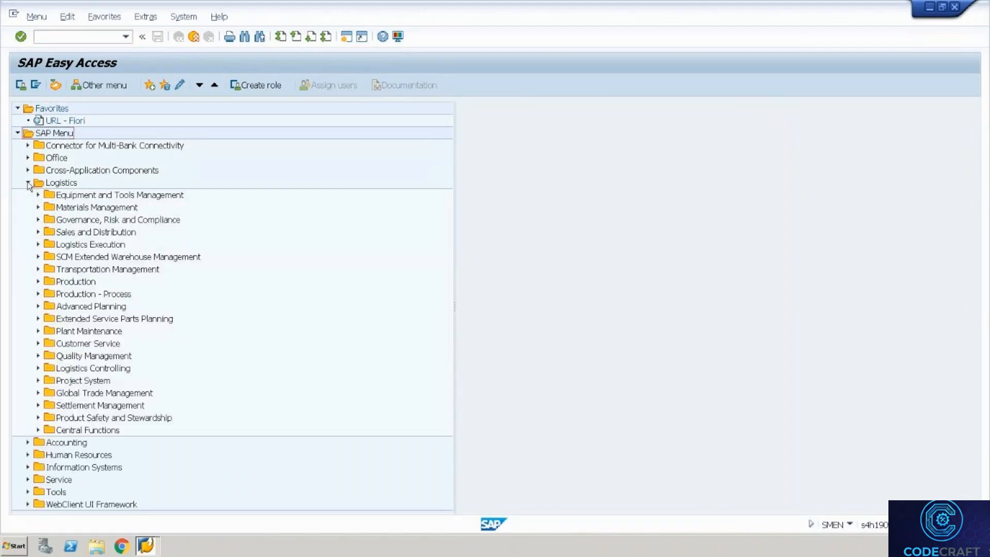
pyautogui.click(37, 258)
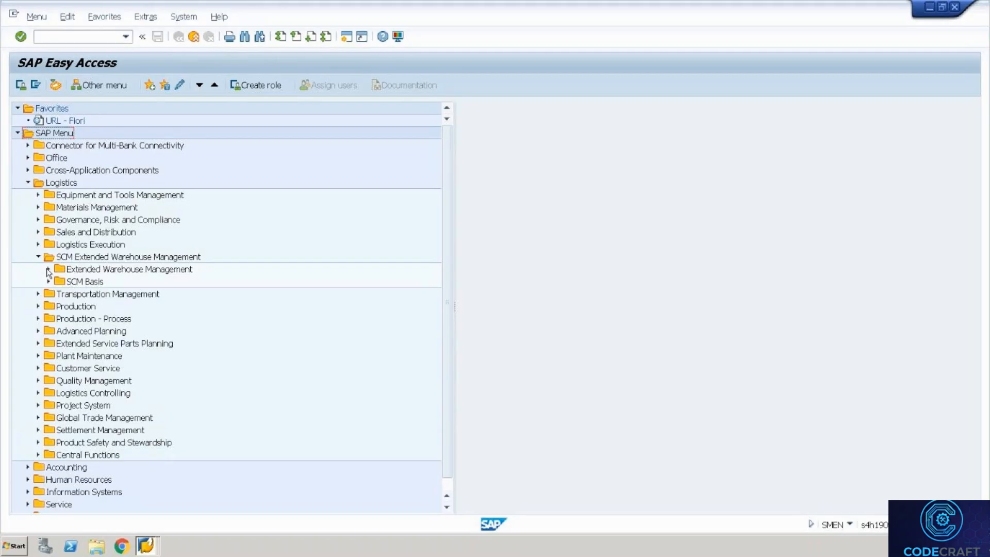
pyautogui.click(48, 270)
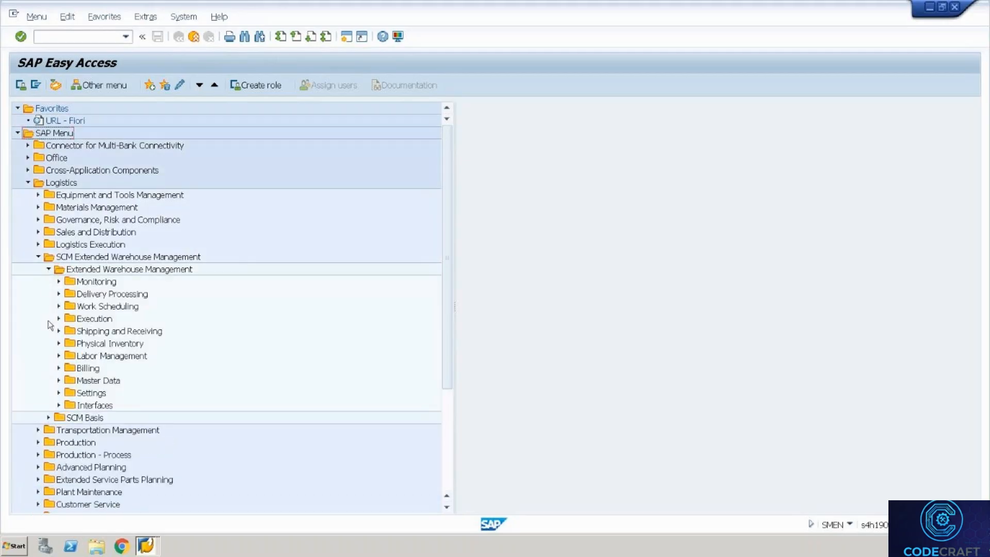
pyautogui.click(58, 393)
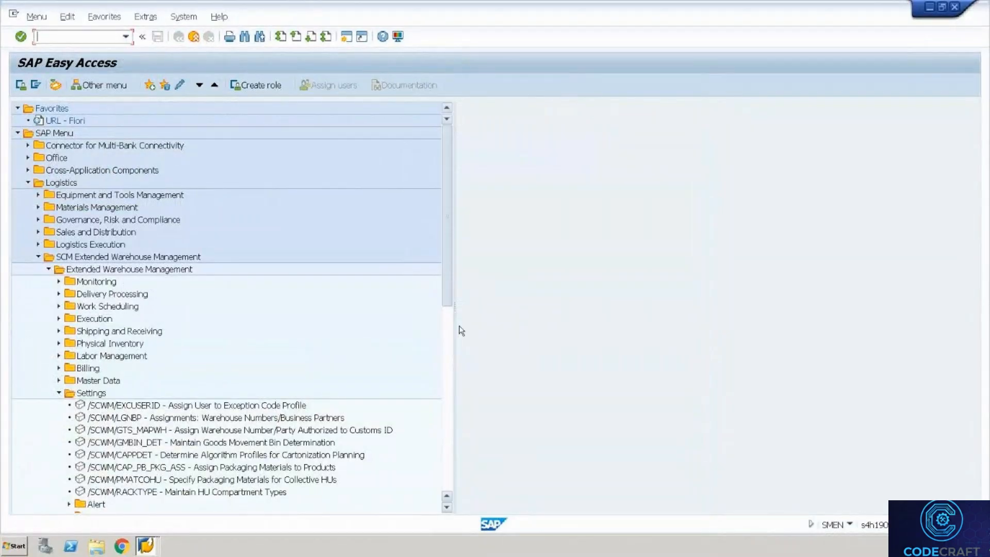
pyautogui.scroll(-6, 449, 356)
pyautogui.scroll(-1, 450, 374)
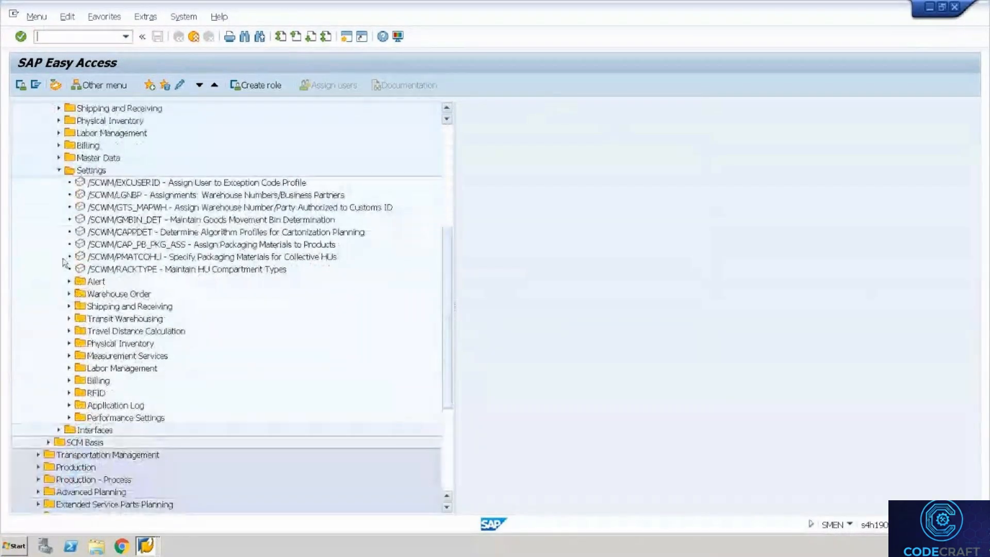
pyautogui.click(69, 306)
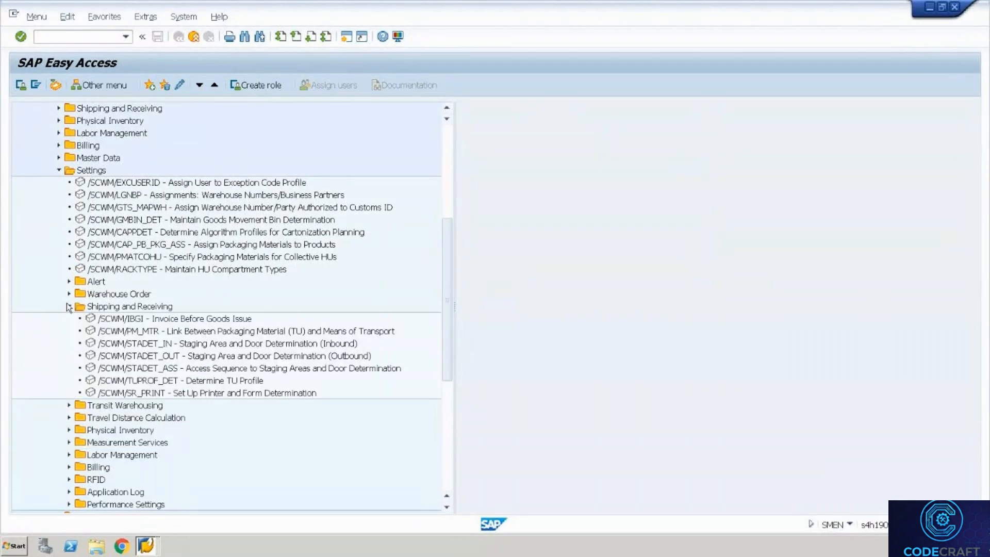
pyautogui.click(182, 368)
pyautogui.doubleClick(181, 368)
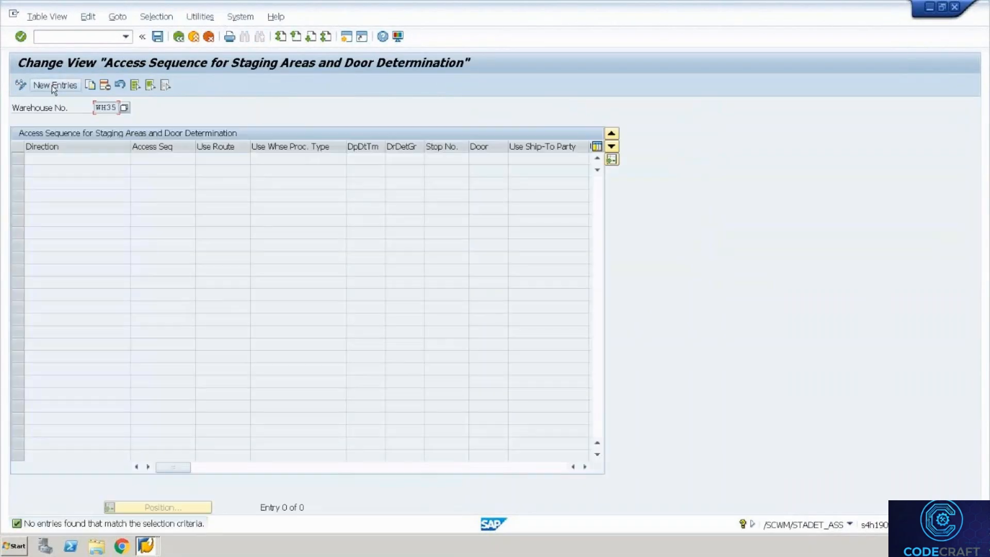
# Add access sequence 1 with direction Outbound and Use Whse Proc. Type ticked, and save it.
pyautogui.press('F5')
pyautogui.click(117, 162)
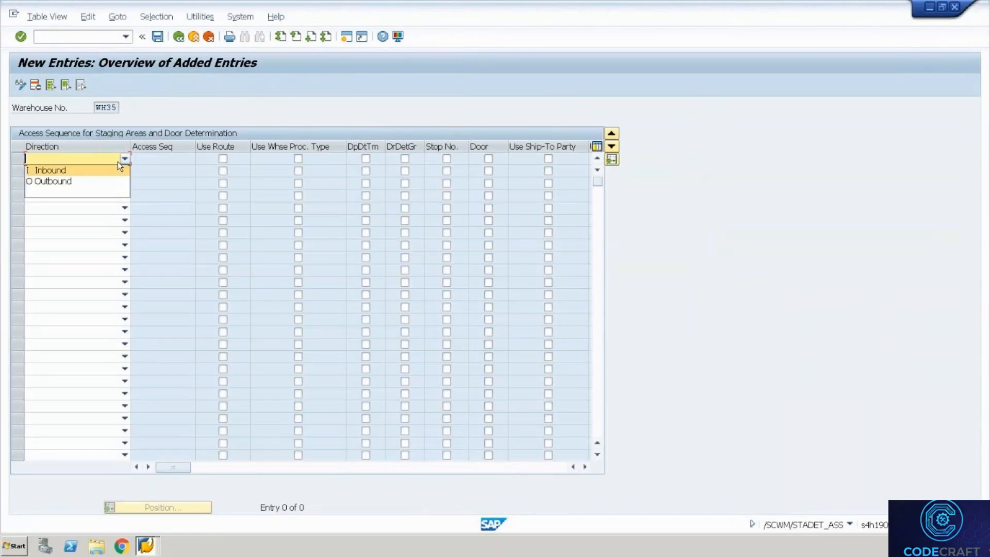
pyautogui.click(88, 181)
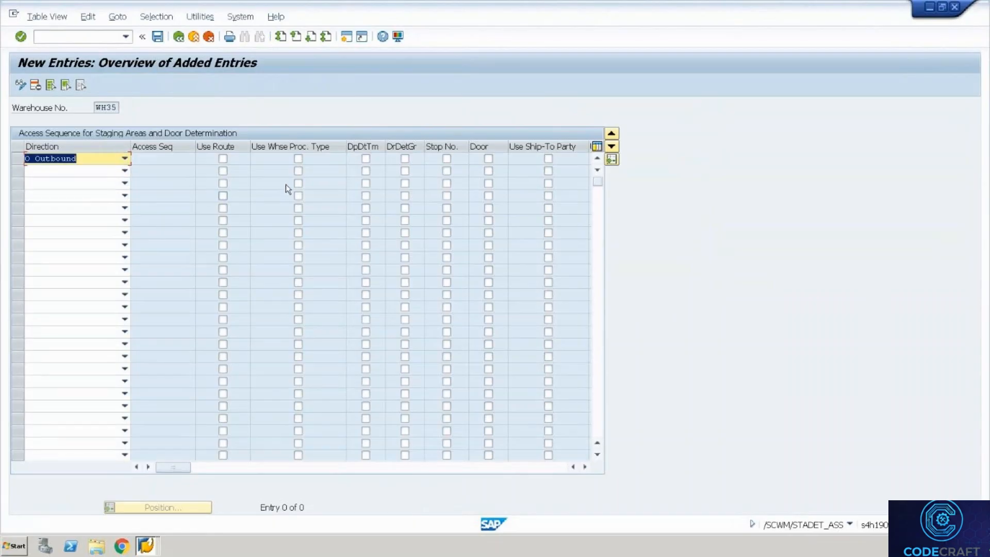
pyautogui.click(298, 159)
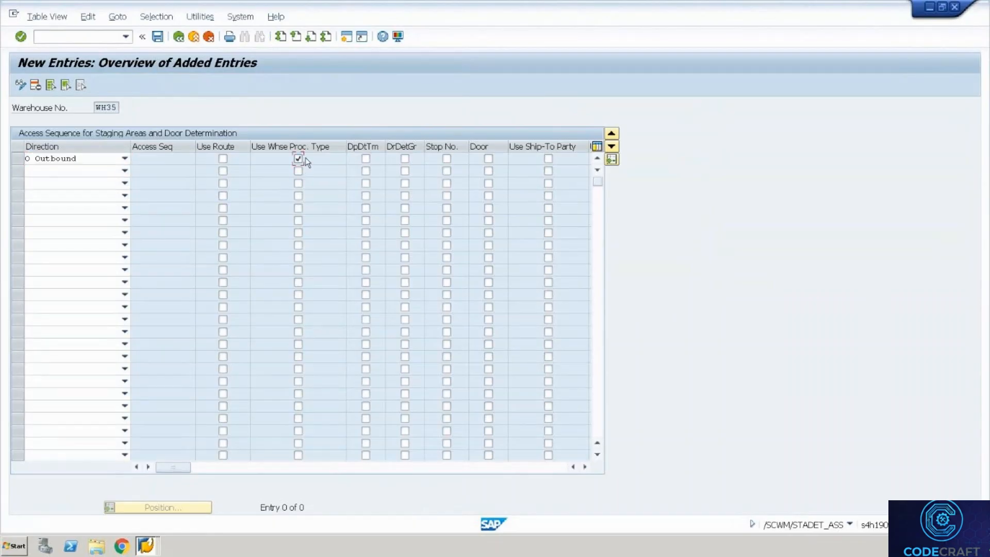
pyautogui.hotkey('ctrl', 's')
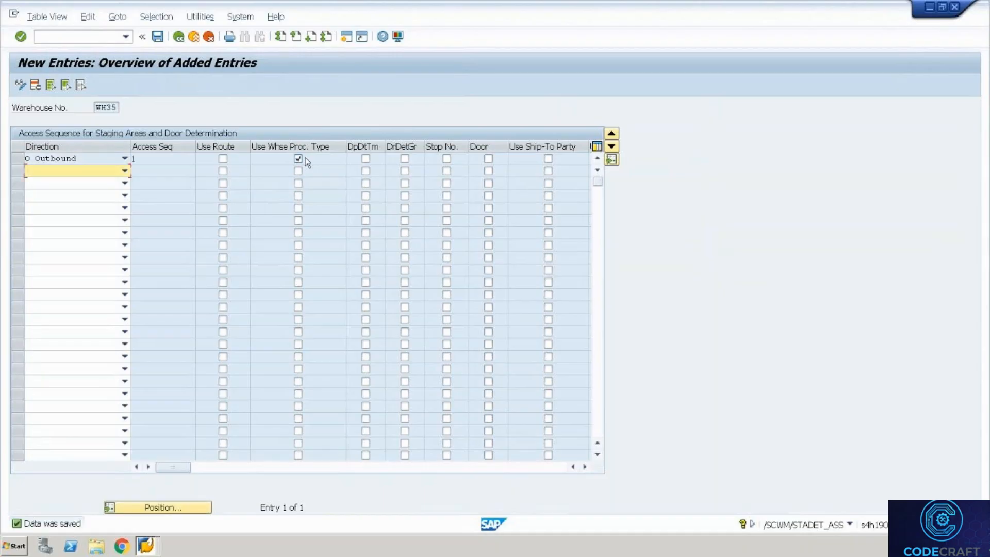
pyautogui.hotkey('alt', 'Tab')
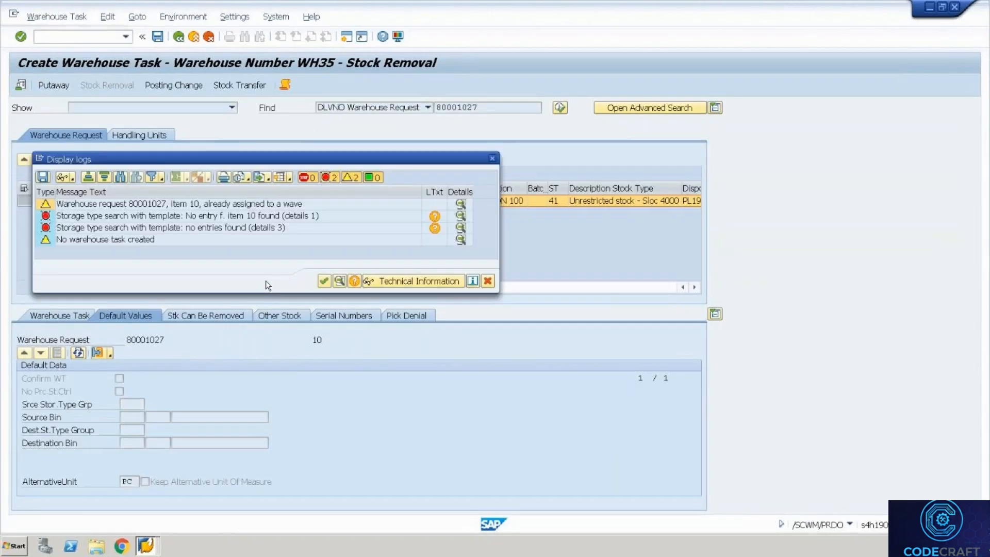
# Close the task error log, exit without saving, and inspect item 10 of delivery order 80001027.
pyautogui.click(488, 281)
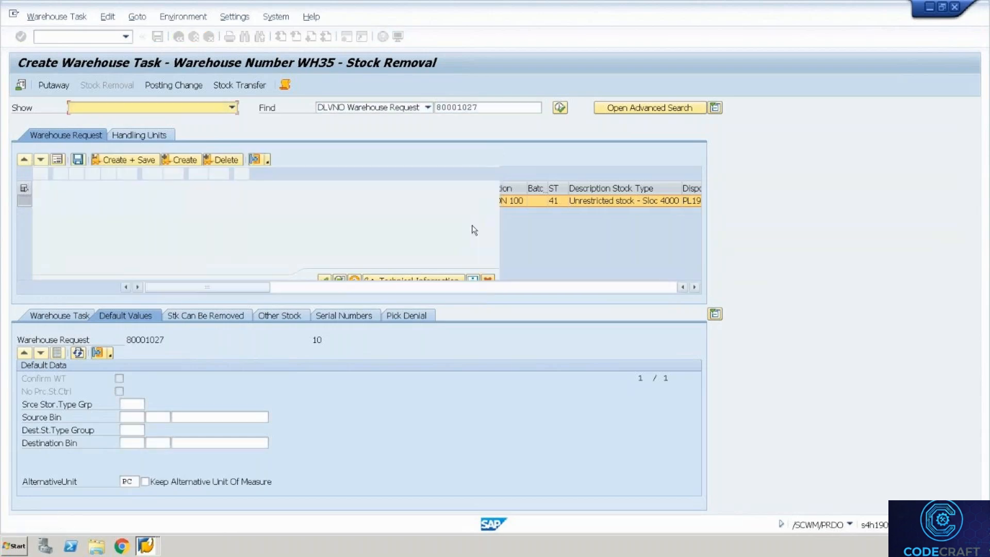
pyautogui.click(177, 37)
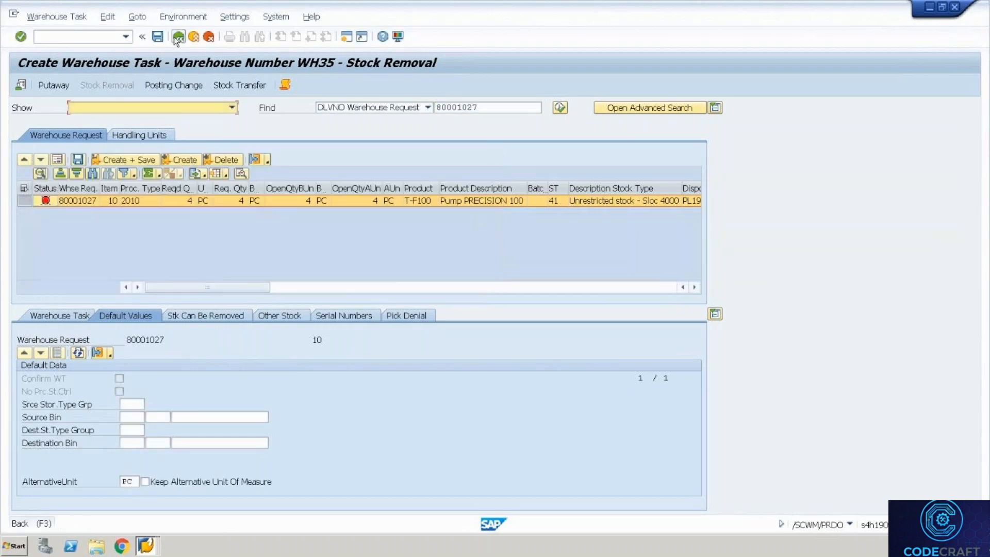
pyautogui.click(267, 245)
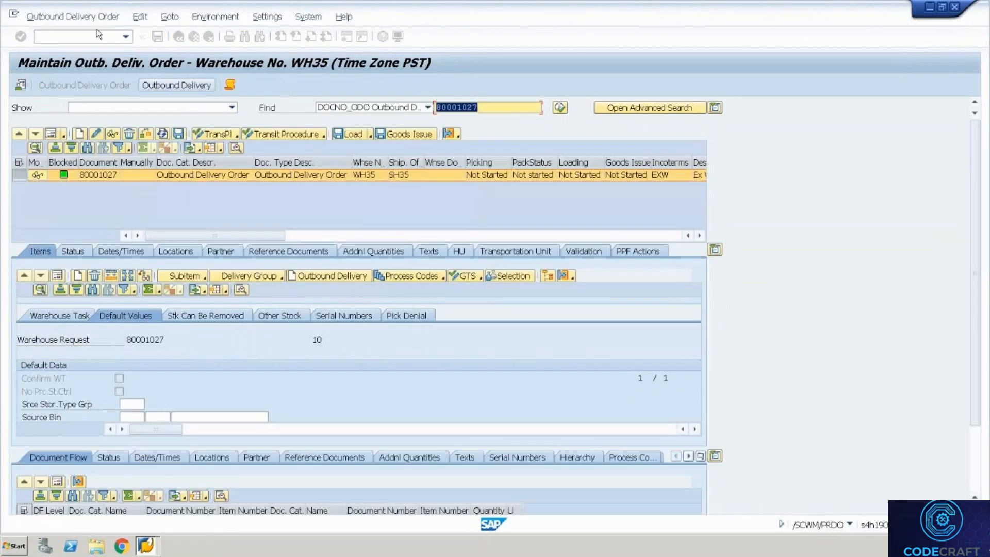
pyautogui.click(93, 20)
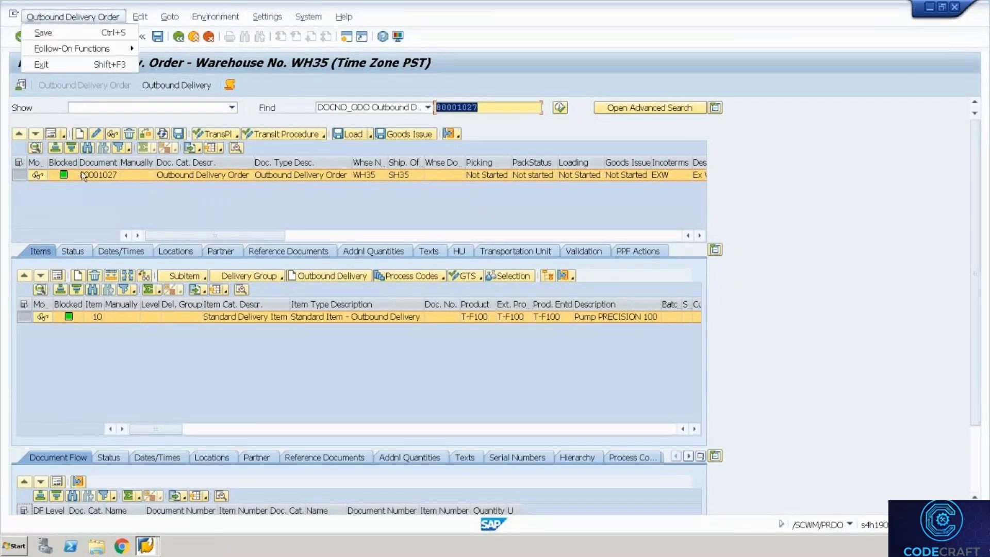
pyautogui.click(57, 275)
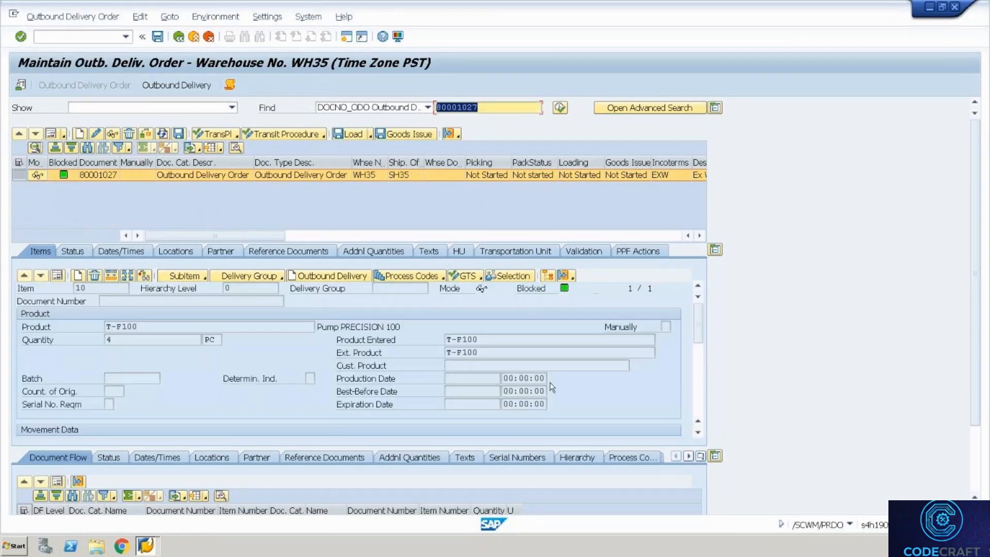
pyautogui.click(698, 377)
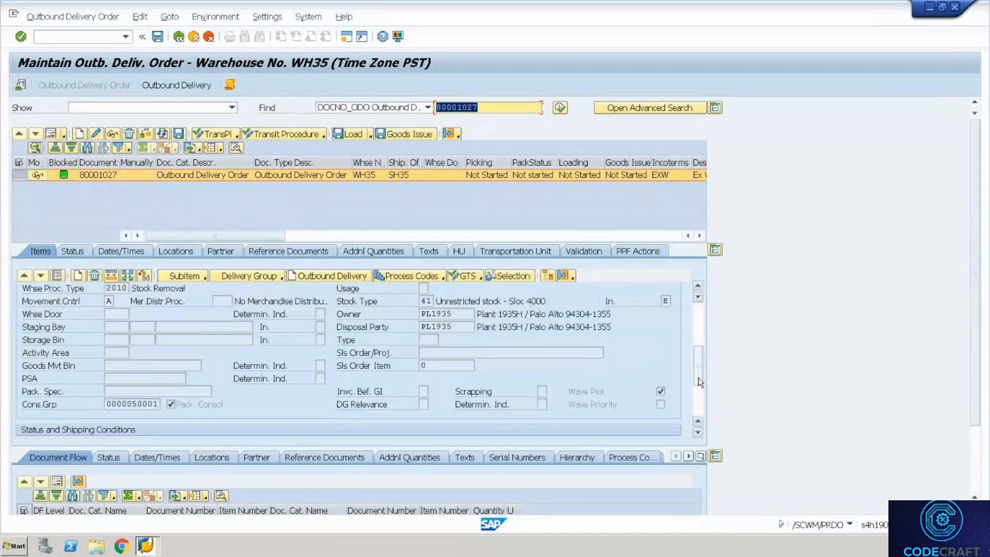
# Retry warehouse task creation for 80001027, which reports item 10 already assigned to a wave, then exit.
pyautogui.click(73, 21)
pyautogui.moveTo(77, 45)
pyautogui.click(178, 50)
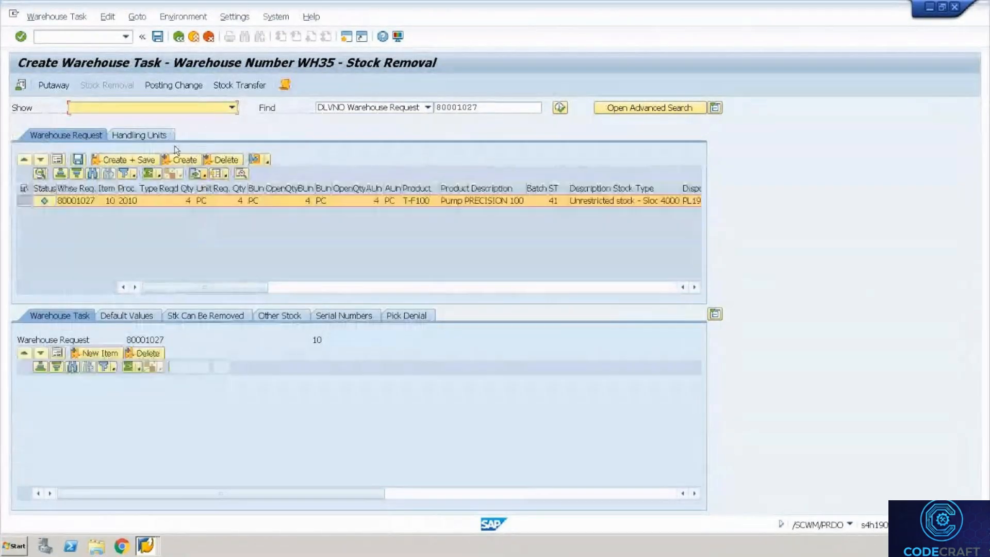
pyautogui.click(179, 163)
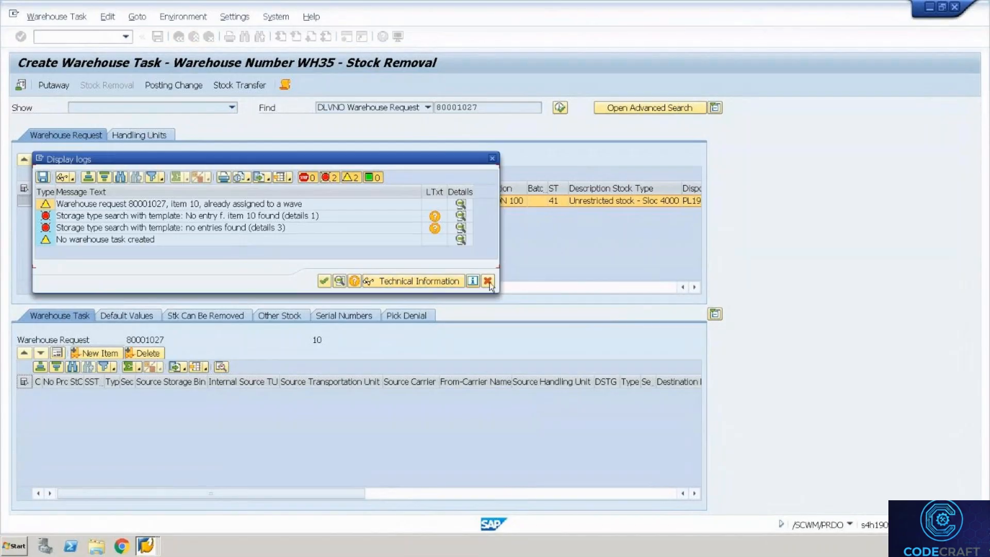
pyautogui.click(488, 282)
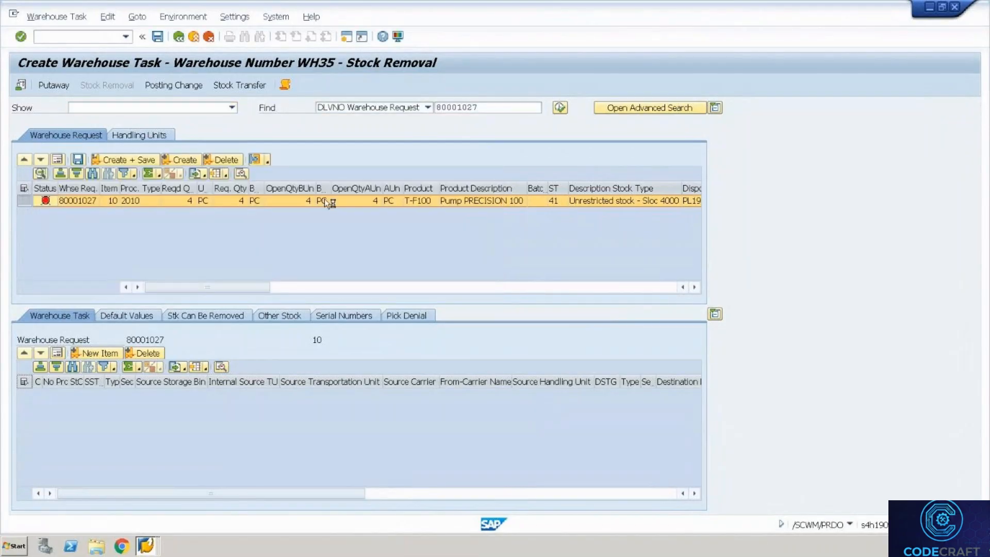
pyautogui.click(297, 238)
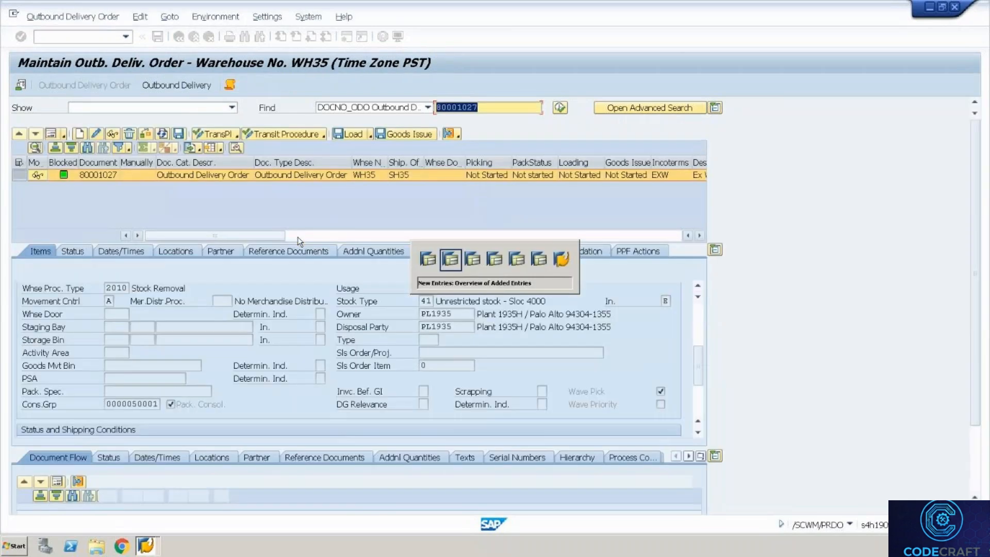
# Start a delivery for order 438 at shipping point SH35, changing the selection date to 2023.
pyautogui.hotkey('alt', 'Tab')
pyautogui.hotkey('alt', 'Tab')
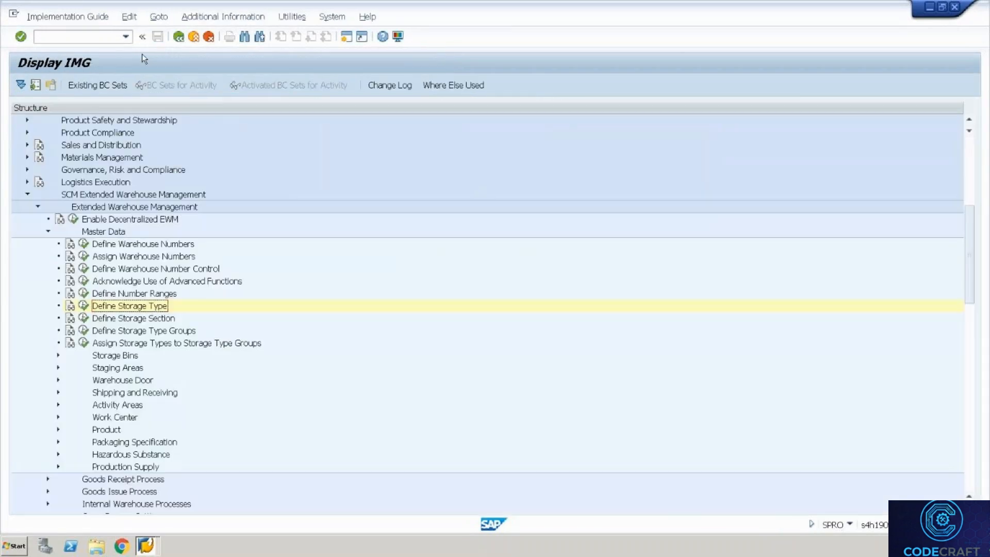
pyautogui.click(94, 37)
pyautogui.write('/nvl01n')
pyautogui.press('Return')
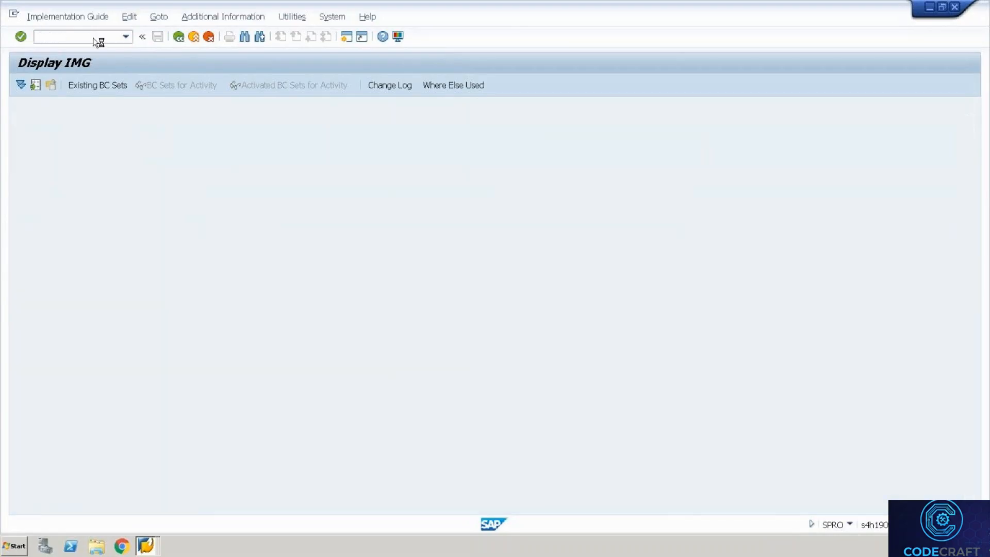
pyautogui.press('Down')
pyautogui.press('Return')
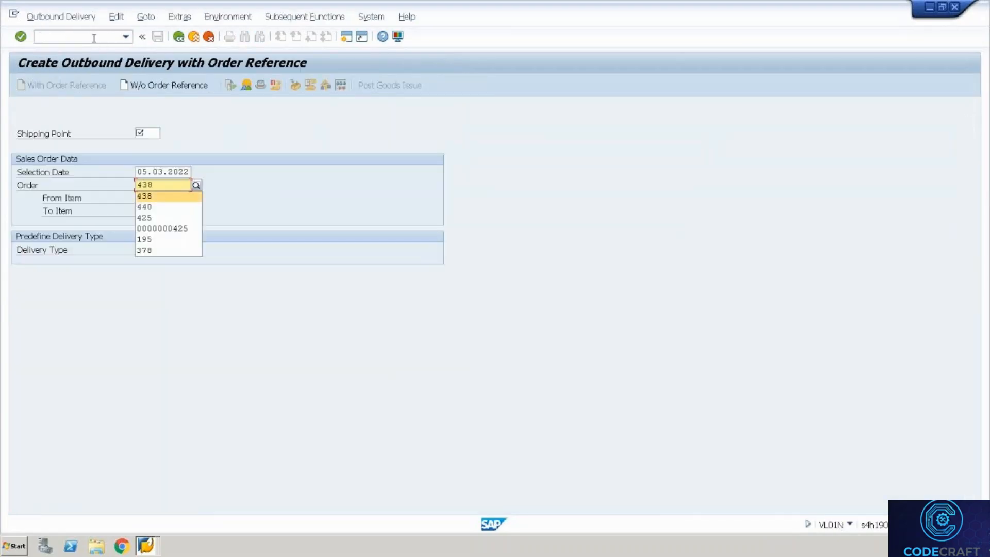
pyautogui.hotkey('shift', 'Tab')
pyautogui.hotkey('shift', 'Tab')
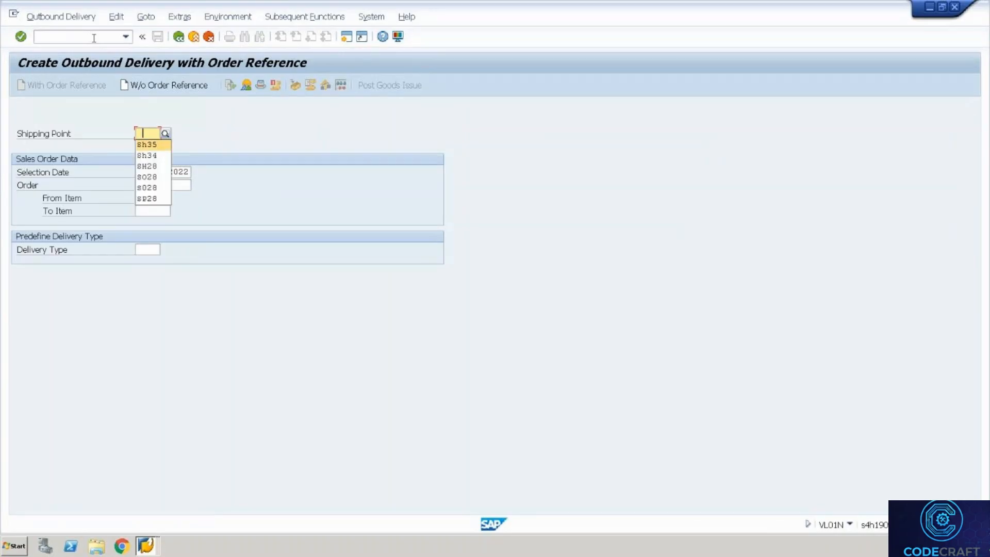
pyautogui.press('Return')
pyautogui.press('Return')
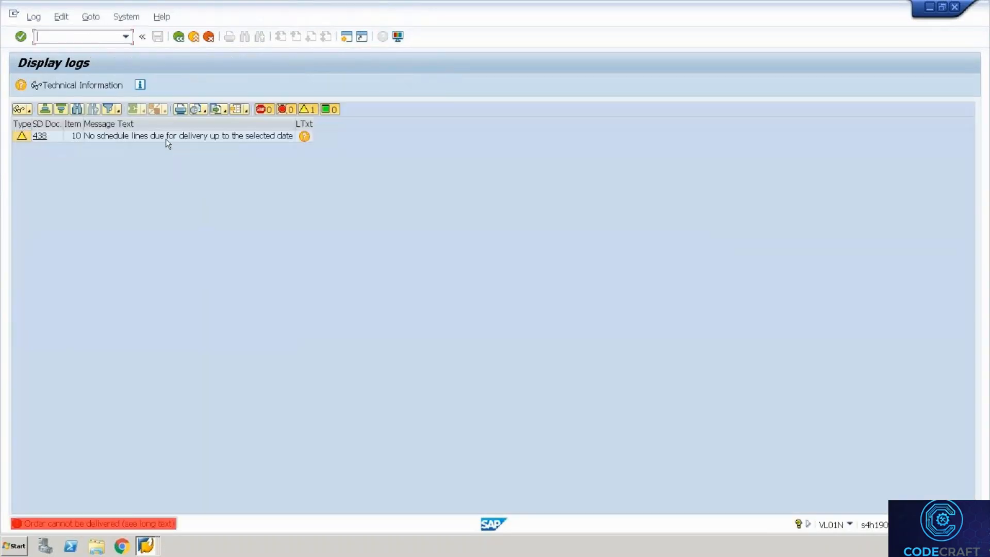
pyautogui.click(178, 36)
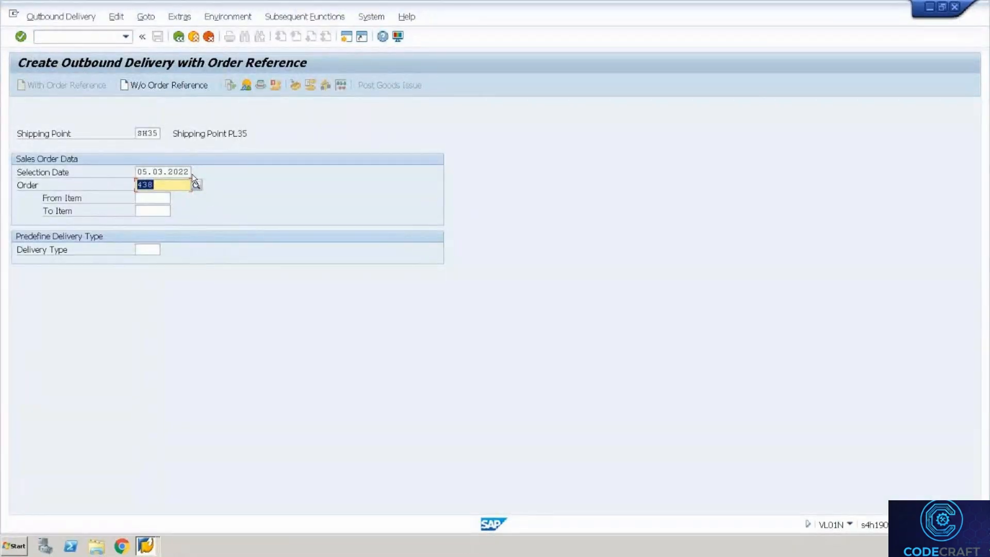
pyautogui.click(189, 172)
pyautogui.press('BackSpace')
pyautogui.write('3')
pyautogui.press('Return')
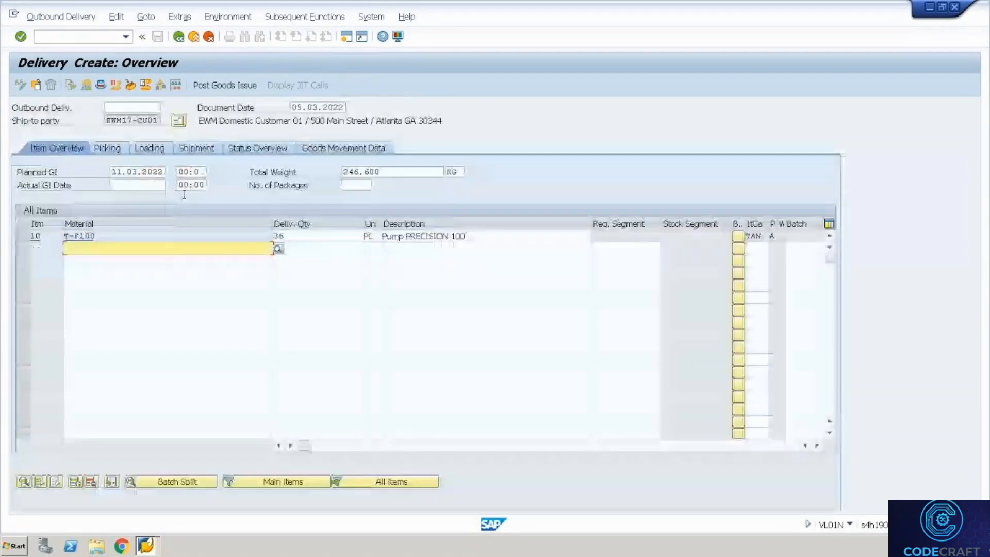
# Set item 10's delivery quantity to 4 and storage location 4000, then save the delivery.
pyautogui.click(300, 237)
pyautogui.press('BackSpace')
pyautogui.press('BackSpace')
pyautogui.write('4')
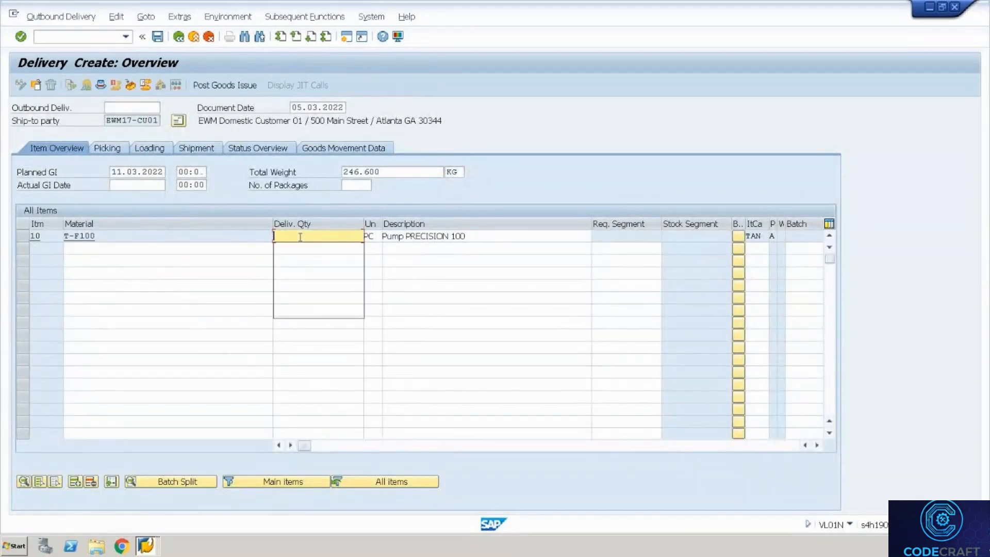
pyautogui.press('Return')
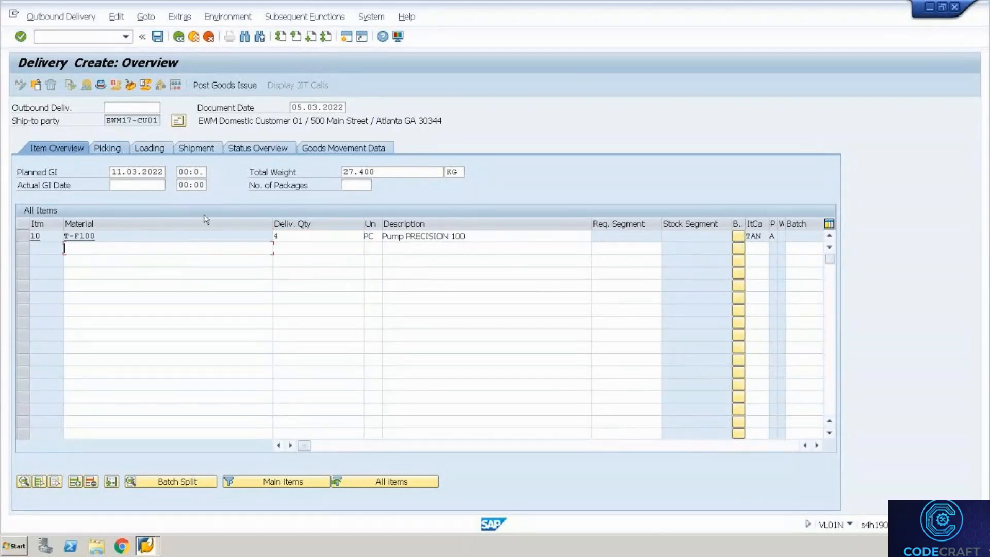
pyautogui.click(305, 237)
pyautogui.write('4000')
pyautogui.press('Return')
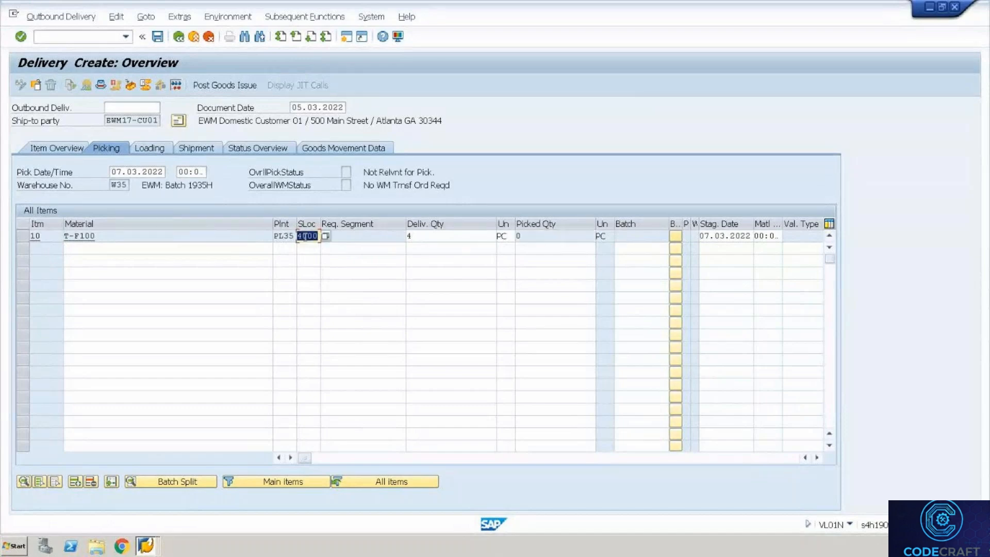
pyautogui.hotkey('ctrl', 's')
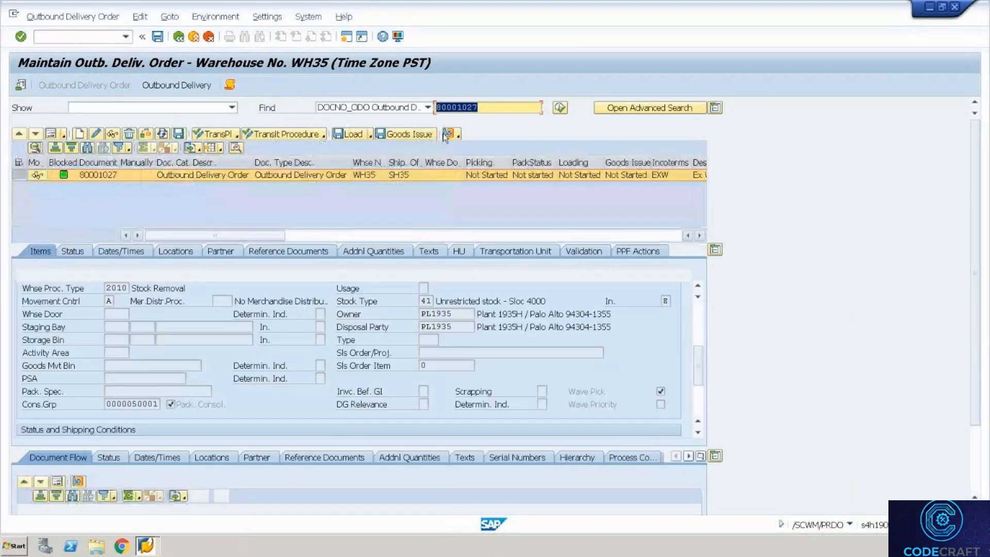
# Look up outbound delivery order 80001028 in delivery order maintenance.
pyautogui.click(500, 107)
pyautogui.press('BackSpace')
pyautogui.write('8')
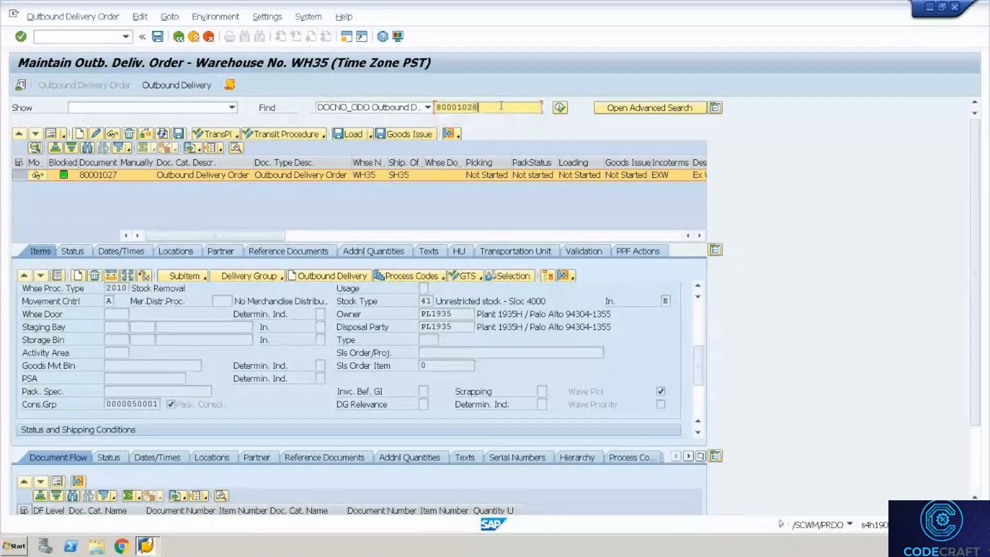
pyautogui.click(560, 108)
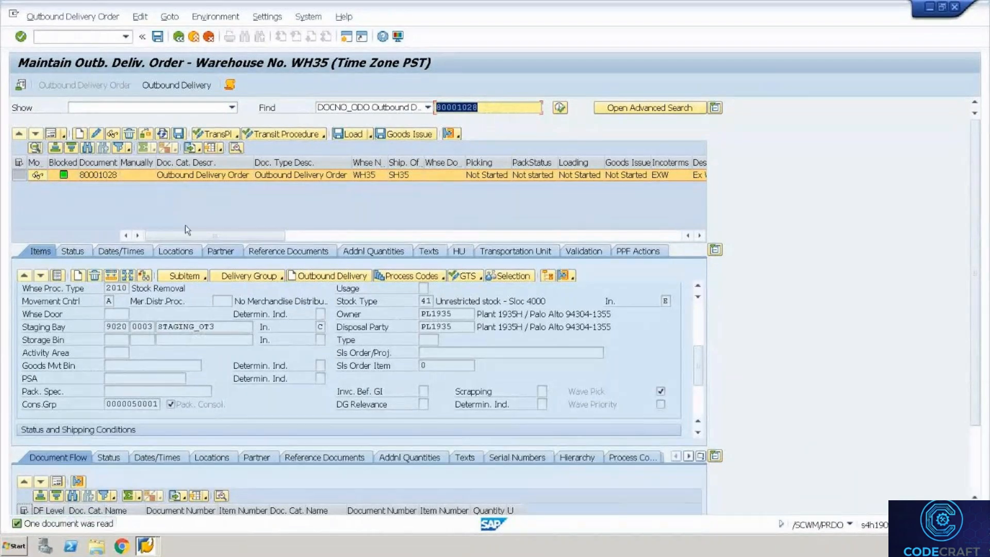
# Create and save the stock-removal task for 80001028, producing task 100000085 and warehouse order 2000068.
pyautogui.click(63, 18)
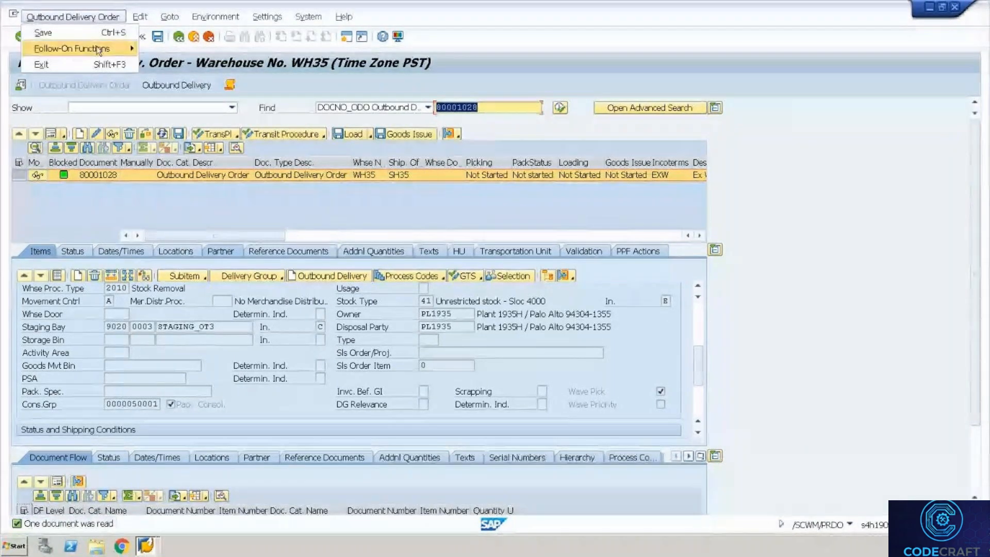
pyautogui.moveTo(98, 50)
pyautogui.click(172, 50)
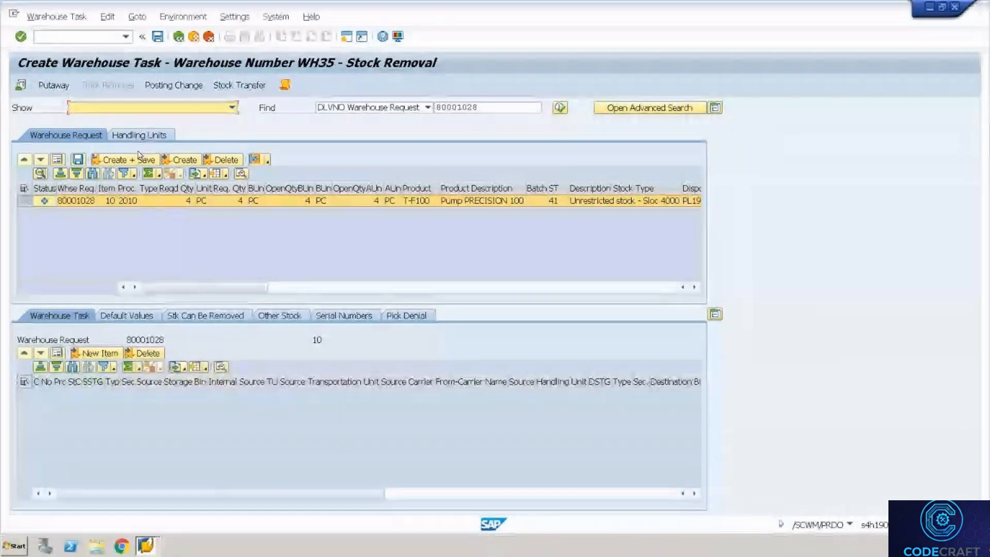
pyautogui.click(136, 164)
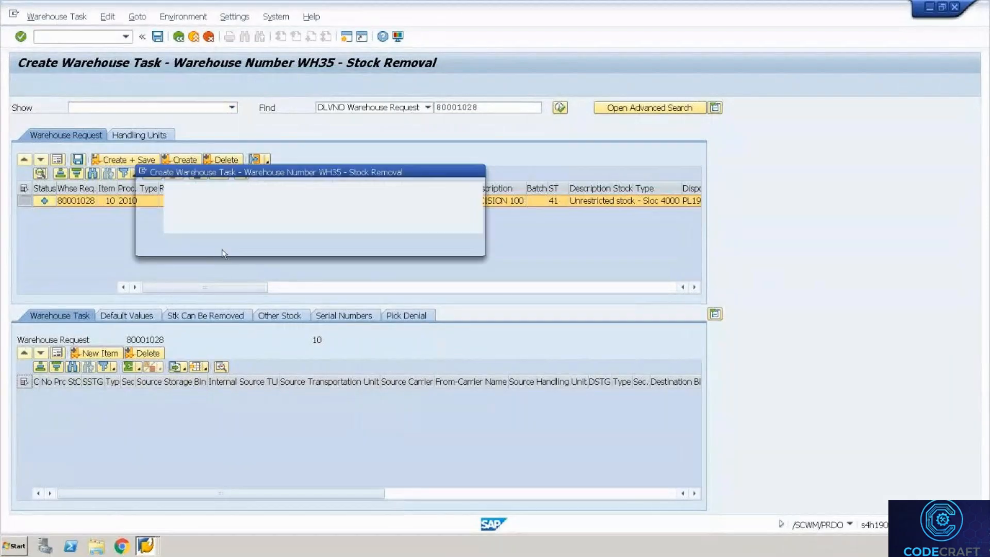
pyautogui.click(208, 245)
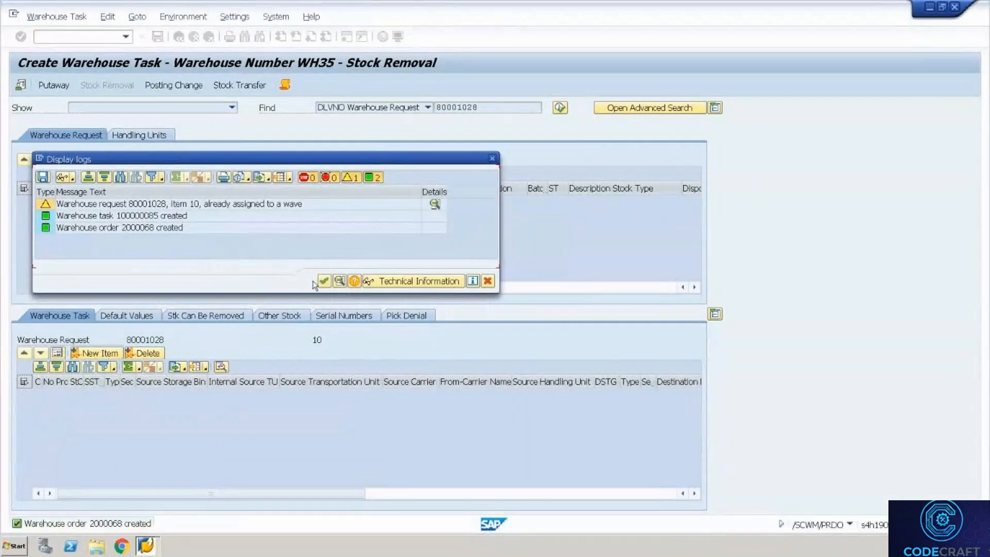
pyautogui.click(324, 281)
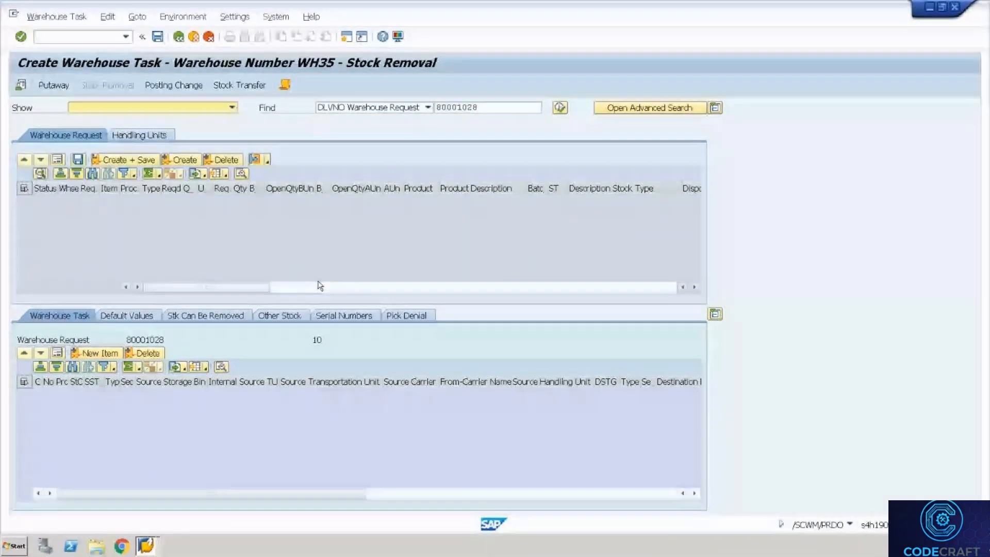
# Switch to the warehouse monitor, exit /SCWM/MON and close that extra session.
pyautogui.hotkey('alt', 'Tab')
pyautogui.hotkey('alt', 'Tab')
pyautogui.hotkey('alt', 'Tab')
pyautogui.hotkey('alt', 'Tab')
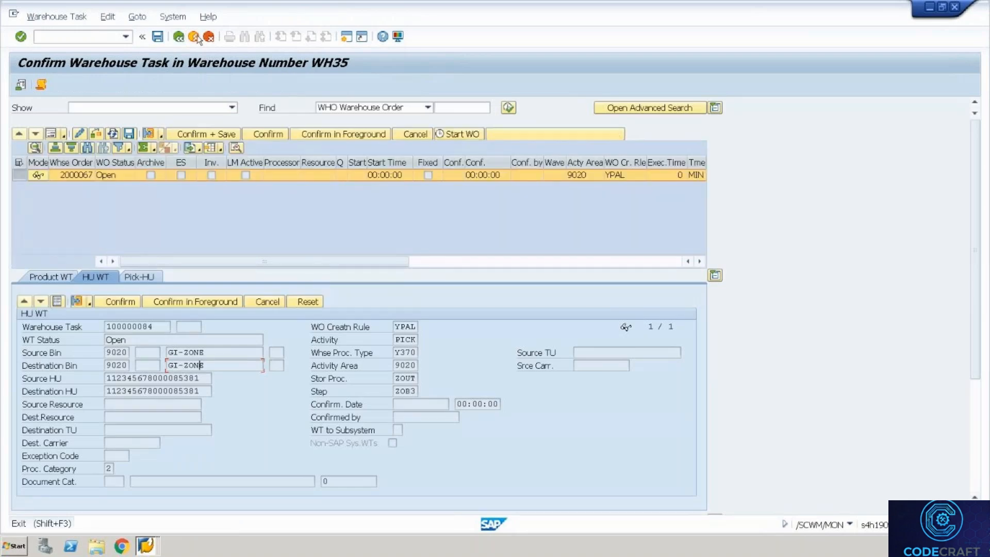
pyautogui.hotkey('alt', 'Tab')
pyautogui.click(196, 37)
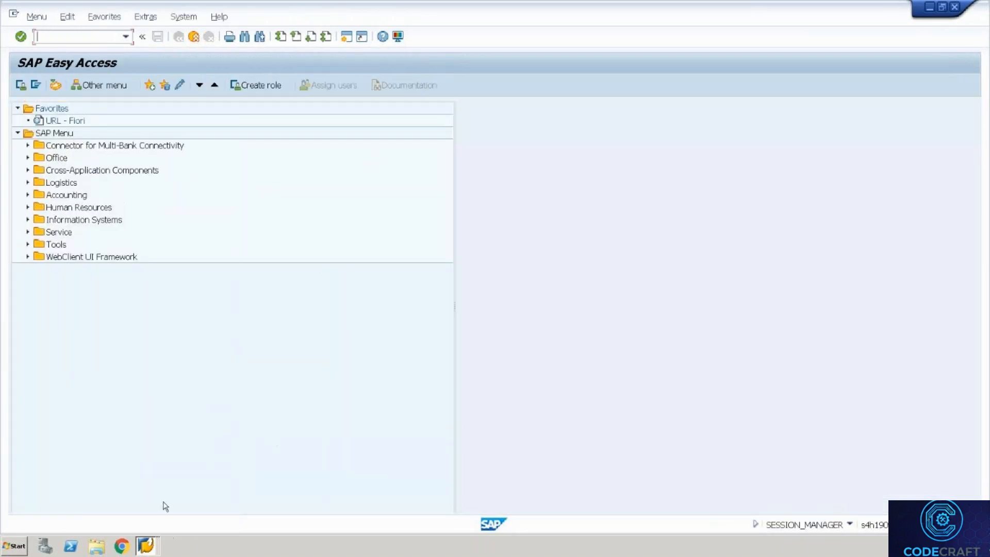
pyautogui.click(196, 37)
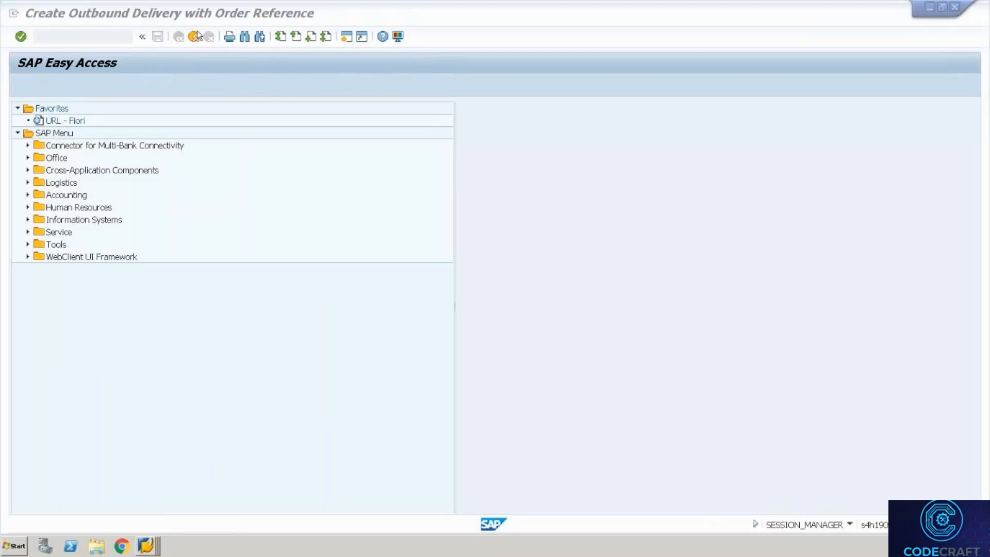
# Bring the WH35 loading window for outbound delivery 80001025 to the front.
pyautogui.hotkey('alt', 'Tab')
pyautogui.hotkey('alt', 'Tab')
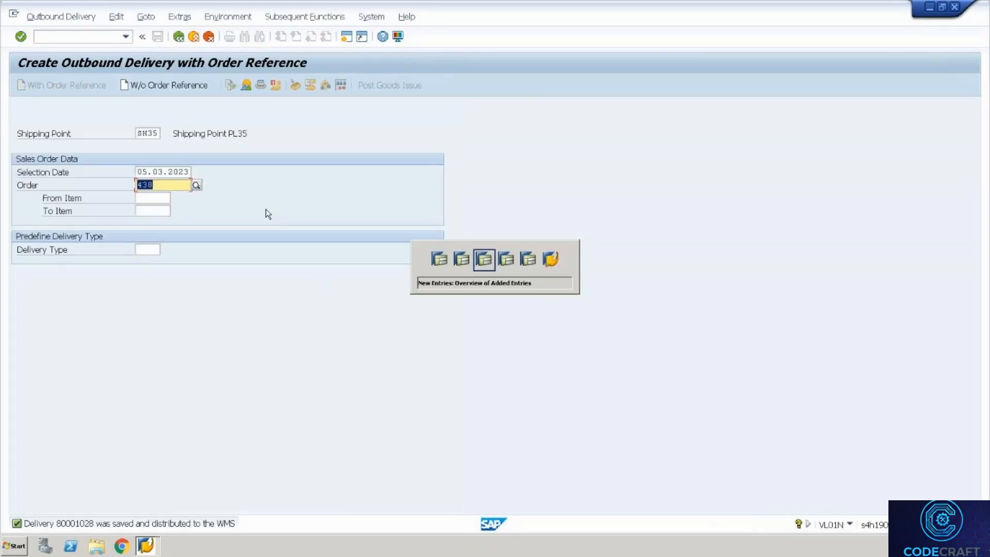
pyautogui.hotkey('alt', 'Tab')
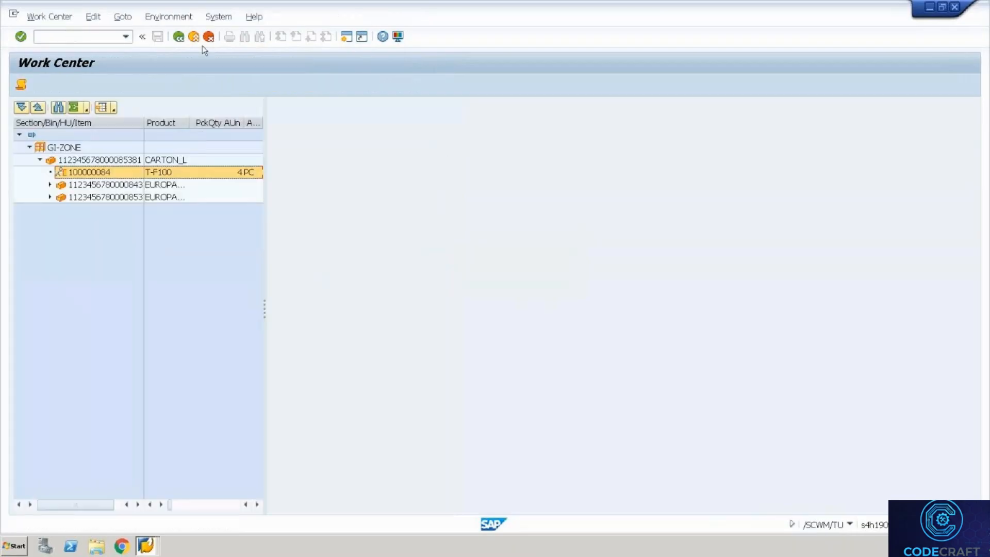
pyautogui.click(179, 37)
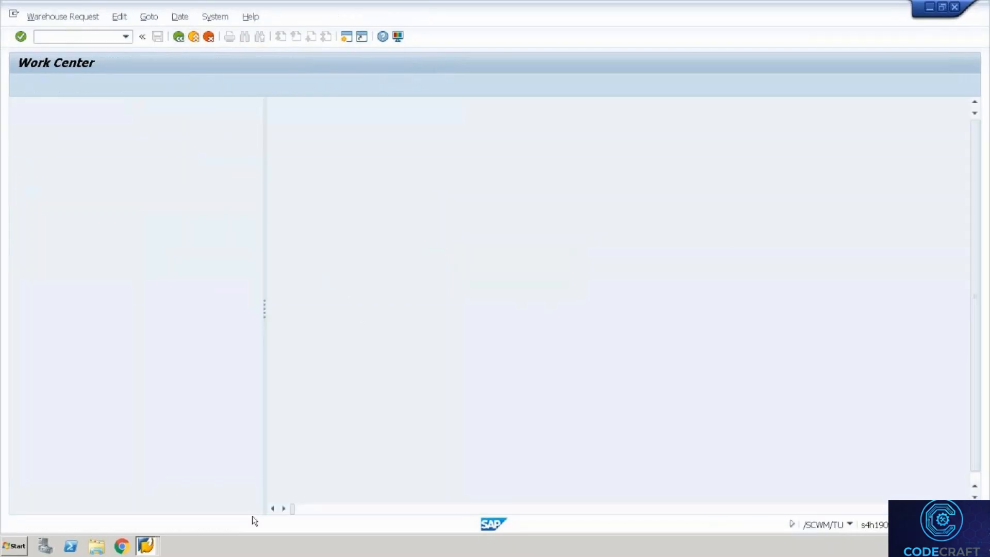
pyautogui.click(146, 545)
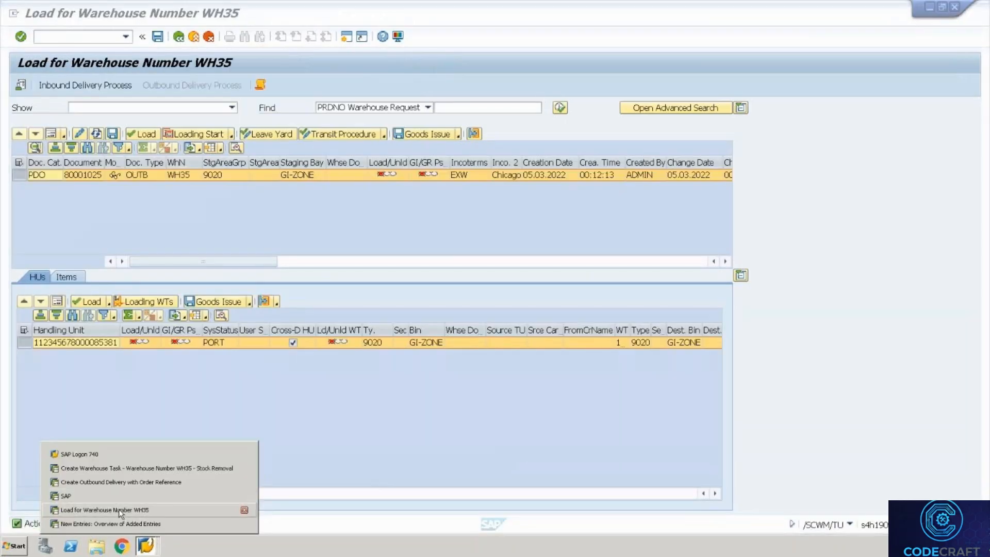
pyautogui.click(119, 508)
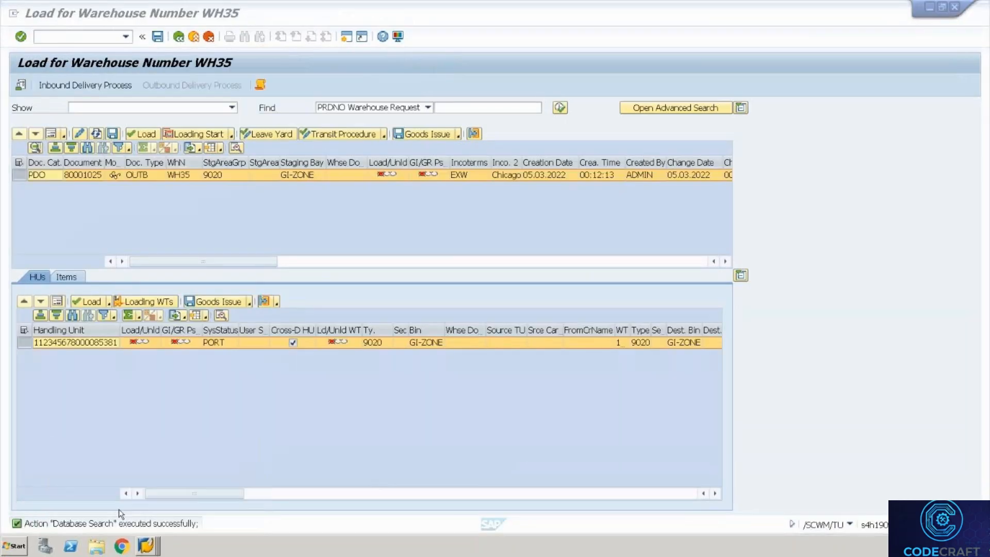
# Start the RF mobile interface with transaction /n/scwm/rfui.
pyautogui.click(57, 34)
pyautogui.write('/n/scwm')
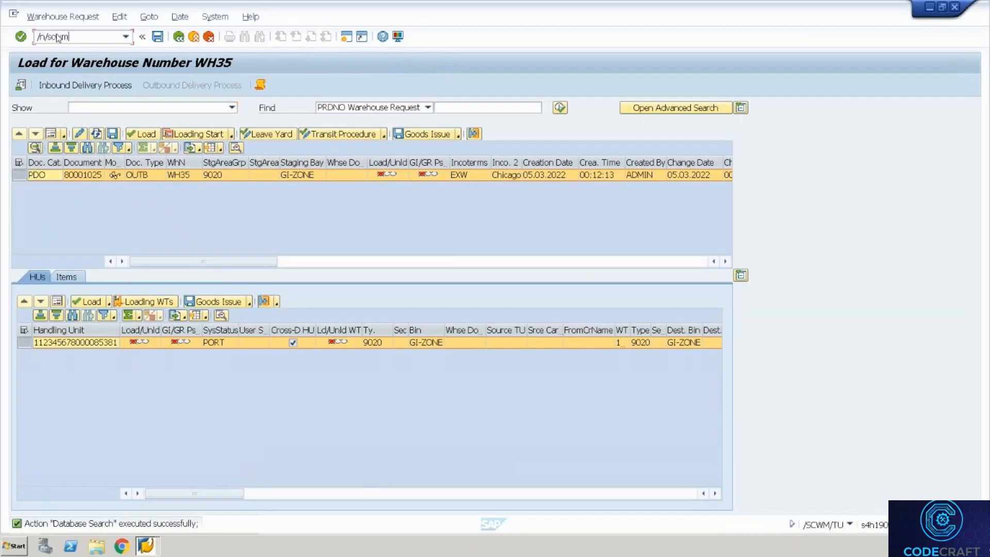
pyautogui.write('/rfui')
pyautogui.press('Return')
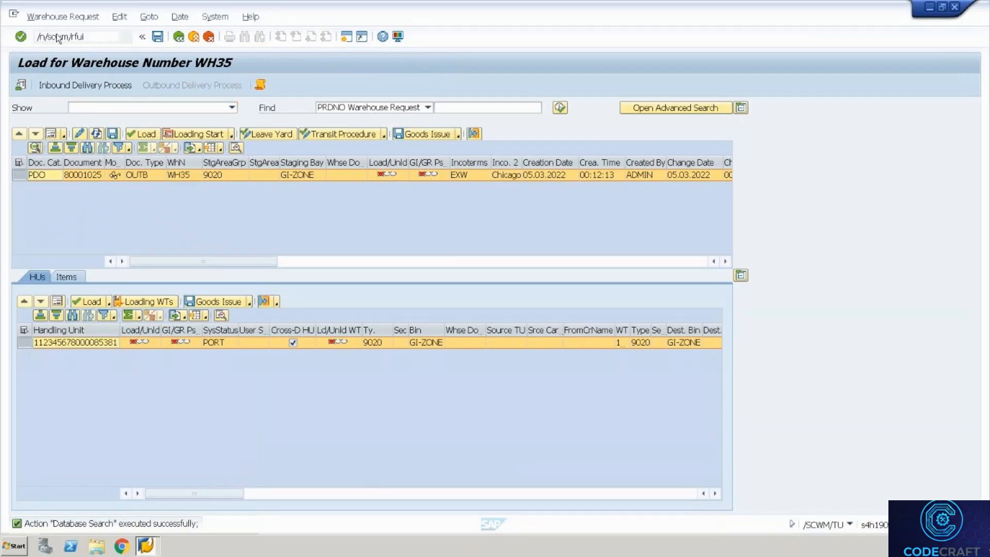
# Log on to RF and open Outbound > Picking by WO for warehouse order 2000068.
pyautogui.press('Return')
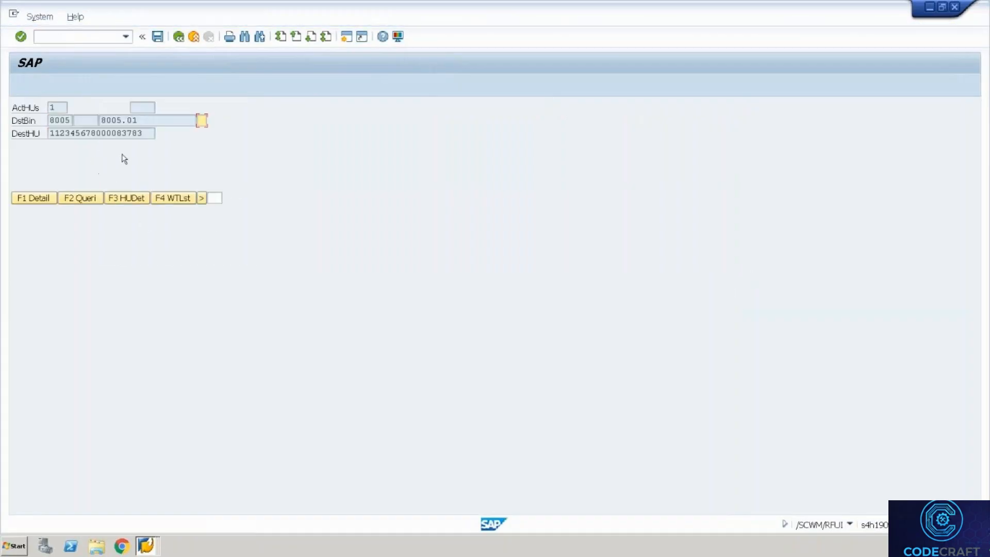
pyautogui.press('F7')
pyautogui.press('Return')
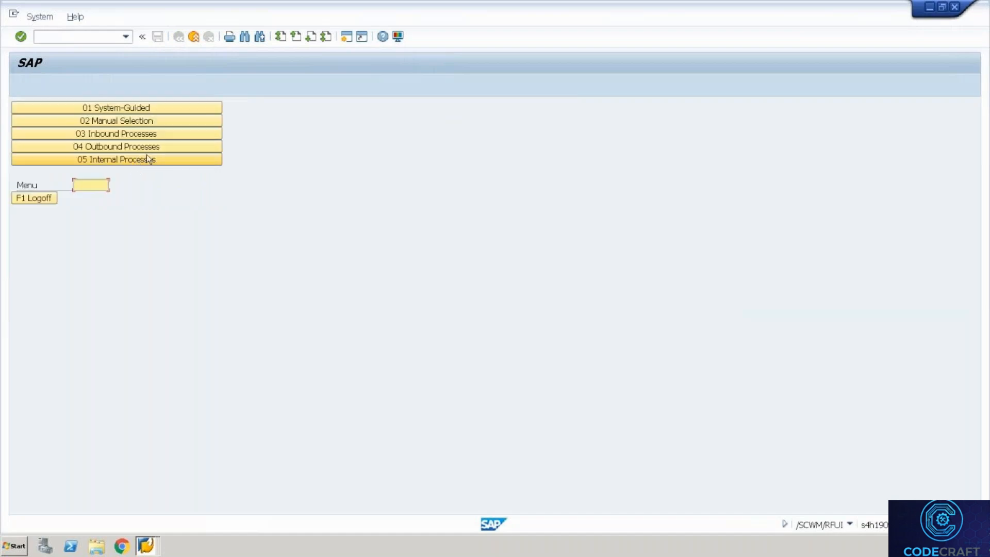
pyautogui.click(152, 146)
pyautogui.click(154, 112)
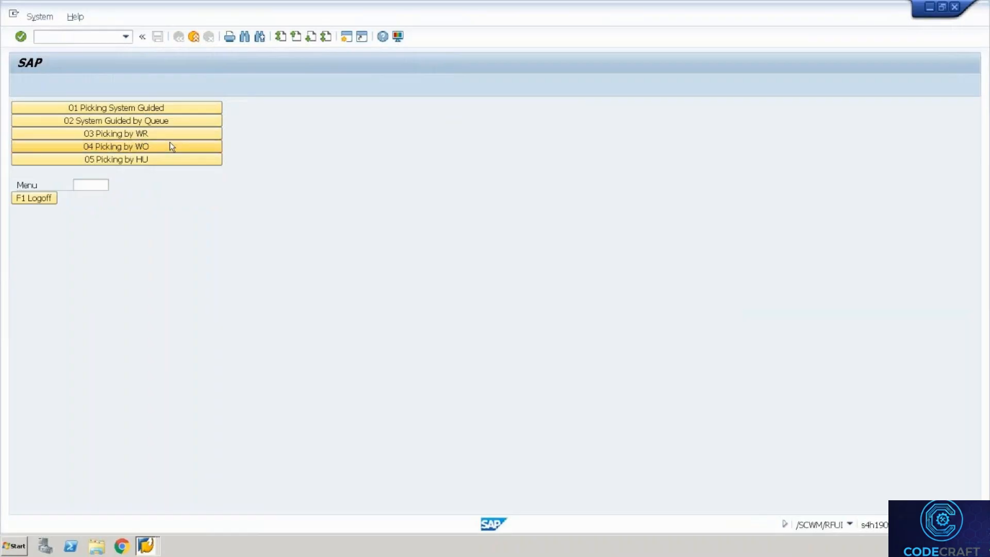
pyautogui.click(170, 144)
pyautogui.hotkey('ctrl', 'v')
pyautogui.press('BackSpace')
pyautogui.press('BackSpace')
pyautogui.press('BackSpace')
pyautogui.press('BackSpace')
pyautogui.press('BackSpace')
pyautogui.press('BackSpace')
pyautogui.press('BackSpace')
pyautogui.press('BackSpace')
pyautogui.press('BackSpace')
pyautogui.press('BackSpace')
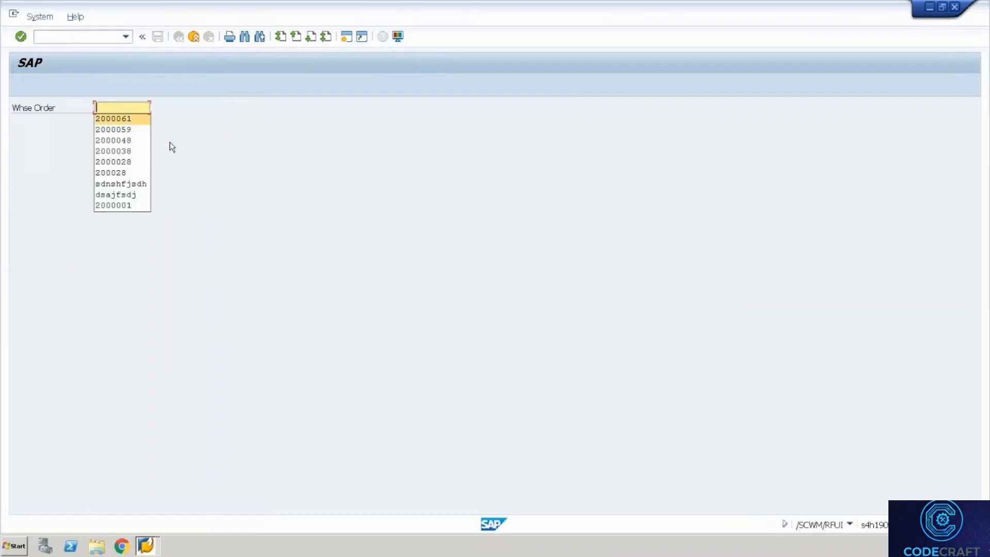
pyautogui.write('2000068')
pyautogui.press('Return')
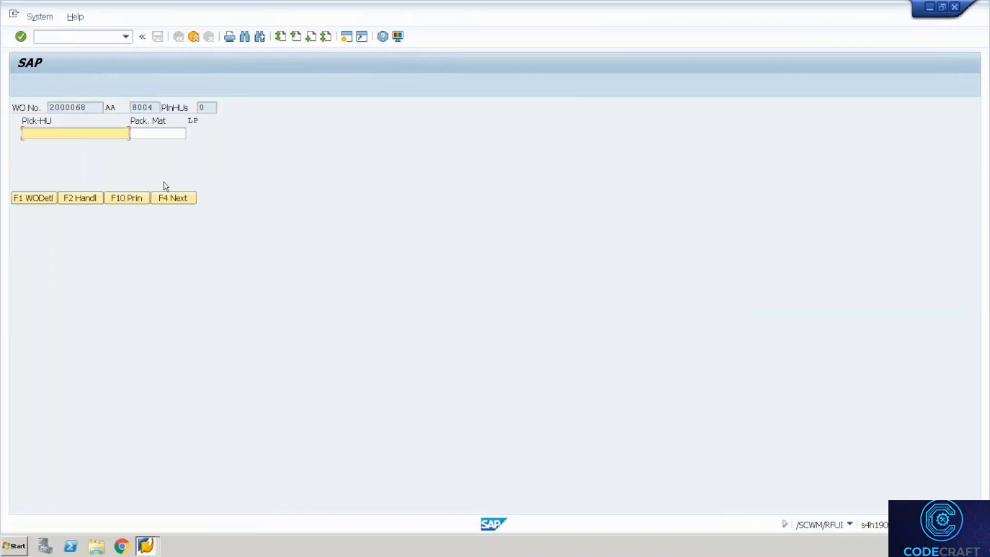
# Create a EUROPALLET pick HU and copy source bin 8004.01.15.02 from the picking item.
pyautogui.click(158, 133)
pyautogui.press('Down')
pyautogui.press('Return')
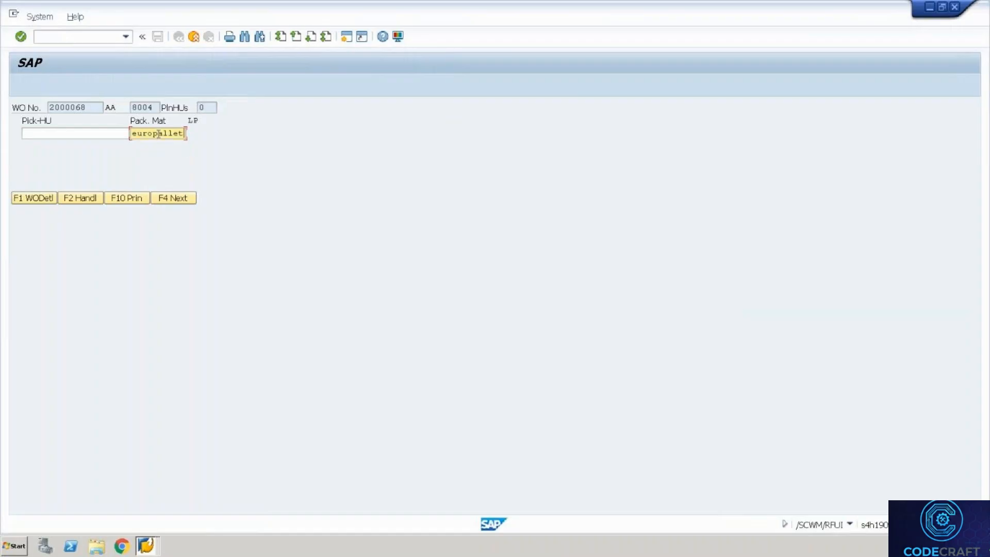
pyautogui.click(94, 199)
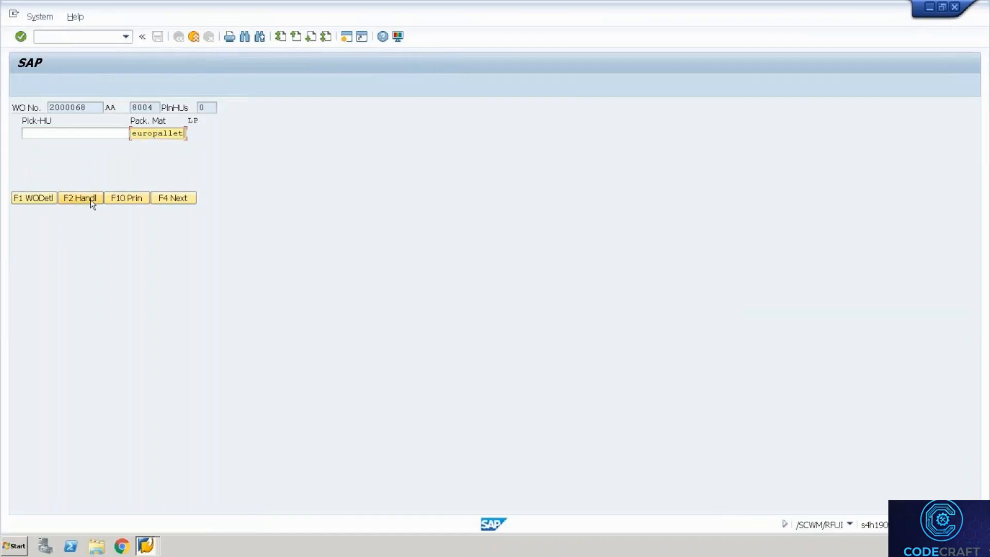
pyautogui.click(181, 197)
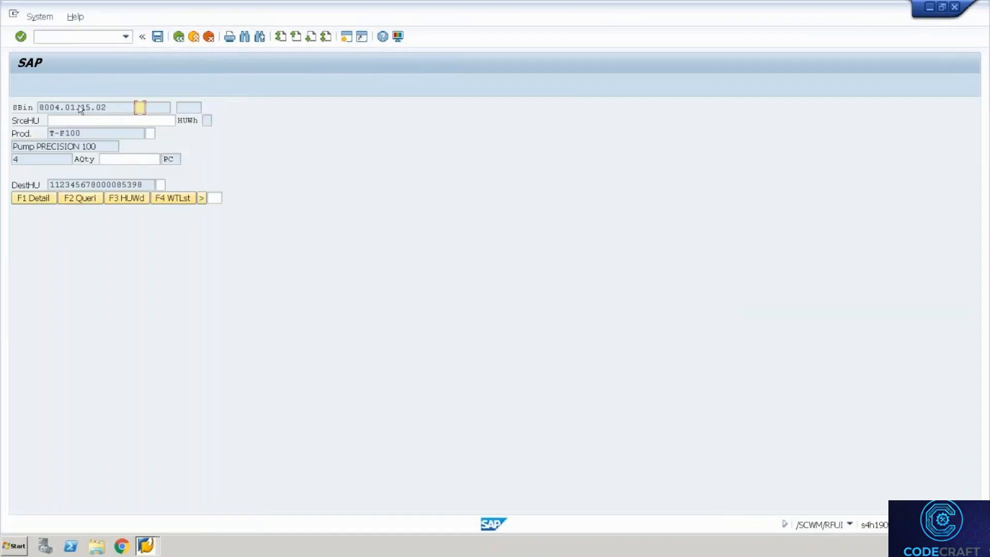
pyautogui.moveTo(111, 108); pyautogui.dragTo(19, 94)
pyautogui.press('Tab')
pyautogui.press('Tab')
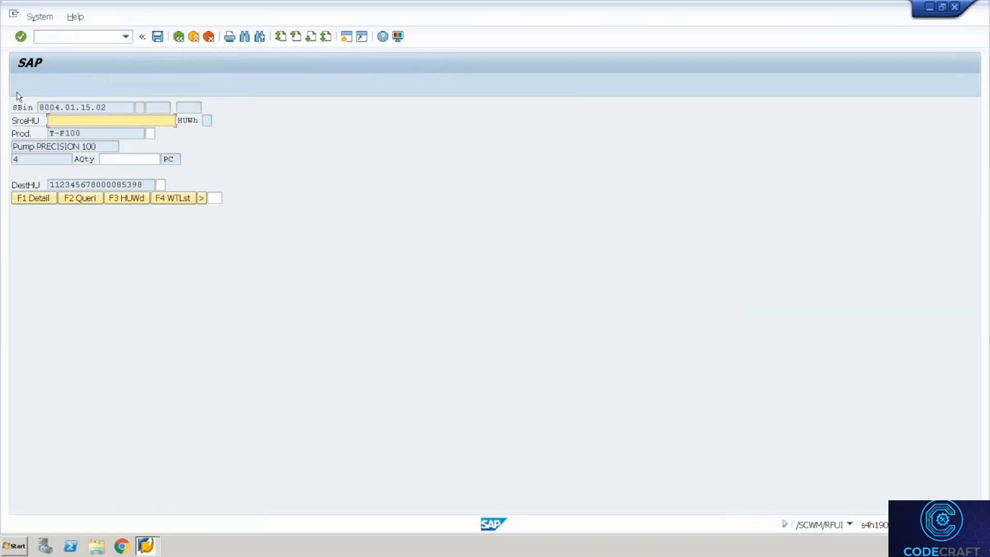
pyautogui.hotkey('alt', 'Tab')
pyautogui.hotkey('alt', 'Tab')
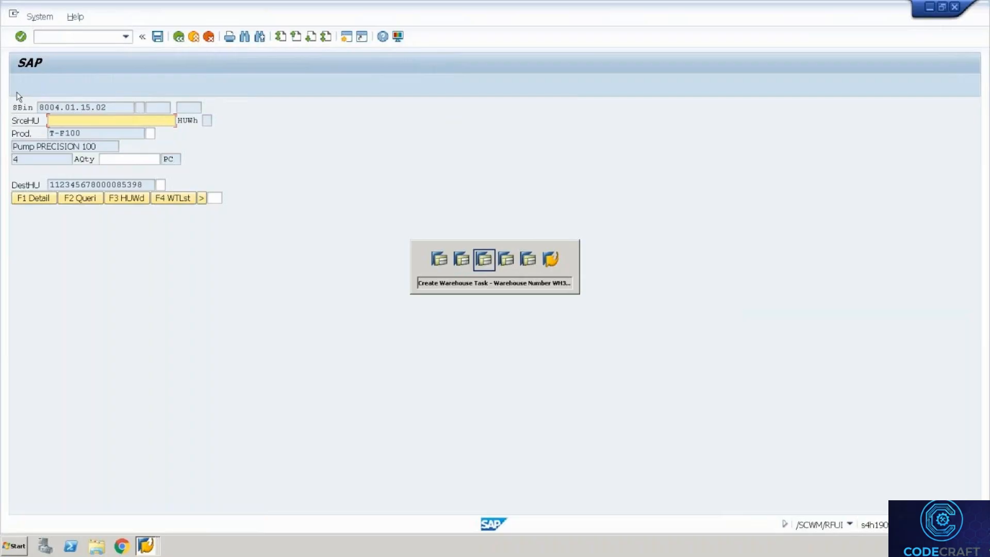
pyautogui.hotkey('alt', 'Tab')
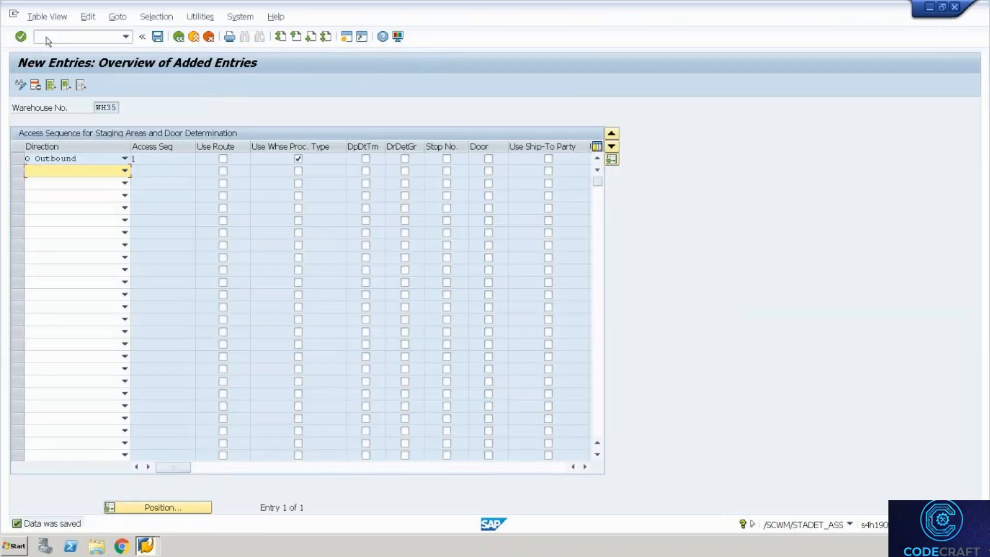
# Run the warehouse monitor /n/scwm/mon with monitor SAP for WH35.
pyautogui.click(46, 36)
pyautogui.write('/n/scwm/mon')
pyautogui.press('Return')
pyautogui.write('SAP')
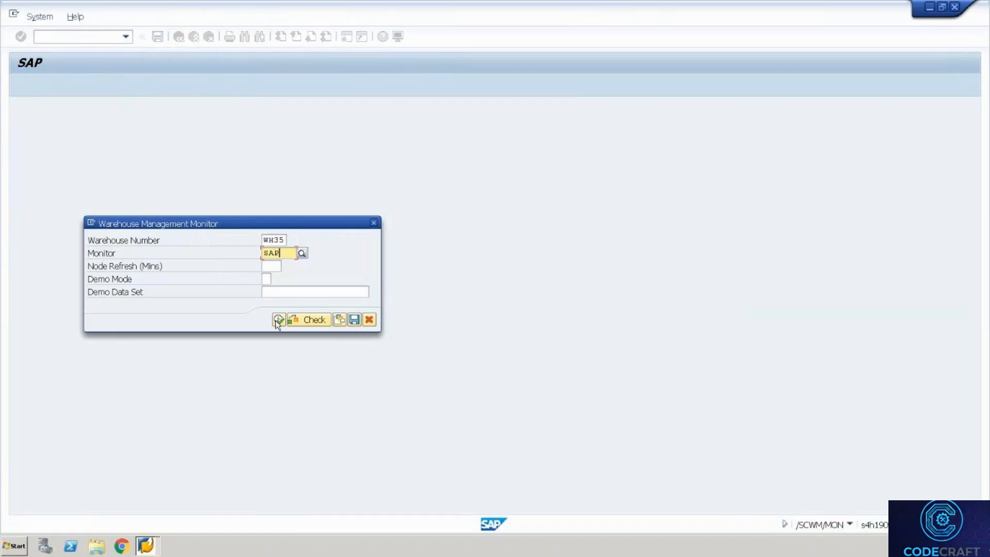
pyautogui.click(278, 320)
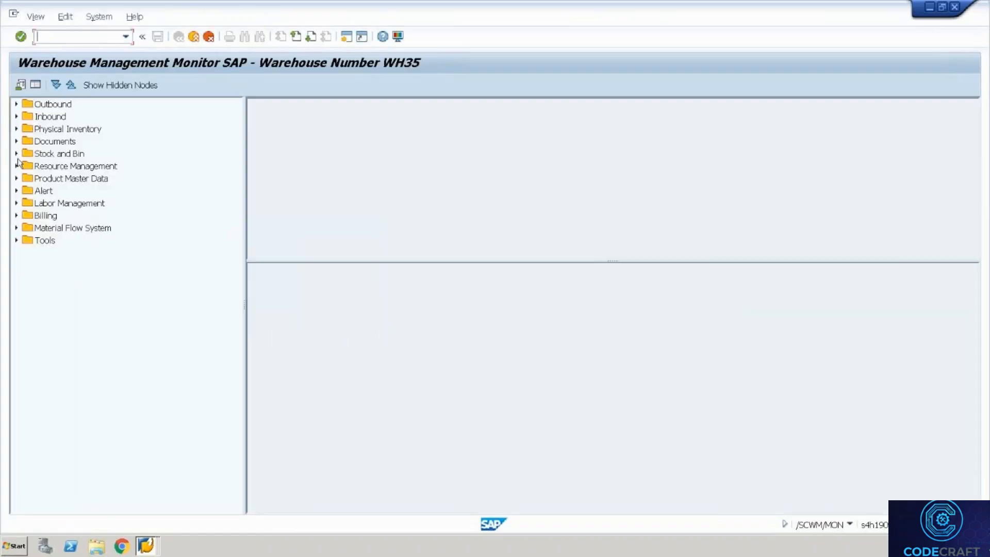
pyautogui.click(16, 154)
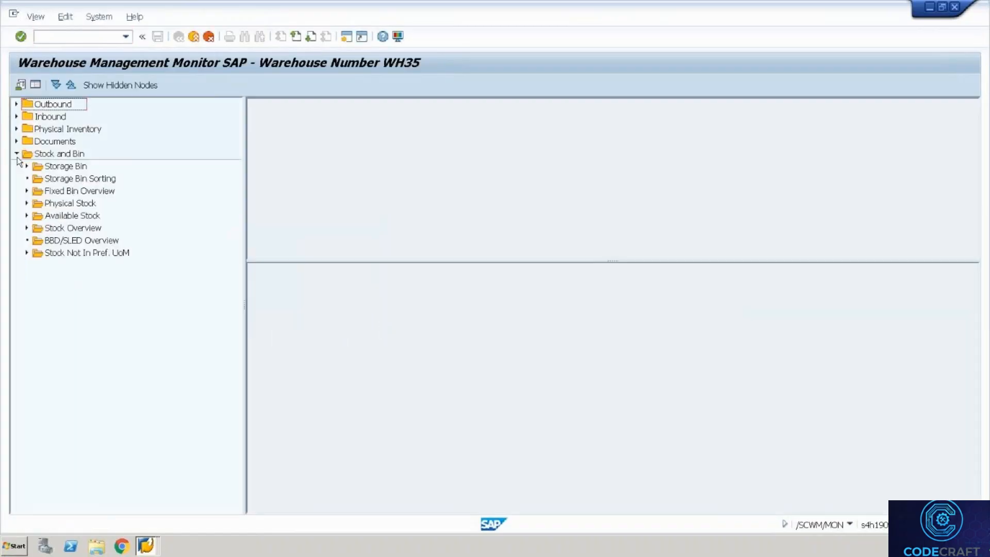
pyautogui.click(65, 169)
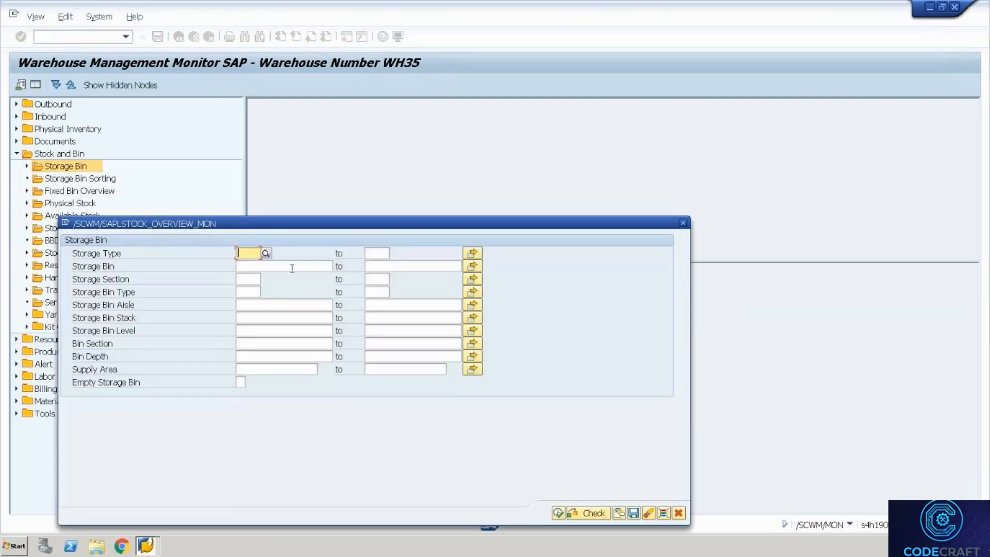
pyautogui.click(290, 266)
pyautogui.write('8004.01.15-02')
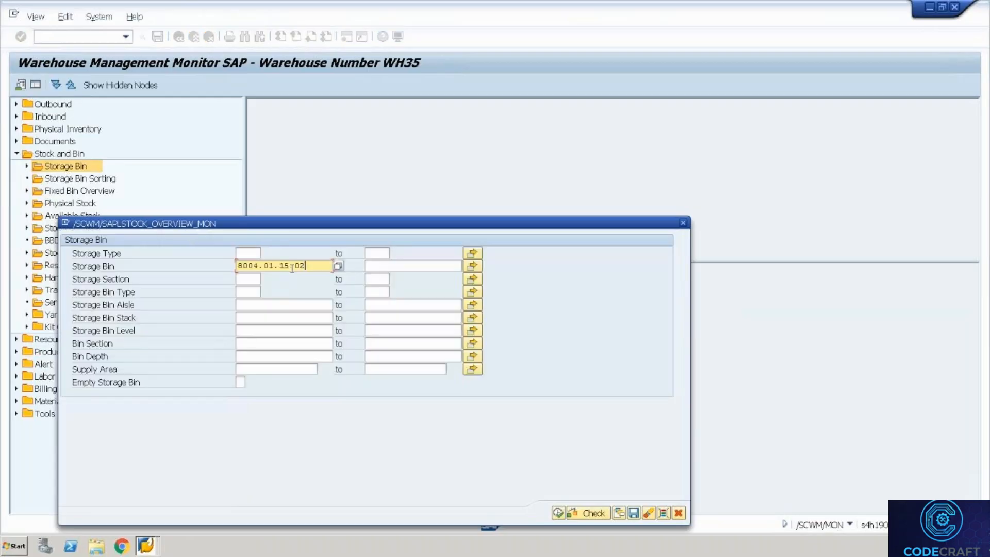
pyautogui.click(556, 513)
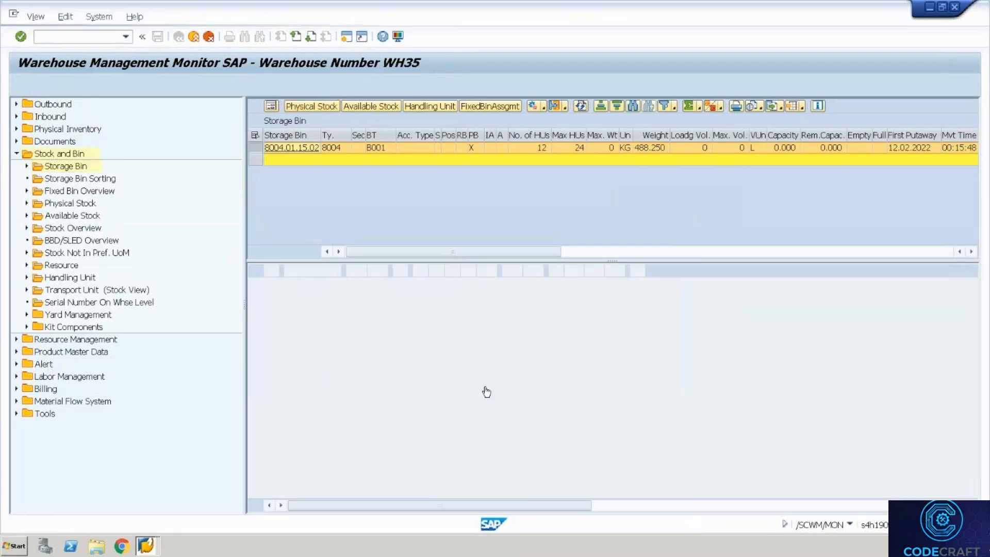
pyautogui.click(537, 418)
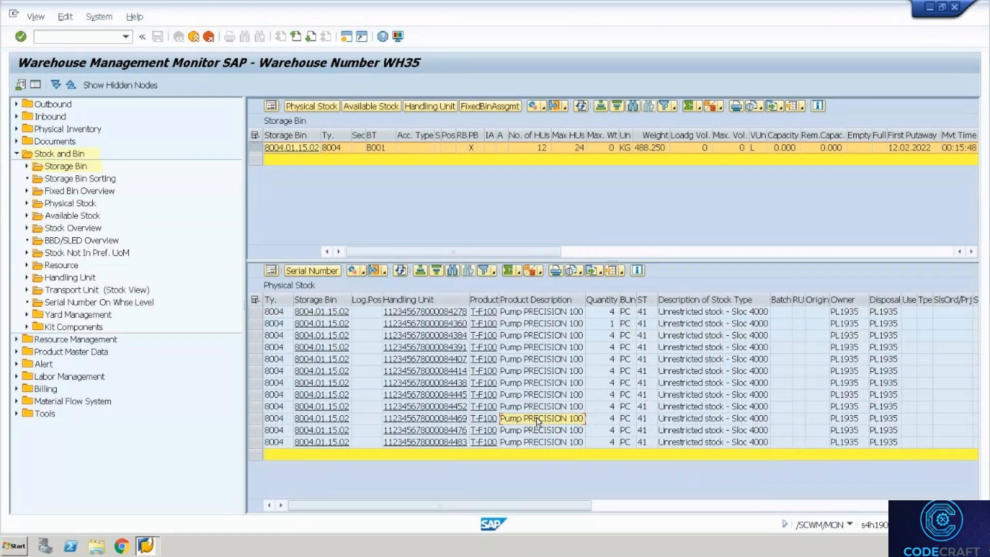
pyautogui.press('Left')
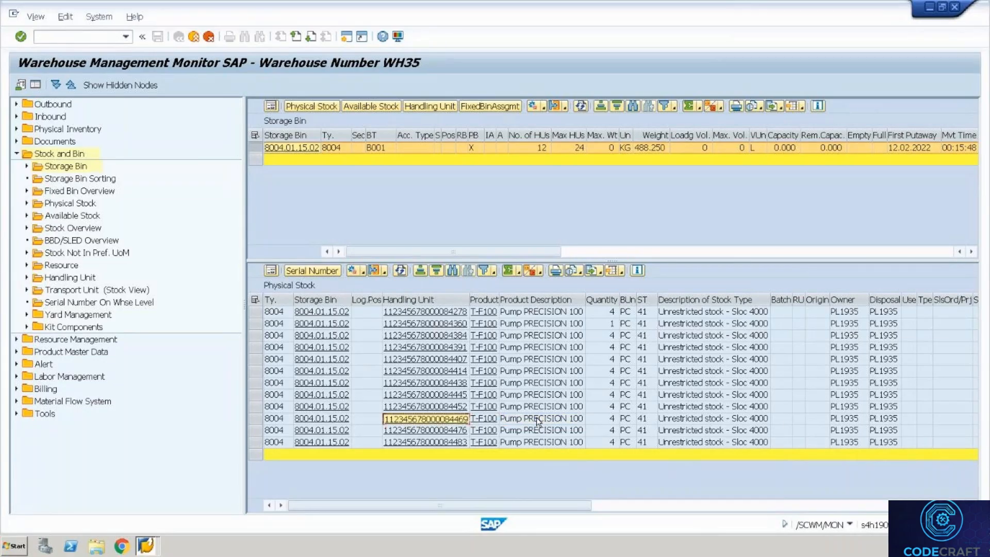
pyautogui.hotkey('alt', 'Tab')
pyautogui.hotkey('ctrl', 'v')
# Confirm the source HU, verify product T-F100 and enter pick quantity 4.
pyautogui.press('Return')
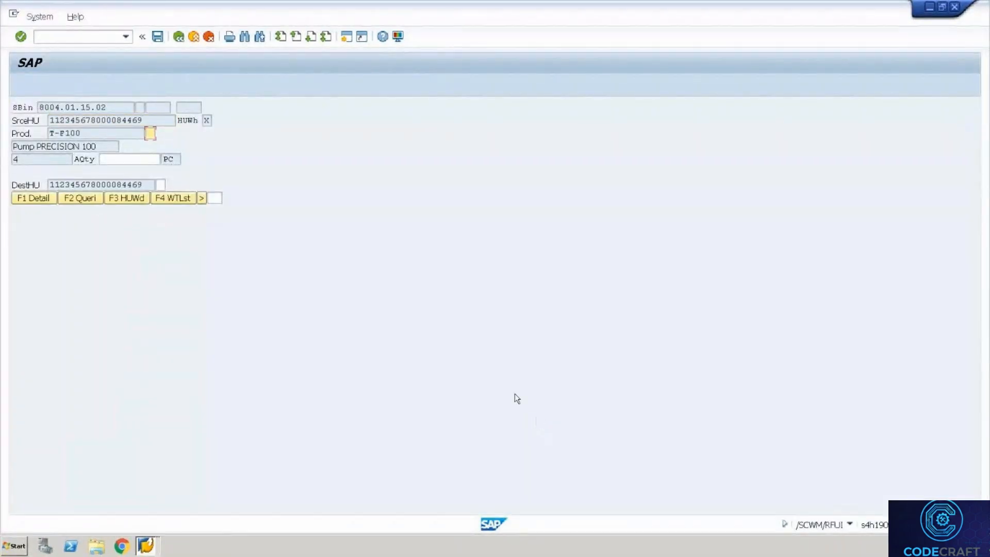
pyautogui.moveTo(84, 134); pyautogui.dragTo(52, 133)
pyautogui.hotkey('ctrl', 'c')
pyautogui.press('Tab')
pyautogui.hotkey('ctrl', 'v')
pyautogui.press('Return')
pyautogui.write('4')
pyautogui.press('Return')
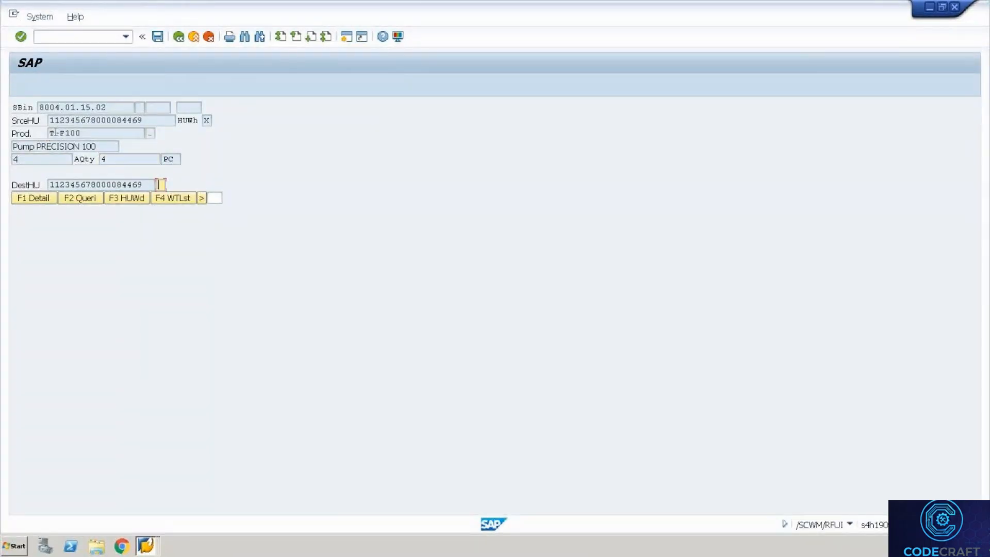
pyautogui.moveTo(144, 184); pyautogui.dragTo(29, 172)
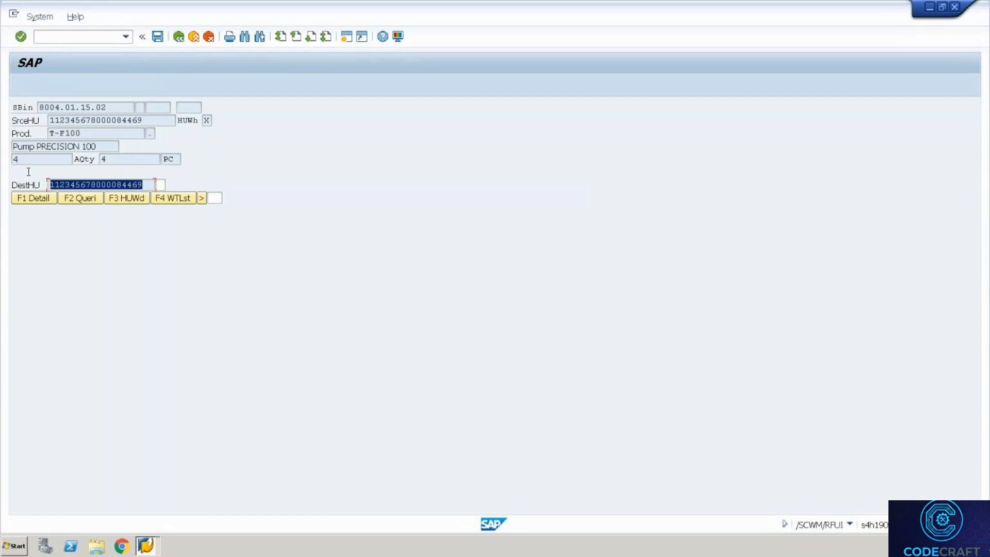
pyautogui.press('Tab')
pyautogui.hotkey('ctrl', 'v')
pyautogui.press('Return')
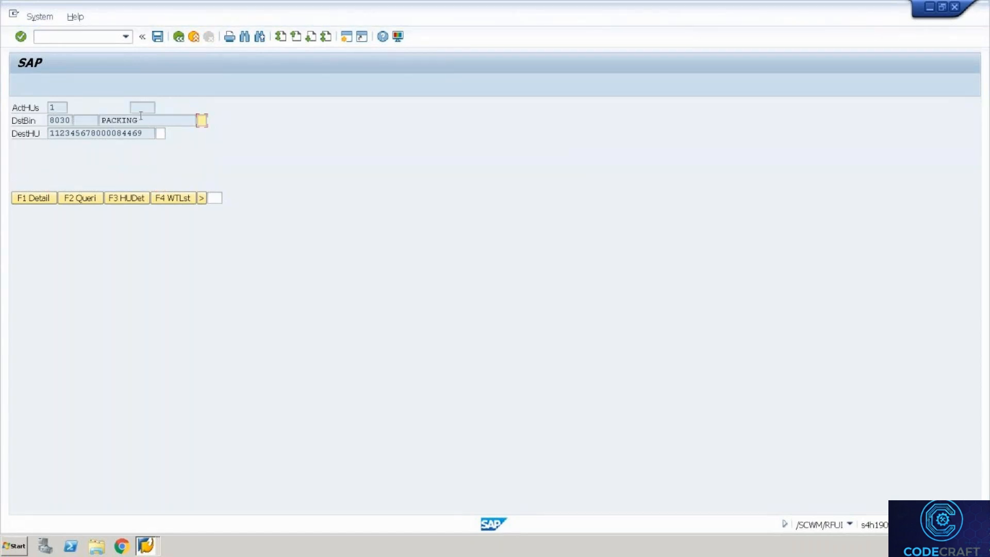
pyautogui.moveTo(107, 115); pyautogui.dragTo(92, 114)
pyautogui.hotkey('ctrl', 'c')
pyautogui.press('Tab')
pyautogui.hotkey('ctrl', 'v')
pyautogui.press('Return')
# Verify the destination HU again to drop it at PACKING and finish the order.
pyautogui.moveTo(143, 133); pyautogui.dragTo(24, 143)
pyautogui.hotkey('ctrl', 'c')
pyautogui.press('Tab')
pyautogui.hotkey('ctrl', 'v')
pyautogui.press('Return')
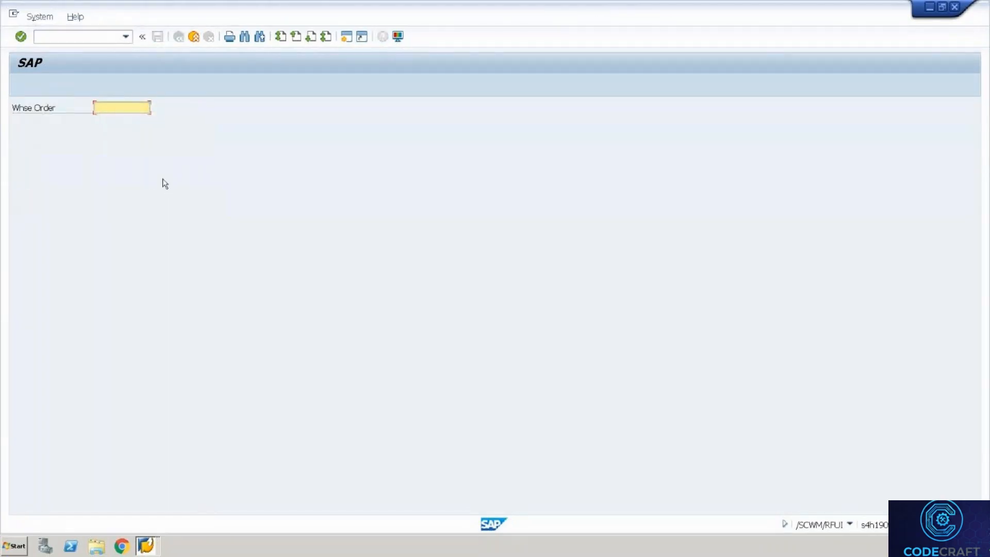
# Open the packing work center with /n/scwm/pack.
pyautogui.hotkey('alt', 'Tab')
pyautogui.hotkey('alt', 'Tab')
pyautogui.hotkey('alt', 'Tab')
pyautogui.hotkey('alt', 'Tab')
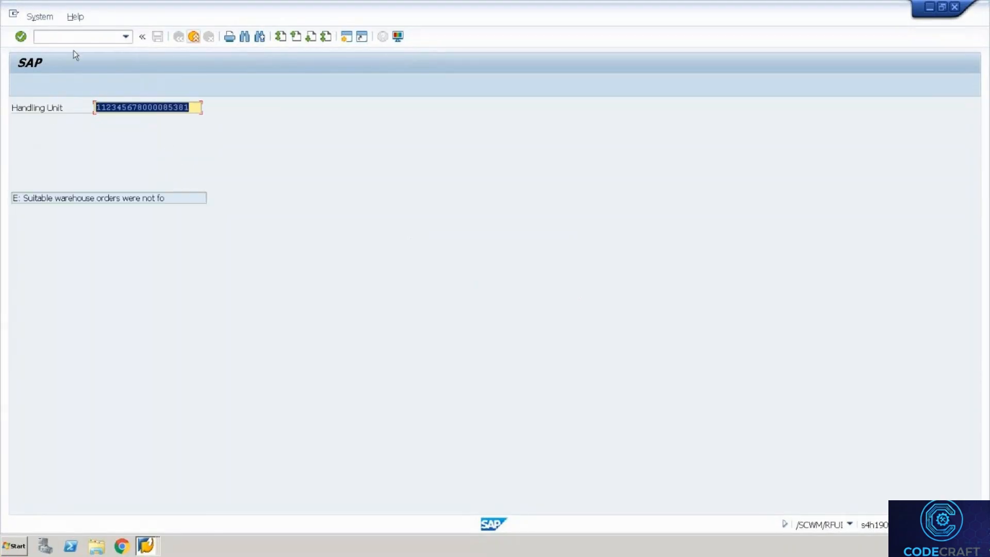
pyautogui.click(69, 42)
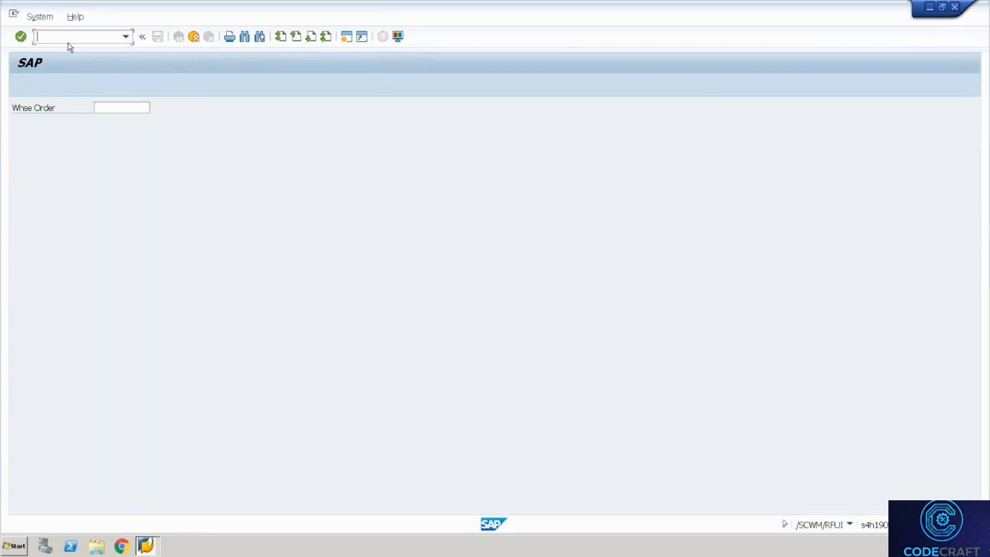
pyautogui.write('/n/scwm/pack')
pyautogui.press('Return')
# Open packing work center VERP.
pyautogui.click(199, 134)
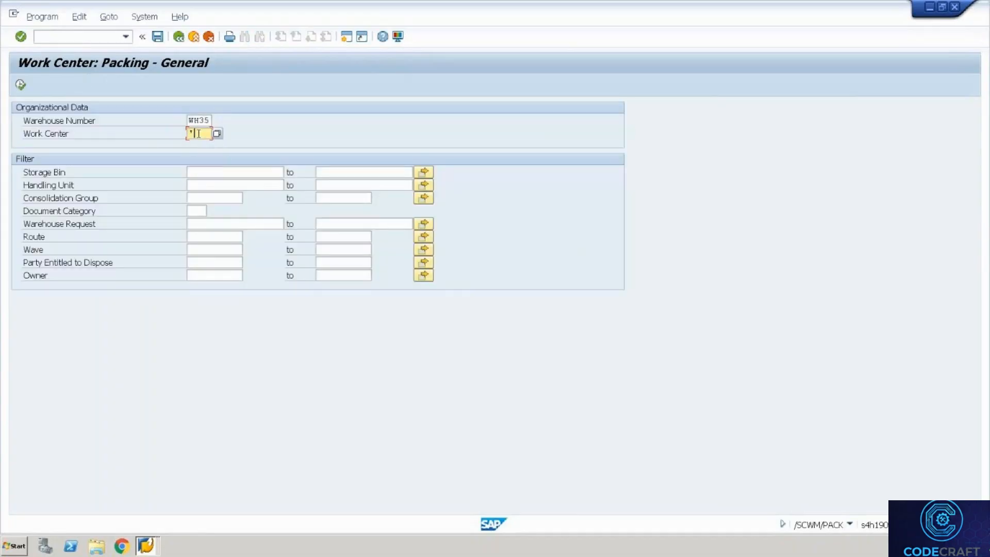
pyautogui.press('BackSpace')
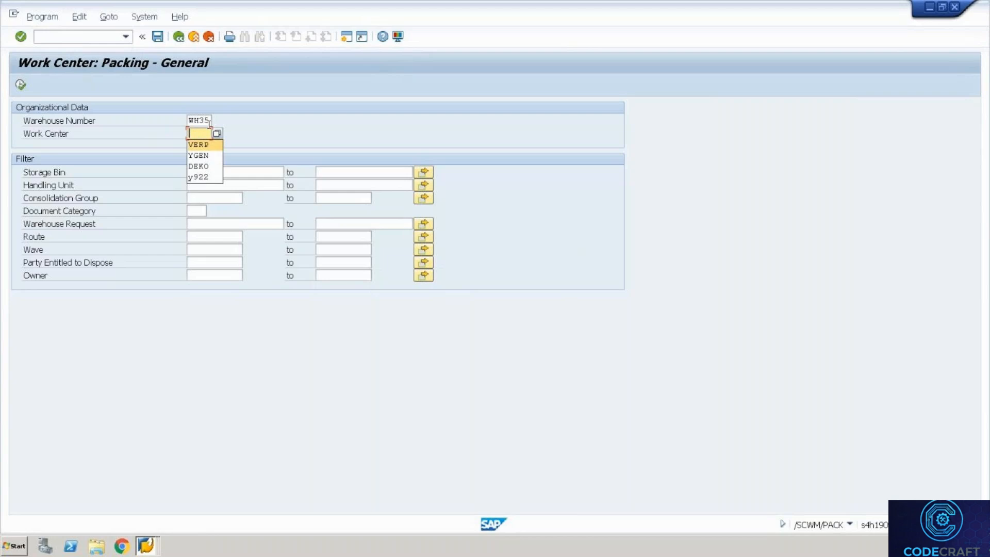
pyautogui.press('Return')
pyautogui.click(20, 85)
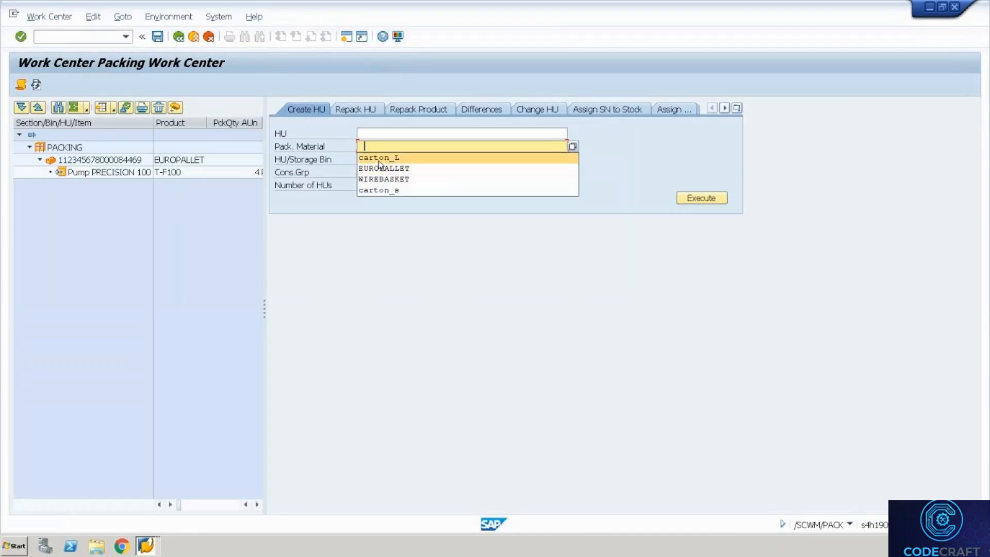
# Create a CARTON_L HU, pack the EUROPALLET HU into it and open its details.
pyautogui.click(378, 160)
pyautogui.click(697, 201)
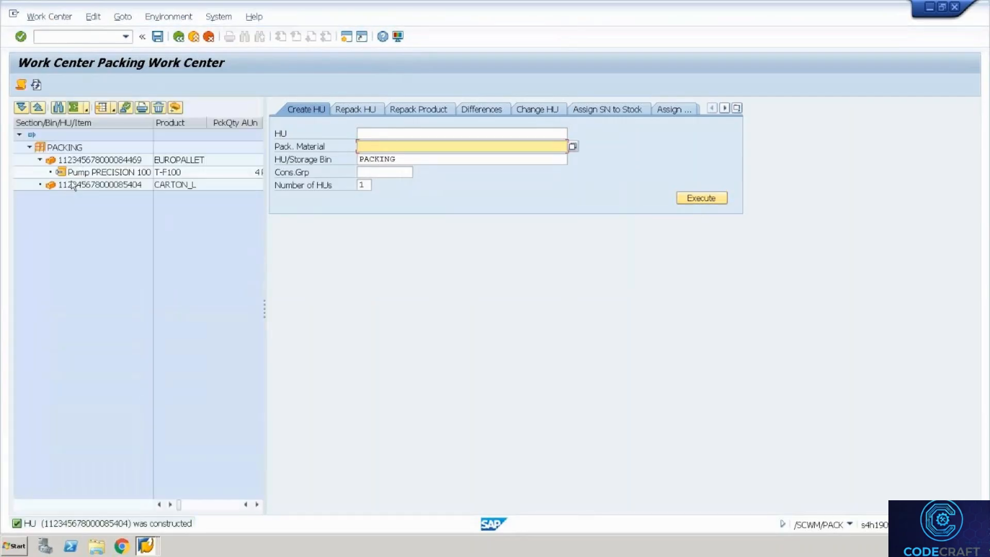
pyautogui.moveTo(80, 160); pyautogui.dragTo(73, 181)
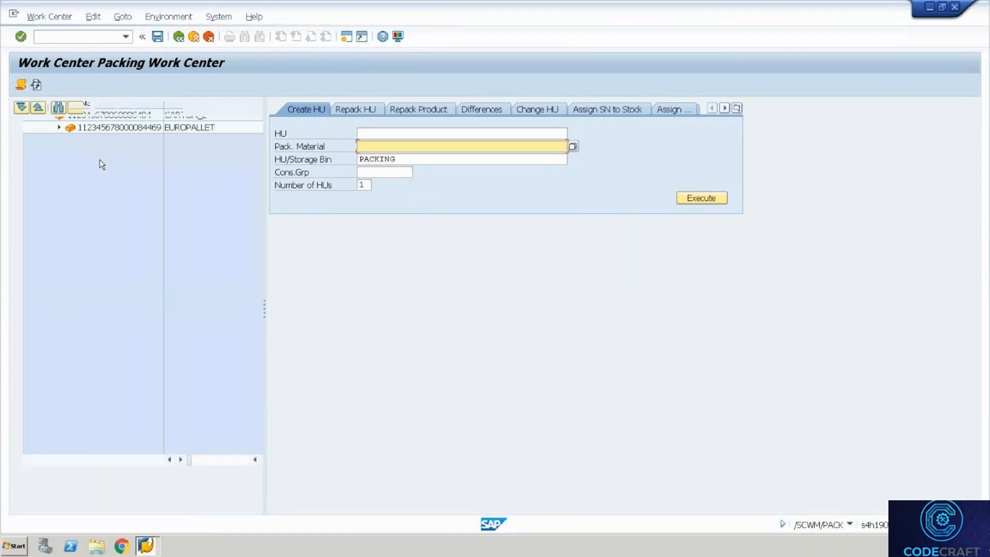
pyautogui.click(100, 160)
pyautogui.click(124, 107)
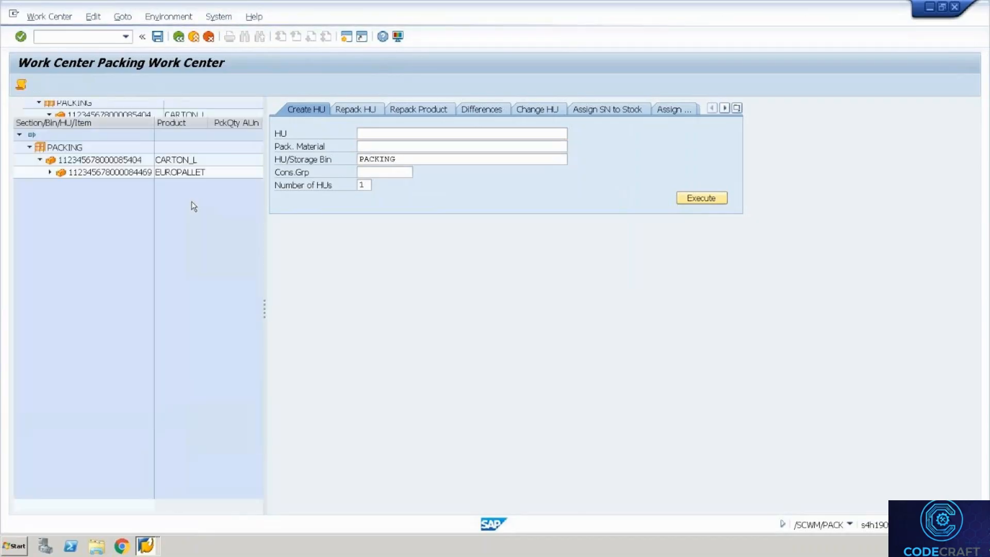
pyautogui.click(120, 160)
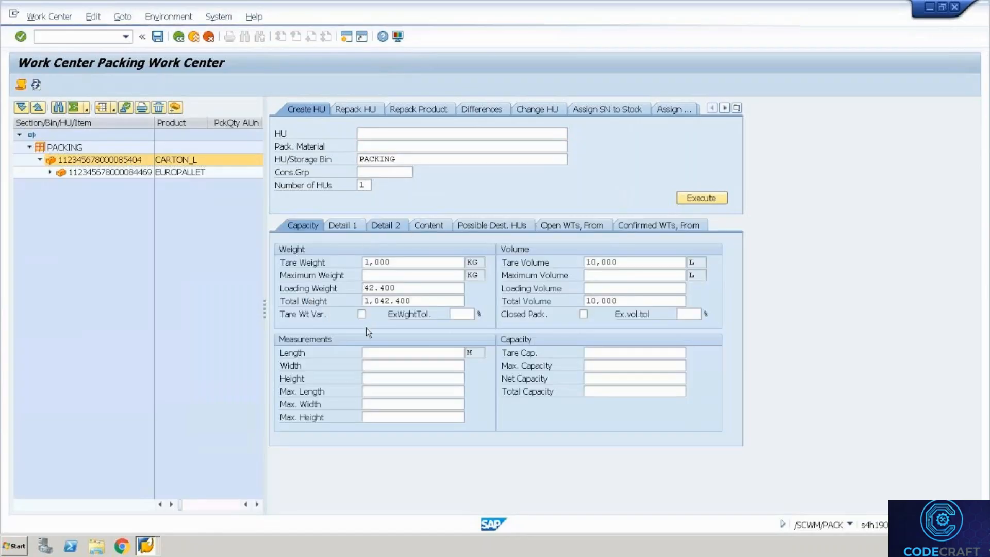
pyautogui.click(449, 249)
pyautogui.moveTo(454, 249); pyautogui.dragTo(303, 255)
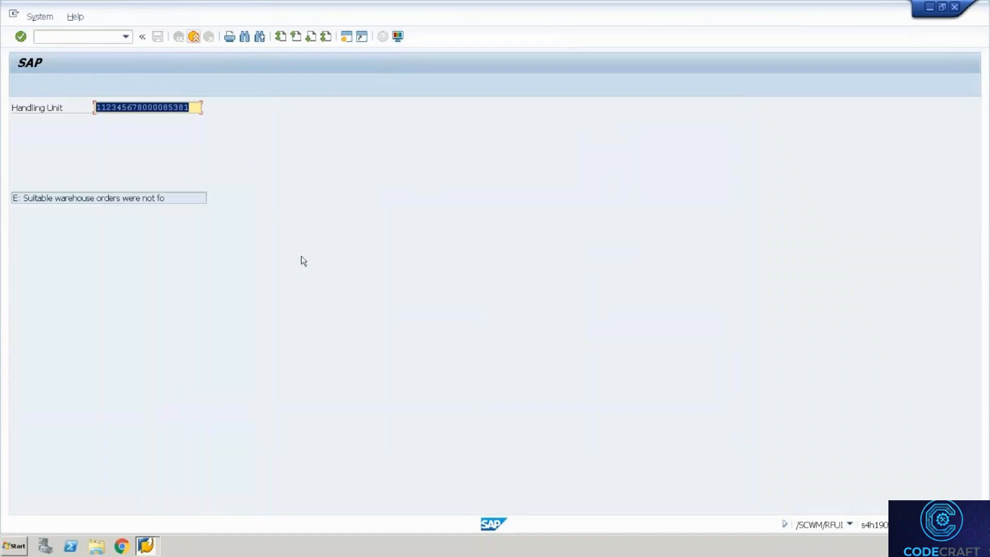
pyautogui.hotkey('ctrl', 'v')
pyautogui.press('Return')
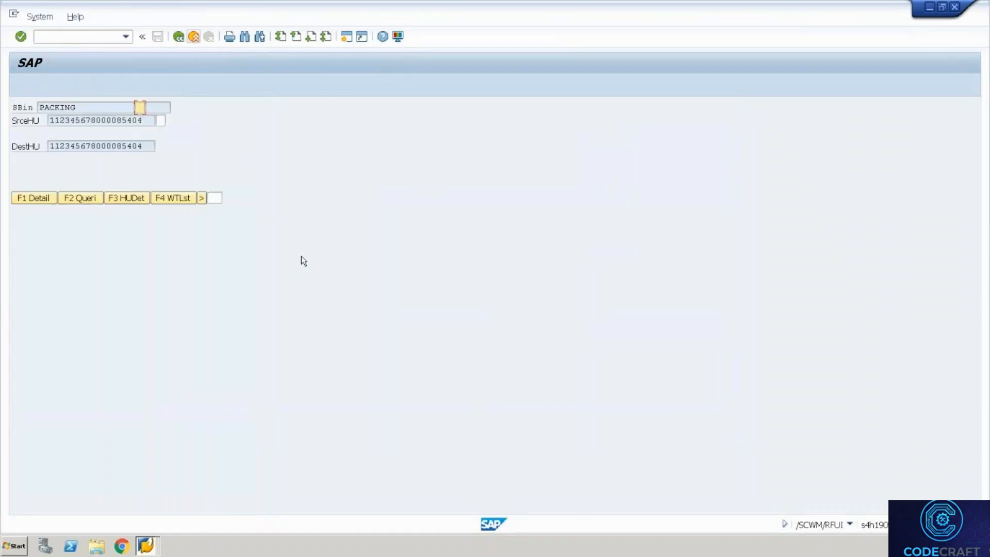
pyautogui.moveTo(77, 105); pyautogui.dragTo(25, 96)
pyautogui.click(34, 95)
pyautogui.press('Tab')
pyautogui.press('Tab')
pyautogui.moveTo(148, 119); pyautogui.dragTo(38, 107)
pyautogui.click(37, 108)
pyautogui.press('Tab')
pyautogui.press('Return')
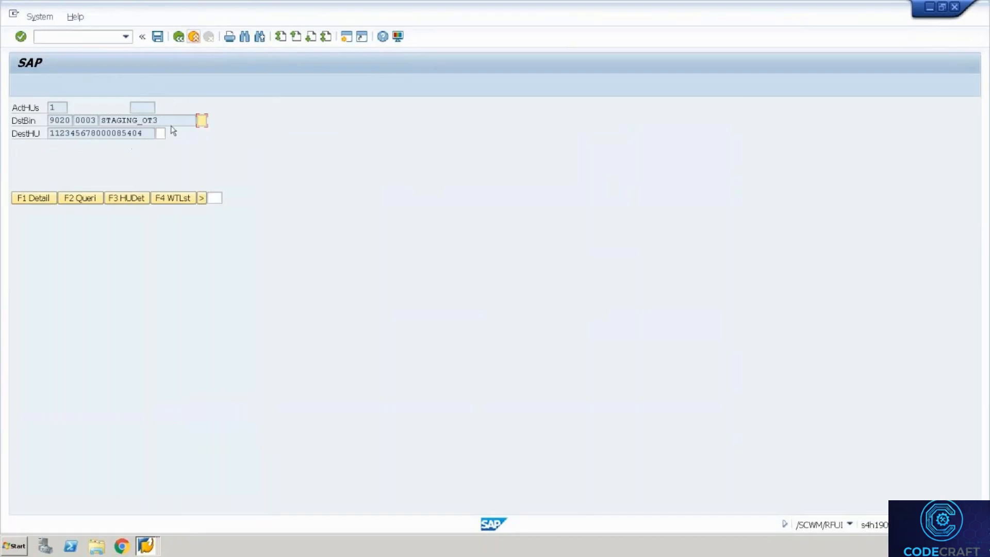
# Verify destination bin STAGING_OT3 and the destination HU, then confirm the move.
pyautogui.moveTo(156, 120); pyautogui.dragTo(94, 106)
pyautogui.click(94, 106)
pyautogui.press('Tab')
pyautogui.click(140, 133)
pyautogui.hotkey('ctrl', 'a')
pyautogui.hotkey('ctrl', 'c')
pyautogui.press('Tab')
pyautogui.hotkey('ctrl', 'v')
pyautogui.press('Return')
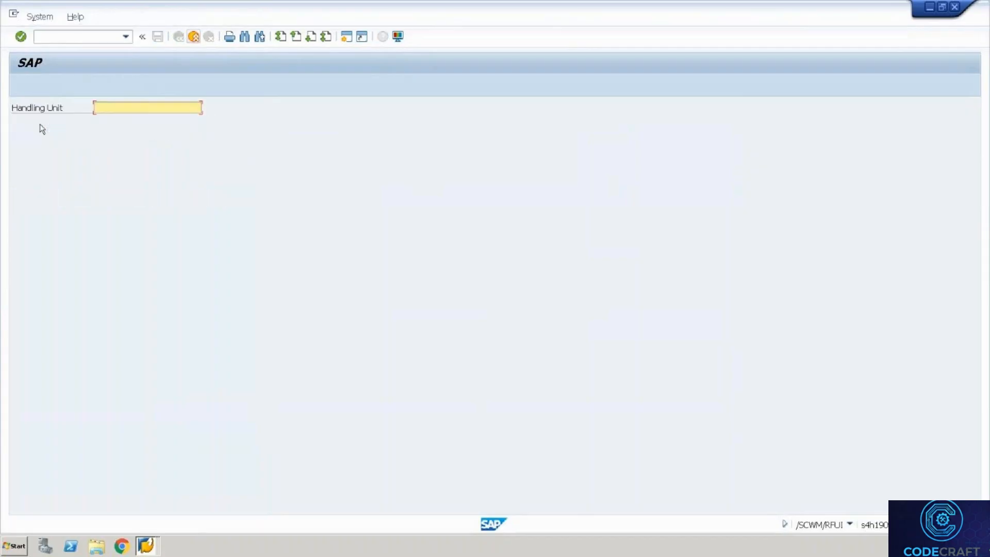
pyautogui.click(148, 545)
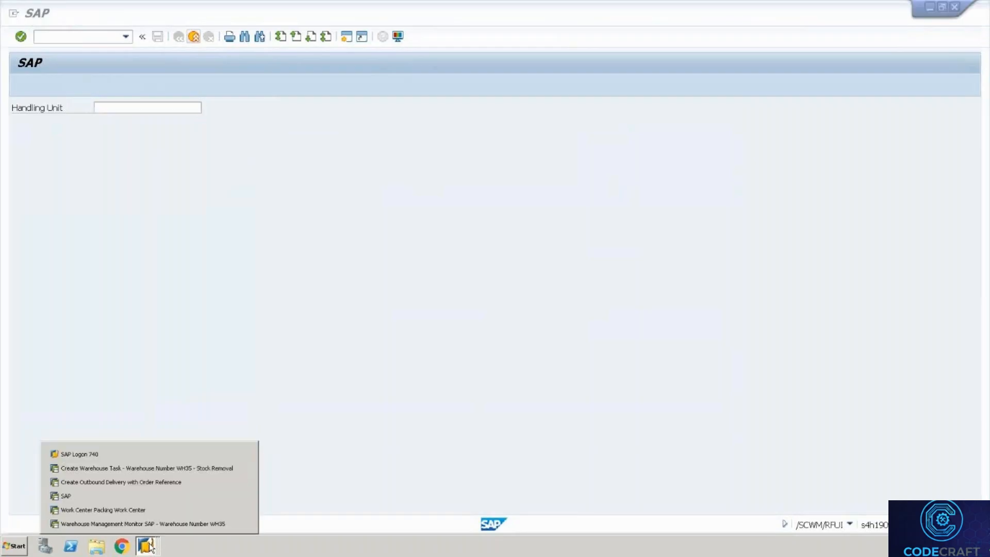
# Close Create Outbound Delivery and switch to the WH35 Warehouse Management Monitor.
pyautogui.click(136, 487)
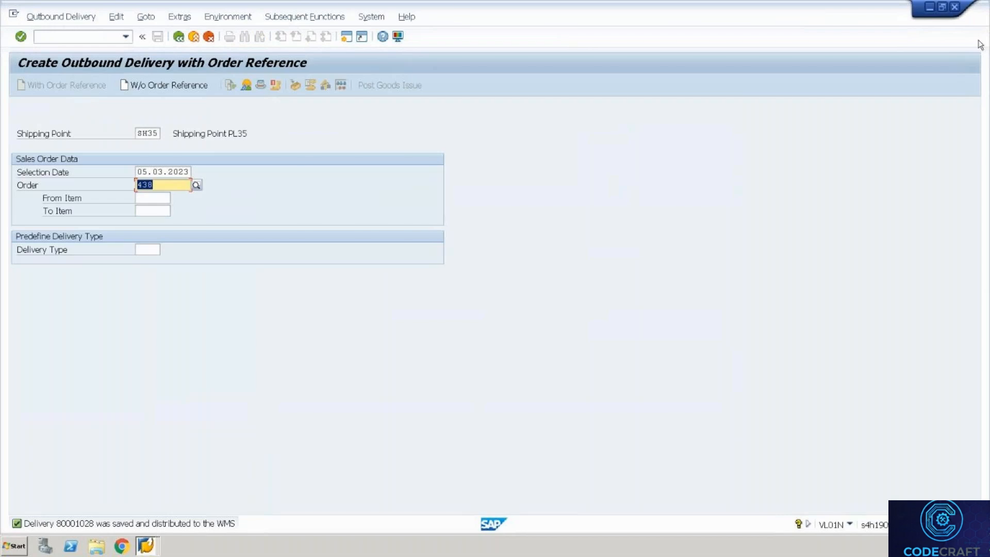
pyautogui.click(954, 7)
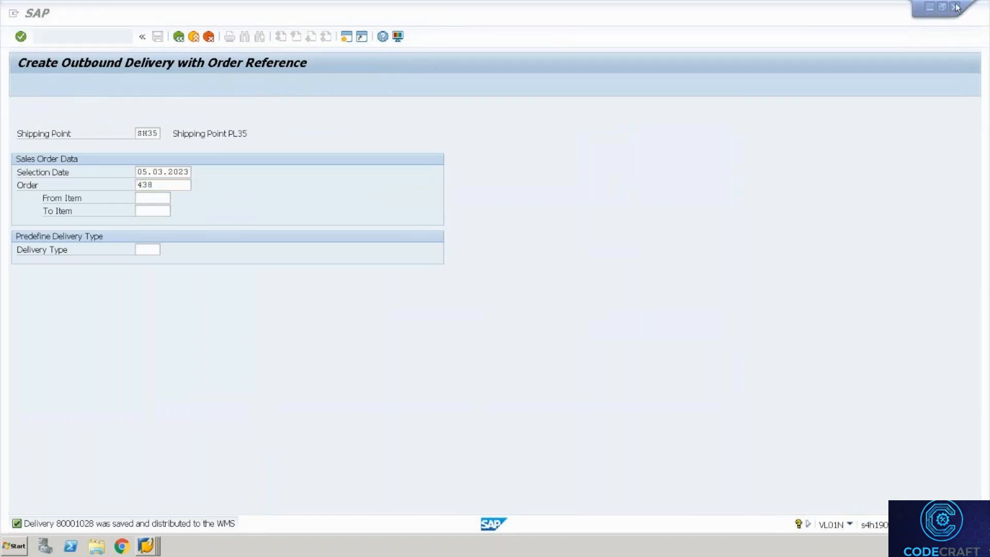
pyautogui.click(148, 544)
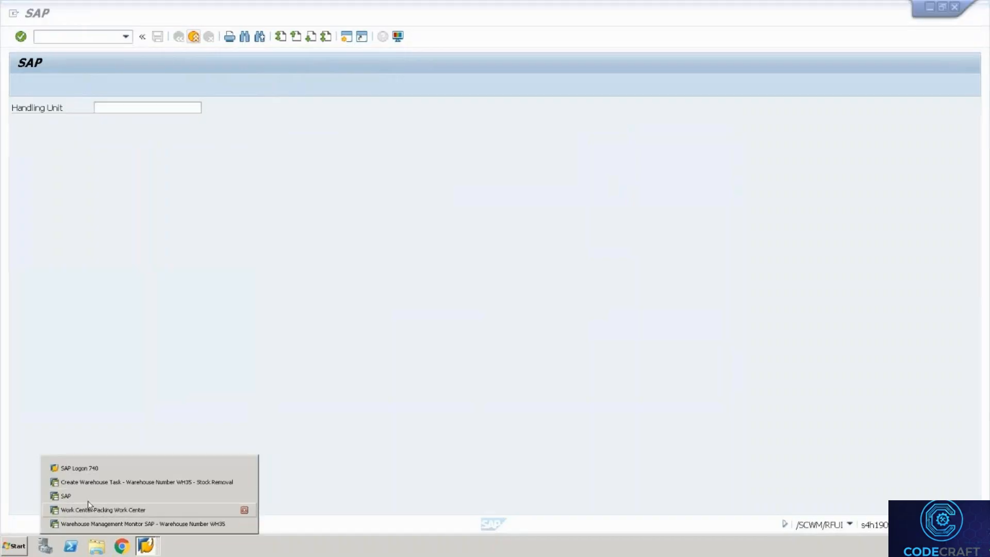
pyautogui.click(88, 524)
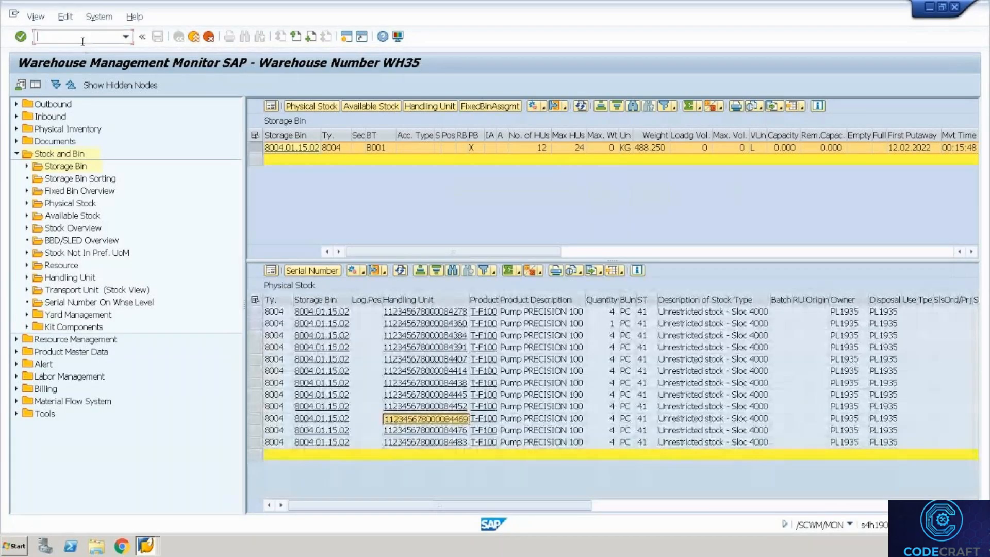
# Create an outbound TU with means of transport 0001 and packaging material EWMS4-TRUCK00.
pyautogui.write('/o/scwm/tu')
pyautogui.press('Return')
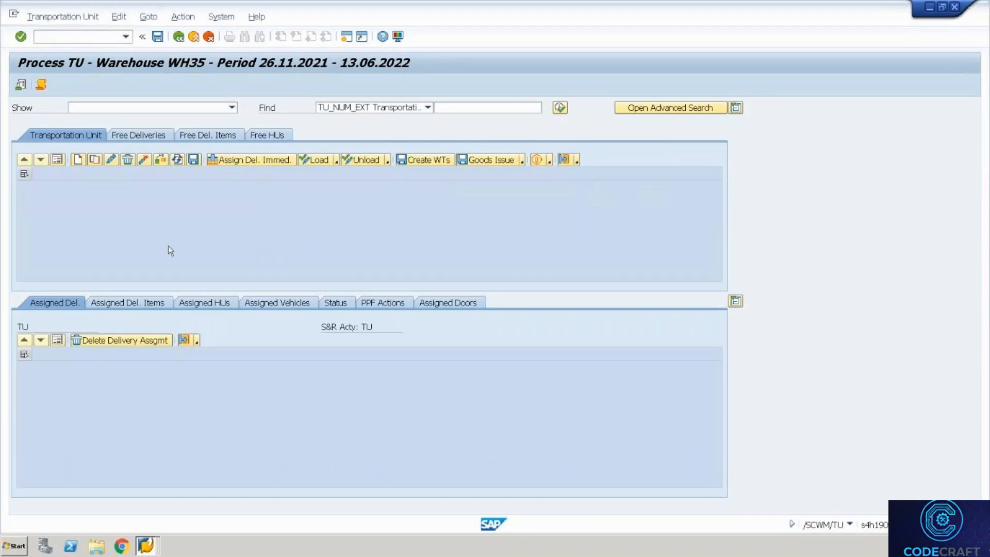
pyautogui.click(225, 187)
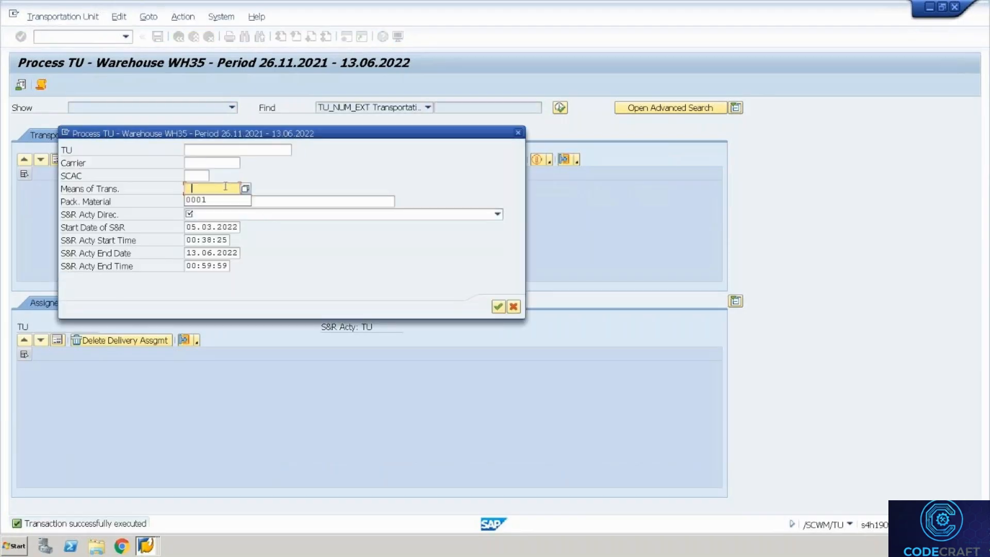
pyautogui.press('Down')
pyautogui.press('Tab')
pyautogui.press('Down')
pyautogui.press('Tab')
pyautogui.click(234, 211)
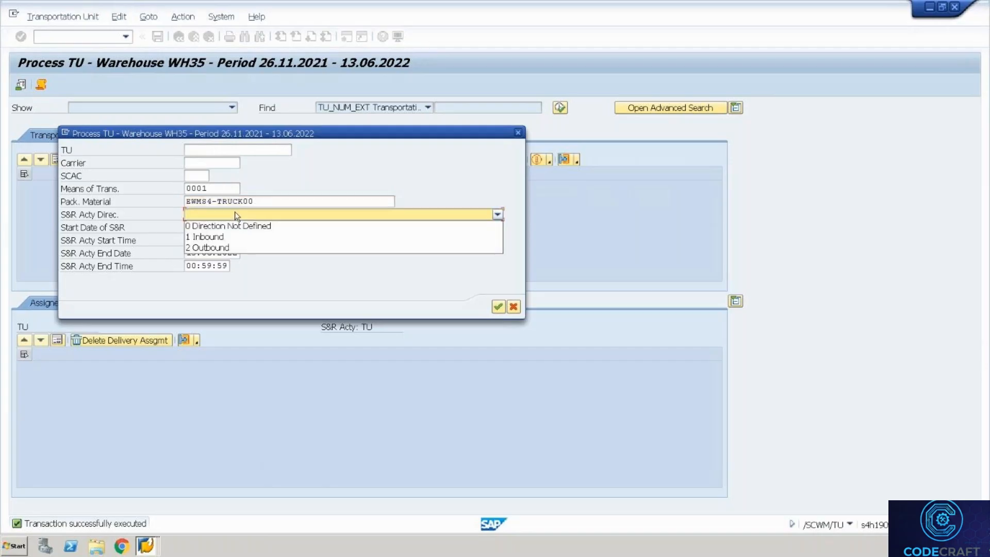
pyautogui.click(207, 246)
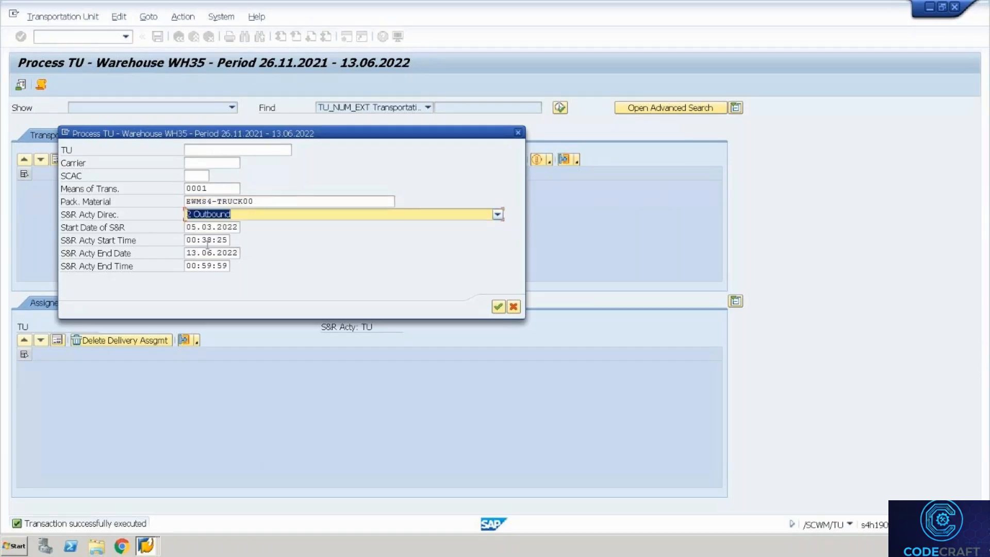
pyautogui.press('Return')
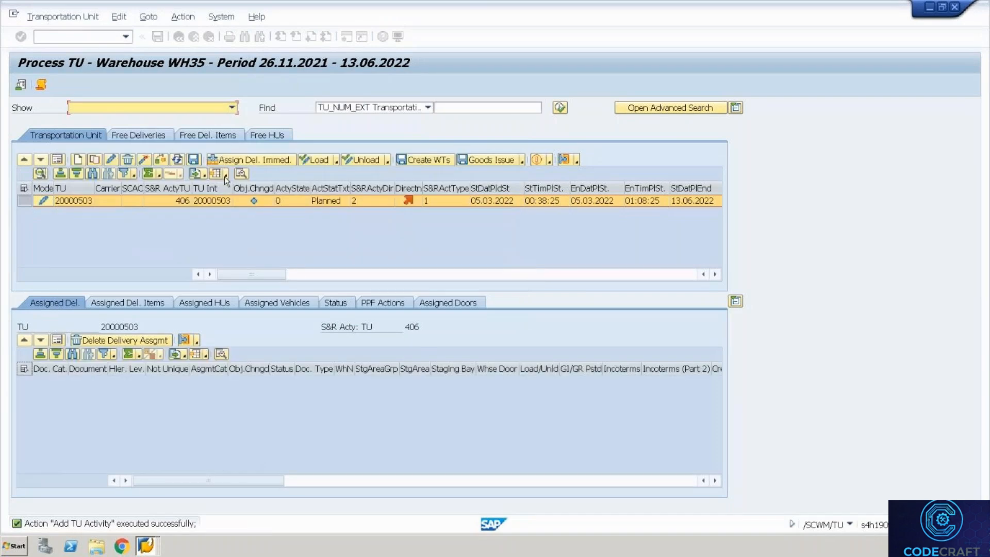
# Assign delivery 80001028 to the new TU immediately.
pyautogui.click(257, 159)
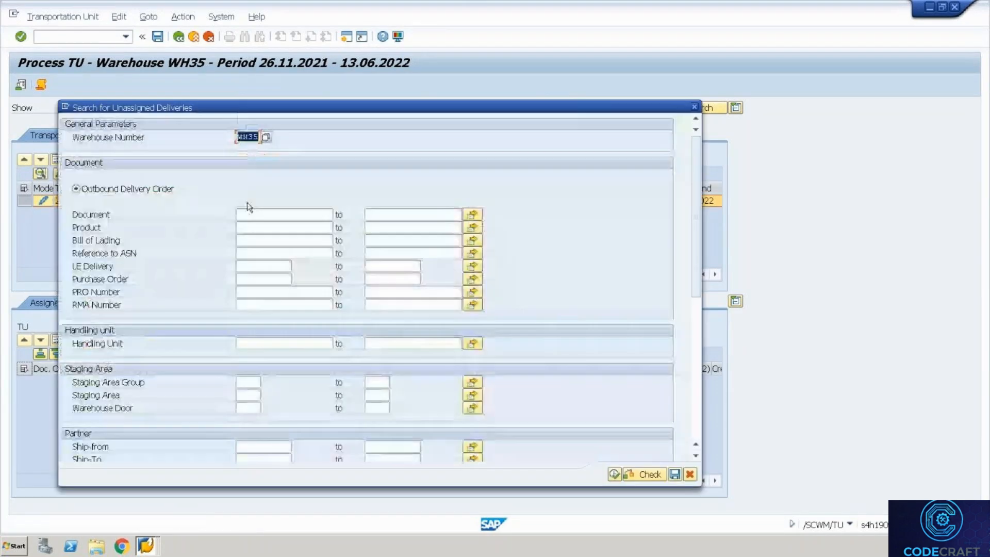
pyautogui.click(284, 211)
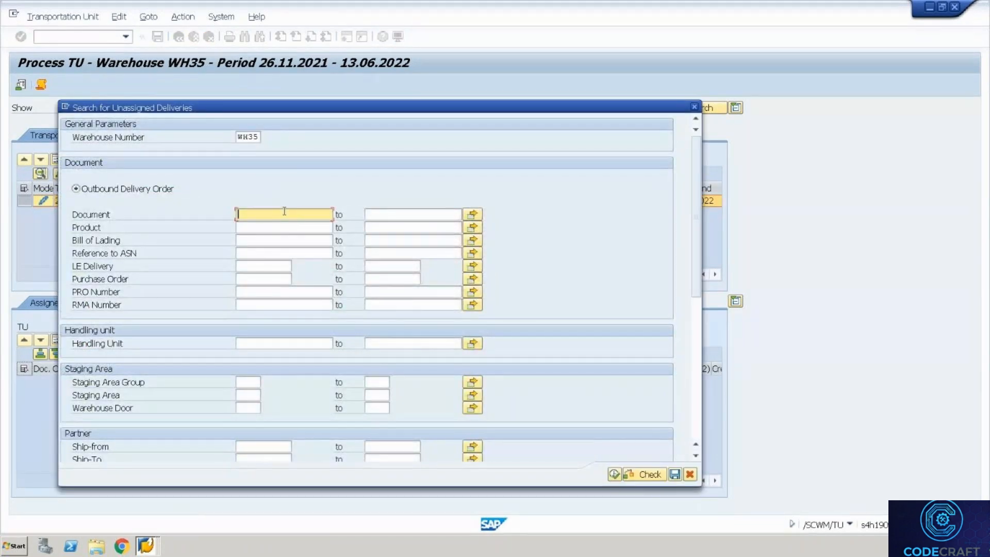
pyautogui.press('Down')
pyautogui.press('Return')
pyautogui.press('BackSpace')
pyautogui.press('BackSpace')
pyautogui.write('28')
pyautogui.click(616, 473)
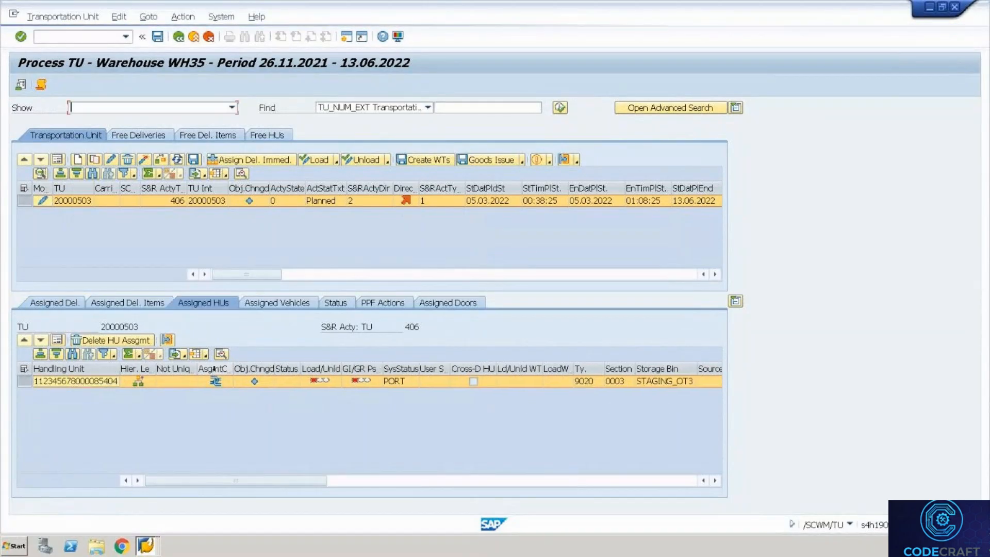
# Save TU 20000503 and register its arrival at the checkpoint.
pyautogui.hotkey('ctrl', 's')
pyautogui.click(174, 17)
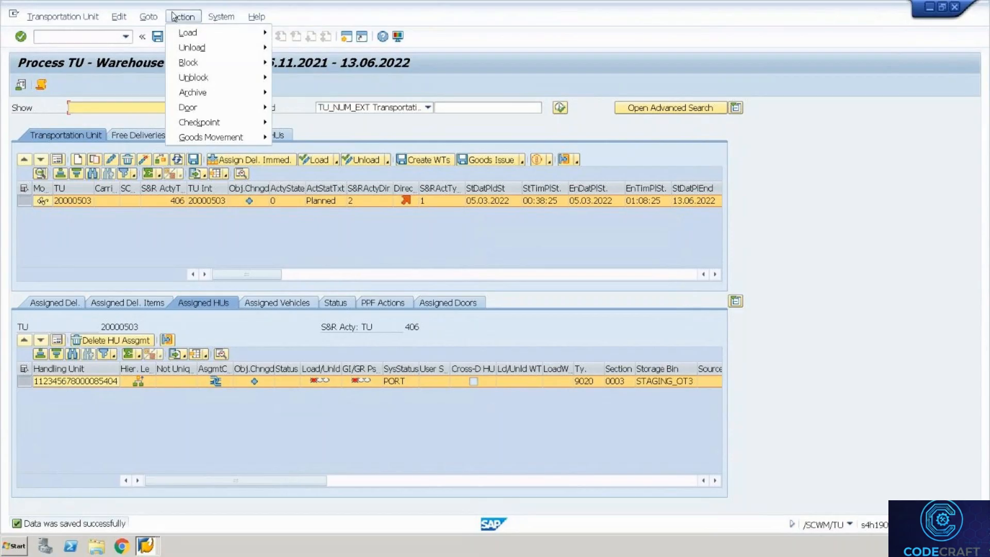
pyautogui.moveTo(210, 121)
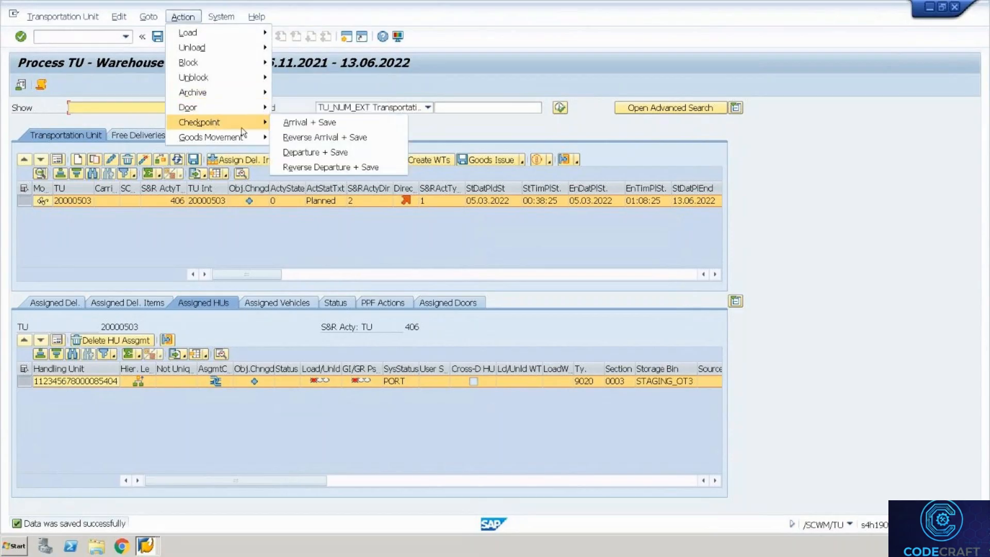
pyautogui.click(302, 124)
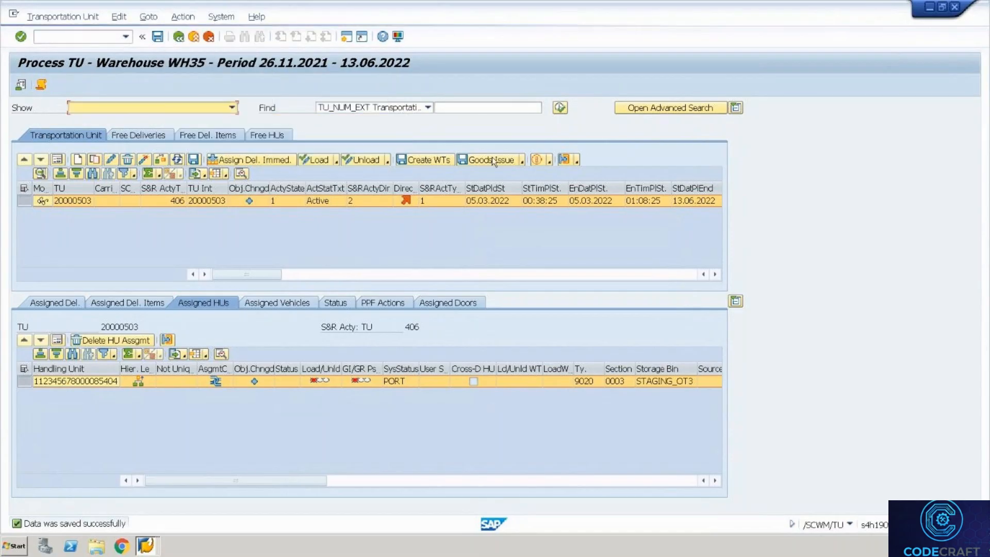
# Create and save a yard task moving TU 20000503 to door DRO3, then go back.
pyautogui.click(575, 162)
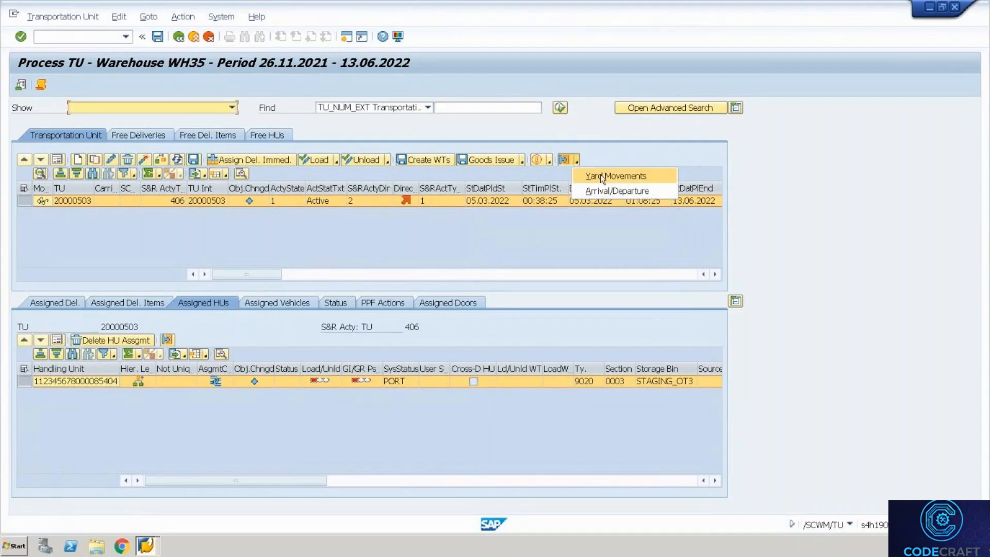
pyautogui.click(600, 174)
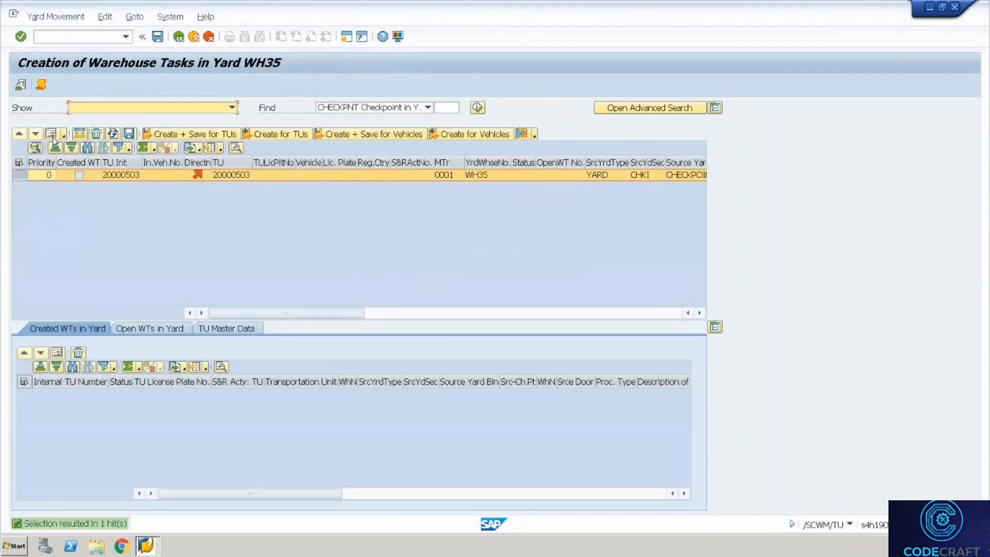
pyautogui.click(51, 134)
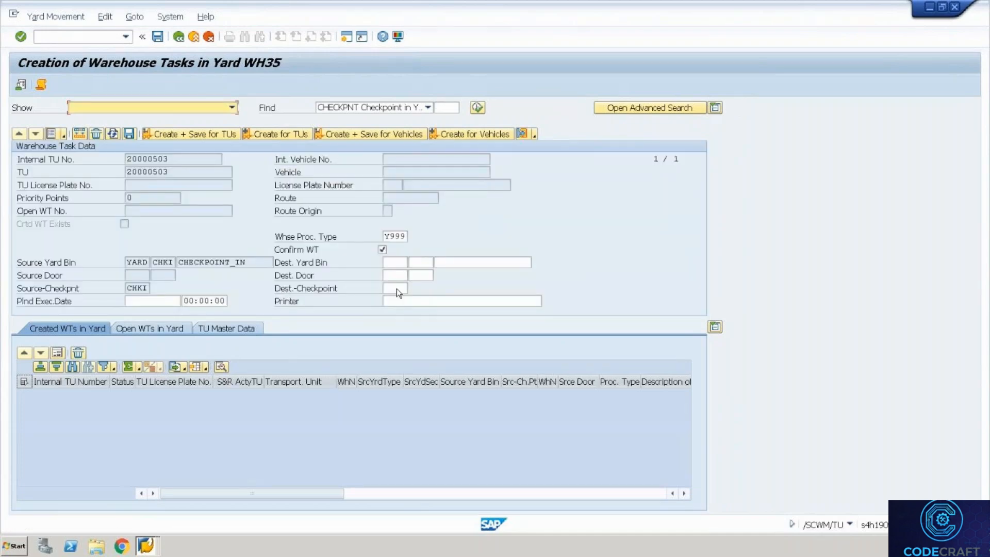
pyautogui.click(420, 275)
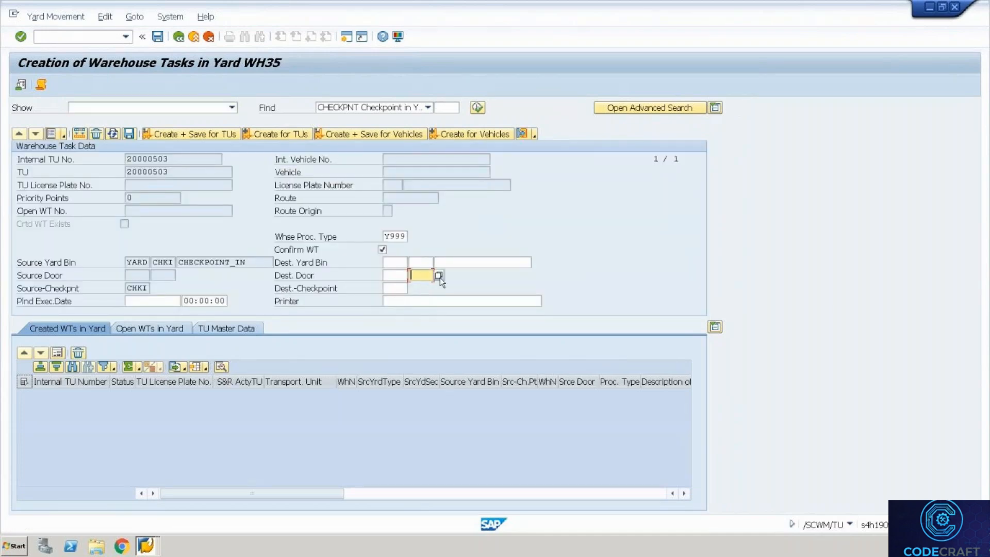
pyautogui.click(441, 278)
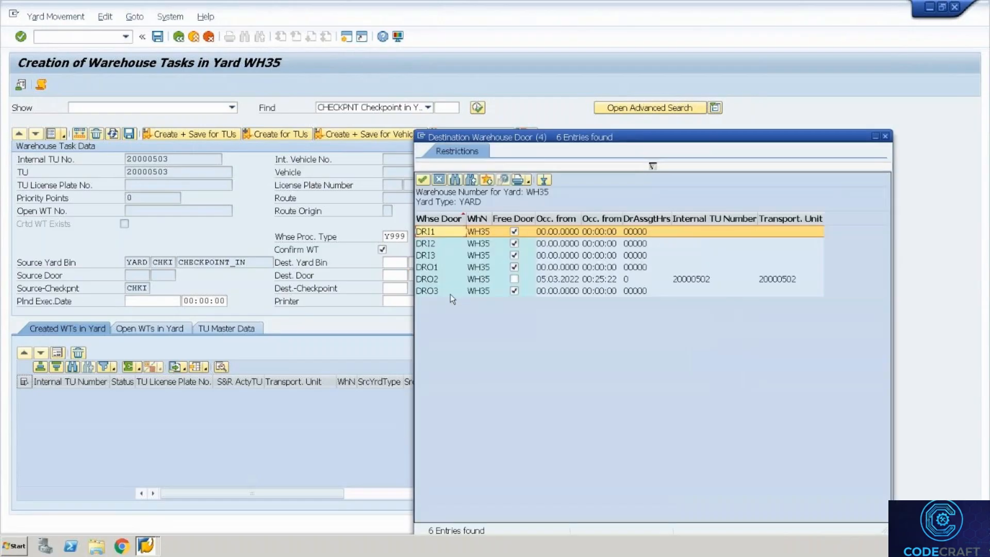
pyautogui.doubleClick(450, 291)
pyautogui.click(217, 136)
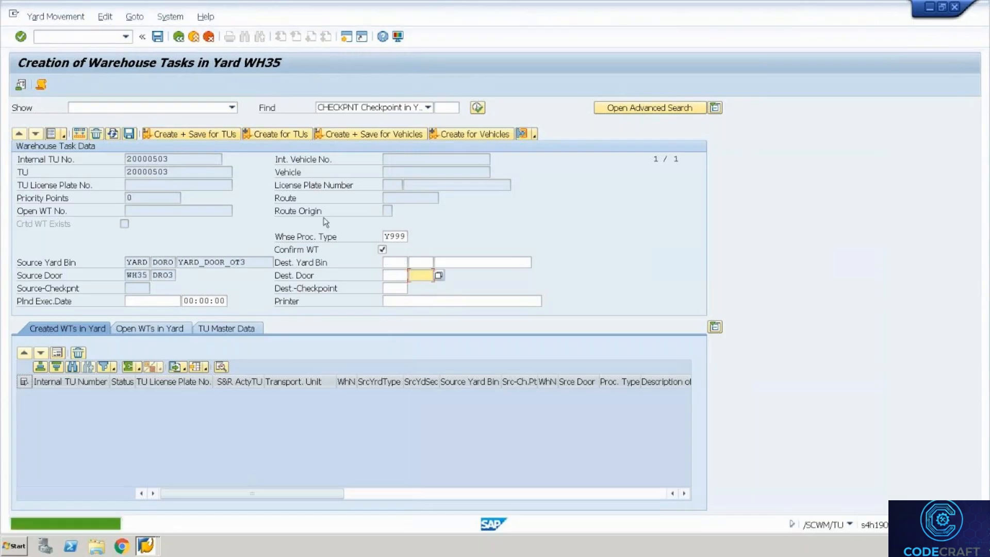
pyautogui.click(178, 37)
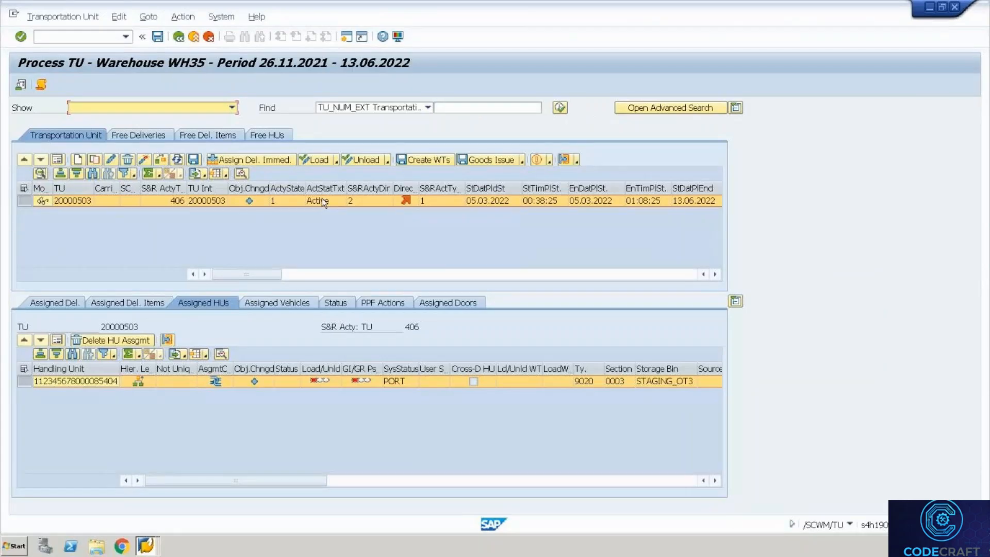
# Switch to the RF window and step back from HU entry to the WO/HU/WR selection menu.
pyautogui.hotkey('alt', 'Tab')
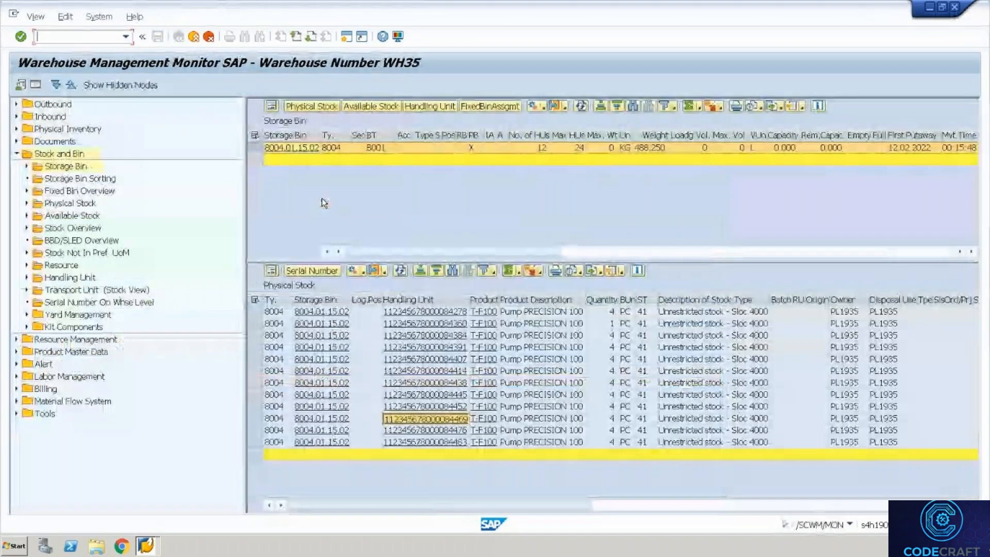
pyautogui.hotkey('alt', 'Tab')
pyautogui.hotkey('alt', 'Tab')
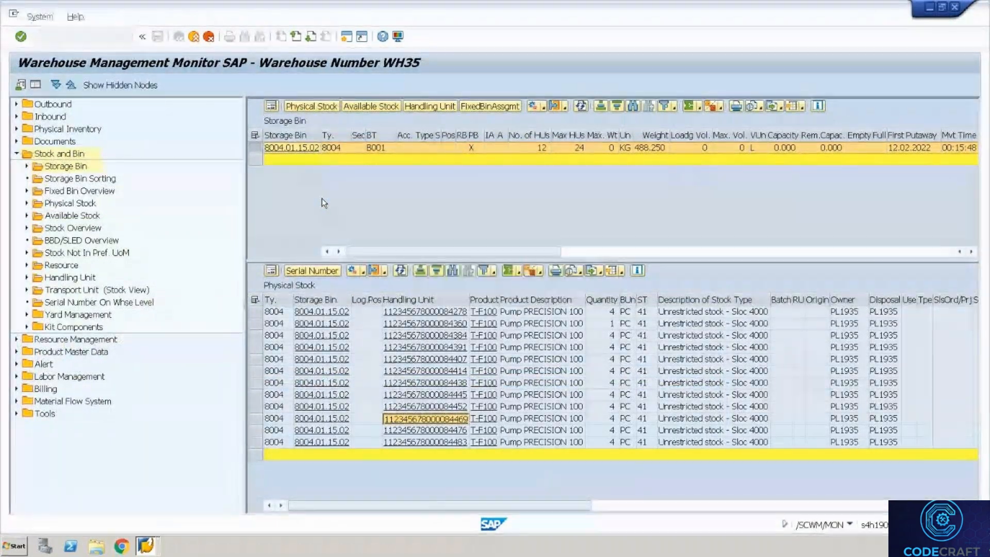
pyautogui.hotkey('alt', 'Tab')
pyautogui.hotkey('alt', 'Tab')
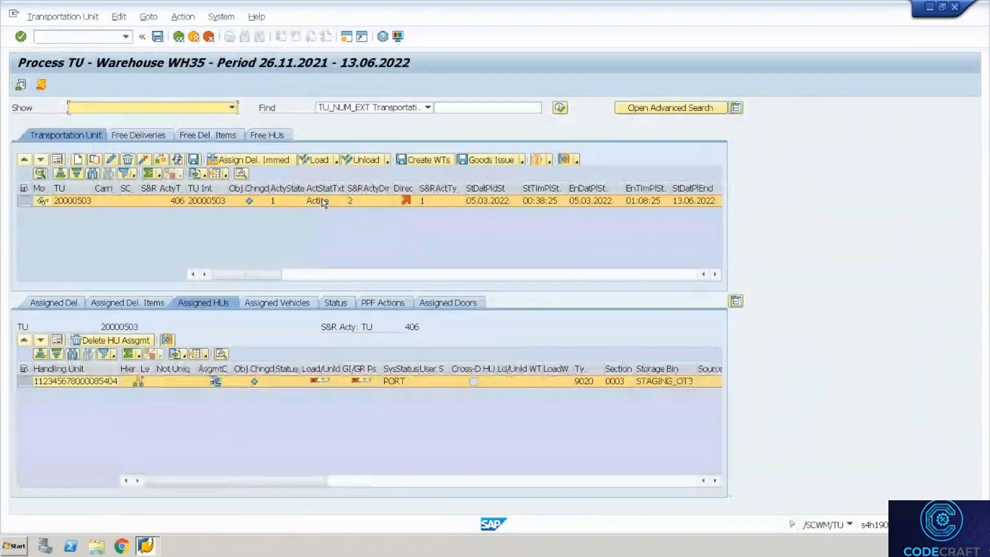
pyautogui.click(70, 384)
pyautogui.hotkey('alt', 'Tab')
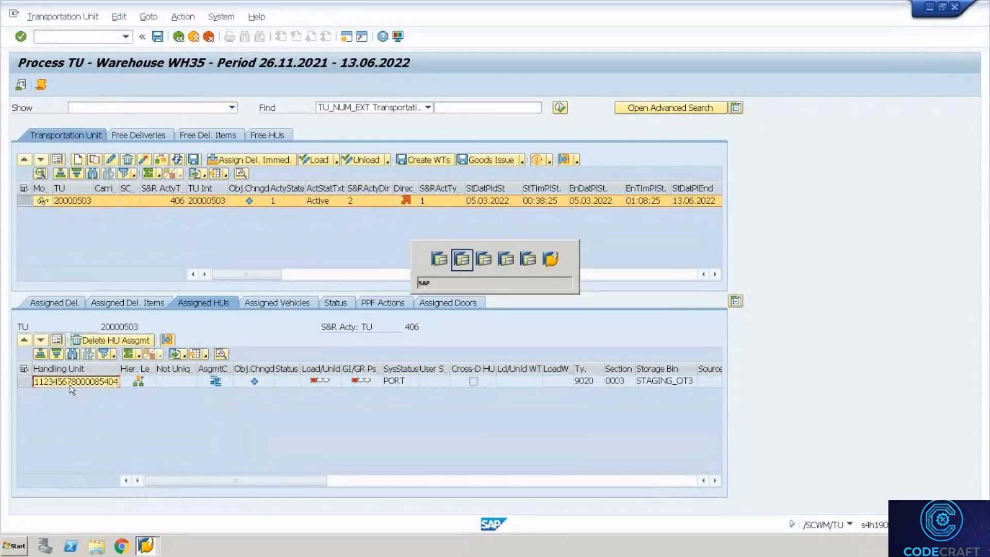
pyautogui.hotkey('alt', 'Tab')
pyautogui.hotkey('alt', 'Tab')
pyautogui.hotkey('alt', 'Tab')
pyautogui.hotkey('alt', 'Tab')
pyautogui.hotkey('alt', 'Tab')
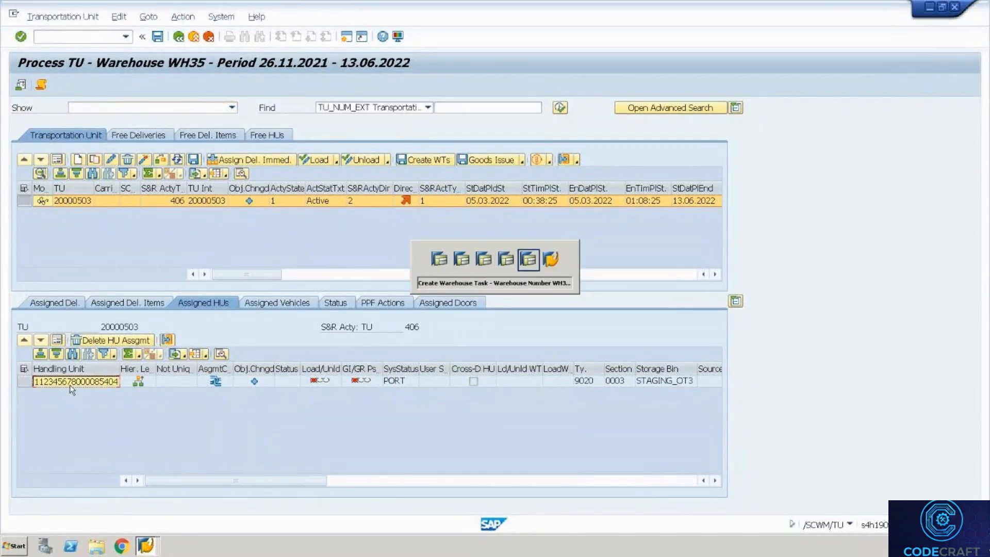
pyautogui.press('F7')
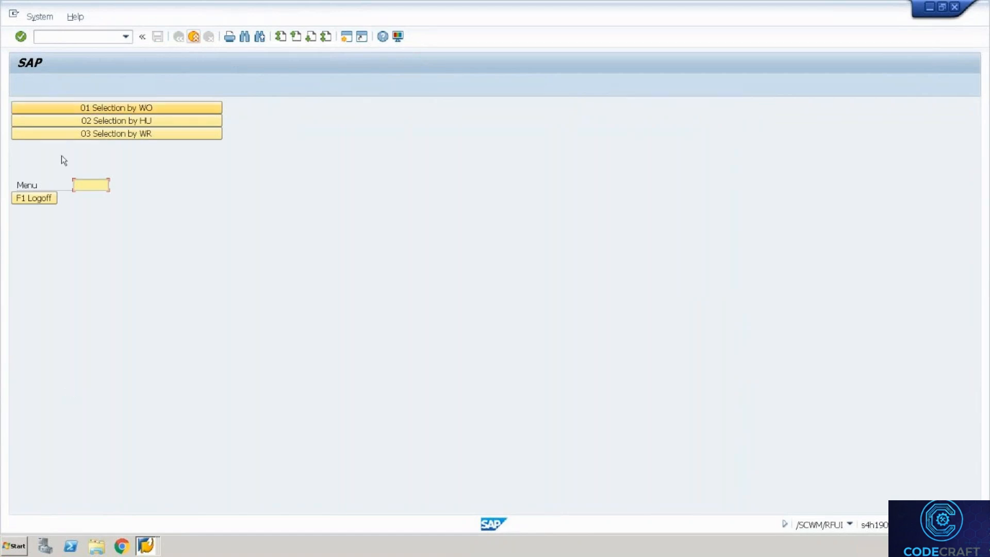
pyautogui.press('F7')
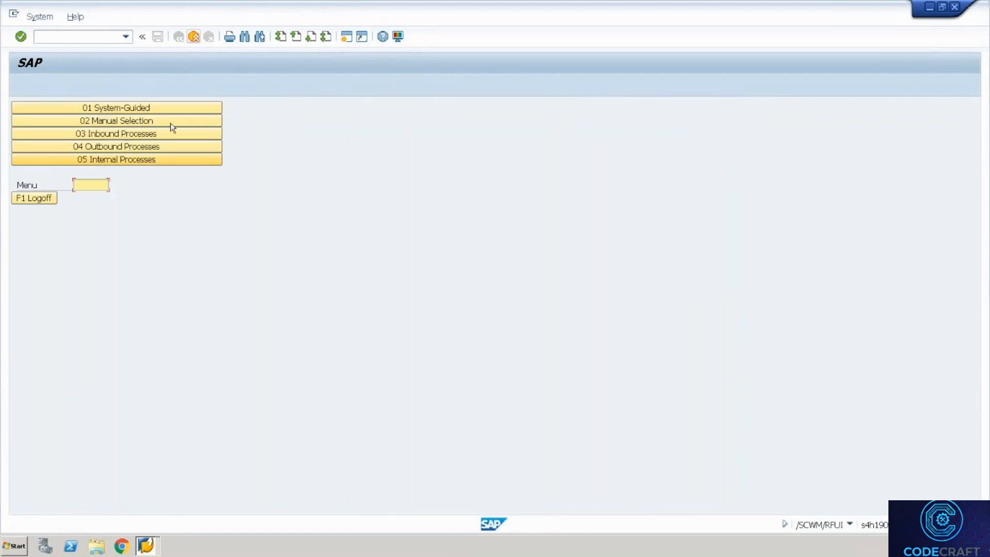
pyautogui.click(170, 147)
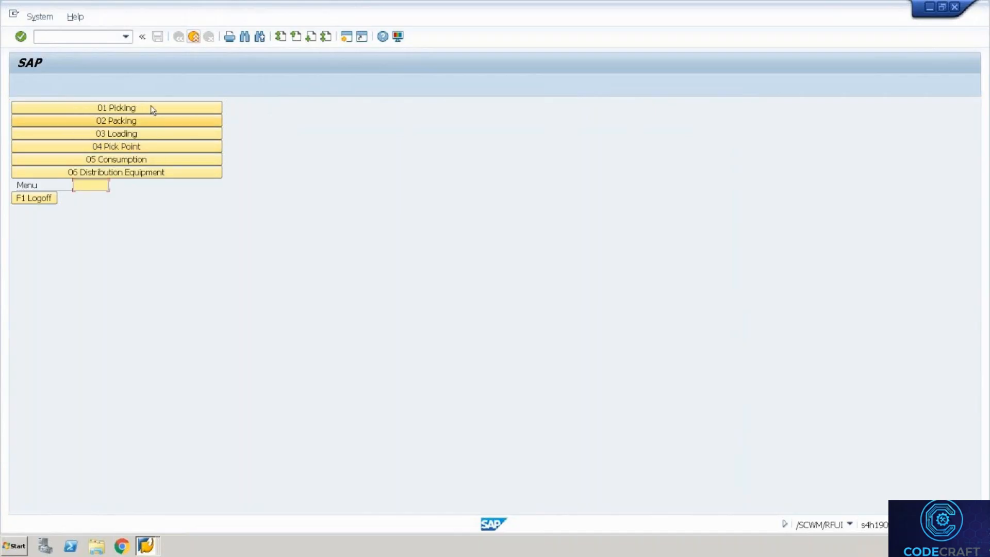
pyautogui.click(149, 134)
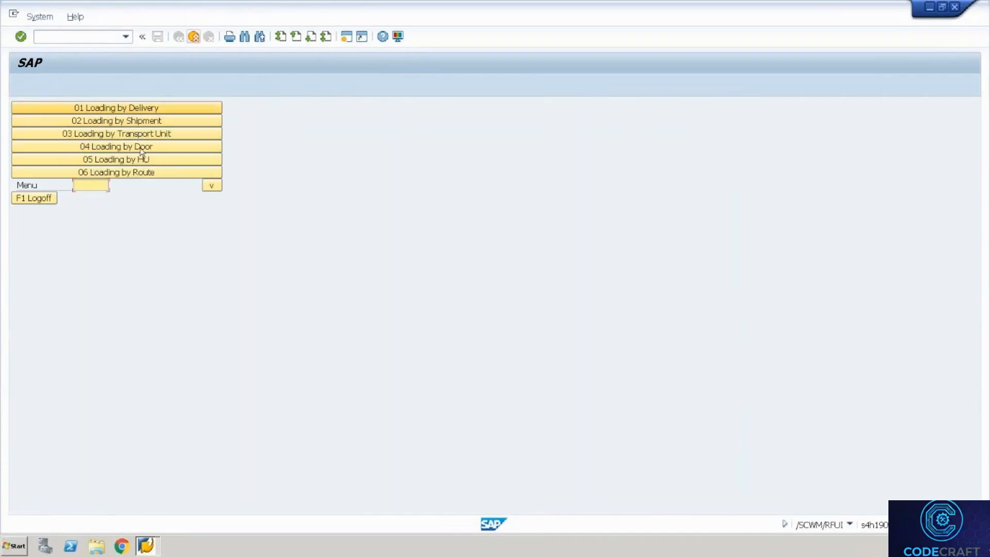
pyautogui.click(147, 159)
pyautogui.hotkey('ctrl', 'v')
pyautogui.press('Return')
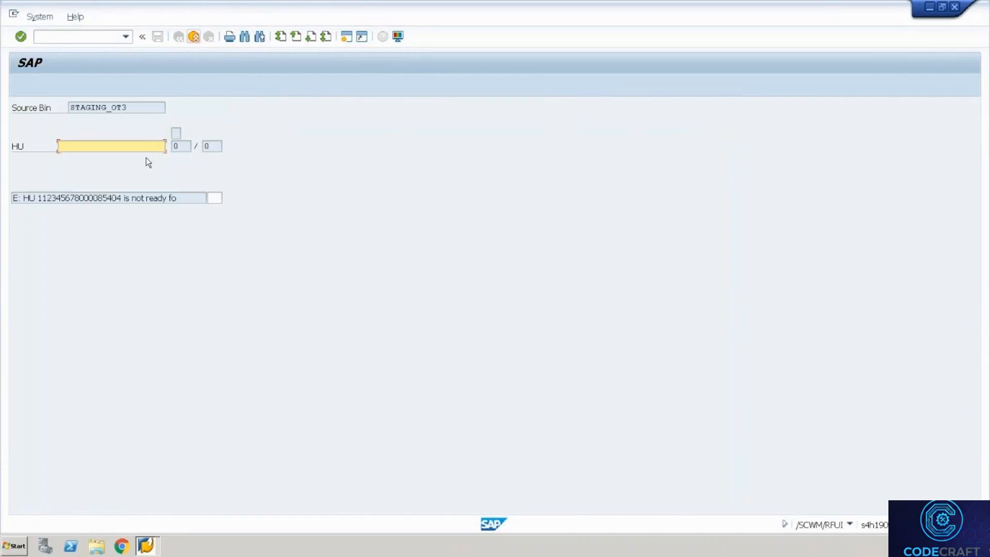
pyautogui.hotkey('alt', 'Tab')
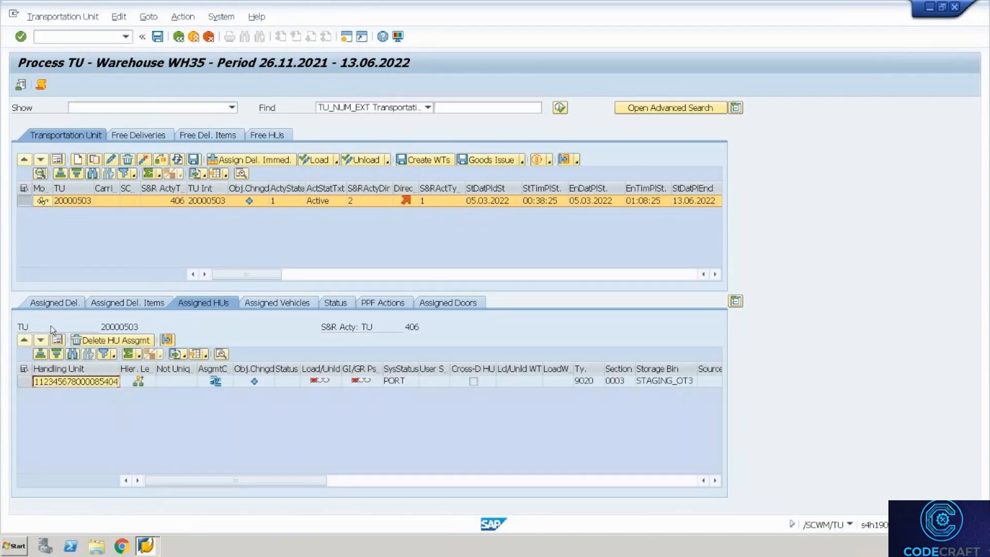
pyautogui.click(24, 382)
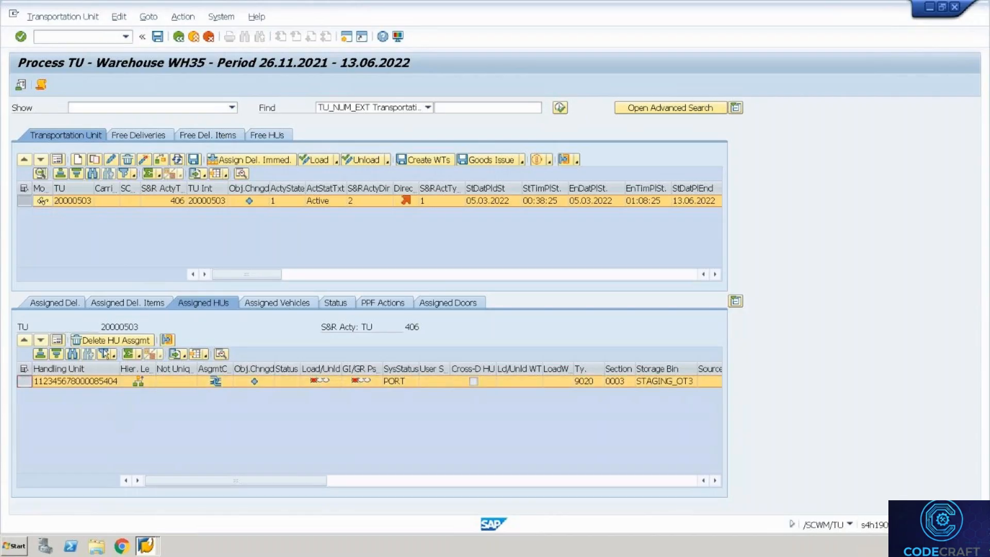
pyautogui.click(170, 339)
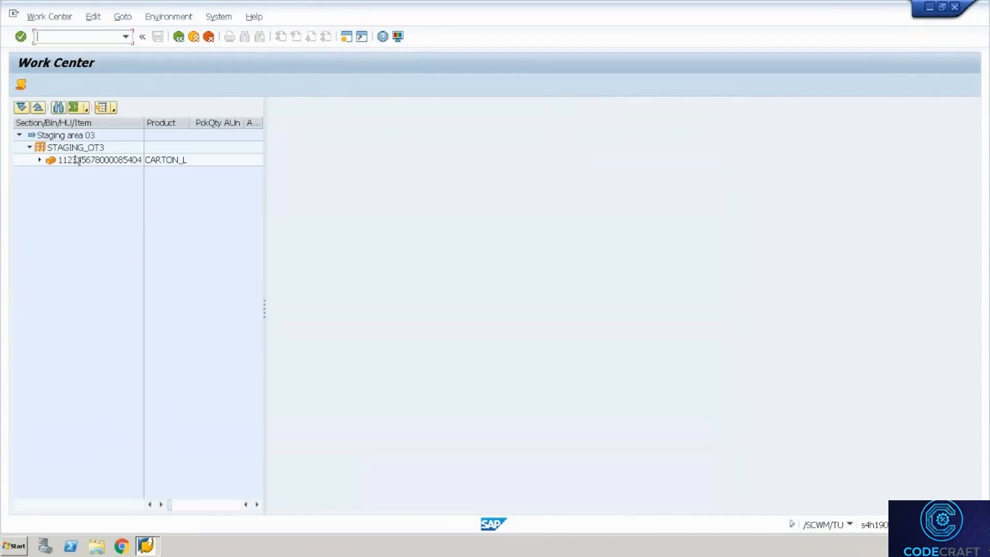
pyautogui.doubleClick(78, 160)
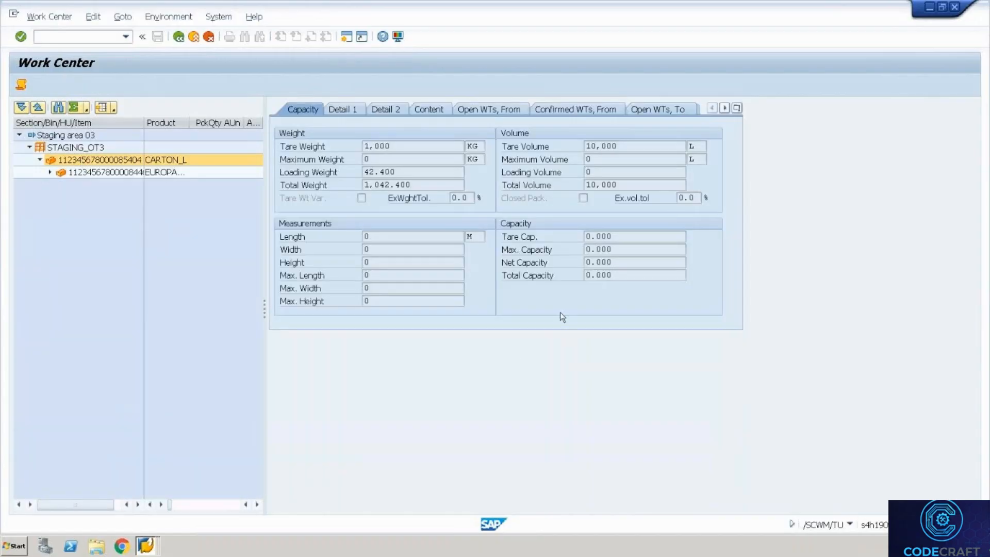
pyautogui.click(360, 110)
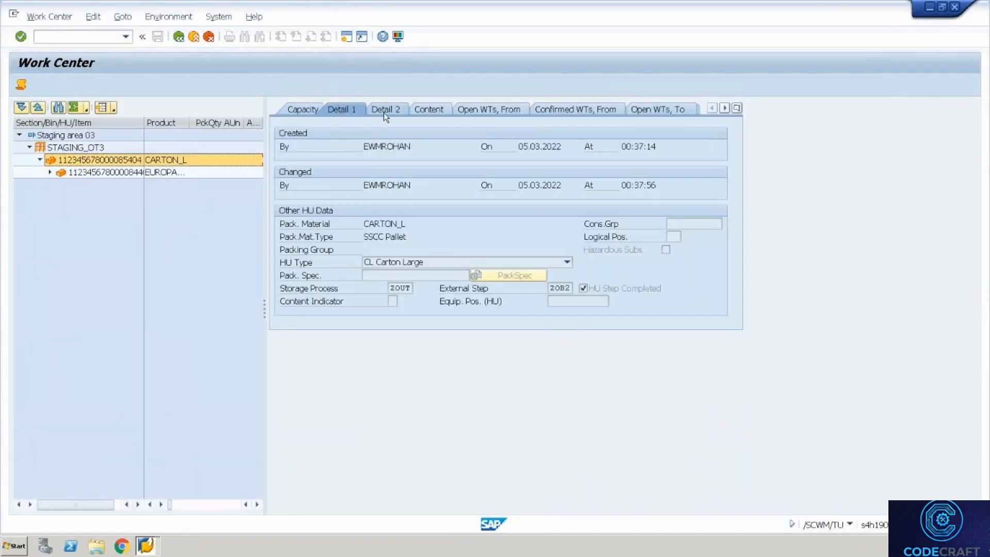
pyautogui.click(184, 44)
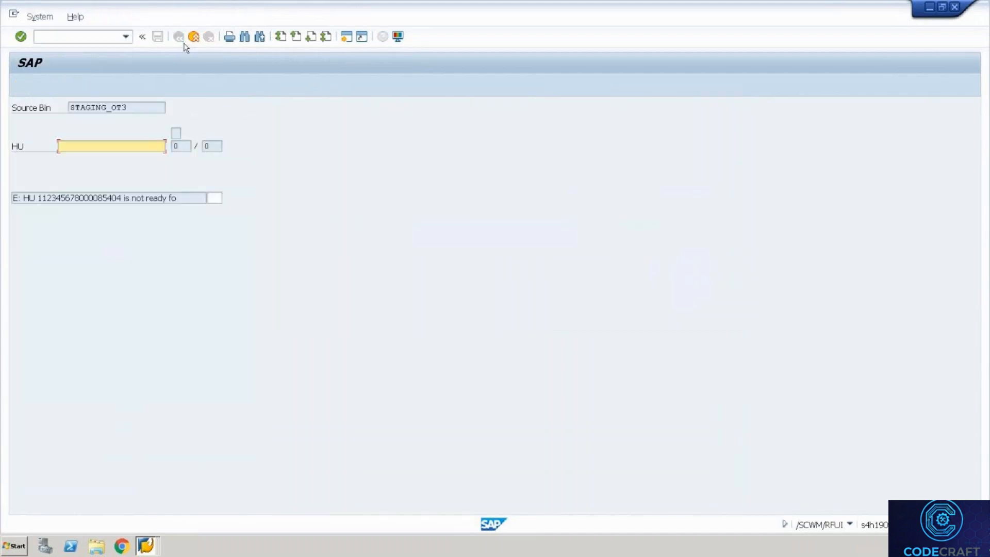
# Return to outbound delivery order 80001028 and bring up its Outbound Delivery Order menu.
pyautogui.hotkey('alt', 'Tab')
pyautogui.hotkey('alt', 'Tab')
pyautogui.press('Tab')
pyautogui.press('Tab')
pyautogui.press('Tab')
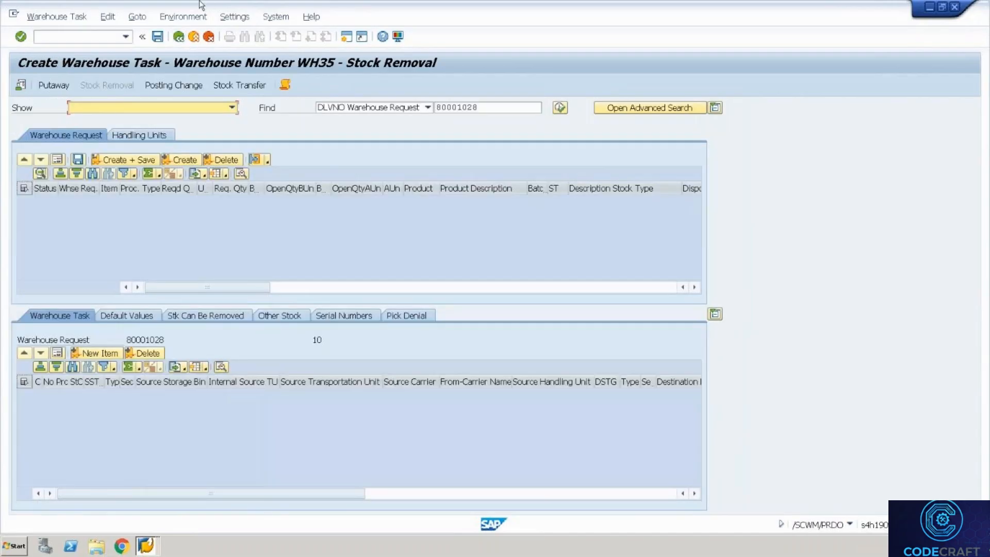
pyautogui.click(178, 37)
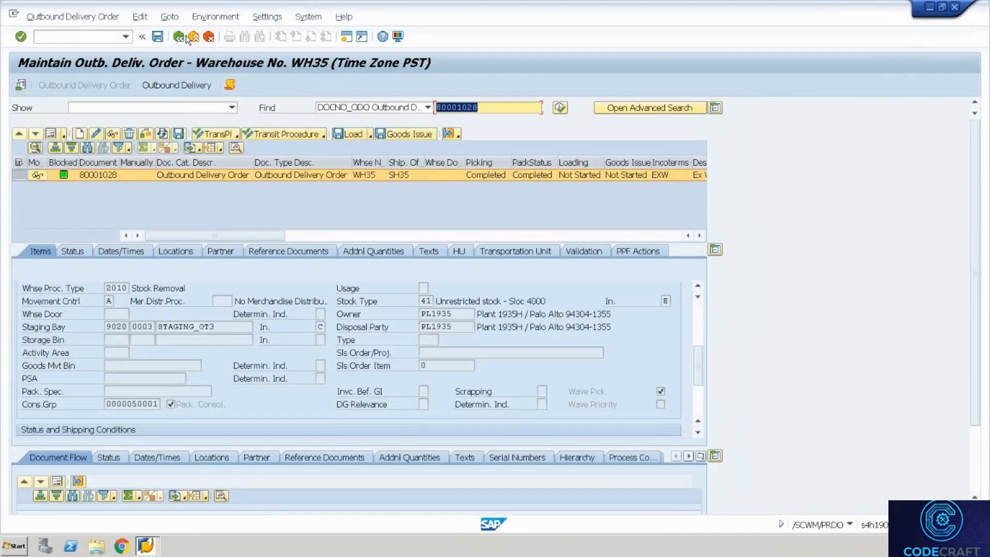
pyautogui.click(73, 17)
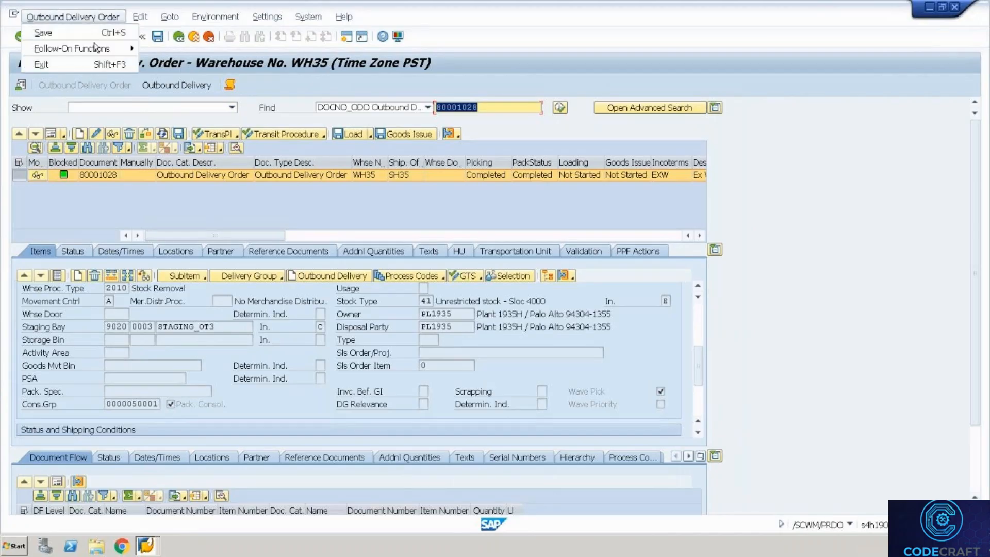
pyautogui.moveTo(95, 48)
pyautogui.click(164, 64)
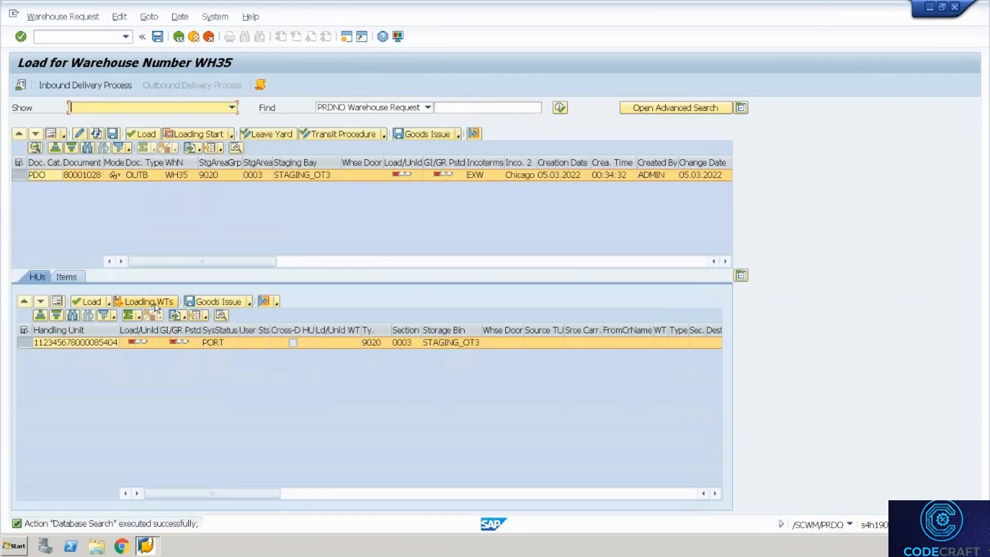
pyautogui.click(155, 305)
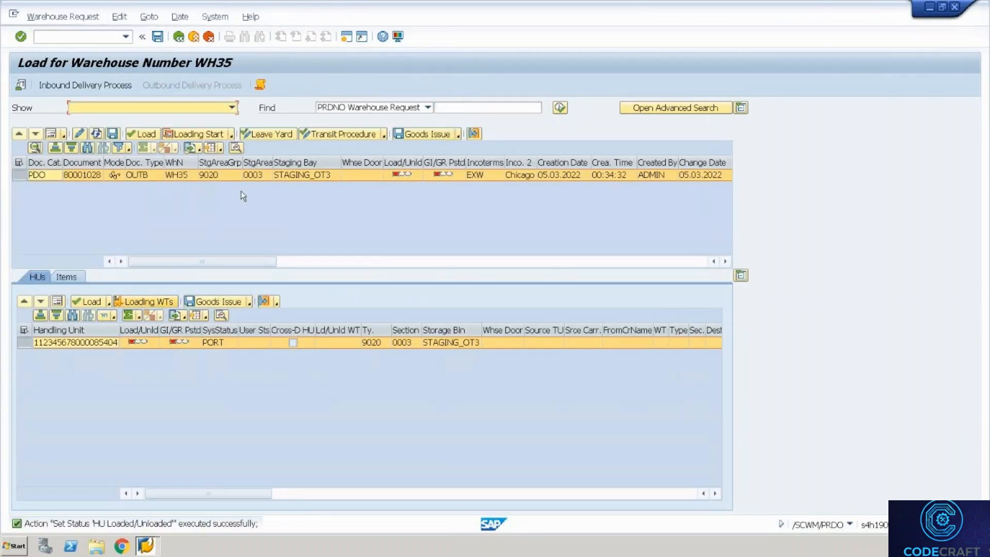
pyautogui.click(259, 84)
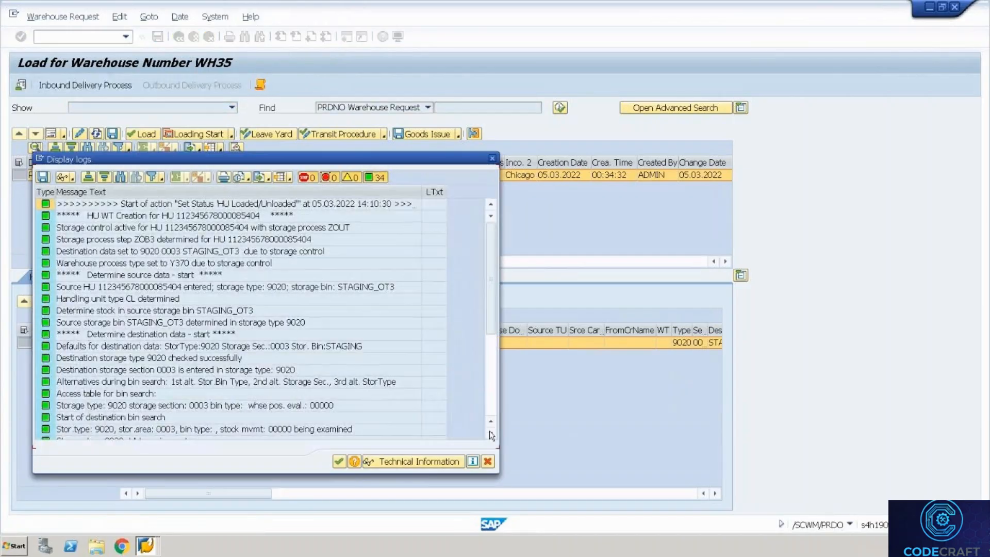
# Scroll the log to its final success line for Set Status HU Loaded/Unloaded, then leave full screen.
pyautogui.click(492, 393)
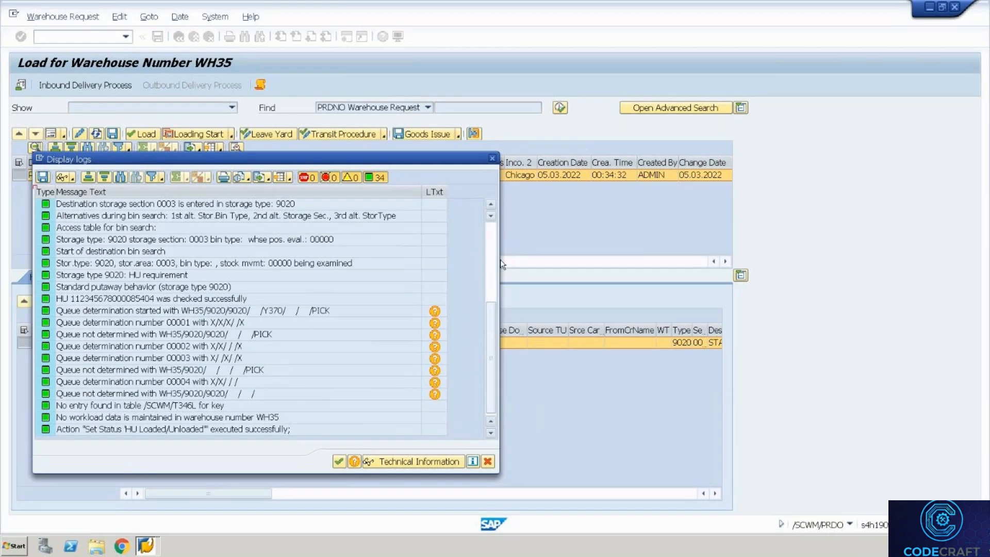
pyautogui.click(491, 208)
pyautogui.click(491, 207)
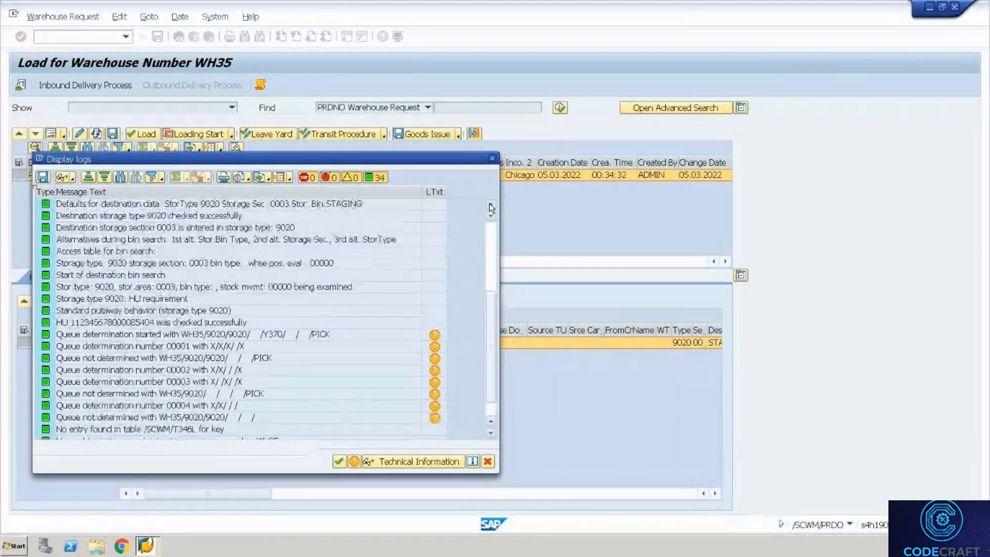
pyautogui.click(491, 208)
pyautogui.click(491, 208)
pyautogui.click(491, 208)
pyautogui.click(491, 208)
pyautogui.click(492, 207)
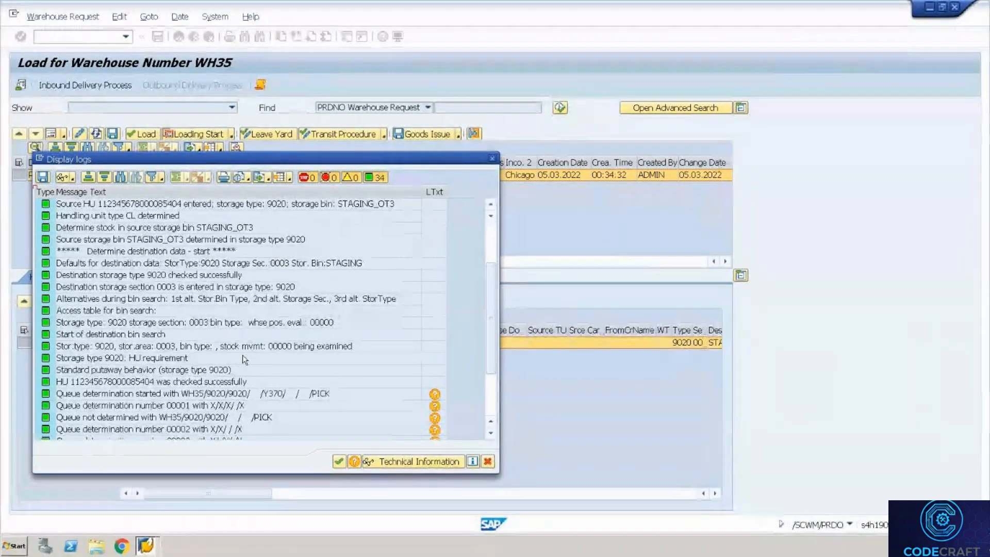
pyautogui.scroll(3, 494, 268)
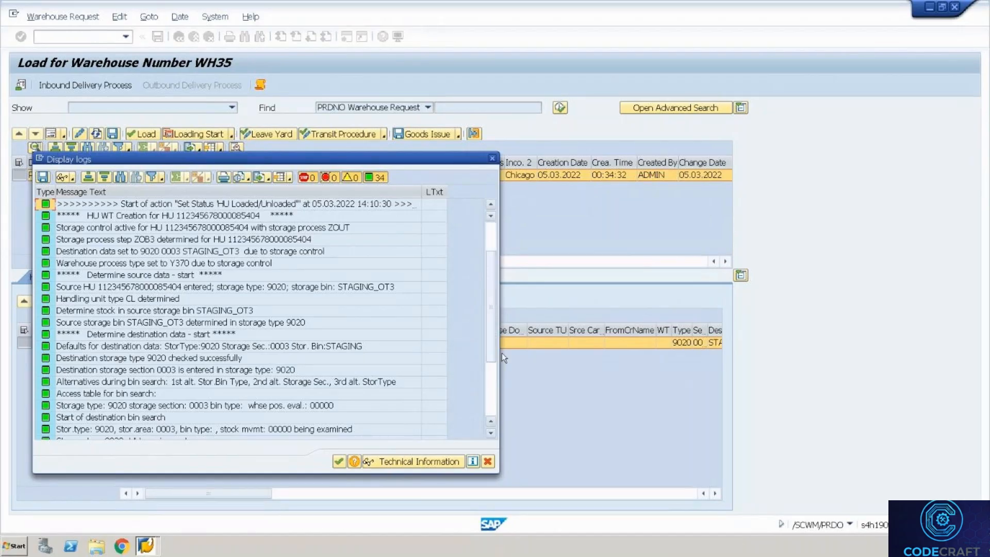
pyautogui.scroll(-4, 493, 370)
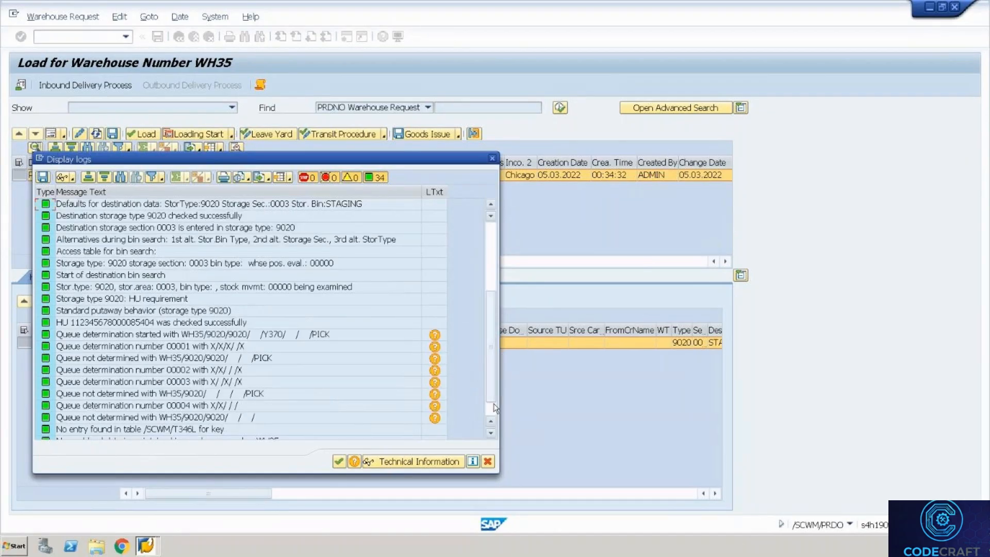
pyautogui.click(490, 422)
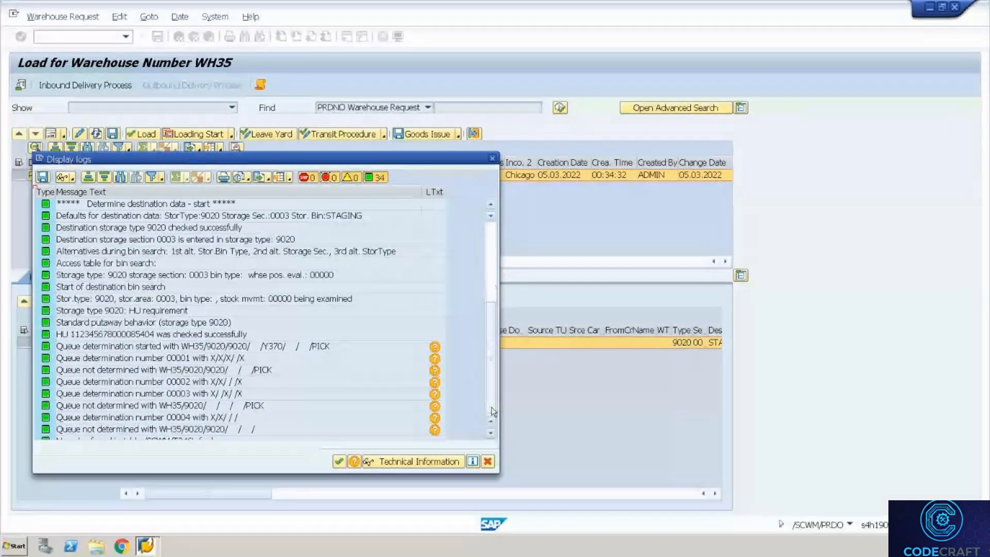
pyautogui.scroll(-1, 491, 407)
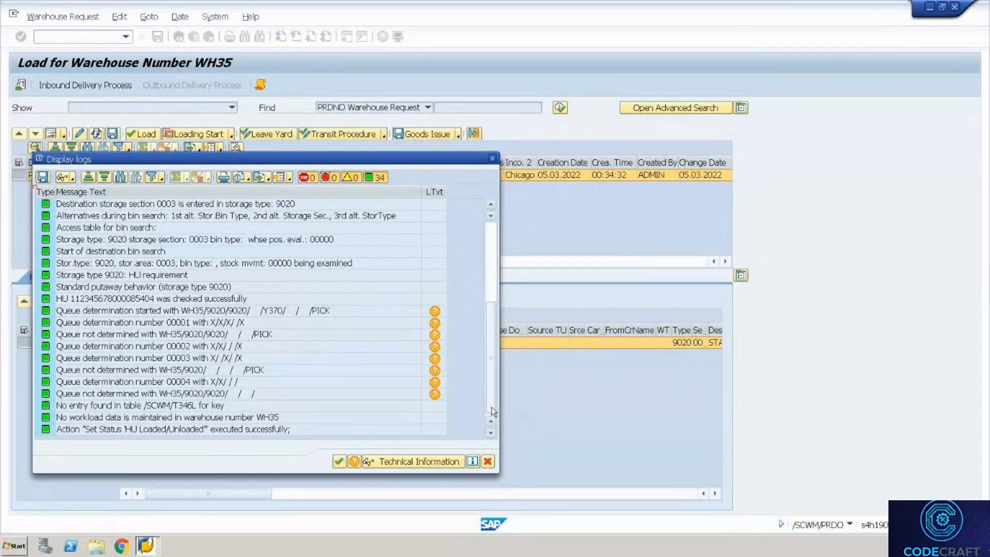
pyautogui.press('ctrl+alt+Break')
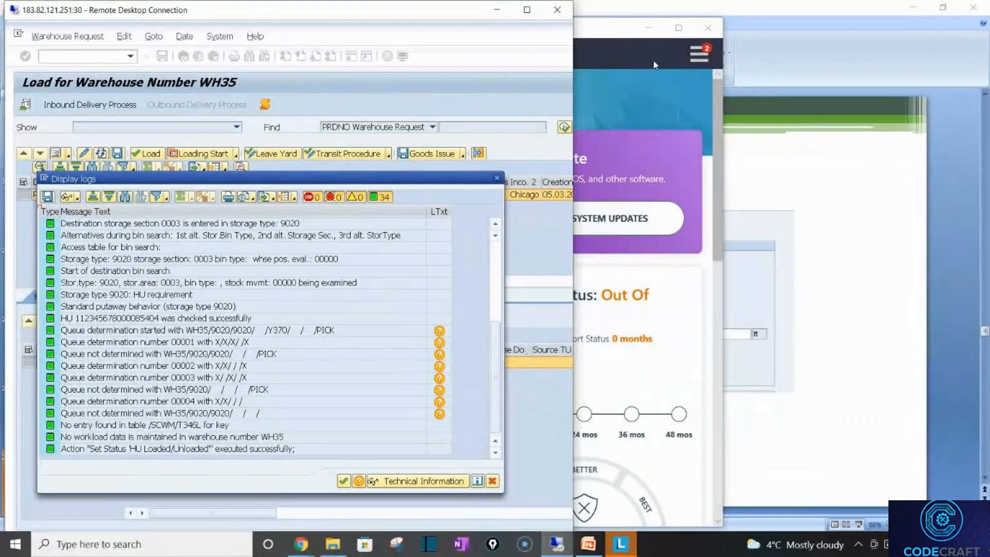
# Close Lenovo Vantage and the Storage Control PowerPoint presentation, then minimize Remote Desktop.
pyautogui.click(661, 85)
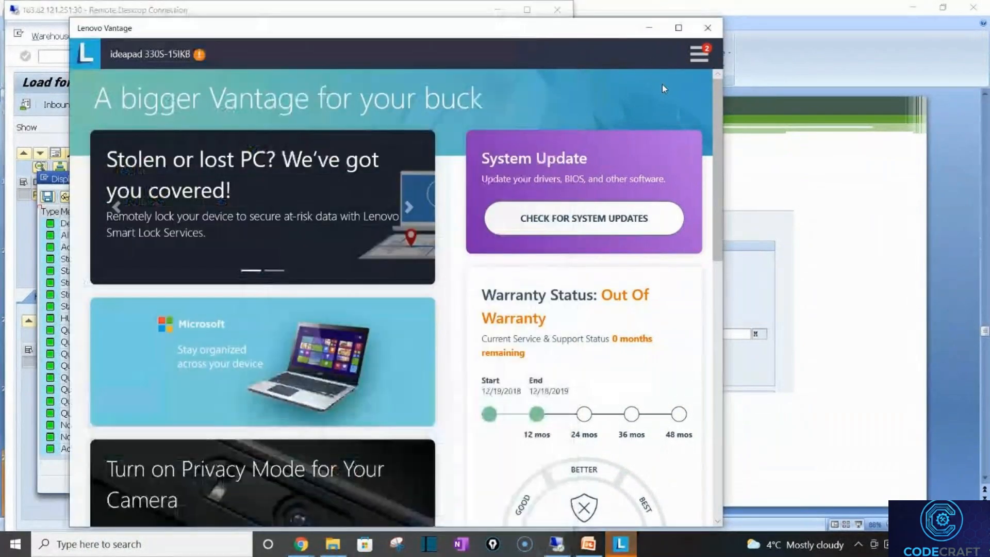
pyautogui.click(709, 28)
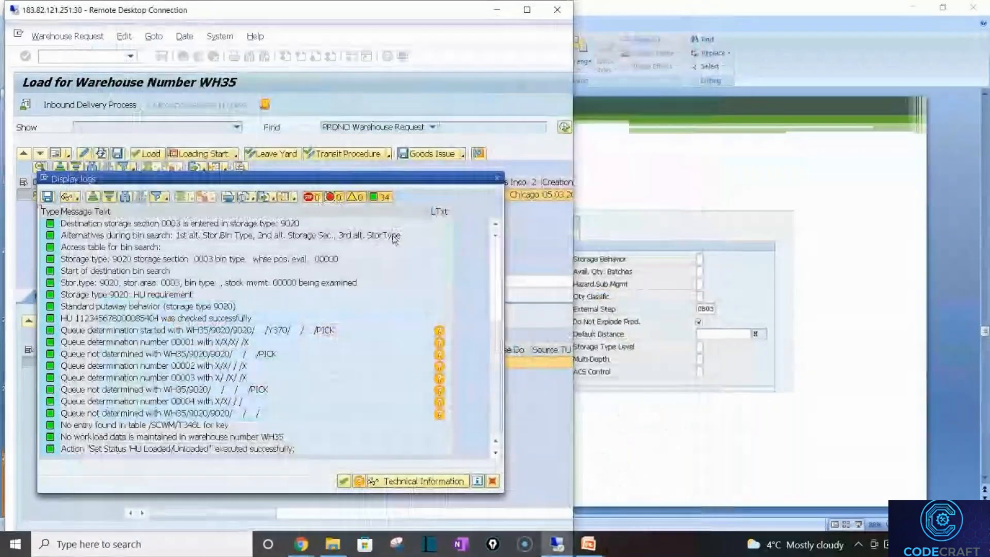
pyautogui.click(891, 79)
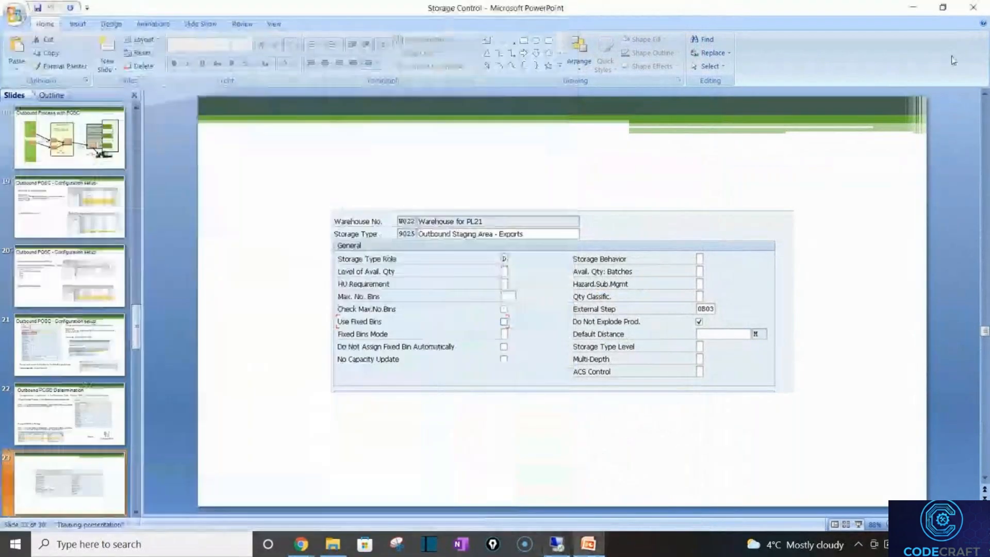
pyautogui.click(972, 8)
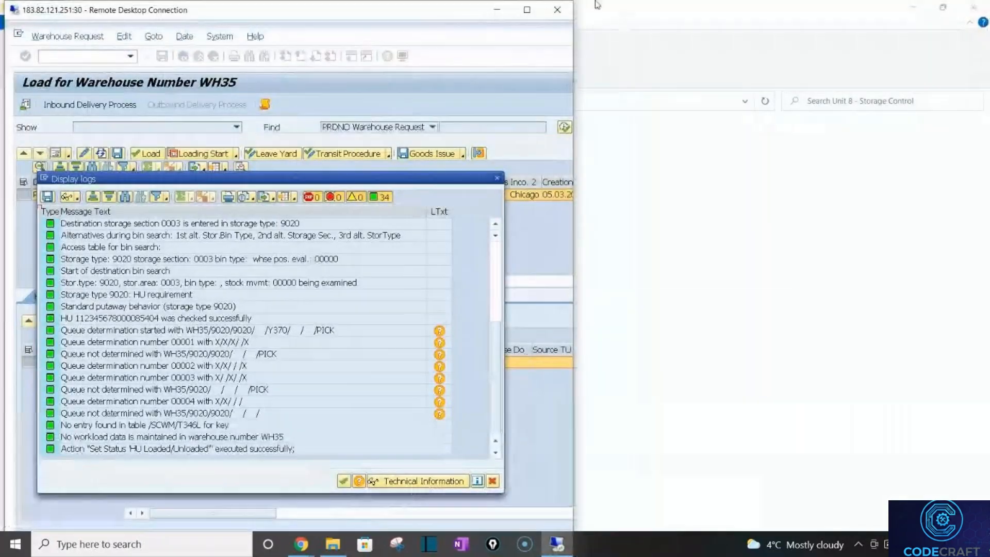
pyautogui.click(500, 11)
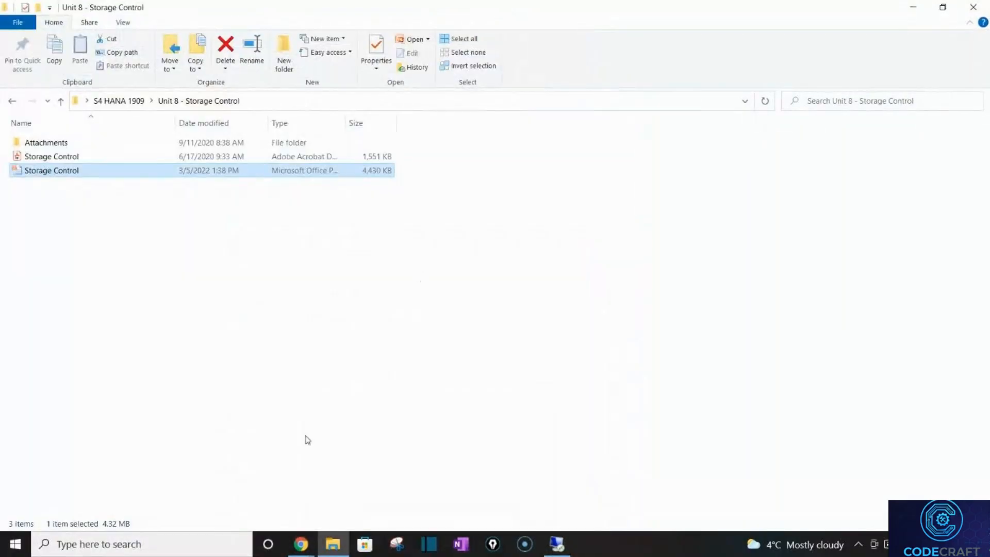
# Switch to the 1935H Warehouse Datasheet spreadsheet and go to its Progress sheet.
pyautogui.moveTo(302, 542)
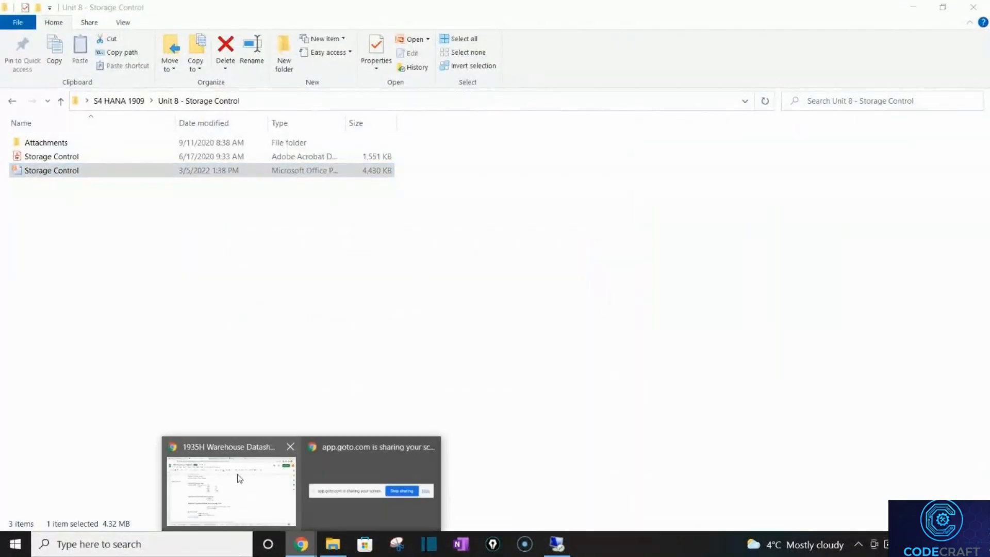
pyautogui.click(210, 469)
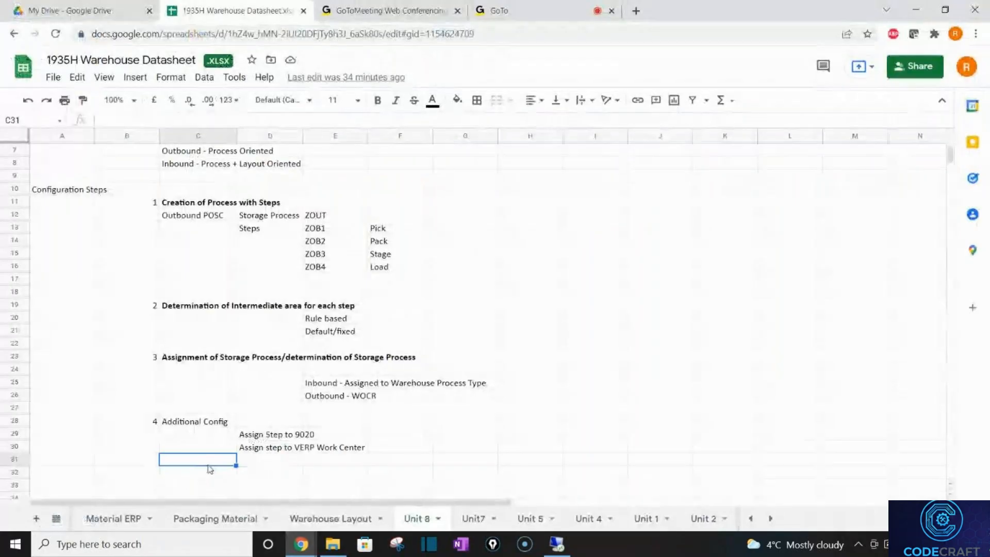
pyautogui.press('Up')
pyautogui.press('Up')
pyautogui.press('Up')
pyautogui.press('Up')
pyautogui.press('Up')
pyautogui.press('Up')
pyautogui.press('Up')
pyautogui.press('Up')
pyautogui.press('Up')
pyautogui.press('Up')
pyautogui.press('Up')
pyautogui.press('Up')
pyautogui.press('Up')
pyautogui.press('Up')
pyautogui.press('Up')
pyautogui.press('Up')
pyautogui.press('Up')
pyautogui.press('Up')
pyautogui.press('Up')
pyautogui.press('Up')
pyautogui.press('Down')
pyautogui.press('Down')
pyautogui.press('Down')
pyautogui.press('Down')
pyautogui.press('Down')
pyautogui.press('Down')
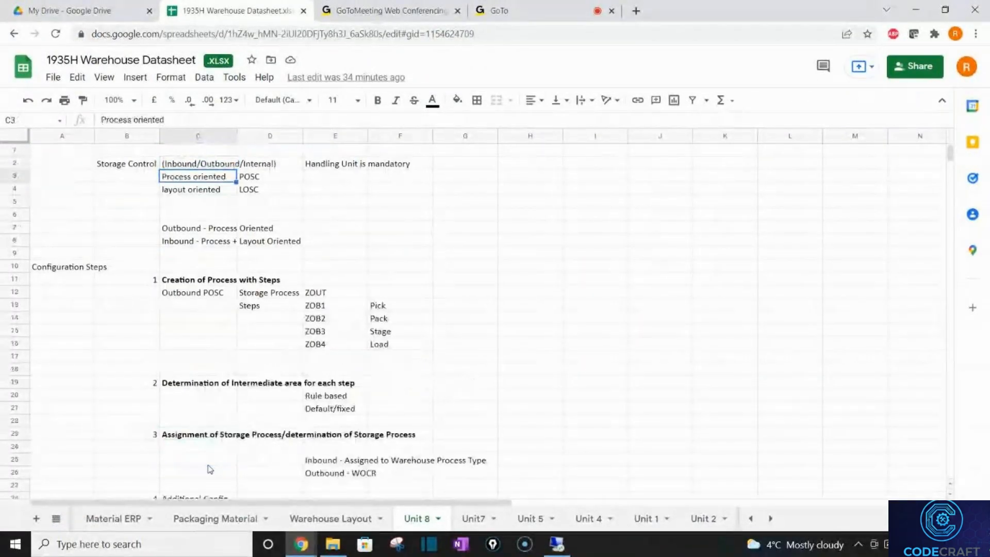
pyautogui.press('Down')
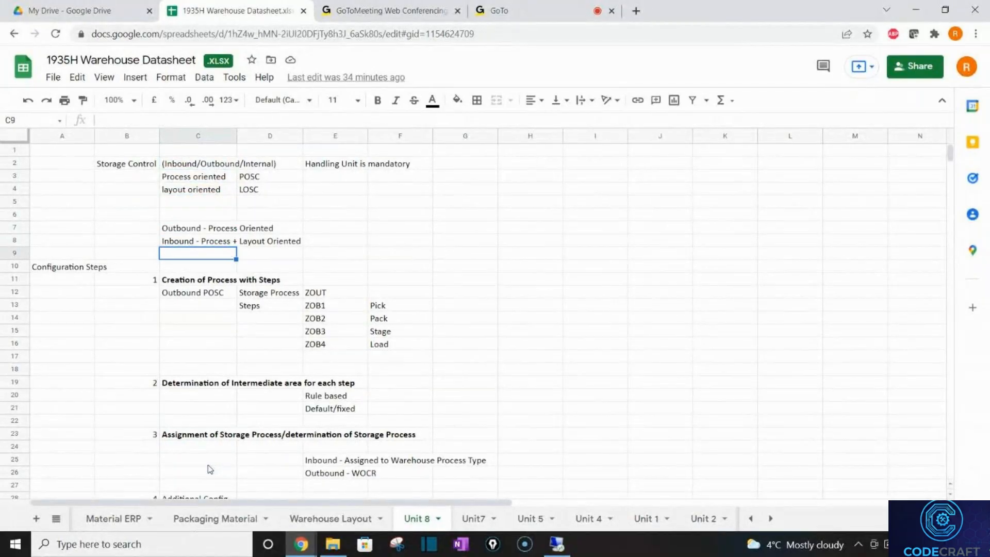
pyautogui.click(751, 519)
pyautogui.click(105, 518)
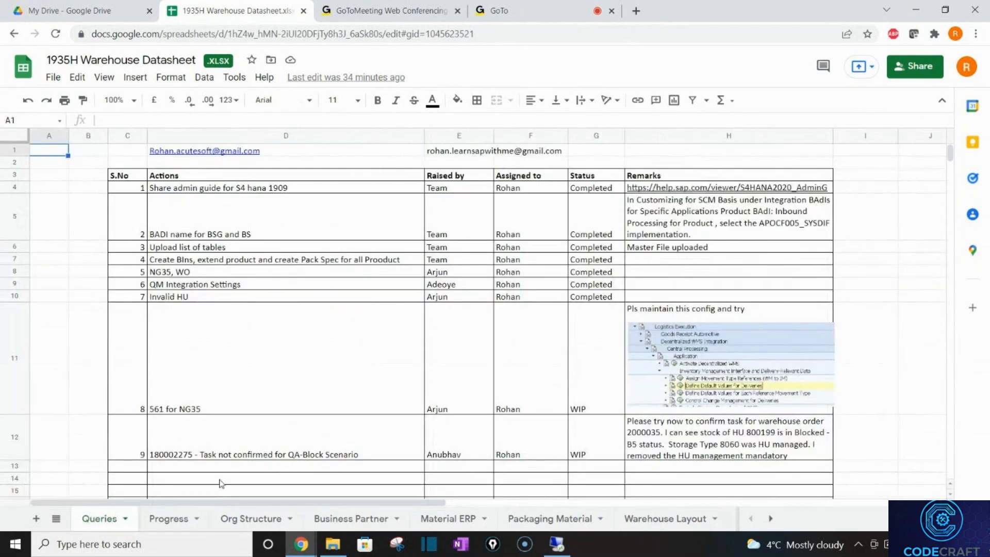
pyautogui.click(165, 518)
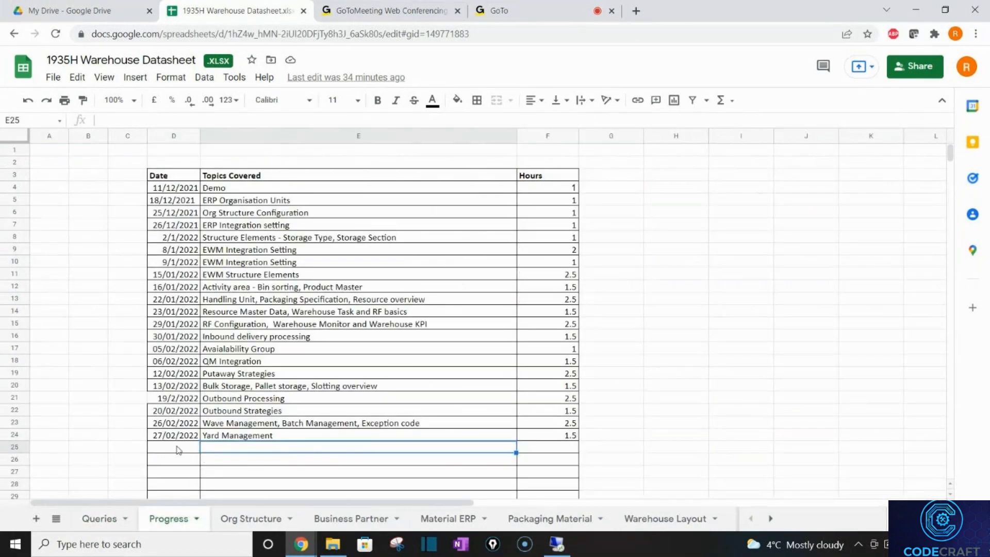
# Enter the date 05/03/2022 in cell D25.
pyautogui.click(178, 450)
pyautogui.write('2')
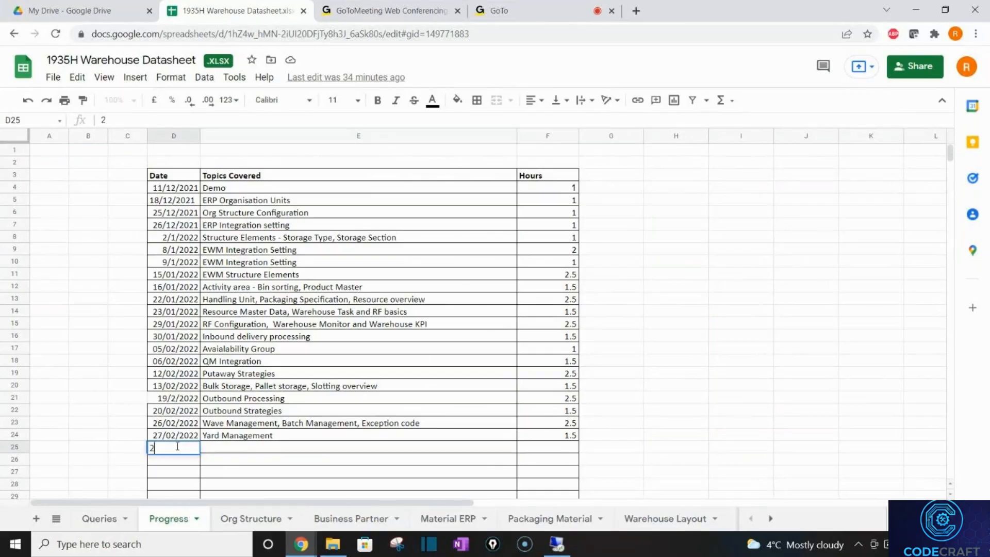
pyautogui.press('BackSpace')
pyautogui.write('5/3/2020')
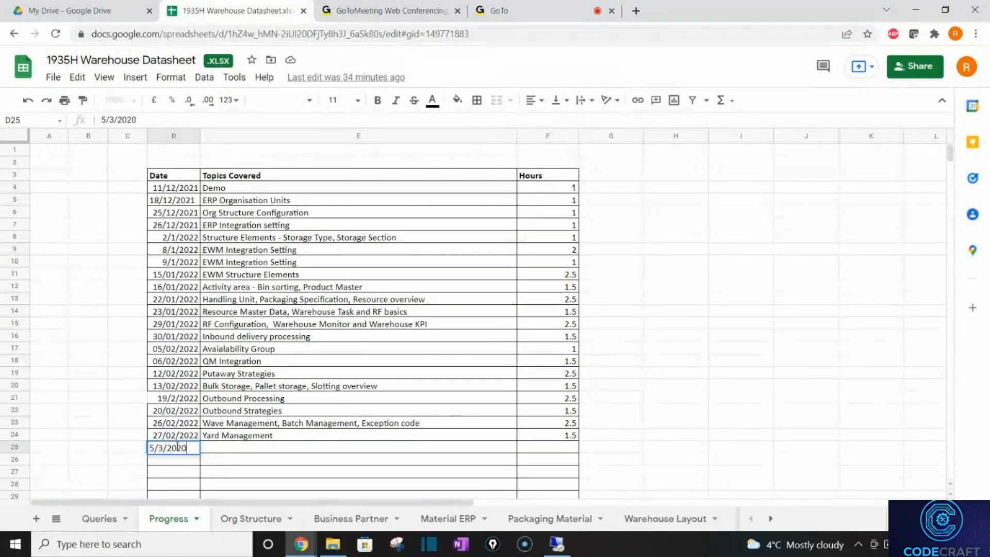
pyautogui.press('BackSpace')
pyautogui.write('2')
pyautogui.press('Tab')
# Fill in topics 'WOCR, Delivery Integtation, POSC-Outbound' and 2.5 hours for that row.
pyautogui.write('WOCR, Del')
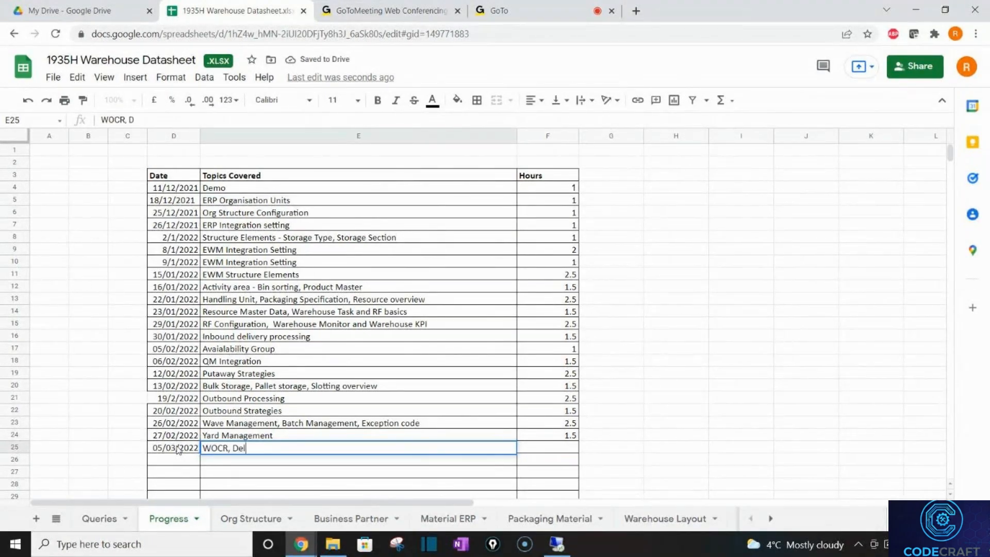
pyautogui.write('ivery Integtation')
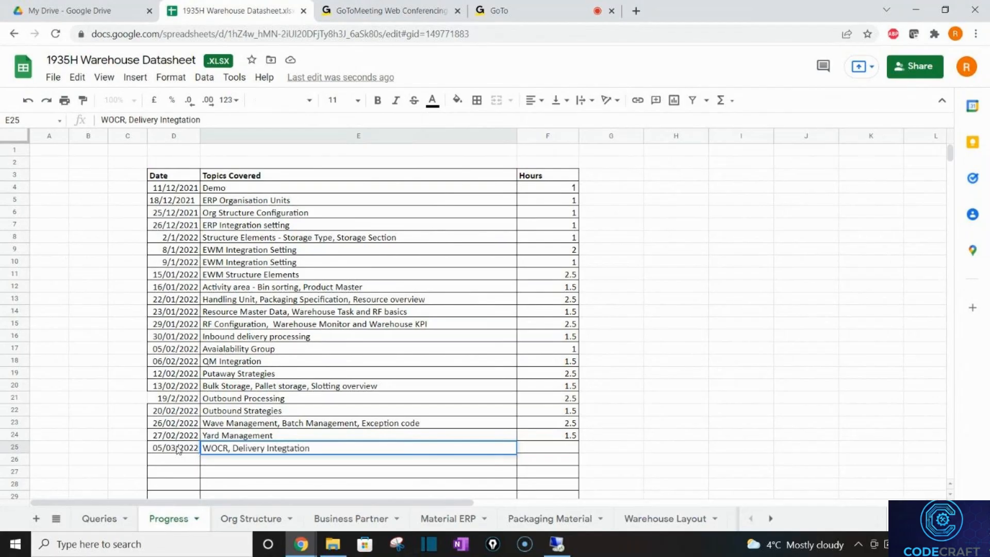
pyautogui.write(', POSC-Outbound')
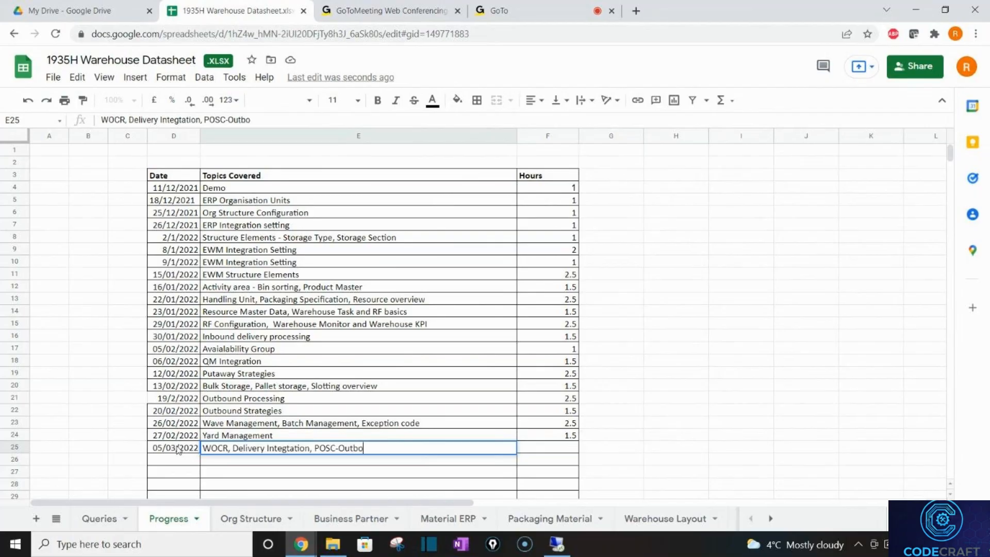
pyautogui.press('Tab')
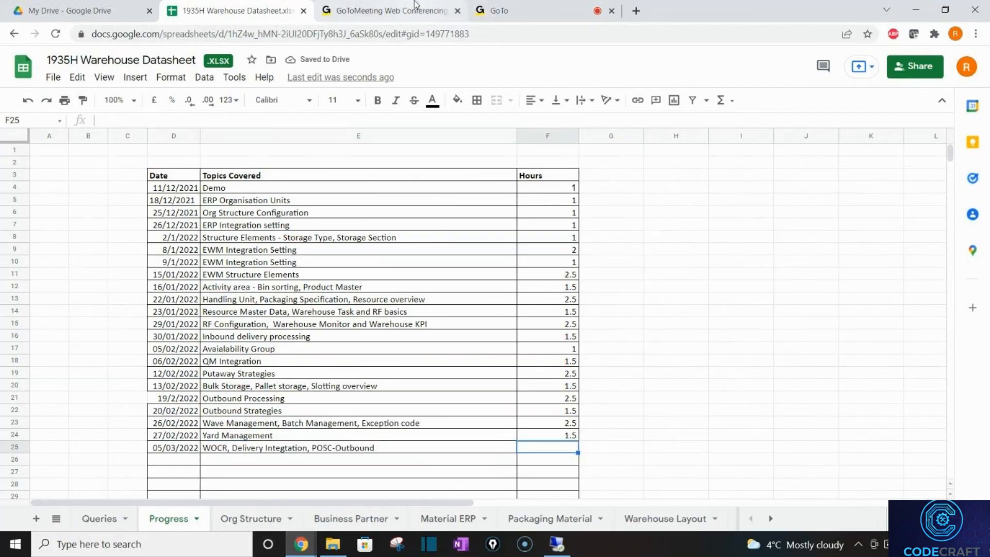
pyautogui.write('2.5')
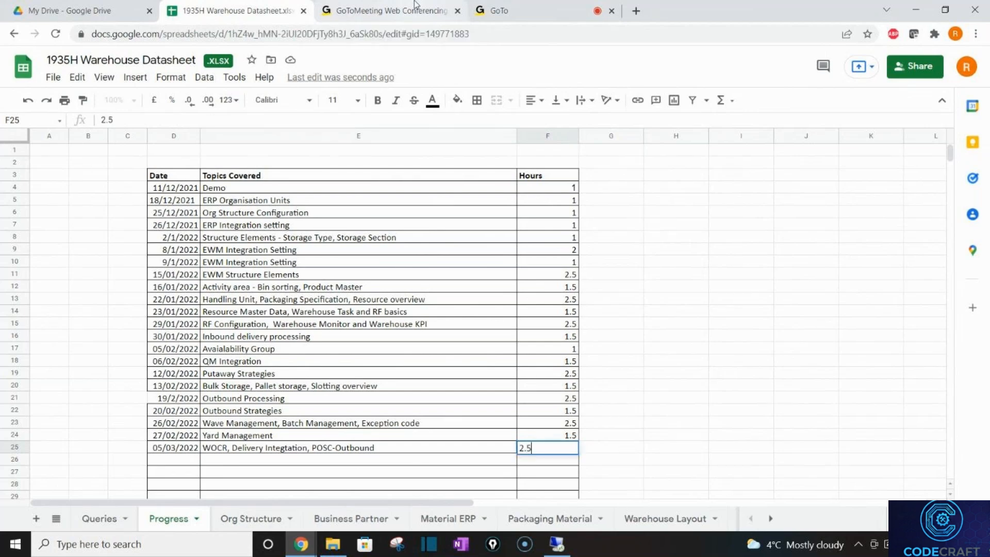
pyautogui.click(414, 4)
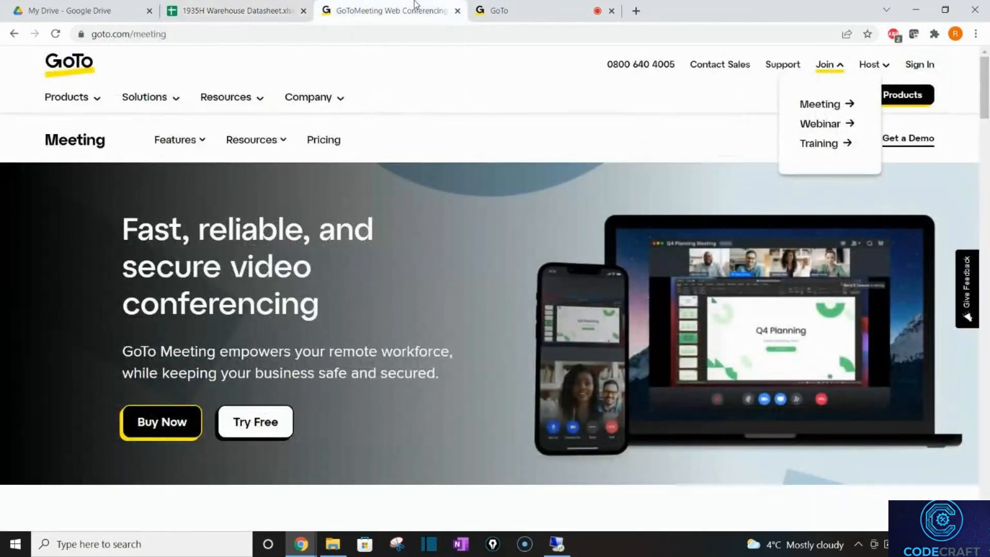
# Mute the microphone in the live GoTo Meeting and begin leaving the session.
pyautogui.click(530, 6)
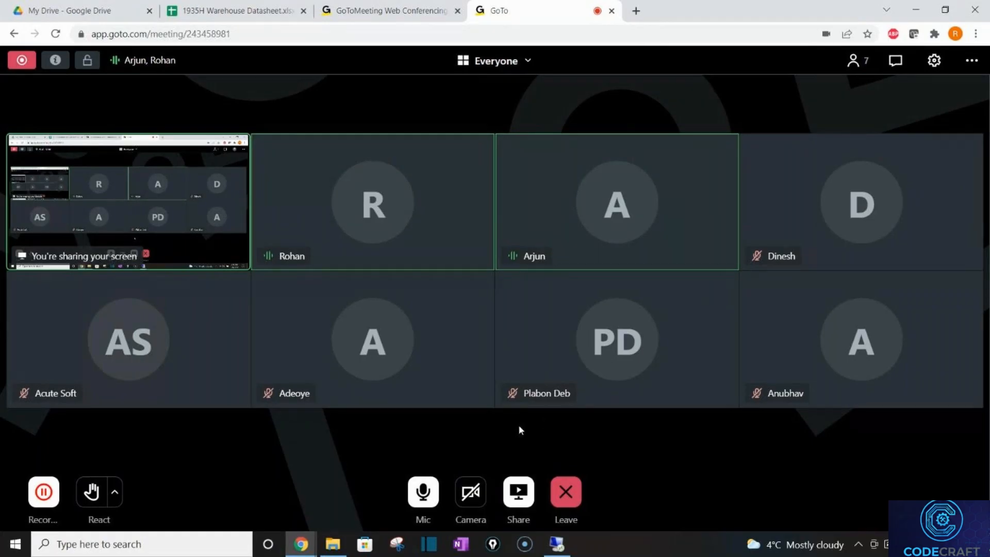
pyautogui.click(428, 498)
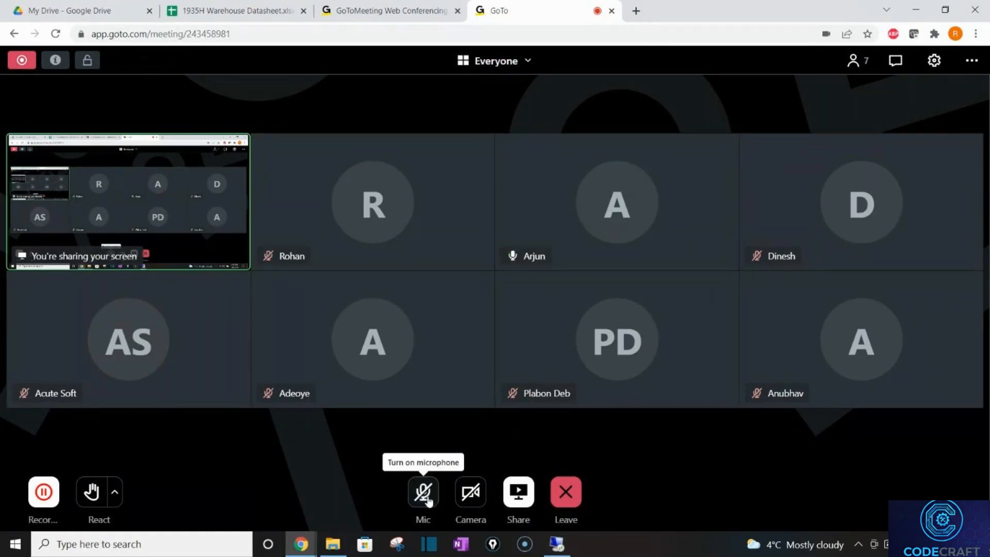
pyautogui.click(577, 483)
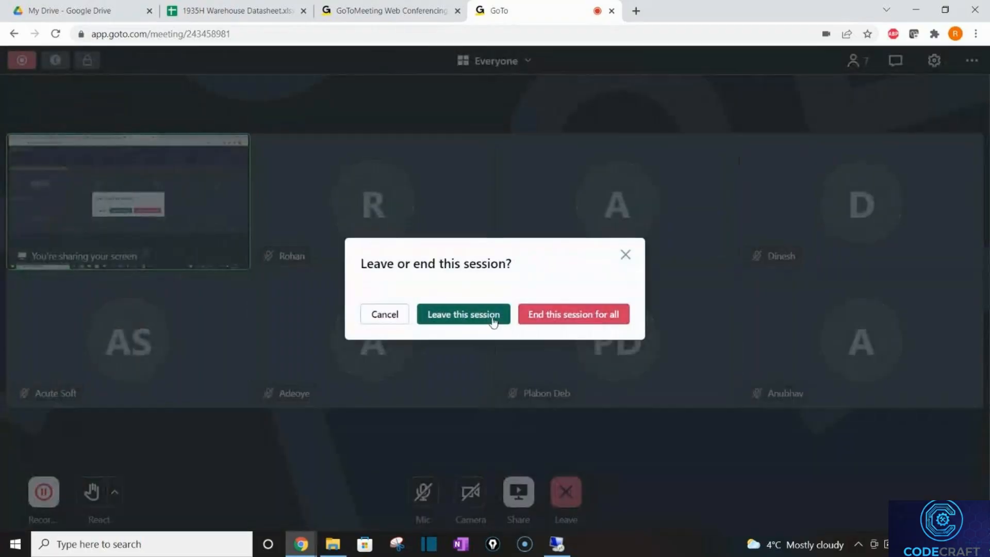